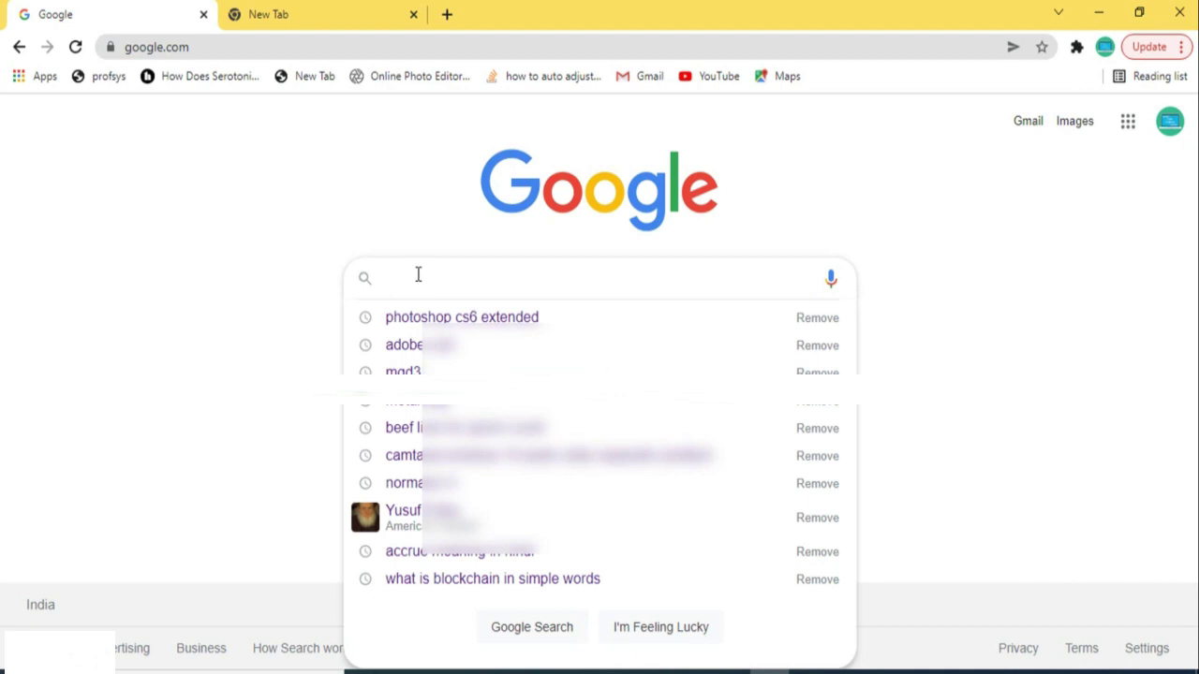
Search Google for "photoshop cs6 extended" and look through the results.
key(Down)
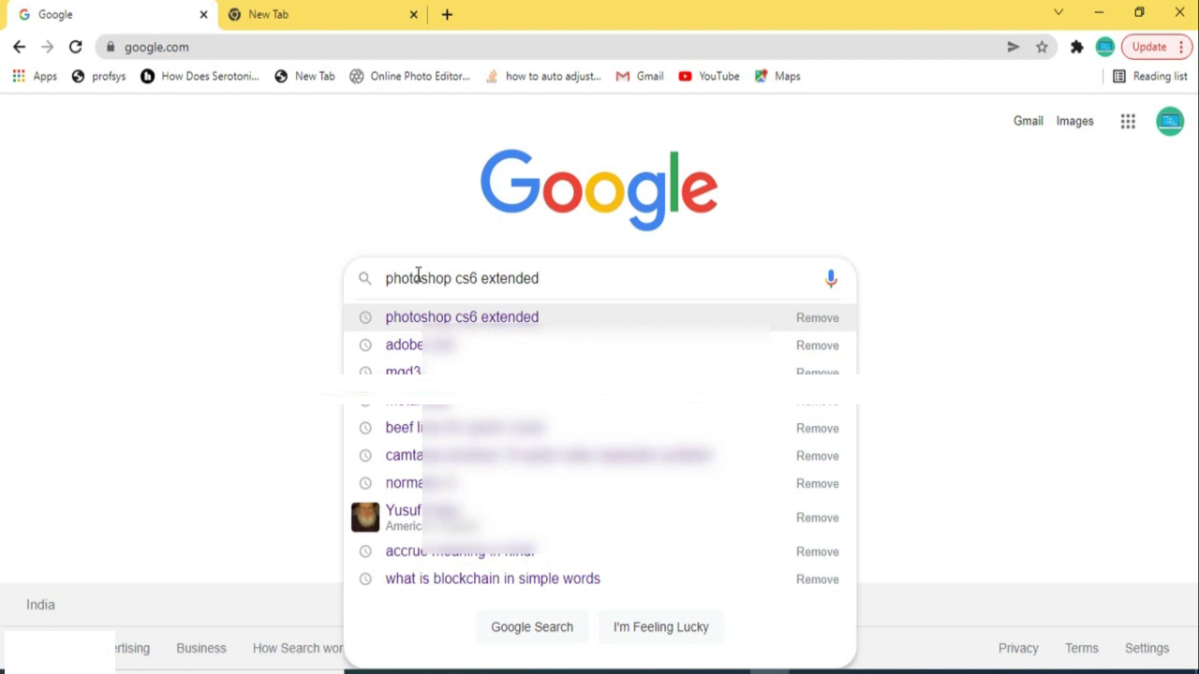
key(Return)
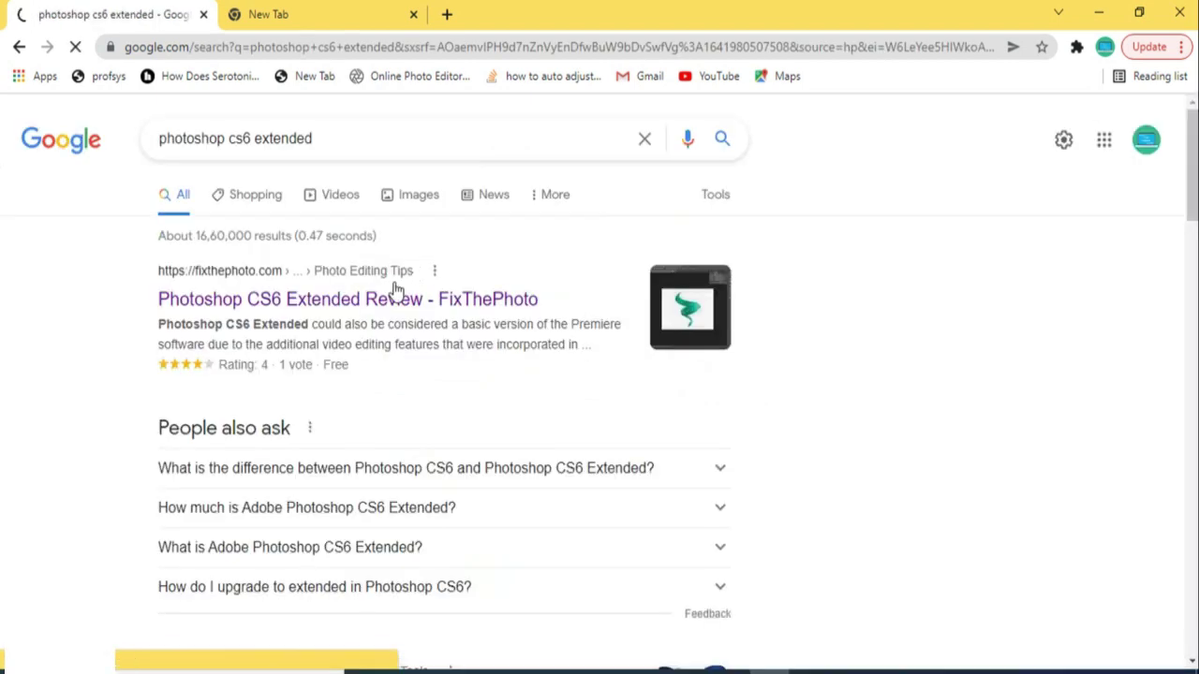
drag(1192, 163, 1191, 231)
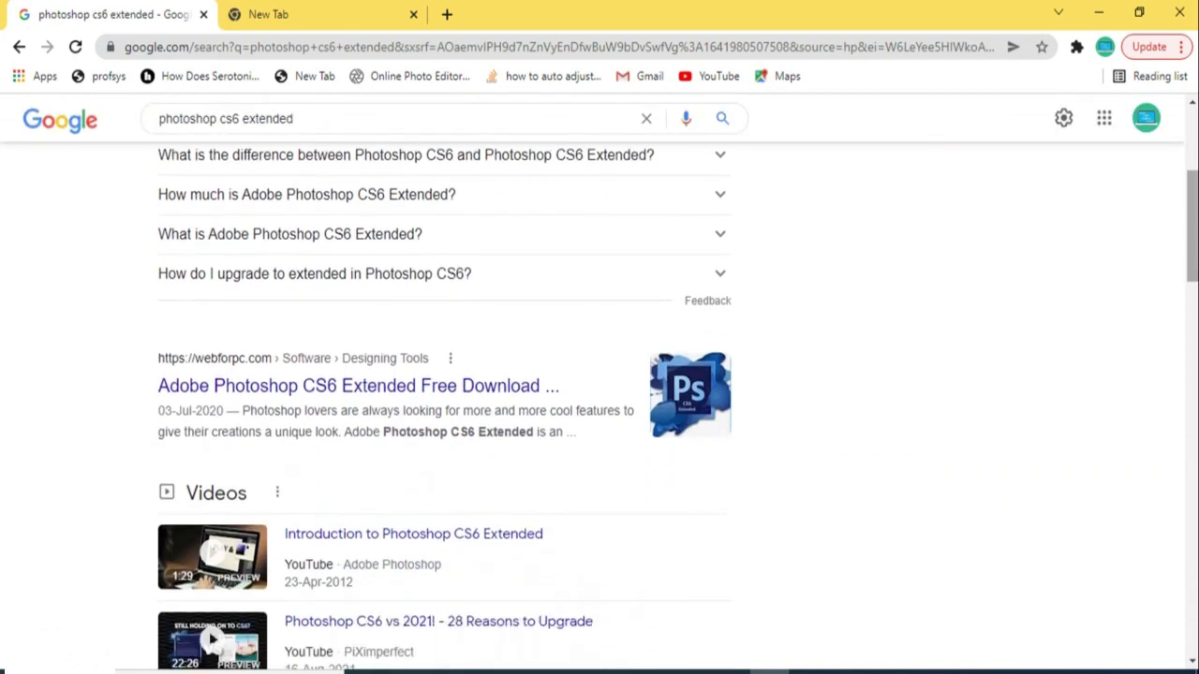
Open adobe.com in the second browser tab and continue to the United States site.
click(329, 8)
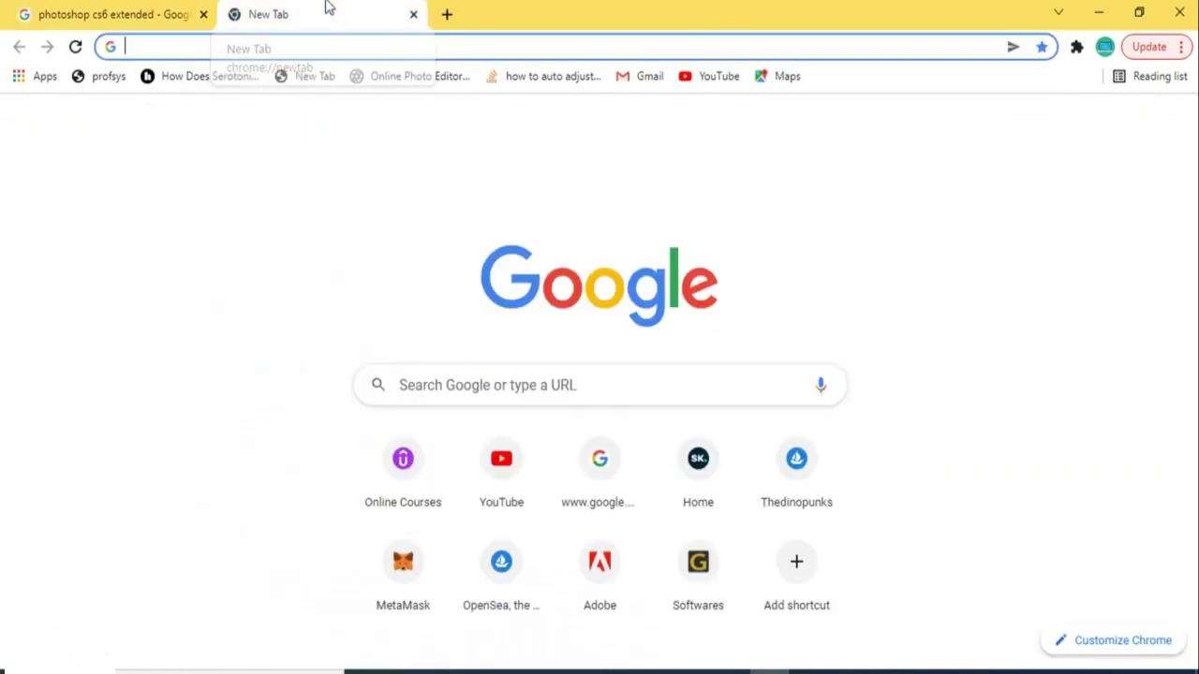
text(ado)
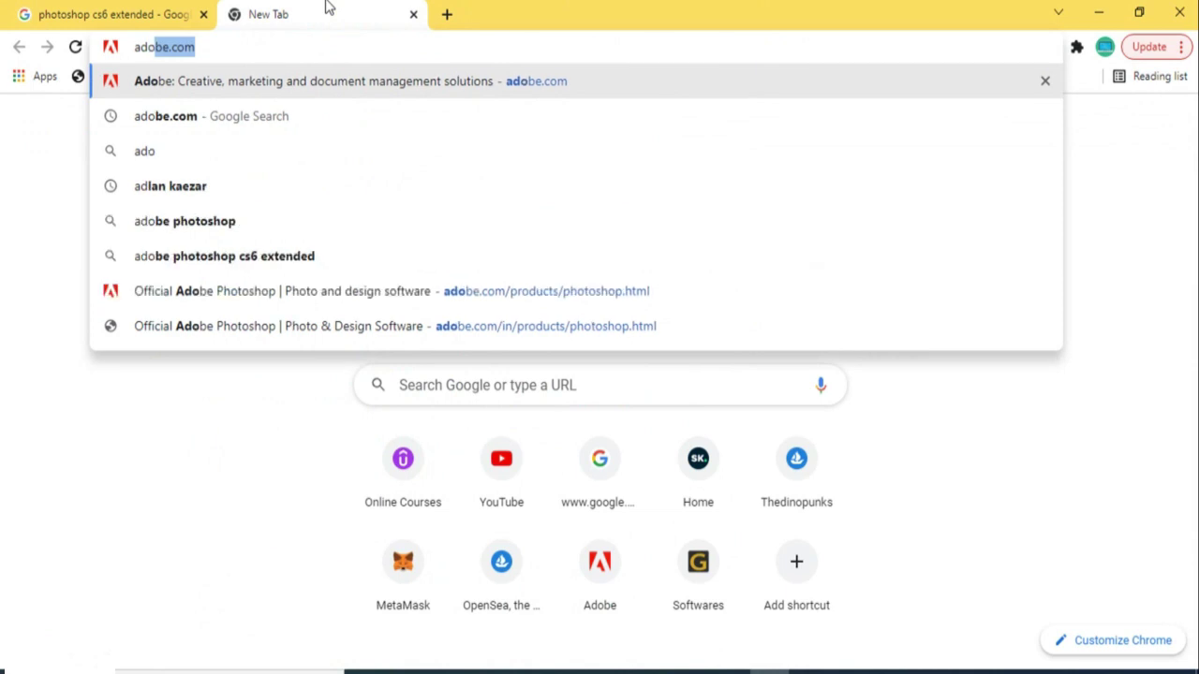
text(be)
key(Return)
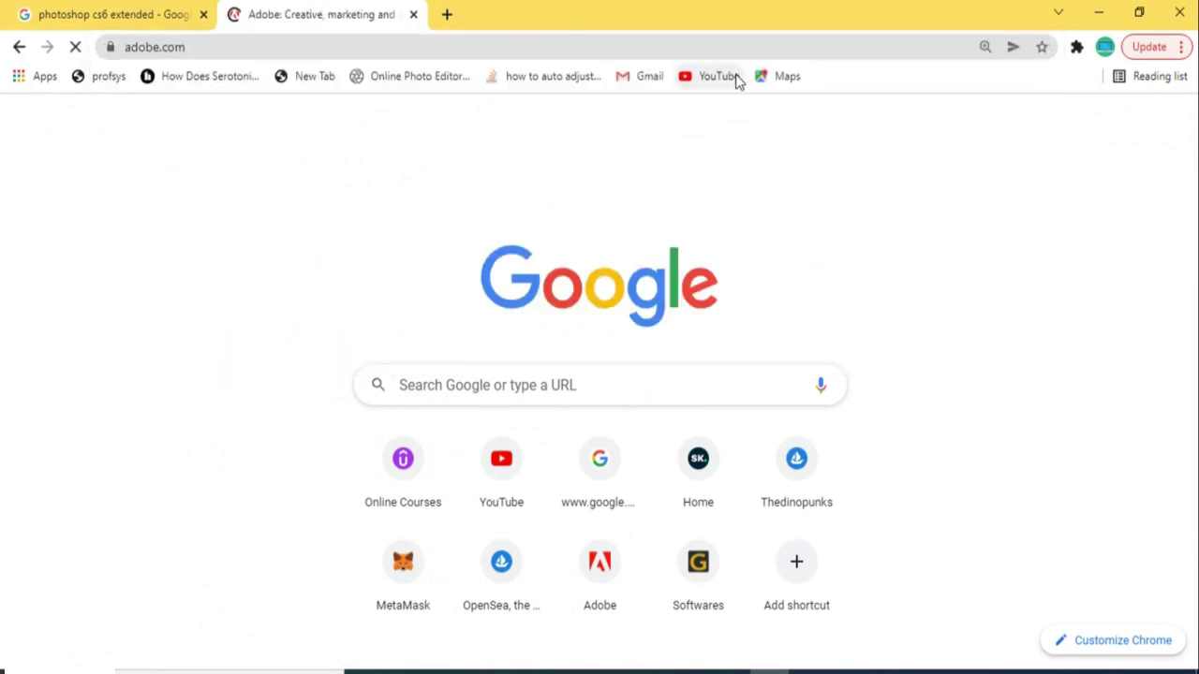
click(94, 11)
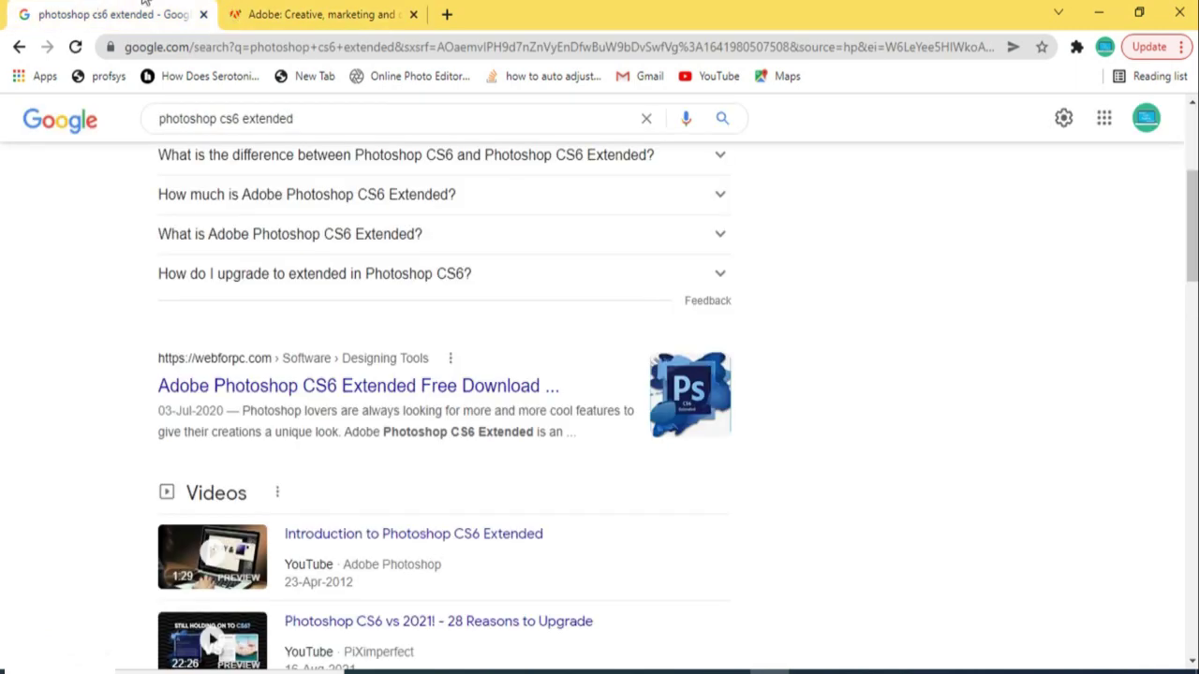
click(304, 11)
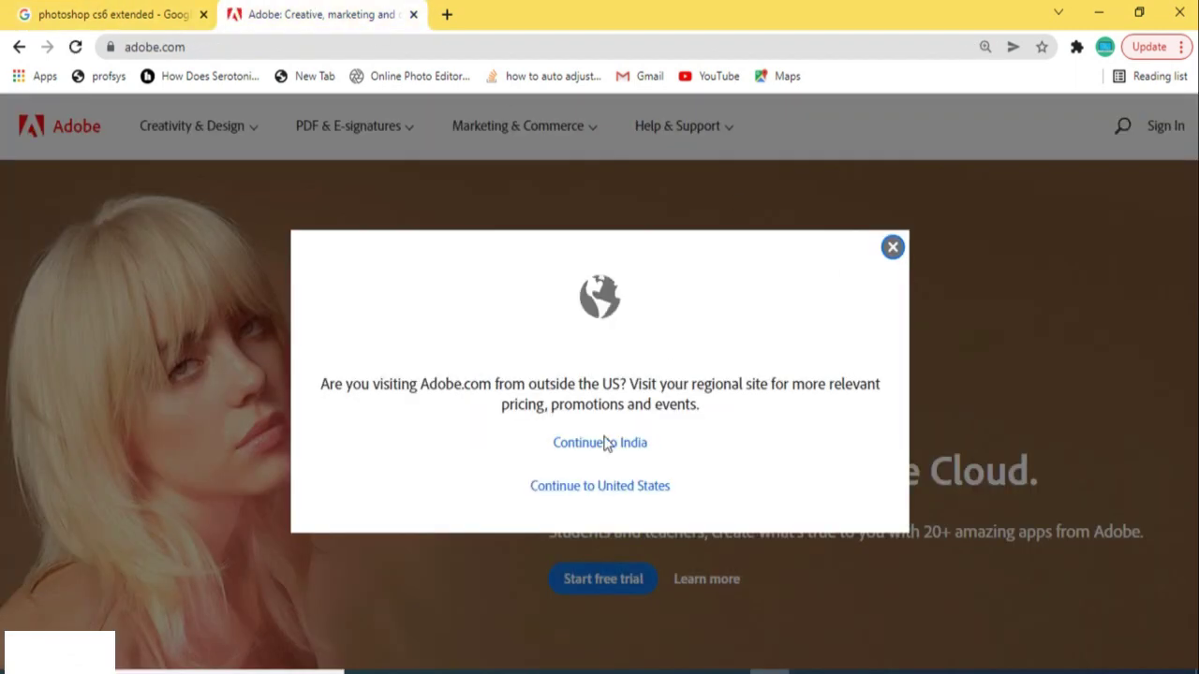
click(532, 485)
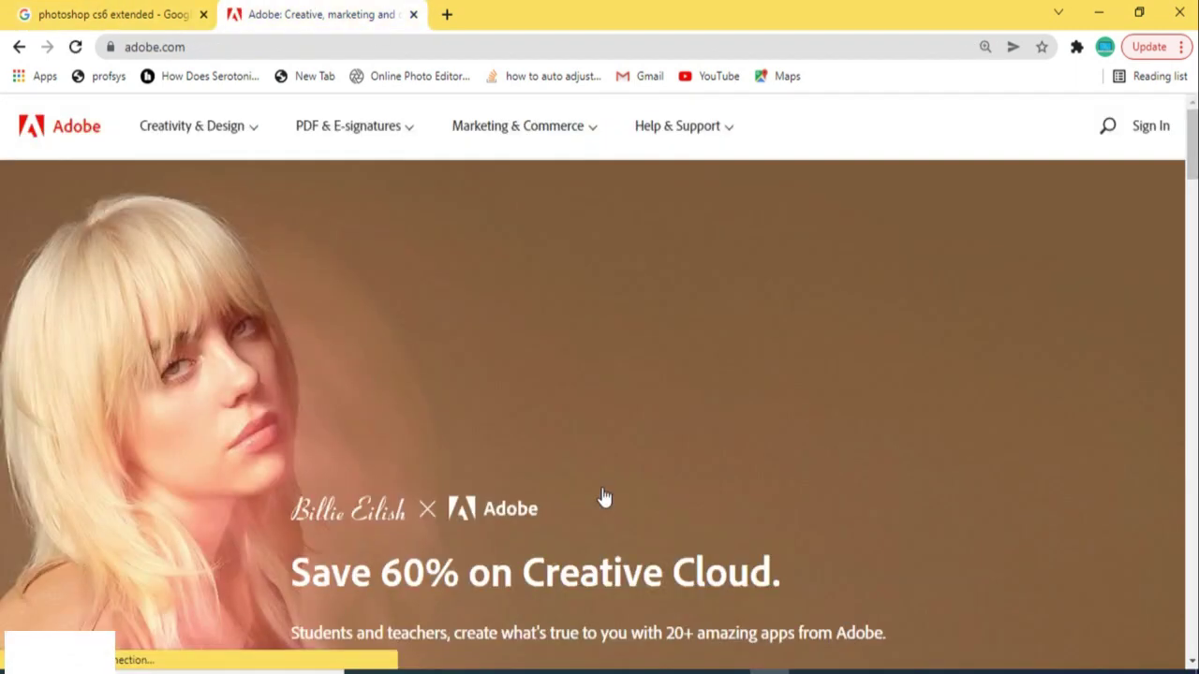
Open the Photoshop product page from Adobe's "Shop for" links and look through it.
drag(1190, 150, 1190, 611)
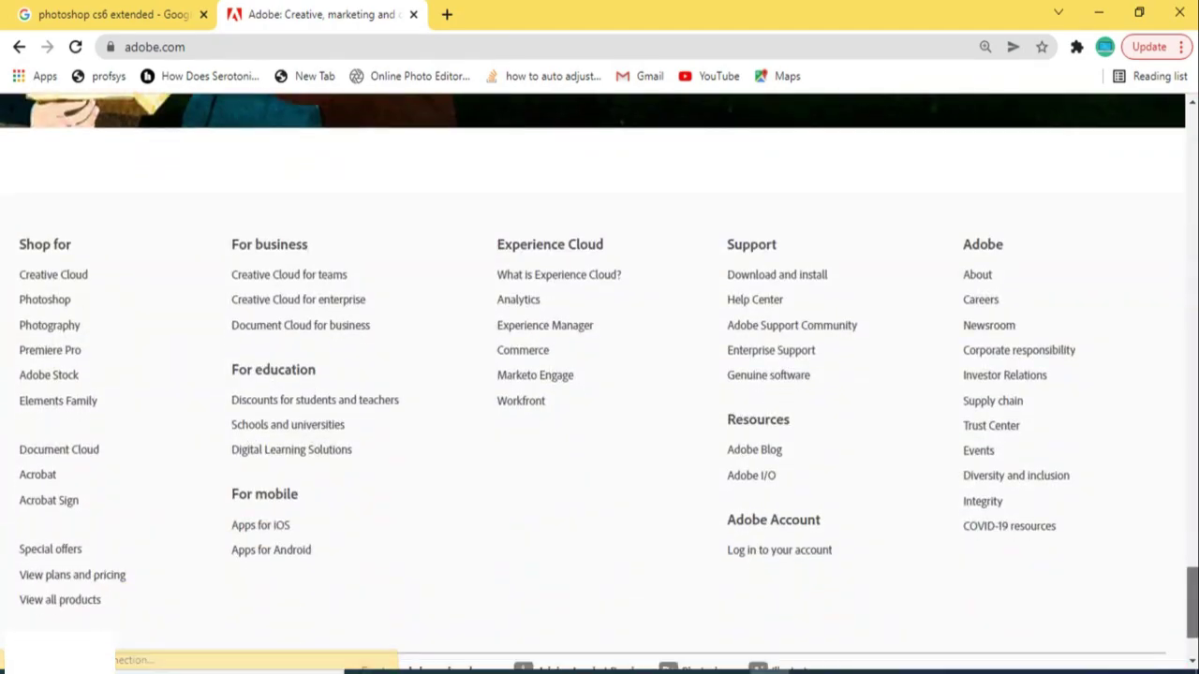
click(33, 307)
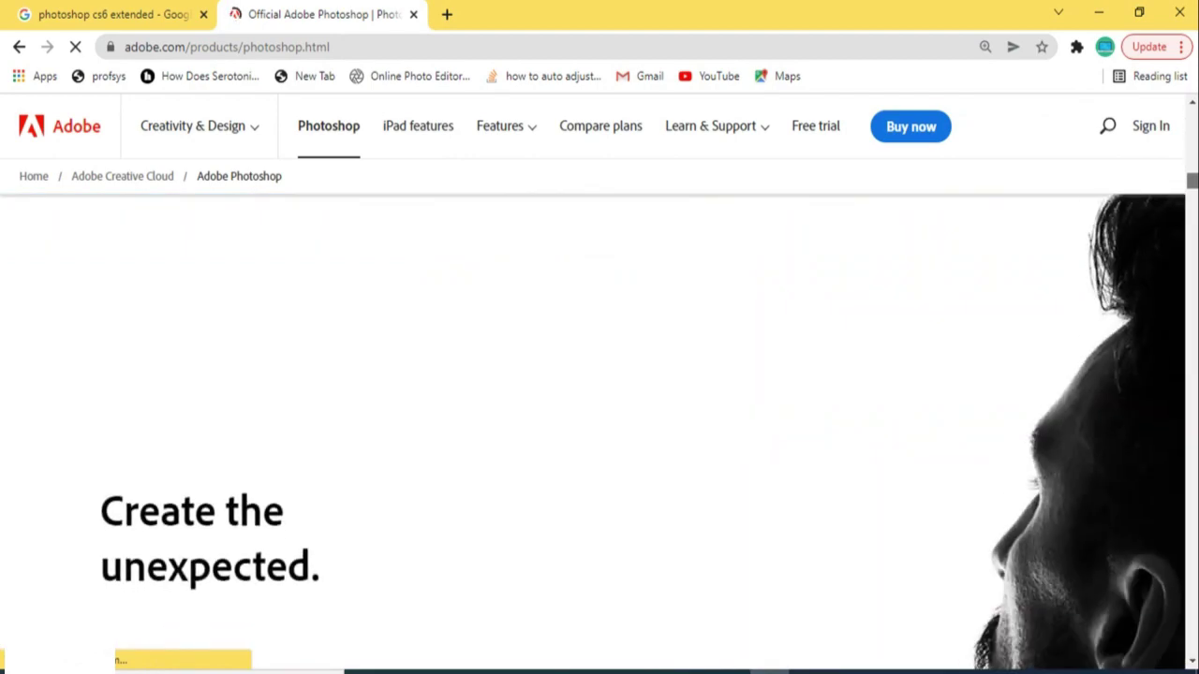
scroll(600, 431, down, 5)
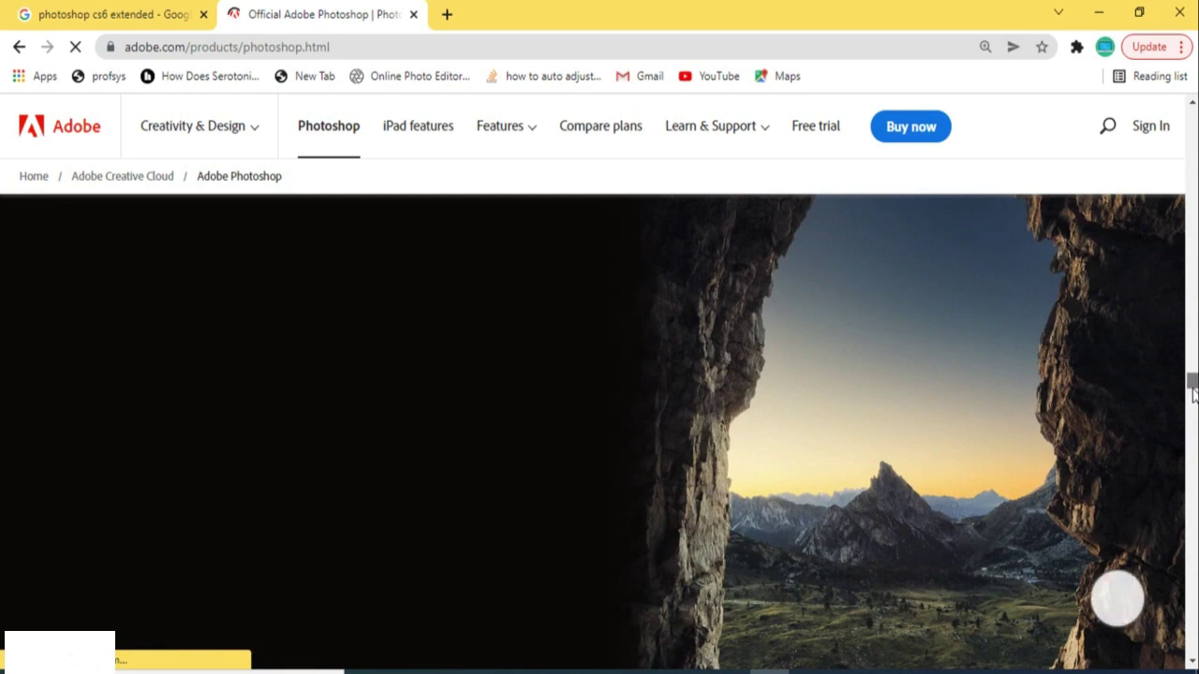
drag(1193, 386, 1193, 445)
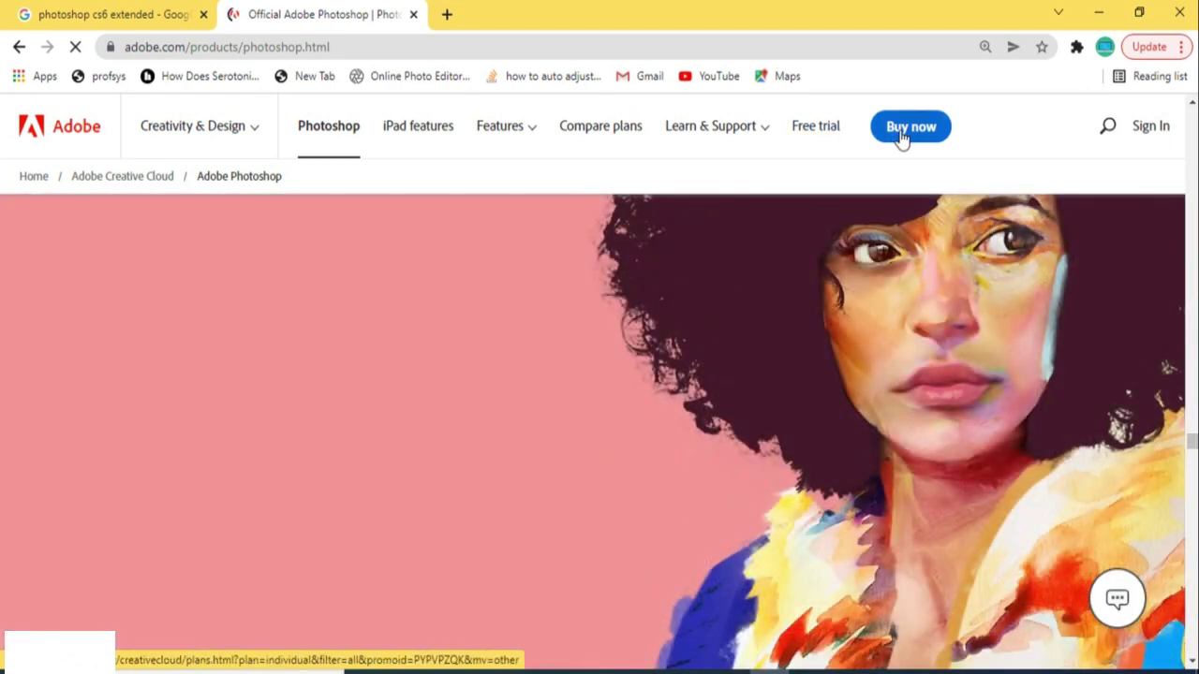
Open the Creative Cloud plans and pricing for individuals and examine the single-app Photoshop plan's purchase option.
click(901, 137)
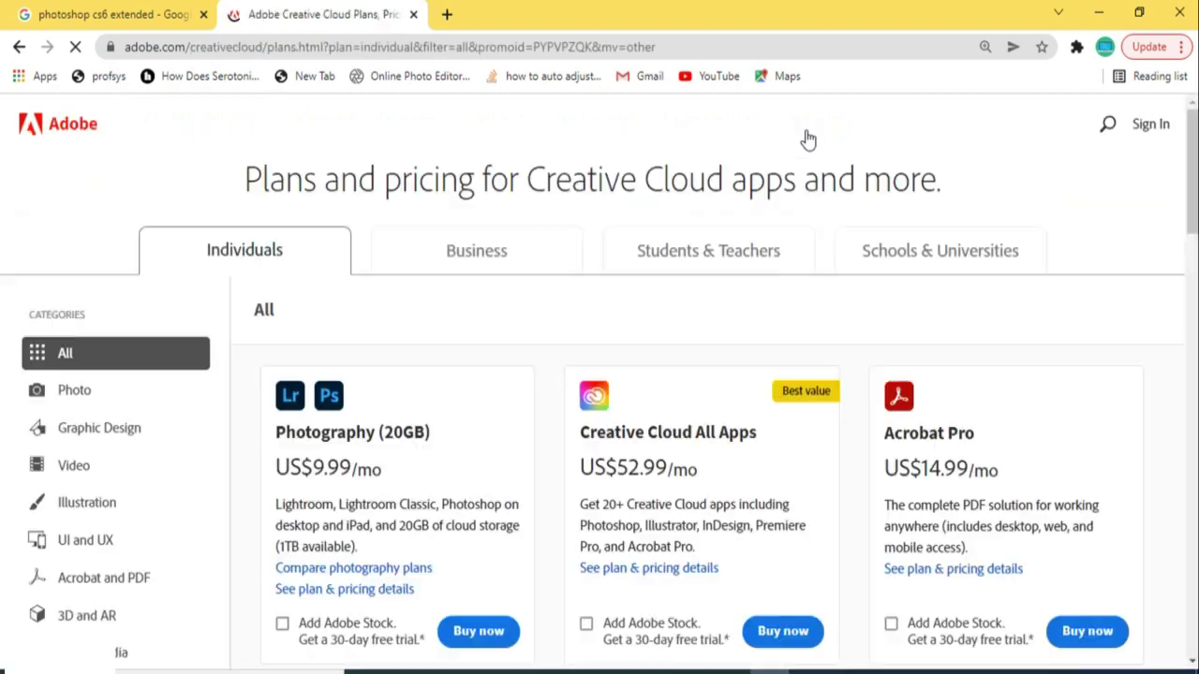
scroll(599, 375, down, 5)
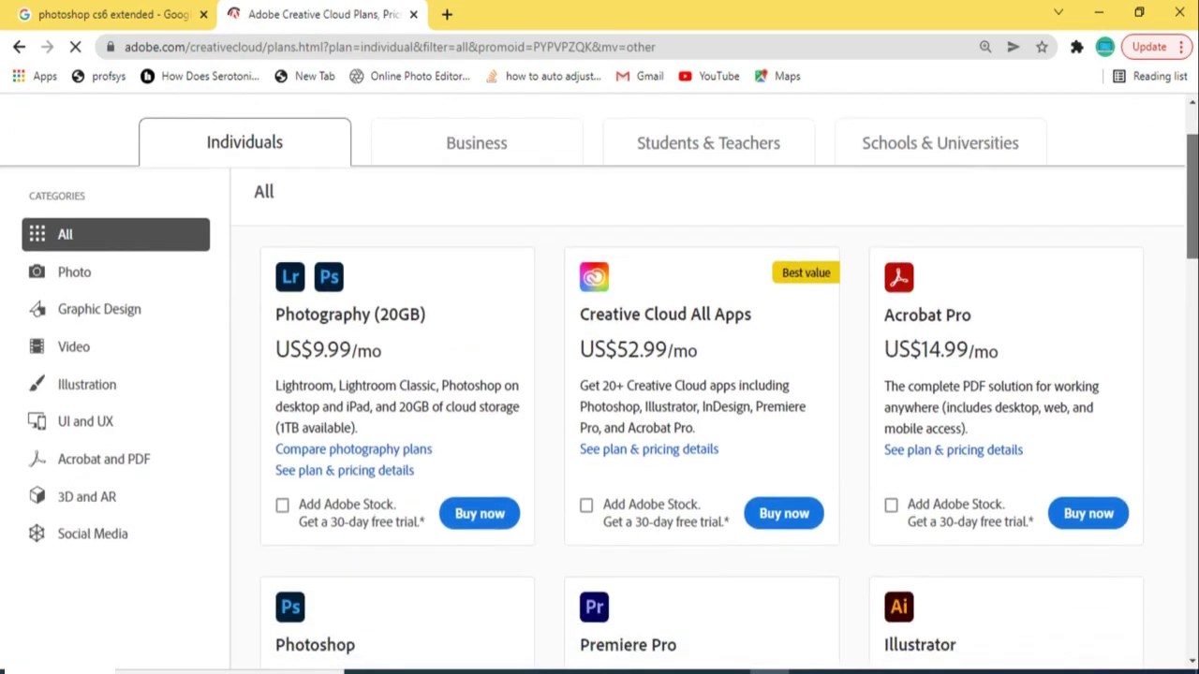
scroll(407, 309, down, 1)
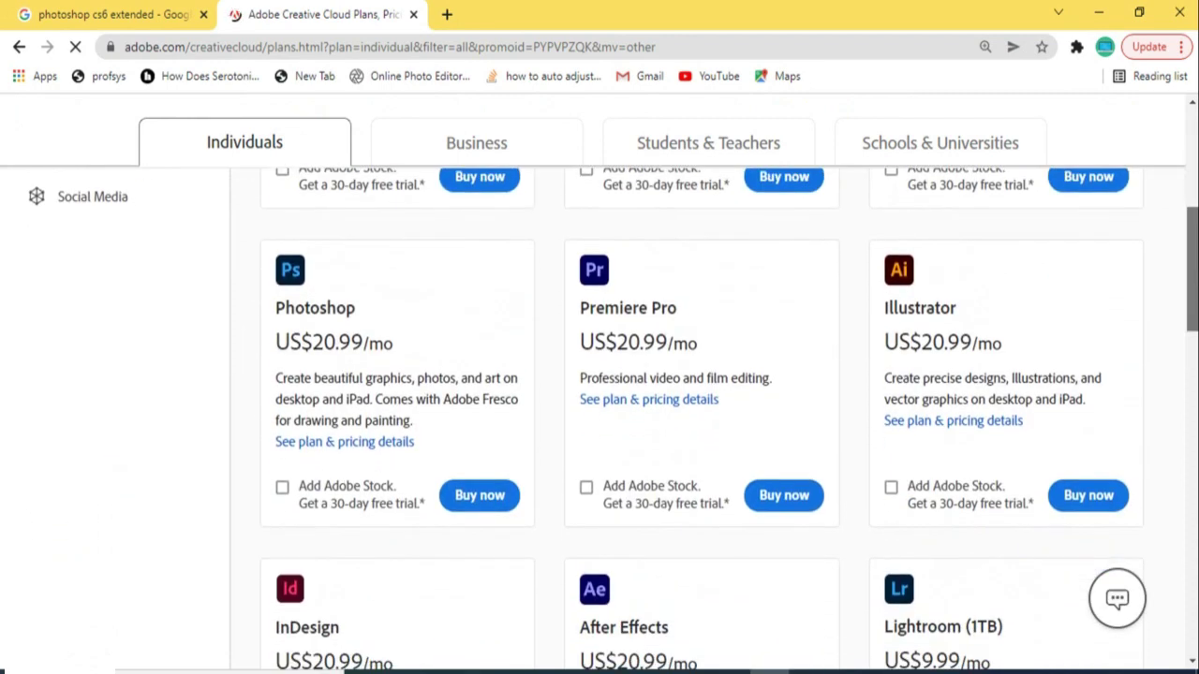
click(468, 490)
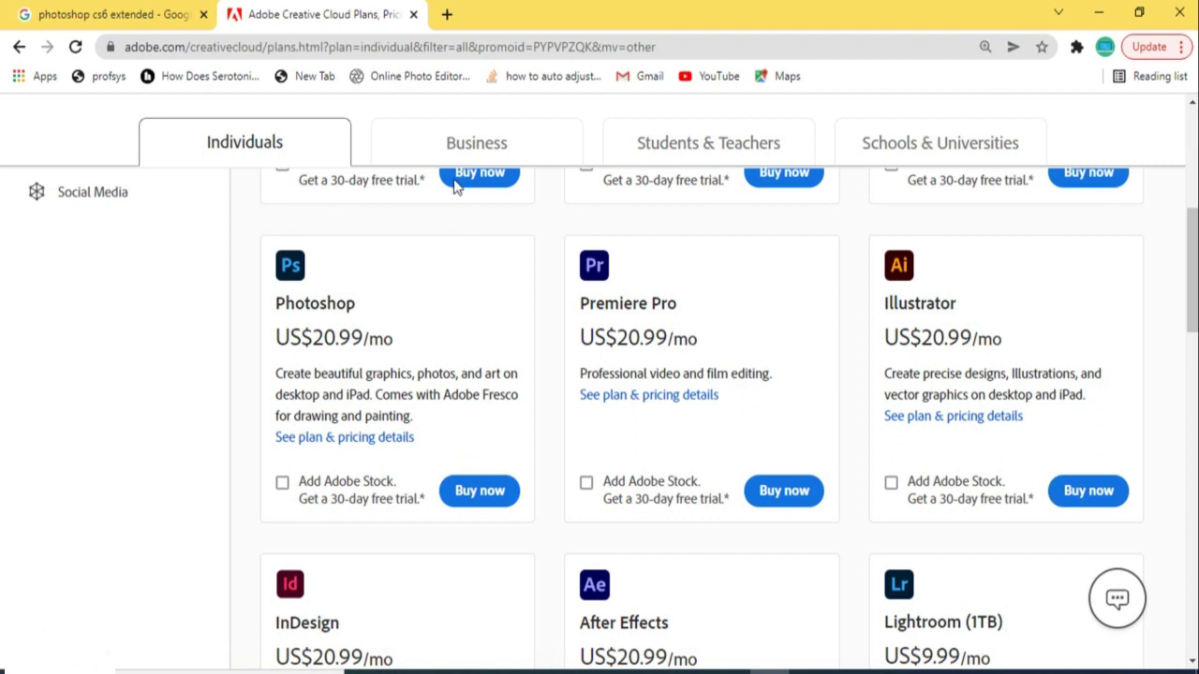
Switch to Photoshop and create an 800 × 800 pixel document named CryptoSkullNFT with transparent background contents.
click(446, 16)
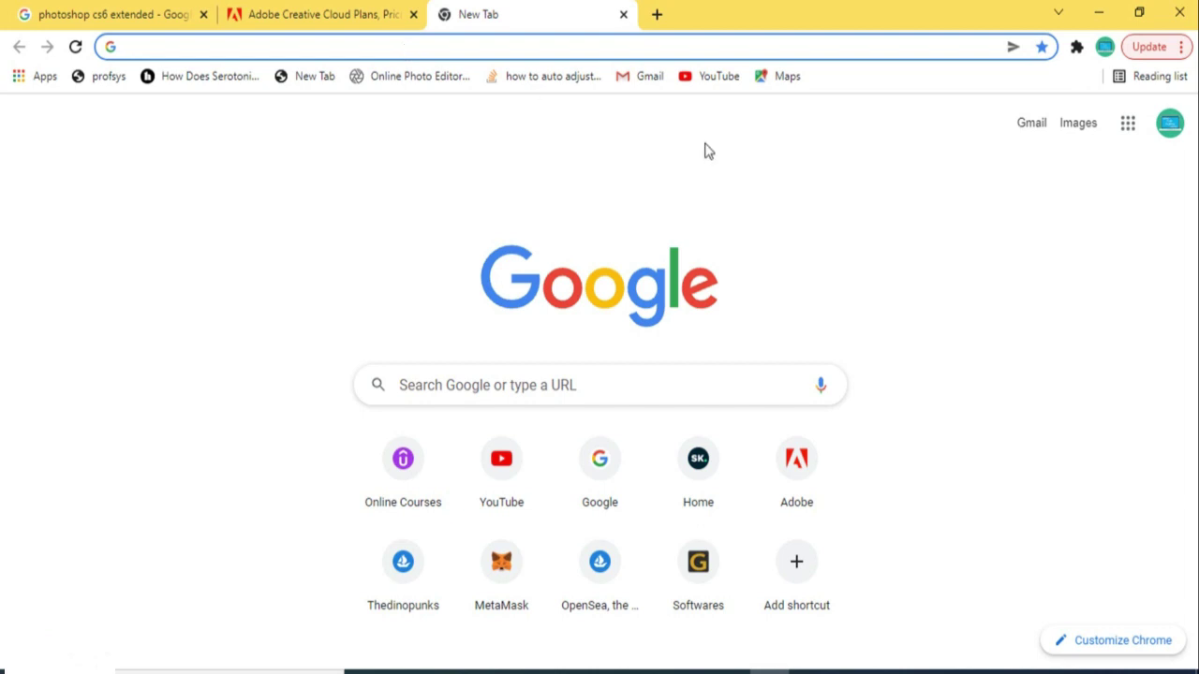
click(1089, 13)
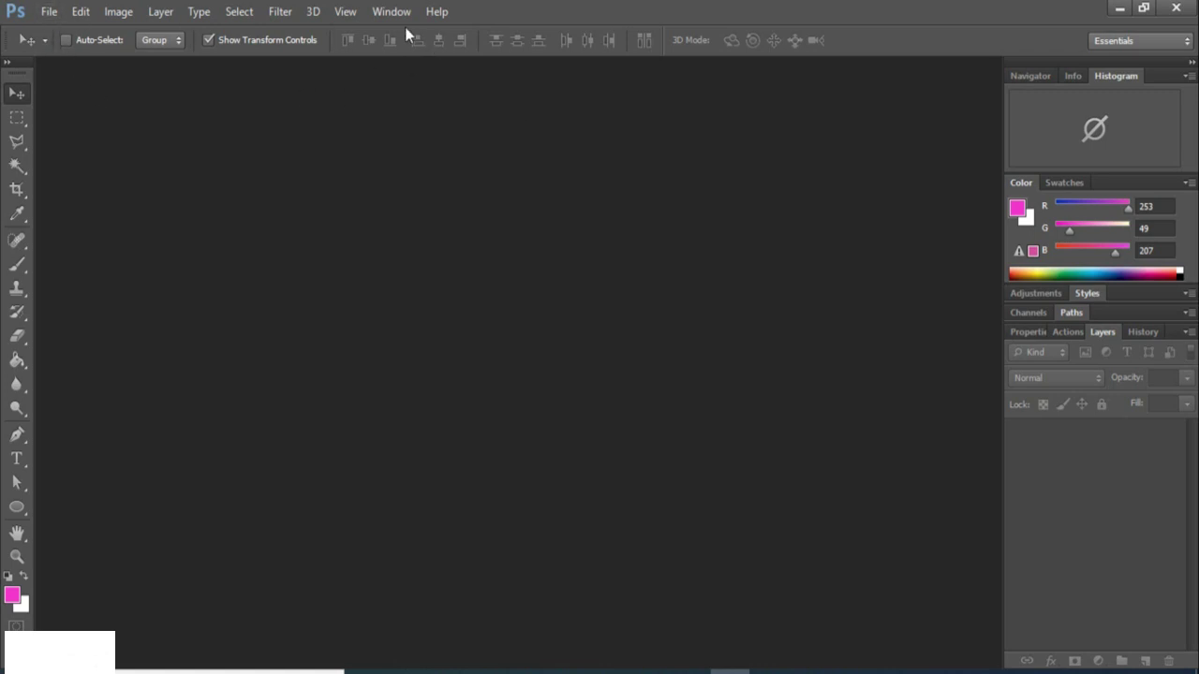
click(52, 17)
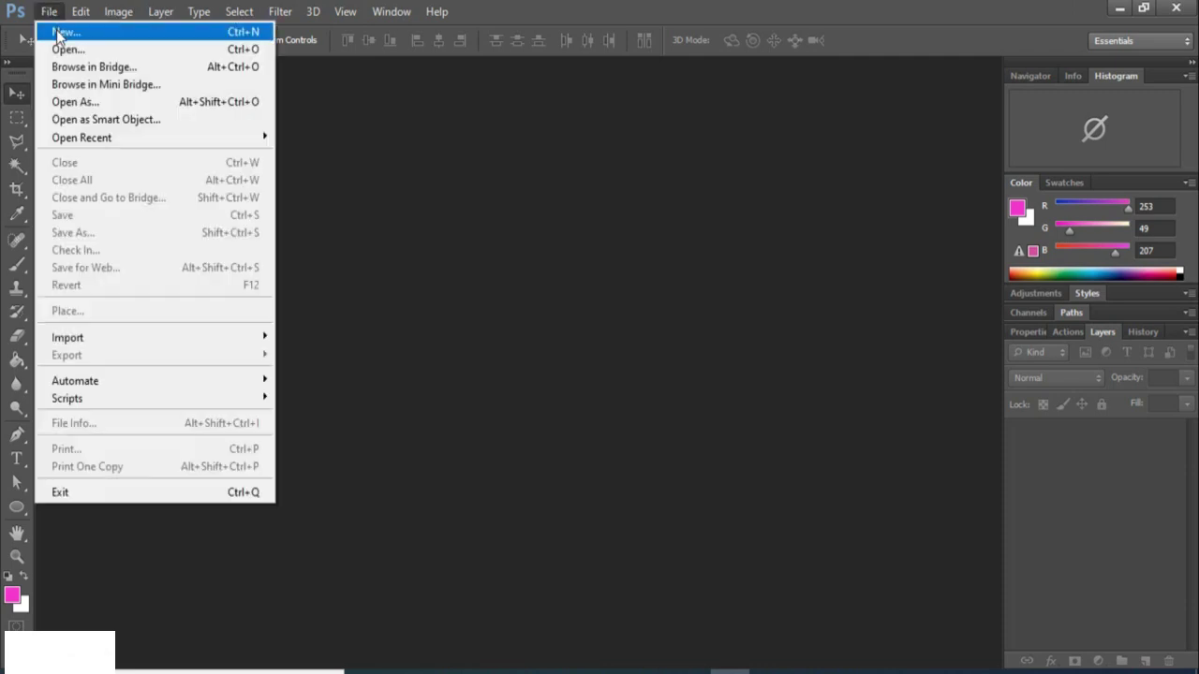
click(57, 35)
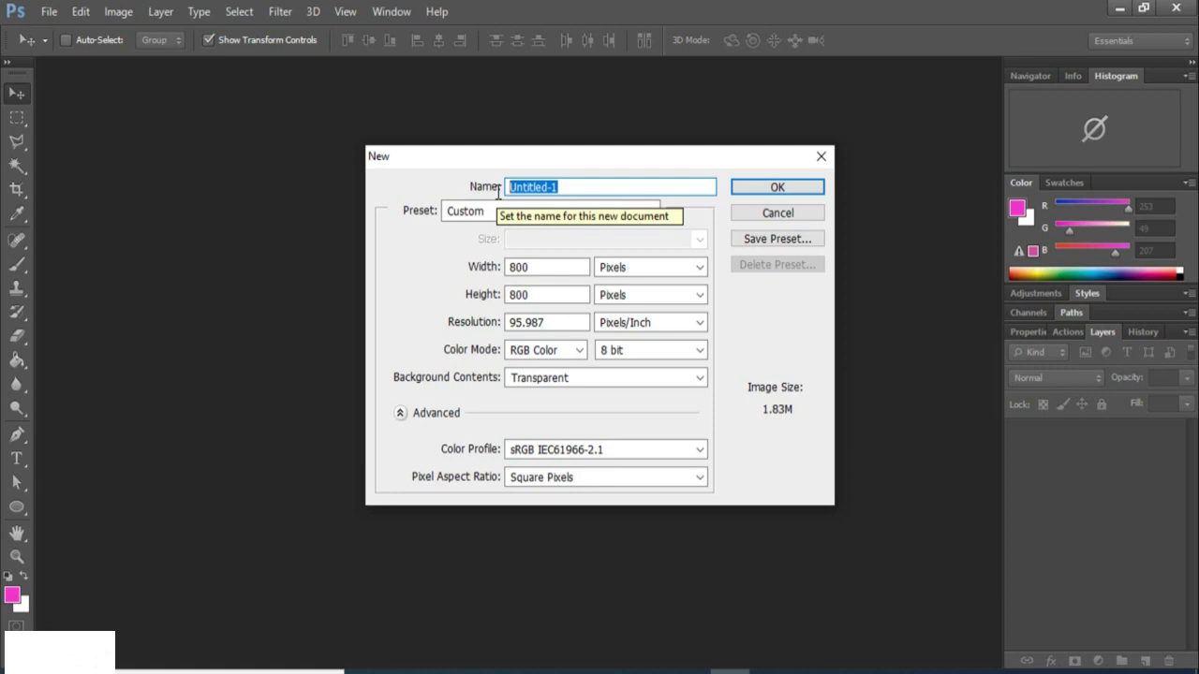
text(Crypto)
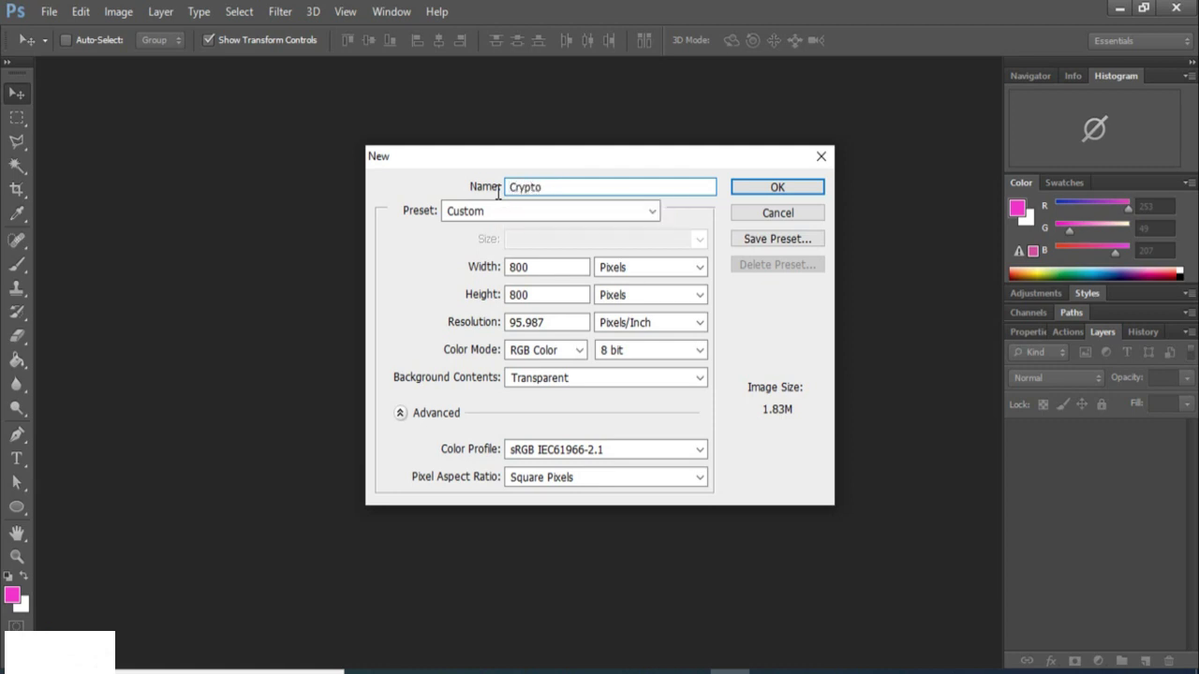
text(SkullNFT)
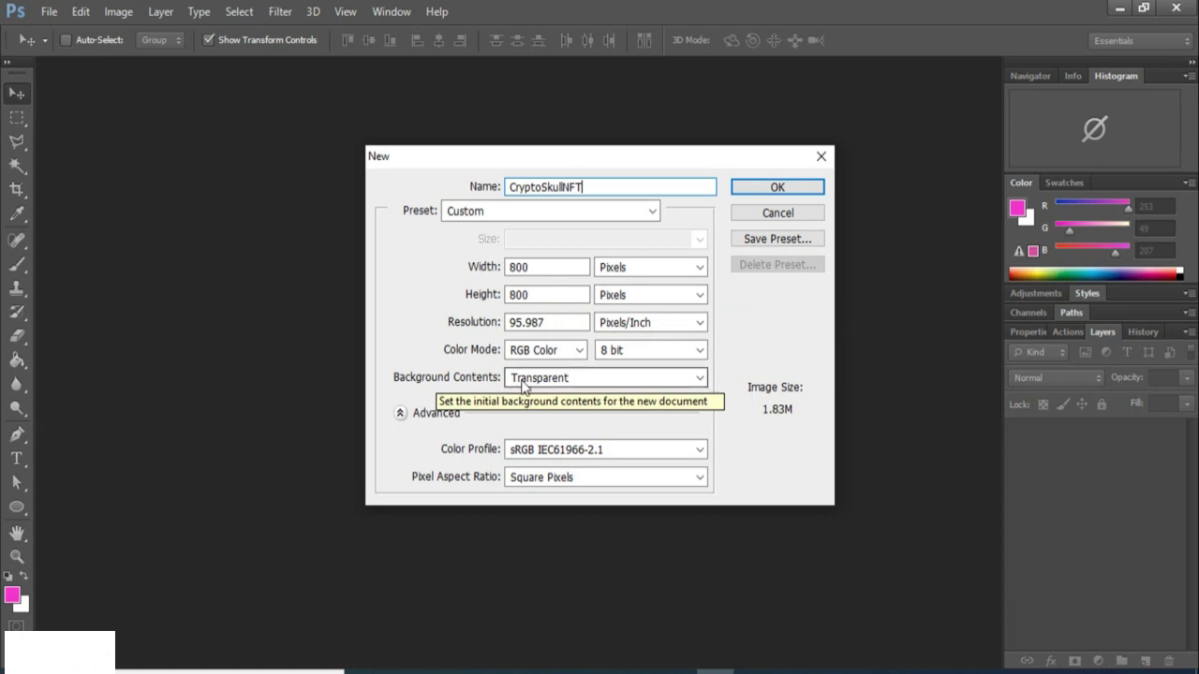
click(607, 378)
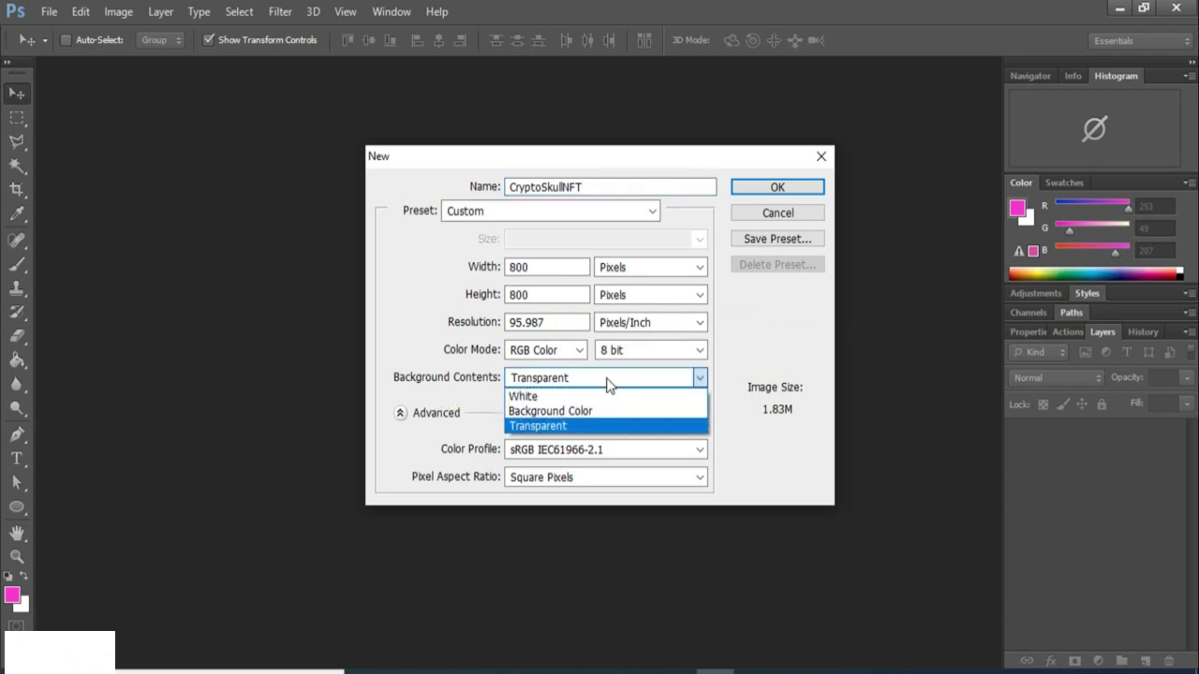
click(591, 428)
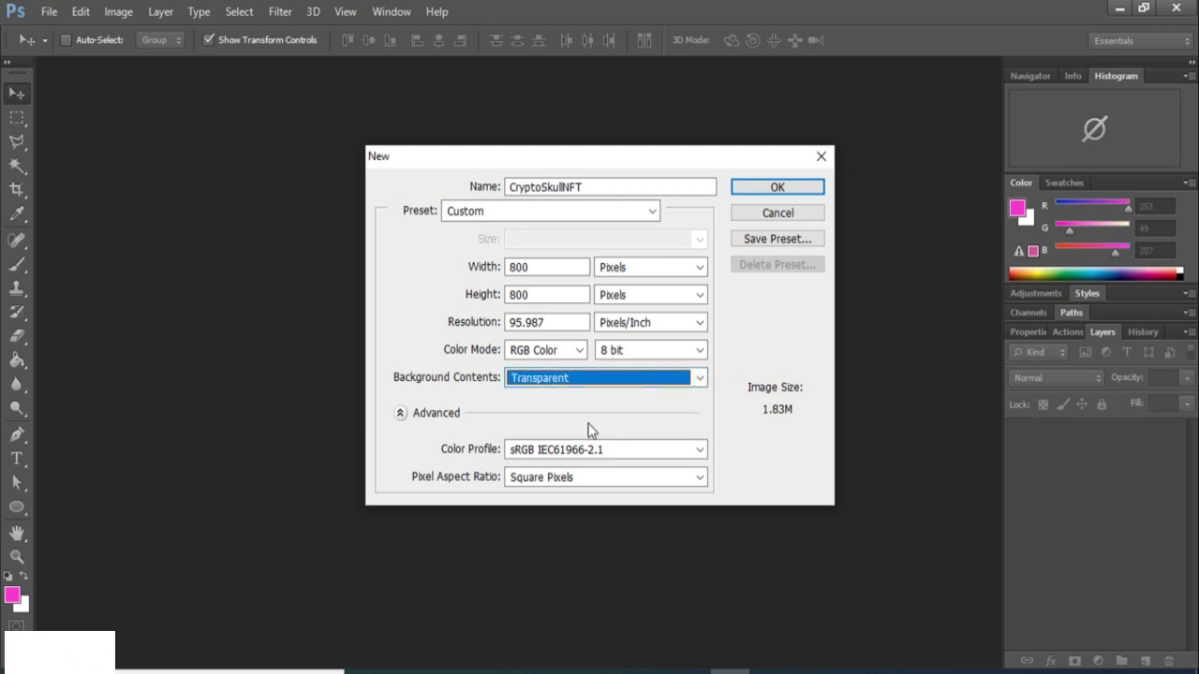
click(775, 189)
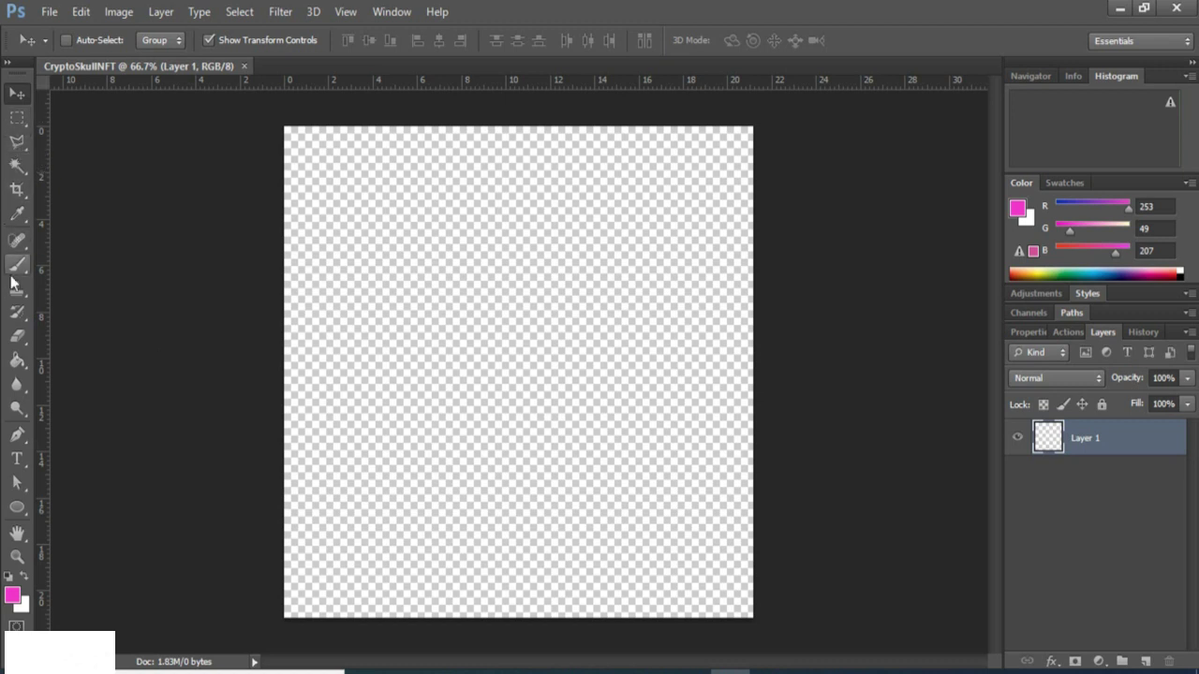
Draw a white ellipse about 209 × 175 px with a 3.57 pt black stroke near the canvas centre using the Ellipse Tool.
click(15, 510)
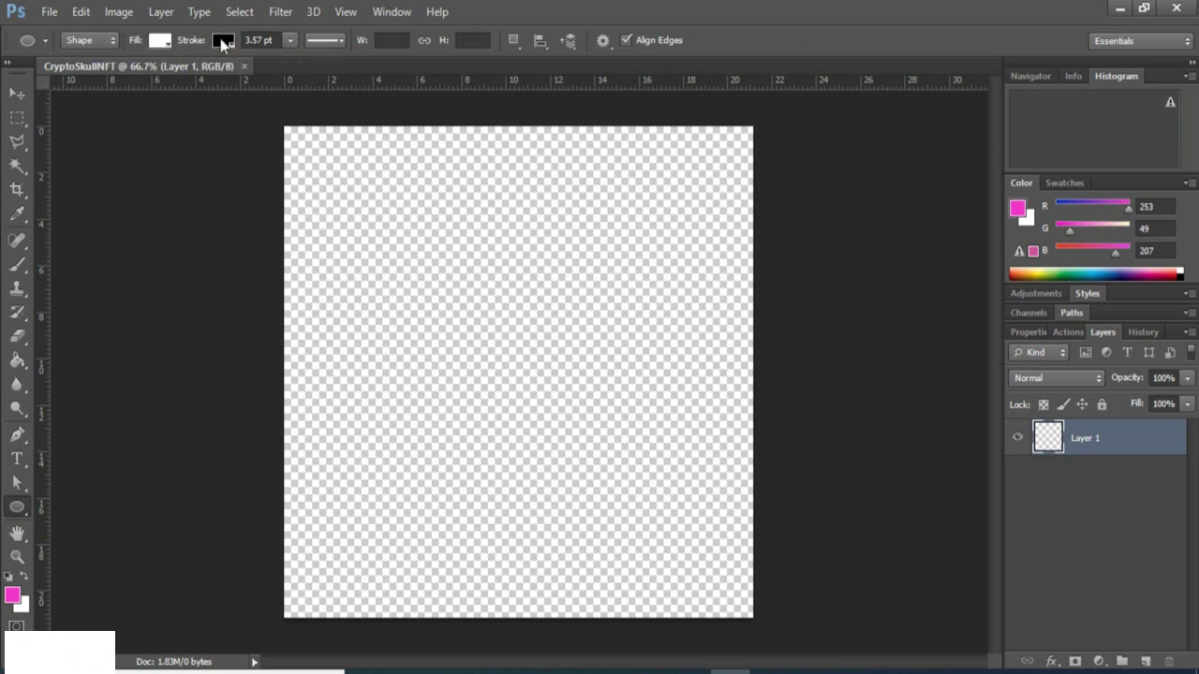
click(17, 509)
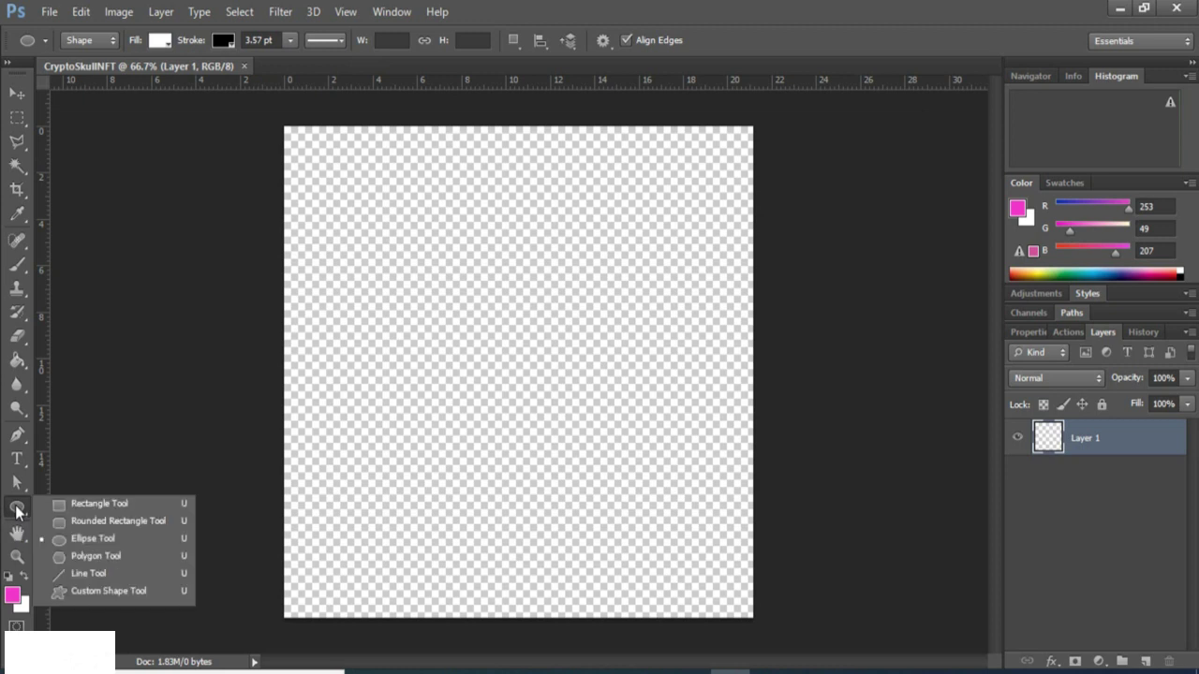
click(87, 537)
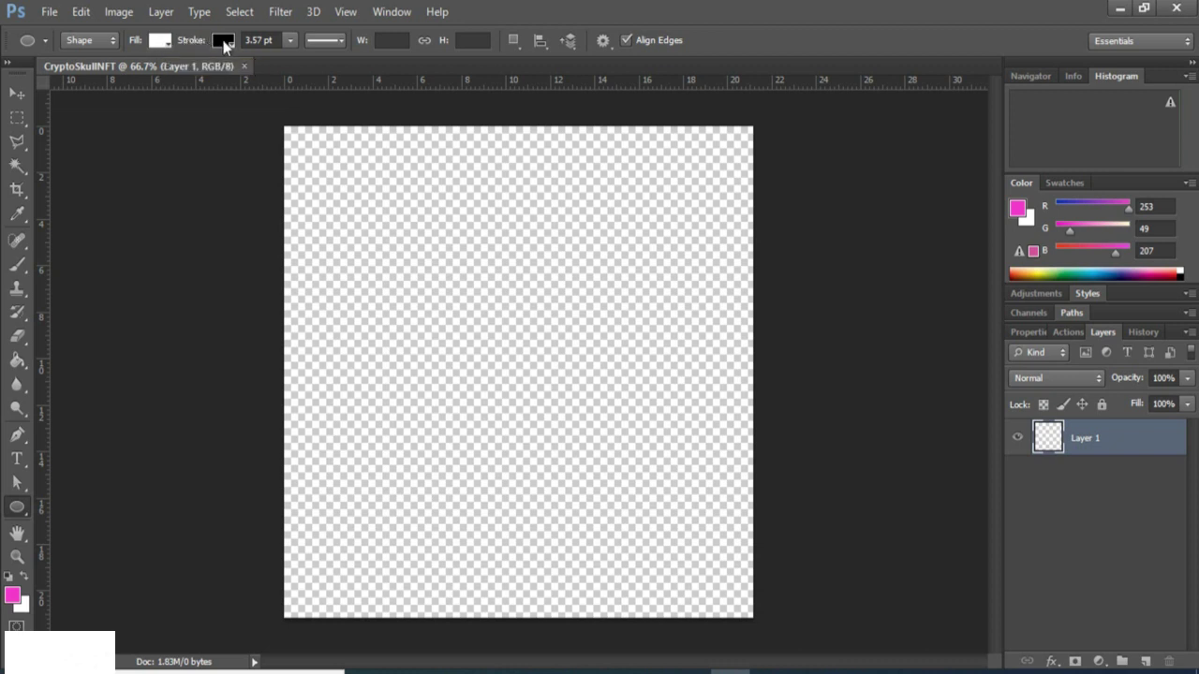
click(161, 42)
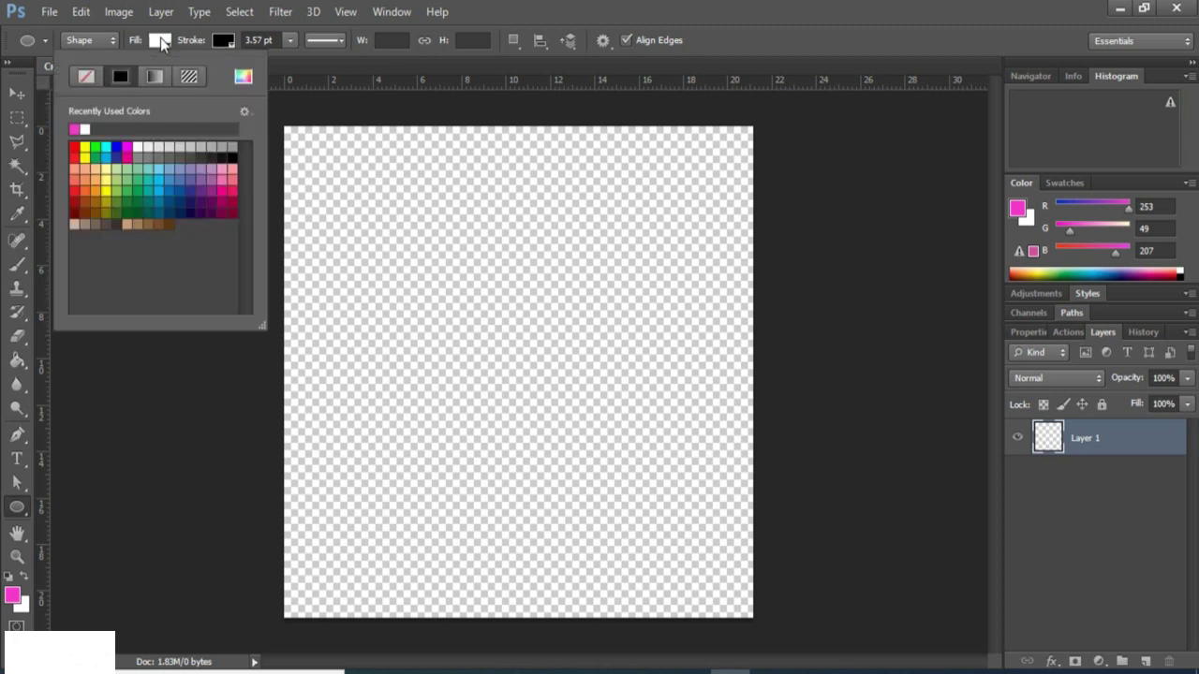
click(160, 37)
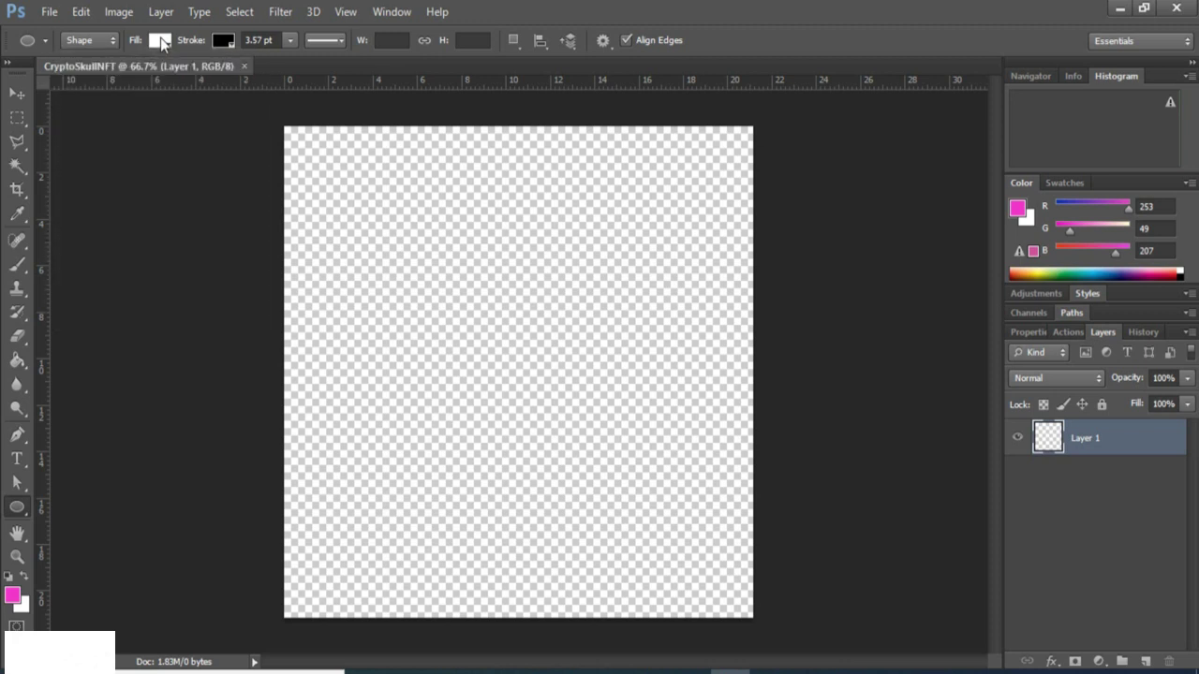
click(290, 42)
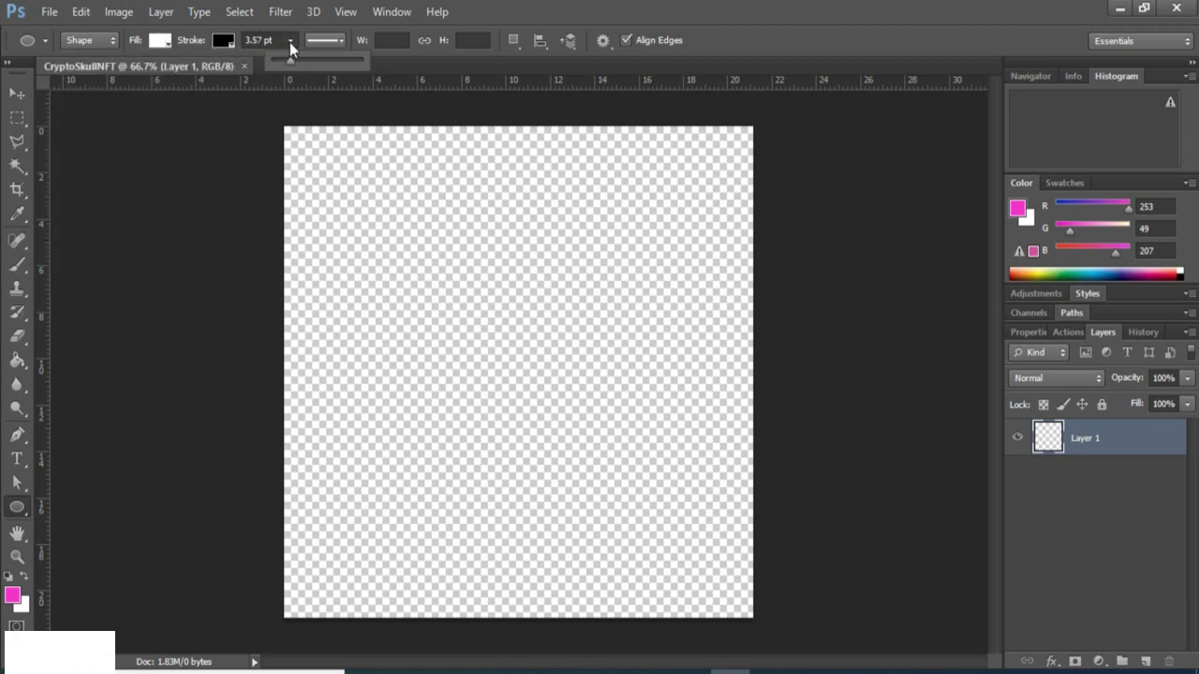
click(289, 42)
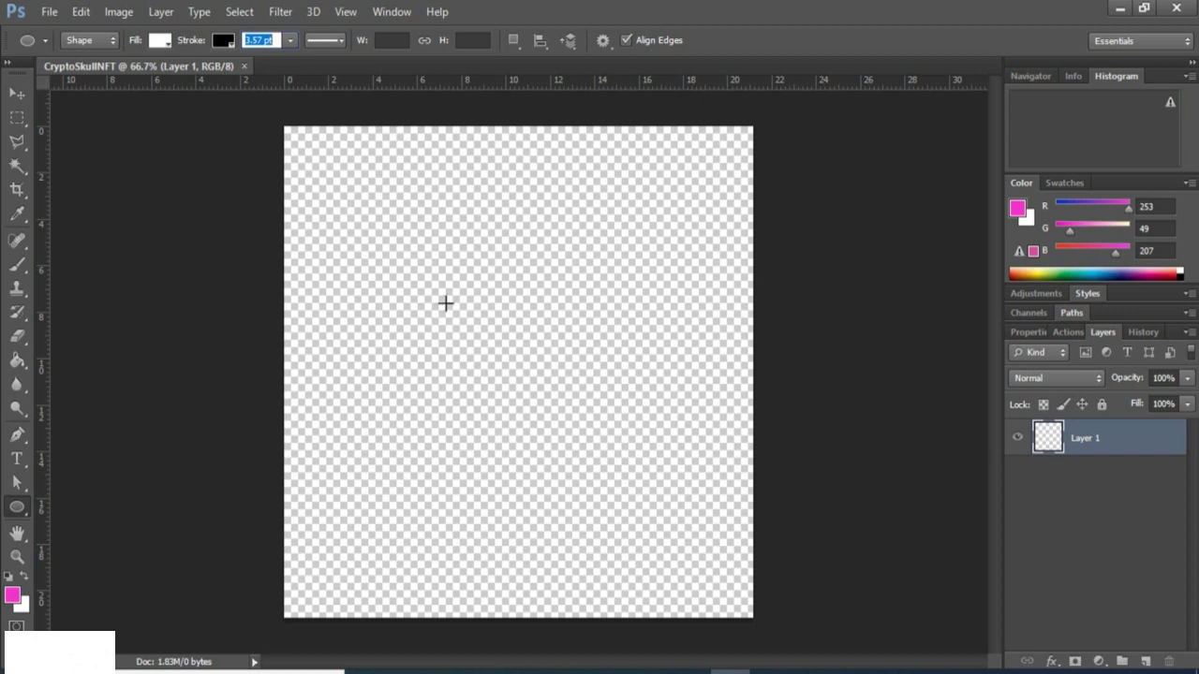
drag(445, 304, 541, 400)
drag(532, 403, 533, 403)
key(alt)
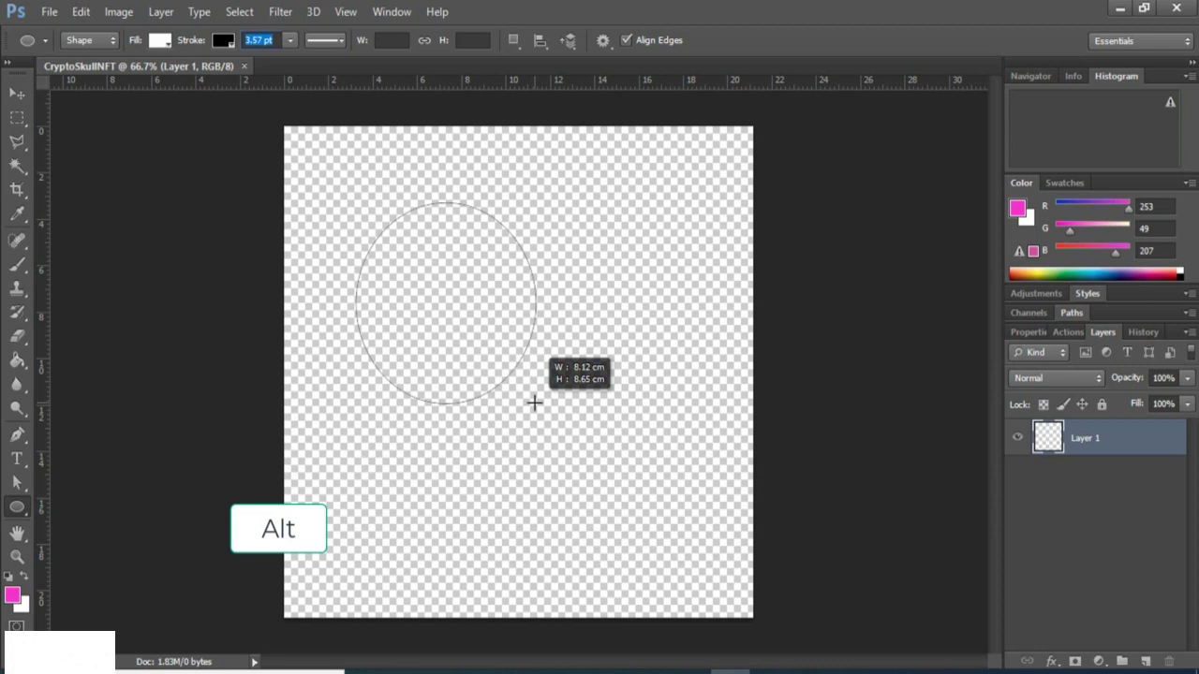
drag(534, 403, 566, 409)
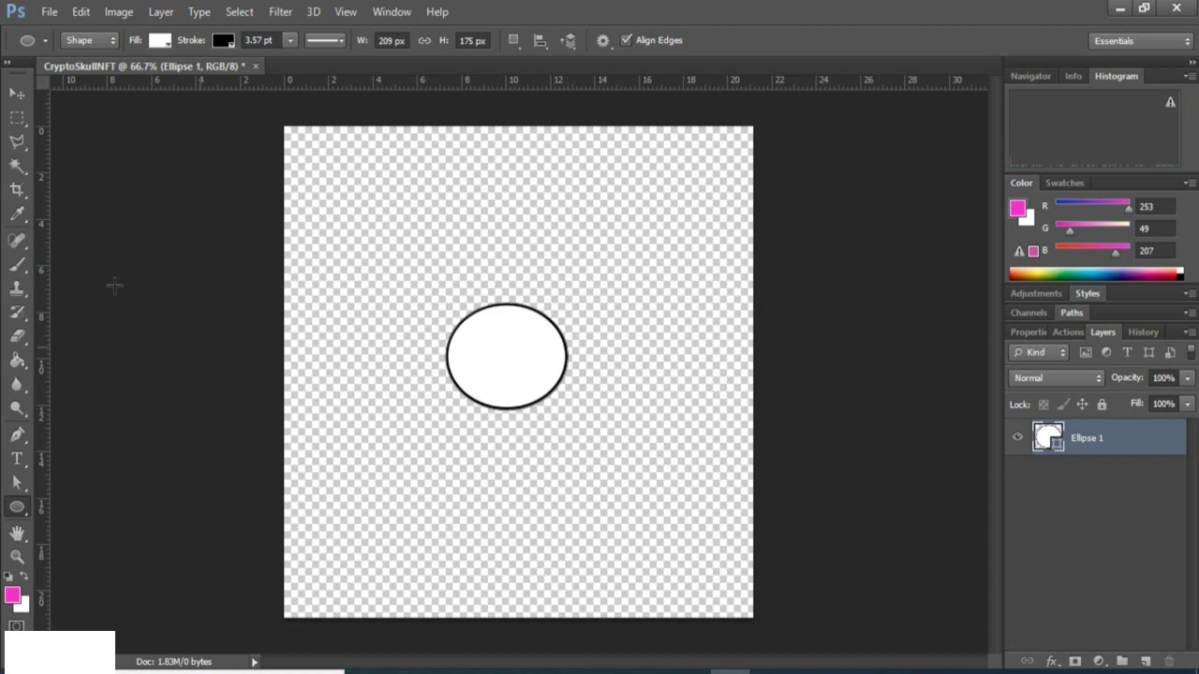
Enlarge the ellipse to about 249 × 233 px with Free Transform and apply the transformation.
click(17, 95)
key(ctrl+t)
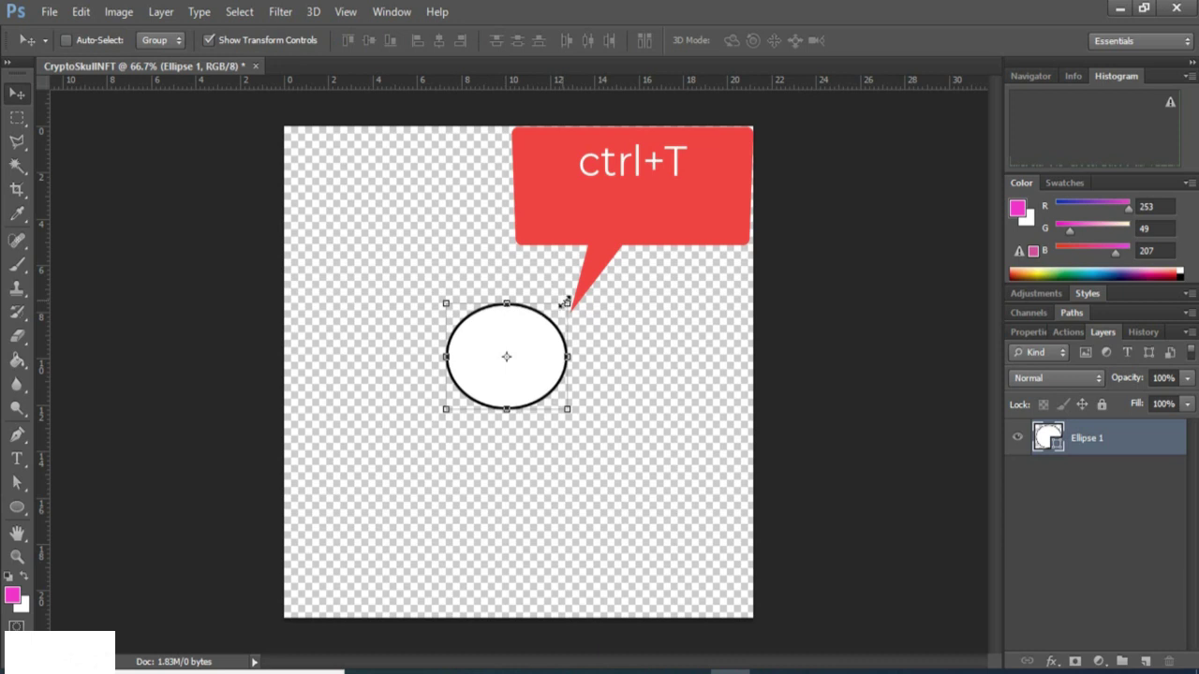
drag(565, 301, 585, 272)
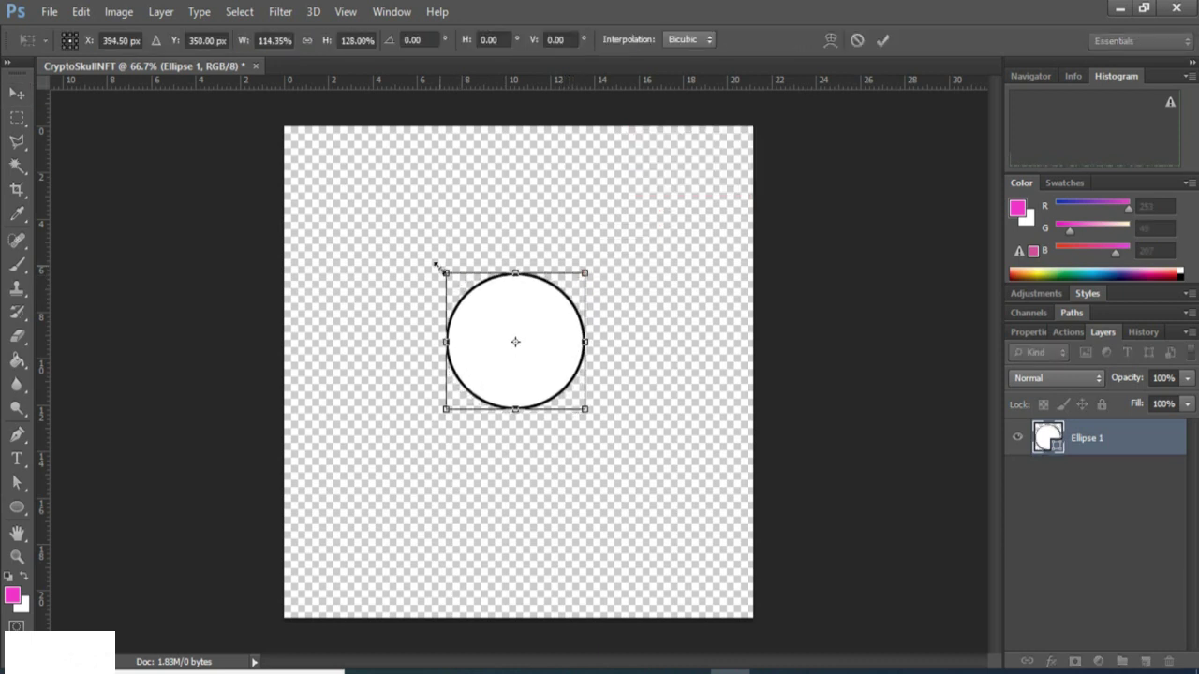
drag(435, 265, 429, 261)
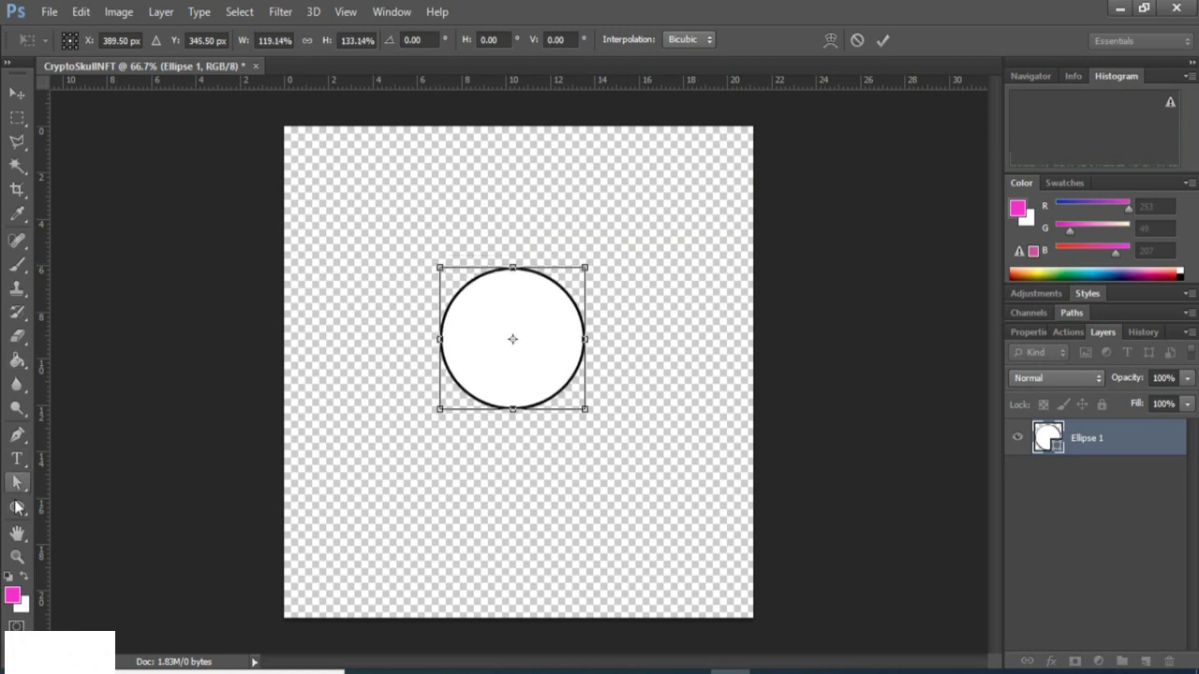
click(16, 485)
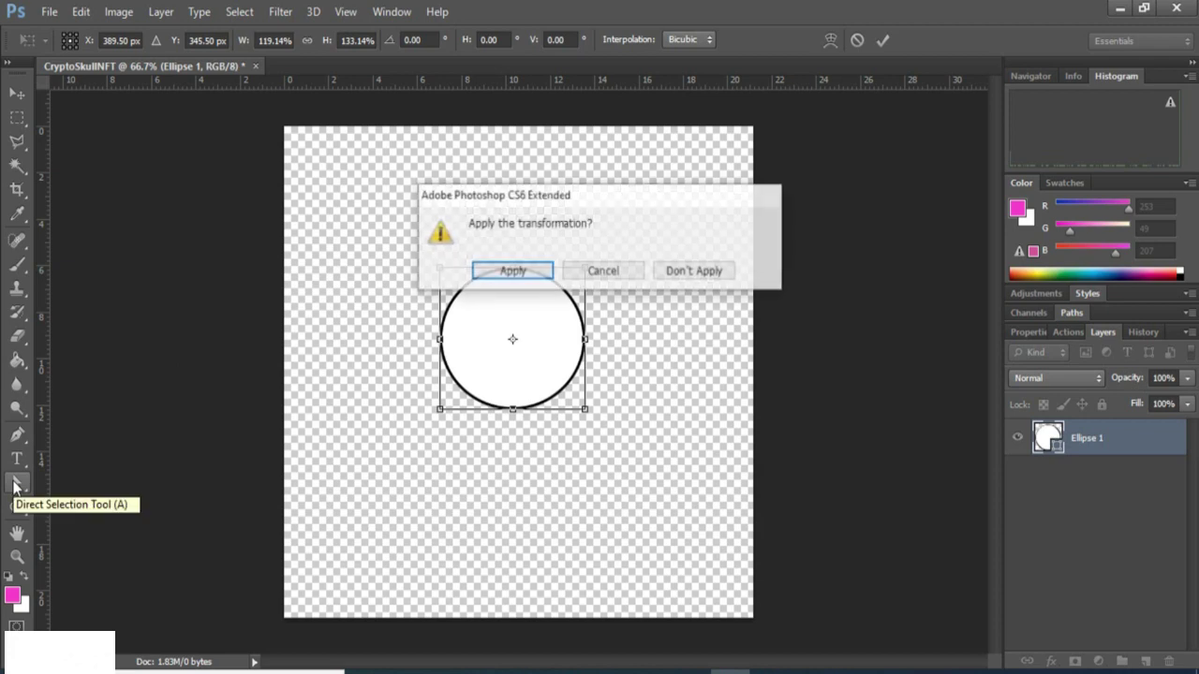
click(513, 271)
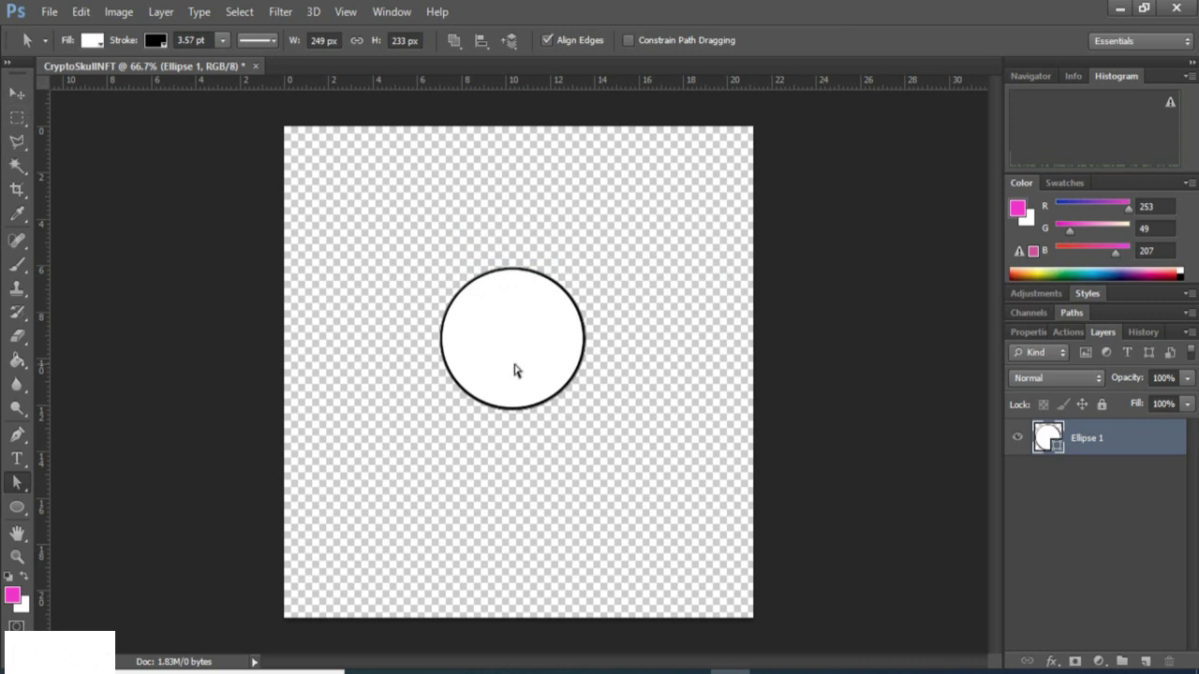
Reshape the ellipse into an egg about 226 × 260 px by moving its side, upper and lower anchor points with Direct Selection.
right_click(16, 485)
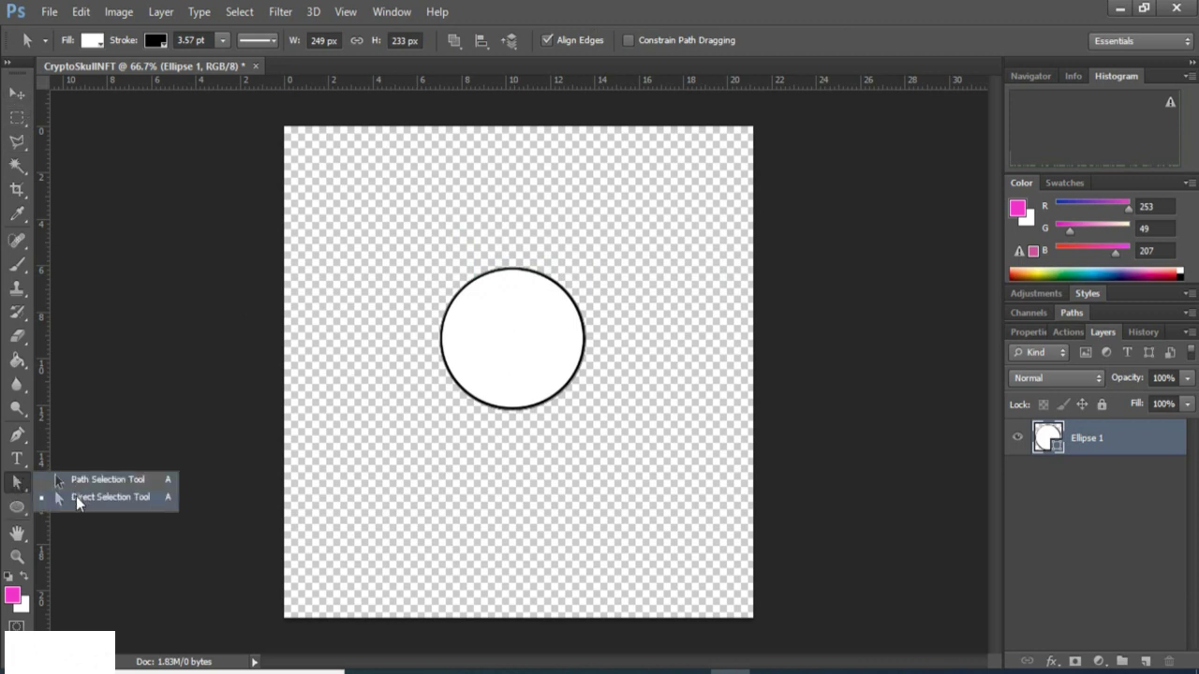
click(75, 497)
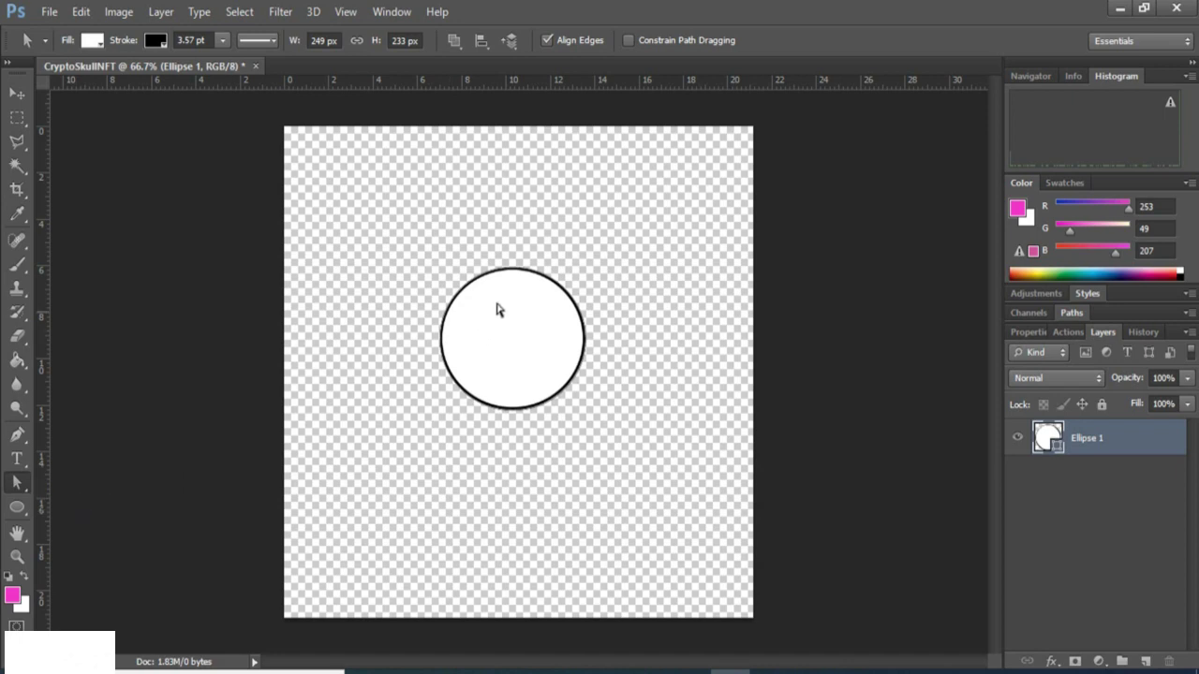
click(499, 272)
click(442, 340)
key(shift+Right)
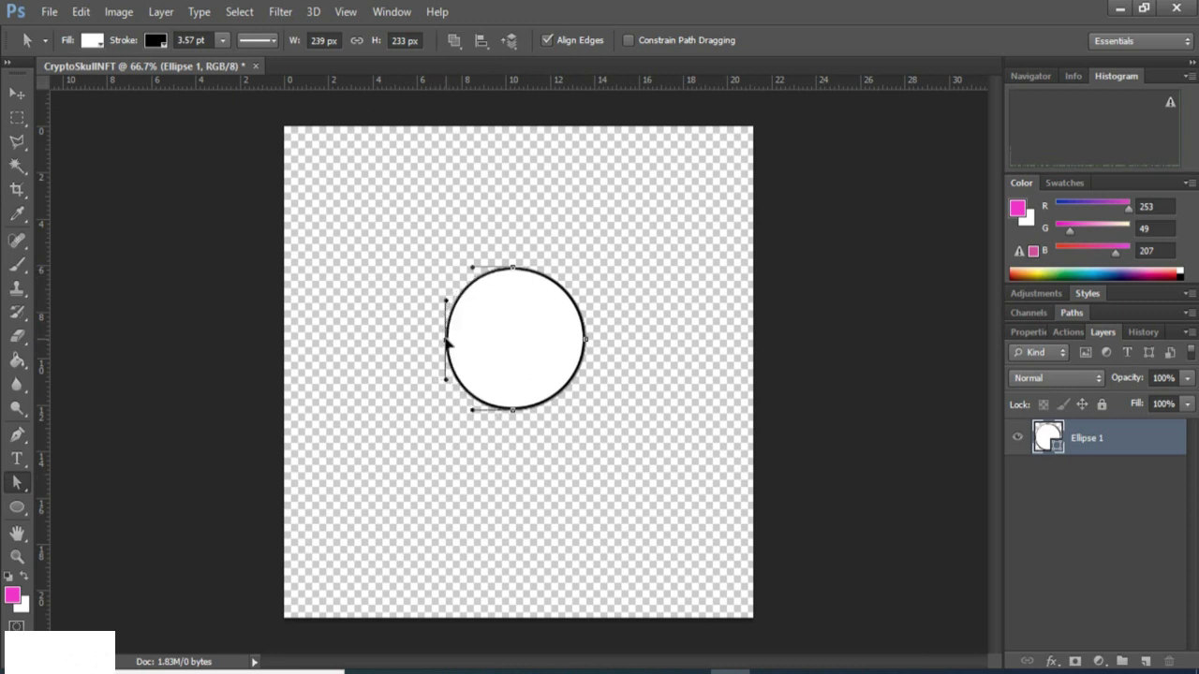
click(585, 341)
drag(587, 347, 577, 341)
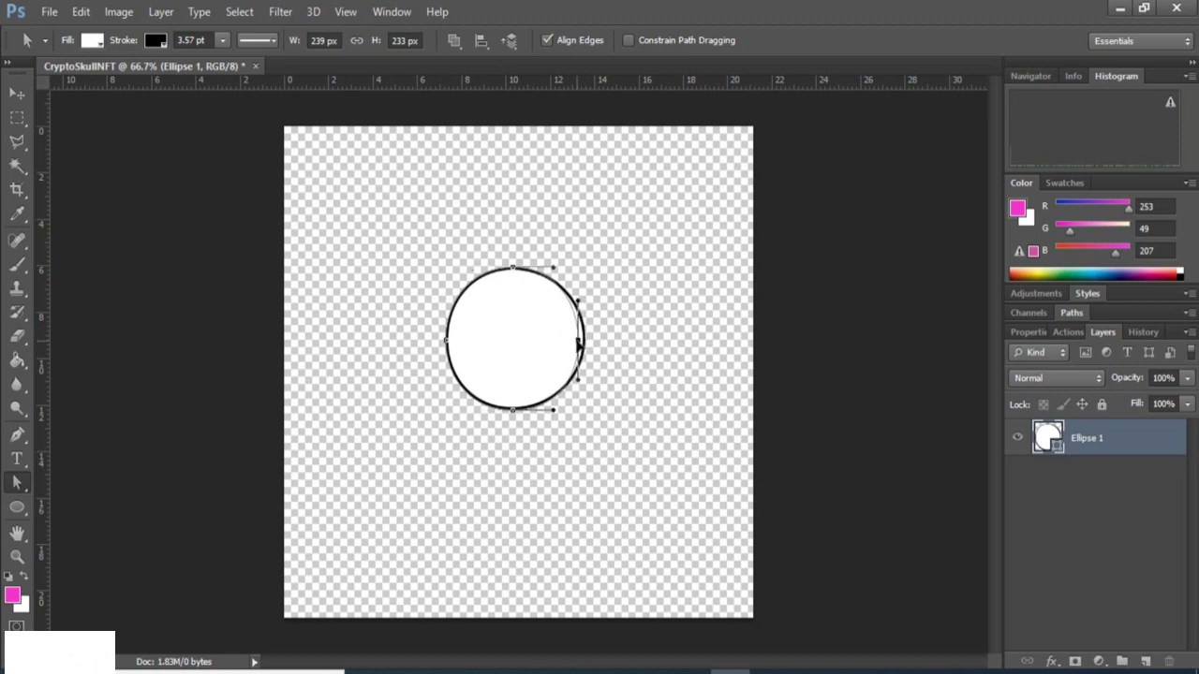
drag(513, 270, 513, 281)
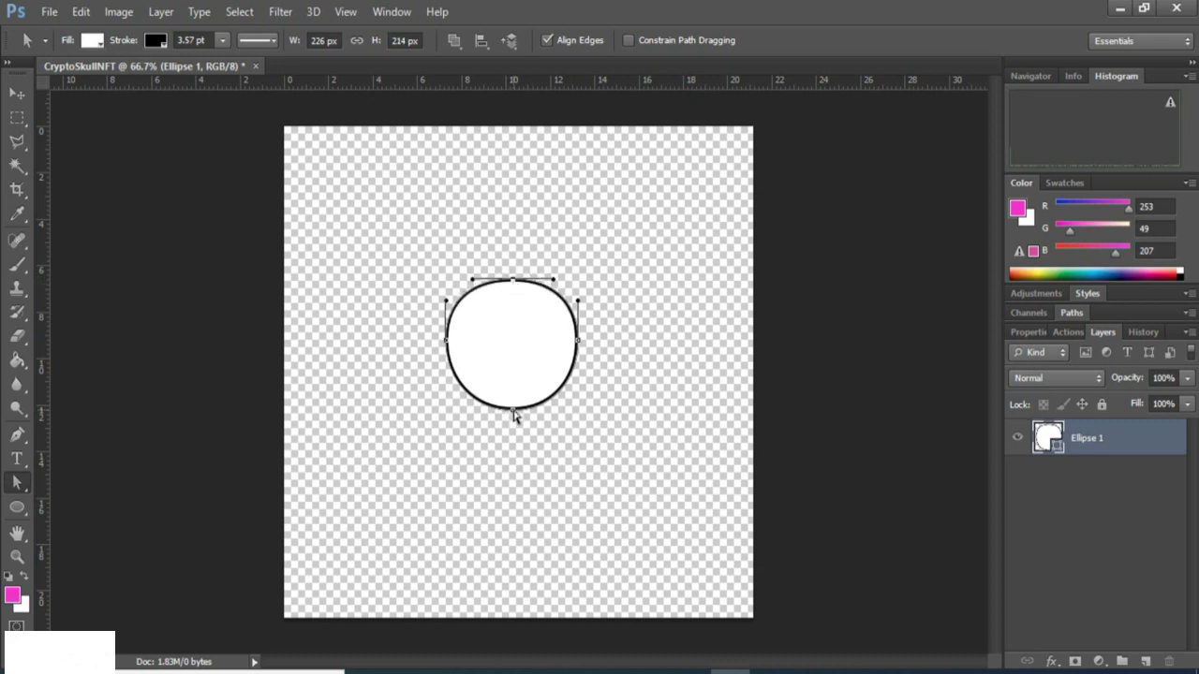
drag(513, 410, 514, 442)
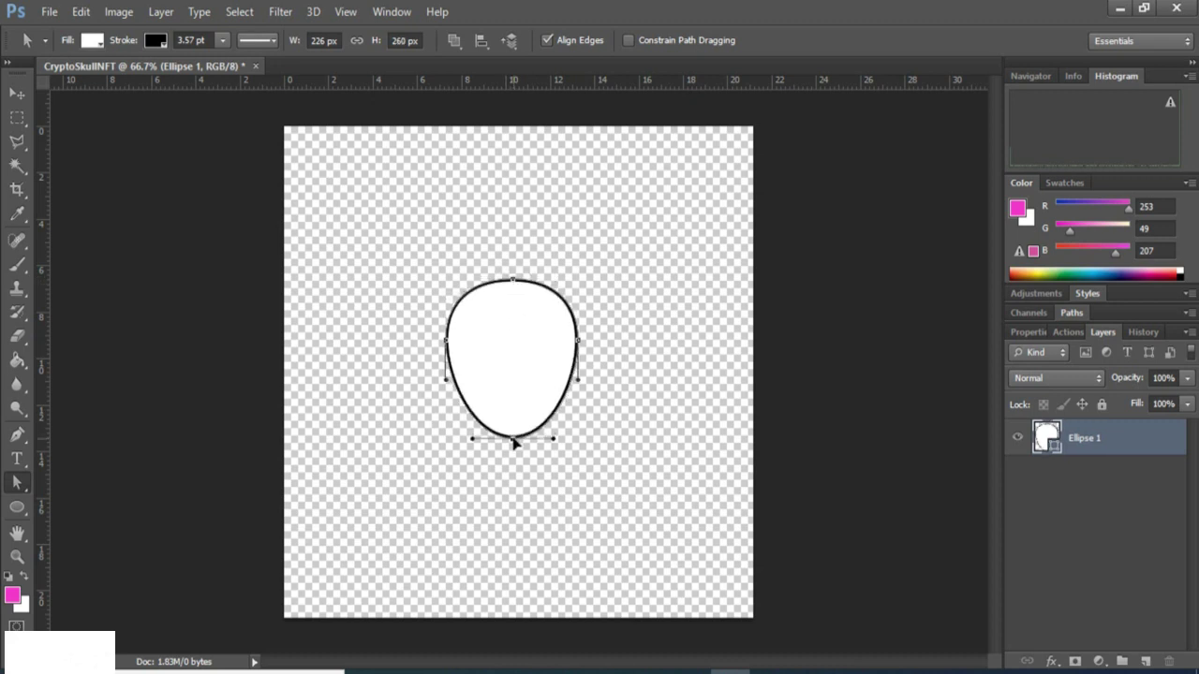
Raise the egg's uppermost anchor point slightly and move both side anchors outward, making the shape about 238 × 264 px.
click(513, 281)
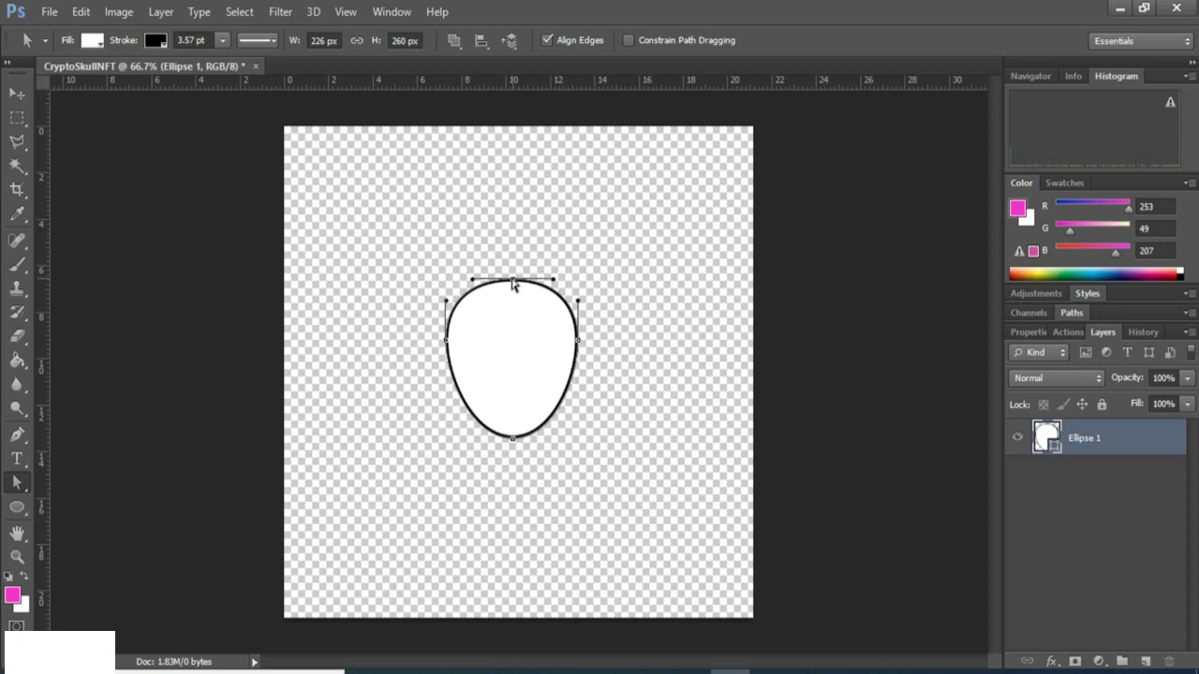
drag(511, 279, 512, 275)
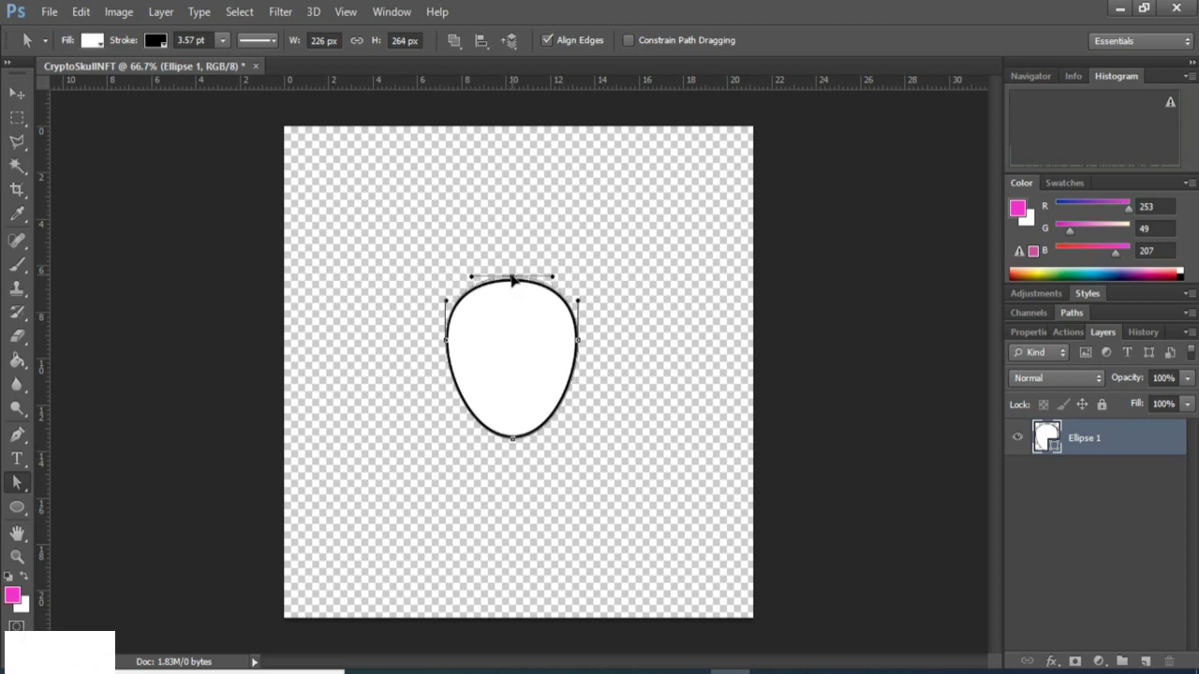
click(447, 341)
drag(446, 344, 442, 343)
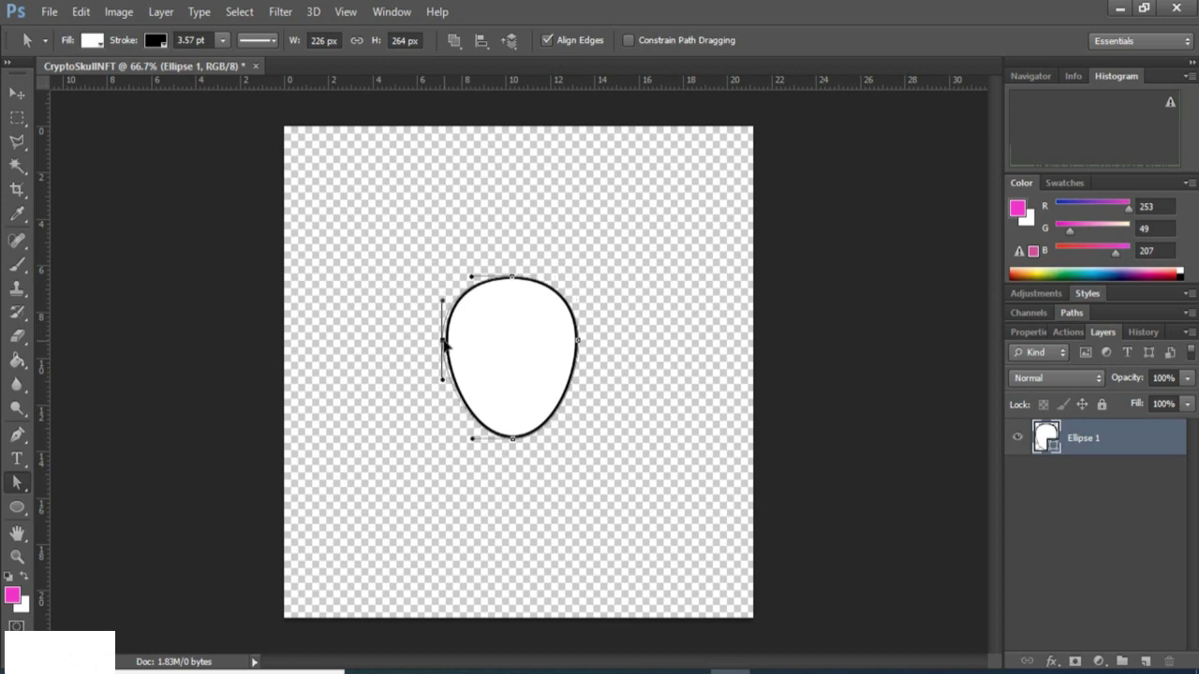
click(578, 342)
drag(578, 343, 582, 343)
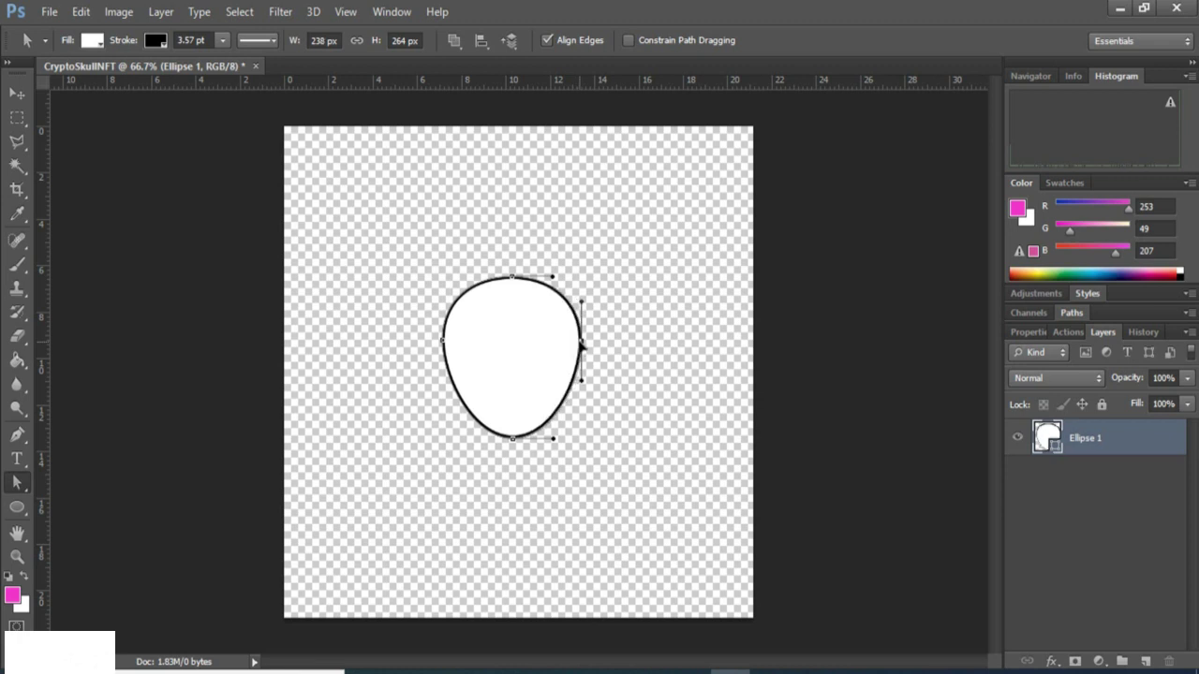
Try a separate rounded rectangle about 152 × 104 px as the jaw over the egg's lower end, and undo it.
click(16, 511)
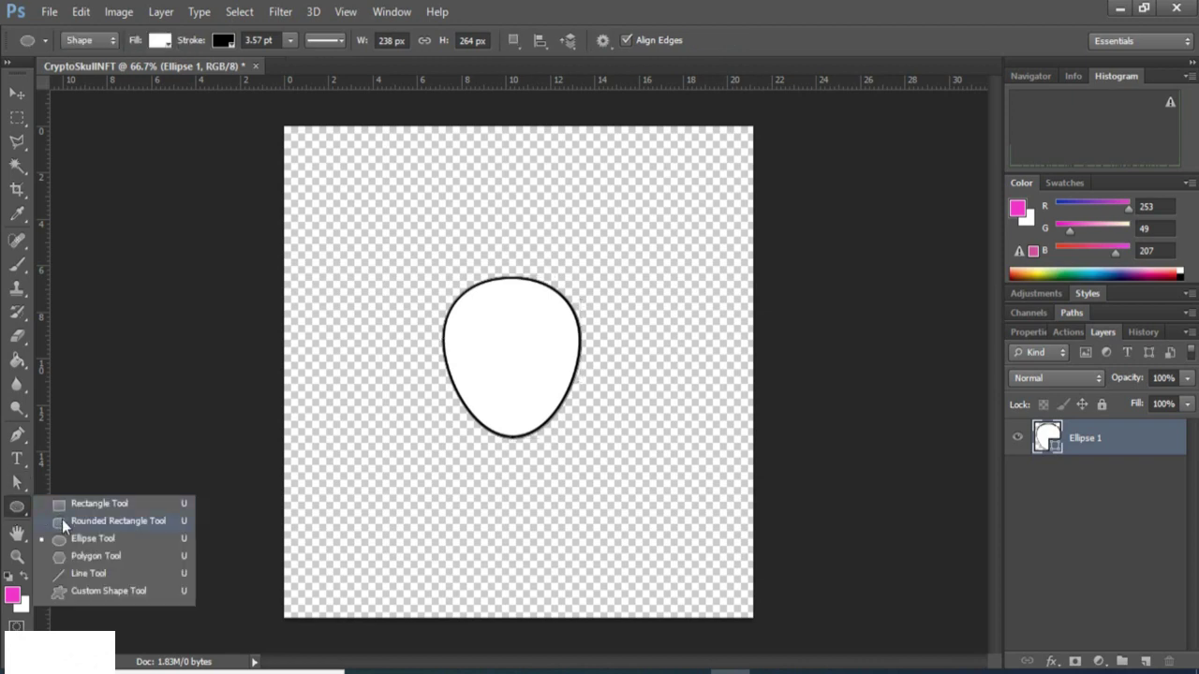
click(62, 520)
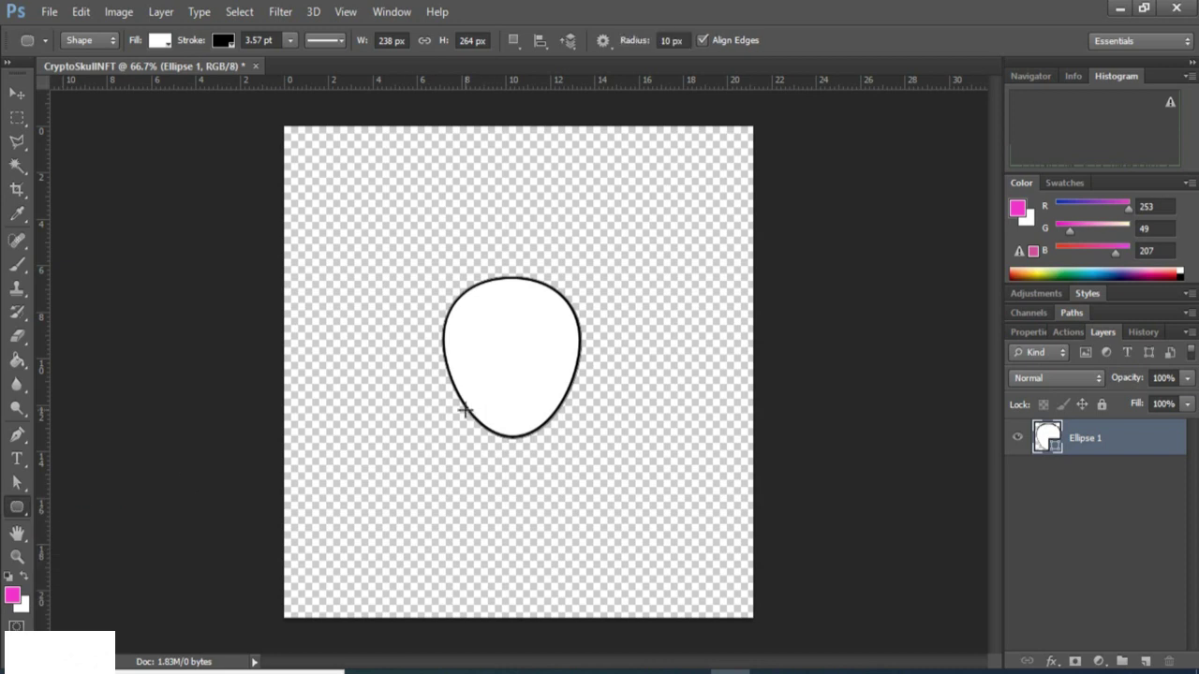
mouse_move(467, 405)
mouse_down()
mouse_move(539, 408)
mouse_move(553, 468)
mouse_up()
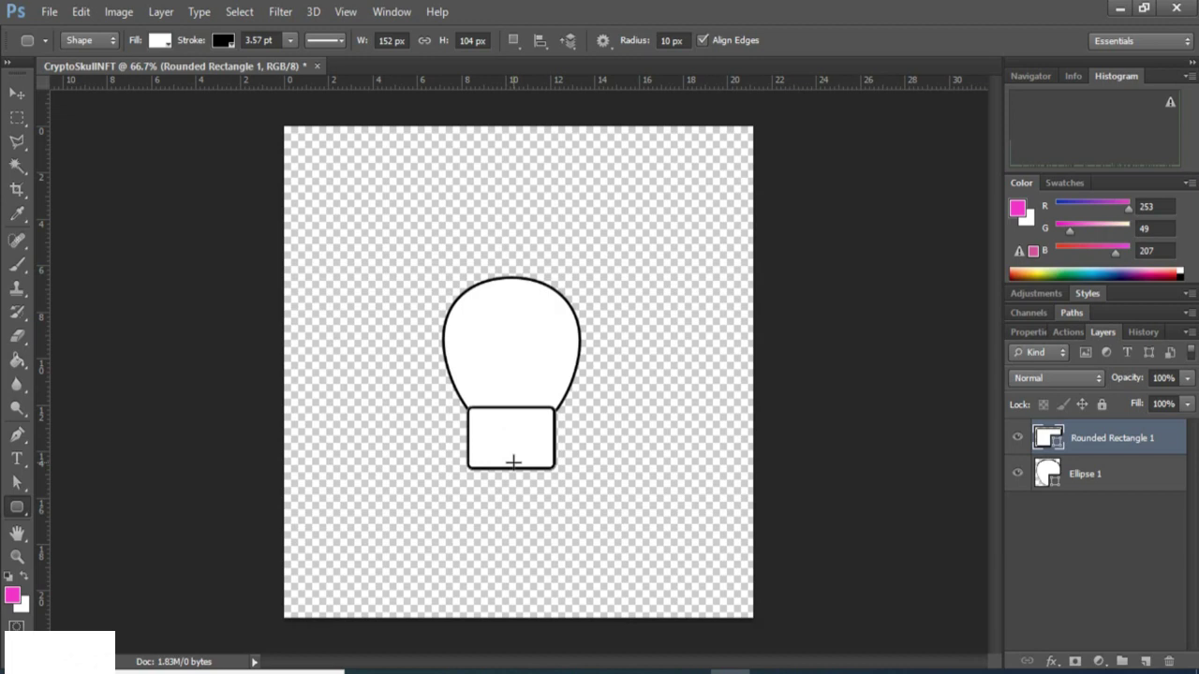
key(ctrl+z)
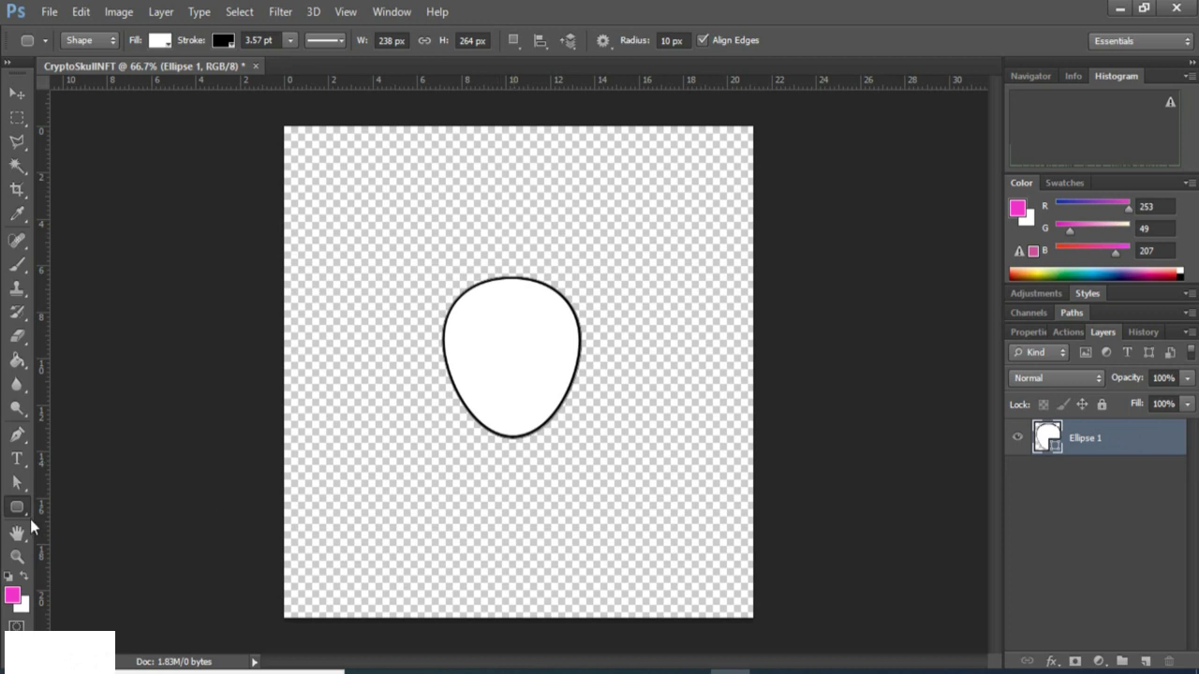
Add a jaw to the egg as a 10 px radius rounded rectangle using Combine Shapes, making the whole shape about 238 × 312 px.
right_click(18, 511)
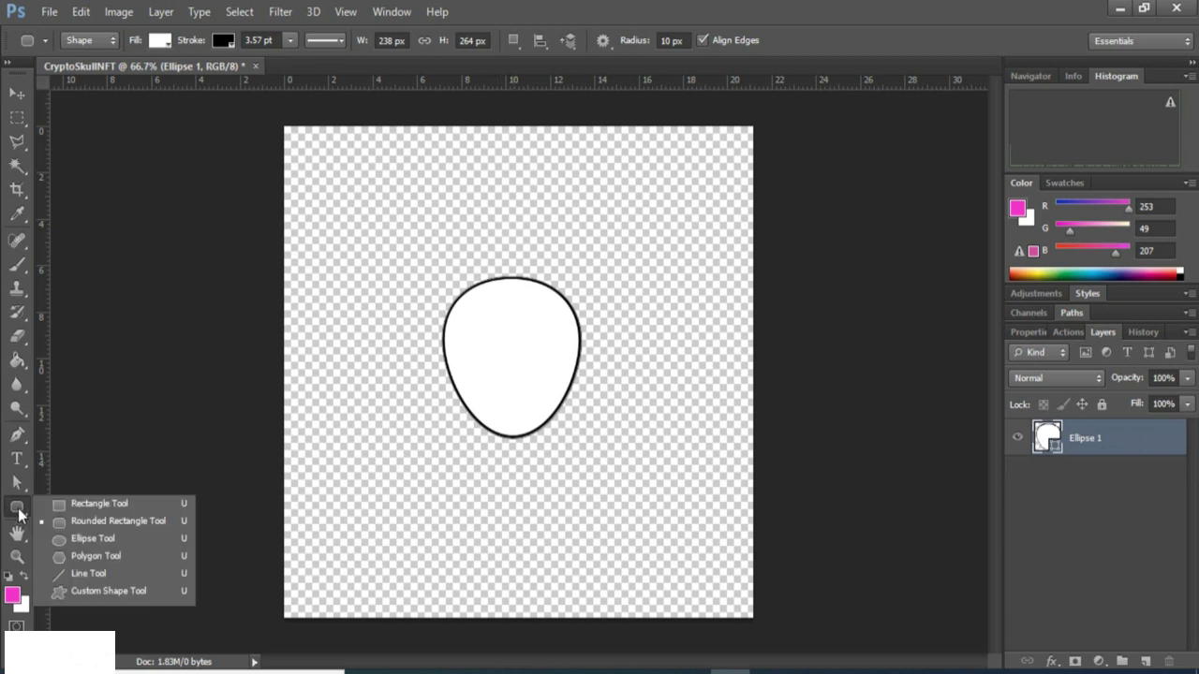
click(76, 522)
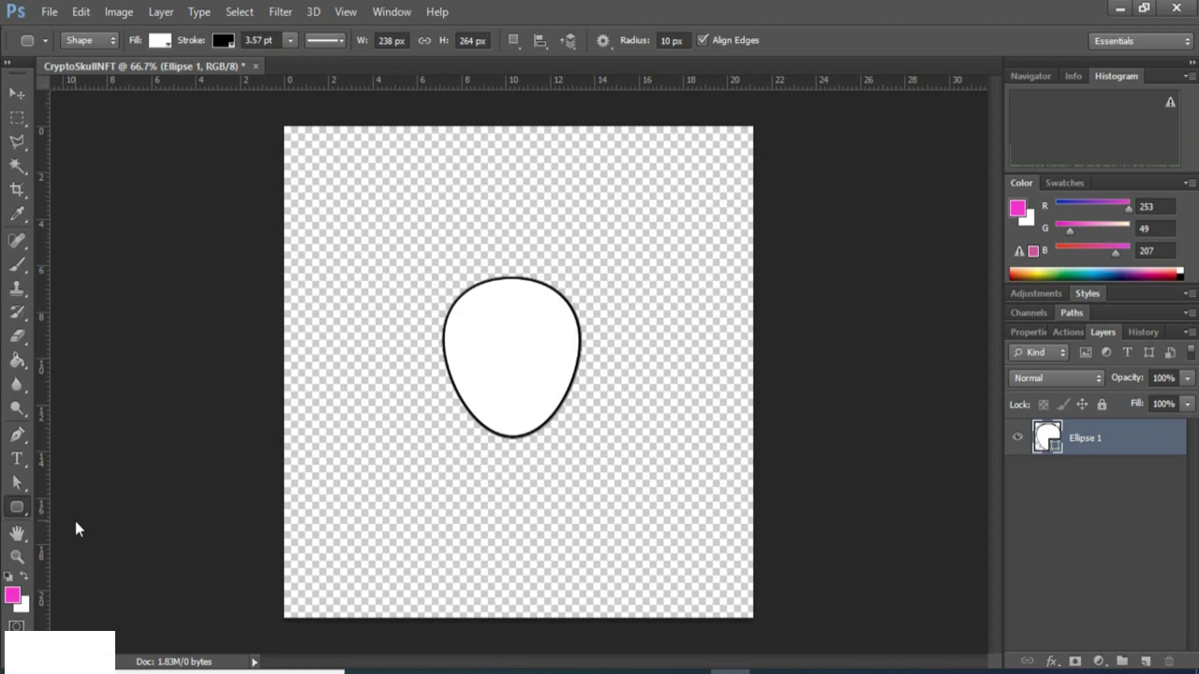
click(513, 43)
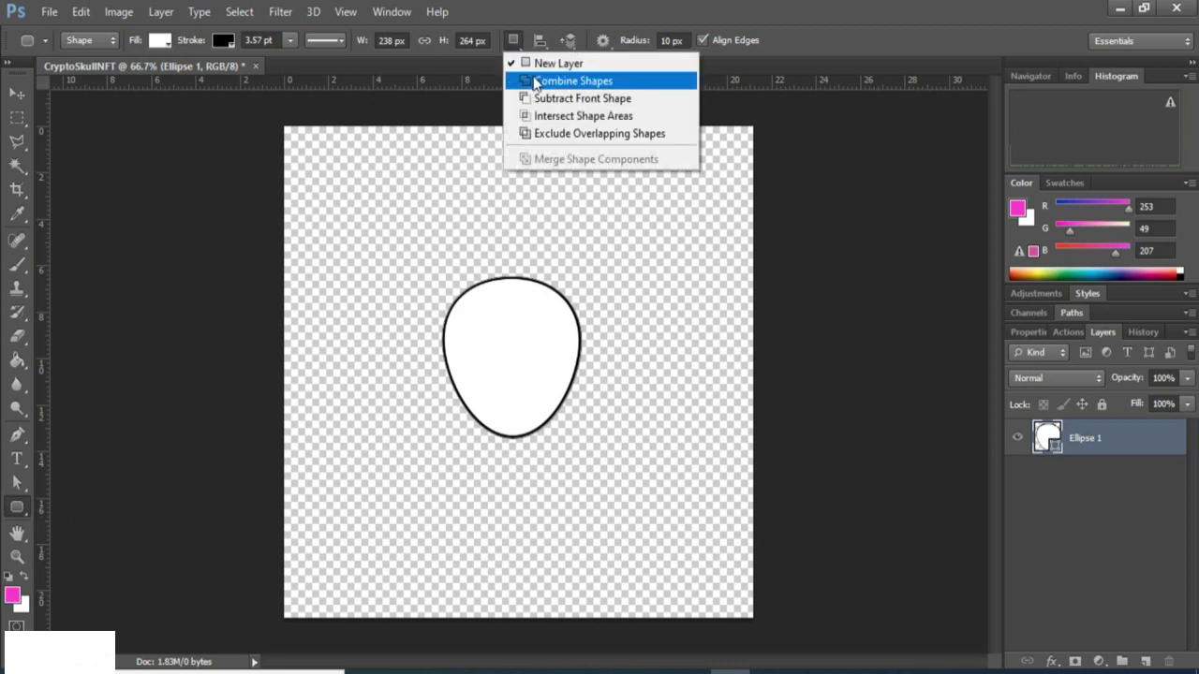
click(536, 81)
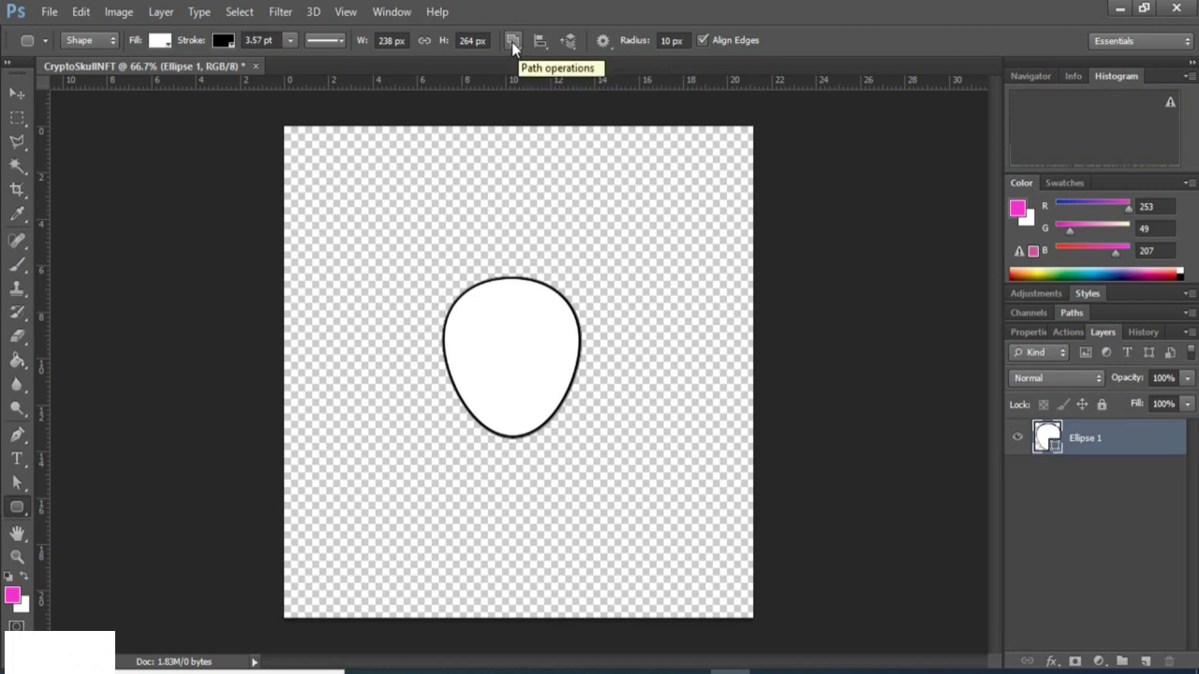
click(511, 41)
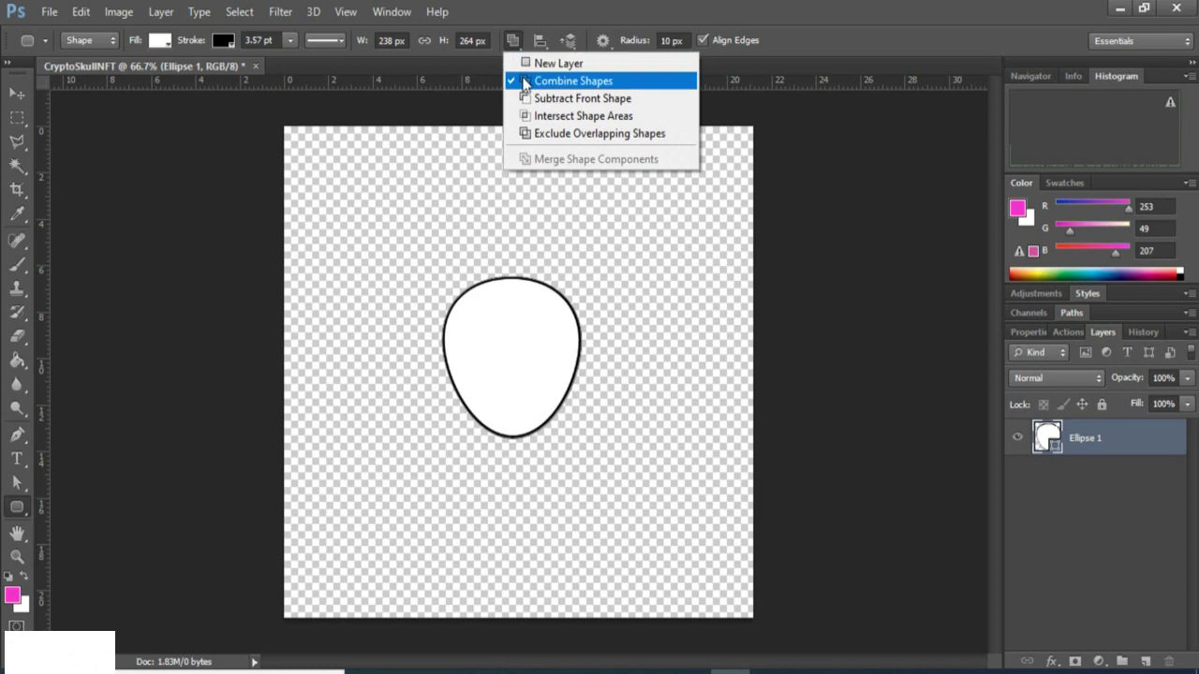
click(525, 81)
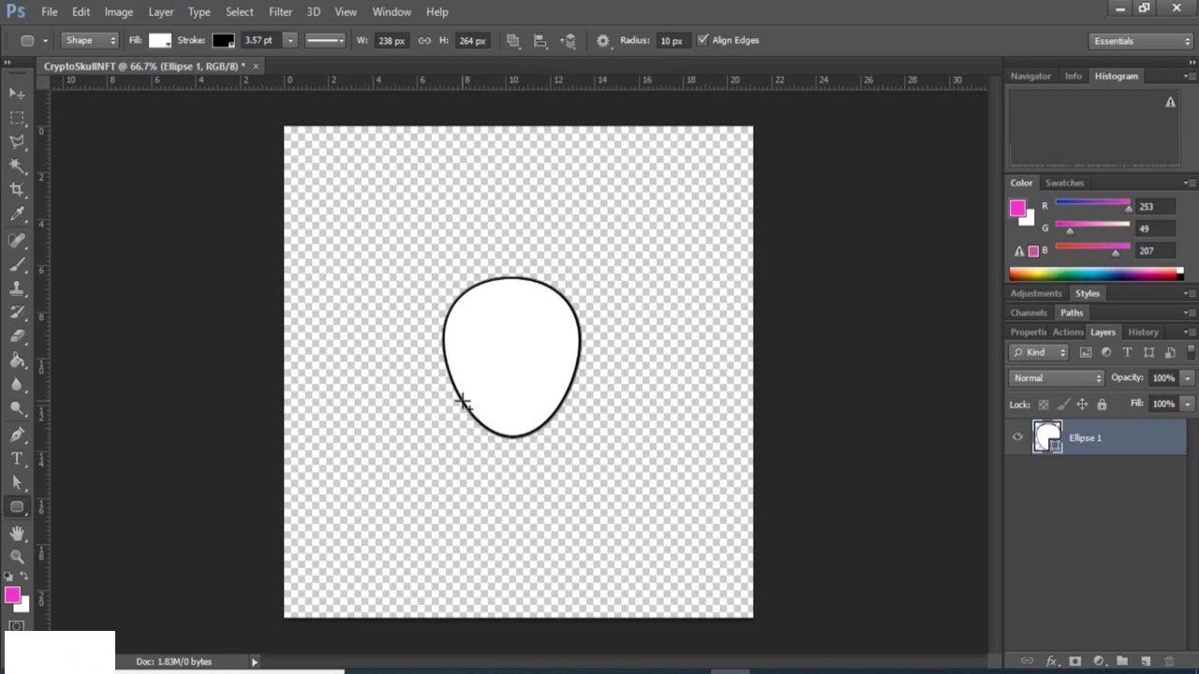
drag(462, 401, 560, 466)
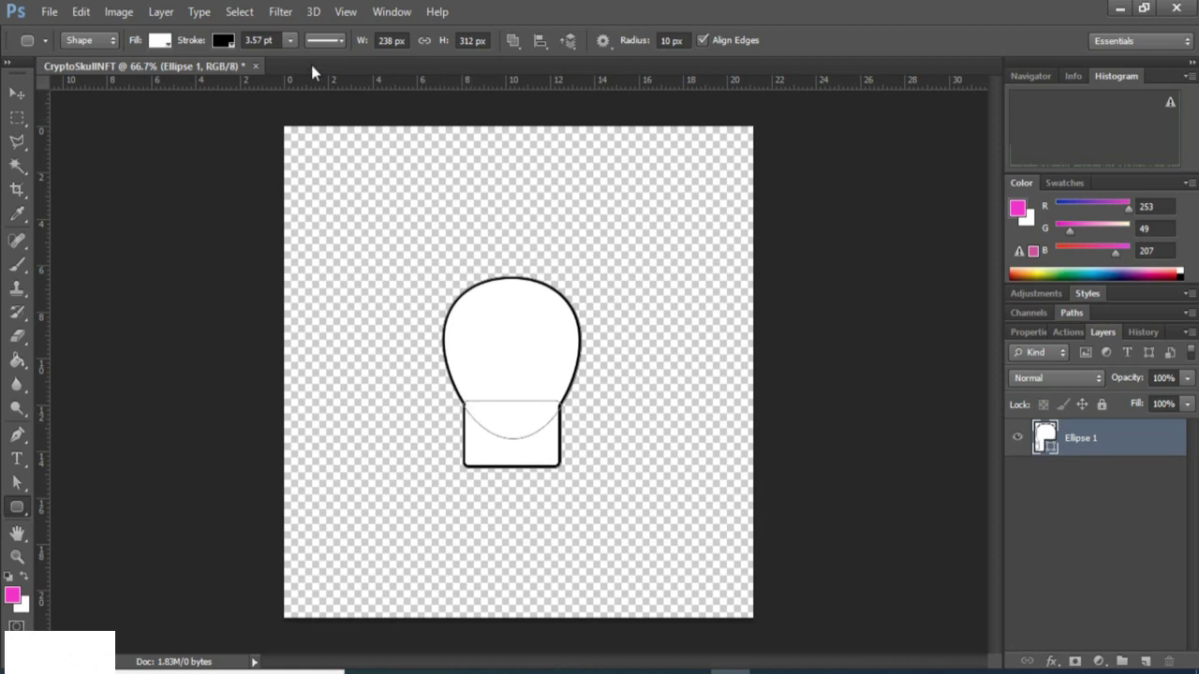
Set the corner style of the skull shape's stroke to round.
click(339, 43)
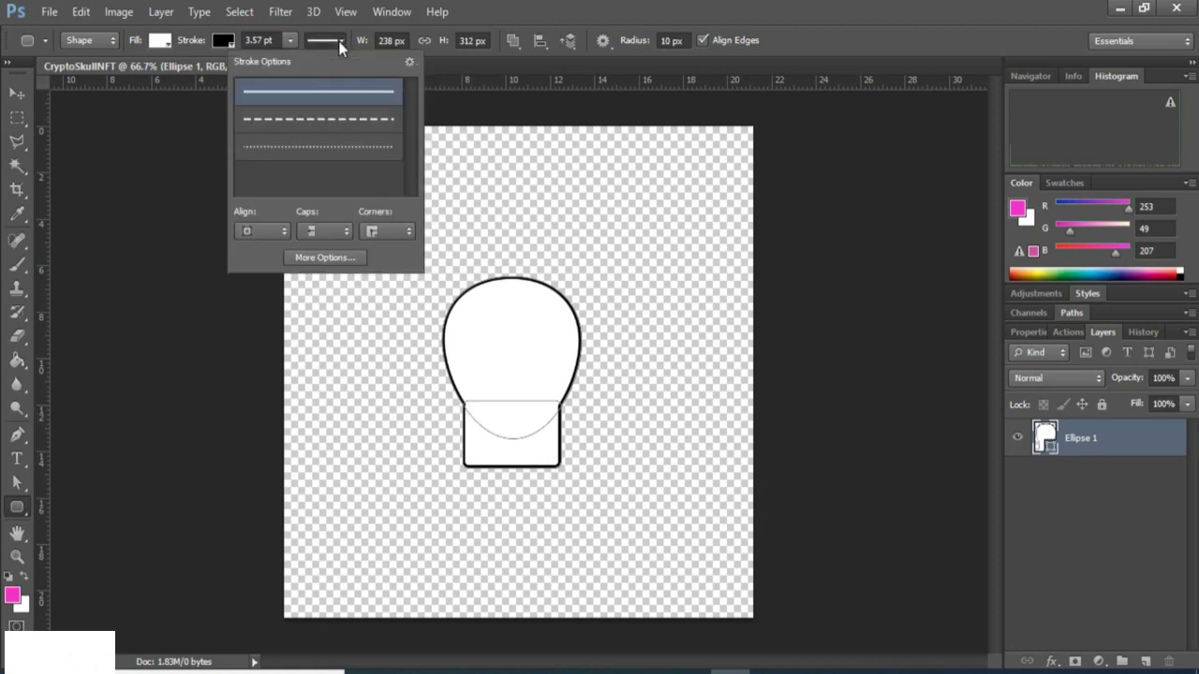
click(381, 230)
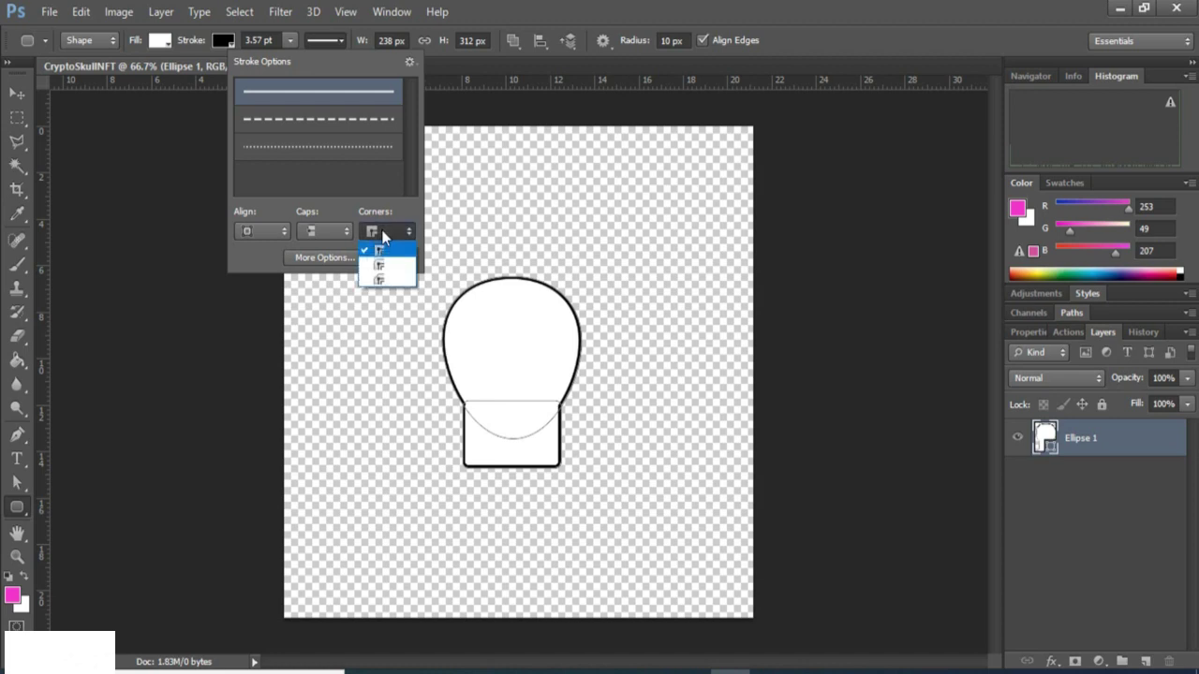
click(381, 268)
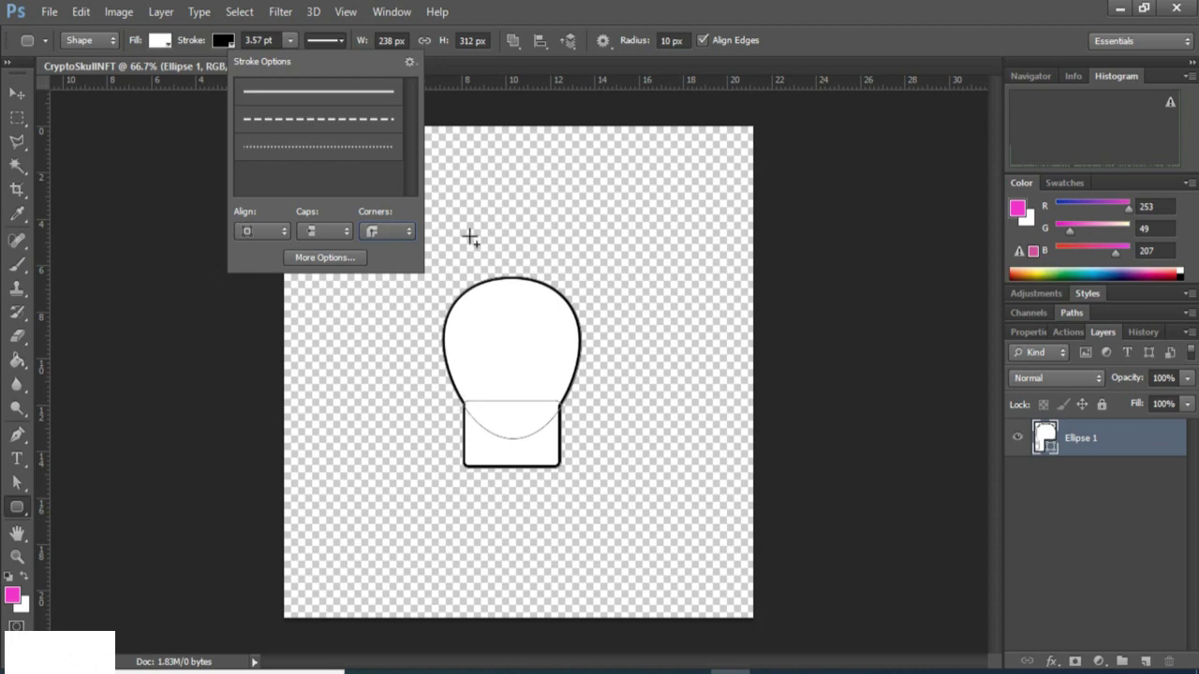
click(335, 39)
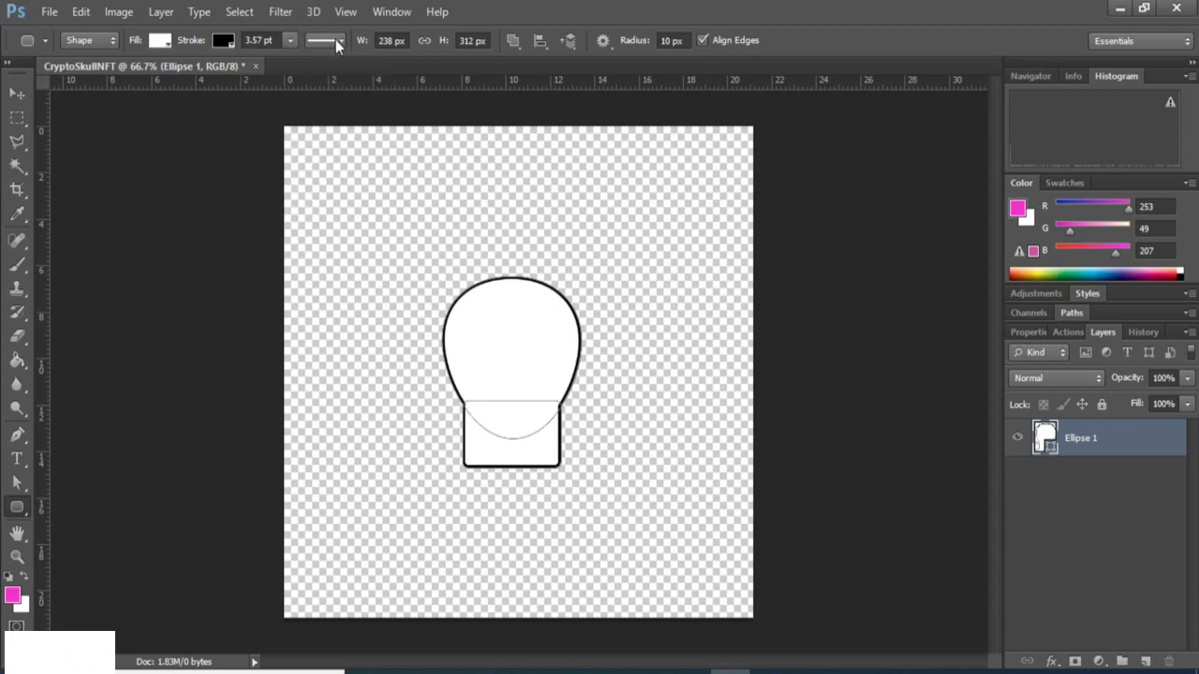
Try tapering the jaw by moving its lower corner anchor points inward with Direct Selection, and undo the changes.
click(16, 489)
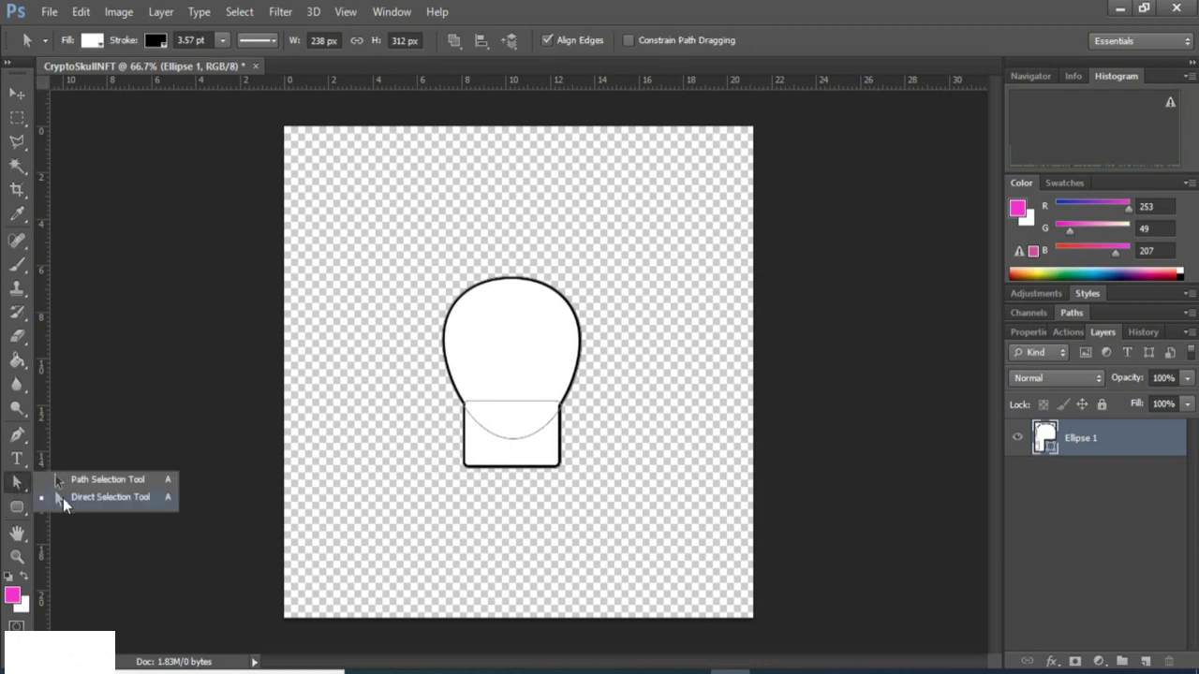
click(63, 497)
click(464, 448)
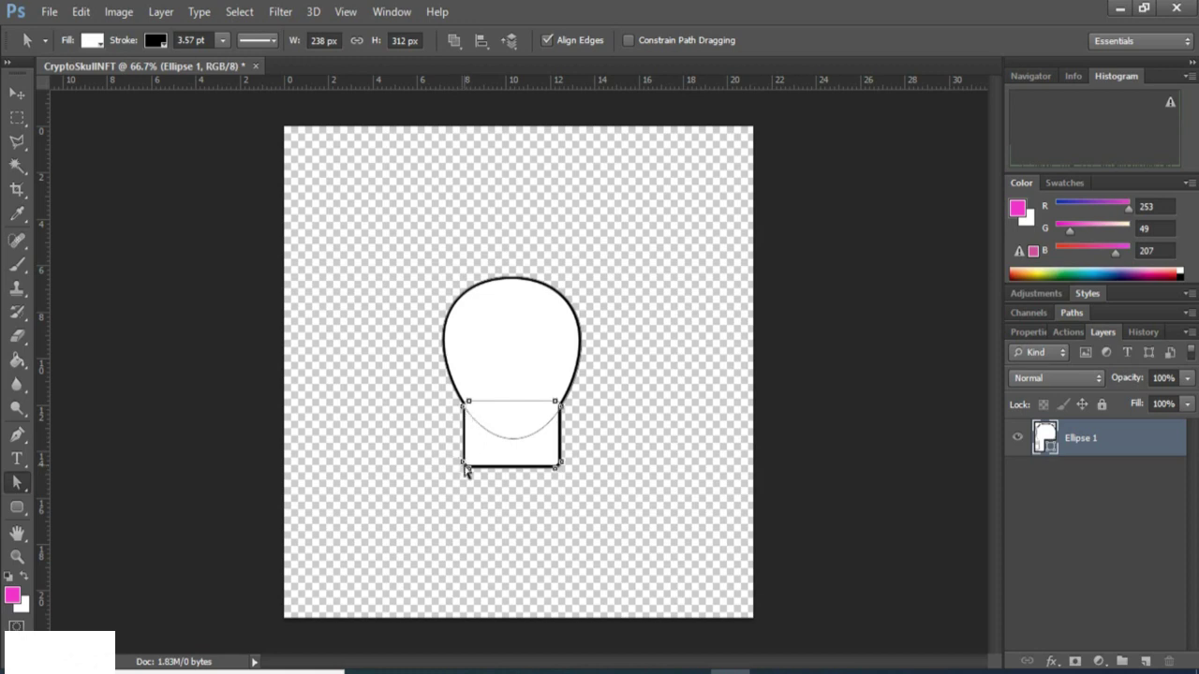
click(465, 464)
drag(559, 468, 550, 465)
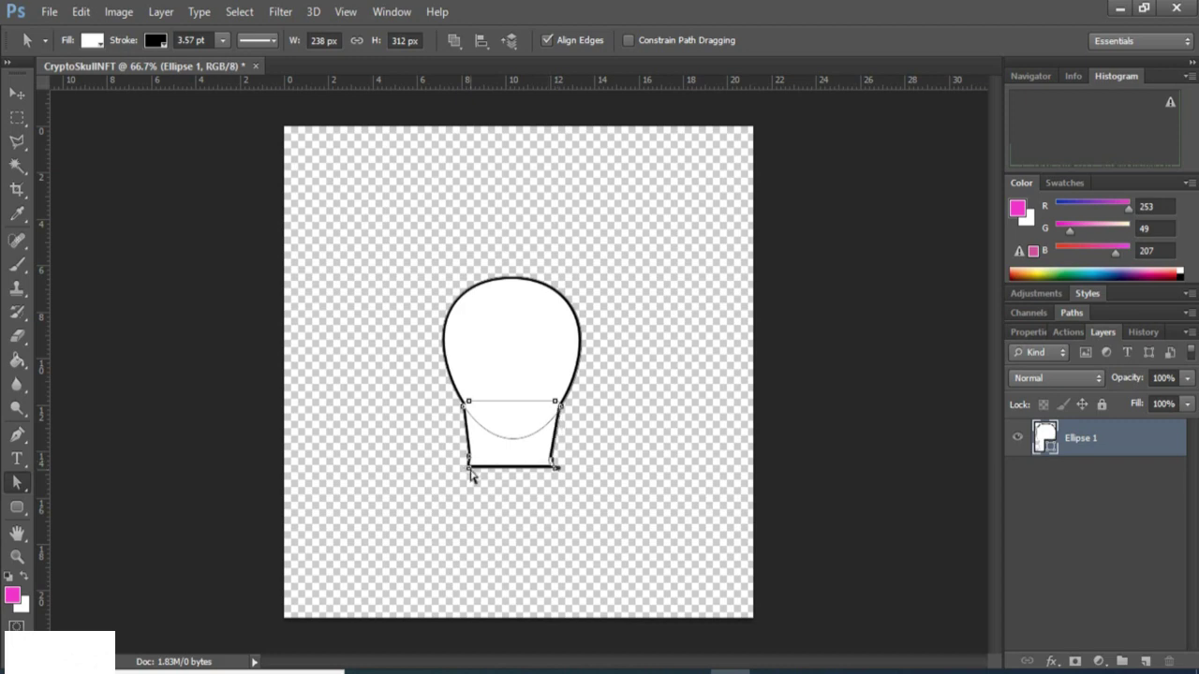
key(ctrl+alt+z)
key(ctrl+alt+z)
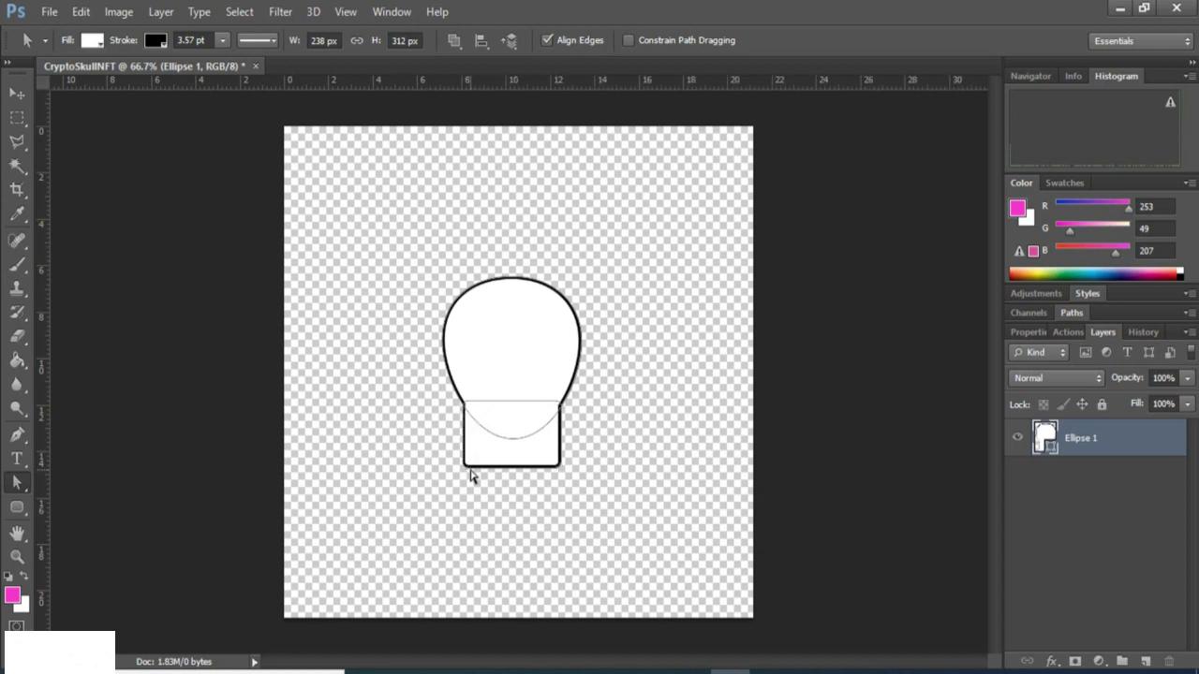
Add two tall narrow ellipses as cheekbones over both lower sides of the skull using Combine Shapes.
click(15, 507)
click(16, 508)
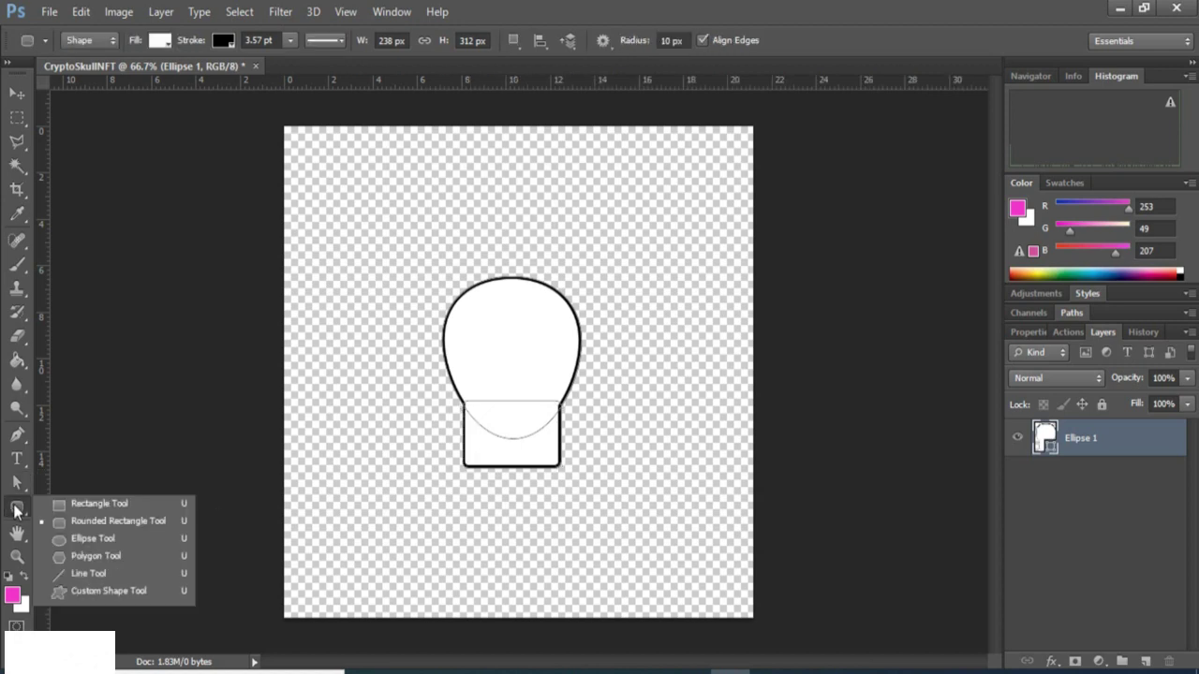
click(77, 538)
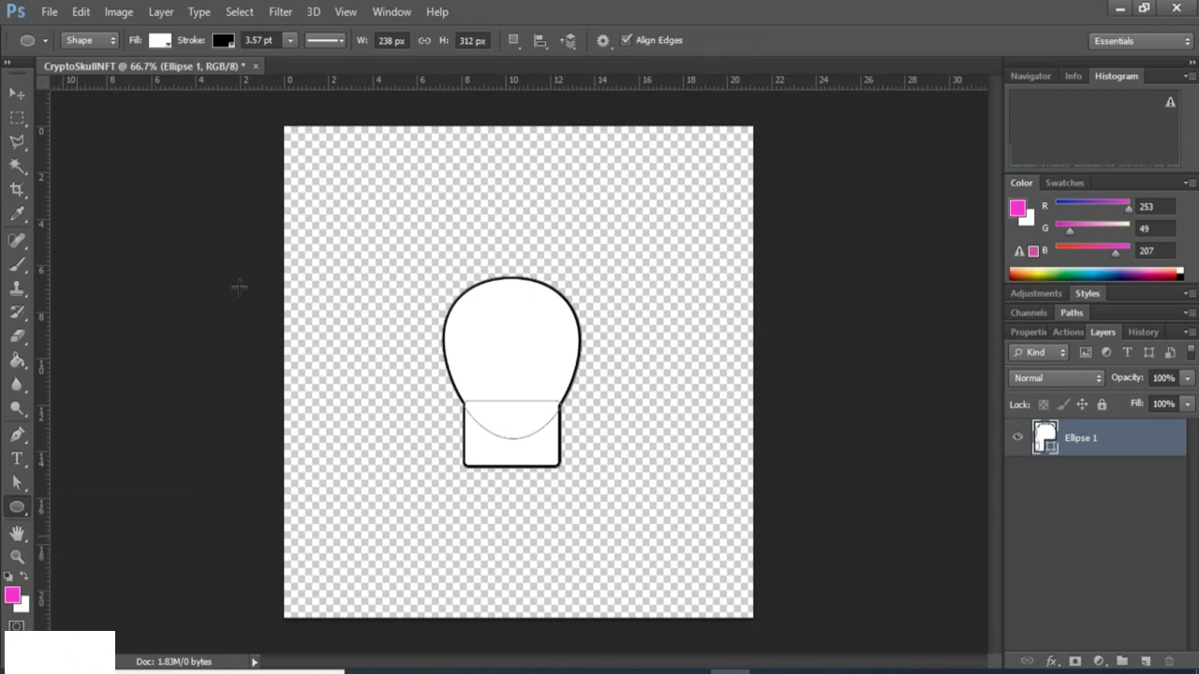
click(513, 41)
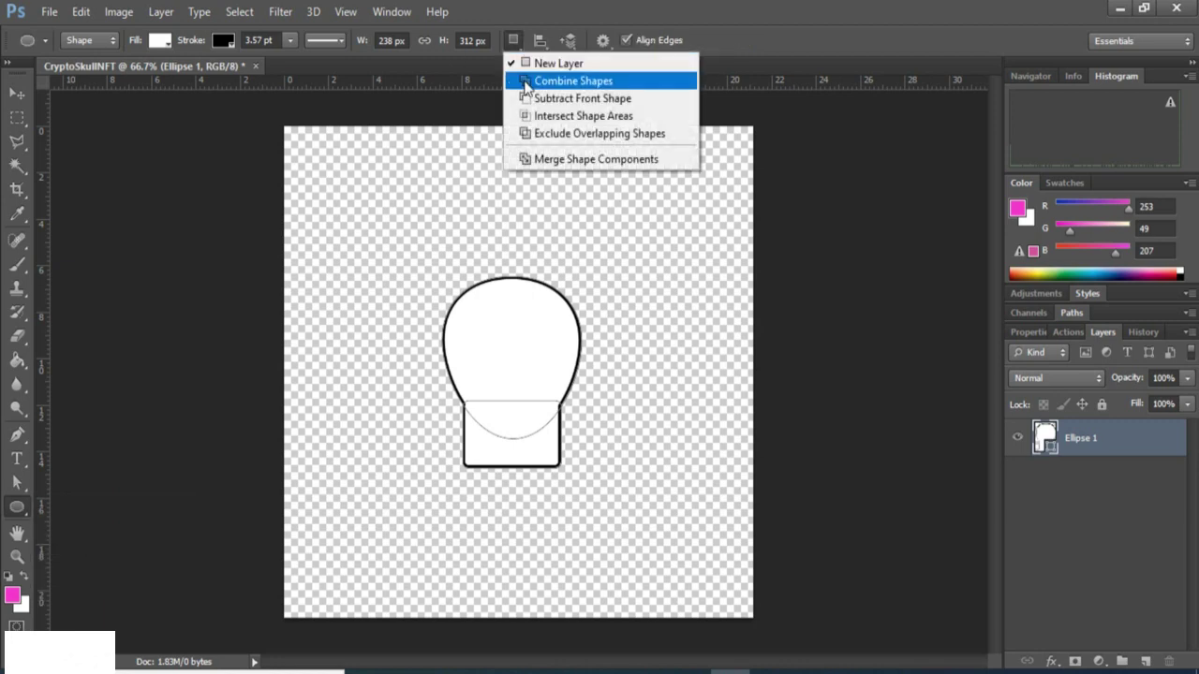
click(526, 82)
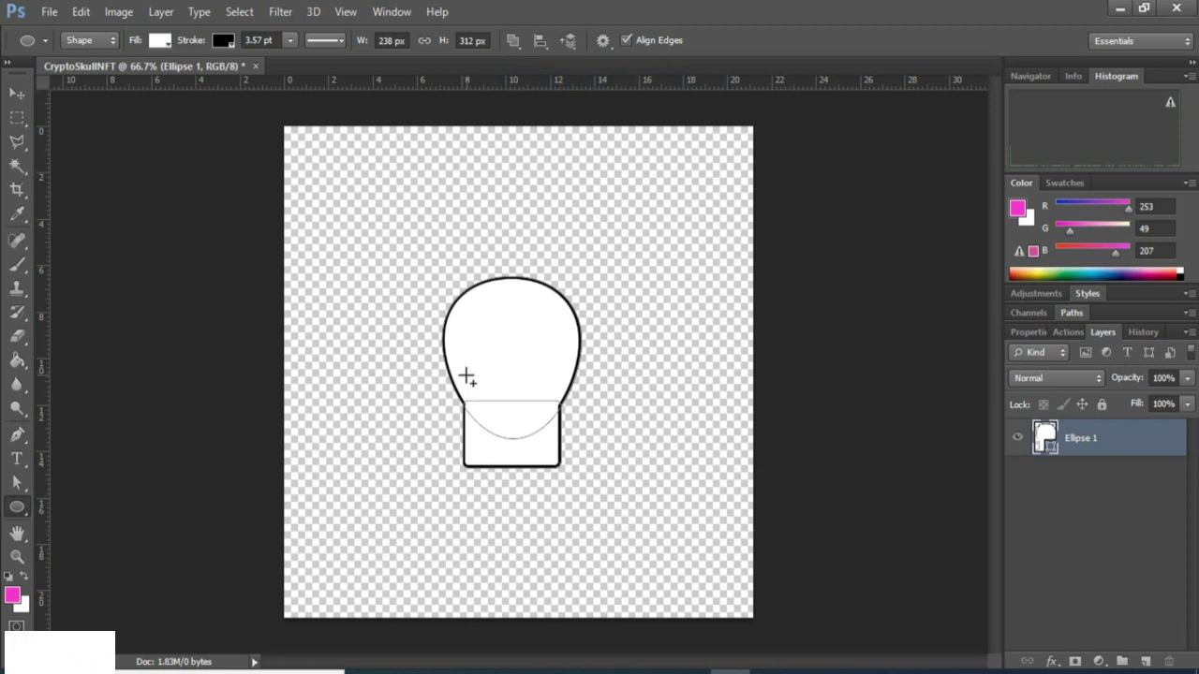
drag(466, 375, 449, 418)
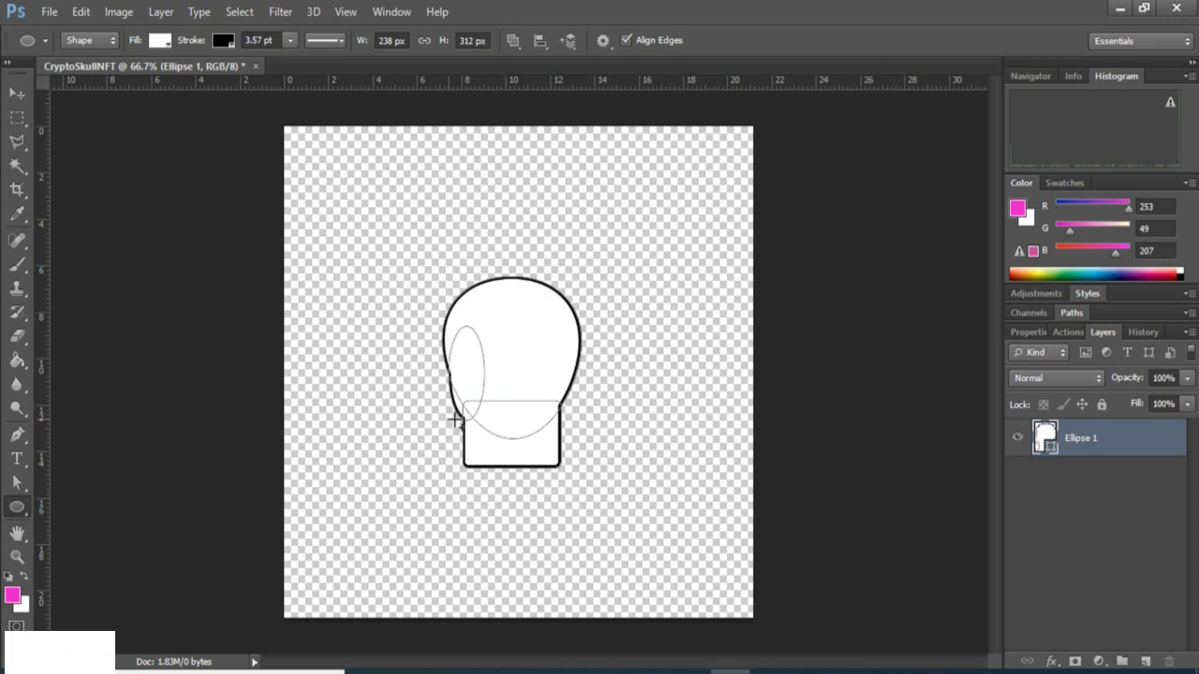
drag(553, 377, 575, 423)
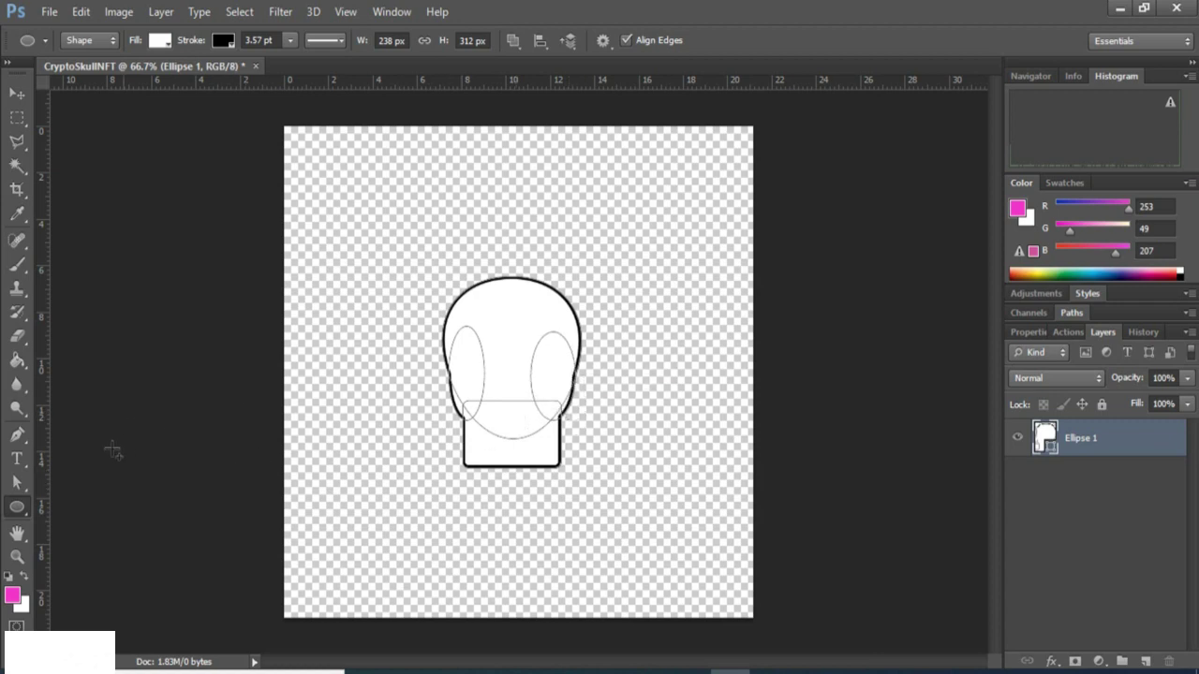
Bulge the outer sides of both cheekbone ellipses outward and downward by adjusting their anchor points with Direct Selection.
click(14, 485)
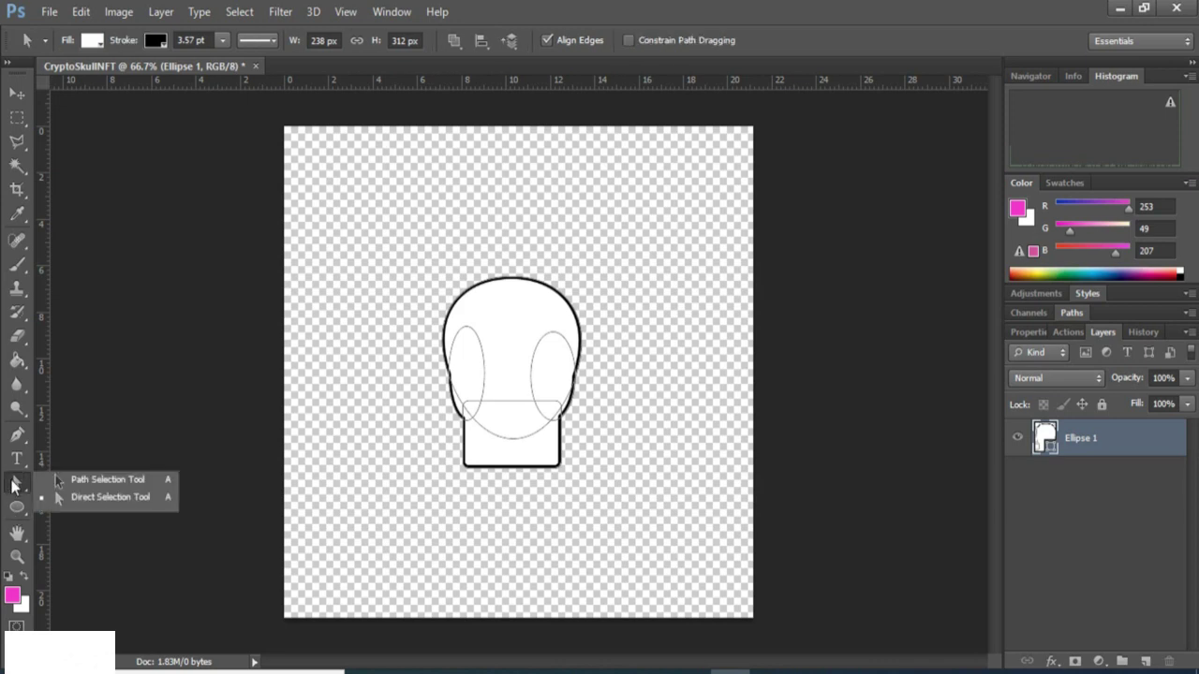
click(74, 496)
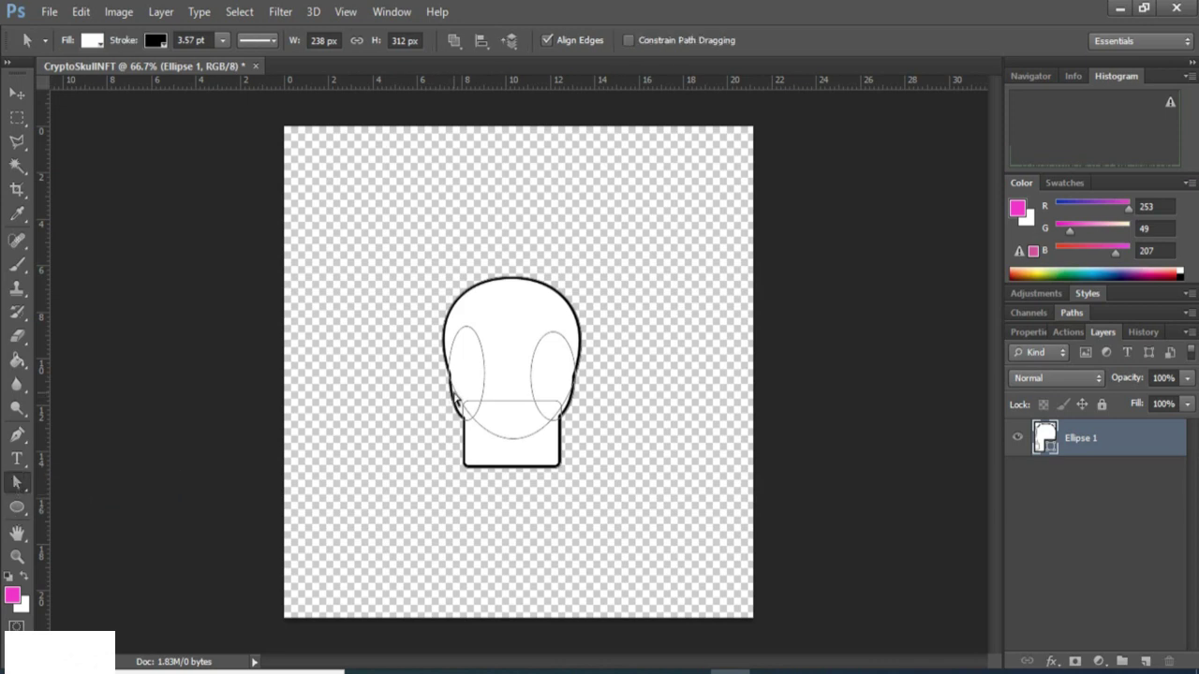
click(451, 401)
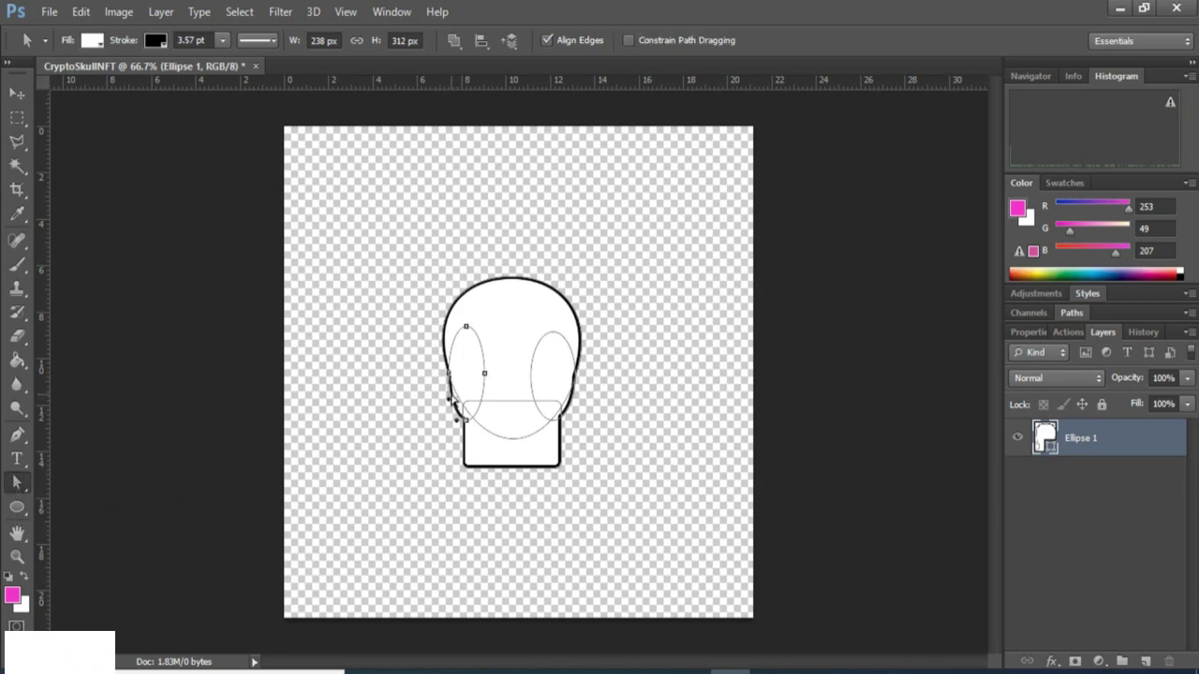
click(447, 380)
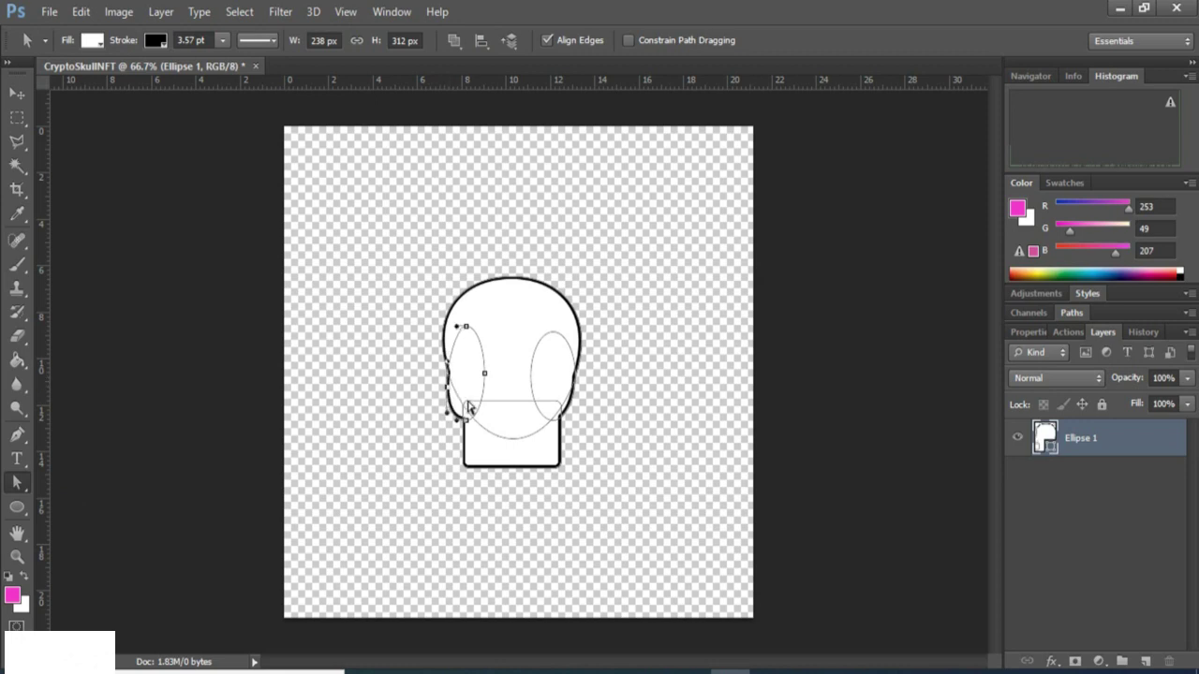
click(576, 384)
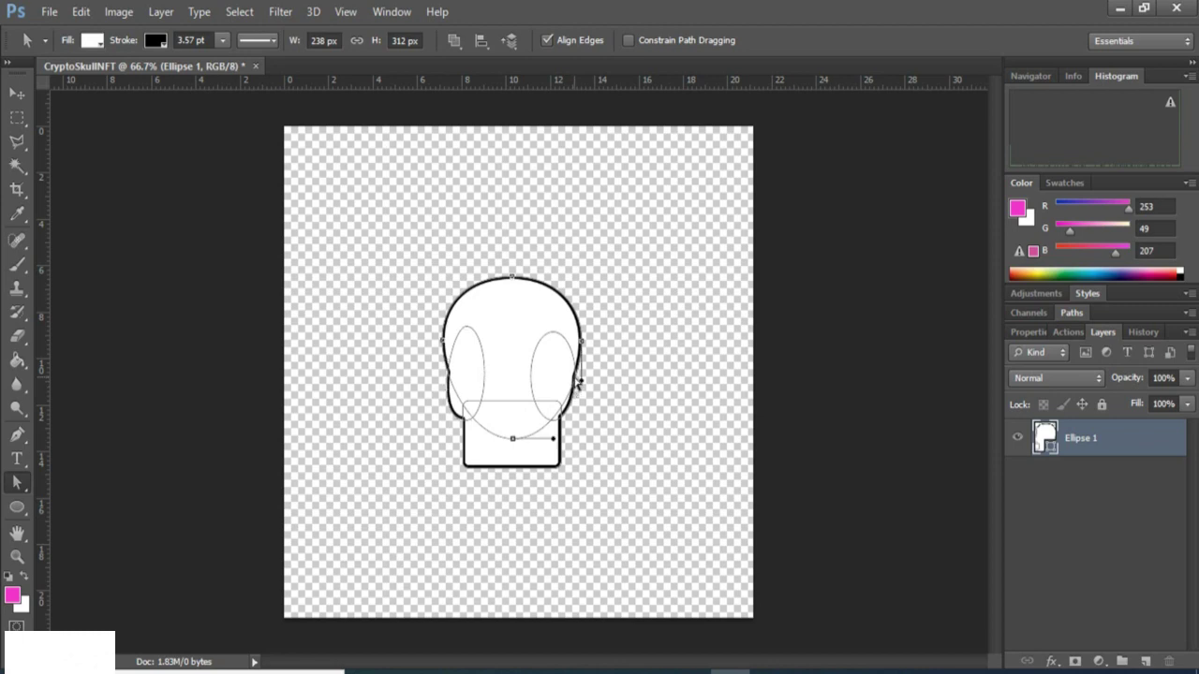
click(576, 383)
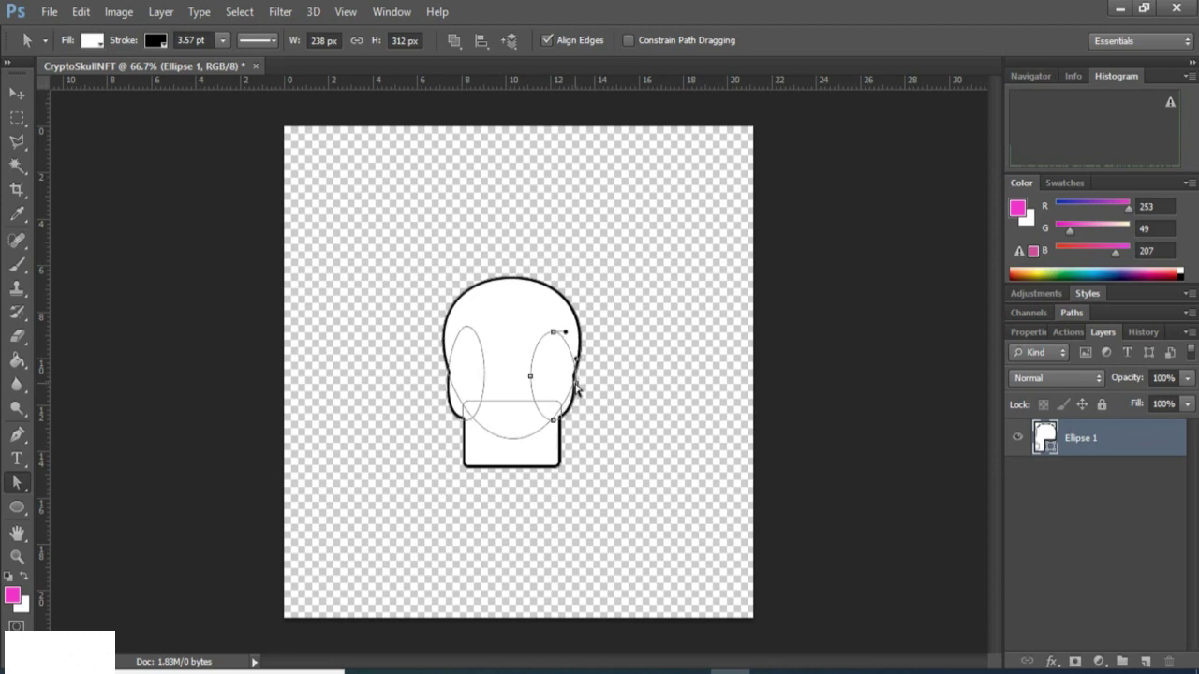
click(576, 386)
click(450, 391)
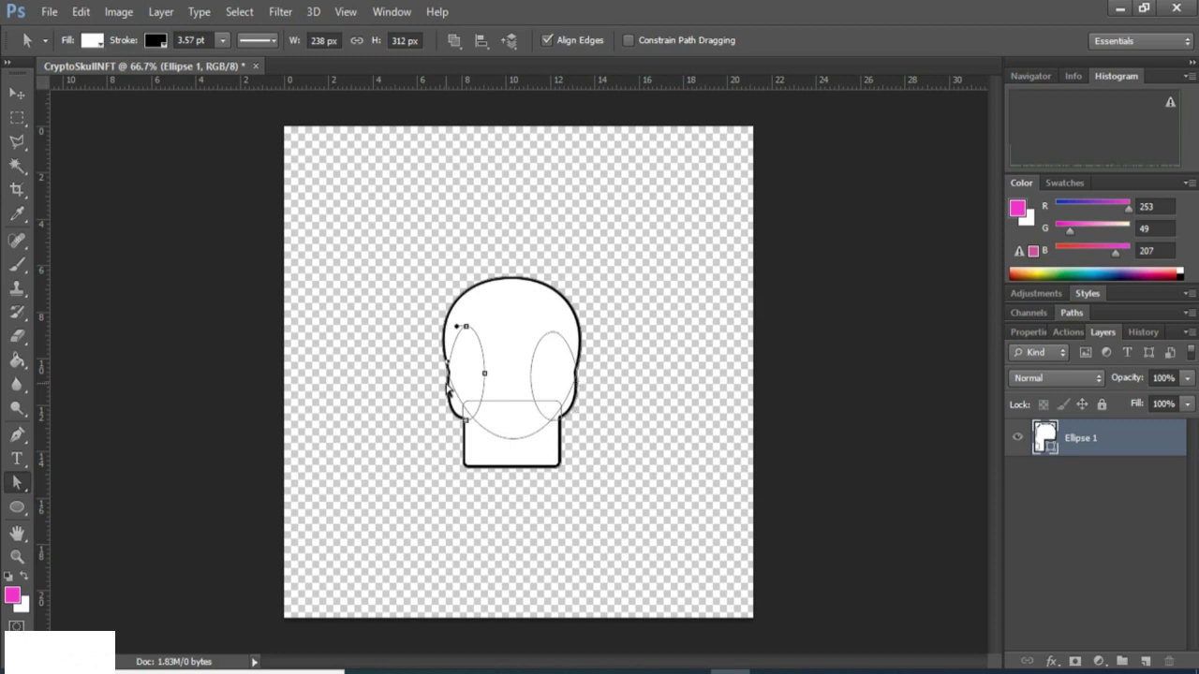
click(445, 393)
click(577, 397)
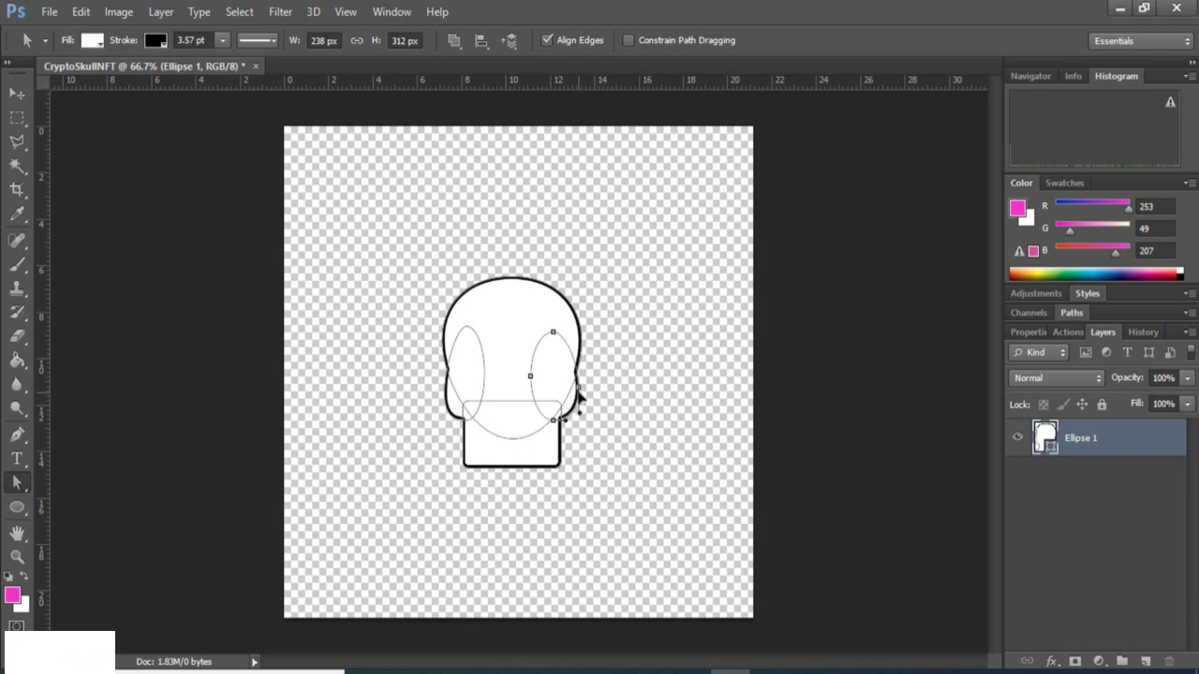
Shorten the jaw by raising its lower edge, making the whole skull shape about 304 px high.
click(466, 468)
drag(508, 466, 509, 466)
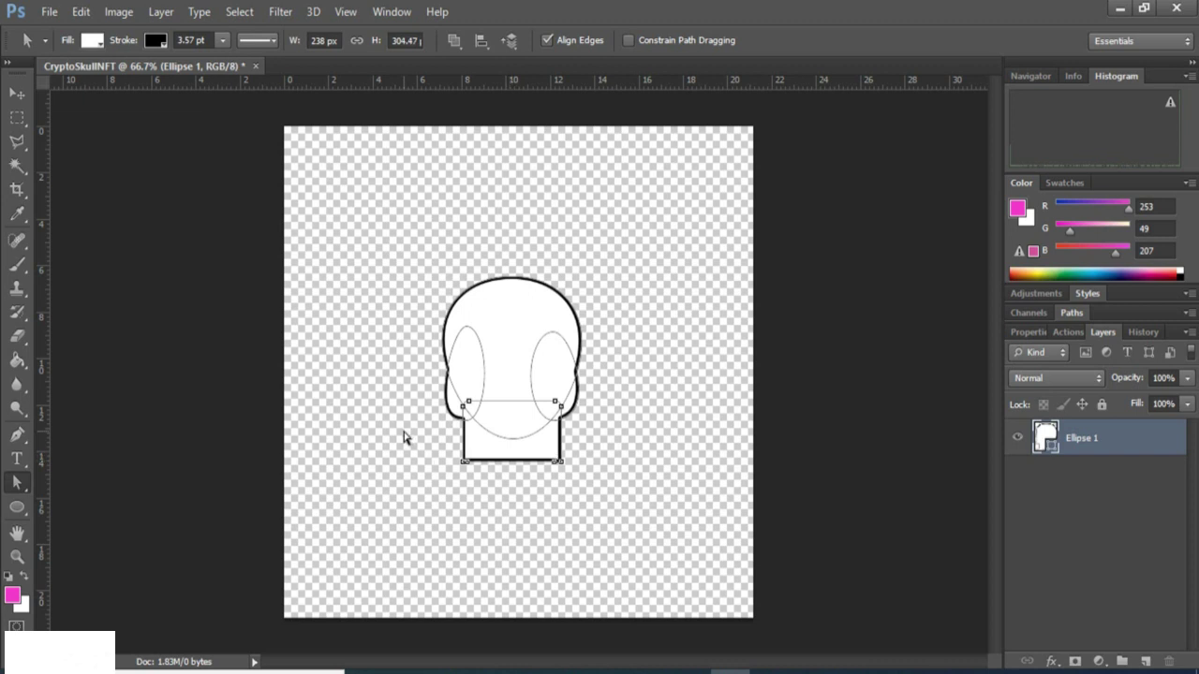
click(17, 96)
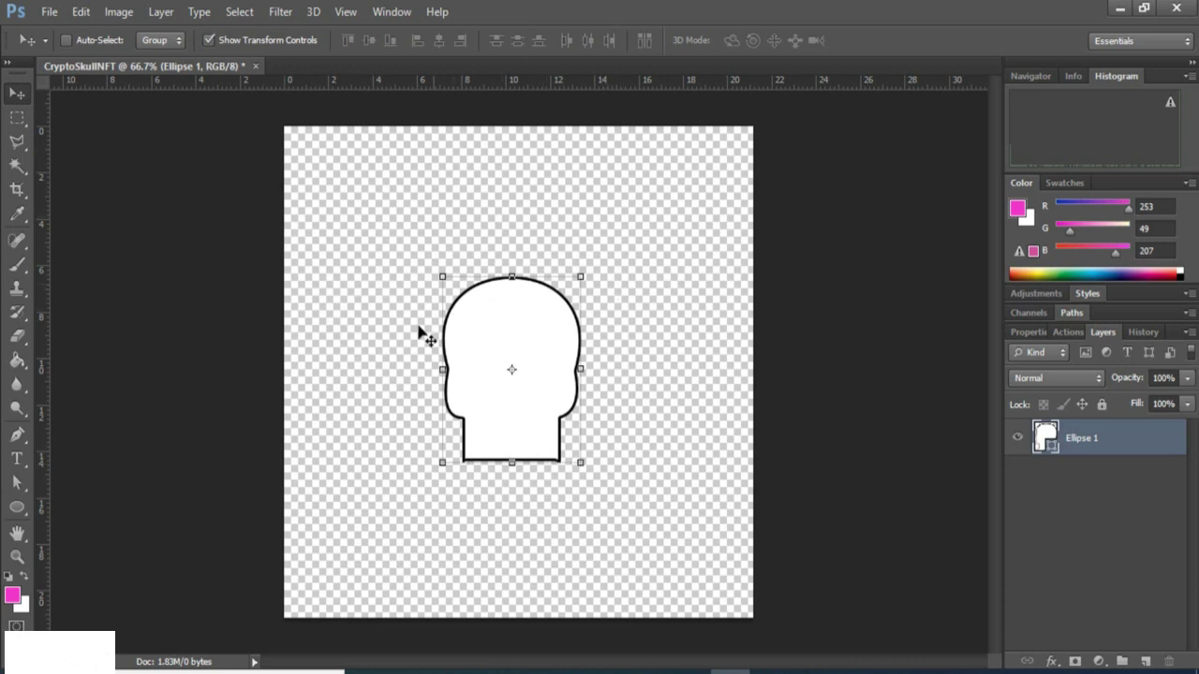
Enlarge the cranium by moving its side anchor points outward and its top point up, making the shape about 256 × 311 px.
click(17, 485)
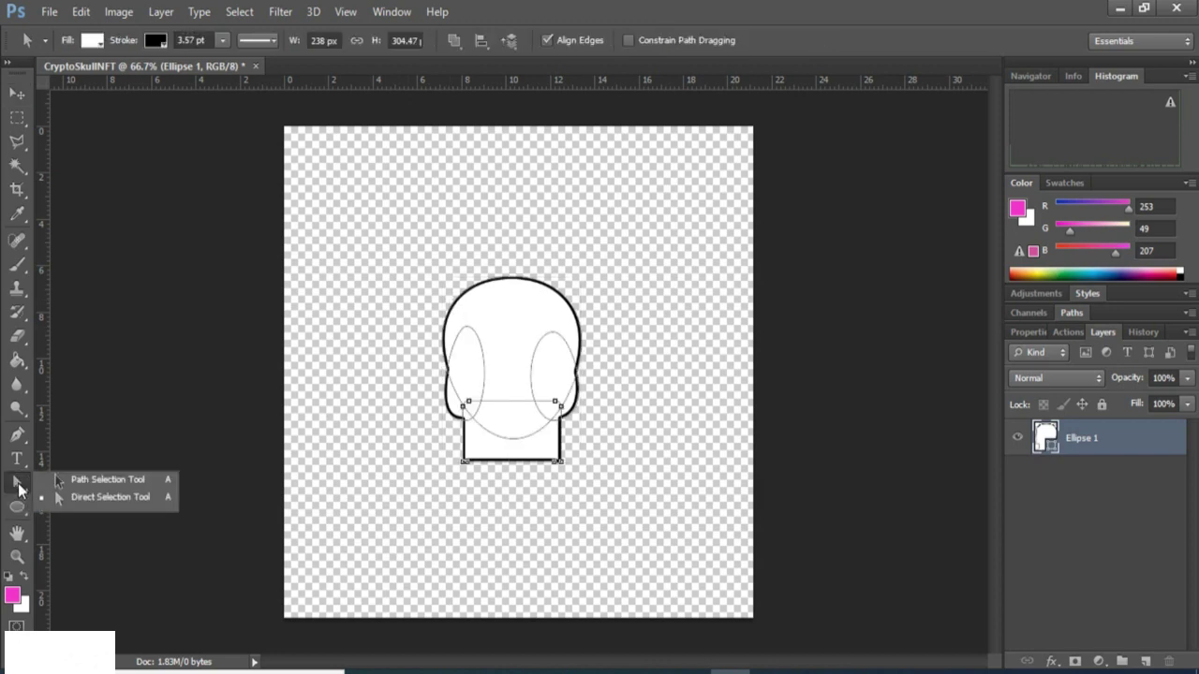
click(73, 501)
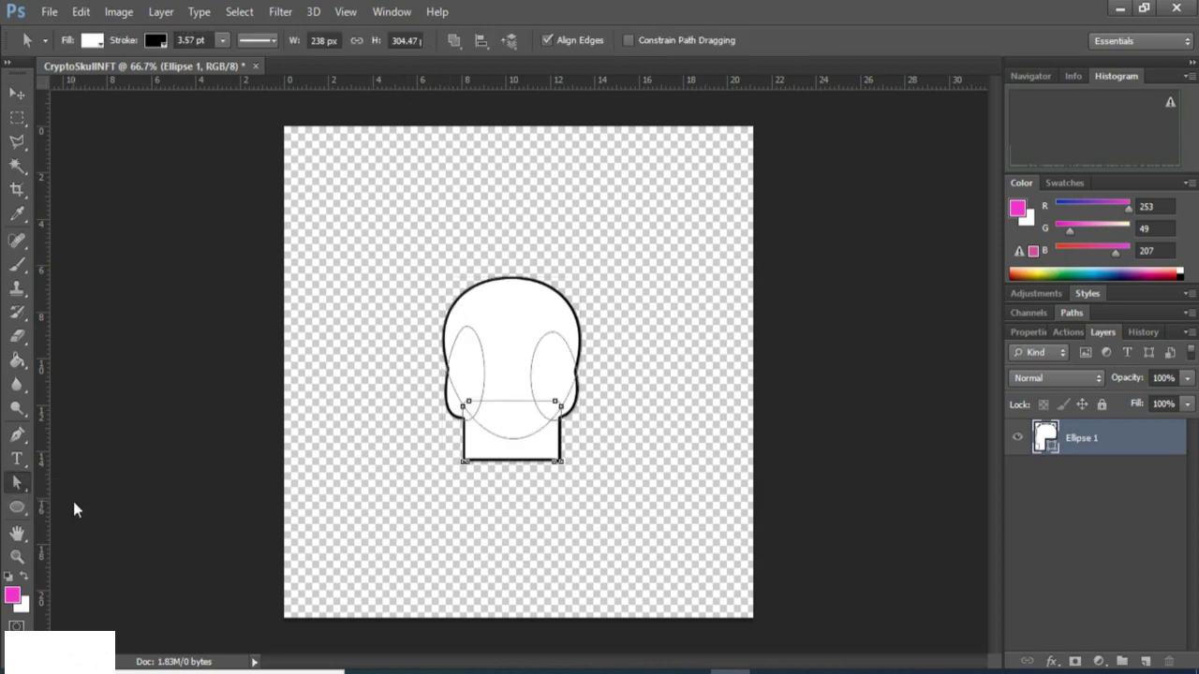
click(503, 285)
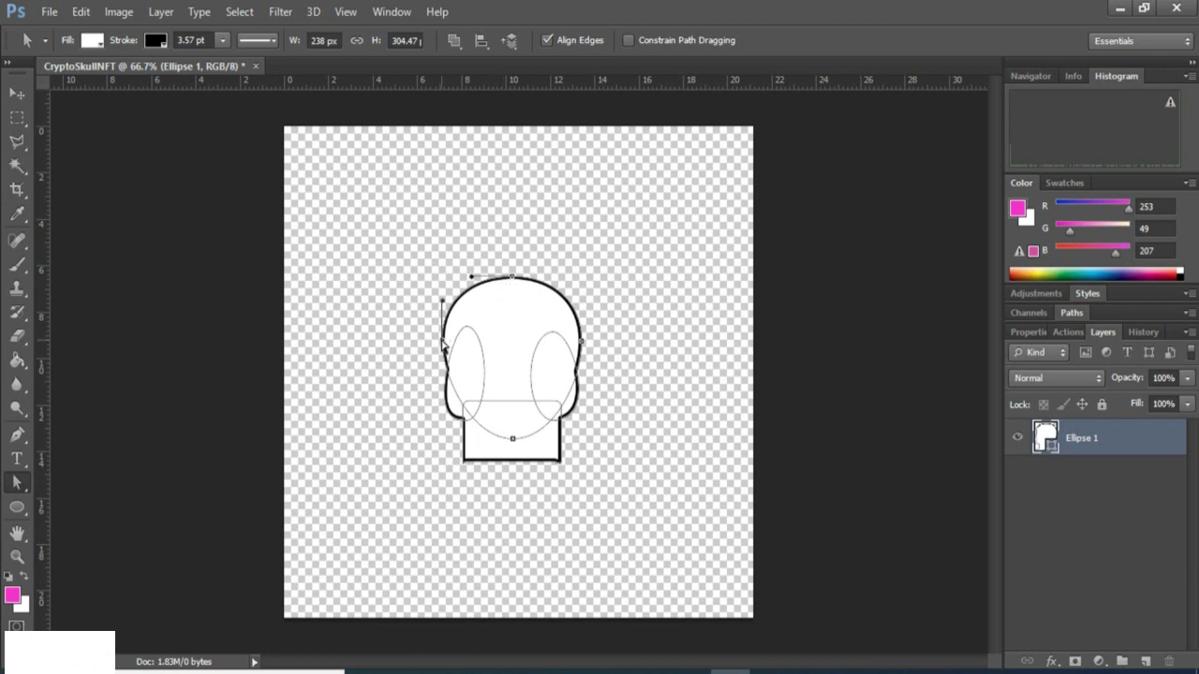
drag(445, 345, 439, 345)
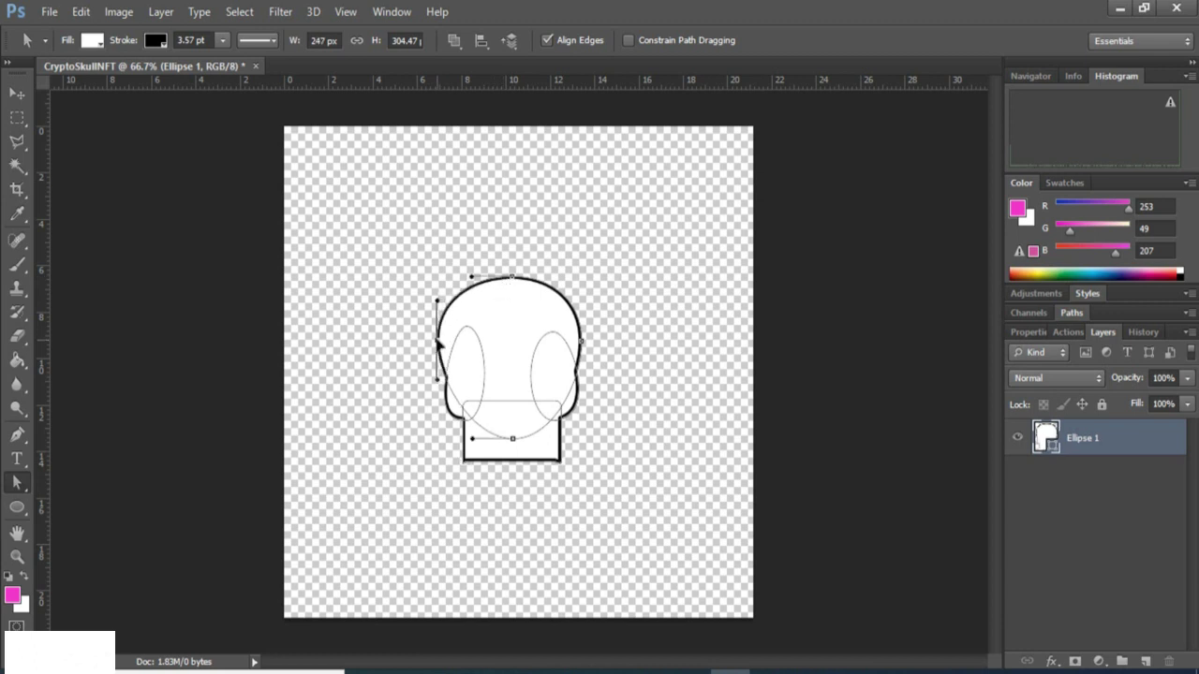
click(581, 345)
drag(581, 345, 587, 345)
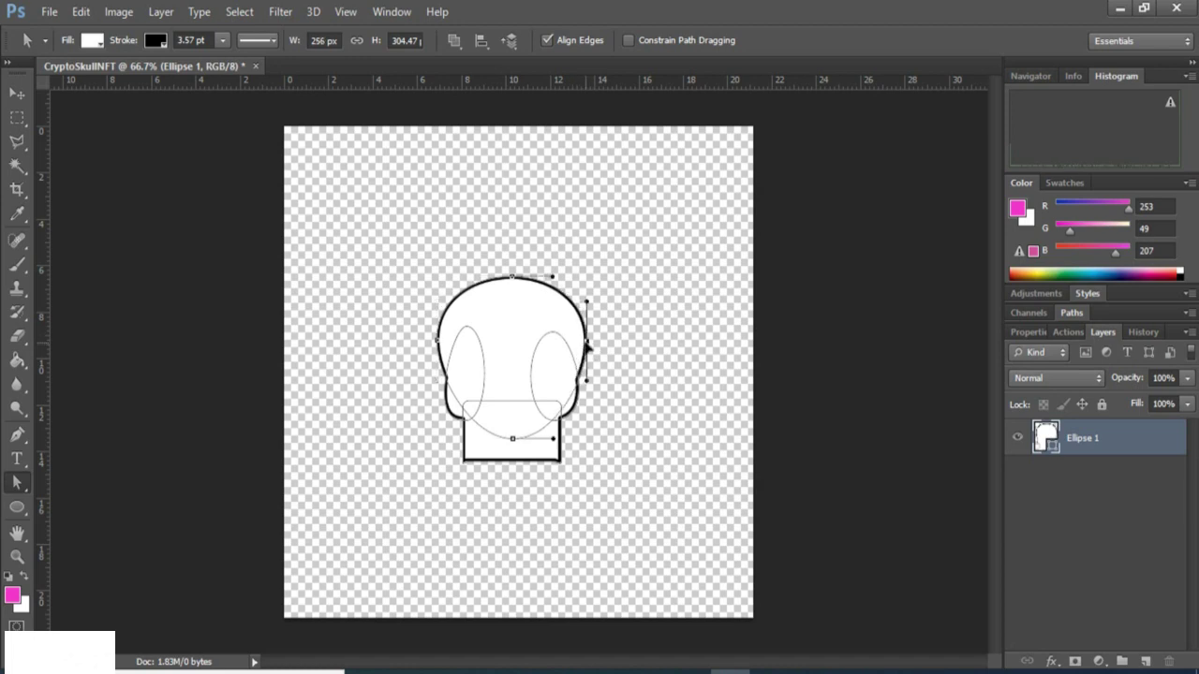
click(437, 343)
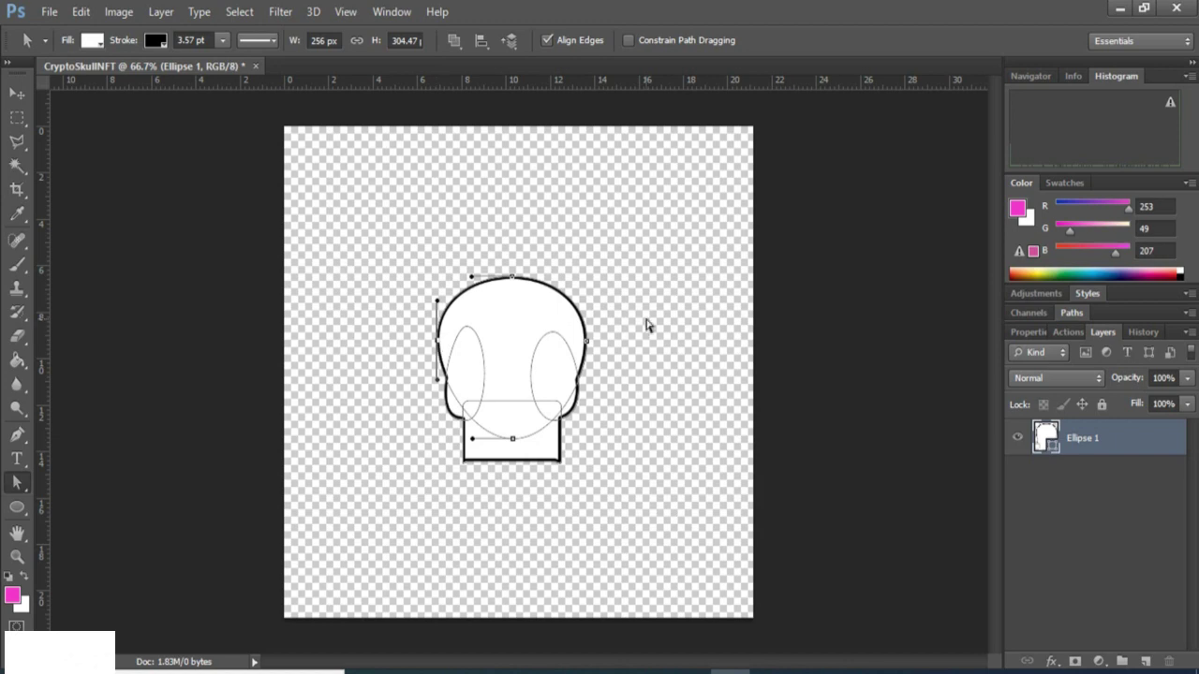
drag(511, 280, 512, 275)
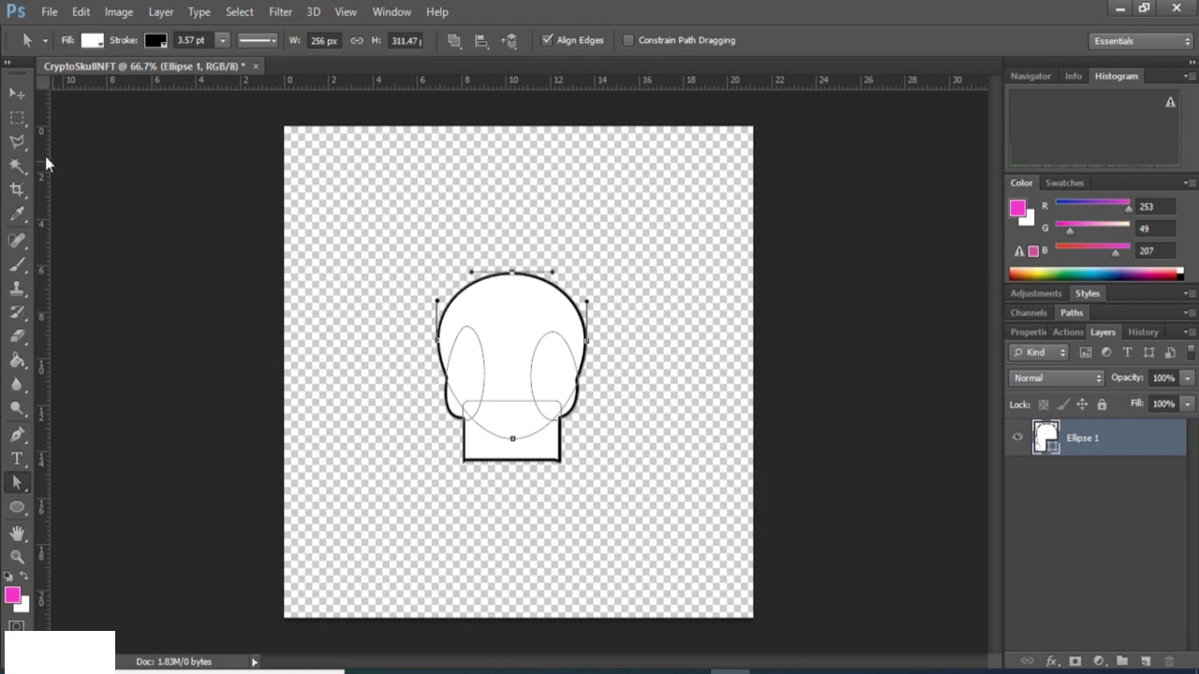
click(20, 96)
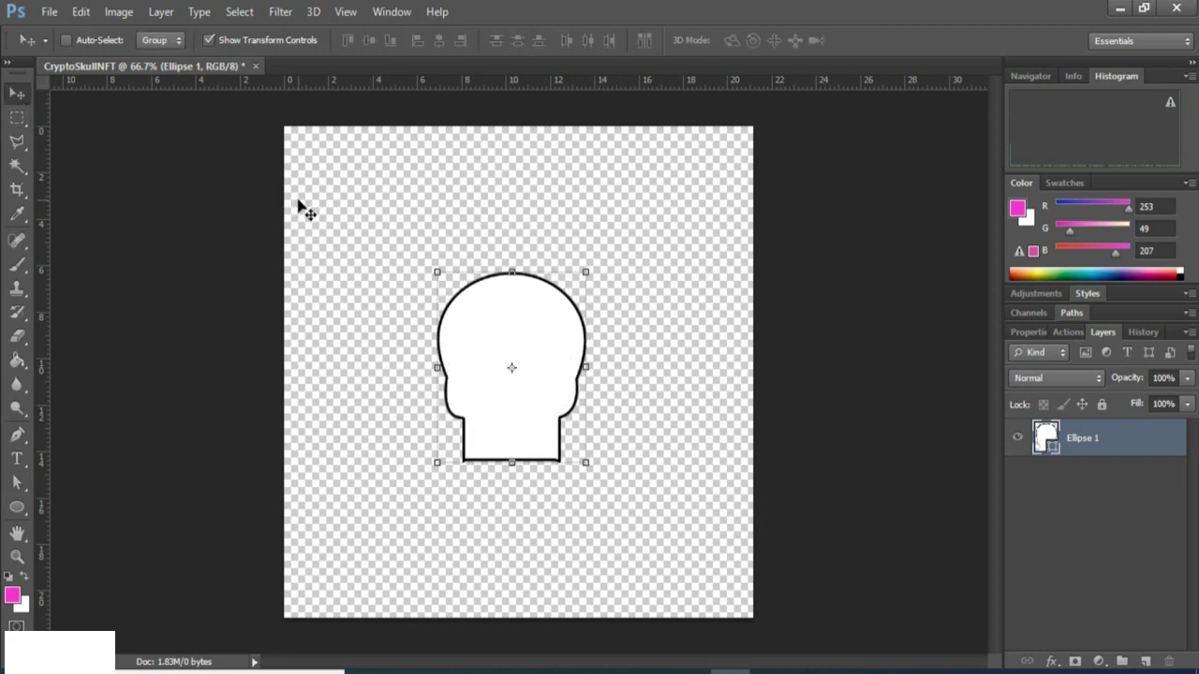
Try widening the cranium on both sides to make the shape about 271 px wide, and undo the changes.
click(18, 489)
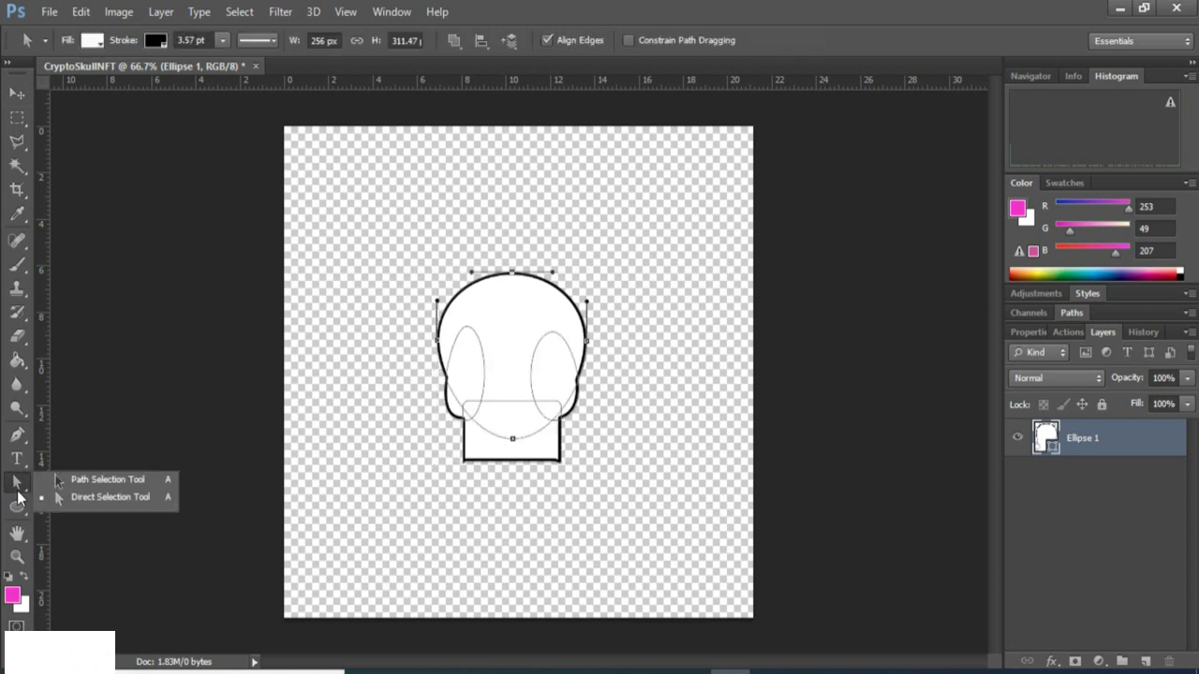
click(69, 488)
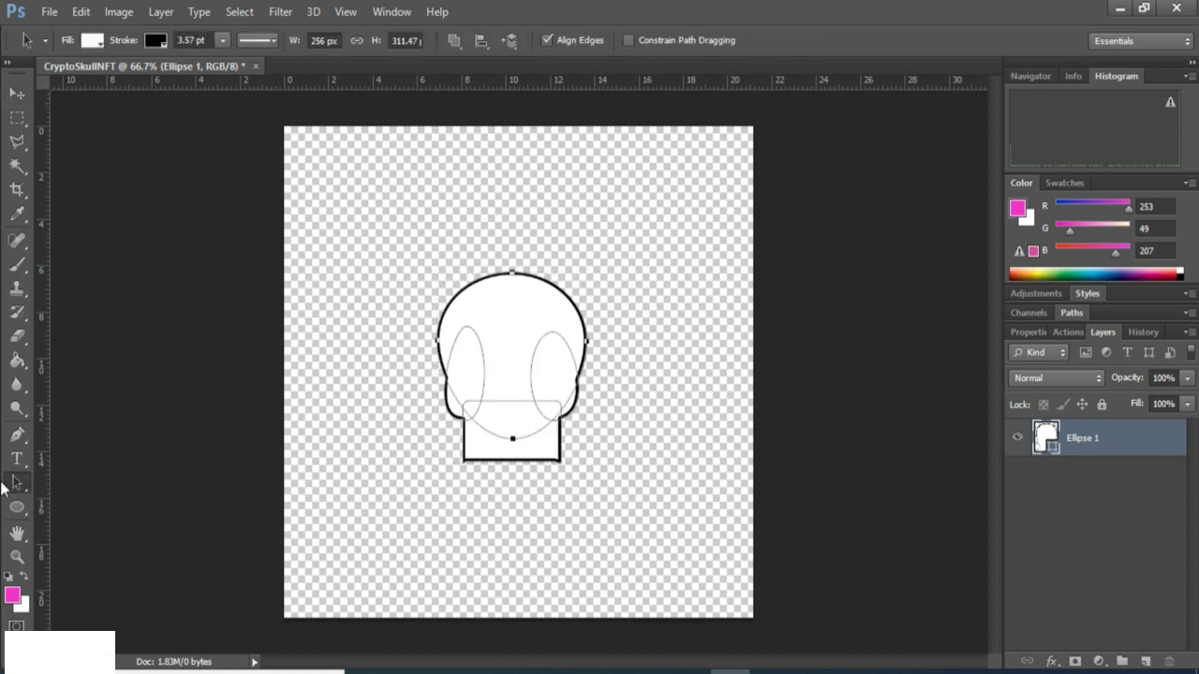
click(14, 487)
click(58, 495)
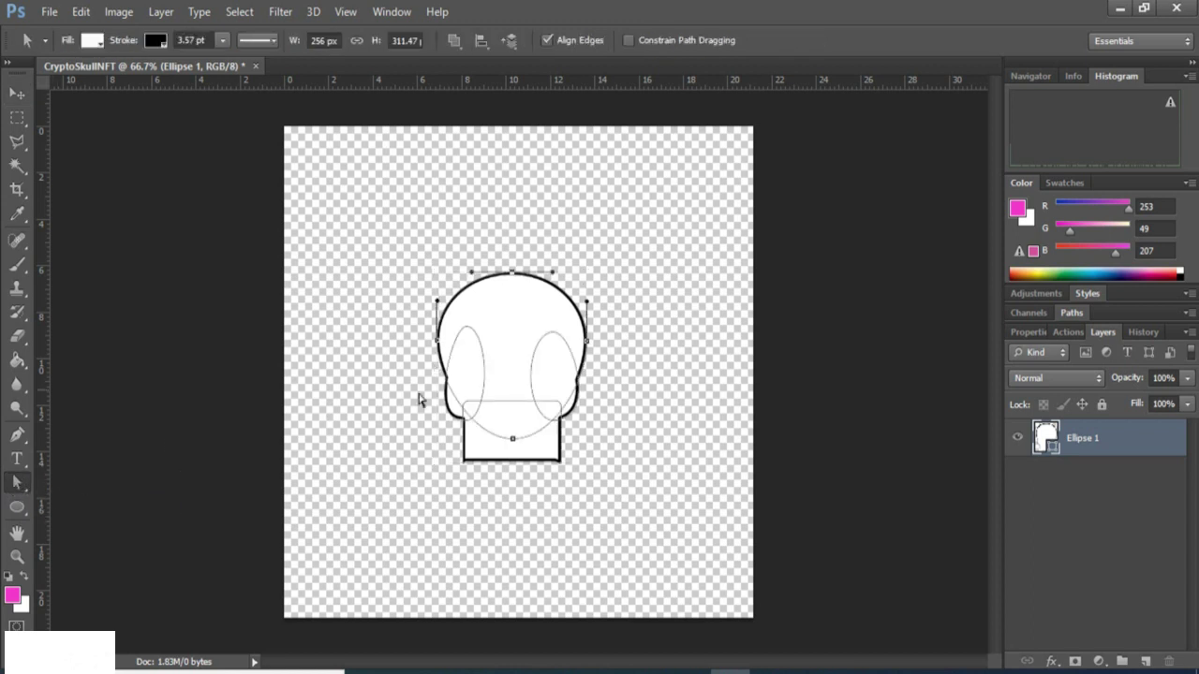
click(436, 342)
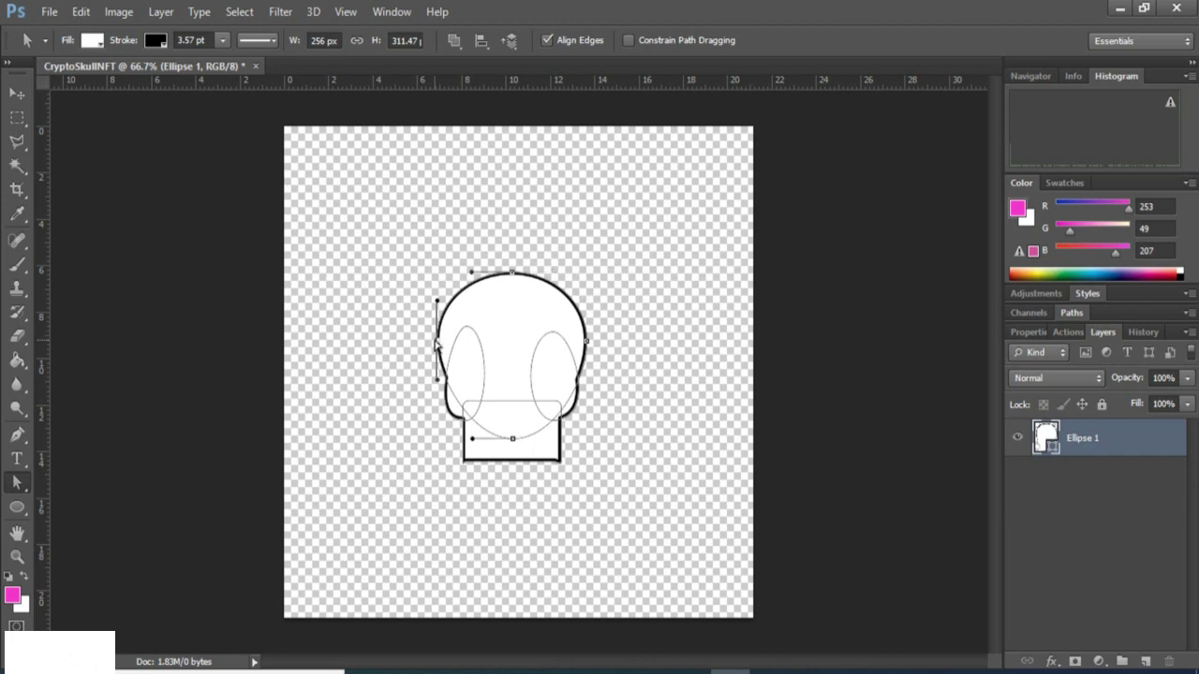
drag(436, 342, 432, 343)
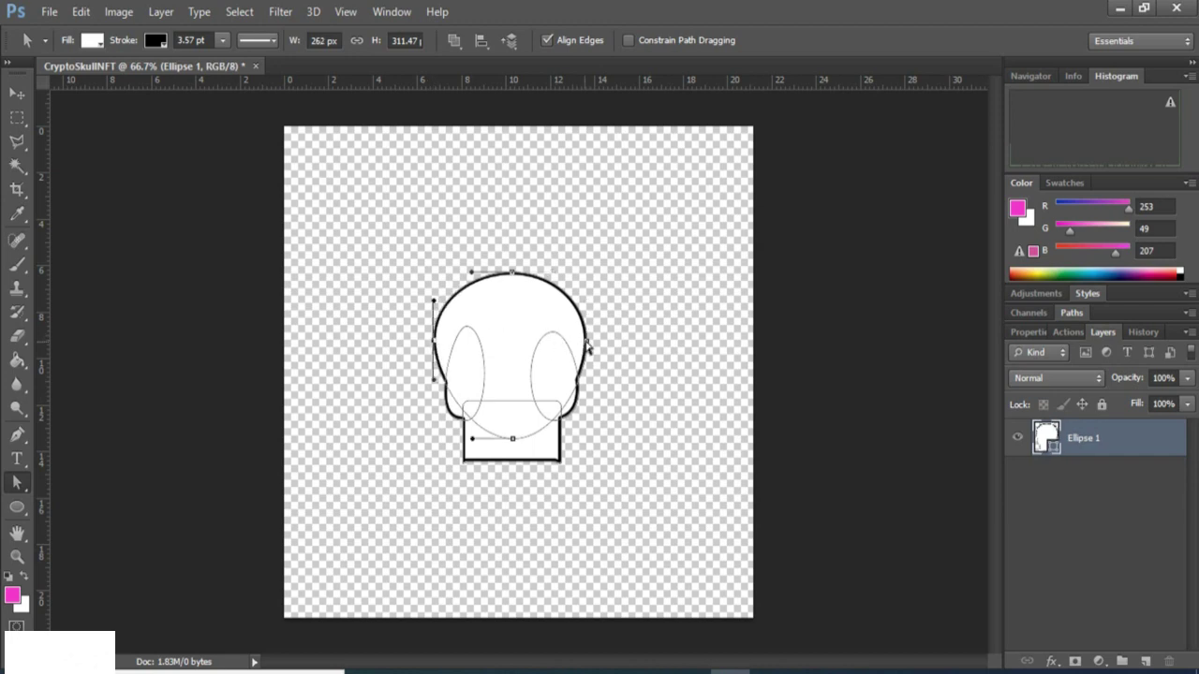
drag(587, 347, 591, 344)
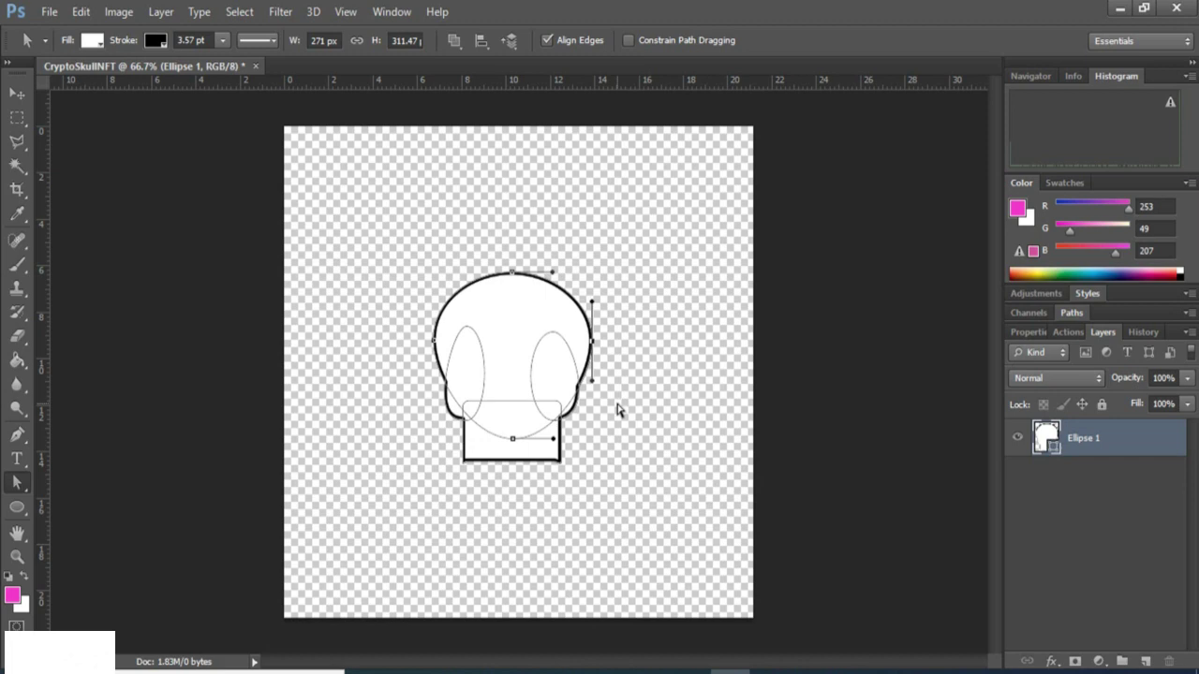
key(ctrl+z)
key(ctrl+z)
key(ctrl+z)
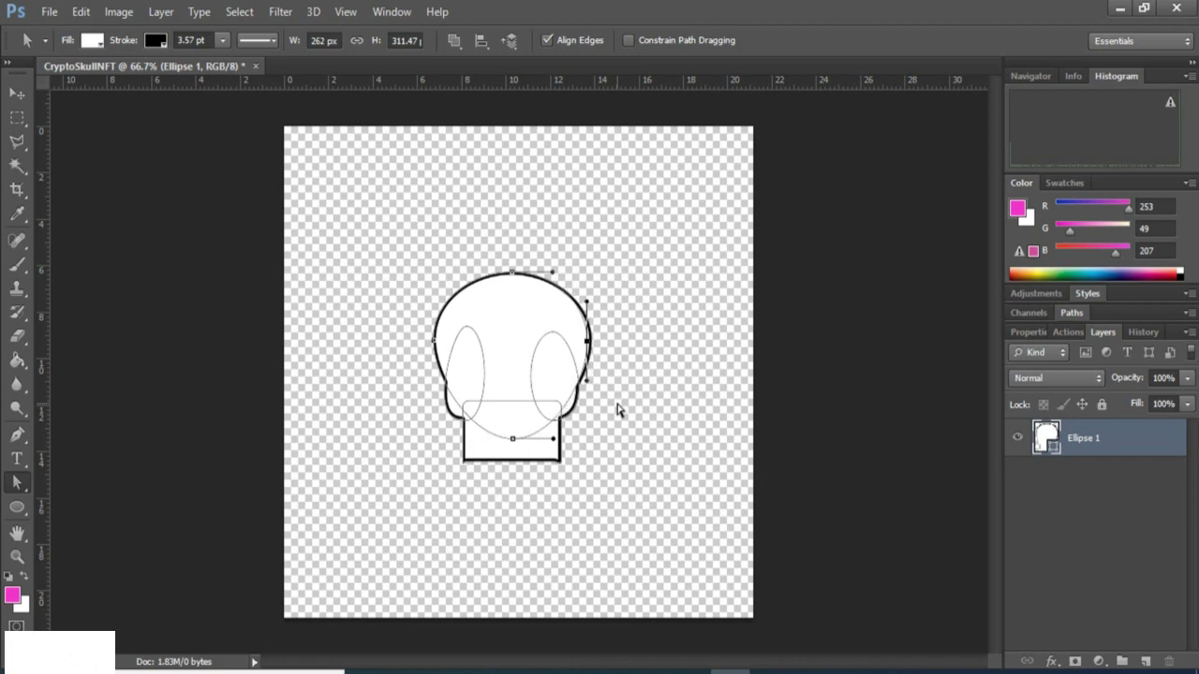
key(ctrl+z)
key(ctrl+z)
key(ctrl+z)
key(ctrl+alt+z)
key(ctrl+alt+z)
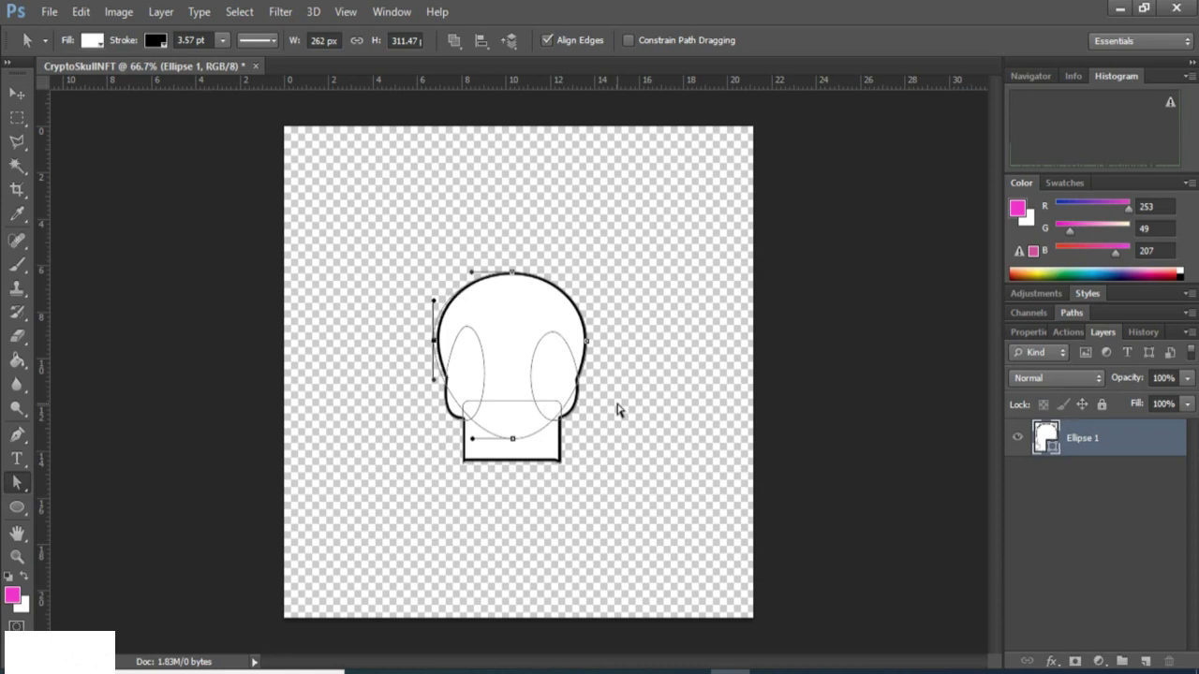
key(ctrl+alt+z)
click(17, 94)
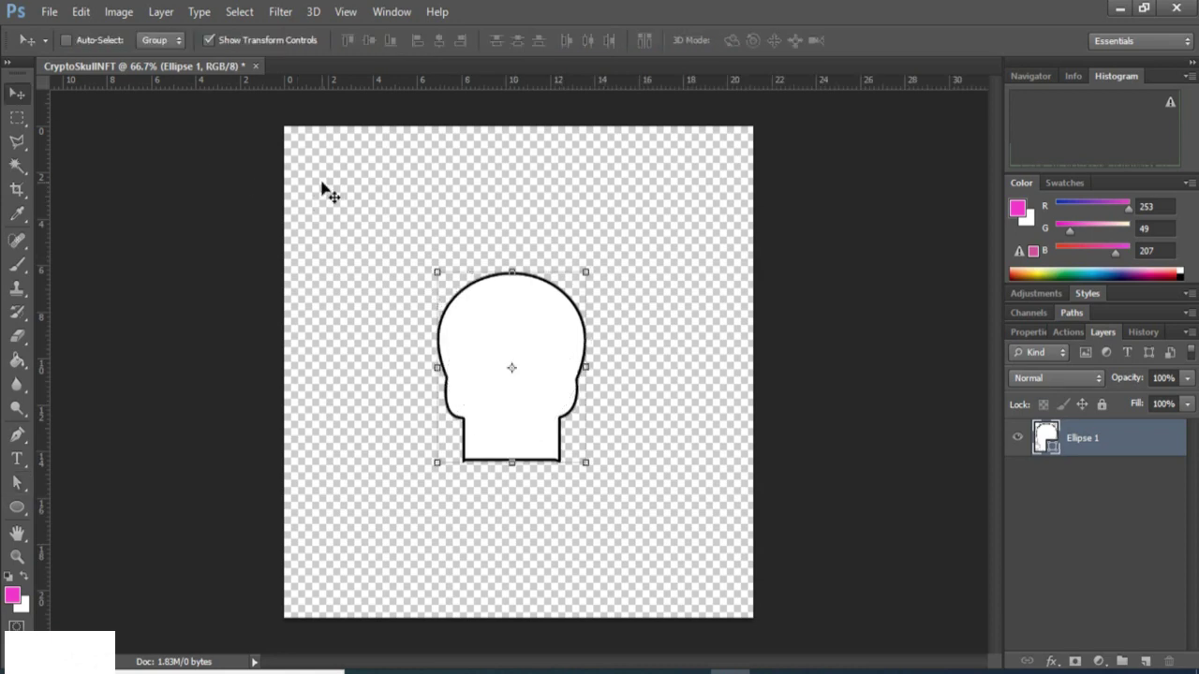
Fine-tune the lower outer curves of the right and left cheekbone ellipses using Direct Selection.
click(25, 483)
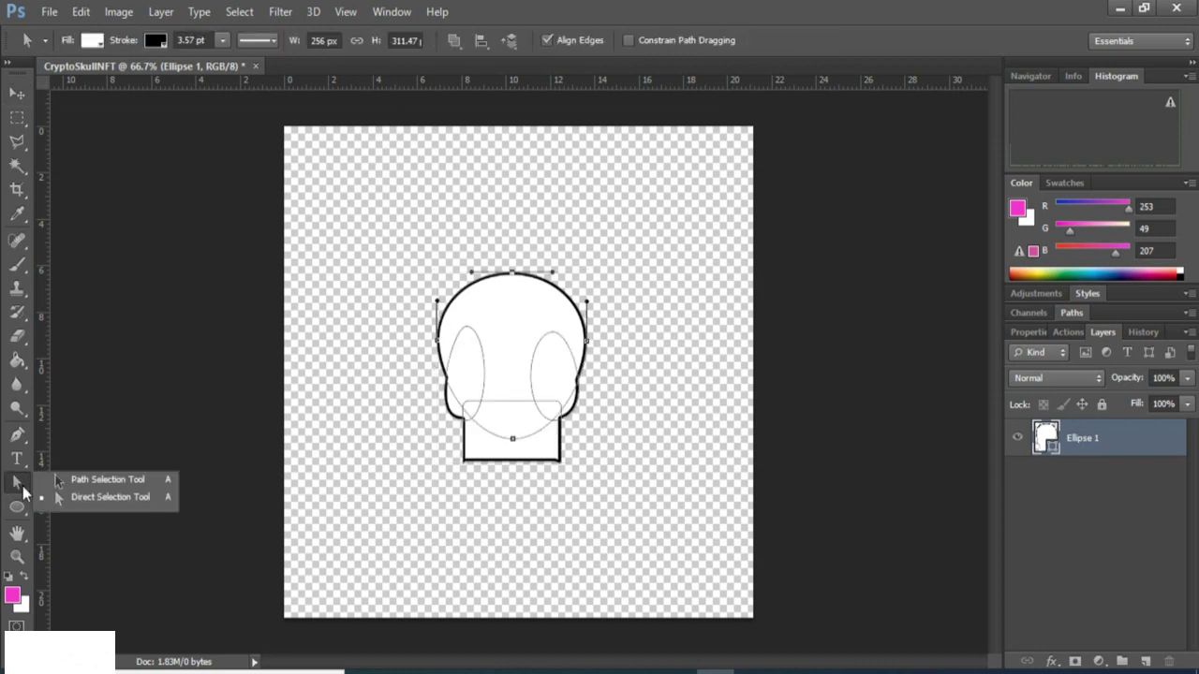
click(73, 492)
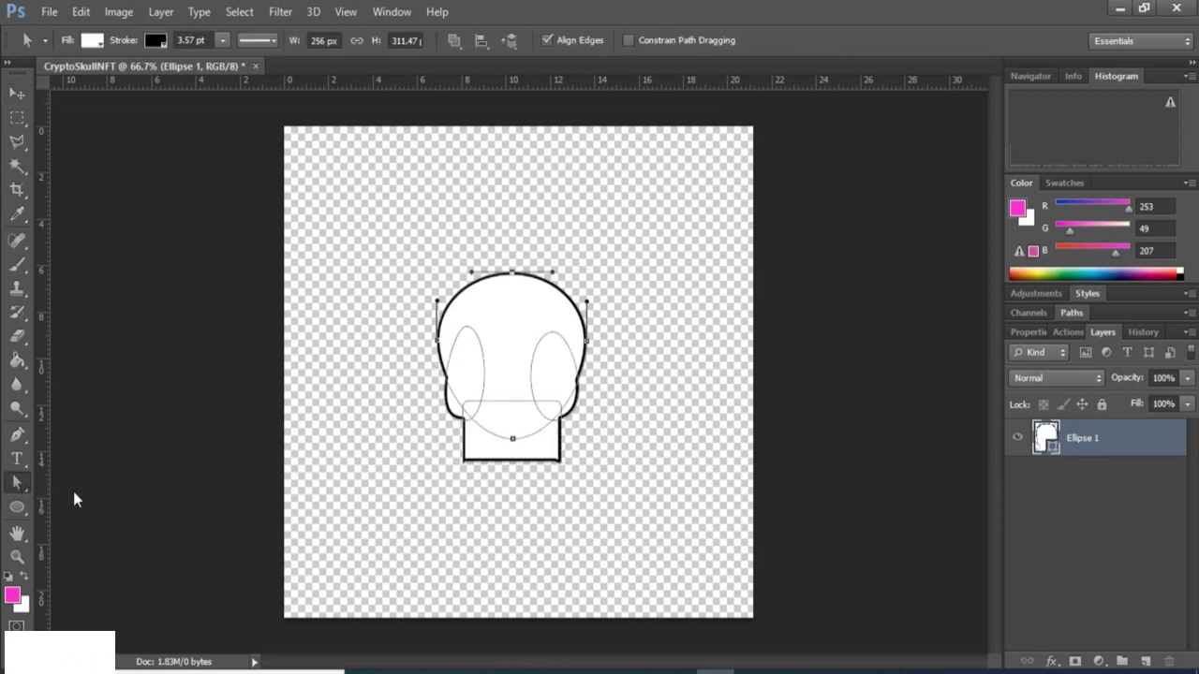
click(577, 396)
click(577, 389)
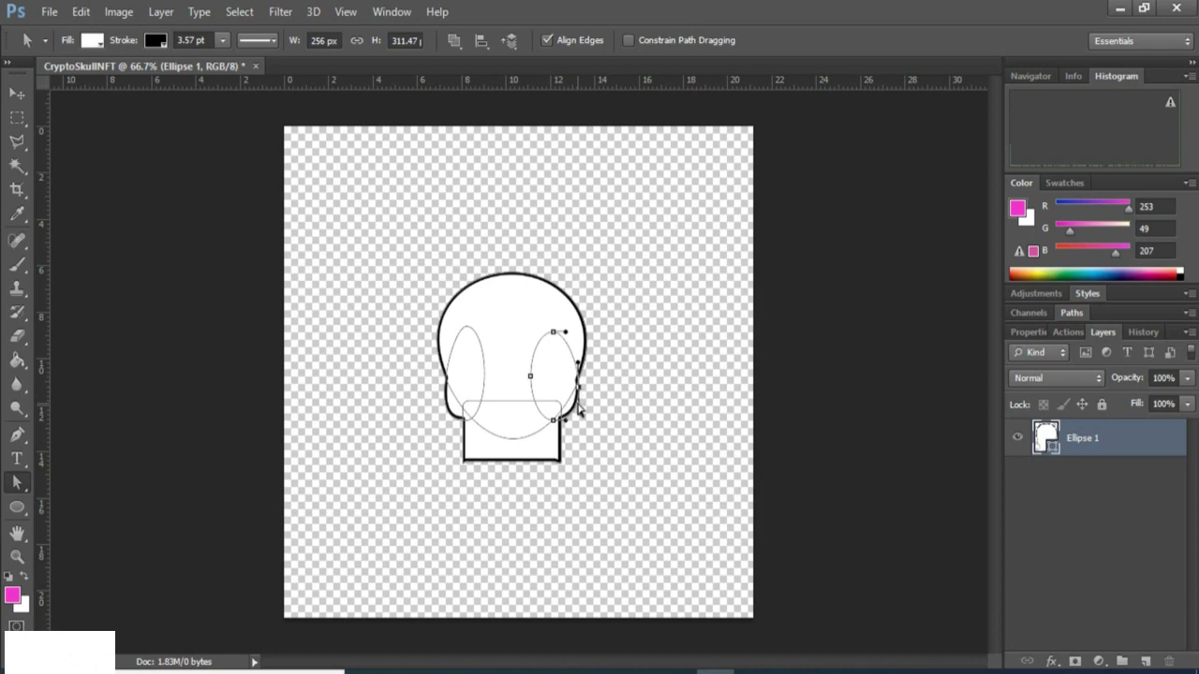
drag(577, 404, 579, 406)
click(675, 401)
click(452, 417)
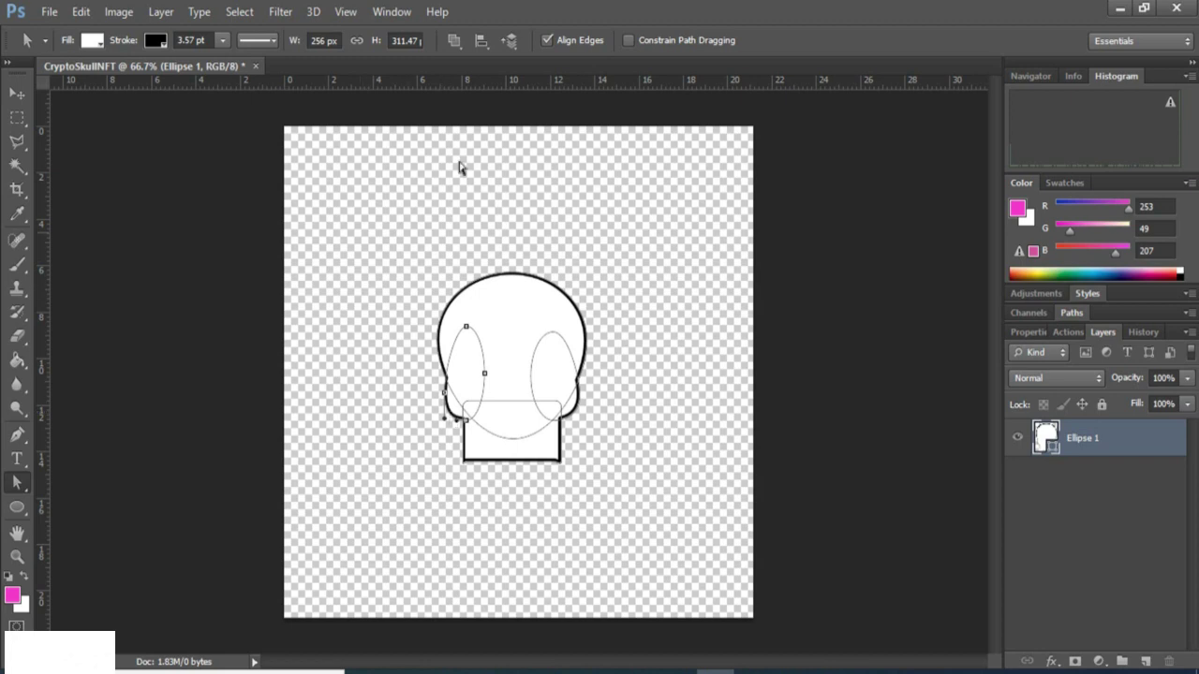
click(527, 500)
click(17, 94)
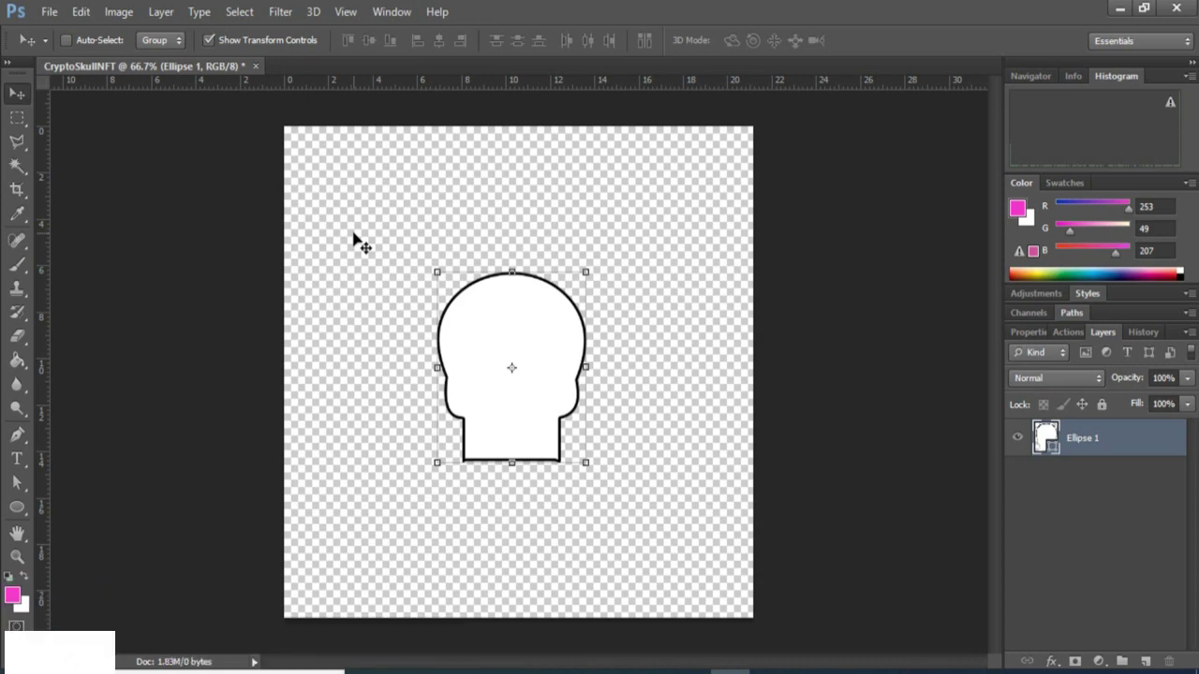
Nudge the outer anchor point of the right cheekbone ellipse slightly outward using Direct Selection.
key(a)
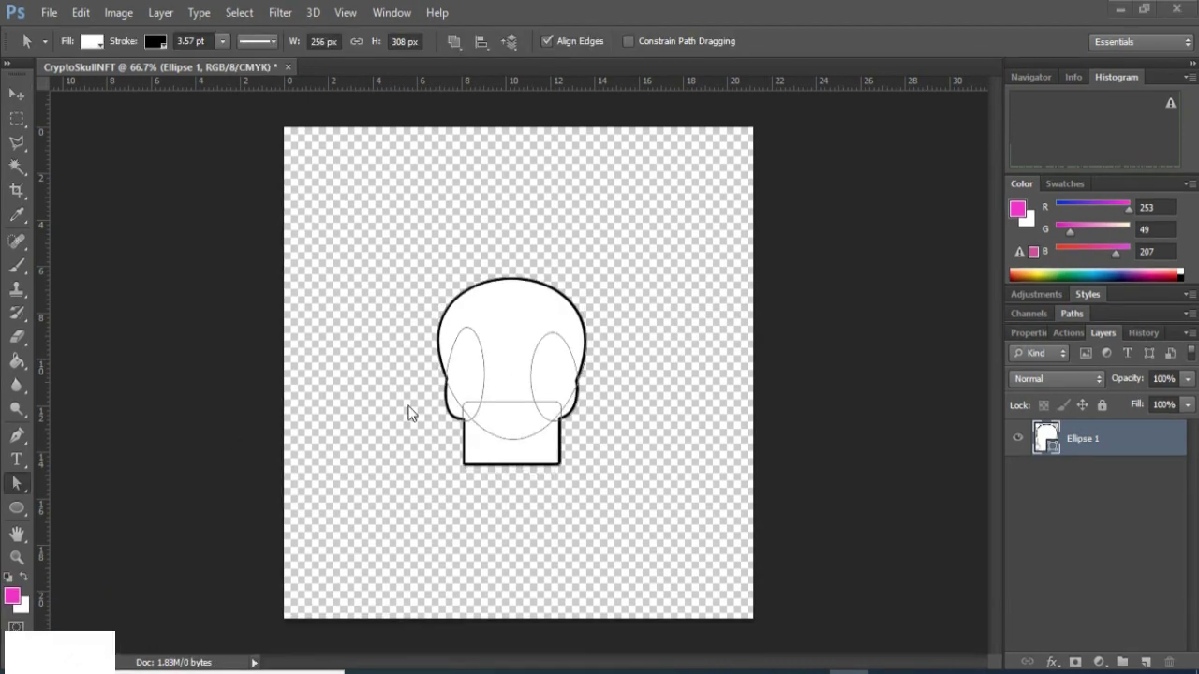
right_click(18, 485)
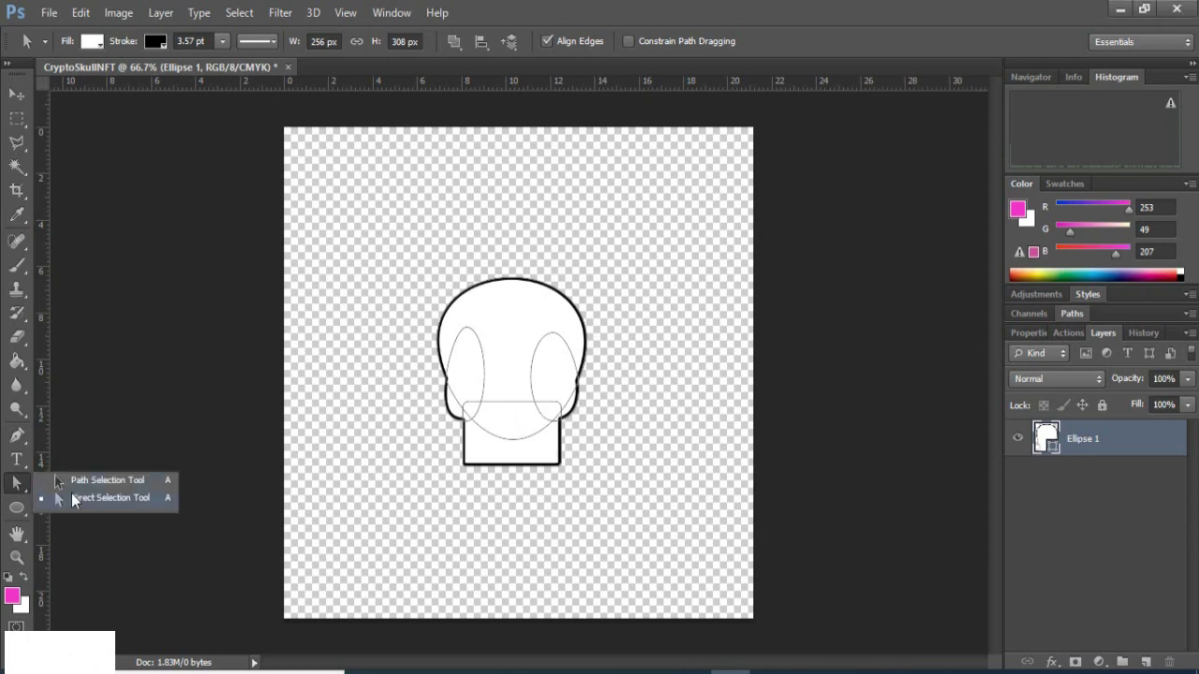
click(73, 498)
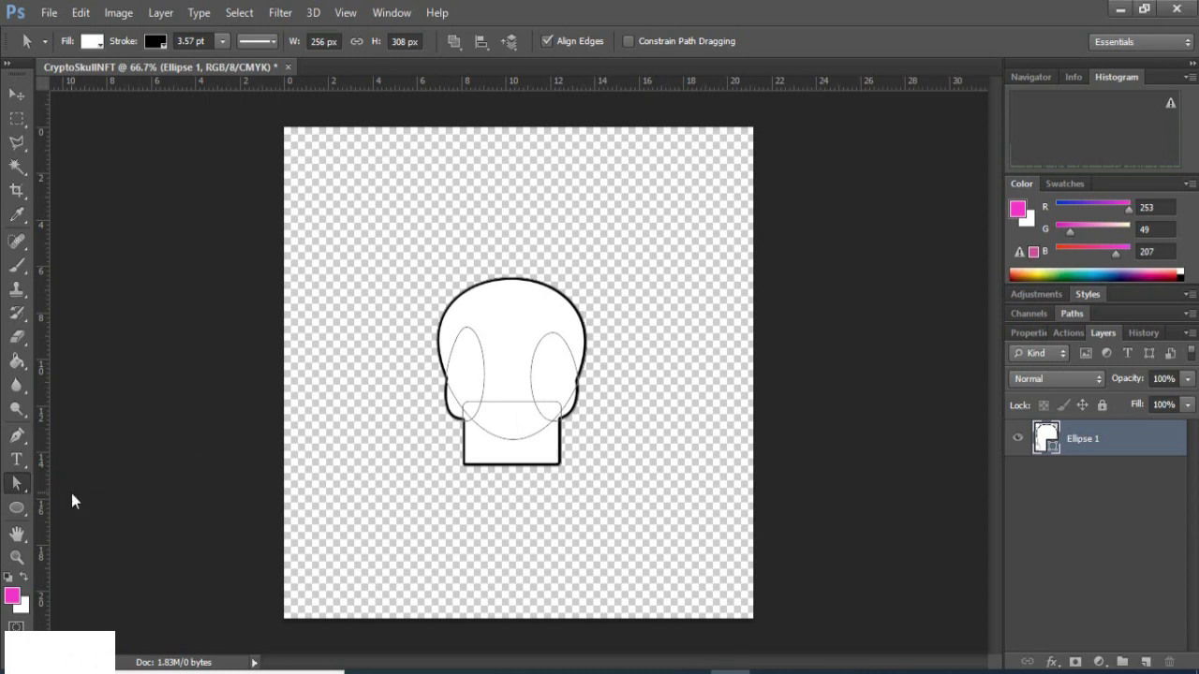
click(579, 398)
click(580, 397)
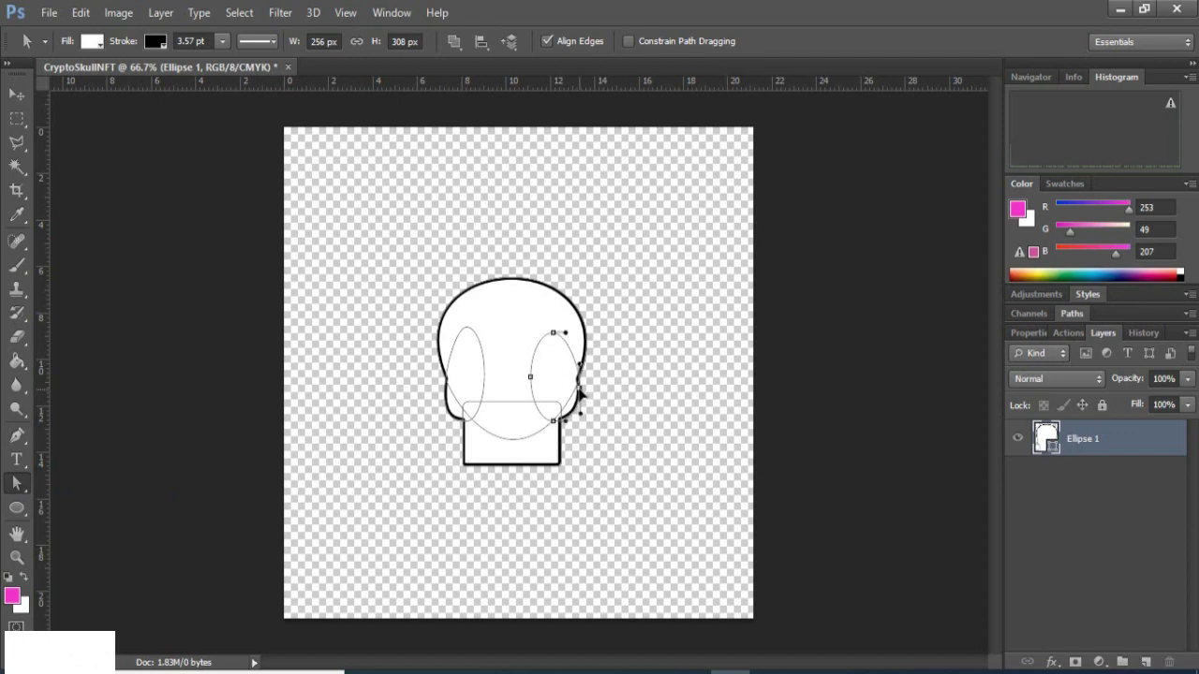
click(393, 453)
Narrow the jaw rectangle by moving its corner anchor points inward on both sides, squaring off its corners.
click(463, 449)
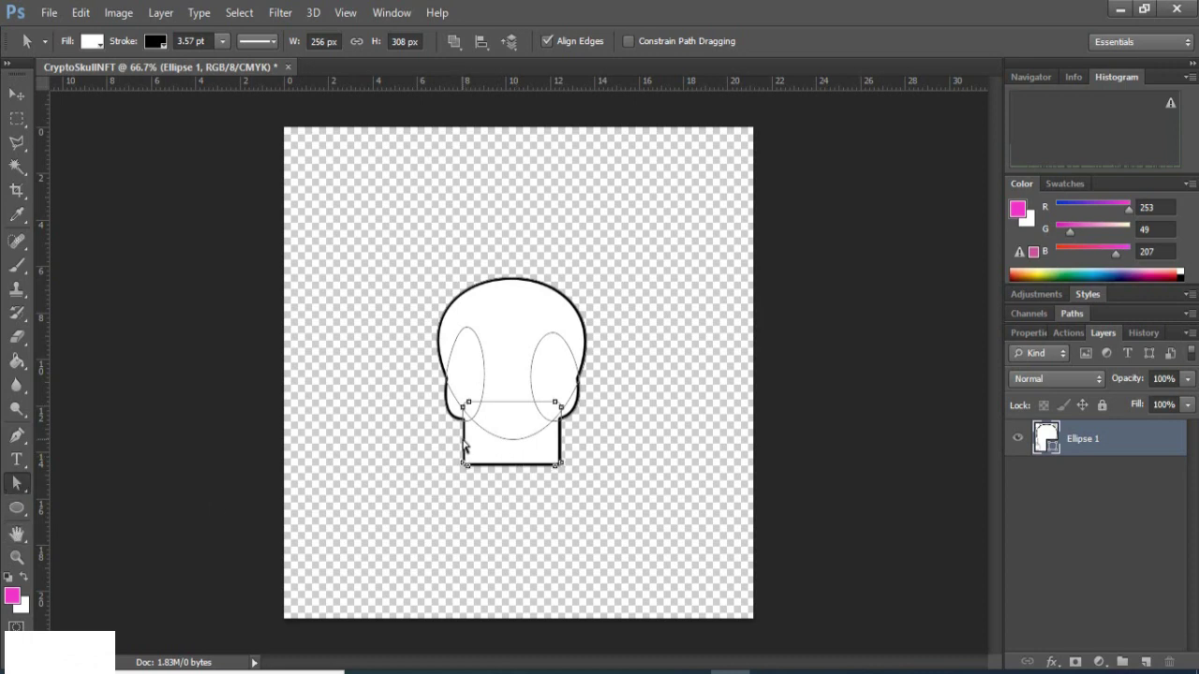
click(464, 465)
drag(468, 468, 471, 467)
drag(465, 411, 469, 408)
click(555, 404)
drag(561, 462, 555, 465)
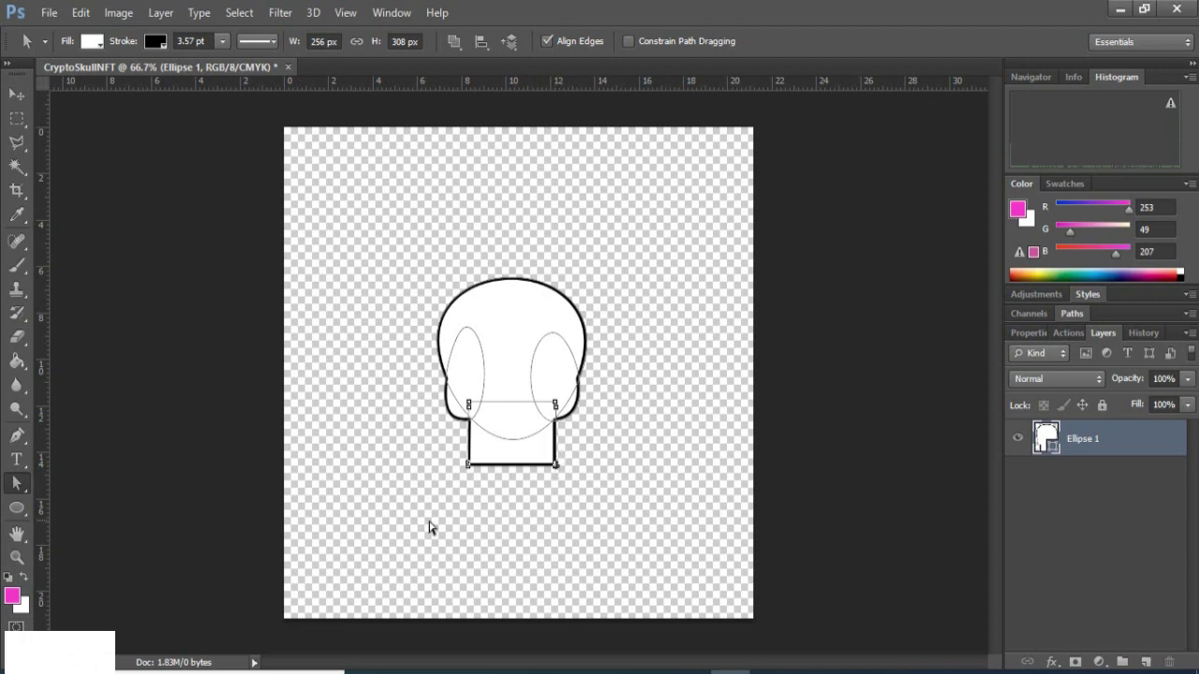
click(380, 376)
Start saving the document, choose the Desktop as the location, and create a folder named CryptoSkullNFT there.
click(47, 14)
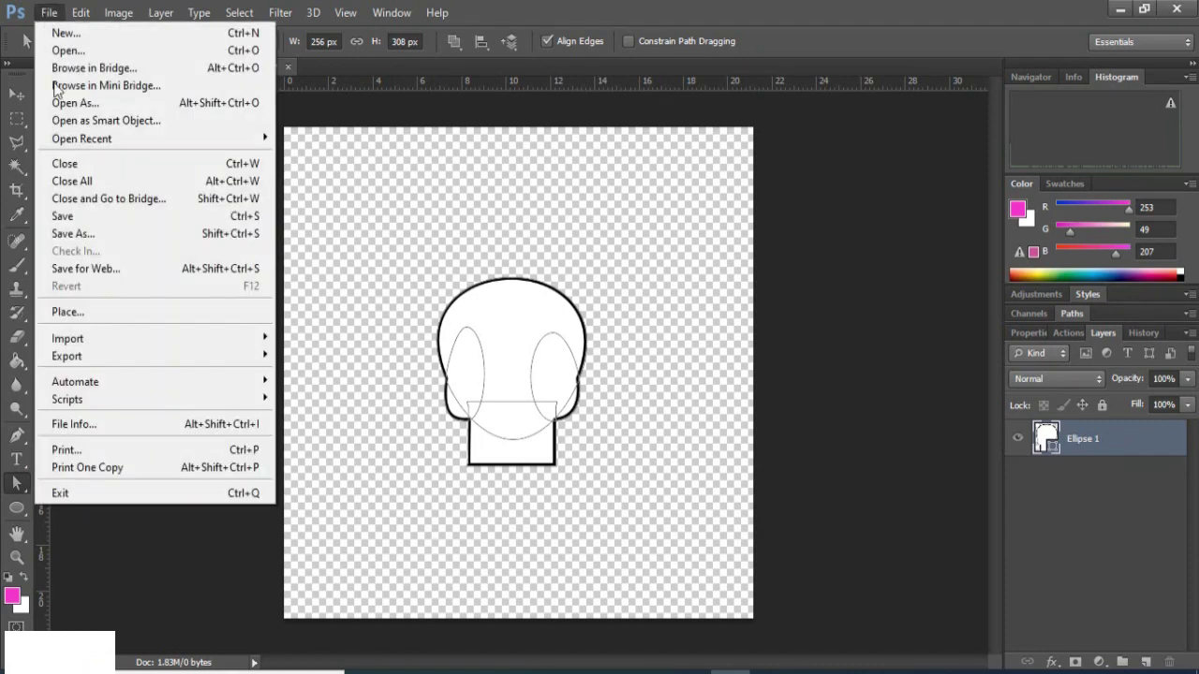
click(63, 217)
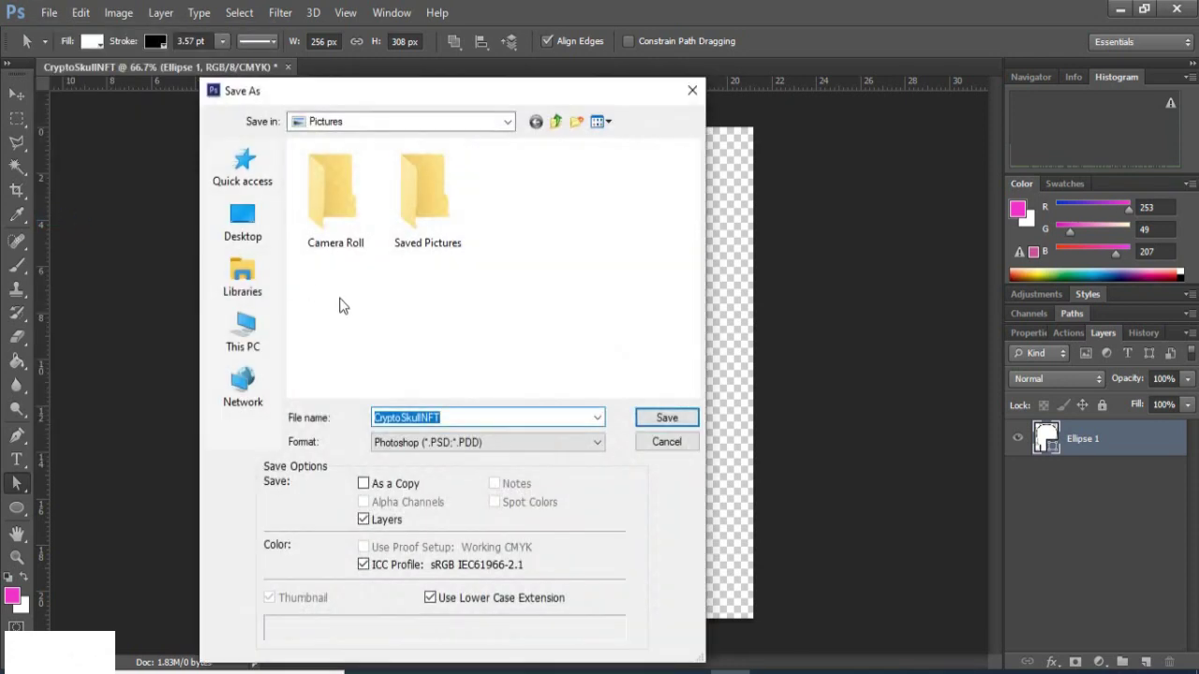
click(248, 333)
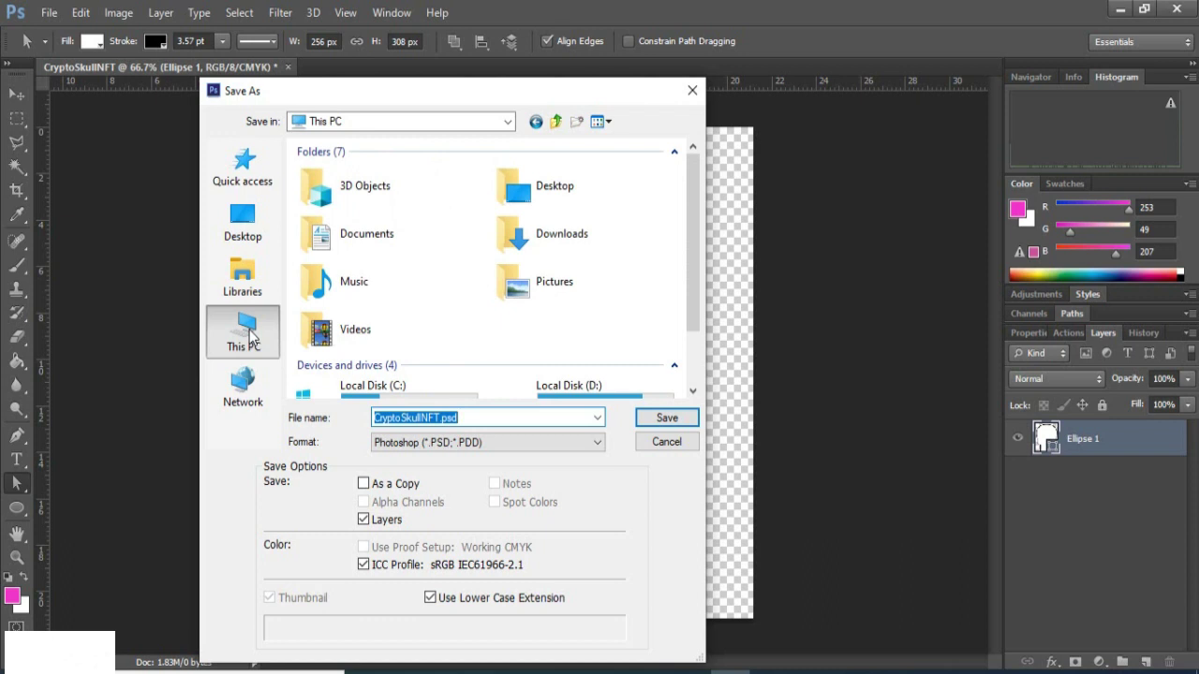
mouse_move(694, 234)
mouse_down()
mouse_move(695, 290)
mouse_move(702, 225)
mouse_up()
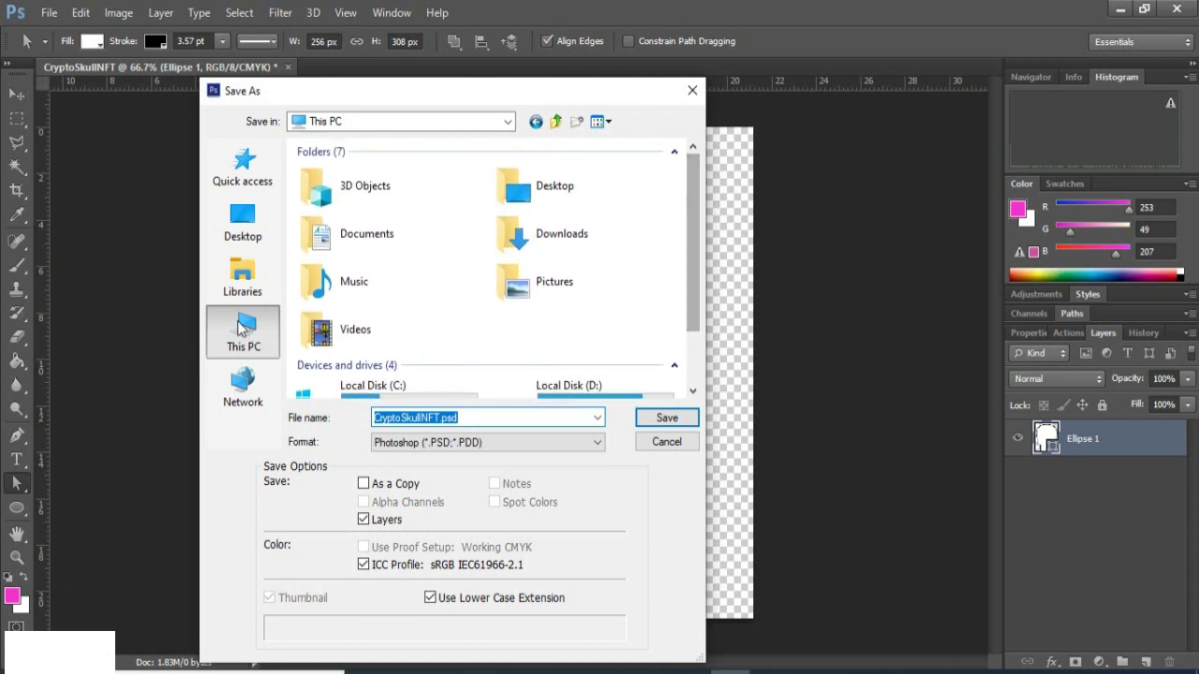
click(241, 230)
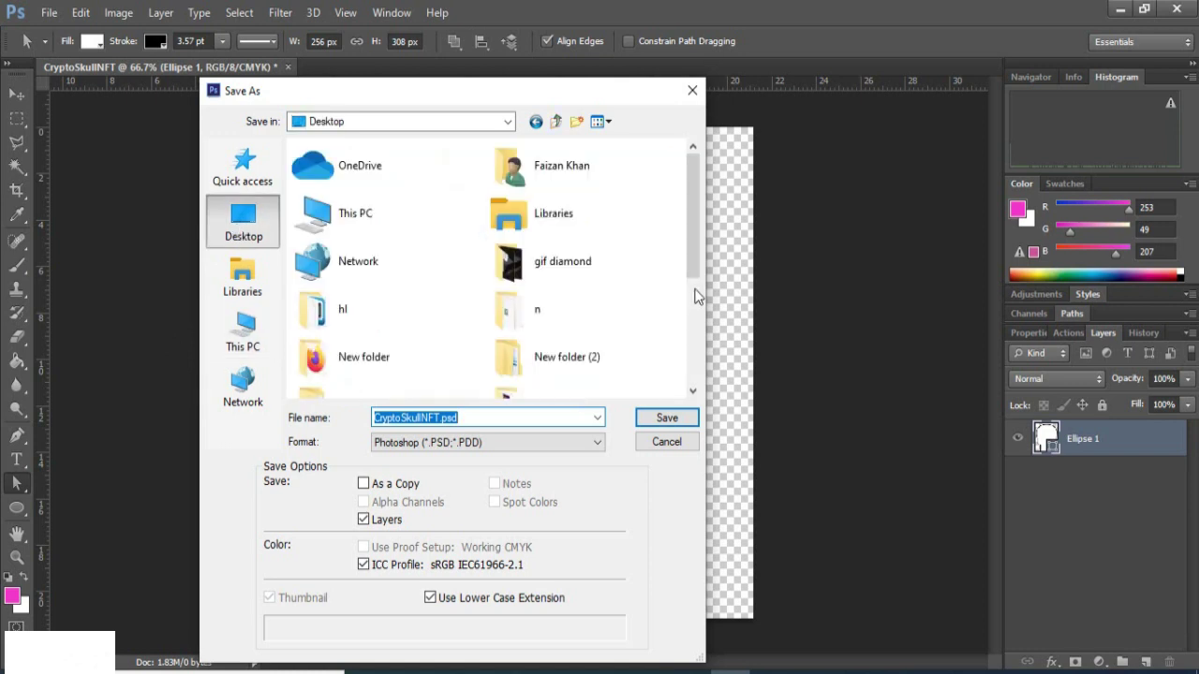
right_click(648, 258)
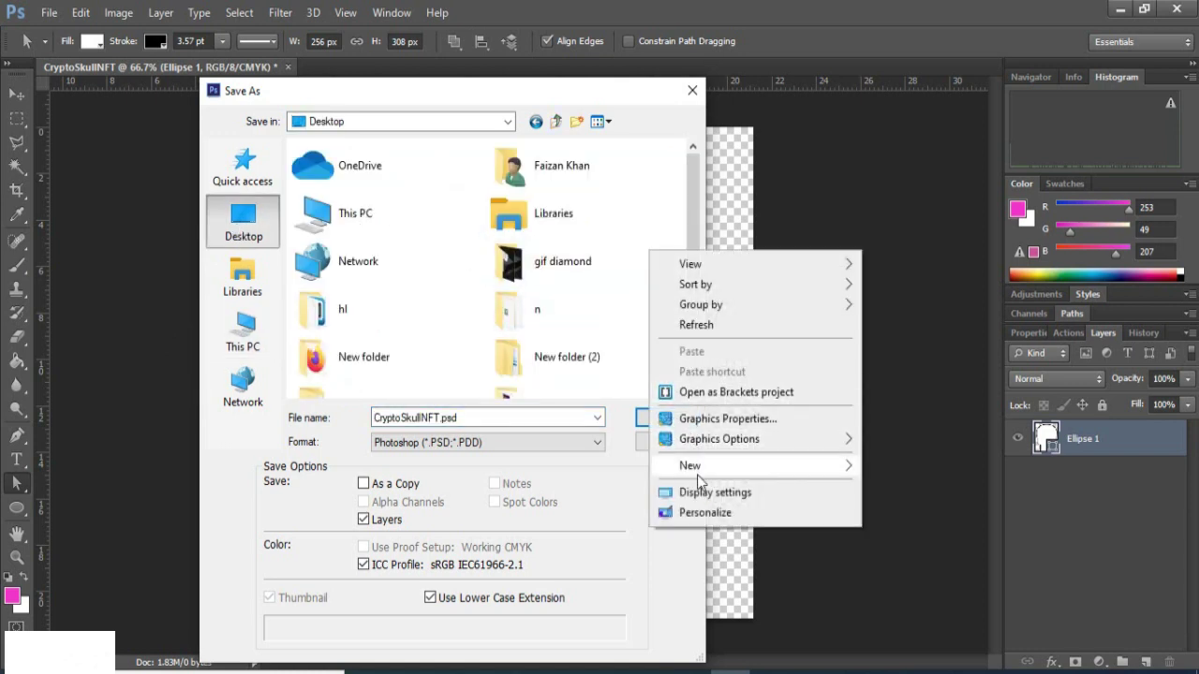
mouse_move(697, 477)
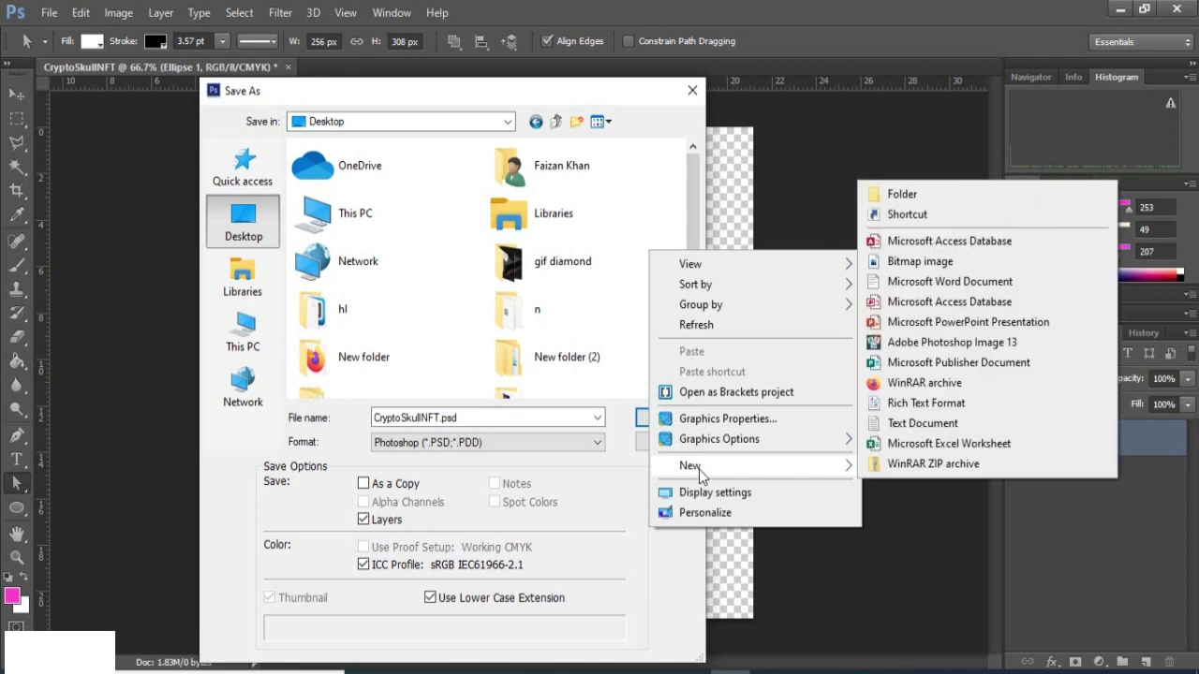
click(897, 195)
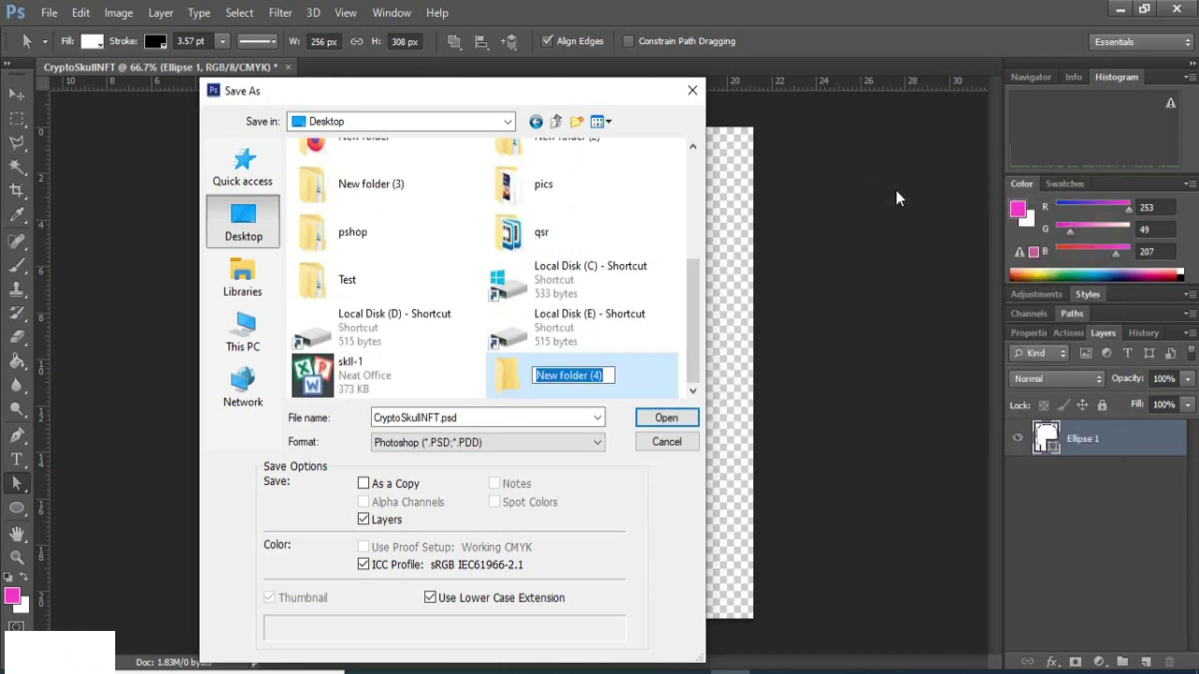
text(Cryp)
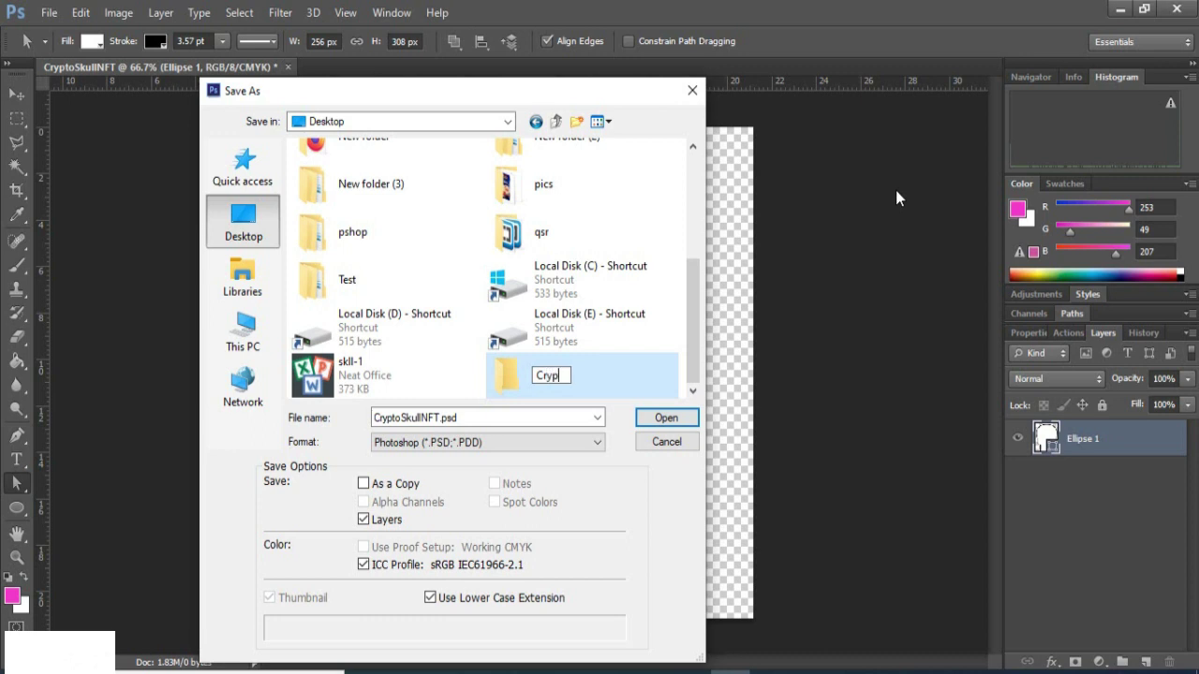
text(toSkullNFT)
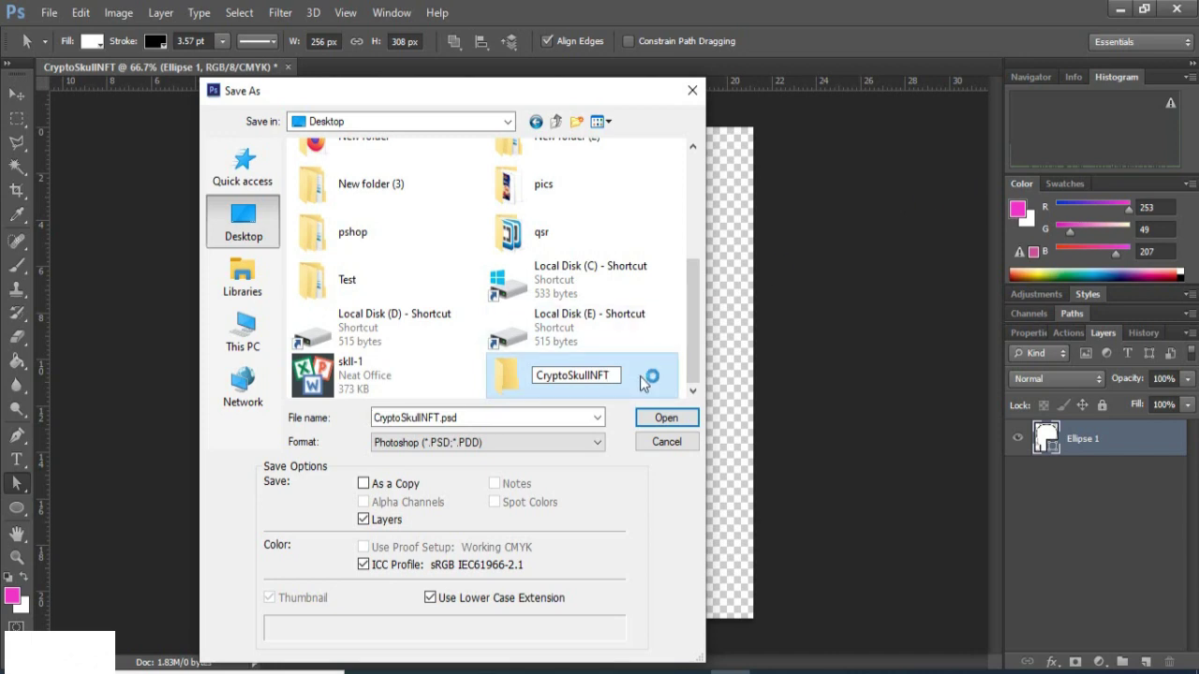
key(Return)
Save the document in the CryptoSkullNFT folder as CryptoSkullNFT.psd with layers and Maximize Compatibility on.
double_click(506, 389)
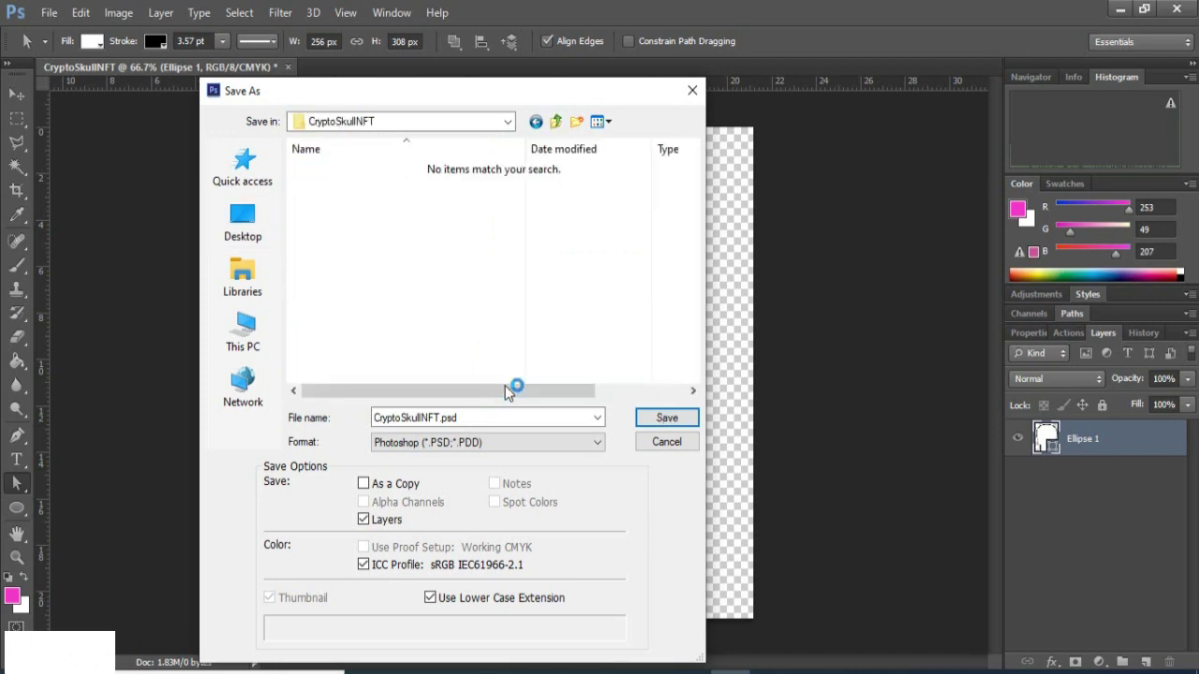
click(422, 418)
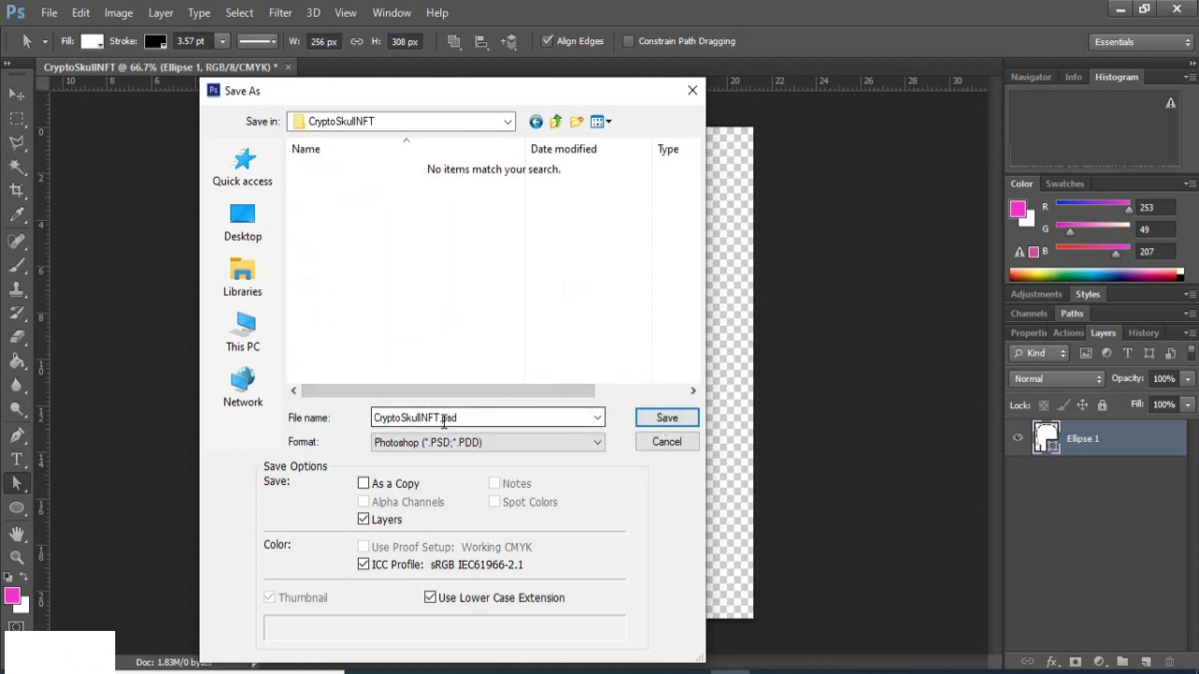
click(678, 421)
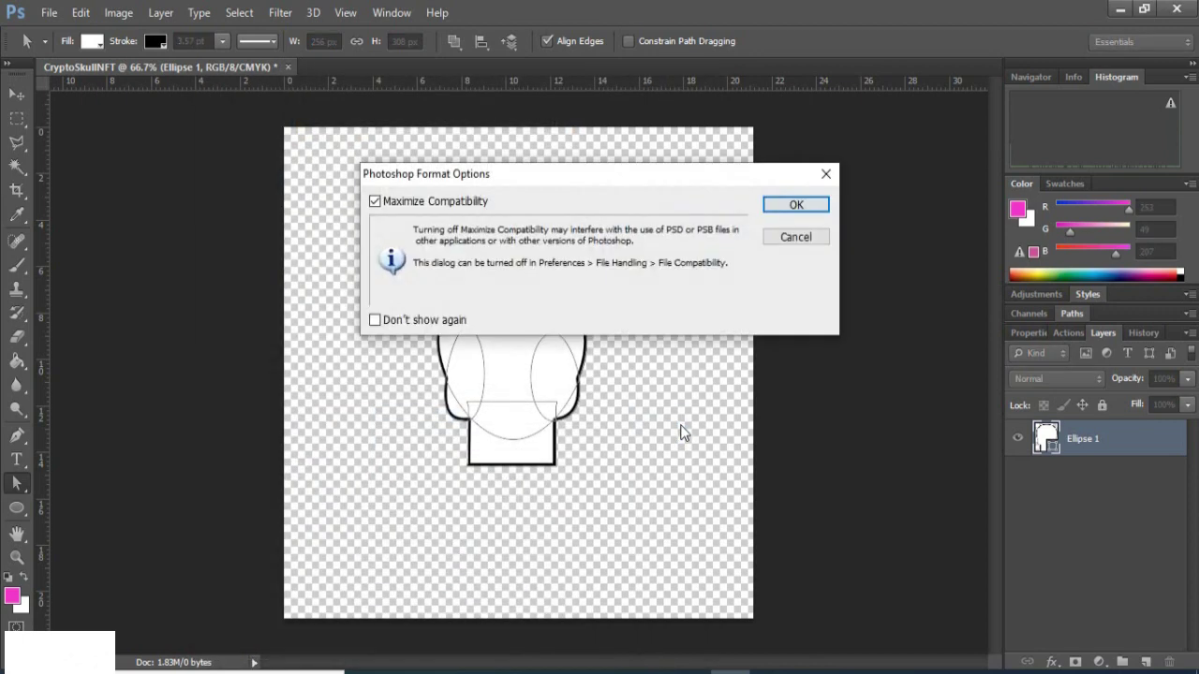
click(793, 204)
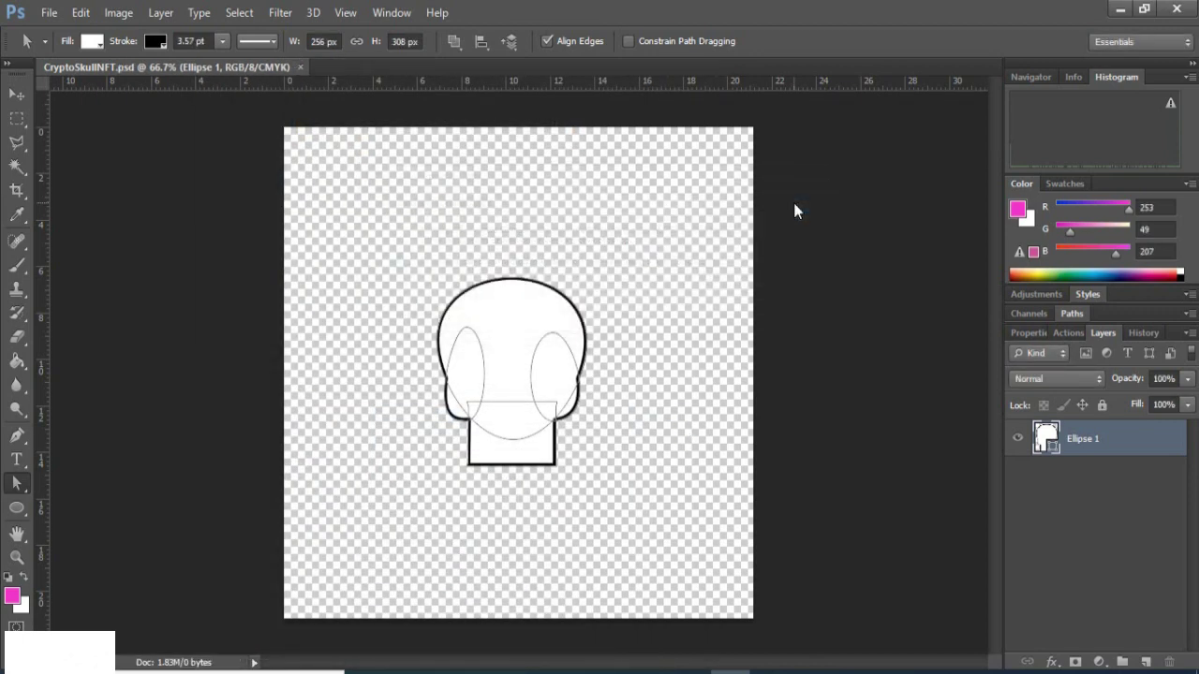
Try a black fill with the Ellipse tool while the skull shape layer is selected.
click(16, 507)
right_click(15, 516)
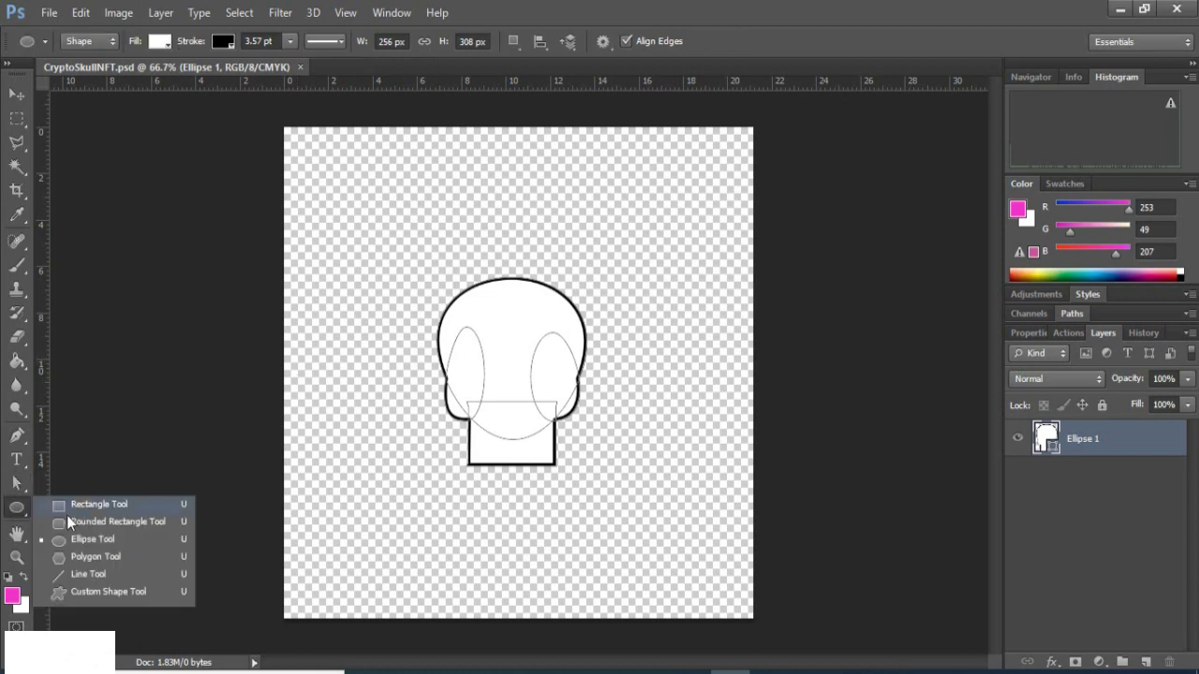
click(79, 541)
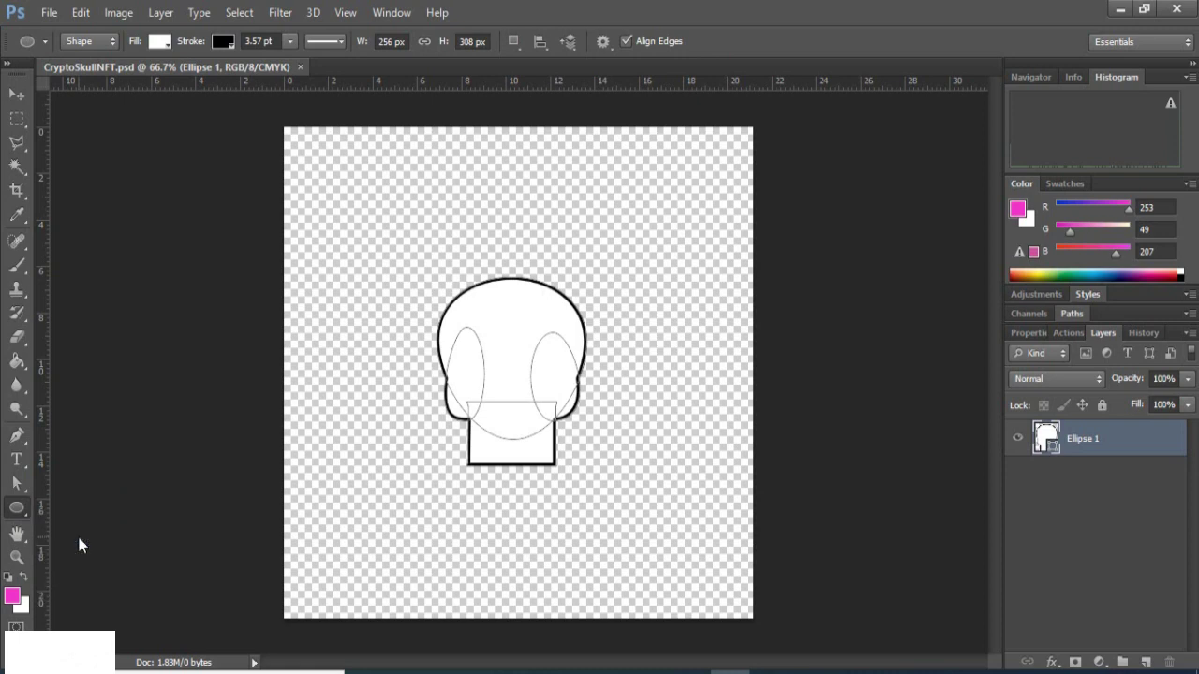
click(160, 44)
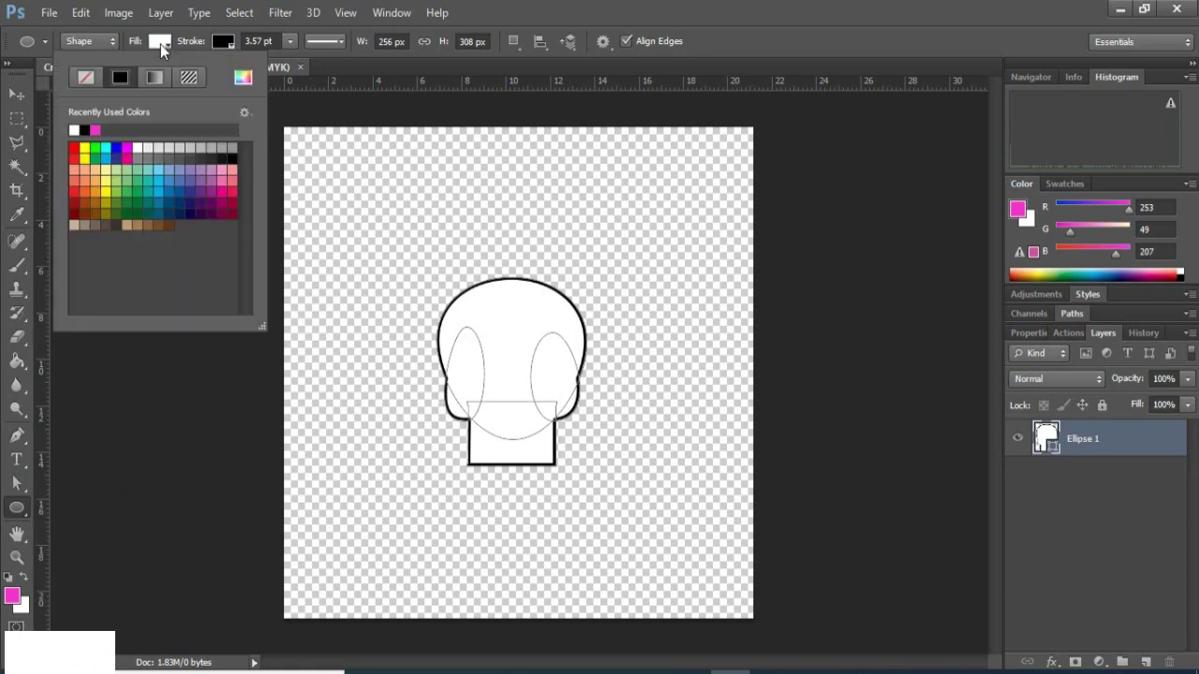
click(94, 121)
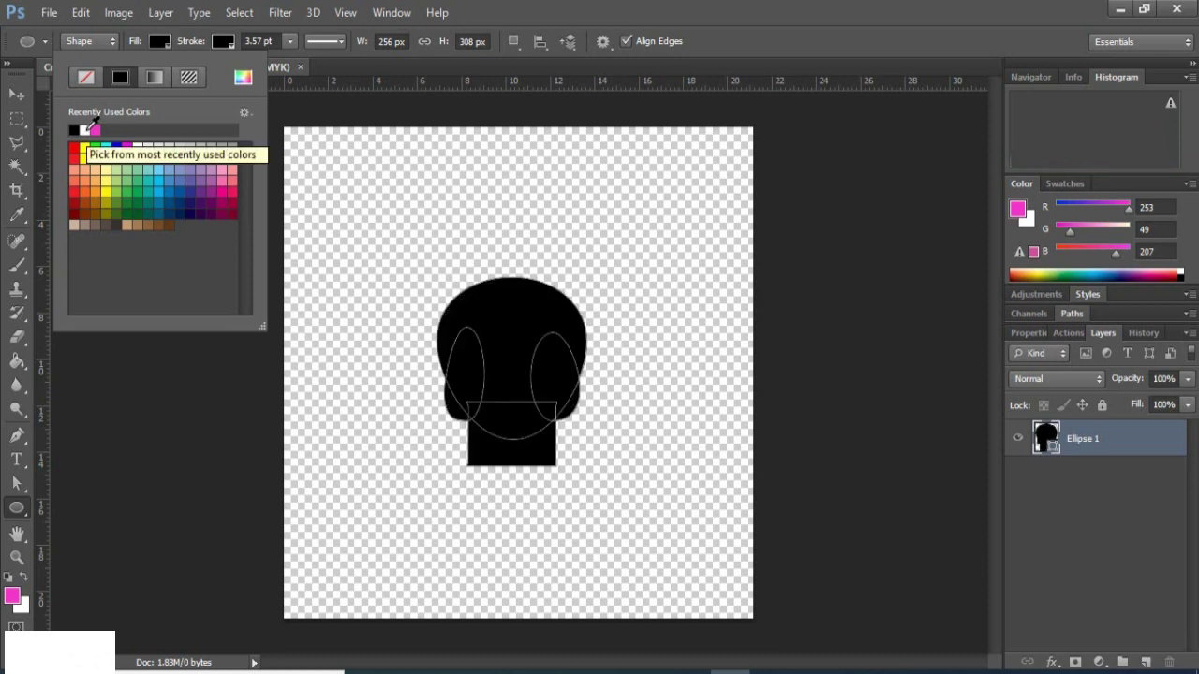
Try creating a 256 × 308 px ellipse from center, and undo back to the white-filled skull shape.
click(143, 406)
click(143, 406)
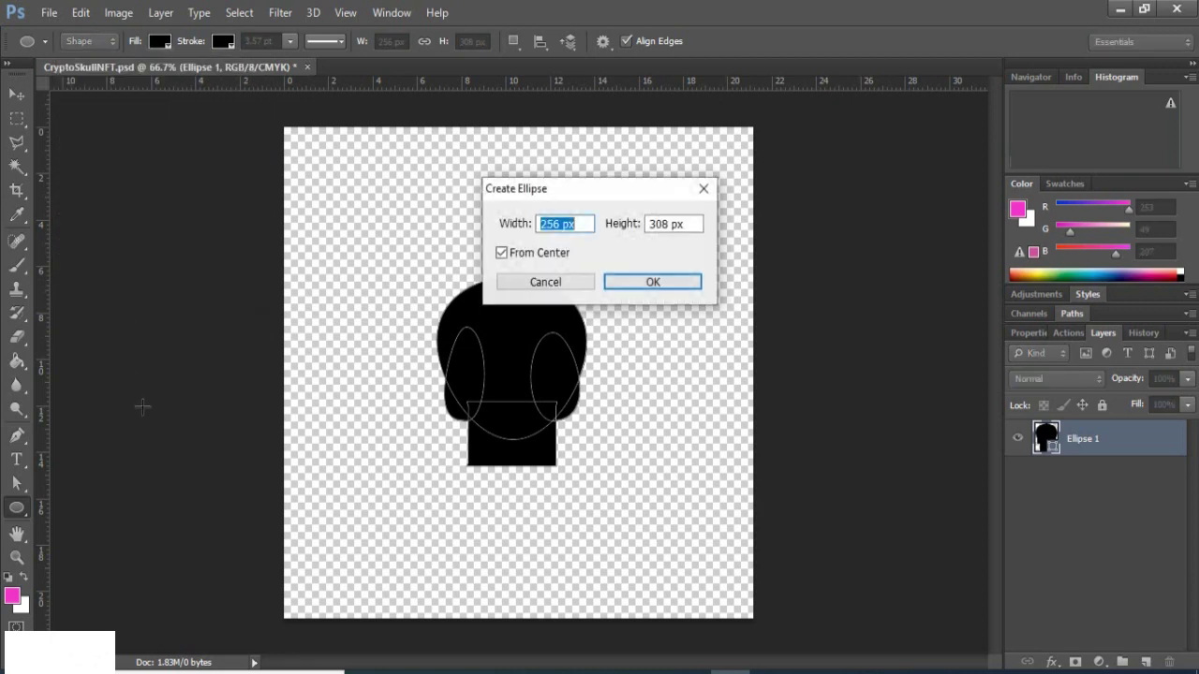
click(661, 283)
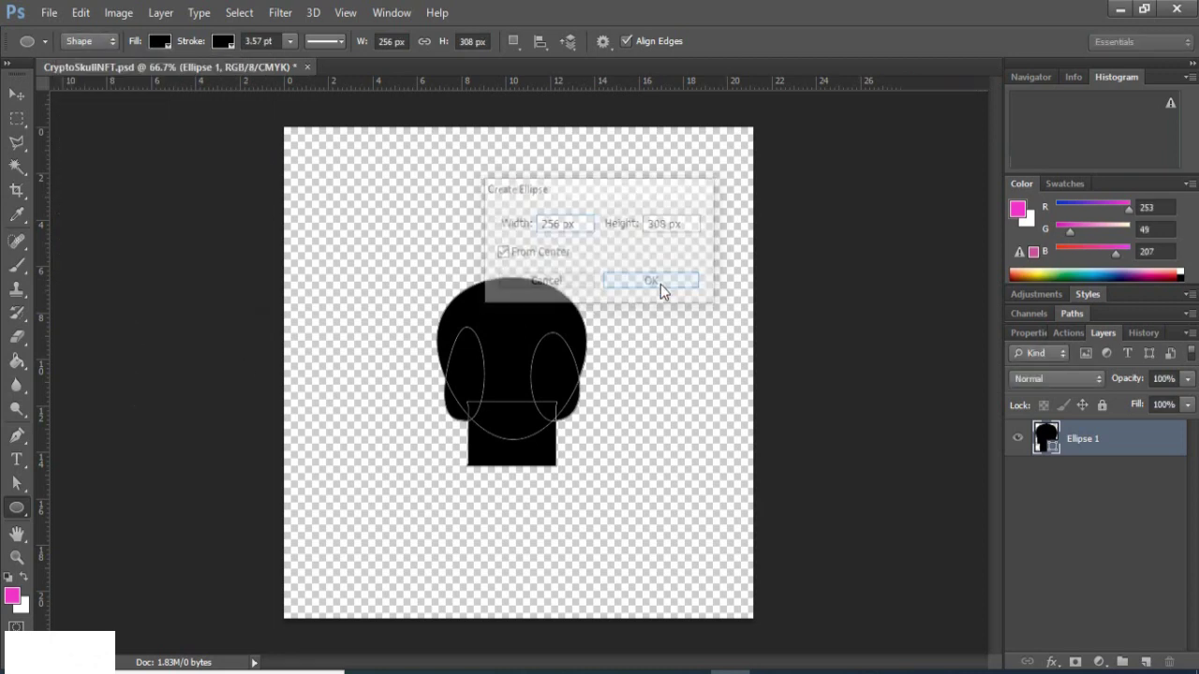
key(ctrl+z)
key(ctrl+z)
key(ctrl+z)
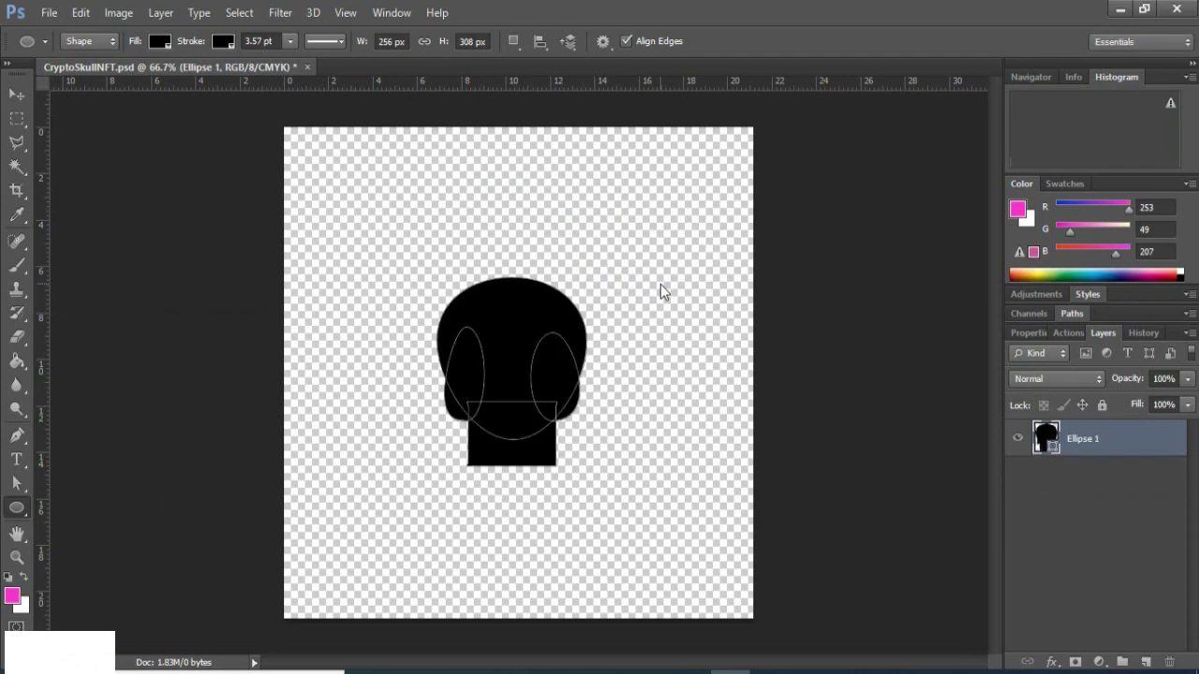
key(ctrl+alt+z)
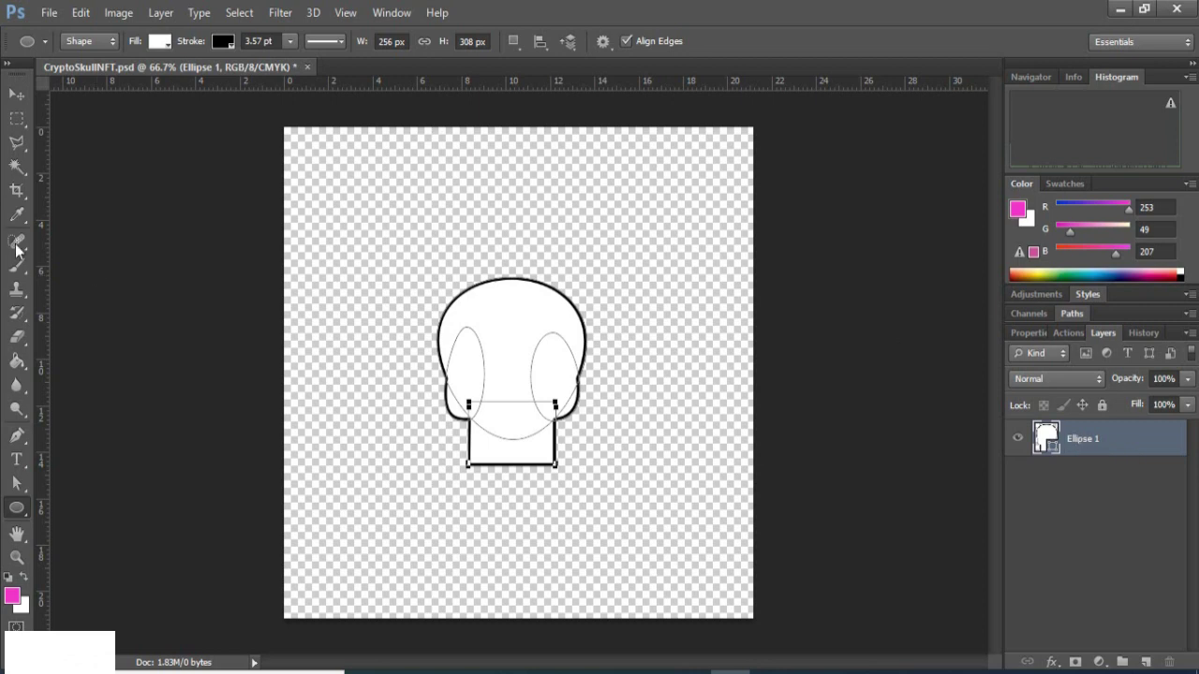
Rasterize the skull shape layer by applying the Paint Bucket tool to the skull and accepting the rasterization.
click(17, 362)
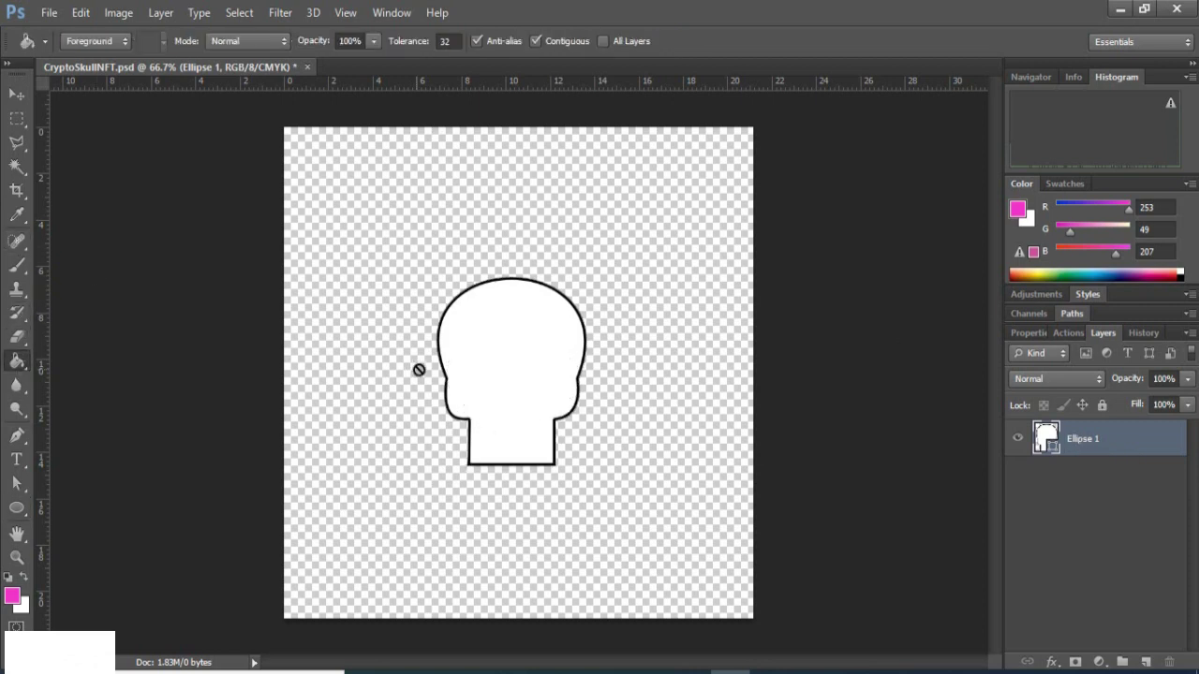
click(491, 368)
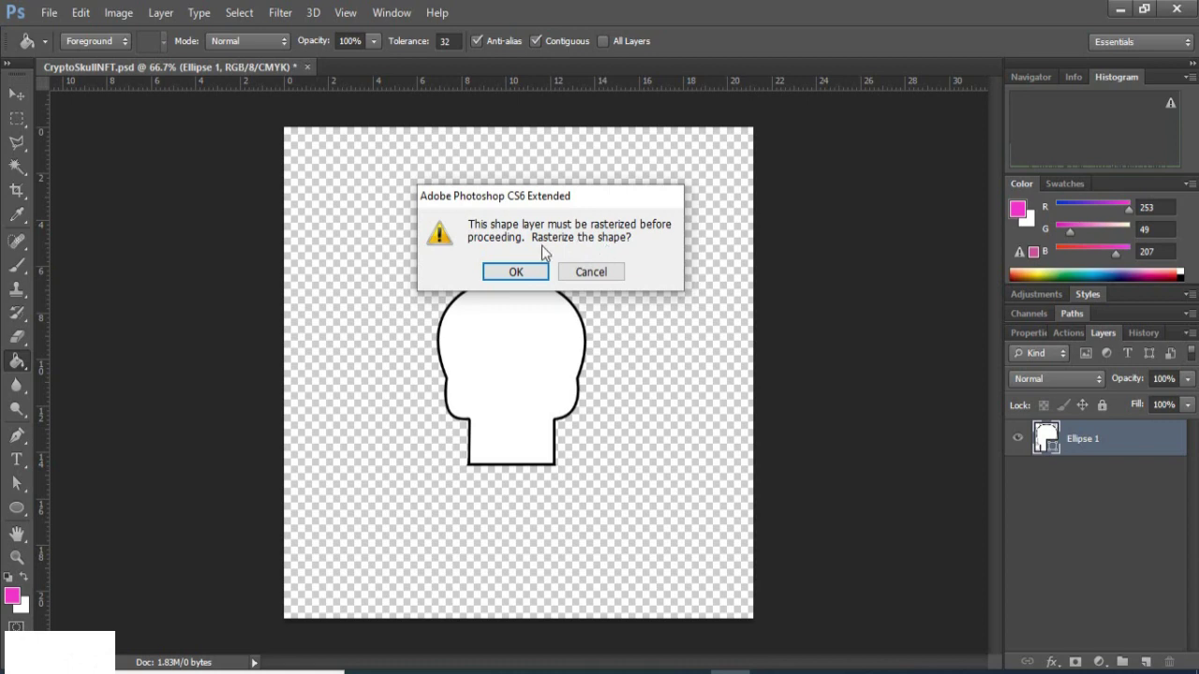
click(515, 270)
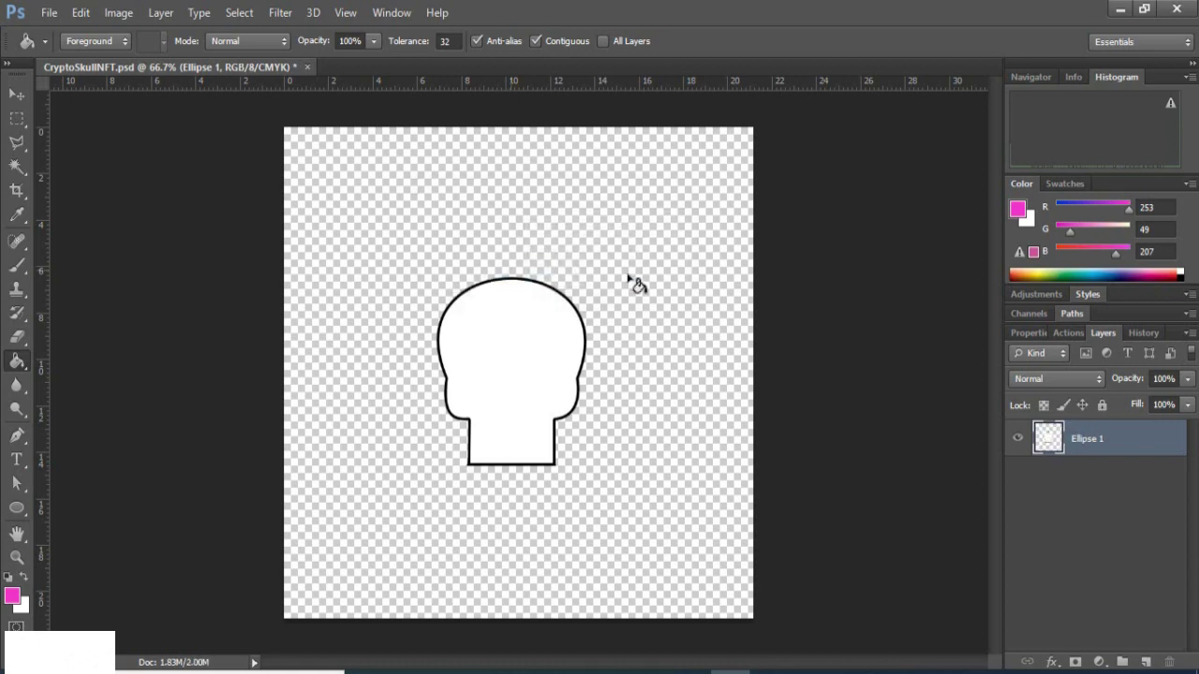
On a new layer above the skull, draw a black-filled circle about 64 px wide as the left eye.
click(18, 508)
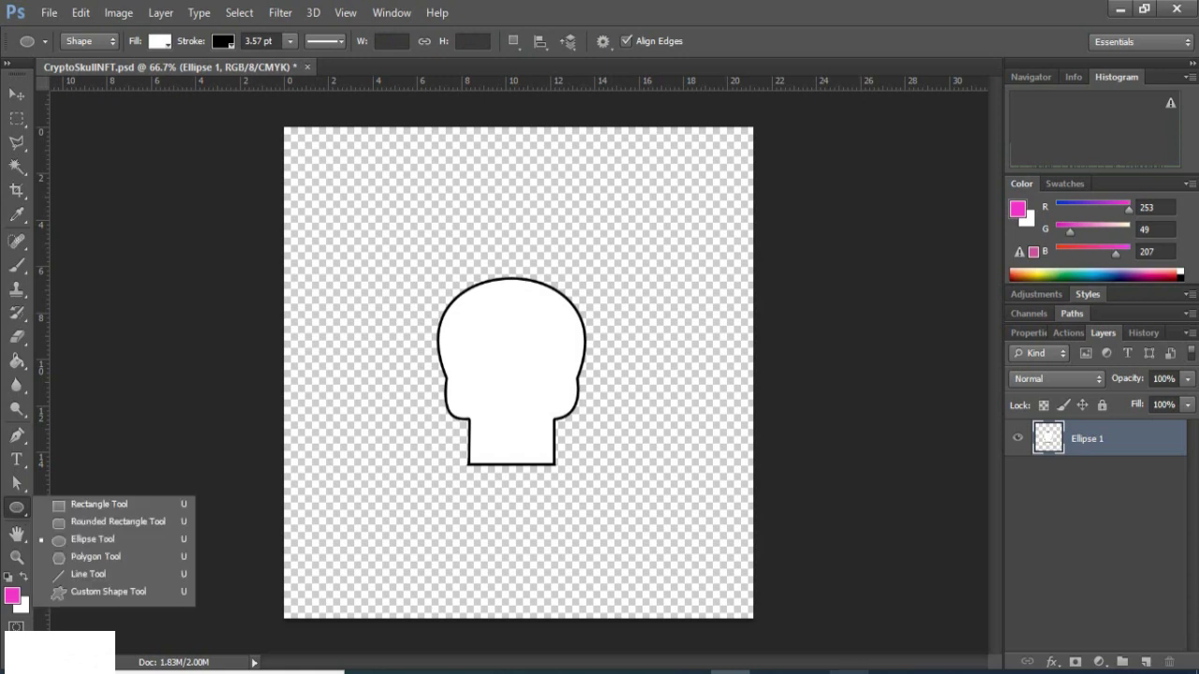
click(1144, 663)
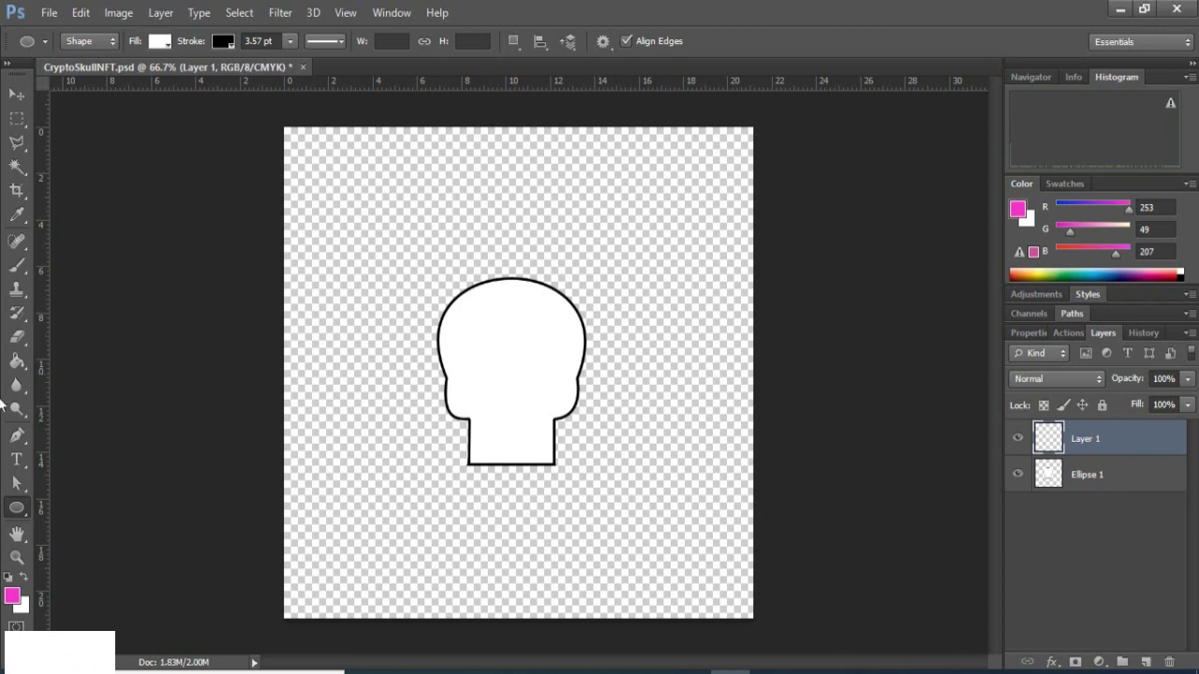
click(15, 510)
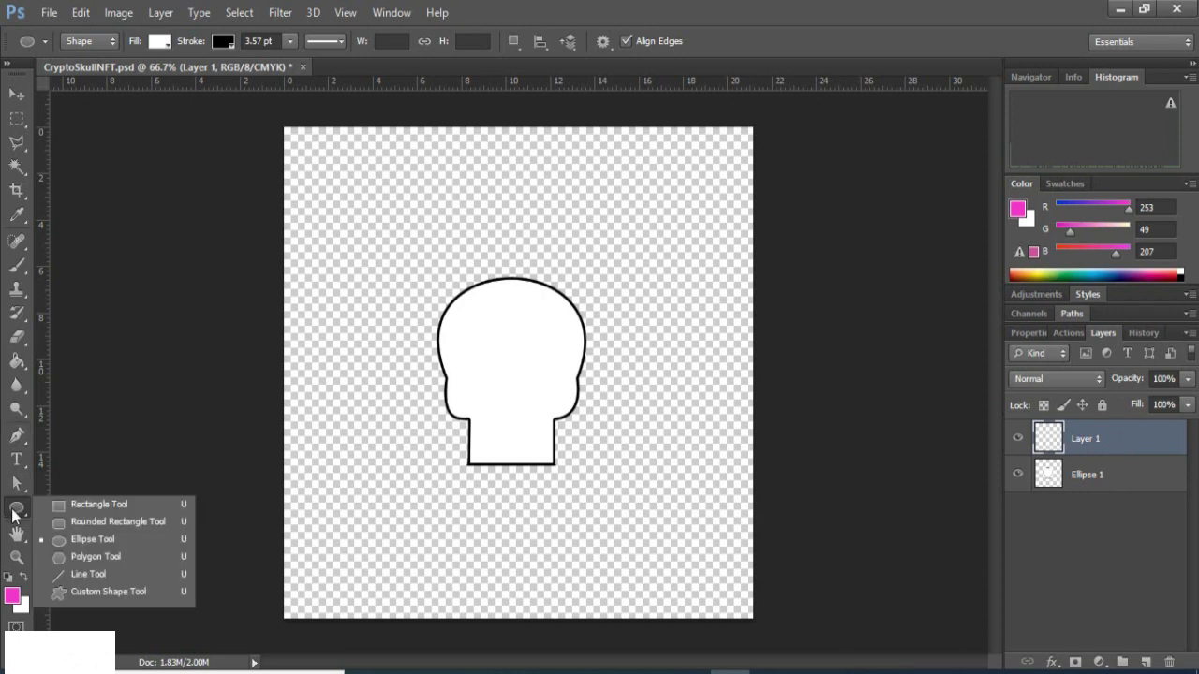
click(79, 541)
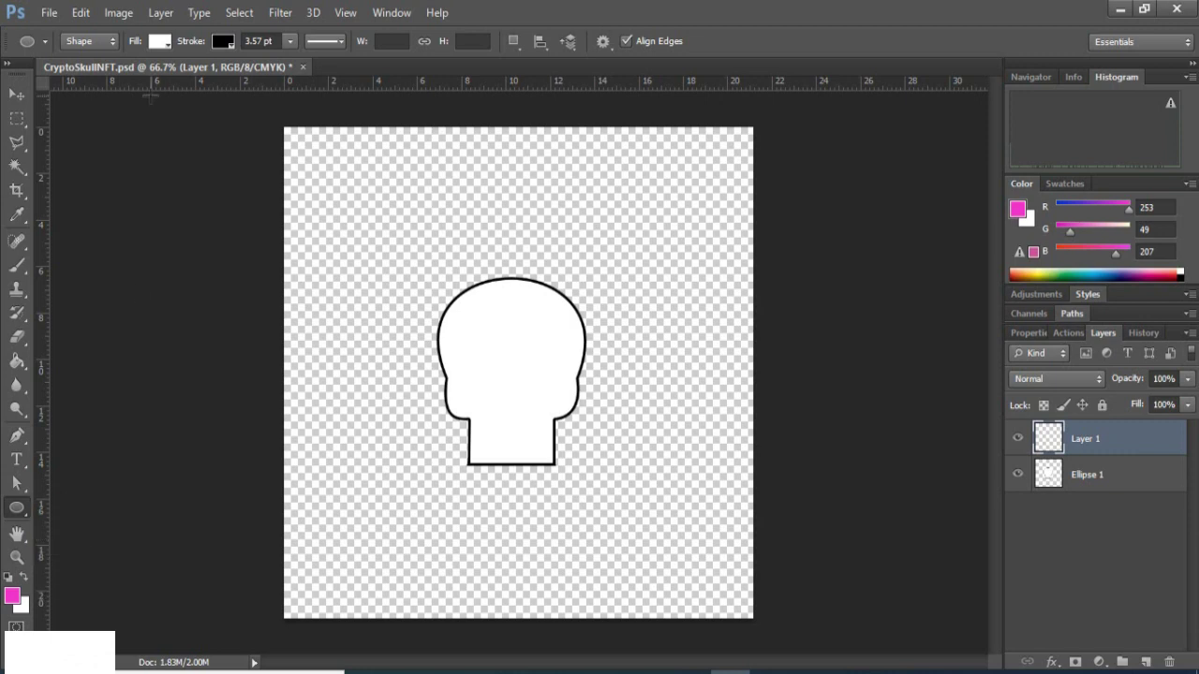
click(161, 42)
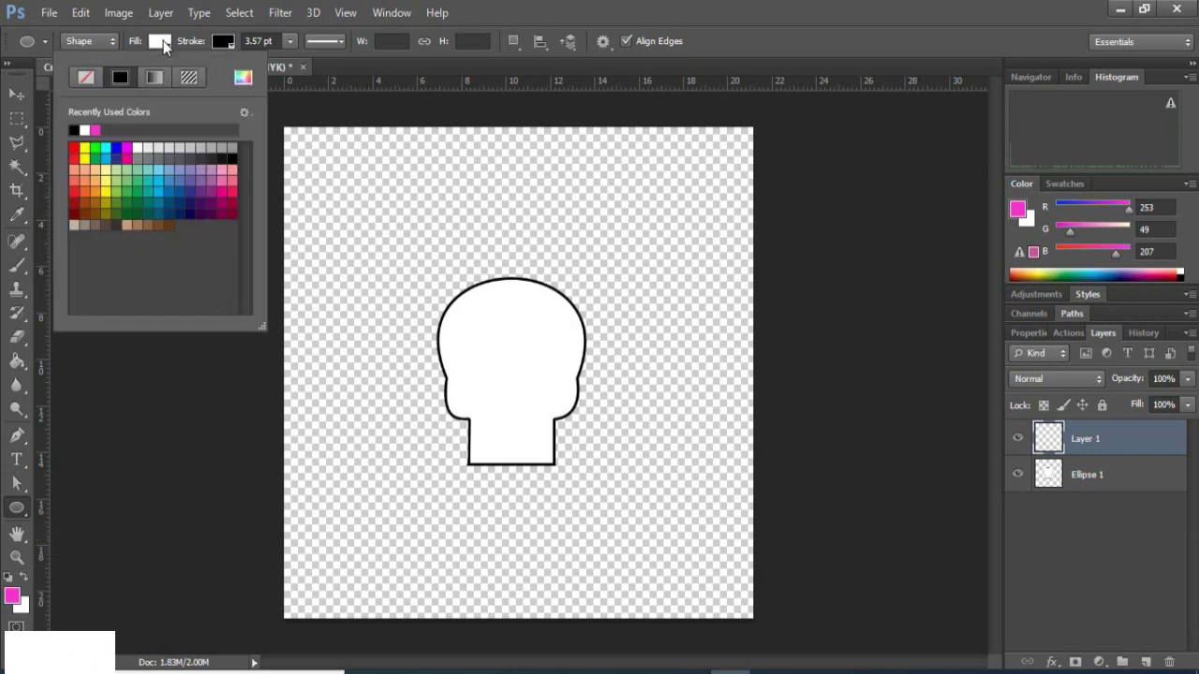
click(74, 129)
click(550, 406)
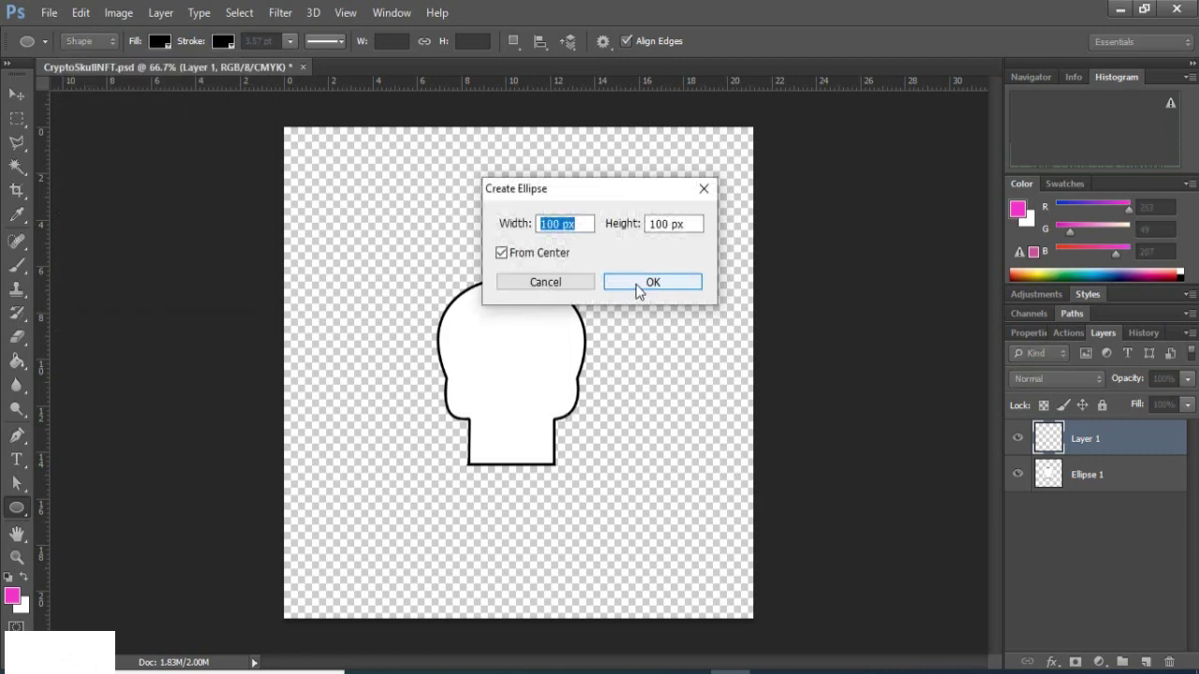
click(570, 283)
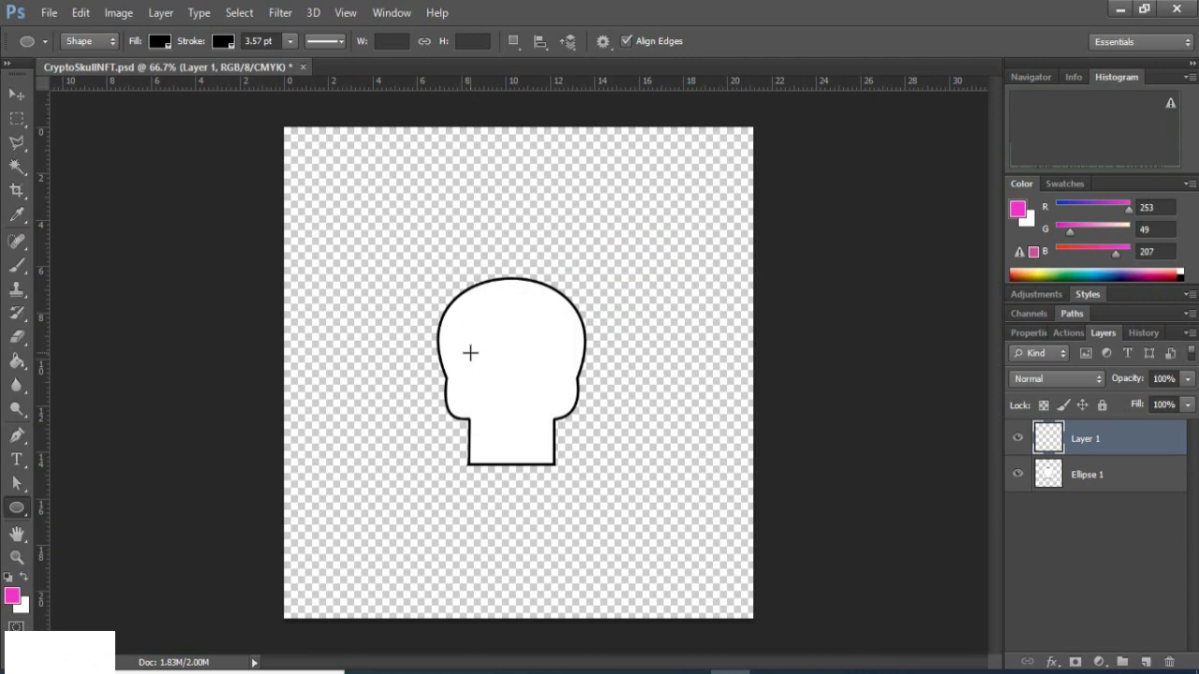
drag(470, 352, 487, 372)
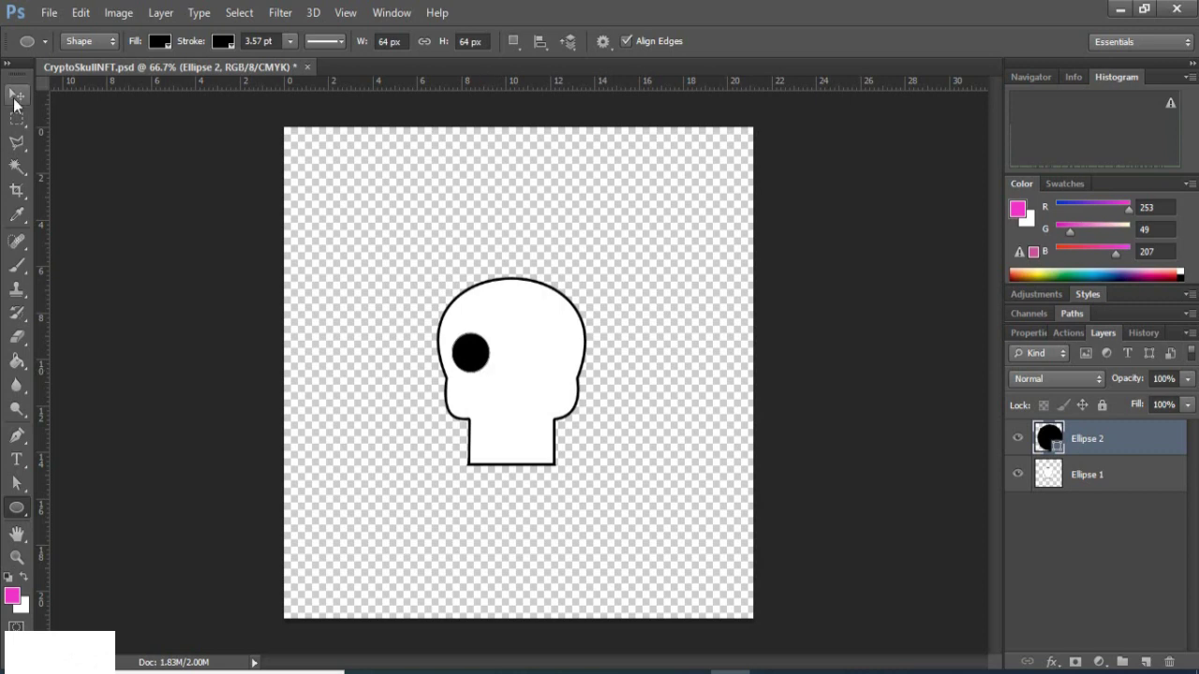
Move the black eye circle slightly right and down inside the skull and apply the transform.
click(16, 93)
key(ctrl+t)
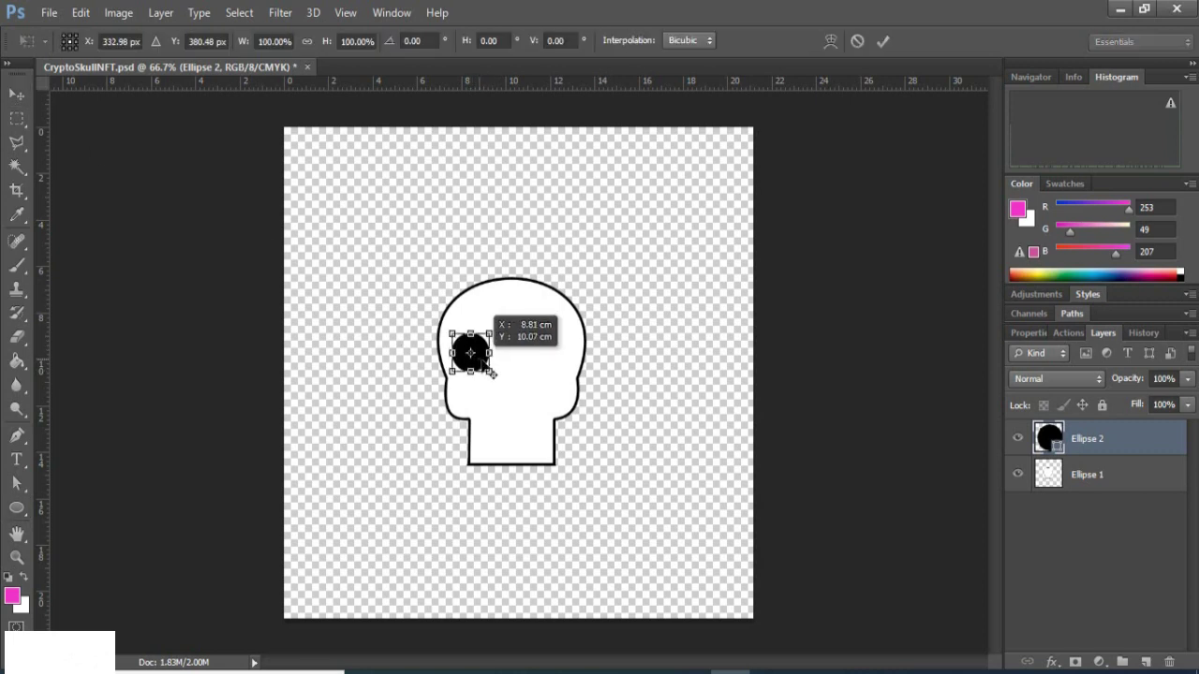
drag(472, 353, 478, 359)
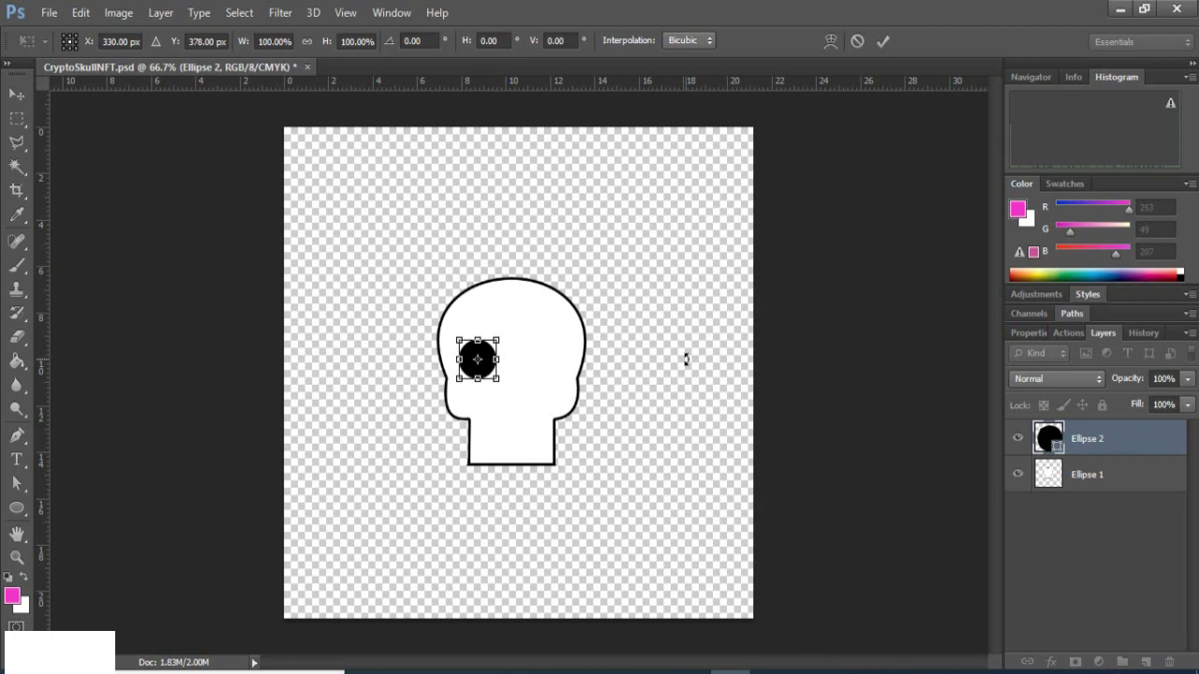
click(16, 95)
click(482, 270)
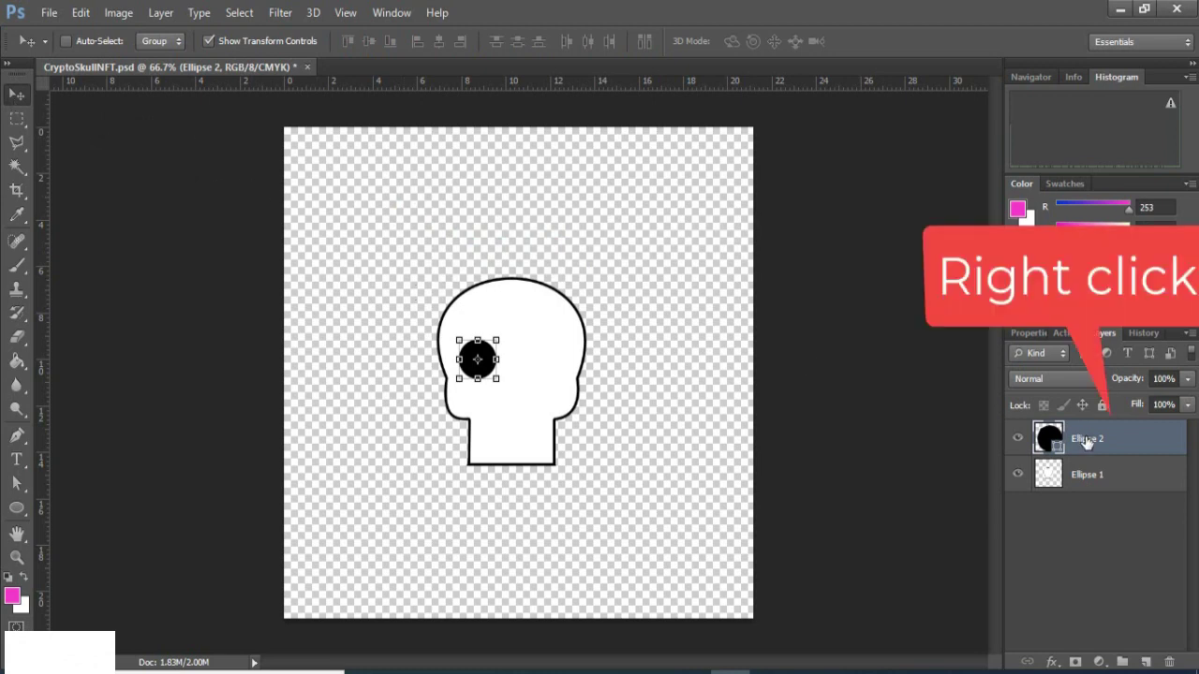
Duplicate the black eye circle's layer within CryptoSkullNFT.psd, keeping the suggested name.
right_click(1096, 443)
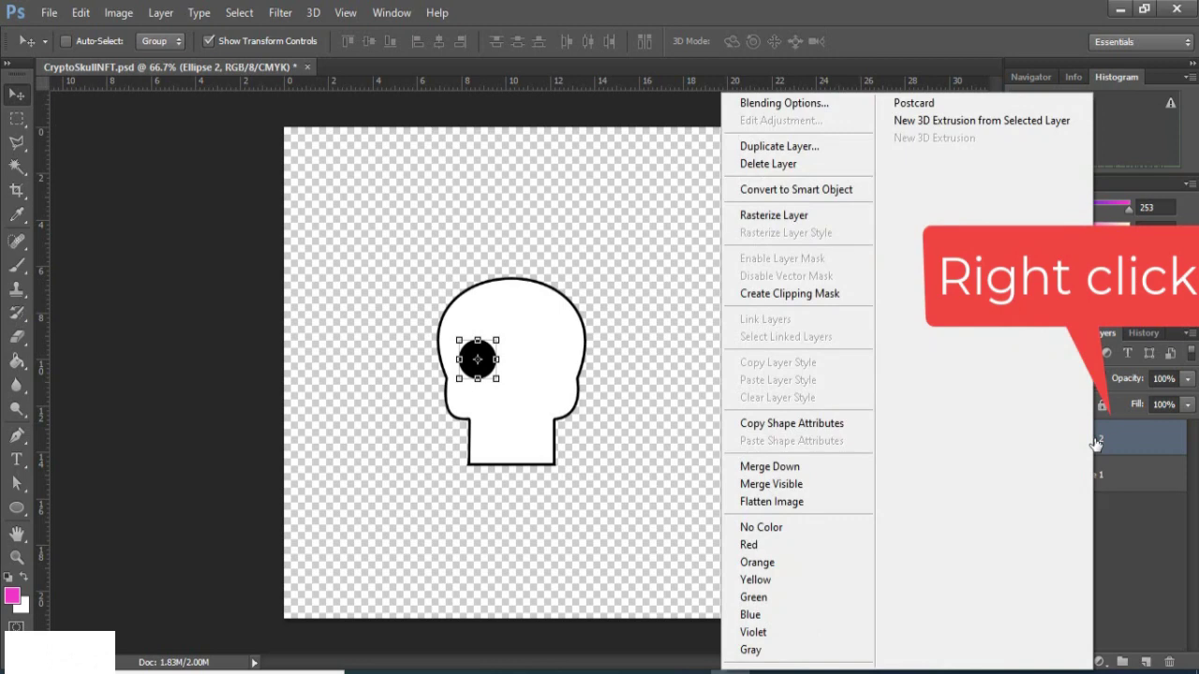
click(752, 147)
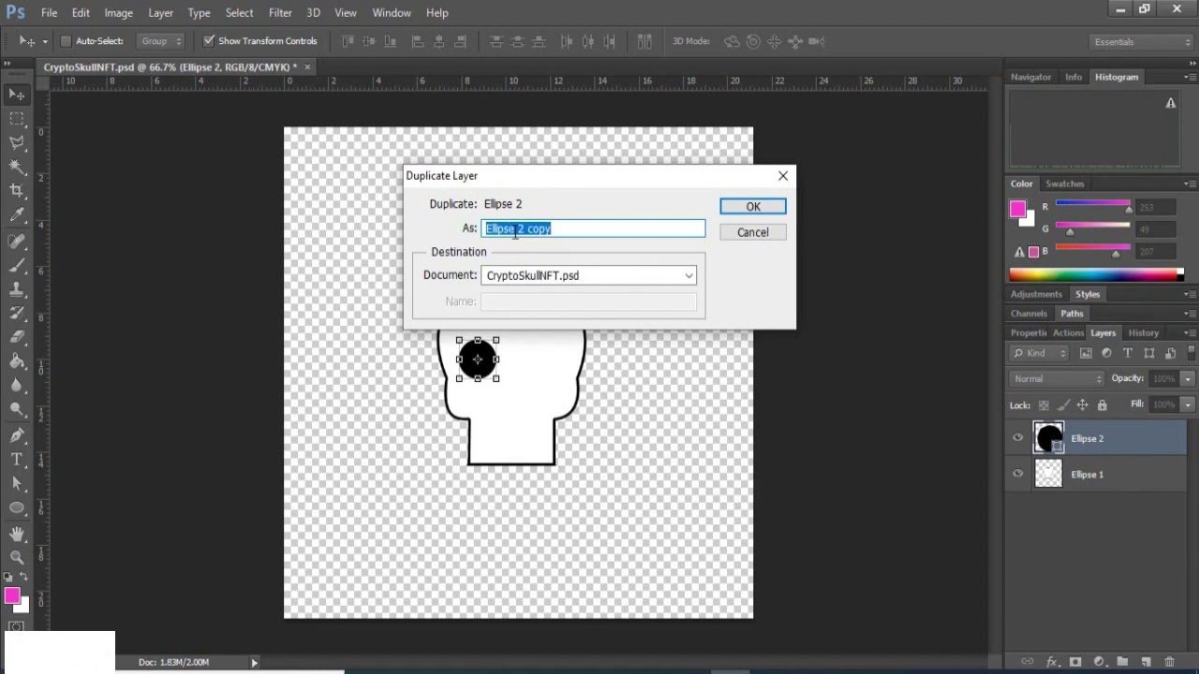
click(752, 208)
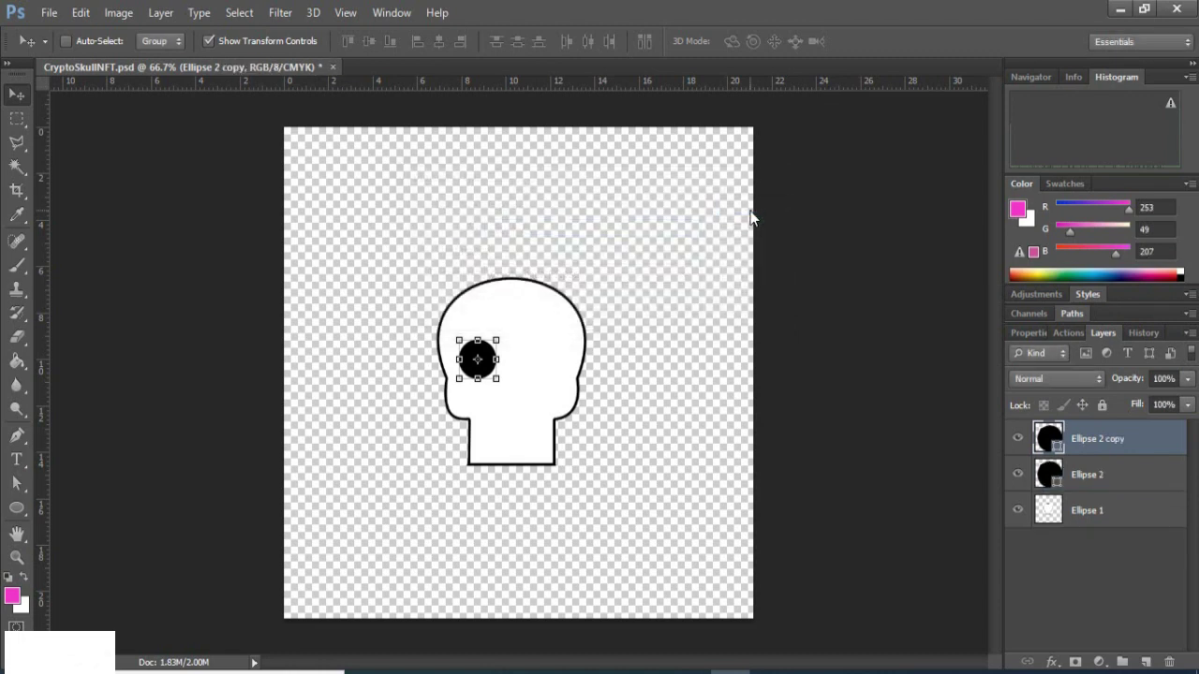
Rename the original eye circle's layer to eye1 and its duplicate to eye2.
click(1086, 477)
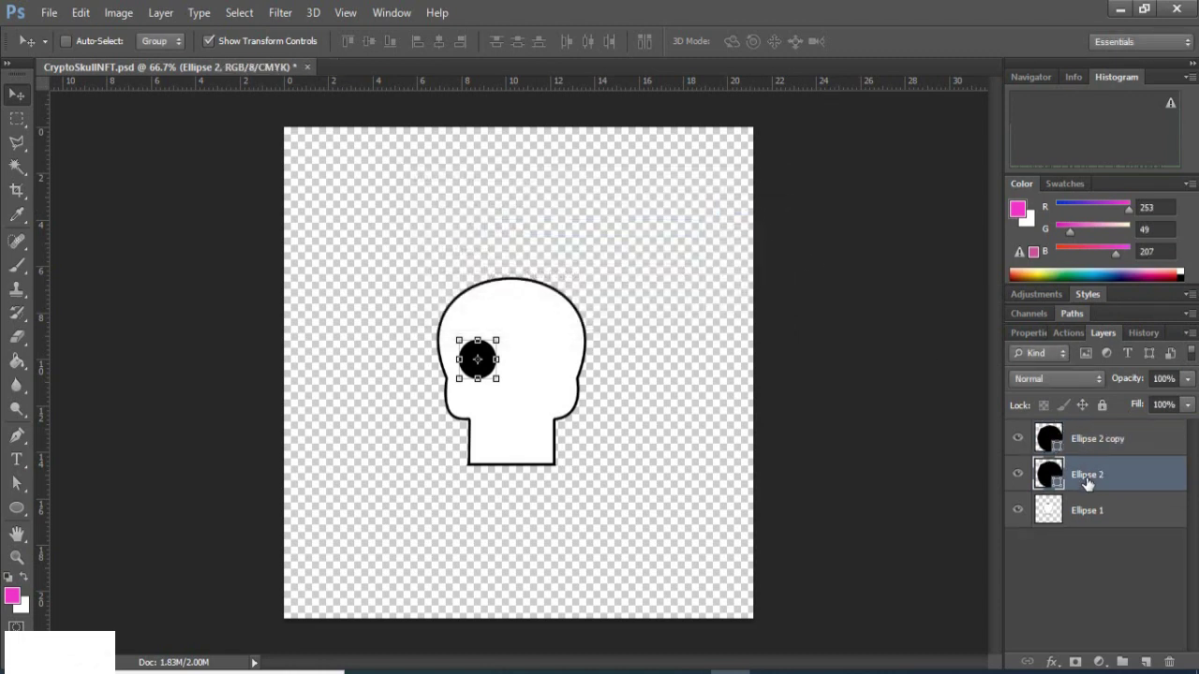
double_click(1086, 476)
text(eye1)
click(1087, 440)
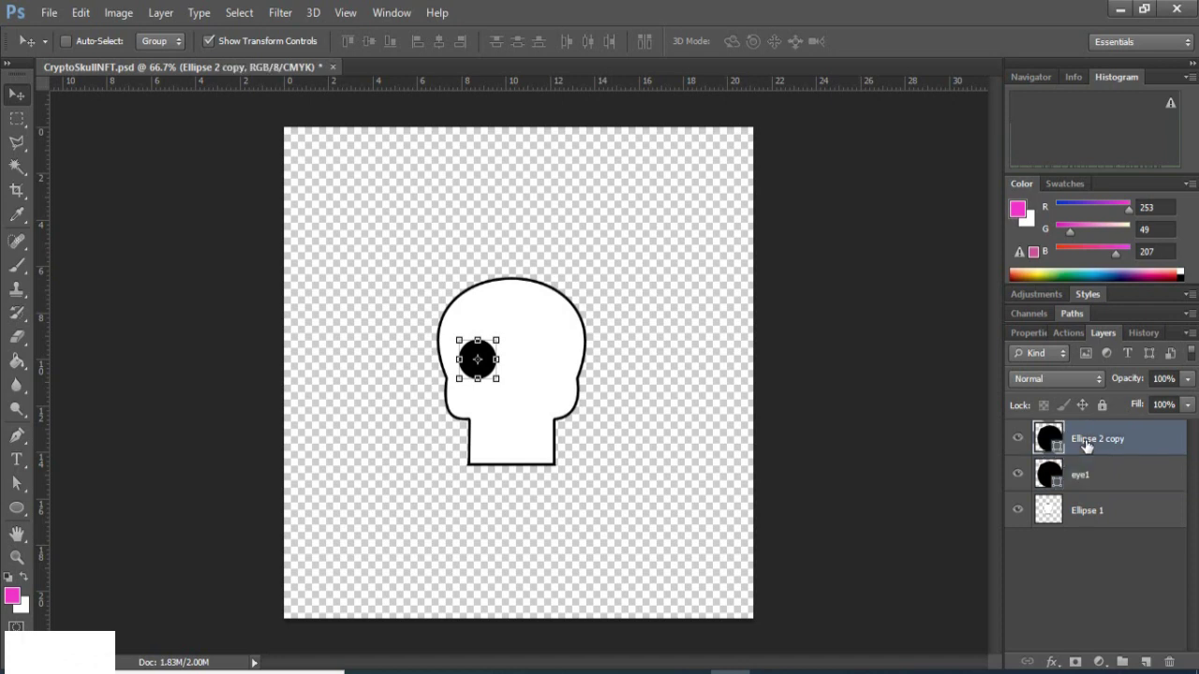
double_click(1086, 440)
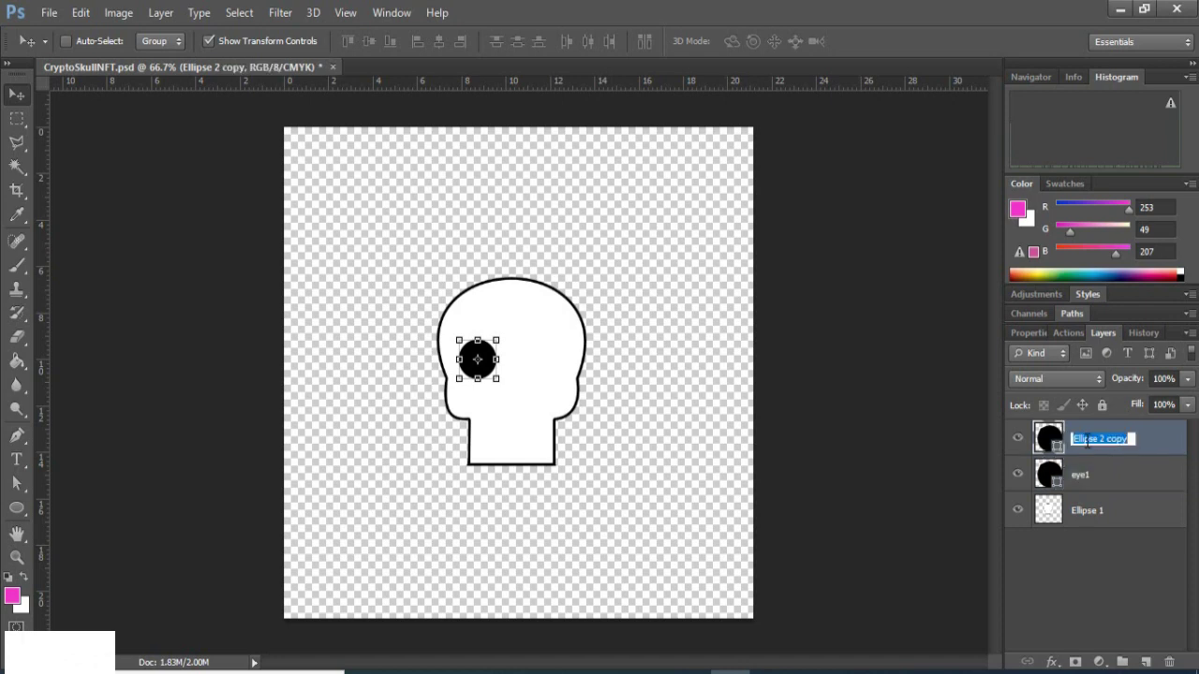
text(eye2)
key(Return)
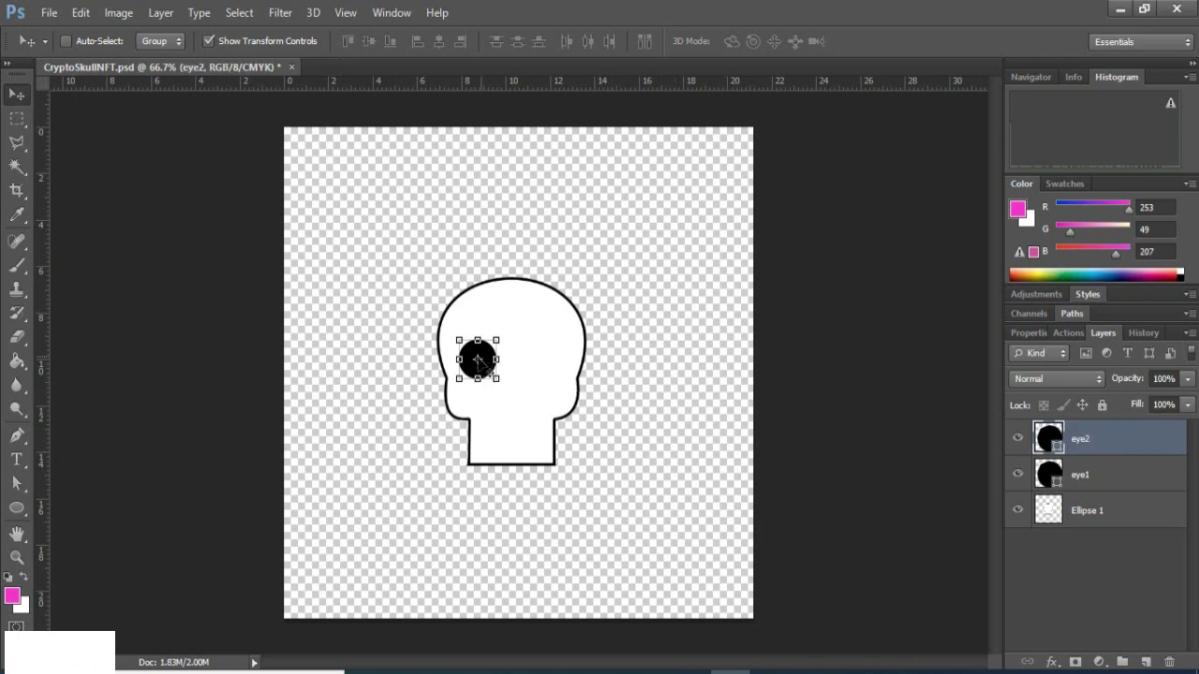
Move the eye2 circle horizontally to the right half of the skull, level with eye1.
key(ctrl+t)
mouse_move(508, 369)
mouse_down()
mouse_move(536, 380)
mouse_move(507, 361)
mouse_move(530, 362)
mouse_up()
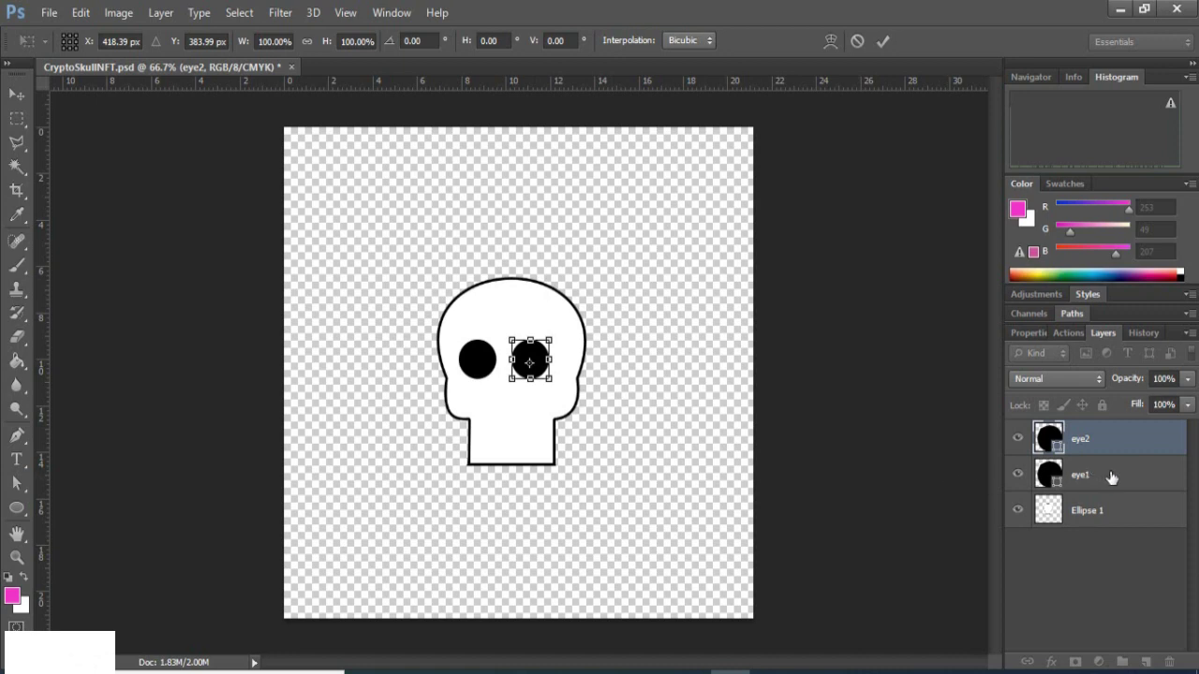
key(Return)
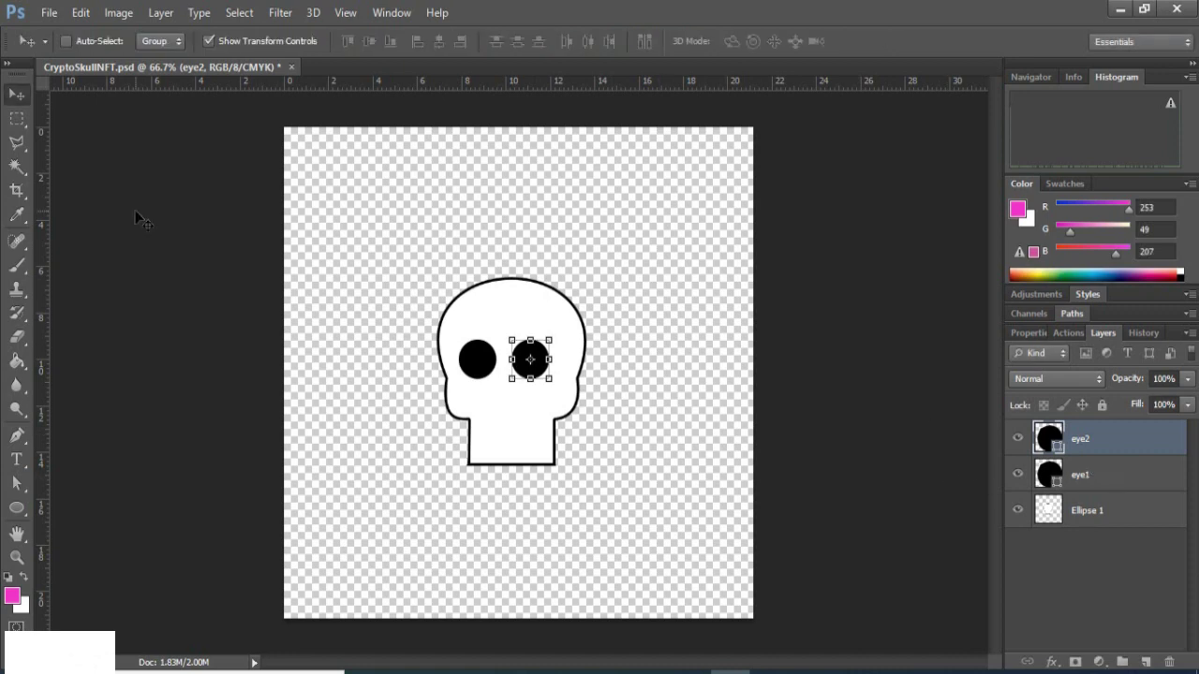
key(ctrl+t)
key(Return)
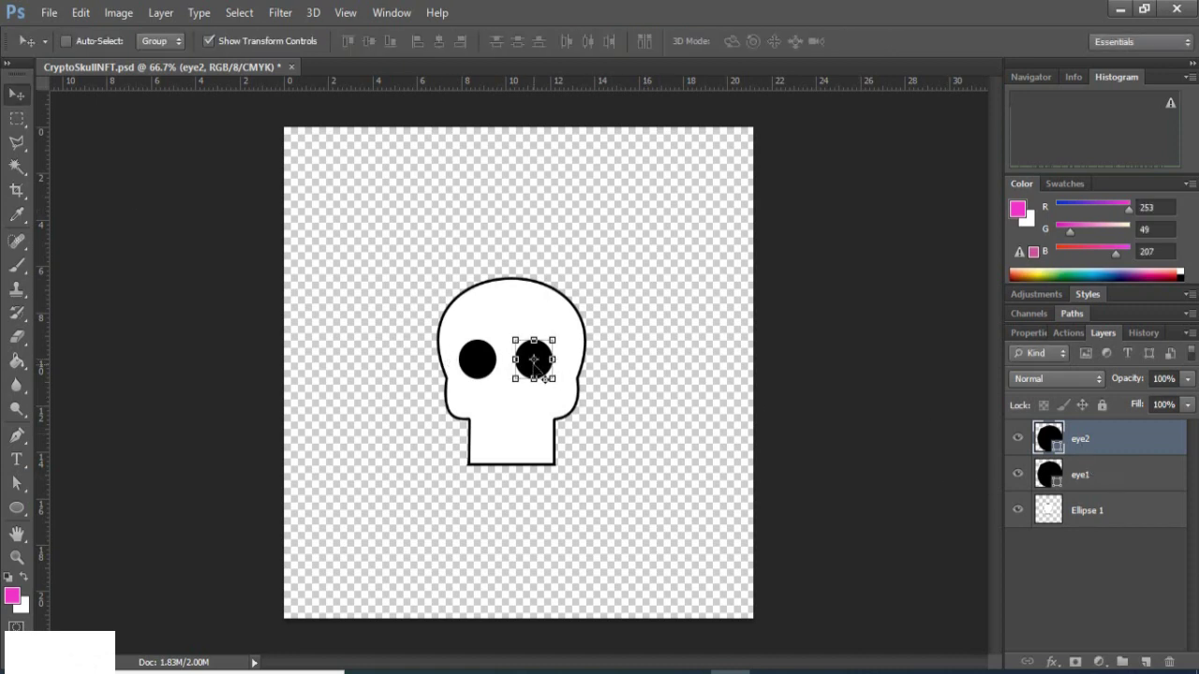
Nudge the eye1 circle right toward the skull's center and slightly down.
click(1082, 475)
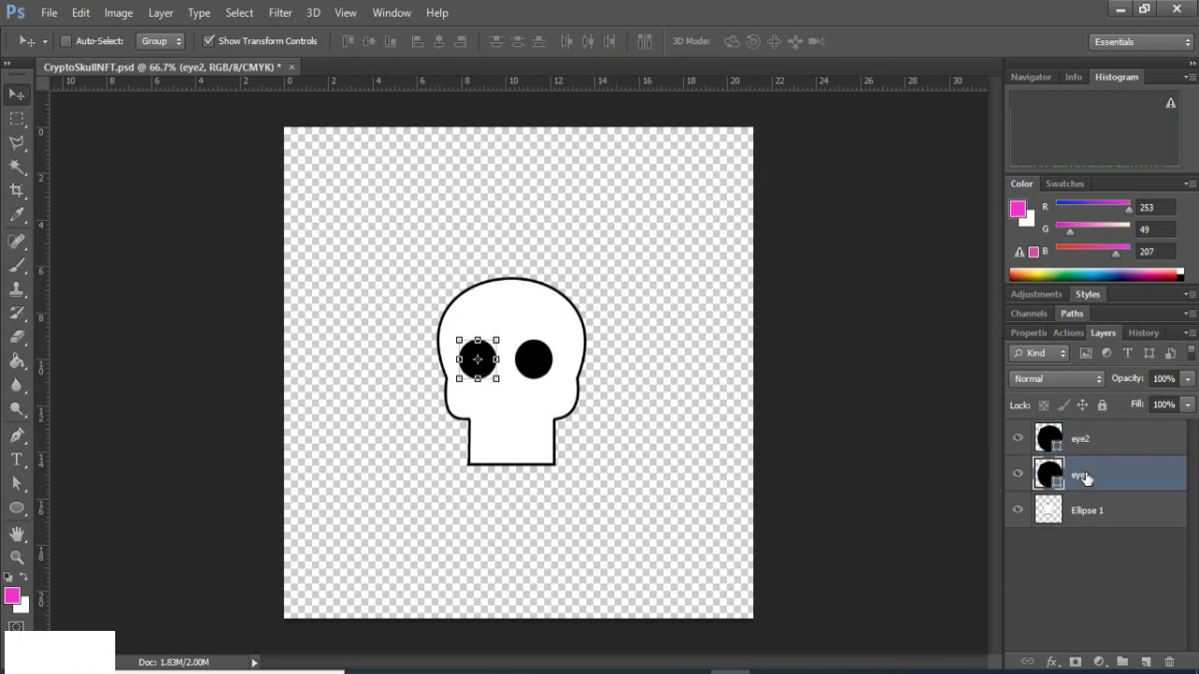
key(Right)
key(Right)
key(Right)
key(Right)
key(Right)
key(Right)
key(Right)
key(Right)
key(Right)
key(Right)
key(Right)
key(Right)
key(Right)
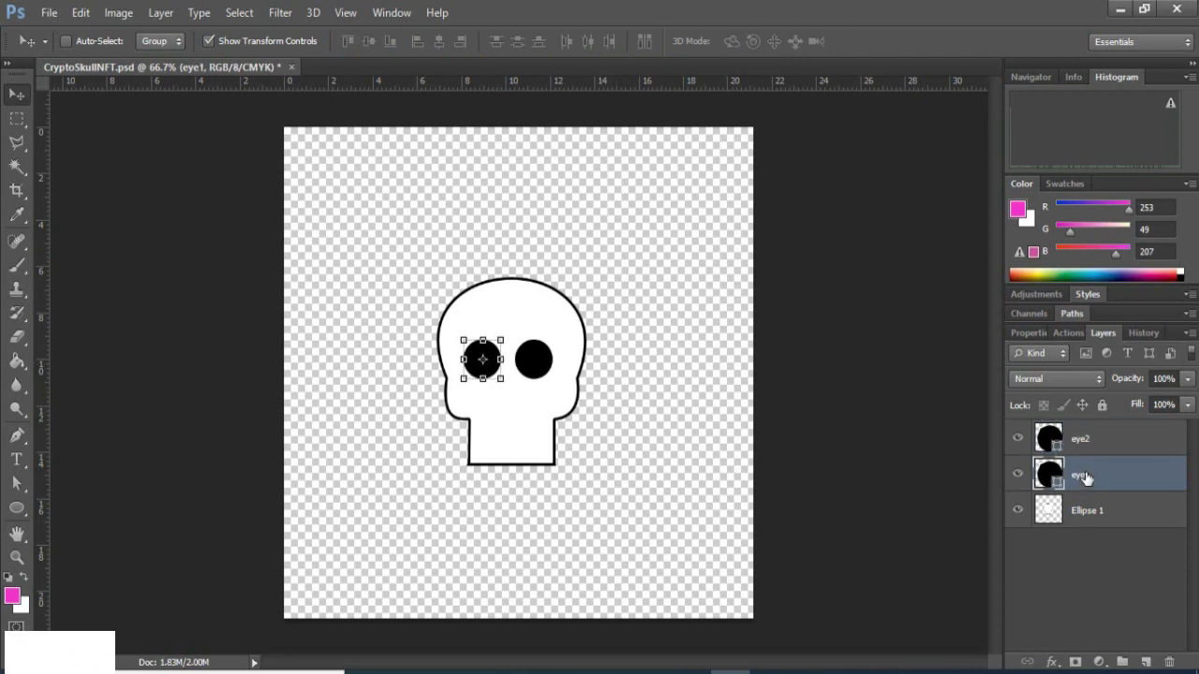
key(Down)
key(Down)
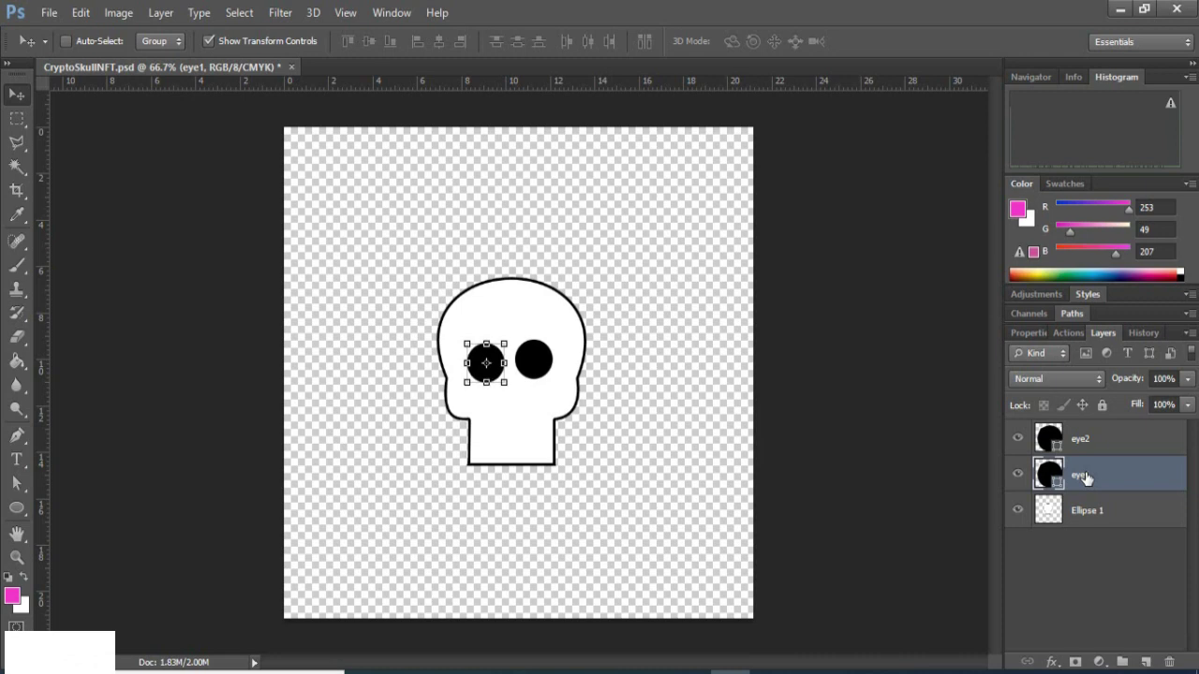
key(Left)
key(Left)
key(Left)
key(Down)
key(Down)
key(Down)
key(Down)
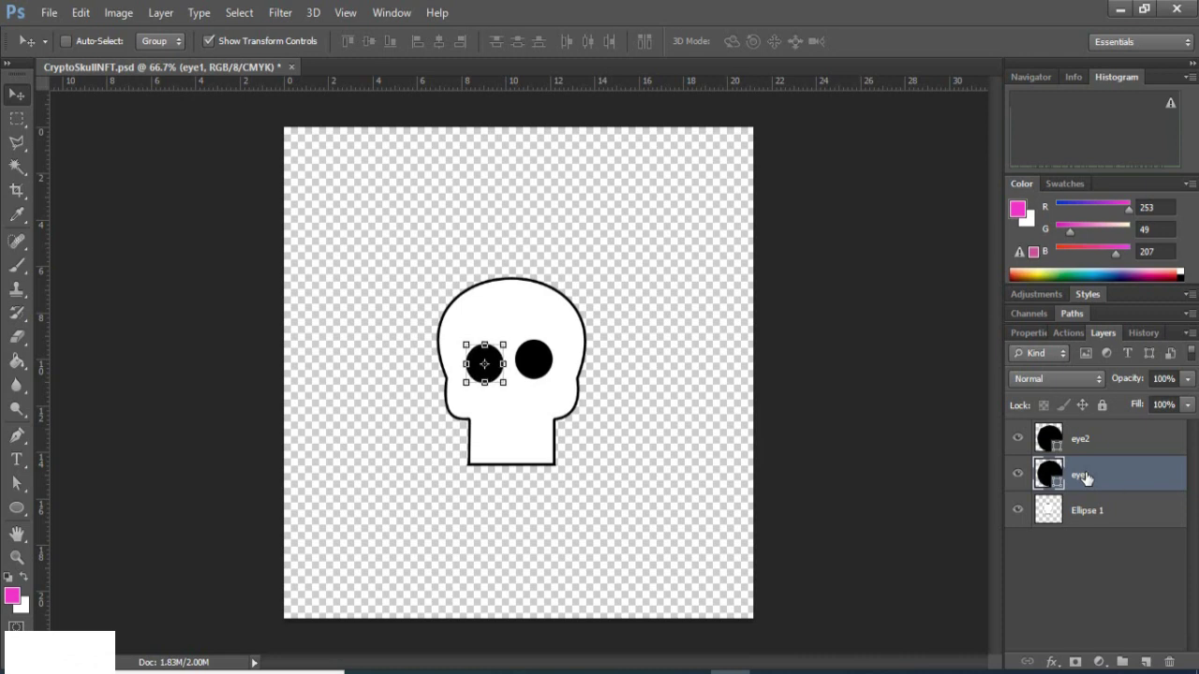
Nudge the eye2 circle down until it is level with eye1, keeping its horizontal position.
click(1082, 446)
key(Down)
key(Down)
key(Down)
key(Down)
key(Down)
key(Down)
key(Down)
key(Down)
key(Down)
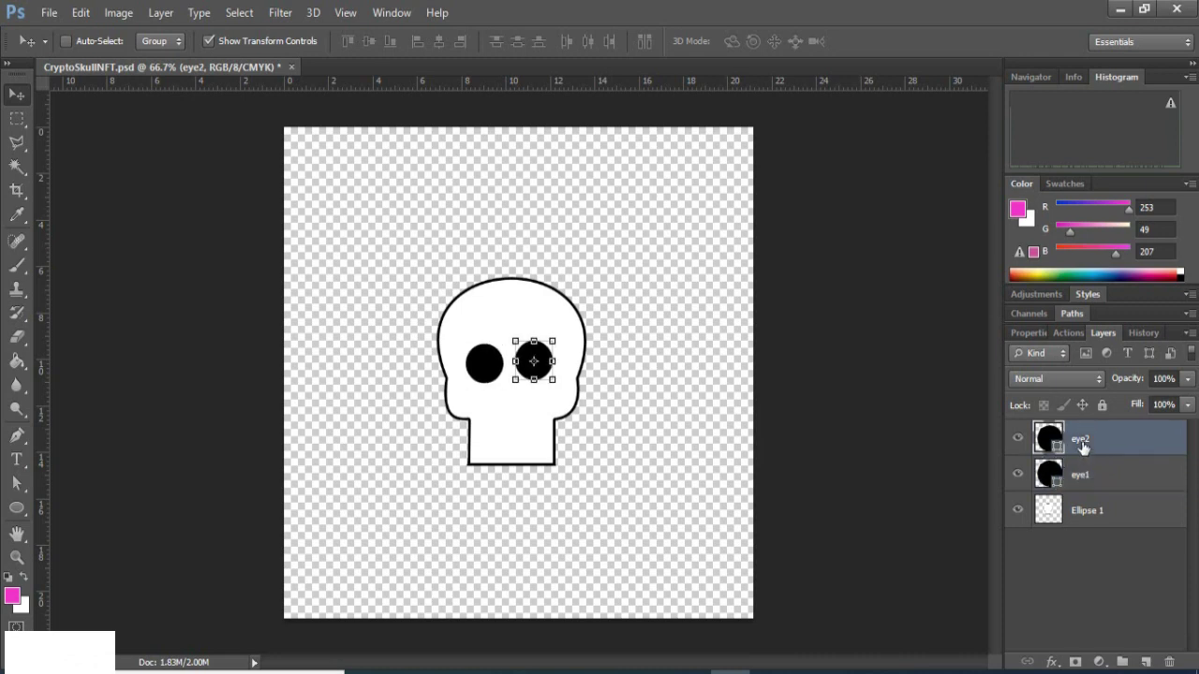
key(Right)
key(Right)
key(Right)
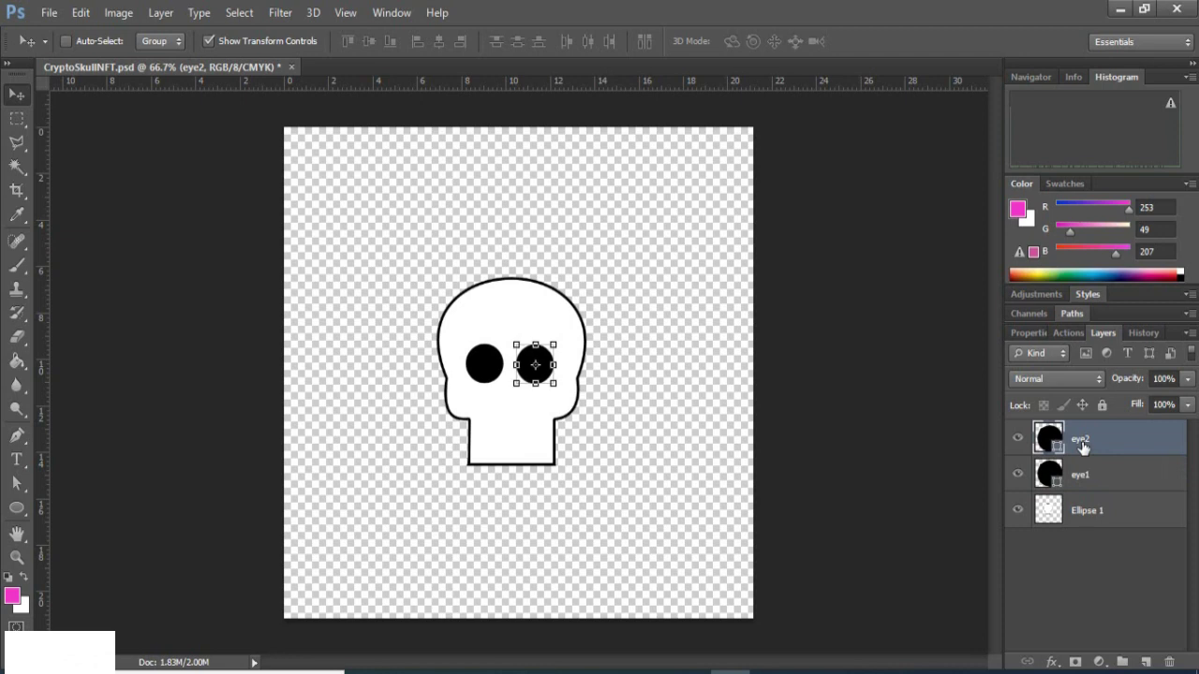
key(Left)
key(Left)
key(Left)
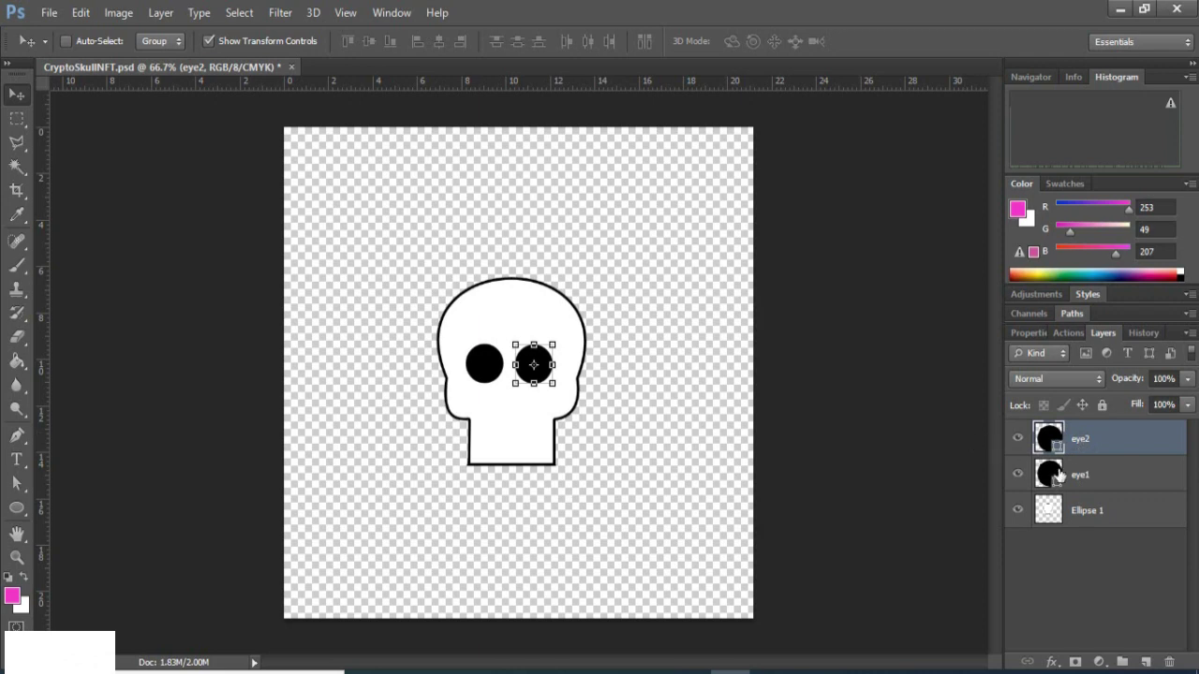
Nudge the eye2 circle slightly farther right to space the eyes evenly, and select the eye1 layer.
click(1058, 475)
click(1088, 511)
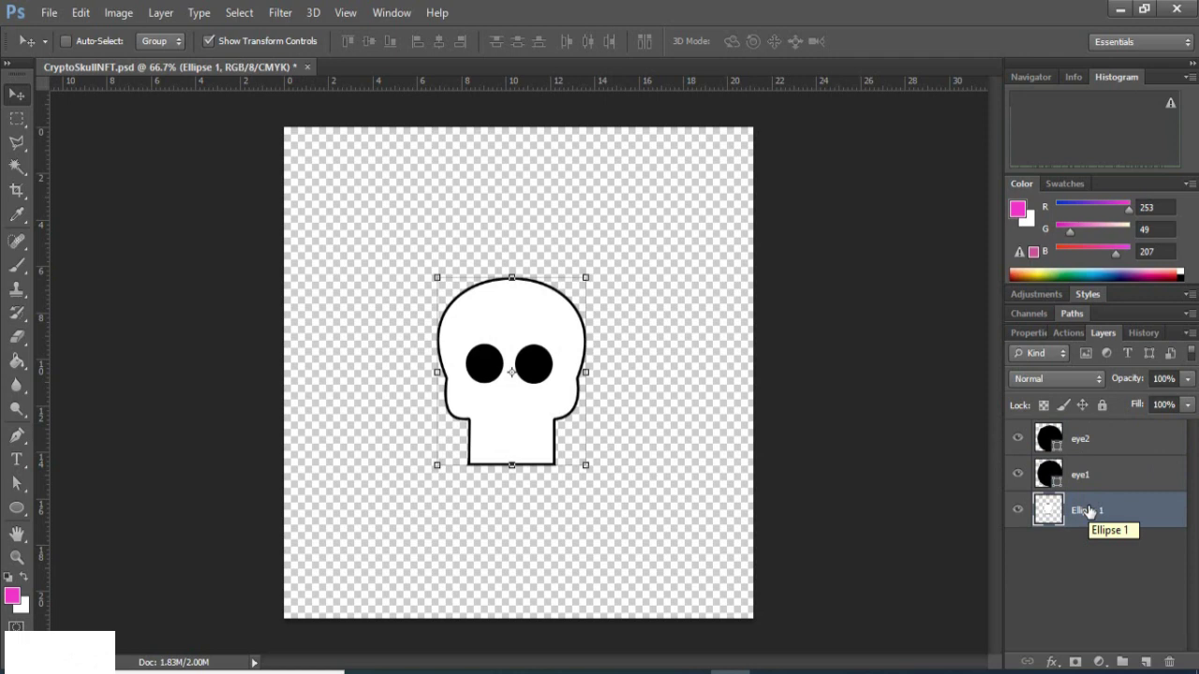
click(1081, 441)
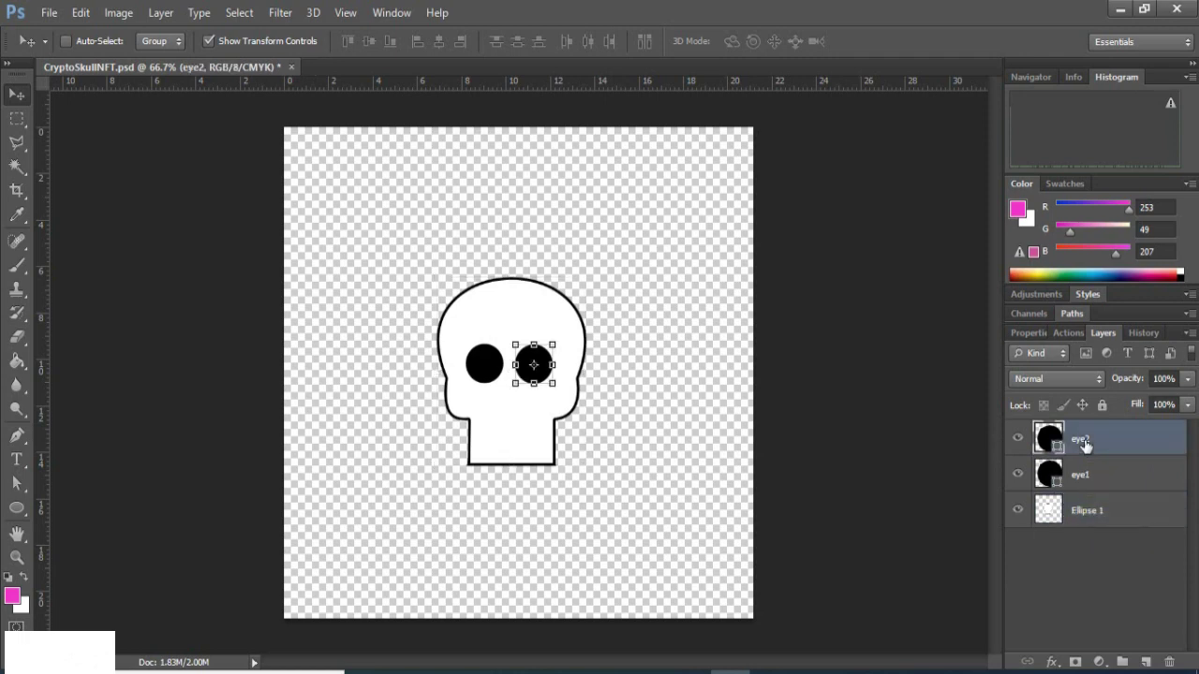
key(Right)
key(Right)
key(Right)
key(Down)
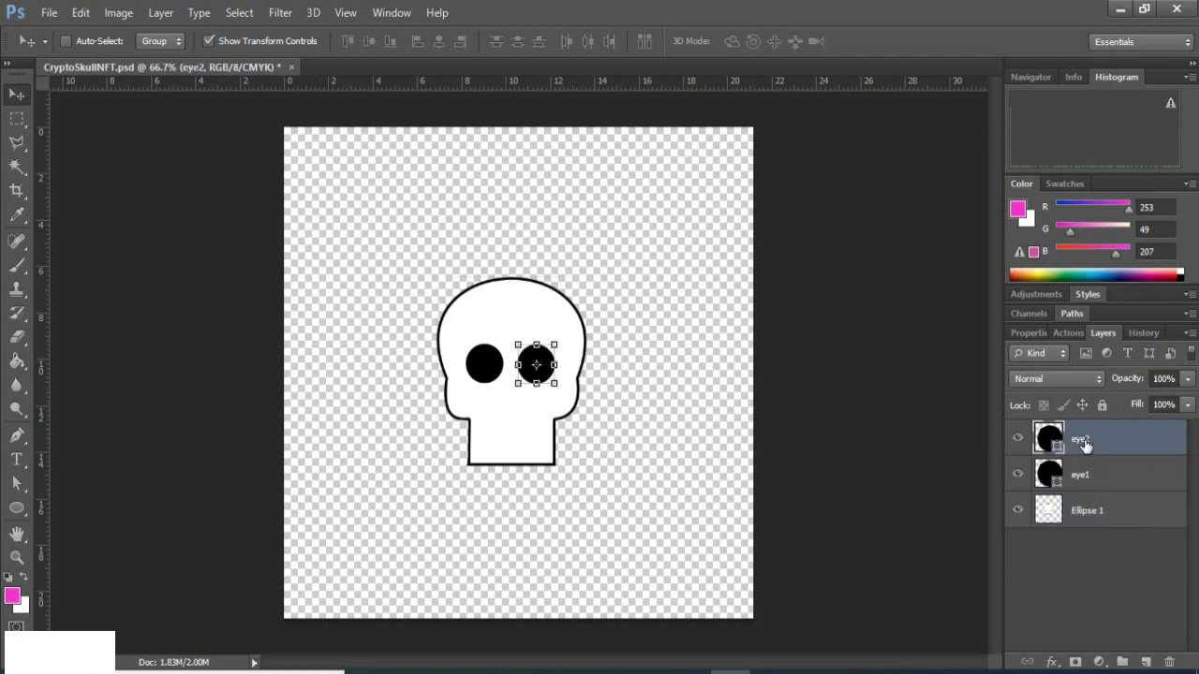
click(1079, 476)
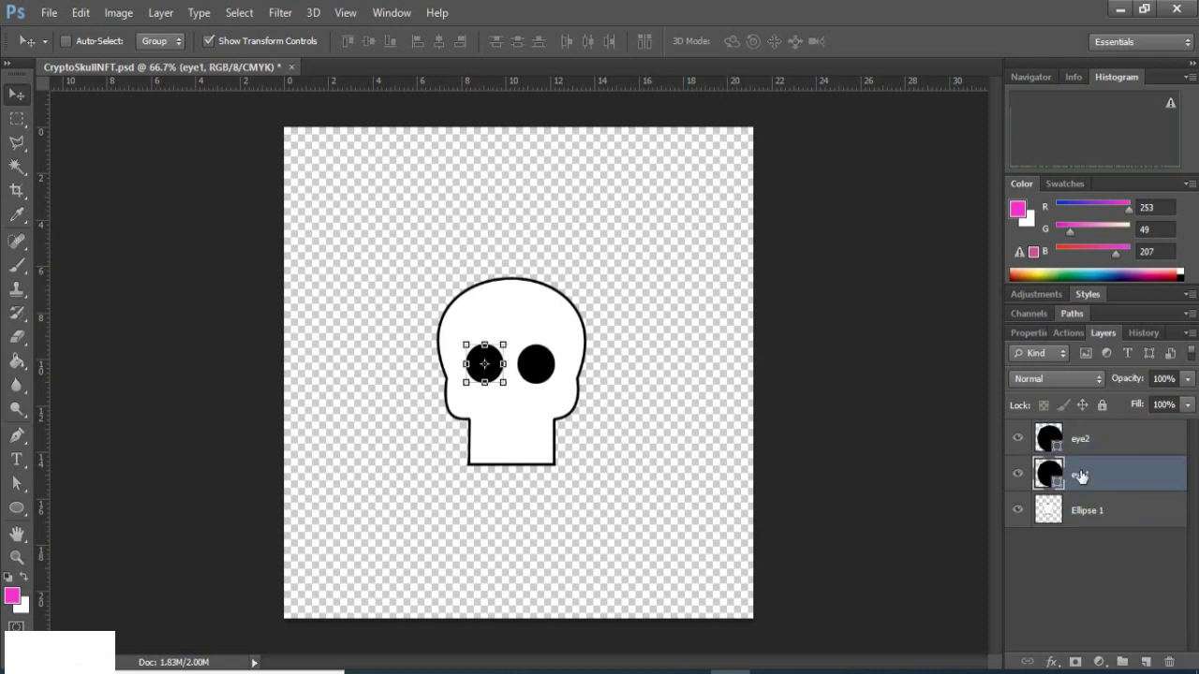
Nudge the eye1 circle slightly right toward the skull's center so both eyes sit symmetrically.
key(Right)
key(Right)
key(Right)
key(Right)
key(Right)
key(Right)
key(Right)
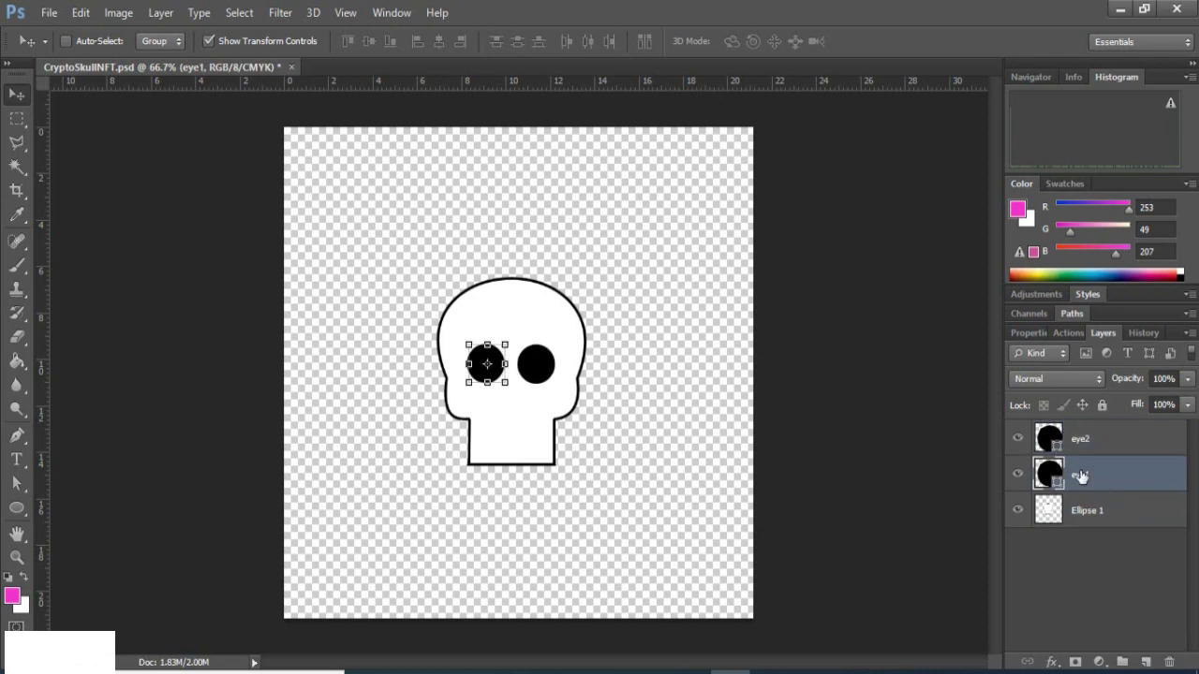
key(Left)
key(Left)
Add a new layer directly above the Ellipse 1 skull layer and name it "nose".
click(1078, 511)
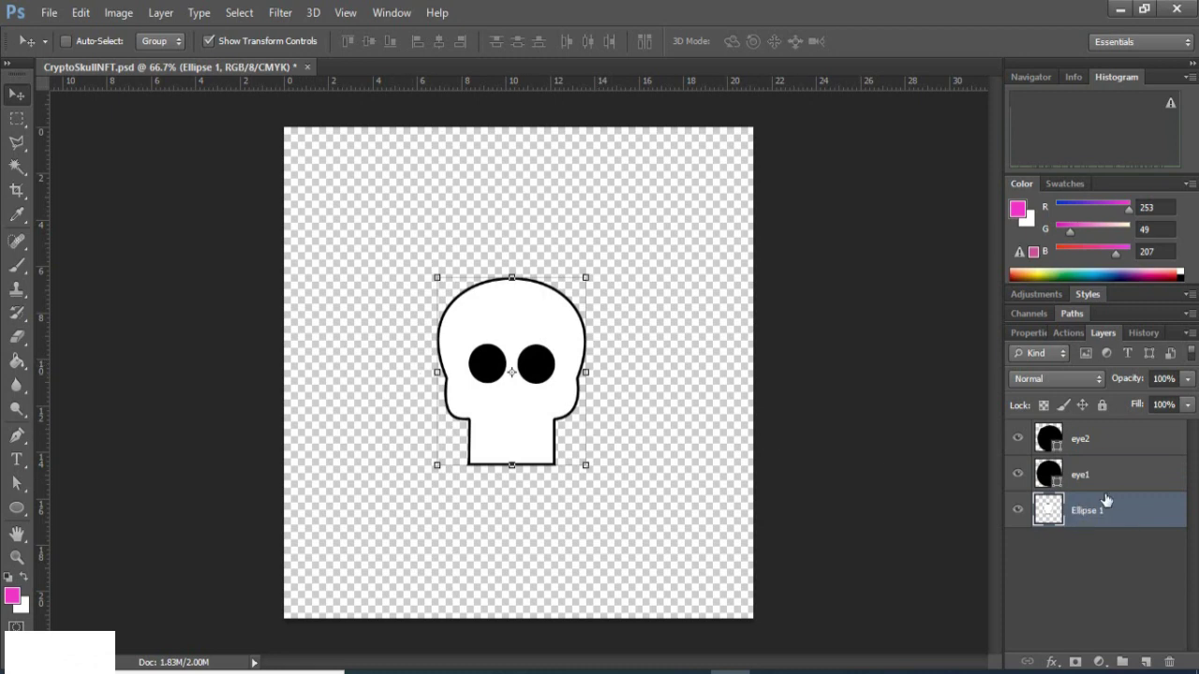
click(1145, 662)
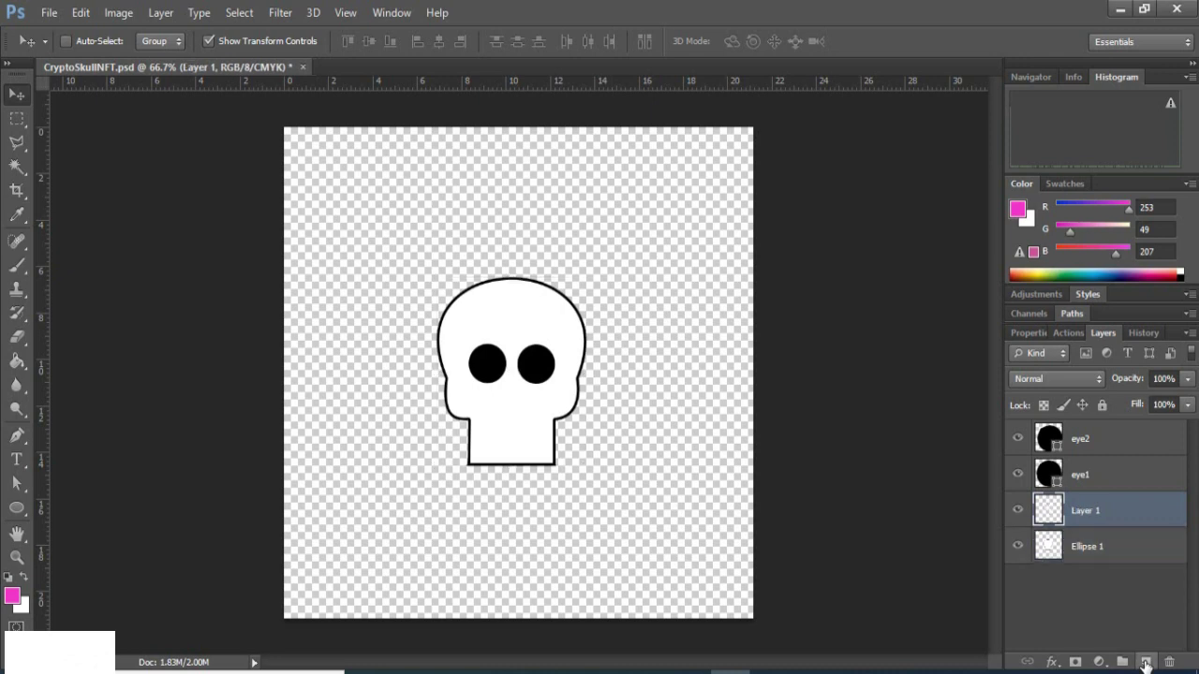
double_click(1086, 510)
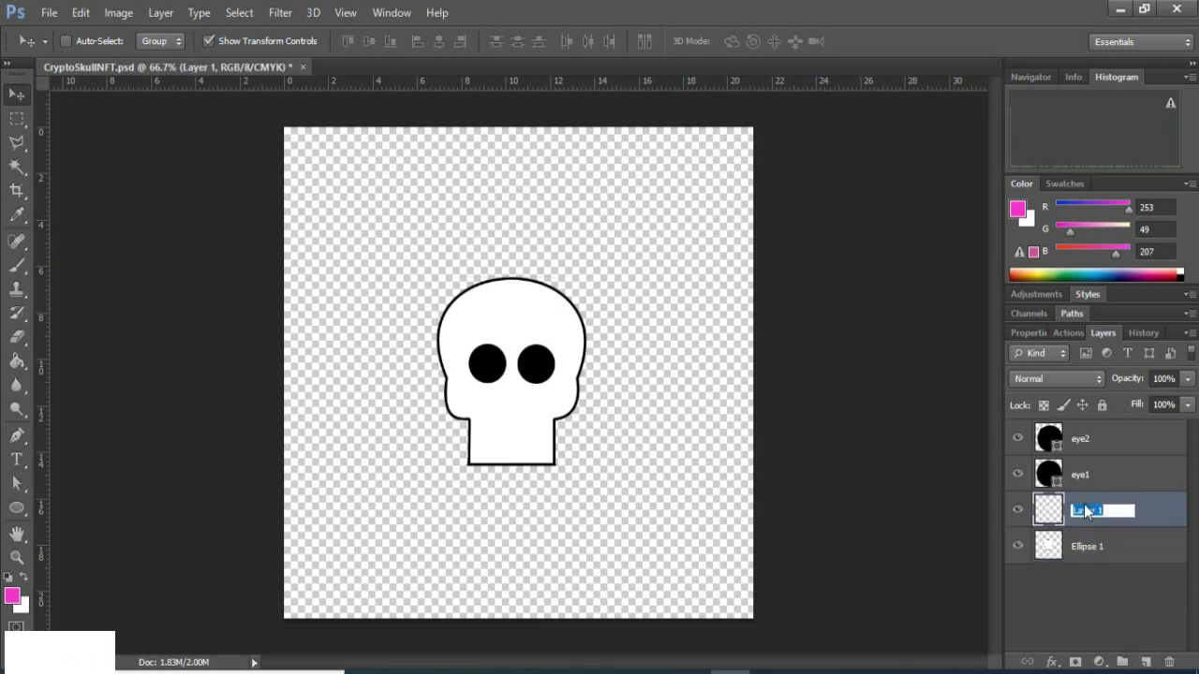
text(nose)
key(Return)
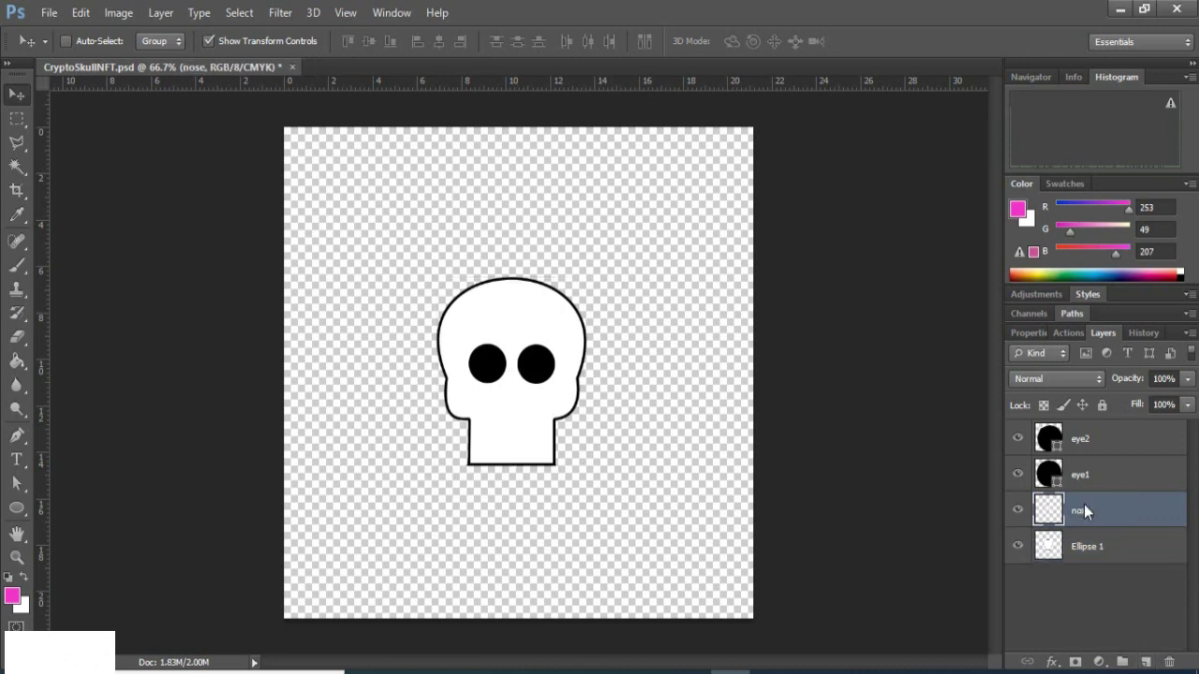
Draw a small black rounded rectangle, about 22 by 29 px, centered just below the eyes as the nose.
click(17, 508)
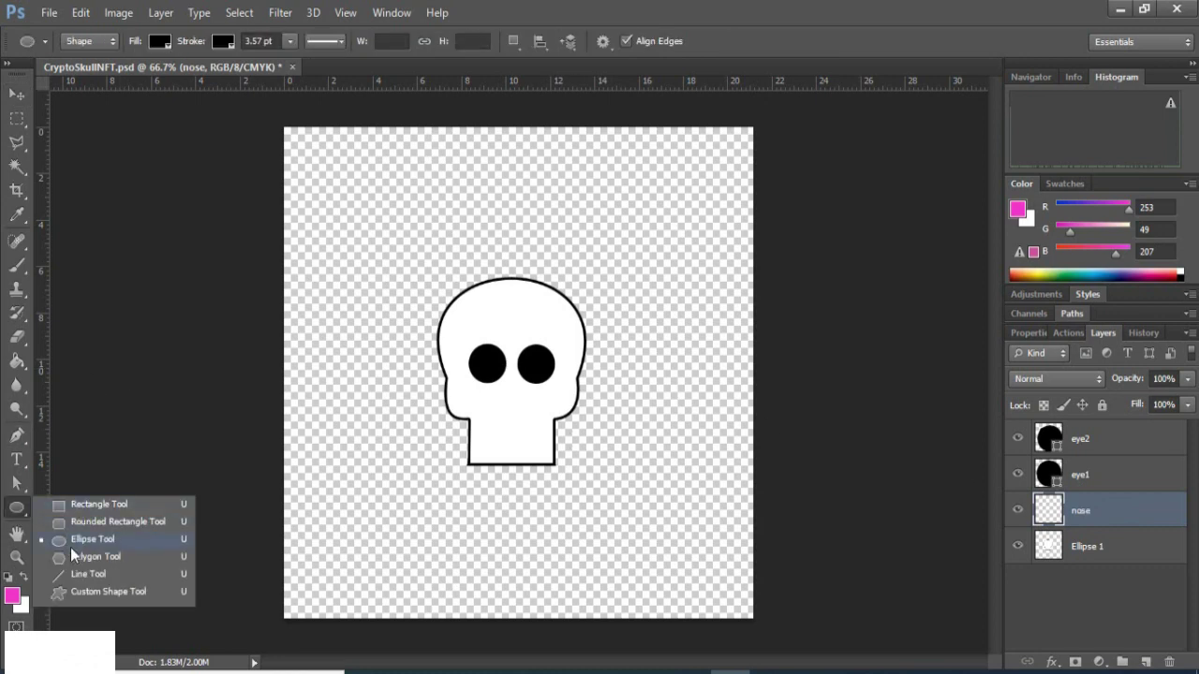
click(73, 523)
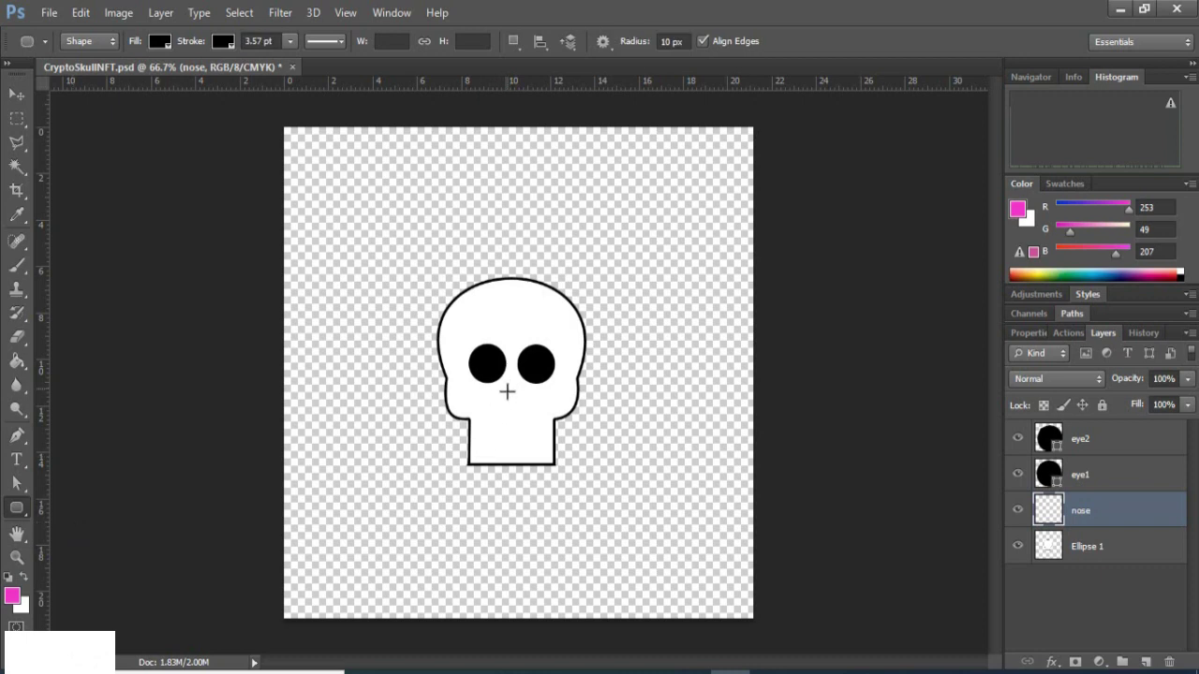
drag(506, 392, 517, 405)
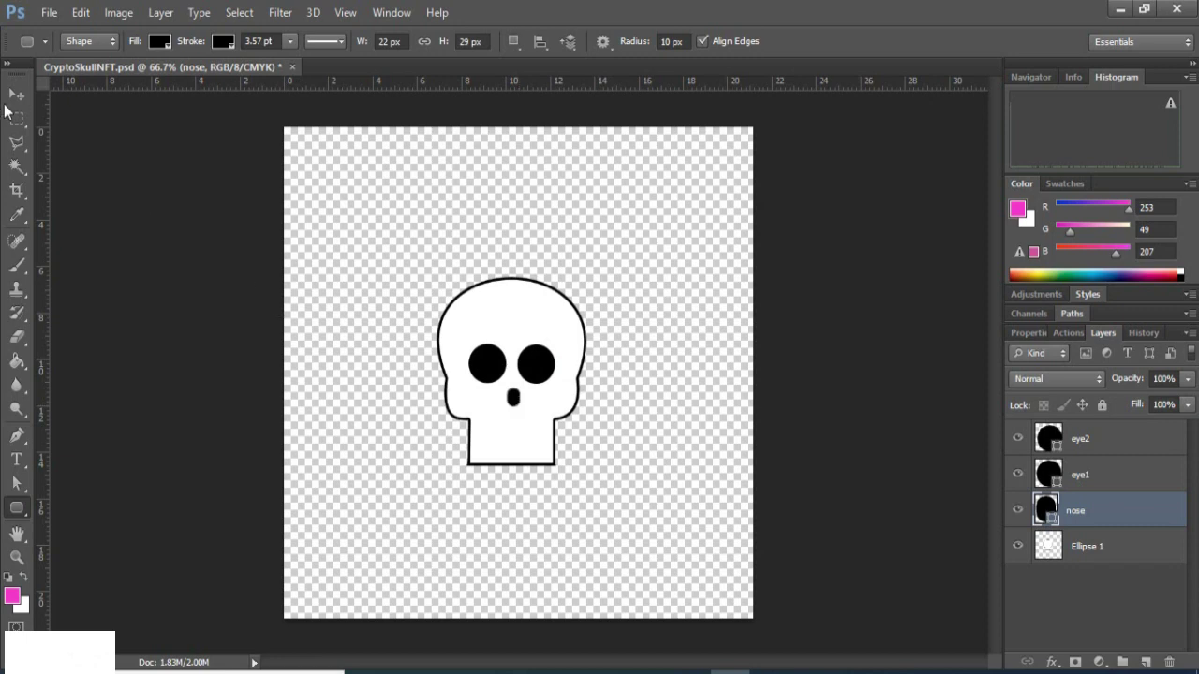
Nudge the nose shape slightly left and up to center it between the two eyes.
click(16, 95)
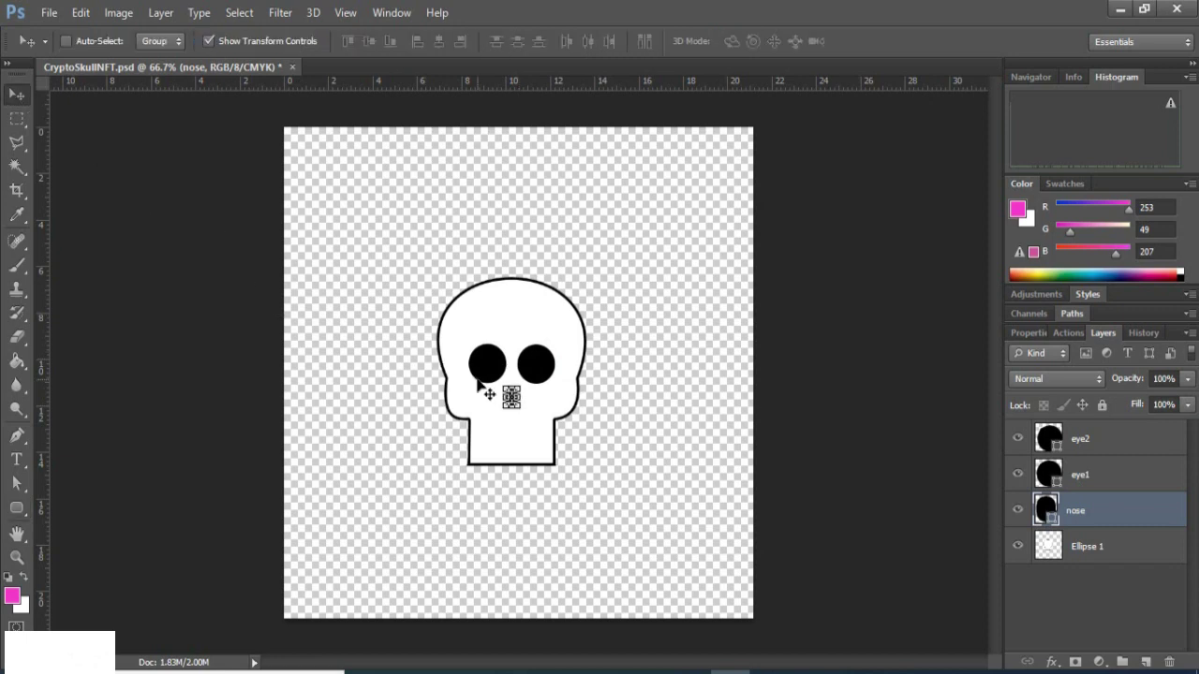
key(Left)
key(Up)
key(Up)
key(Left)
click(1087, 546)
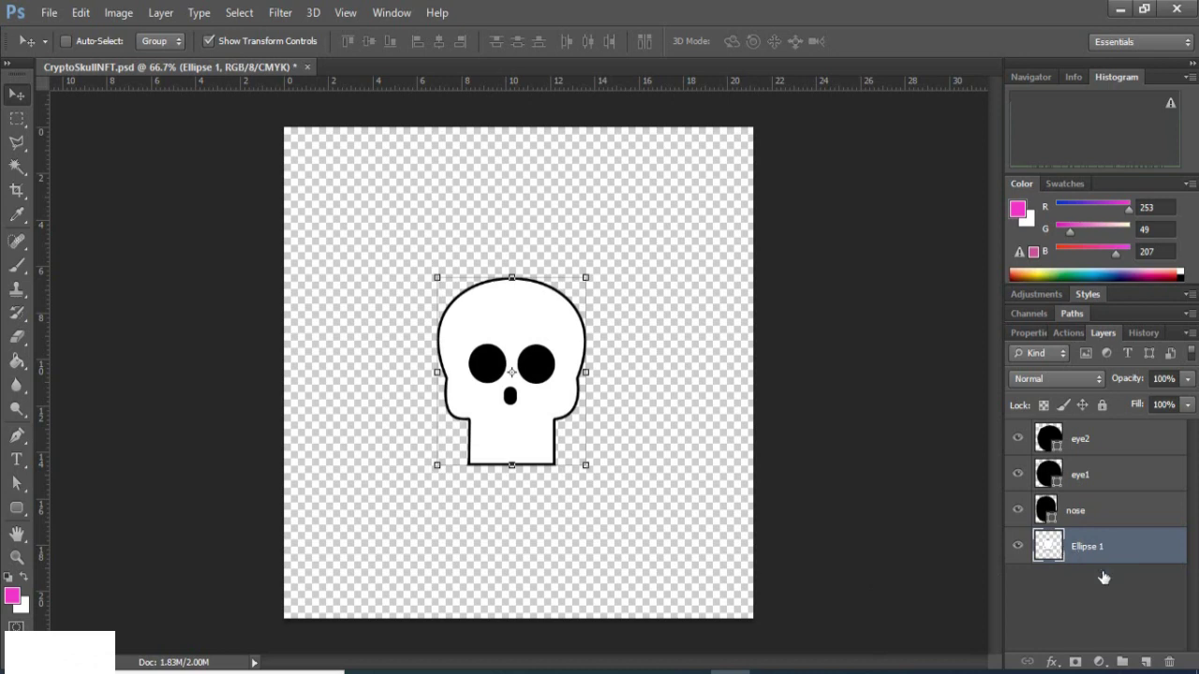
click(1122, 663)
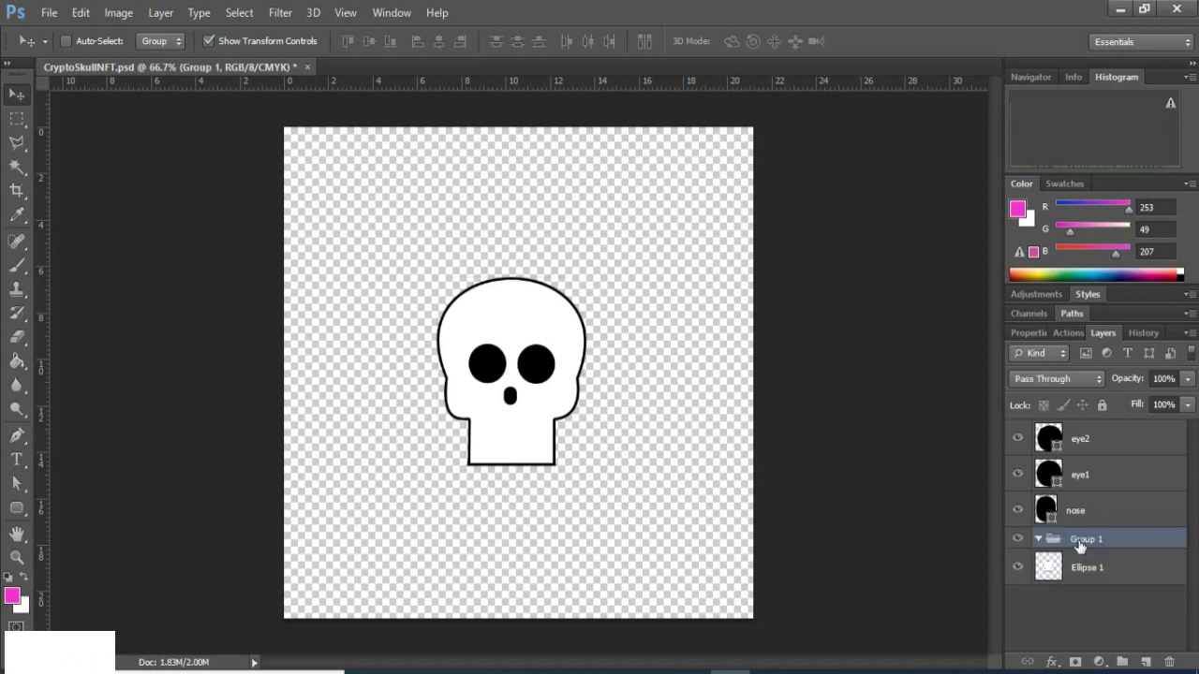
key(ctrl+z)
Add a new layer at the top of the layer stack and name it "teeth".
click(1089, 589)
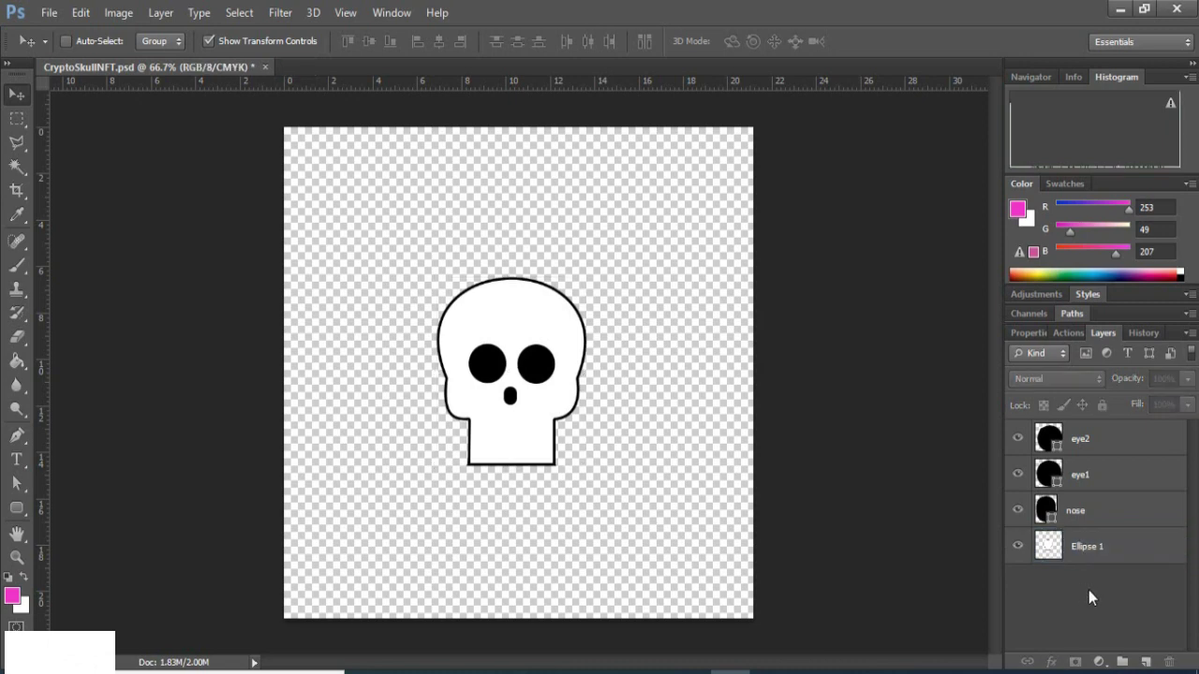
click(1148, 663)
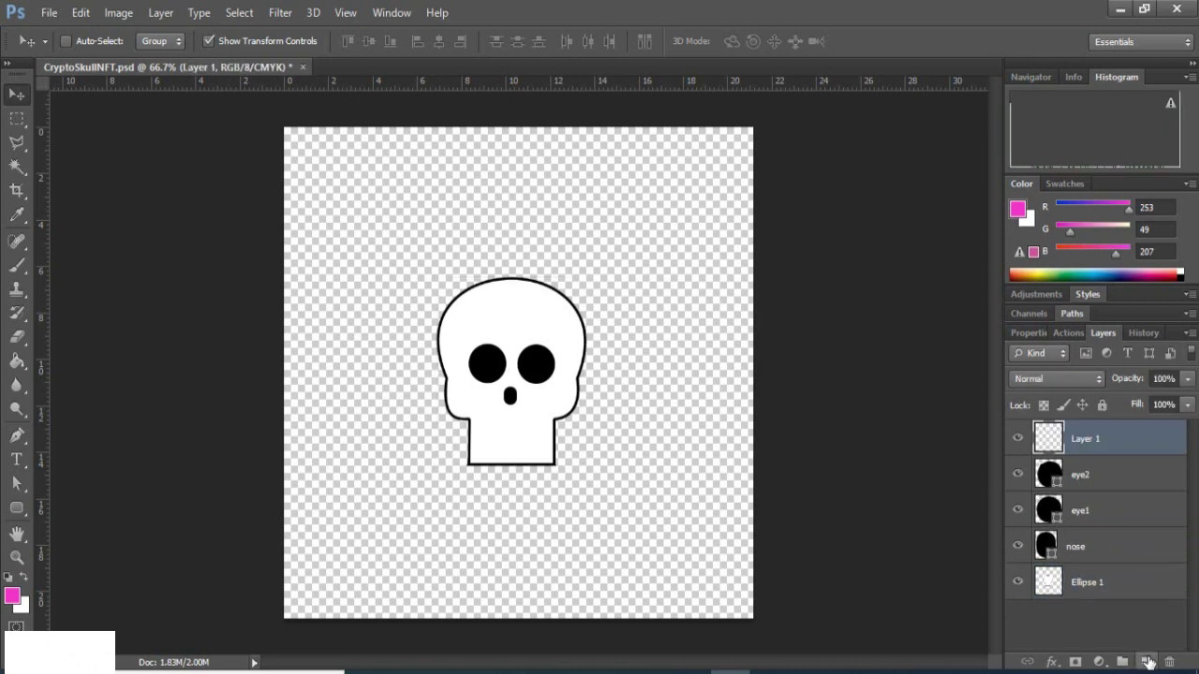
double_click(1093, 447)
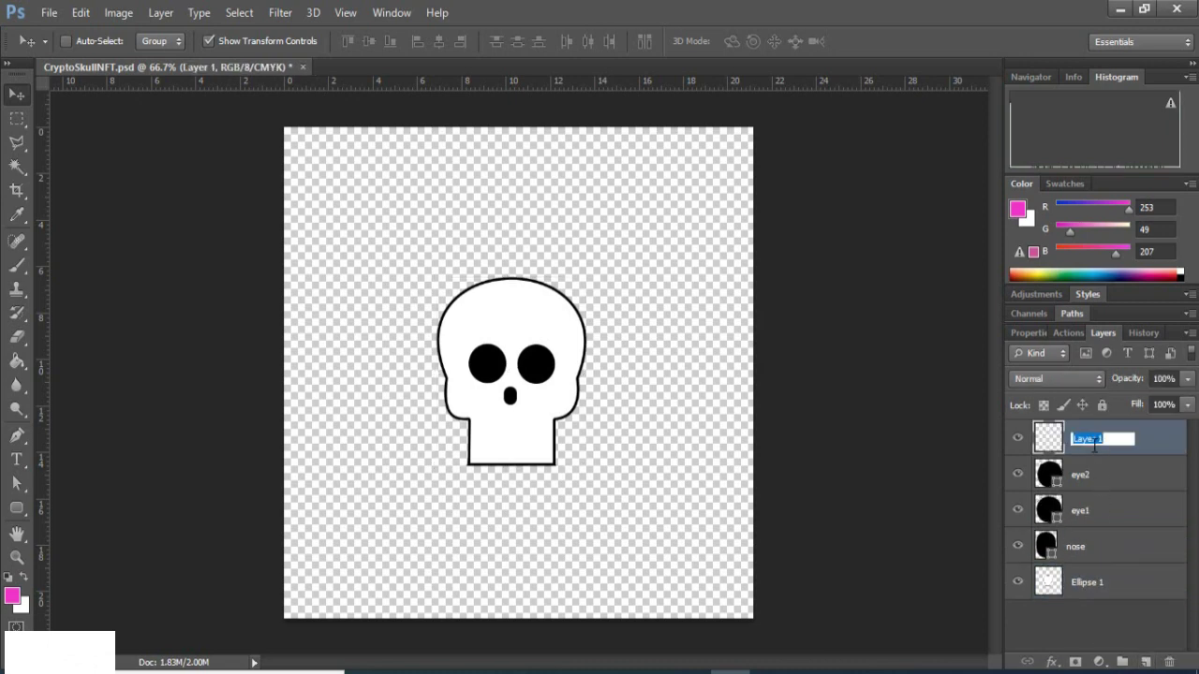
text(teeth)
key(Return)
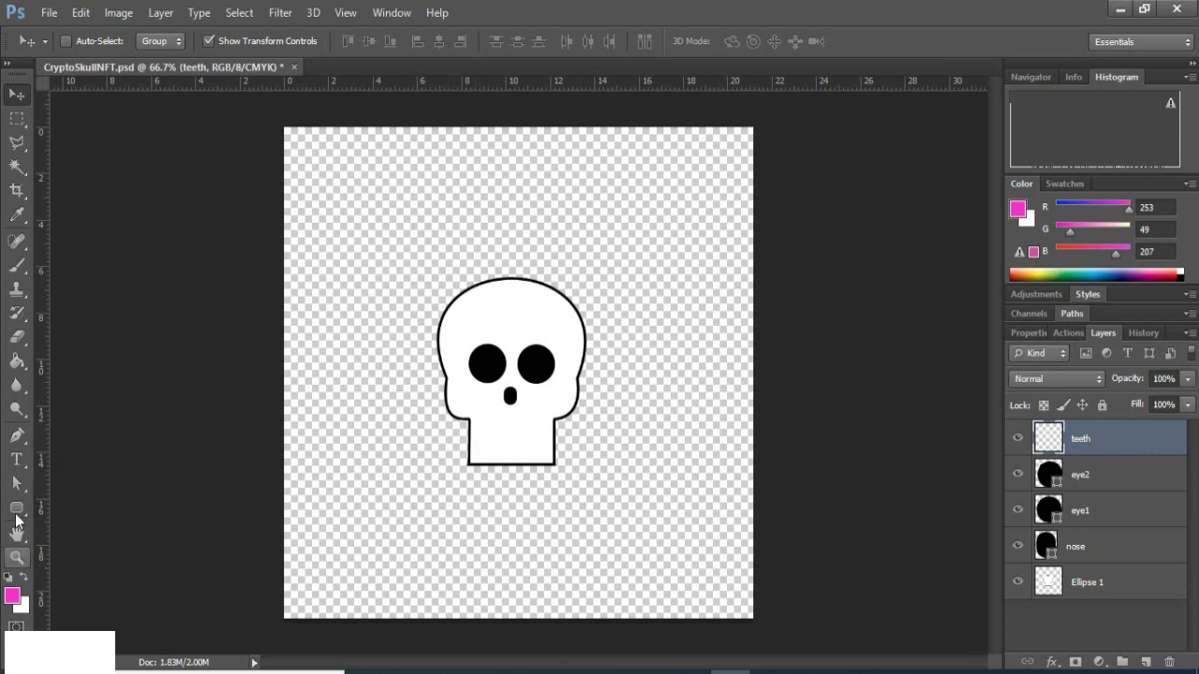
Draw a small rectangle, about 19 by 24 px, against the jaw's left edge just above its bottom line as the first tooth.
click(16, 509)
right_click(16, 508)
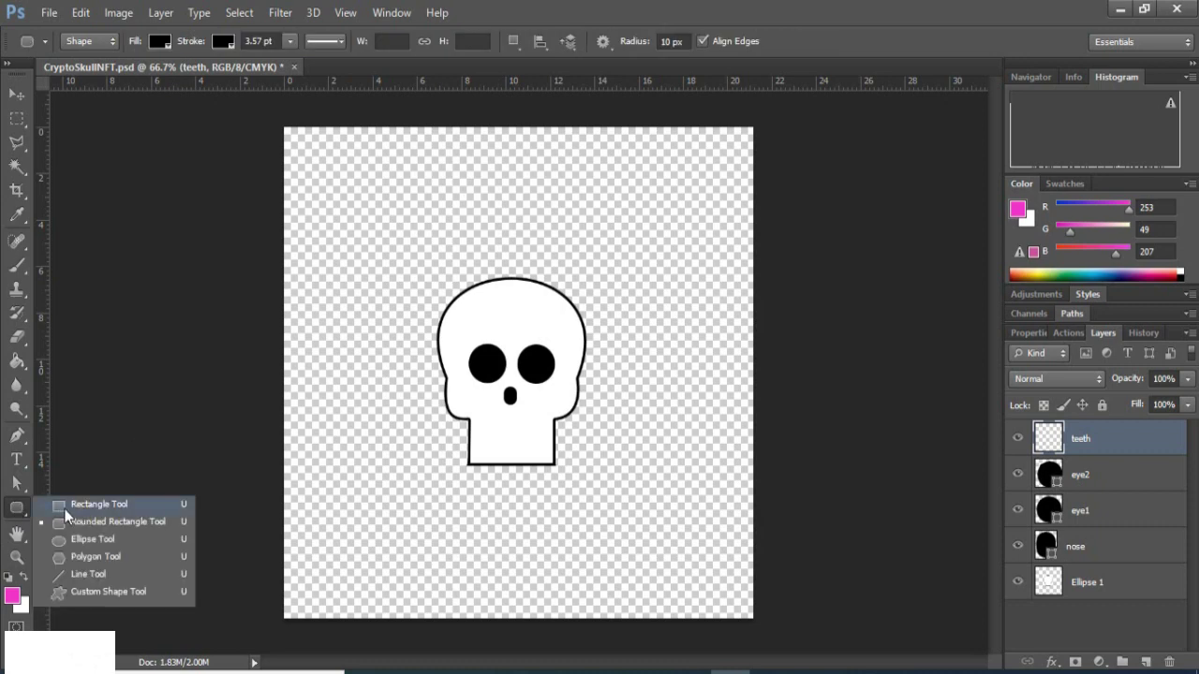
click(94, 505)
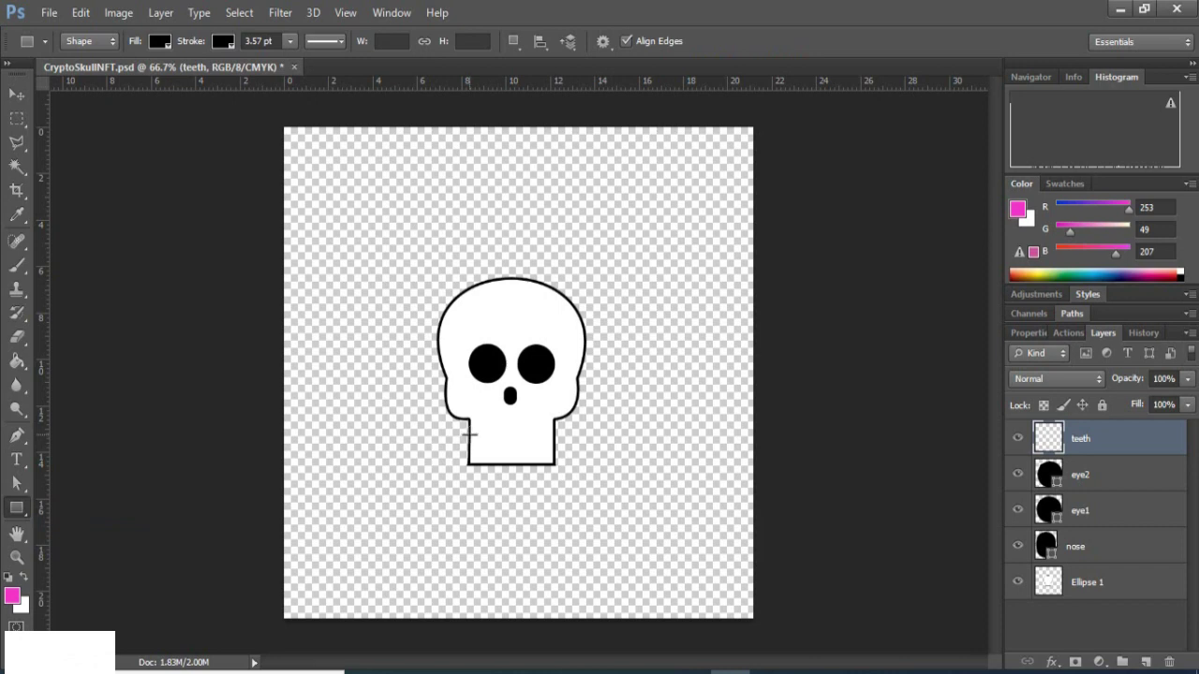
key(ctrl+plus)
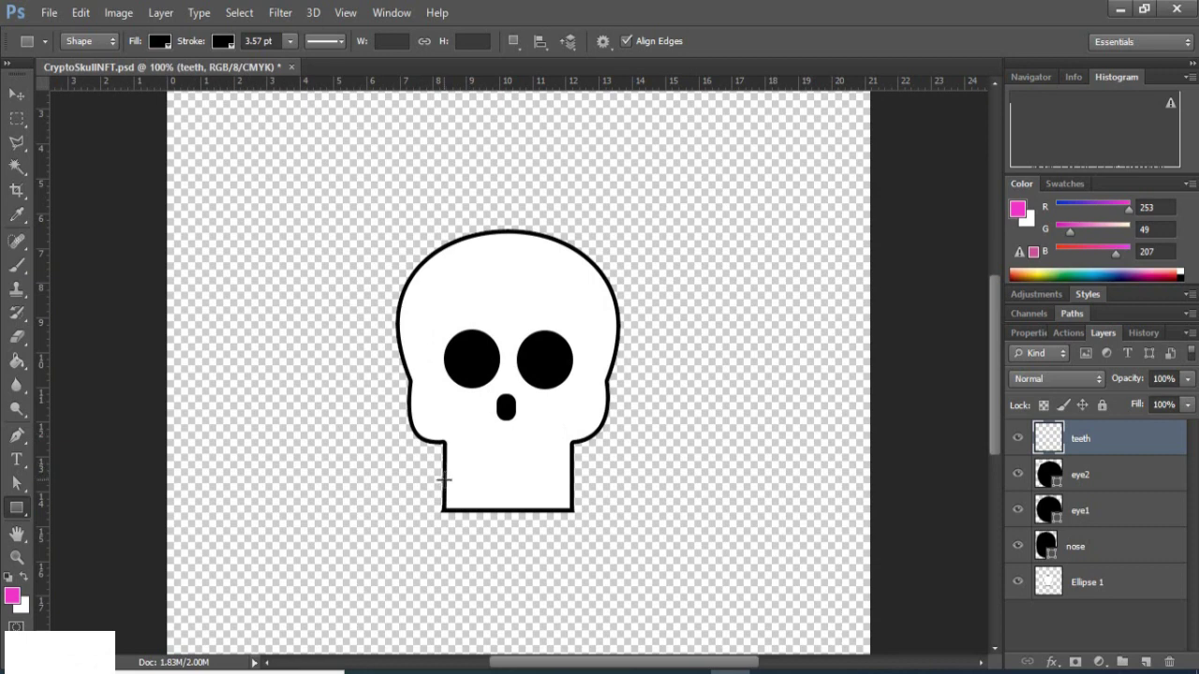
drag(444, 480, 461, 503)
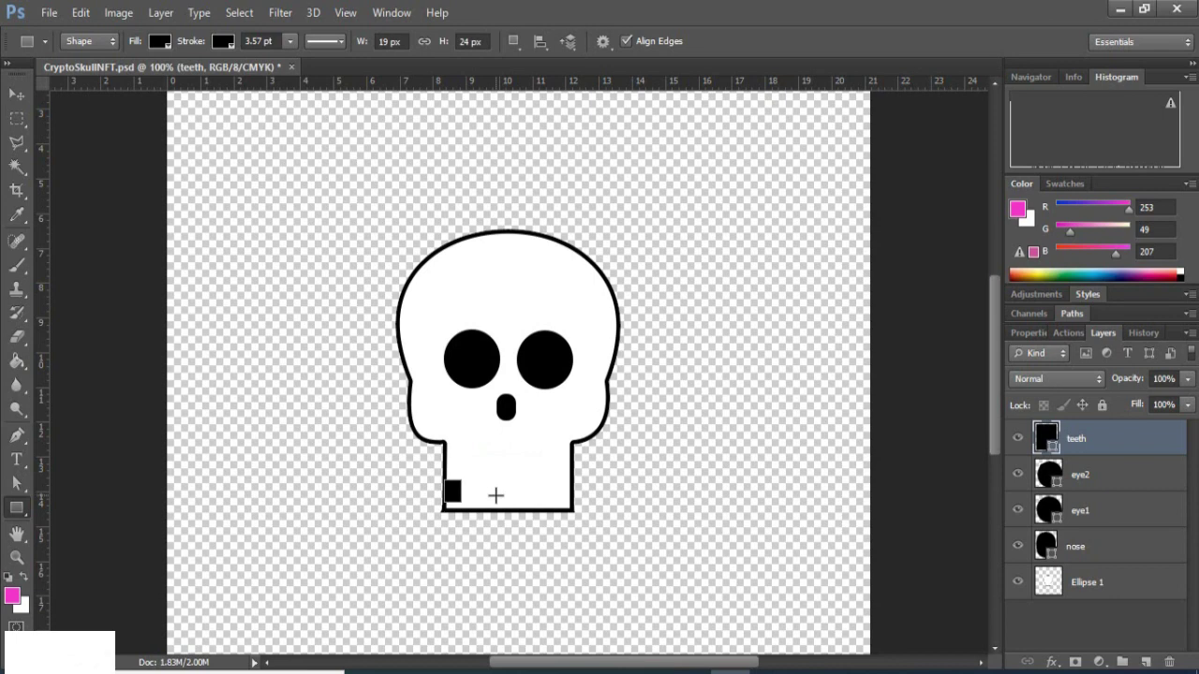
Change the tooth rectangle's fill to white, keeping its black stroke.
click(157, 44)
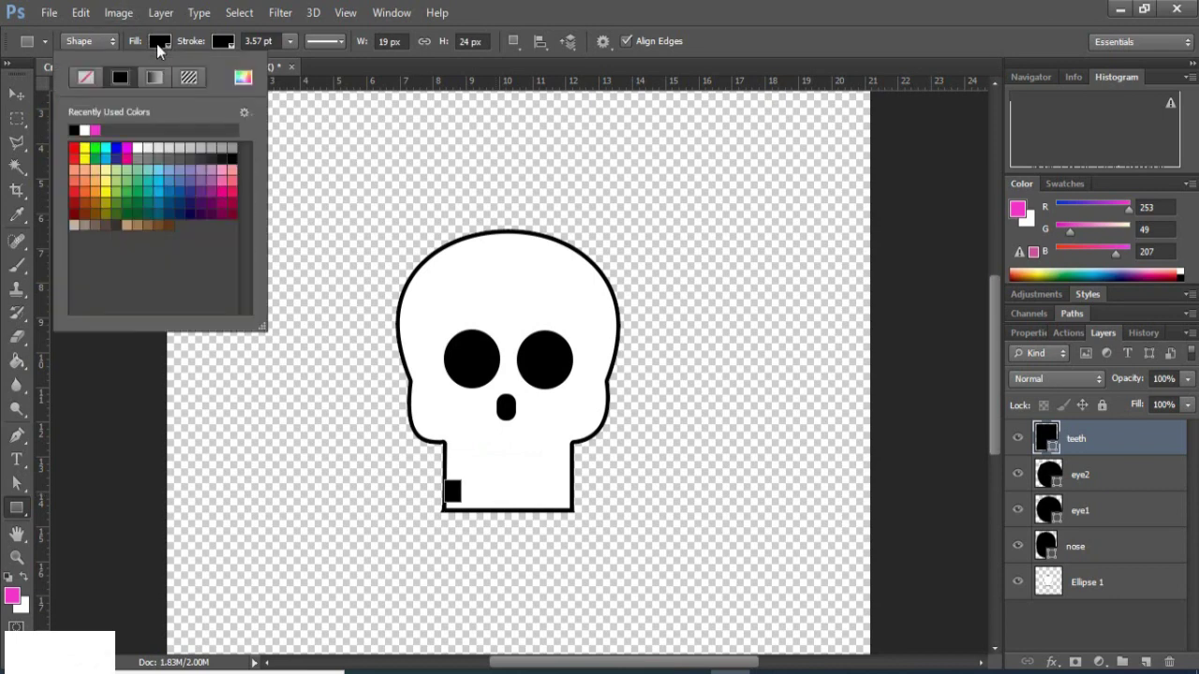
click(85, 130)
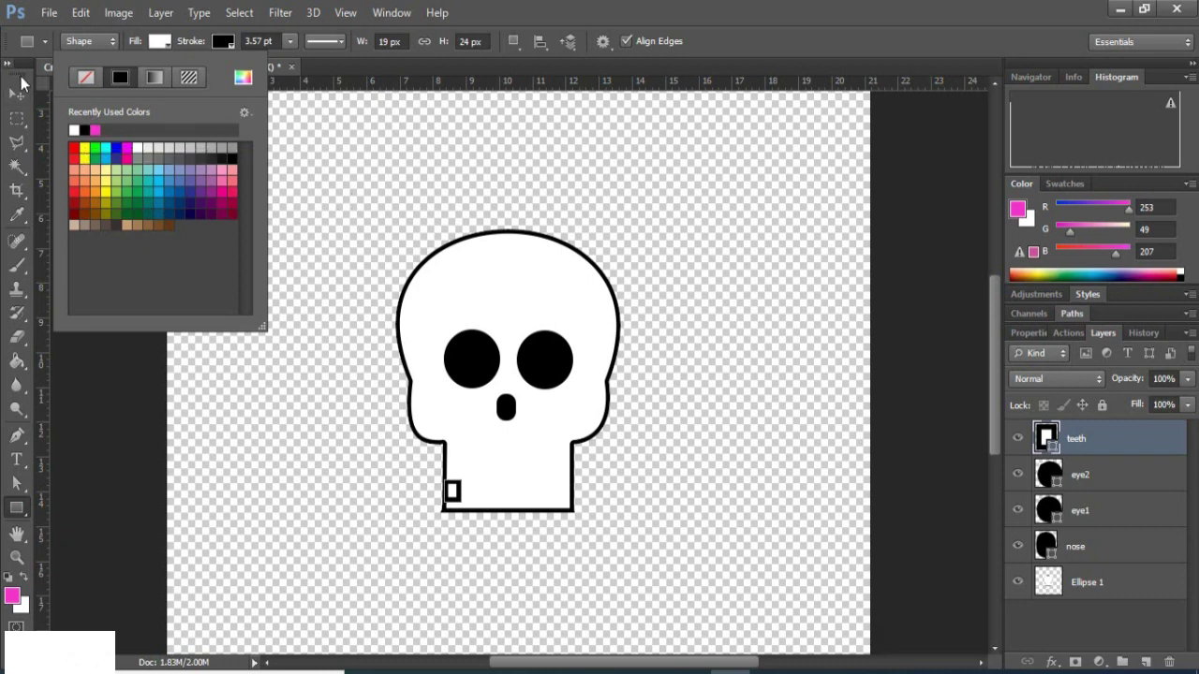
click(16, 507)
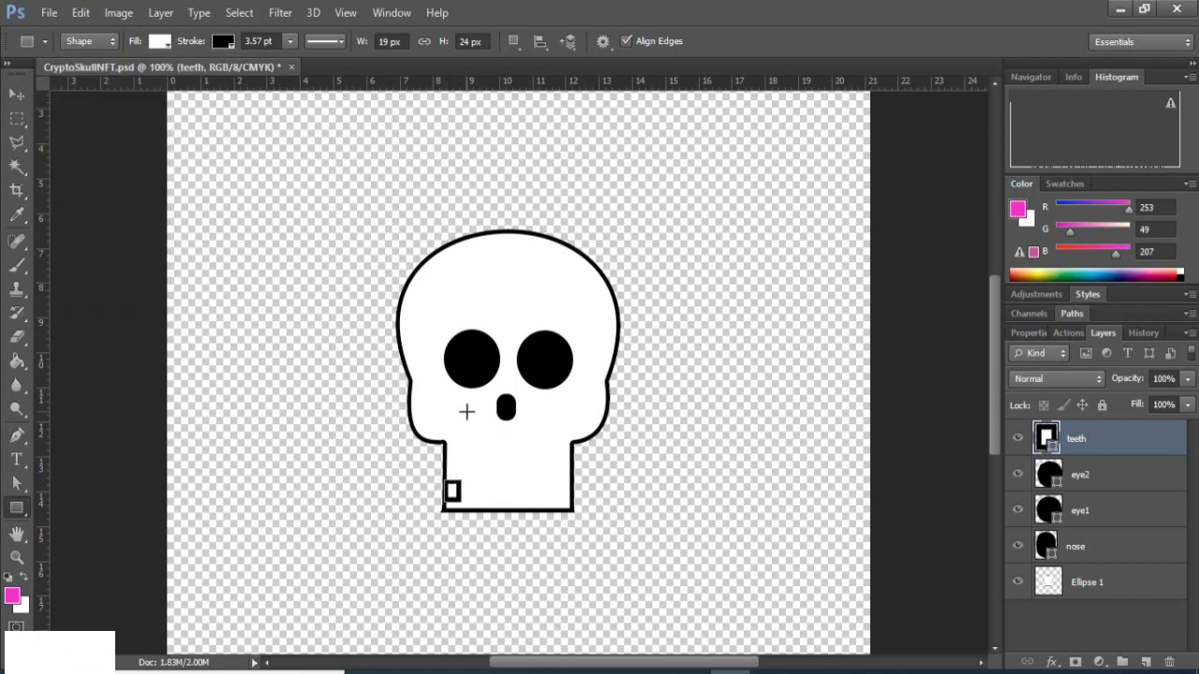
Duplicate the teeth layer as "teeth copy" and move the copy right so it adjoins the first tooth.
right_click(1090, 447)
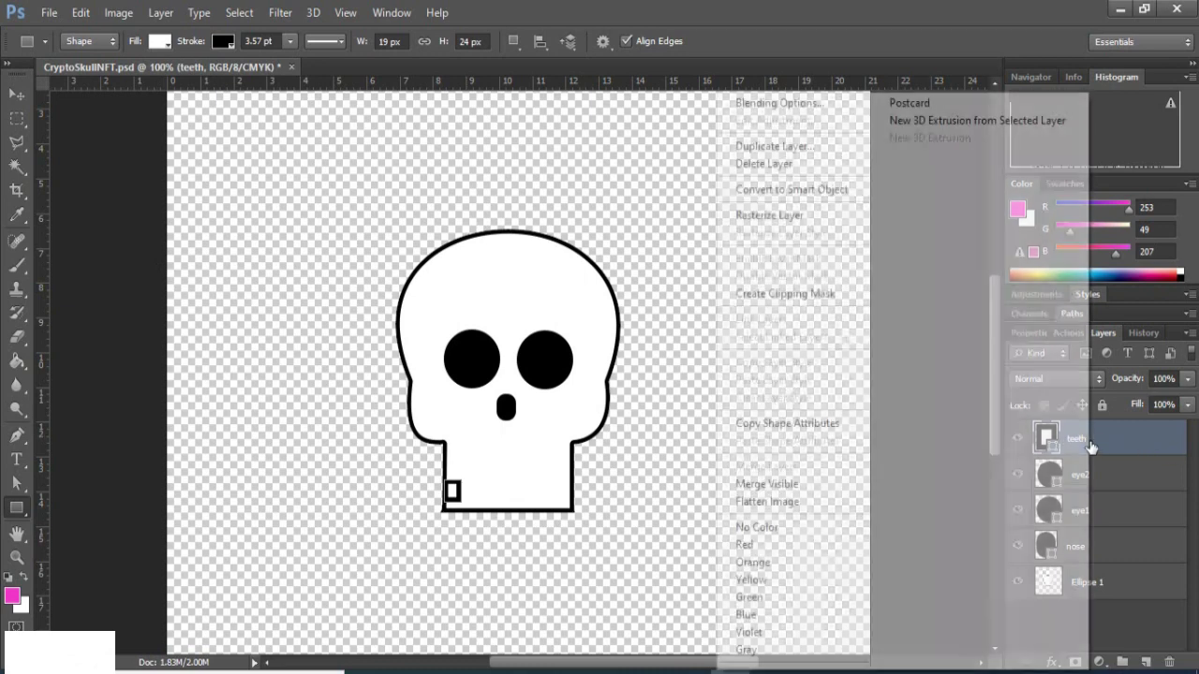
click(741, 146)
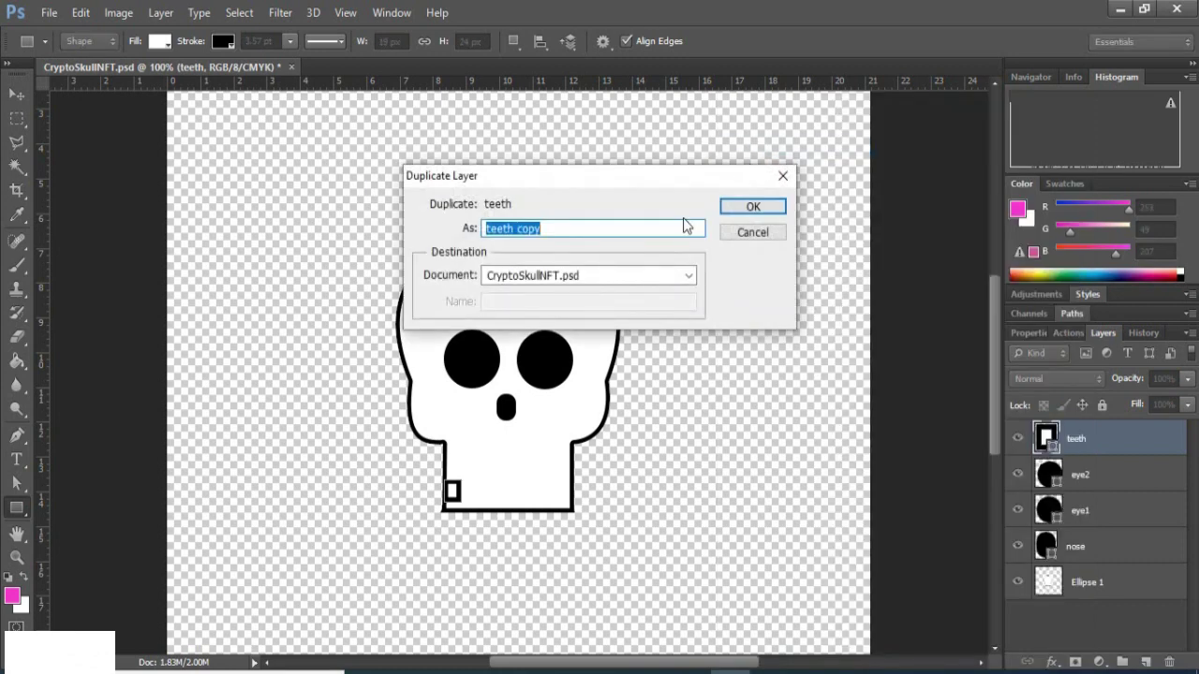
click(735, 214)
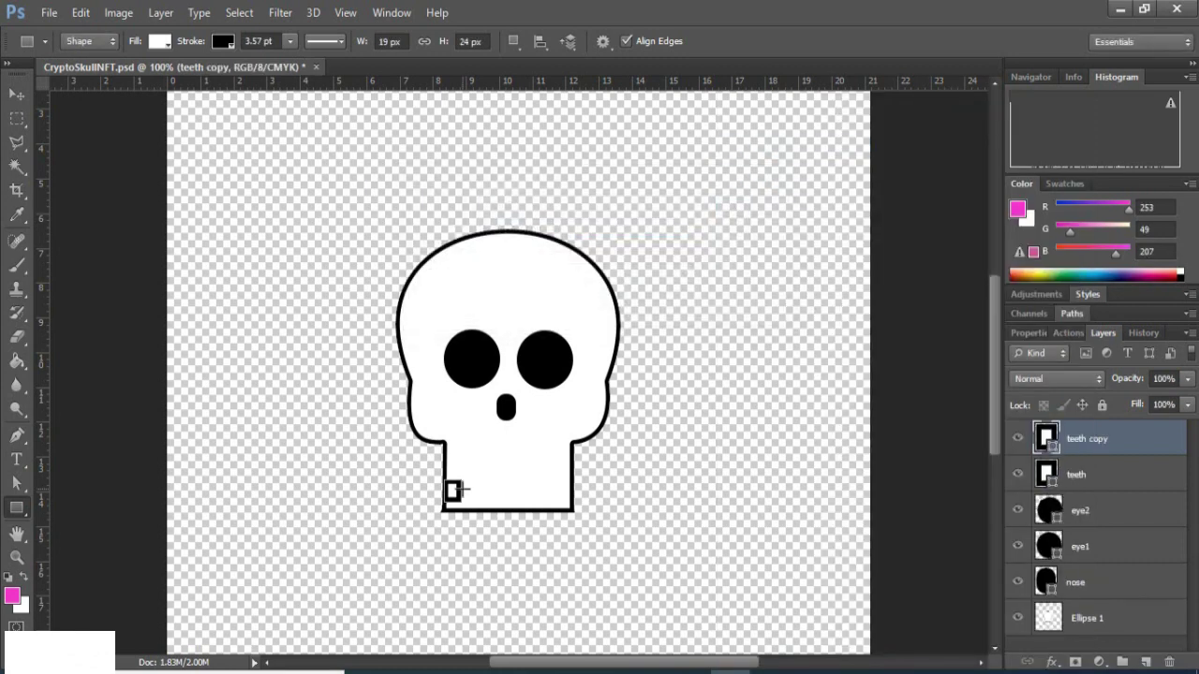
click(15, 98)
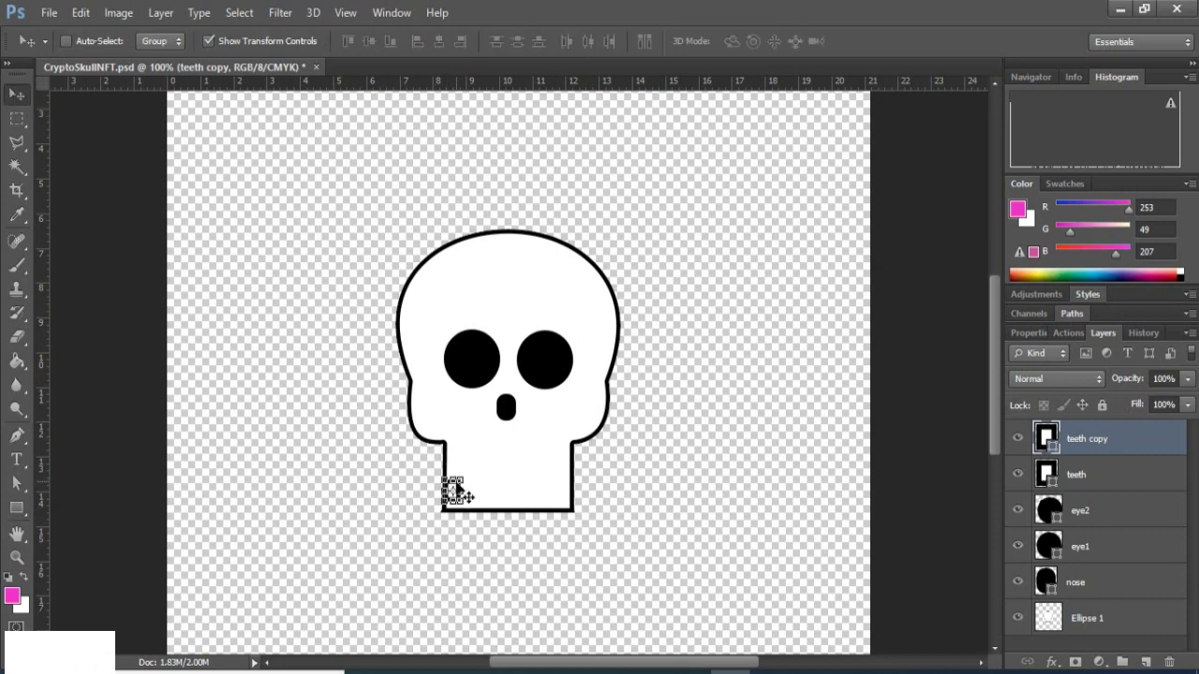
drag(455, 489, 468, 490)
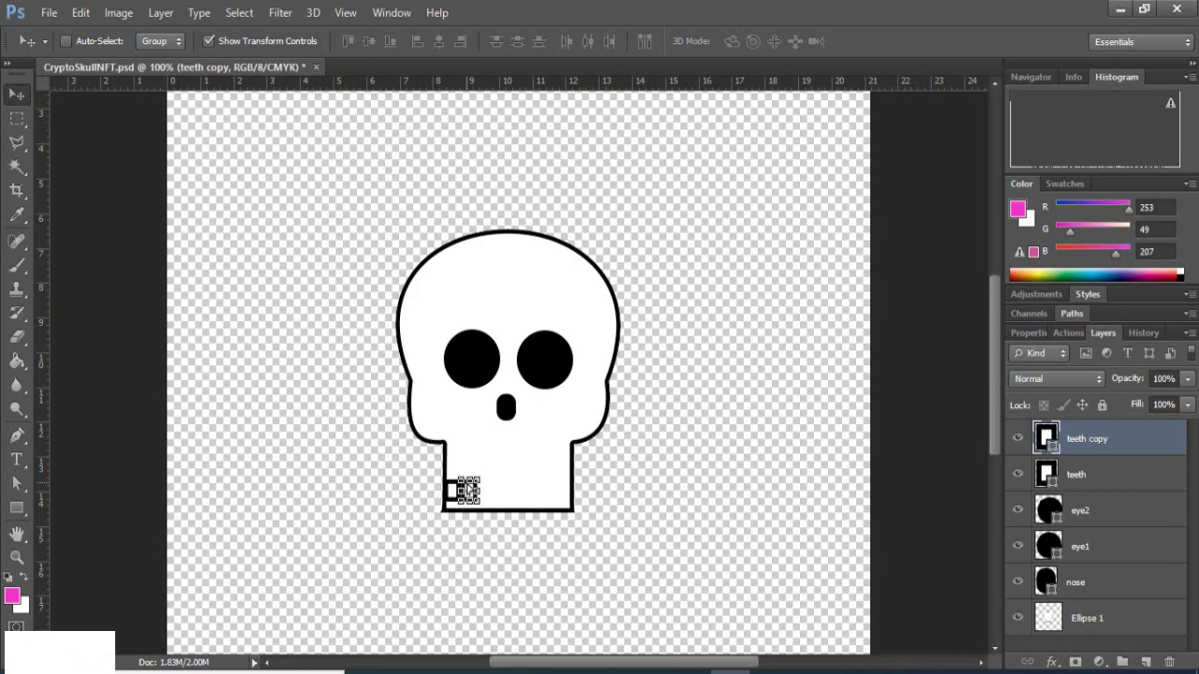
Duplicate the second tooth as "teeth copy 2" and move it right to form the third tooth in the row.
right_click(1073, 442)
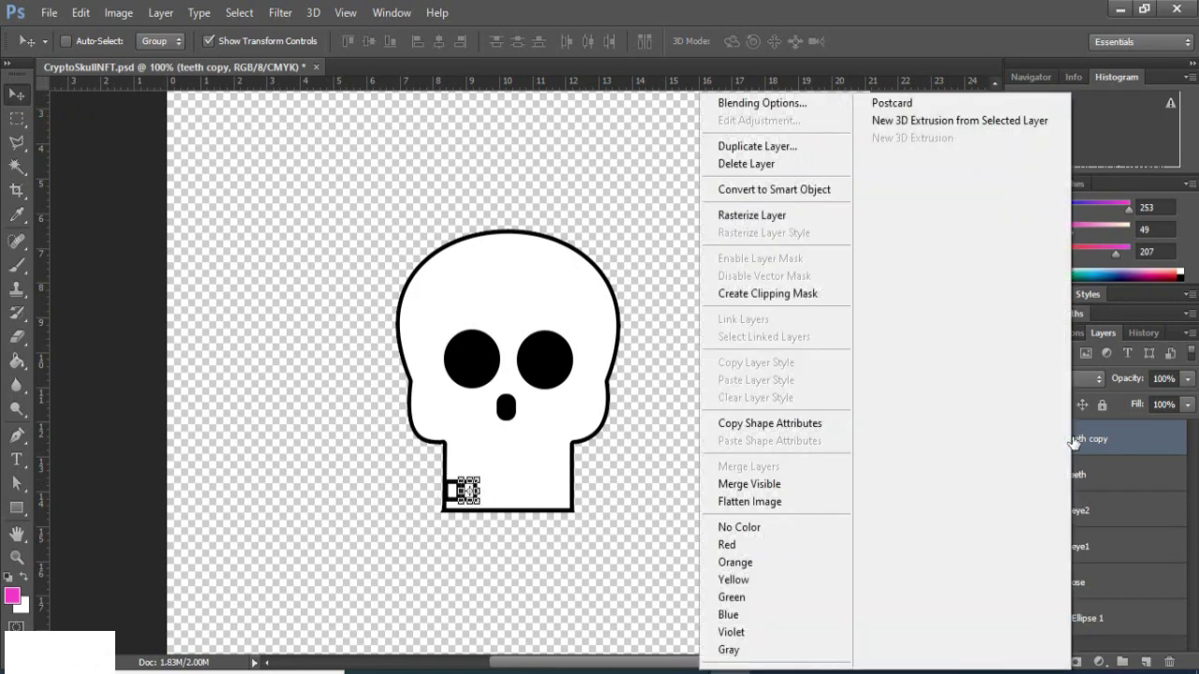
click(778, 150)
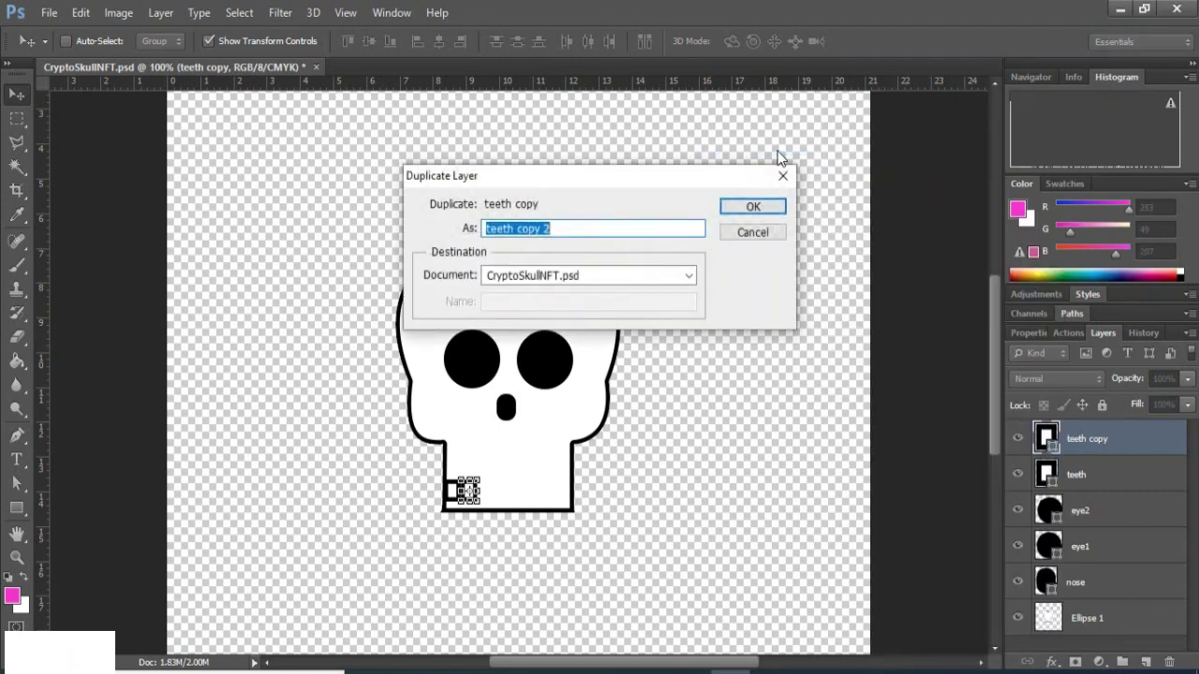
click(755, 205)
drag(463, 487, 486, 488)
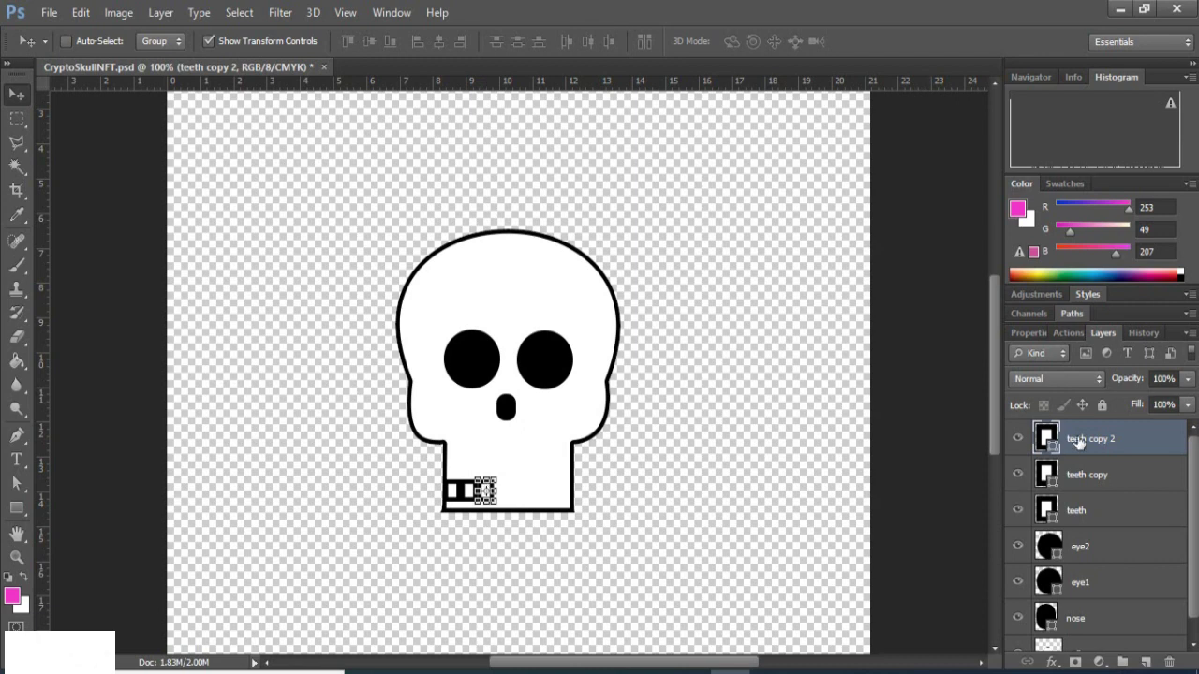
Duplicate the third tooth as "teeth copy 3" and place it directly to its right as the fourth tooth.
right_click(1073, 438)
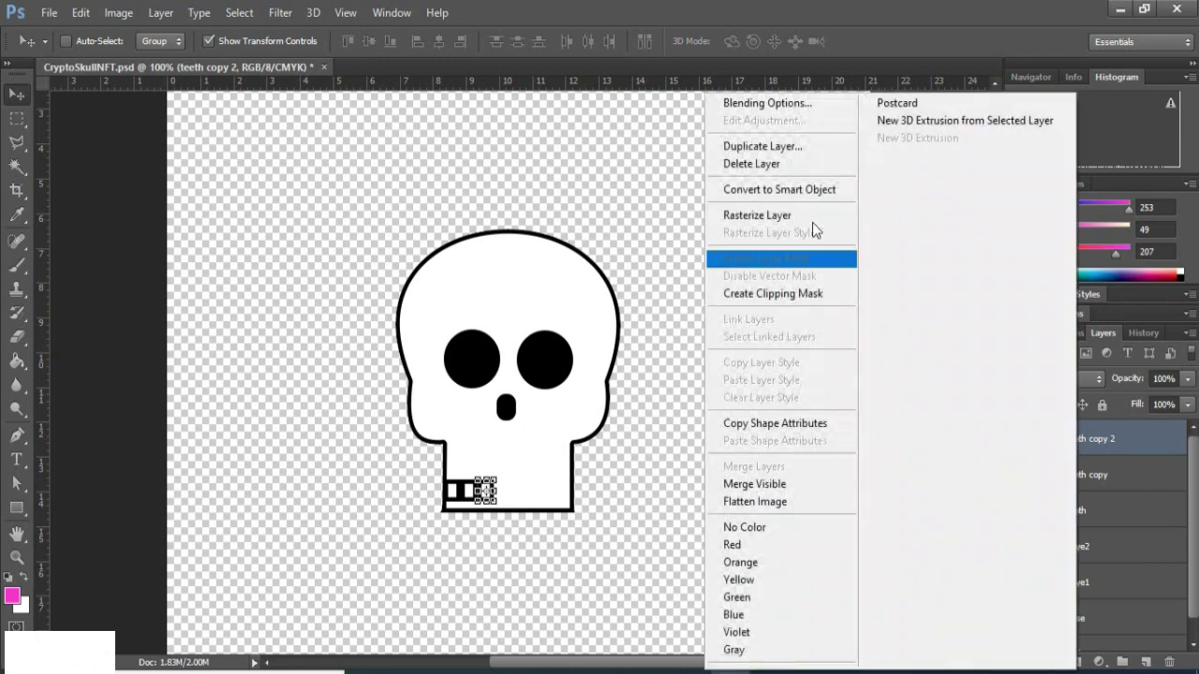
click(774, 156)
click(742, 203)
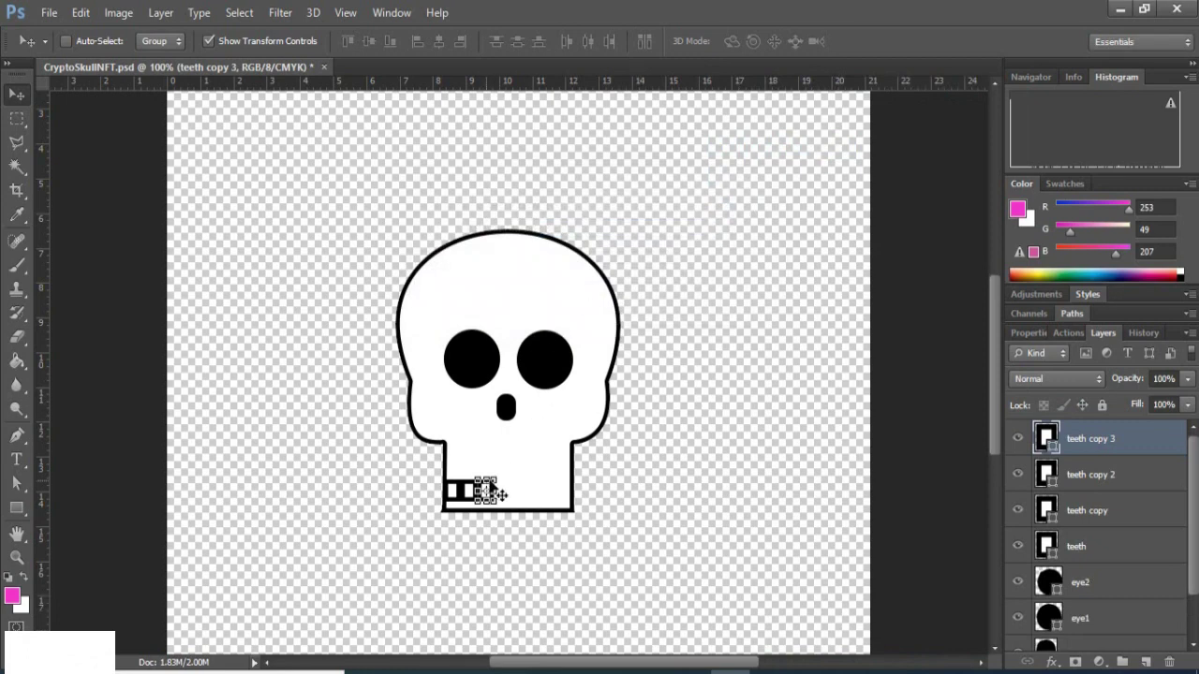
drag(487, 488, 501, 489)
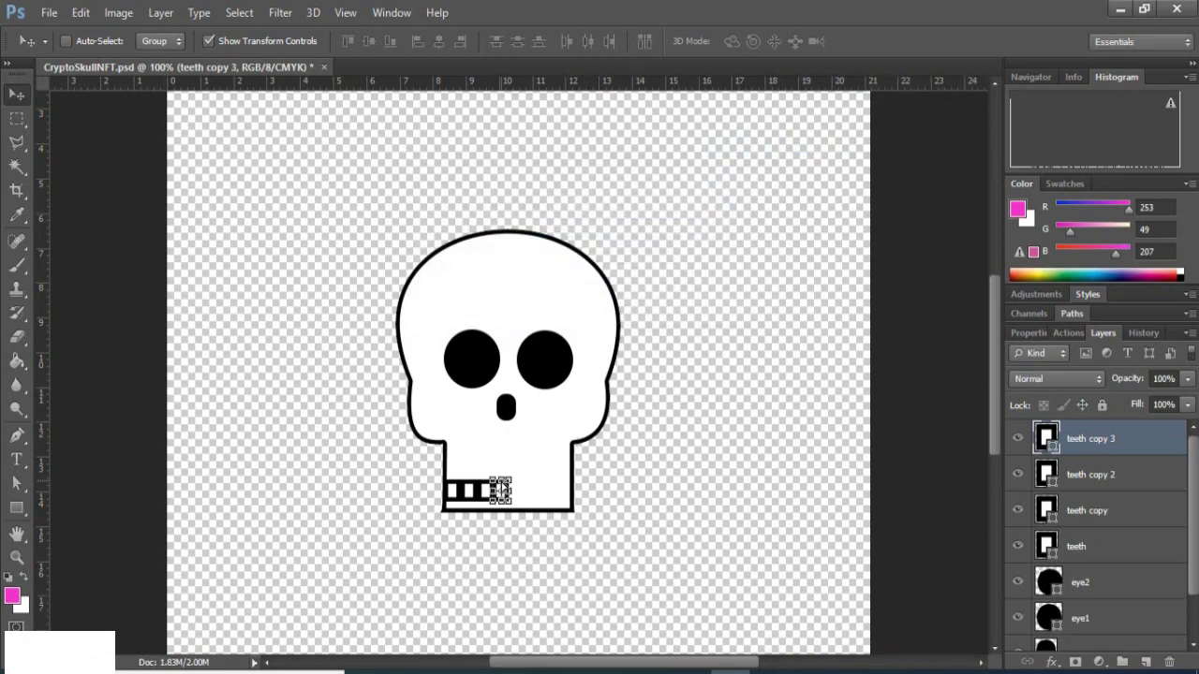
Duplicate the fourth tooth as "teeth copy 4" and move it right to form the fifth tooth in the row.
right_click(1079, 448)
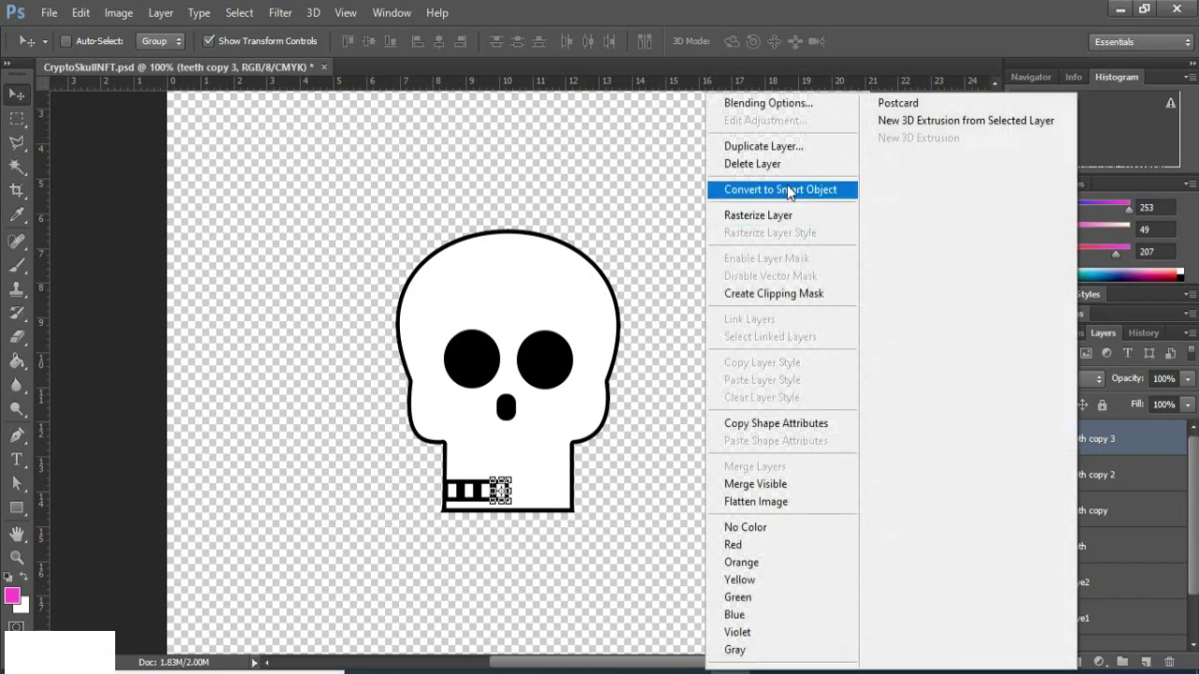
click(766, 147)
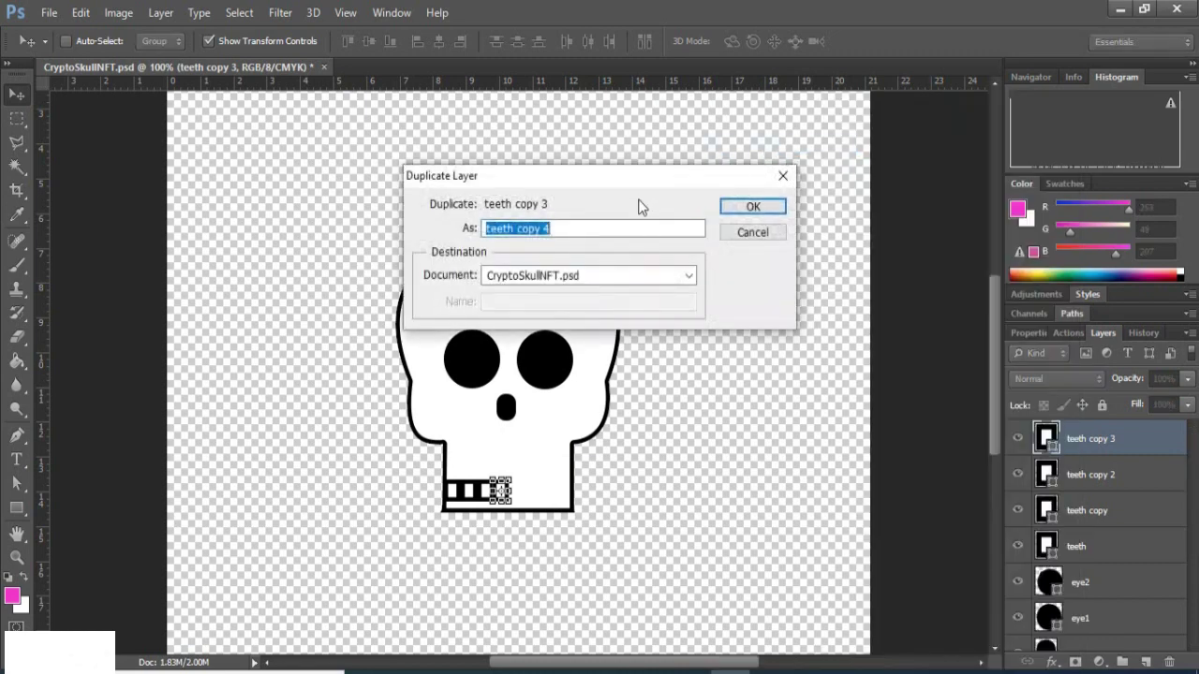
click(753, 208)
drag(506, 492, 522, 491)
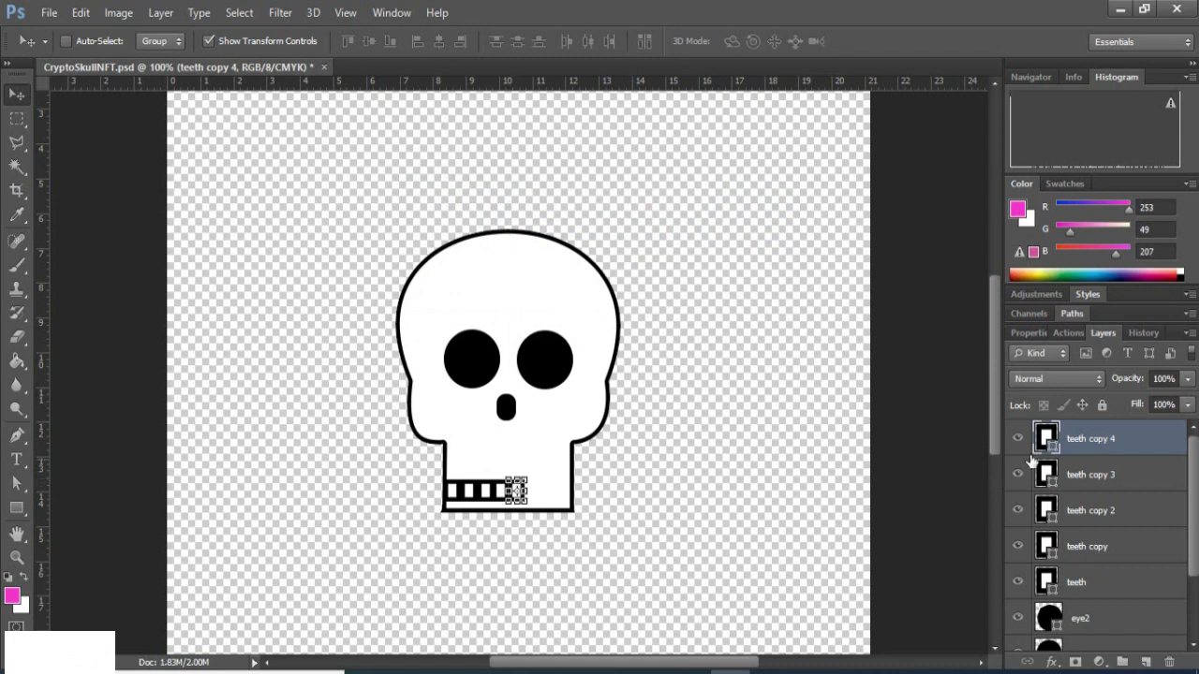
Duplicate the fifth tooth as "teeth copy 5" and place it directly to its right as the sixth tooth.
right_click(1081, 440)
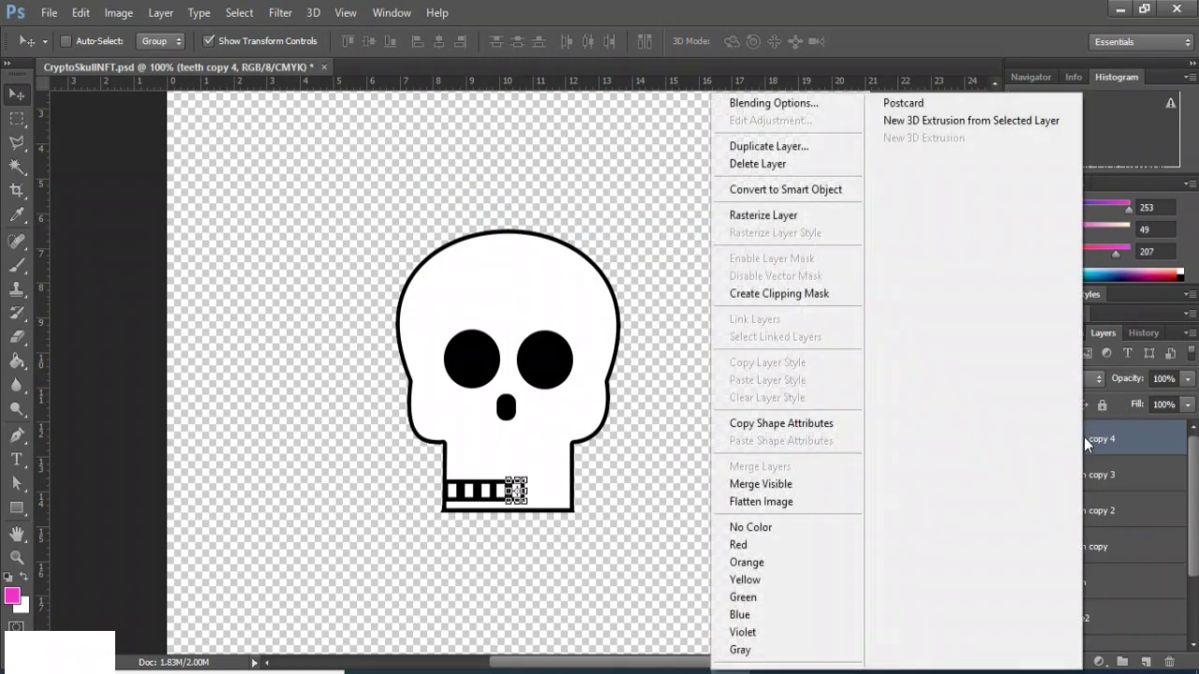
click(800, 149)
click(729, 208)
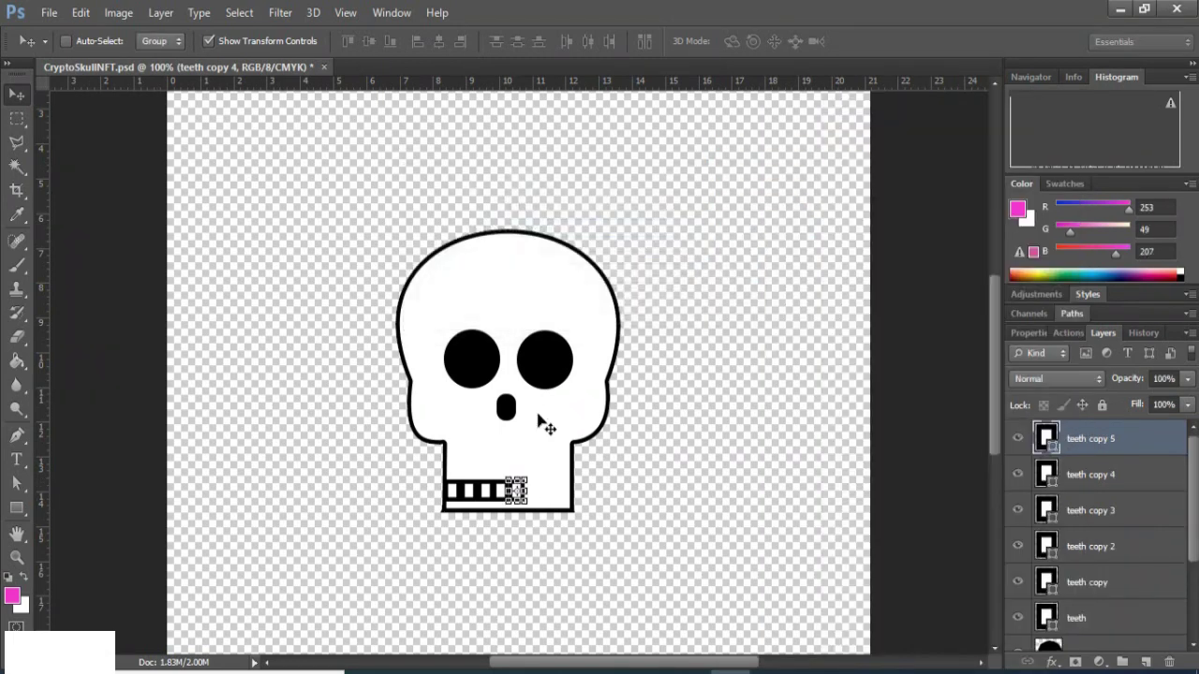
drag(521, 489, 539, 488)
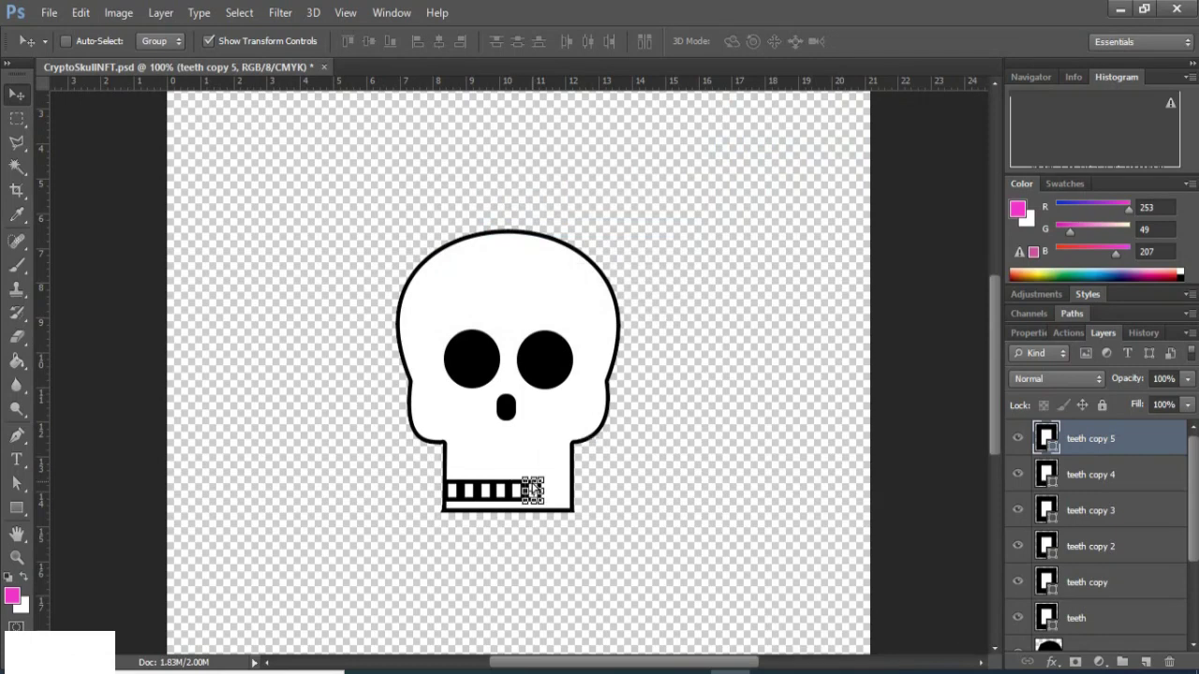
Duplicate the sixth tooth as "teeth copy 6" and move it right so it adjoins as the seventh tooth.
right_click(1074, 439)
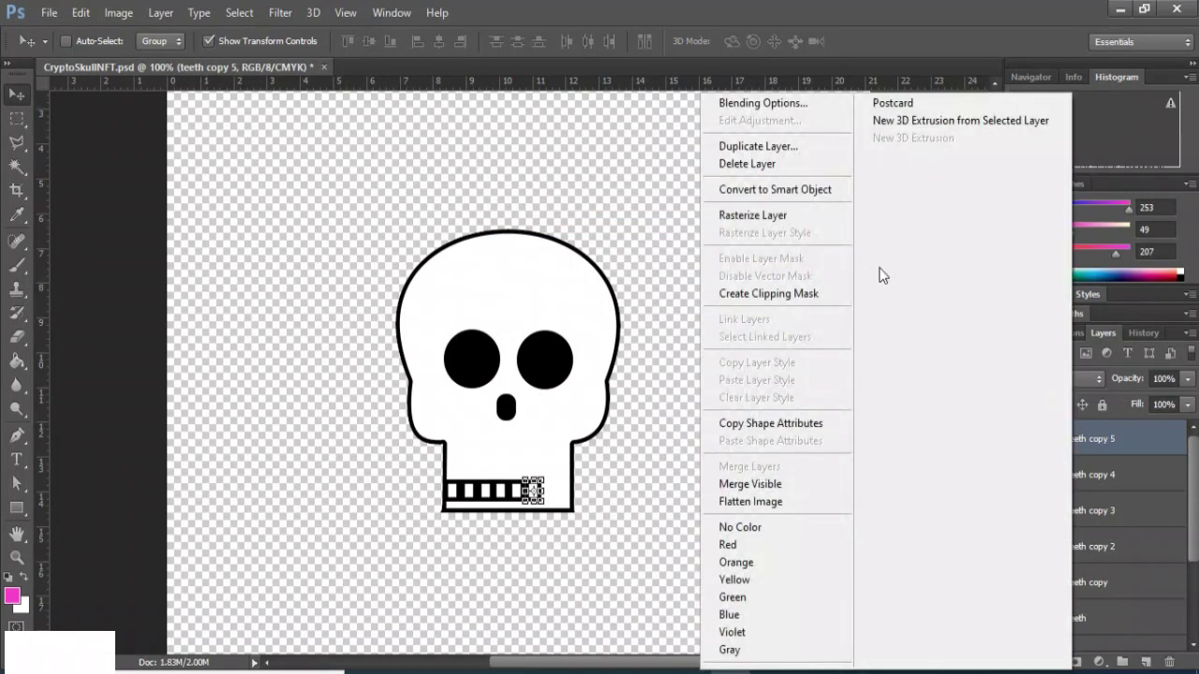
click(777, 146)
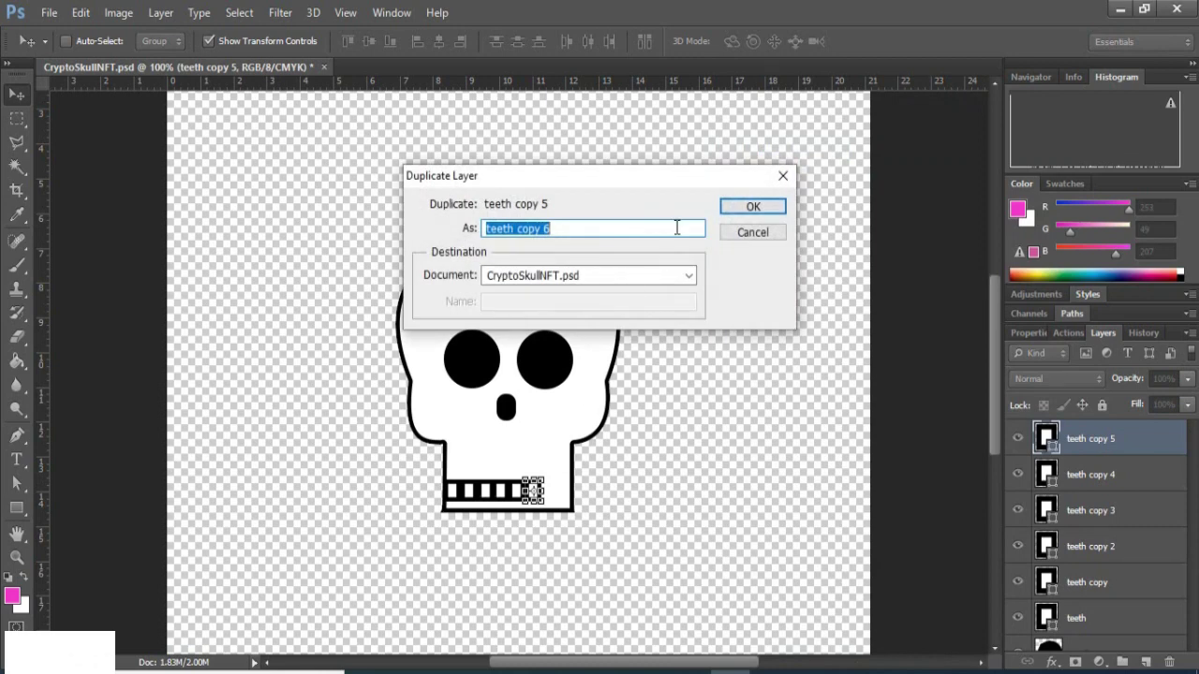
click(740, 208)
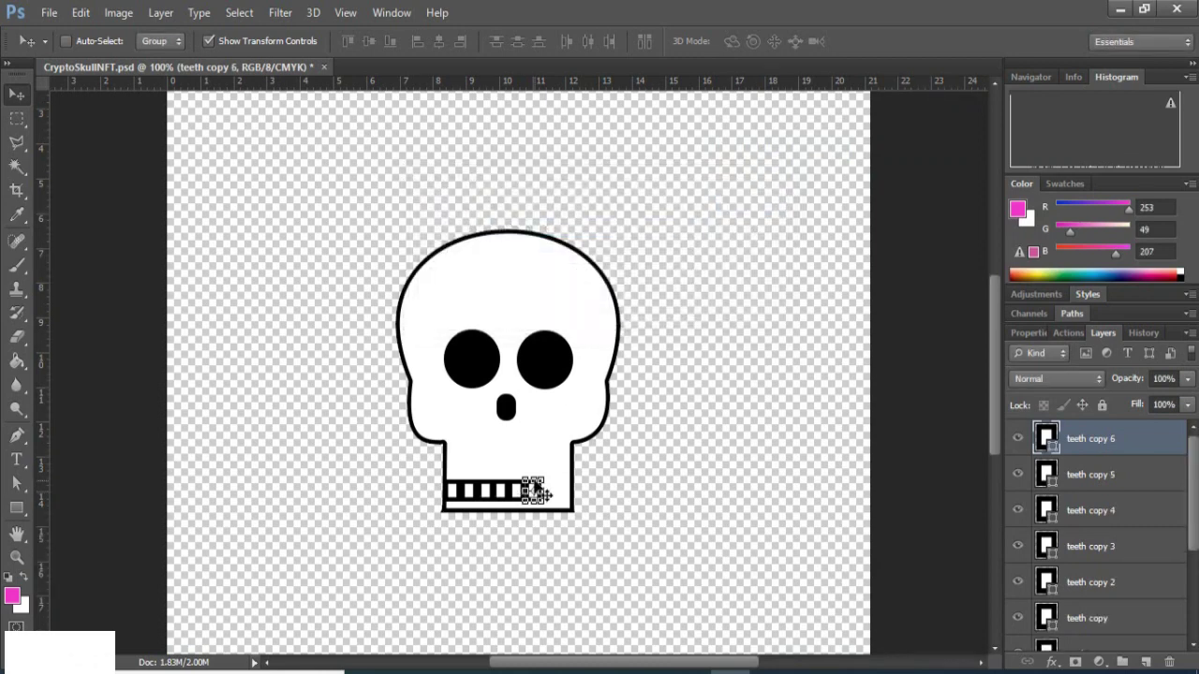
drag(536, 489, 551, 489)
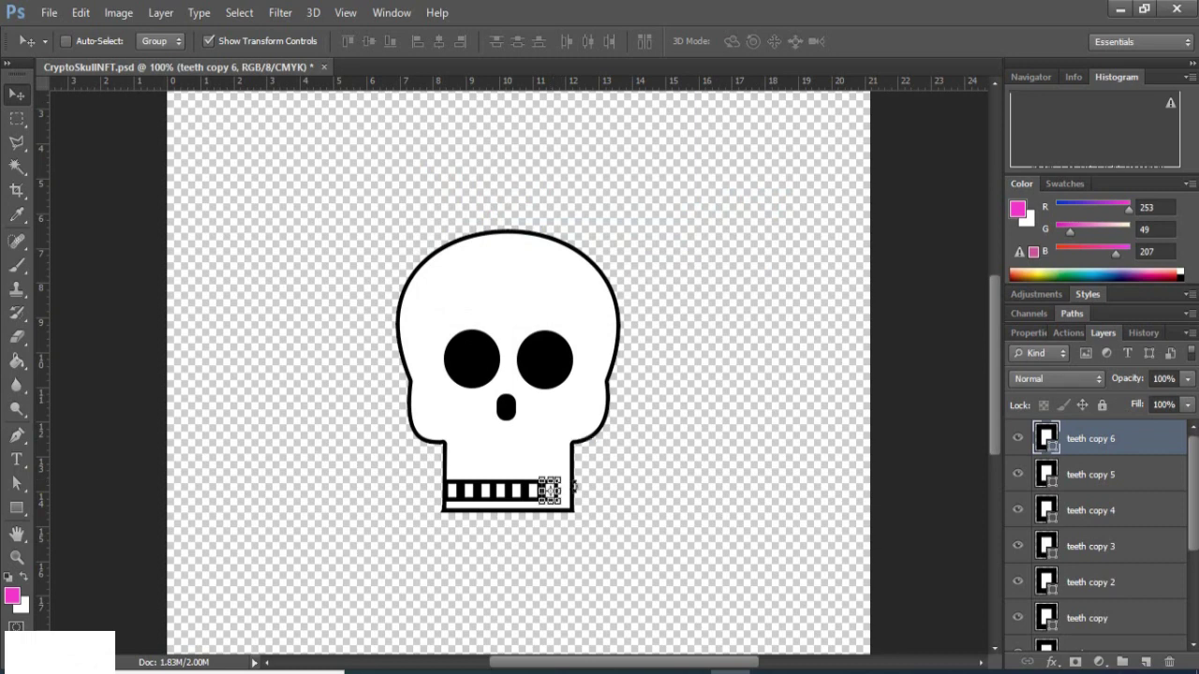
Duplicate the seventh tooth as "teeth copy 7", place it against the jaw's right edge, and select the Ellipse 1 layer.
right_click(1079, 446)
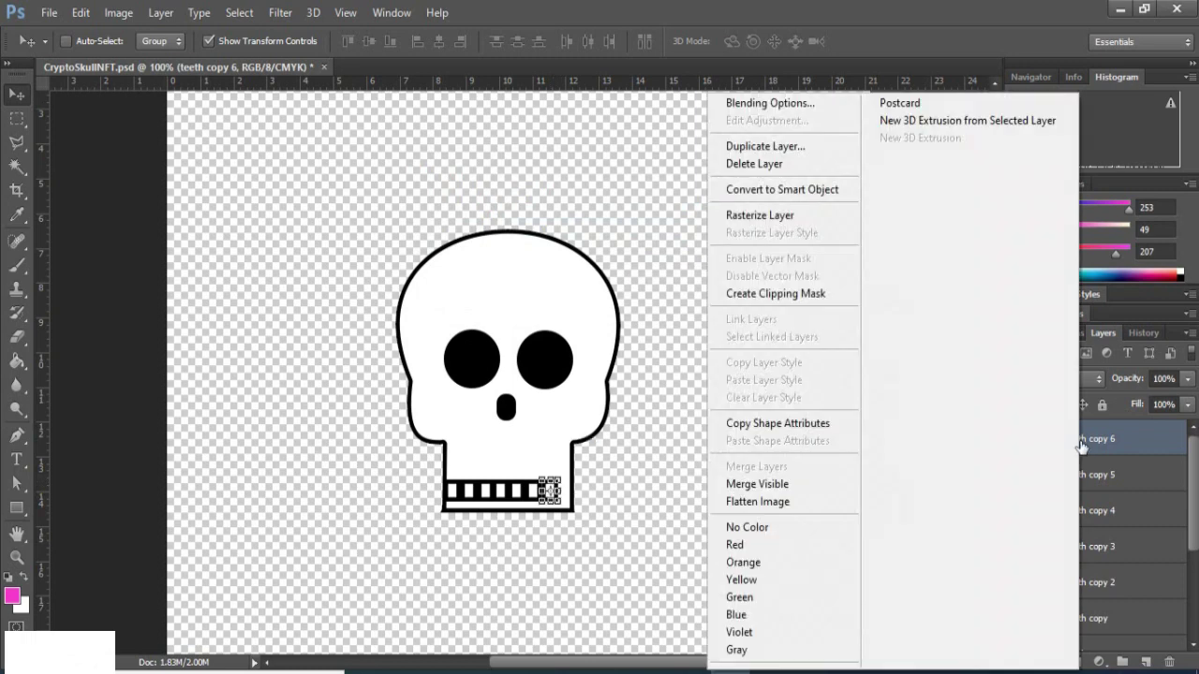
click(782, 148)
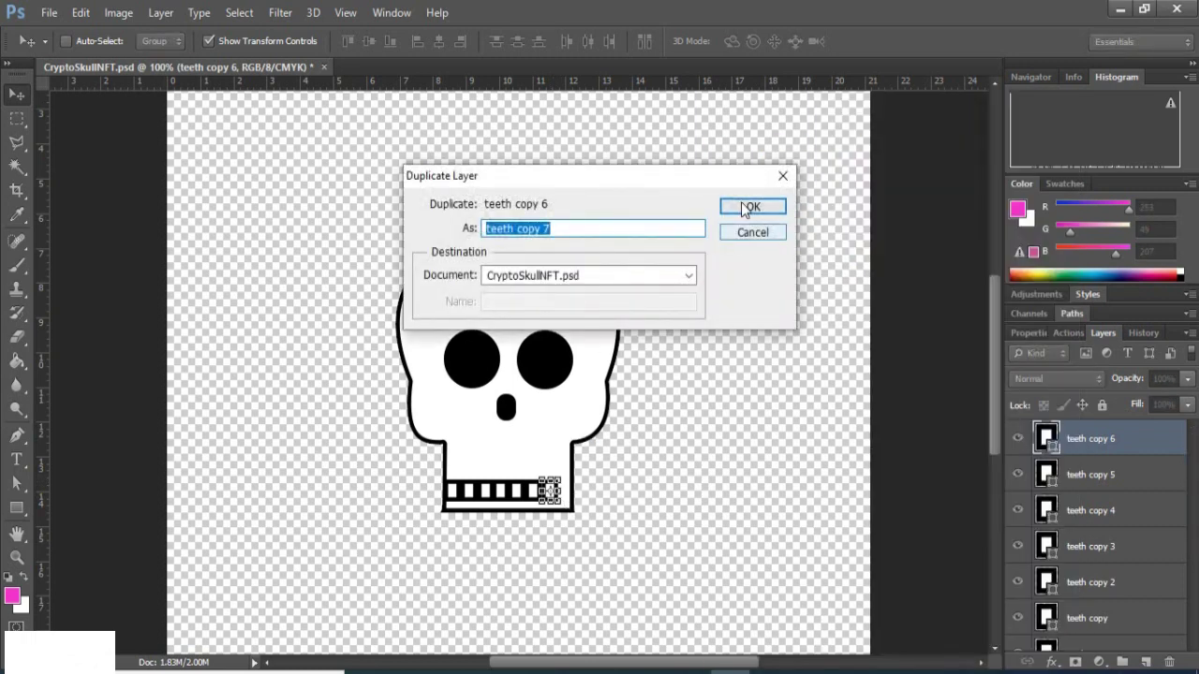
click(745, 208)
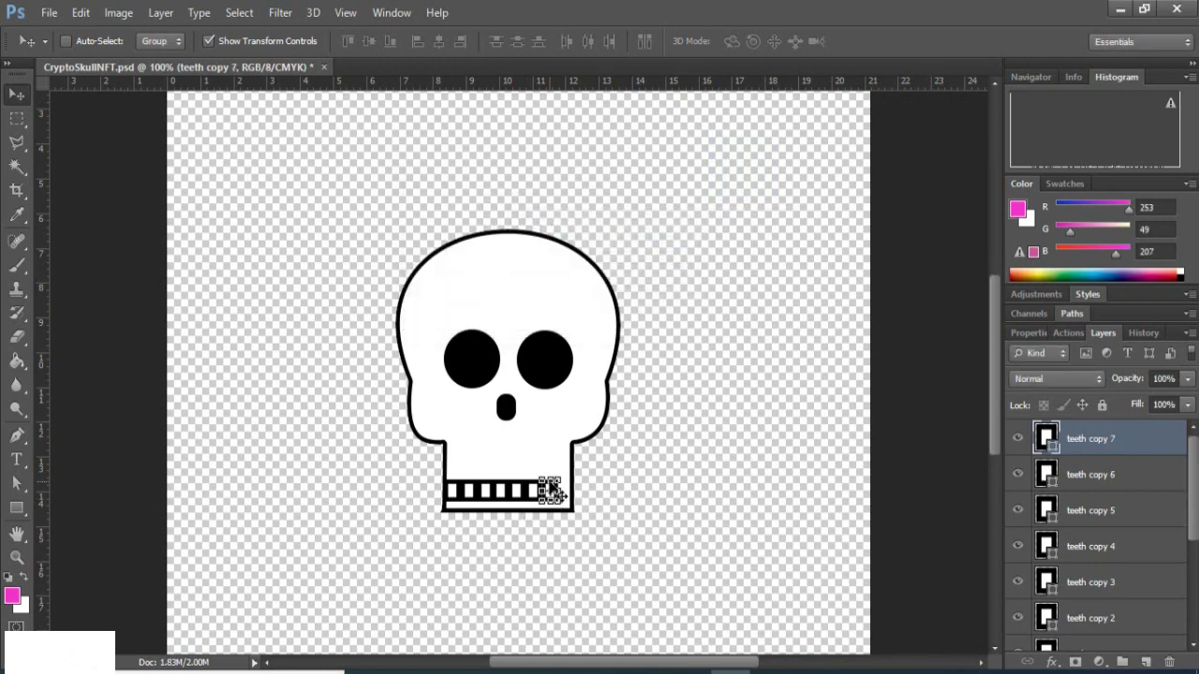
drag(550, 491, 565, 489)
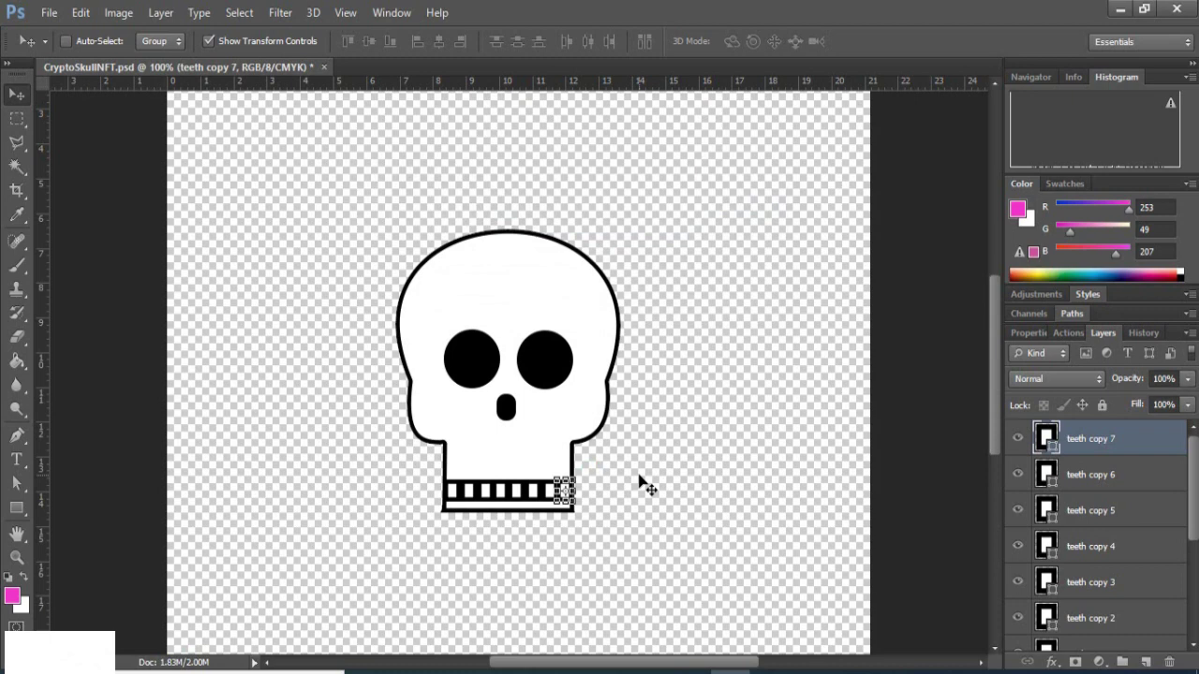
drag(1192, 504, 1195, 601)
click(1114, 636)
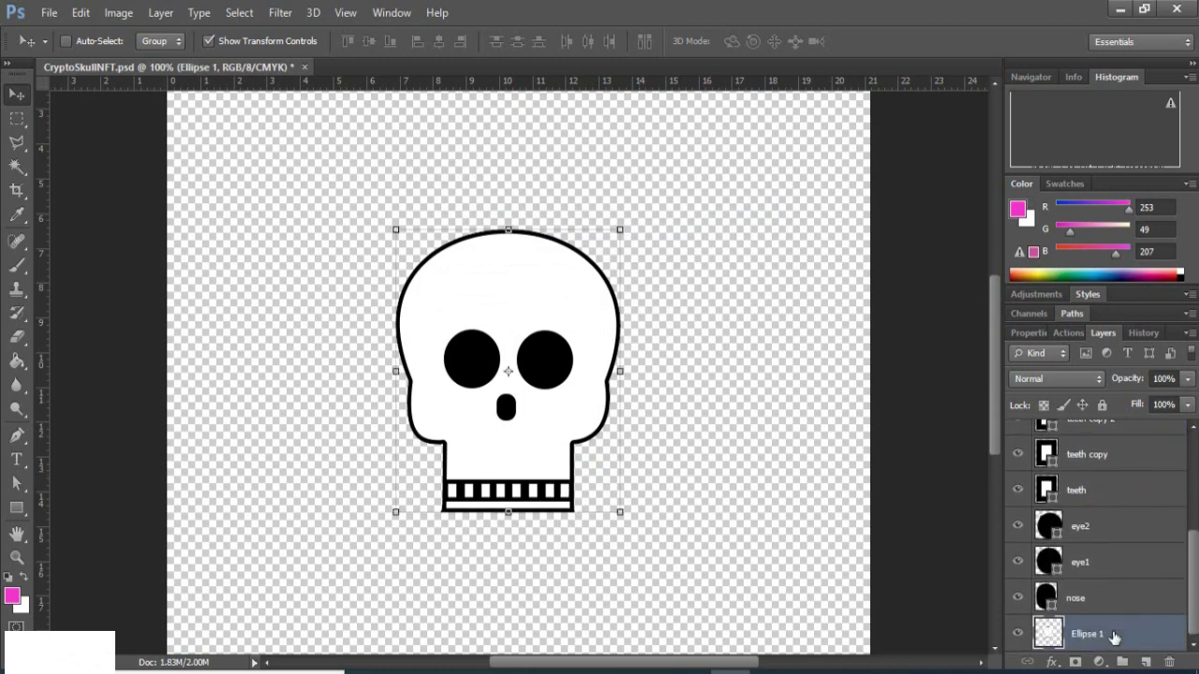
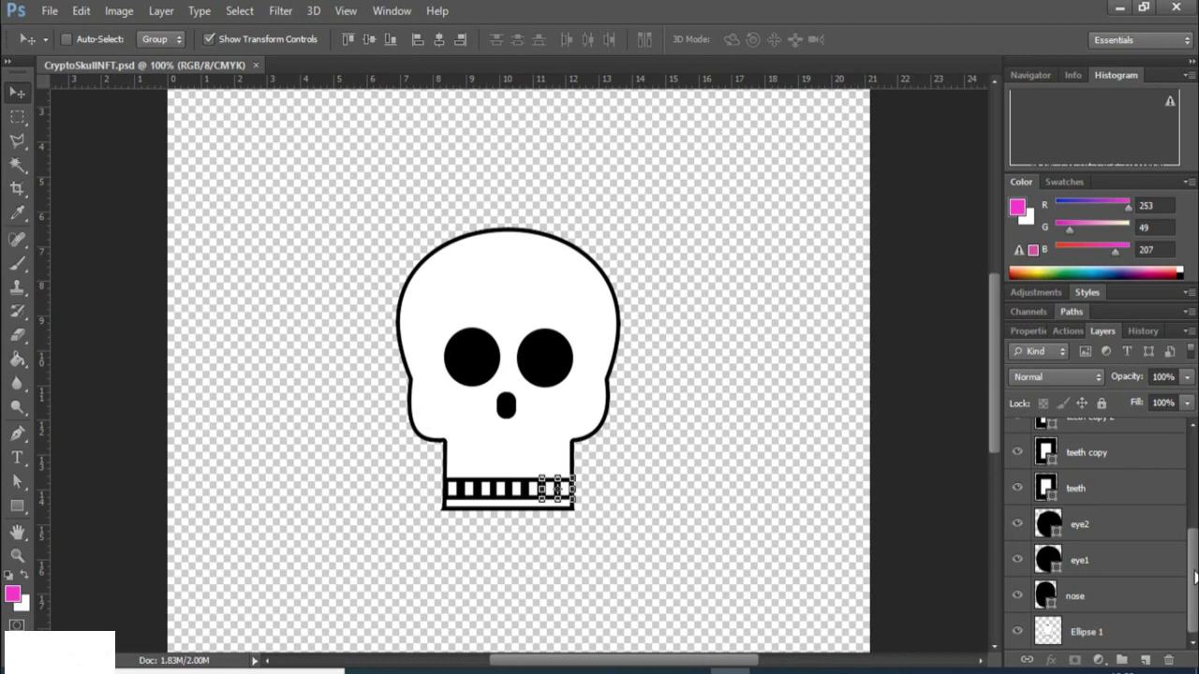
Try to combine all eight teeth layers, from "teeth" to "teeth copy 7", with Merge Shapes, and undo the merge.
mouse_move(1194, 578)
mouse_down()
mouse_move(1195, 472)
mouse_move(1195, 571)
mouse_up()
drag(1195, 559, 1195, 446)
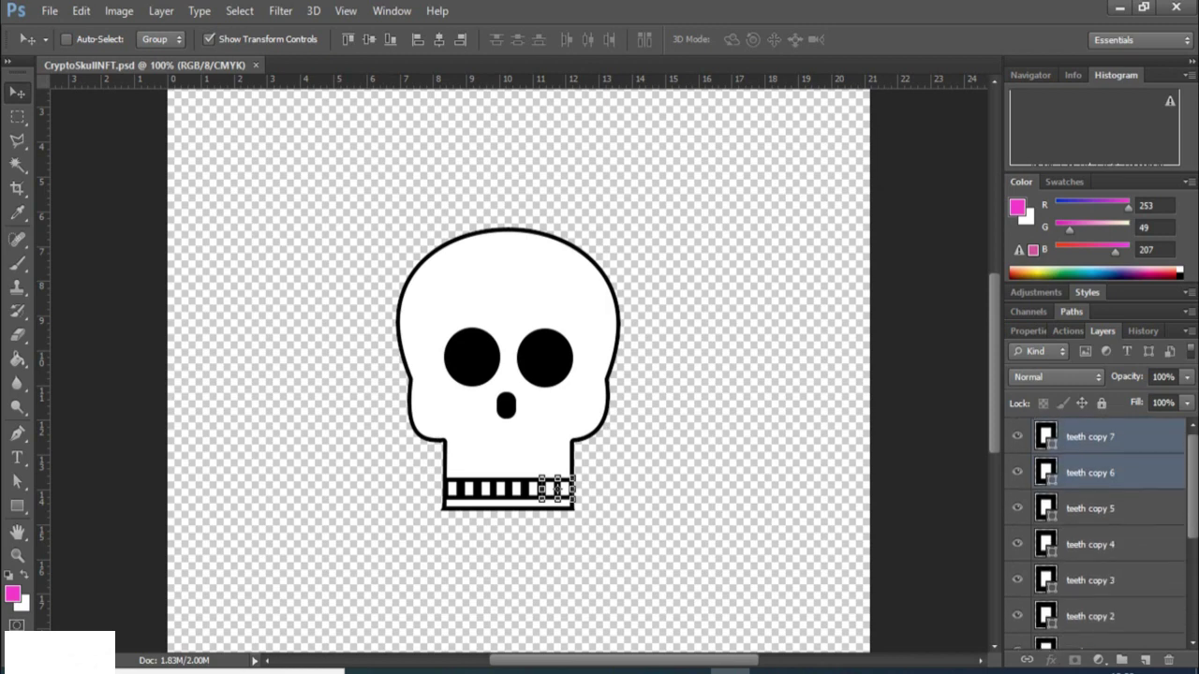
click(1100, 438)
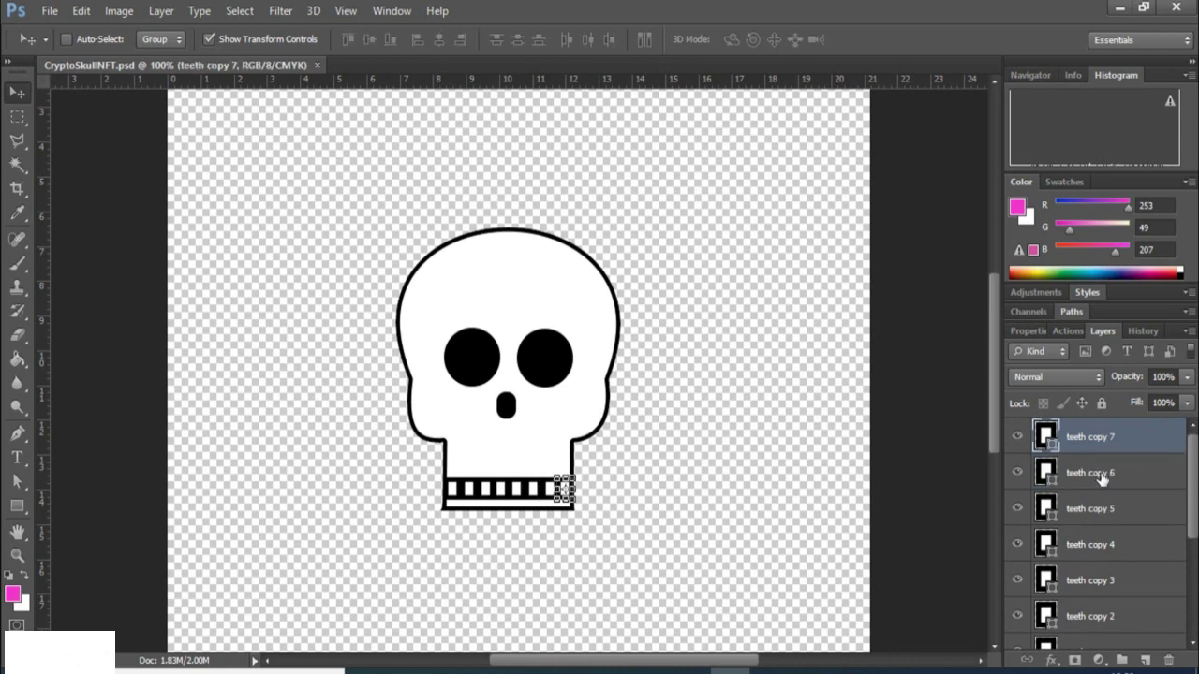
ctrl+click(1103, 476)
ctrl+click(1102, 508)
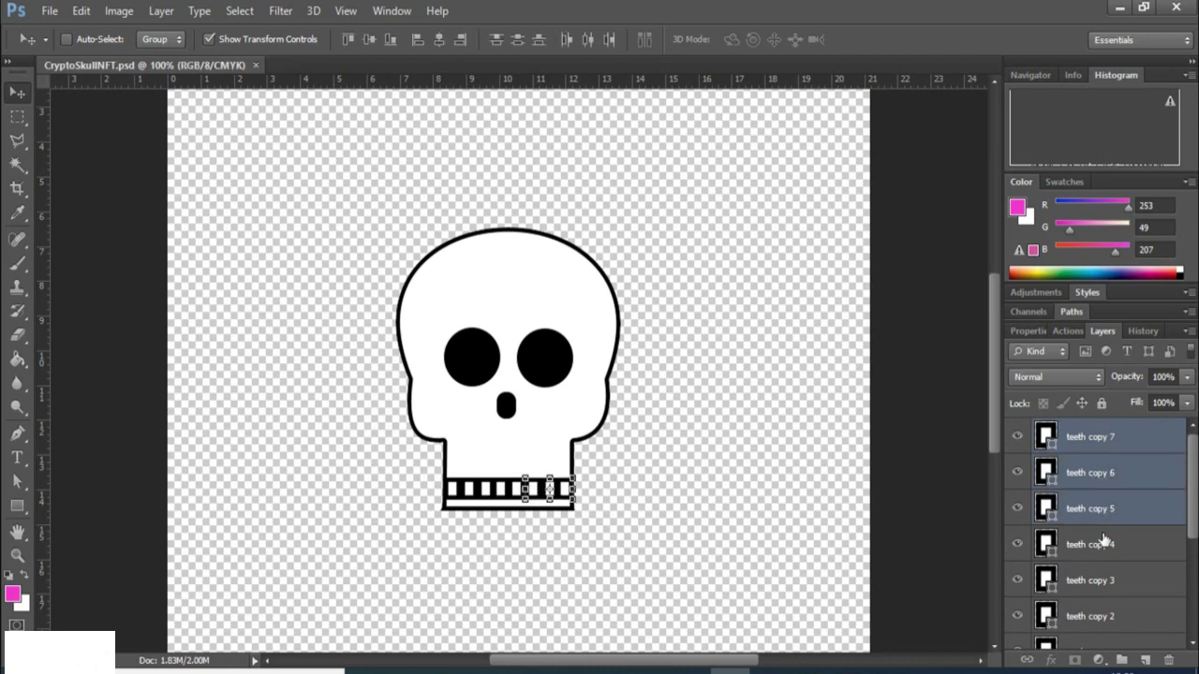
ctrl+click(1103, 541)
ctrl+click(1105, 578)
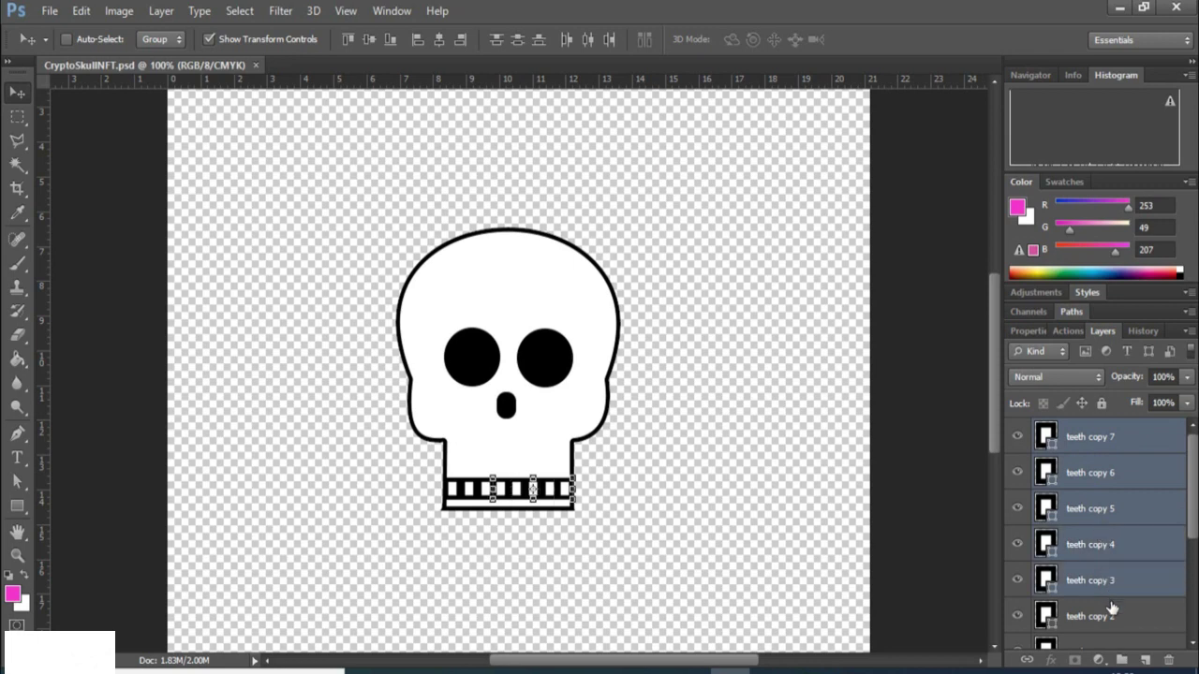
ctrl+click(1112, 610)
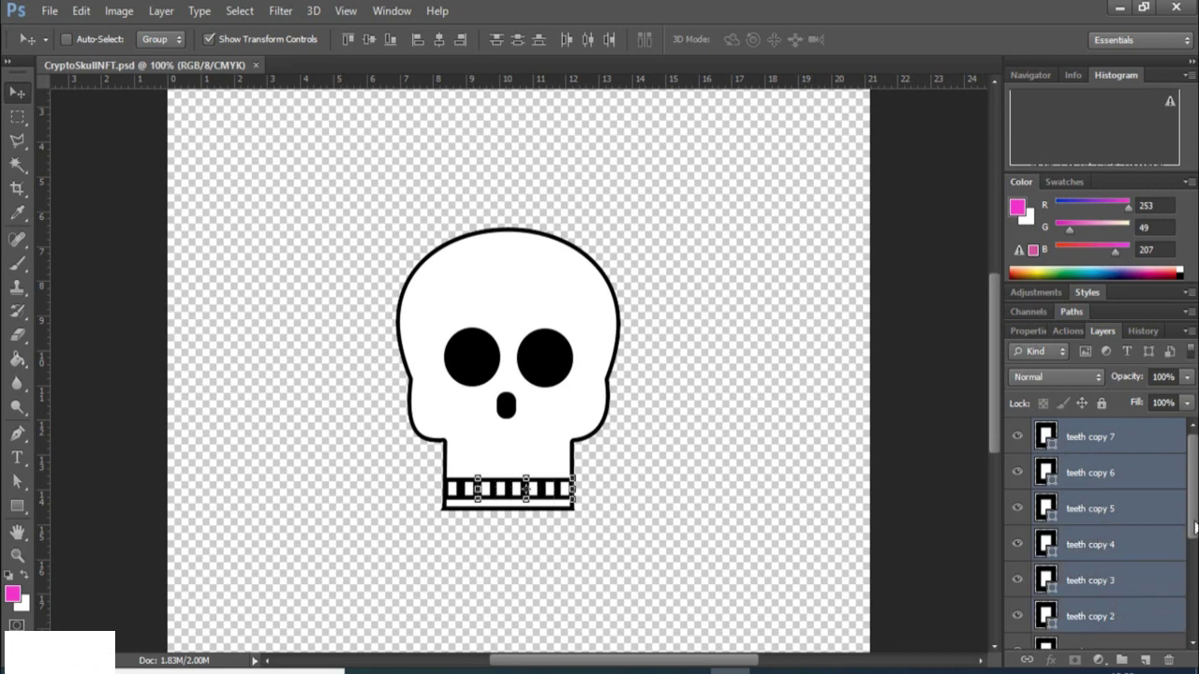
drag(1192, 530, 1192, 583)
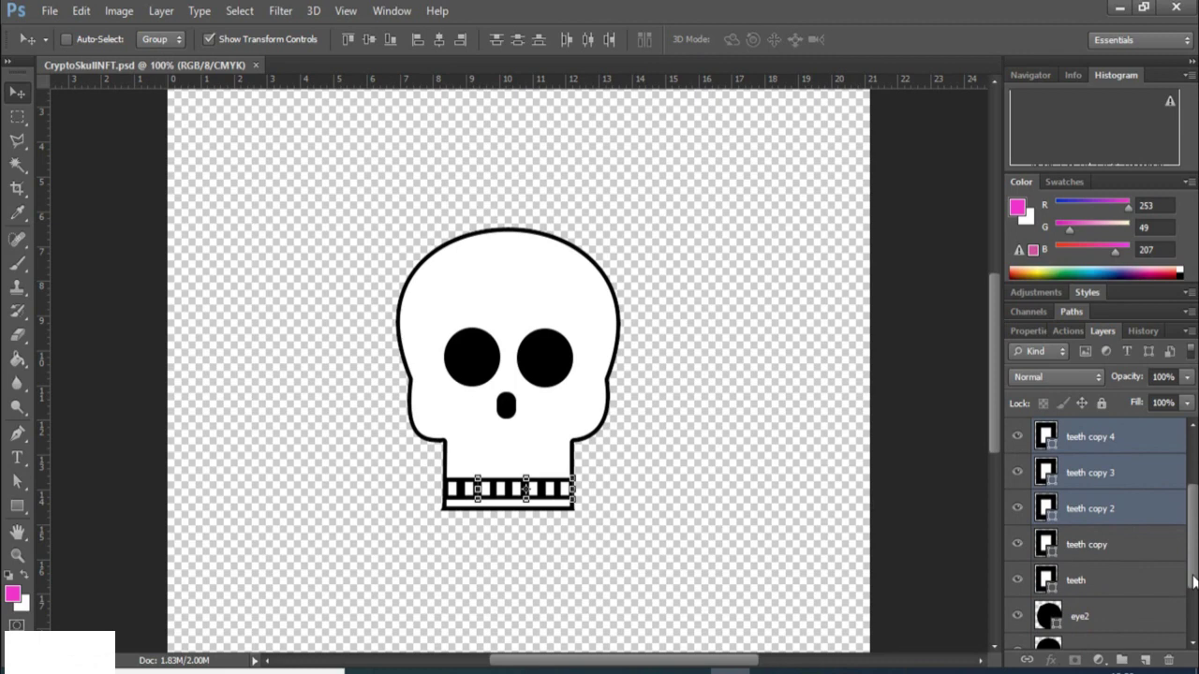
ctrl+click(1140, 545)
ctrl+click(1126, 582)
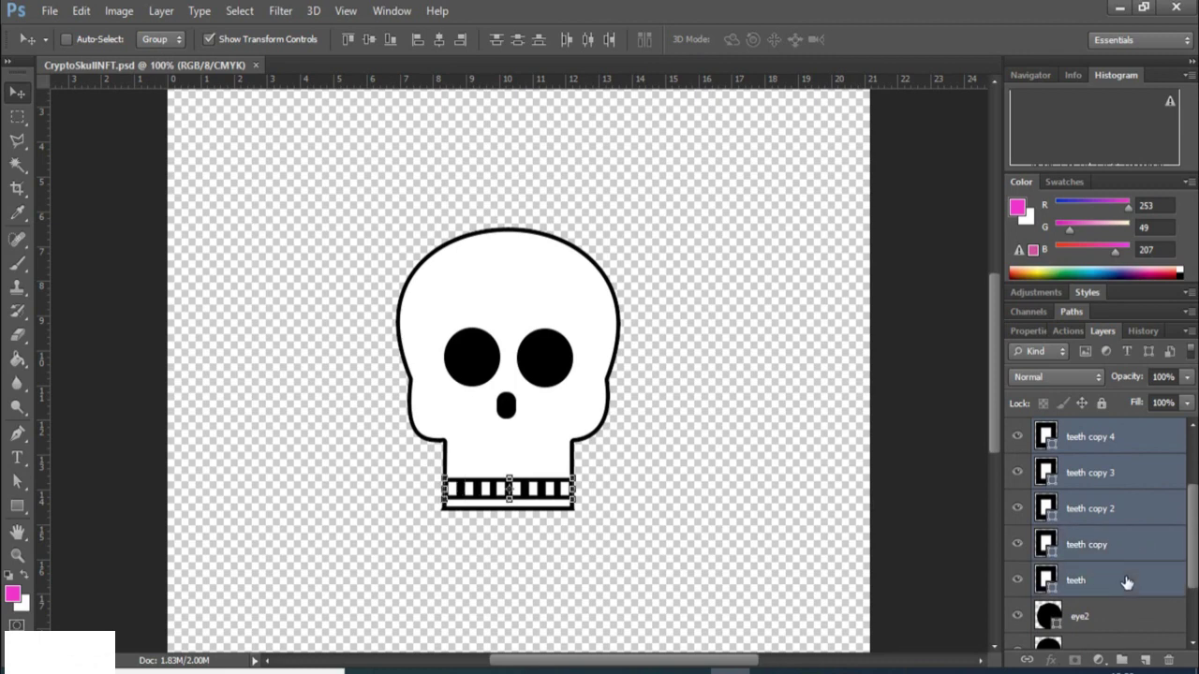
right_click(1075, 503)
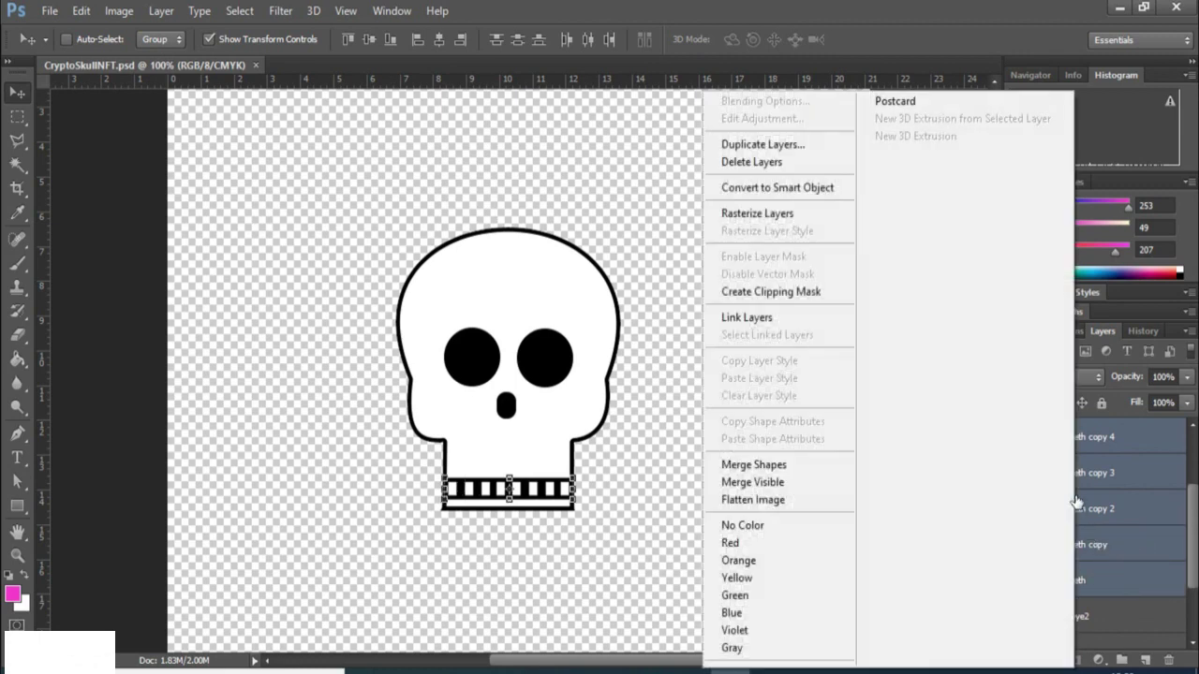
click(746, 468)
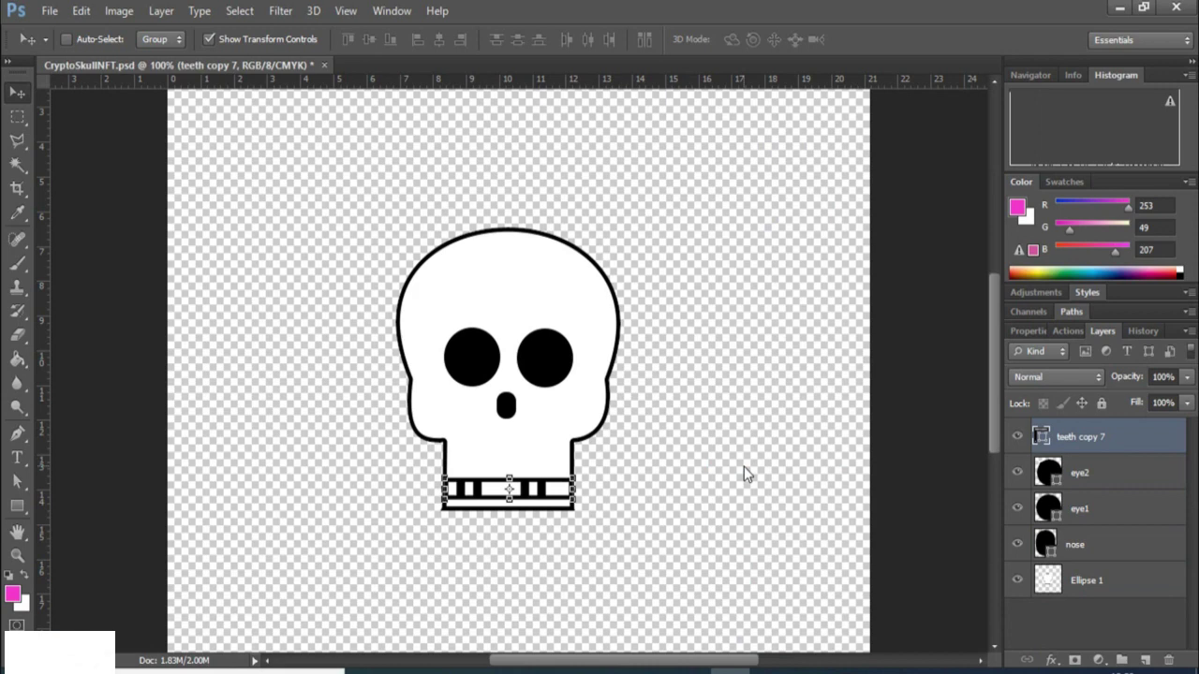
key(ctrl+z)
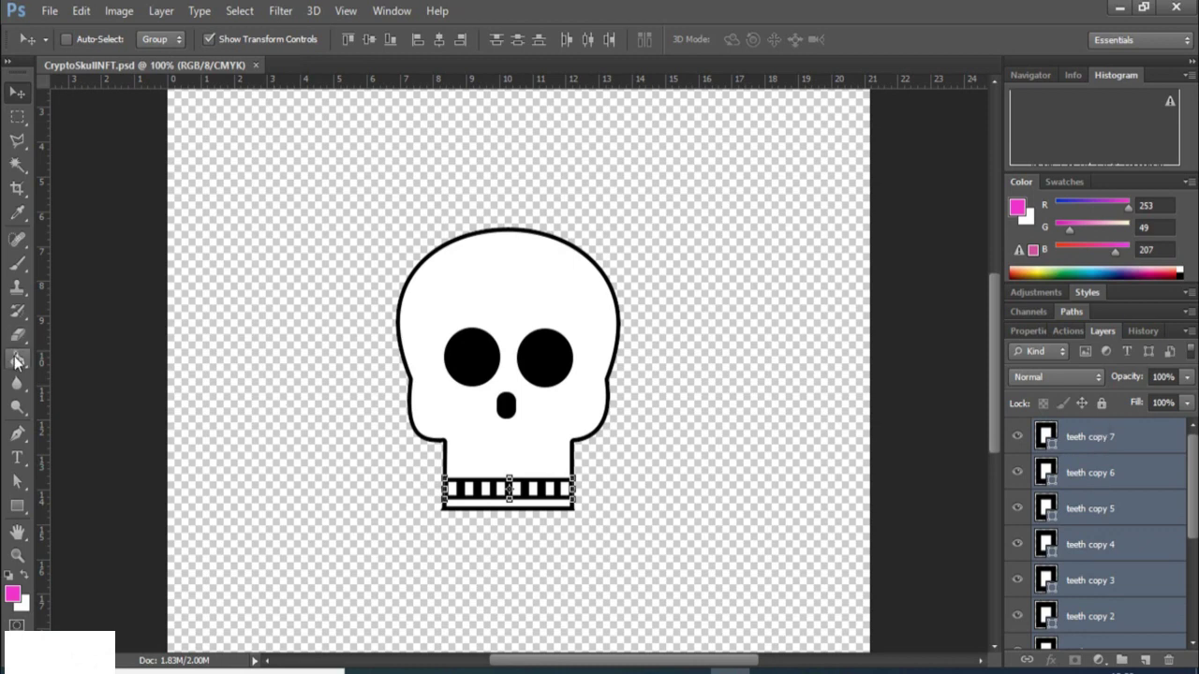
Try to fill the first tooth with the Paint Bucket while all the teeth layers are selected.
click(16, 361)
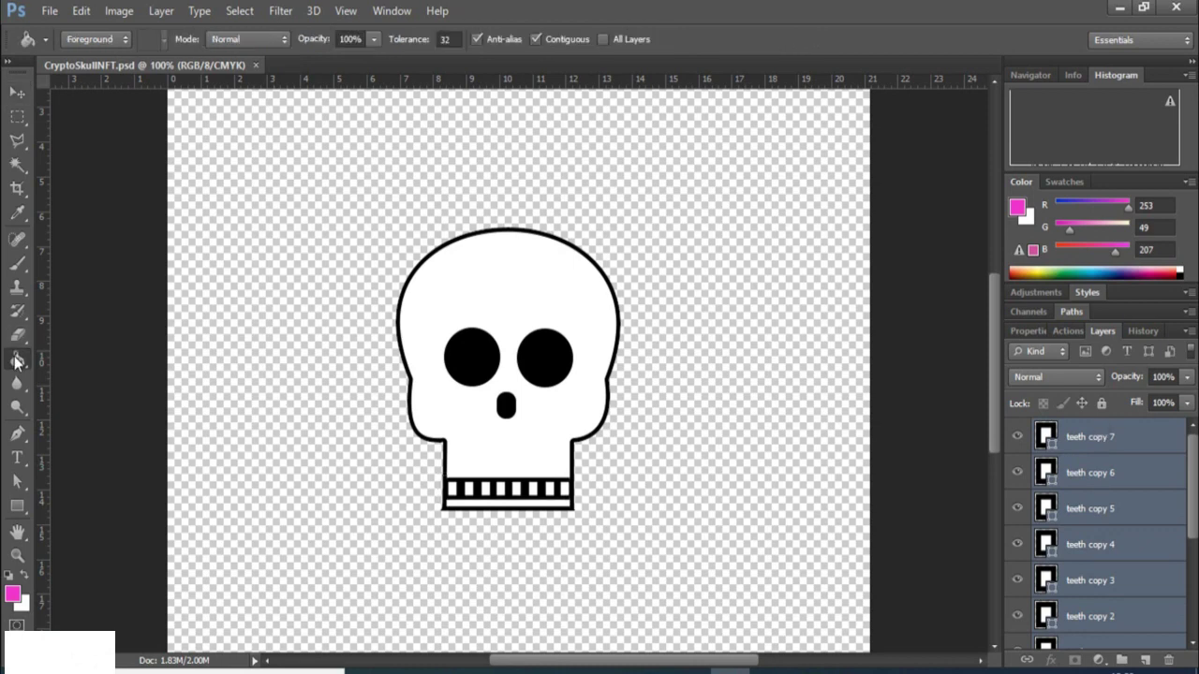
click(447, 487)
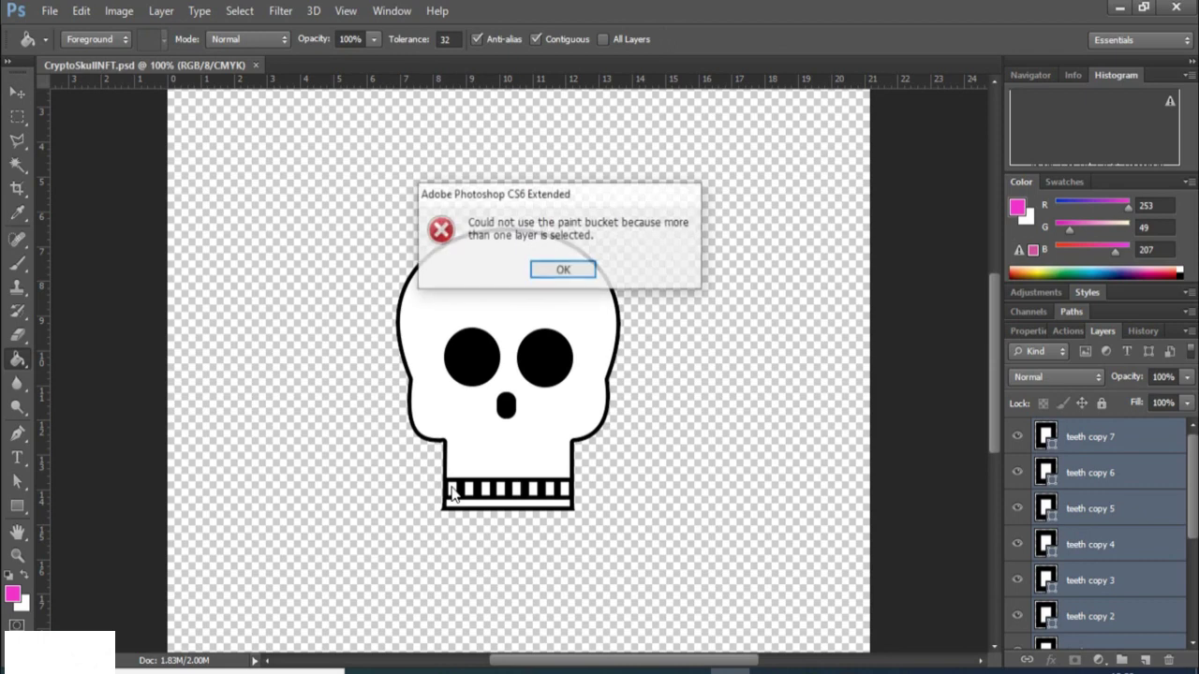
click(560, 270)
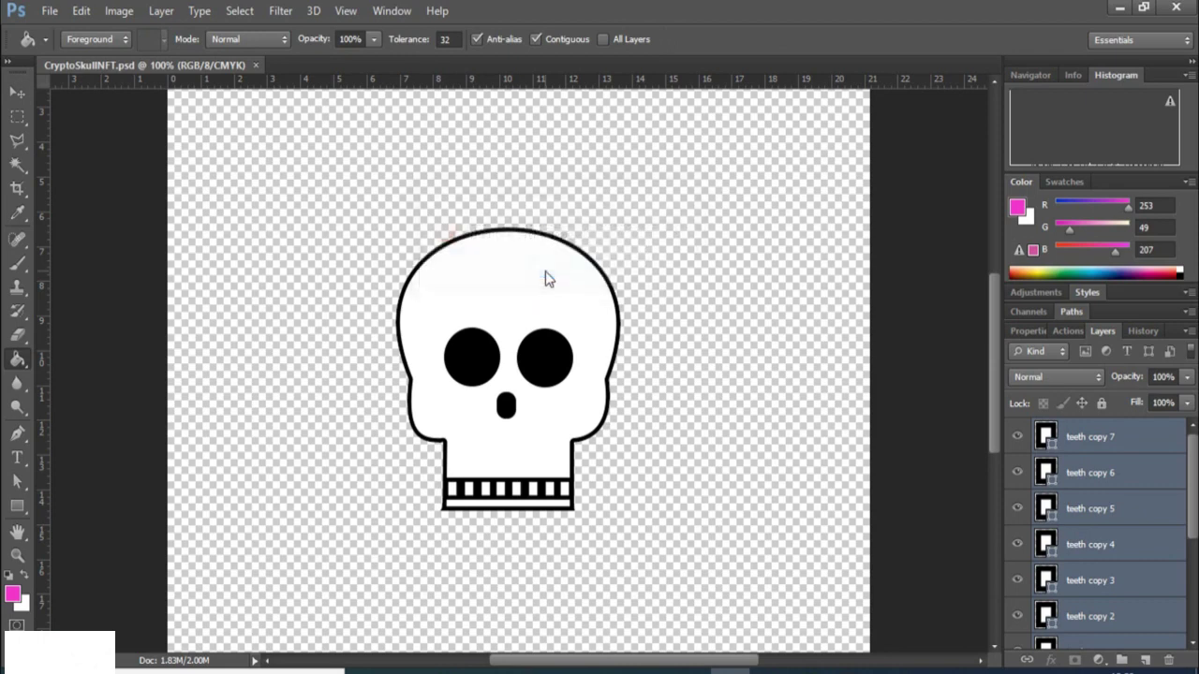
Rasterize the "teeth copy 7" and "teeth copy 6" shape layers one after the other.
click(1113, 448)
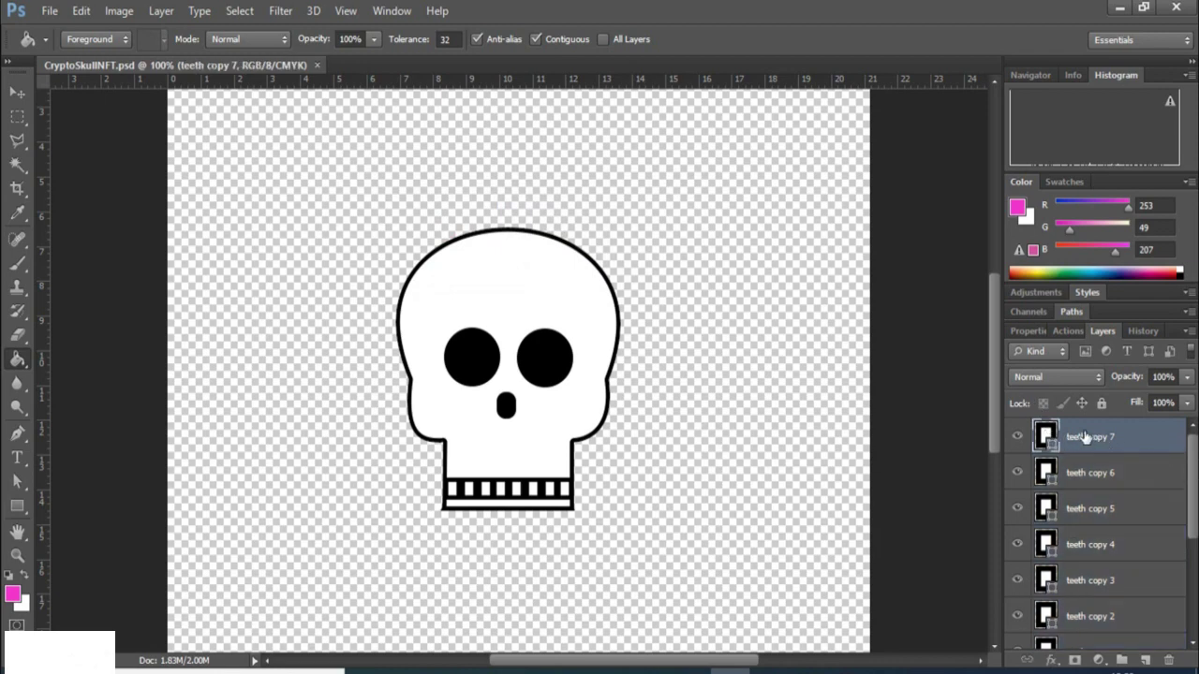
click(450, 497)
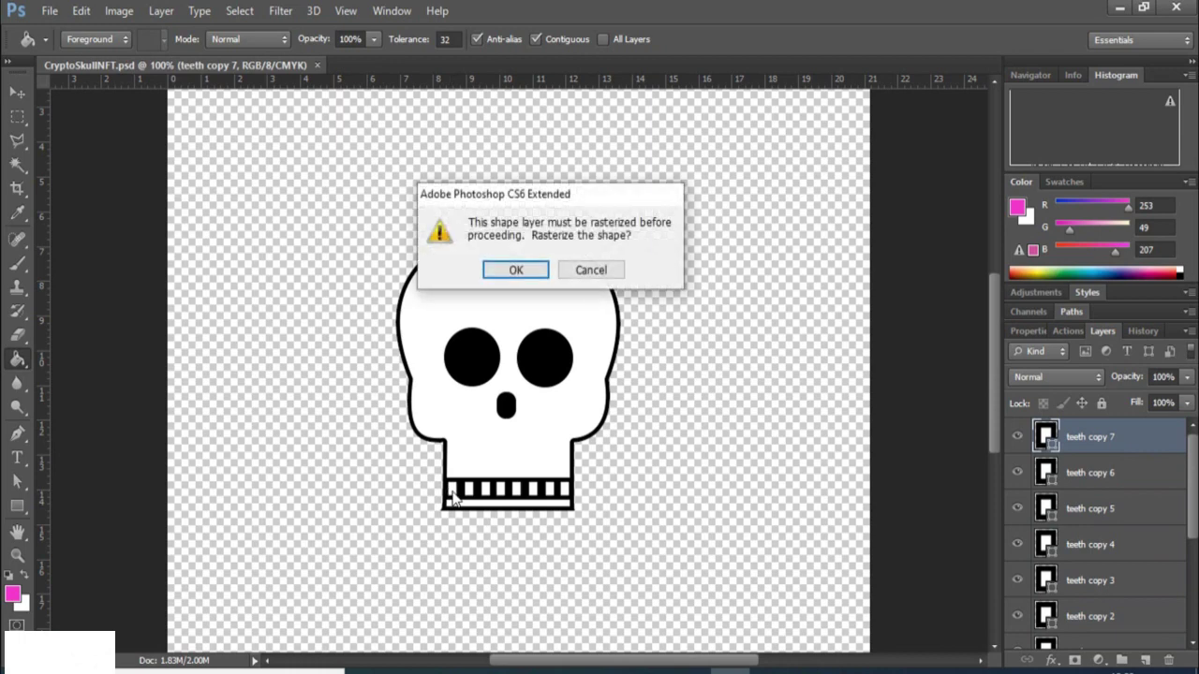
click(511, 269)
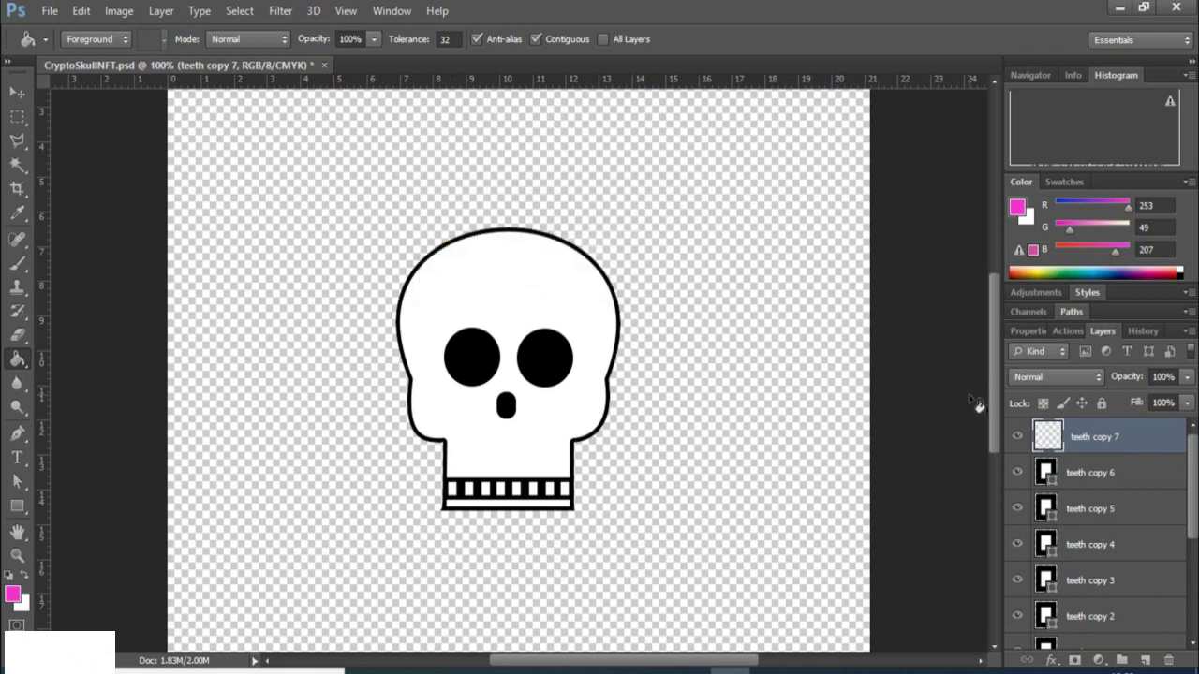
click(1081, 478)
click(514, 492)
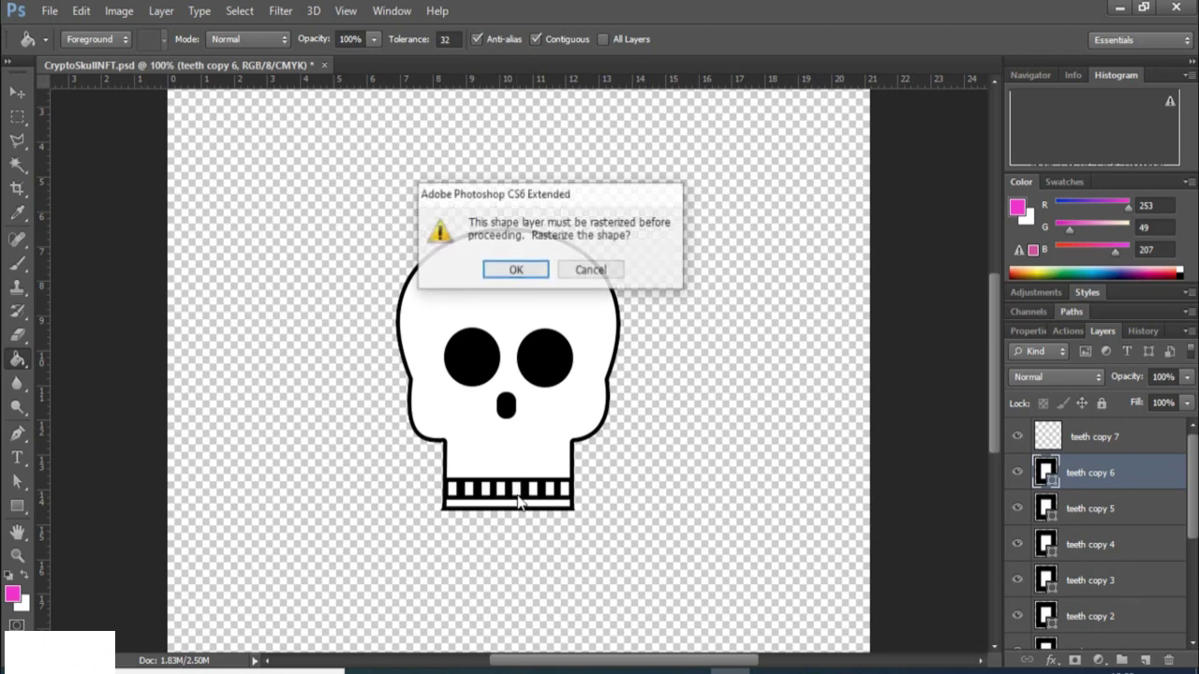
click(502, 271)
Rasterize the "teeth copy 5" and "teeth copy 4" shape layers individually.
click(1077, 509)
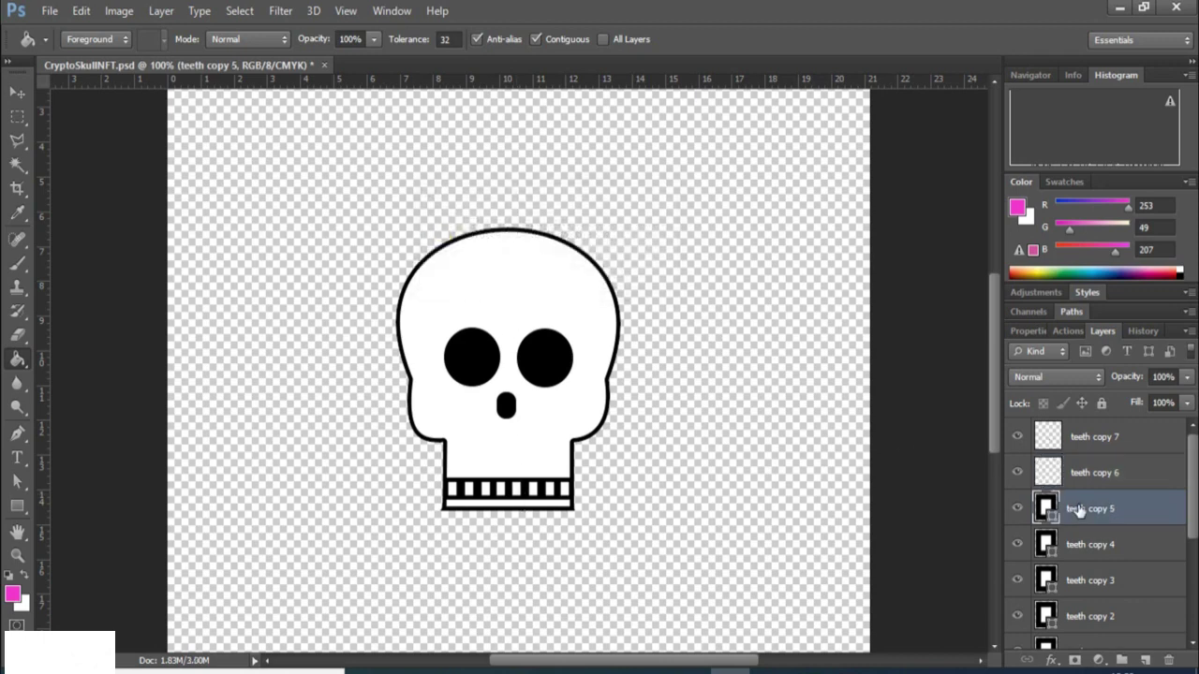
click(513, 488)
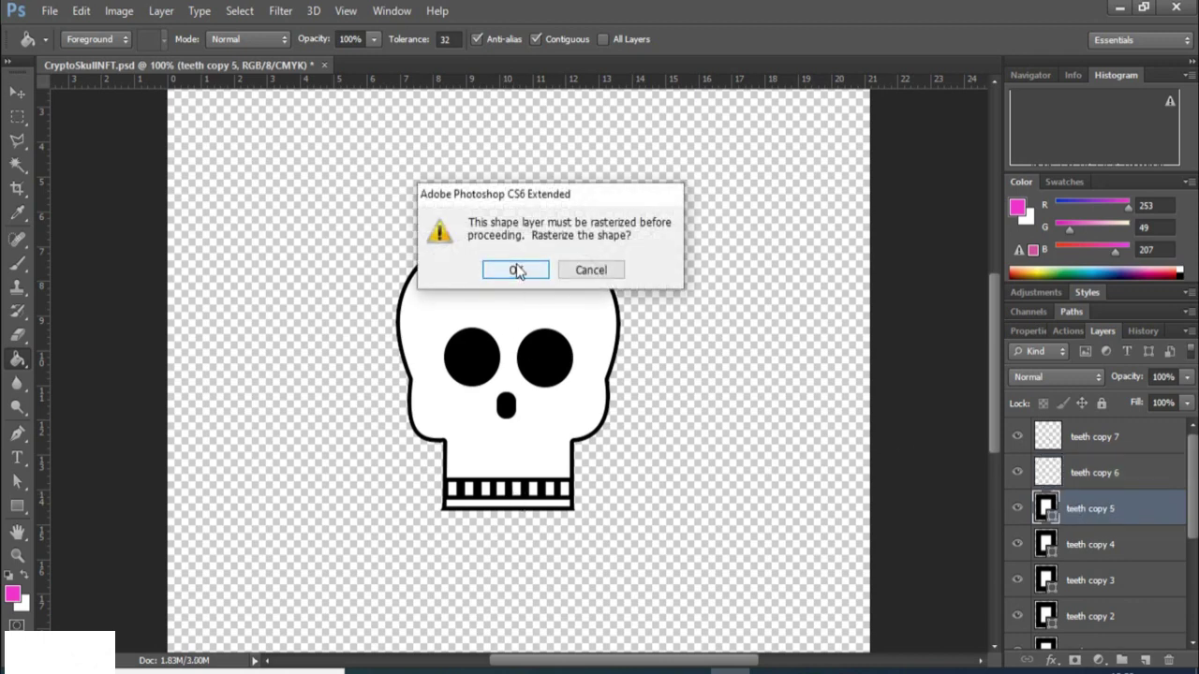
click(516, 270)
click(1084, 547)
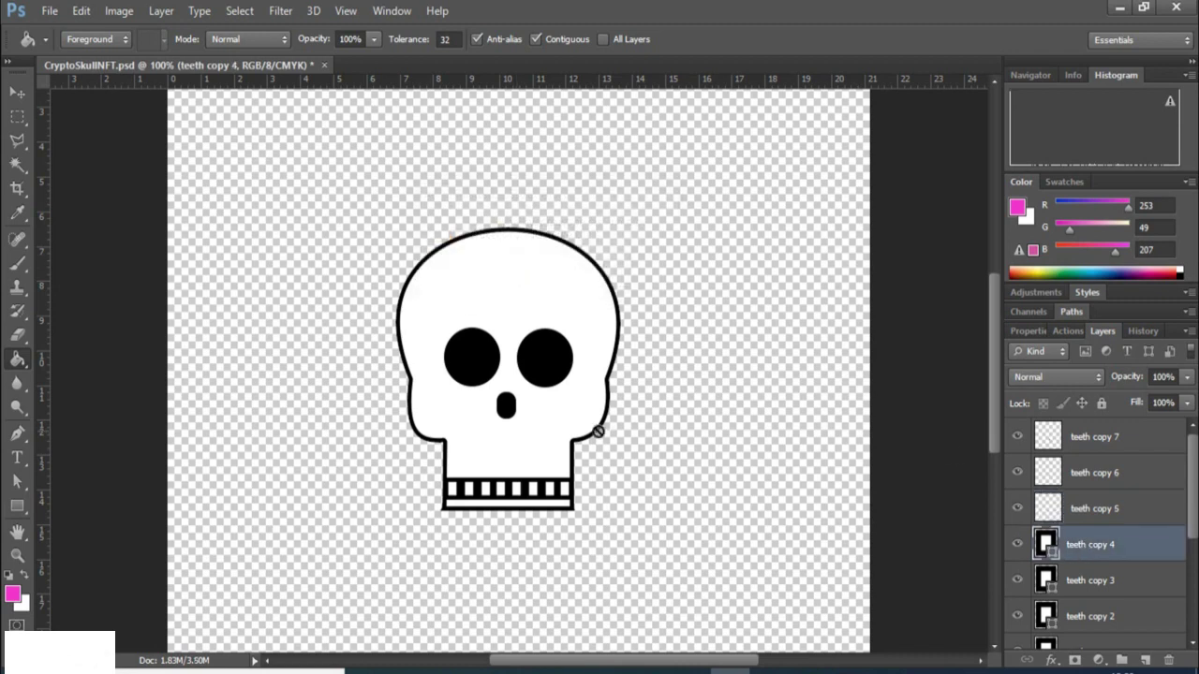
click(516, 489)
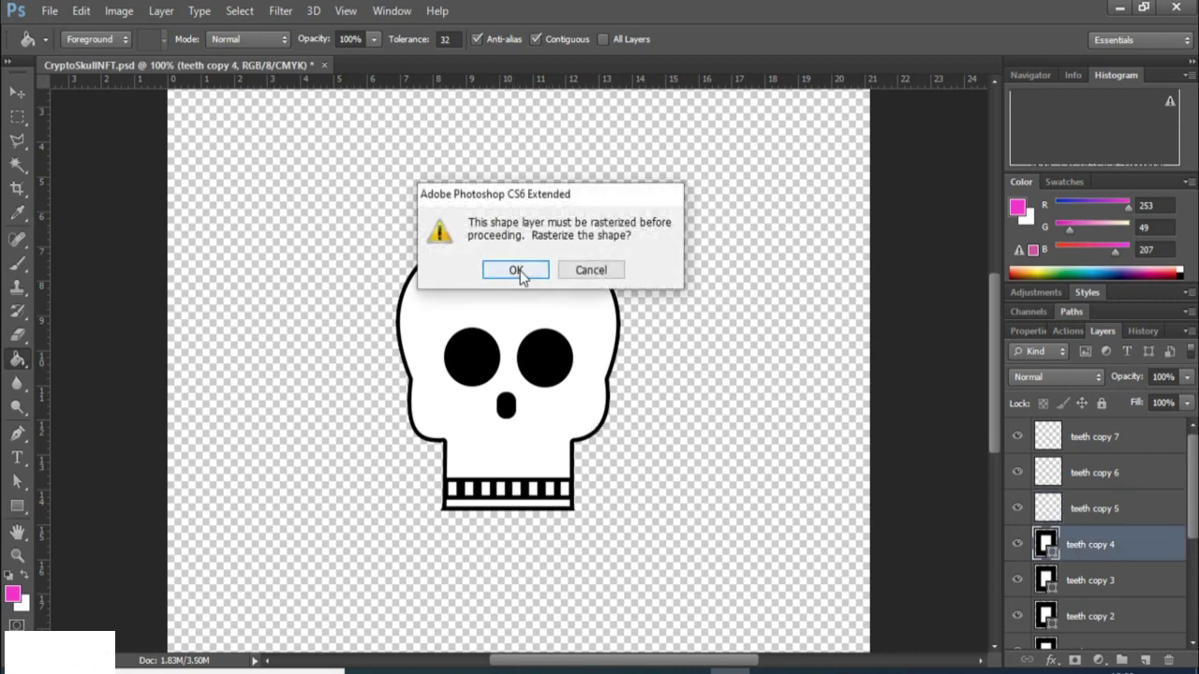
click(516, 269)
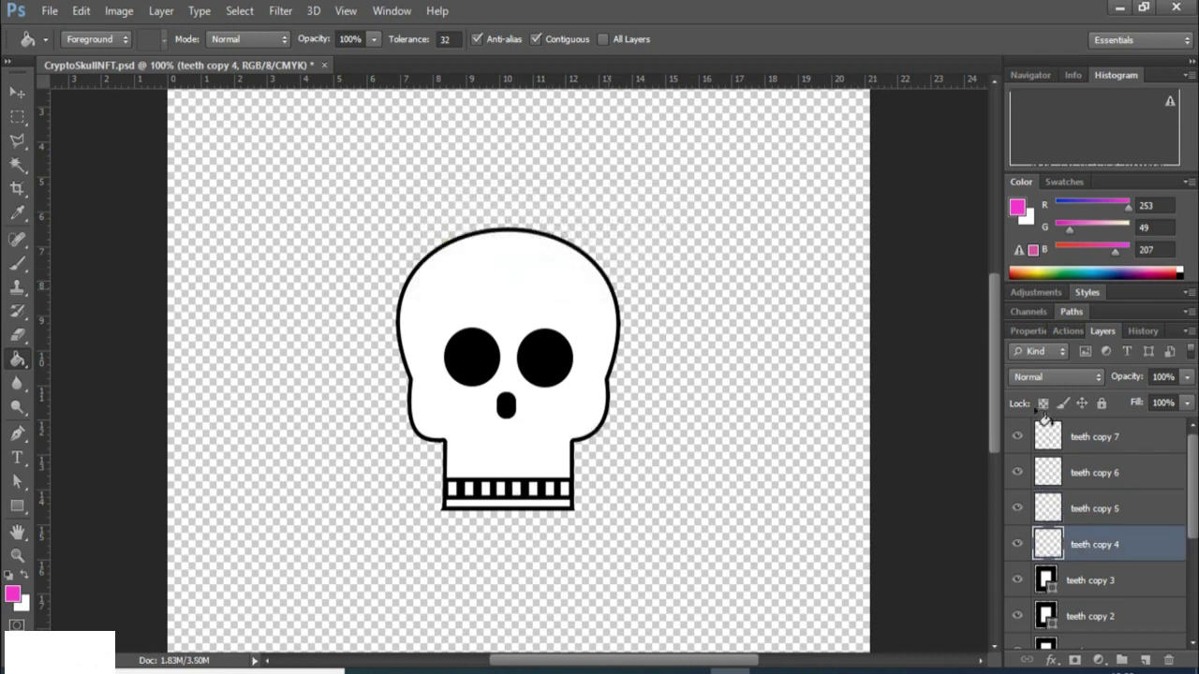
Rasterize the "teeth copy 3" and "teeth copy 2" shape layers individually.
click(1095, 588)
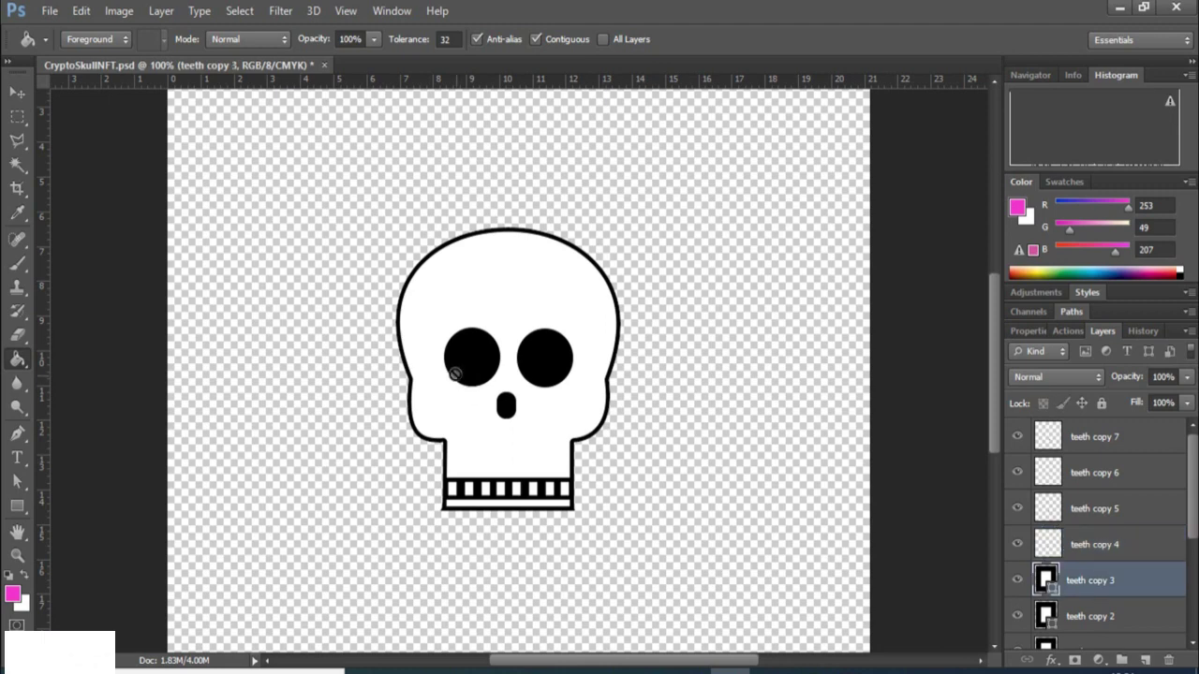
click(511, 485)
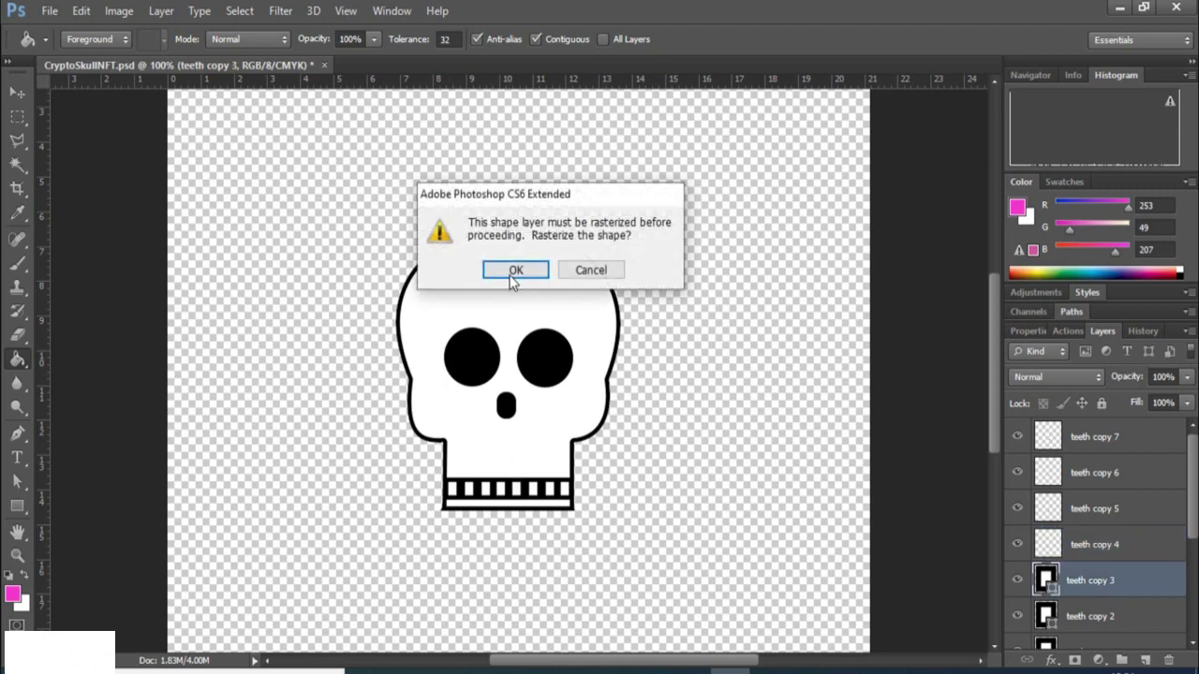
click(512, 277)
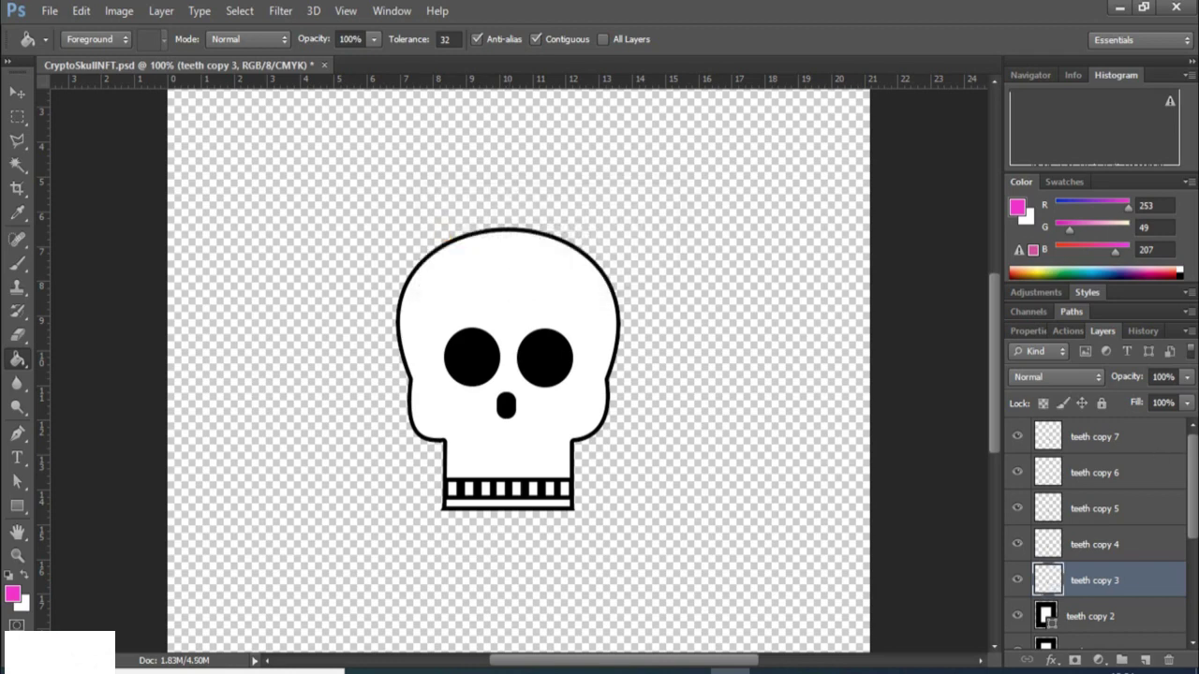
scroll(1123, 524, down, 3)
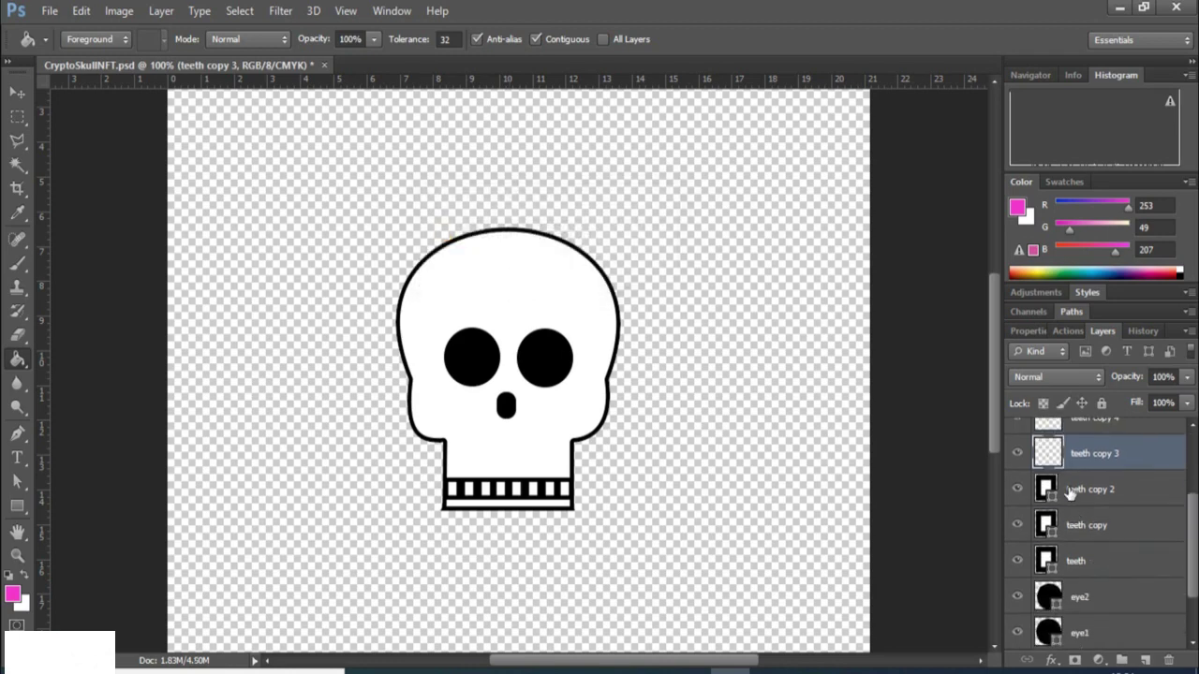
click(1070, 490)
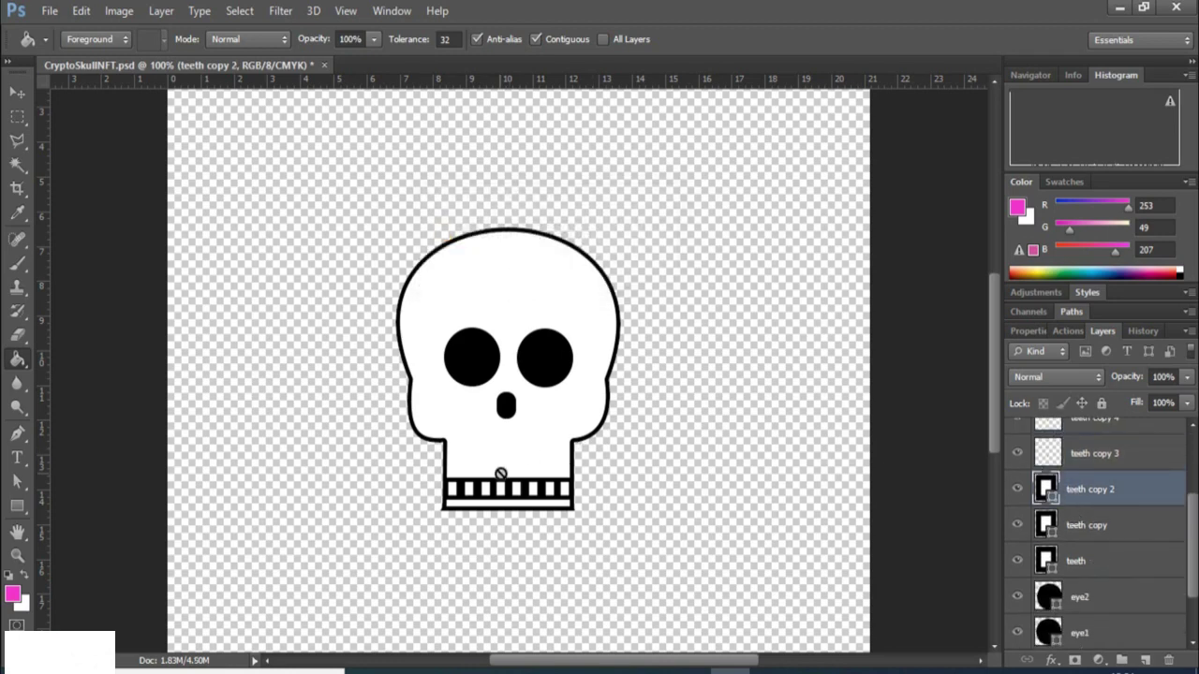
click(494, 469)
click(503, 274)
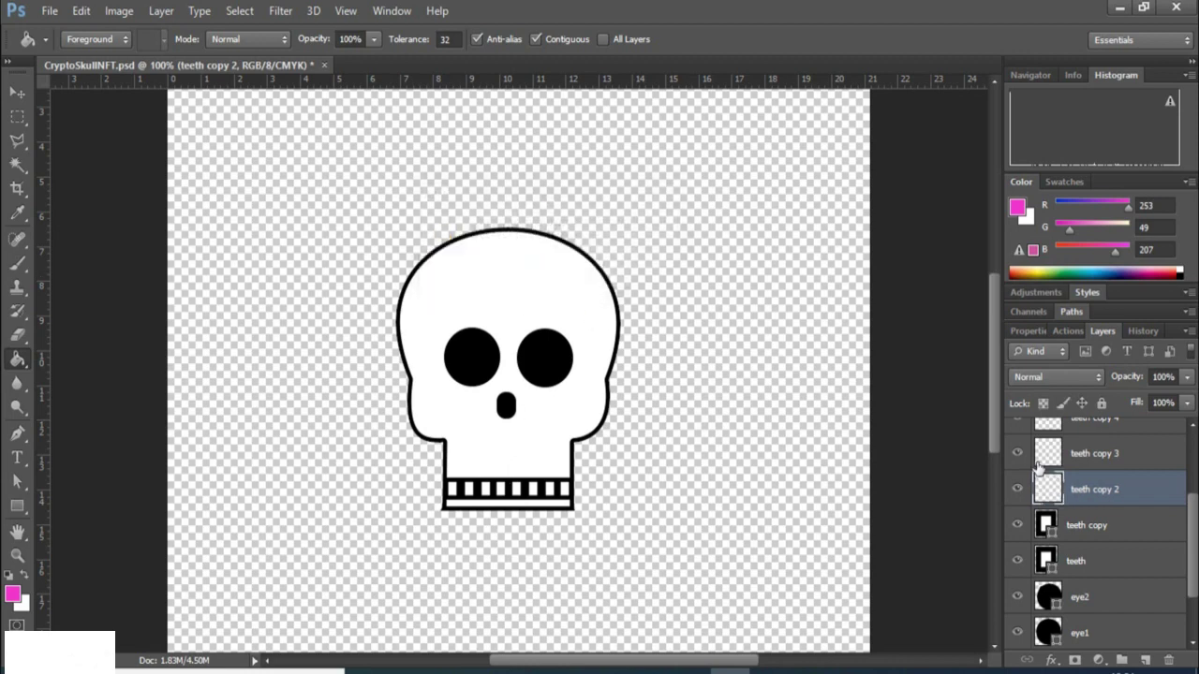
Rasterize the remaining two tooth shape layers, "teeth copy" and "teeth".
scroll(1191, 516, down, 1)
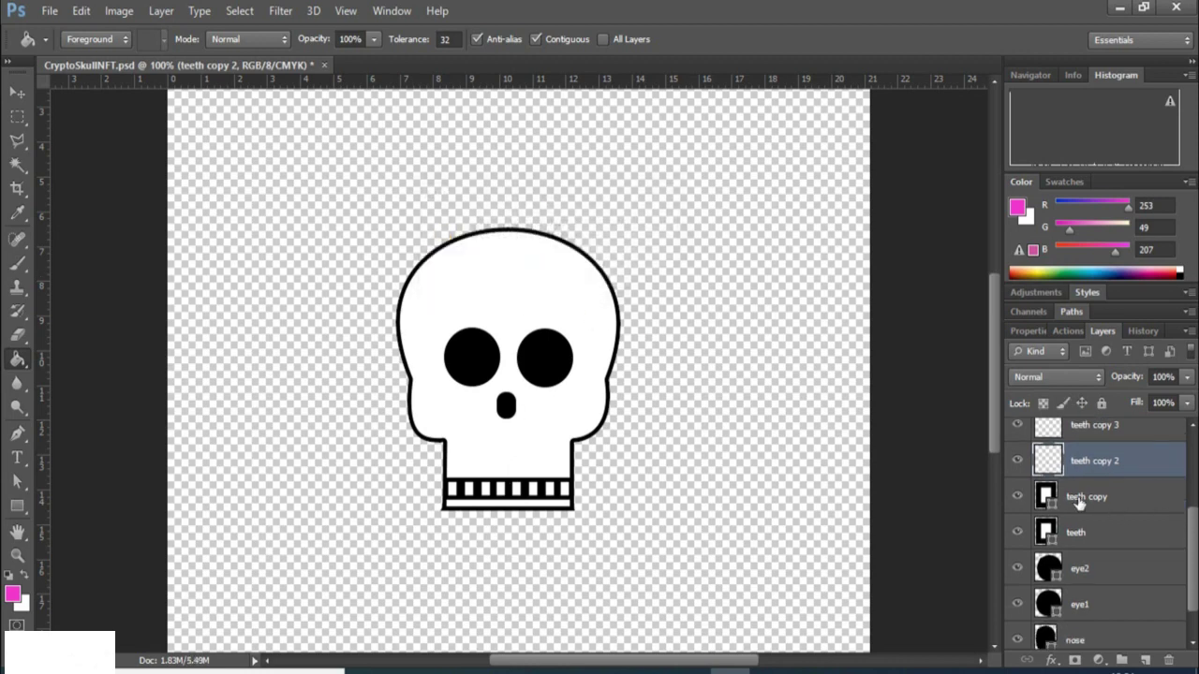
click(1078, 503)
click(461, 412)
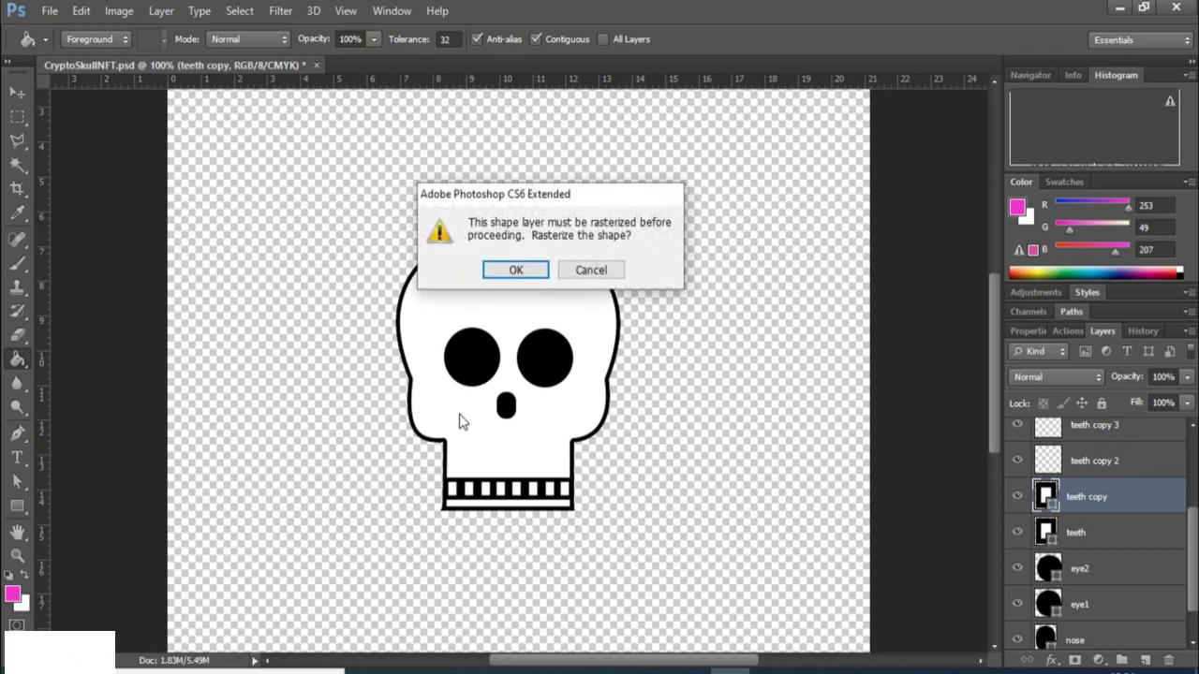
click(500, 274)
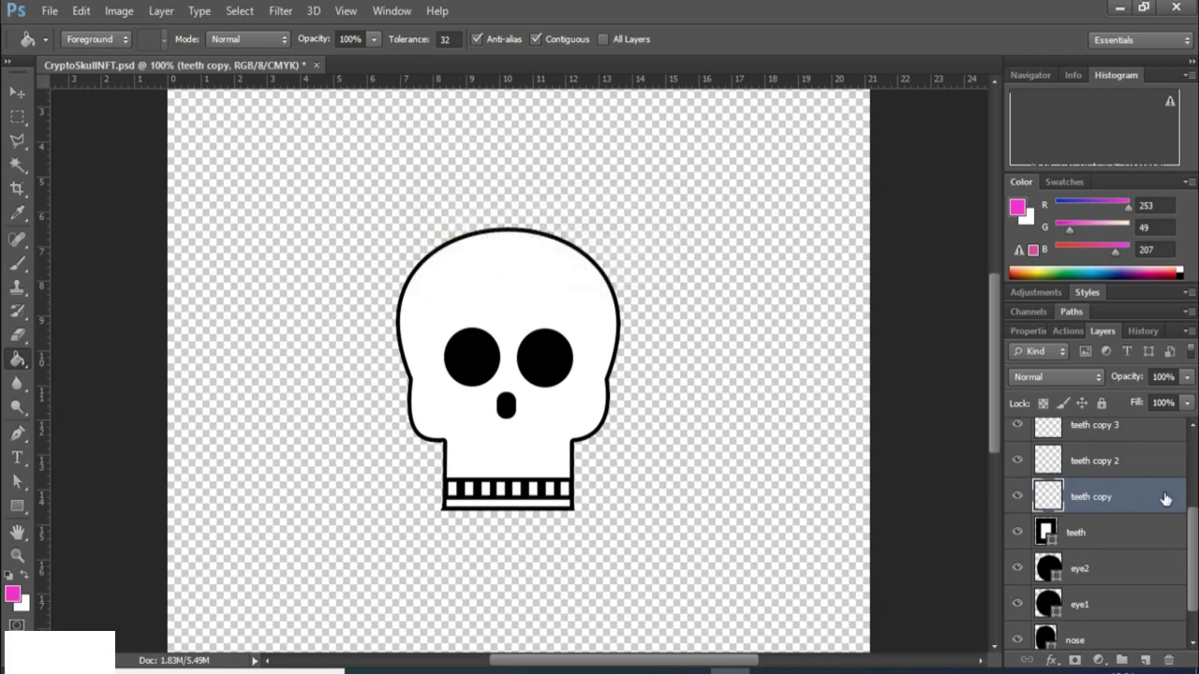
scroll(1194, 534, down, 1)
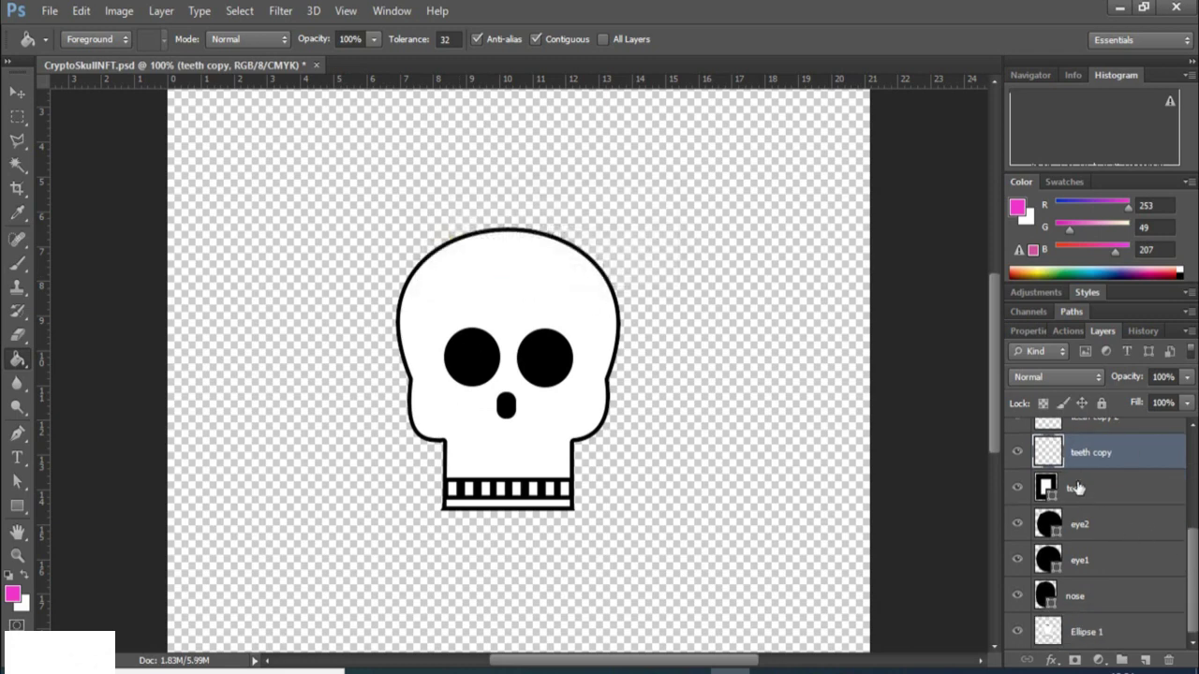
click(1077, 488)
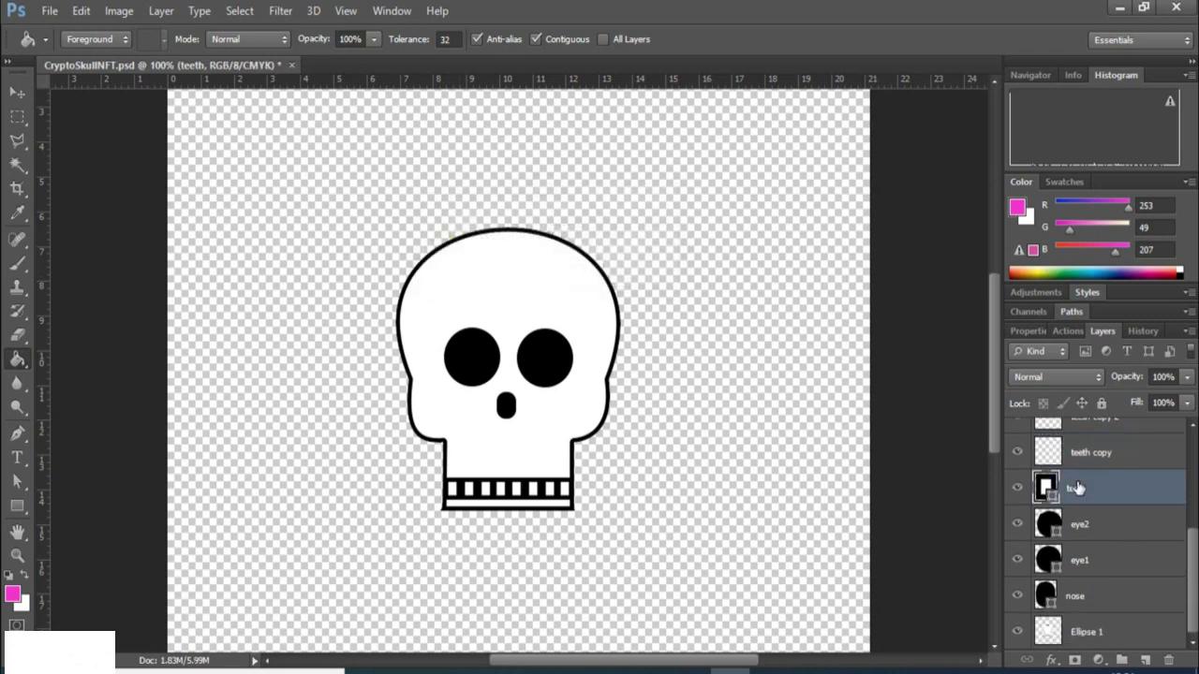
click(504, 319)
click(515, 271)
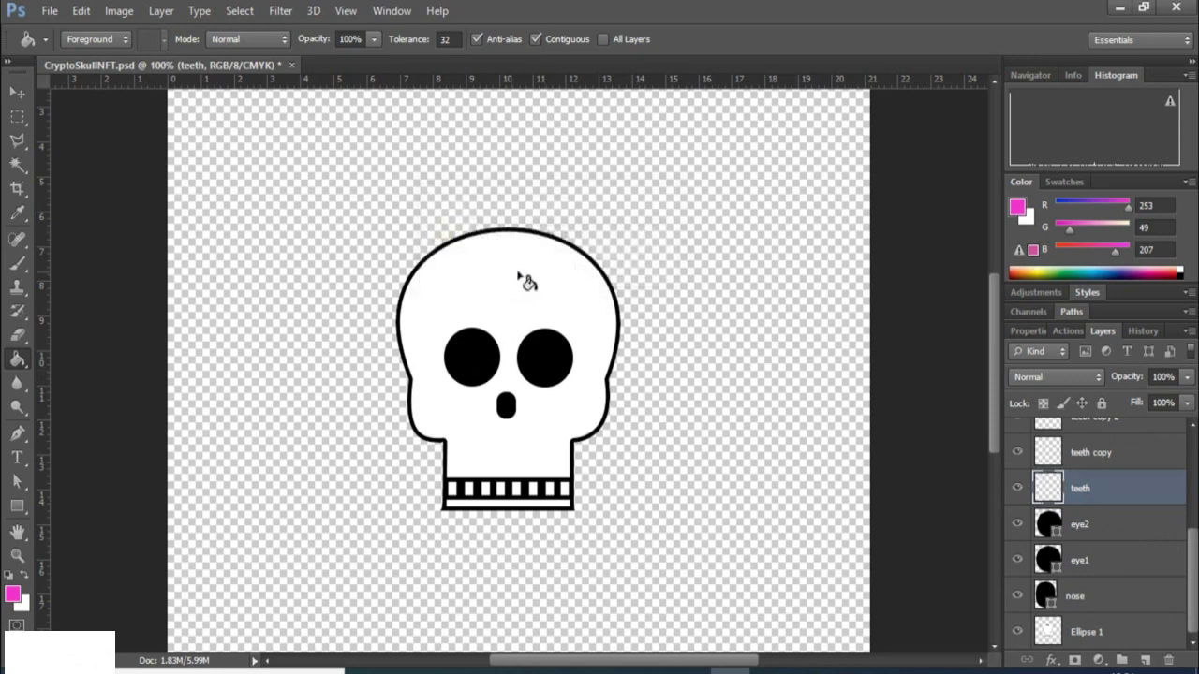
Rasterize the skull's facial feature shape layers "eye2", "eye1" and "nose" individually.
click(1075, 526)
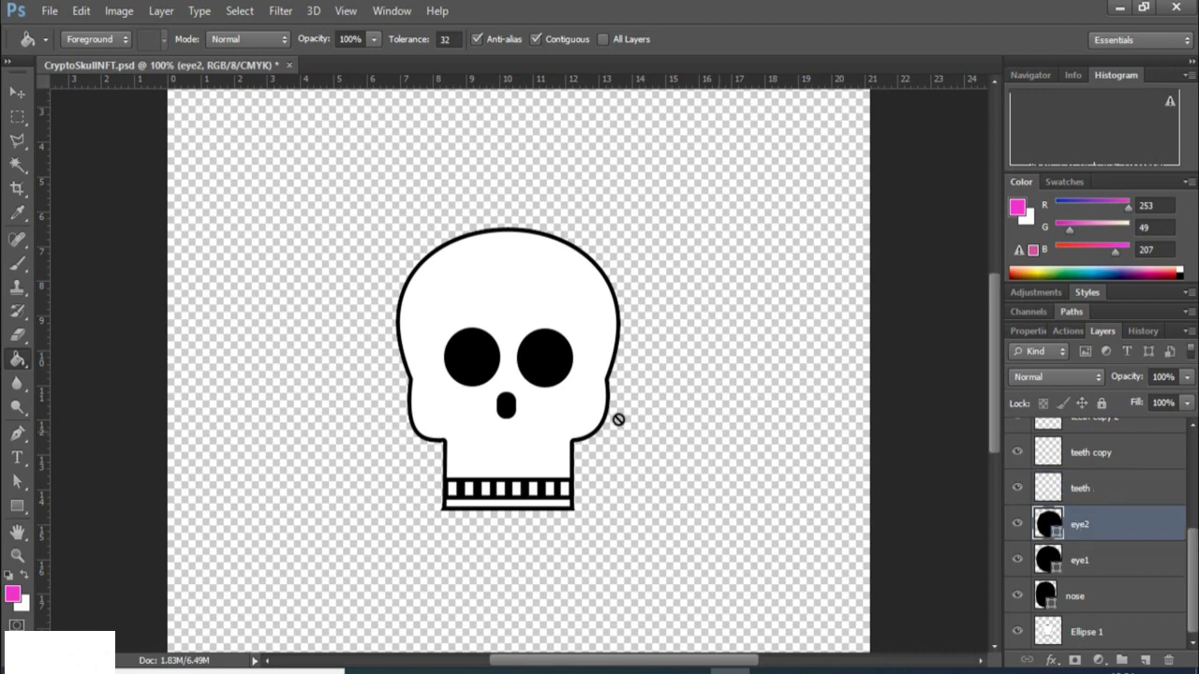
click(480, 349)
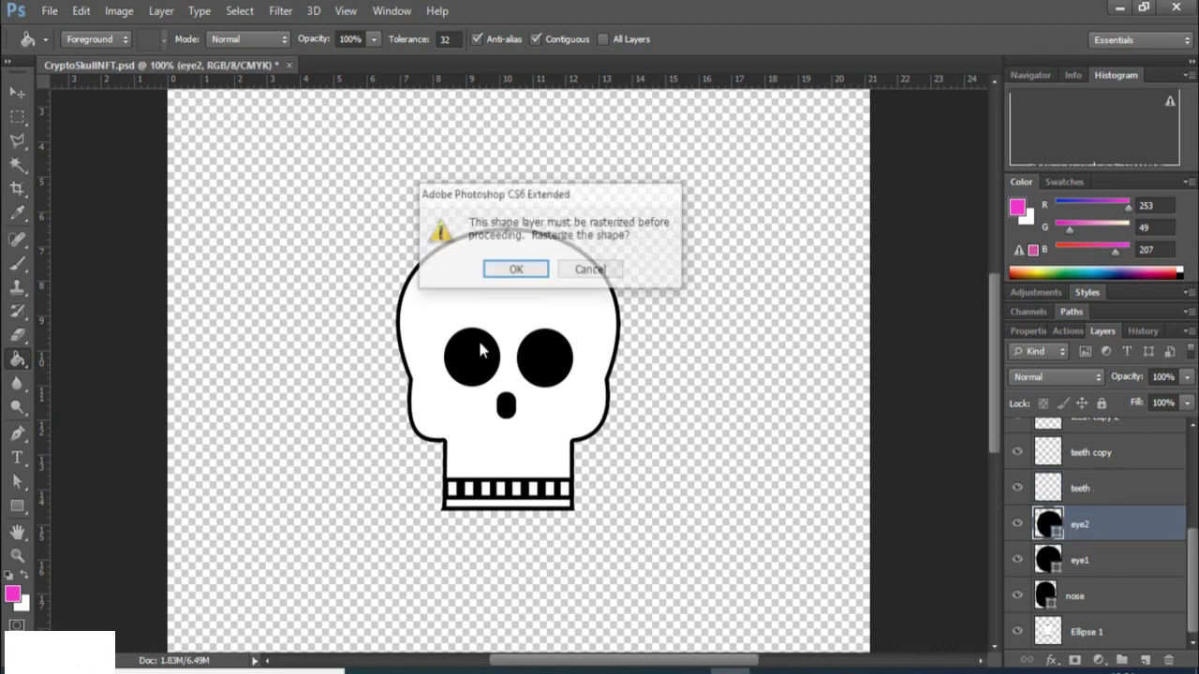
click(496, 270)
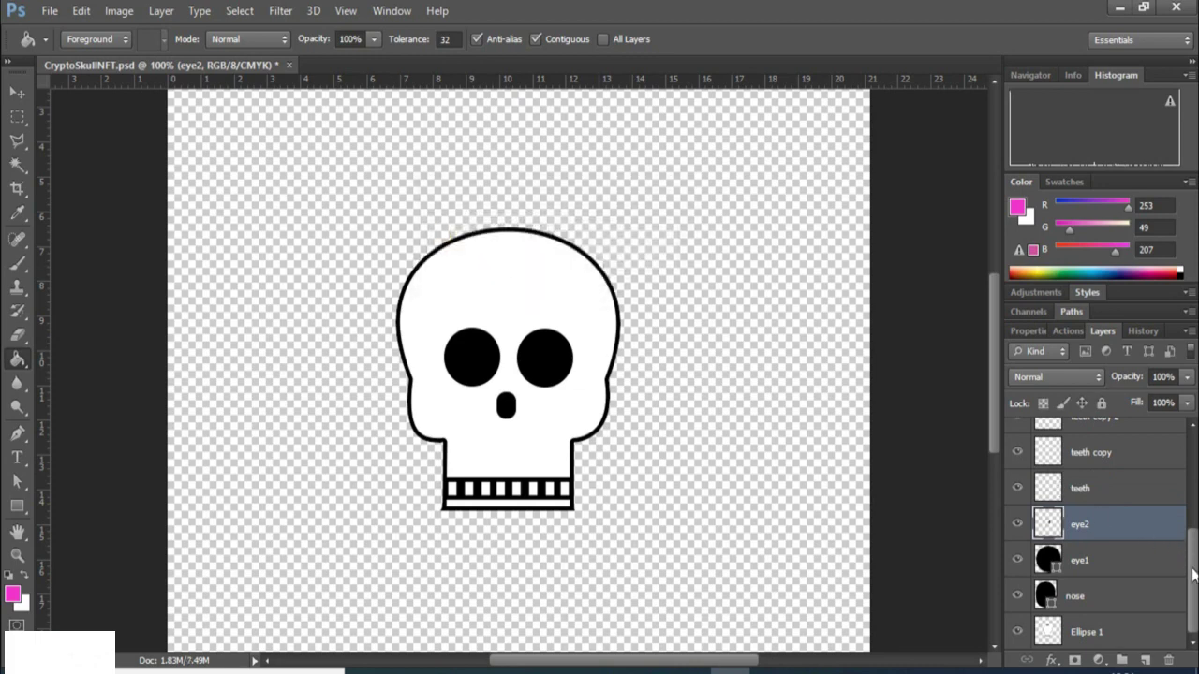
click(1099, 568)
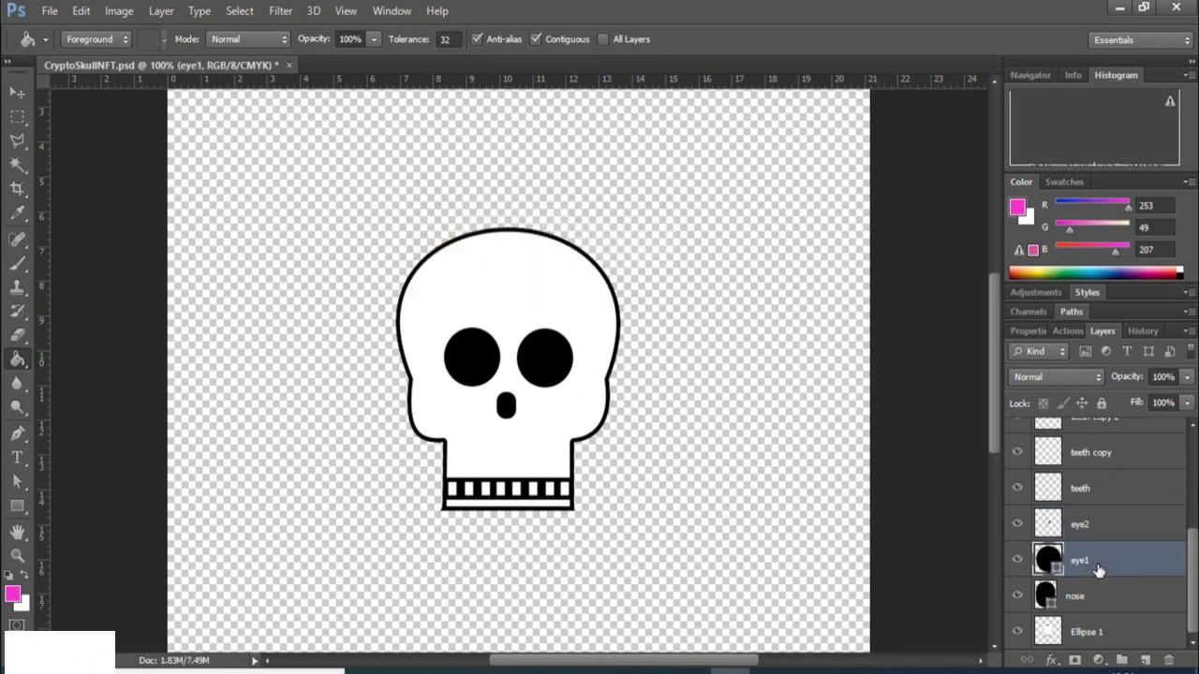
click(487, 366)
click(513, 270)
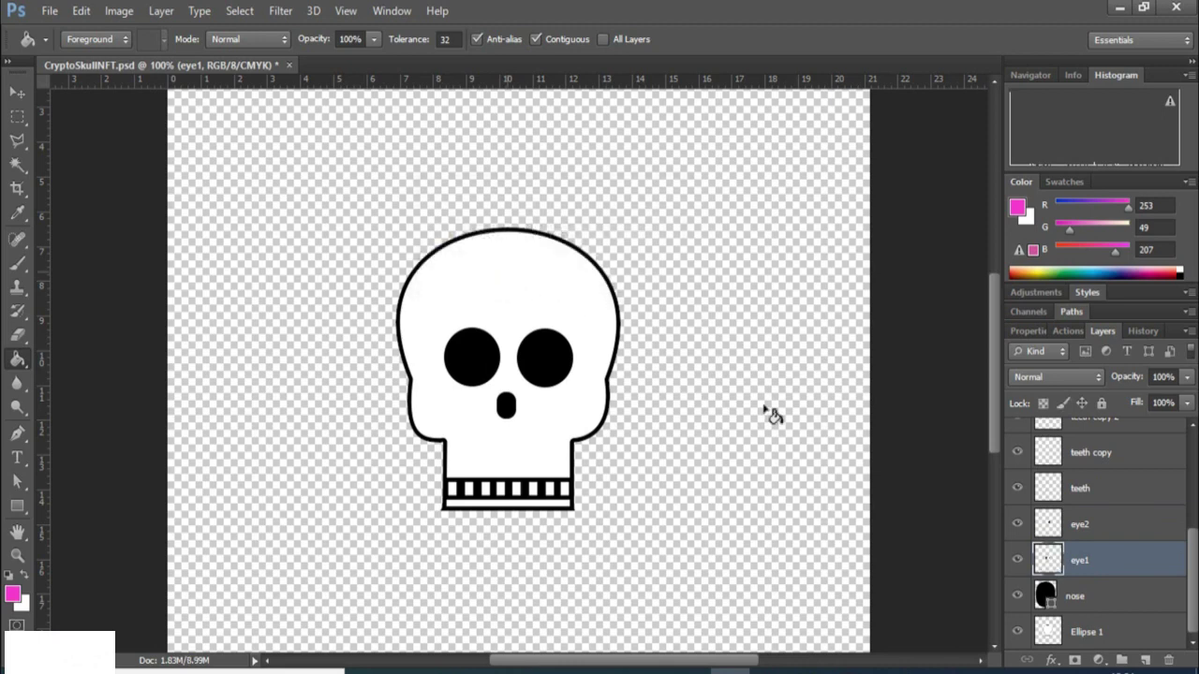
click(1089, 599)
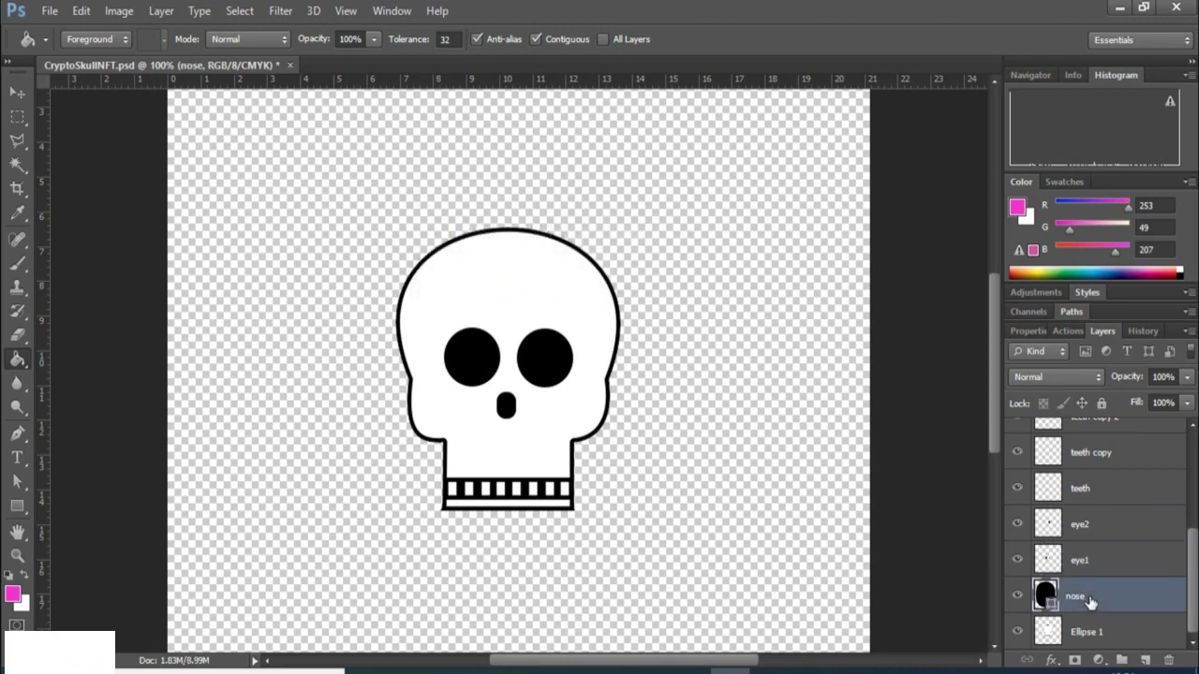
click(487, 386)
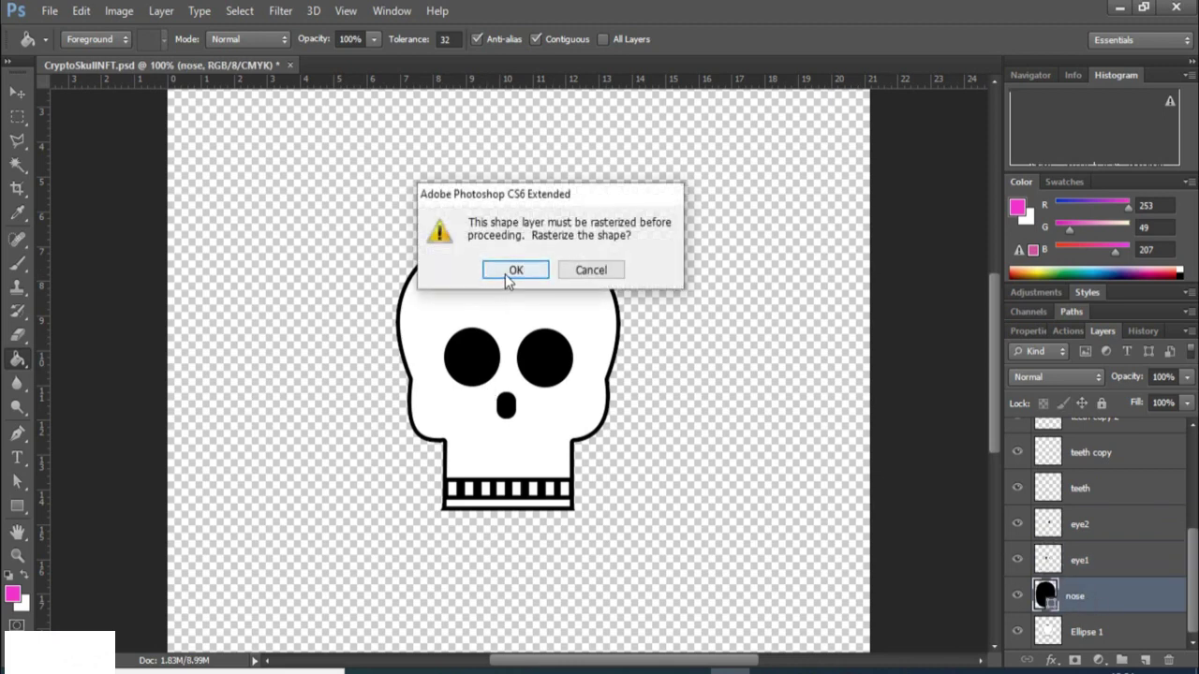
click(510, 271)
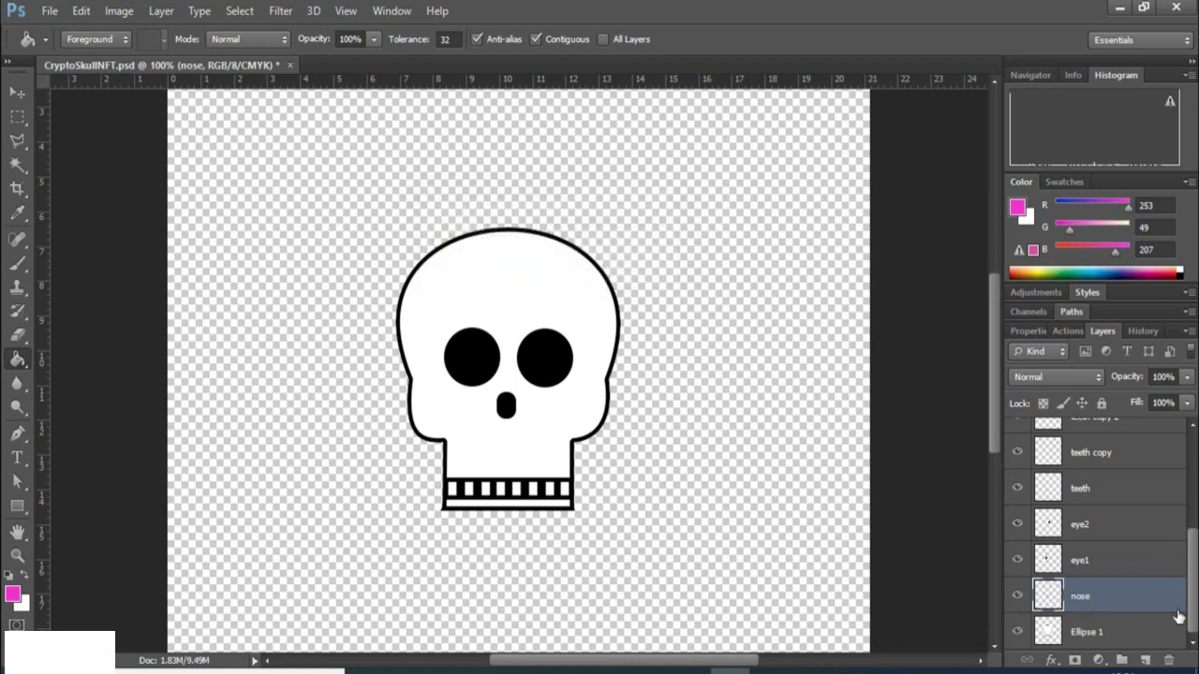
Select all eight teeth layers from "teeth copy 7" down to "teeth" and merge them into one layer.
drag(1195, 572, 1195, 412)
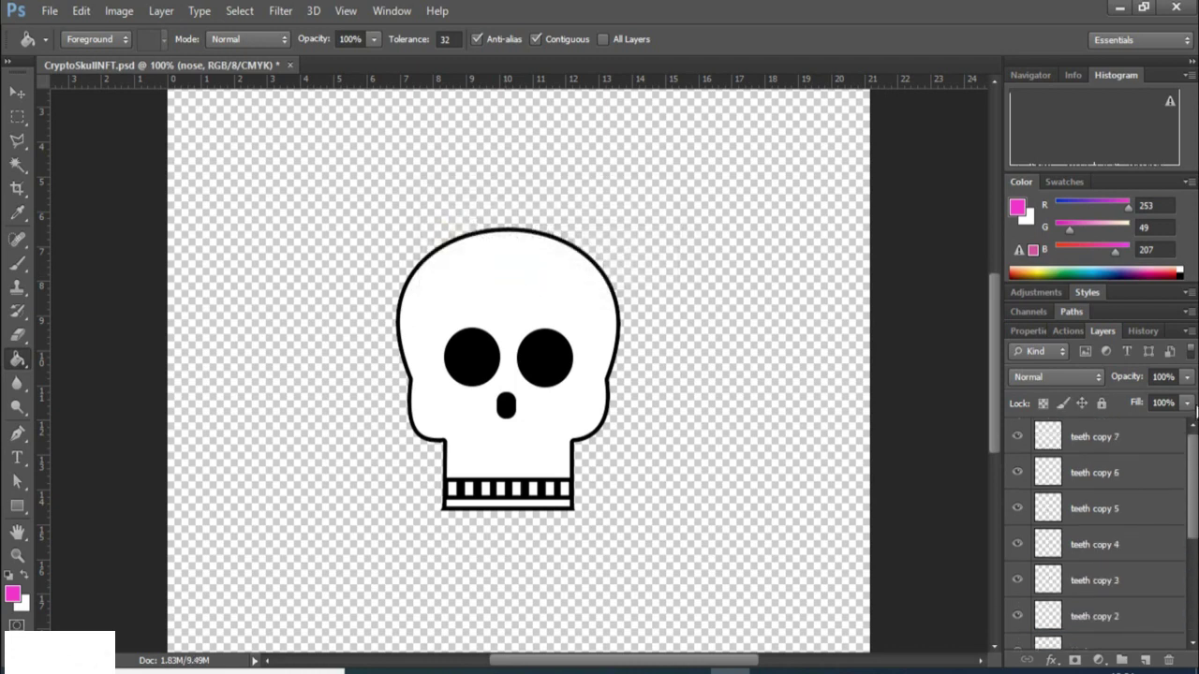
click(1096, 439)
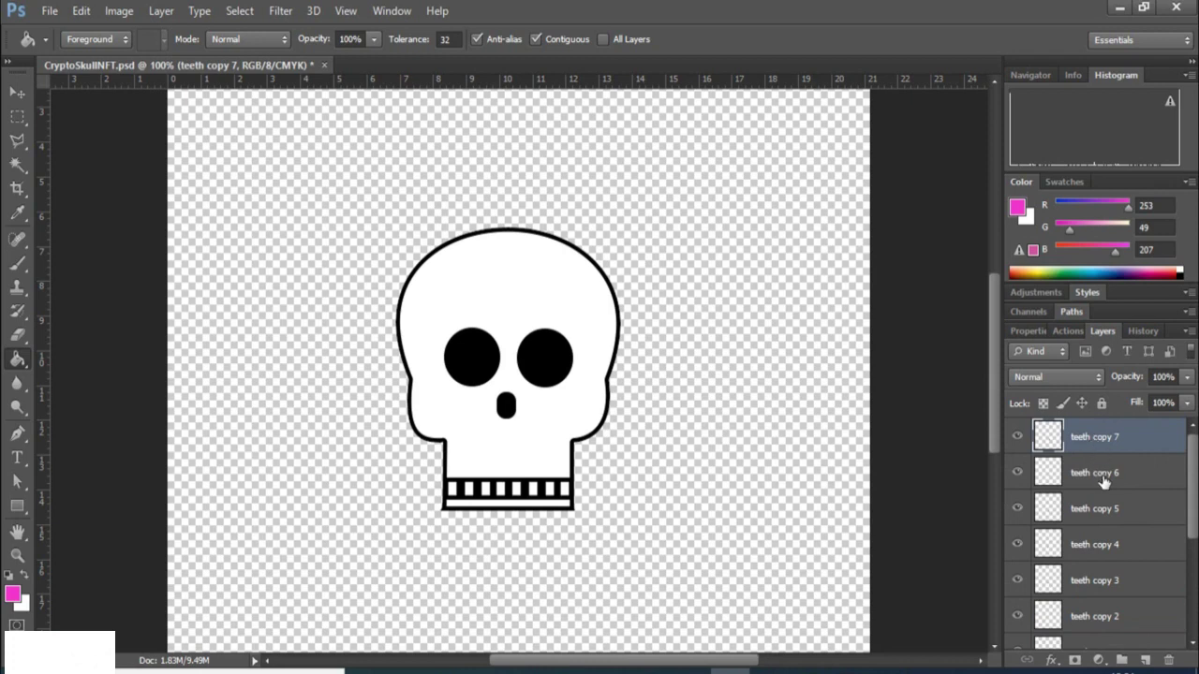
shift+click(1103, 480)
shift+click(1104, 509)
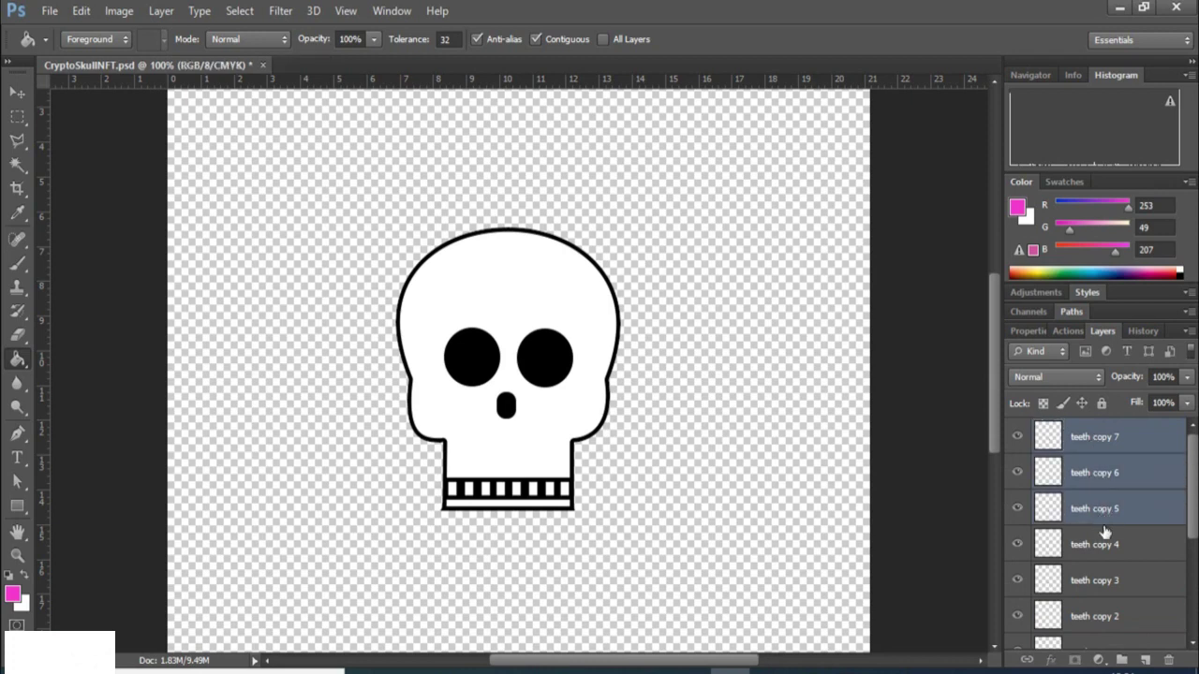
shift+click(1104, 546)
shift+click(1105, 585)
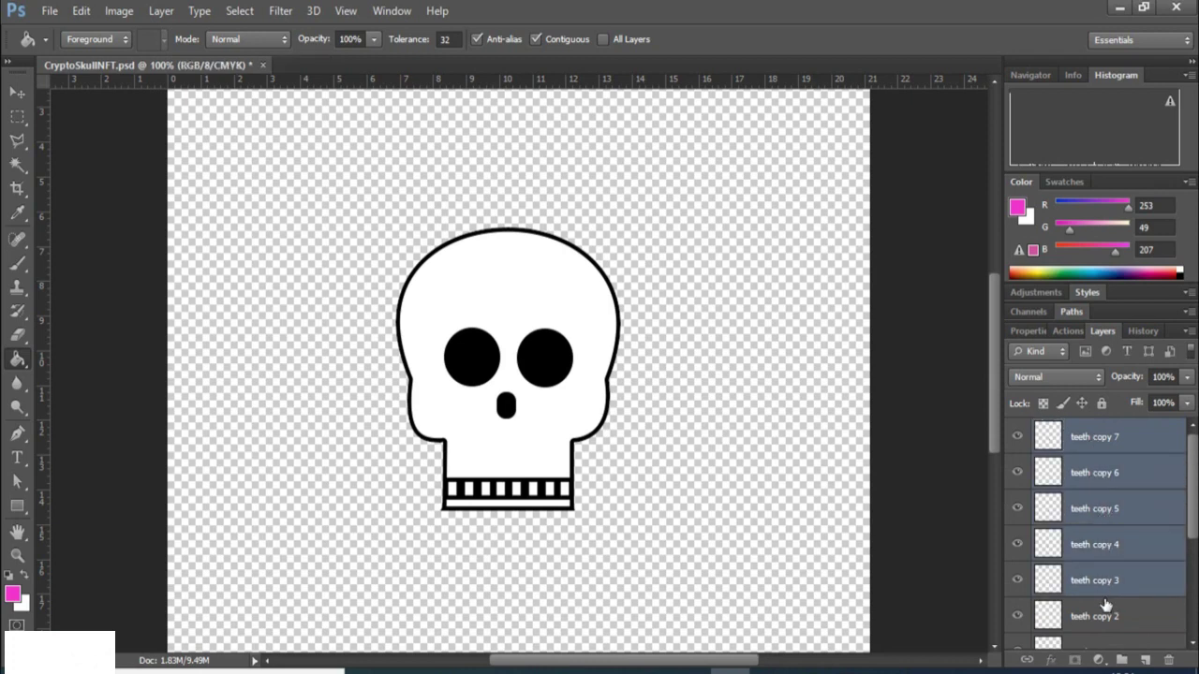
shift+click(1108, 616)
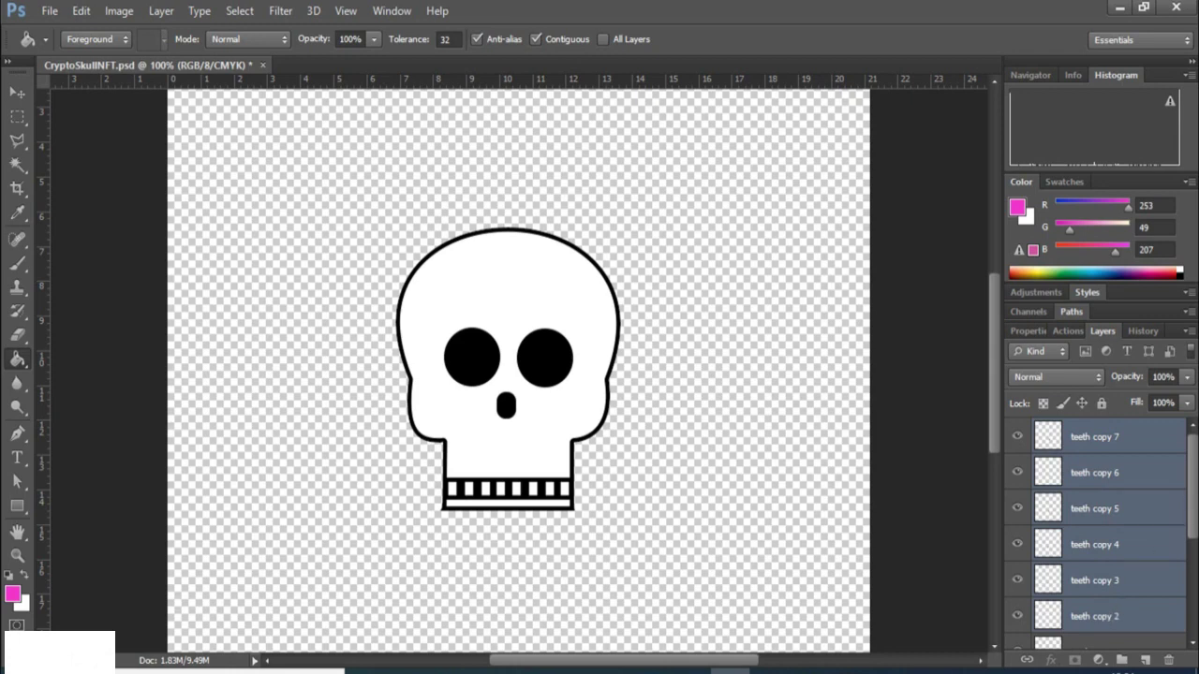
drag(1195, 514, 1195, 565)
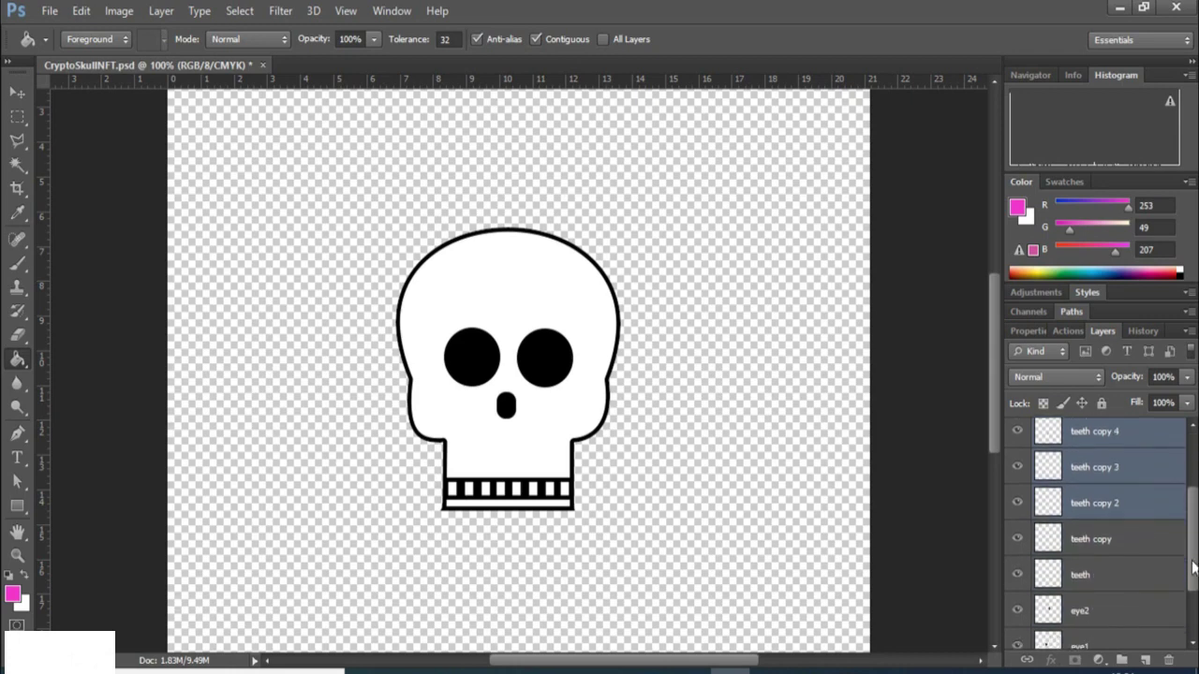
shift+click(1146, 540)
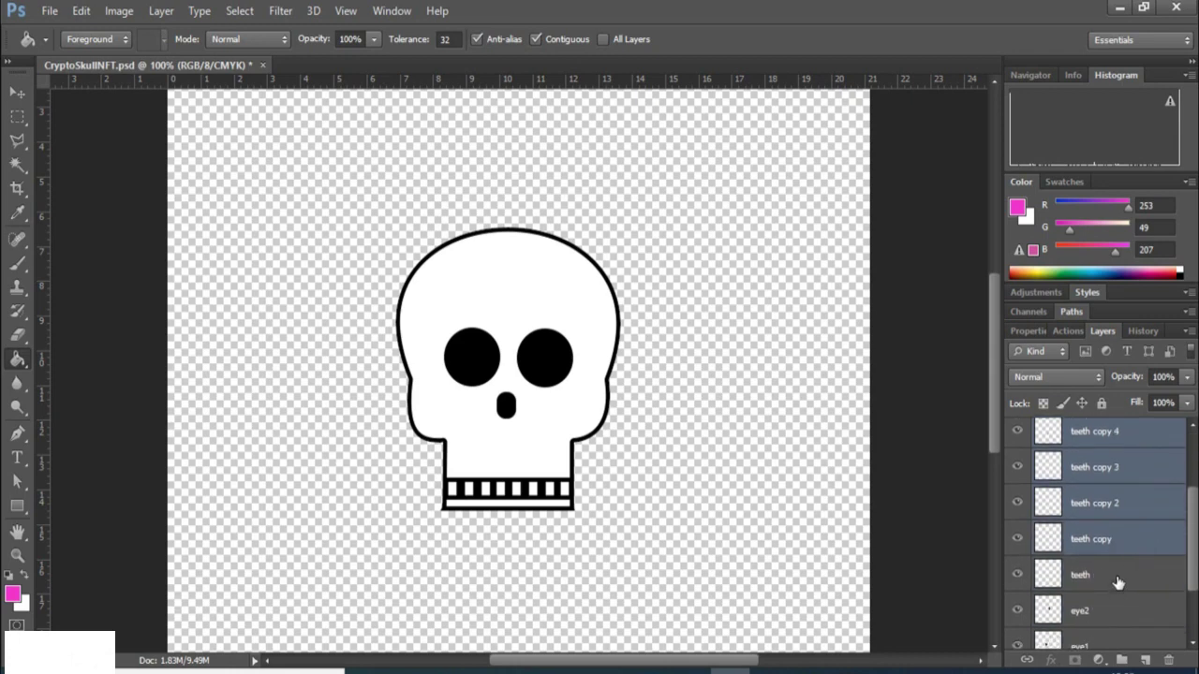
shift+click(1118, 582)
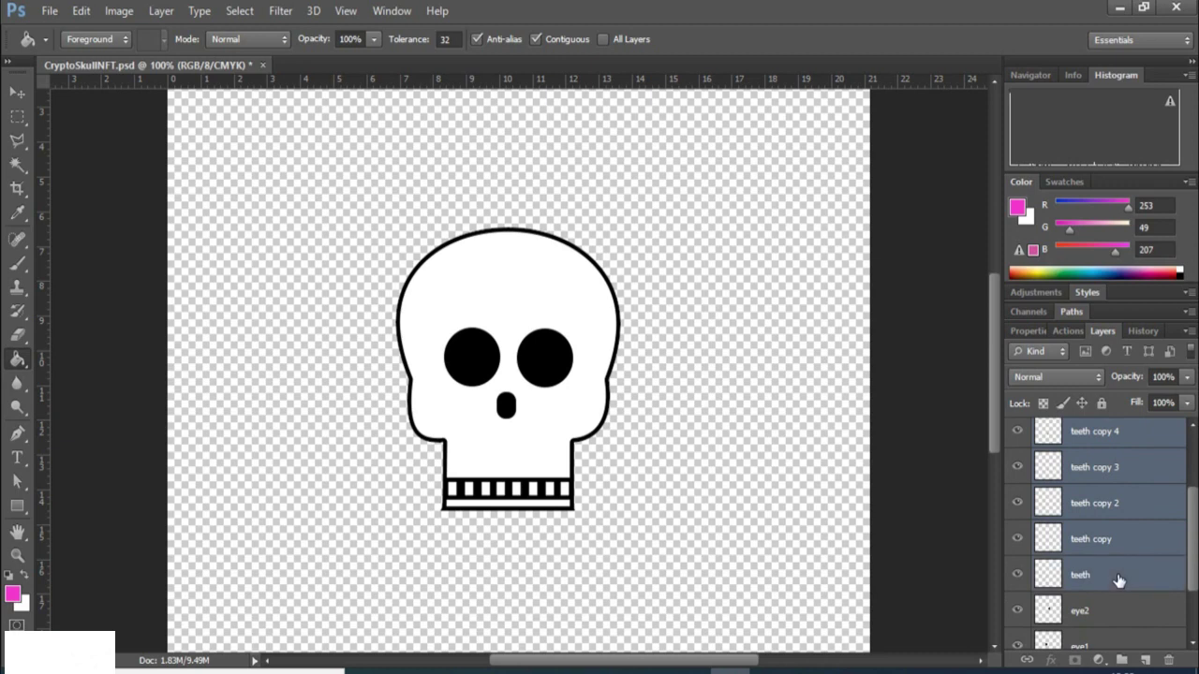
right_click(1091, 506)
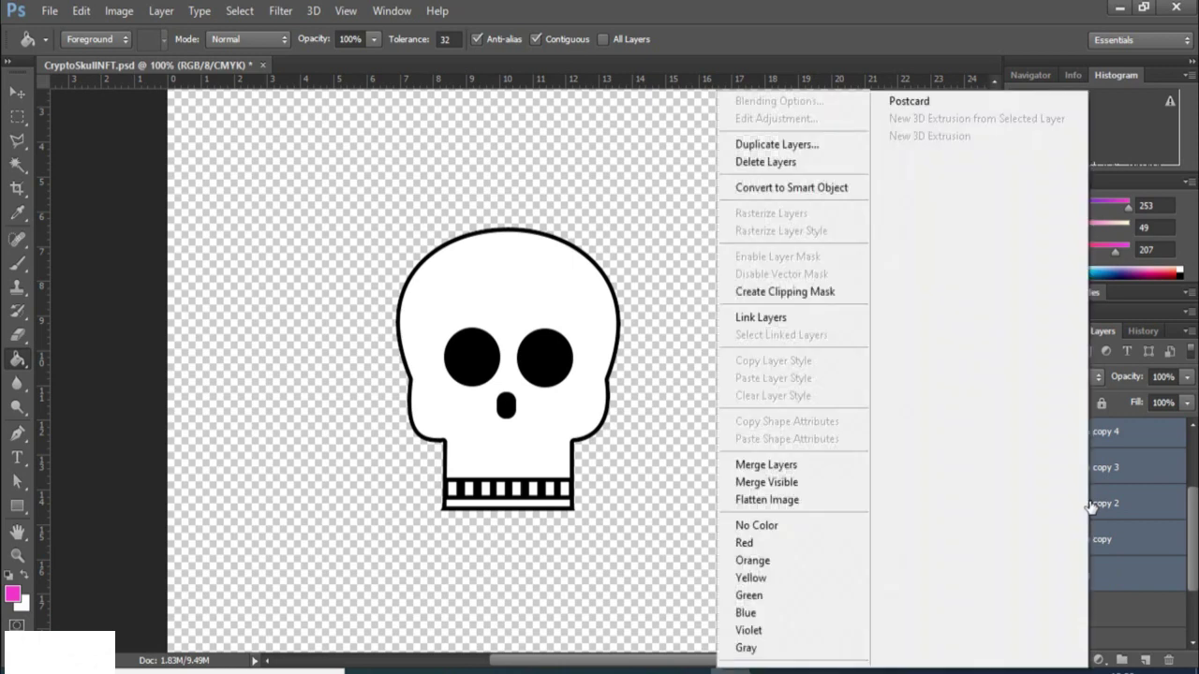
click(755, 466)
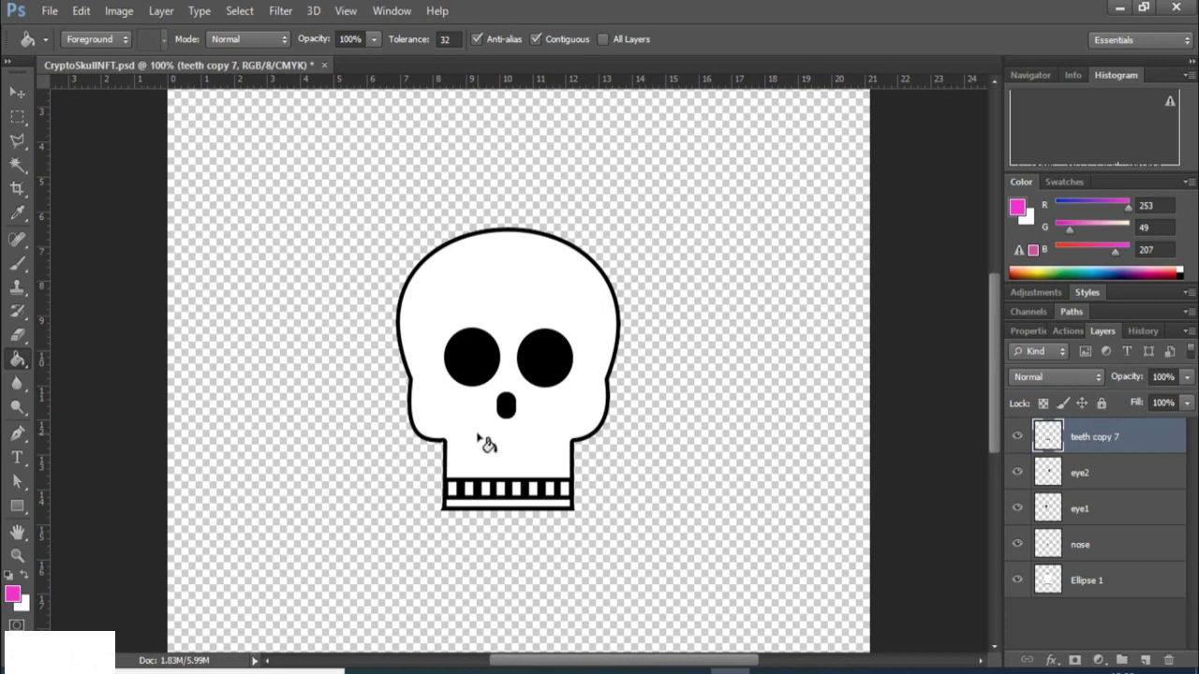
Move the merged row of teeth slightly upward within the skull's jaw, keeping it aligned with the jaw's sides.
click(14, 93)
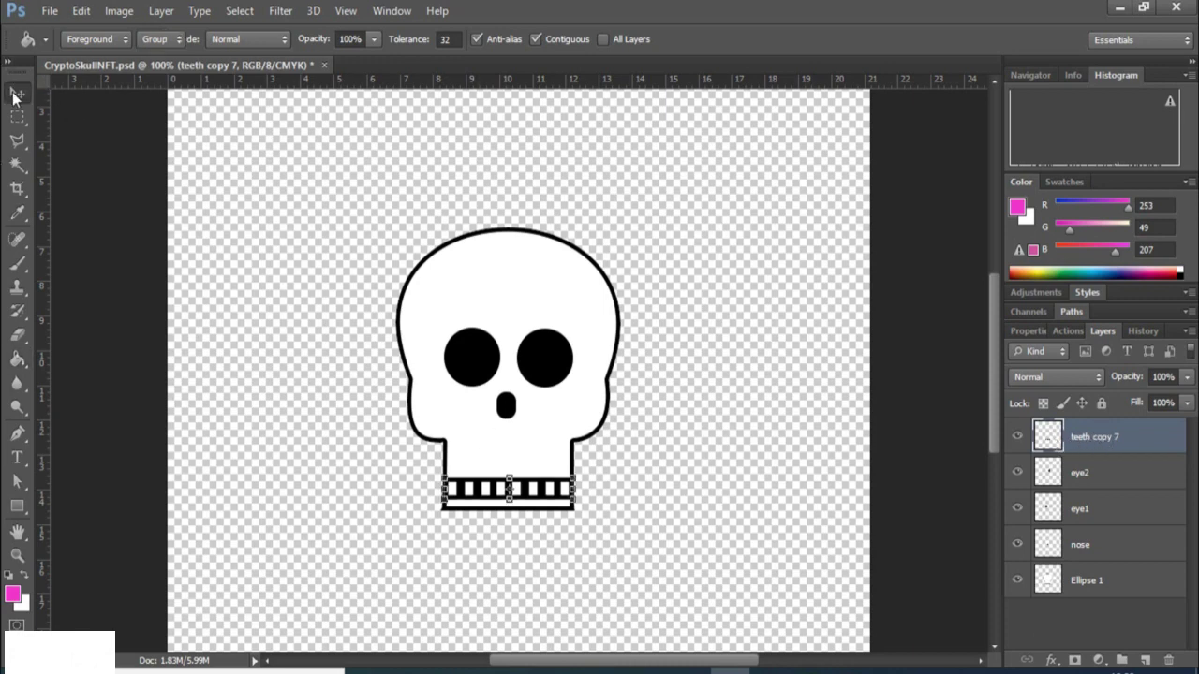
drag(479, 484, 398, 471)
drag(481, 470, 481, 478)
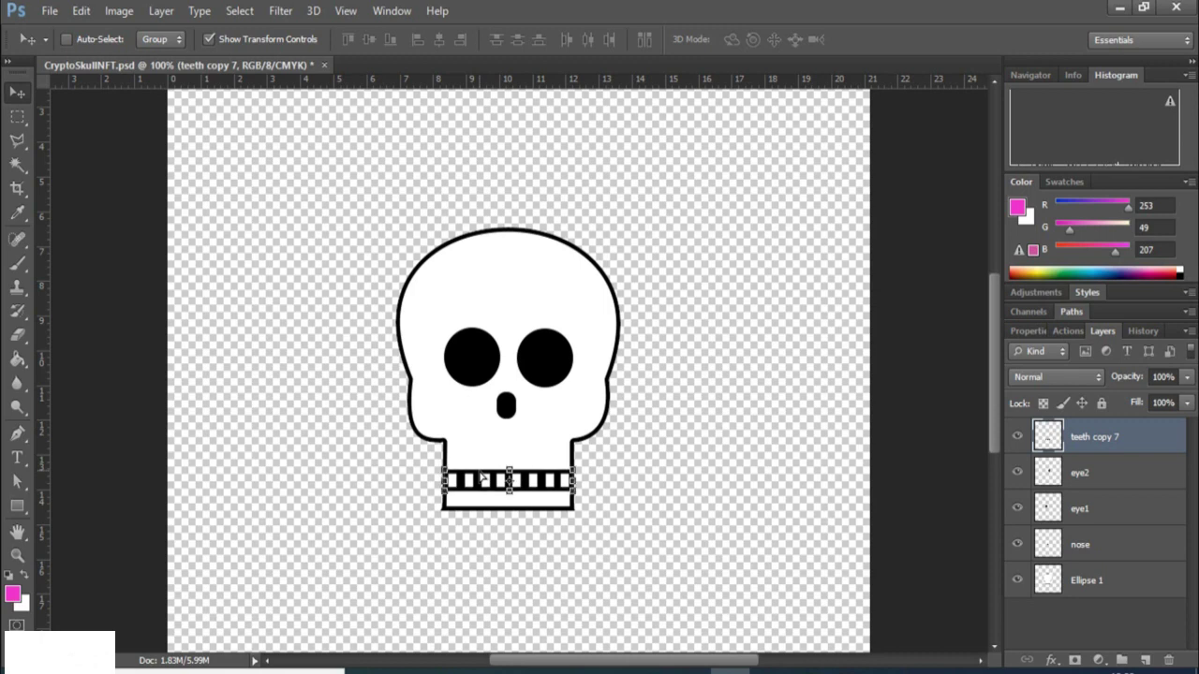
key(Up)
key(Up)
key(Up)
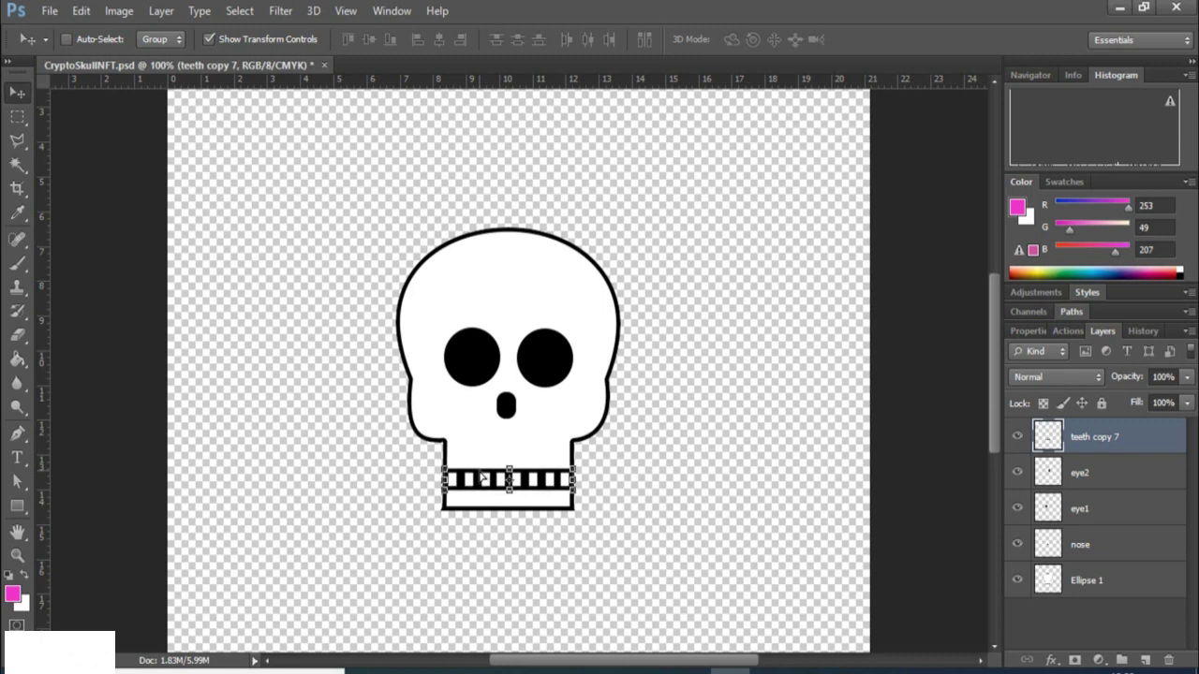
key(Up)
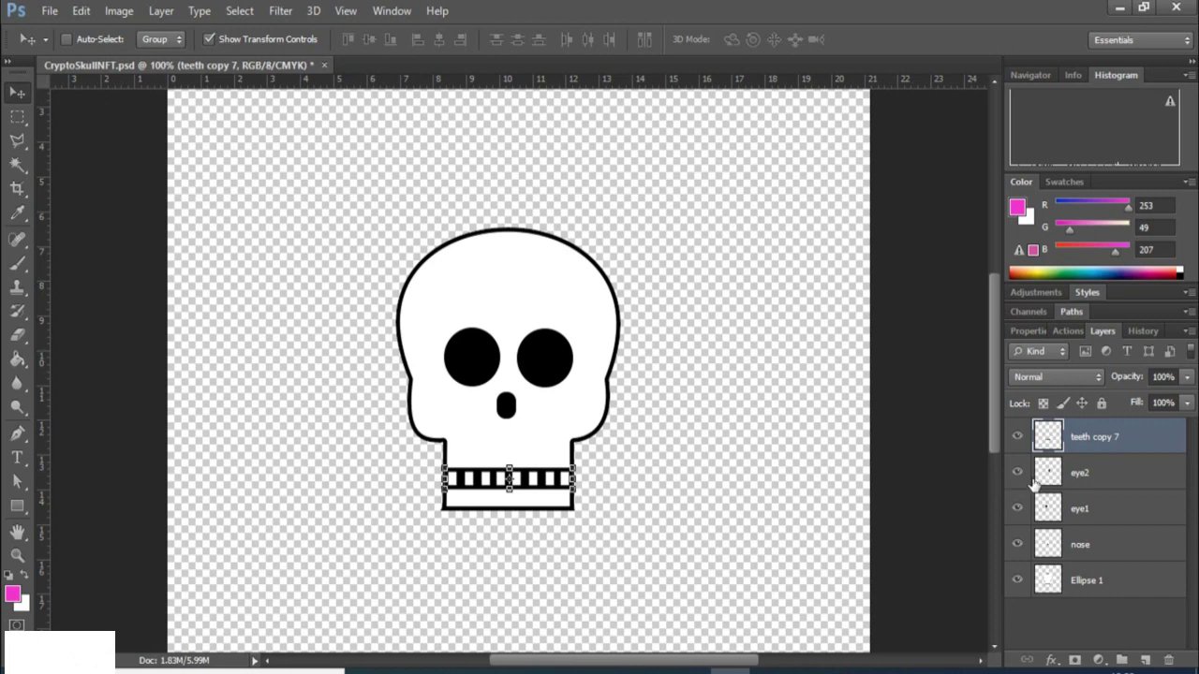
Merge the two eye layers "eye2" and "eye1" into a single layer.
click(1075, 474)
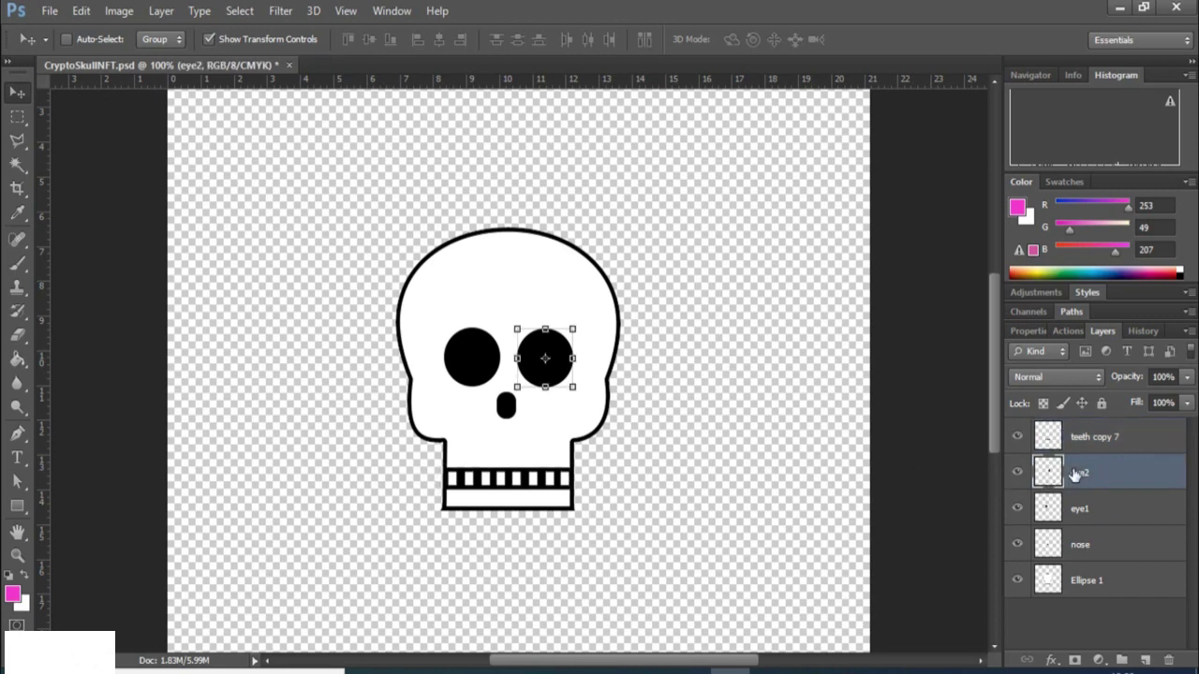
shift+click(1083, 510)
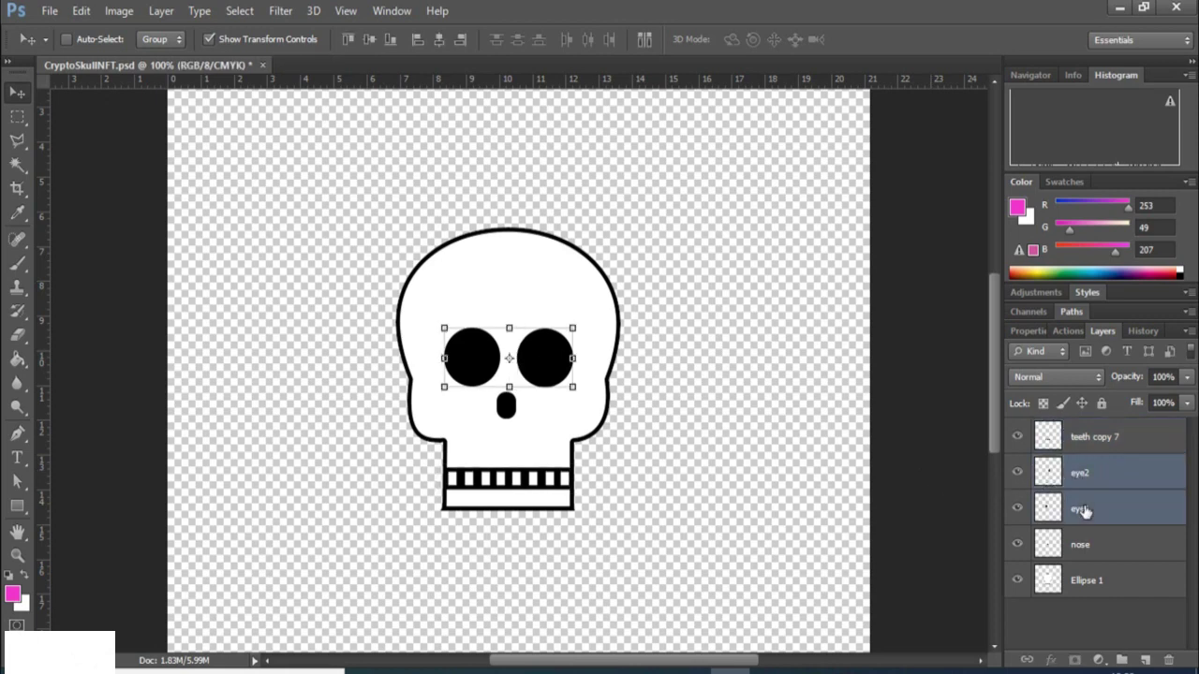
right_click(1084, 508)
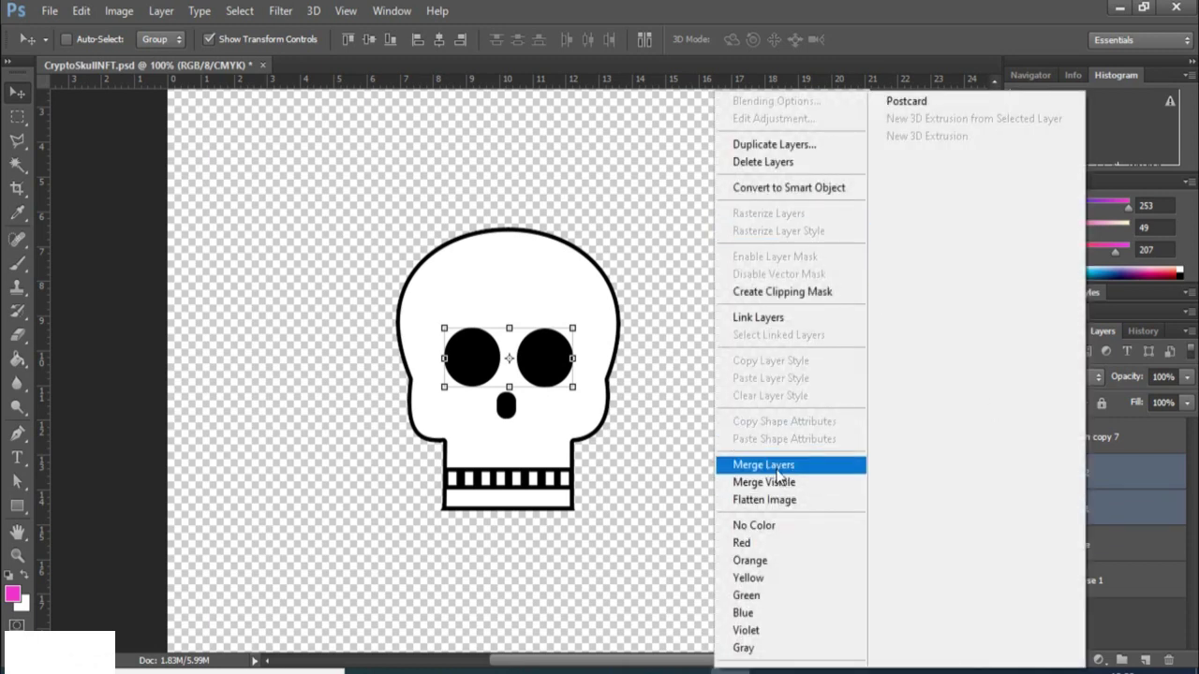
click(776, 467)
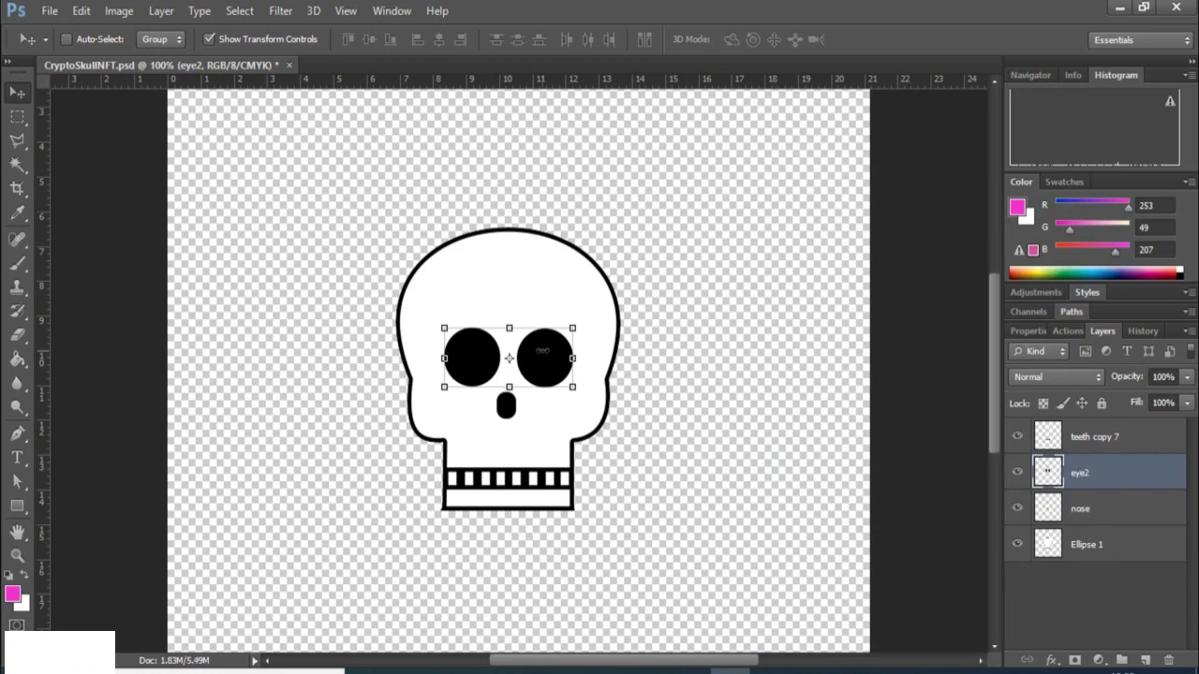
mouse_move(488, 351)
mouse_down()
mouse_move(504, 356)
mouse_move(490, 348)
mouse_up()
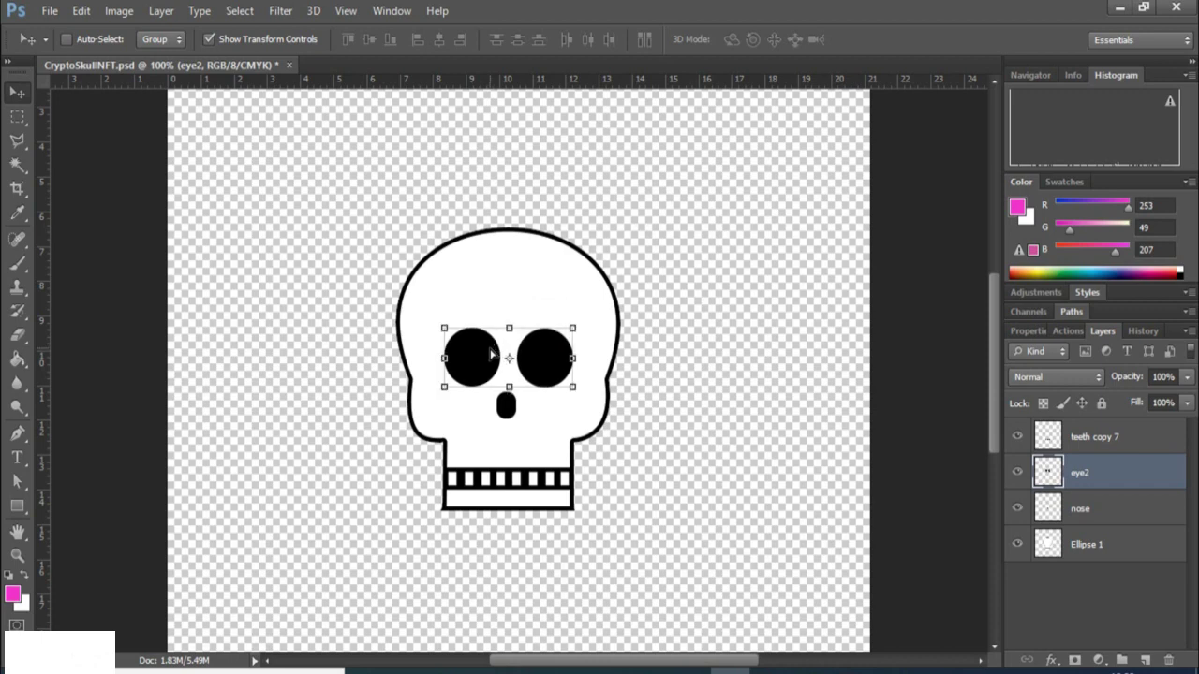
Rename the head outline layer "Ellipse 1" as "Skull".
click(1078, 510)
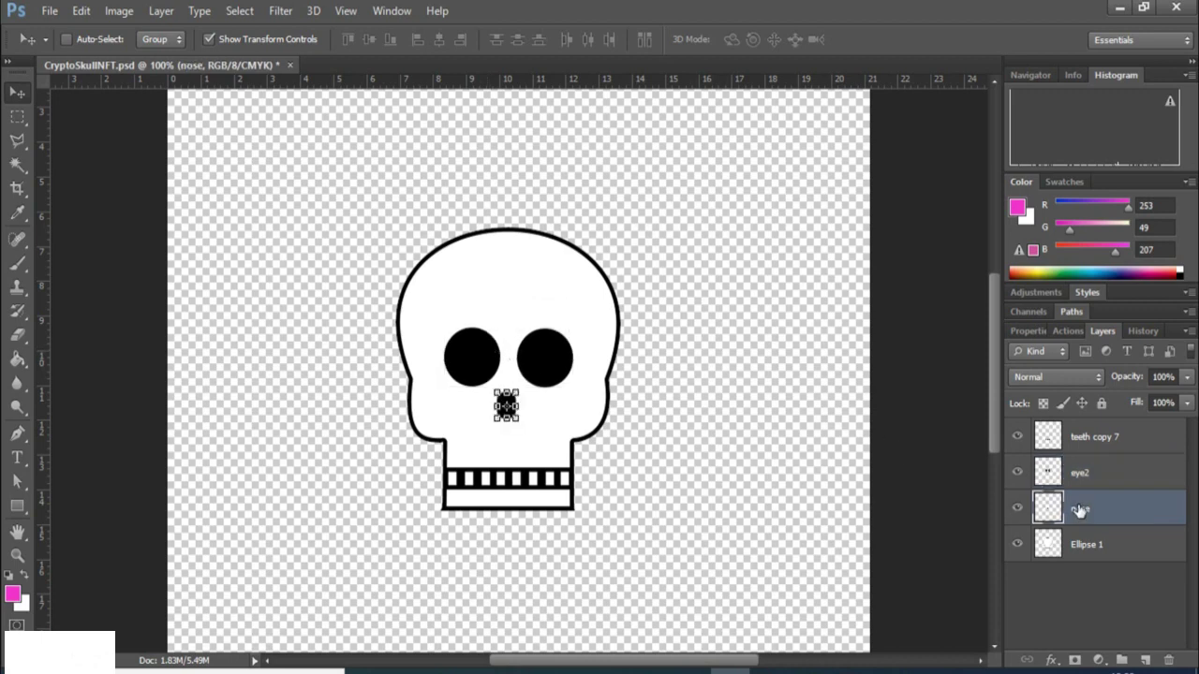
click(1092, 555)
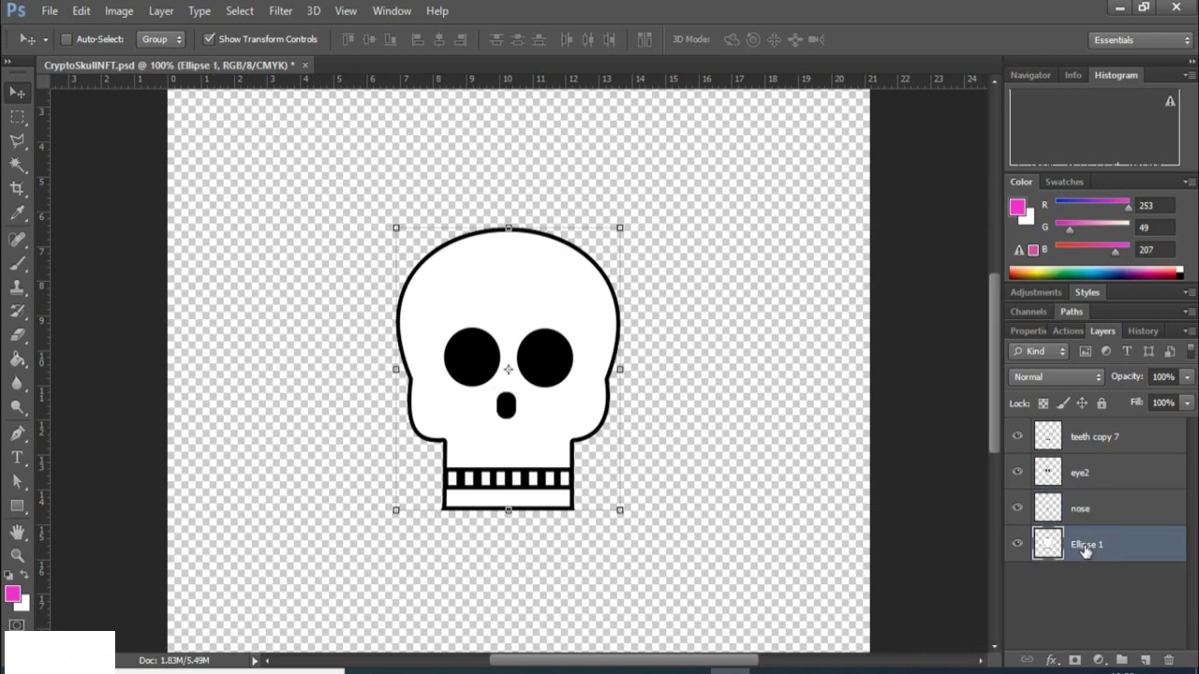
double_click(1085, 545)
text(s)
key(Return)
click(1061, 588)
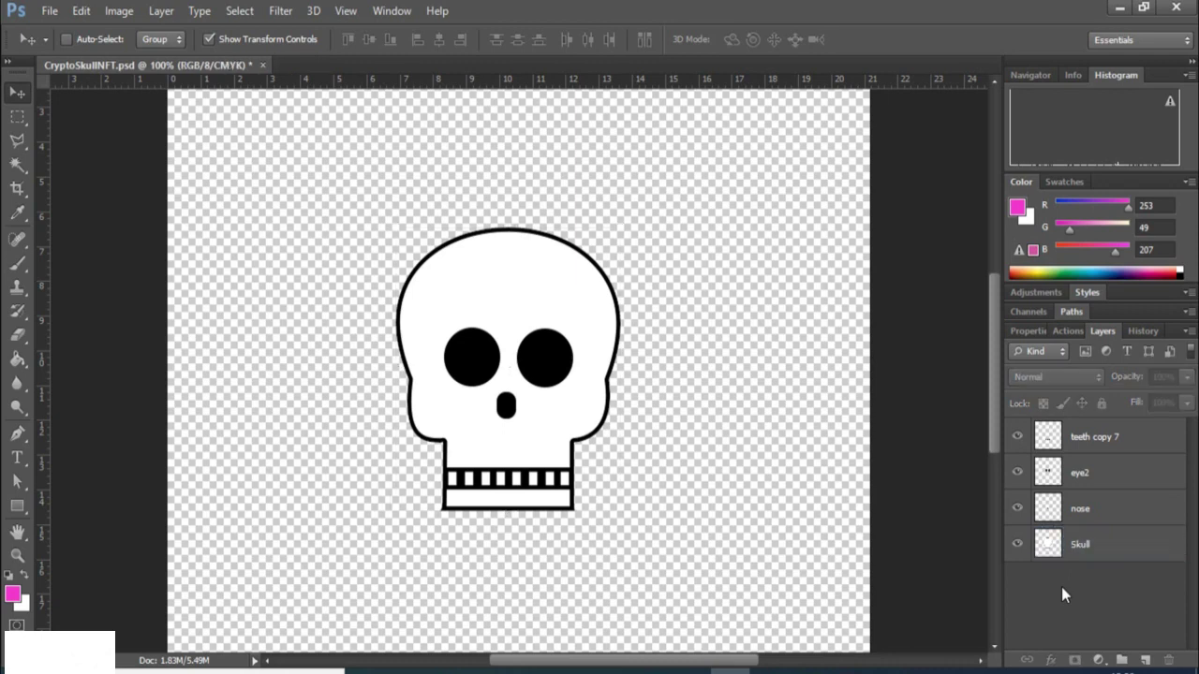
Select the "Skull", "nose", "eye2" and "teeth copy 7" layers and merge them into one layer.
click(1083, 552)
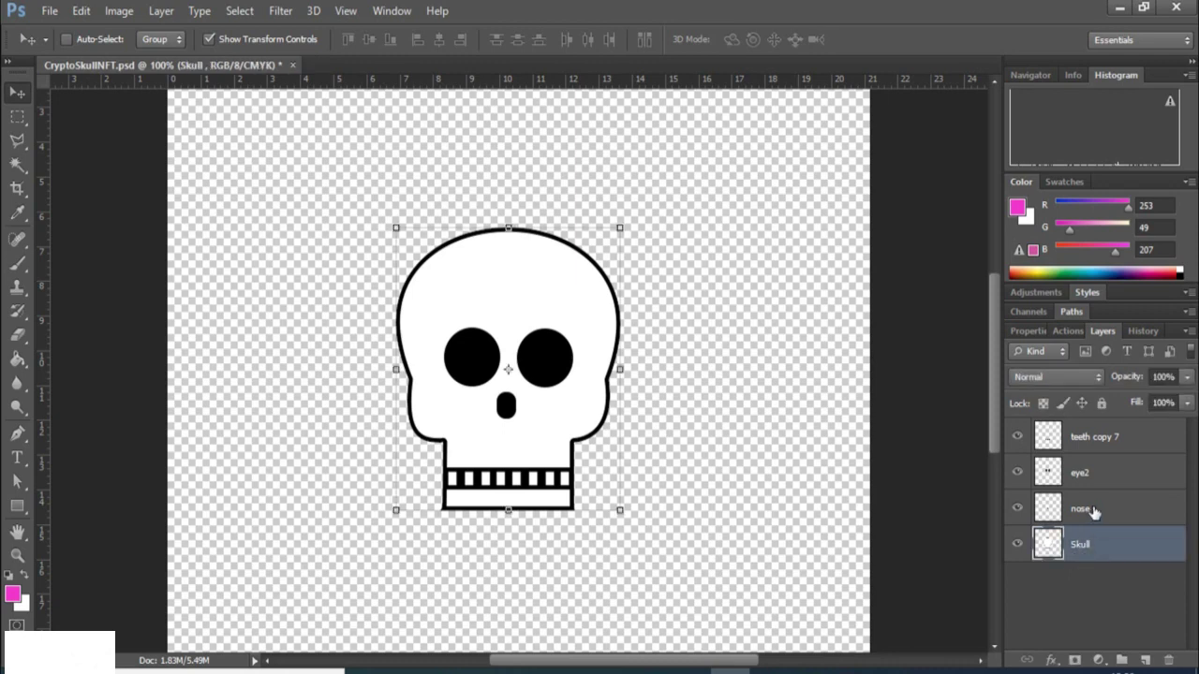
shift+click(1092, 513)
shift+click(1098, 471)
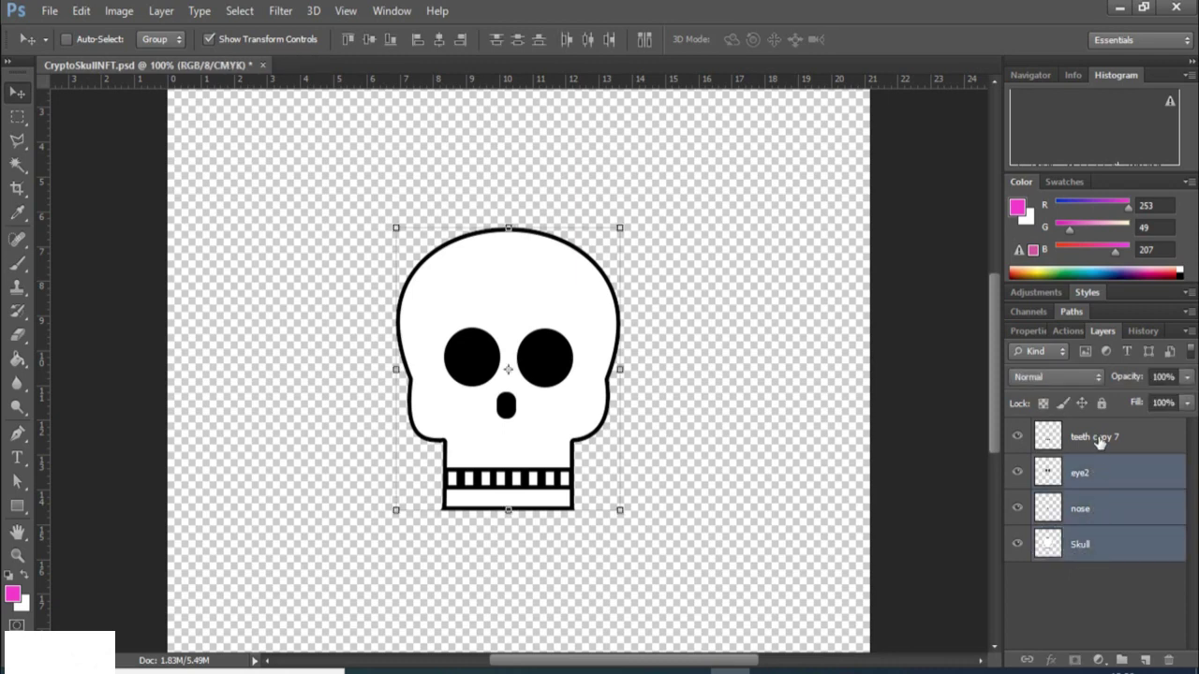
shift+click(1099, 440)
right_click(1073, 441)
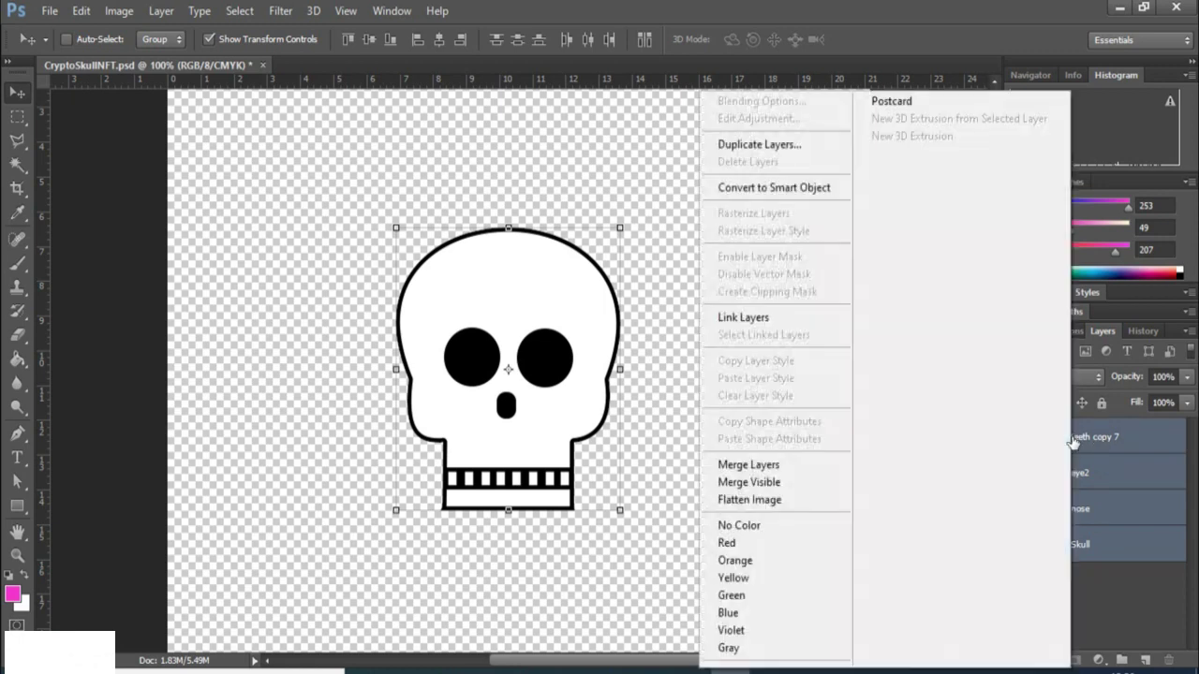
click(775, 472)
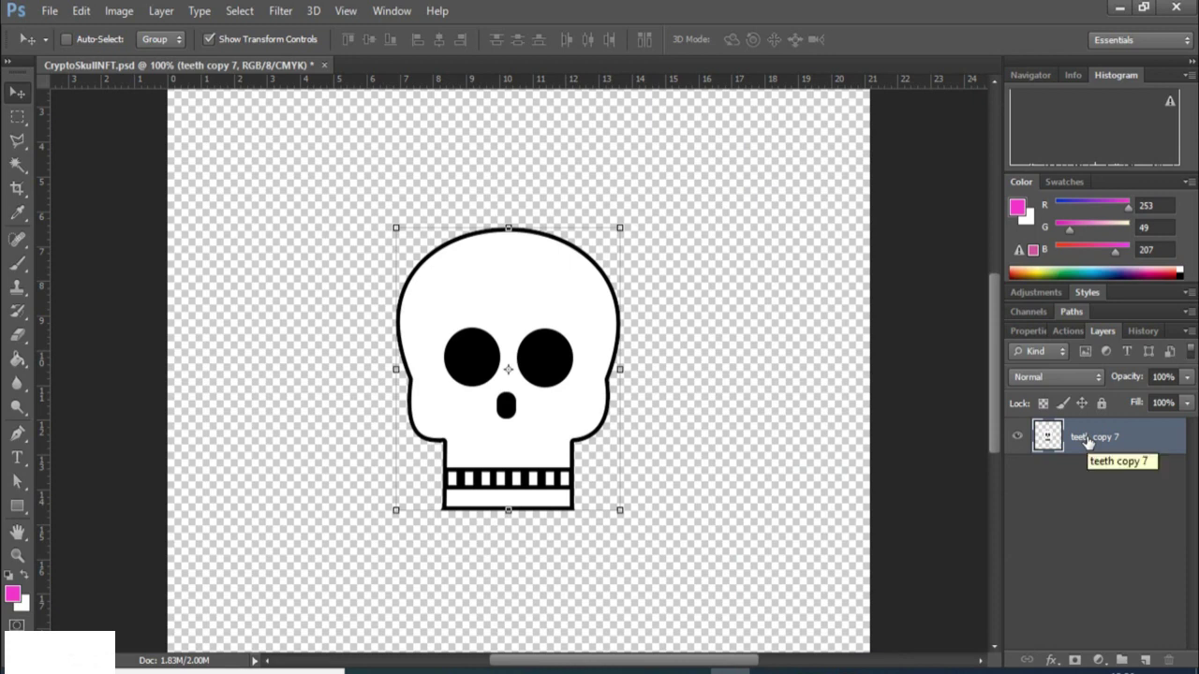
Rename the merged layer containing the complete skull as "Skull".
double_click(1087, 437)
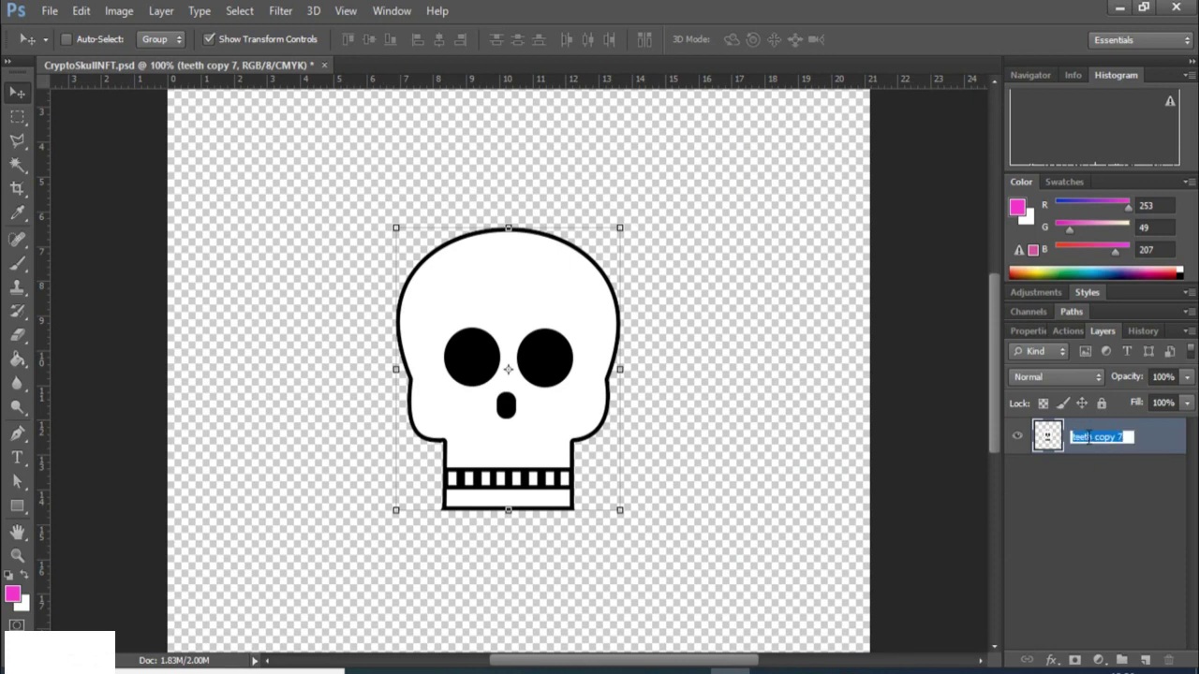
text(skull)
click(1049, 493)
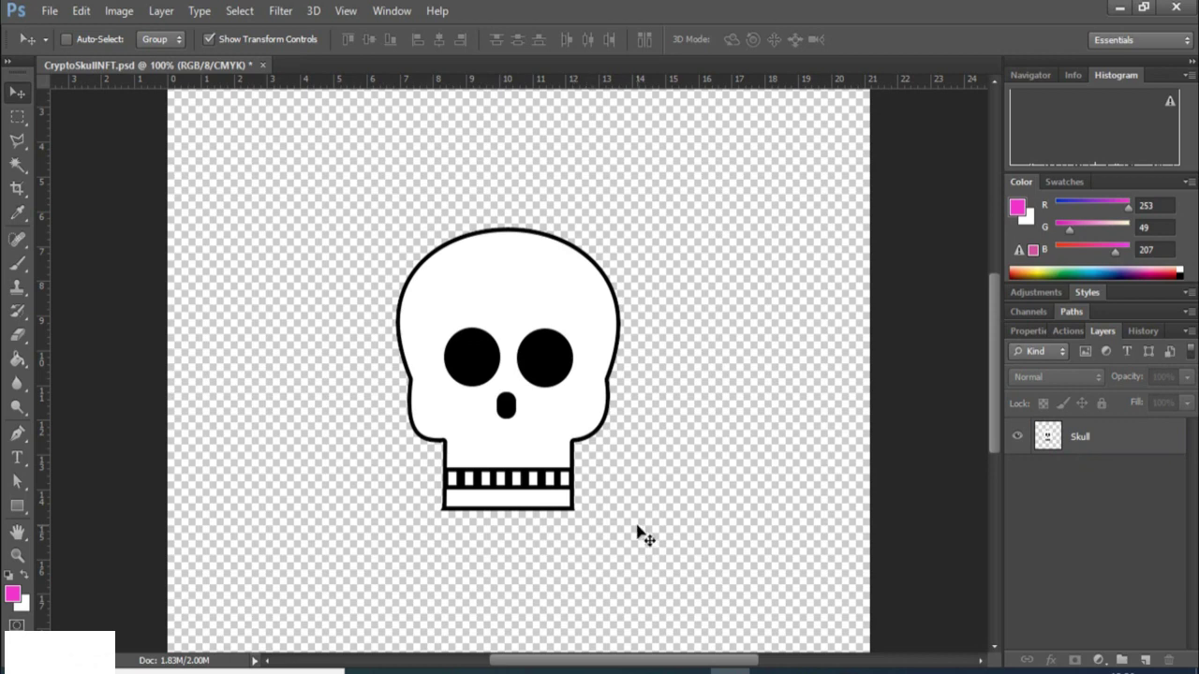
Select the "Skull" layer and shift the whole skull slightly to the right on the canvas.
click(455, 277)
click(558, 272)
click(1121, 438)
mouse_move(490, 327)
mouse_down()
mouse_move(525, 324)
mouse_move(511, 319)
mouse_move(538, 332)
mouse_up()
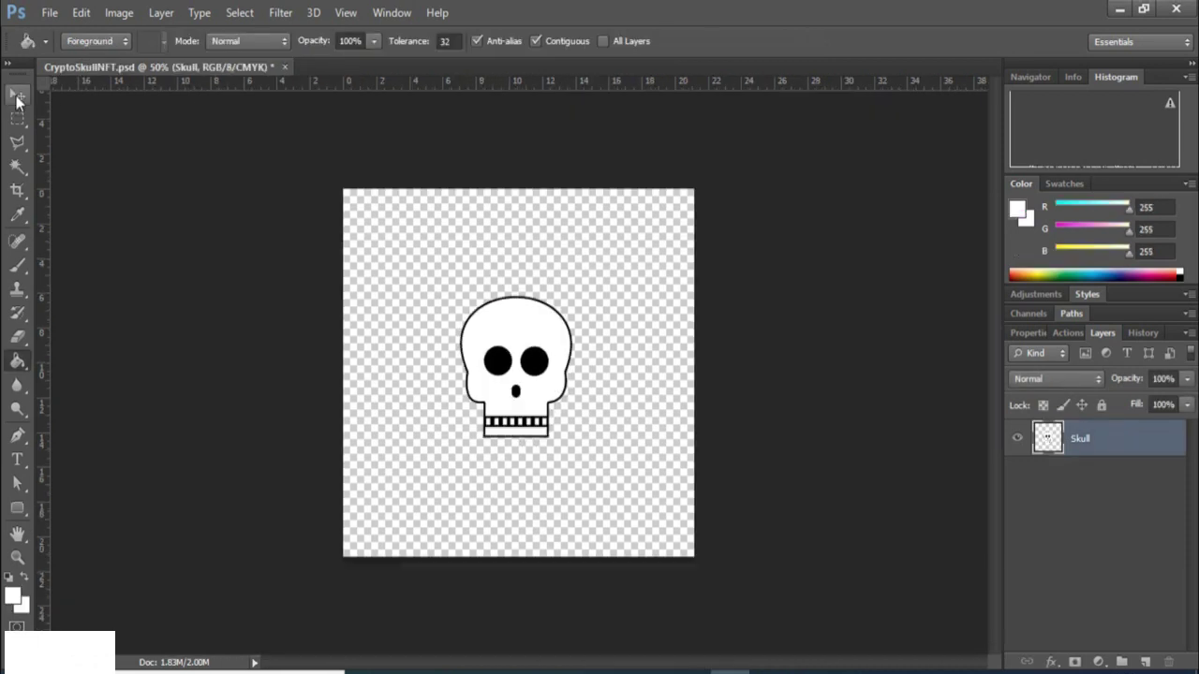
Duplicate the "Skull" layer nine times within CryptoSkullNFT.psd, keeping the default names "Skull copy" through "Skull copy 9".
click(17, 95)
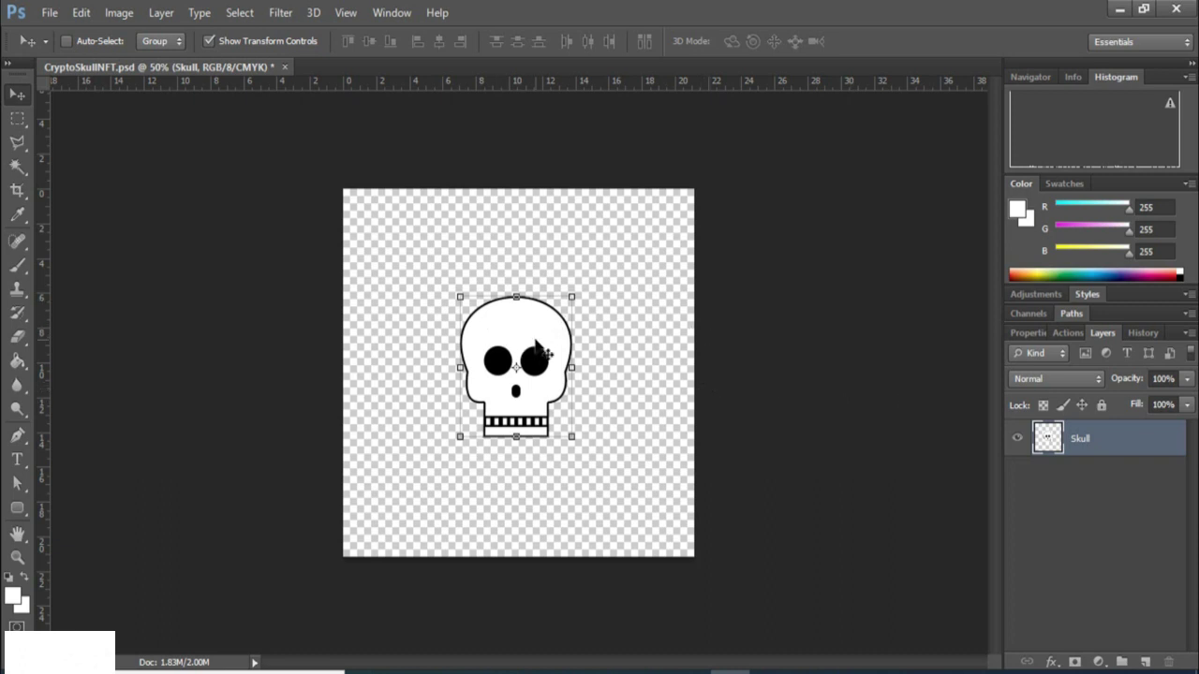
right_click(1109, 442)
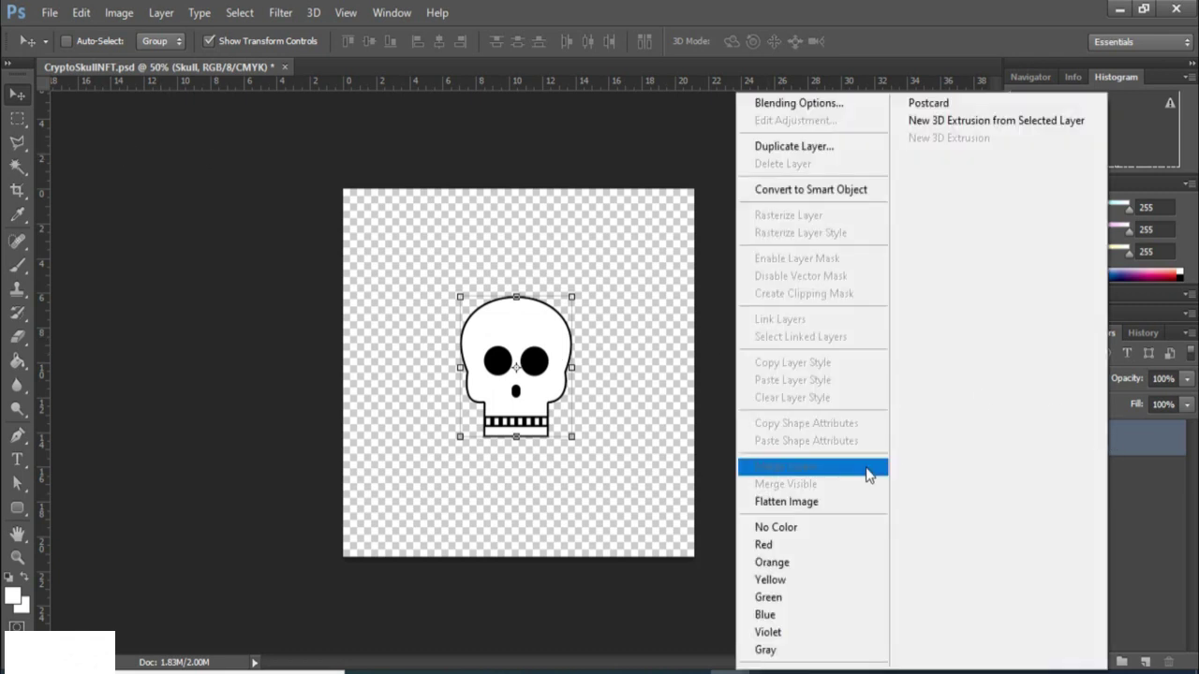
click(786, 154)
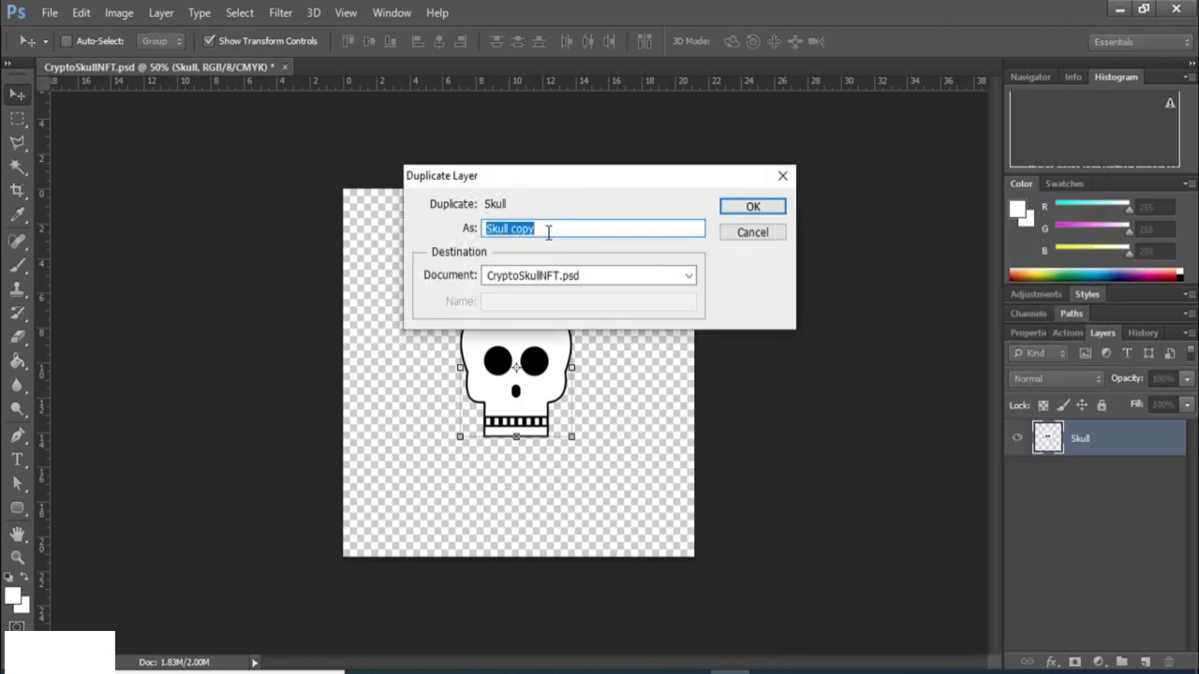
click(749, 210)
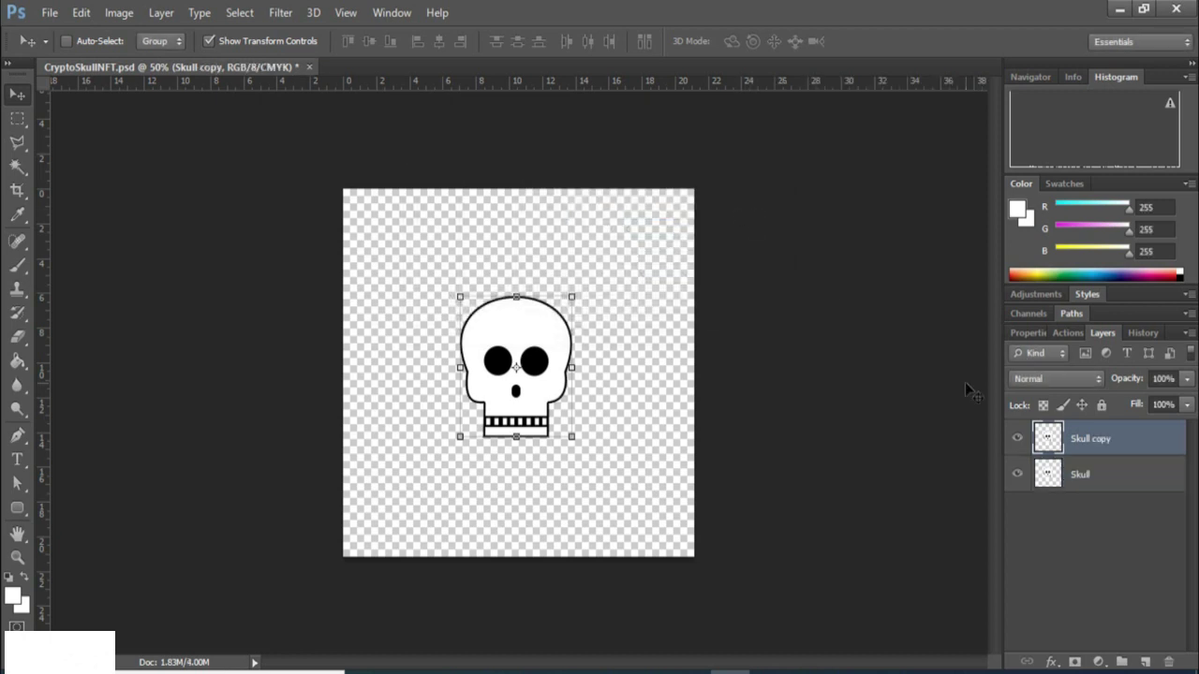
right_click(1086, 448)
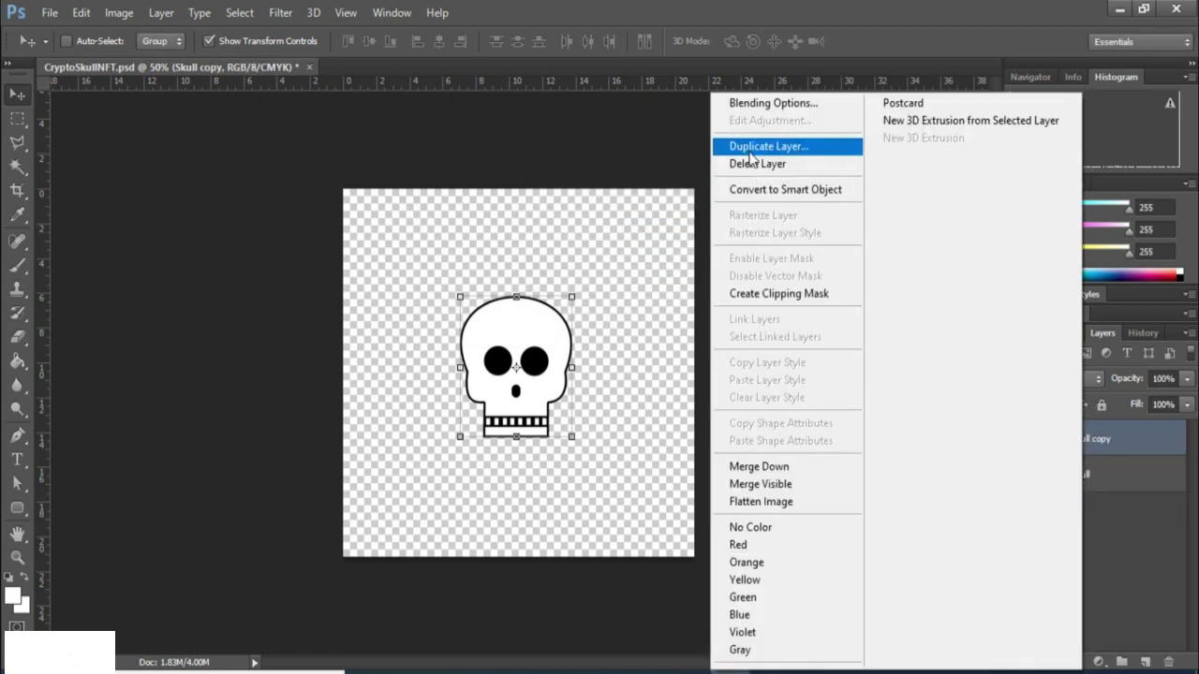
click(768, 146)
click(744, 206)
right_click(1100, 440)
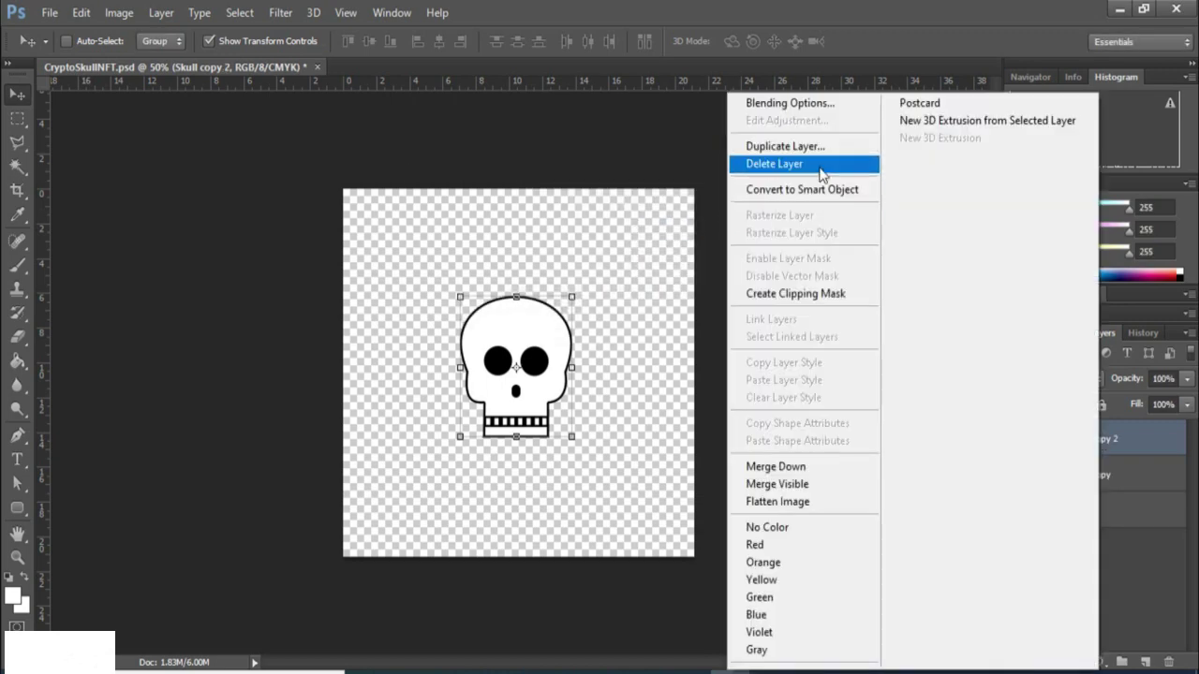
click(773, 145)
click(754, 205)
right_click(1089, 440)
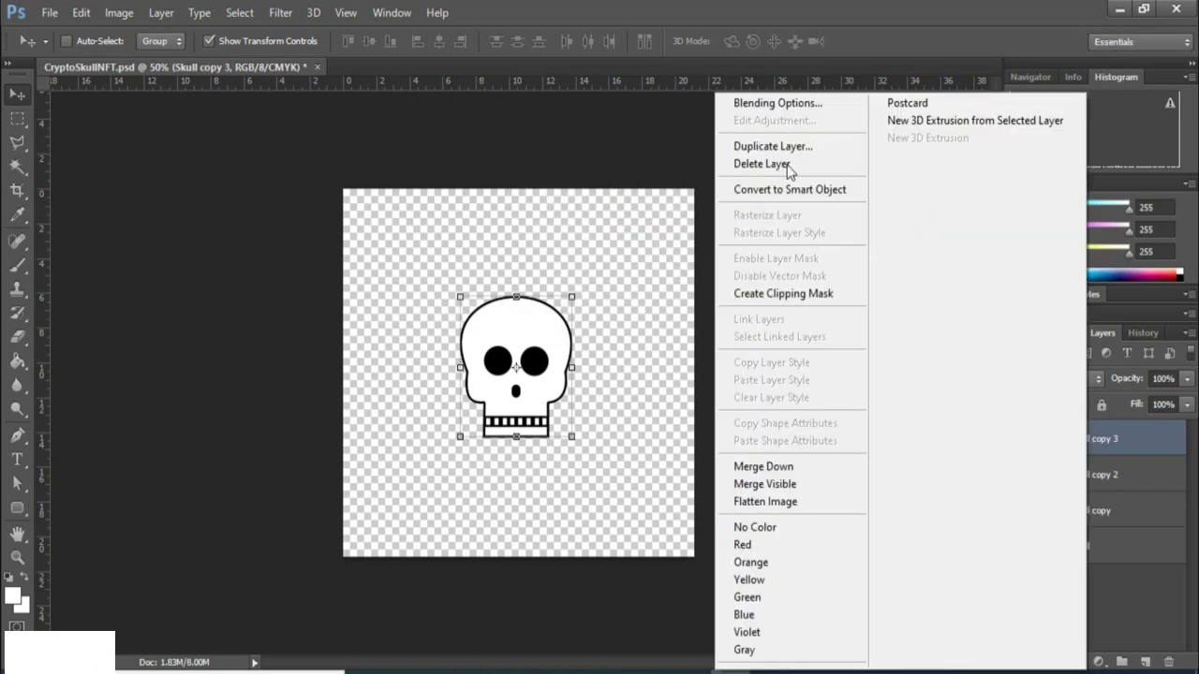
click(773, 145)
click(749, 205)
right_click(1096, 448)
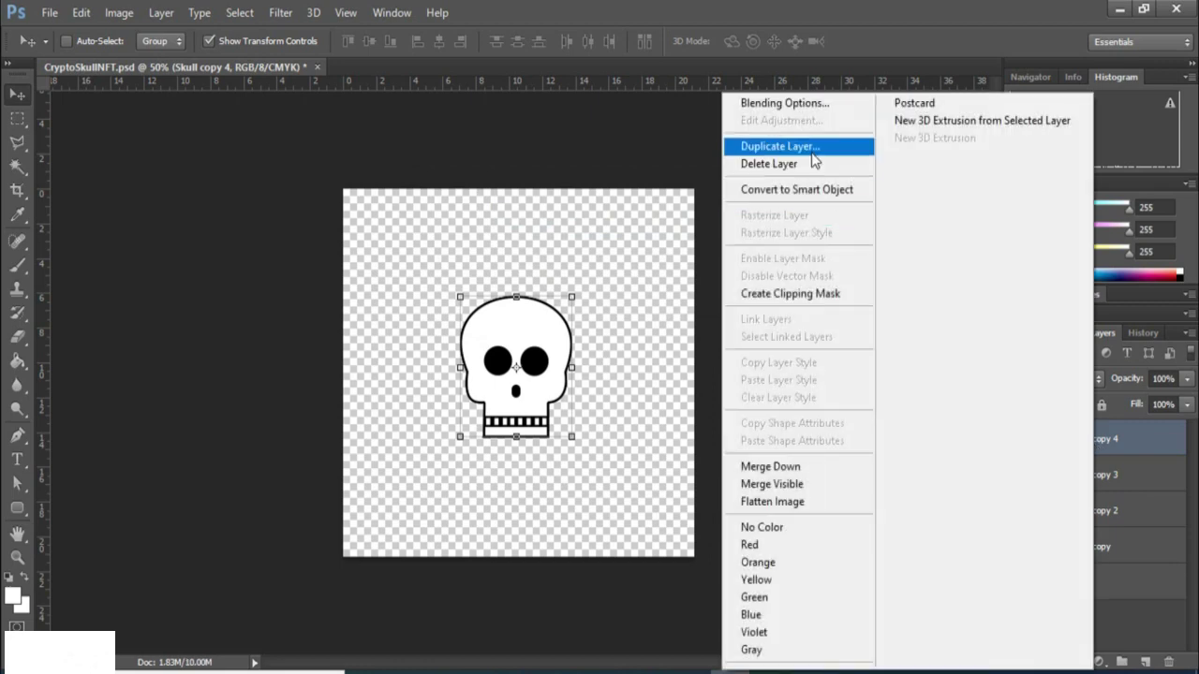
click(773, 142)
click(749, 205)
right_click(1077, 433)
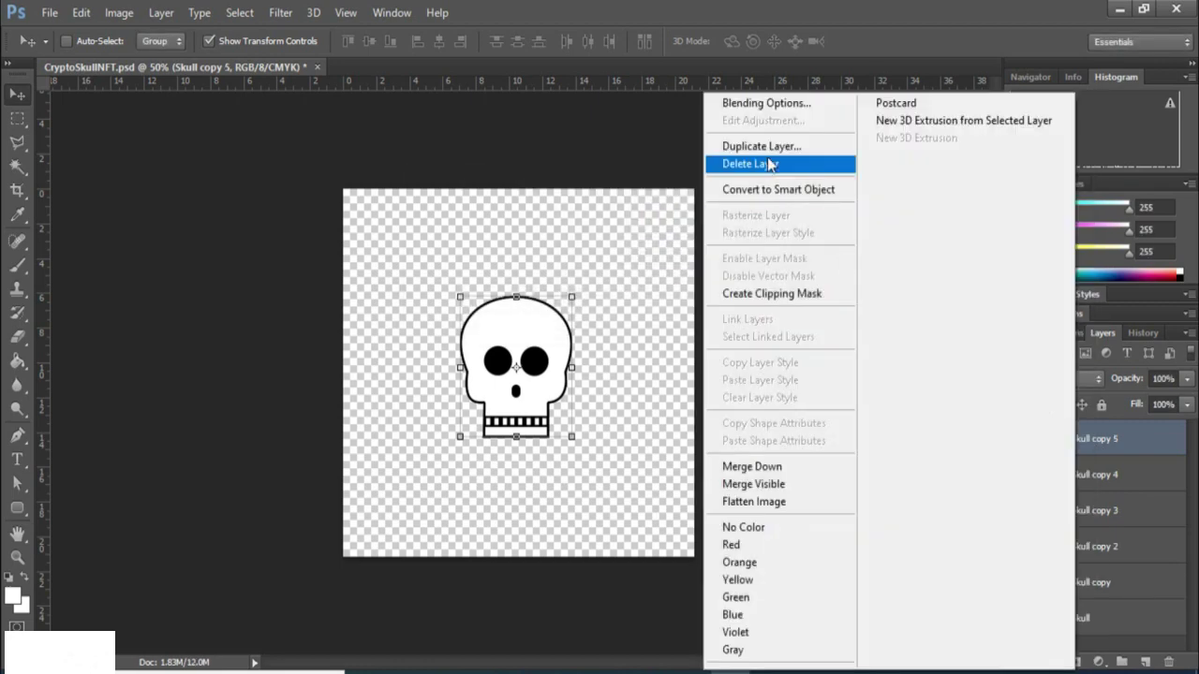
click(773, 143)
click(755, 204)
right_click(1087, 440)
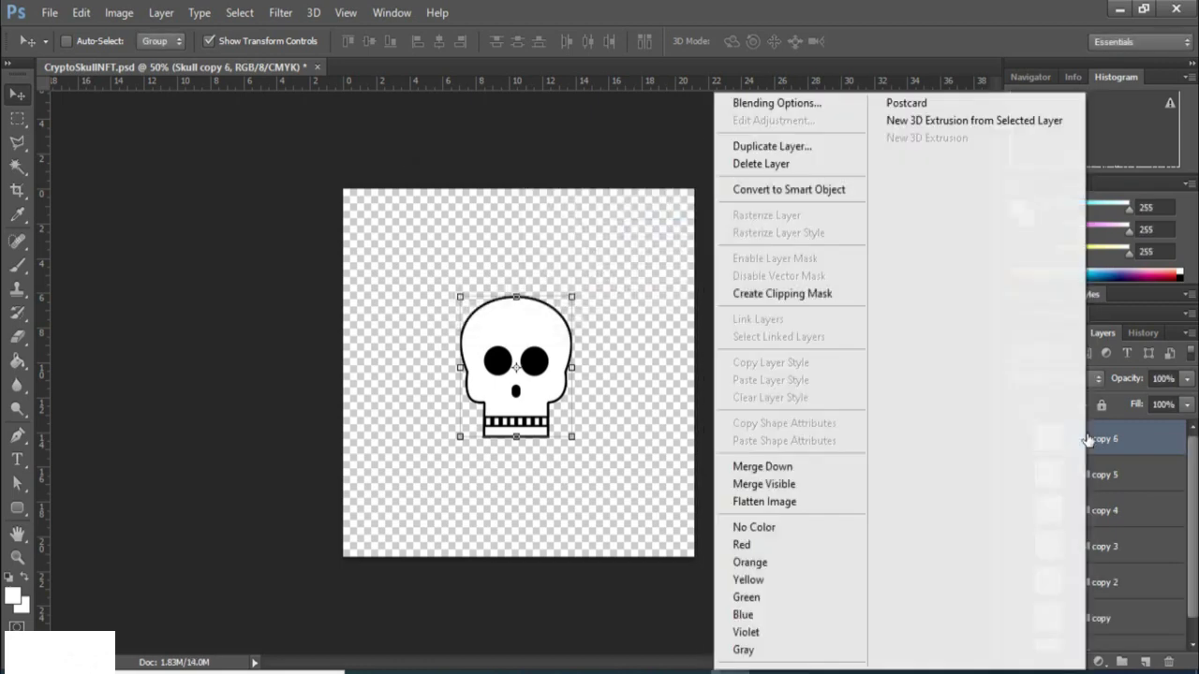
click(776, 145)
click(754, 204)
right_click(1082, 440)
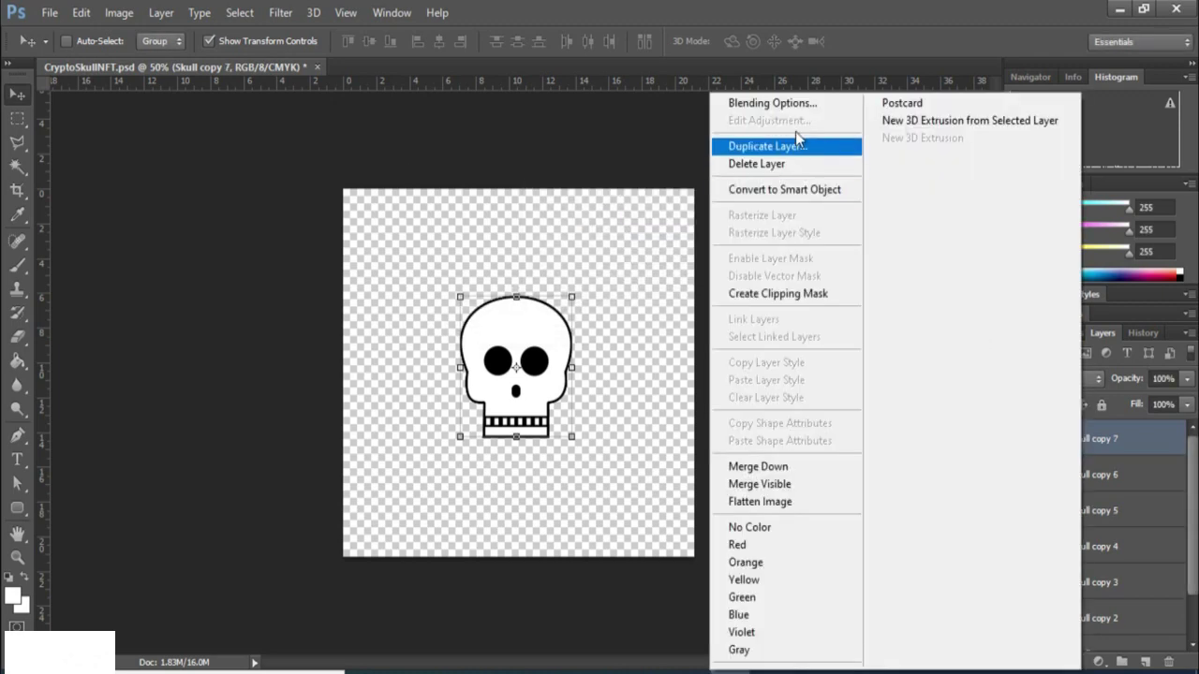
click(771, 144)
click(762, 206)
right_click(1089, 441)
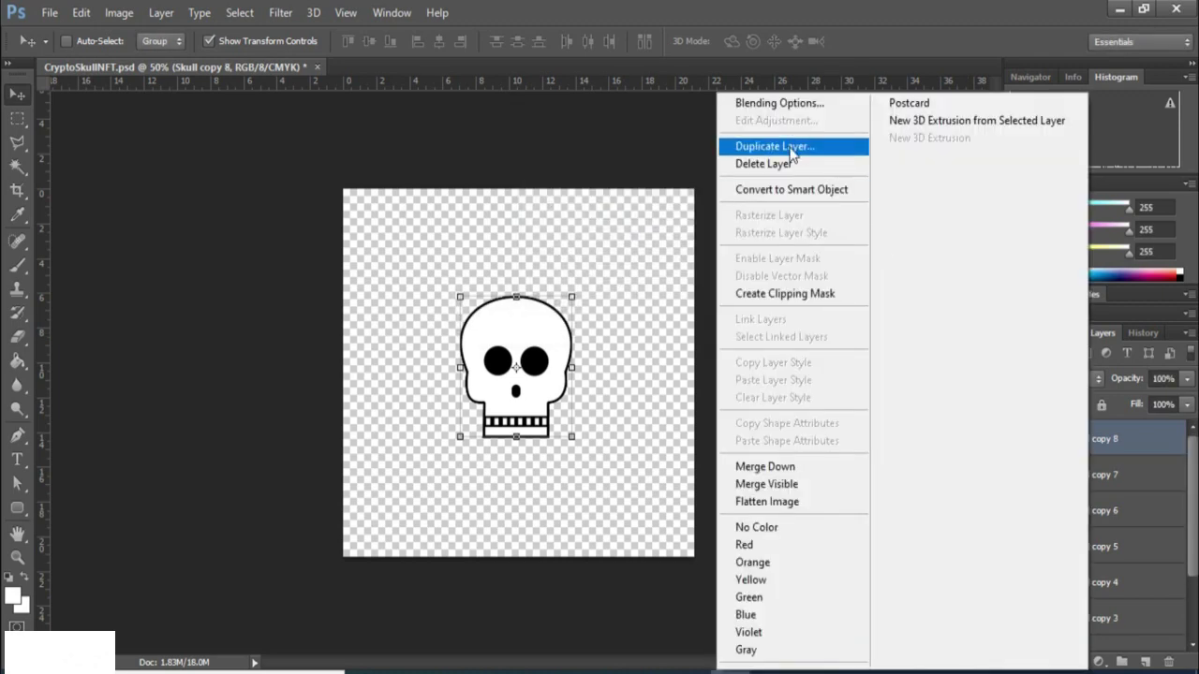
click(774, 146)
click(753, 204)
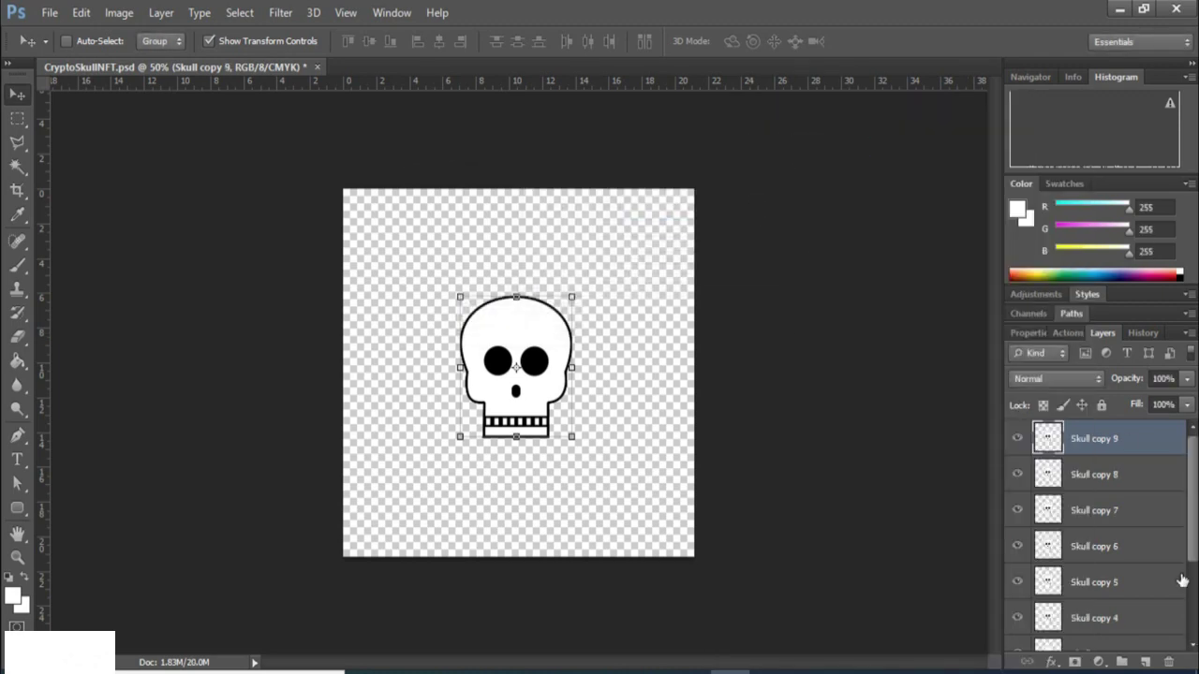
Set the foreground color to #ff6060 and fill the head of the original "Skull" layer with the Paint Bucket Tool.
scroll(1161, 562, down, 5)
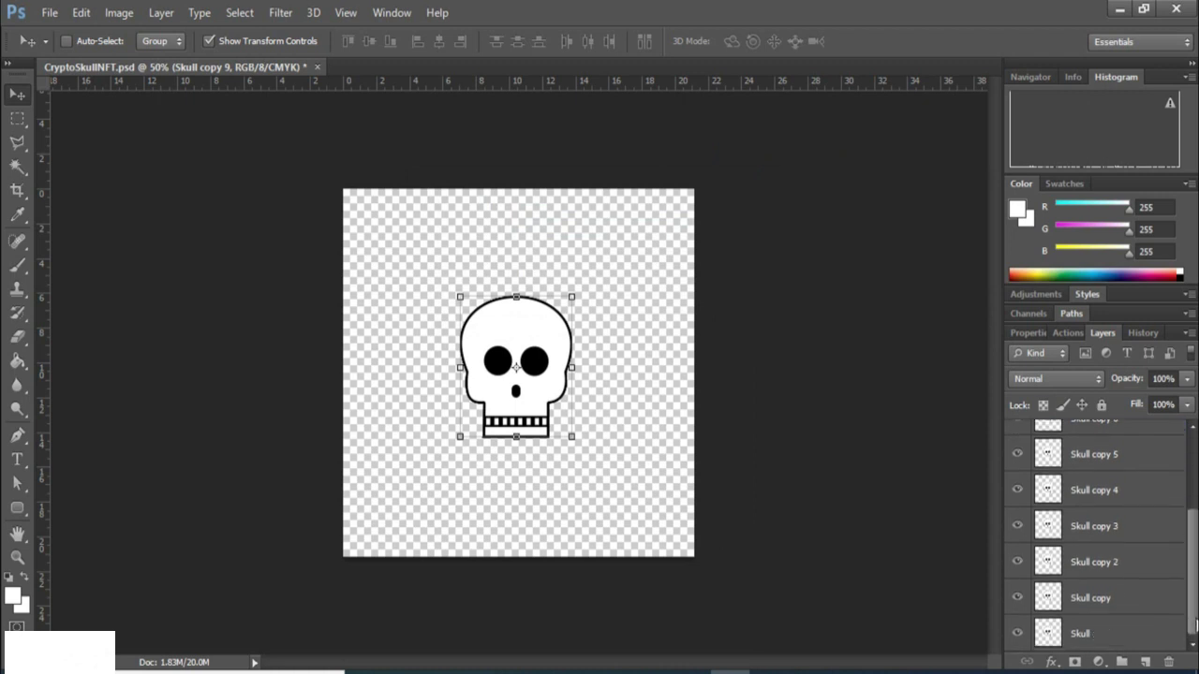
click(1099, 635)
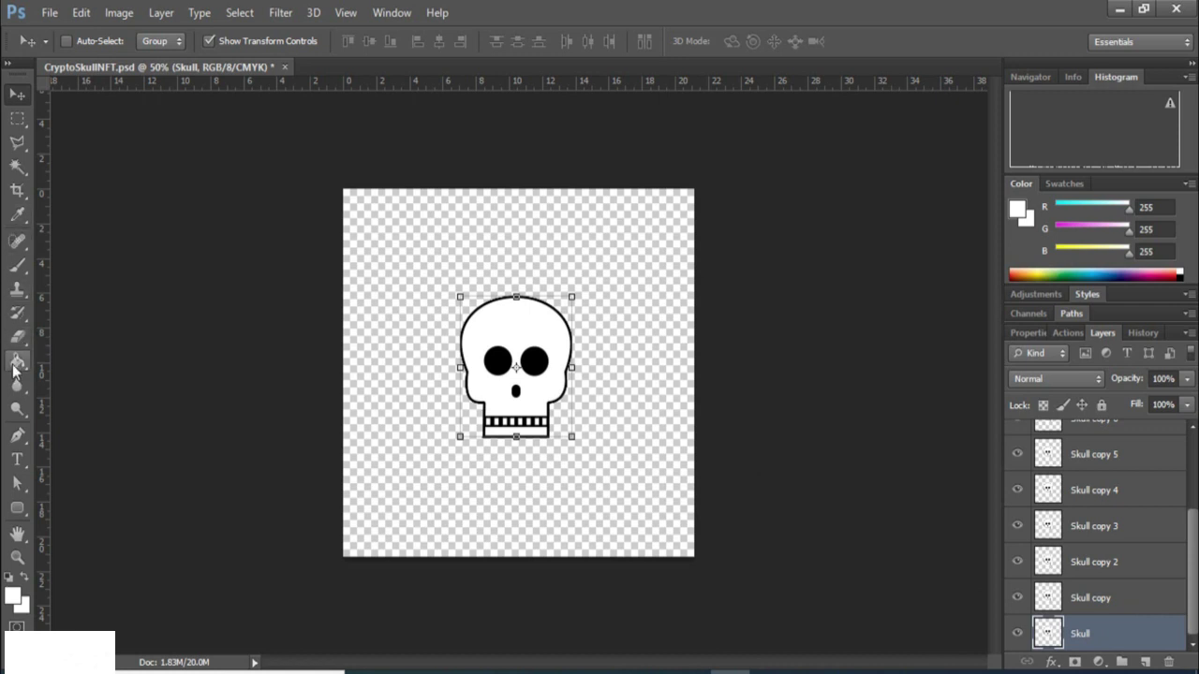
click(17, 362)
right_click(15, 367)
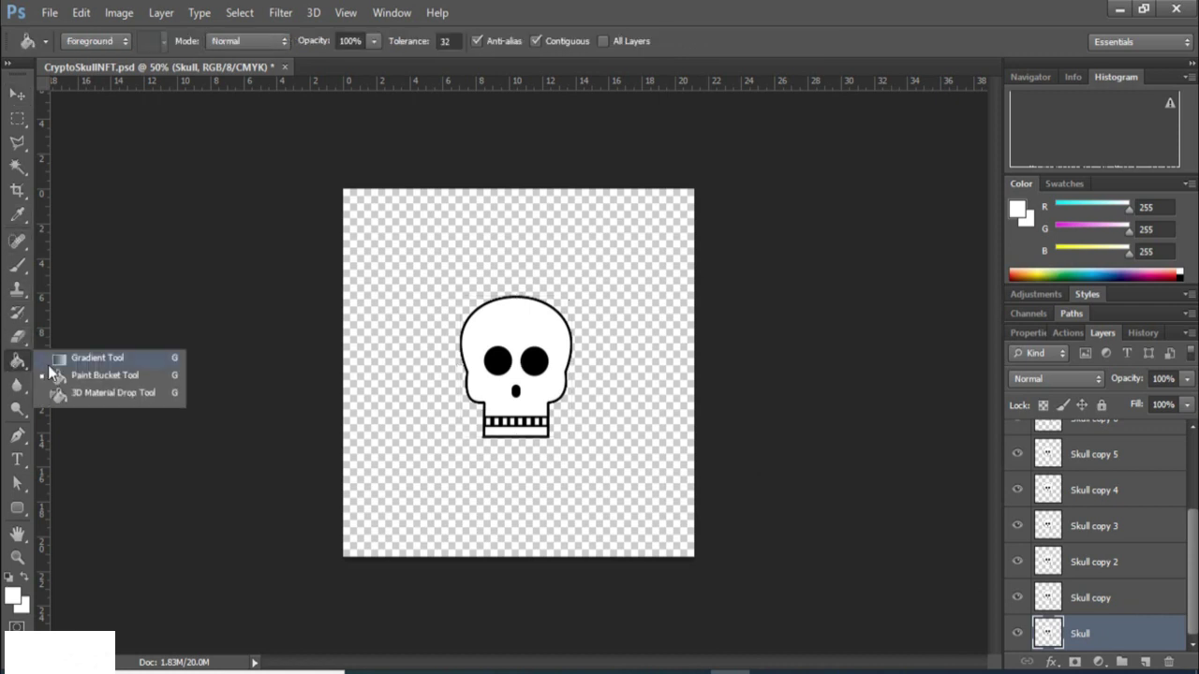
click(73, 378)
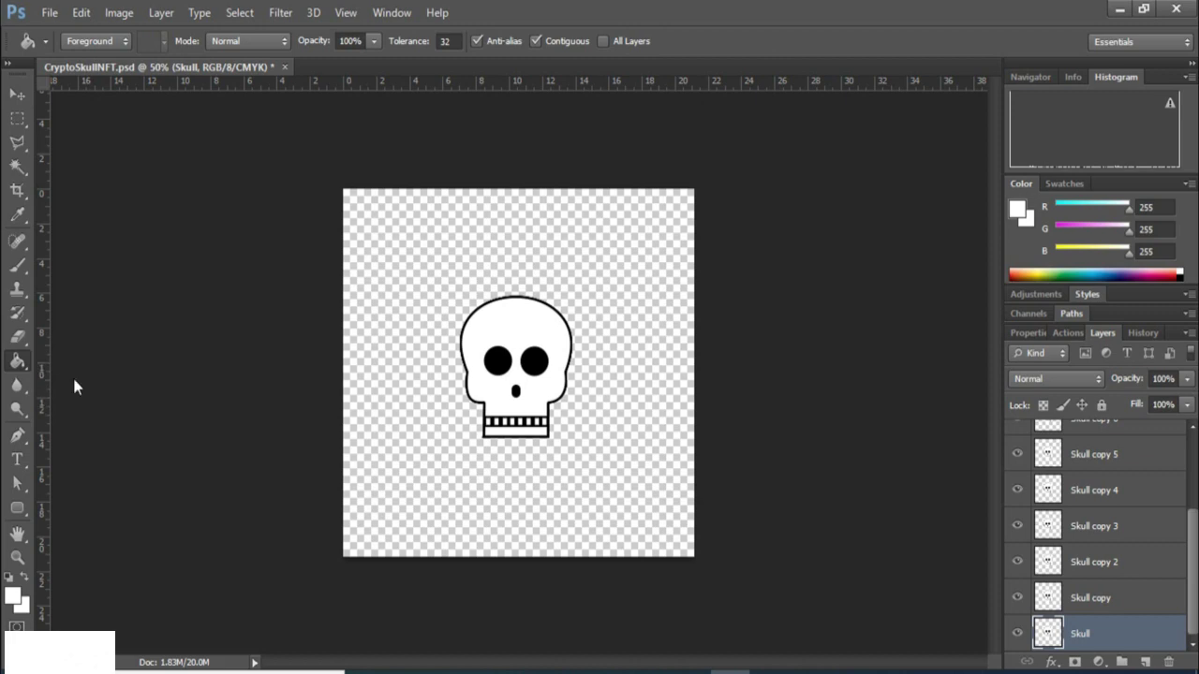
click(14, 599)
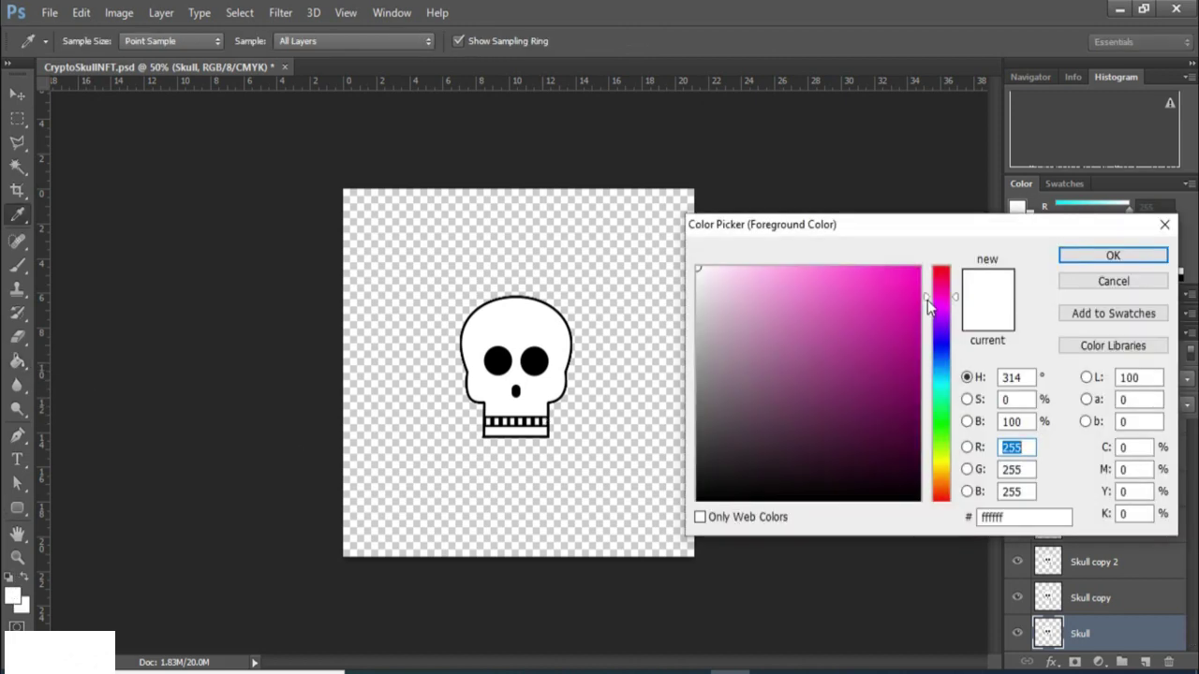
drag(930, 297, 930, 267)
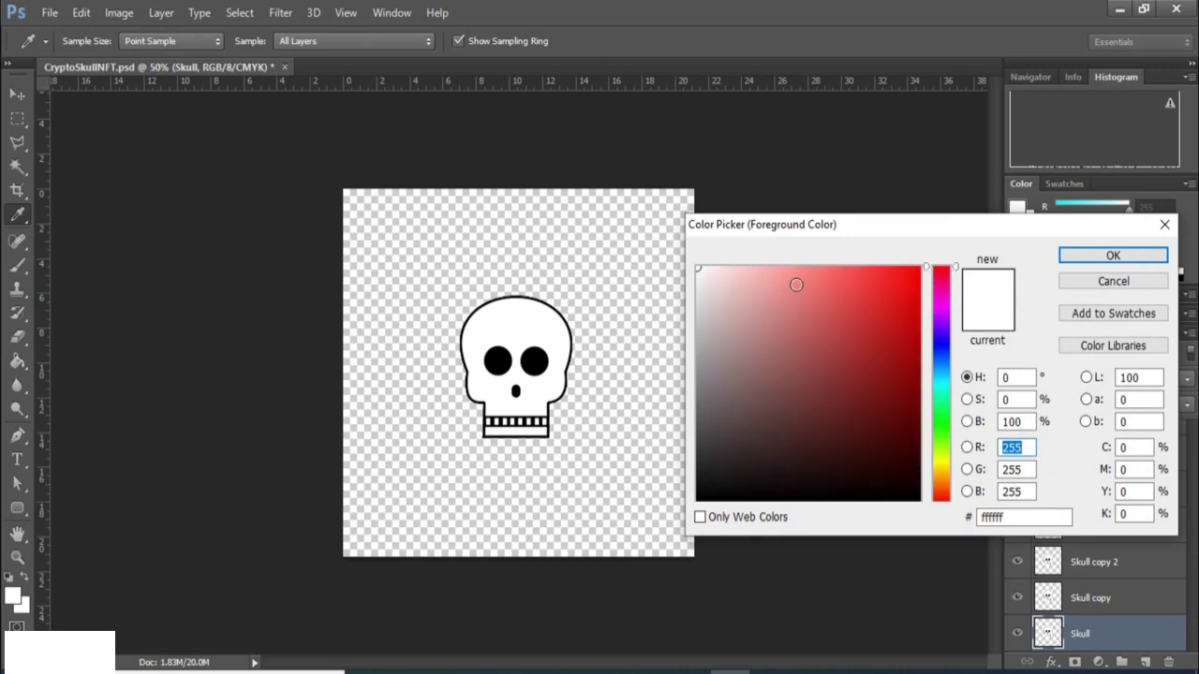
mouse_move(794, 284)
mouse_down()
mouse_move(825, 289)
mouse_move(837, 256)
mouse_move(859, 256)
mouse_move(821, 313)
mouse_move(835, 241)
mouse_up()
key(g)
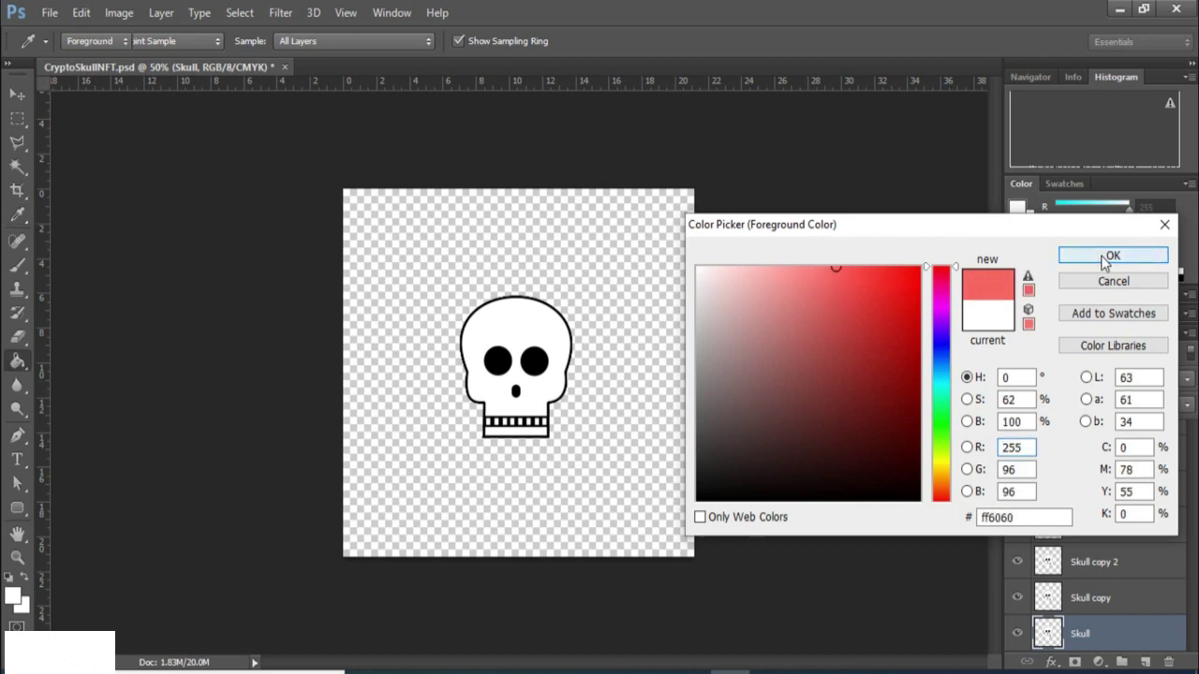
click(1105, 257)
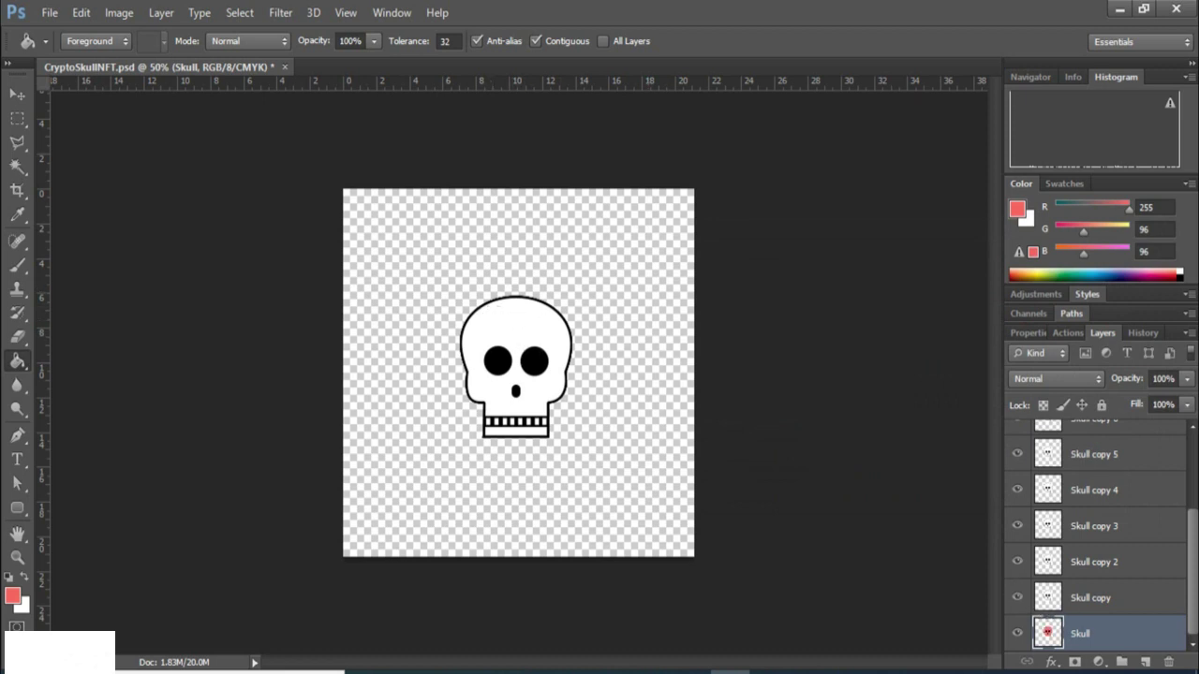
Hide all nine skull copies, from "Skull copy" to "Skull copy 9", leaving only the original "Skull" layer shown.
drag(1020, 600, 1018, 455)
scroll(1194, 542, up, 3)
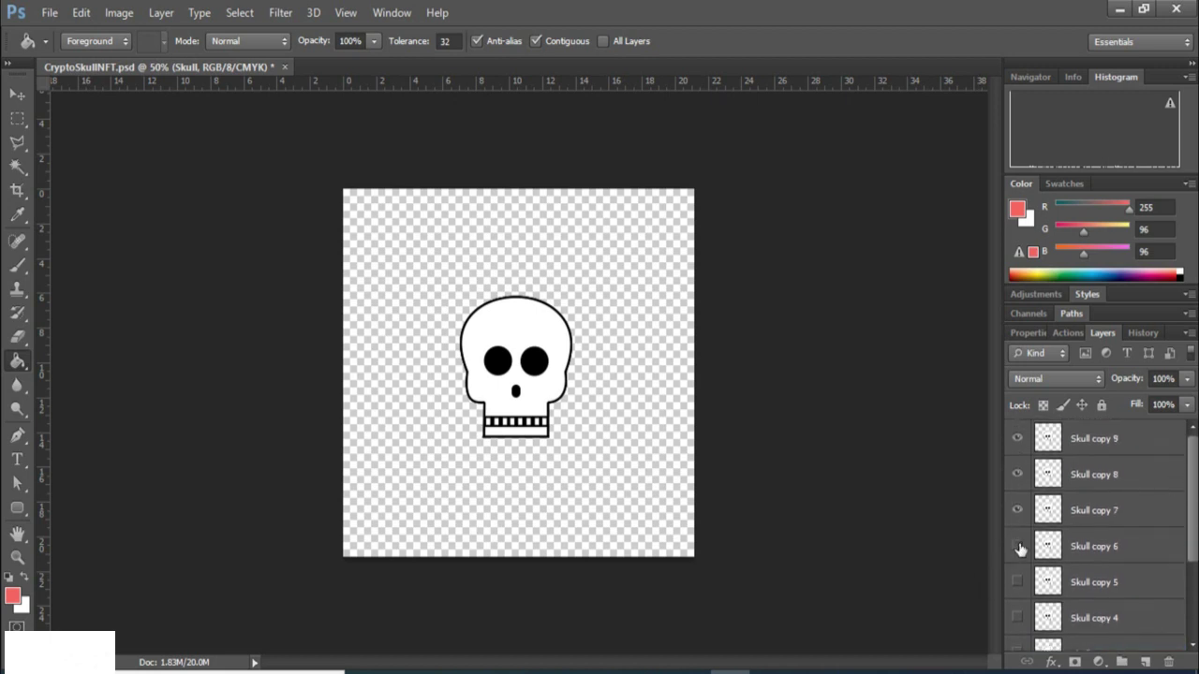
drag(1020, 549, 1017, 452)
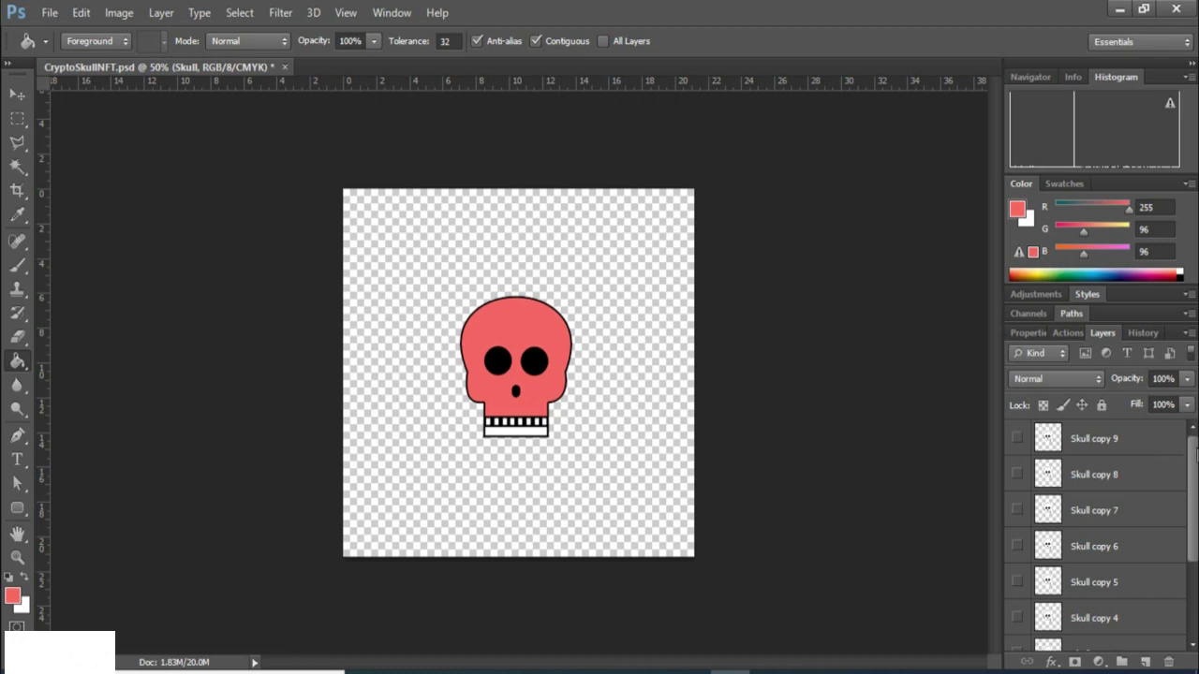
Toggle the visibility of "Skull copy 9" and the original "Skull" layer on and off to compare the white and colored skulls.
click(1018, 442)
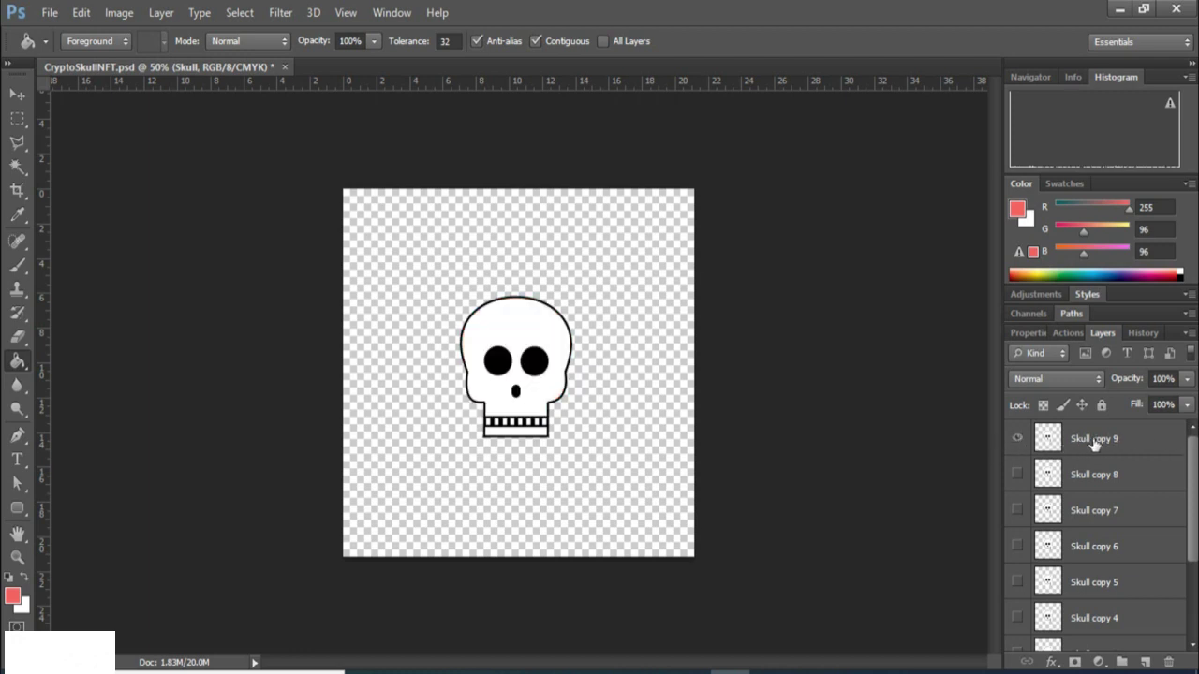
click(1016, 442)
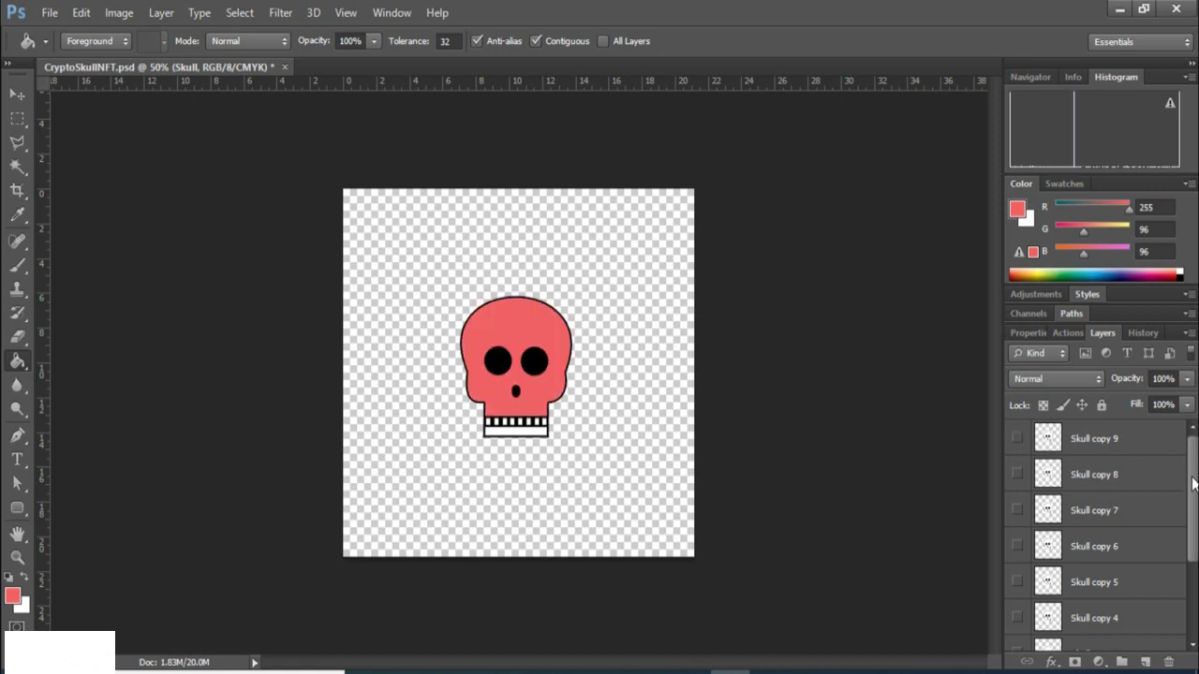
drag(1193, 483, 1194, 608)
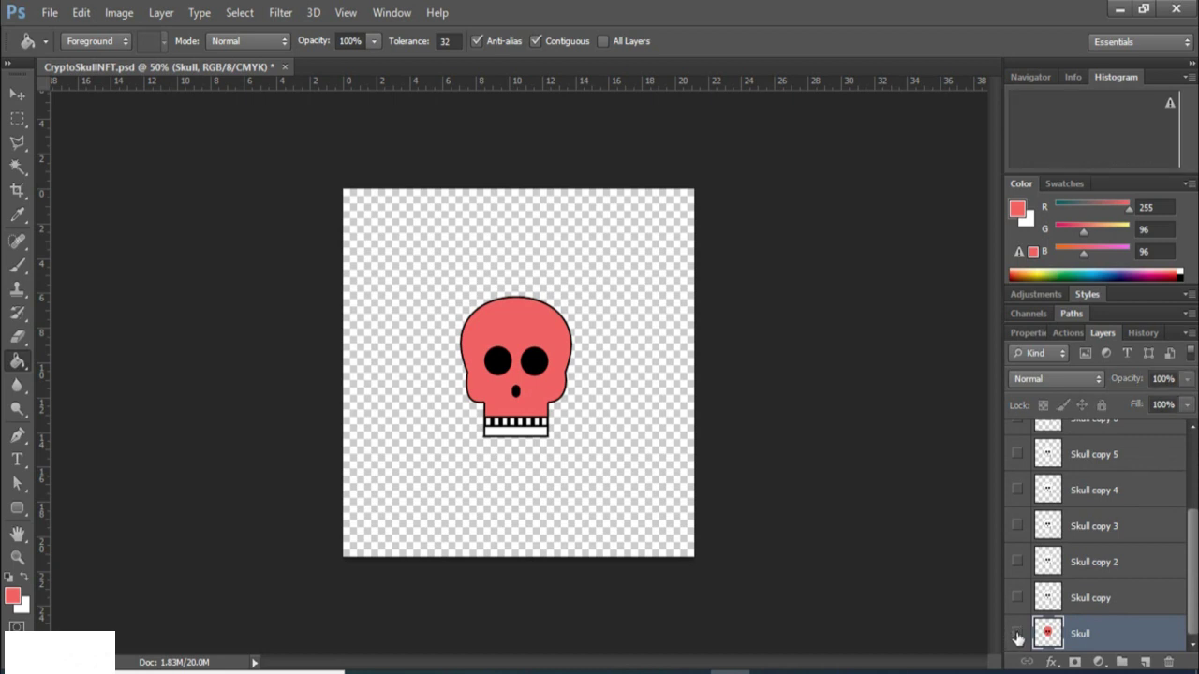
click(1018, 637)
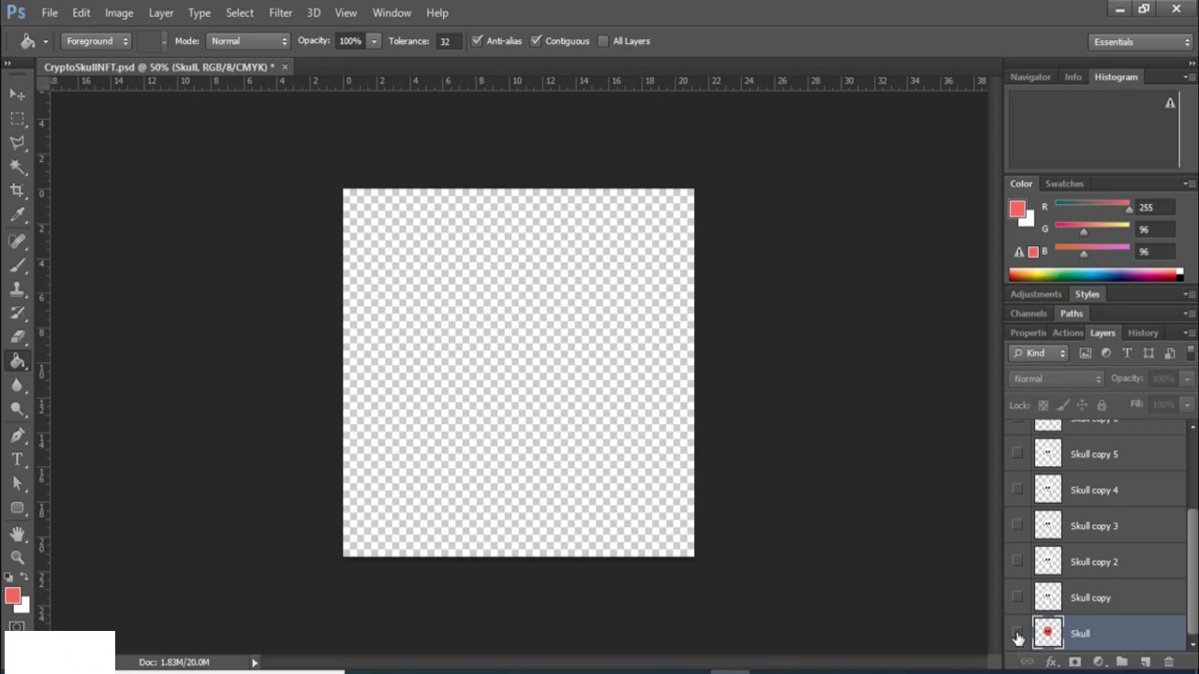
click(1018, 636)
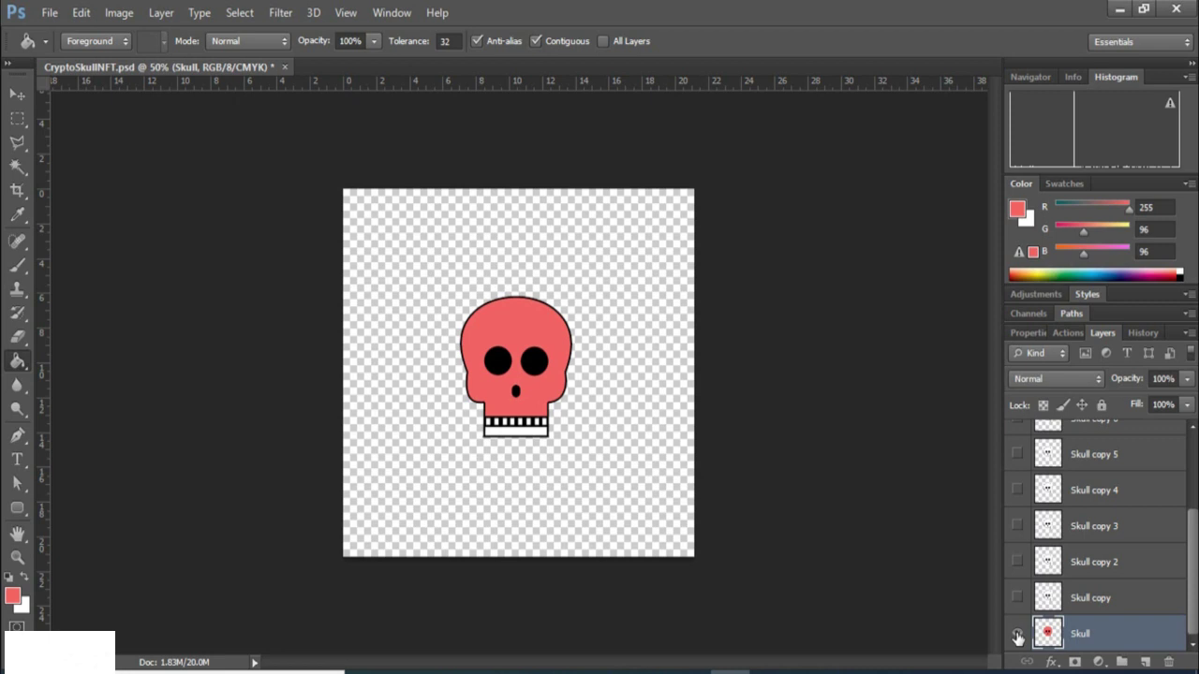
Fill the jaw strip below the teeth with the same pink and rename the "Skull" layer as "Skull pink".
click(504, 433)
double_click(1082, 635)
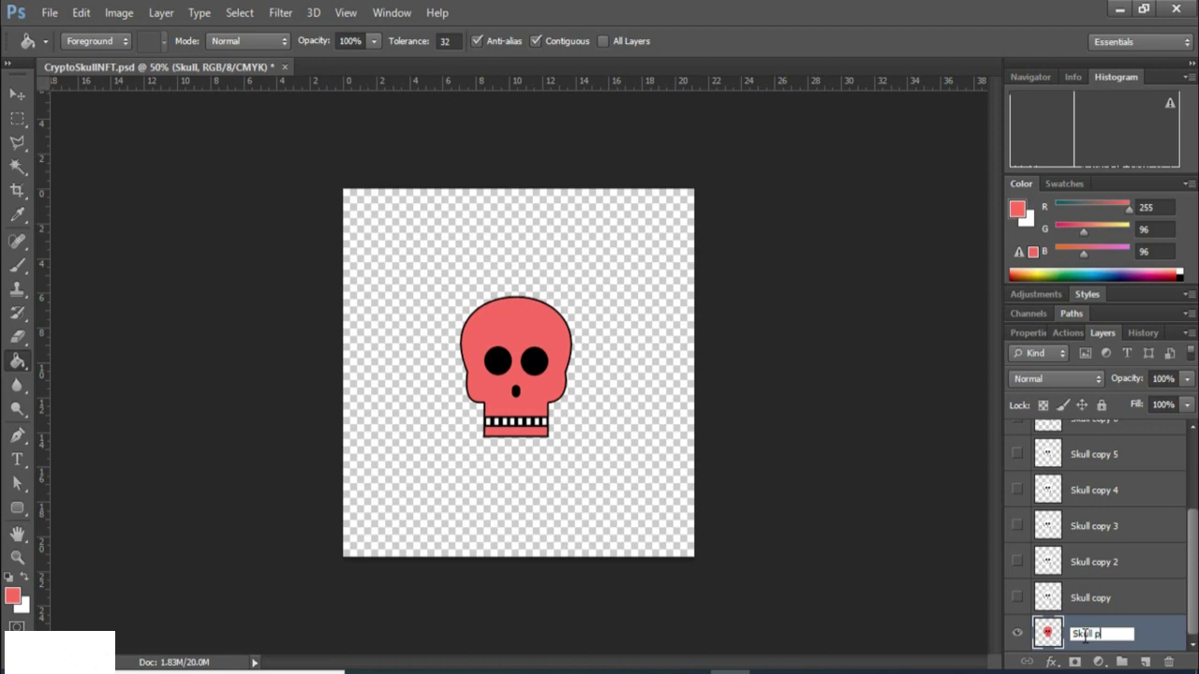
text(pink)
key(Return)
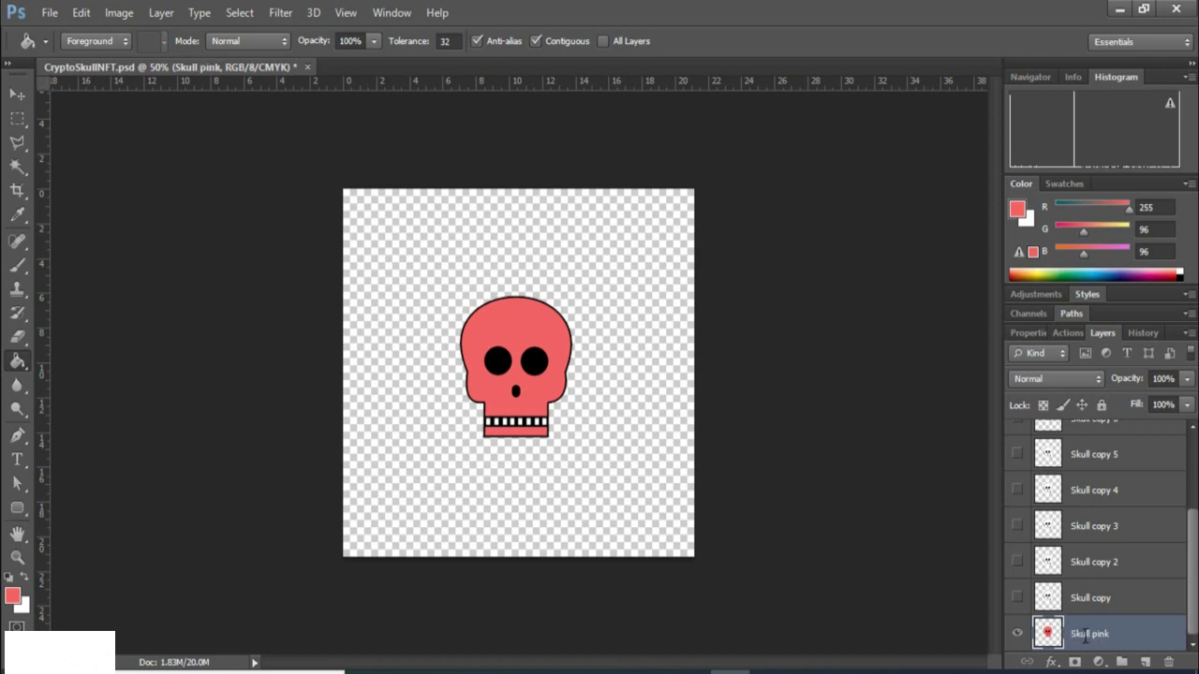
Select the "Skull copy" layer, hide "Skull pink" and make "Skull copy" visible.
click(1085, 600)
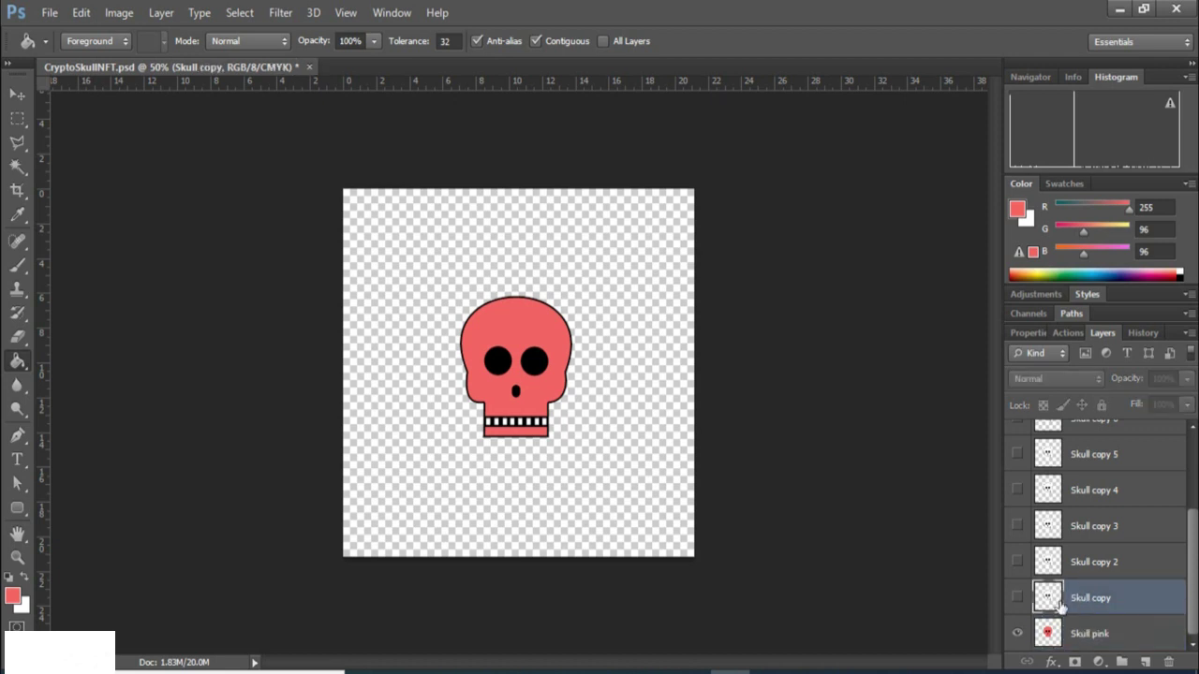
click(1017, 634)
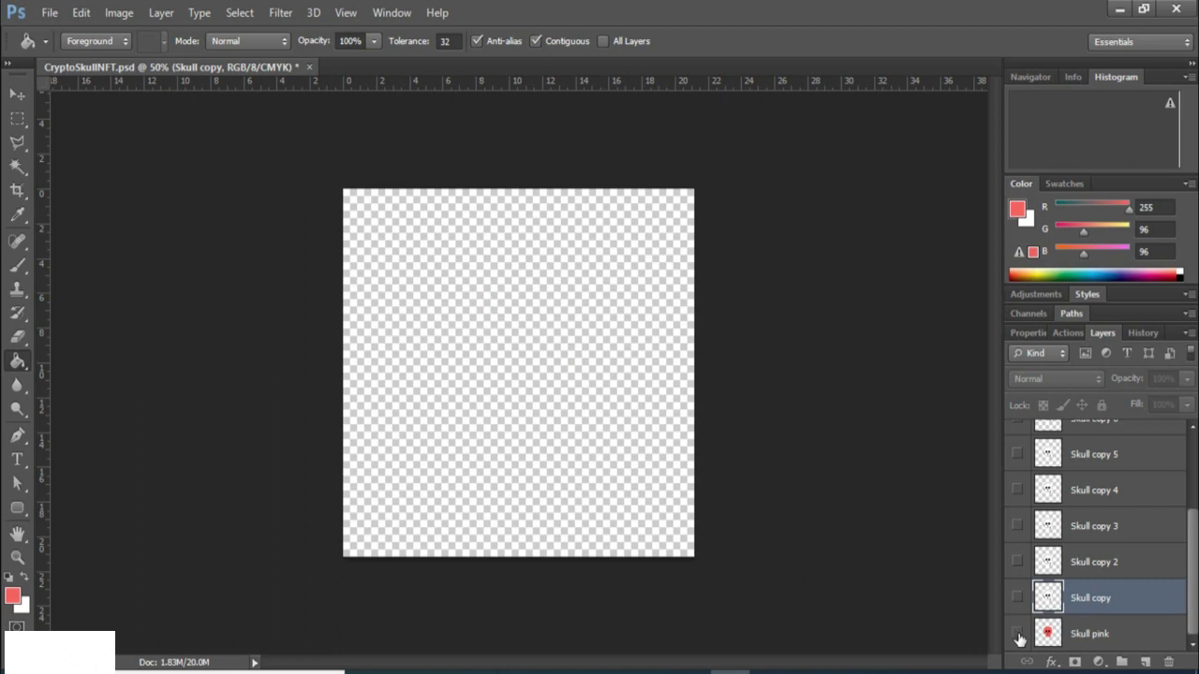
click(1017, 598)
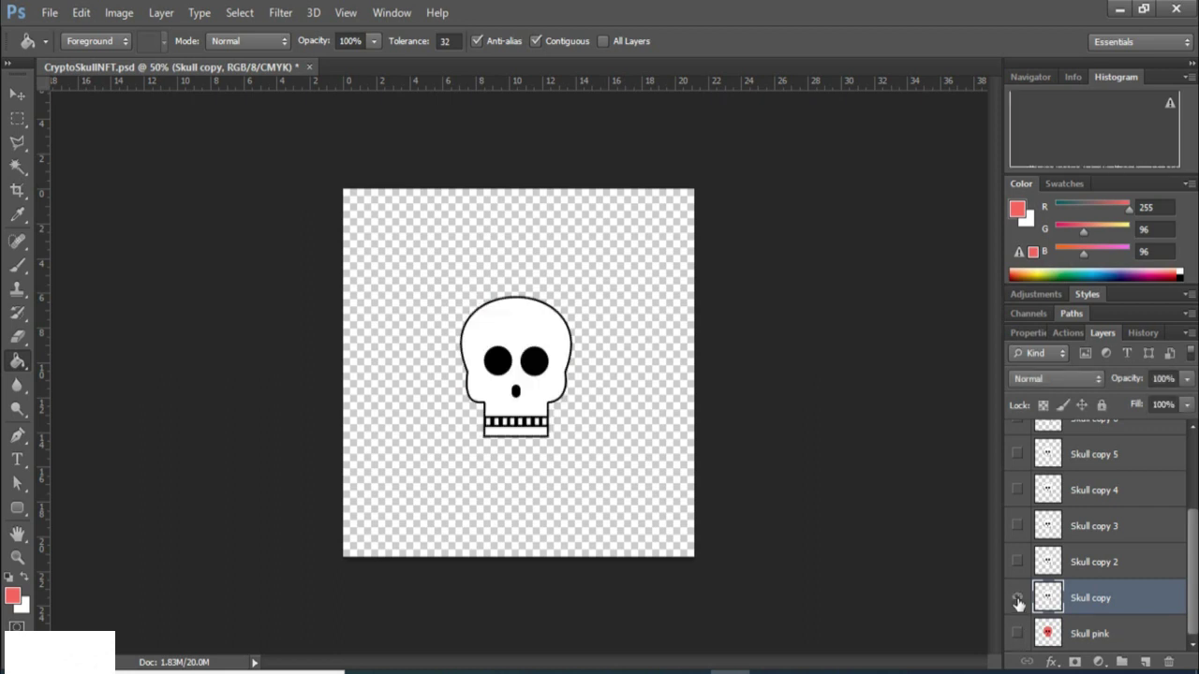
Set the foreground colour to pink RGB 234, 56, 144 and fill the skull and jaw on the Skull copy layer.
click(12, 595)
mouse_move(944, 301)
mouse_down()
mouse_move(942, 280)
mouse_move(942, 294)
mouse_move(942, 279)
mouse_move(871, 262)
mouse_move(901, 273)
mouse_move(859, 302)
mouse_move(855, 347)
mouse_move(866, 285)
mouse_up()
mouse_move(940, 279)
mouse_down()
mouse_move(944, 312)
mouse_move(941, 283)
mouse_up()
click(1113, 254)
key(g)
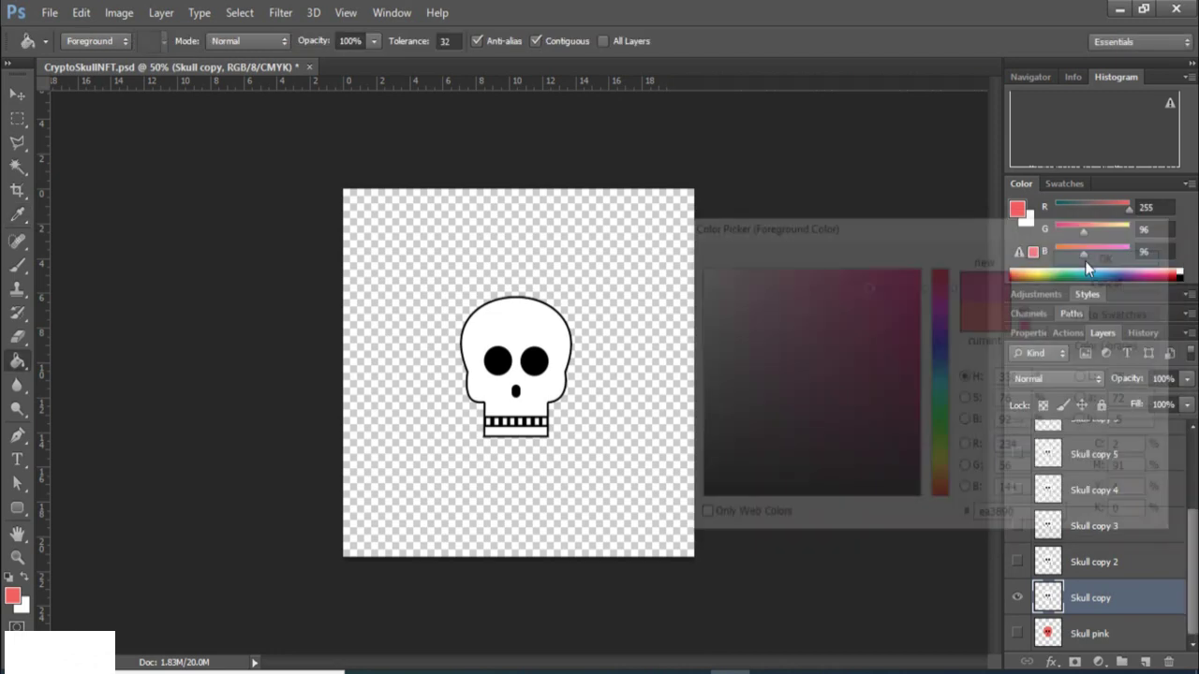
click(478, 323)
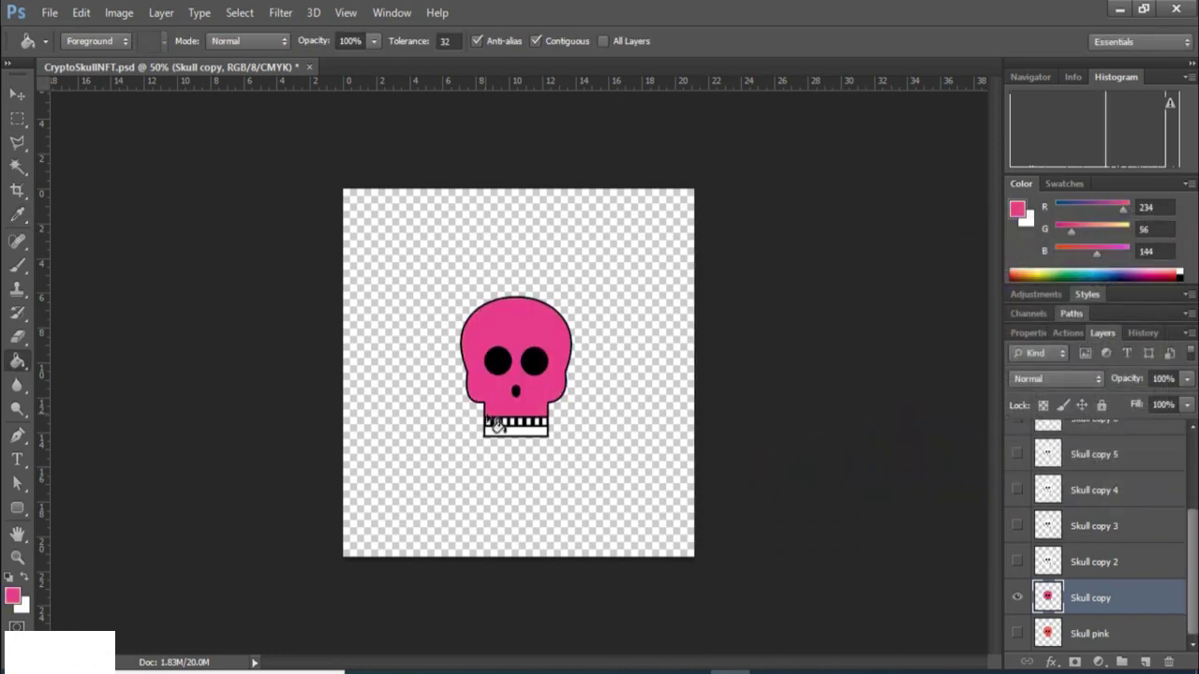
click(500, 435)
Compare the Skull copy layer's colour with the Skull pink layer and rename Skull copy as Skull dark pink.
click(1077, 640)
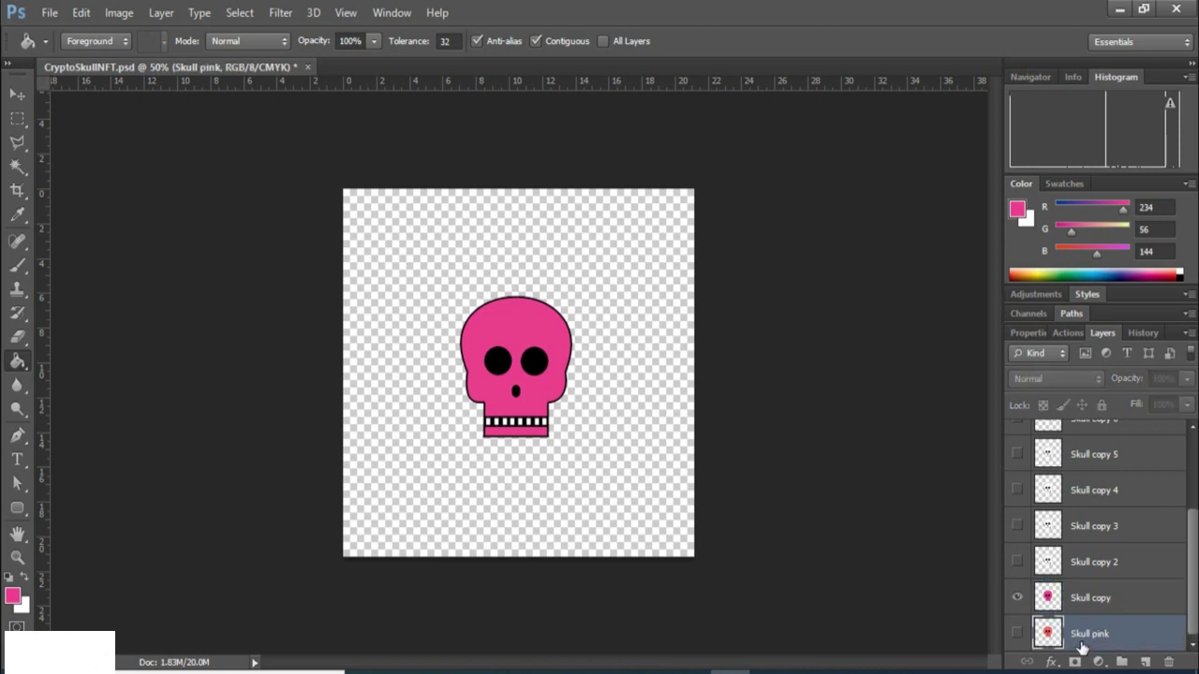
click(1017, 634)
click(1017, 597)
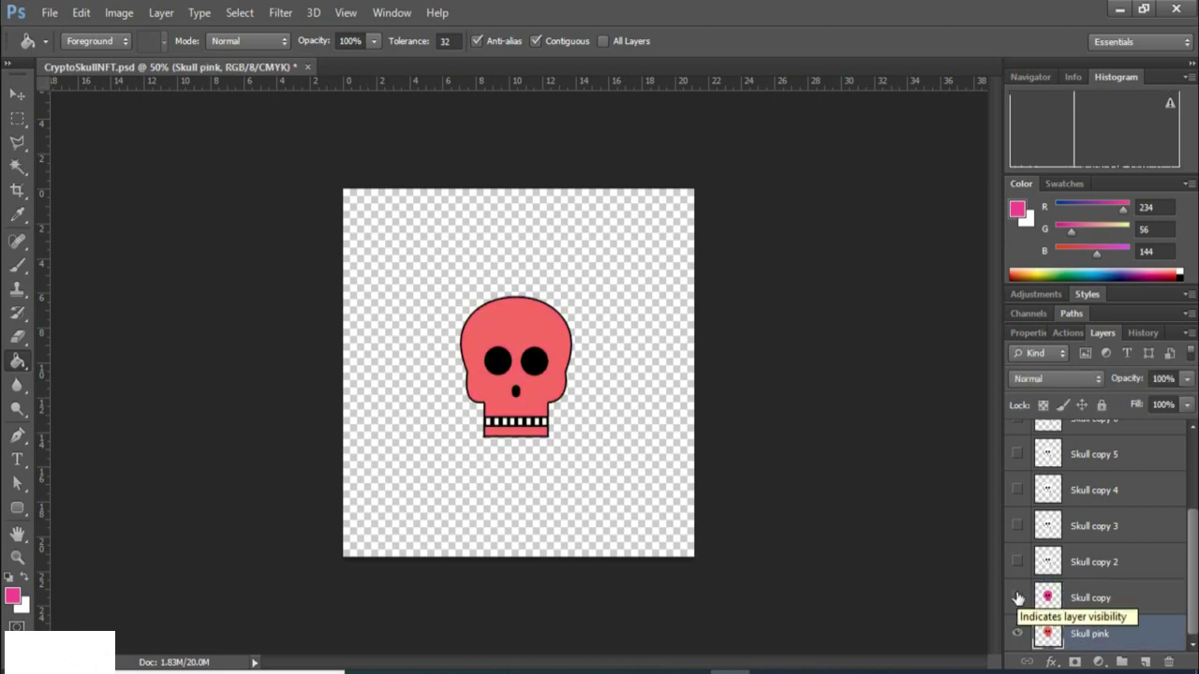
click(1018, 597)
click(1018, 635)
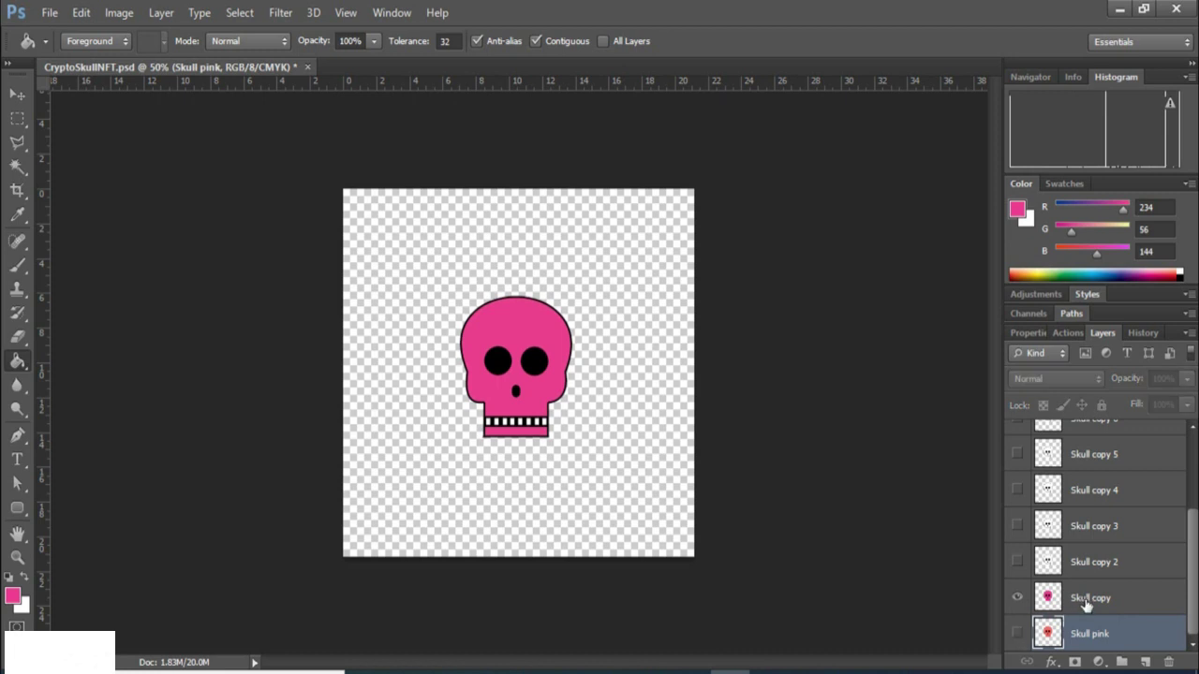
double_click(1088, 599)
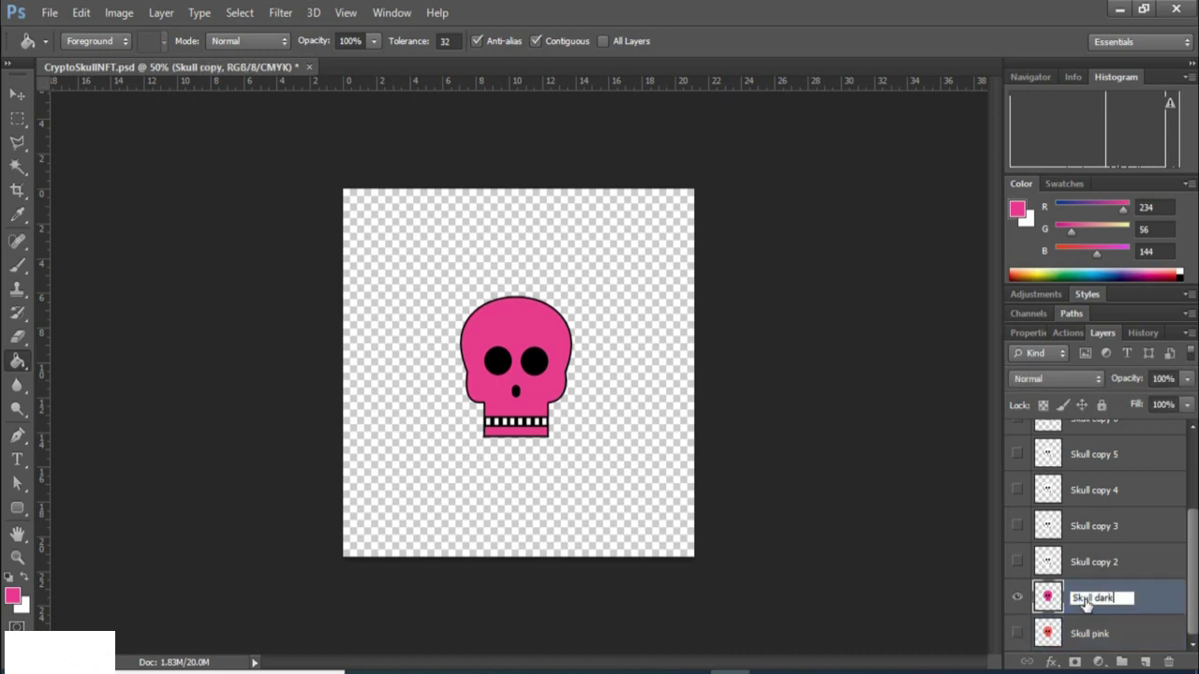
text(Skull dark pink)
key(Return)
Show Skull copy 2 in place of Skull dark pink and fill its skull and jaw with violet RGB 194, 106, 223.
click(1017, 598)
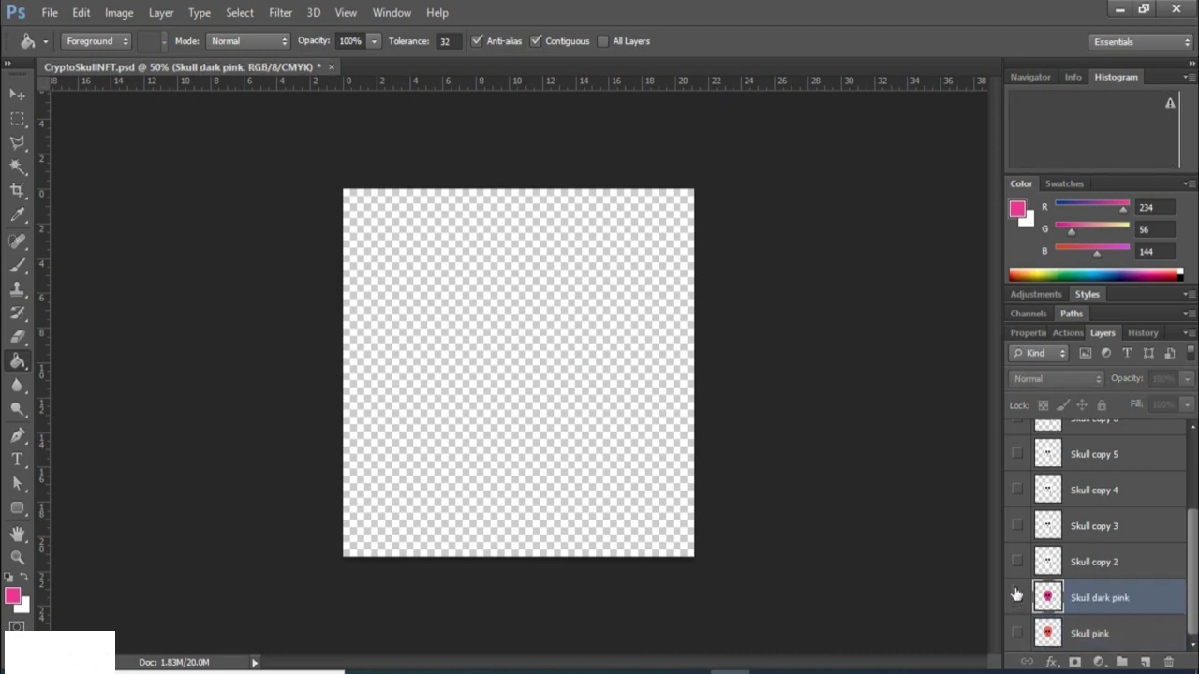
click(1017, 562)
click(1075, 567)
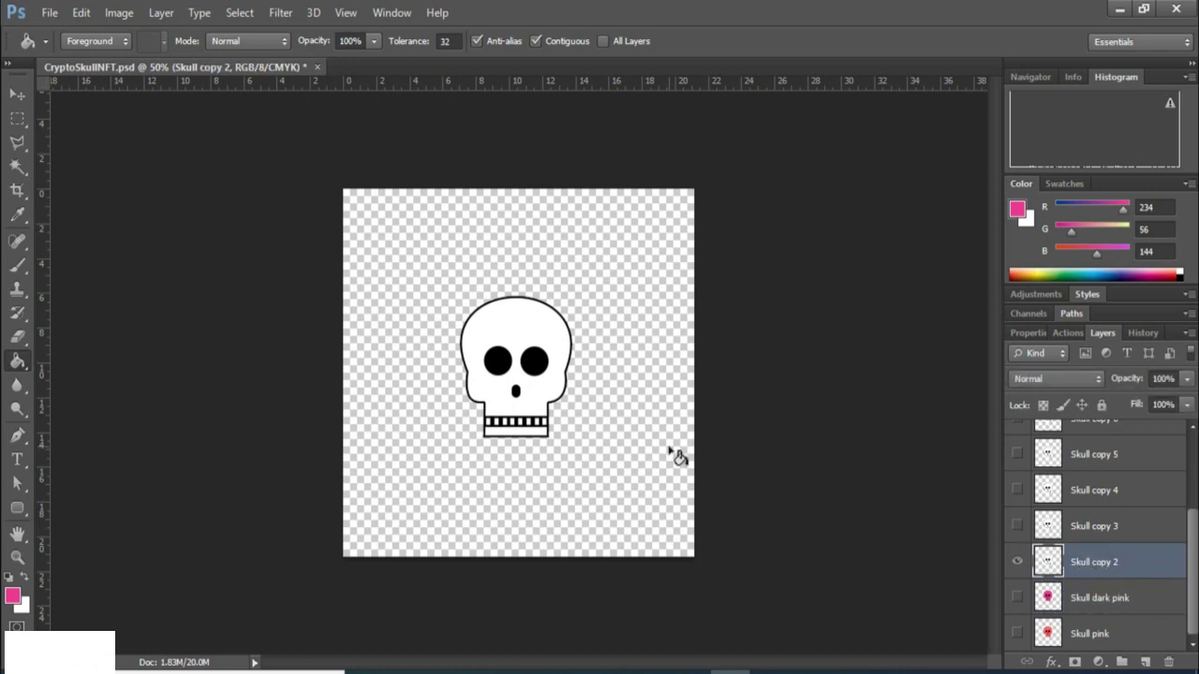
click(14, 599)
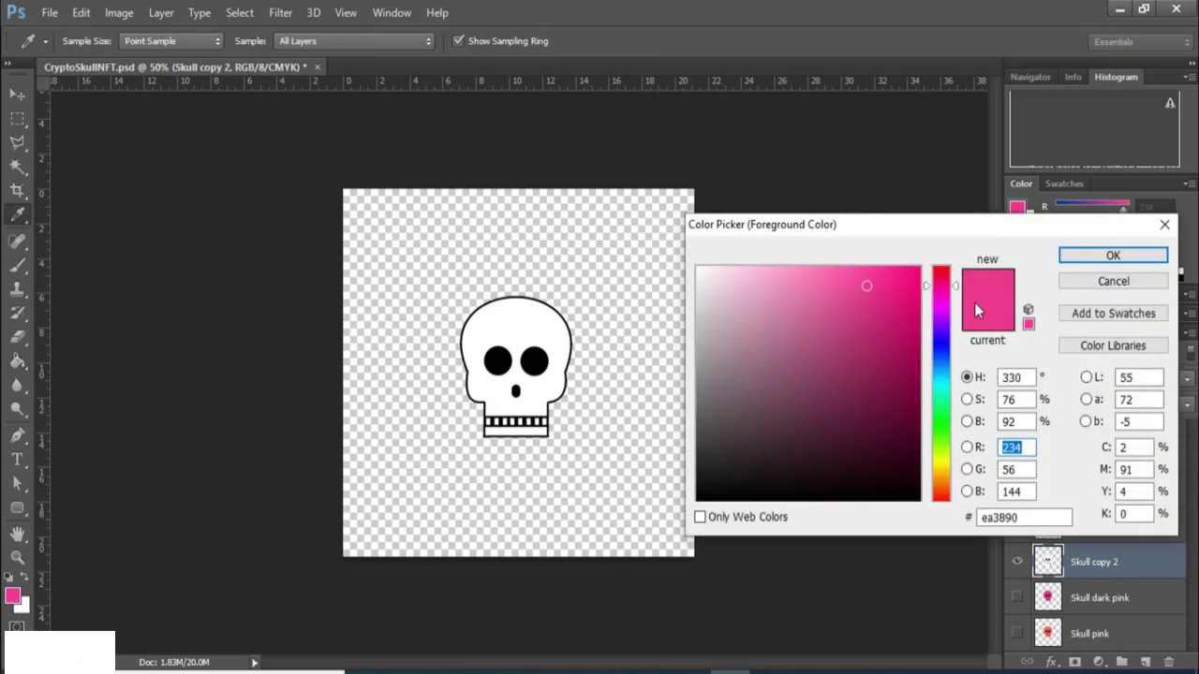
drag(937, 312, 936, 315)
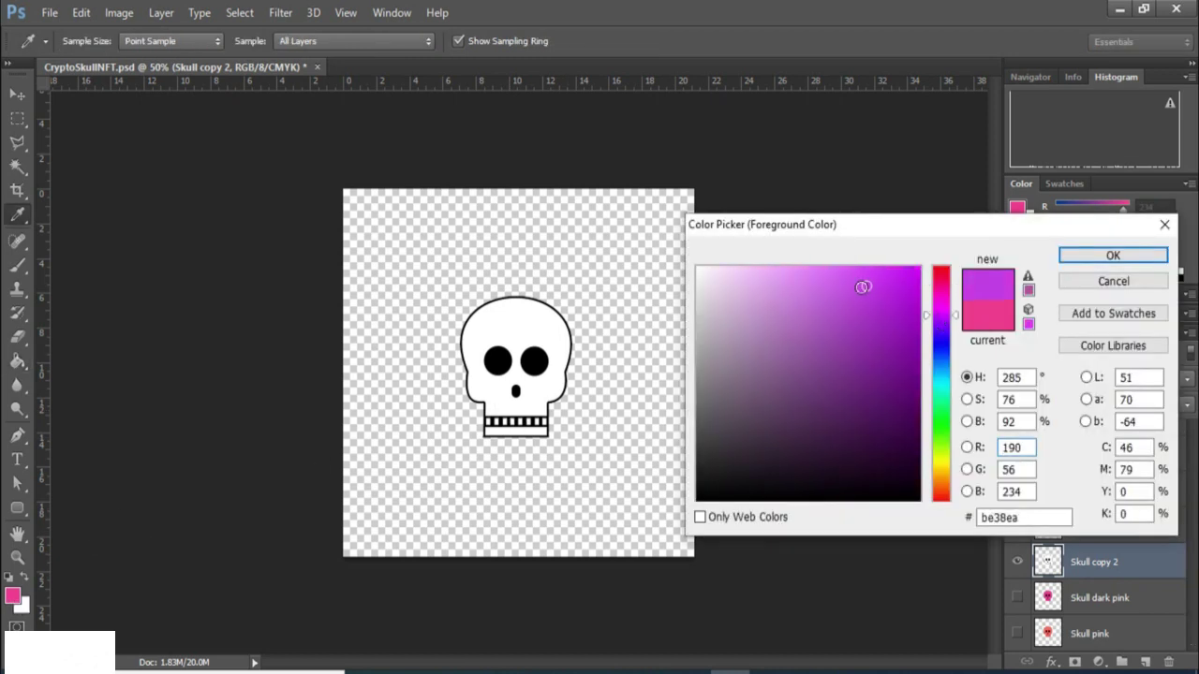
drag(863, 286, 813, 295)
click(1077, 260)
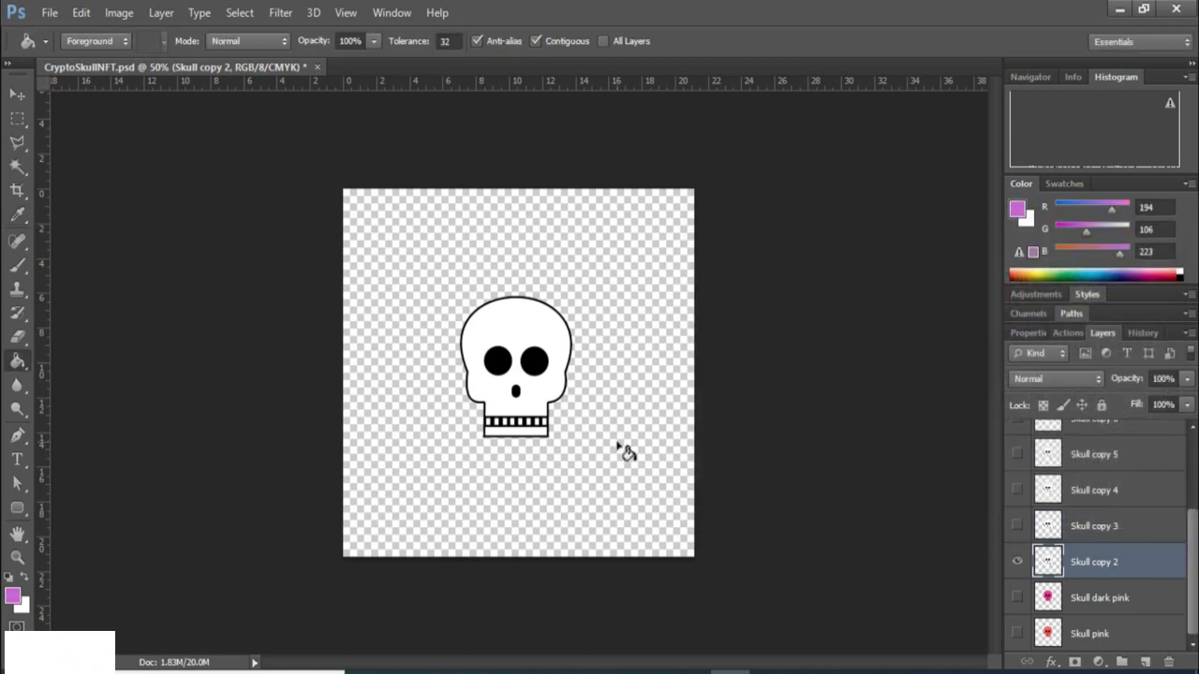
click(515, 348)
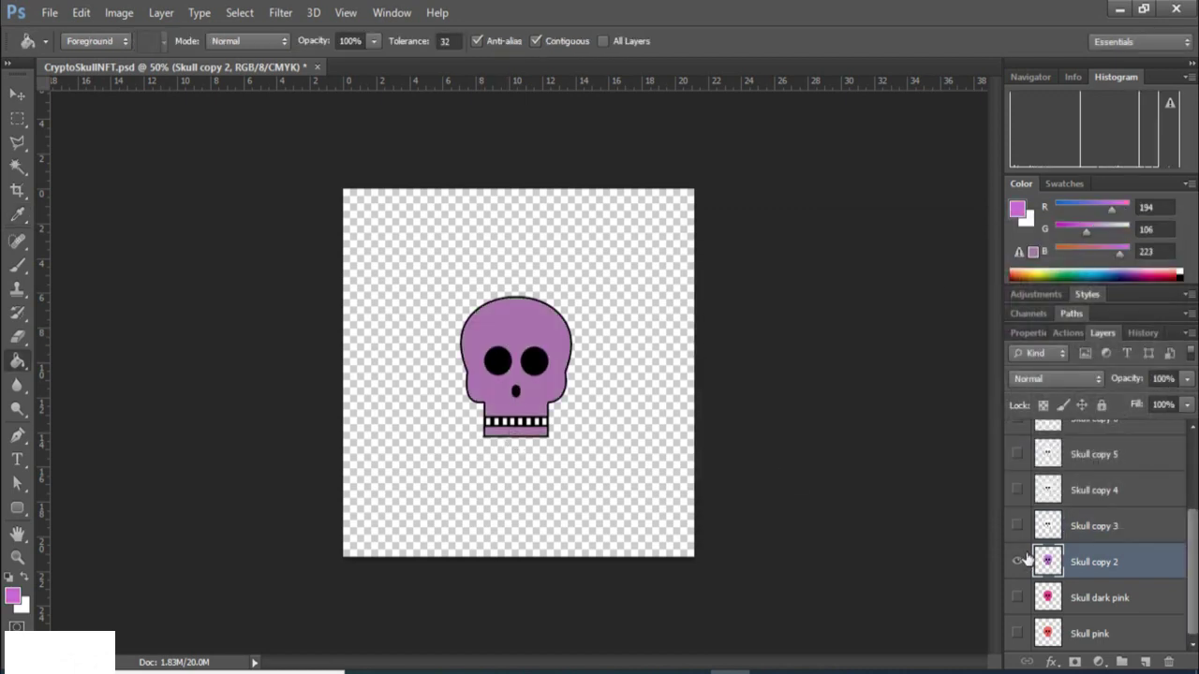
Rename the Skull copy 2 layer as Skull voilet.
double_click(1091, 565)
click(1091, 560)
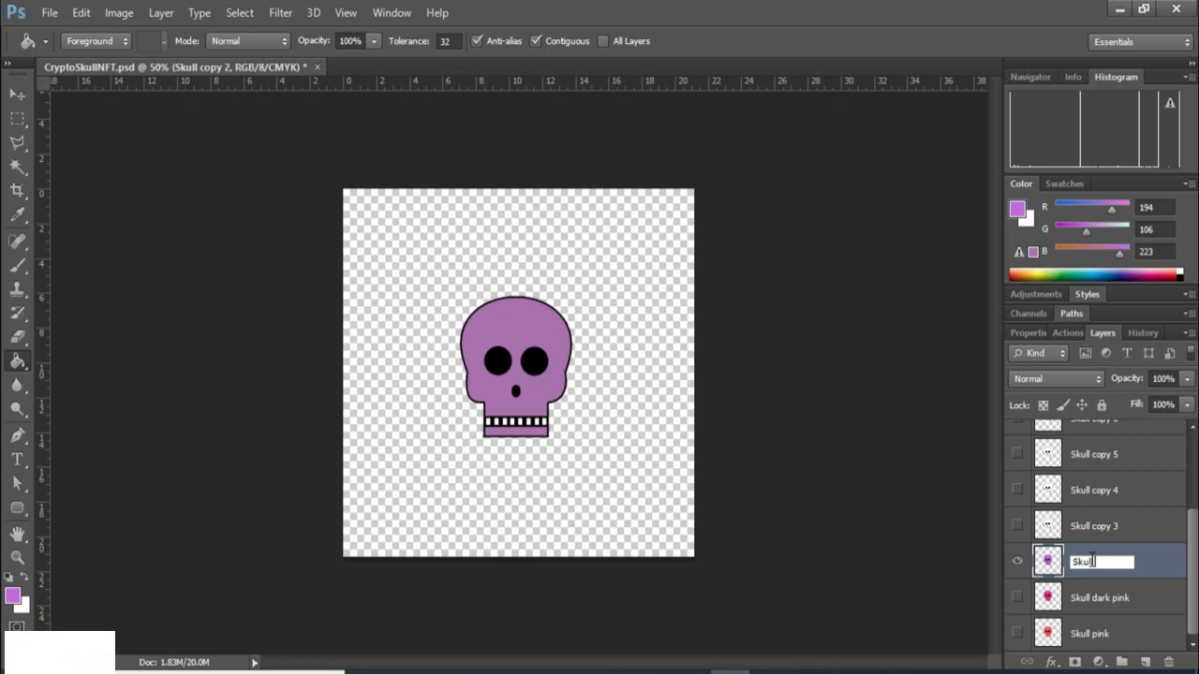
key(Return)
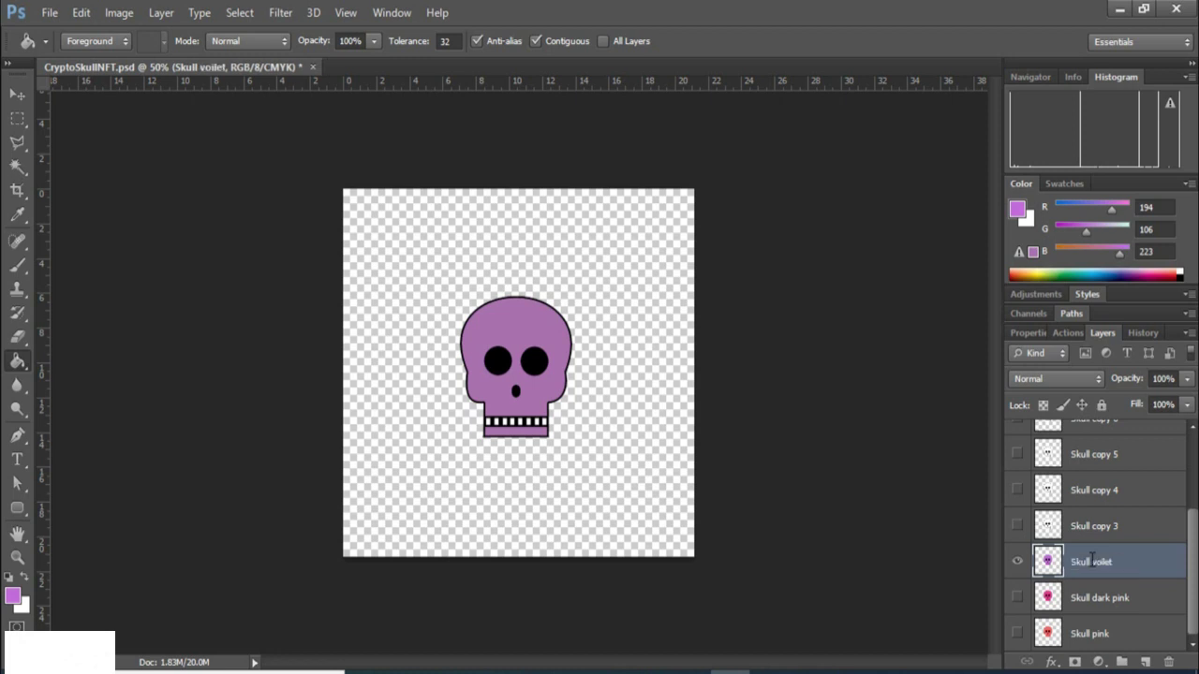
Show Skull copy 3 in place of Skull voilet and fill its skull and jaw with blue-violet RGB 139, 106, 223.
click(1014, 563)
click(1017, 527)
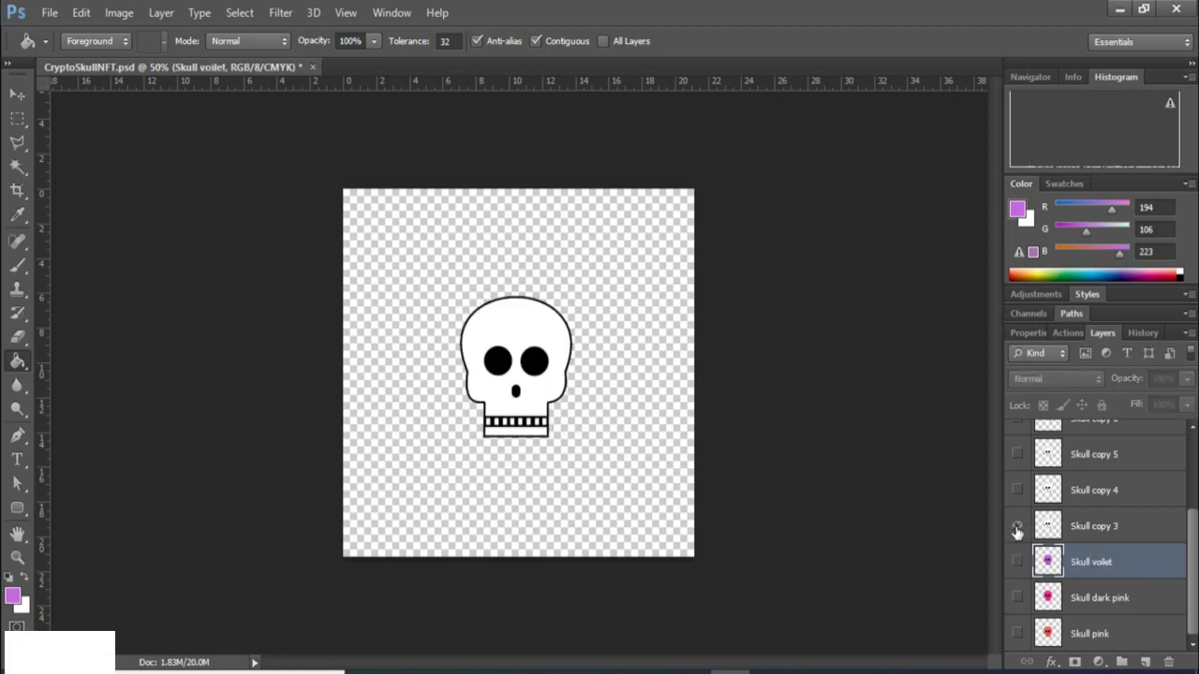
click(1094, 530)
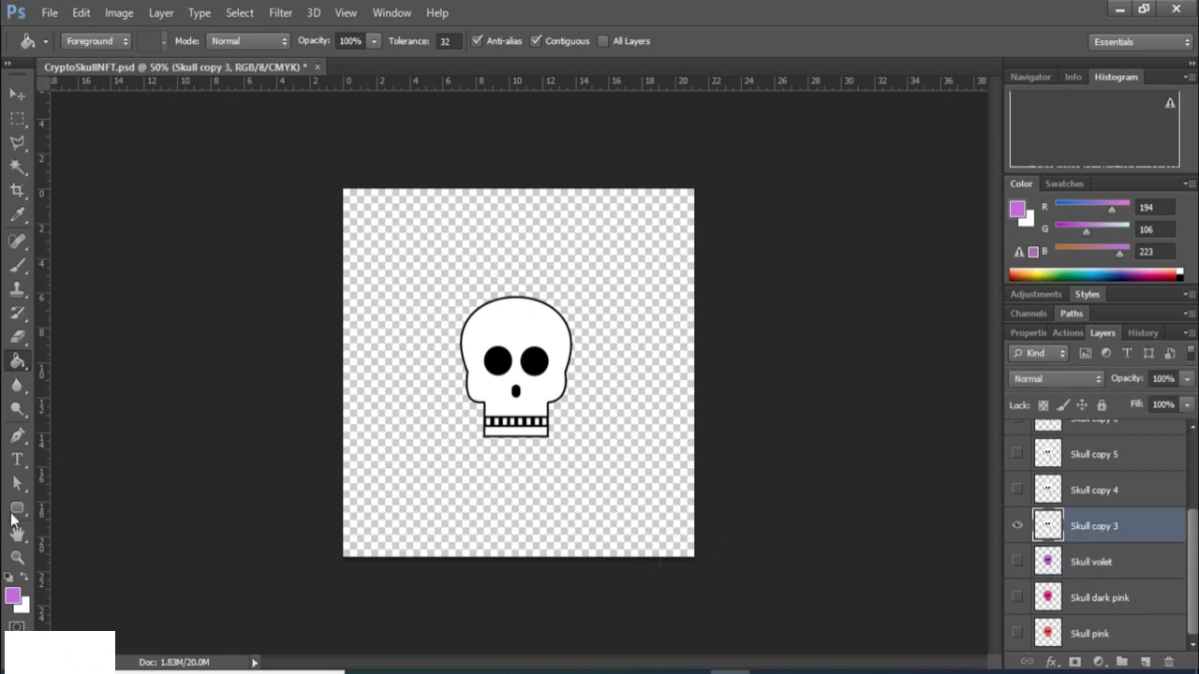
click(13, 595)
text(139)
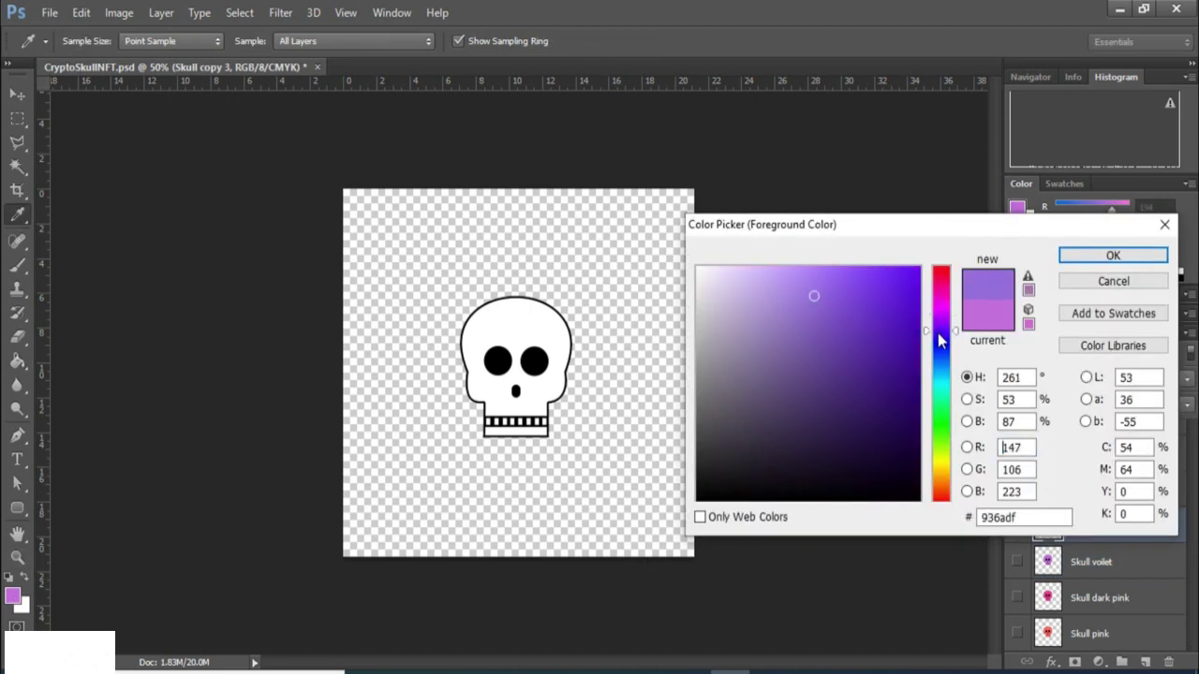
click(1079, 251)
click(487, 338)
click(516, 433)
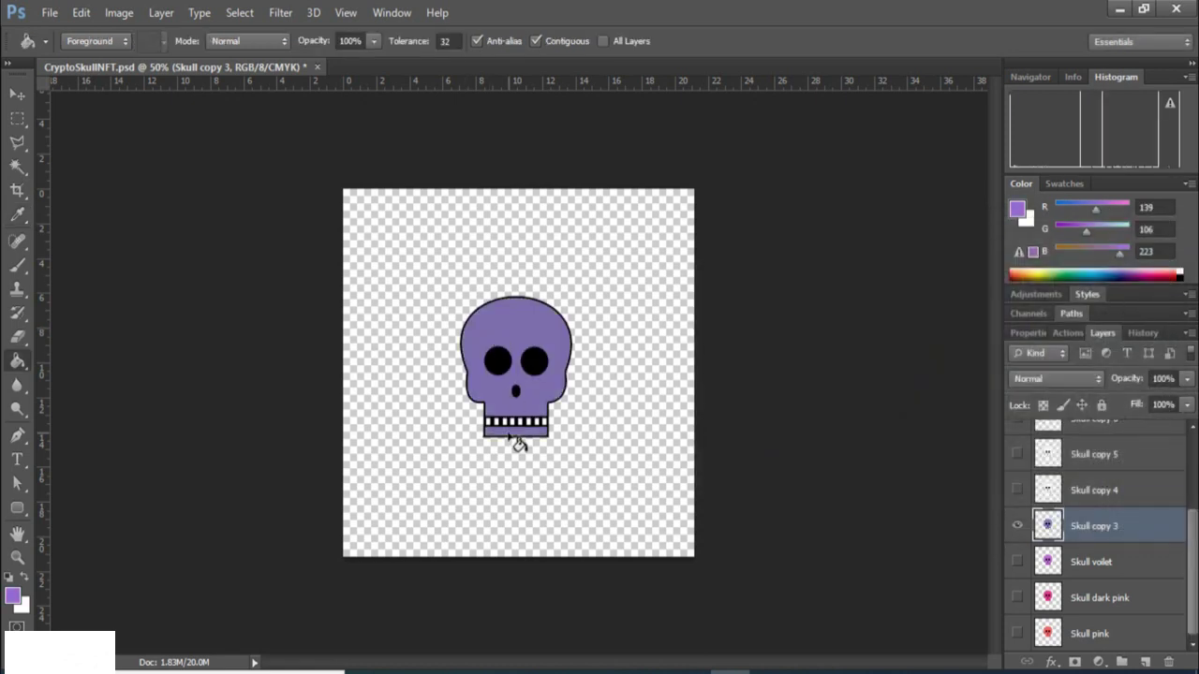
Rename the Skull copy 3 layer as Skull blue.
double_click(1098, 540)
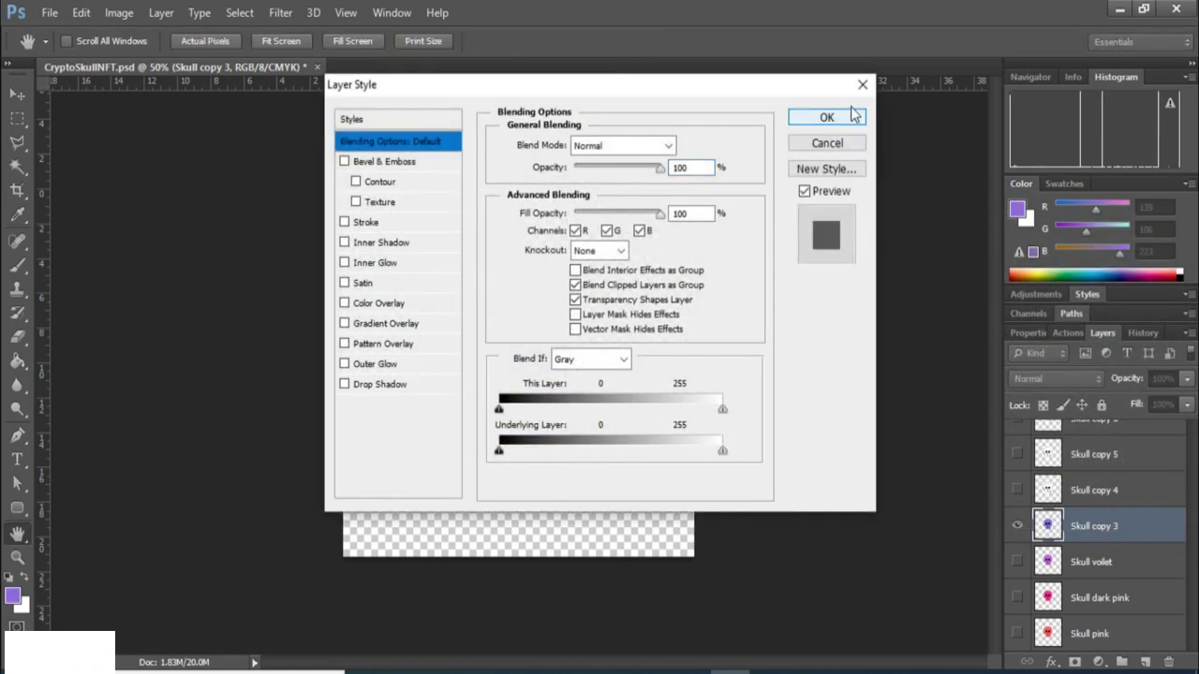
key(Escape)
double_click(1113, 530)
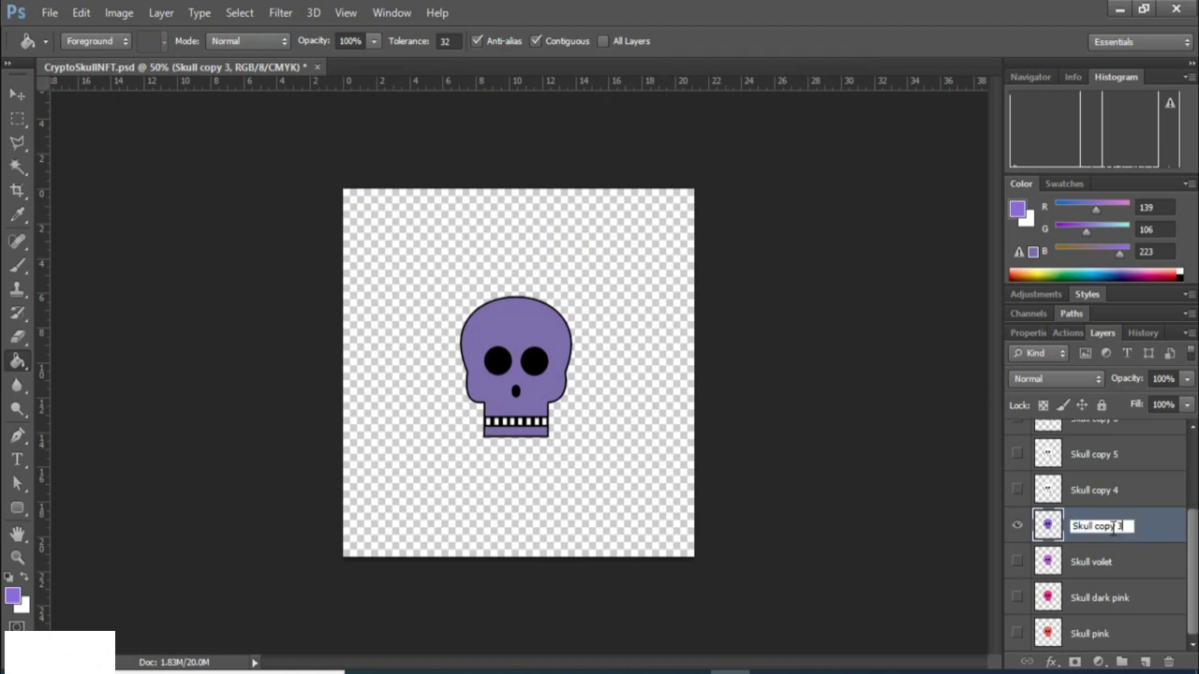
key(Return)
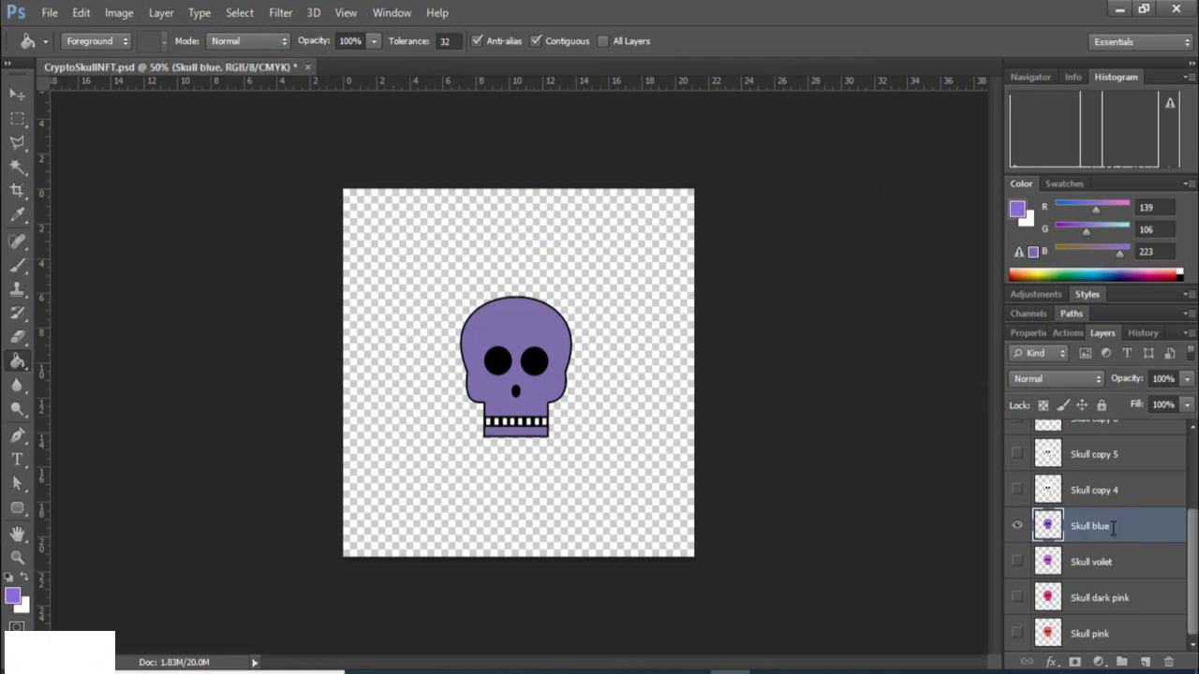
Show Skull copy 4 in place of Skull blue and set the foreground colour to light blue RGB 104, 142, 220.
click(1017, 525)
click(1017, 489)
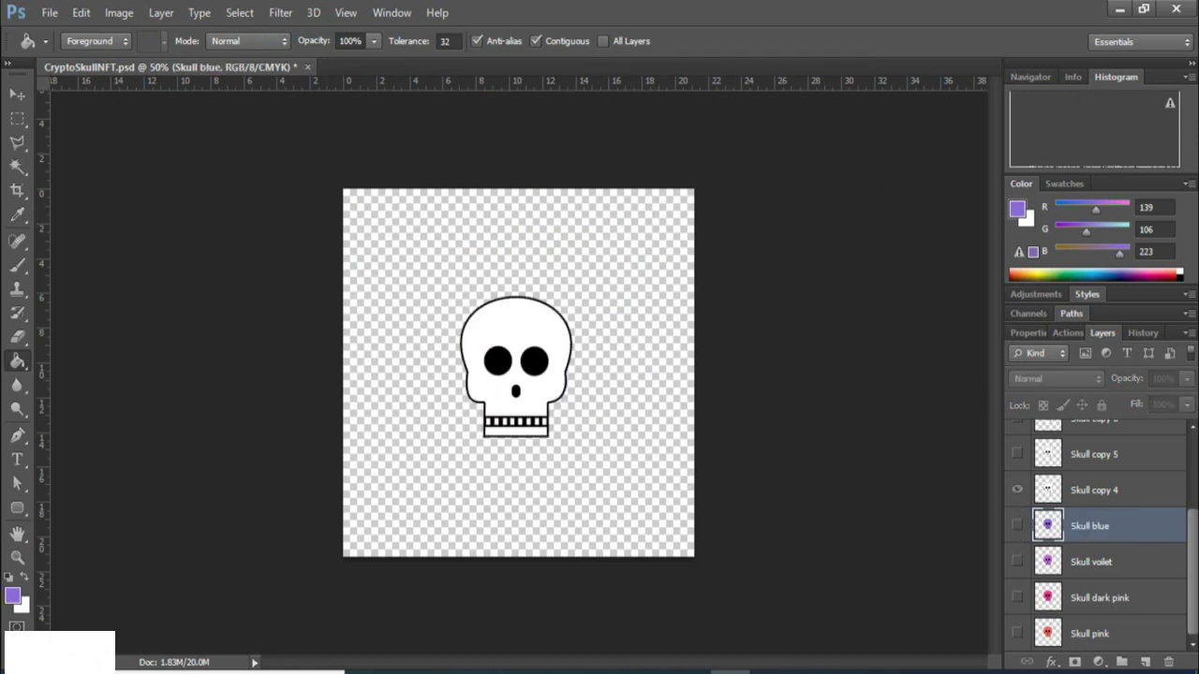
scroll(1096, 534, up, 1)
click(13, 595)
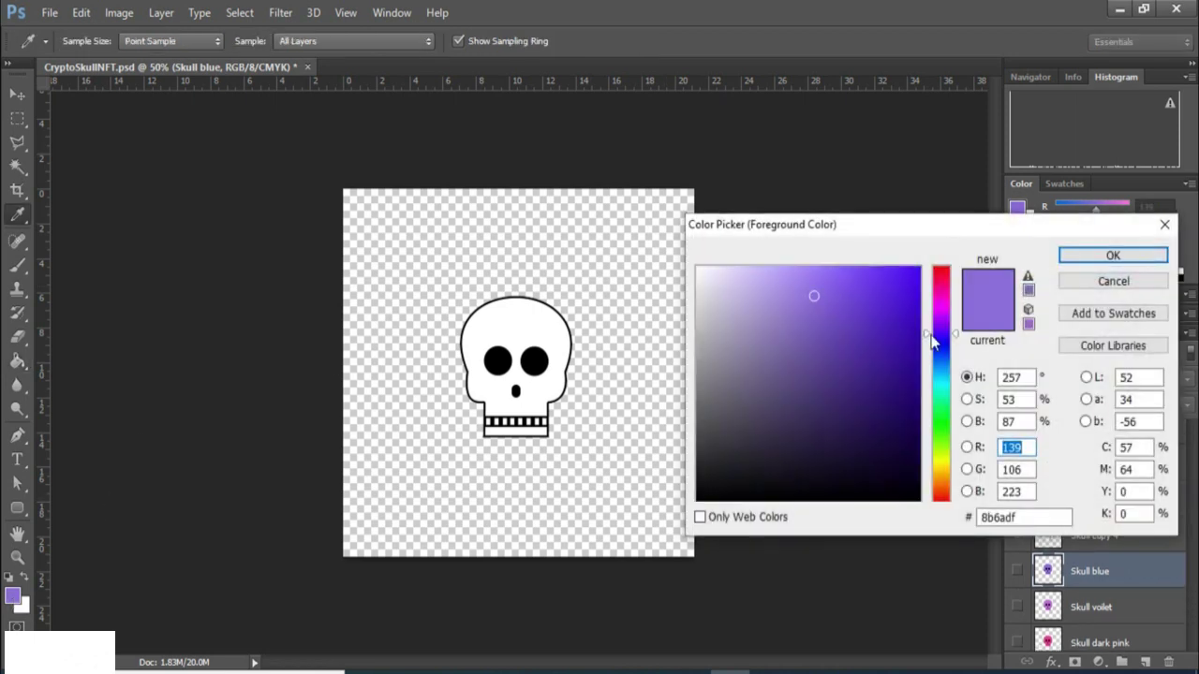
drag(933, 343, 936, 352)
click(817, 307)
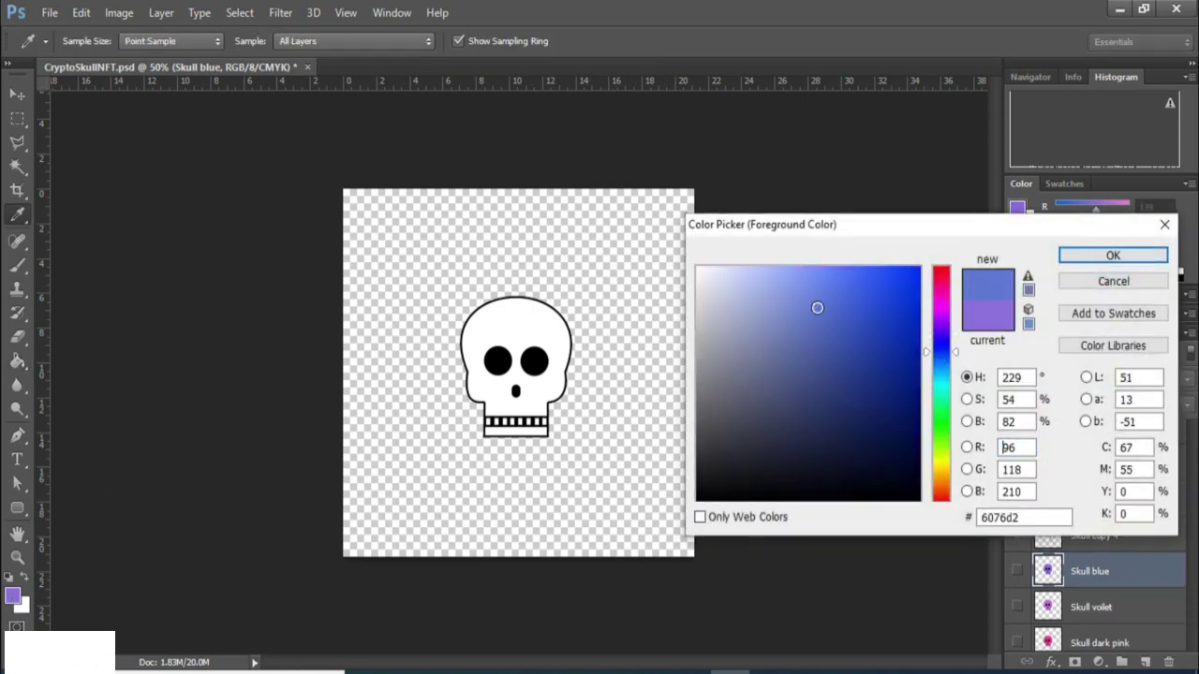
drag(816, 307, 814, 298)
drag(941, 354, 936, 358)
click(1112, 255)
key(g)
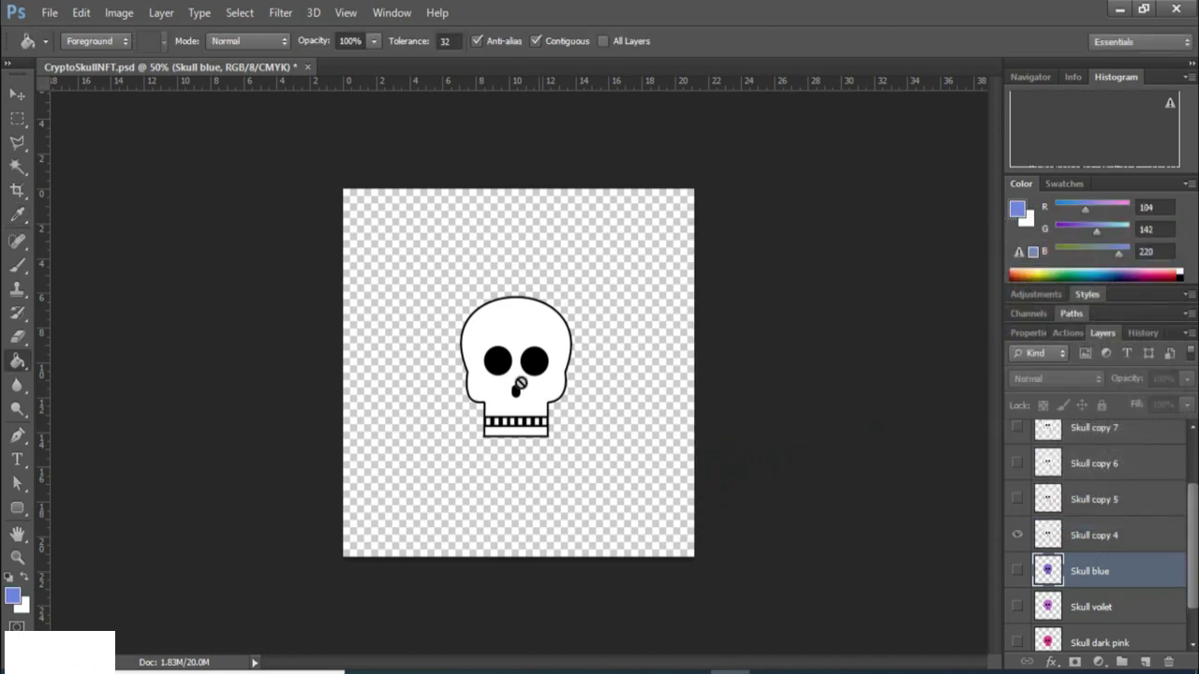
Fill the skull and jaw on the Skull copy 4 layer with the light blue foreground colour.
click(1082, 541)
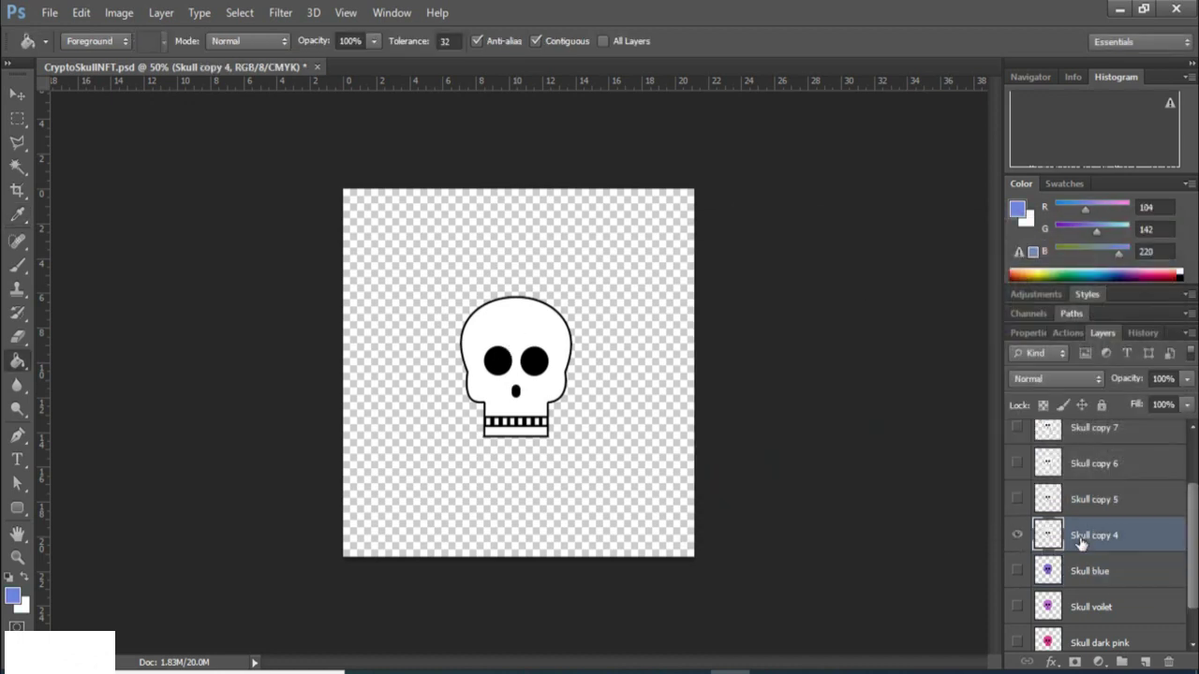
click(1082, 589)
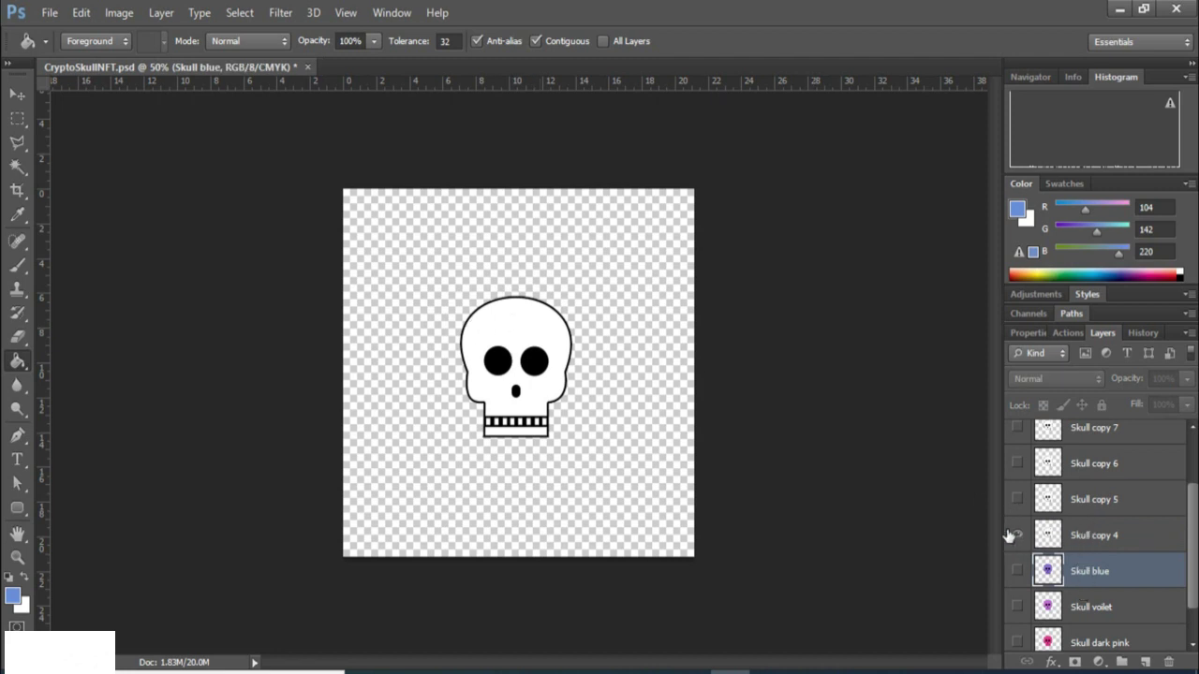
click(1084, 536)
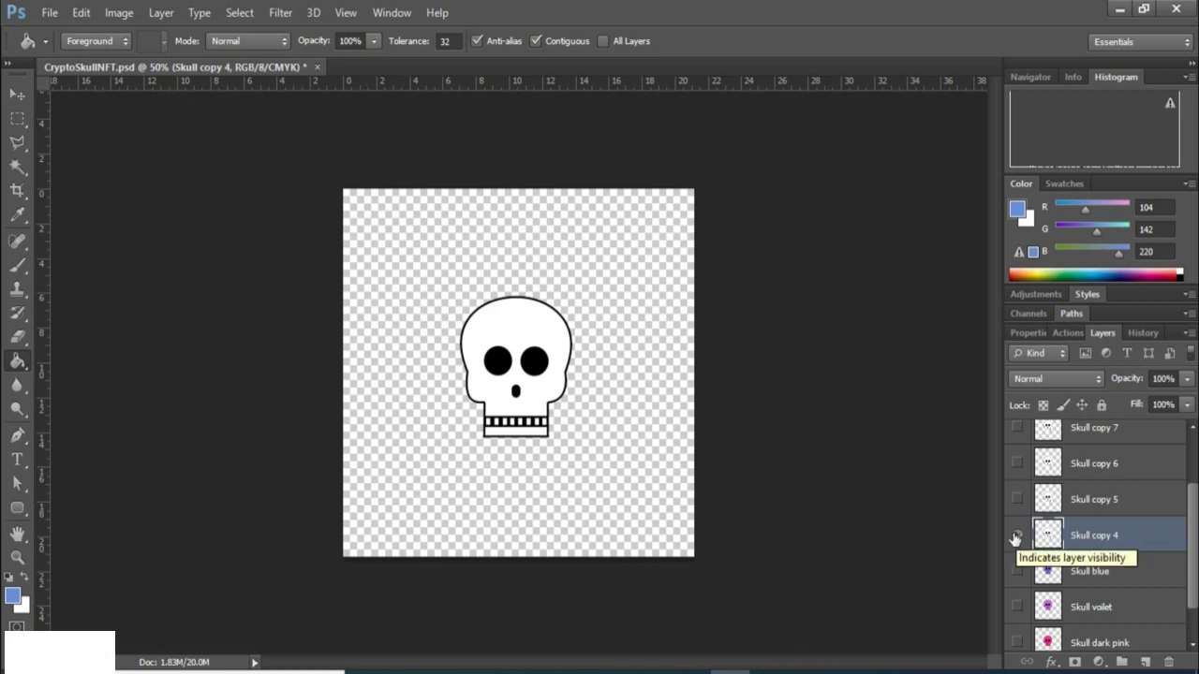
click(519, 335)
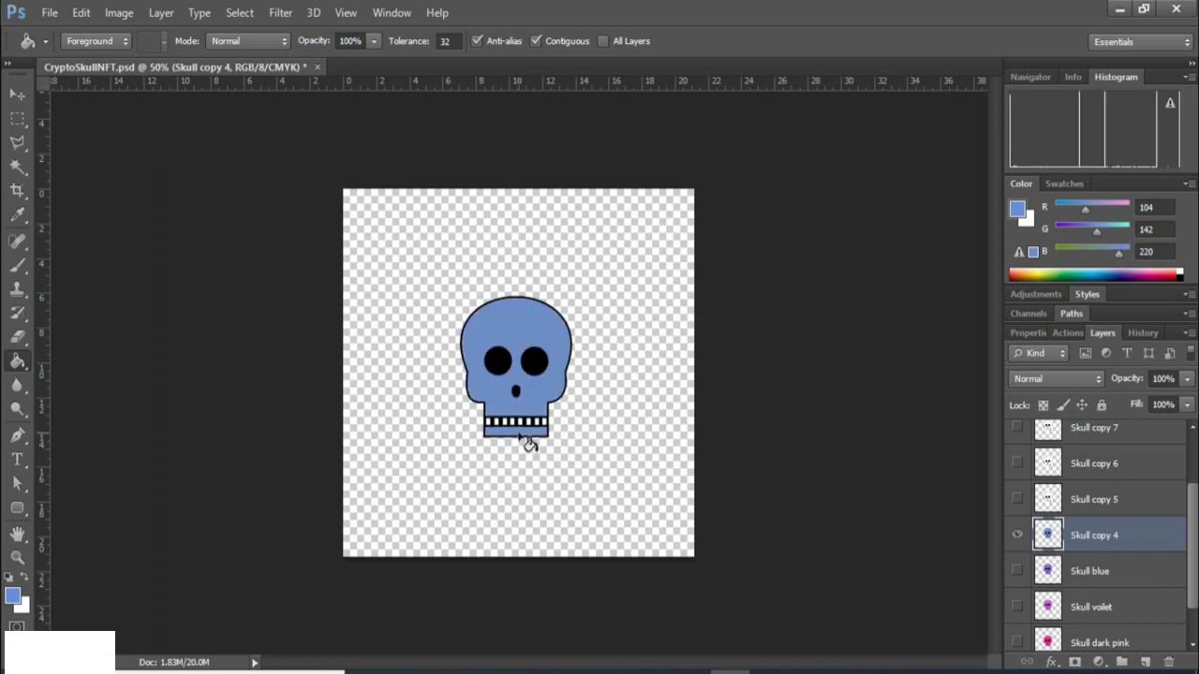
Rename the Skull copy 4 layer as Skull sky.
double_click(1077, 538)
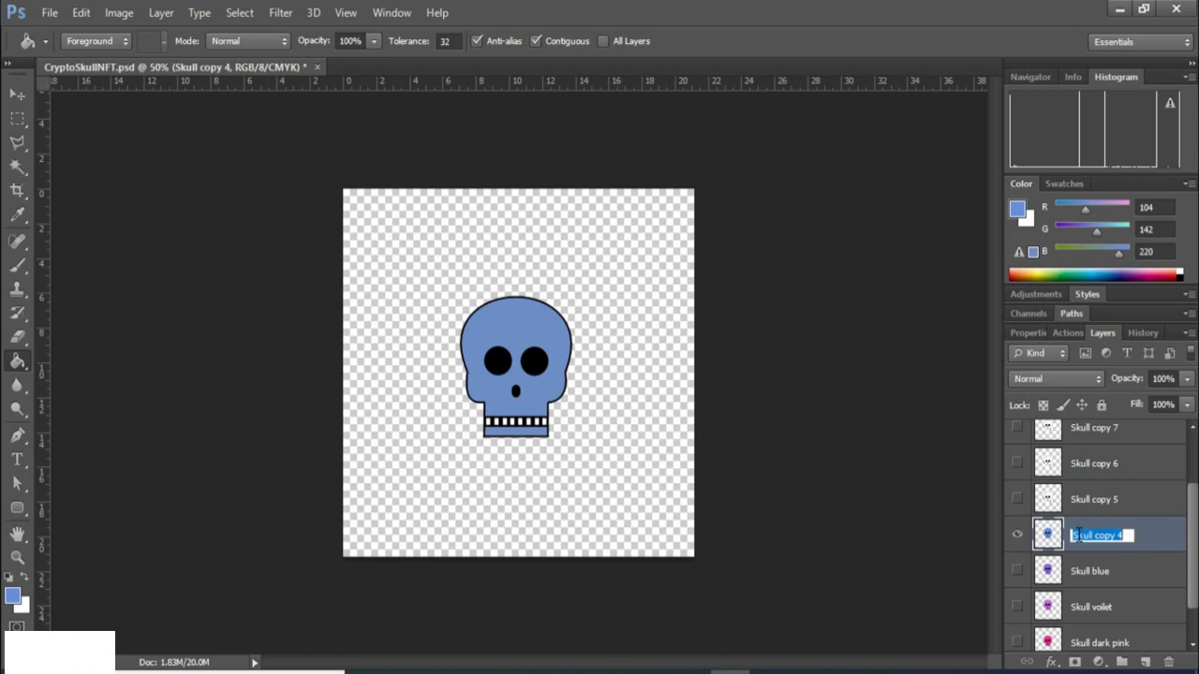
key(End)
key(Return)
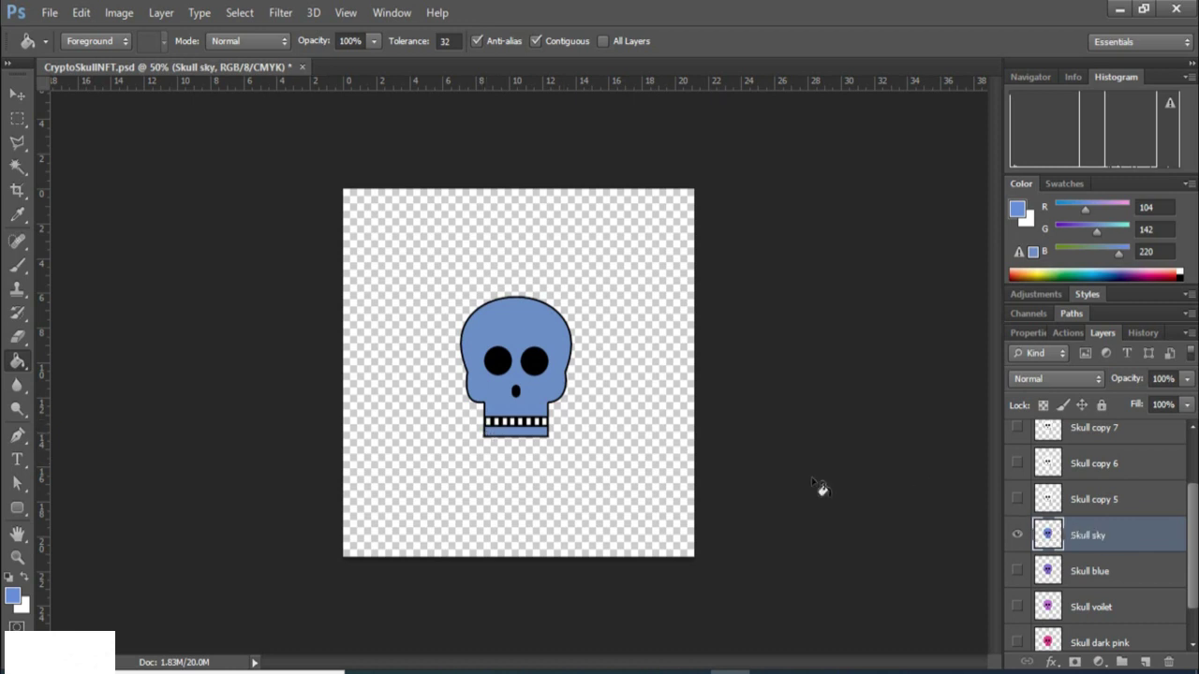
Show and select Skull copy 5 in place of Skull sky and set the foreground colour to turquoise RGB 104, 220, 183.
mouse_move(1193, 518)
mouse_down()
mouse_move(1191, 554)
mouse_move(1194, 495)
mouse_up()
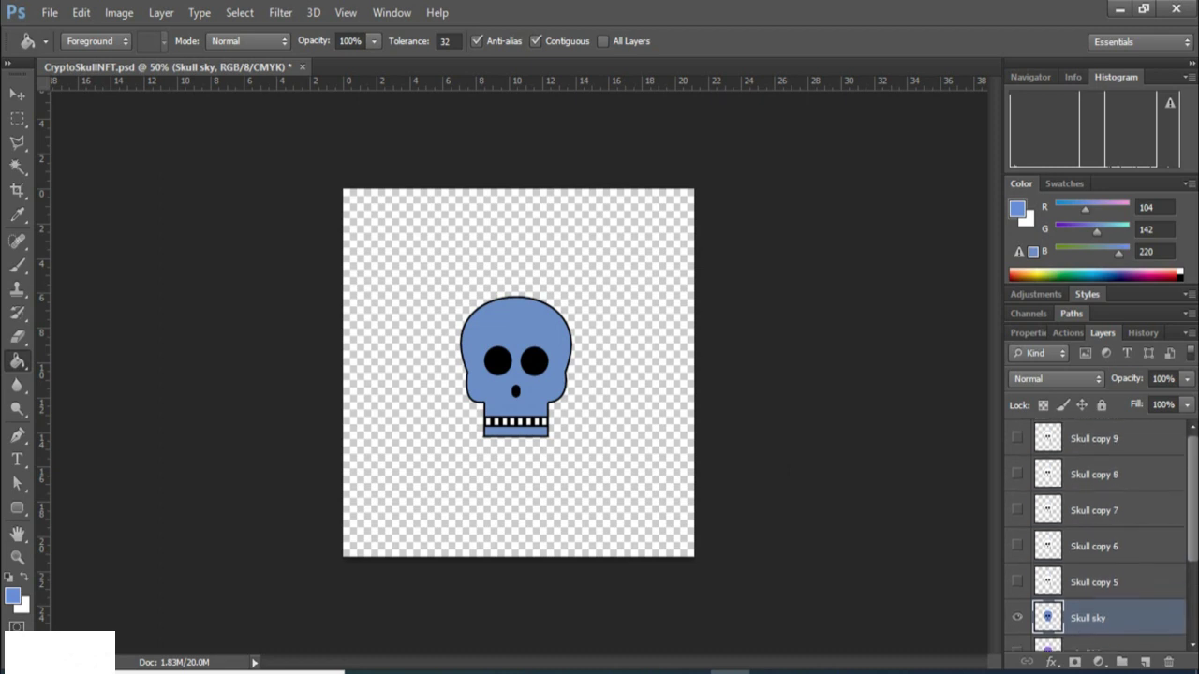
click(1017, 582)
click(1017, 618)
click(1091, 586)
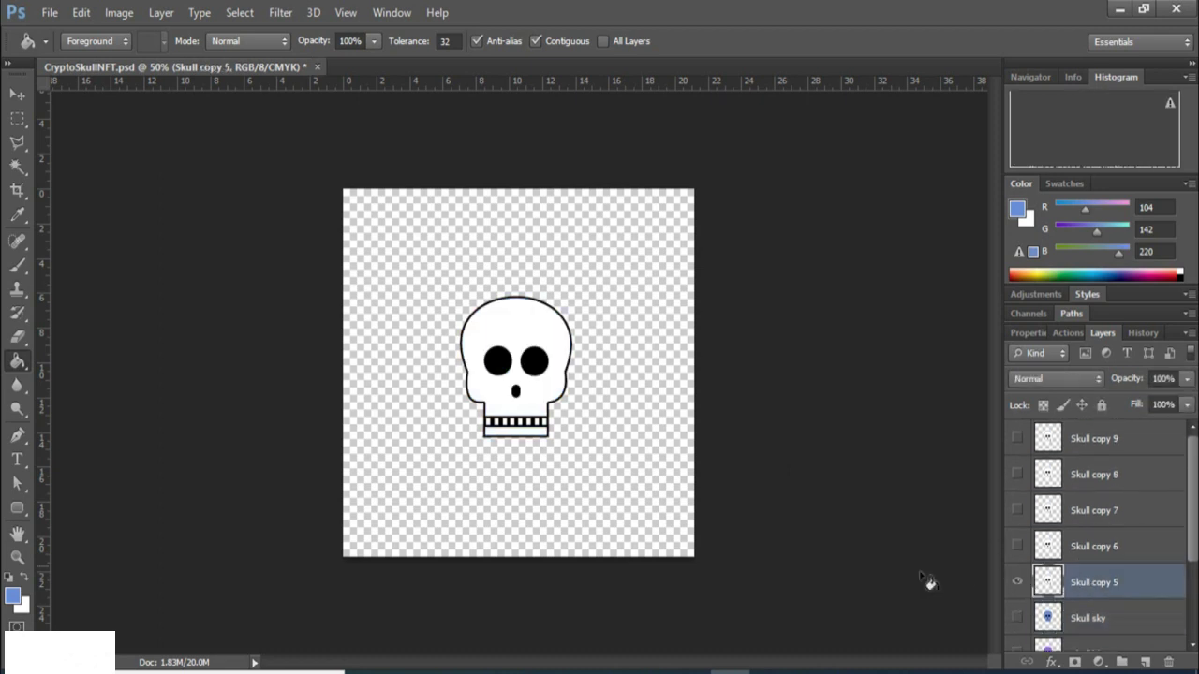
click(12, 596)
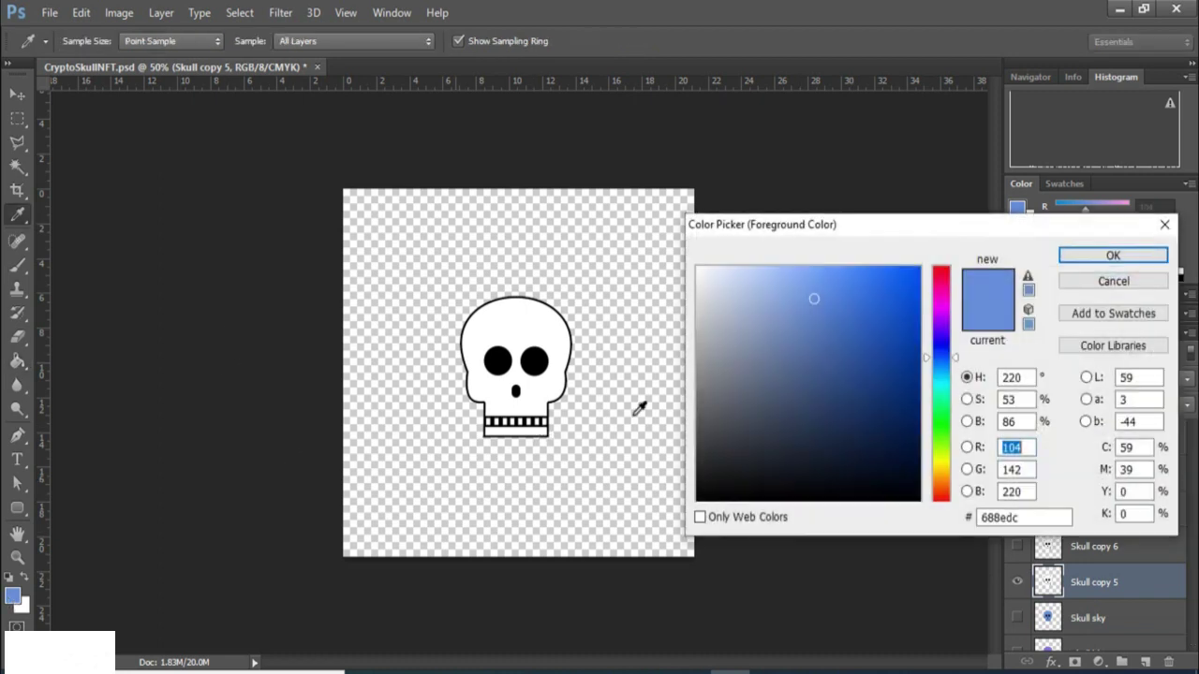
drag(941, 369, 938, 397)
click(1112, 255)
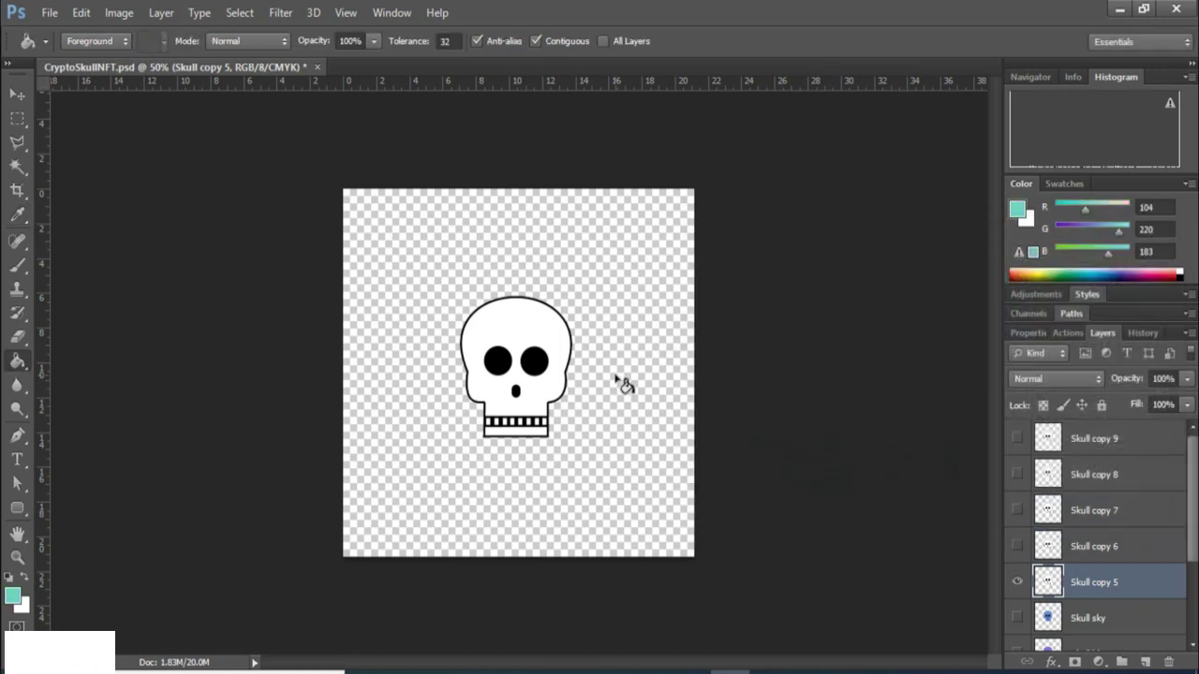
Fill the skull and jaw on the Skull copy 5 layer with turquoise and rename the layer as Skull light blue.
click(515, 335)
click(521, 431)
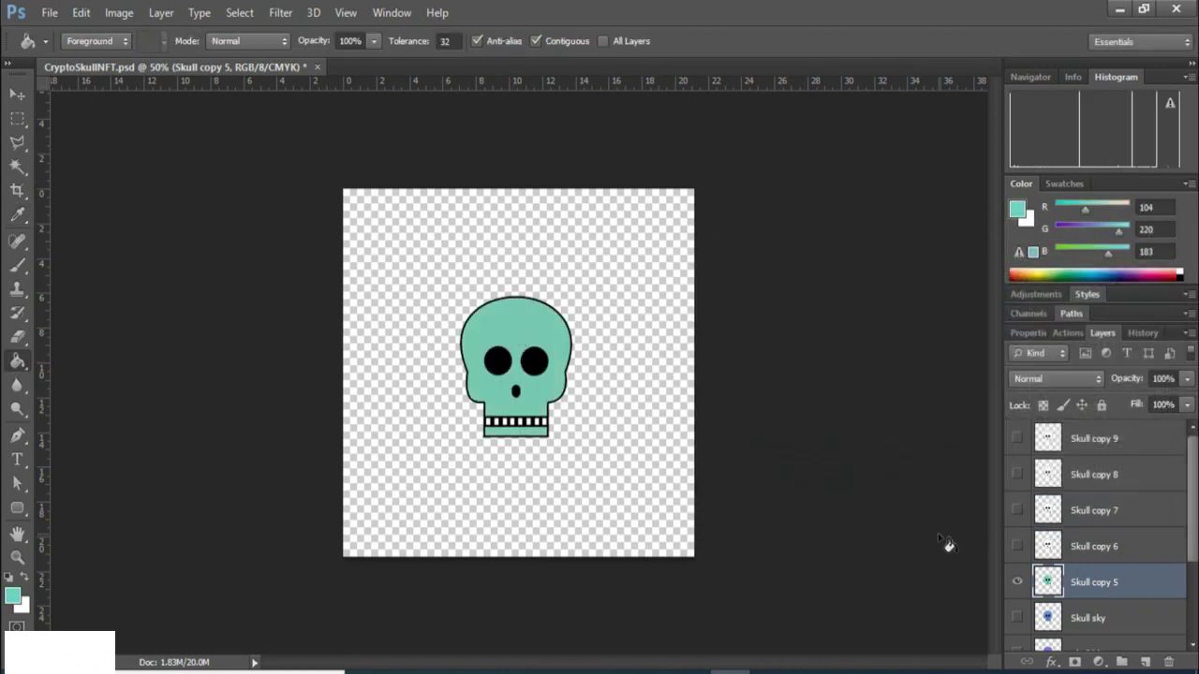
double_click(1094, 581)
text(Skull)
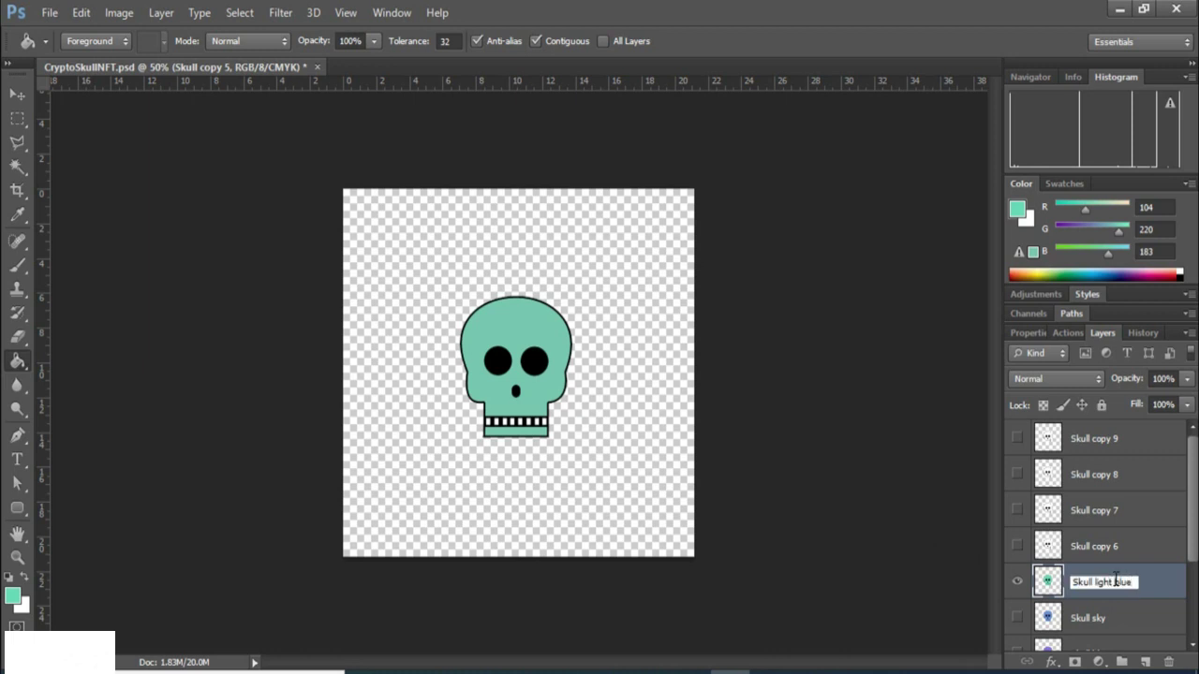
key(Return)
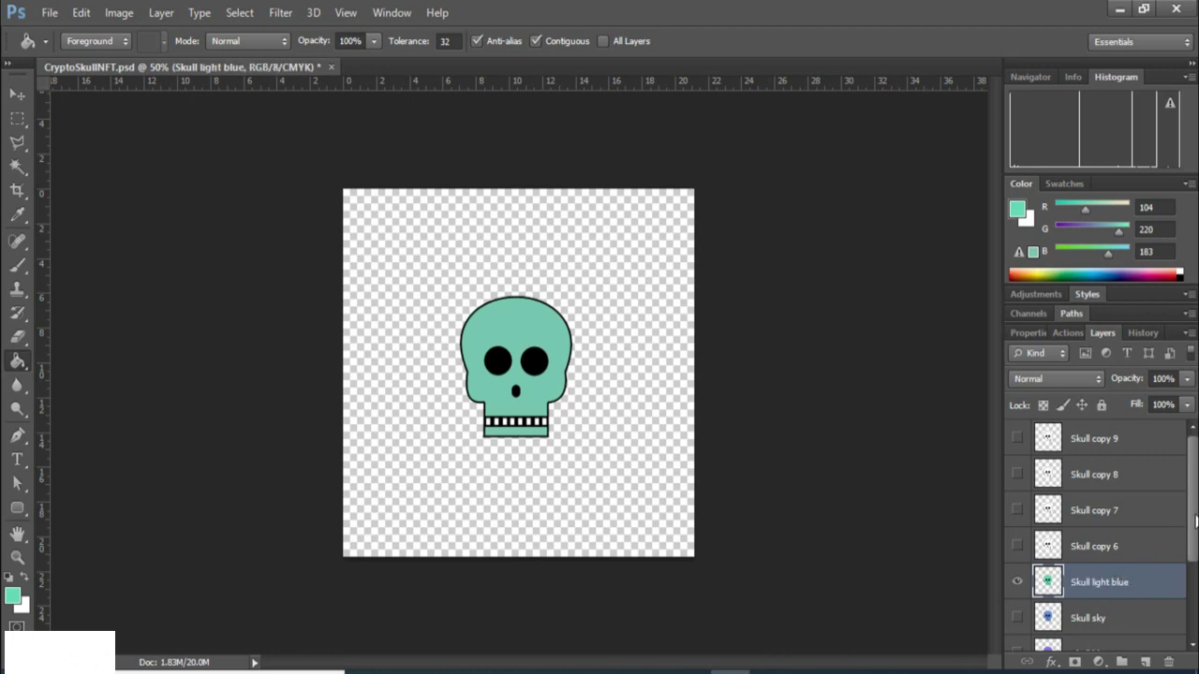
scroll(1196, 527, down, 2)
scroll(1196, 527, up, 2)
scroll(1052, 503, down, 3)
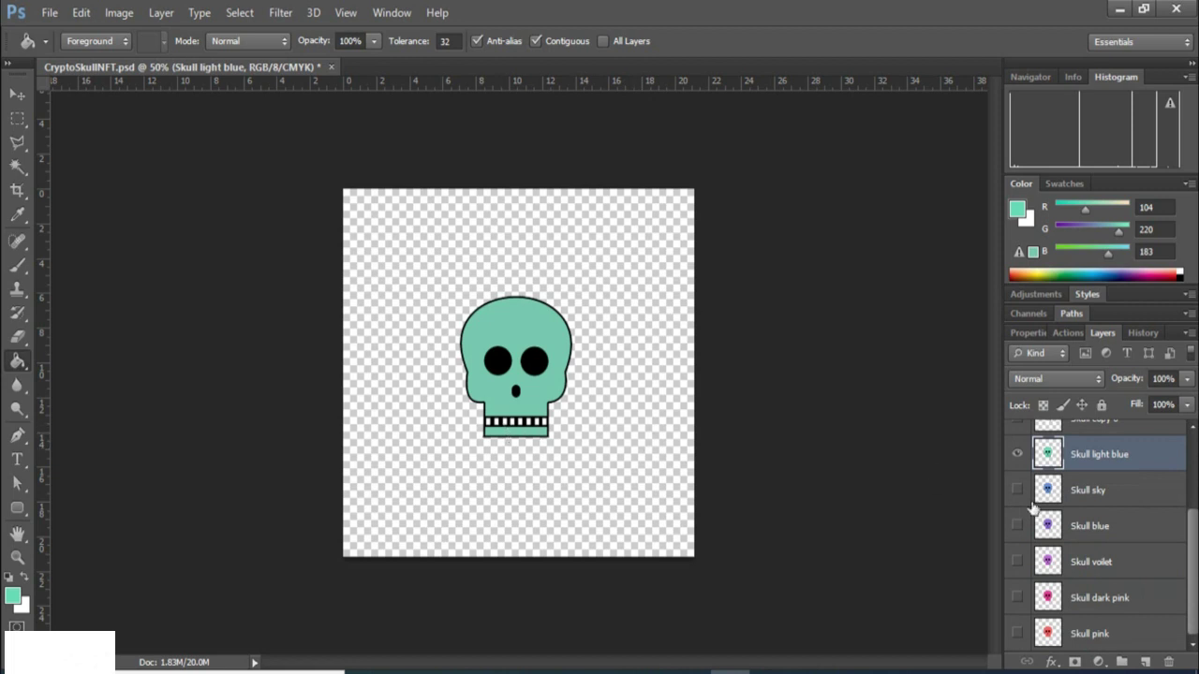
scroll(1074, 513, up, 3)
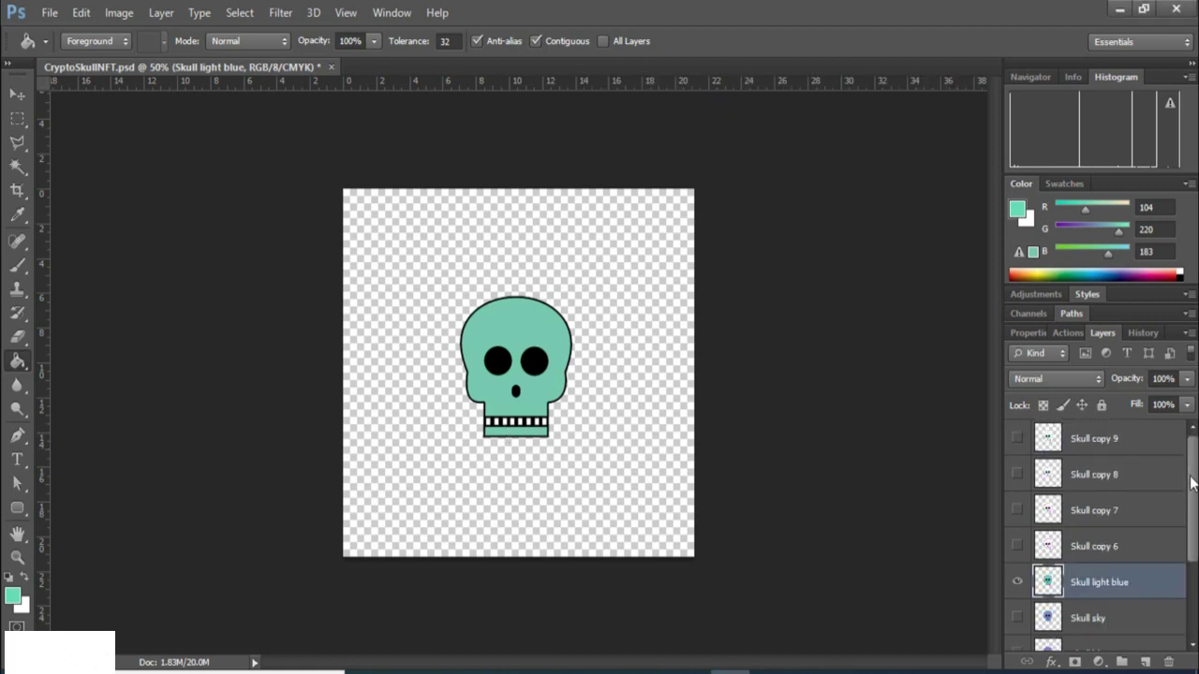
drag(1191, 483, 1128, 496)
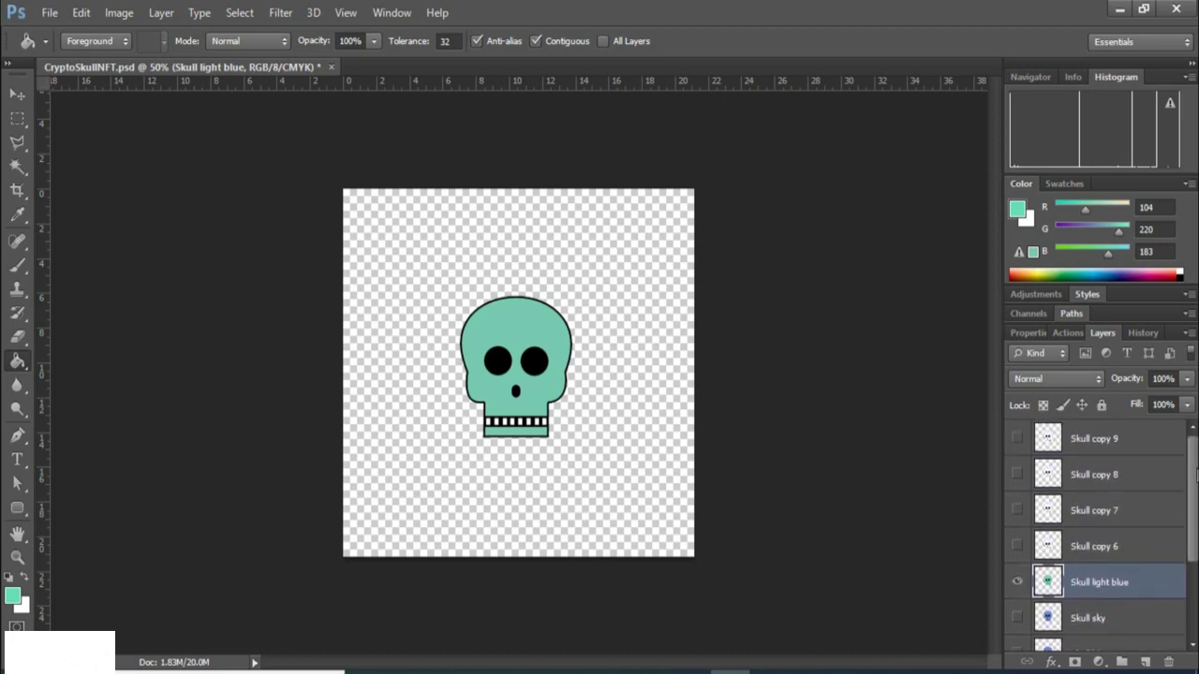
click(1017, 546)
click(1018, 583)
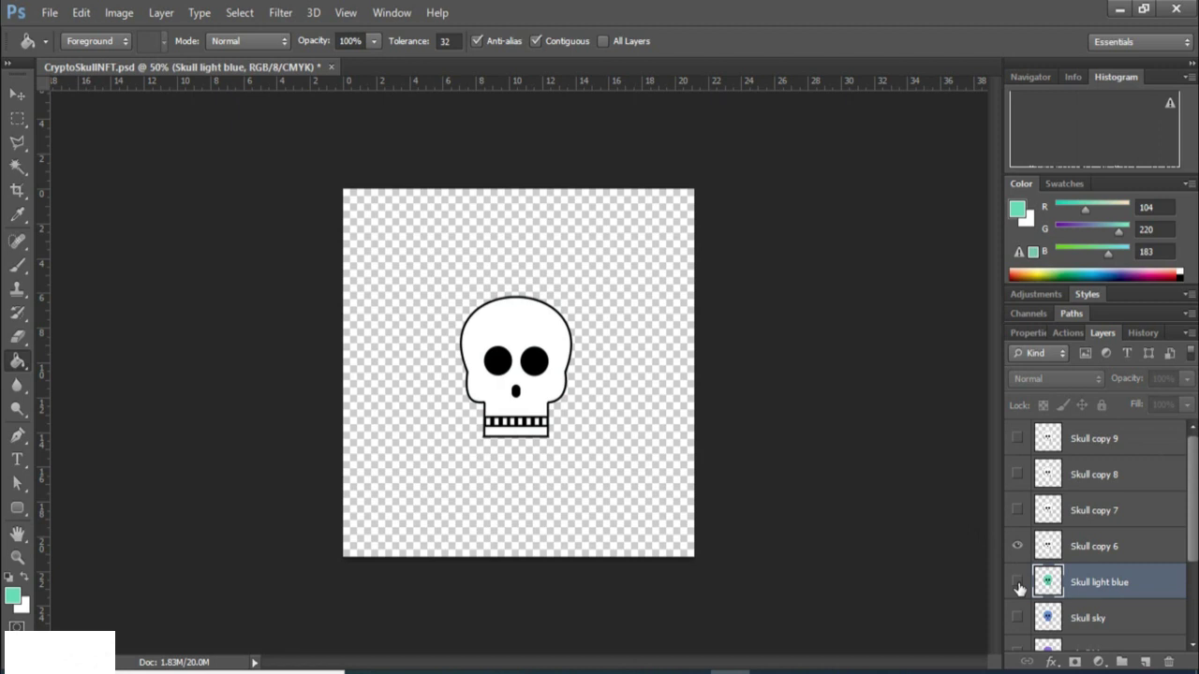
click(1083, 558)
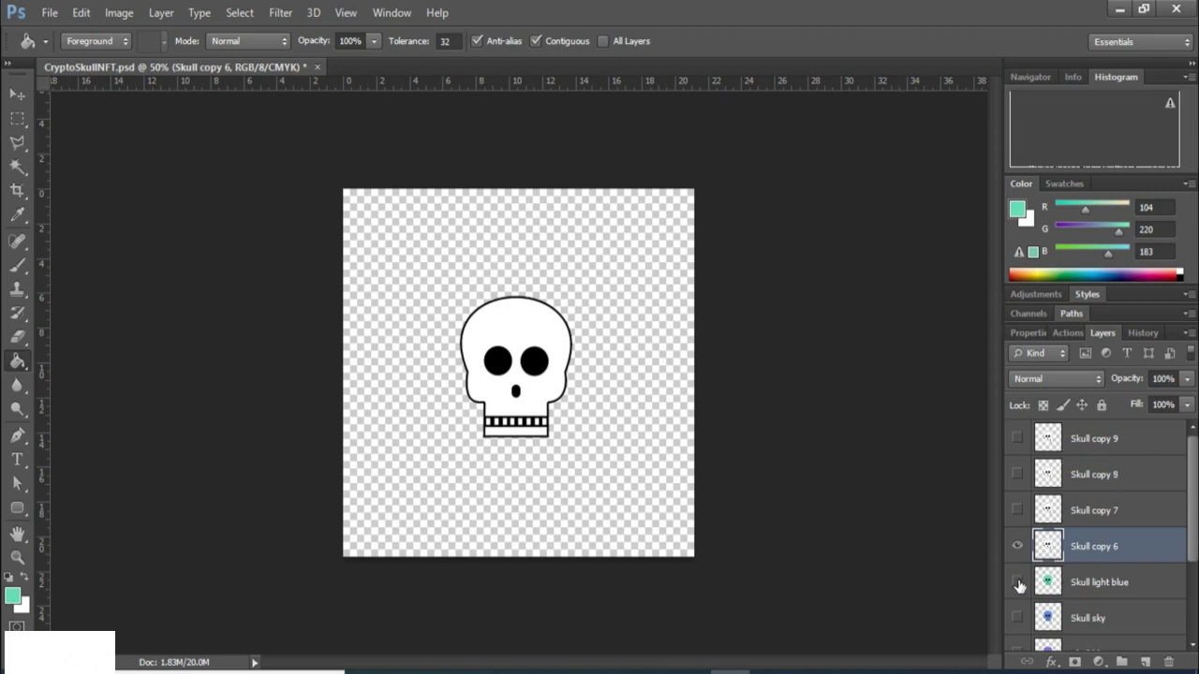
click(1017, 545)
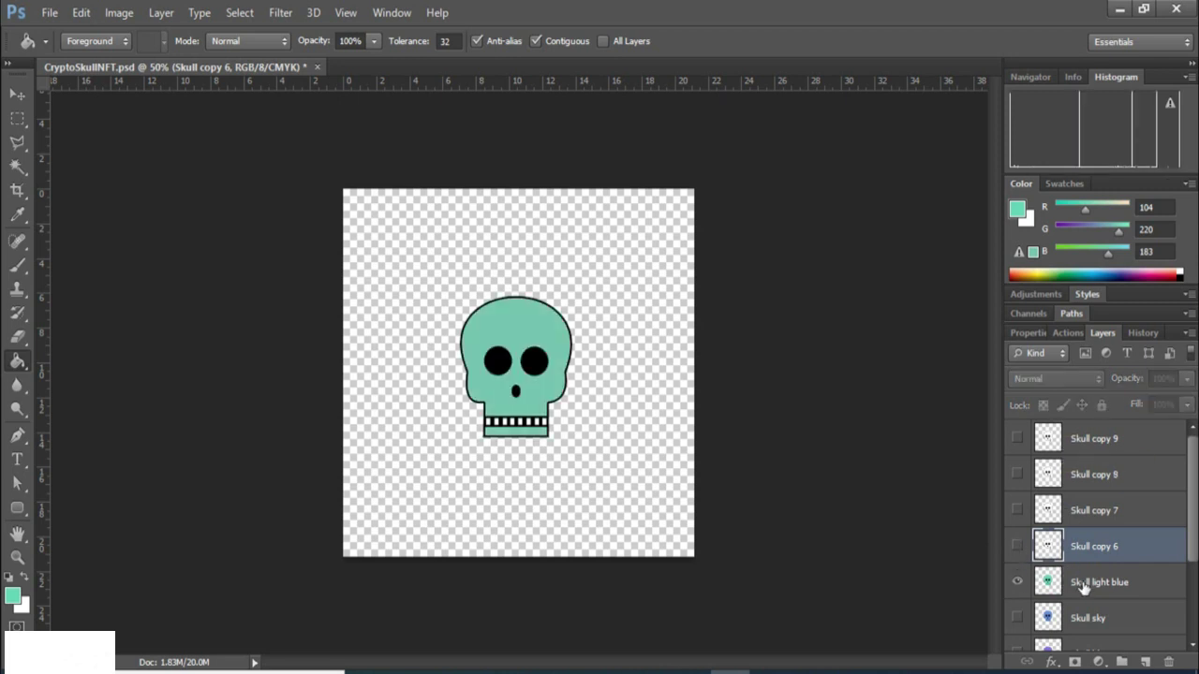
click(1083, 586)
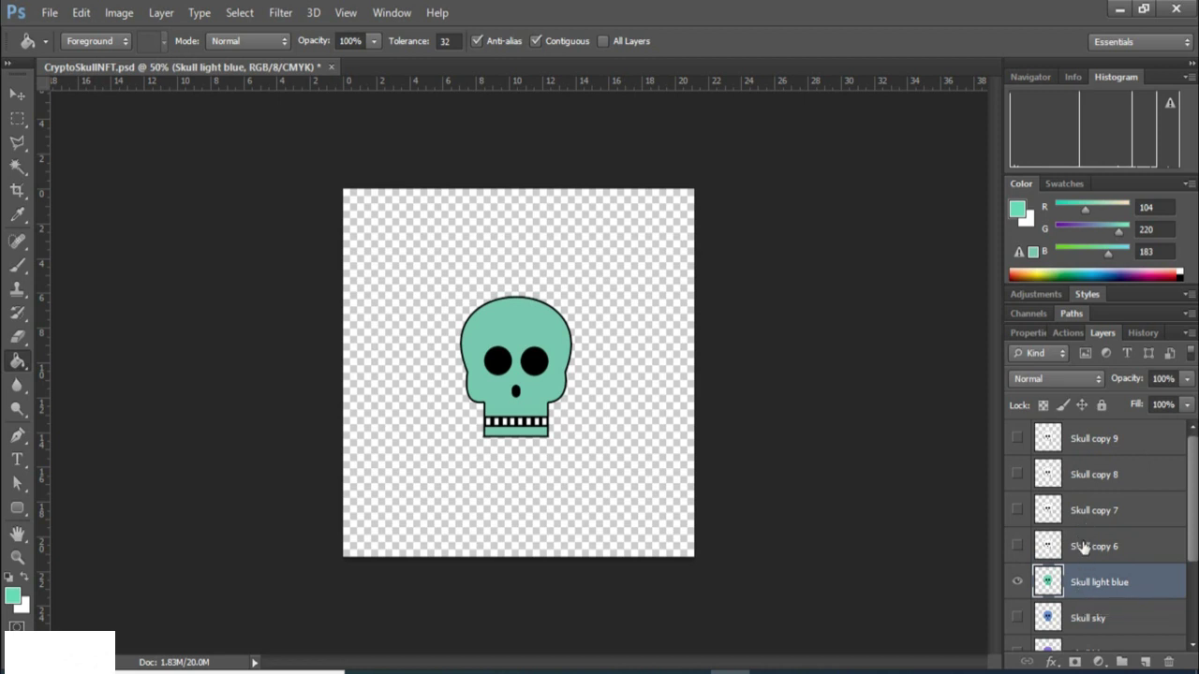
Show and select the Skull copy 6 layer in place of Skull light blue.
click(1083, 548)
click(1017, 547)
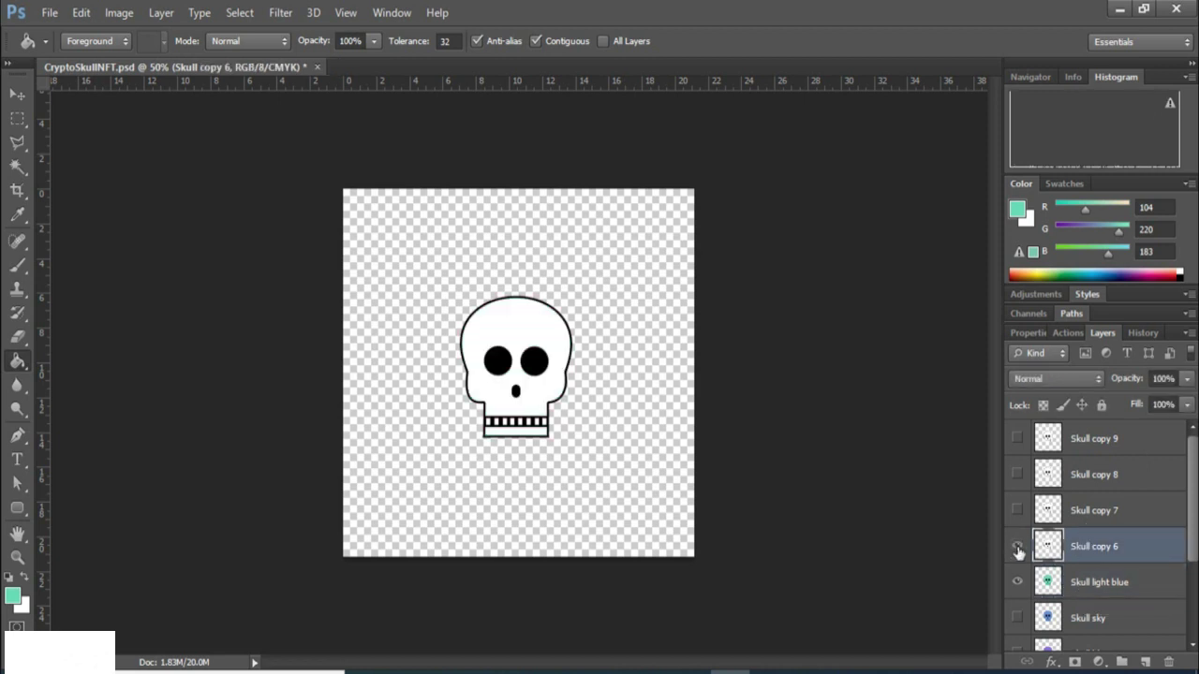
click(1017, 584)
Set the foreground colour to red RGB 249, 33, 48 and fill the skull's leftmost tooth with it.
click(13, 597)
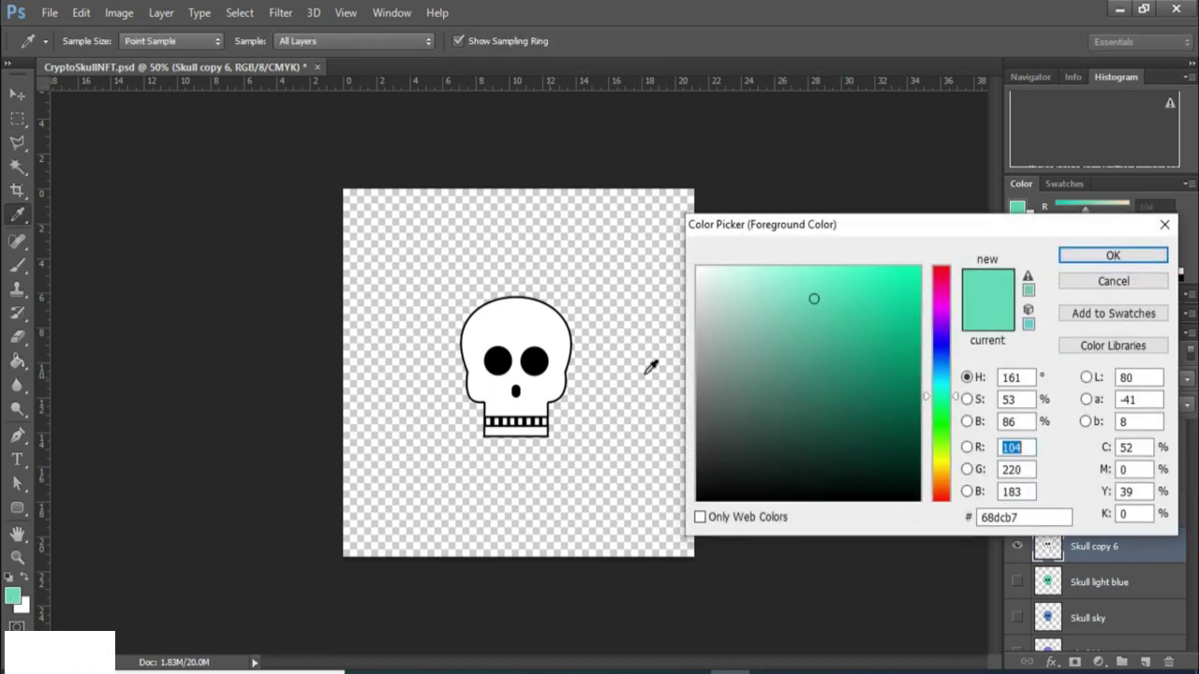
click(943, 270)
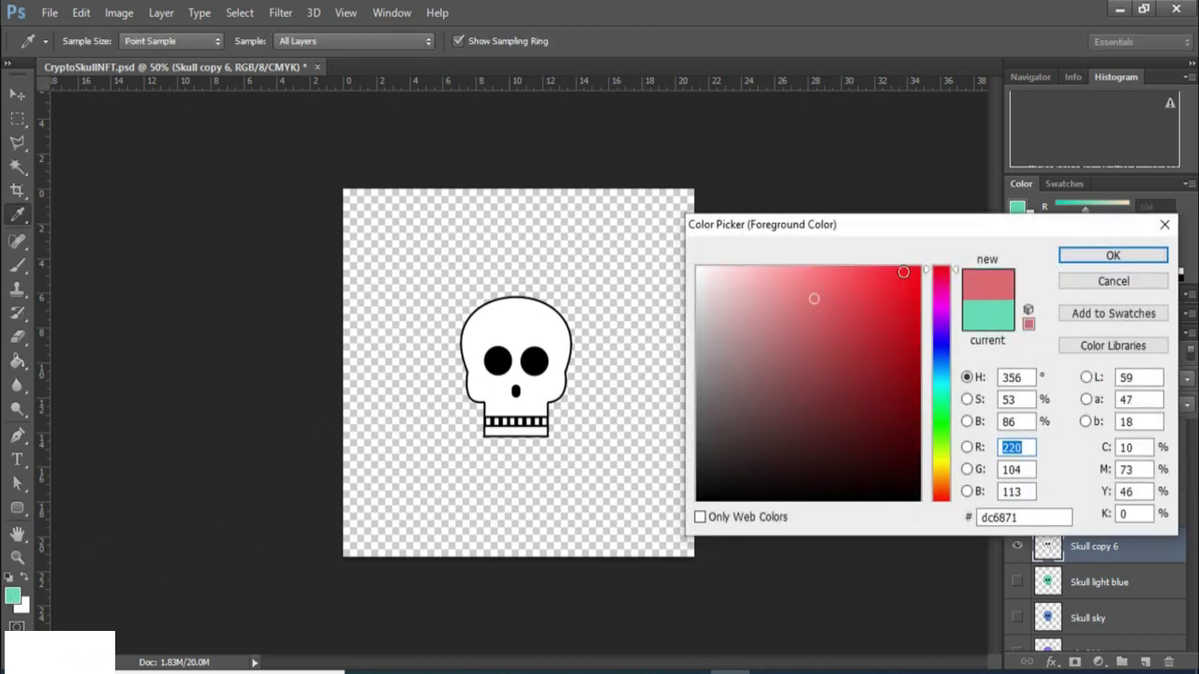
click(897, 272)
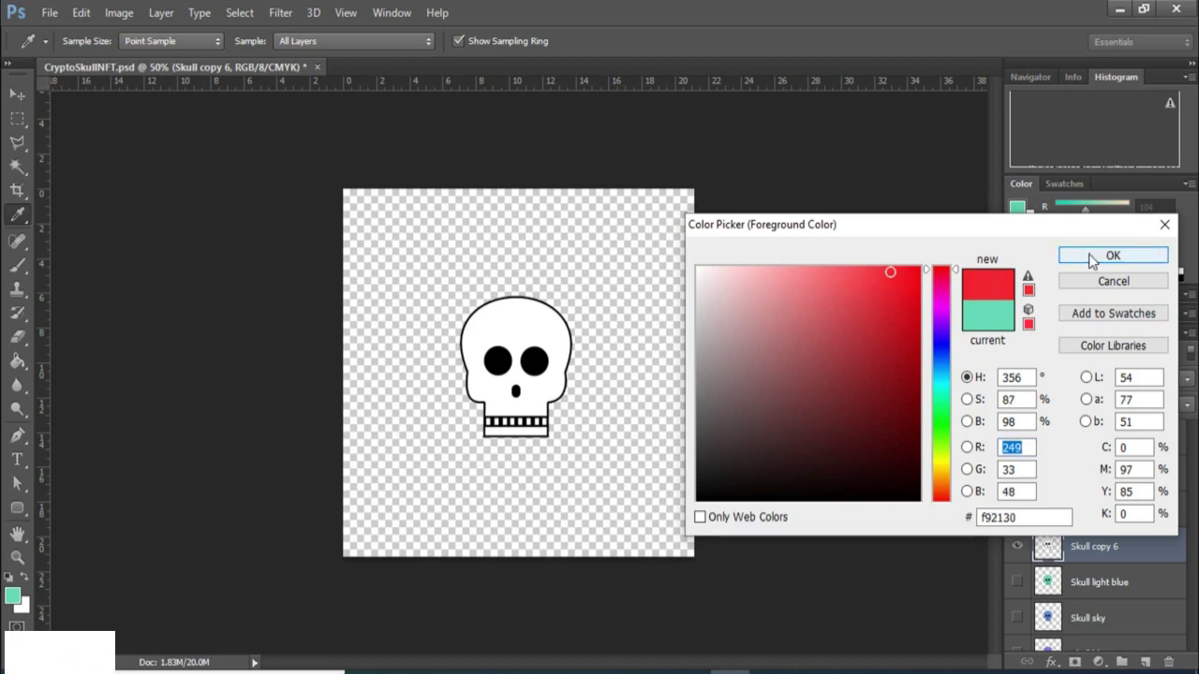
click(1086, 256)
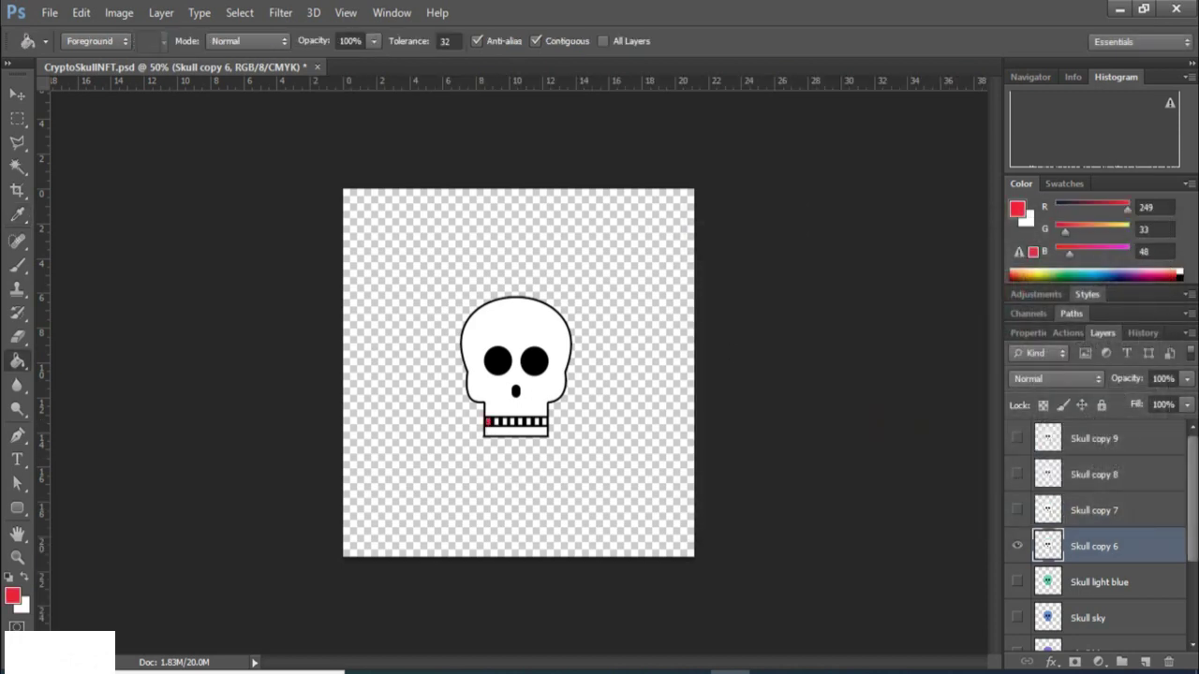
Set the foreground colour to magenta RGB 249, 33, 211 and fill the second tooth from the left.
click(13, 598)
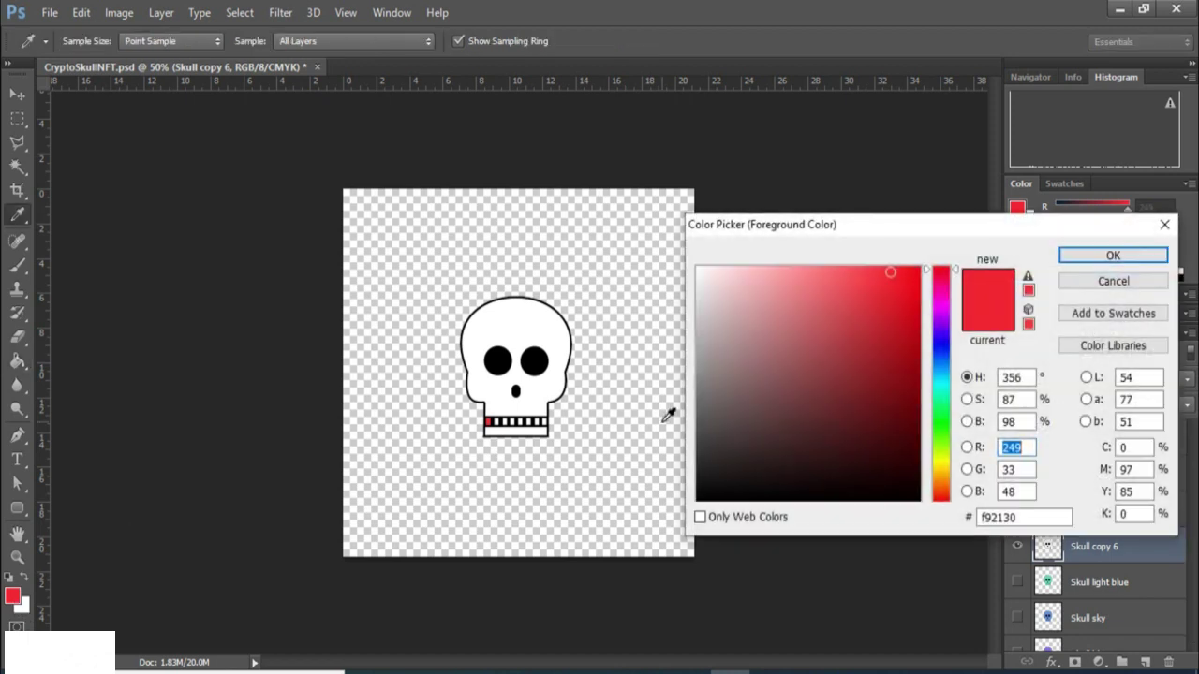
click(944, 300)
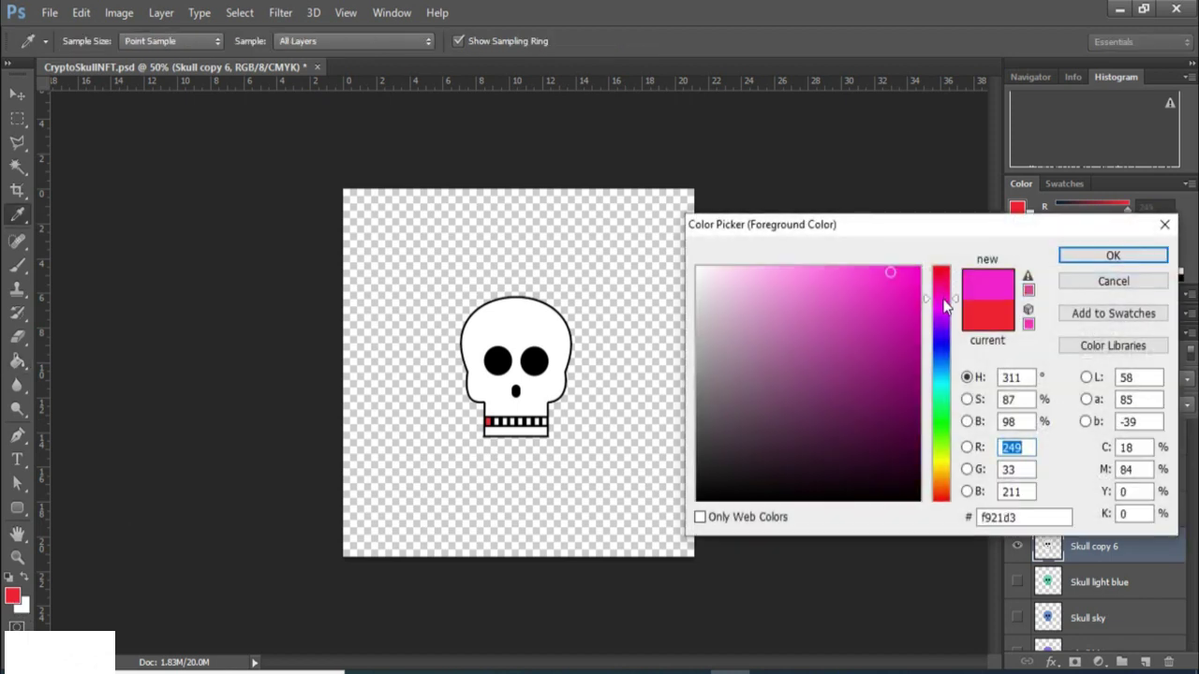
click(1081, 255)
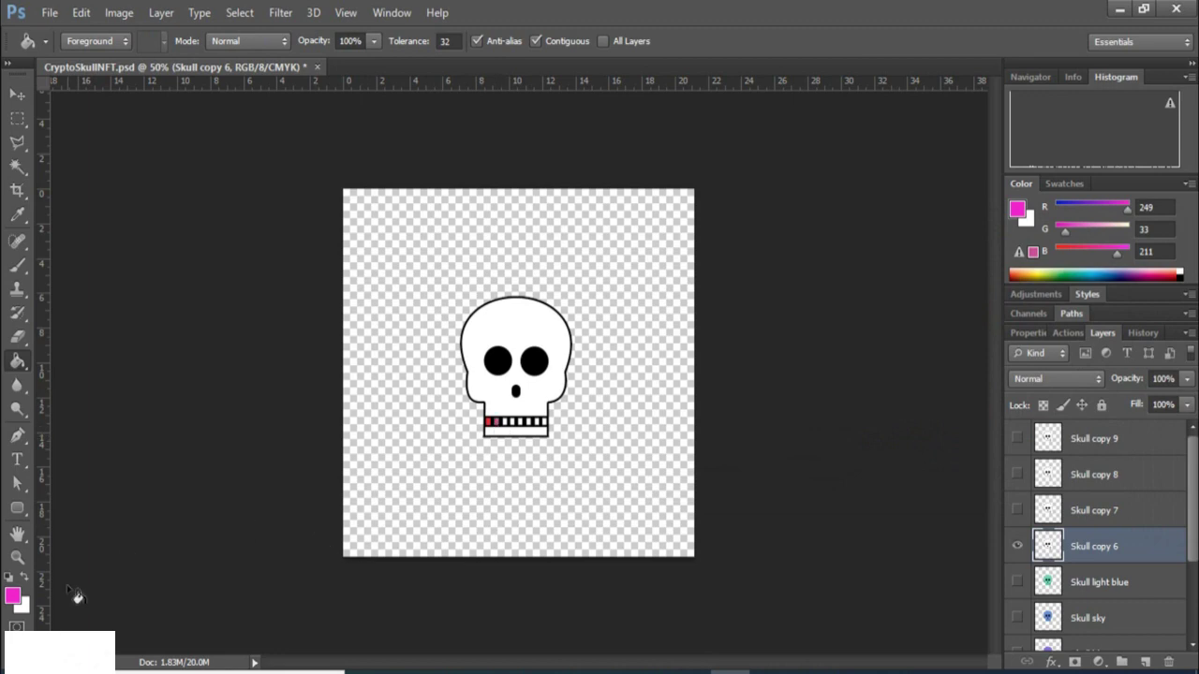
Set the foreground colour to blue RGB 69, 33, 249 and fill the third tooth from the left.
click(13, 596)
click(940, 339)
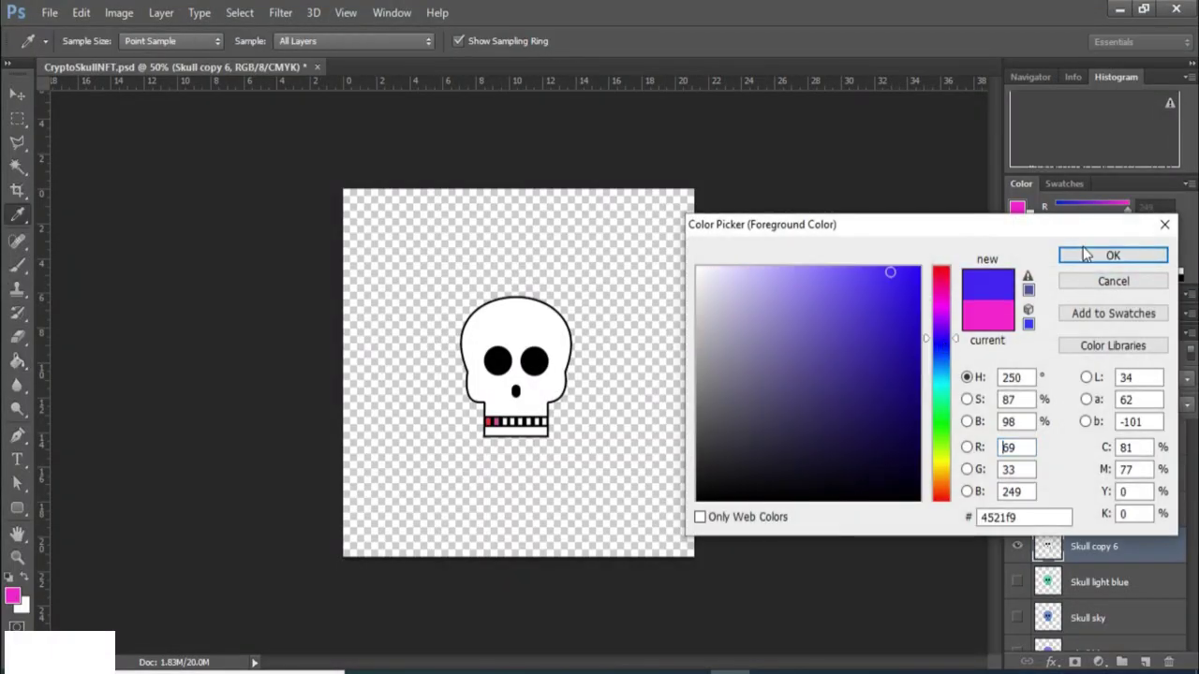
click(1105, 255)
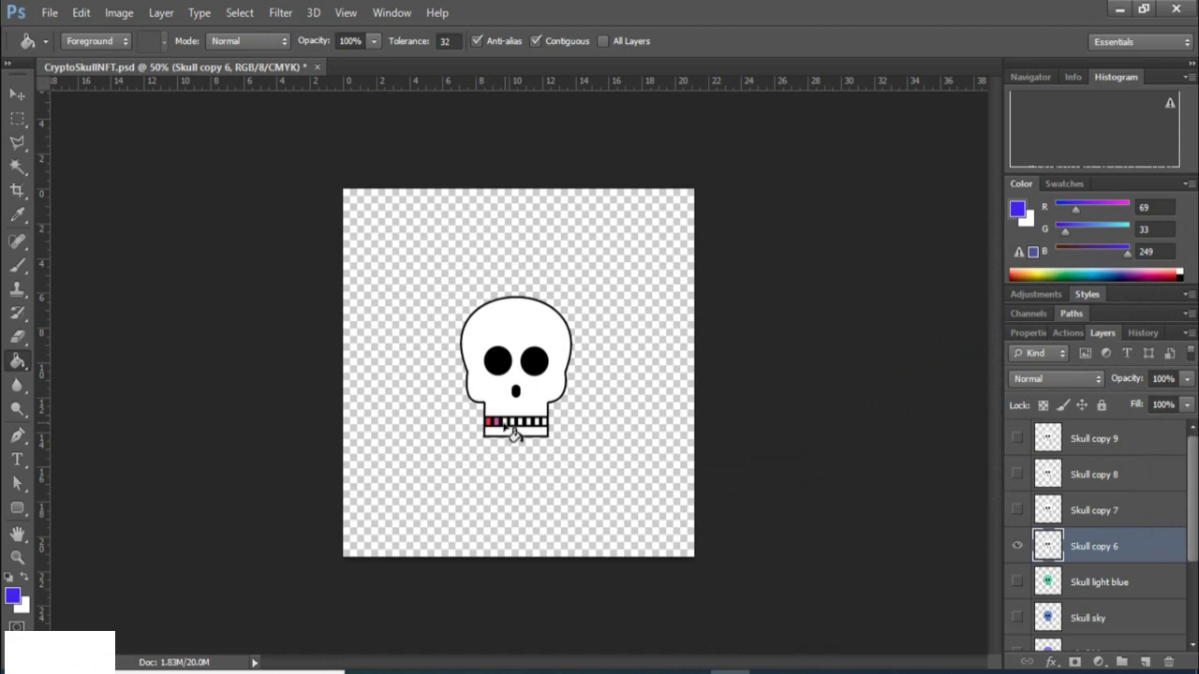
click(506, 424)
Set the foreground colour to cyan RGB 33, 249, 241 and fill the fourth tooth from the left.
click(12, 595)
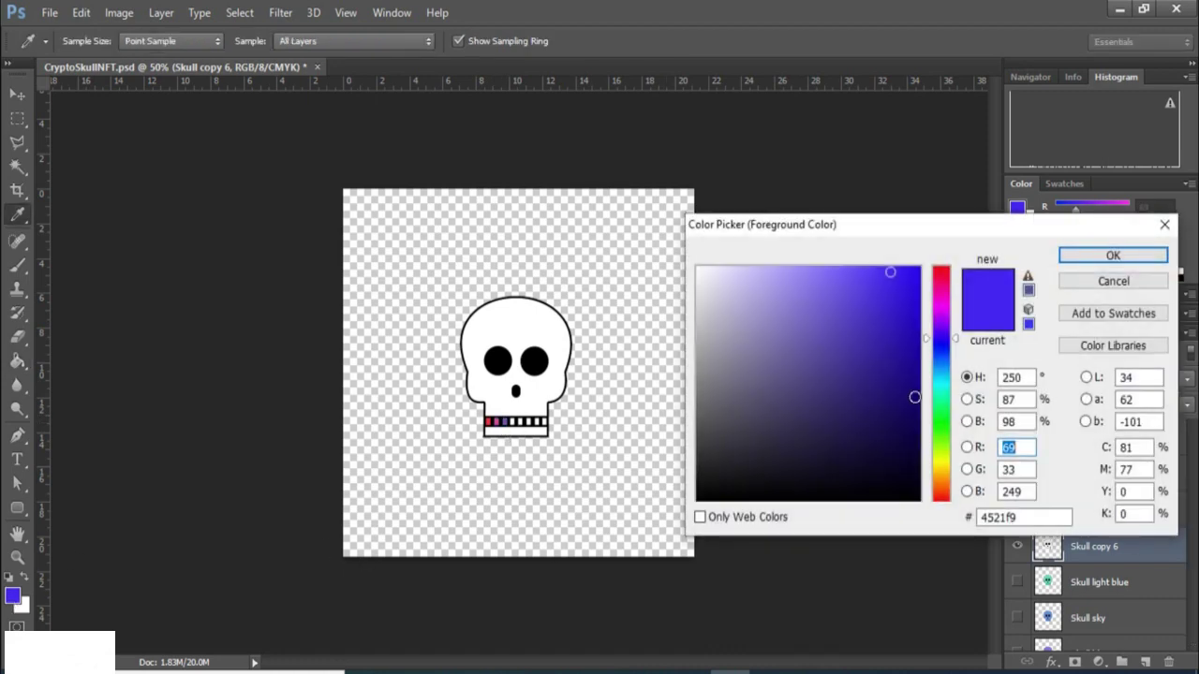
click(942, 395)
click(944, 385)
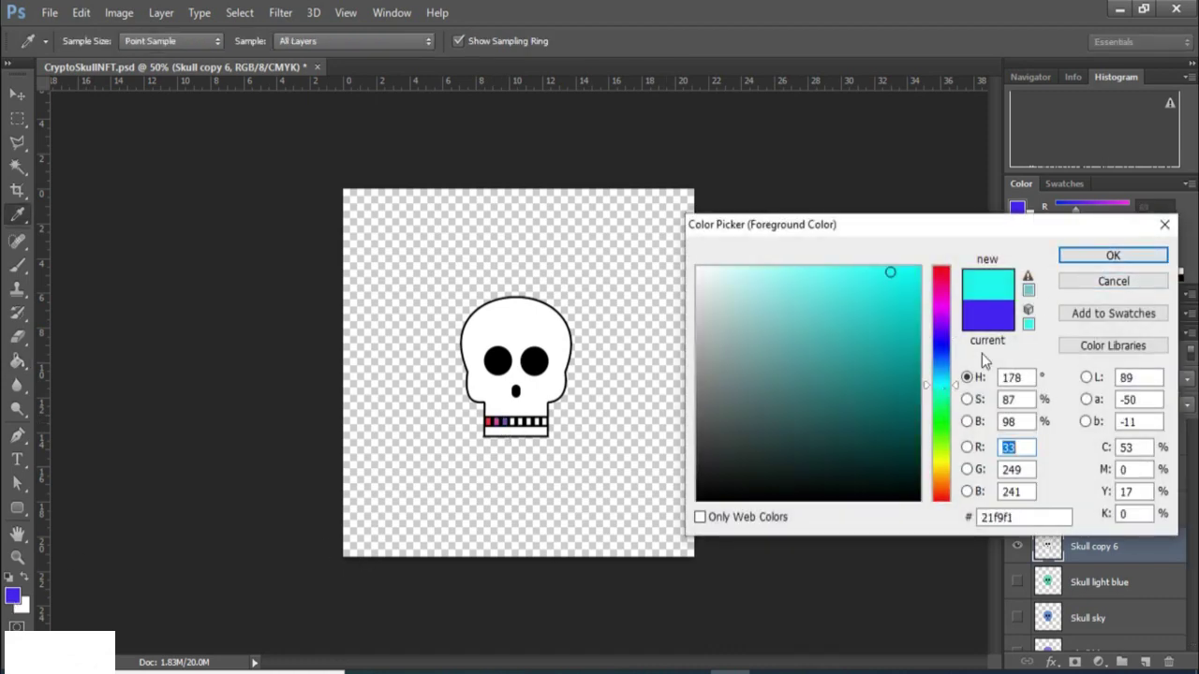
click(1089, 258)
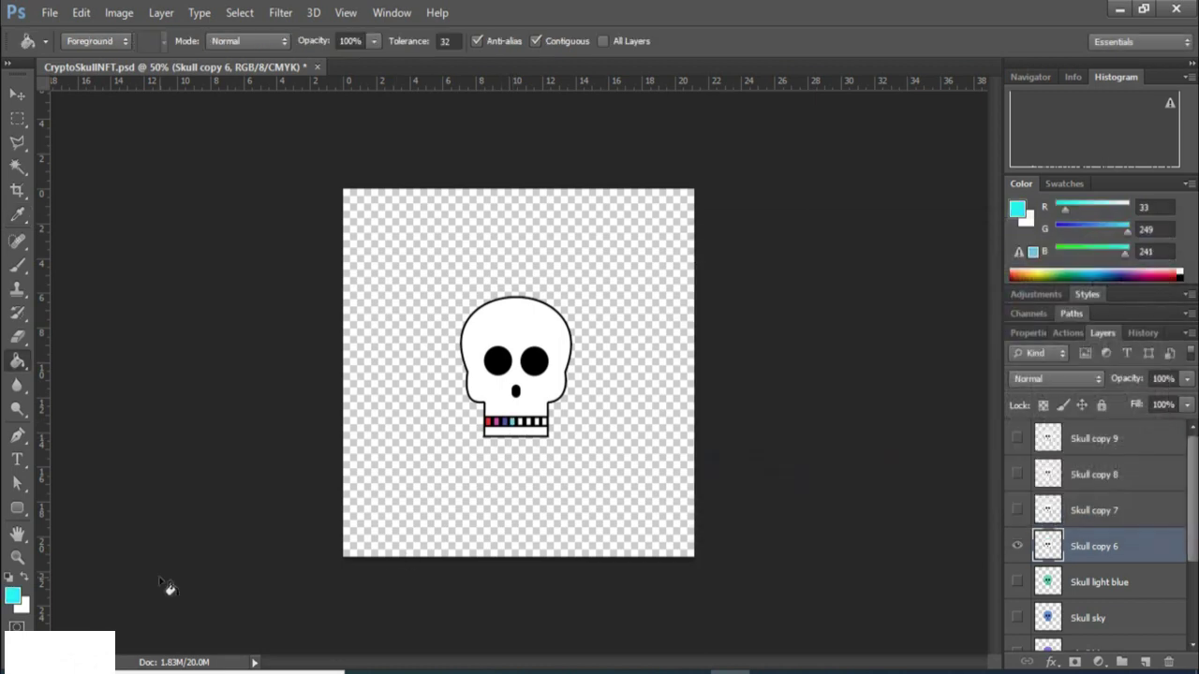
Set the foreground colour to green RGB 33, 249, 59 and fill the fifth tooth from the left.
click(12, 597)
click(940, 418)
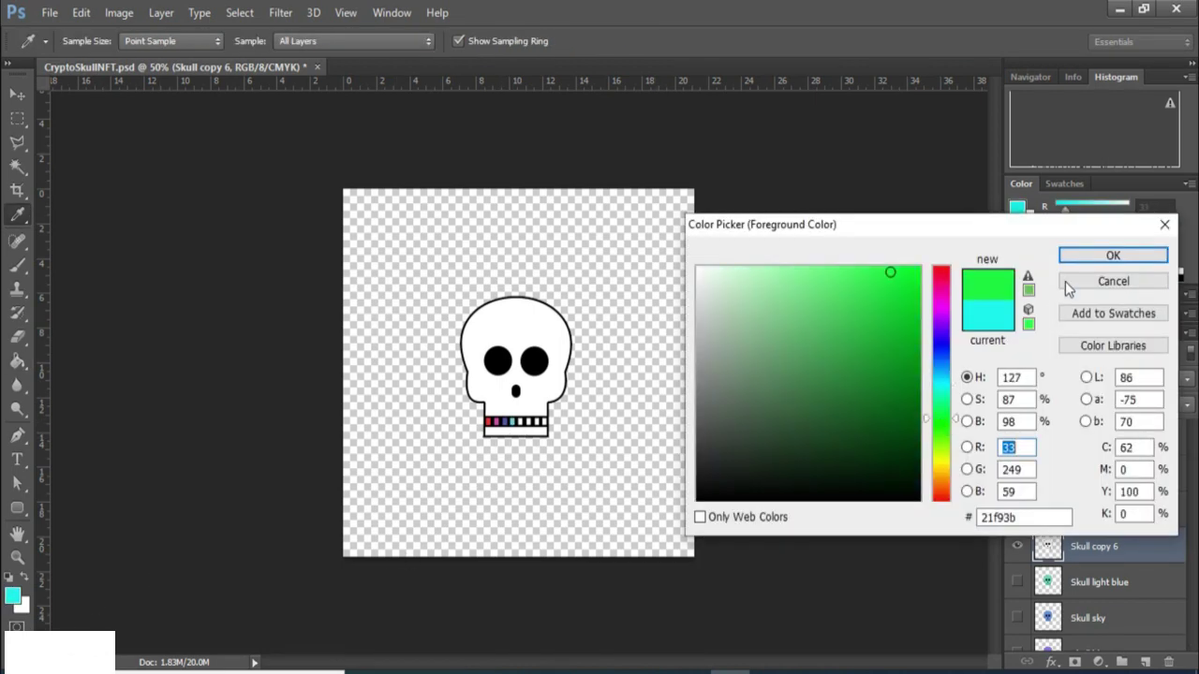
key(g)
click(1069, 264)
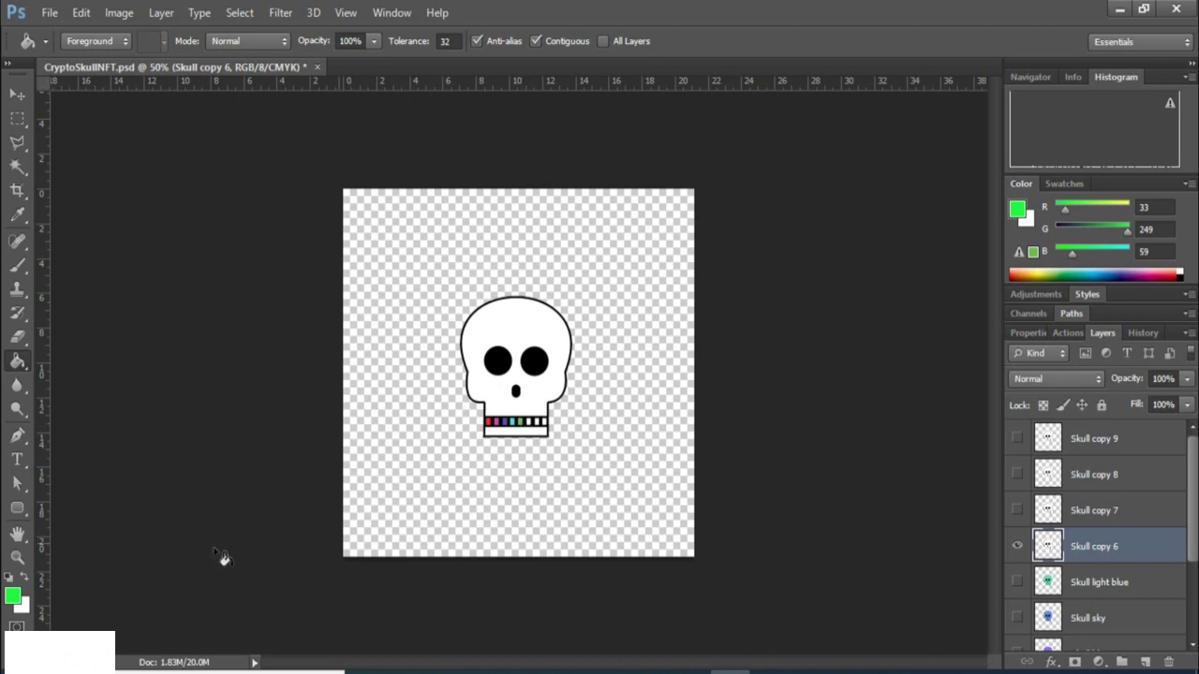
Set the foreground colour to yellow RGB 230, 246, 94 and fill the sixth tooth from the left.
click(12, 597)
click(834, 275)
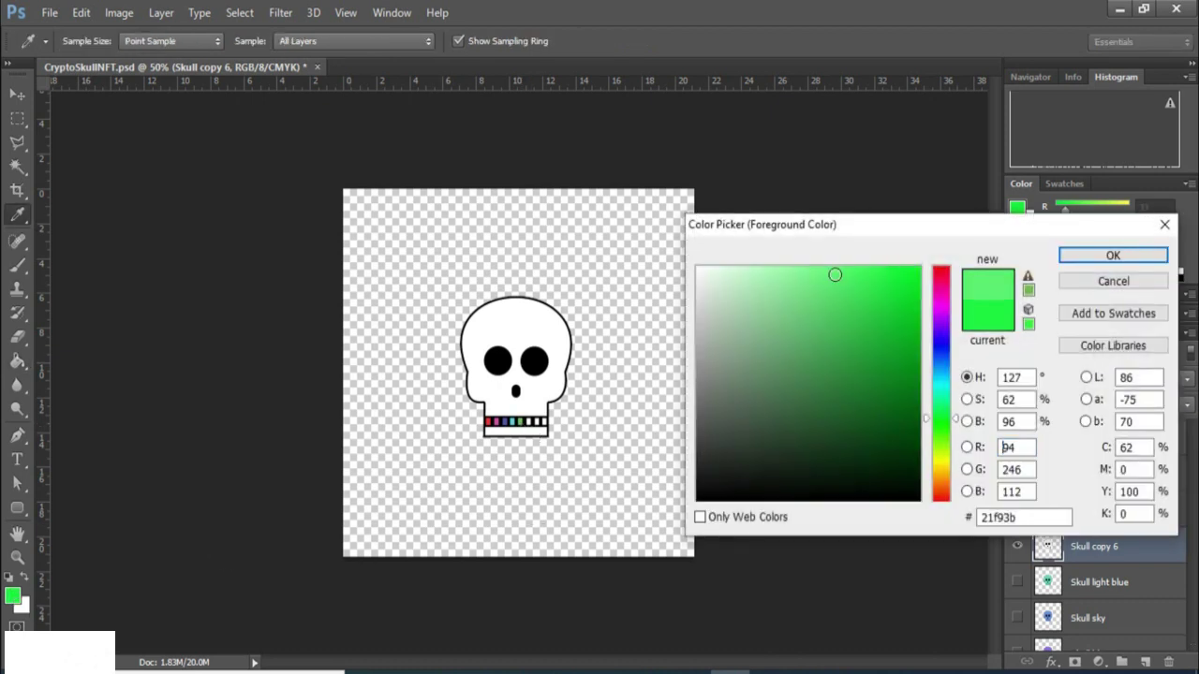
click(940, 453)
click(941, 465)
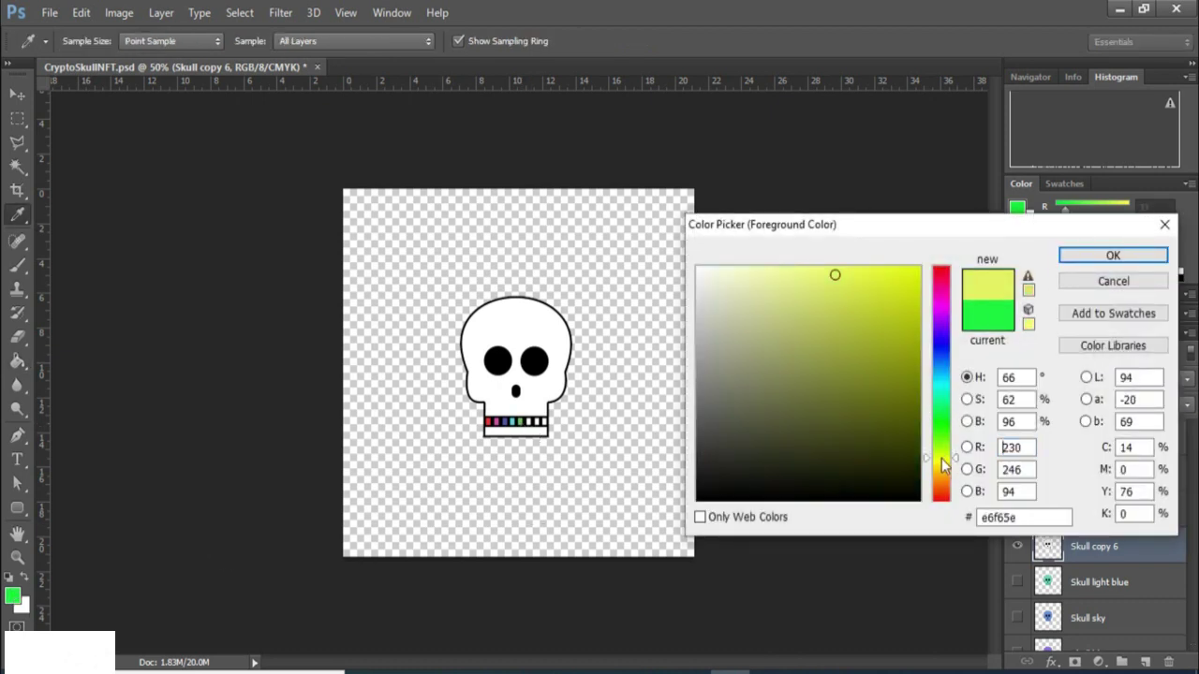
click(1086, 258)
click(531, 424)
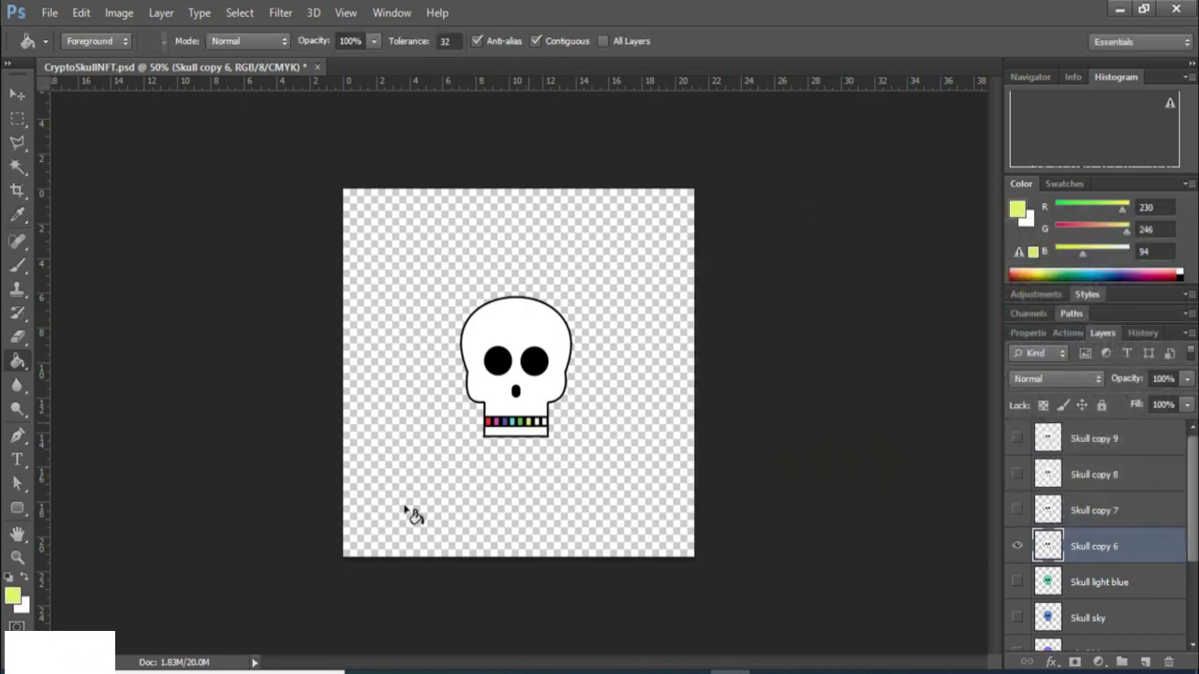
Set the foreground colour to orange RGB 255, 144, 14 and fill the seventh tooth from the left.
click(13, 598)
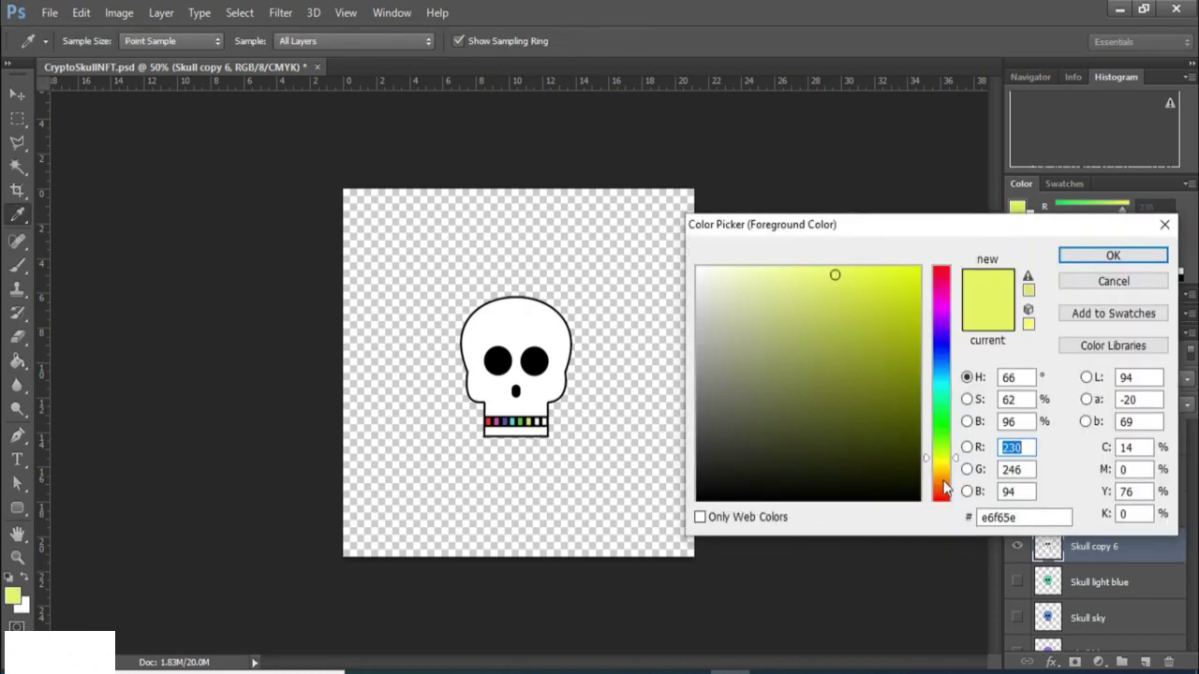
click(941, 480)
click(909, 268)
click(1113, 256)
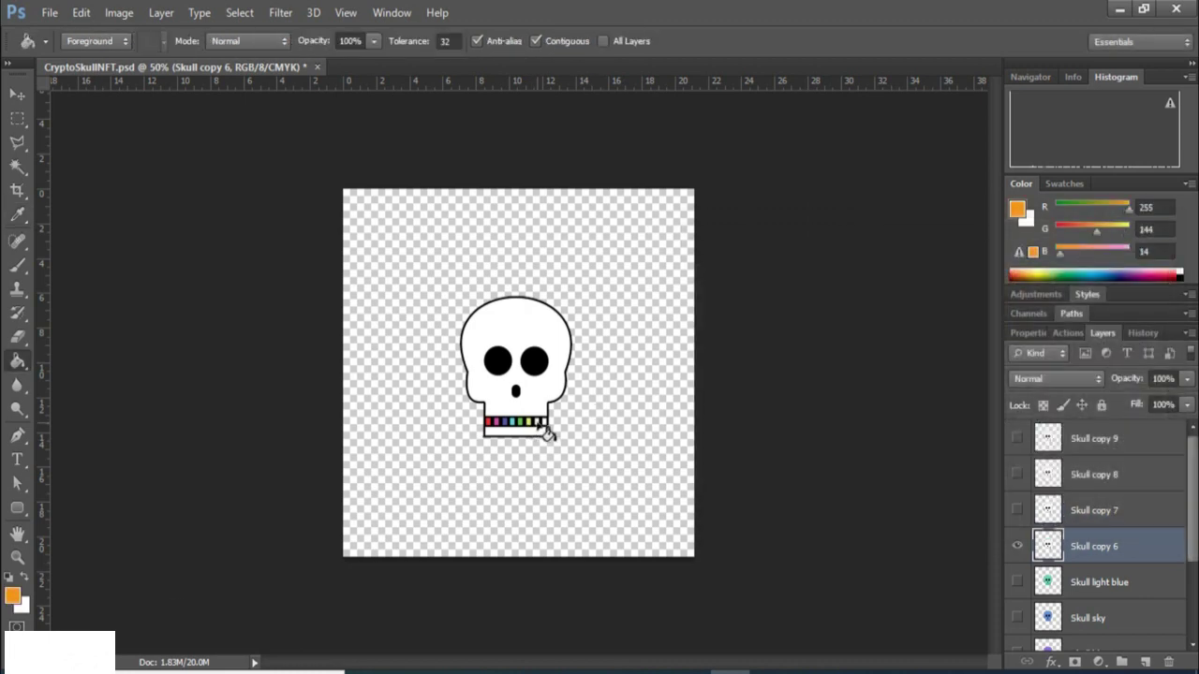
Set the foreground colour to light blue RGB 127, 225, 249 and fill the skull's rightmost tooth.
click(13, 597)
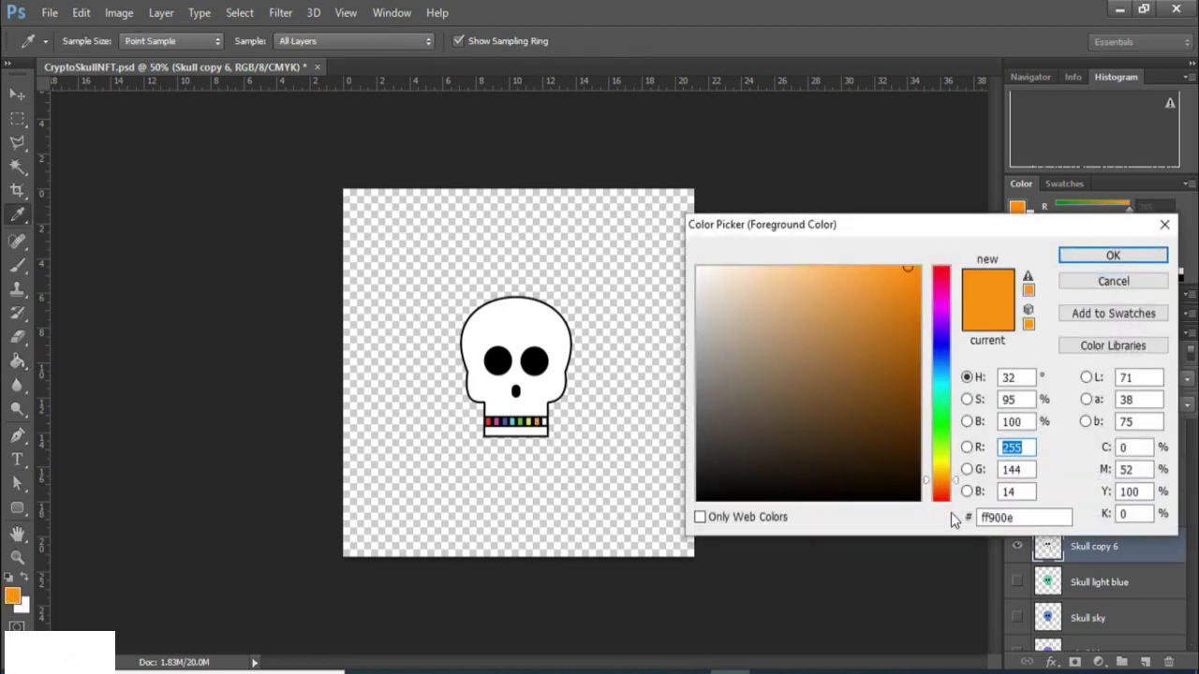
drag(940, 499, 941, 470)
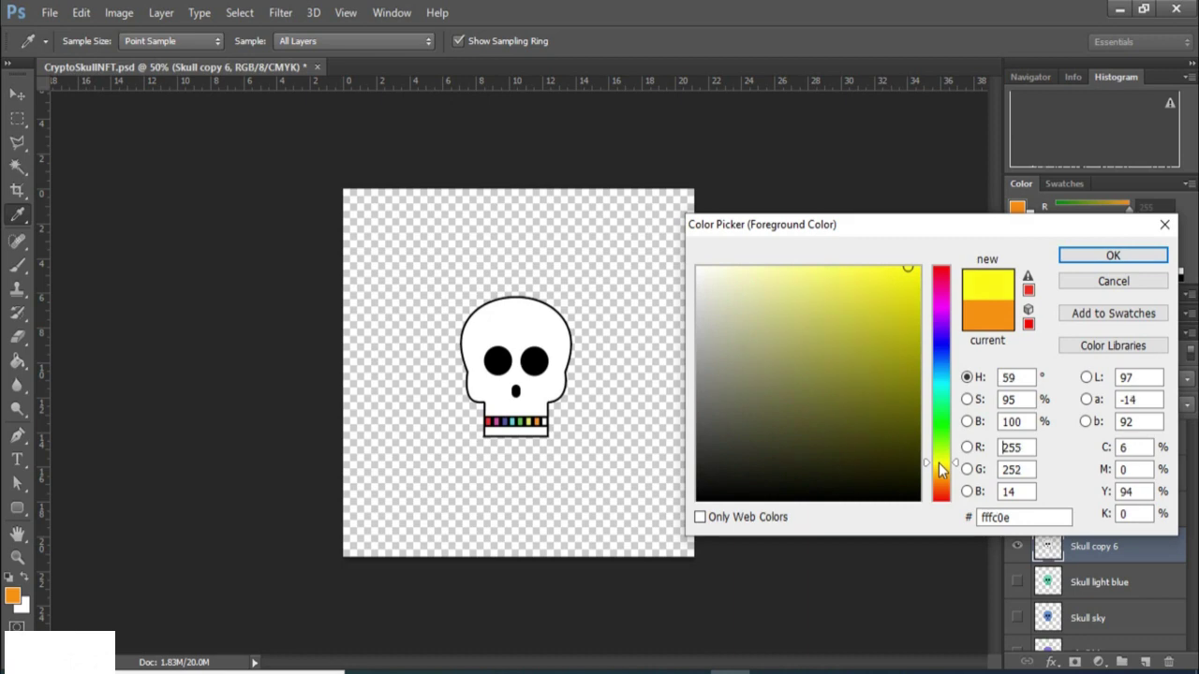
mouse_move(867, 297)
mouse_down()
mouse_move(867, 273)
mouse_move(805, 272)
mouse_up()
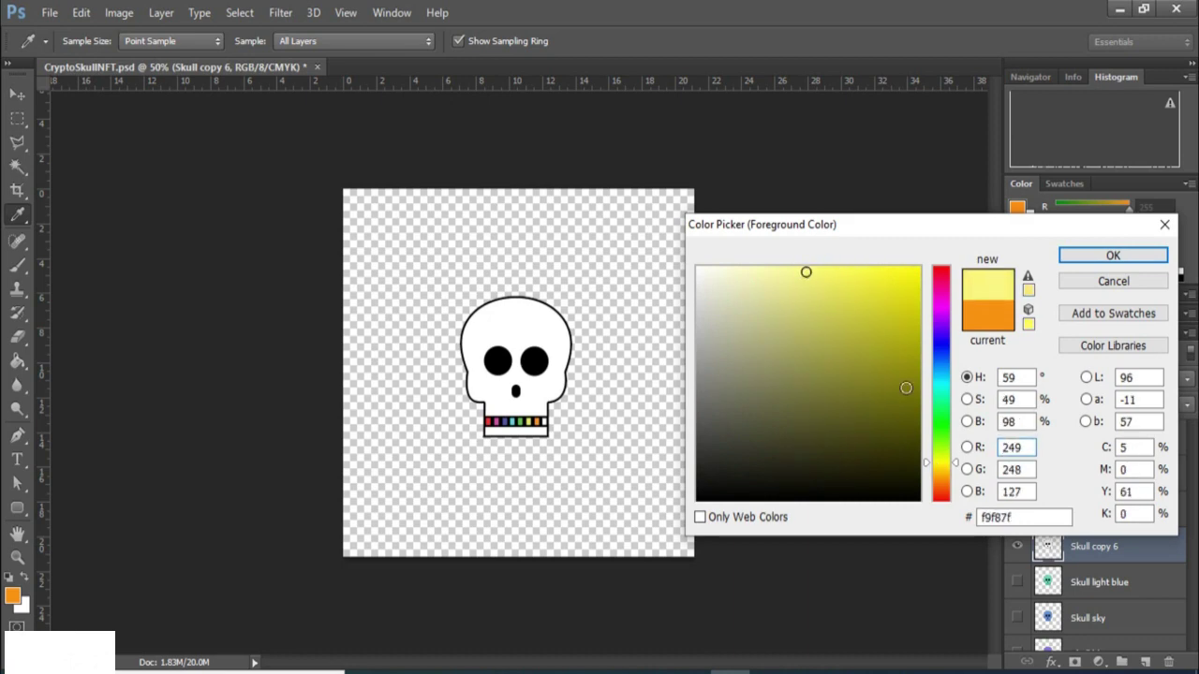
drag(942, 462, 941, 376)
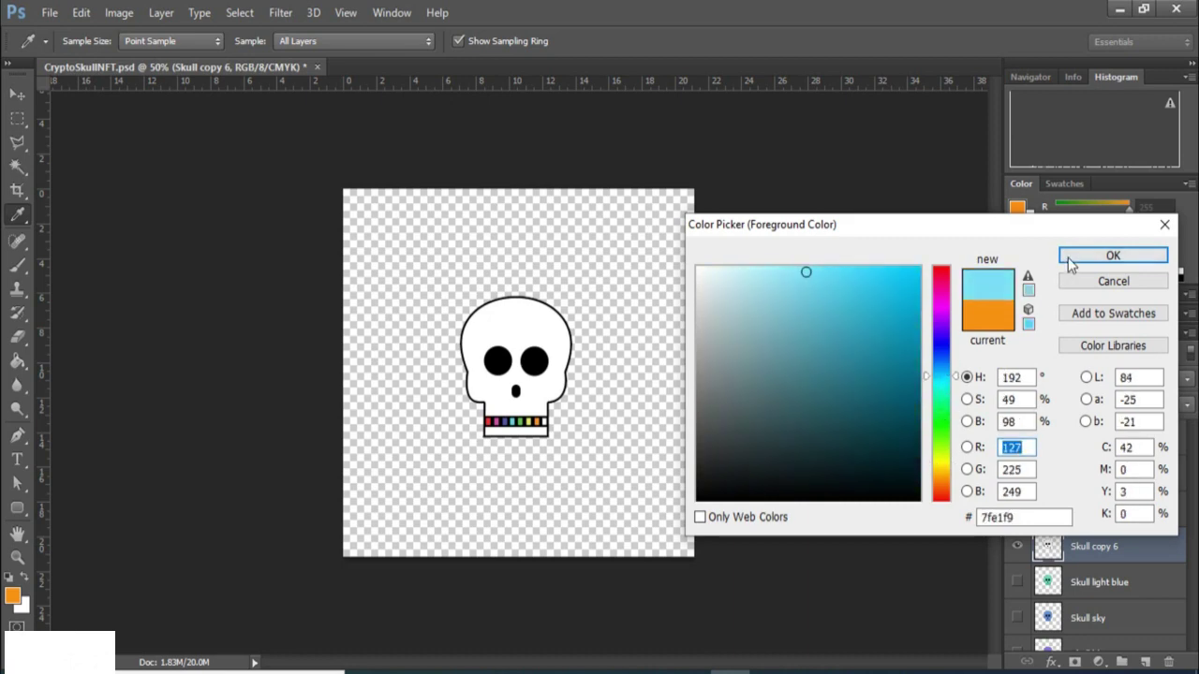
click(1070, 262)
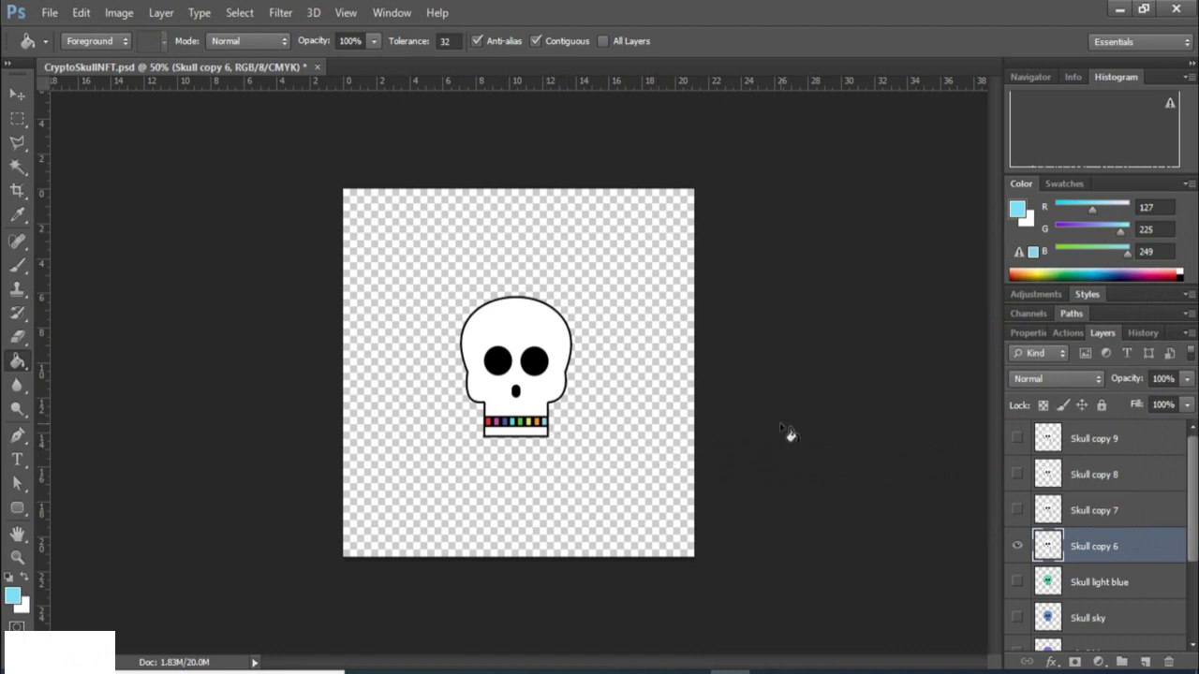
Save the document and delete the layers Skull copy 7, Skull copy 8, Skull copy 9 and Skull light blue.
key(ctrl+s)
click(1118, 511)
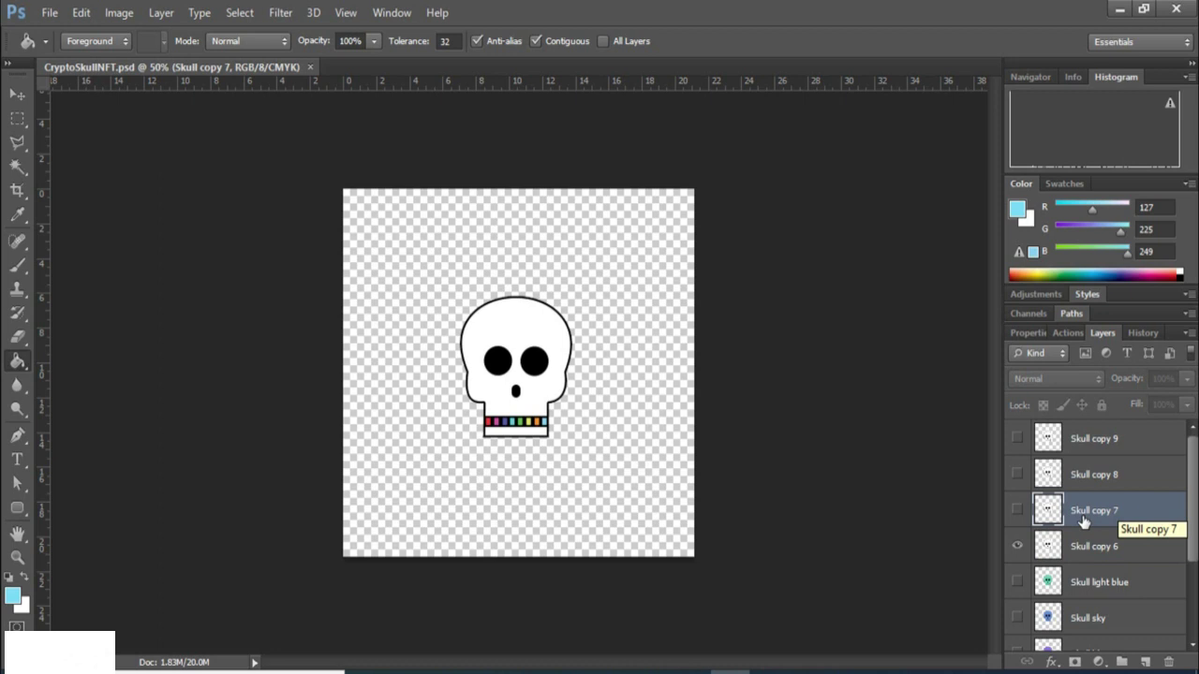
key(Delete)
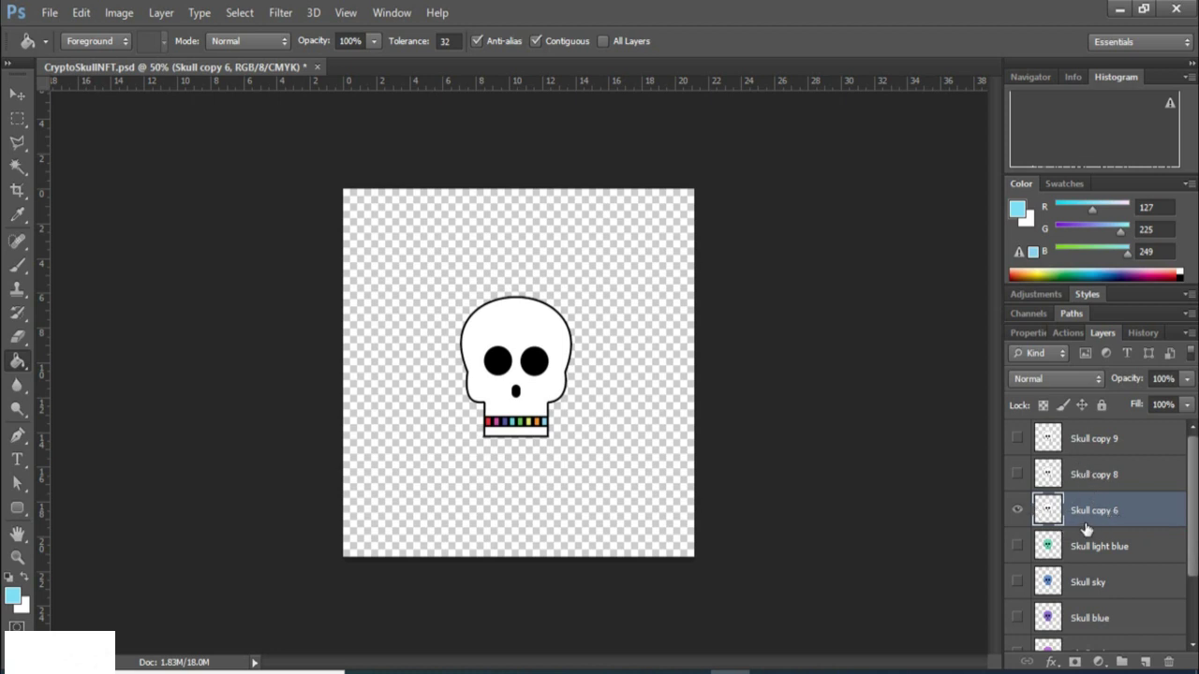
click(1094, 479)
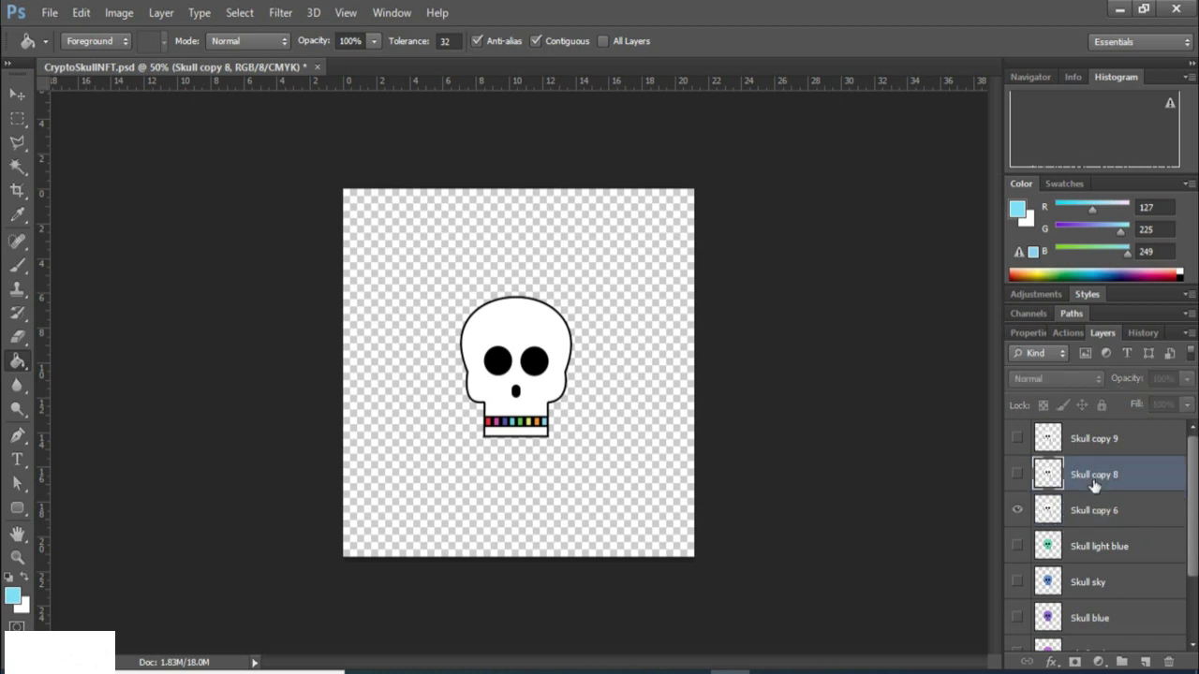
key(Delete)
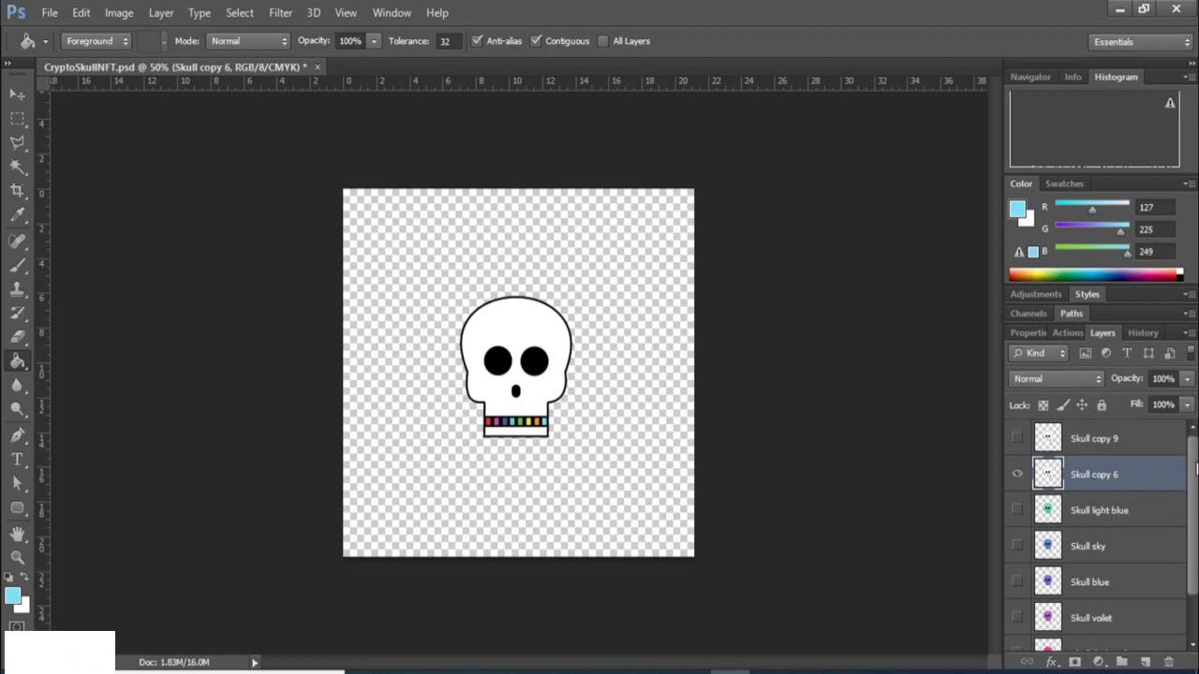
click(1116, 440)
key(Delete)
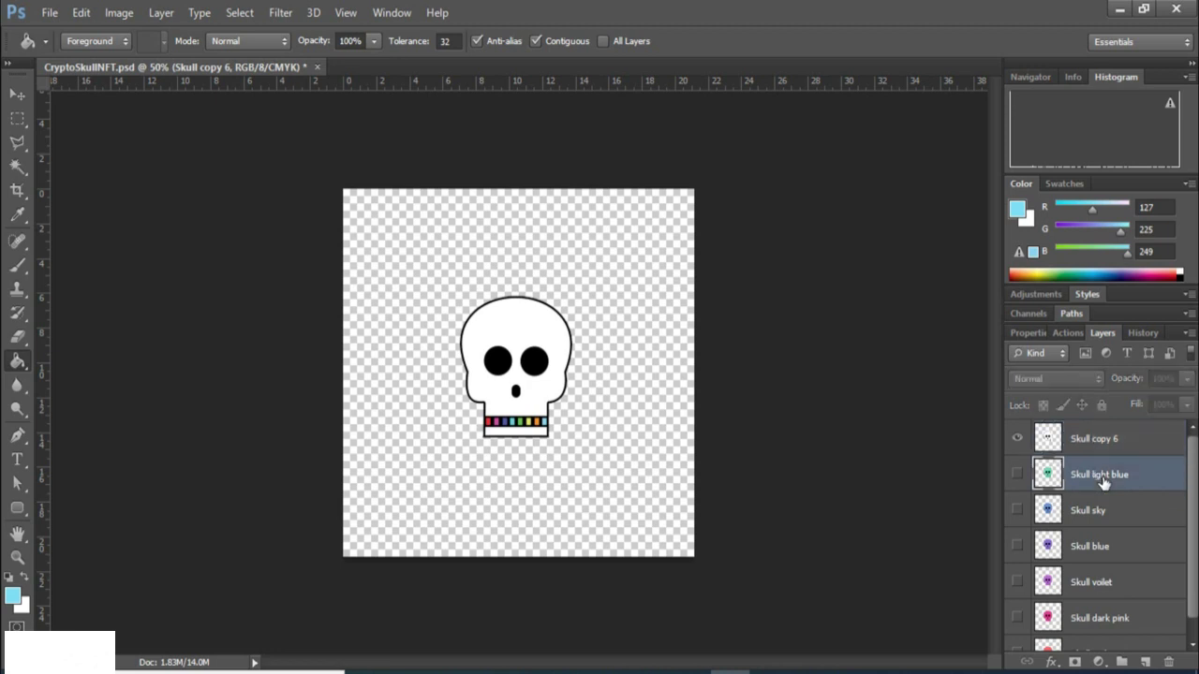
click(1103, 481)
key(Delete)
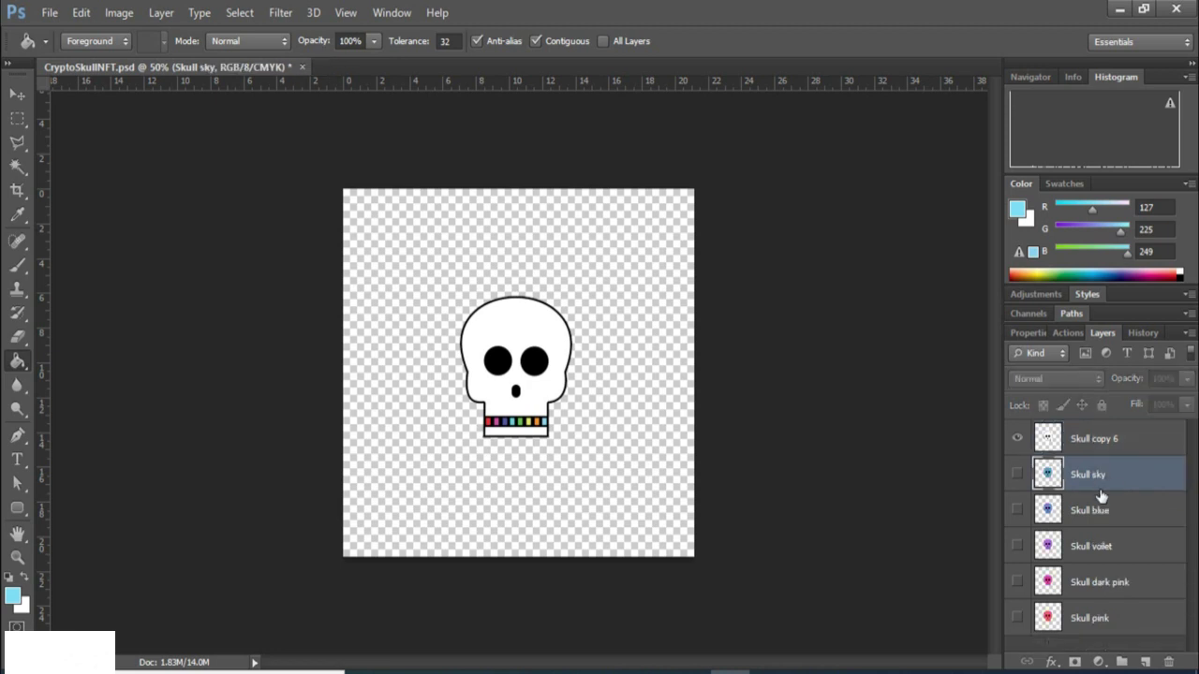
Review the coloured skull layers one at a time from Skull sky down to Skull pink, with Skull copy 6 hidden meanwhile.
click(1016, 439)
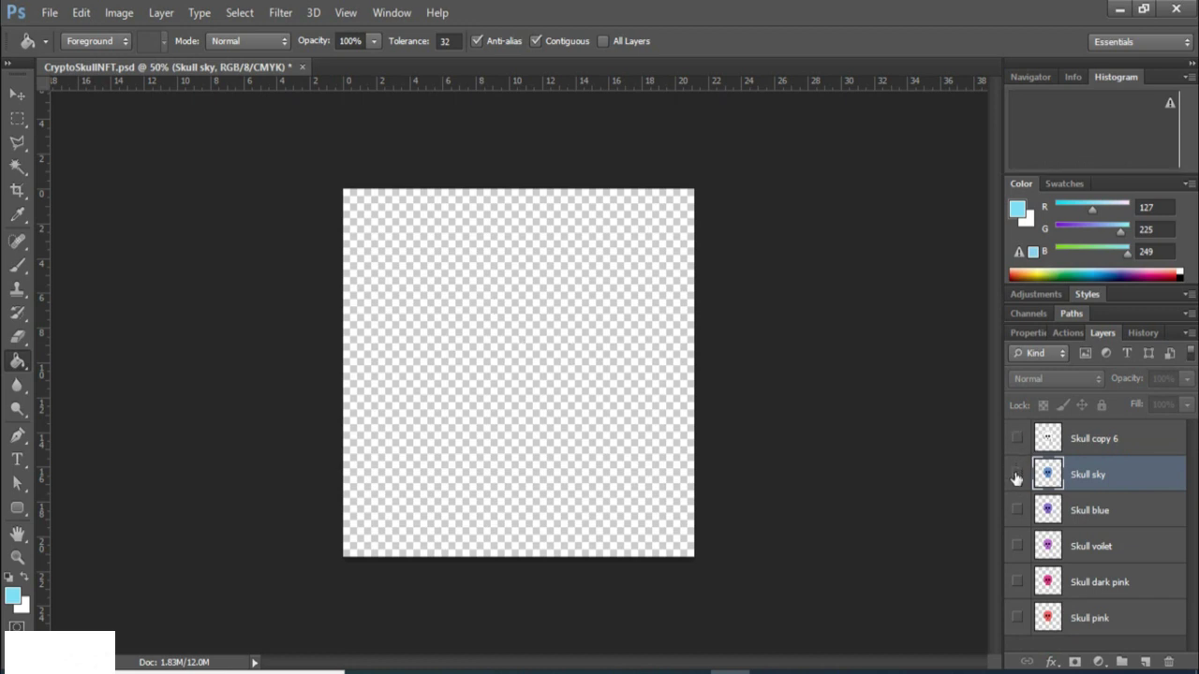
click(1017, 474)
click(1017, 511)
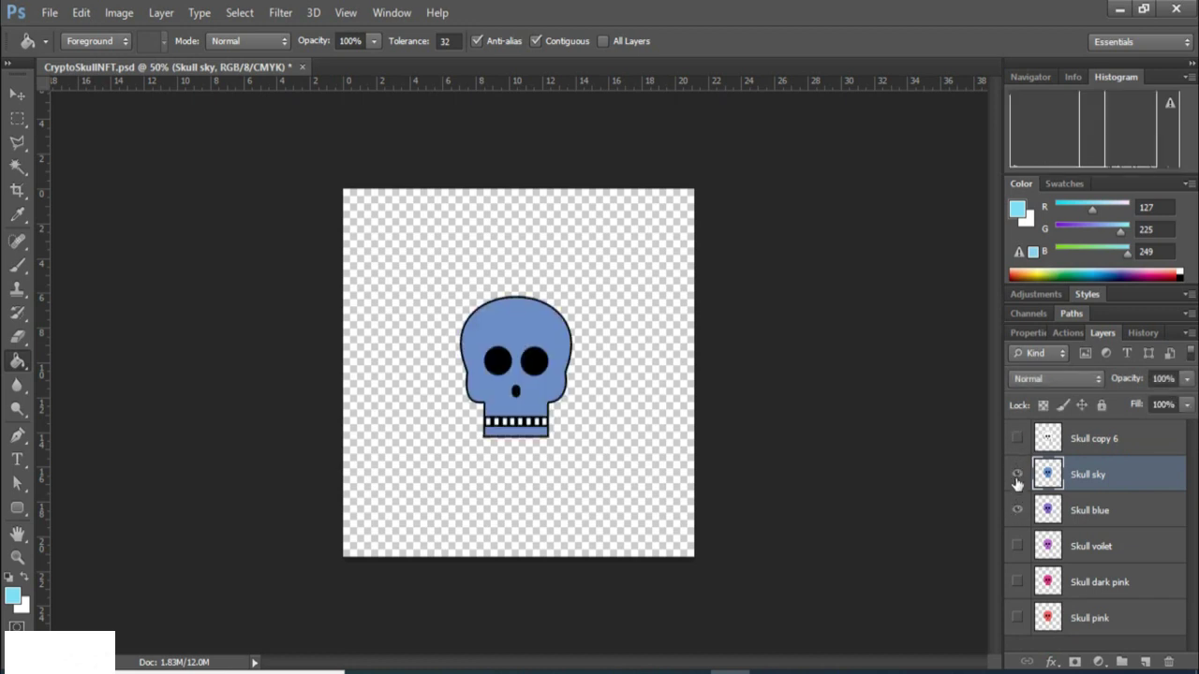
click(1017, 474)
click(1017, 511)
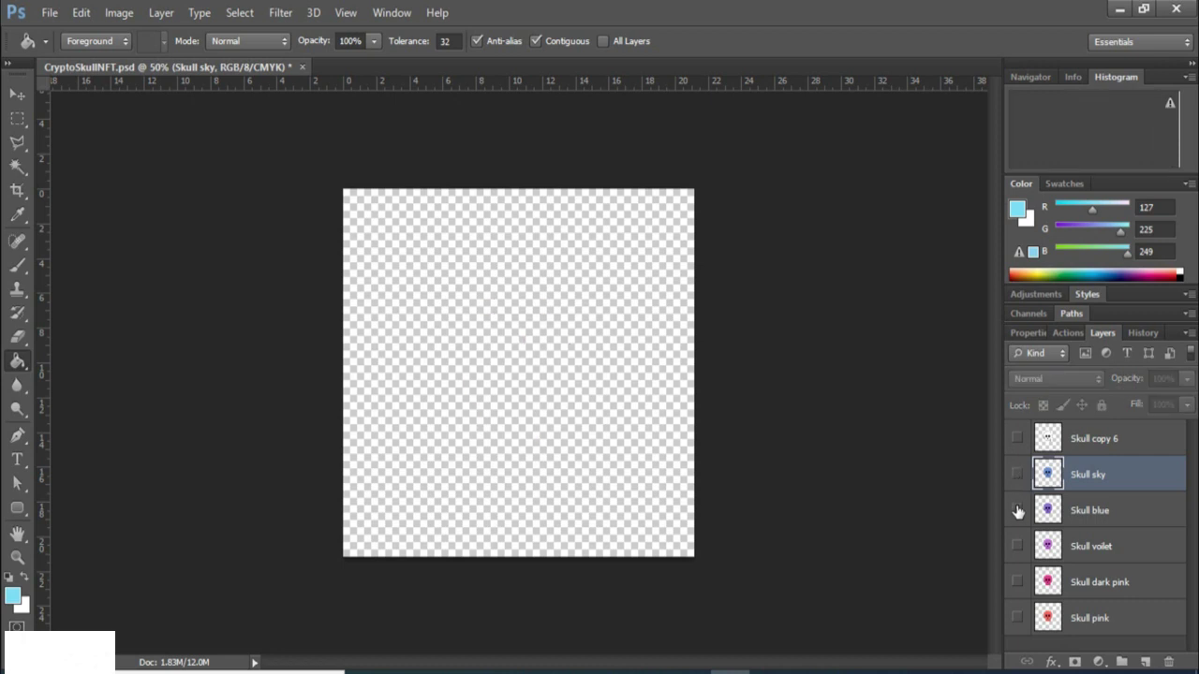
click(1017, 475)
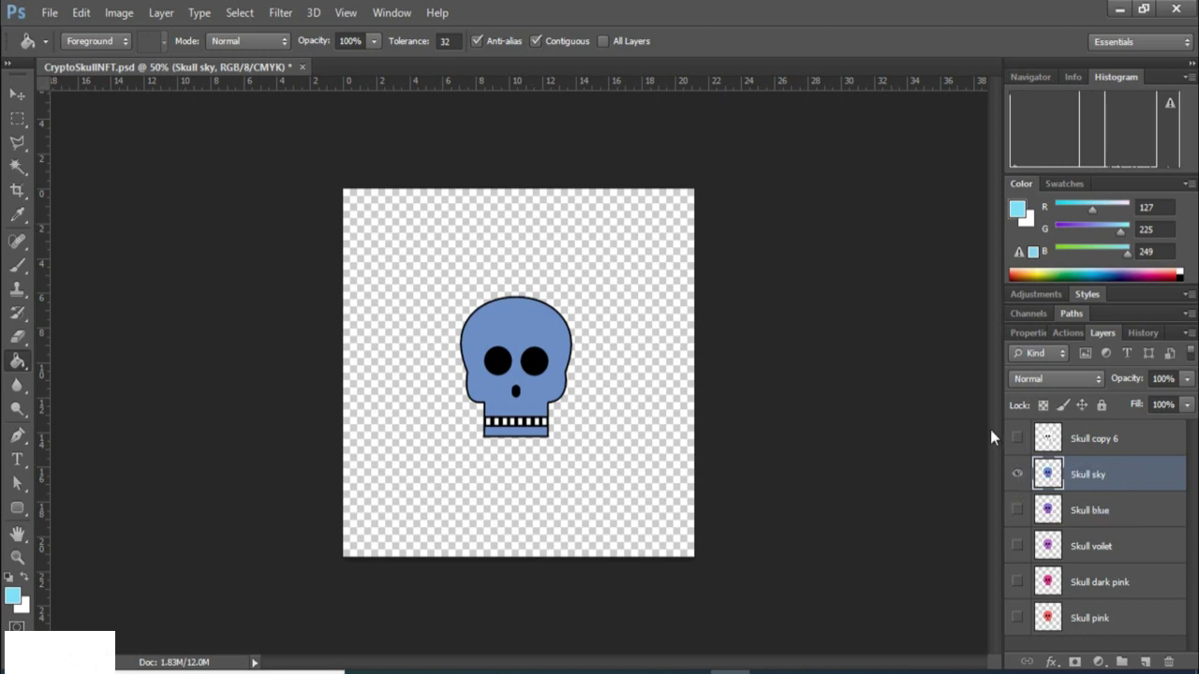
click(1017, 511)
click(1017, 474)
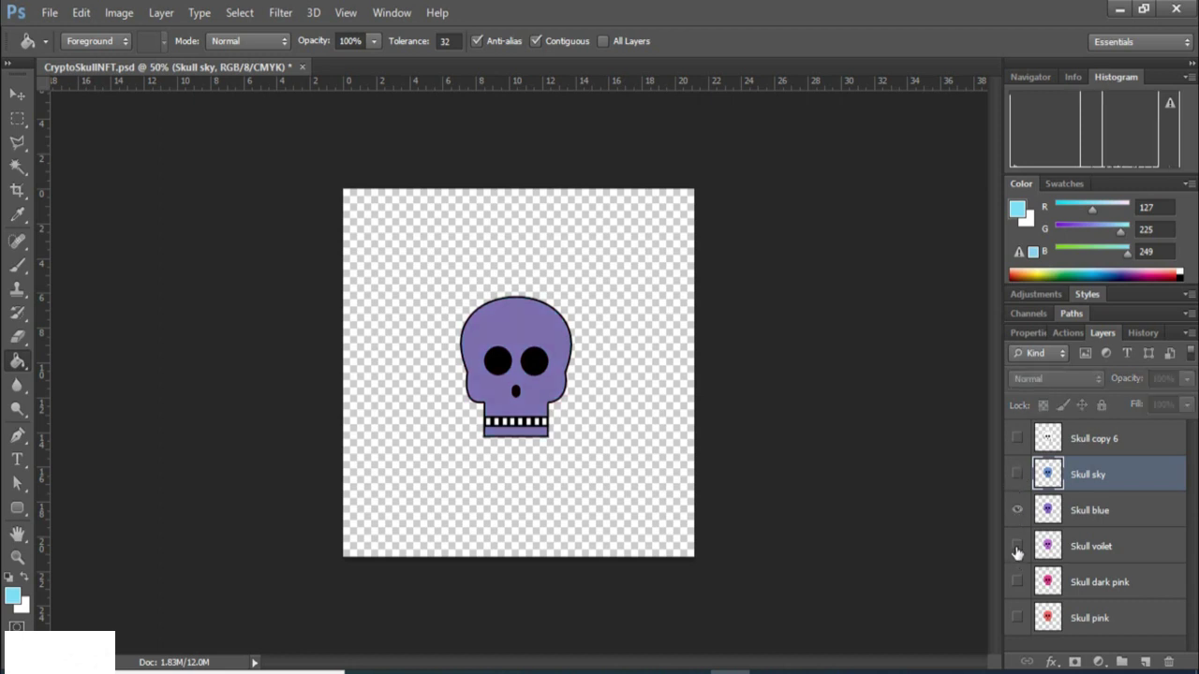
click(1017, 510)
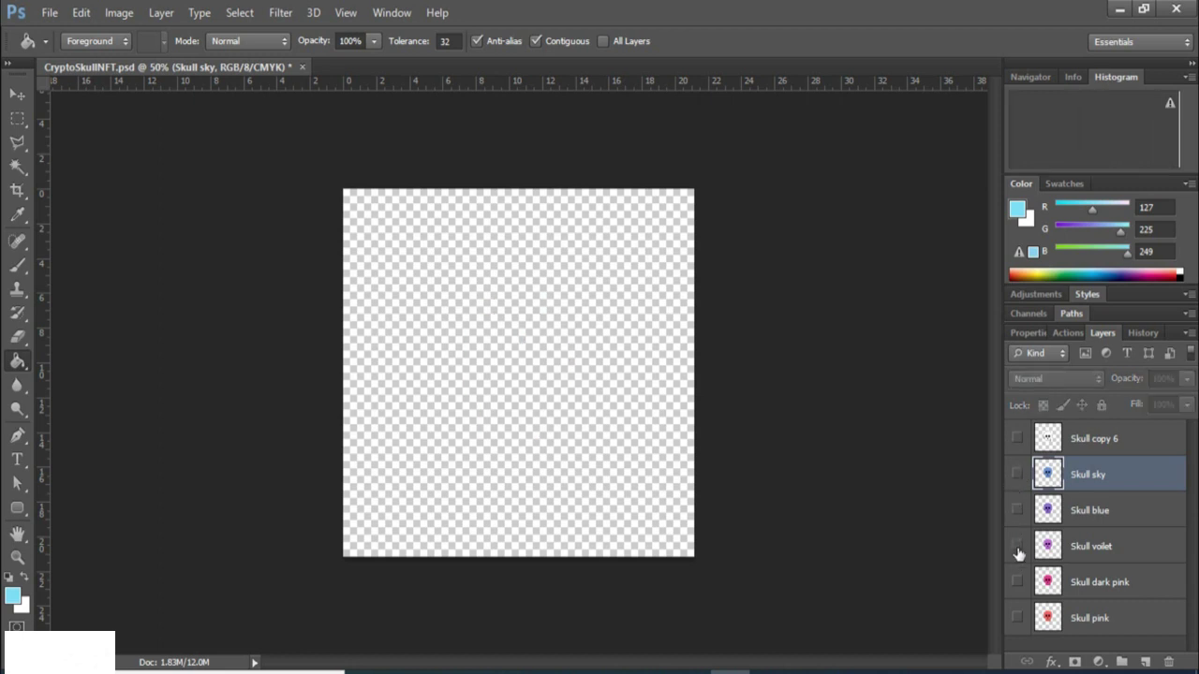
click(1017, 546)
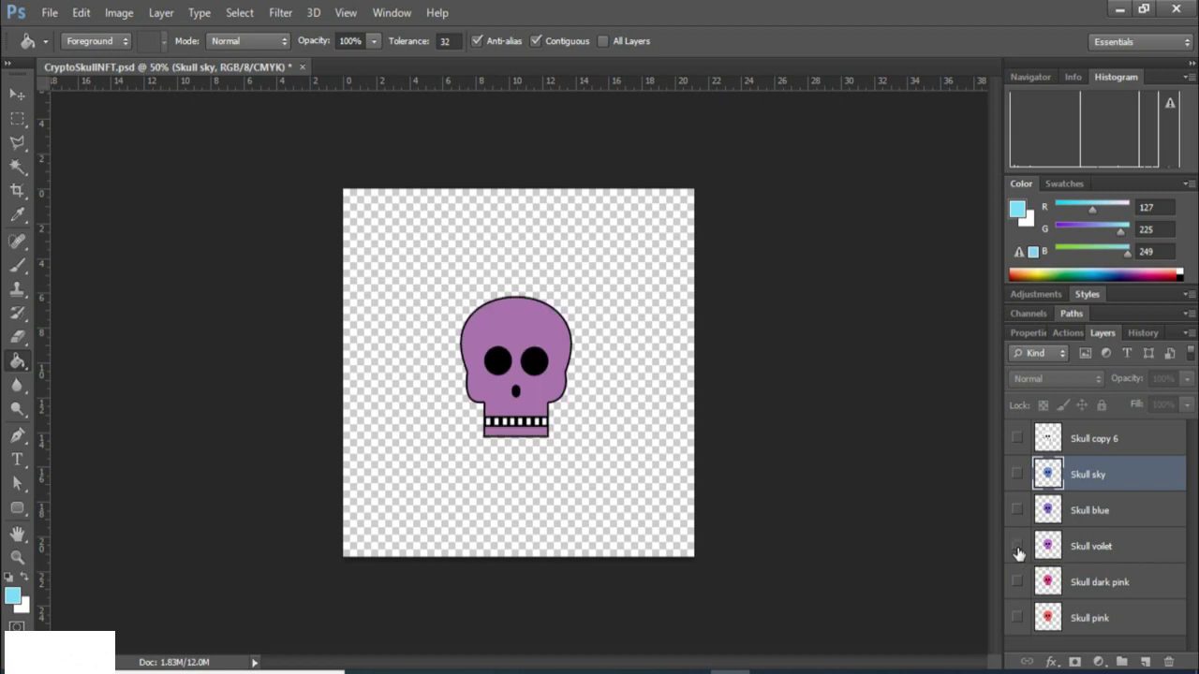
click(1018, 549)
click(1017, 583)
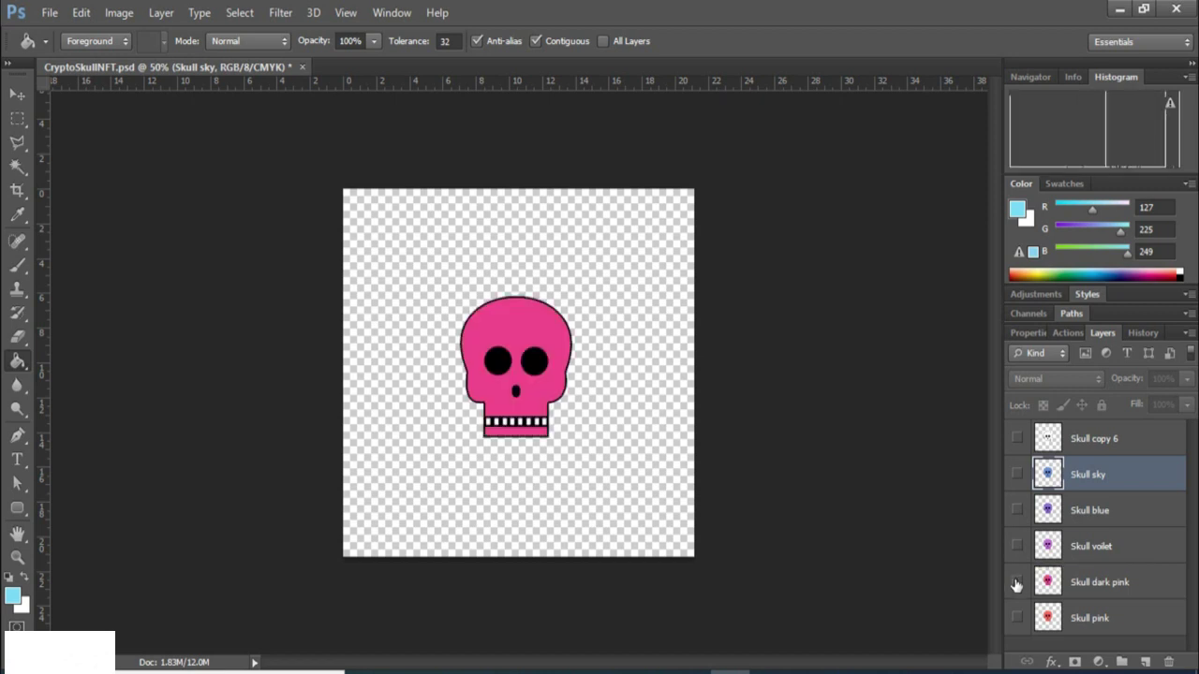
click(1017, 583)
click(1016, 618)
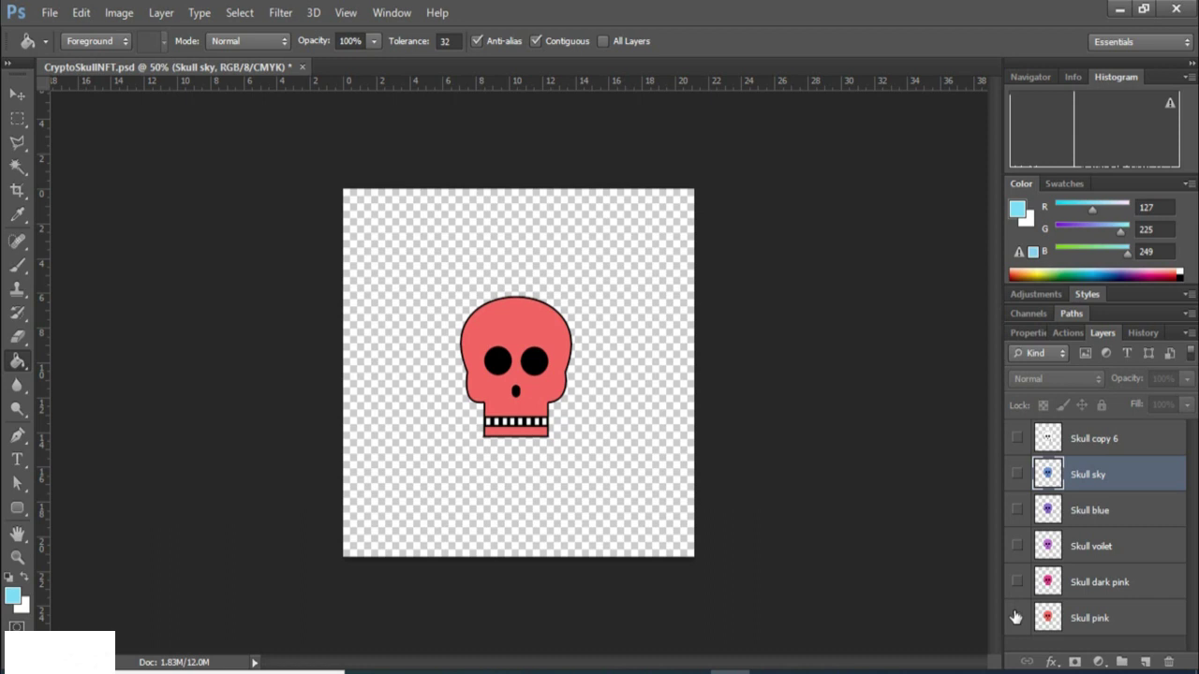
click(1017, 618)
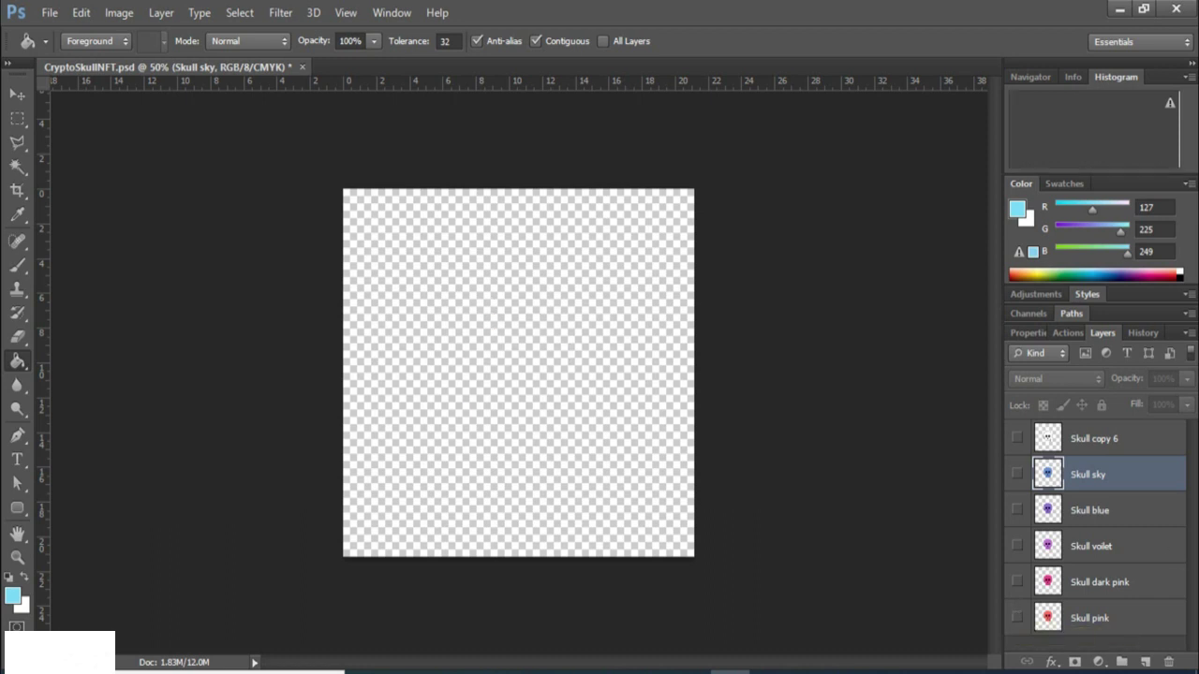
click(1018, 439)
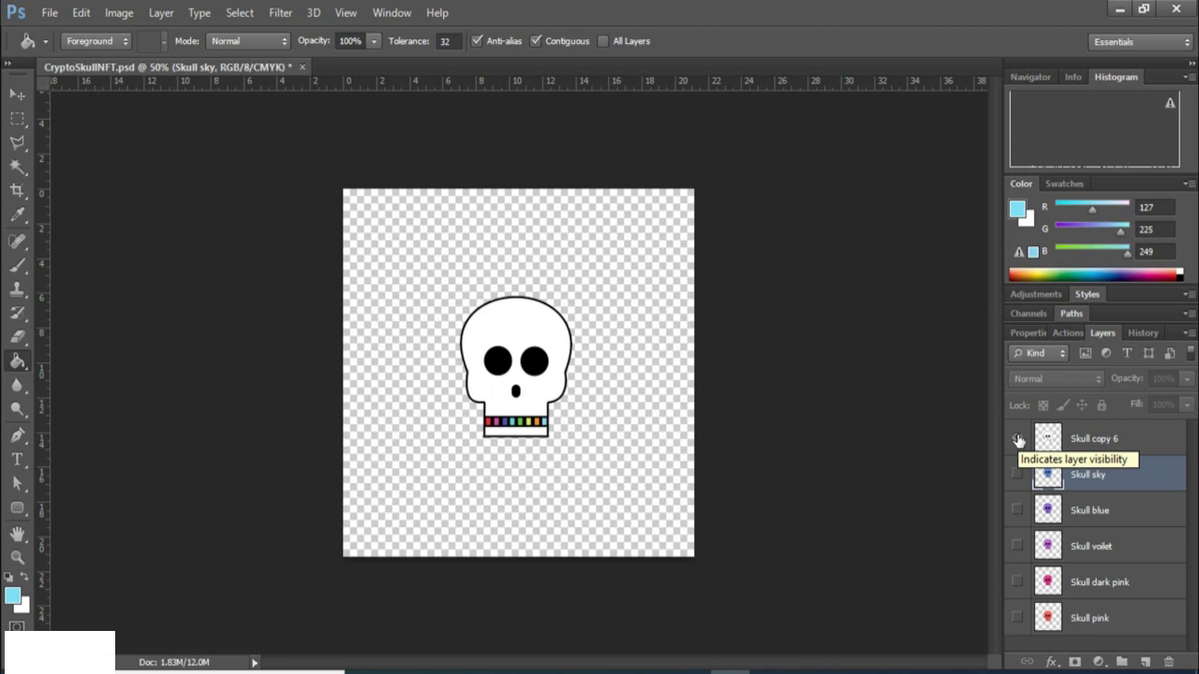
Duplicate the white skull layer with multicoloured teeth, Skull copy 6, to make four more copies in the same document.
click(1087, 445)
right_click(1088, 442)
click(763, 147)
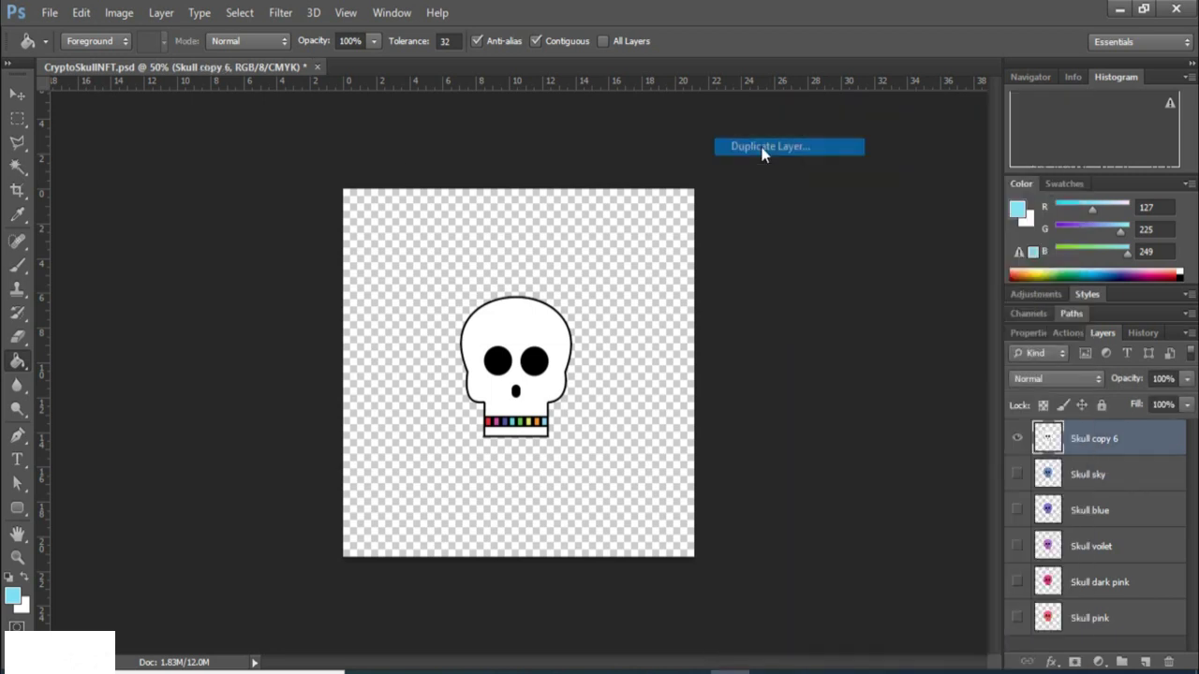
click(751, 207)
right_click(1096, 441)
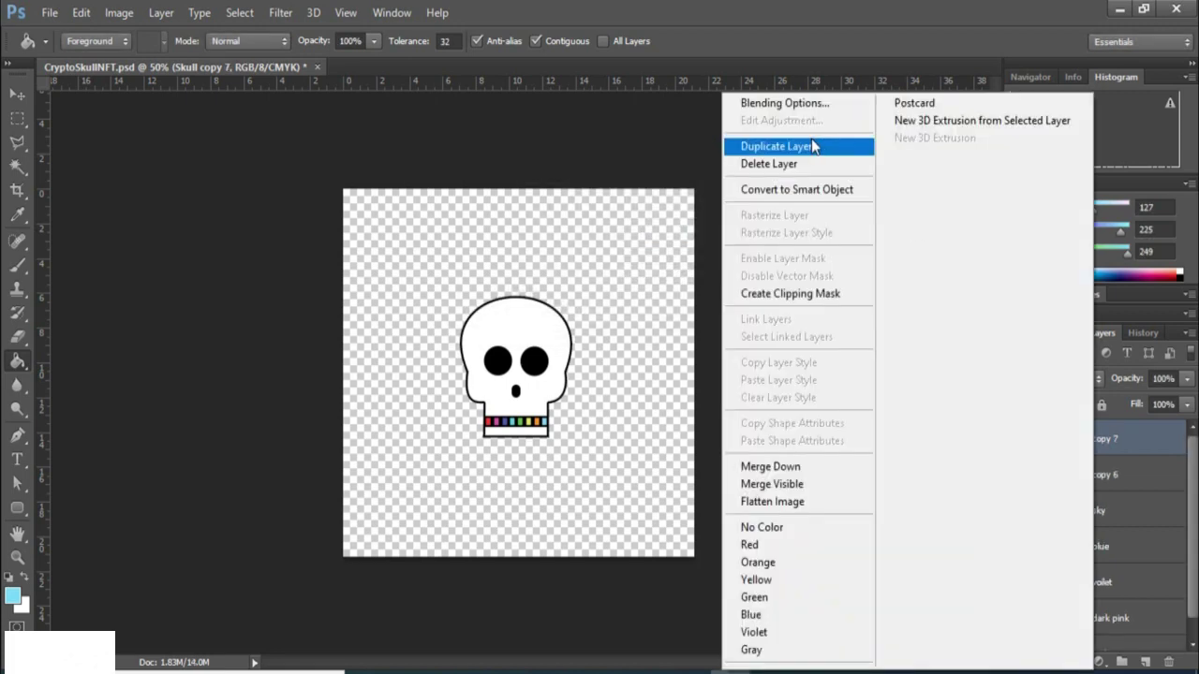
click(782, 146)
click(752, 208)
right_click(1094, 442)
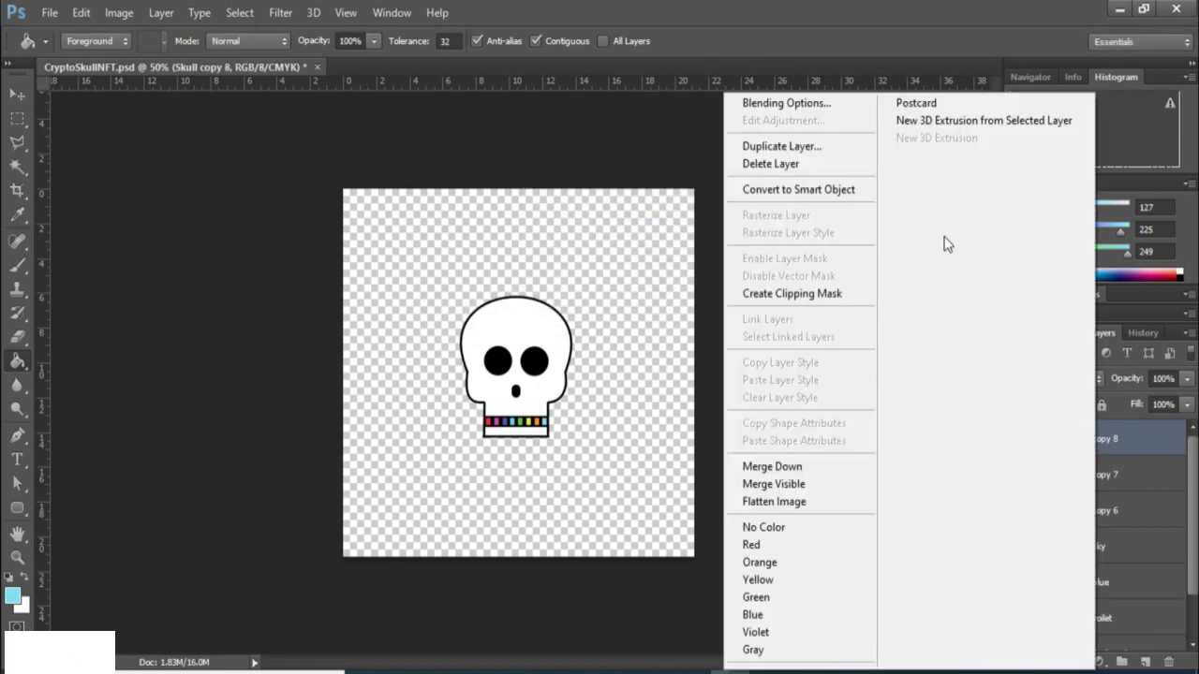
click(781, 146)
click(755, 202)
drag(1193, 492, 1196, 560)
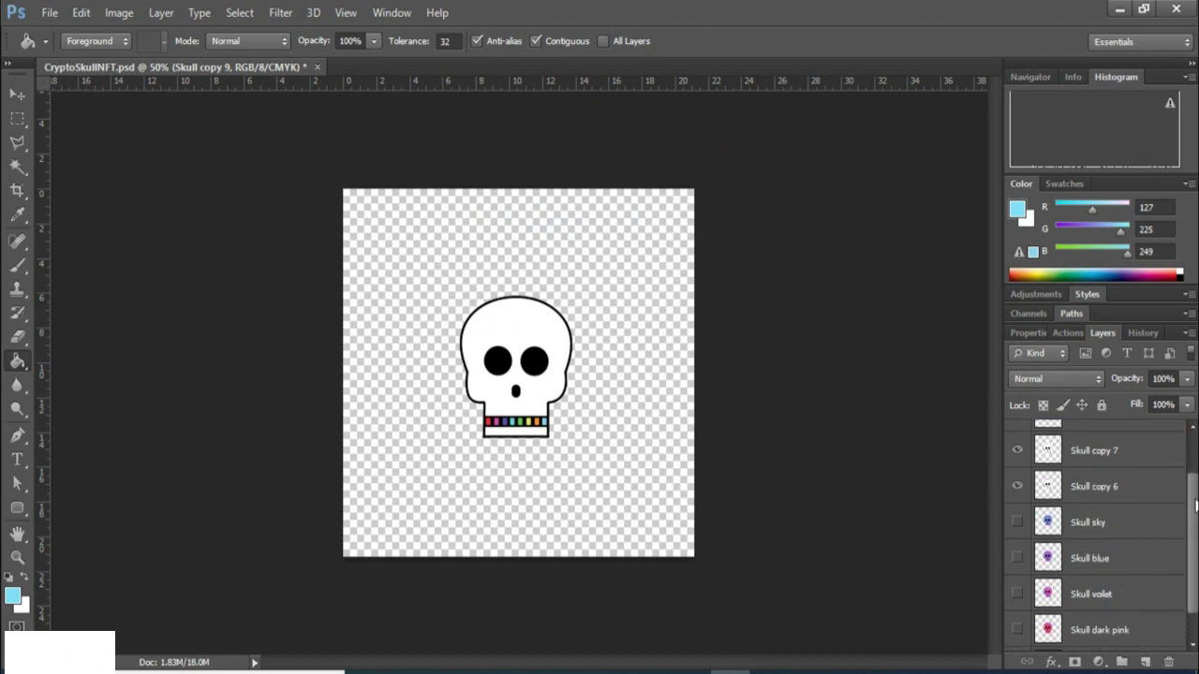
drag(1195, 506, 1195, 474)
right_click(1094, 440)
click(758, 144)
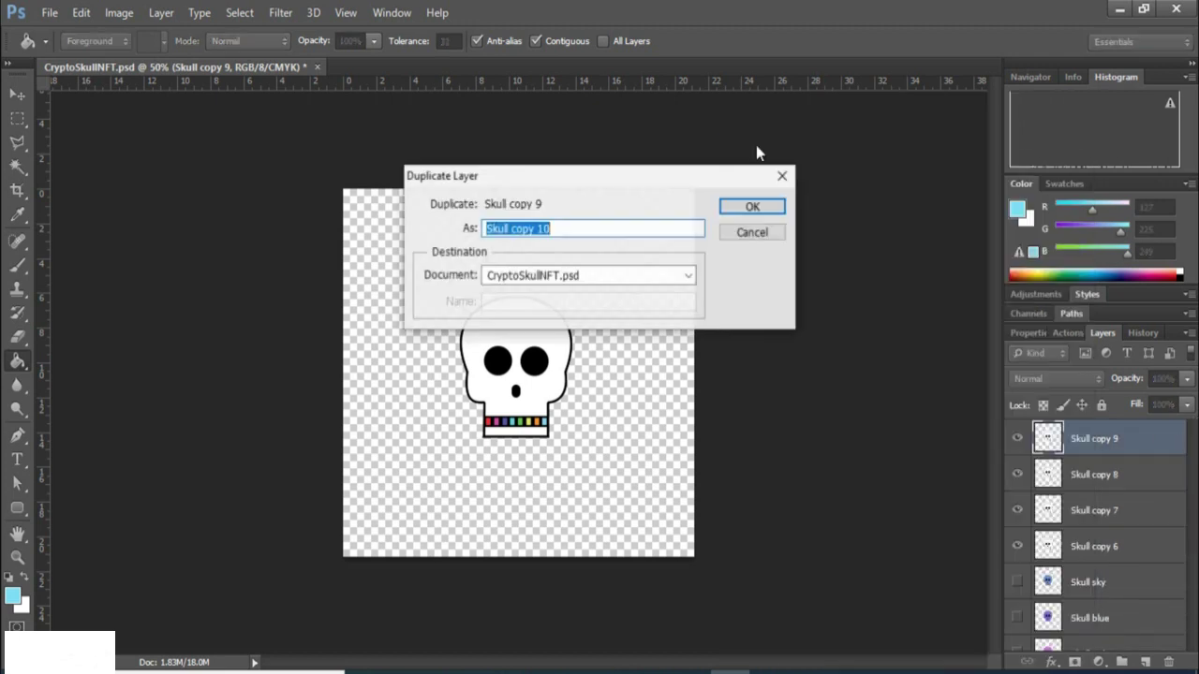
click(750, 208)
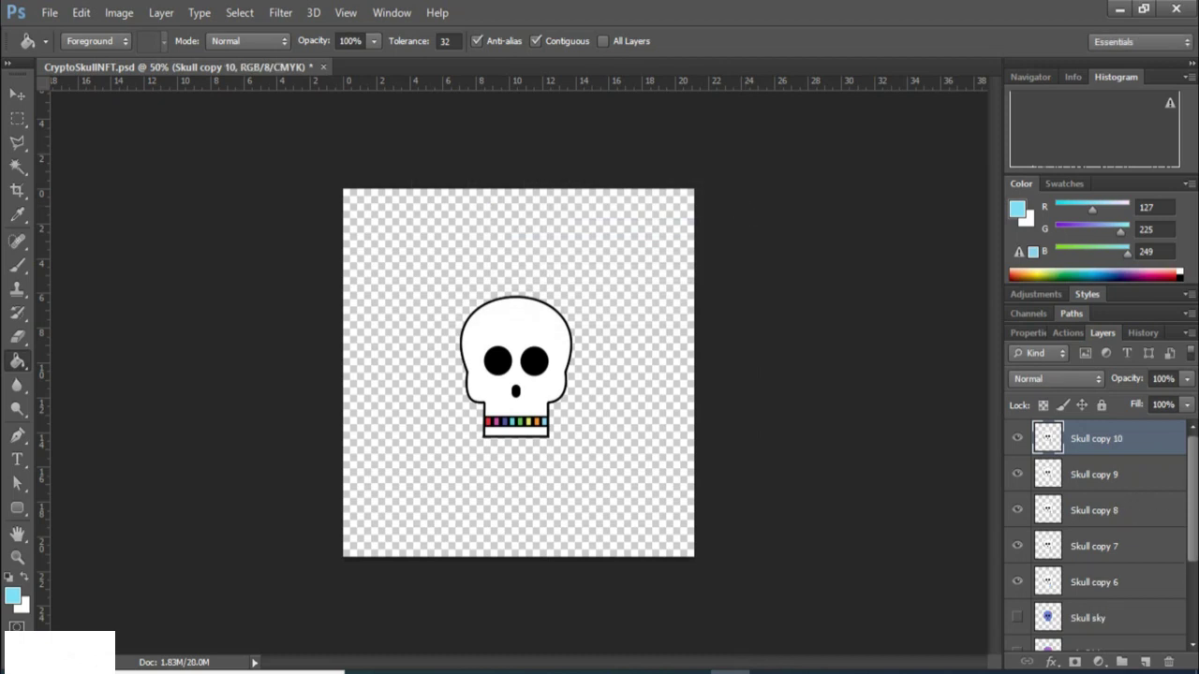
Hide the layers Skull copy 7, Skull copy 8, Skull copy 9 and Skull copy 10.
drag(1196, 494, 1196, 507)
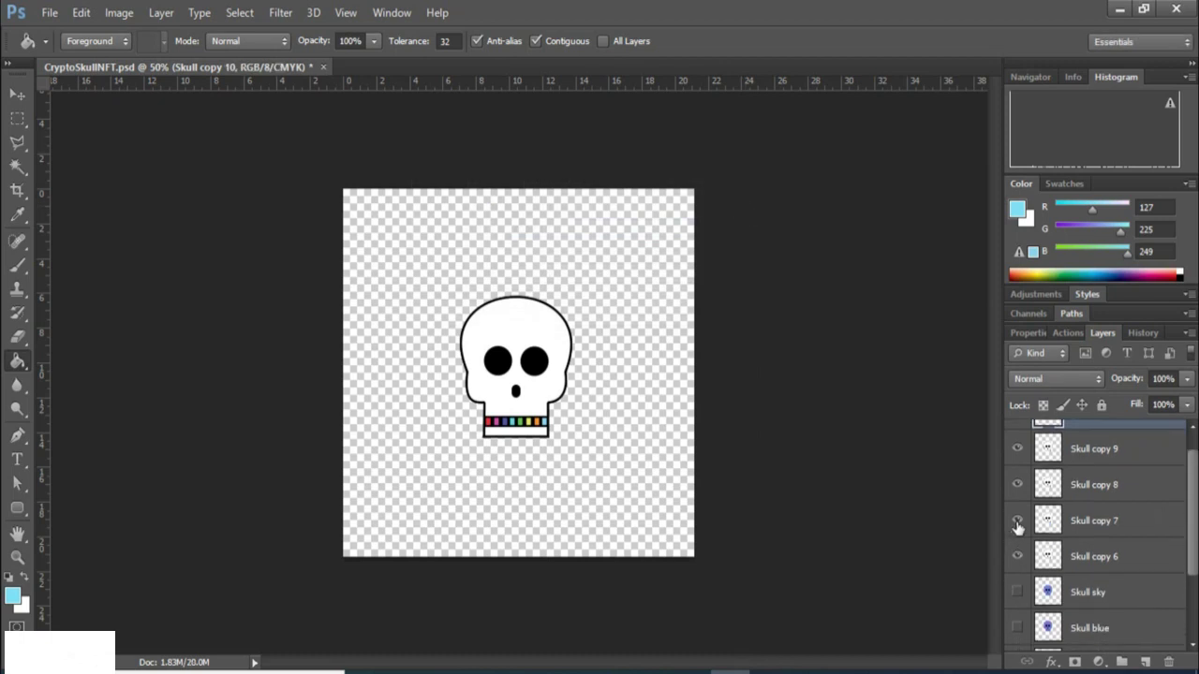
click(1017, 521)
click(1017, 484)
click(1017, 449)
drag(1196, 501, 1195, 457)
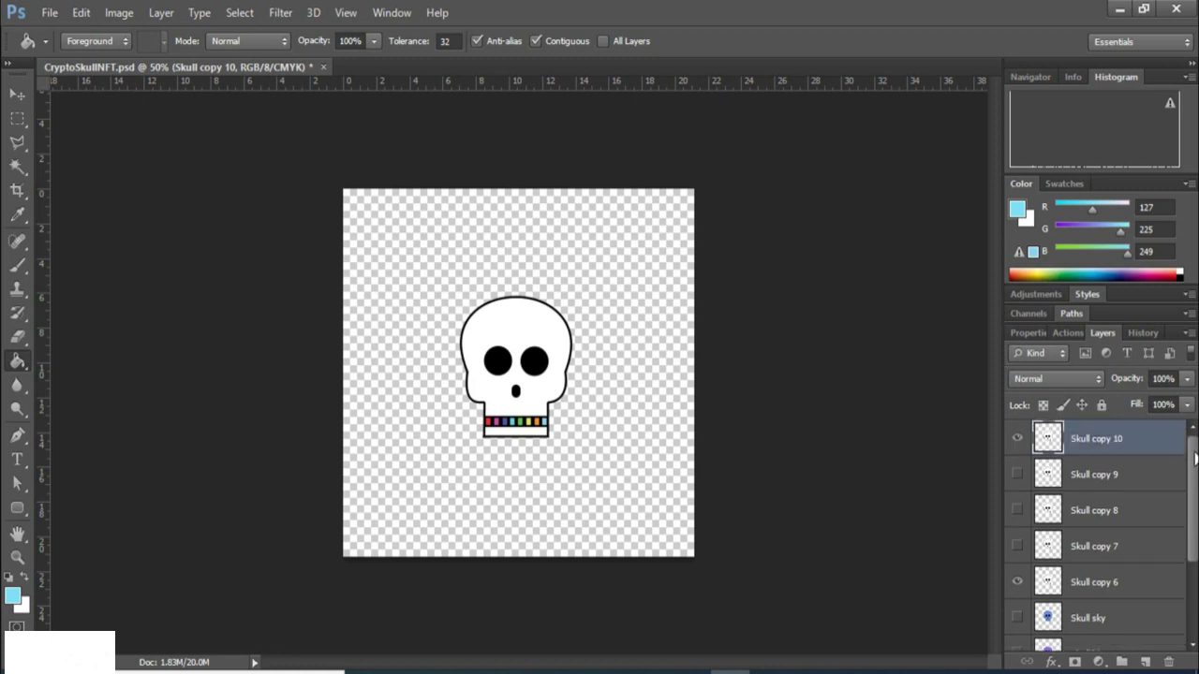
click(1018, 440)
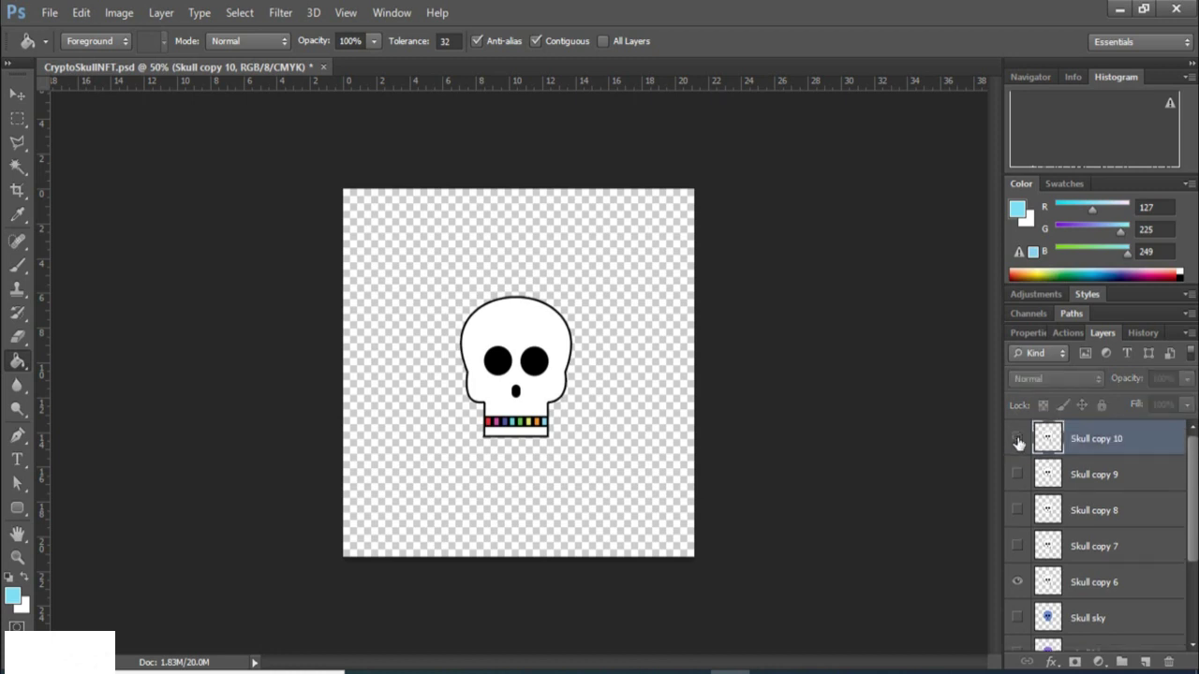
Set the foreground colour to light green RGB 130, 233, 164 and fill the head and jaw on Skull copy 6.
click(1101, 586)
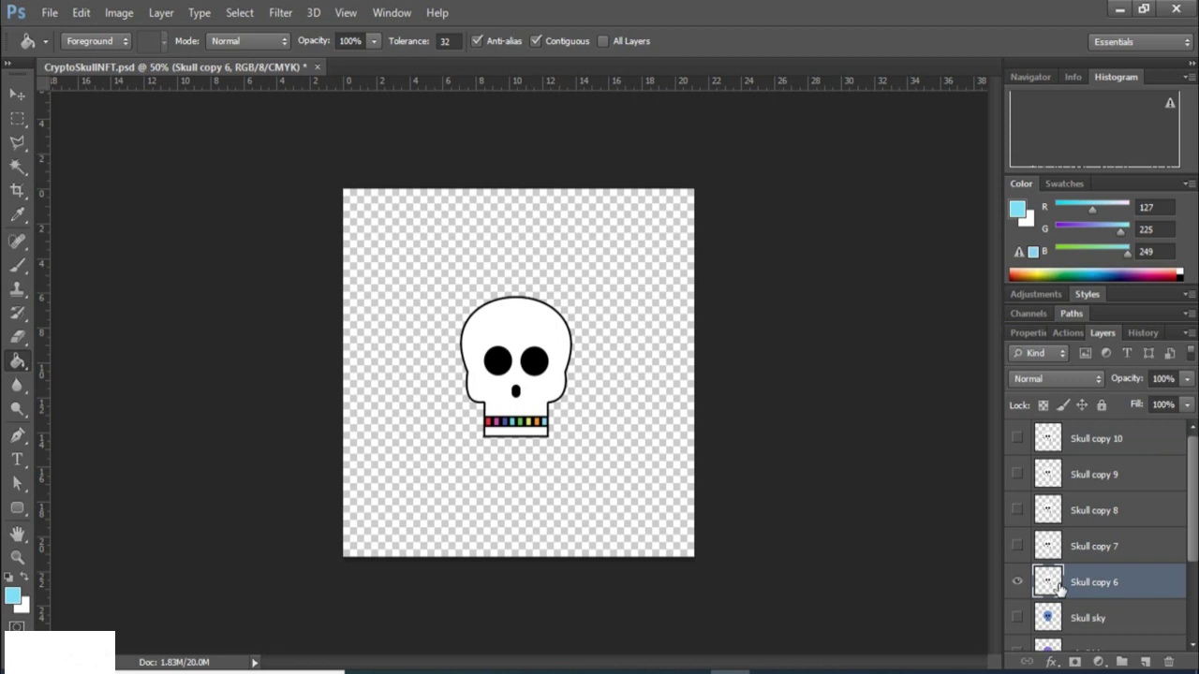
click(13, 597)
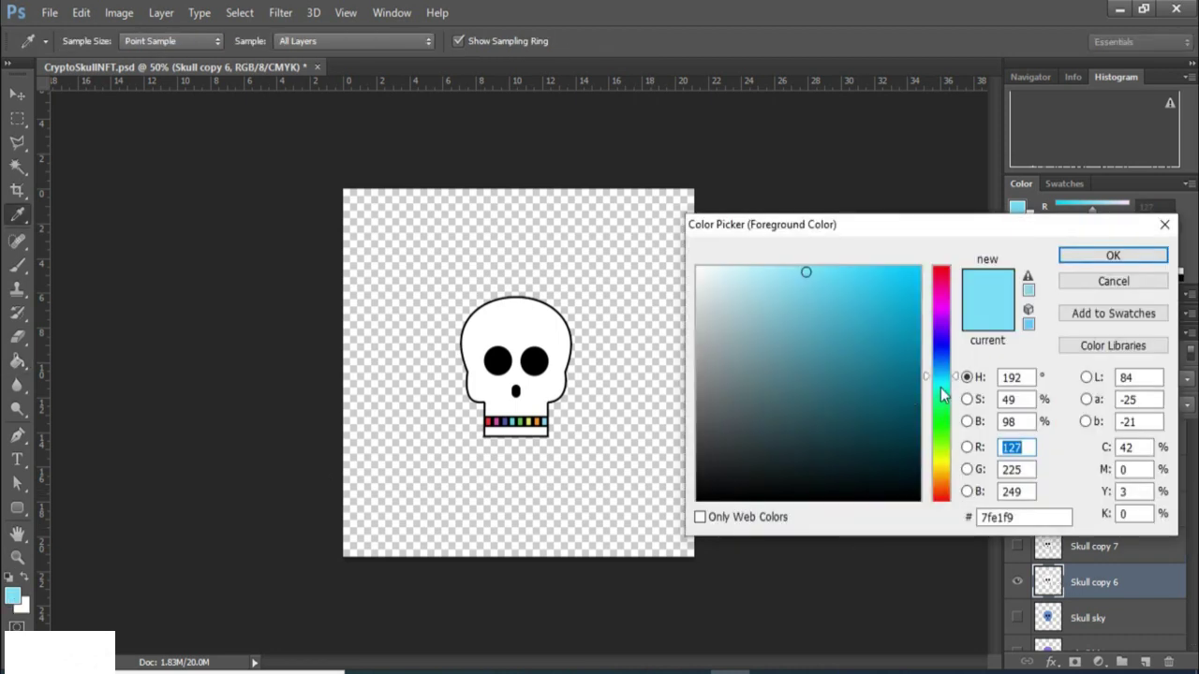
drag(940, 388, 939, 411)
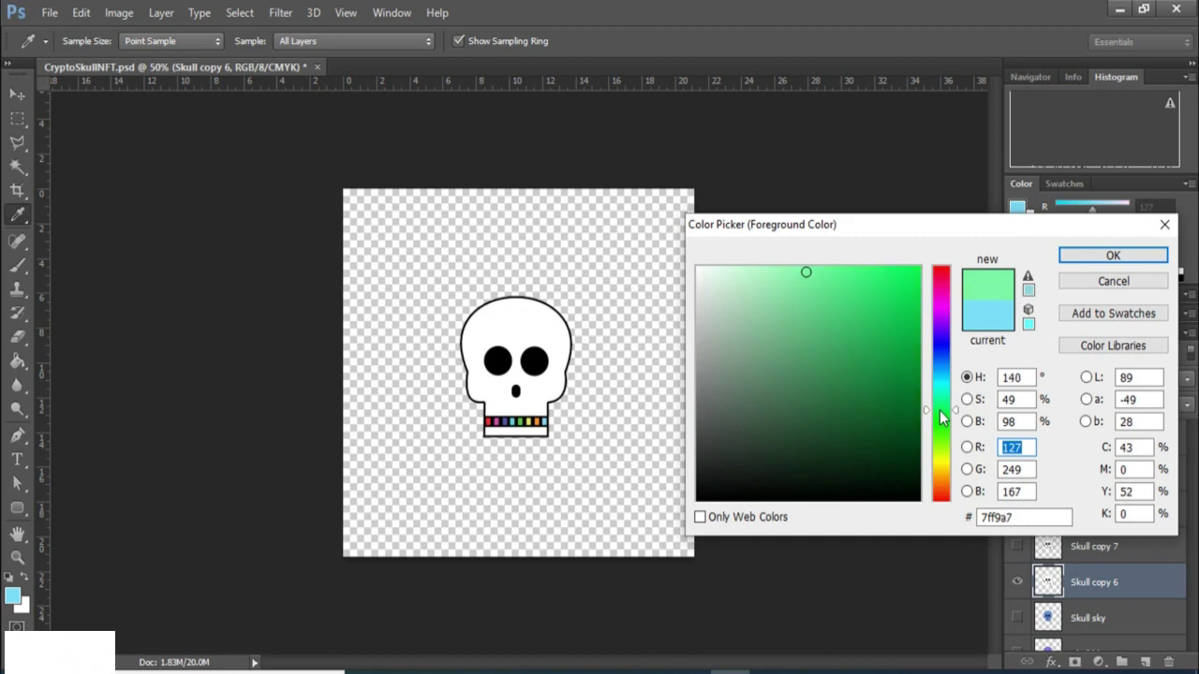
click(798, 272)
click(795, 286)
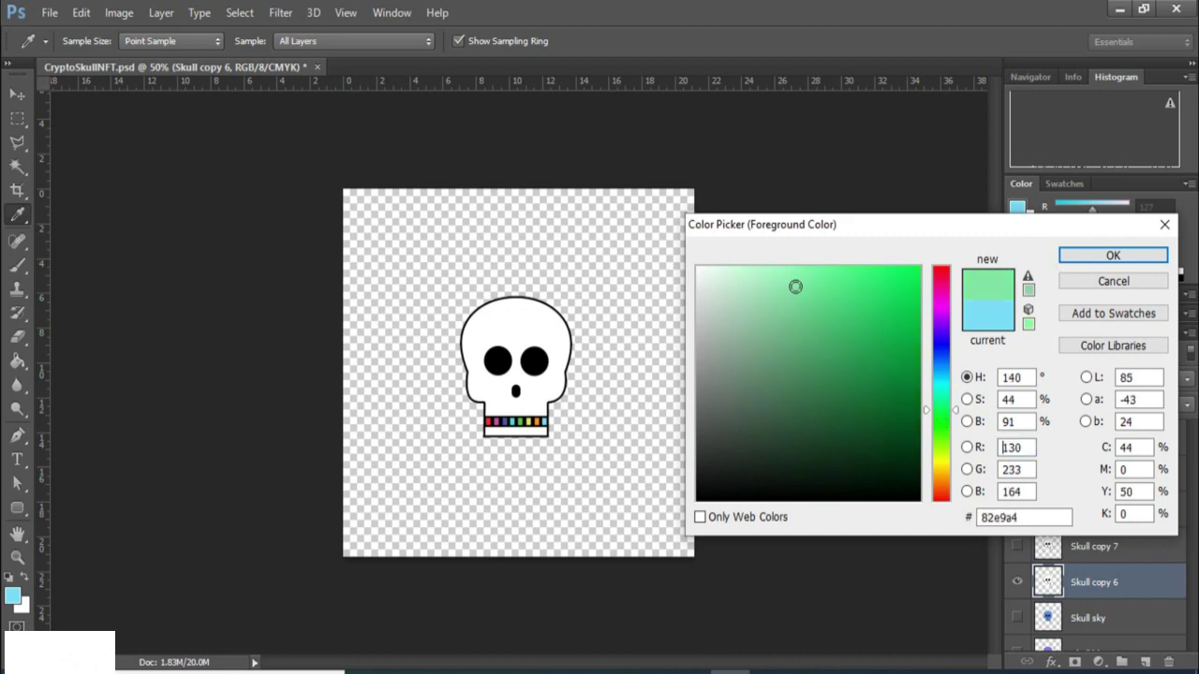
click(1070, 261)
key(g)
click(513, 324)
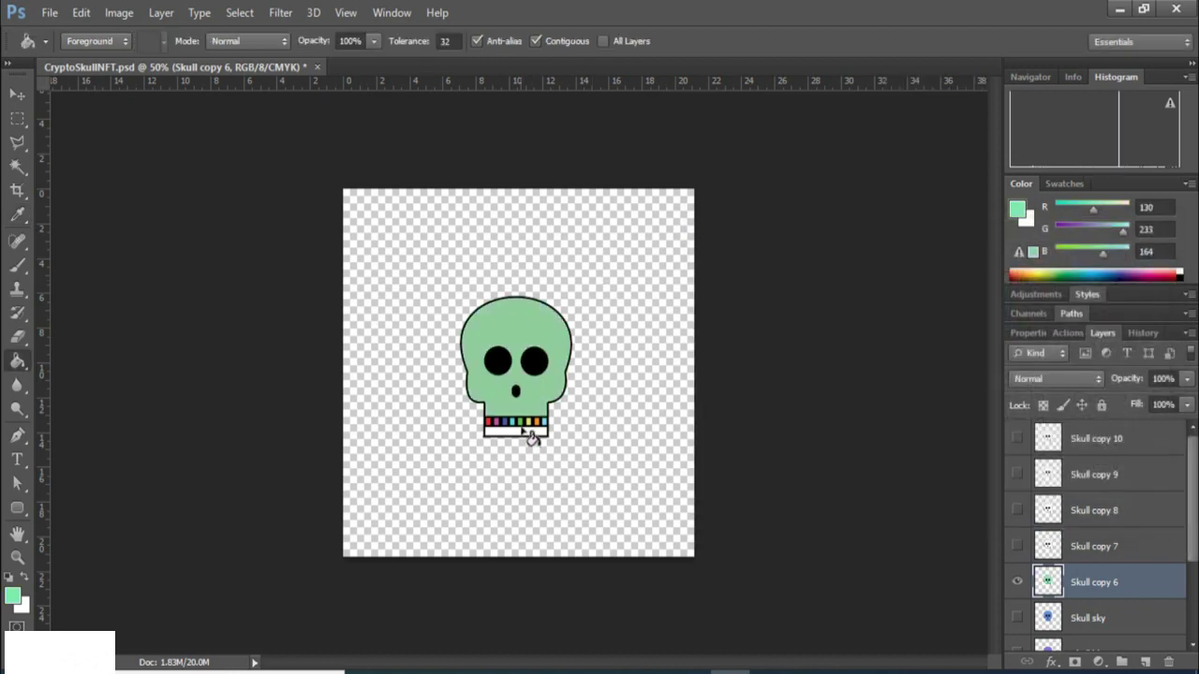
click(527, 433)
Rename the Skull copy 6 layer to "Skull light green".
double_click(1082, 582)
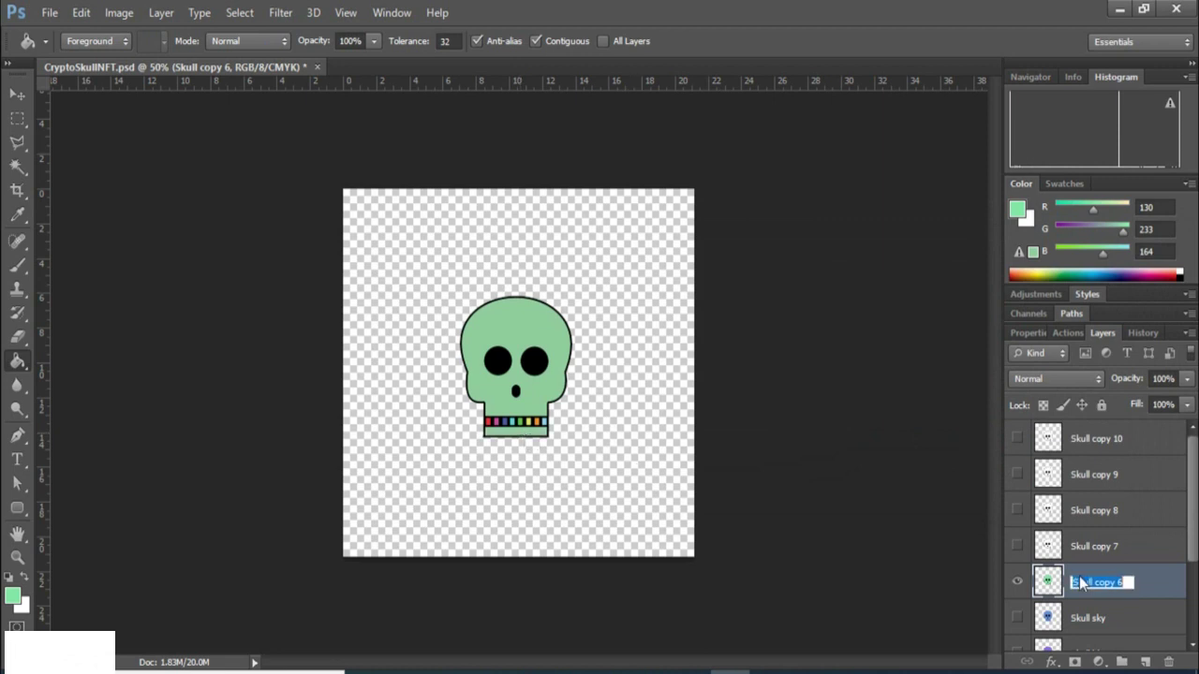
click(1082, 583)
key(Return)
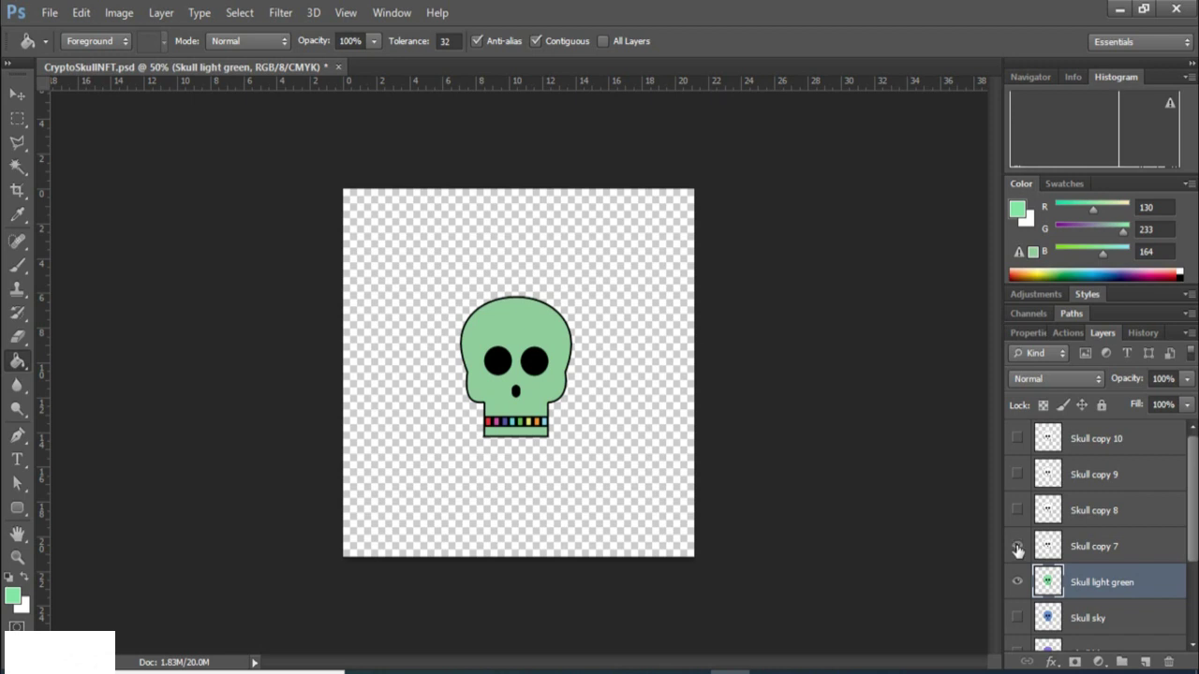
Show Skull copy 7 instead of Skull light green and fill its head and jaw with green RGB 83, 242, 62.
click(1017, 550)
click(1017, 582)
click(1077, 553)
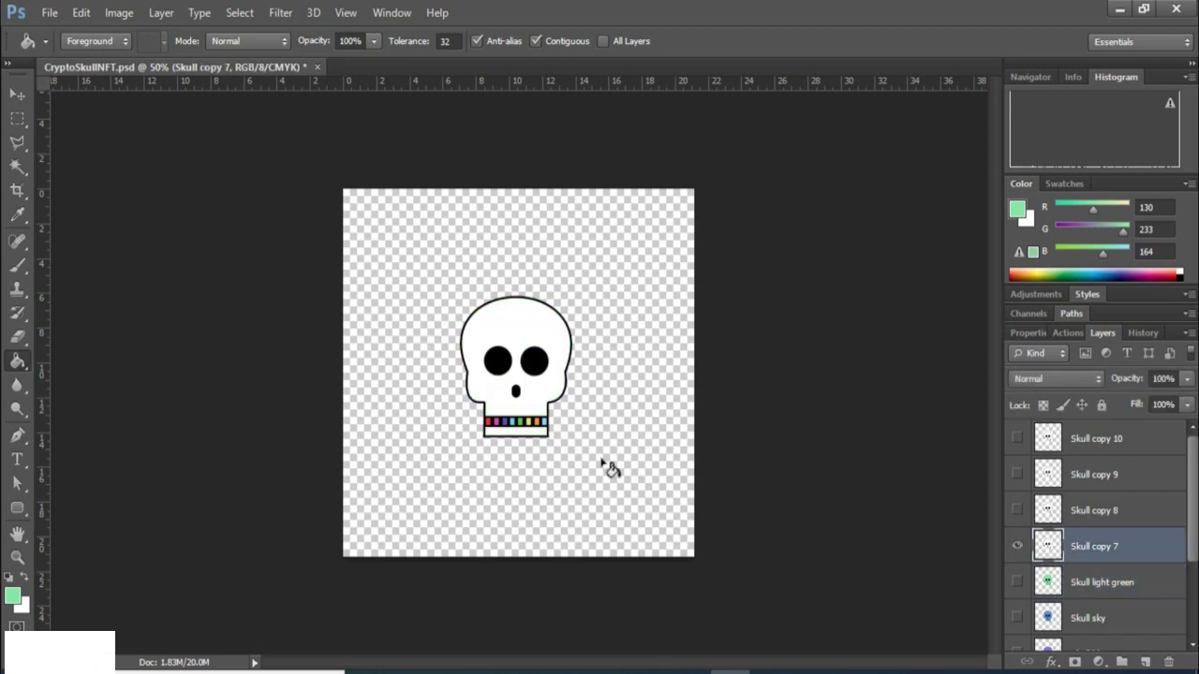
click(15, 599)
drag(939, 420, 943, 433)
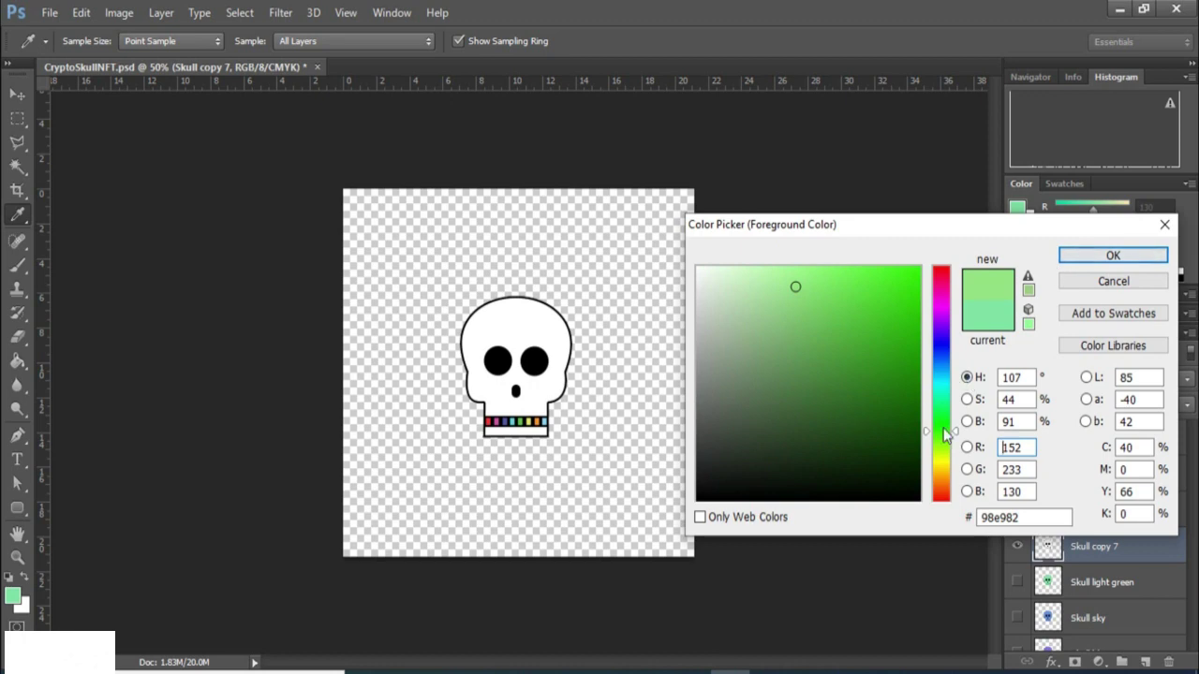
click(864, 278)
click(1113, 255)
key(g)
click(505, 320)
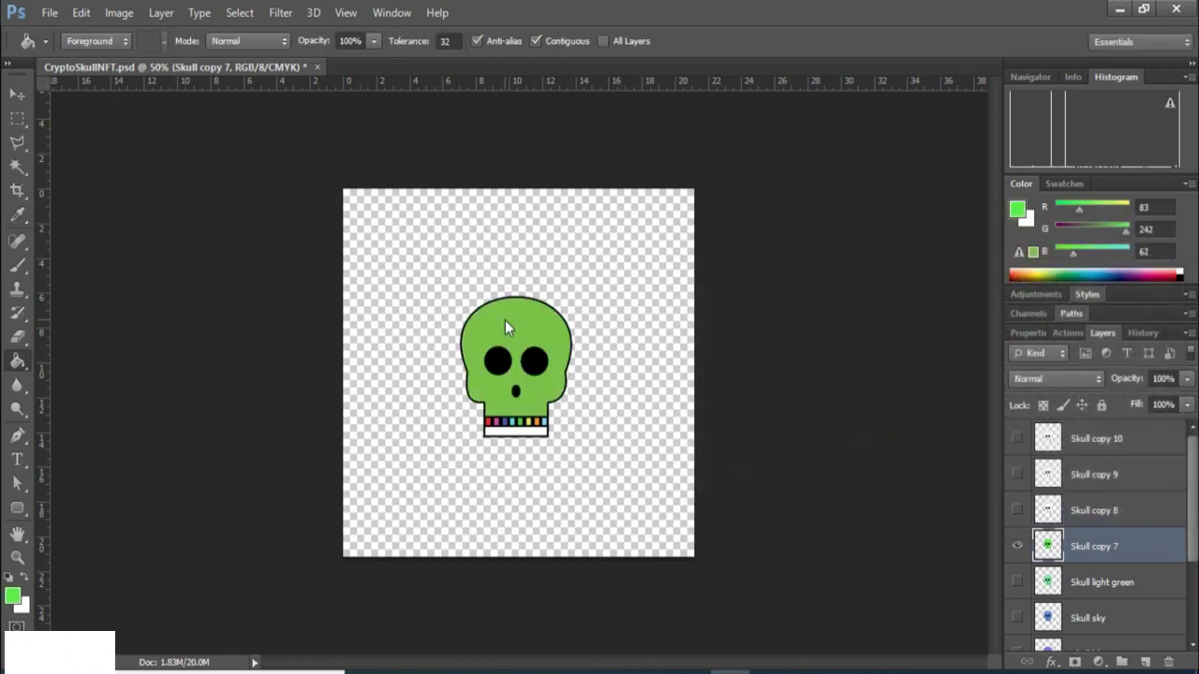
click(522, 431)
Rename the Skull copy 7 layer to "Skull green".
double_click(1094, 546)
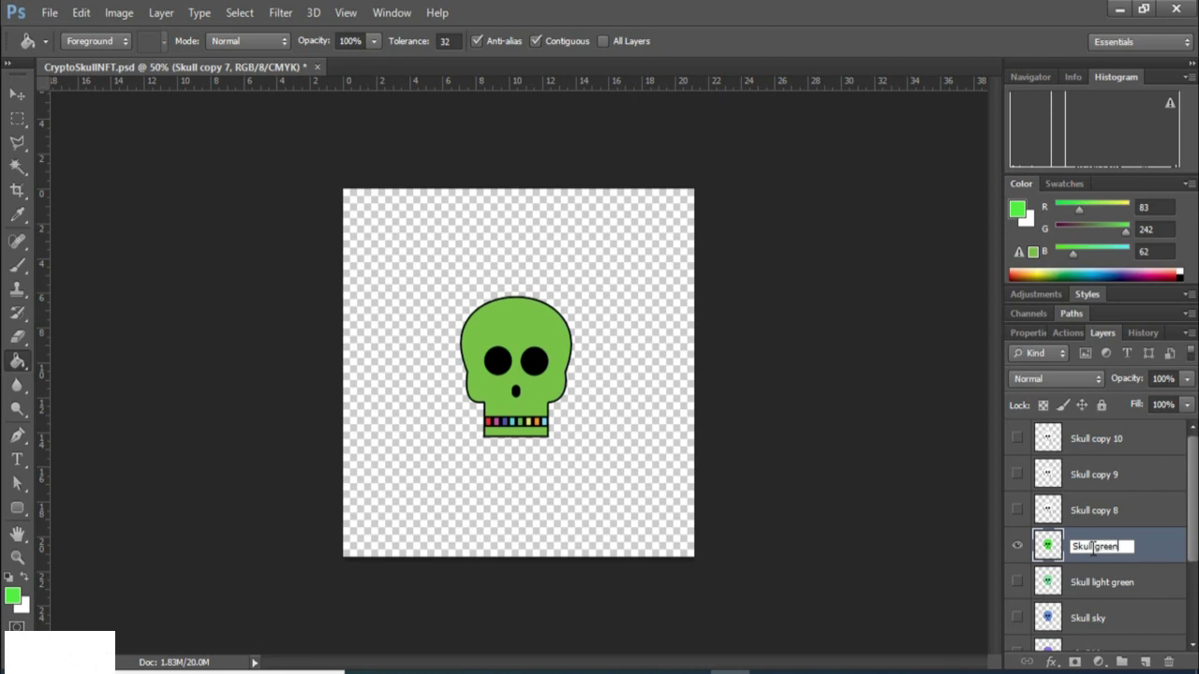
text(Skull green)
key(Return)
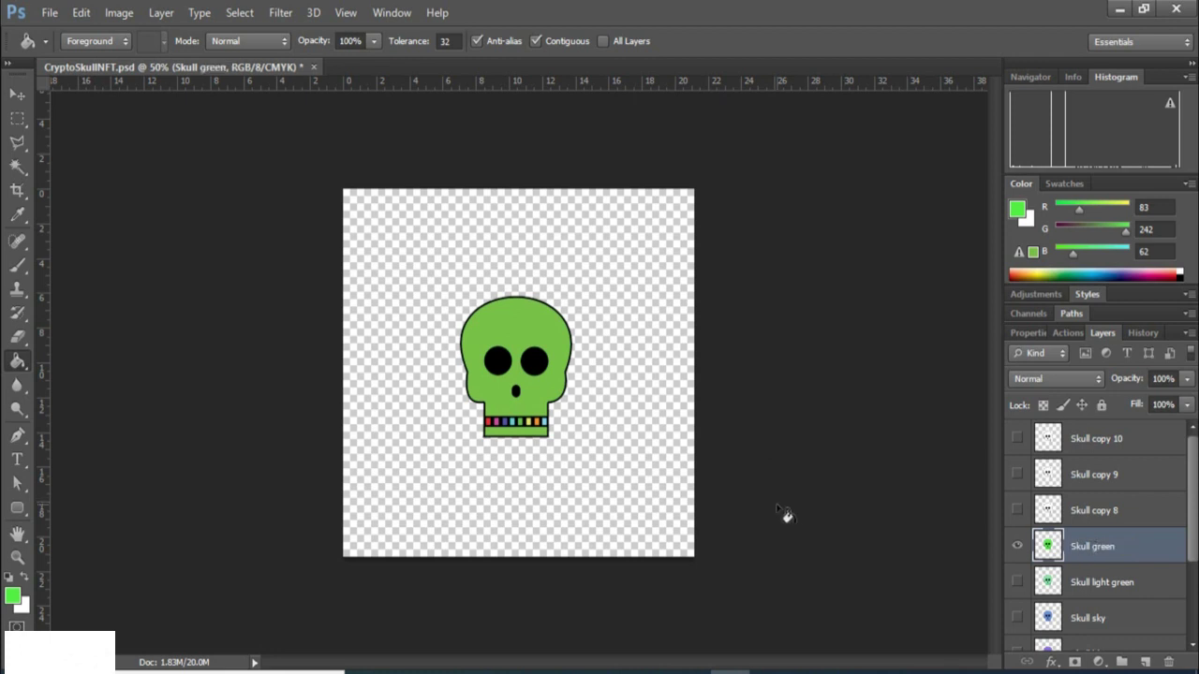
Show Skull copy 8 instead of Skull green and fill its head and jaw with yellow RGB 240, 242, 62.
click(1017, 510)
click(1017, 546)
click(1089, 523)
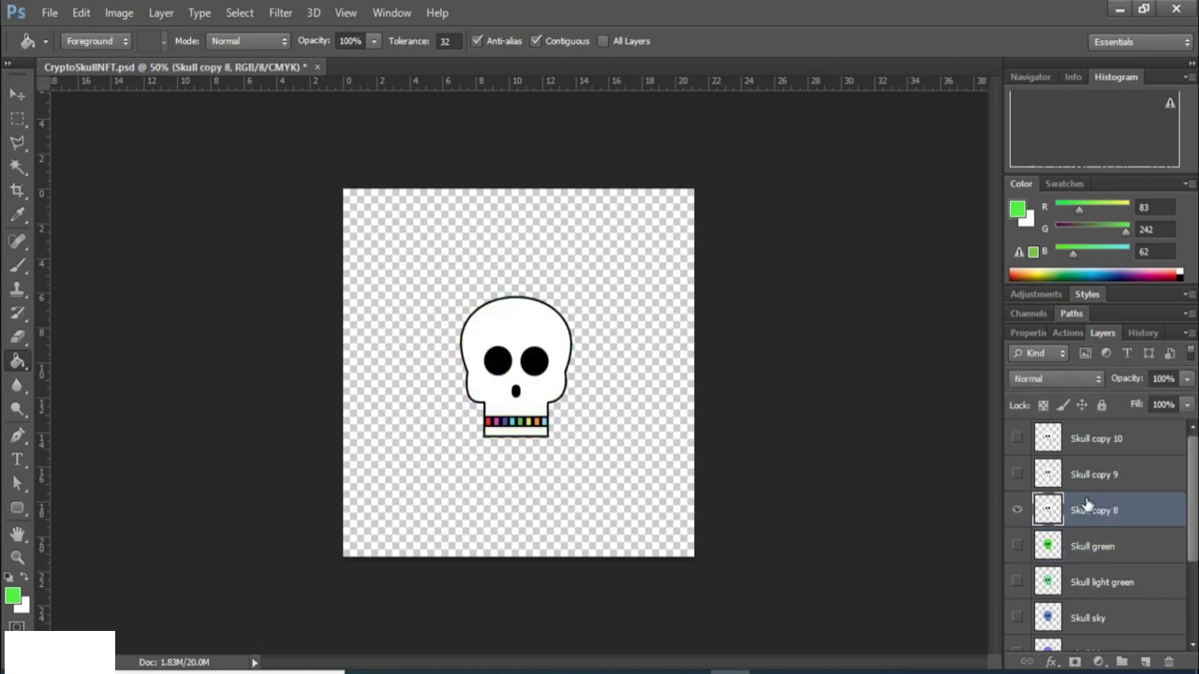
click(13, 597)
drag(939, 441, 939, 461)
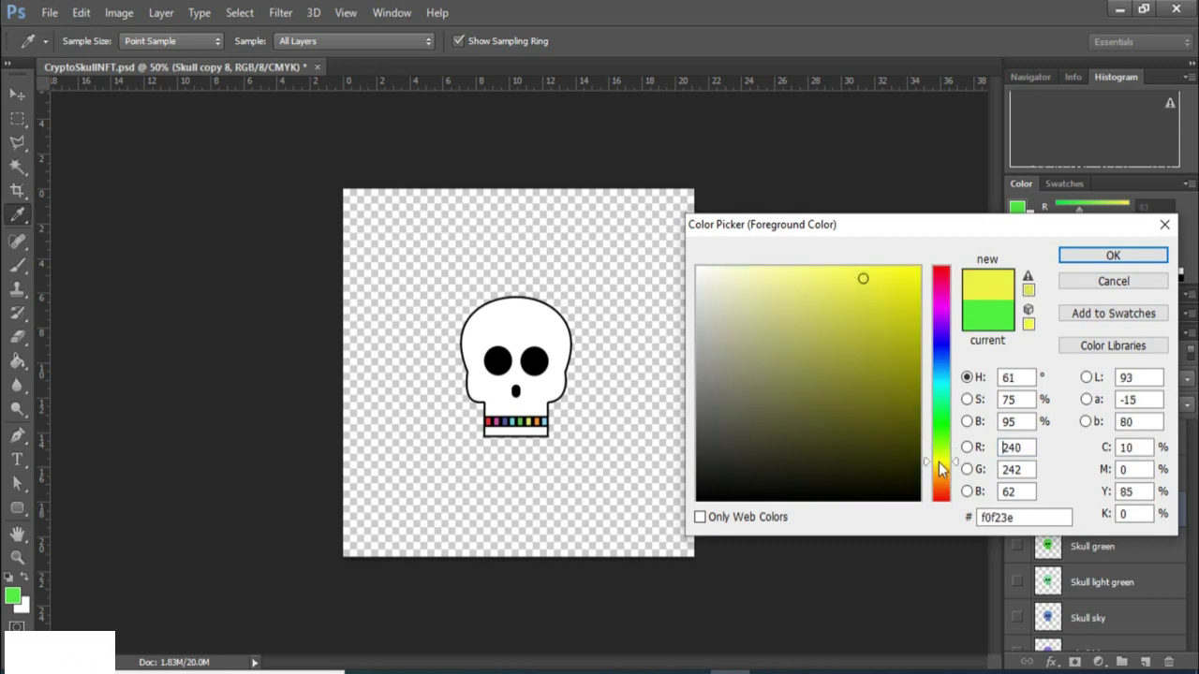
click(1105, 255)
click(527, 335)
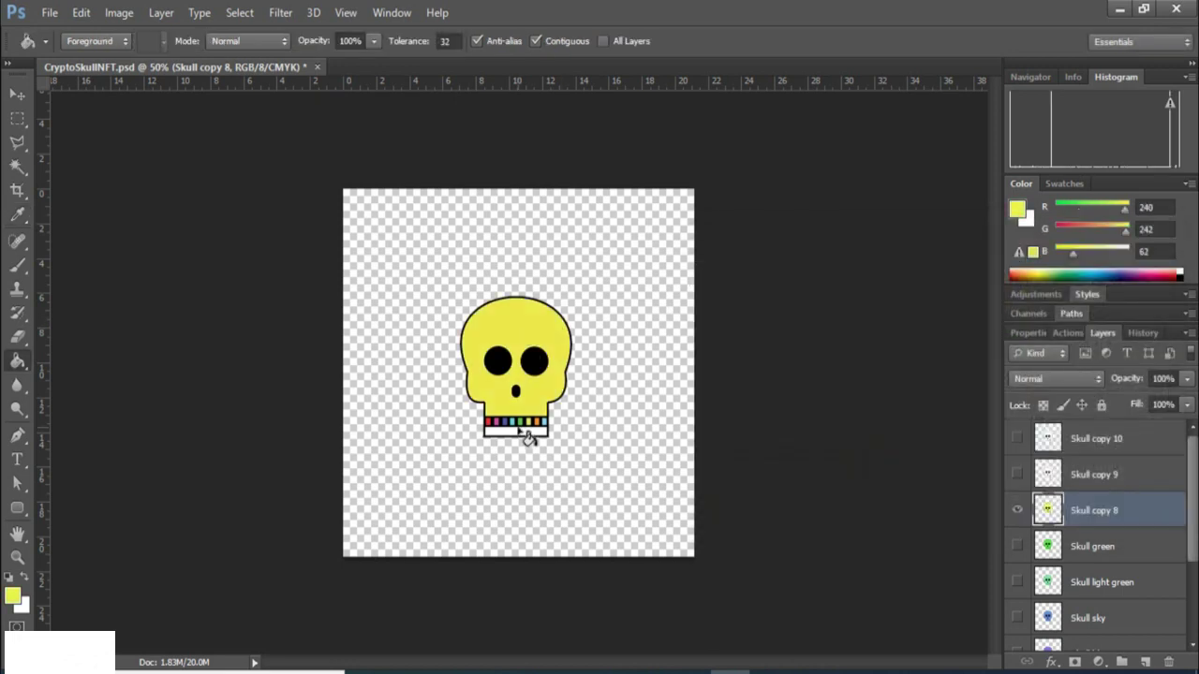
Rename the Skull copy 8 layer to "Skull yellow".
double_click(1091, 510)
key(Right)
key(BackSpace)
key(BackSpace)
key(BackSpace)
key(BackSpace)
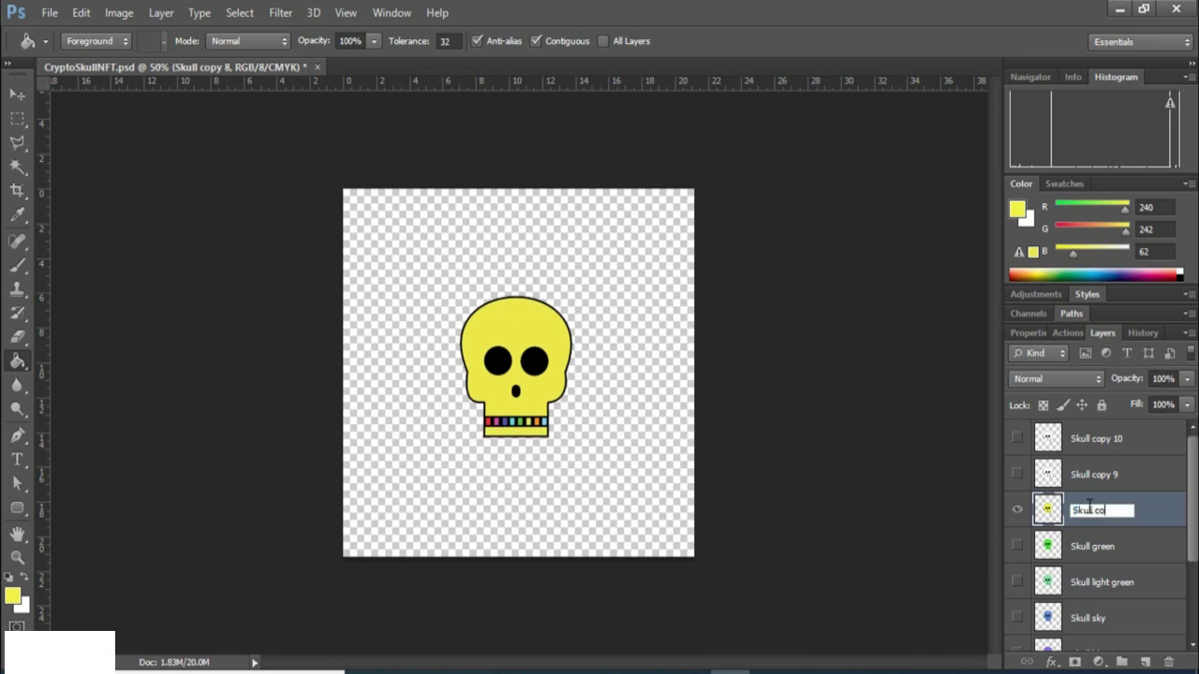
key(Return)
Show only Skull copy 9, fill its head and jaw with orange RGB 242, 151, 62 and rename the layer to "Skull orange".
click(1086, 477)
click(1017, 474)
click(1017, 510)
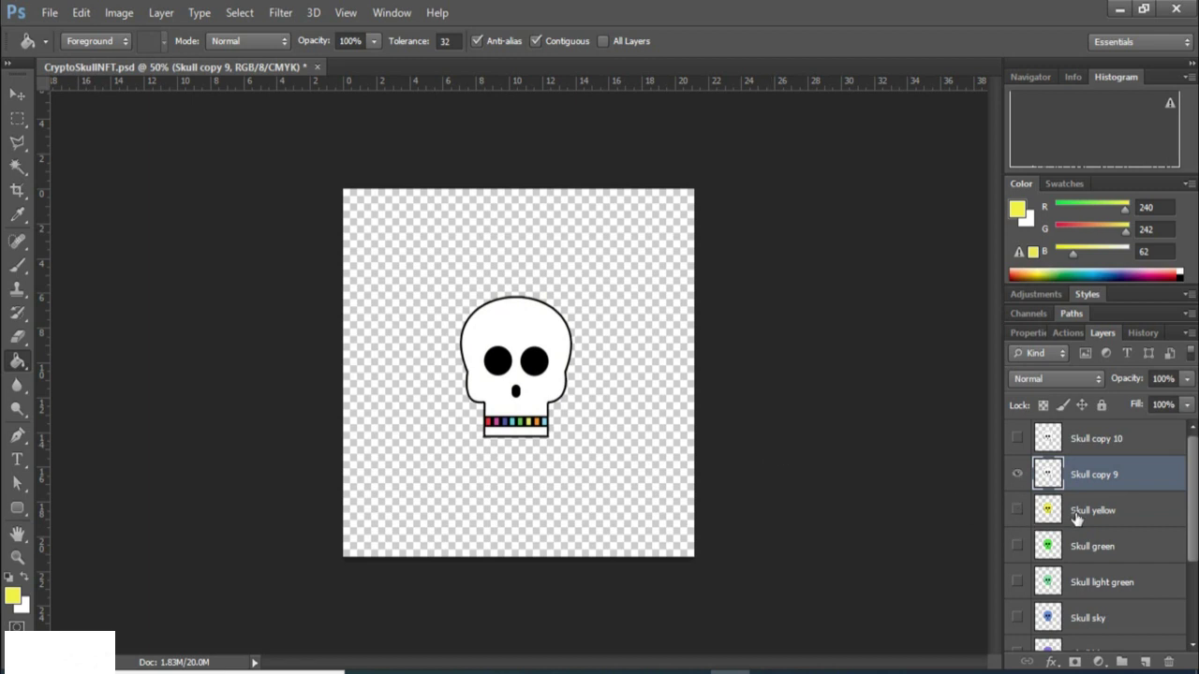
click(12, 596)
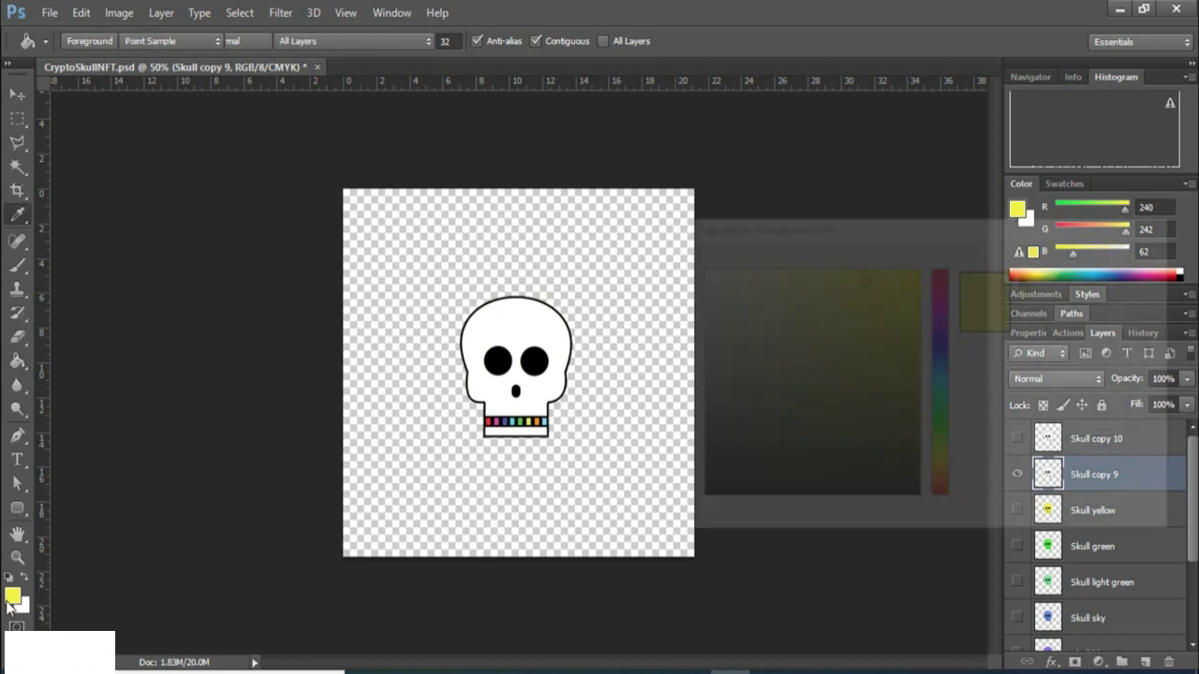
click(942, 478)
drag(943, 477, 942, 482)
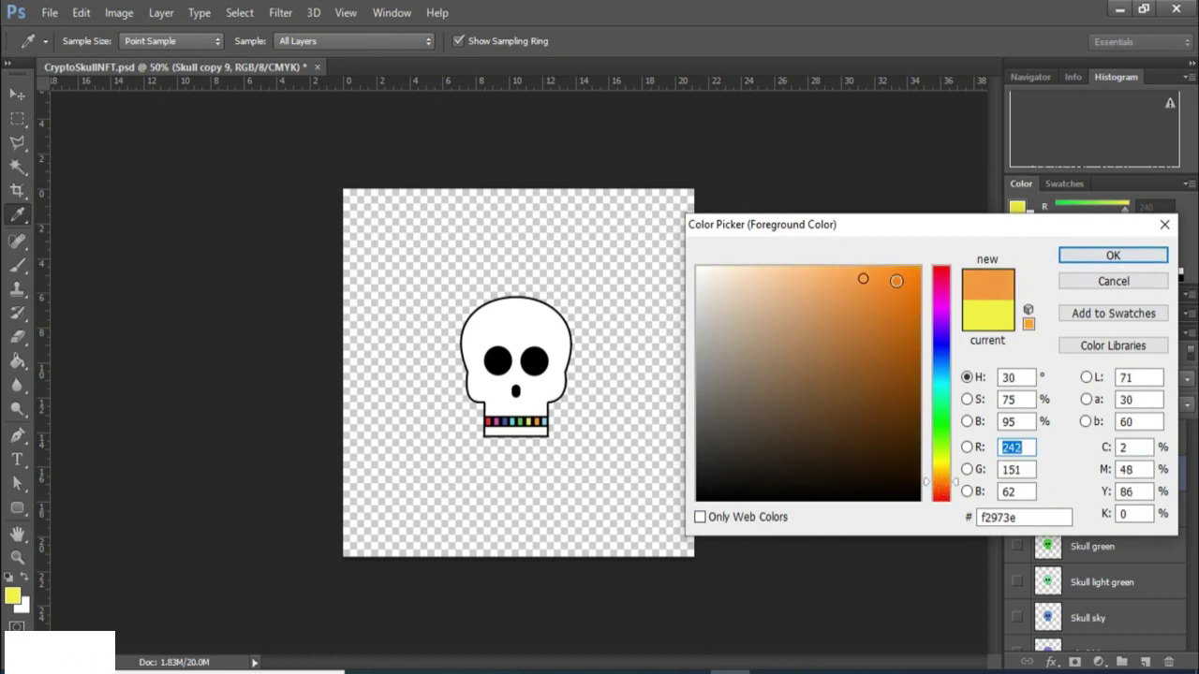
key(g)
click(1125, 261)
click(512, 334)
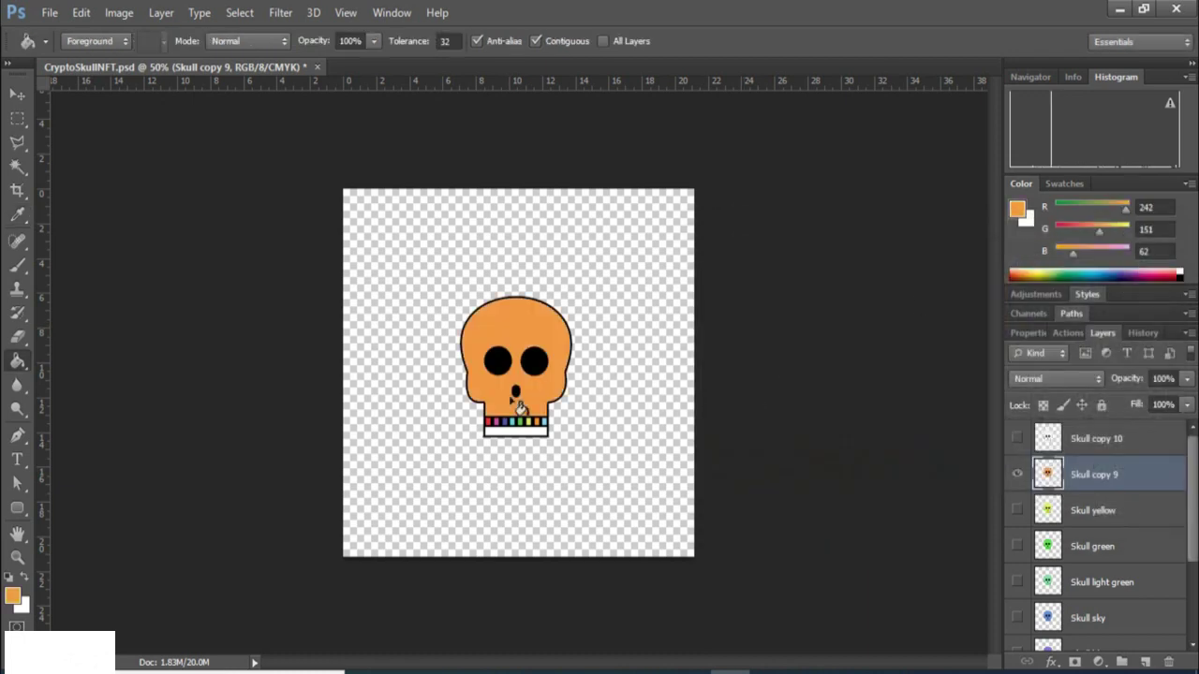
double_click(1104, 476)
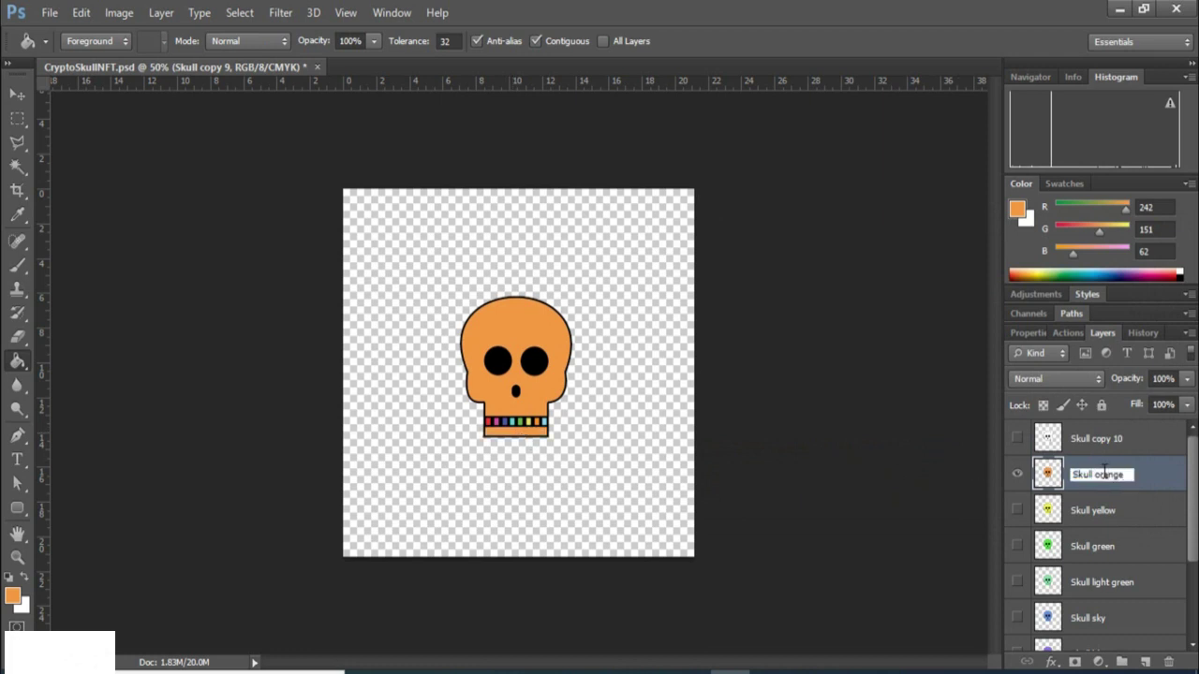
key(Return)
Show Skull copy 10 instead of Skull orange and fill its head and jaw with deep blue RGB 23, 12, 174.
click(1089, 445)
click(1017, 474)
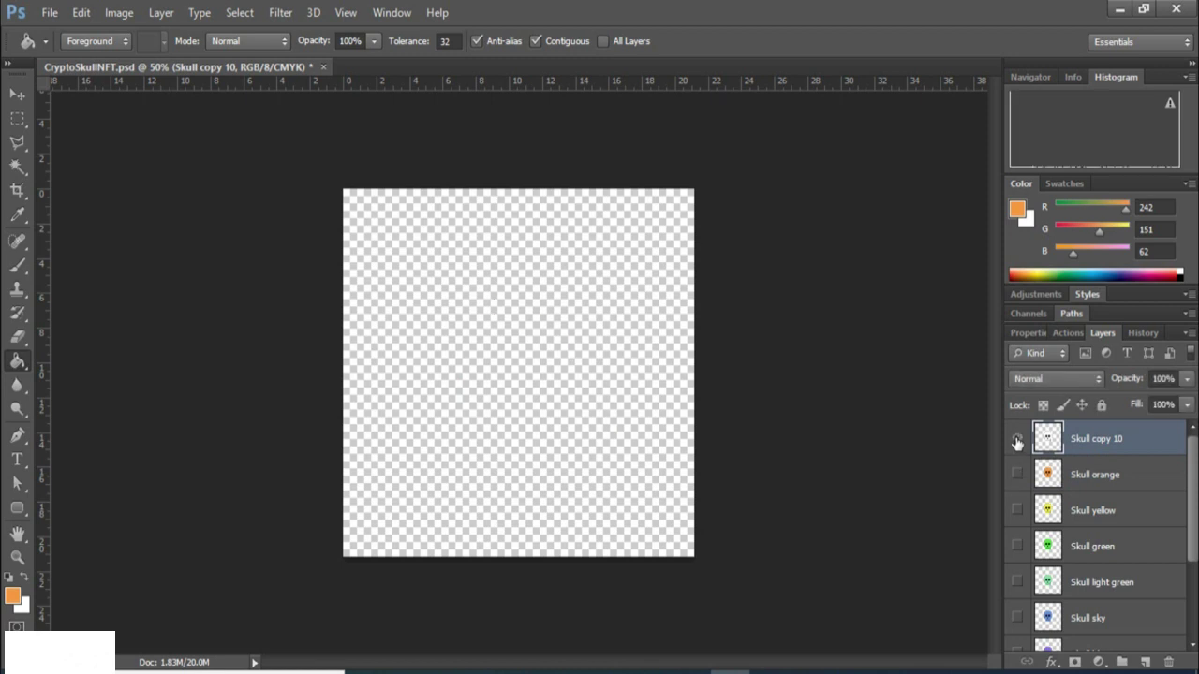
click(1017, 440)
click(12, 595)
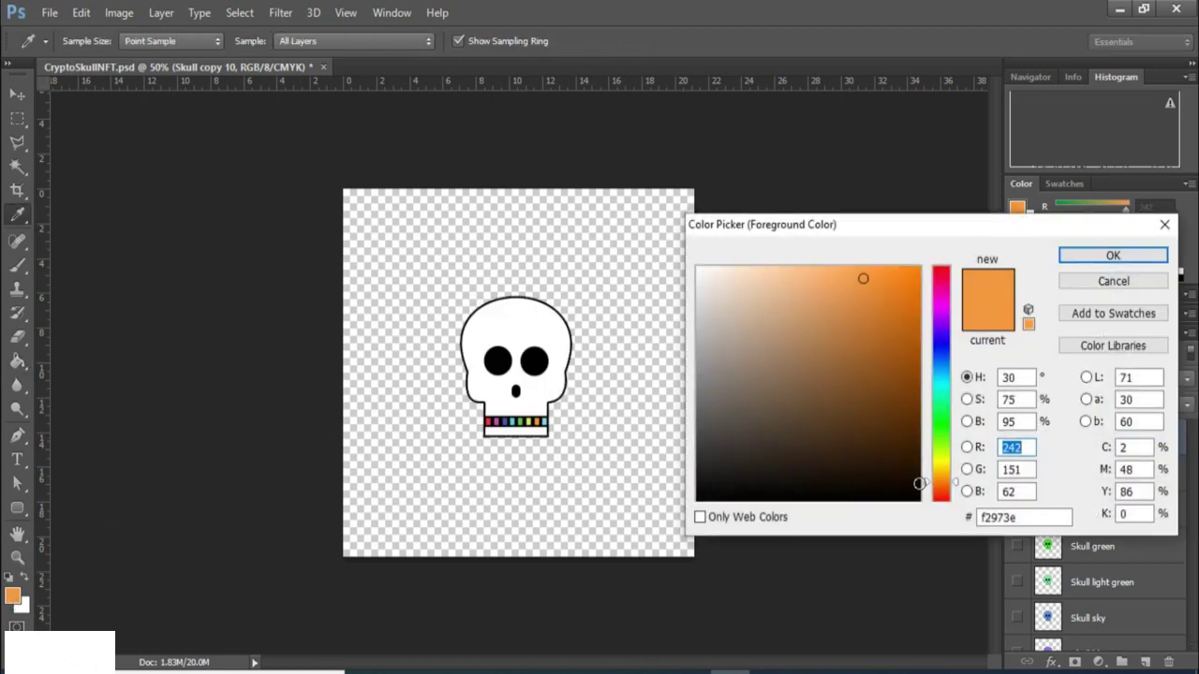
drag(942, 485, 940, 349)
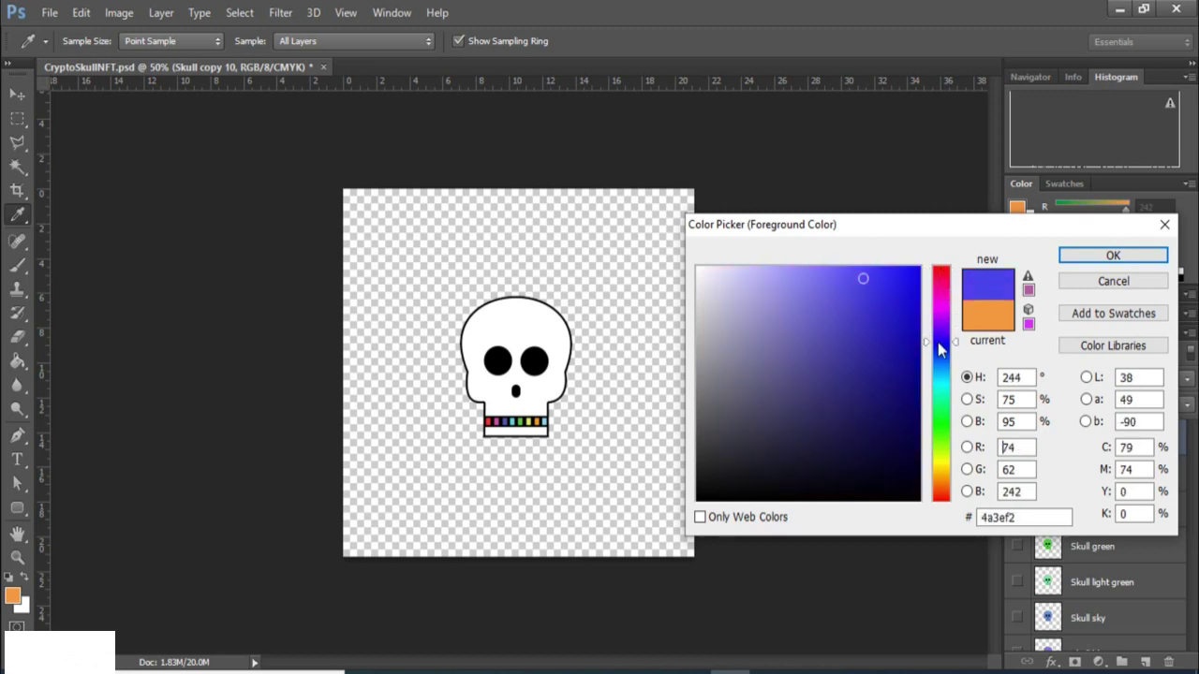
drag(915, 402, 905, 341)
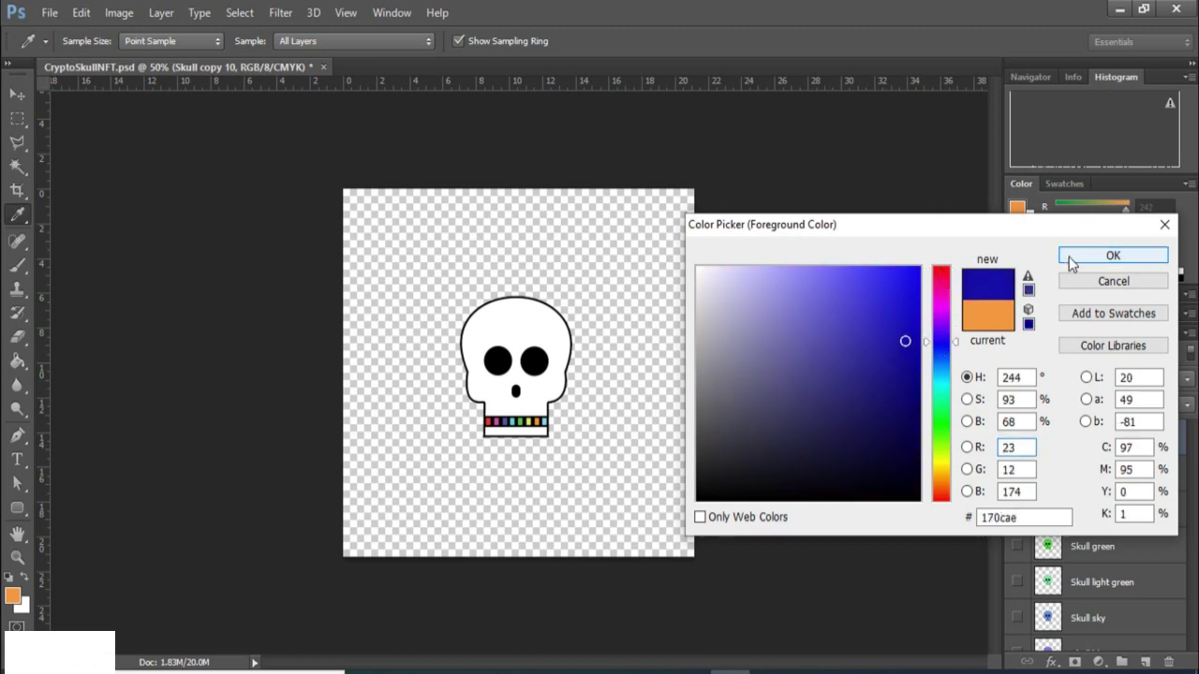
click(1113, 254)
key(g)
click(483, 313)
click(516, 432)
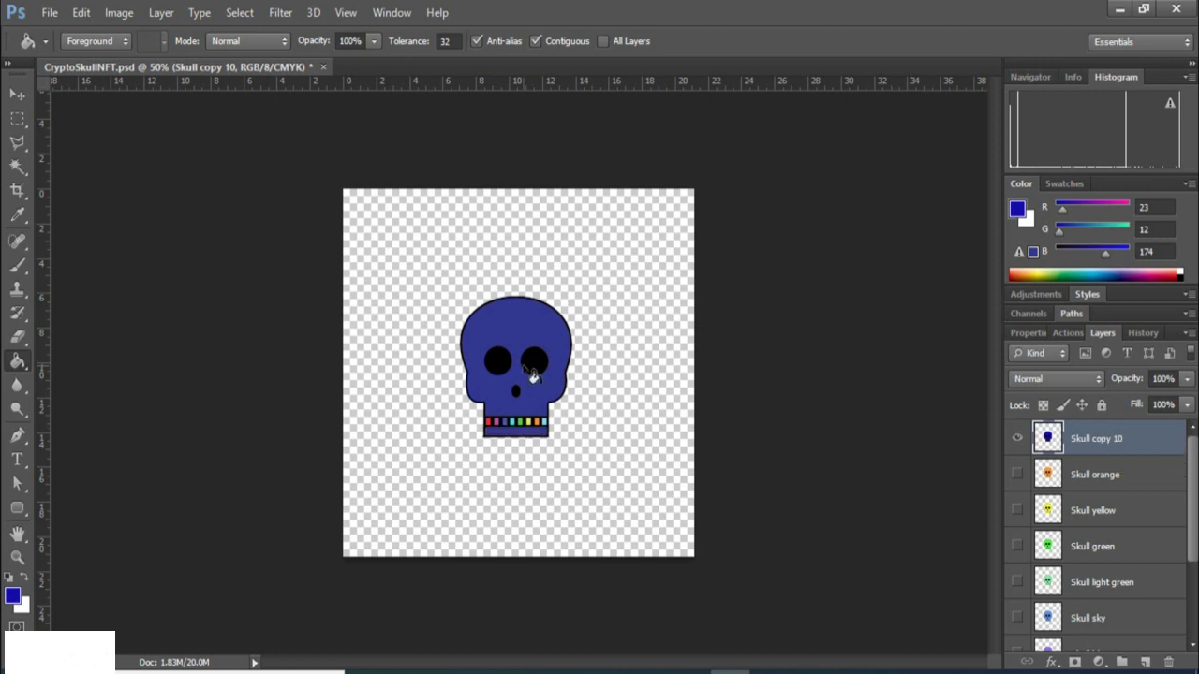
Refill the head and jaw on Skull copy 10 with a duller dark blue, RGB 57, 52, 118.
click(14, 596)
click(826, 350)
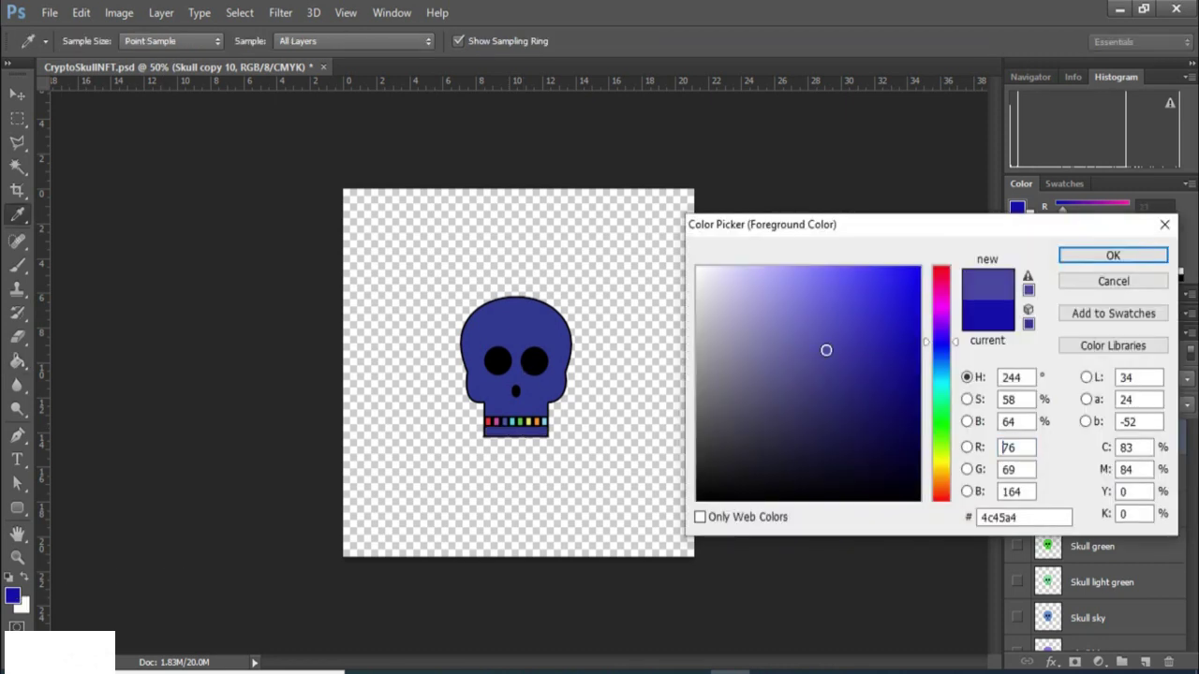
click(821, 389)
click(1113, 255)
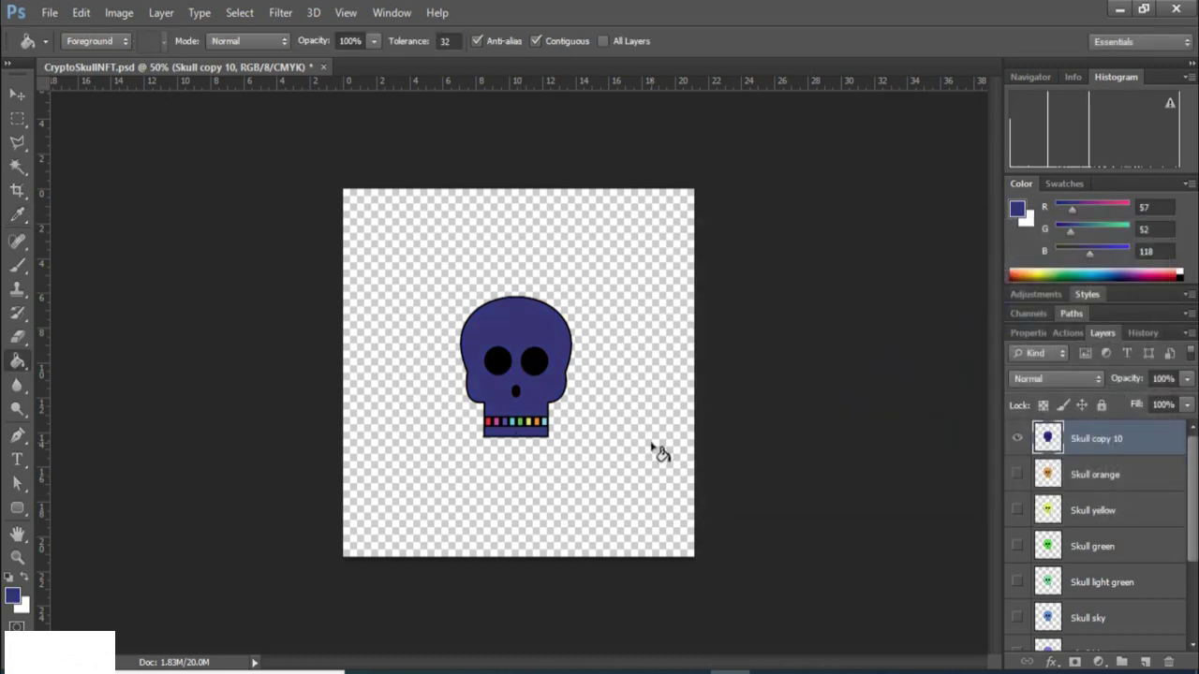
Rename the Skull copy 10 layer to "Skull blue".
double_click(1110, 454)
click(862, 82)
double_click(1114, 442)
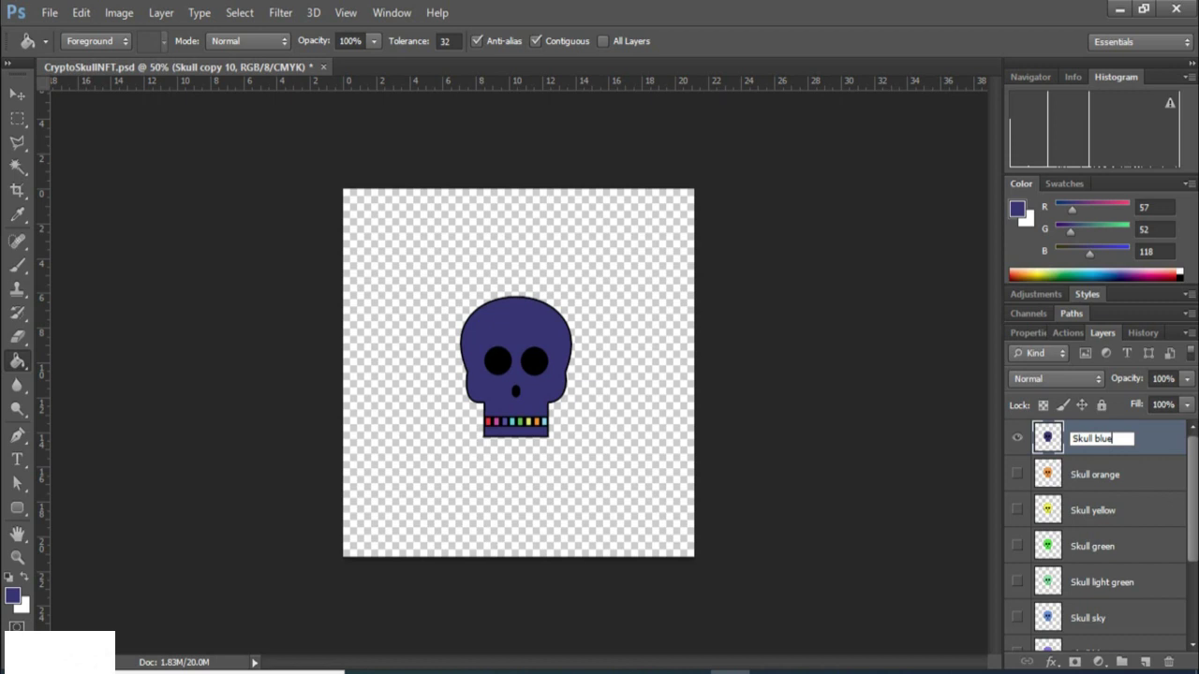
text(Skull blue)
key(Return)
Check the layer list for a duplicate name and rename the dark blue skull's layer to "Skull blue dark".
scroll(1195, 623, down, 3)
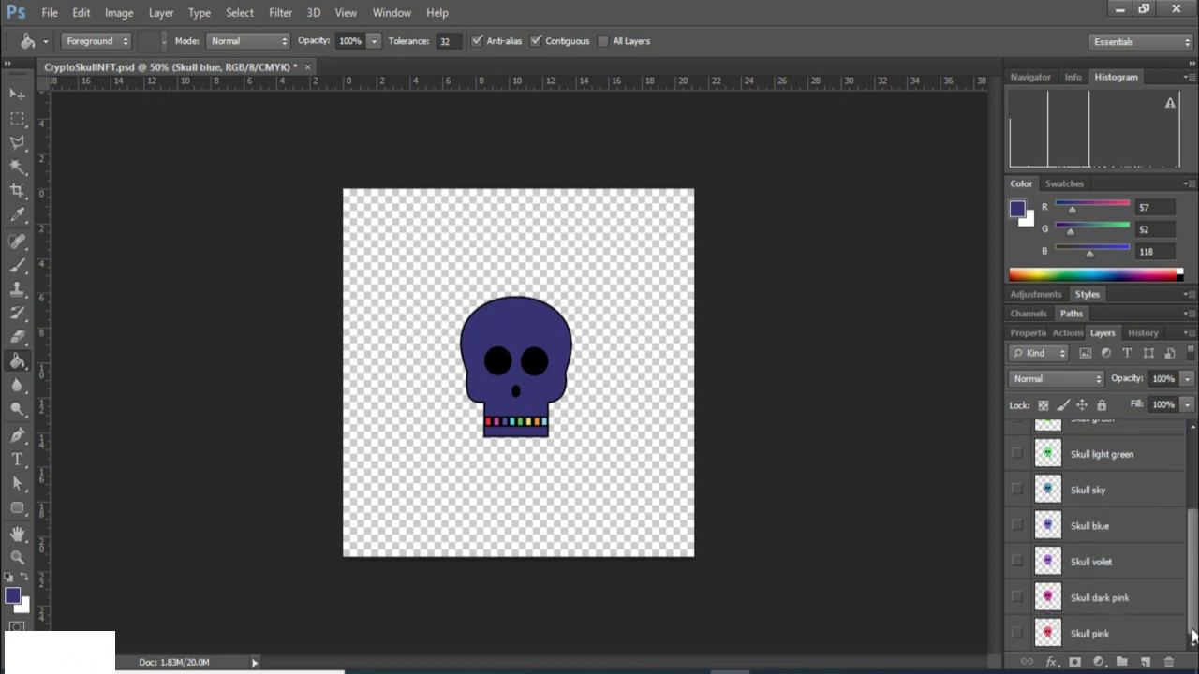
scroll(1193, 622, up, 3)
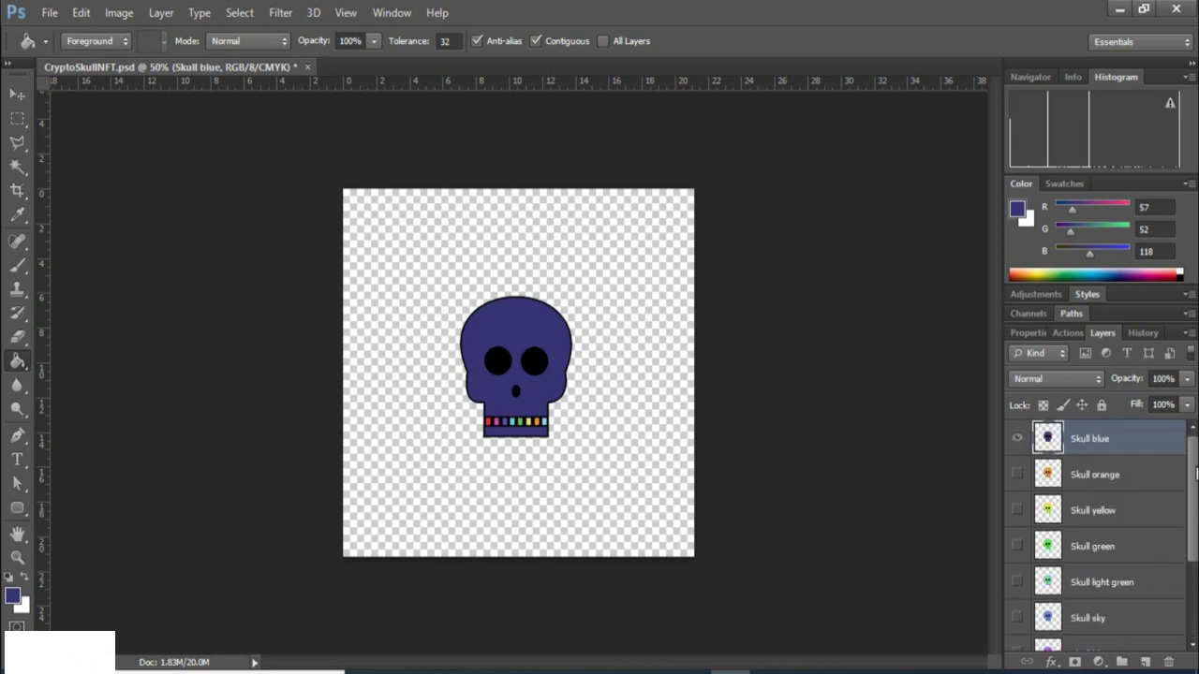
double_click(1108, 451)
click(1108, 447)
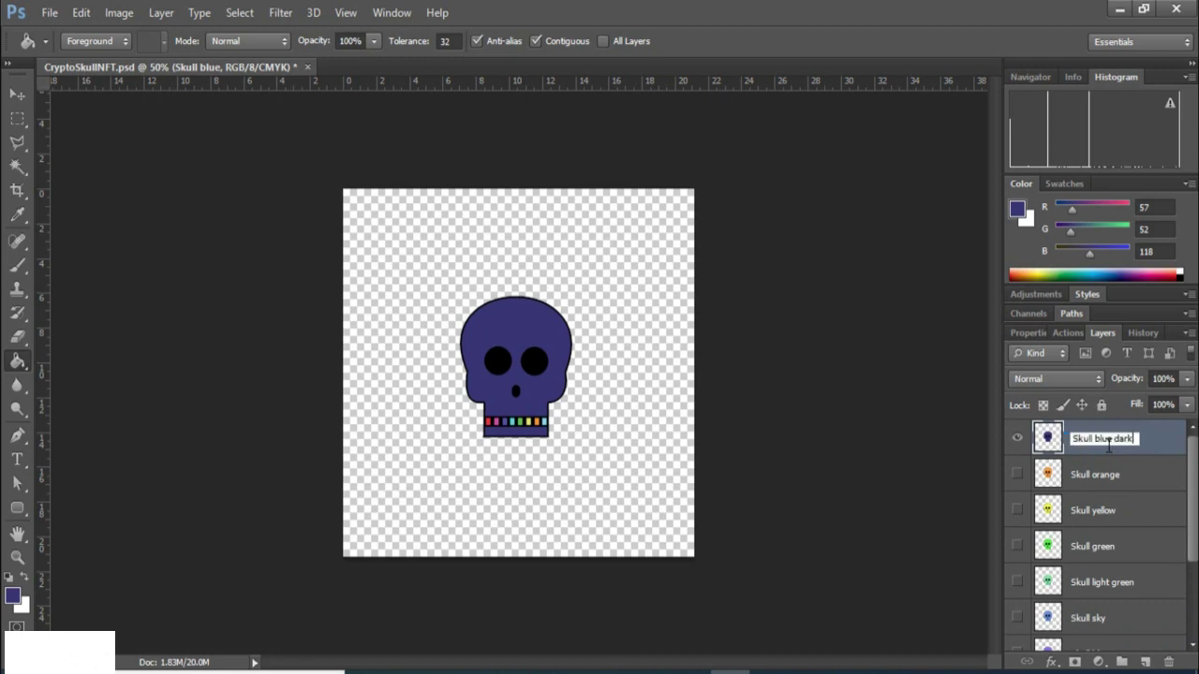
key(Return)
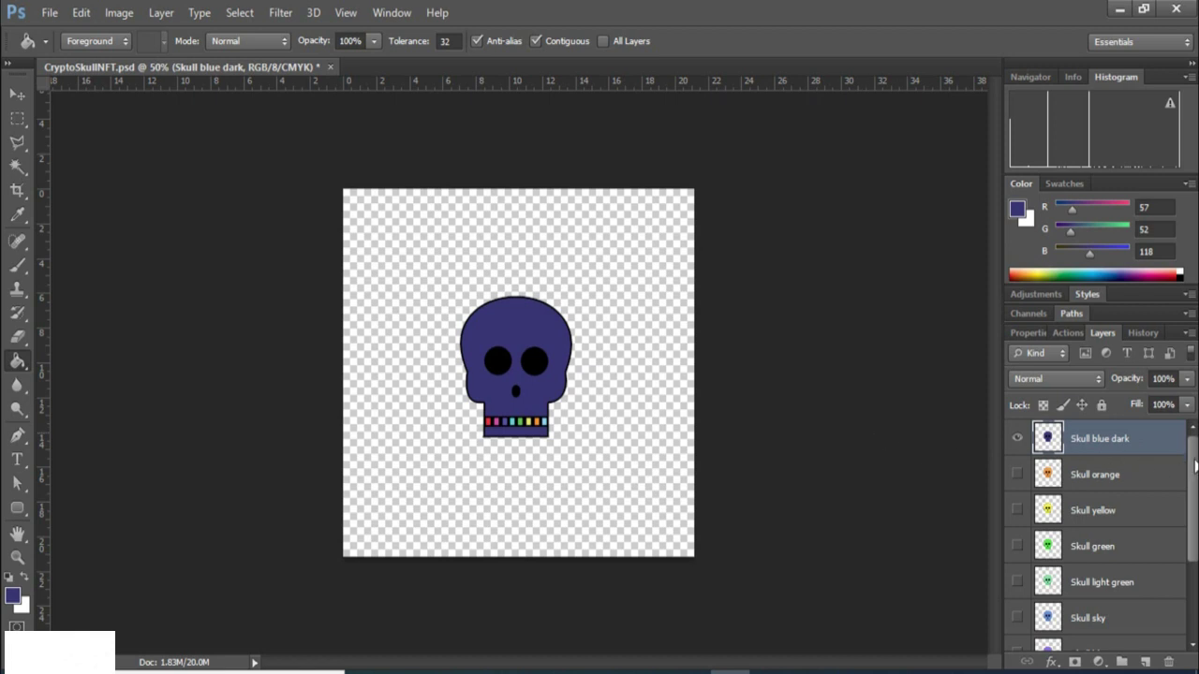
Review the finished skull variants by going through the layer list and showing and hiding the colour layers one at a time.
scroll(1194, 466, down, 4)
scroll(1191, 466, up, 4)
scroll(1192, 465, down, 2)
scroll(1124, 464, up, 2)
click(1017, 439)
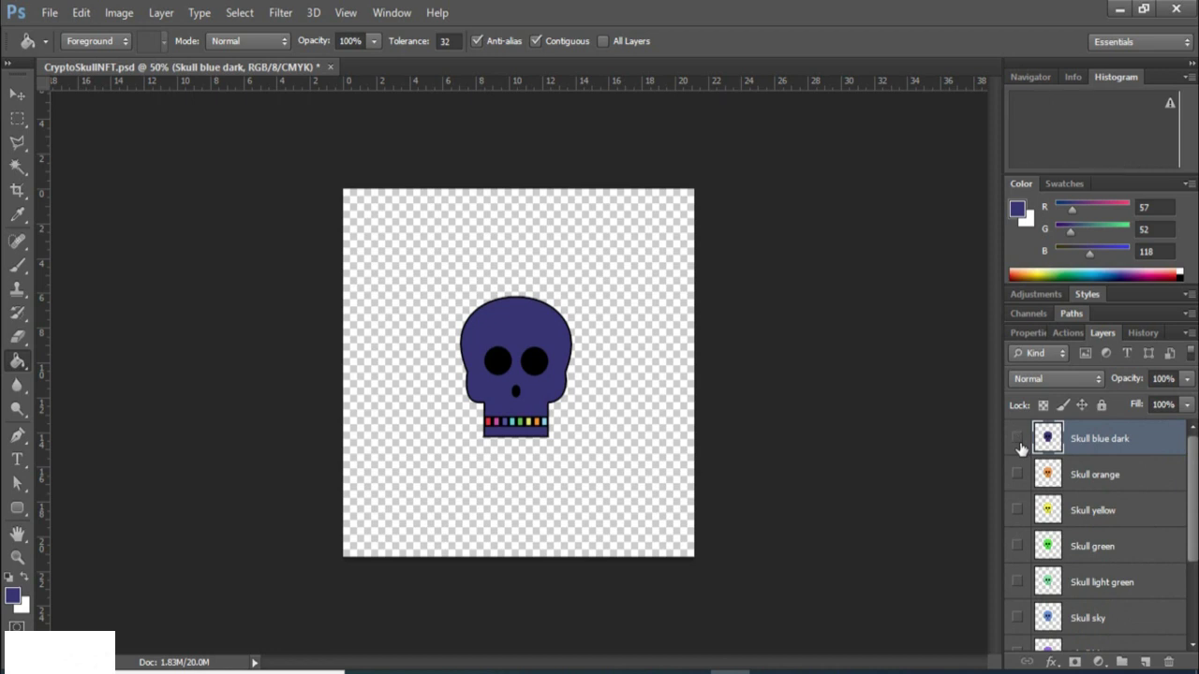
click(1017, 475)
click(1017, 475)
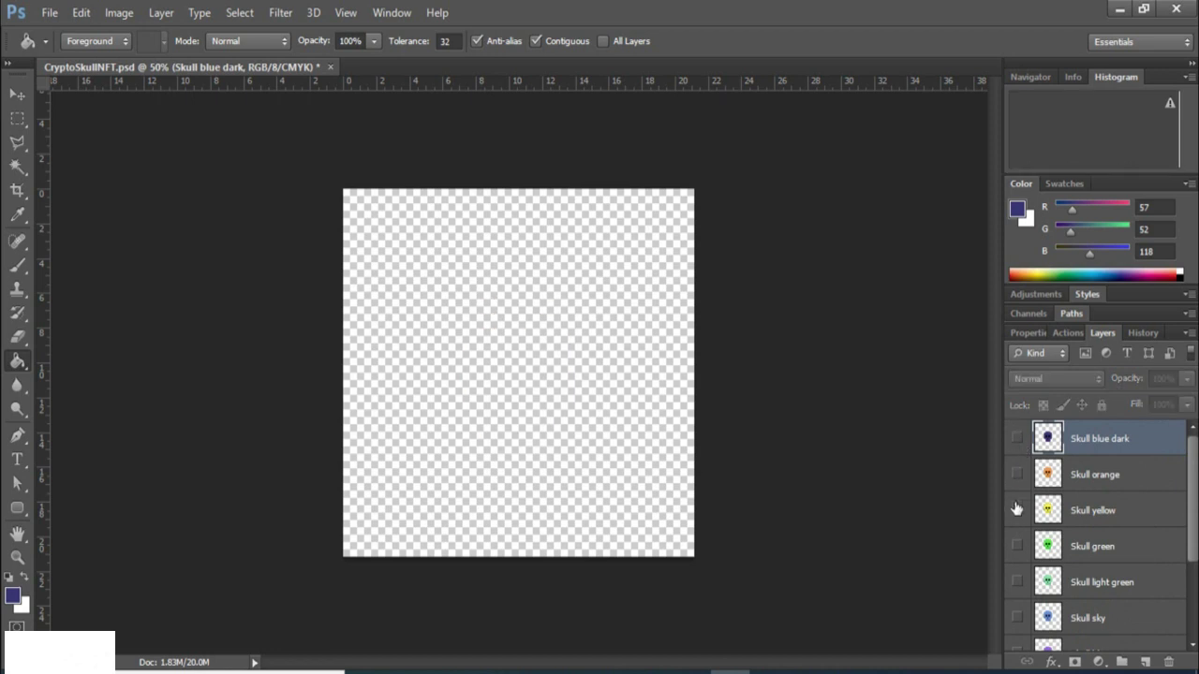
click(1017, 510)
click(1017, 510)
click(1016, 552)
click(1017, 553)
click(1016, 583)
click(1019, 618)
click(1018, 619)
scroll(1019, 618, down, 3)
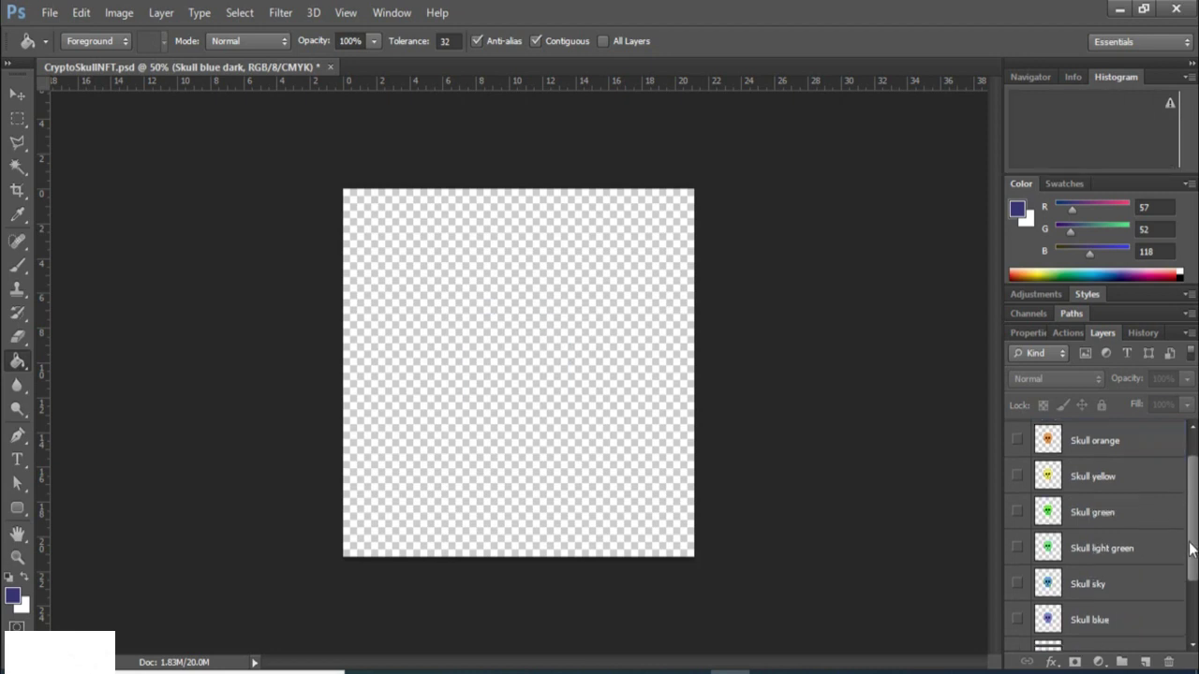
click(1017, 516)
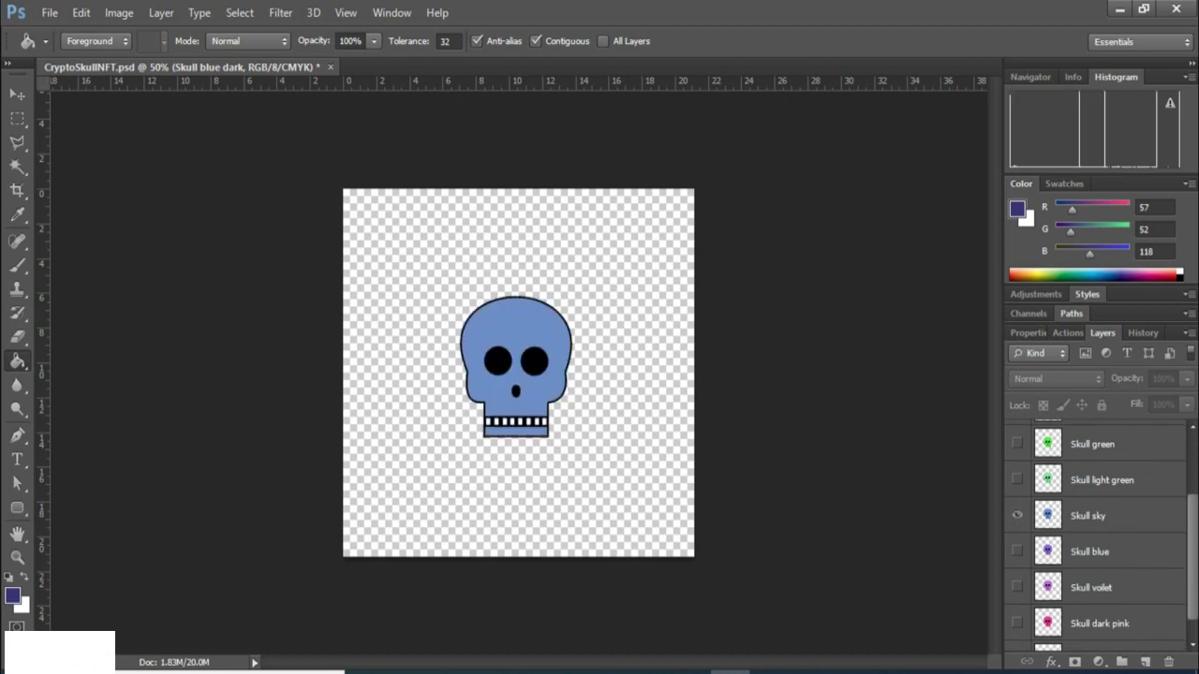
scroll(1018, 521, up, 2)
click(1017, 583)
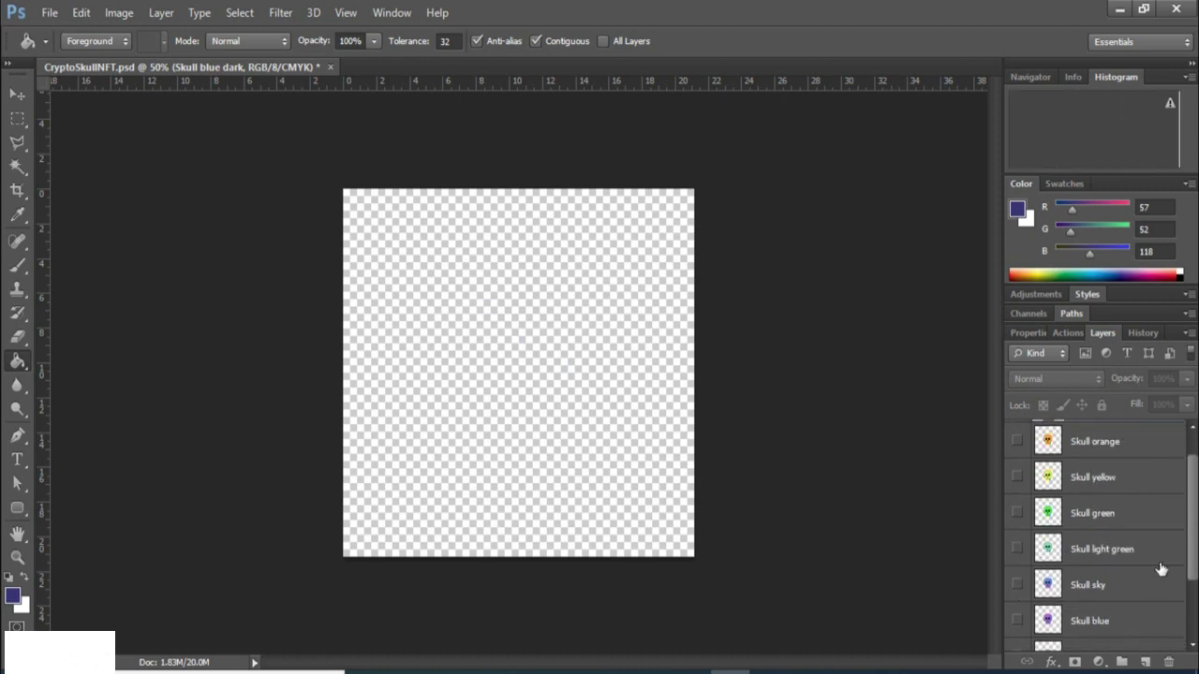
scroll(1195, 551, up, 1)
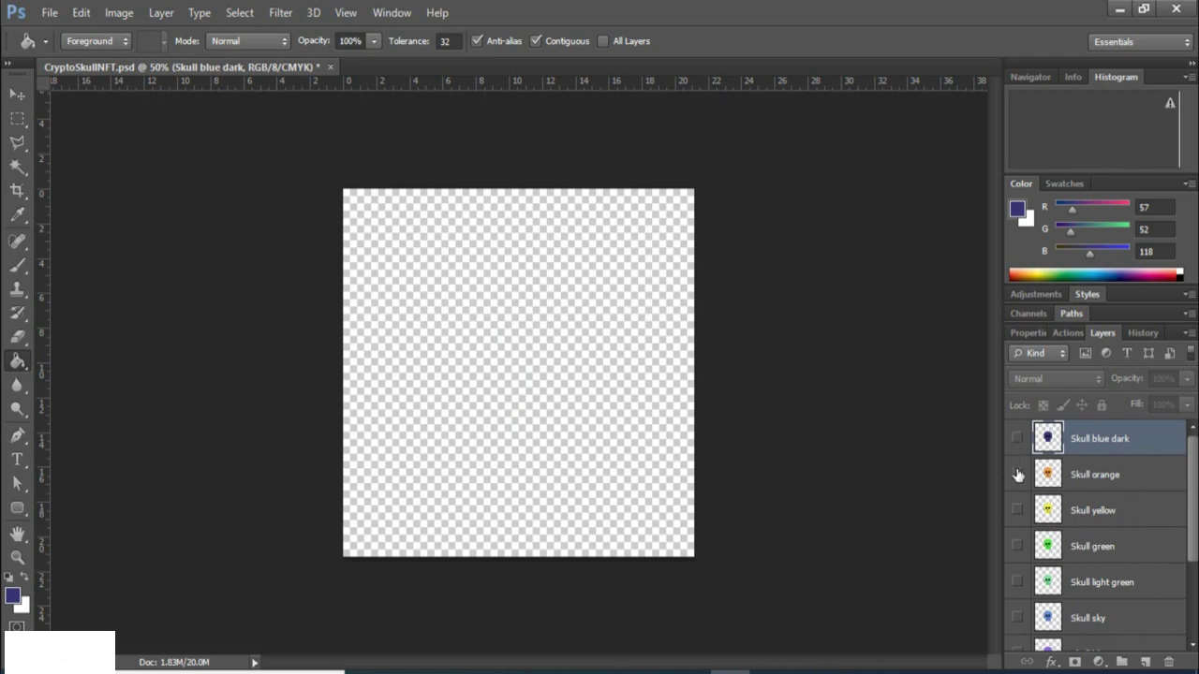
click(1017, 546)
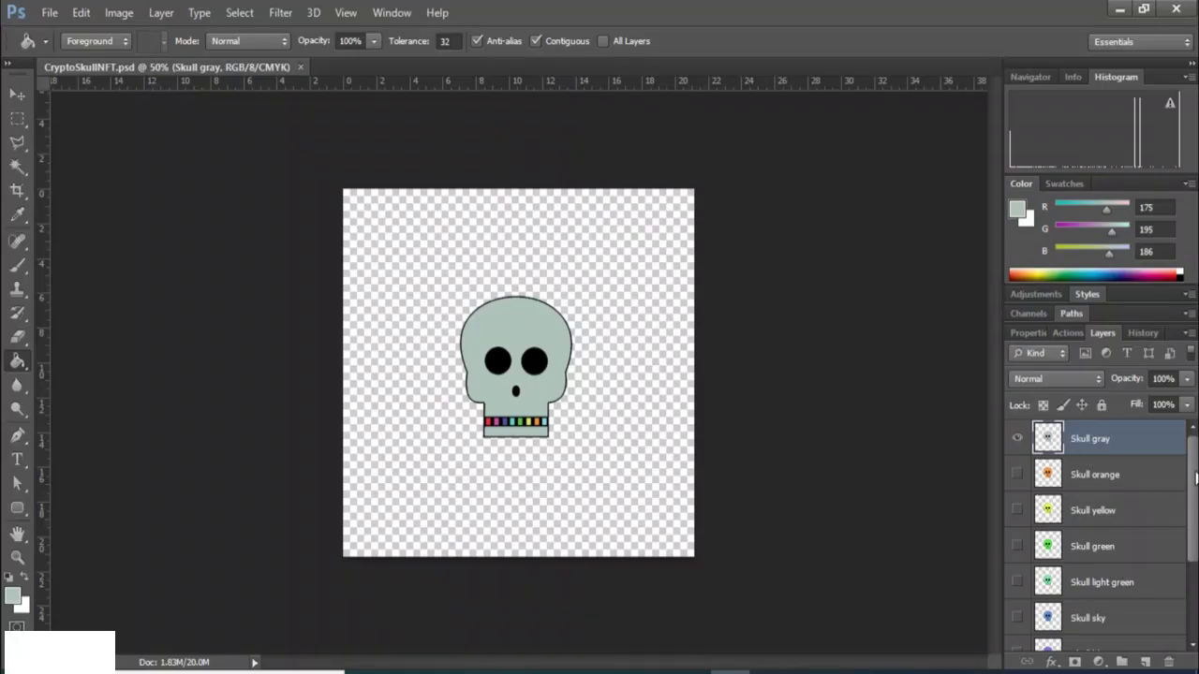
drag(1195, 478, 1195, 580)
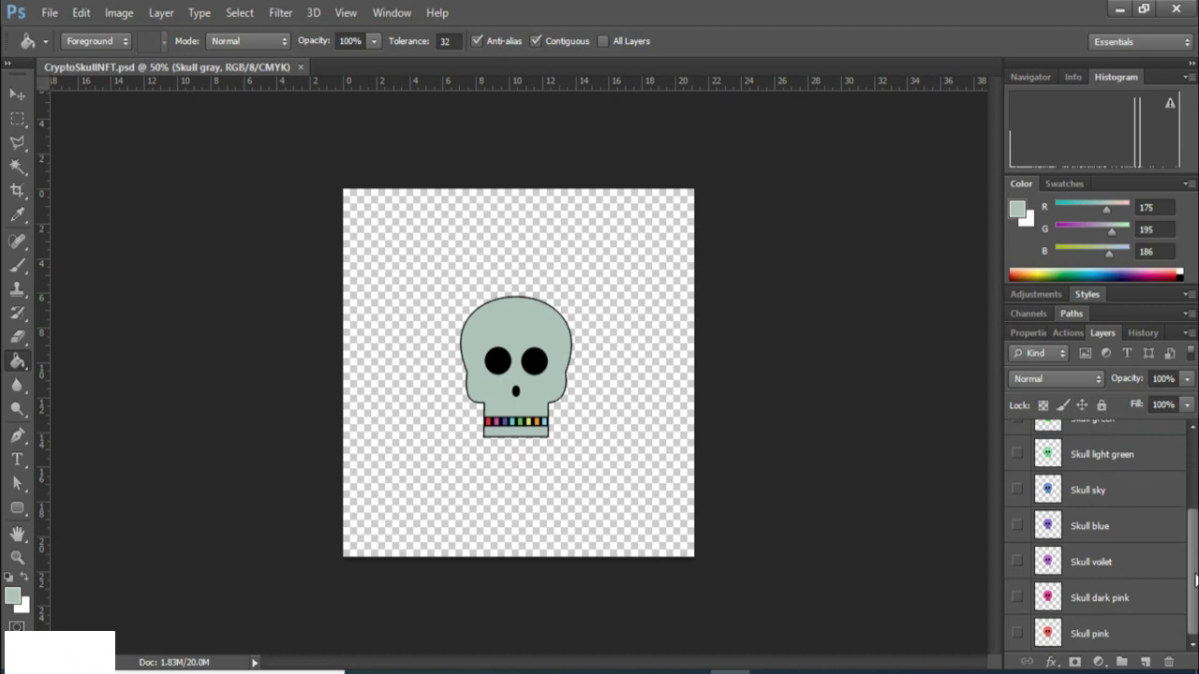
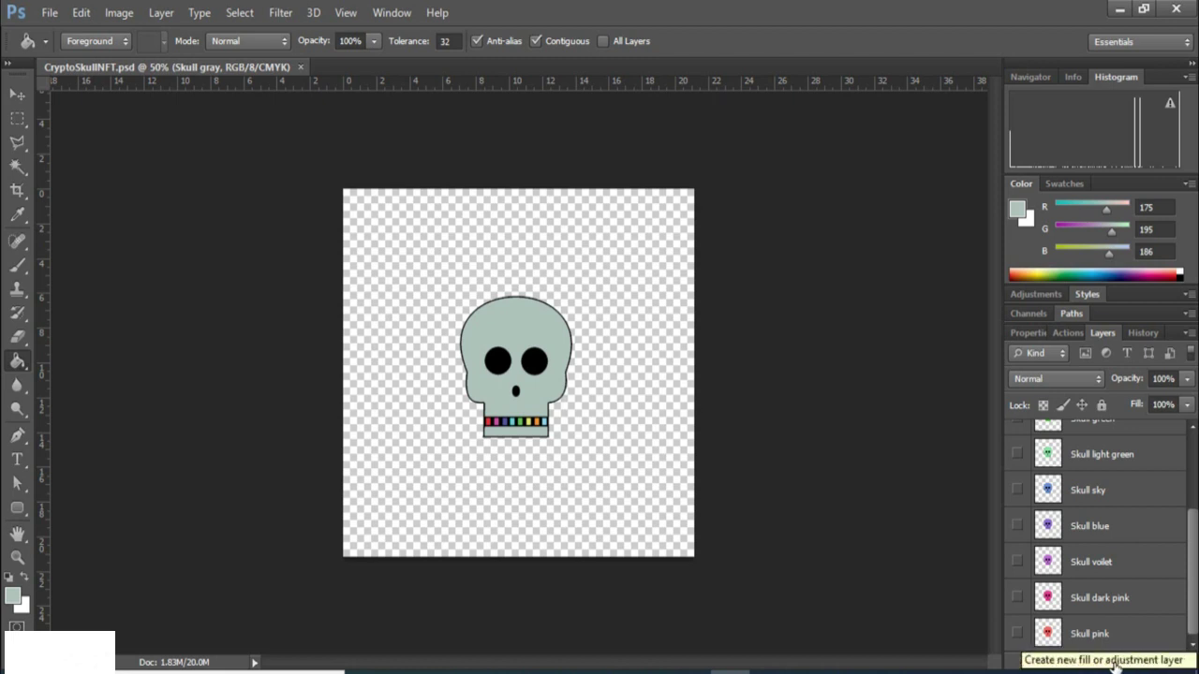
Add a new layer above Skull gray and set the foreground colour to dark green, RGB 56, 111, 87.
click(1144, 663)
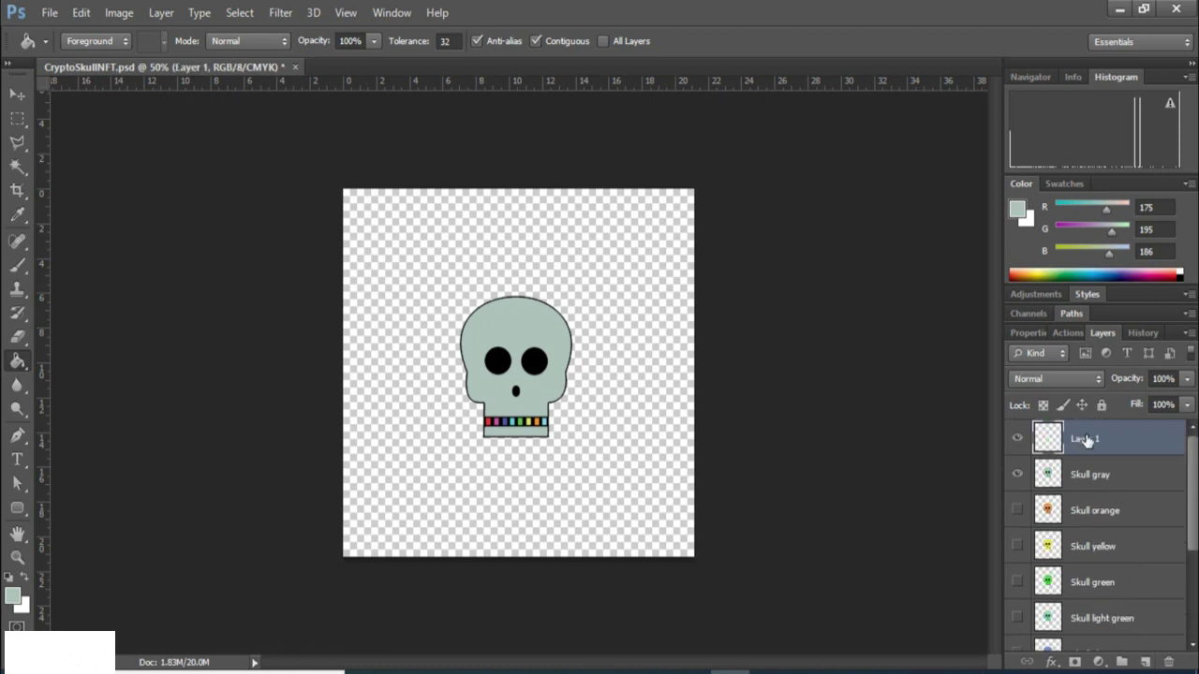
click(13, 594)
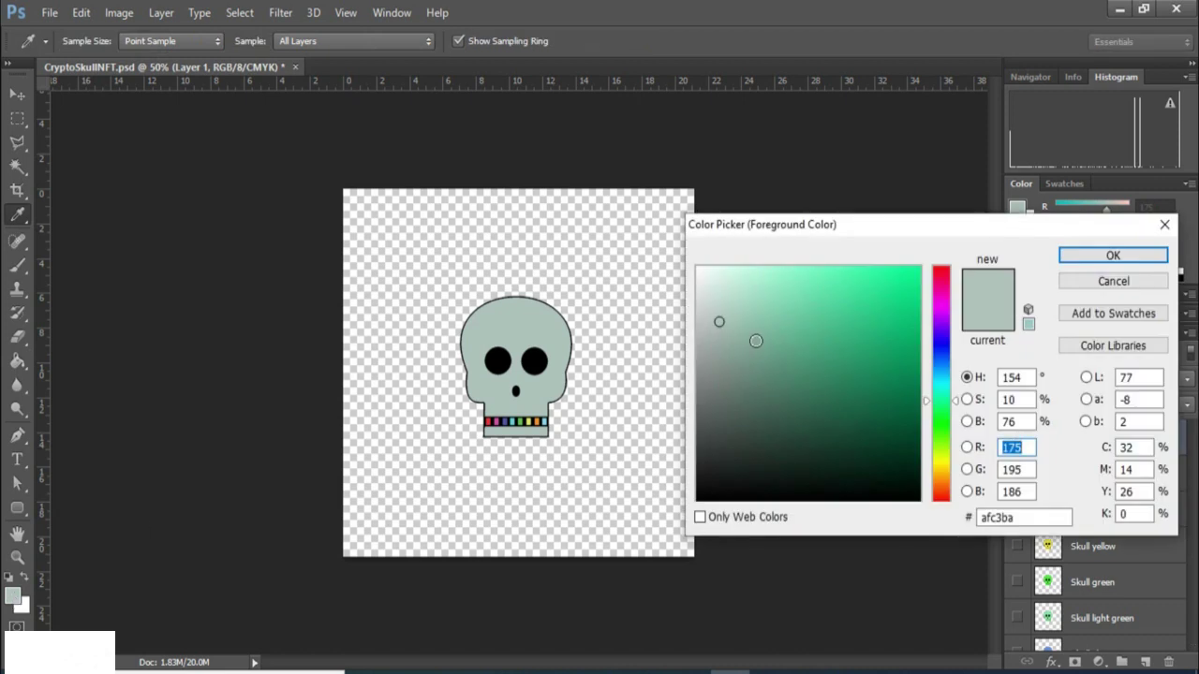
click(815, 413)
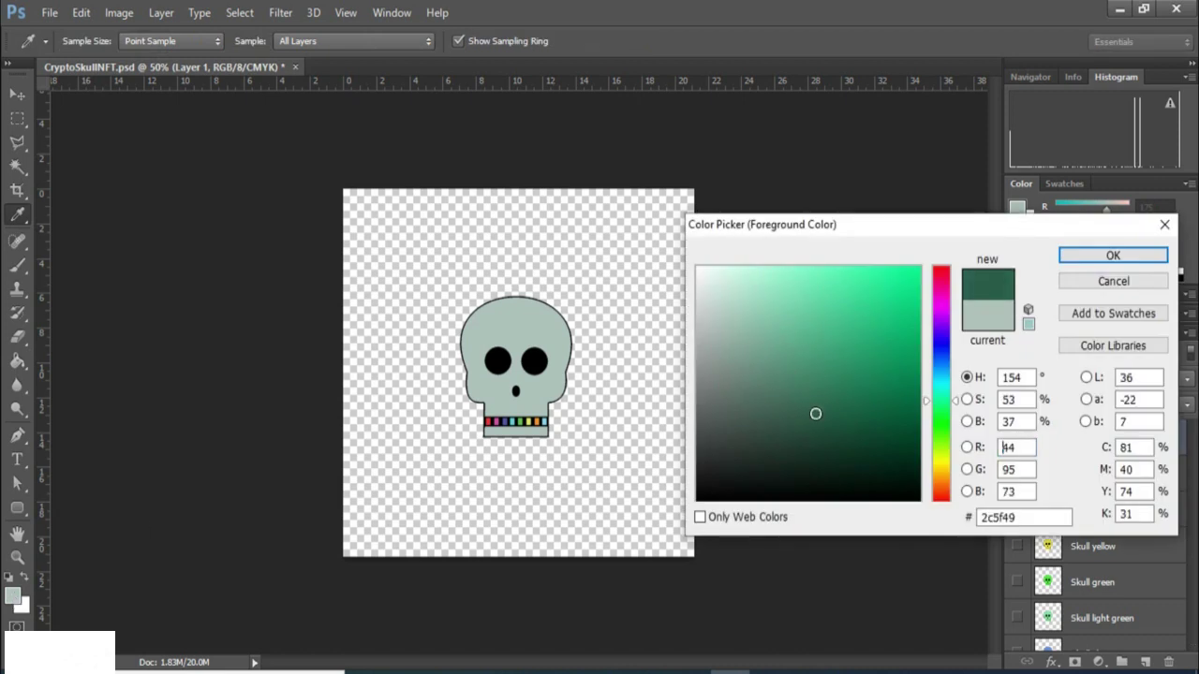
mouse_move(815, 413)
mouse_down()
mouse_move(811, 364)
mouse_move(793, 396)
mouse_move(806, 398)
mouse_up()
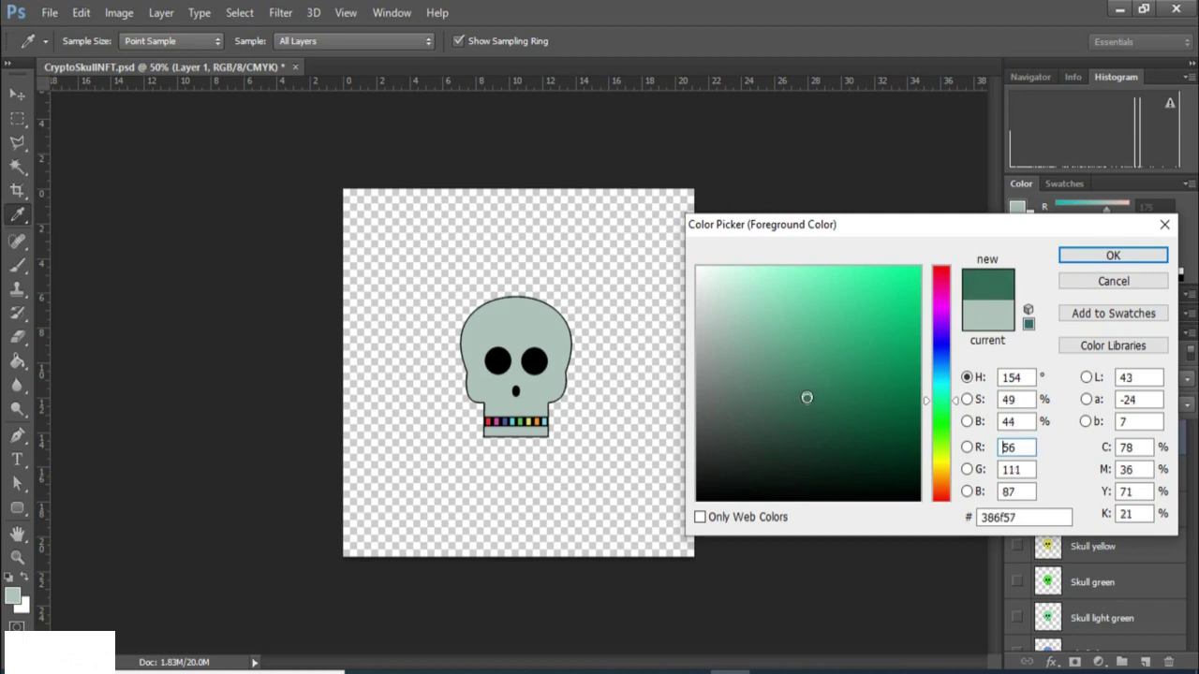
click(1113, 256)
key(g)
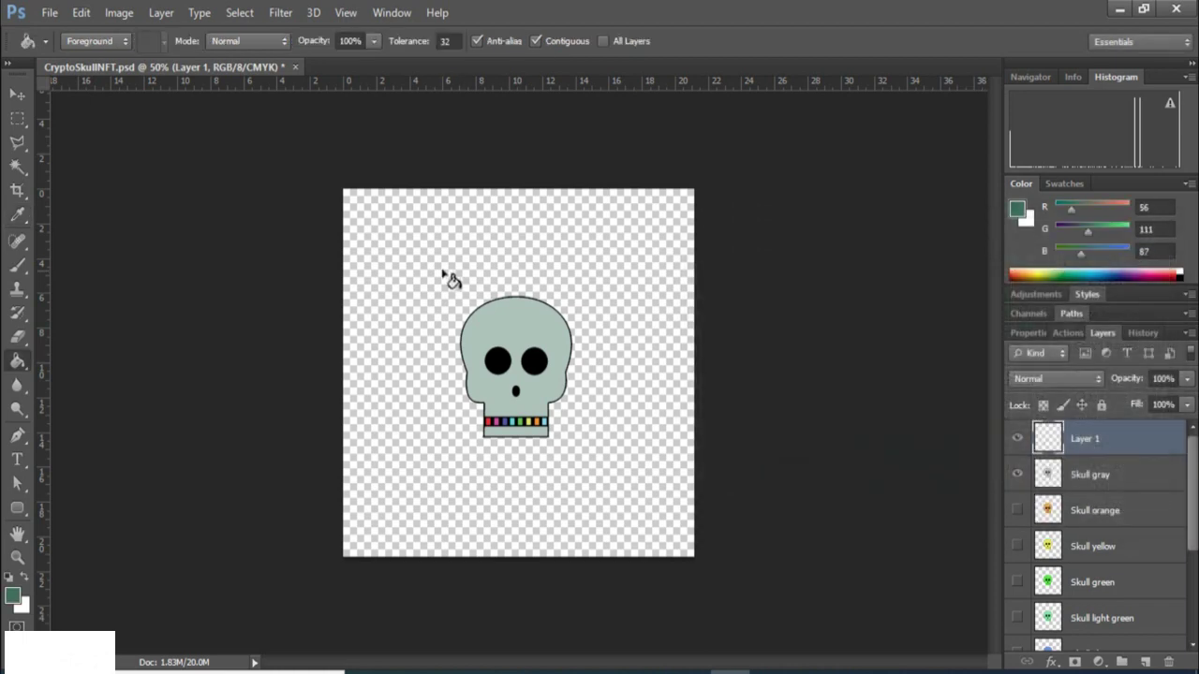
Switch to the Gradient tool with the radial style and hide the Skull gray layer.
click(98, 39)
click(97, 41)
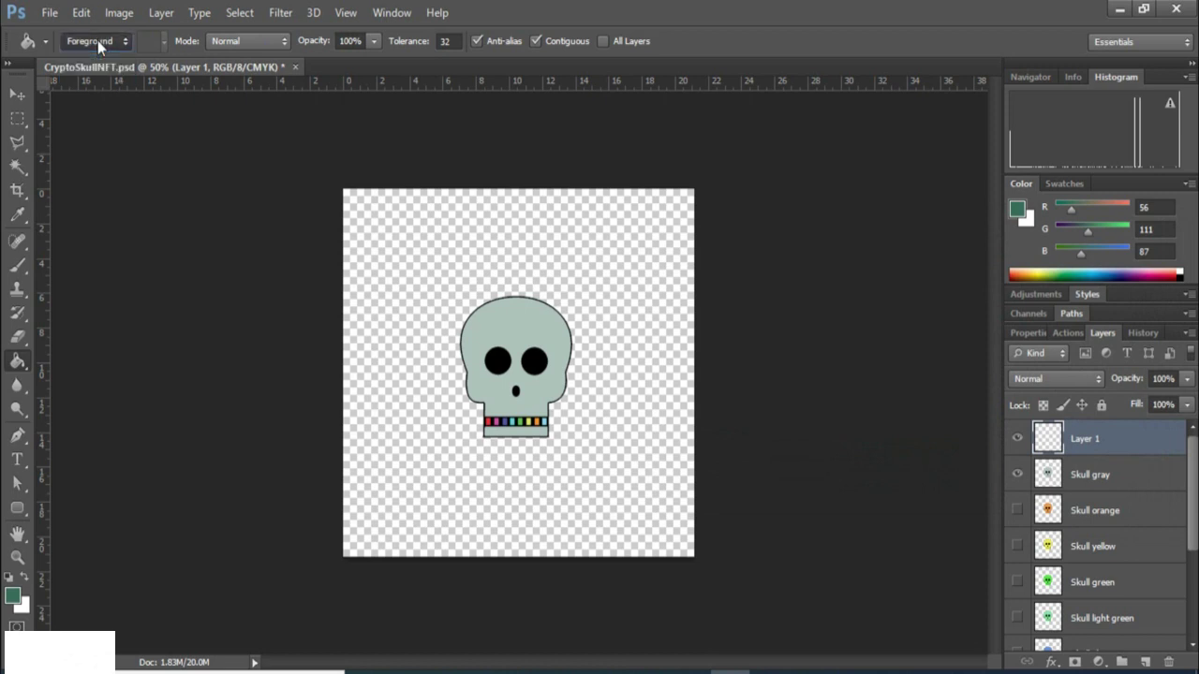
click(17, 361)
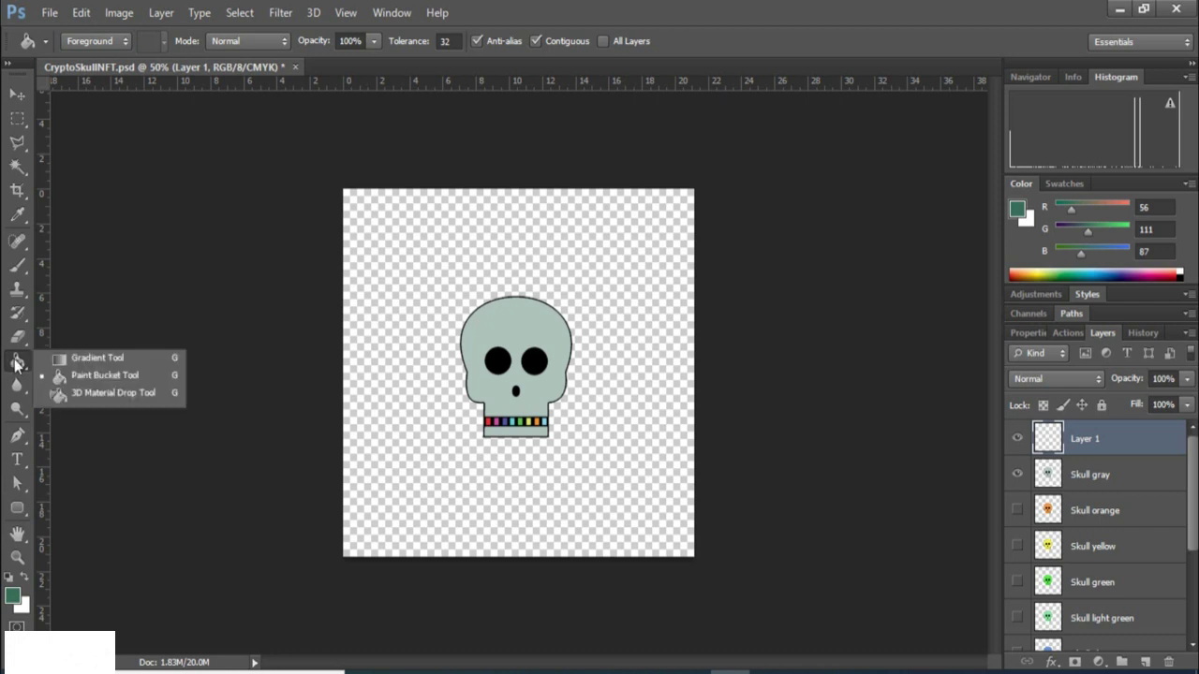
click(74, 363)
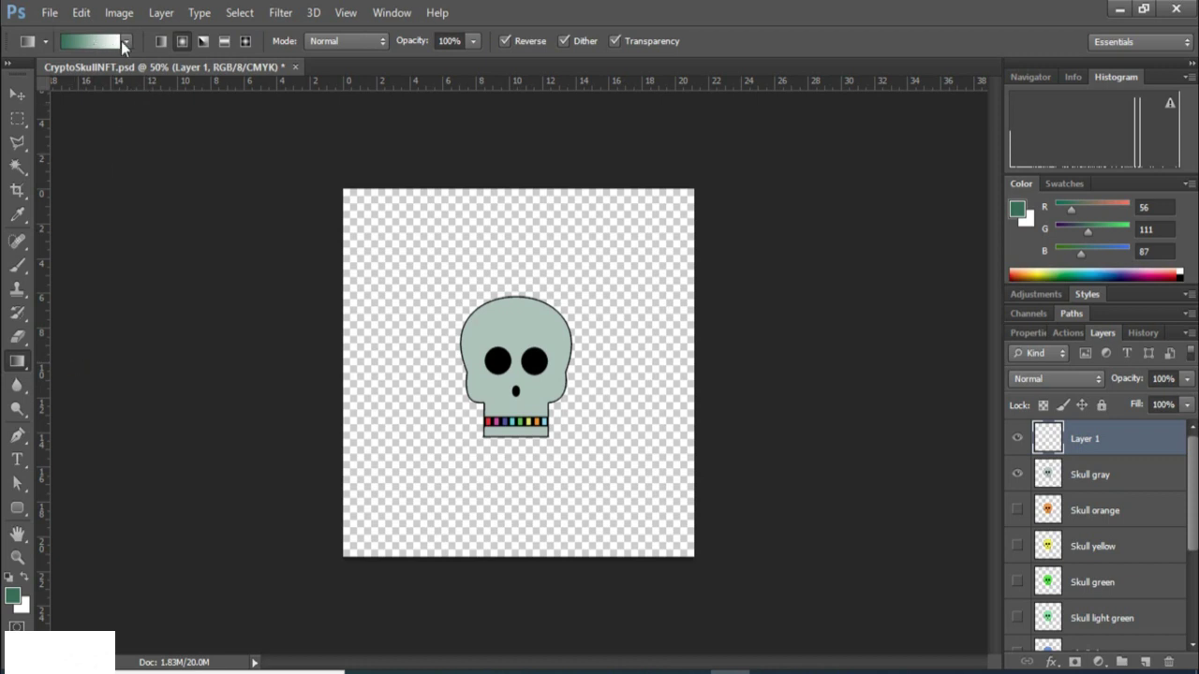
click(183, 42)
click(1016, 475)
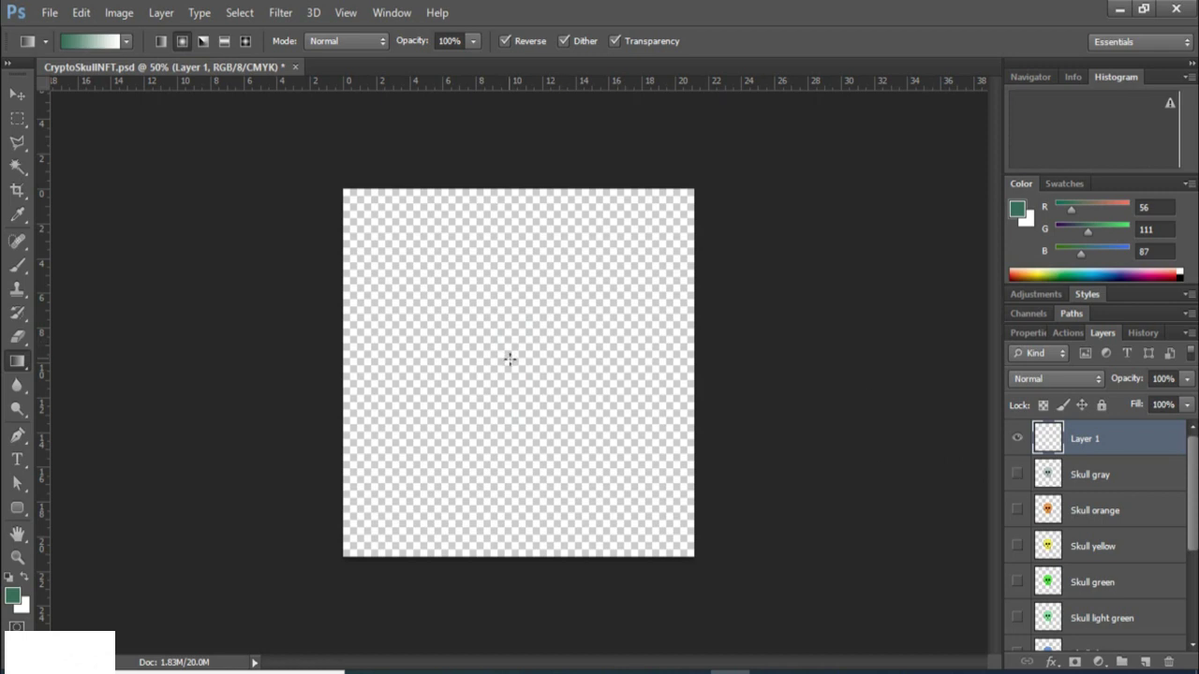
Try radial gradients from the canvas centre to its upper edge with Reverse on and off, undoing each one.
drag(508, 359, 515, 176)
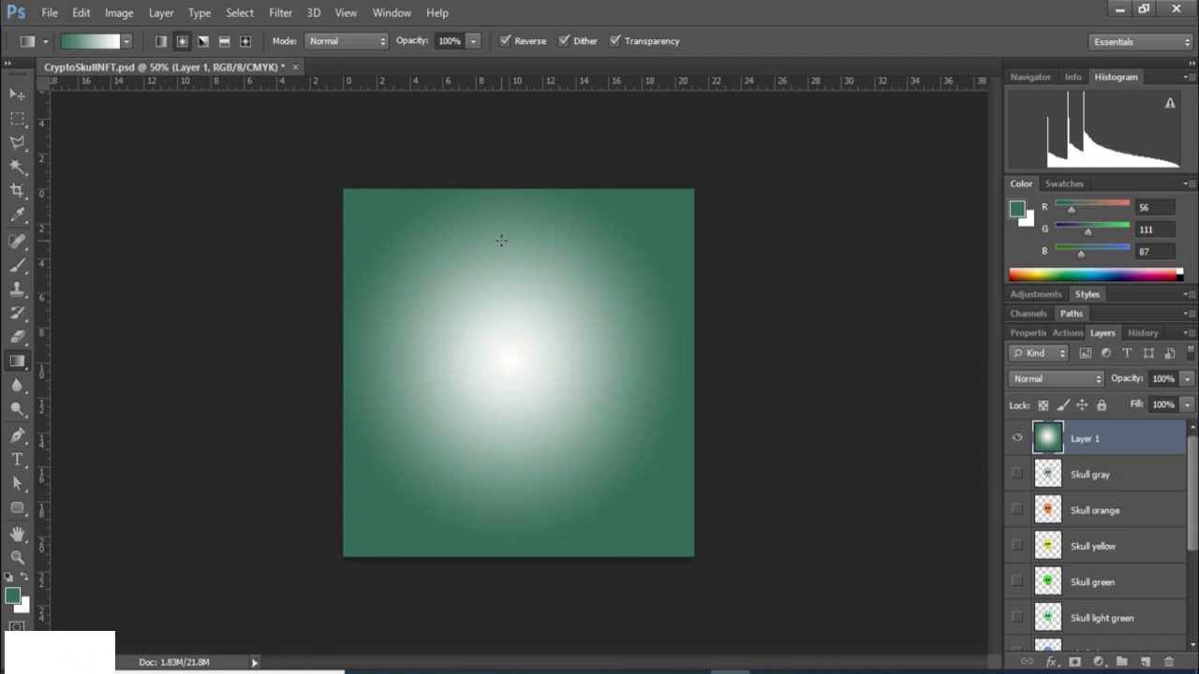
key(ctrl+z)
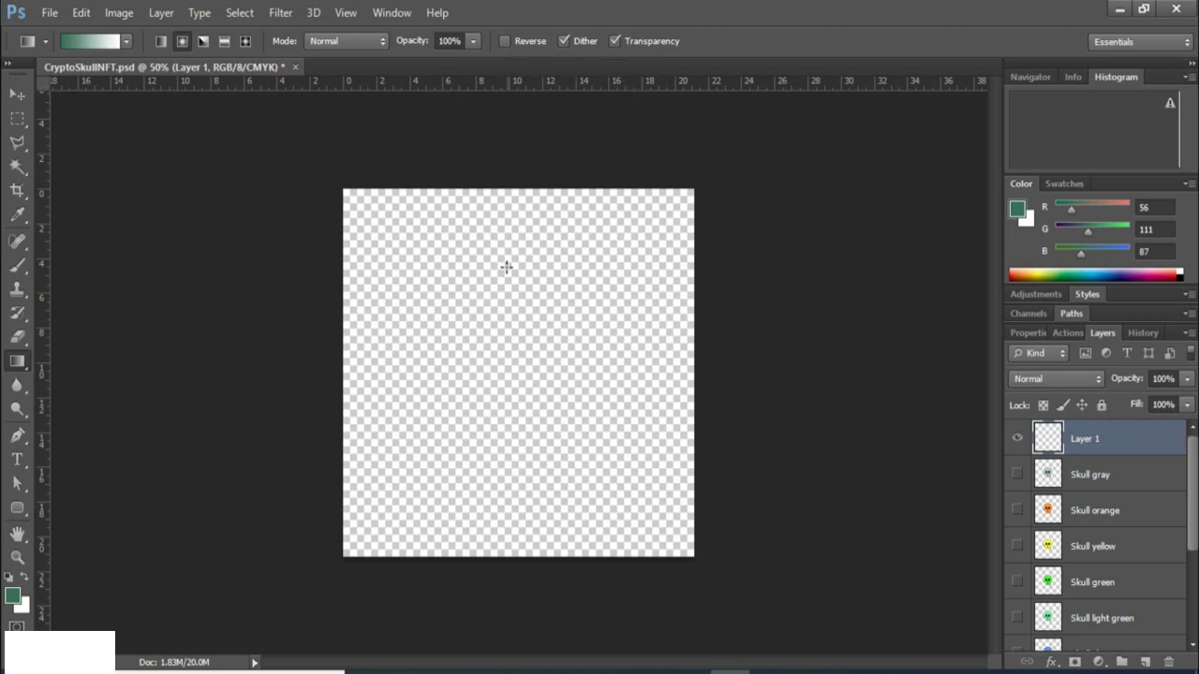
drag(515, 365, 512, 191)
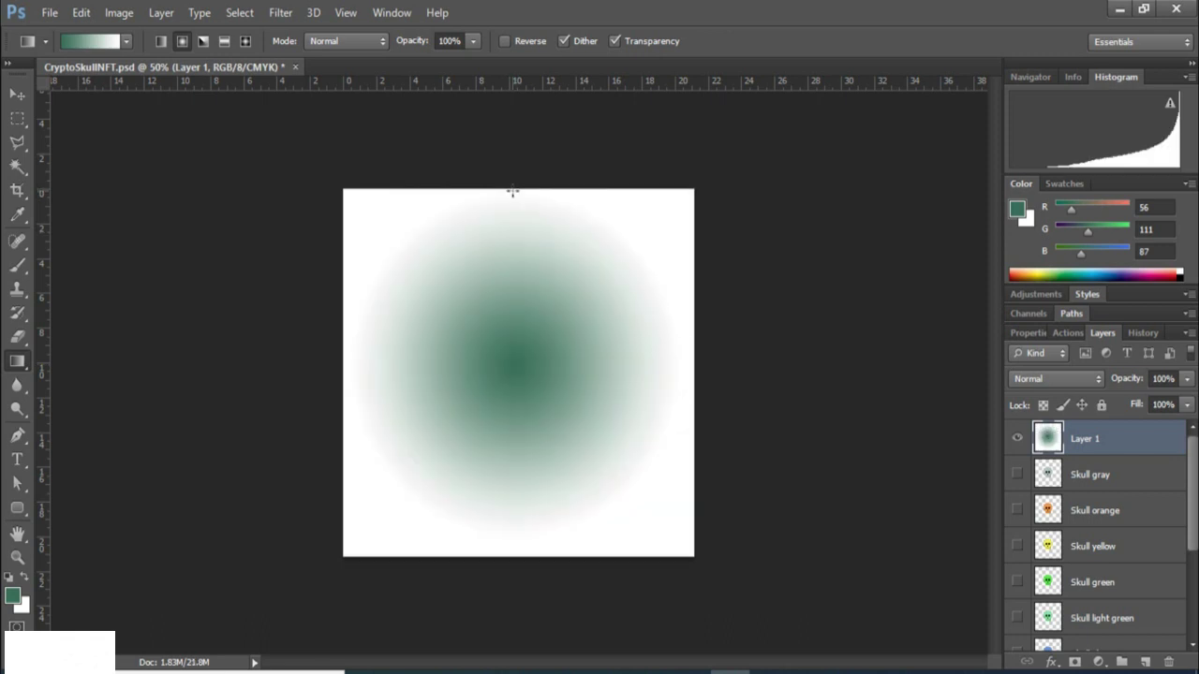
click(506, 42)
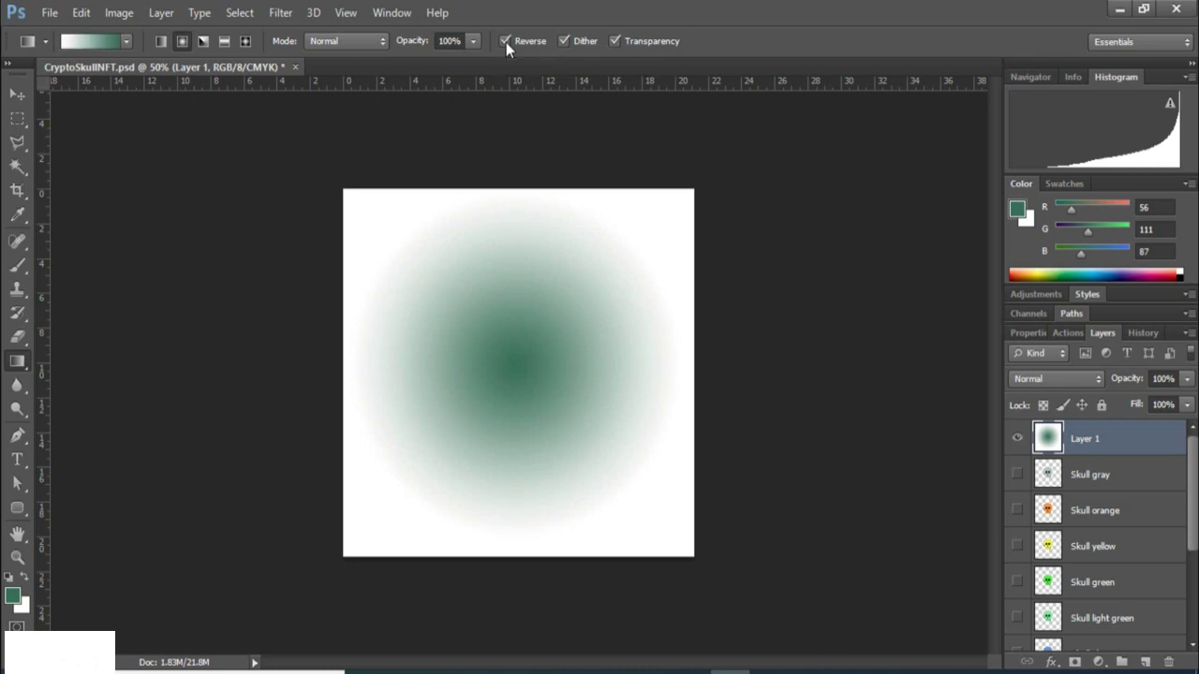
key(ctrl+z)
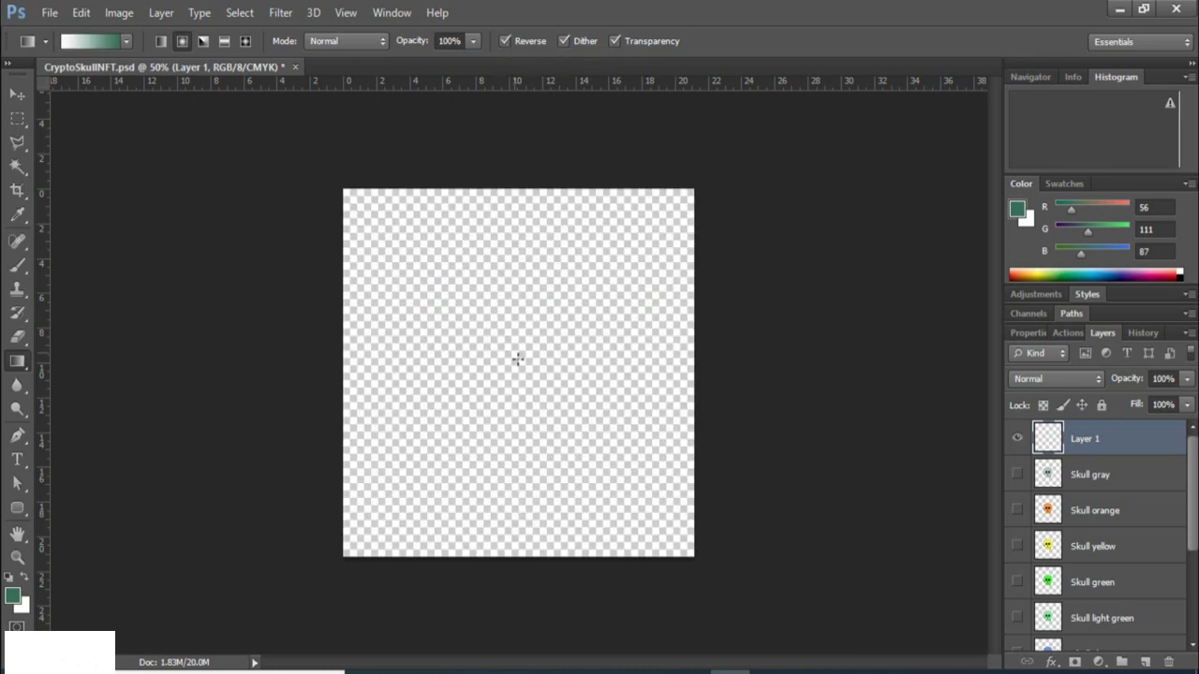
Fill Layer 1 with a reversed radial gradient, white at the canvas centre to dark green at the edges, and show Skull gray again.
drag(522, 363, 520, 185)
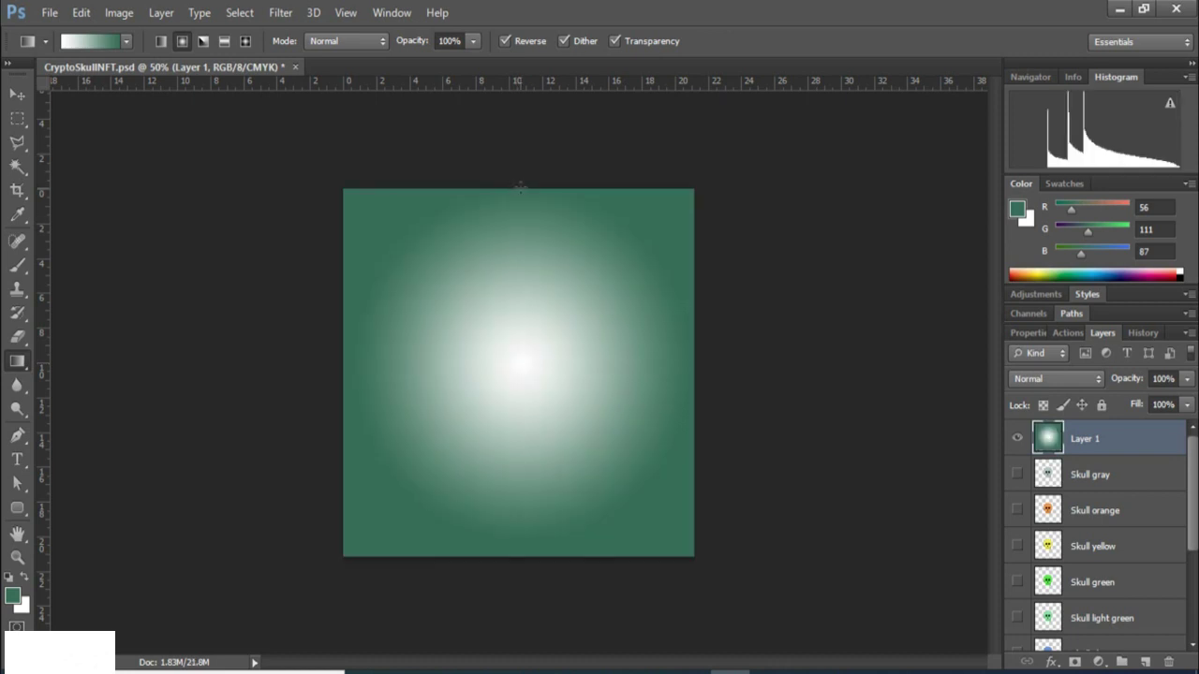
click(1018, 439)
click(1018, 440)
Move the green gradient layer beneath Skull pink at the very end of the layer stack, undoing the accidental grouping.
drag(1194, 459, 1194, 455)
drag(1123, 442, 1114, 546)
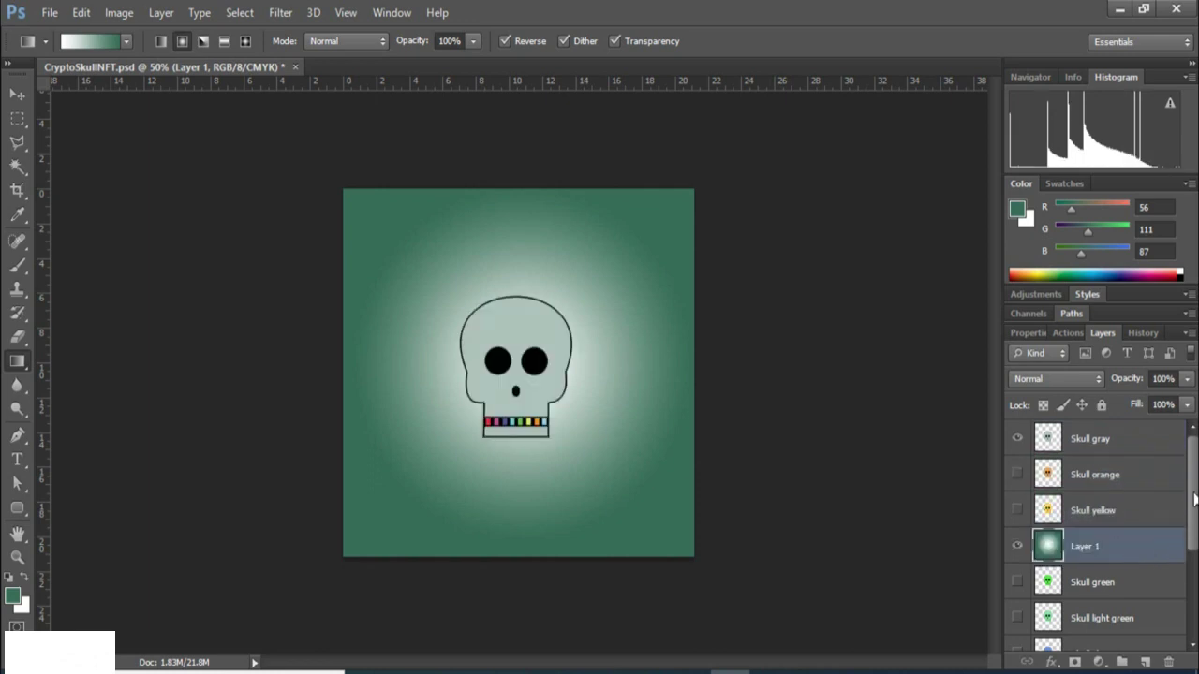
scroll(1166, 504, down, 2)
drag(1120, 474, 1120, 595)
scroll(1170, 548, down, 2)
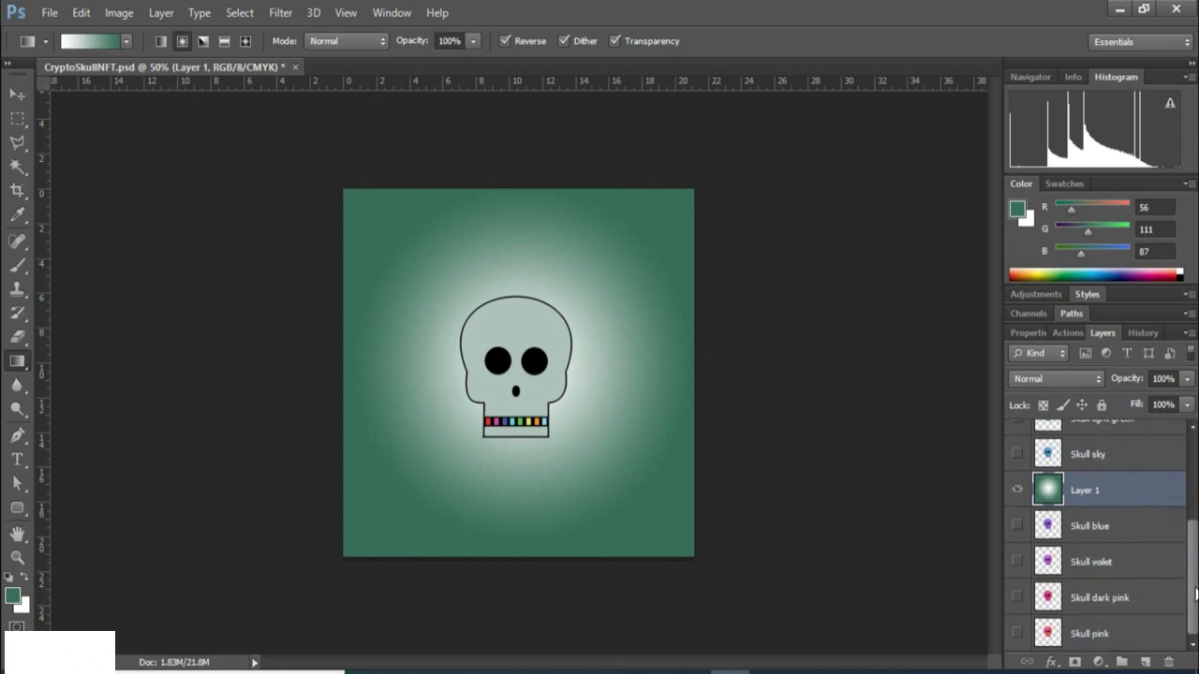
drag(1125, 492, 1137, 607)
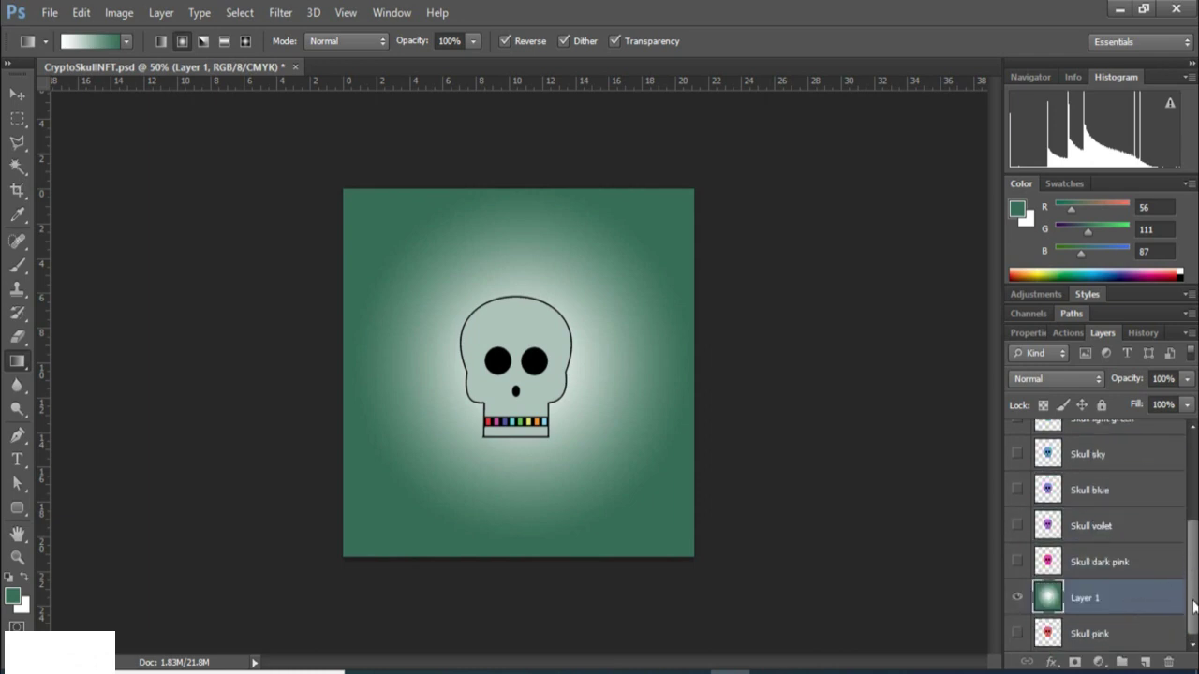
drag(1133, 600, 1121, 662)
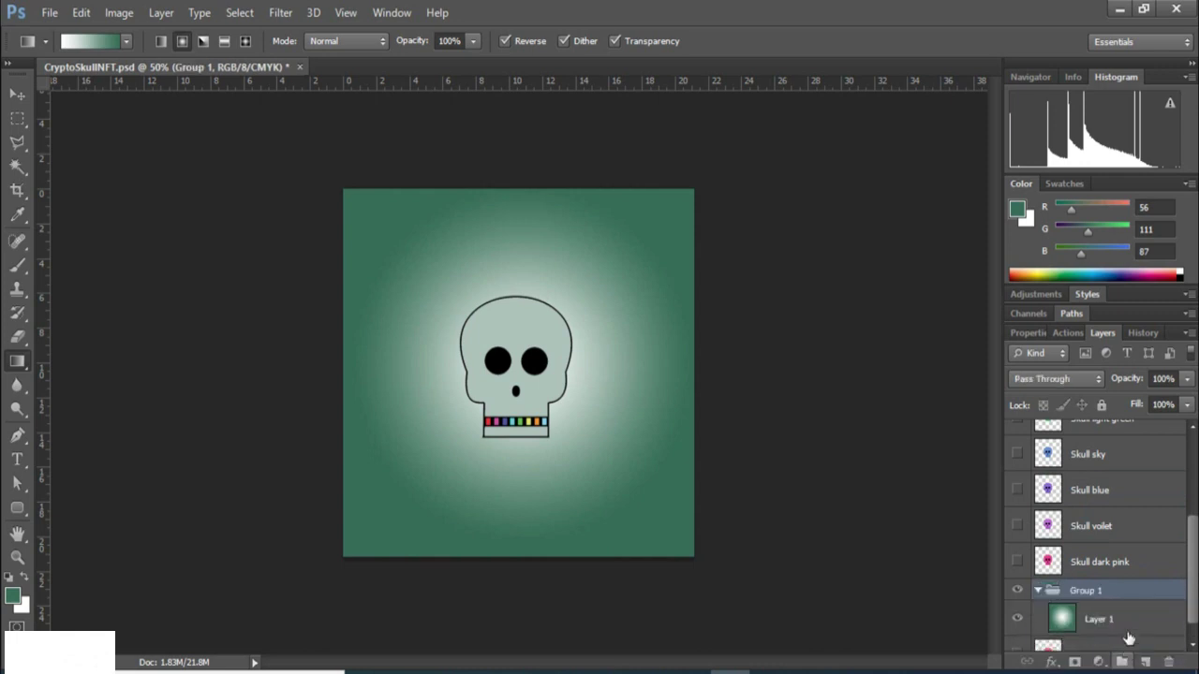
key(ctrl+z)
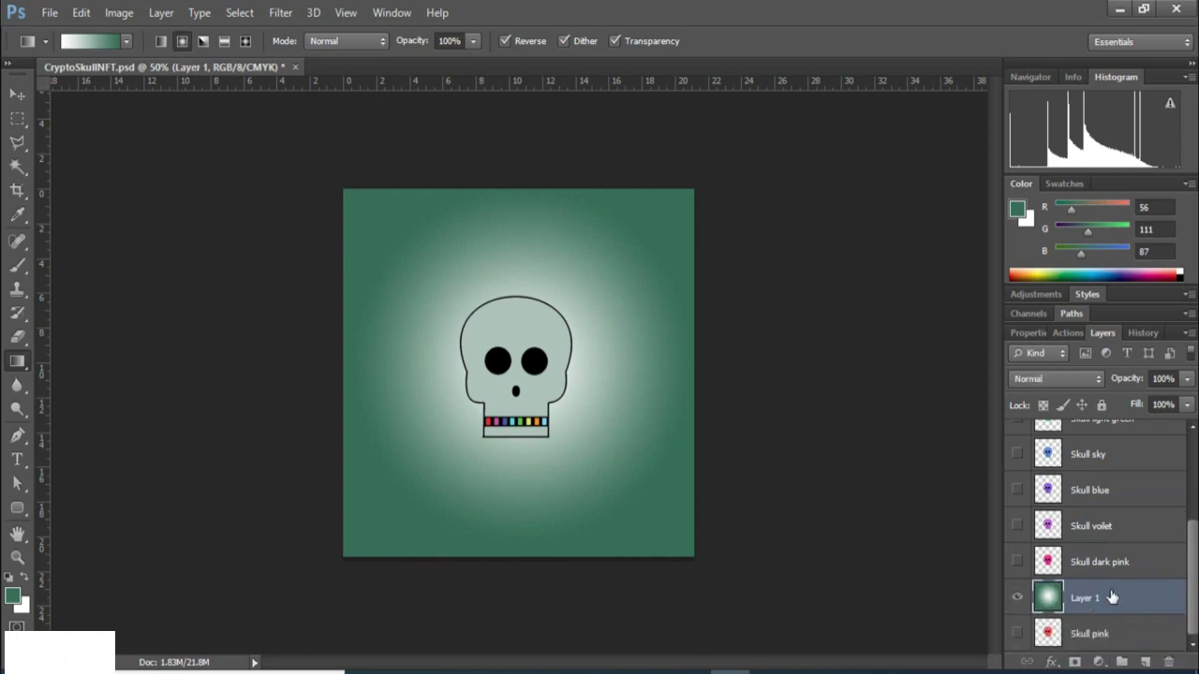
drag(1120, 645, 1115, 588)
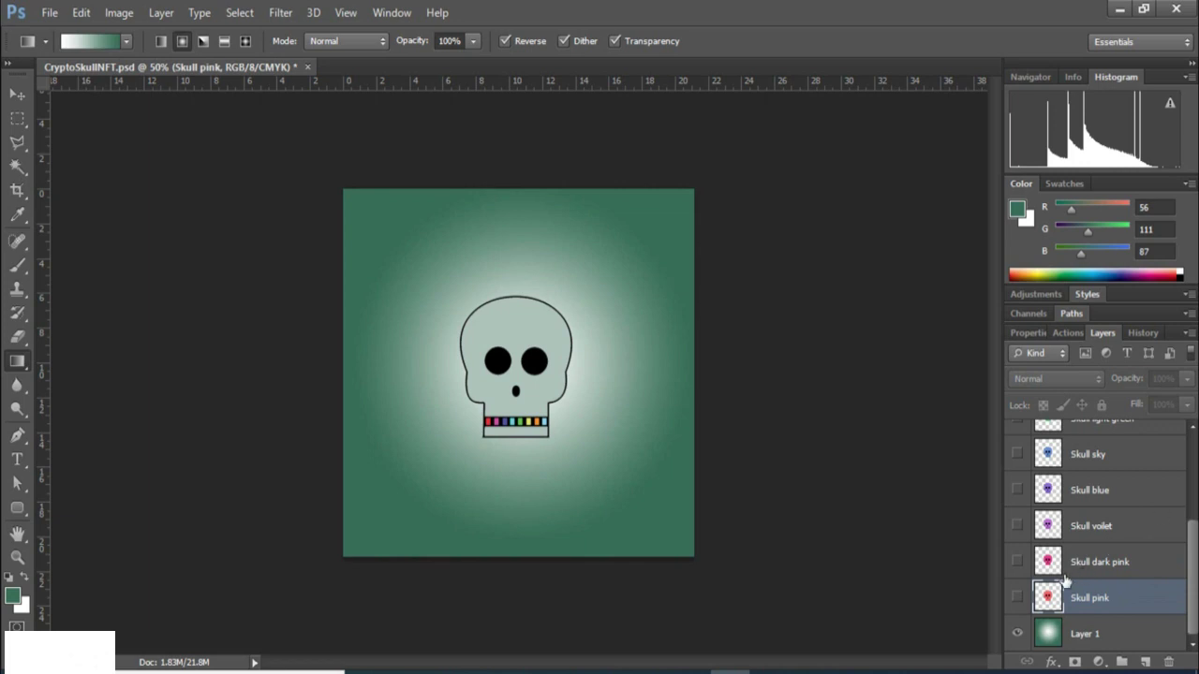
Hide Skull gray and show Skull orange to preview it against the green gradient background.
scroll(1187, 557, up, 5)
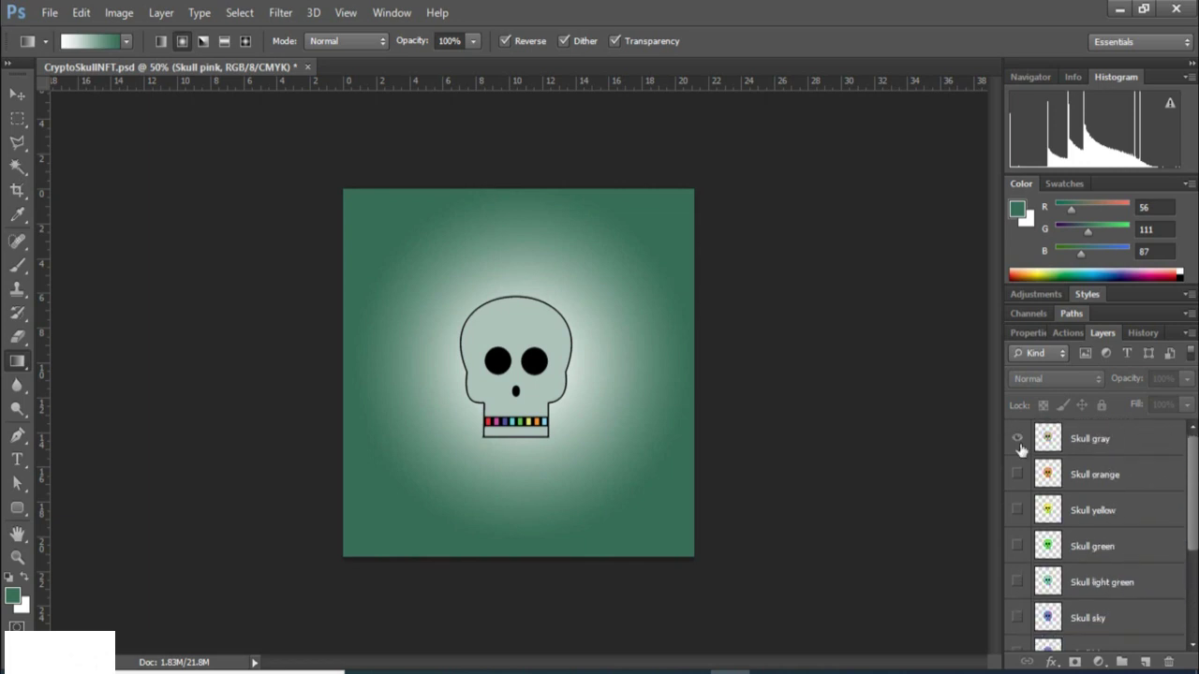
click(1017, 438)
click(1017, 475)
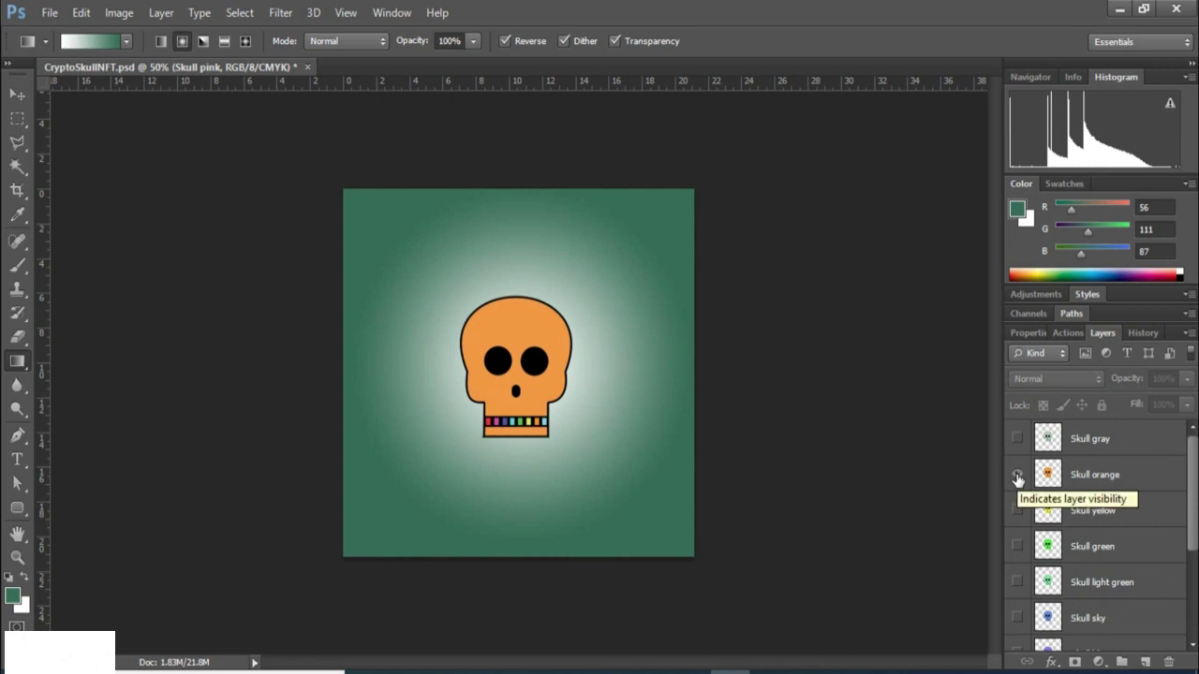
Select the green gradient layer and swap the foreground and background colours.
scroll(1195, 501, down, 5)
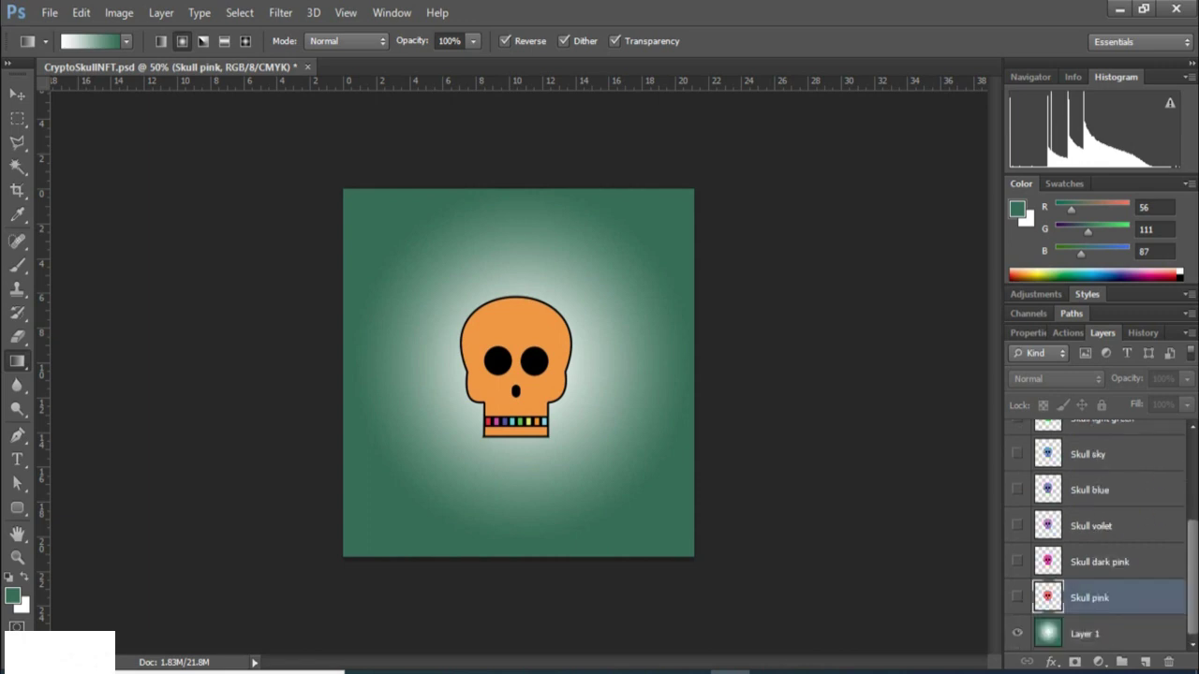
click(1091, 637)
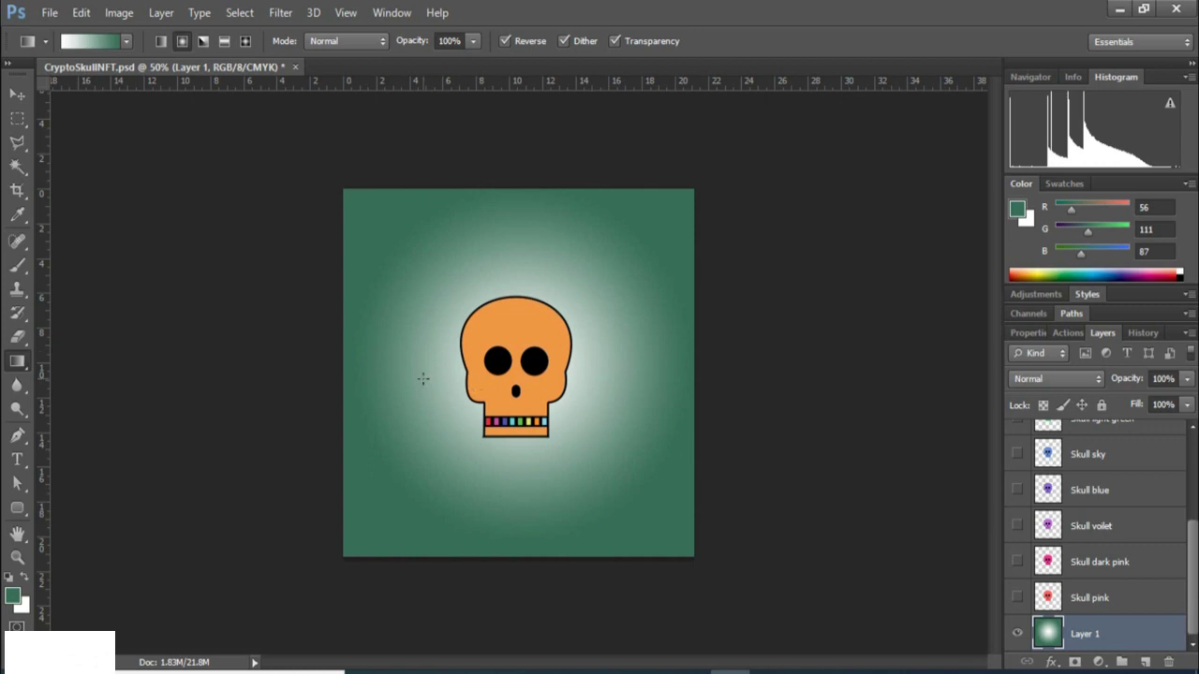
key(x)
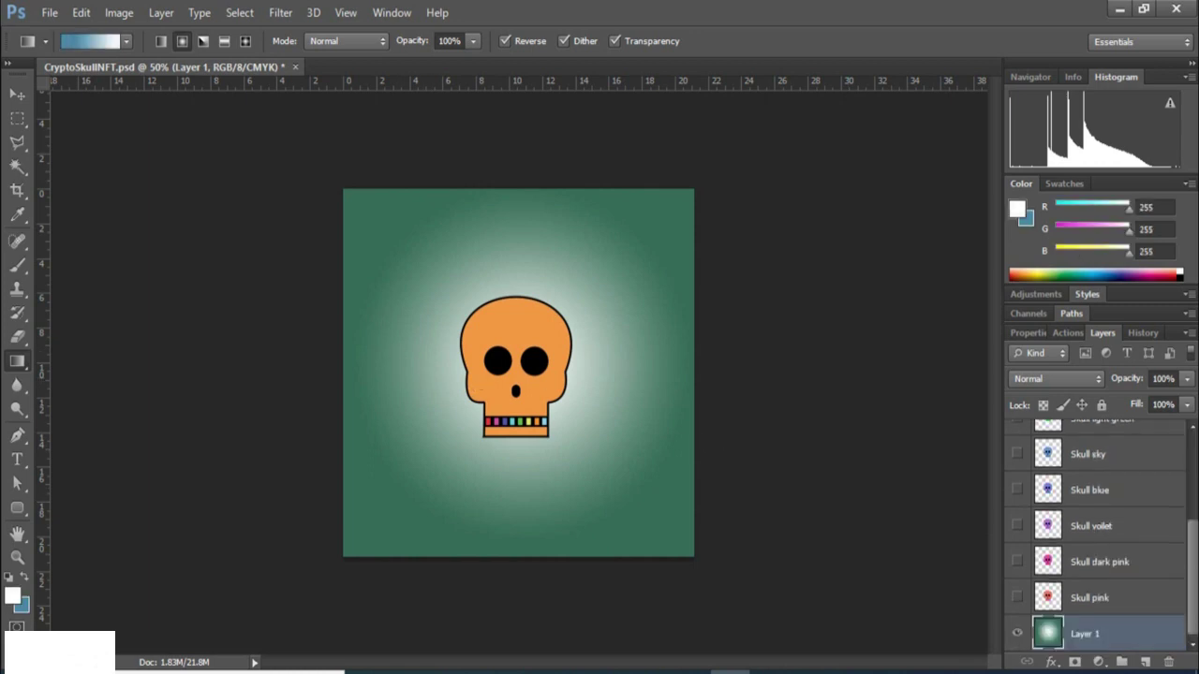
Hide Skull orange, then add an empty layer directly above the green gradient layer with the green one hidden.
scroll(1096, 534, up, 5)
click(1017, 475)
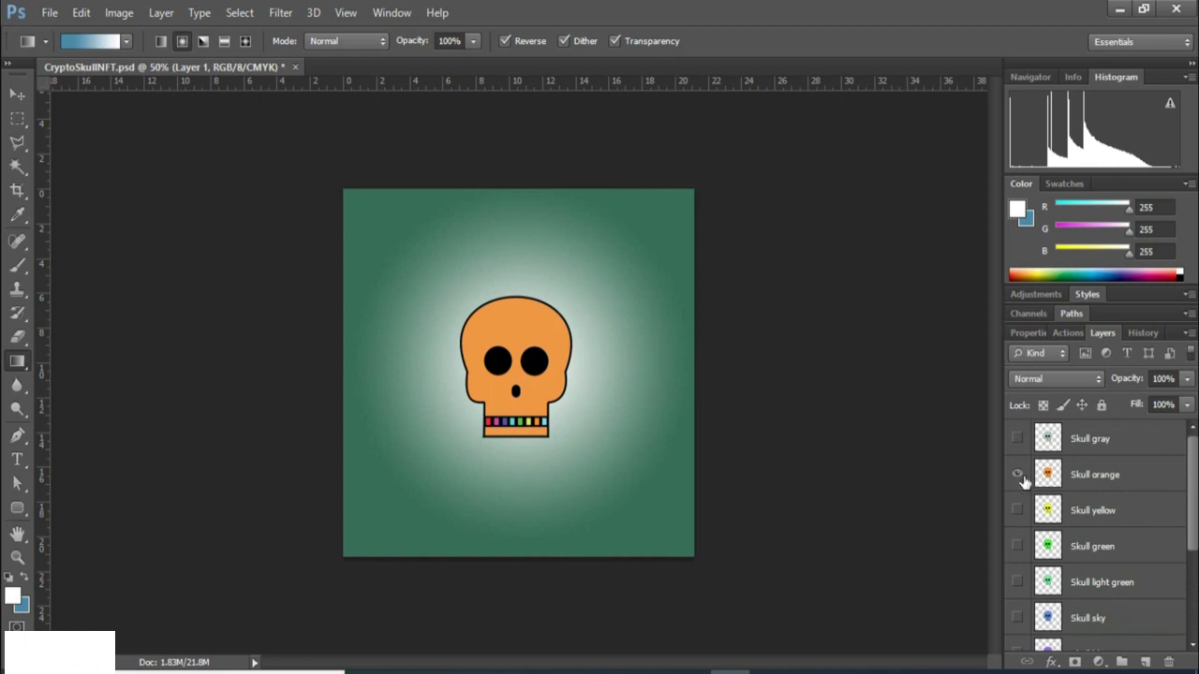
click(1017, 474)
drag(1195, 484, 1195, 573)
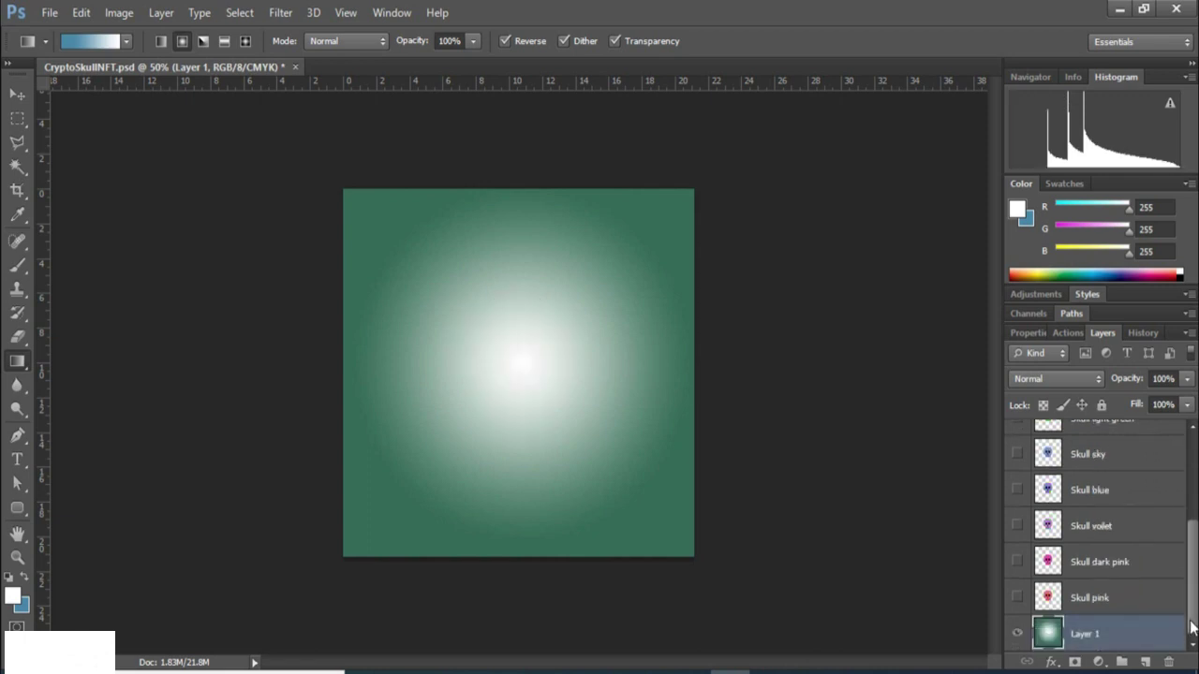
click(1144, 663)
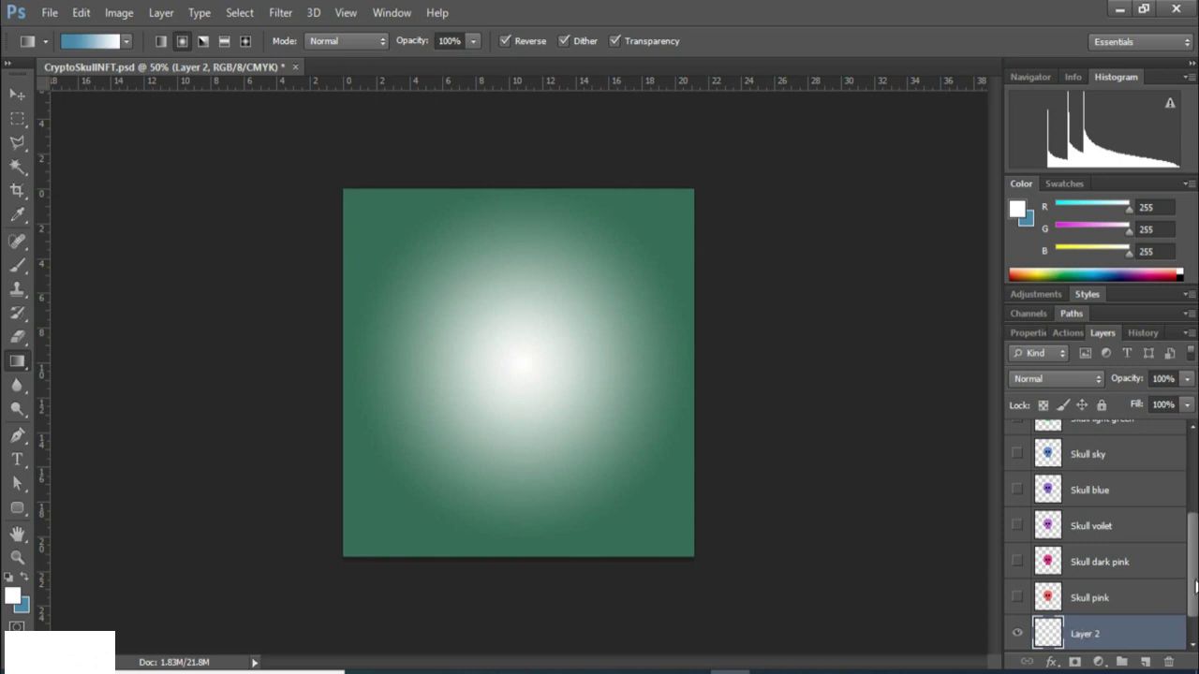
scroll(1193, 637, down, 1)
click(1016, 635)
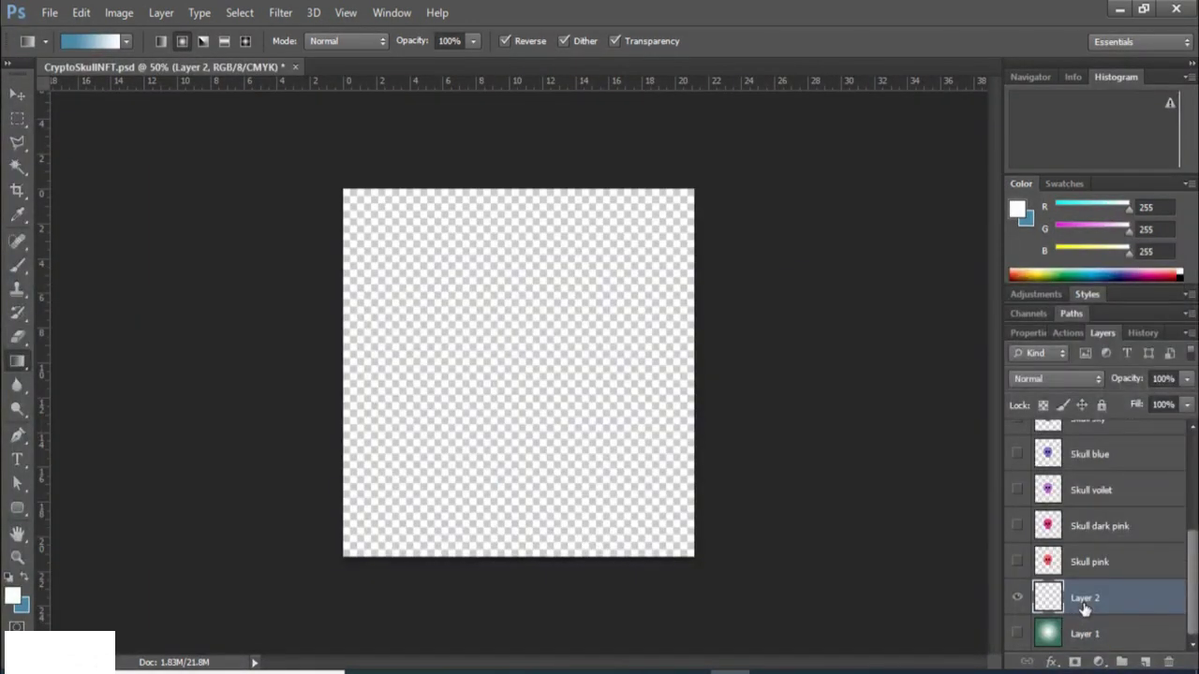
Set the foreground colour to blue, RGB 88, 127, 167, and the background colour to white.
click(13, 597)
click(941, 365)
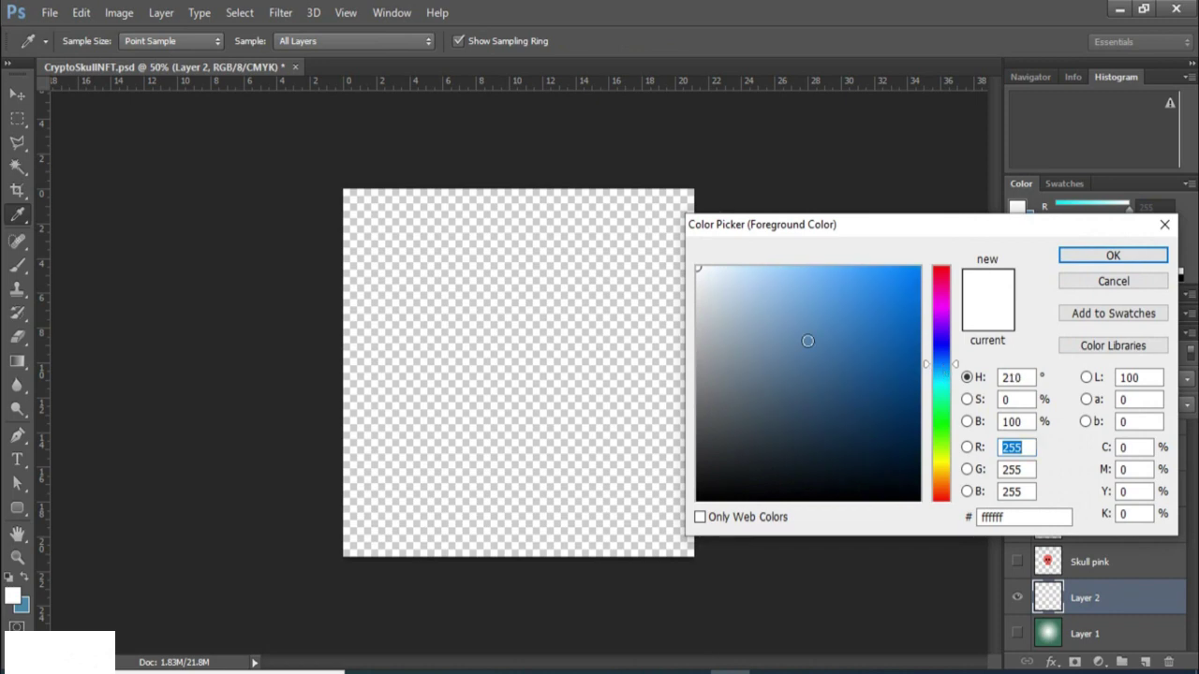
click(802, 348)
click(1086, 257)
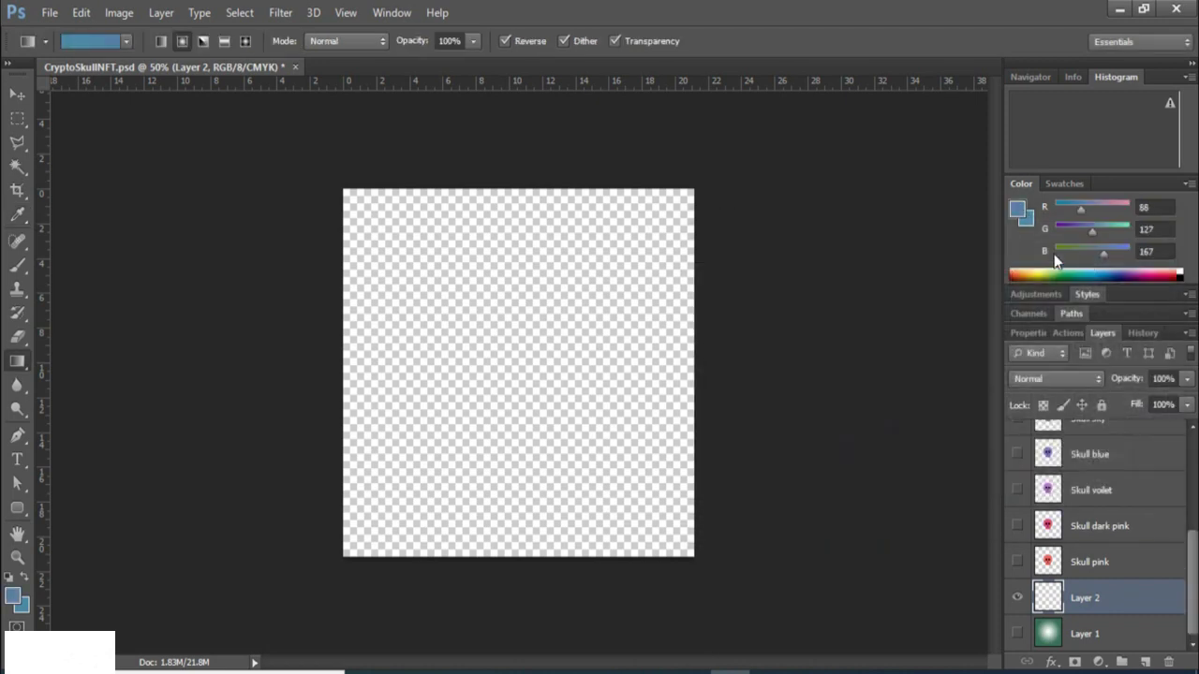
click(28, 605)
click(703, 279)
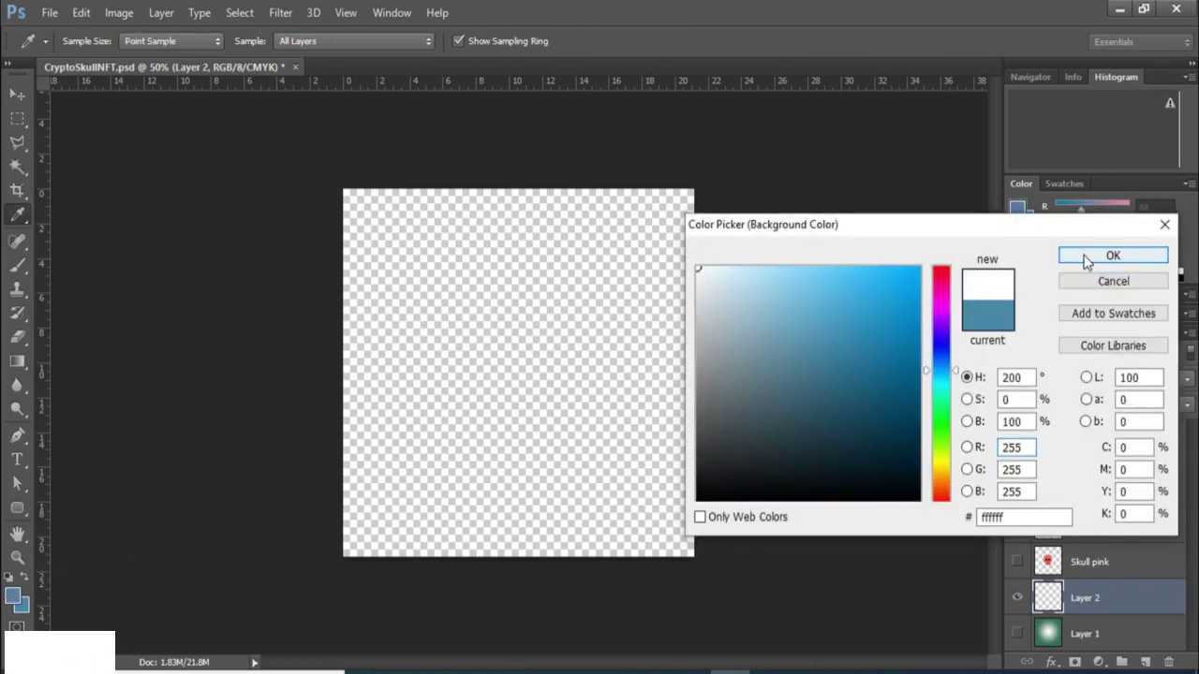
click(1084, 254)
Fill Layer 2 with a reversed radial gradient from the canvas centre to its upper edge and show Skull pink over it.
drag(513, 369, 517, 189)
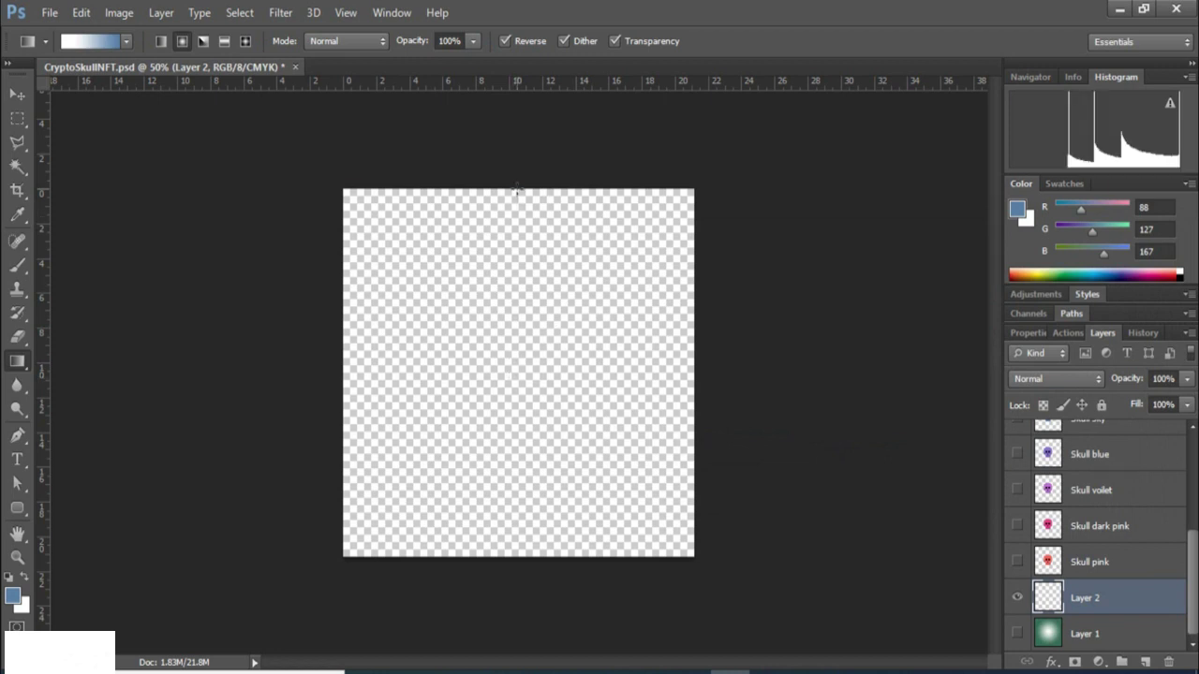
click(1017, 562)
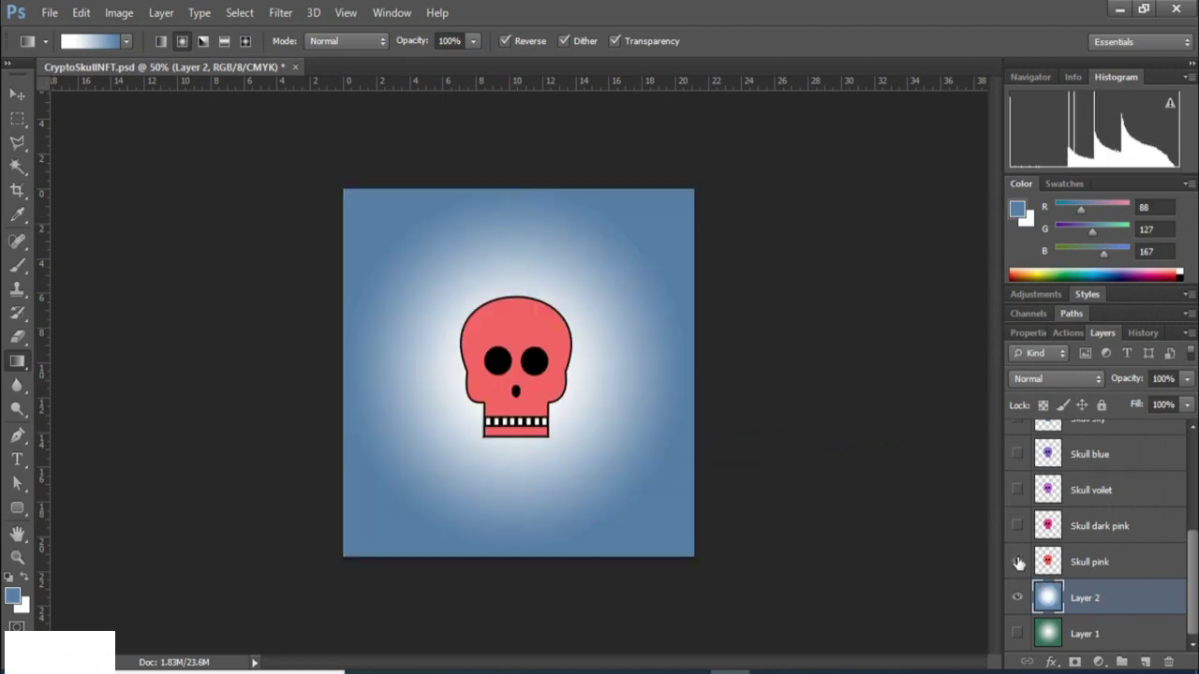
Hide Skull pink, then add an empty layer directly above the blue gradient layer and hide the blue one.
click(1018, 562)
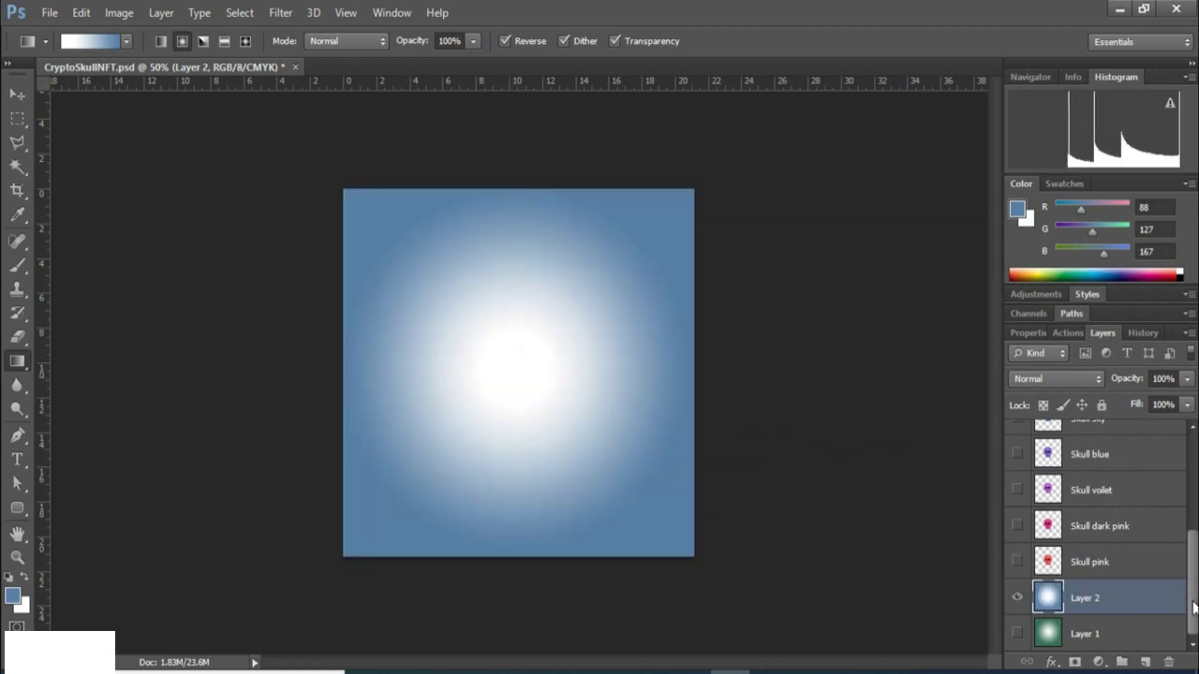
click(1148, 663)
click(1017, 634)
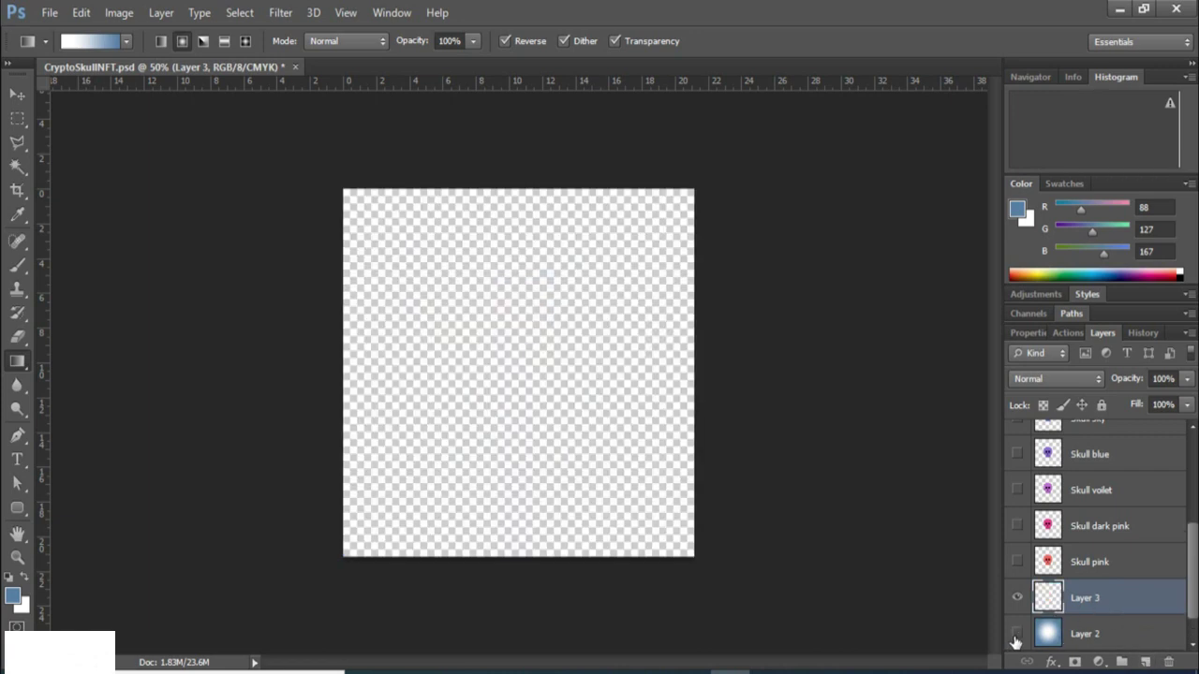
Set the foreground colour to orange-brown, RGB 190, 121, 46.
click(15, 599)
click(943, 414)
click(942, 470)
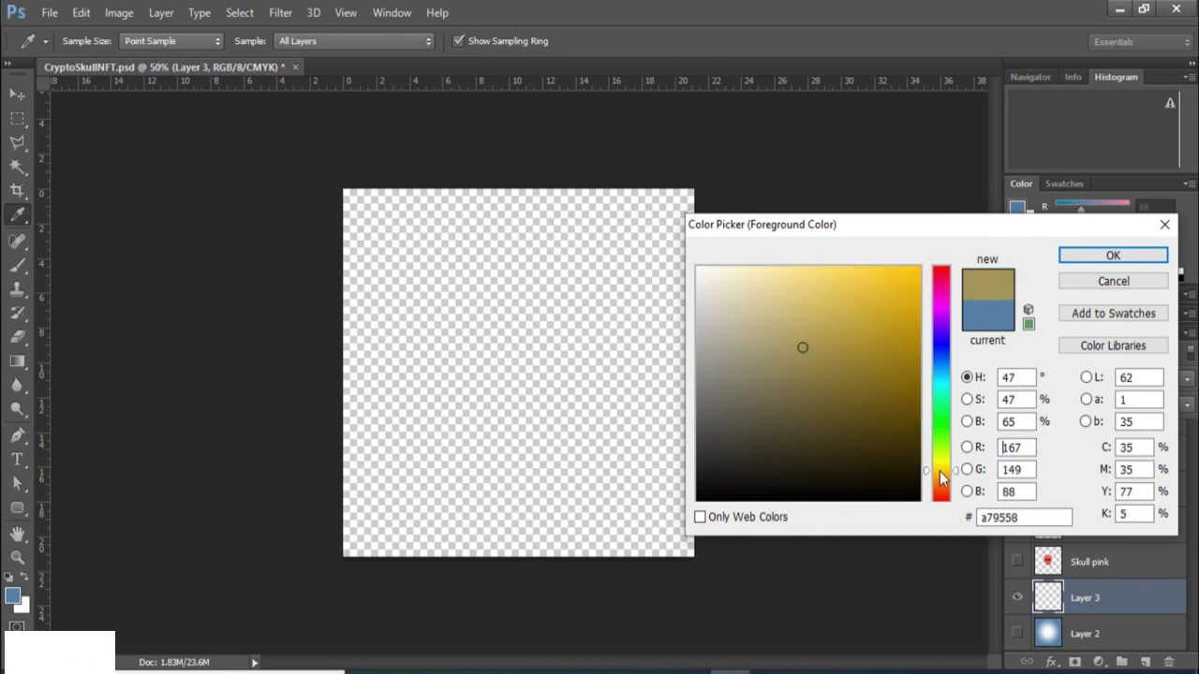
click(940, 474)
mouse_move(940, 479)
mouse_down()
mouse_move(941, 468)
mouse_move(941, 485)
mouse_up()
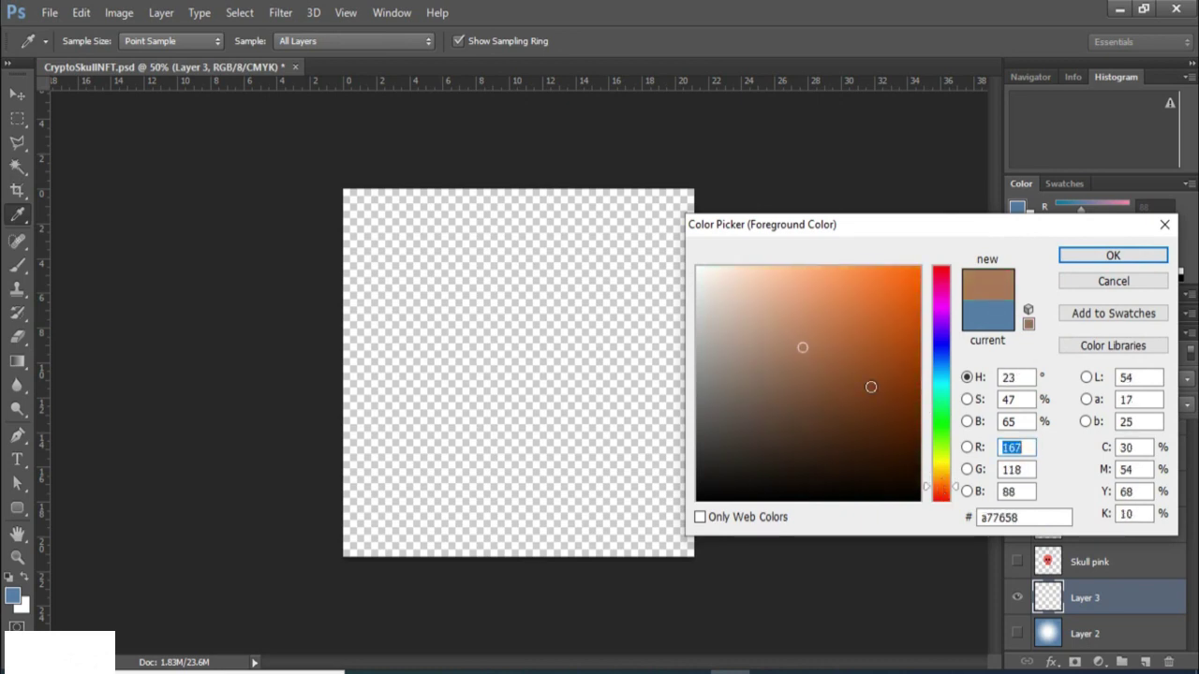
click(834, 319)
mouse_move(834, 319)
mouse_down()
mouse_move(832, 289)
mouse_move(830, 310)
mouse_up()
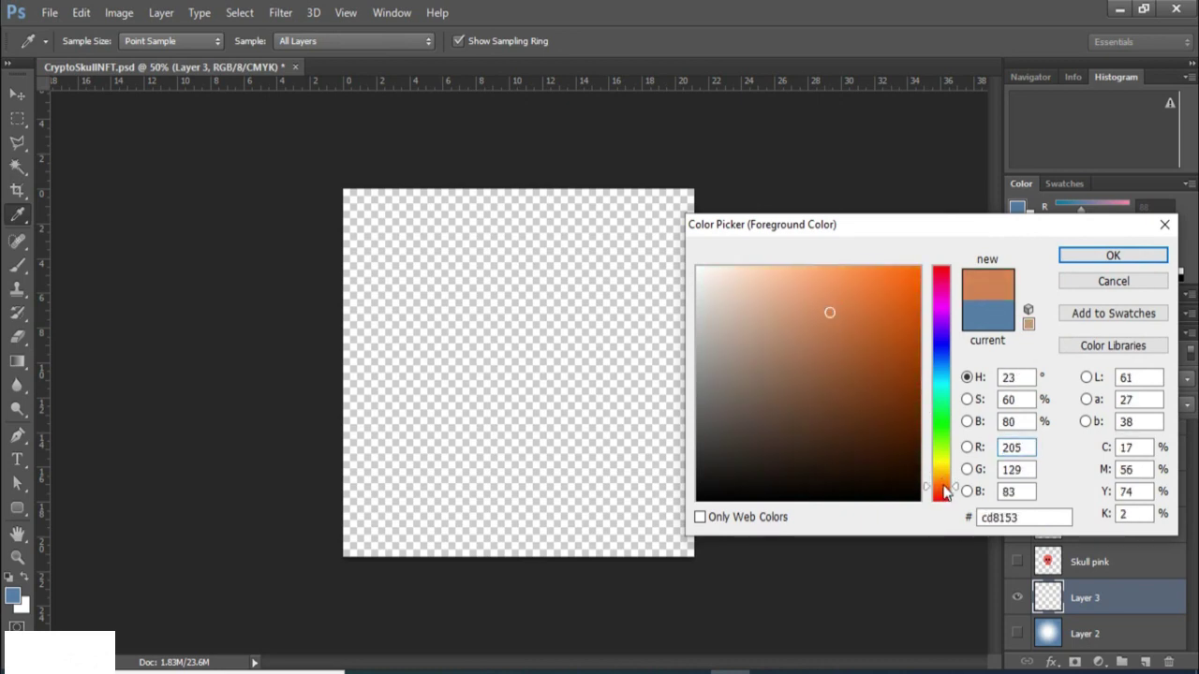
drag(943, 489, 944, 485)
click(867, 325)
click(1095, 256)
Fill Layer 3 with a reversed radial gradient from near the canvas centre to its upper edge and briefly preview Skull pink over it.
key(g)
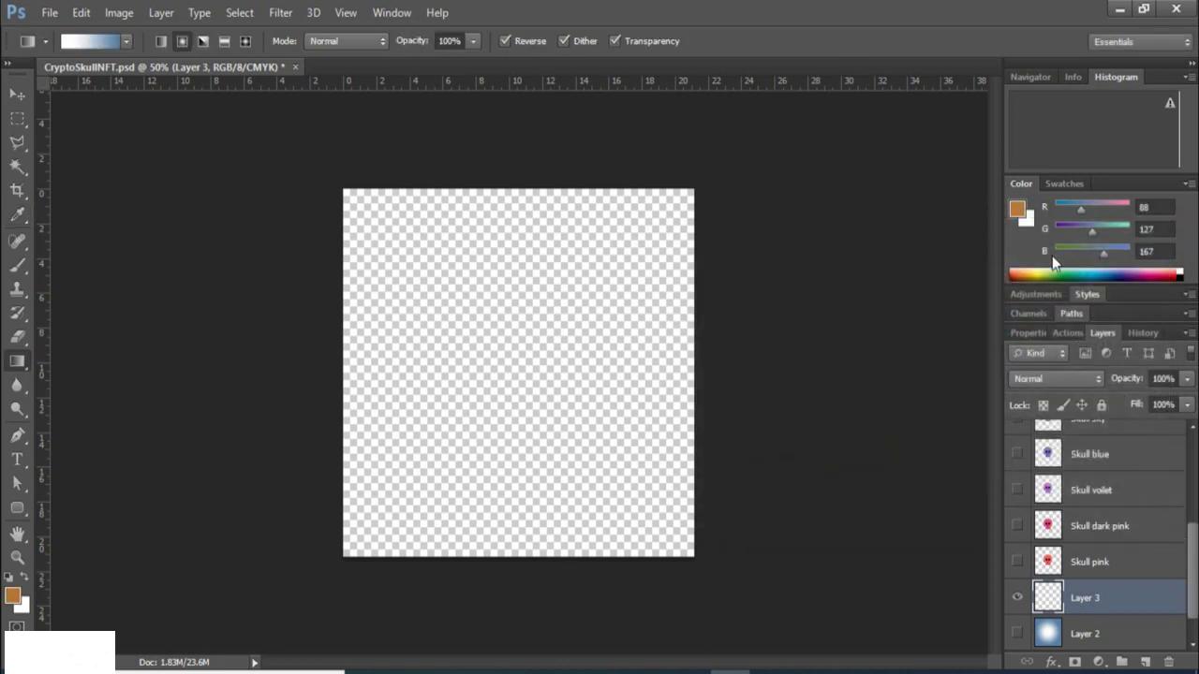
drag(526, 352, 521, 190)
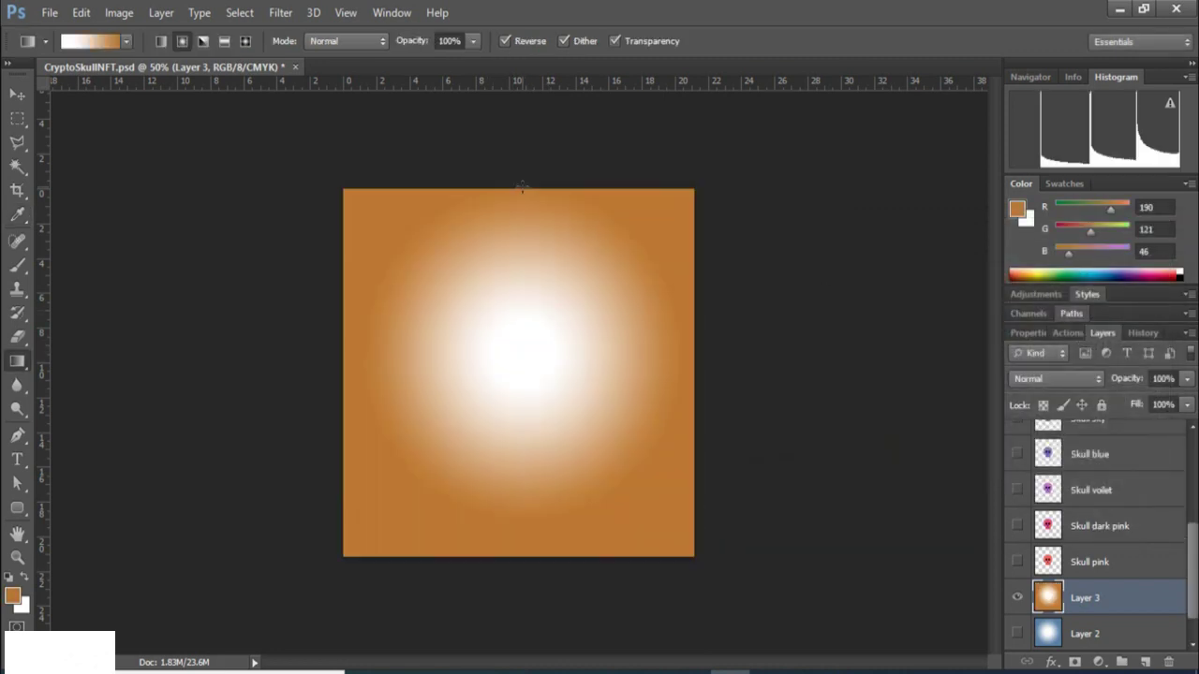
click(1018, 565)
click(1018, 564)
Add an empty layer directly above the orange gradient layer and hide the orange one.
scroll(1170, 521, down, 1)
click(1145, 662)
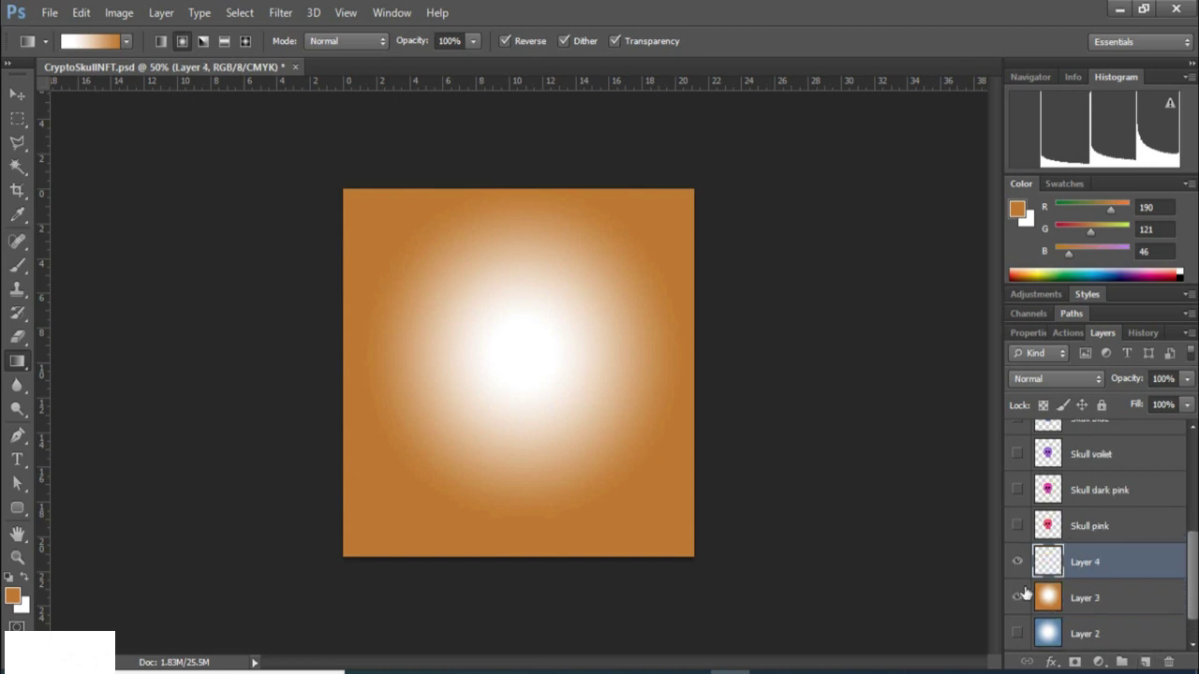
click(1017, 597)
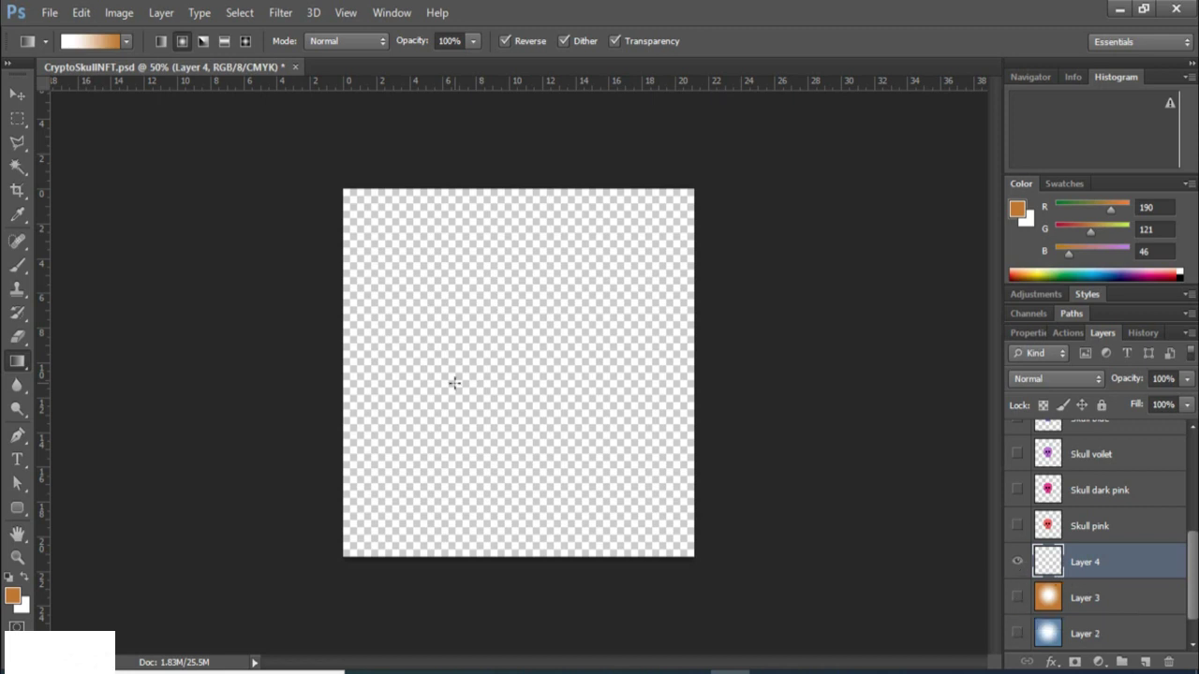
Set the foreground colour to red, RGB 193, 53, 53.
click(12, 597)
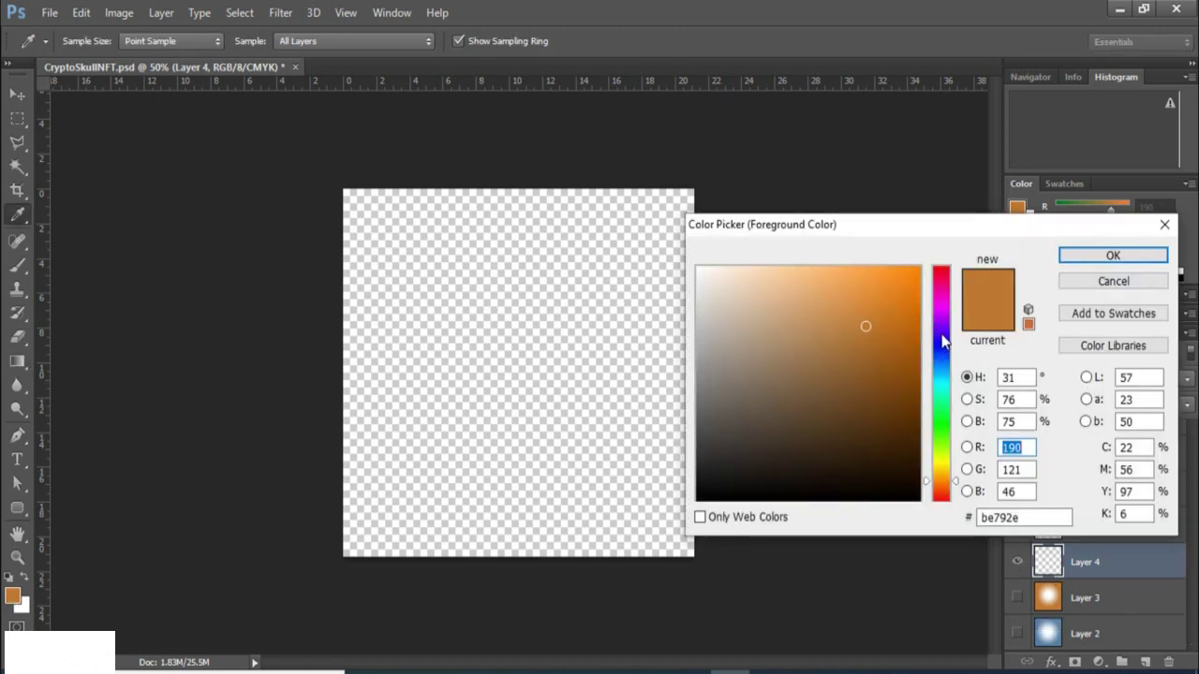
drag(940, 279, 940, 264)
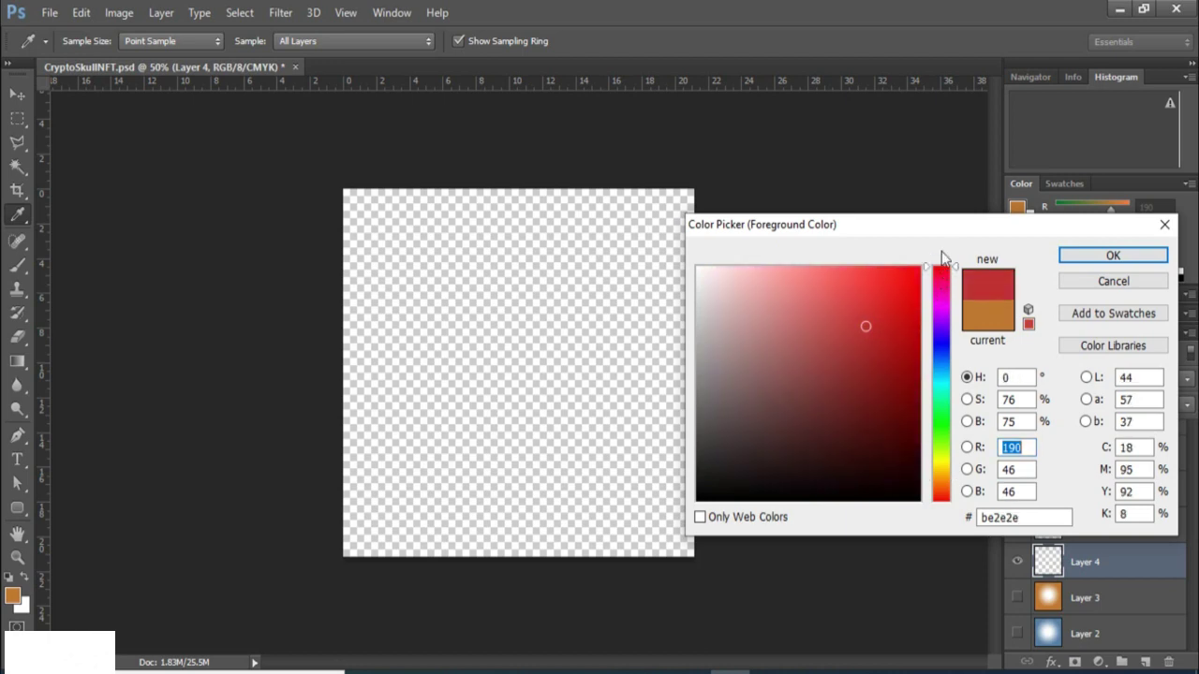
click(859, 323)
click(1086, 256)
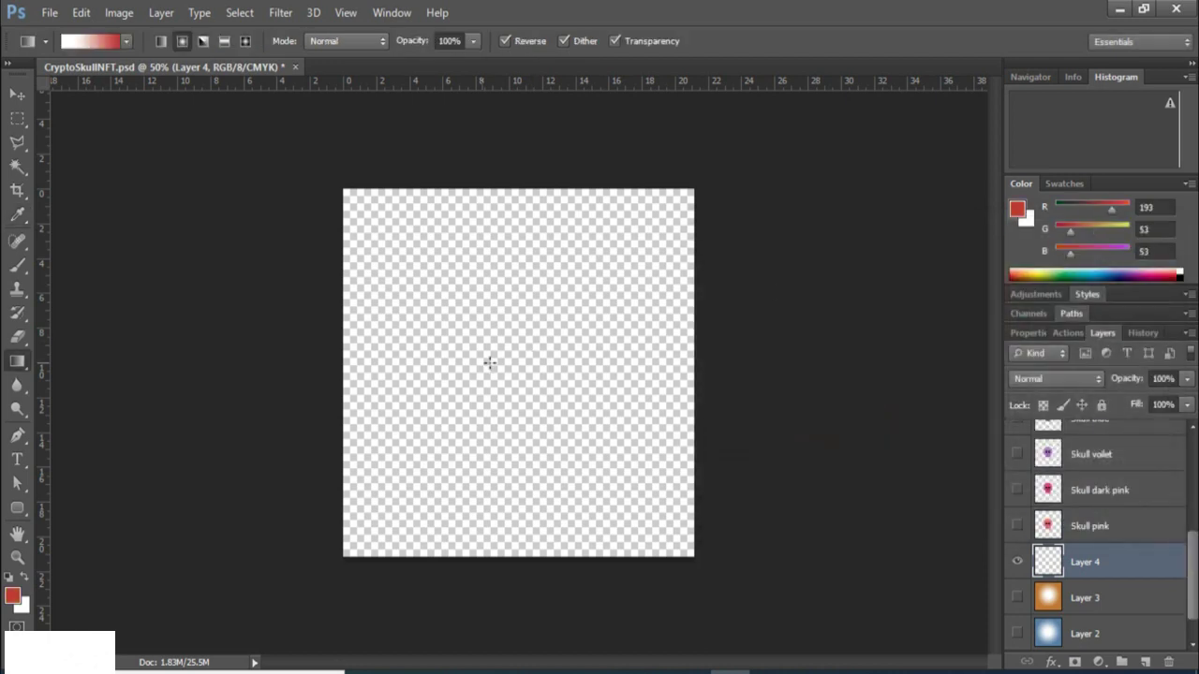
Try a reversed red radial gradient on Layer 4, preview Skull pink over it, and undo the gradient fill.
drag(516, 354, 516, 185)
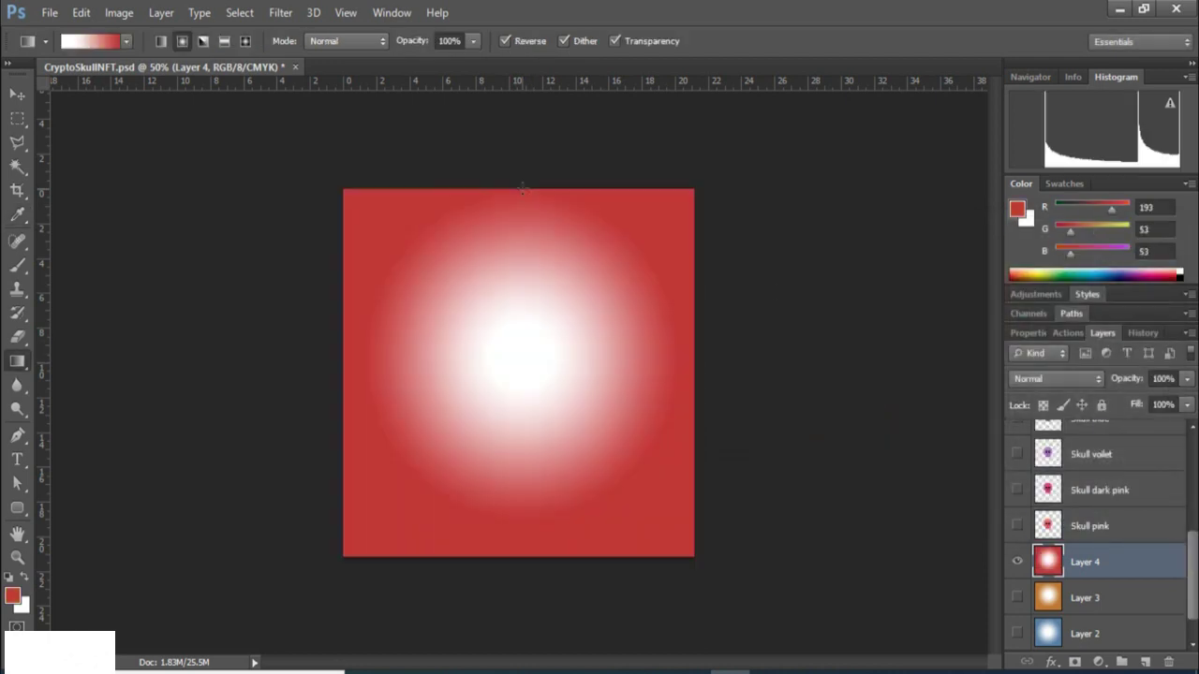
click(1017, 526)
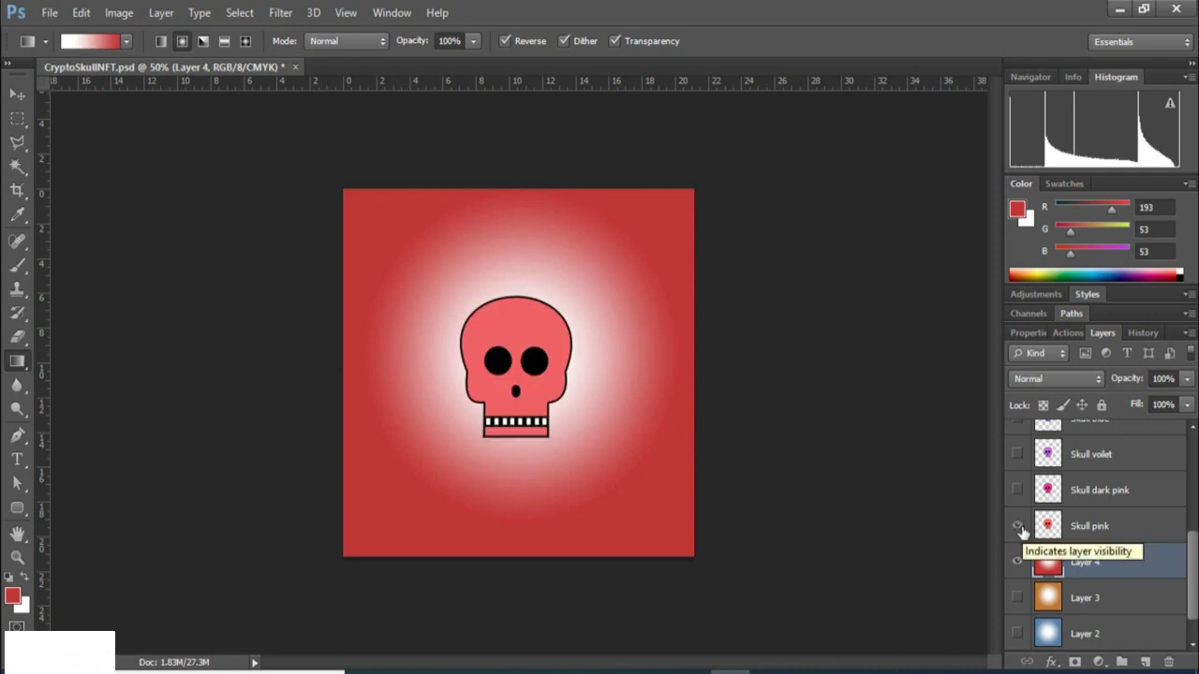
click(1018, 528)
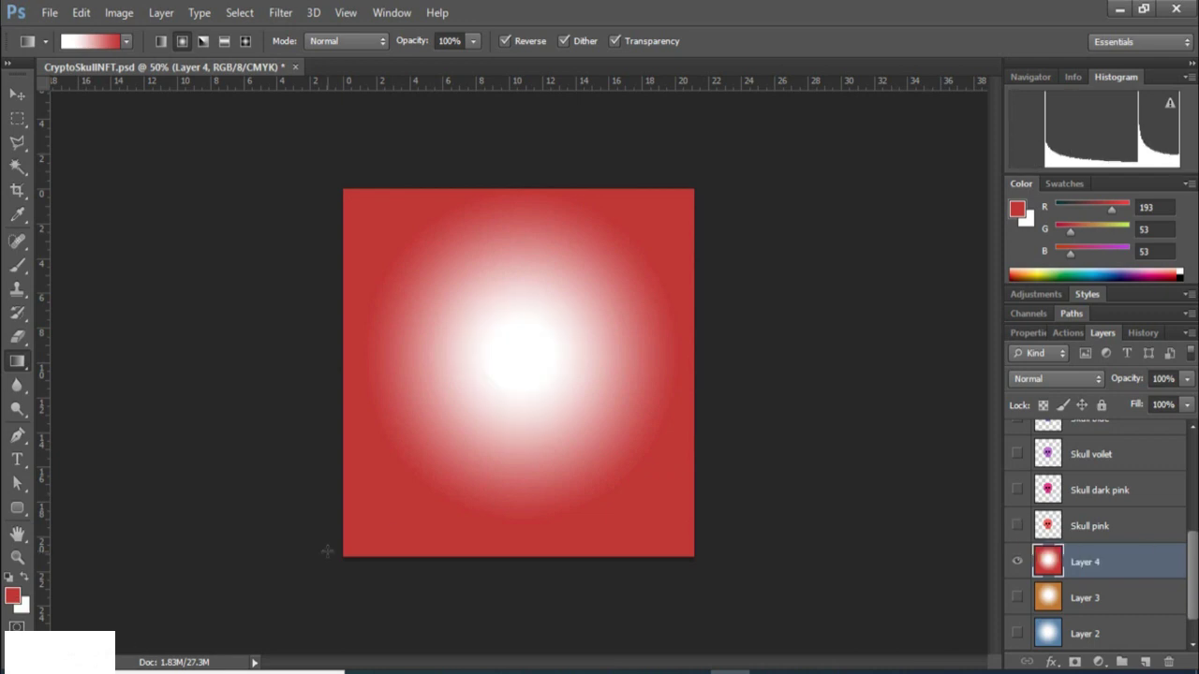
key(ctrl+z)
Set the foreground colour to purple, RGB 139, 53, 193.
click(14, 598)
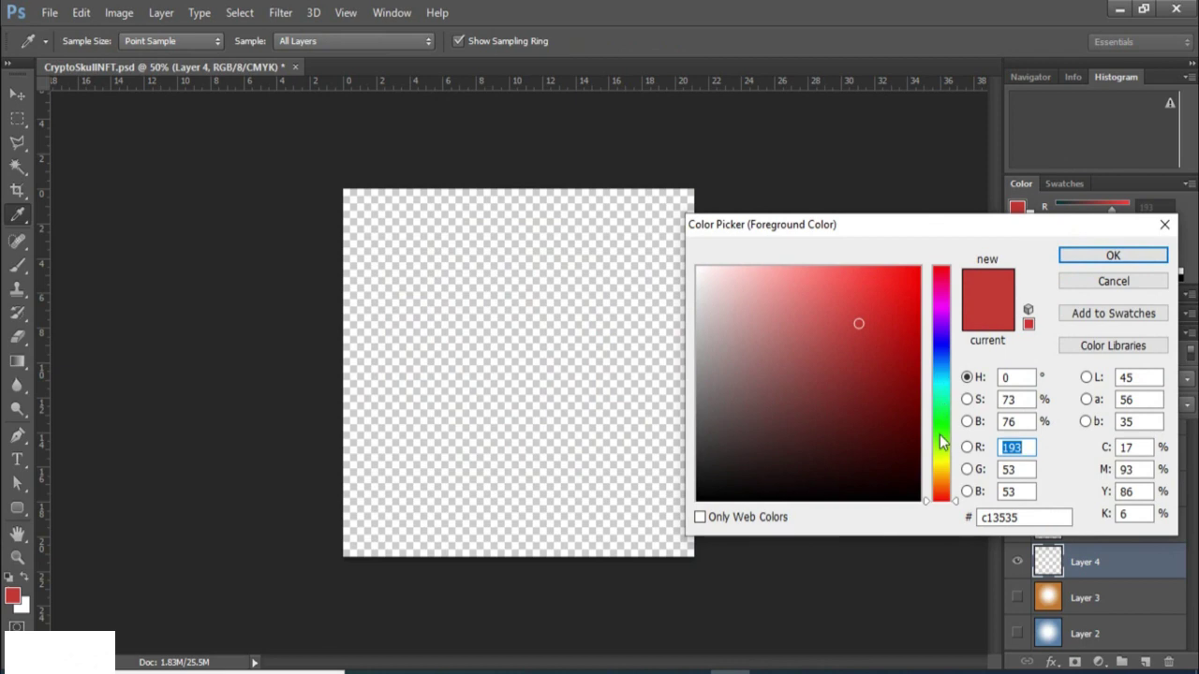
click(940, 447)
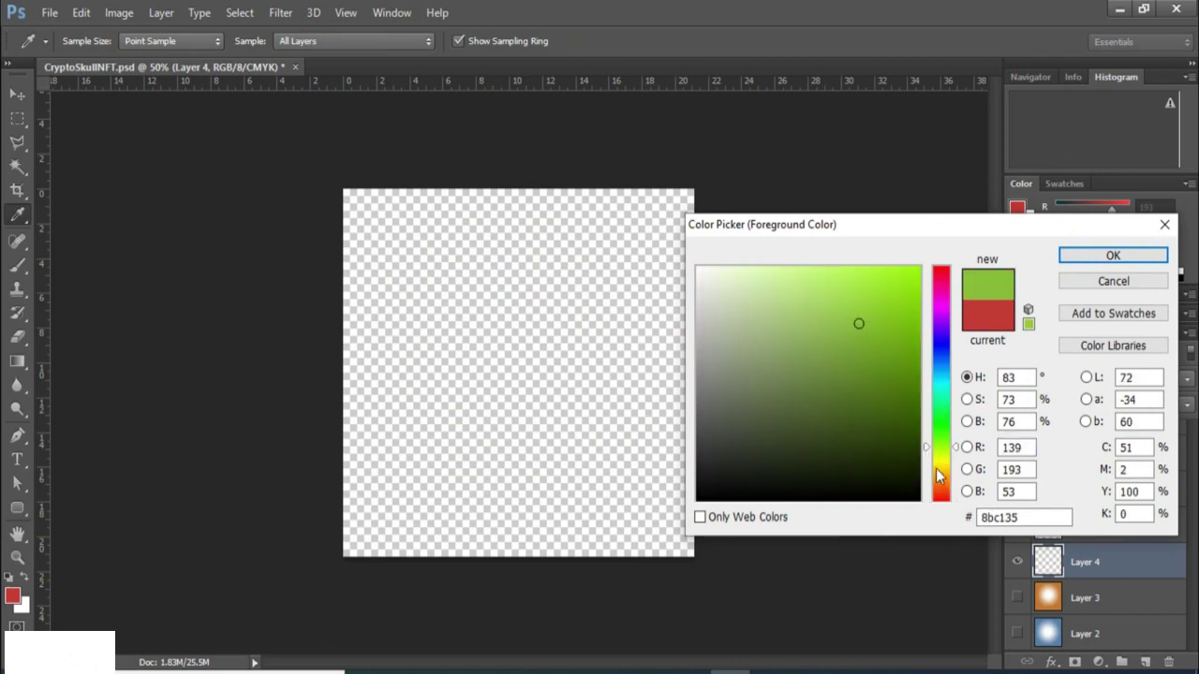
drag(939, 476, 929, 365)
mouse_move(936, 319)
mouse_down()
mouse_move(937, 280)
mouse_move(935, 320)
mouse_up()
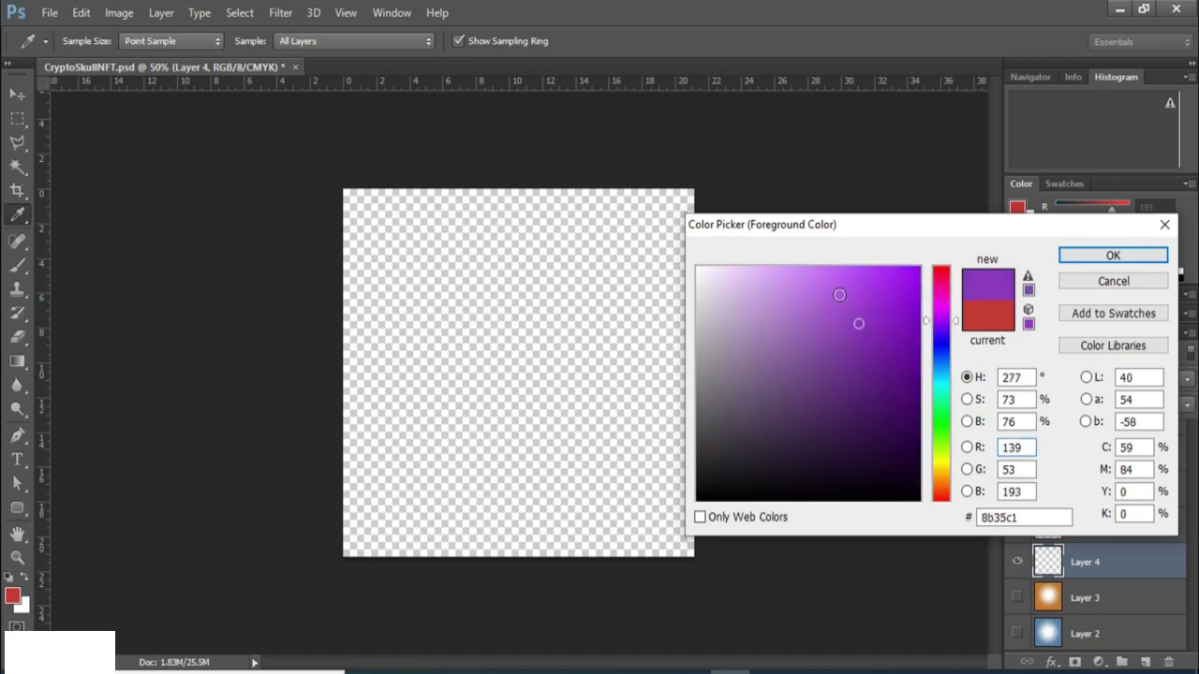
click(1068, 255)
Fill Layer 4 with a reversed purple radial gradient from near the canvas centre to just above its upper edge and briefly preview Skull pink.
key(g)
drag(528, 344, 528, 177)
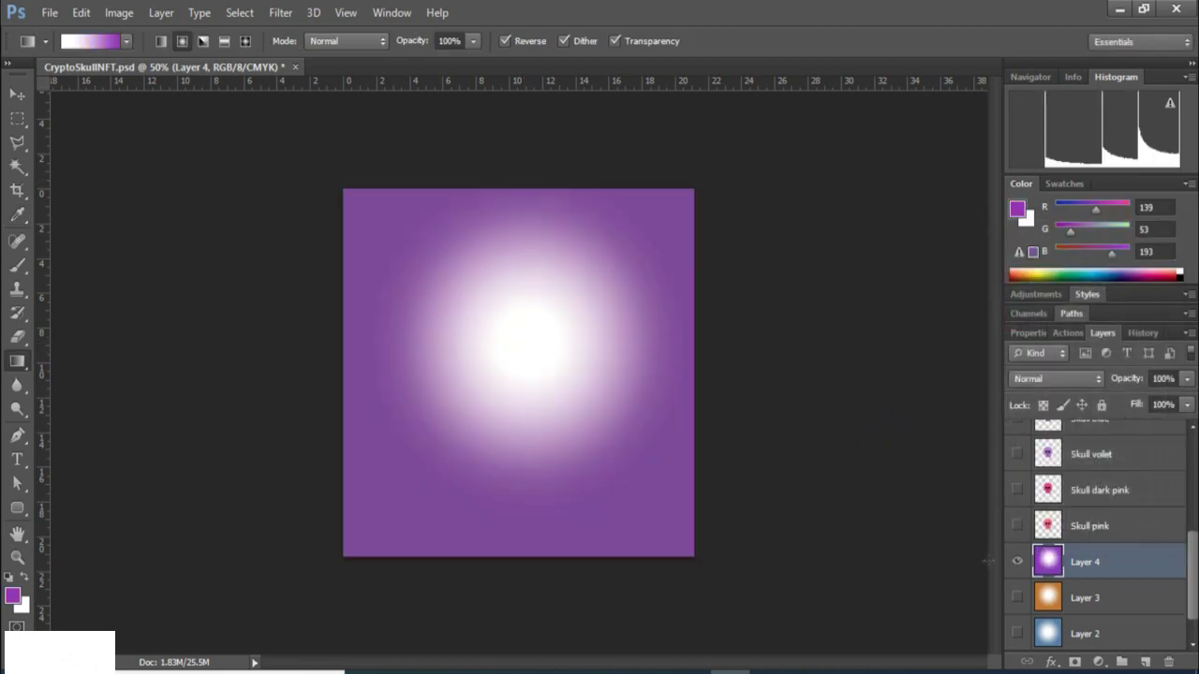
click(1017, 526)
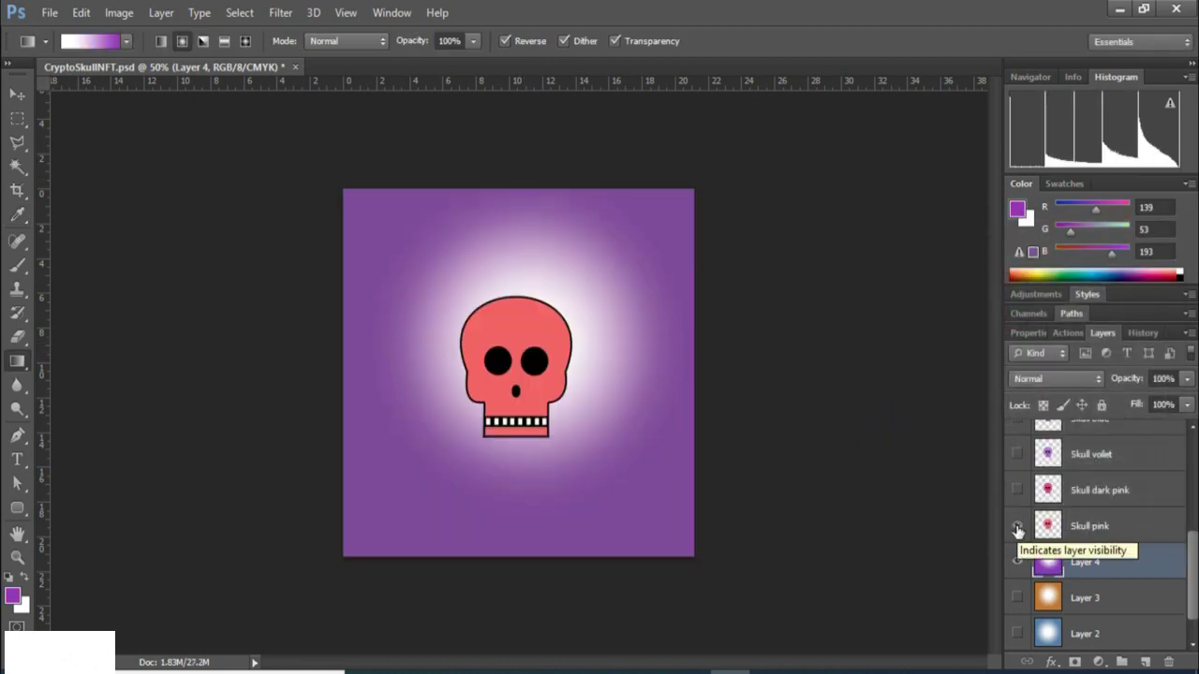
click(1017, 526)
Add an empty layer above the purple gradient layer, hiding the purple one, and set the foreground colour to teal, RGB 53, 193, 152.
click(1144, 663)
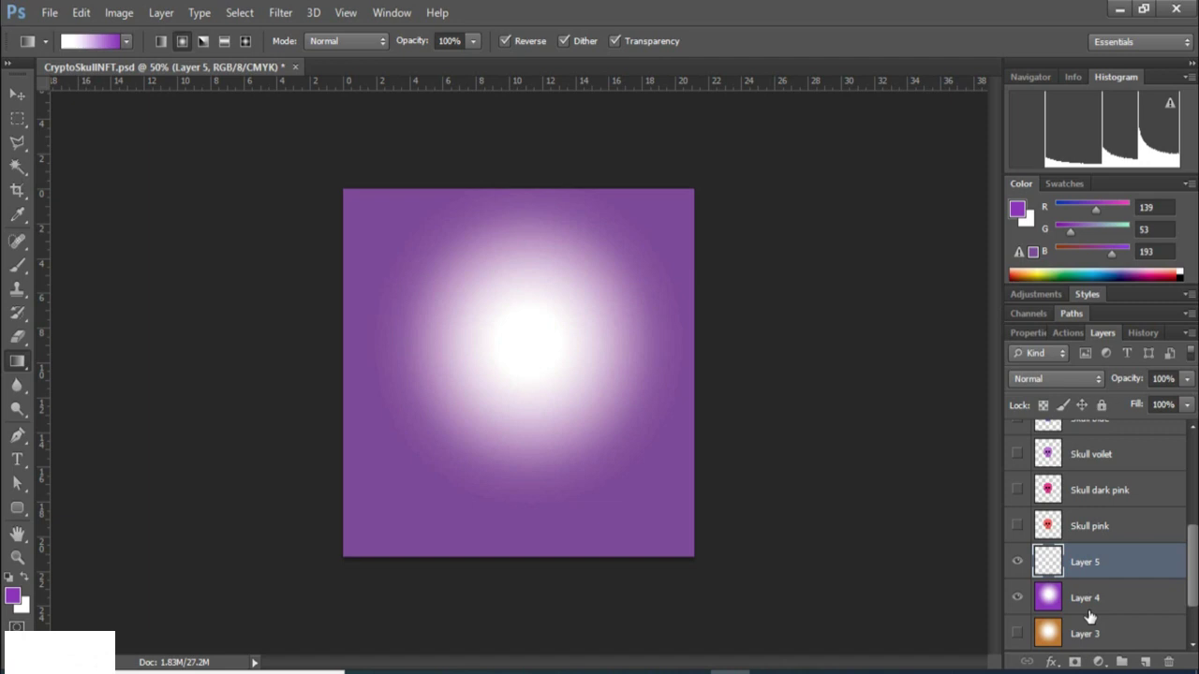
click(1017, 597)
click(13, 595)
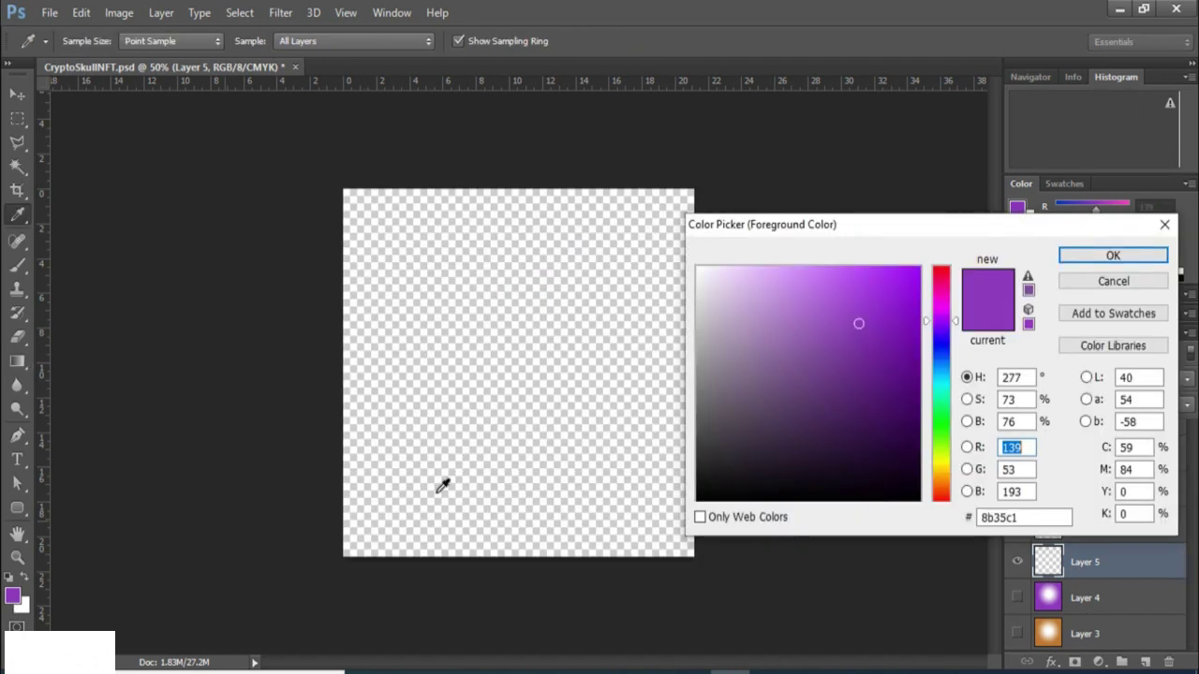
drag(941, 368, 940, 395)
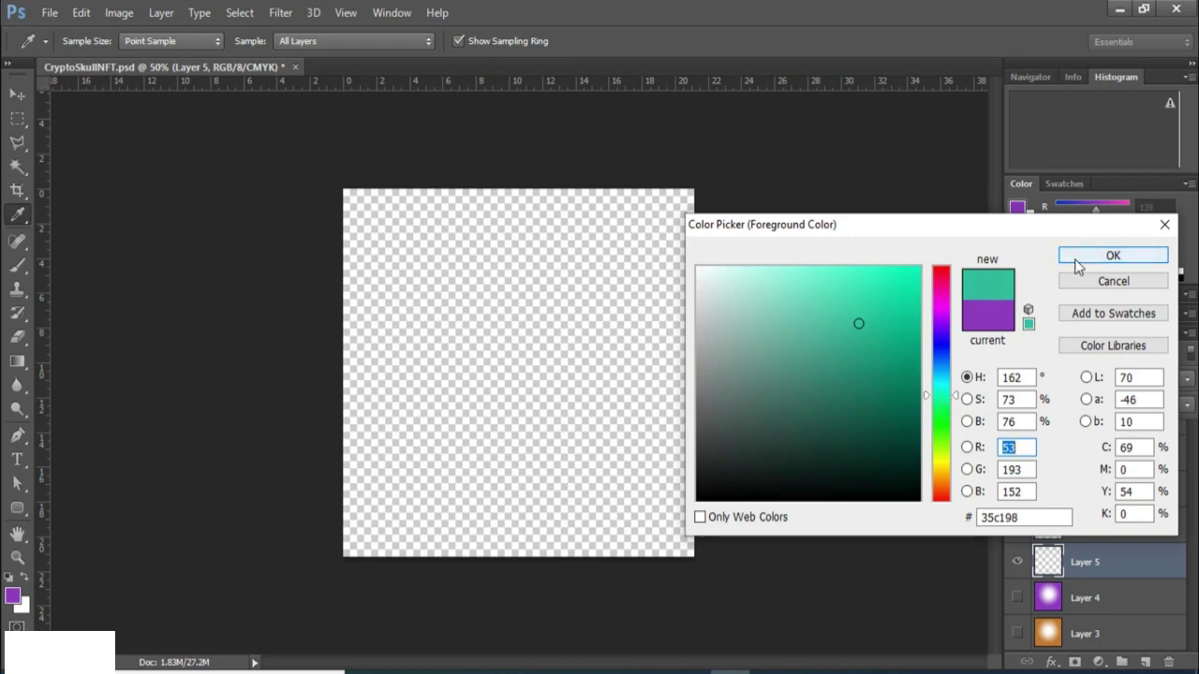
click(1113, 255)
Fill Layer 5 with a reversed teal radial gradient from near the canvas centre to its upper edge, check it with Skull pink, and save.
key(g)
drag(514, 349, 515, 188)
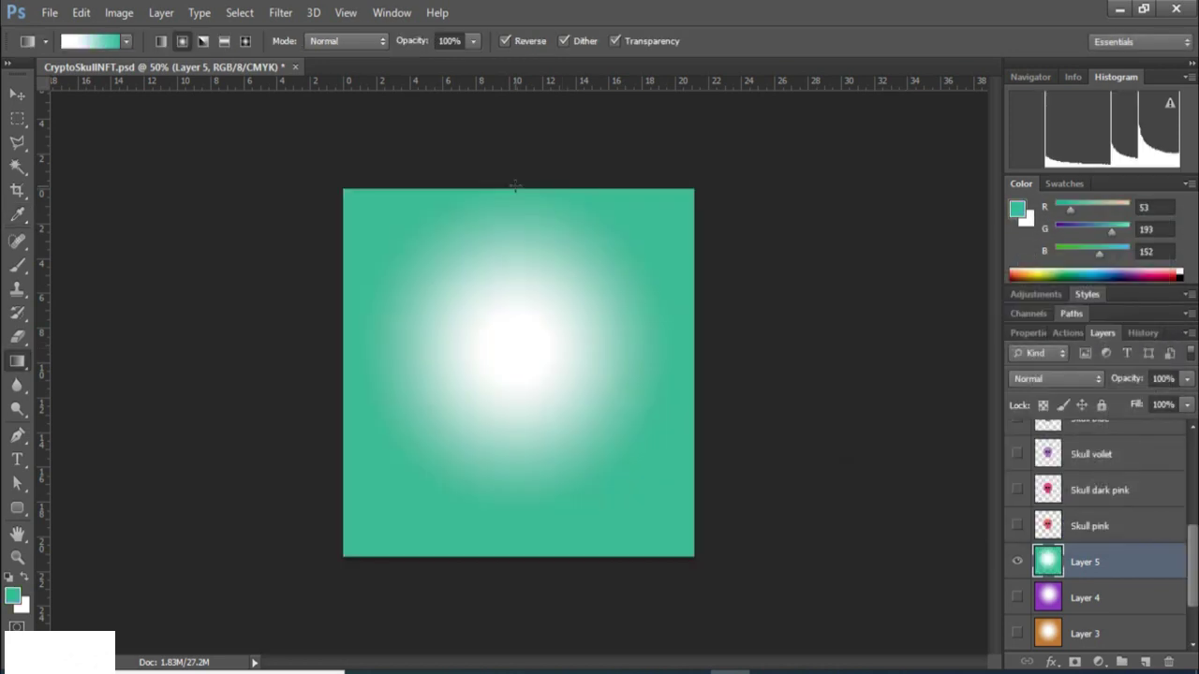
click(1017, 526)
click(1017, 526)
key(ctrl+s)
Rename Layer 1 as "bg green" and Layer 2 as "bg skyblue".
scroll(1105, 552, down, 2)
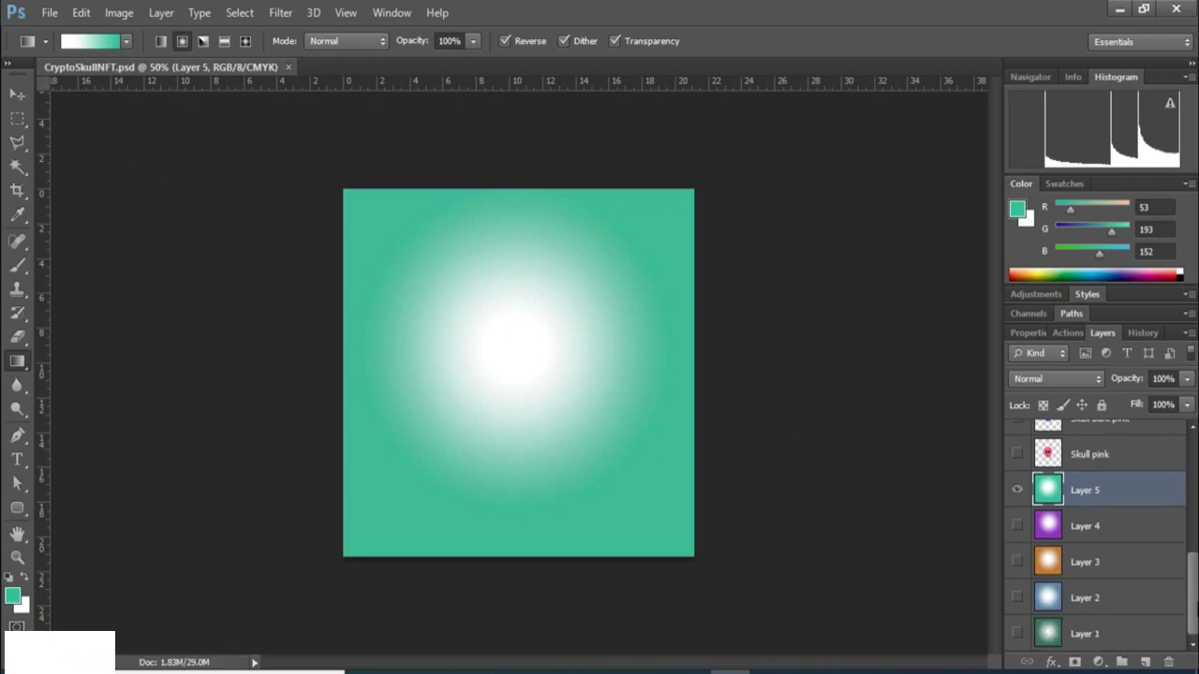
double_click(1086, 635)
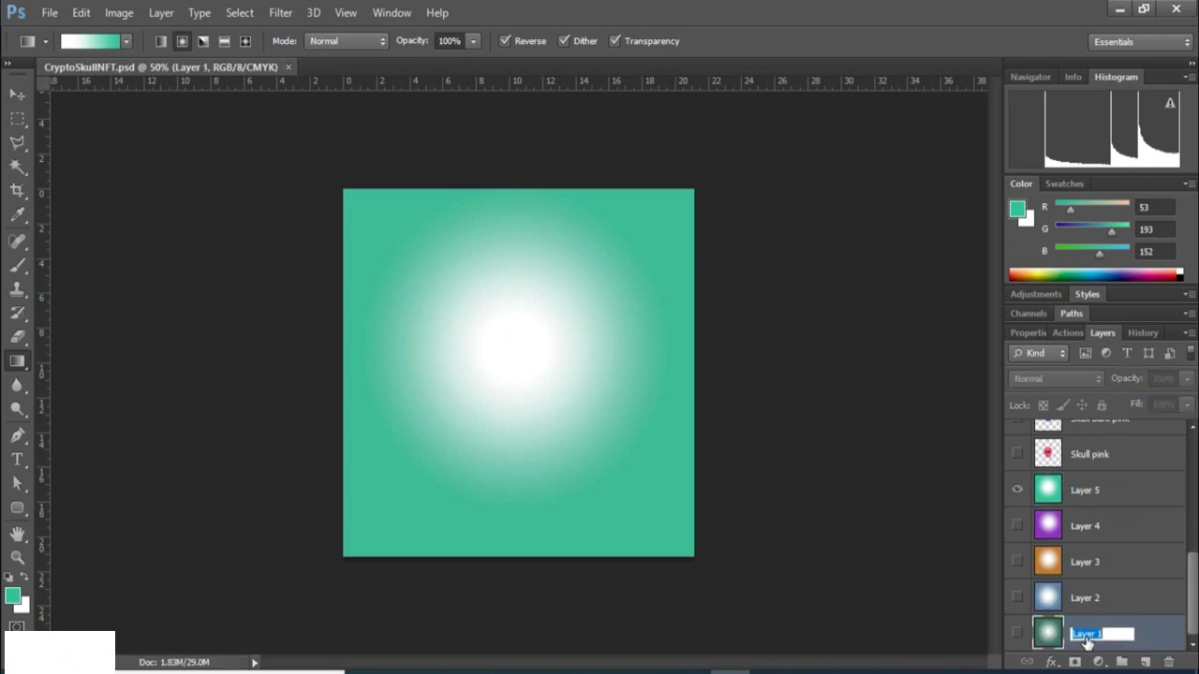
text(bg green)
key(Return)
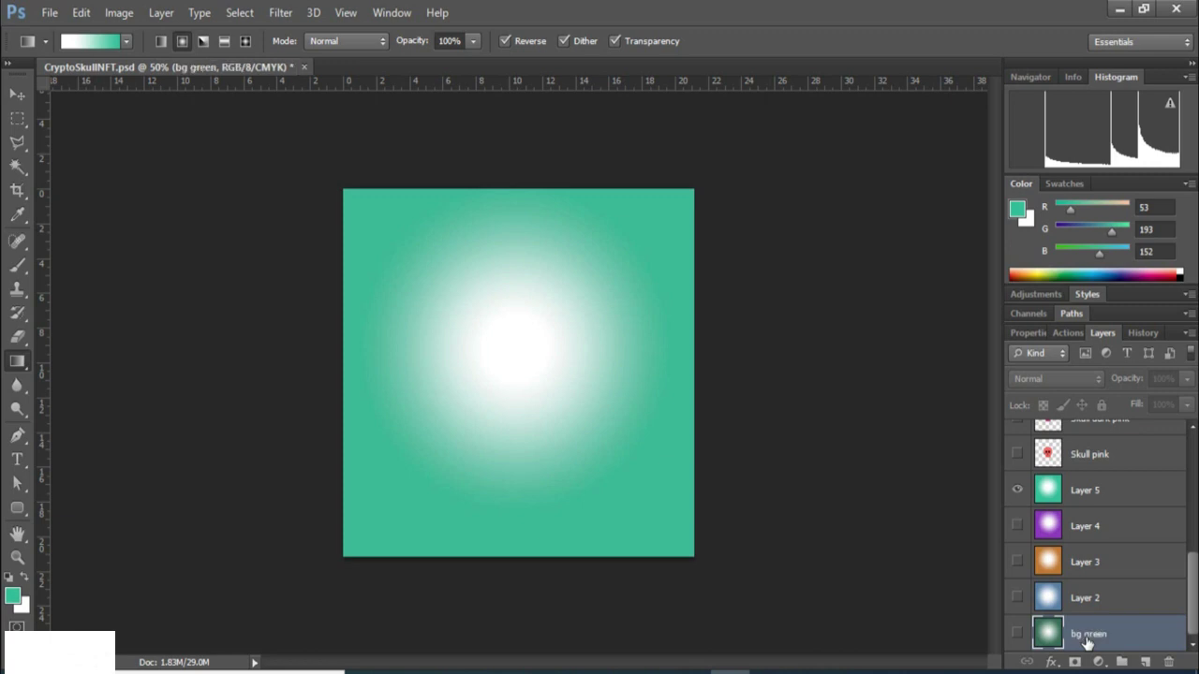
double_click(1084, 600)
text(bg)
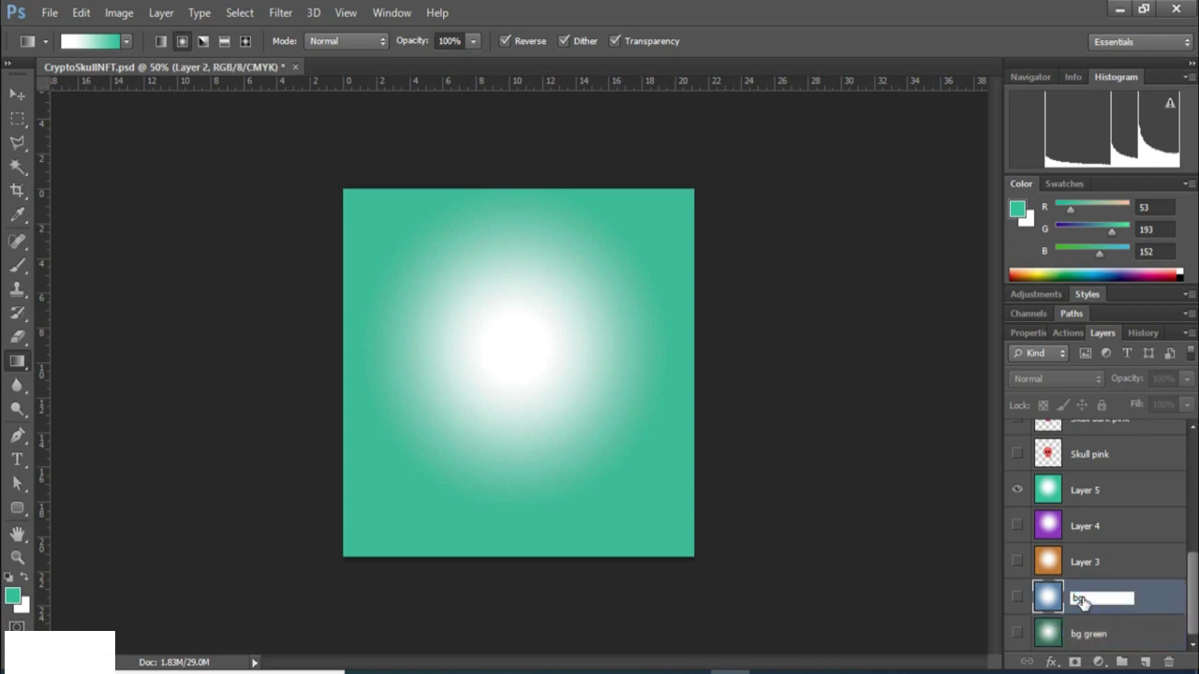
text( sky b)
Rename Layer 3 as "bg orang" and Layer 4 as "bg voilet".
double_click(1094, 562)
text(bg orang)
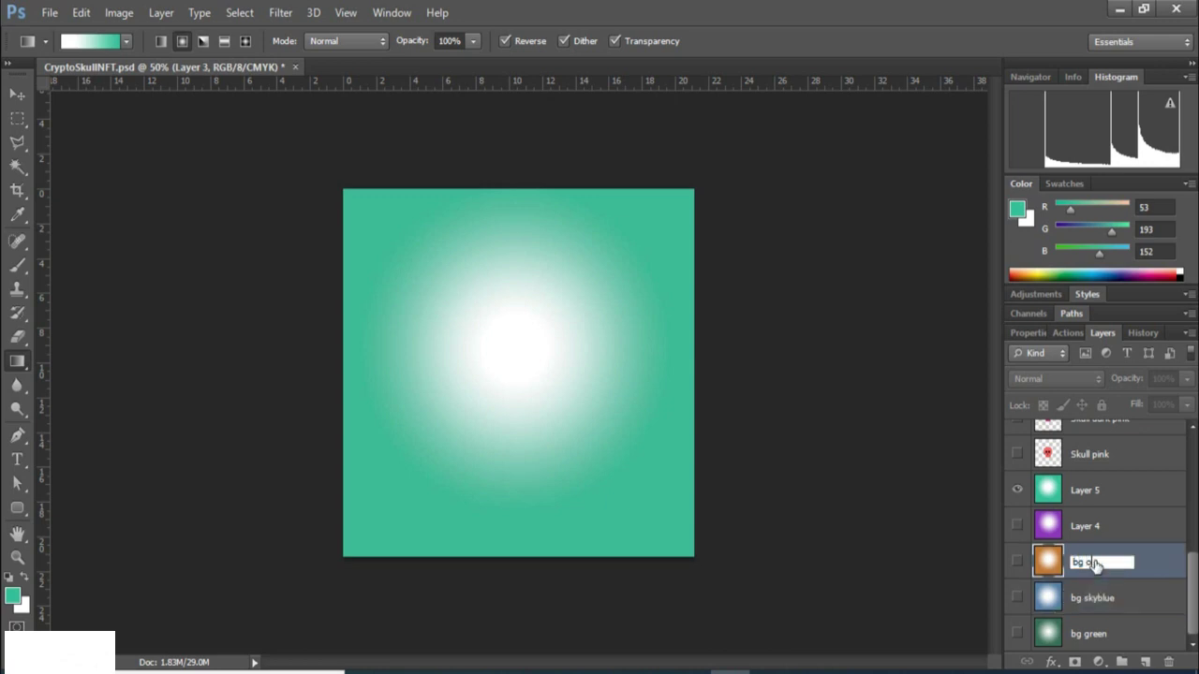
click(1094, 528)
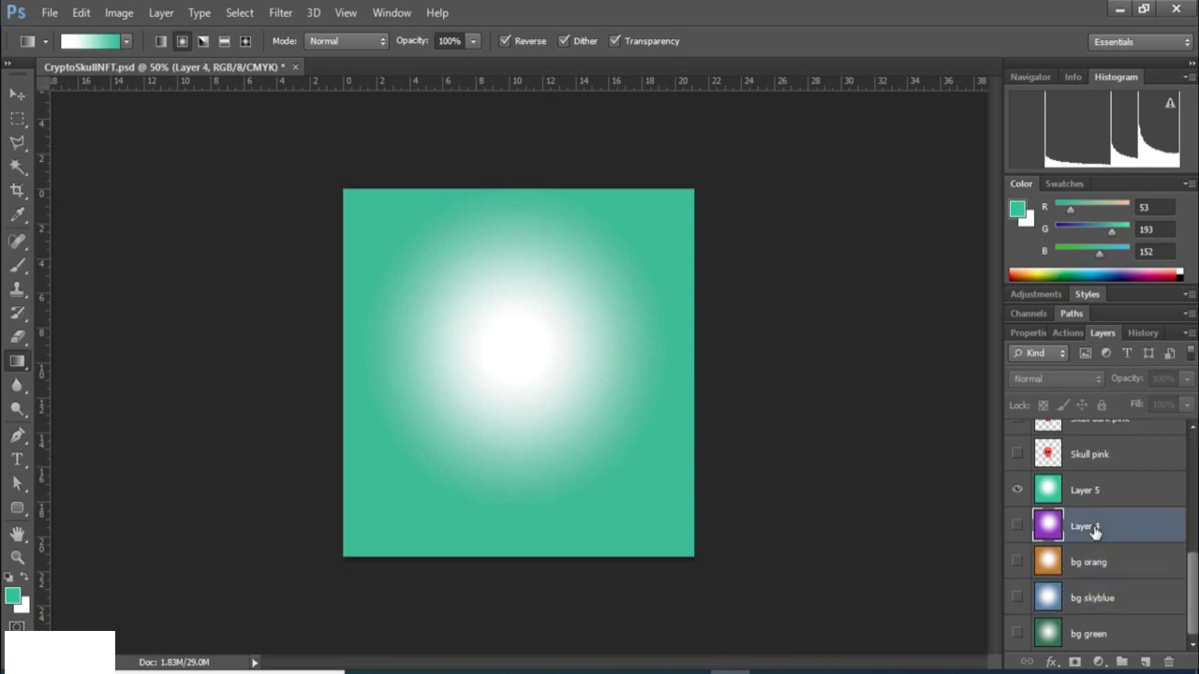
double_click(1094, 528)
text(bg voilet)
key(Return)
Rename Layer 5 as "bg light blue".
double_click(1086, 496)
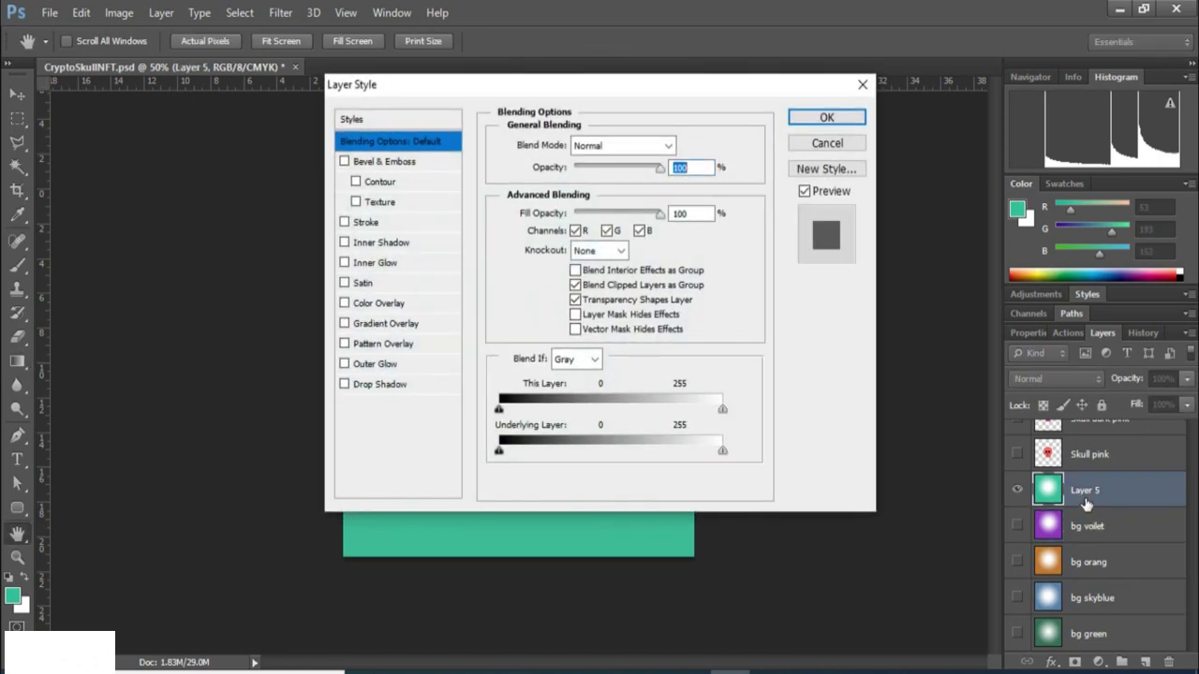
click(861, 86)
double_click(1089, 490)
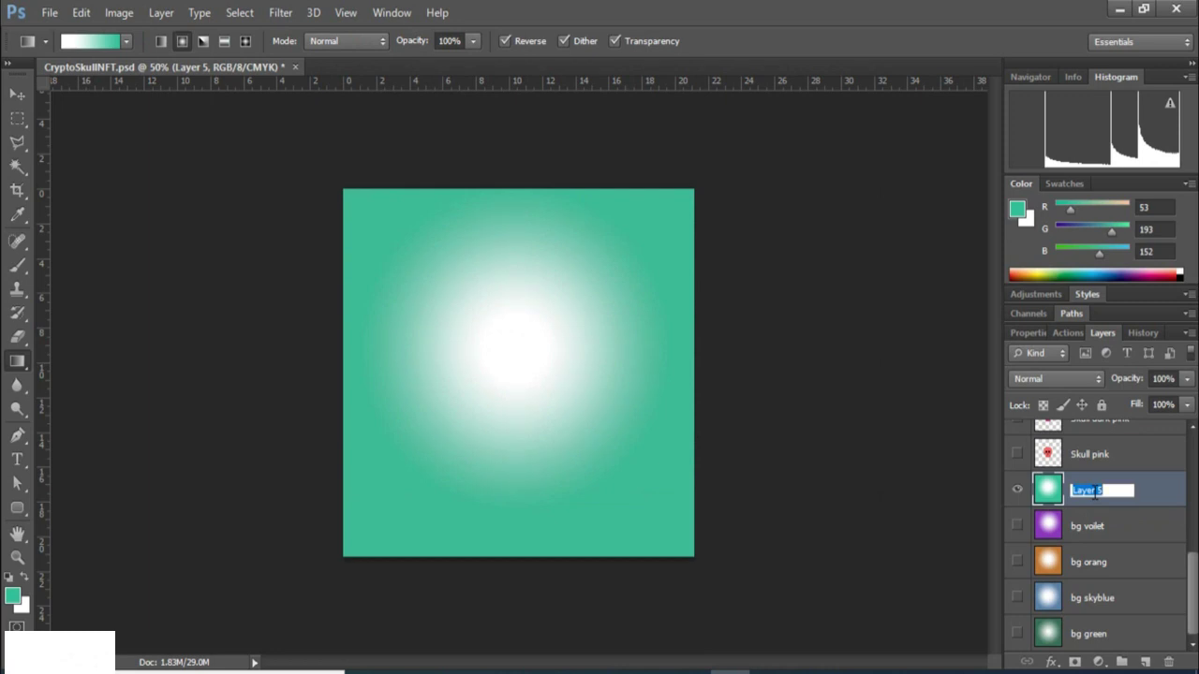
text(bg light blue)
key(Return)
Show the Skull pink, Skull dark pink, Skull voilet, Skull blue and Skull sky layers in turn over the bg light blue background.
click(1017, 455)
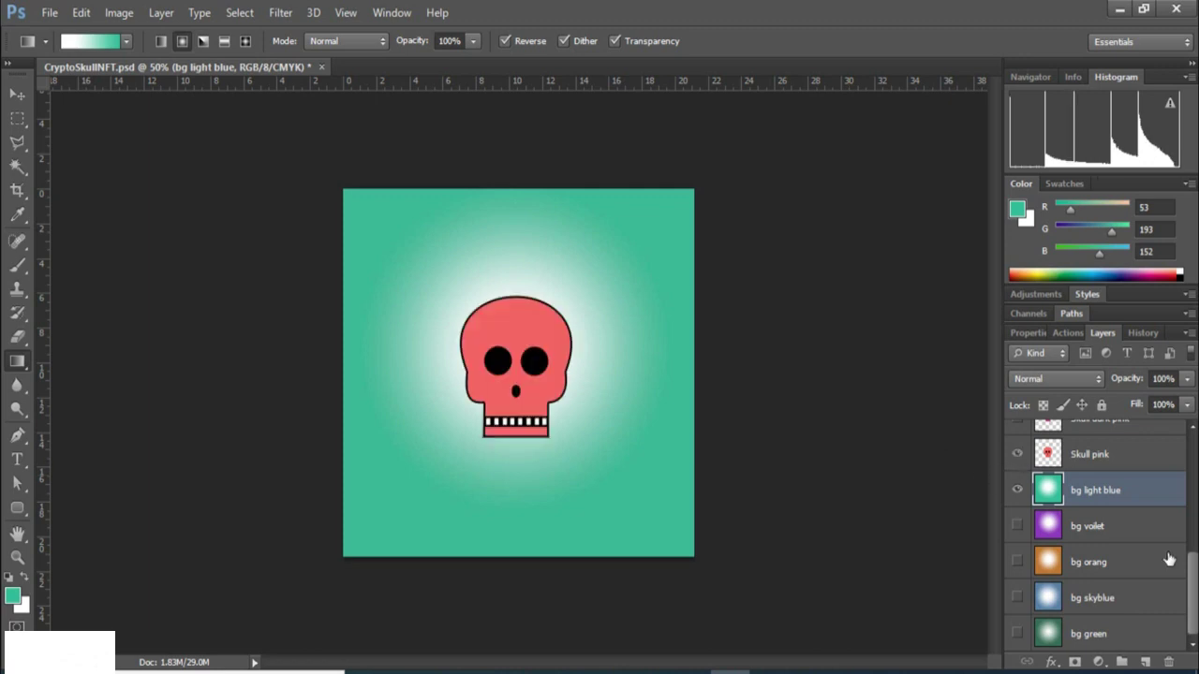
scroll(1170, 559, up, 3)
scroll(1096, 536, up, 1)
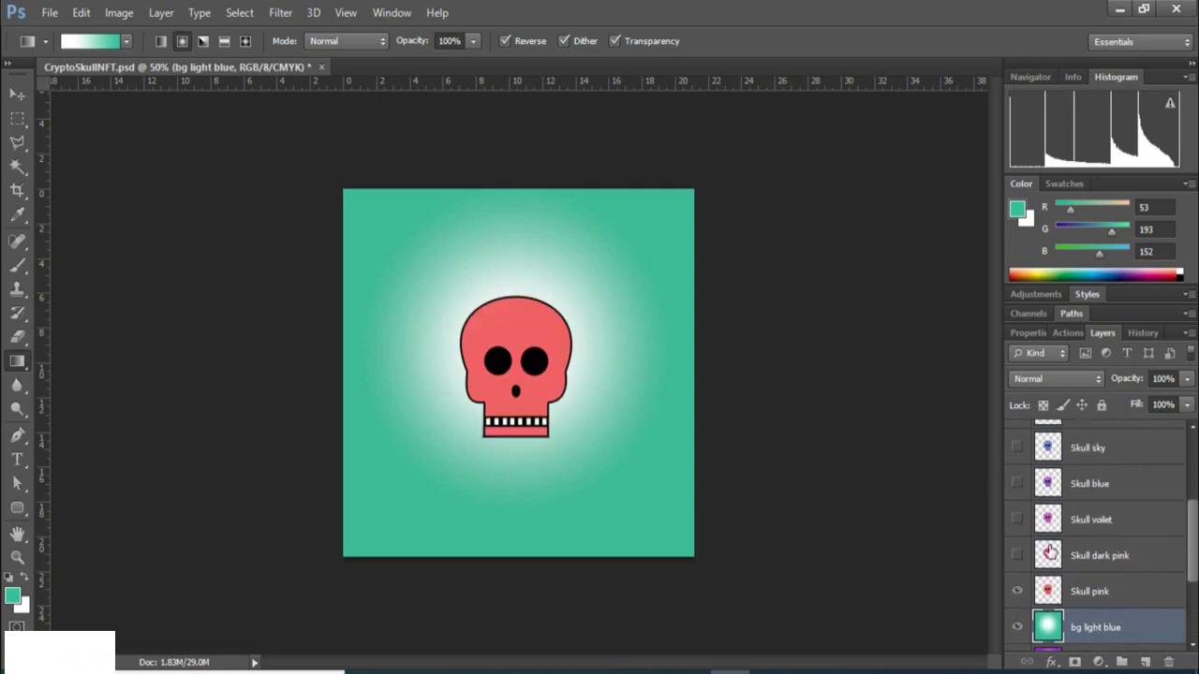
click(1017, 556)
click(1017, 519)
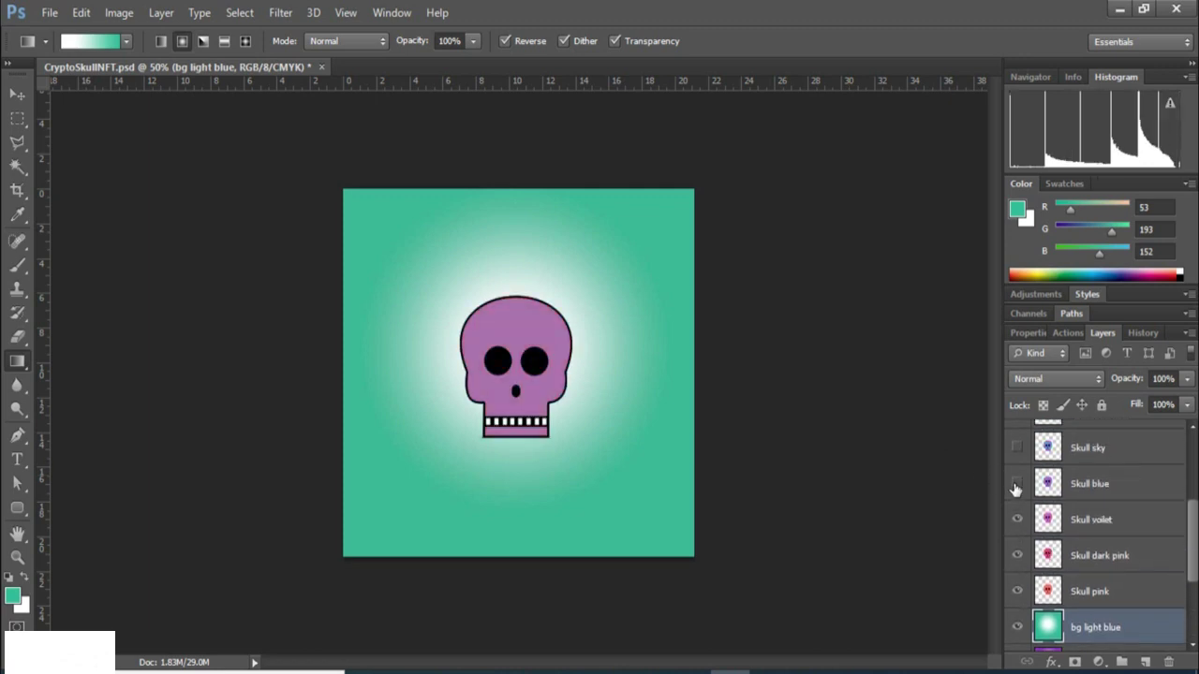
click(1017, 484)
click(1017, 448)
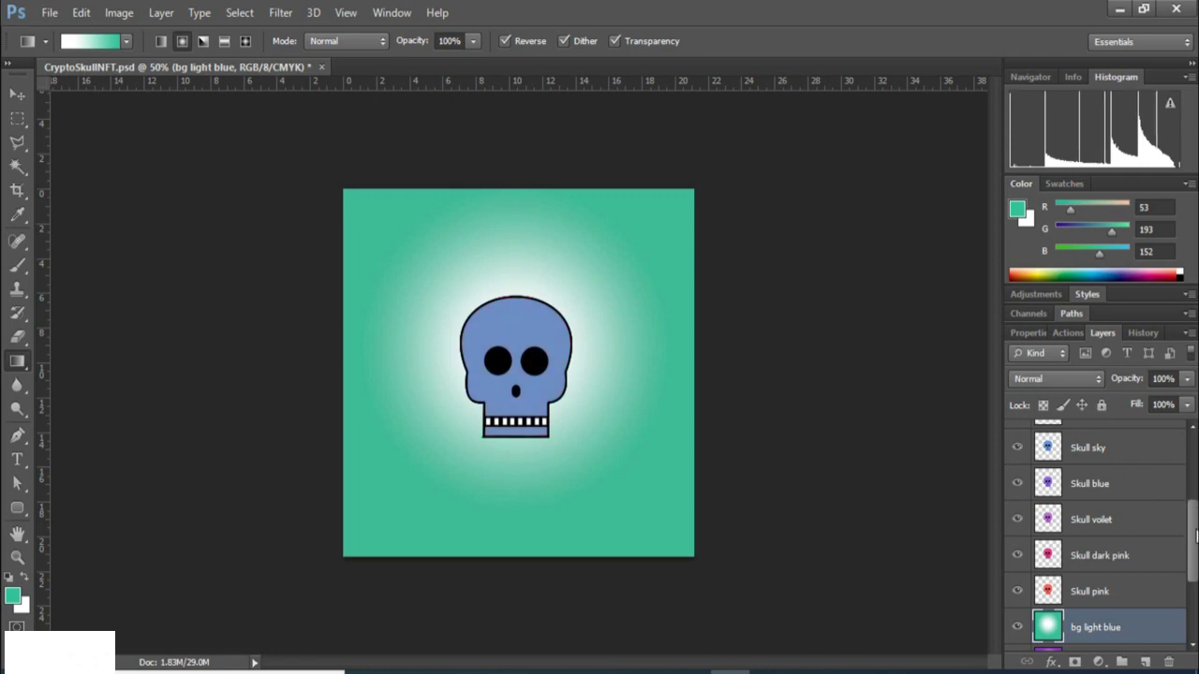
Preview the Skull light green, Skull green, Skull yellow, Skull orange and Skull gray layers over the same background.
scroll(1195, 534, up, 3)
click(1017, 528)
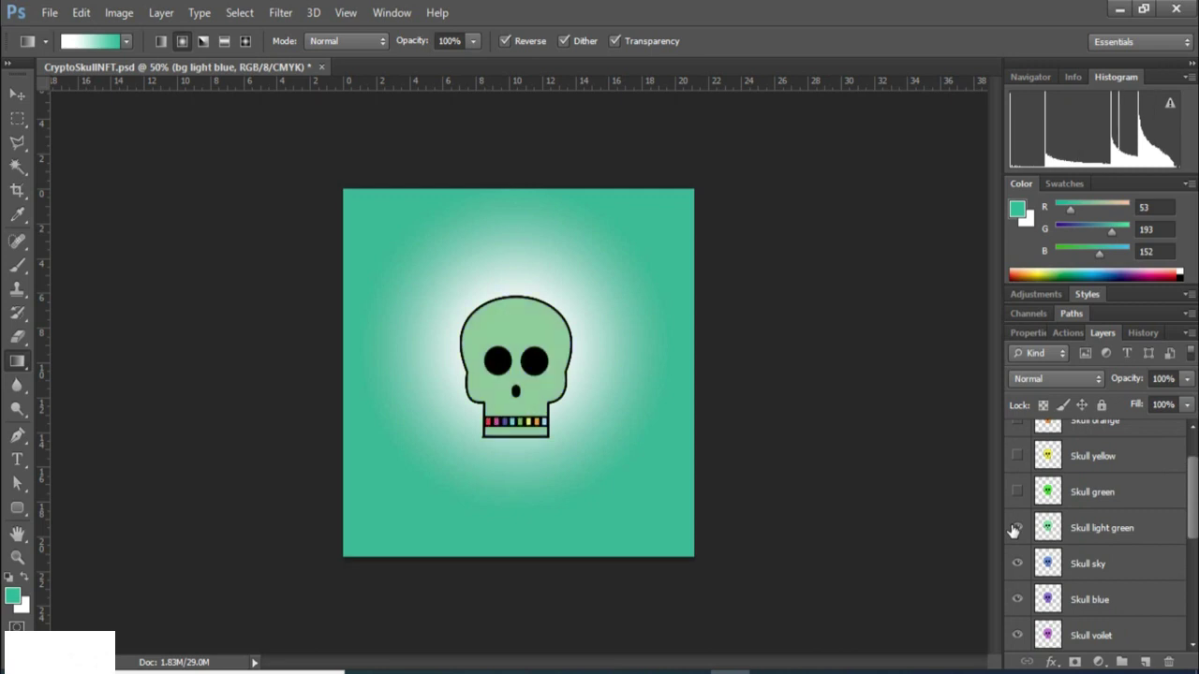
click(1017, 492)
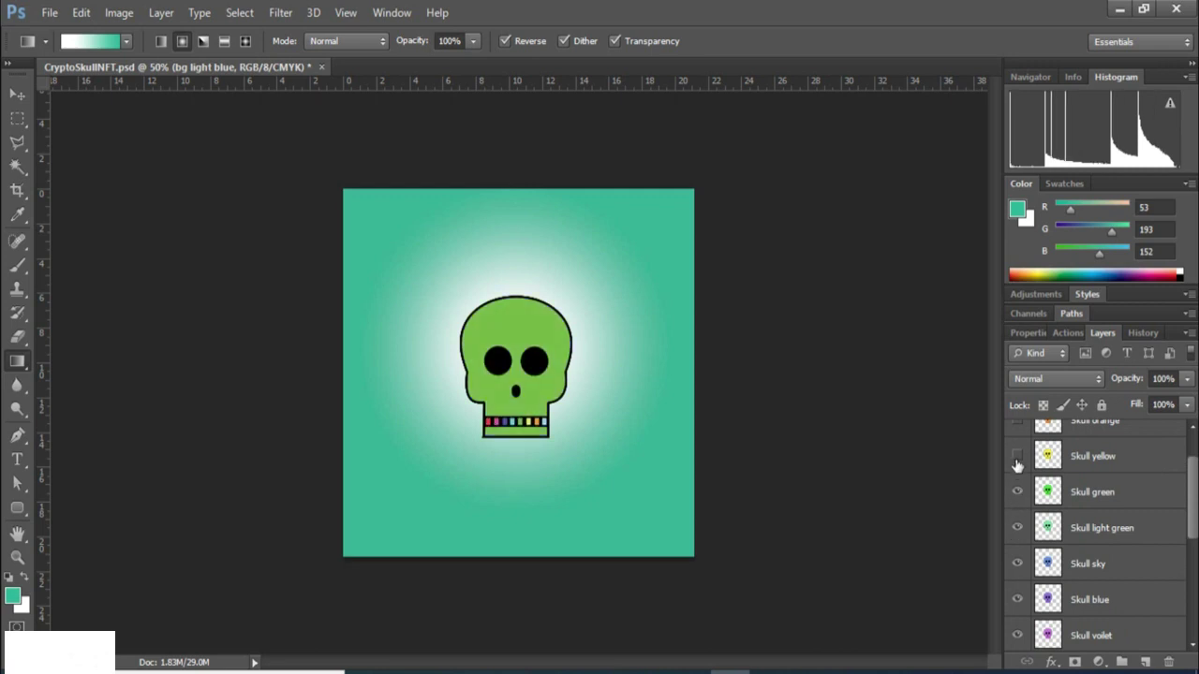
click(1017, 456)
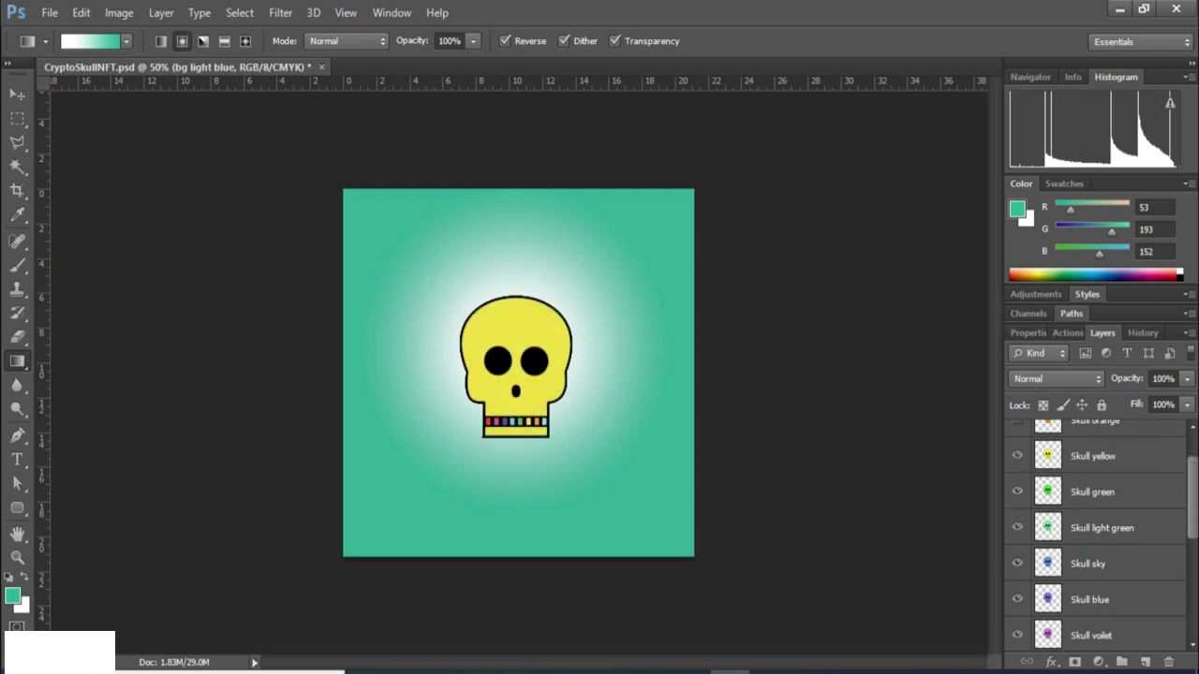
scroll(1196, 481, up, 1)
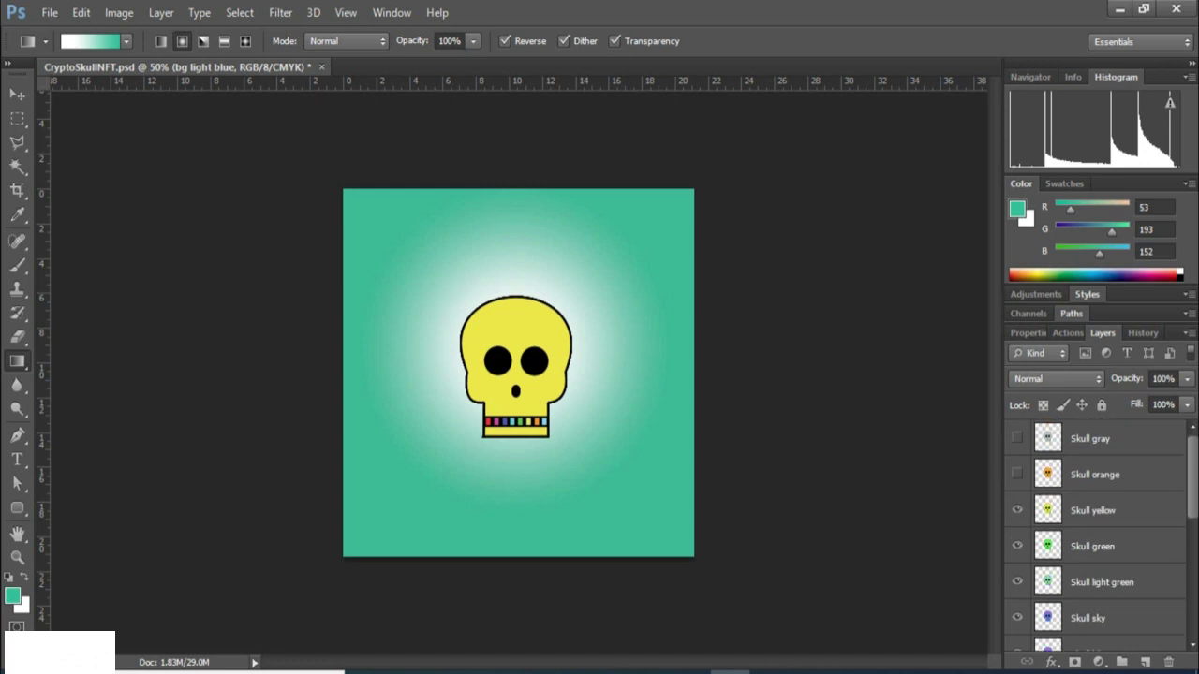
click(1017, 472)
click(1017, 439)
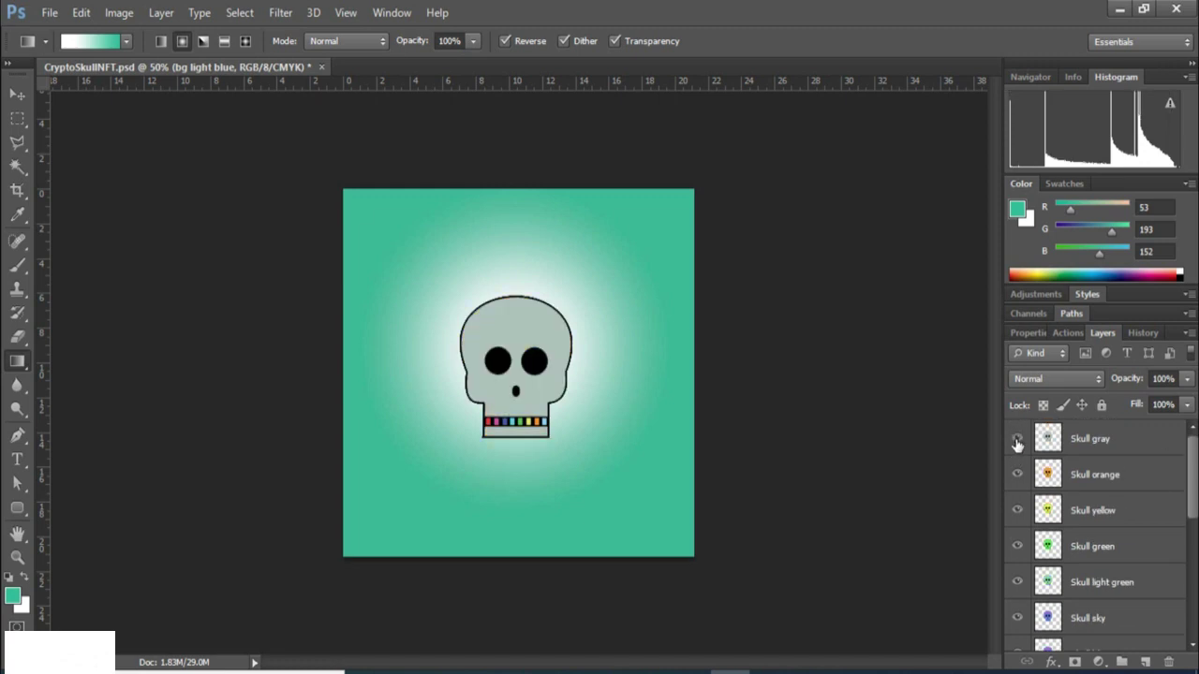
Hide the Skull gray, Skull orange, Skull yellow, Skull green and Skull light green layers and save the document.
click(1017, 474)
click(1017, 438)
click(1017, 546)
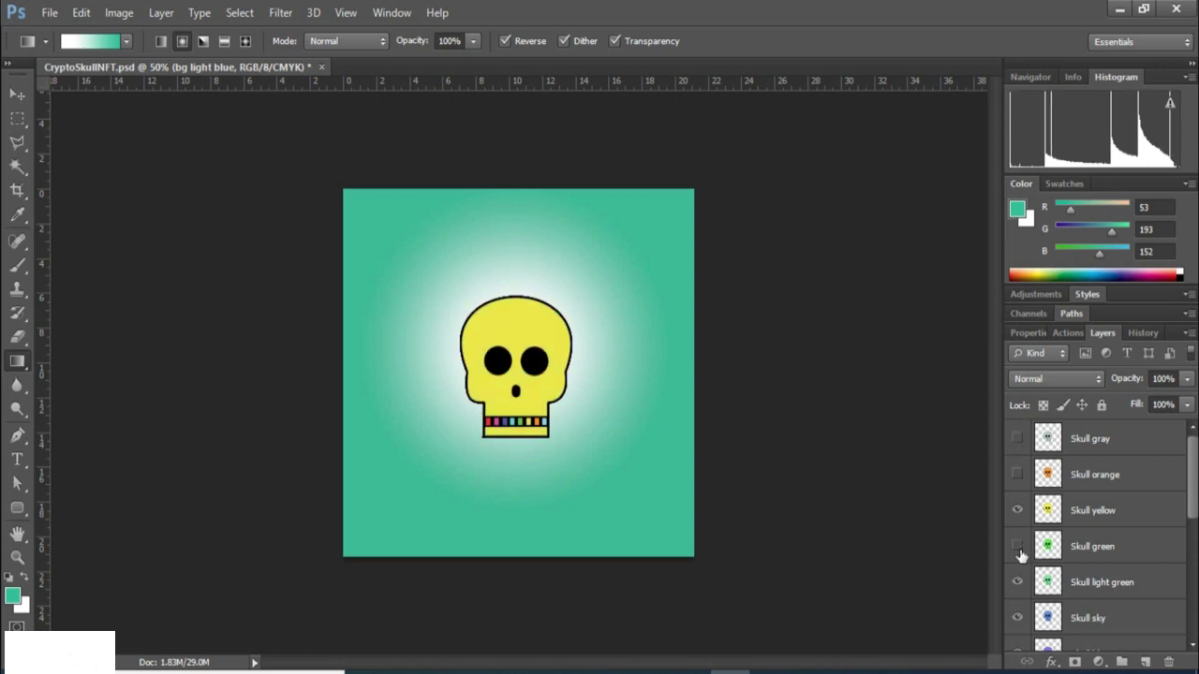
click(1017, 510)
click(1017, 583)
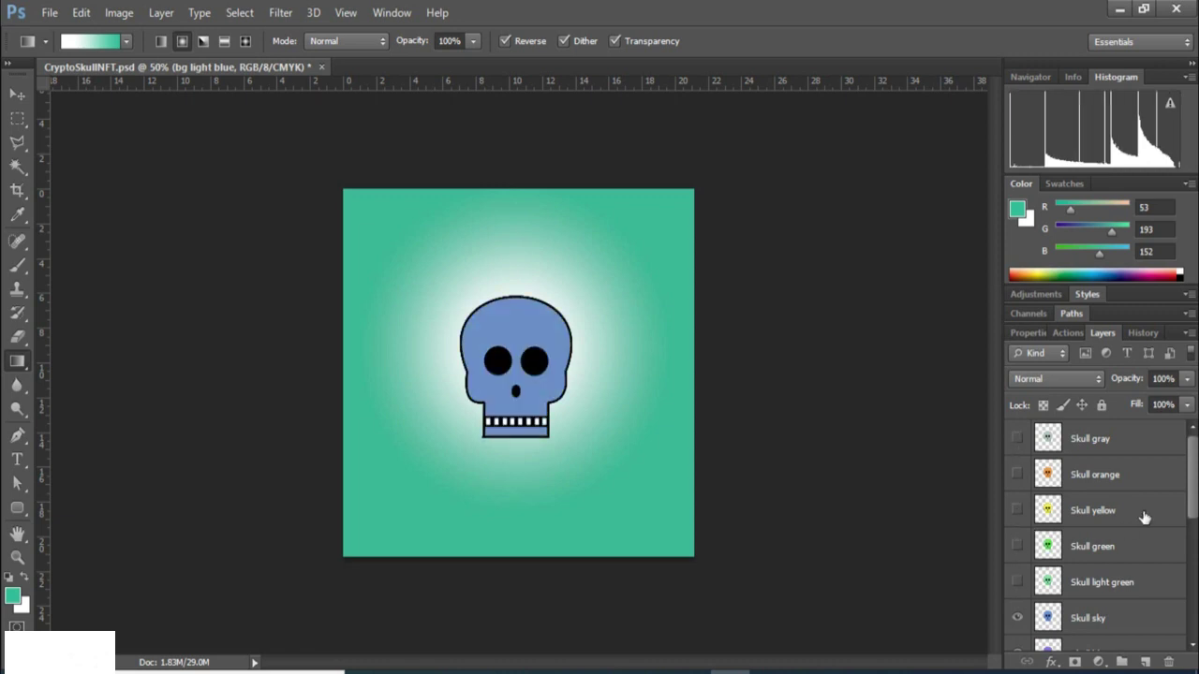
mouse_move(1188, 479)
mouse_down()
mouse_move(1194, 524)
mouse_move(1194, 481)
mouse_up()
drag(1196, 466, 1195, 592)
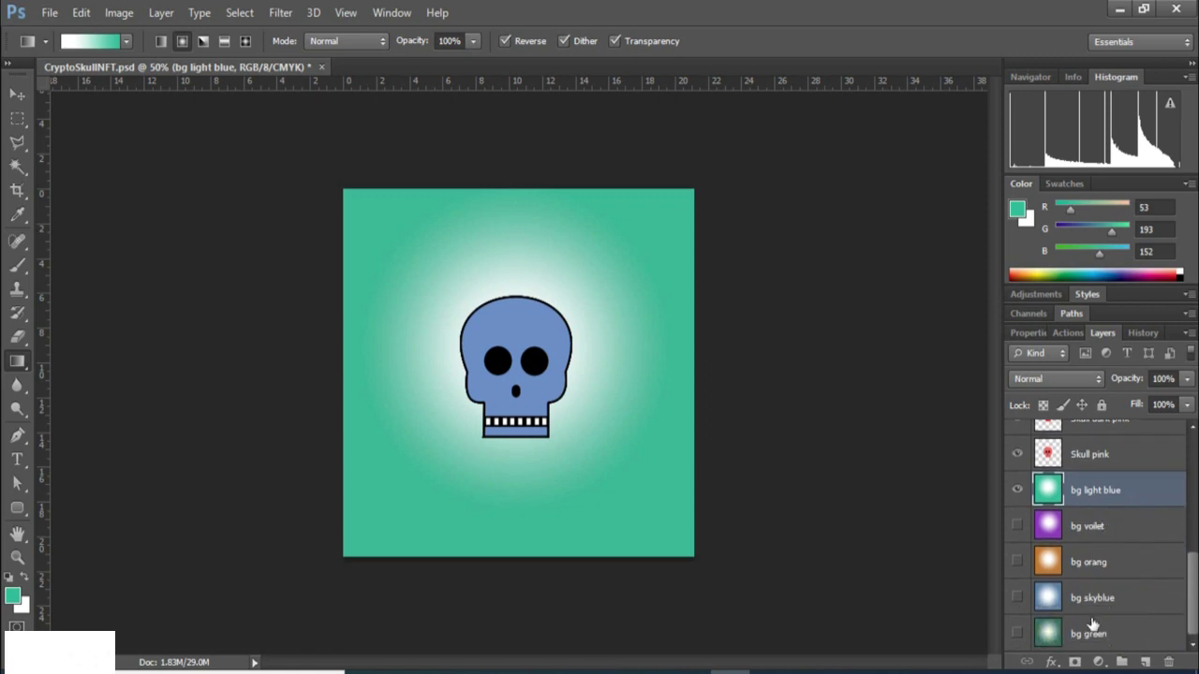
key(ctrl+s)
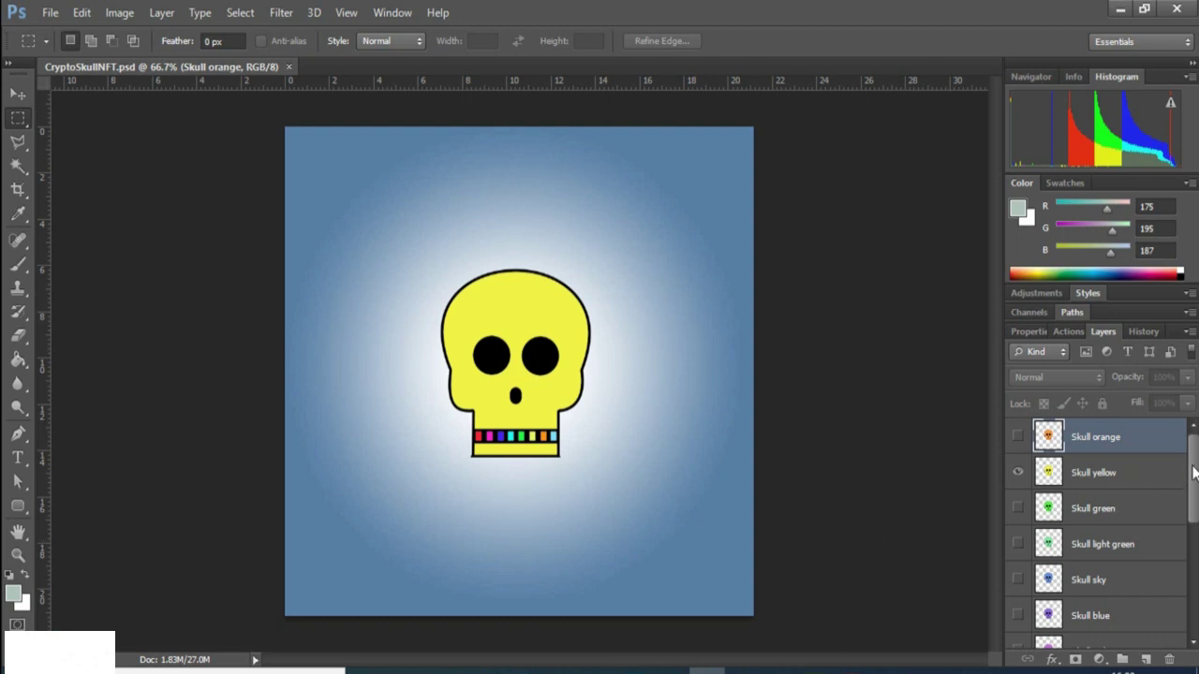
Switch to Chrome and open the Freepik website.
mouse_move(1193, 482)
mouse_down()
mouse_move(1194, 591)
mouse_move(1195, 473)
mouse_up()
click(779, 670)
click(200, 49)
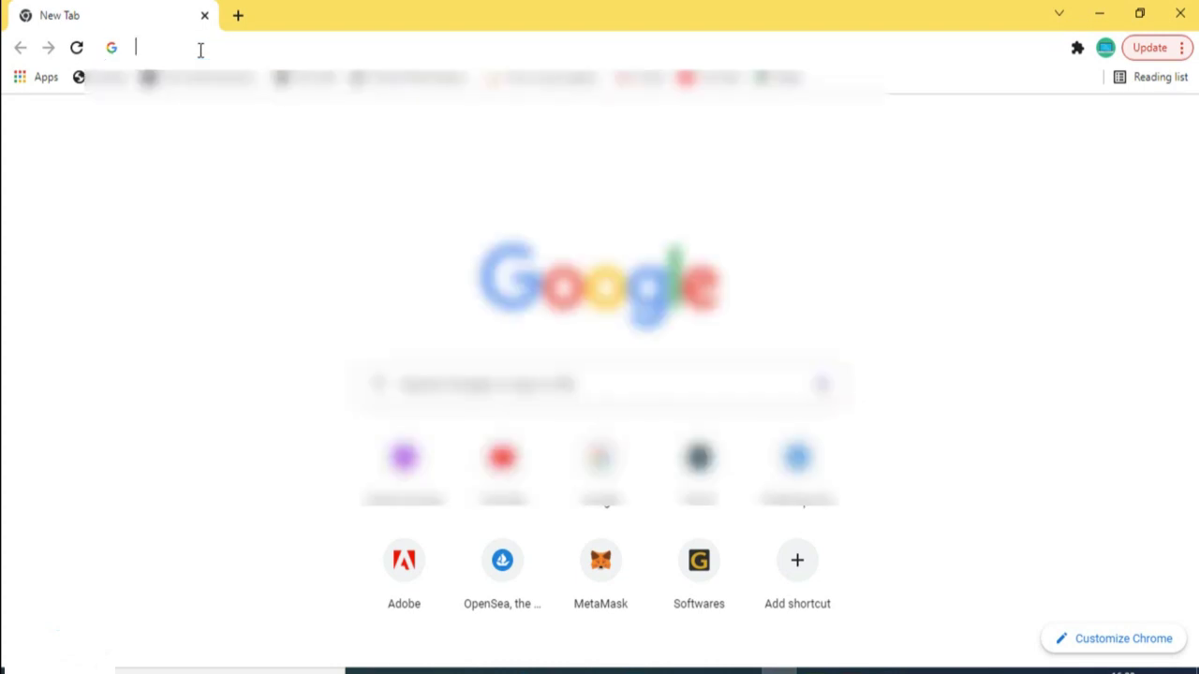
text(free)
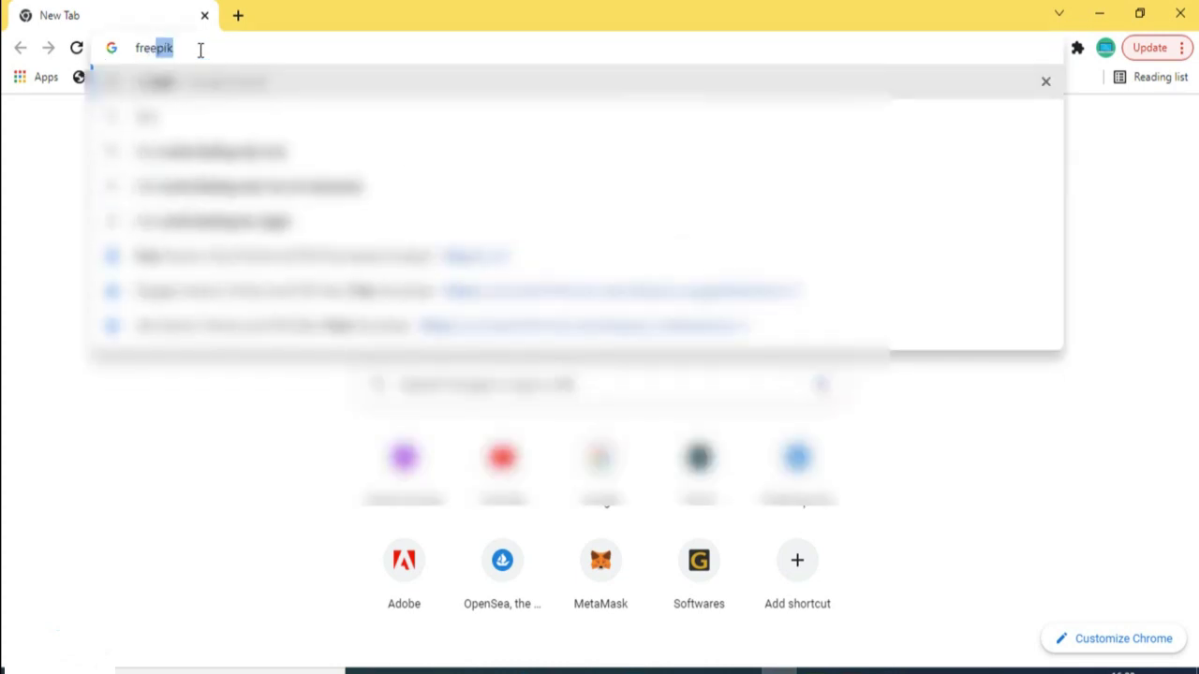
text(pik)
key(Return)
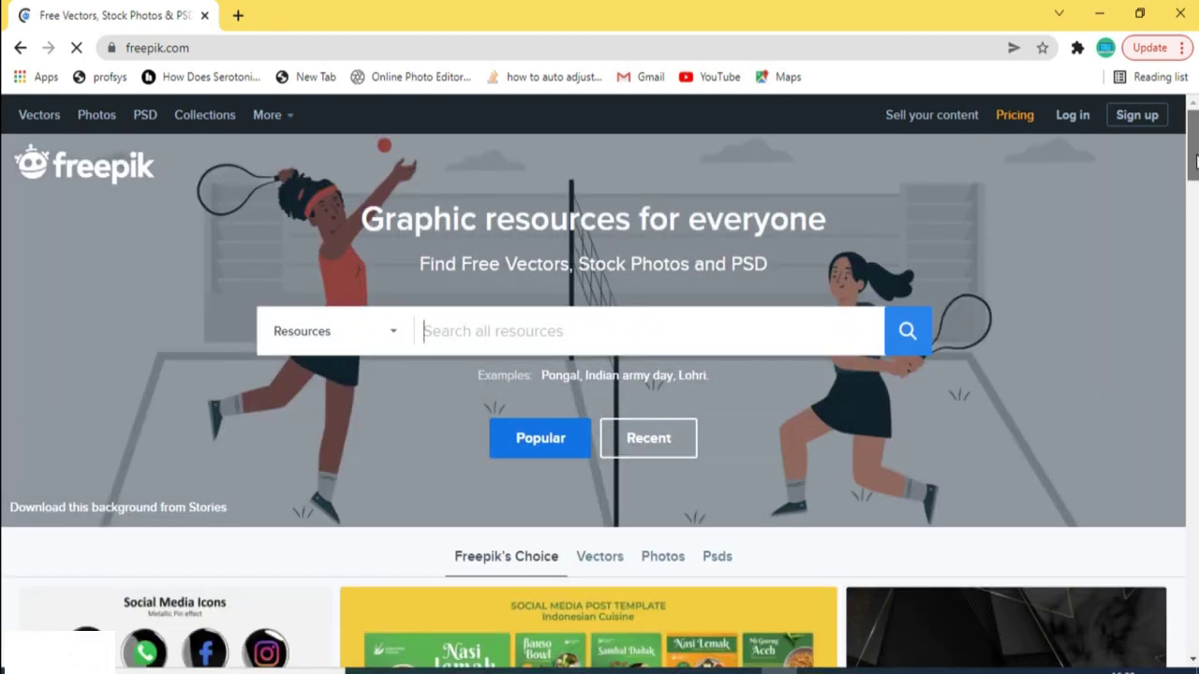
Search all Freepik resources for "goggles" and close the advertising pop-up window.
drag(1196, 161, 1196, 166)
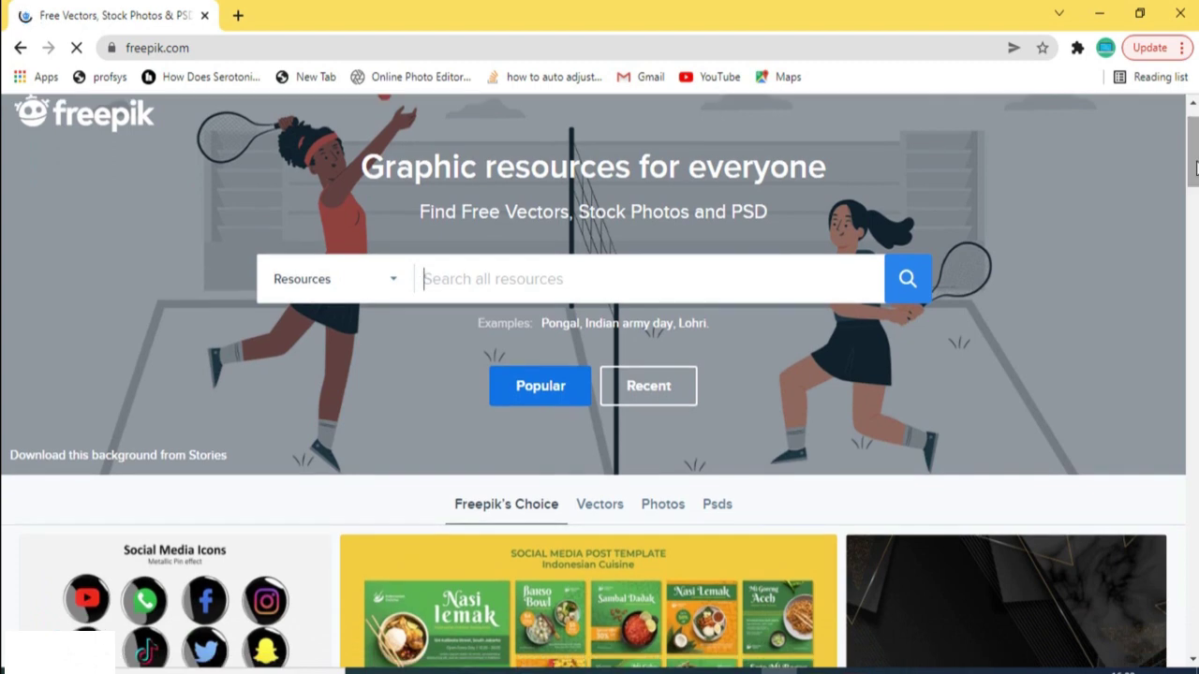
drag(1195, 167, 1196, 161)
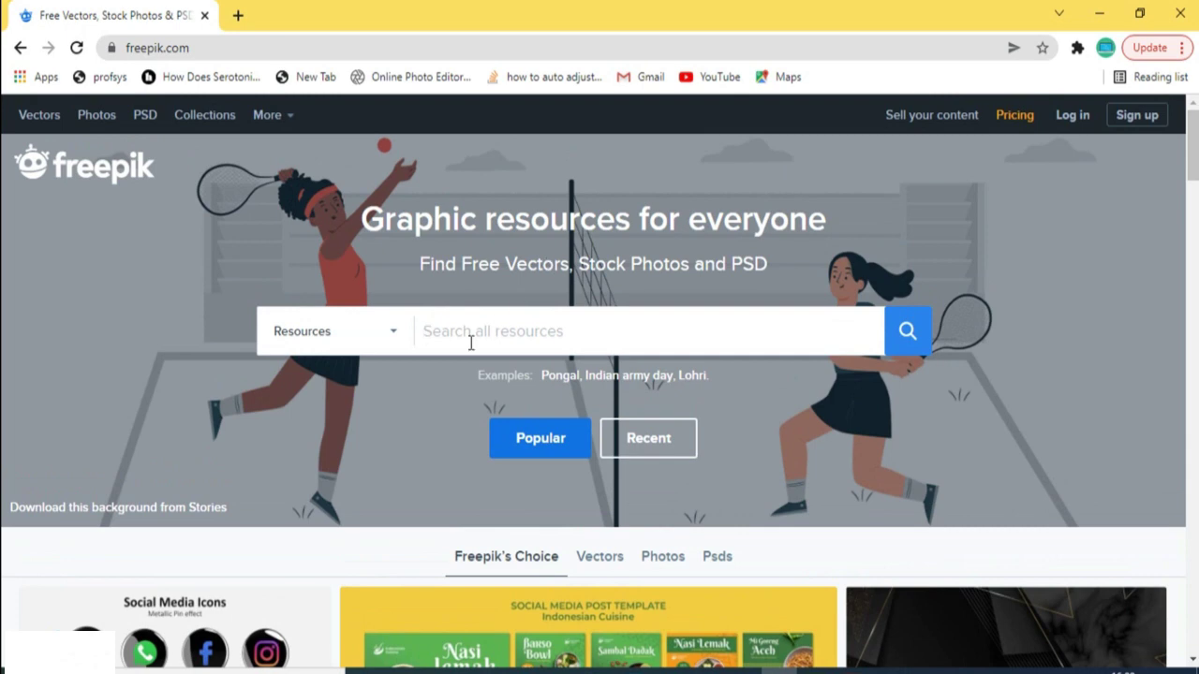
text(goggl)
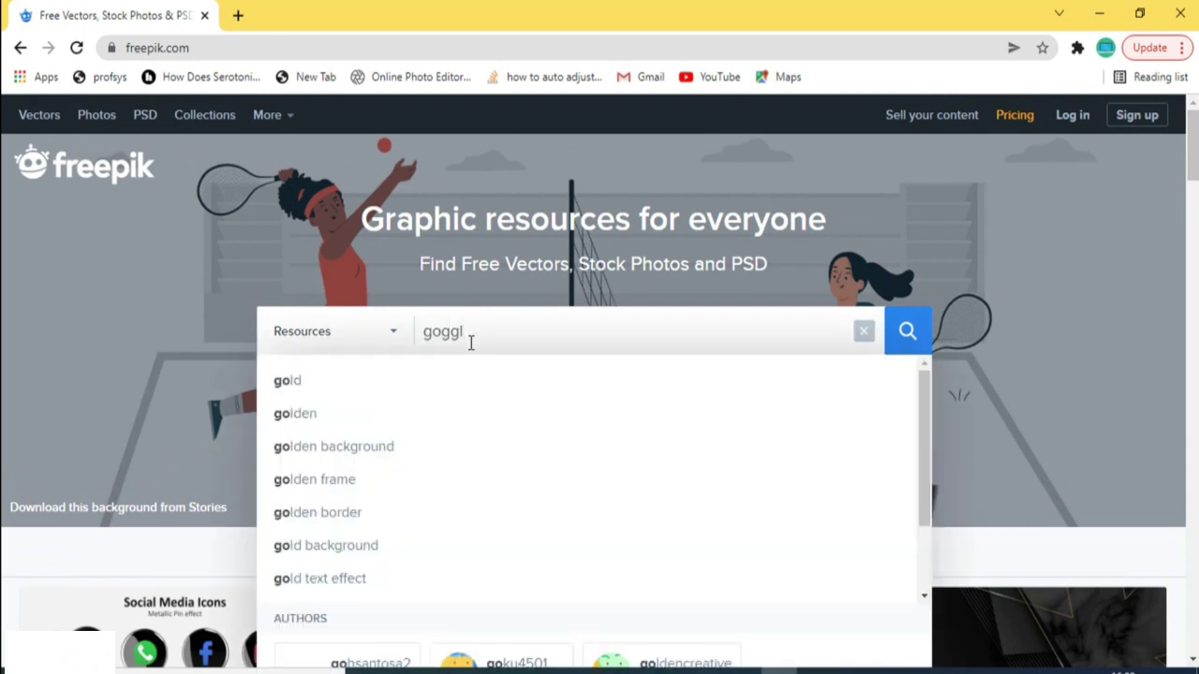
text(e)
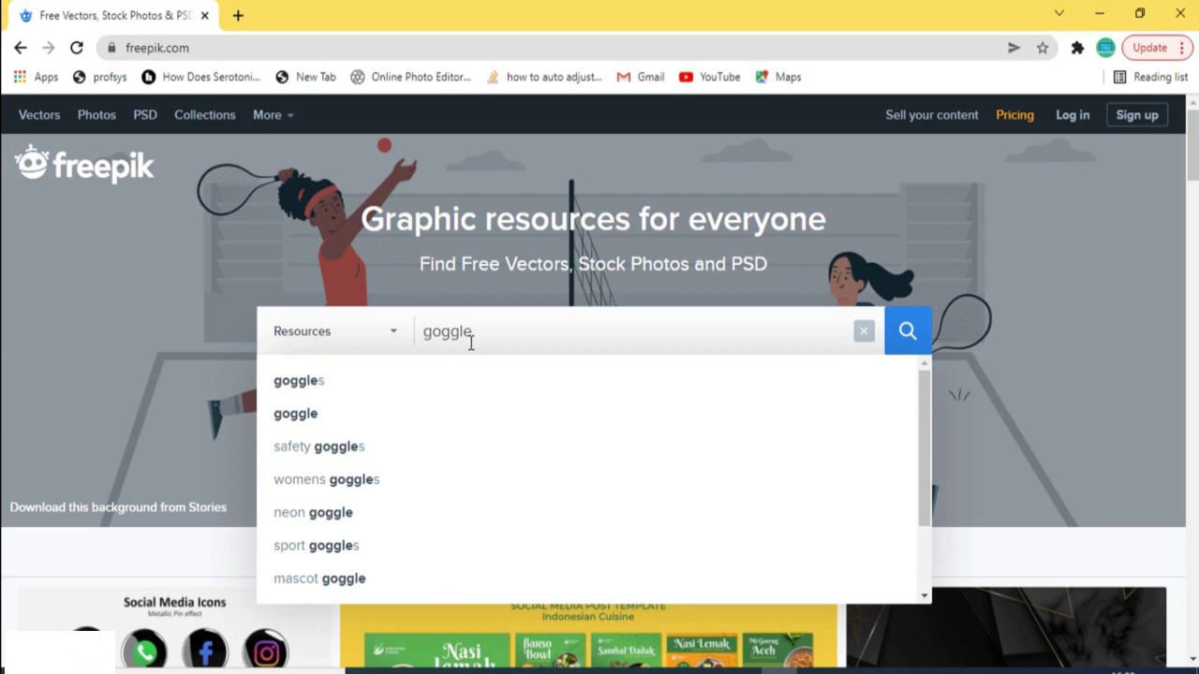
key(Down)
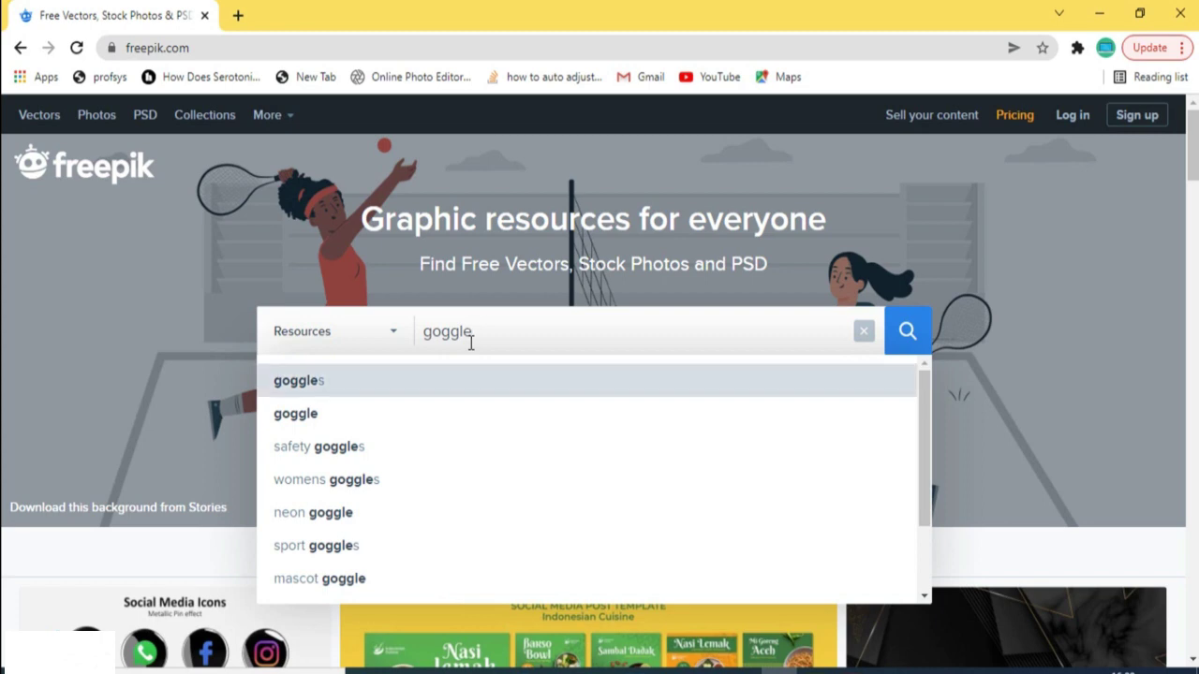
key(Down)
key(Up)
key(Return)
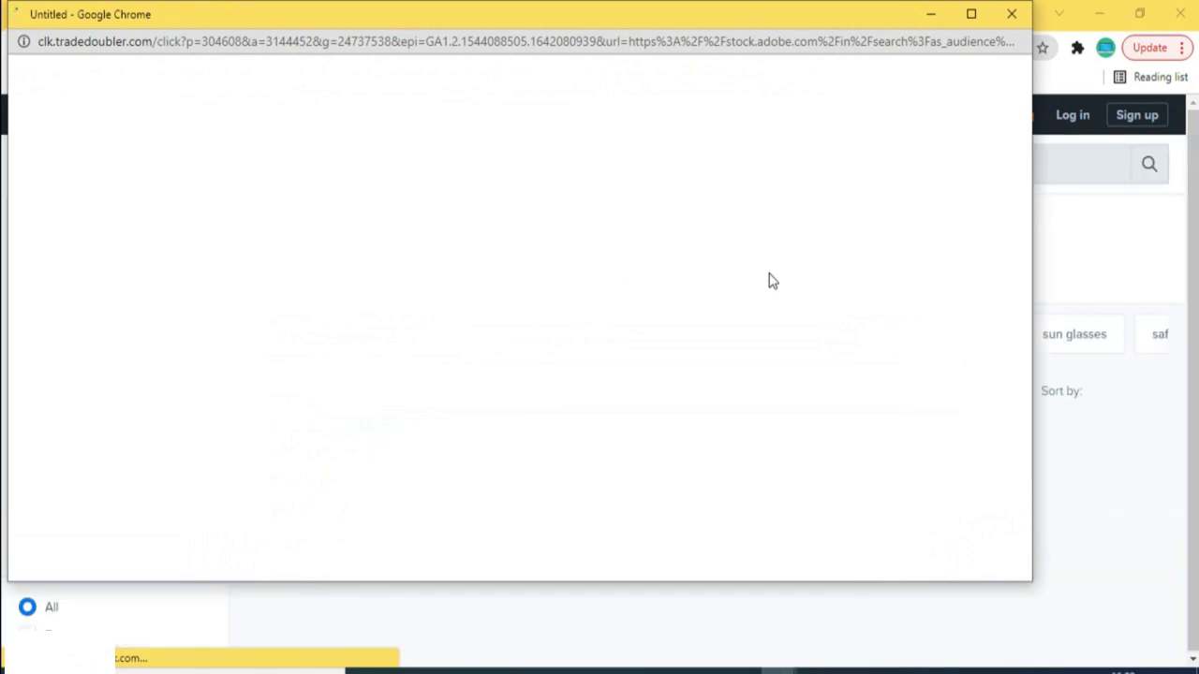
click(1009, 16)
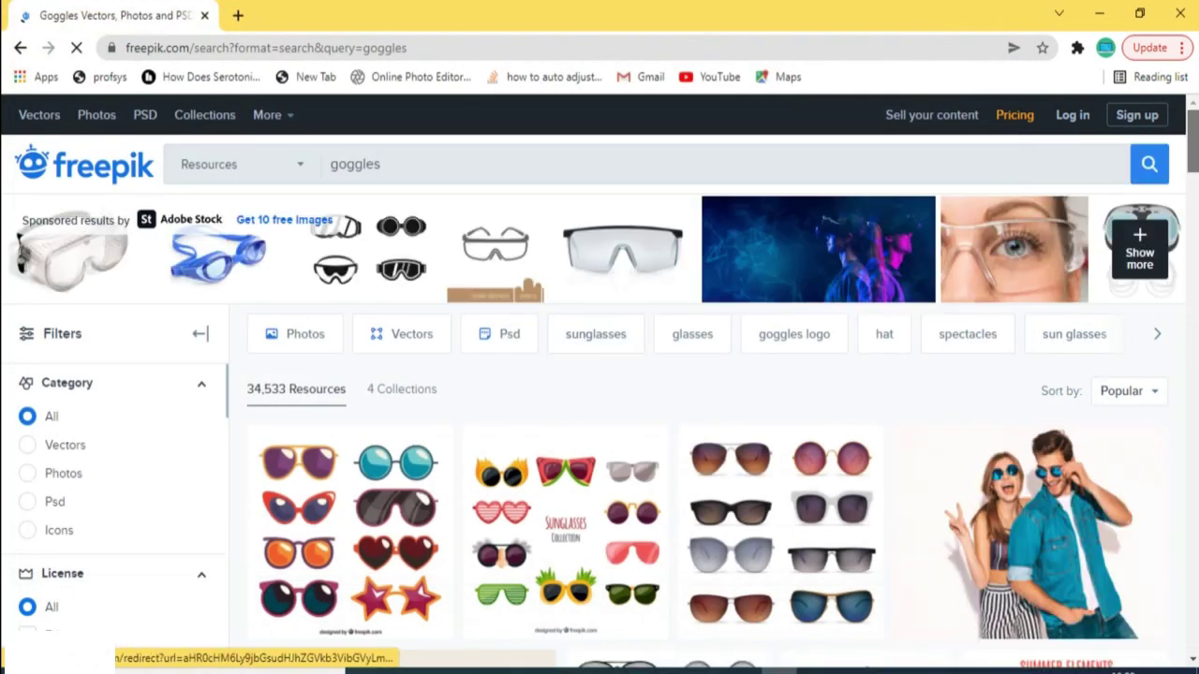
Filter the goggles results to resources with the Free license.
scroll(599, 375, down, 2)
scroll(346, 374, down, 1)
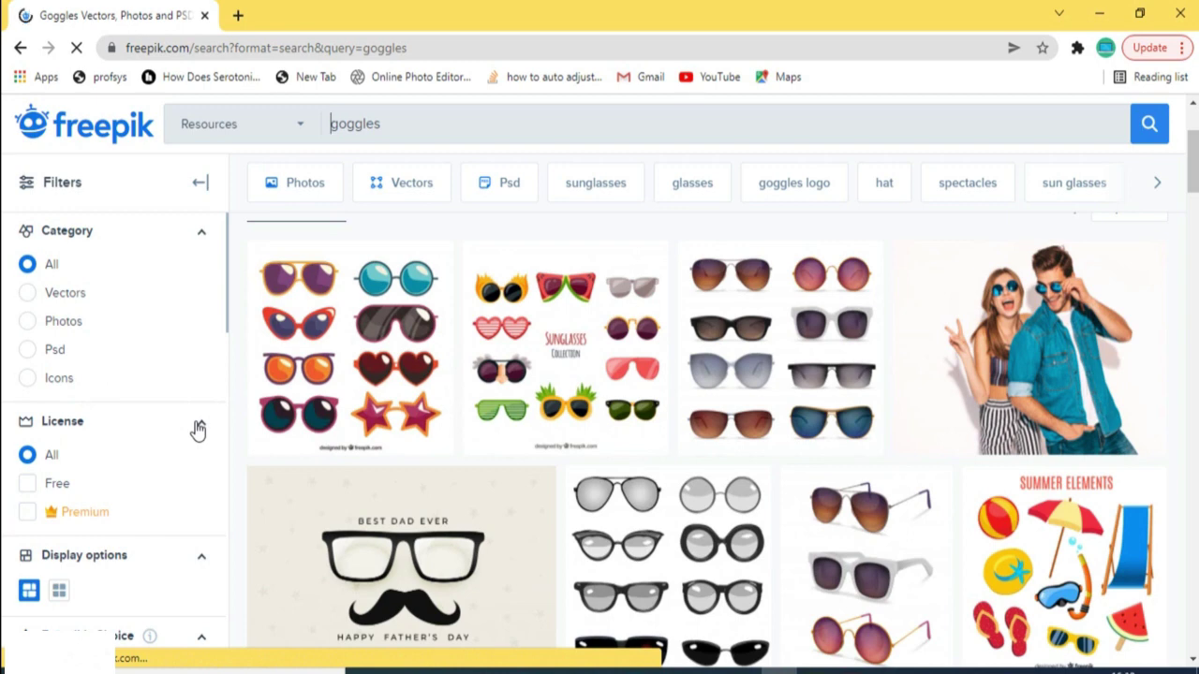
click(26, 484)
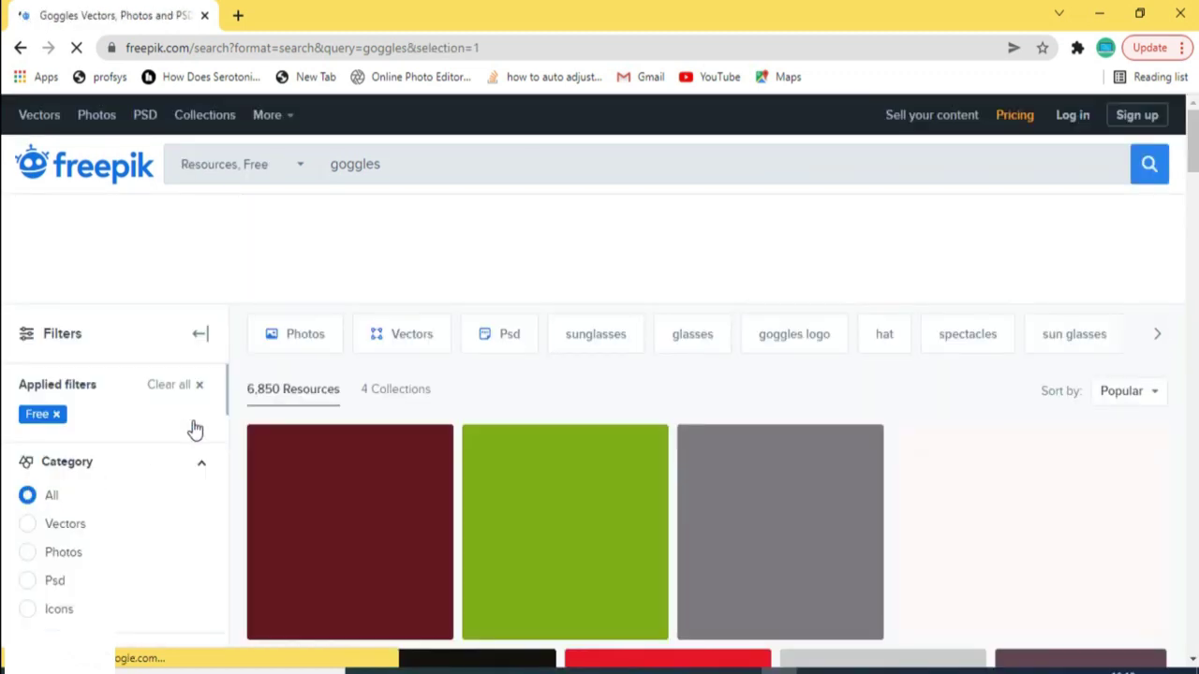
Browse the free goggles results, open the flat-style seasonal sunglasses collection that comes first, and copy its preview image.
scroll(102, 568, down, 5)
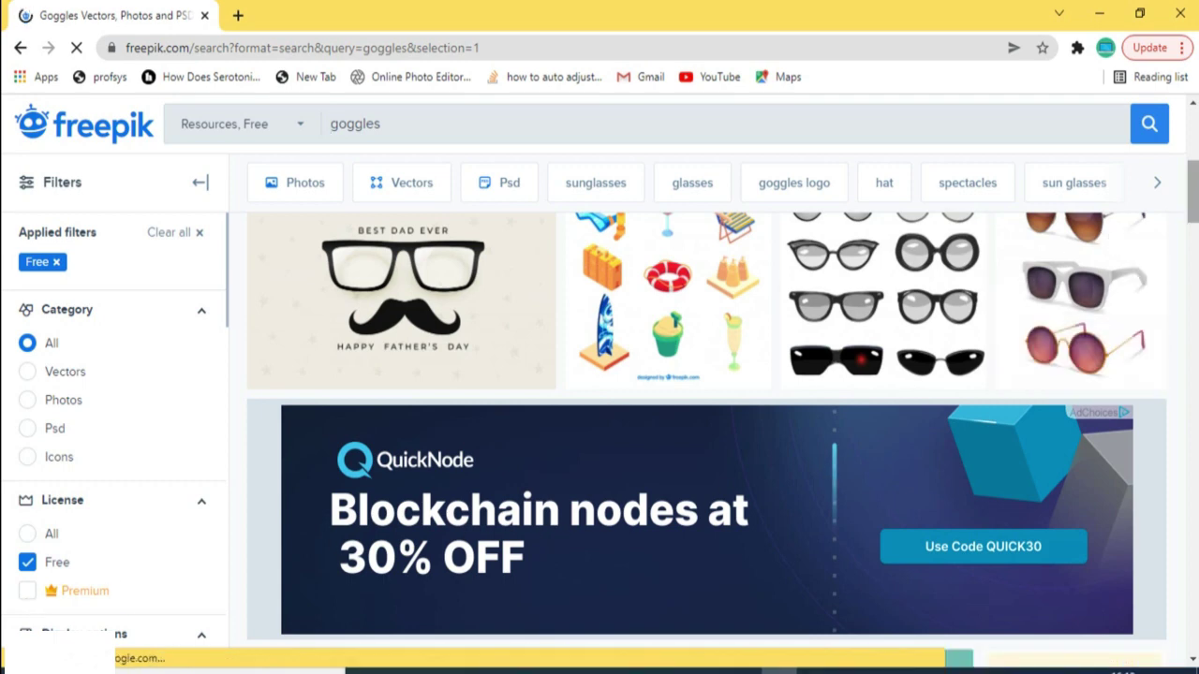
scroll(707, 440, up, 3)
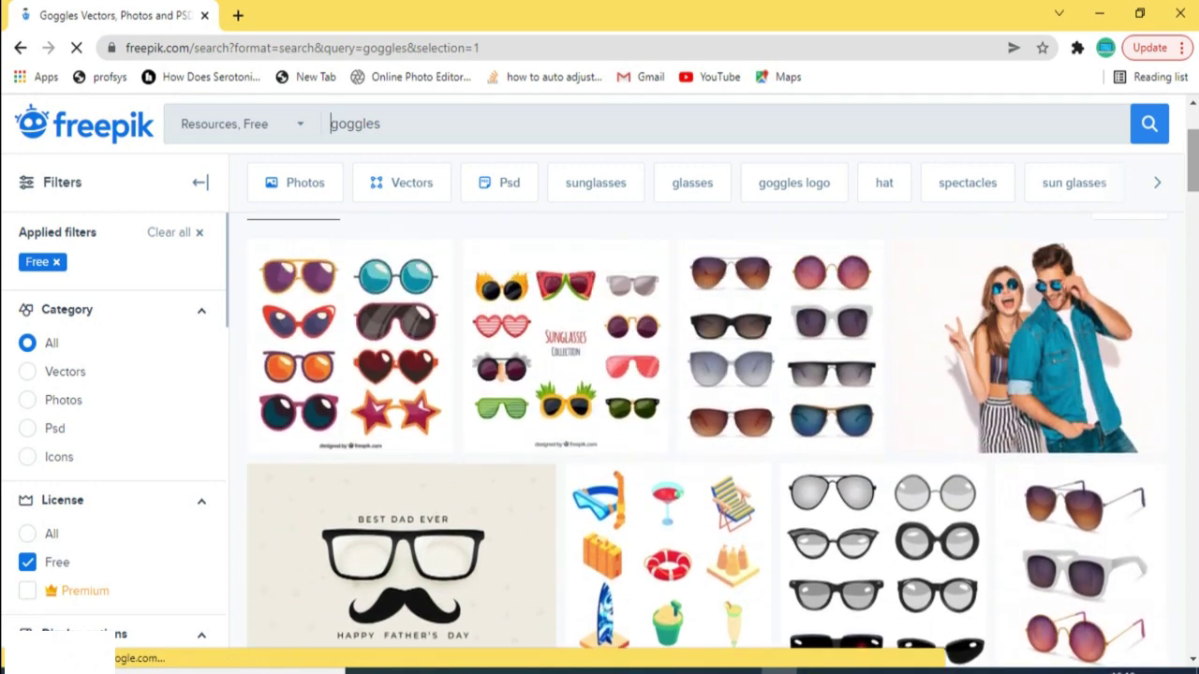
scroll(456, 436, up, 1)
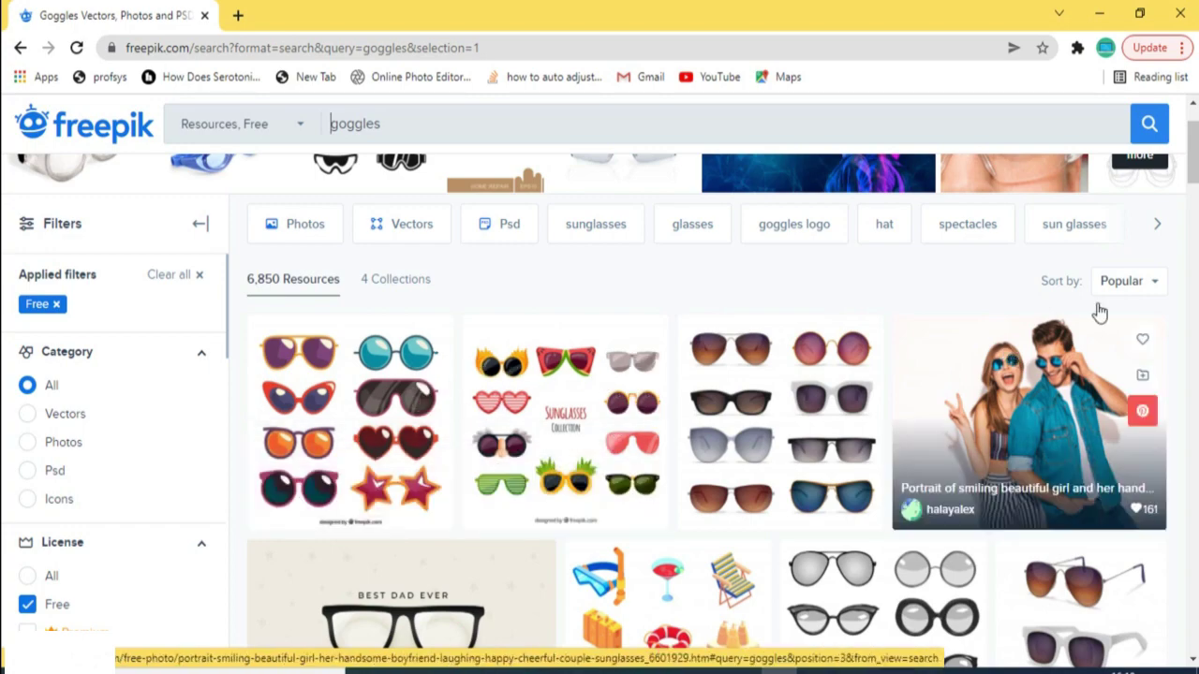
scroll(1096, 309, down, 4)
scroll(468, 346, down, 4)
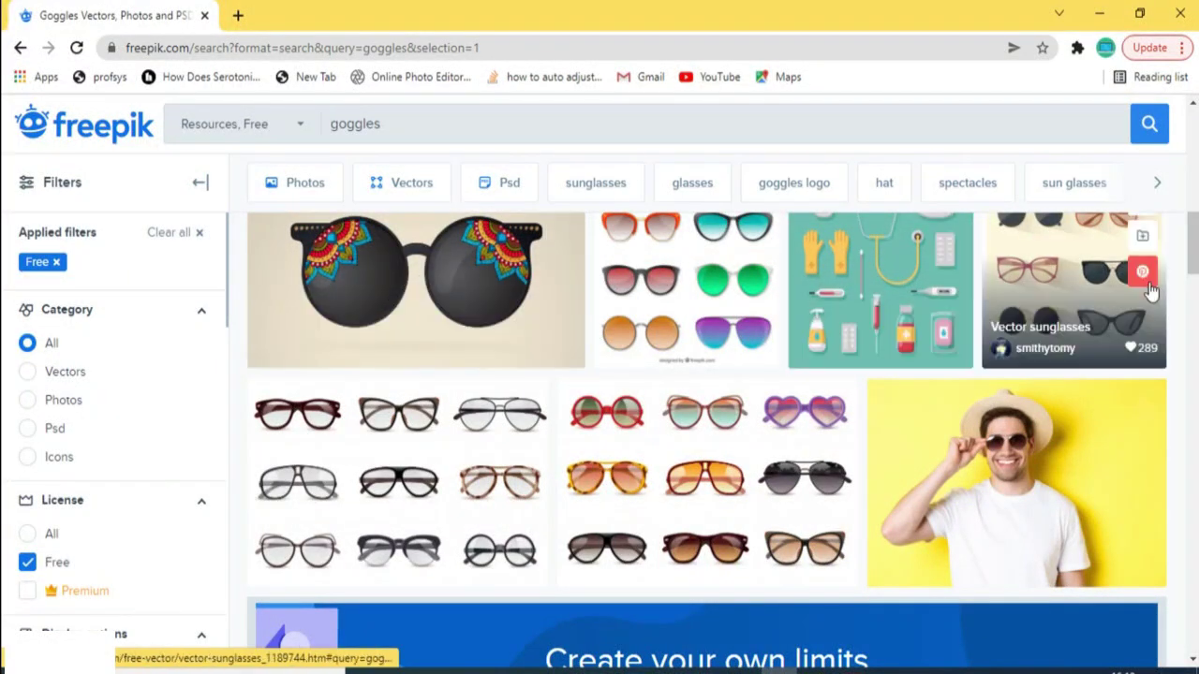
scroll(1191, 234, up, 1)
scroll(551, 487, up, 10)
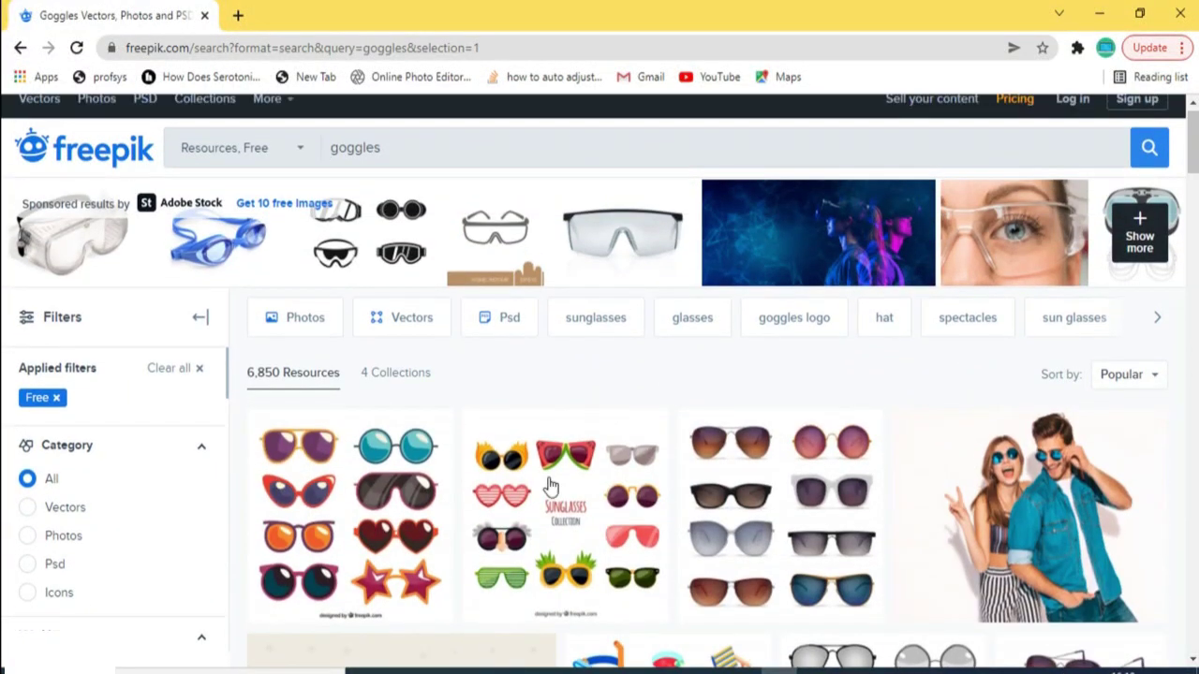
click(333, 465)
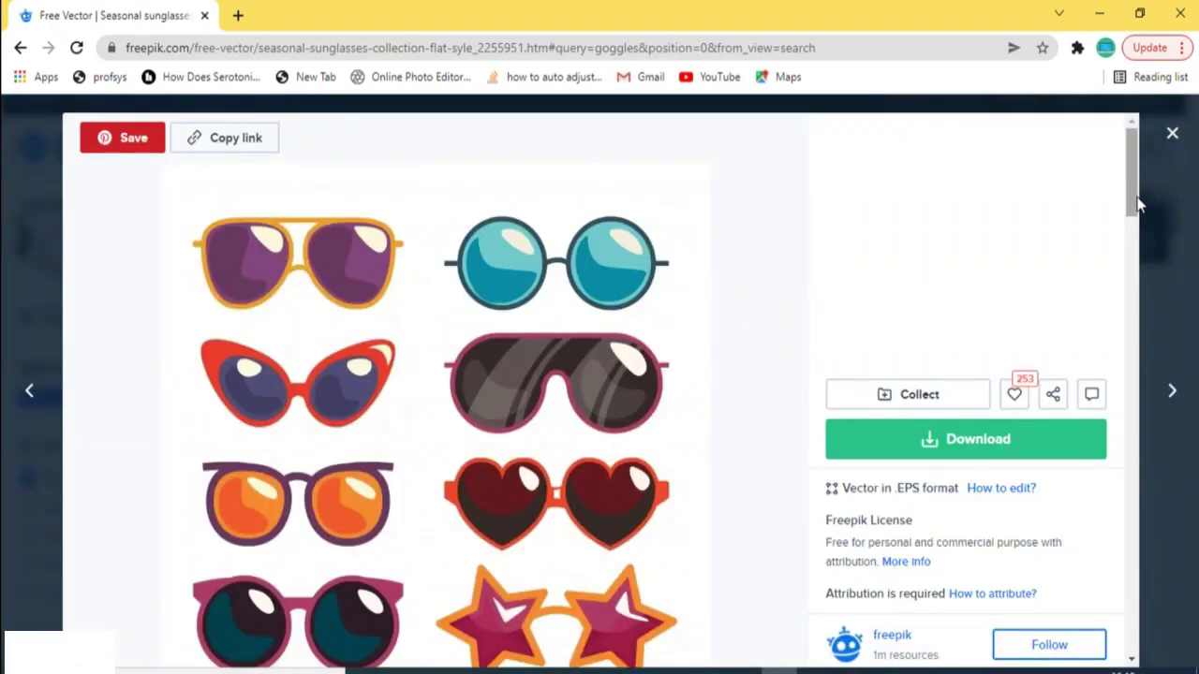
mouse_move(1131, 199)
mouse_down()
mouse_move(1132, 216)
mouse_move(1133, 199)
mouse_up()
right_click(419, 364)
click(435, 417)
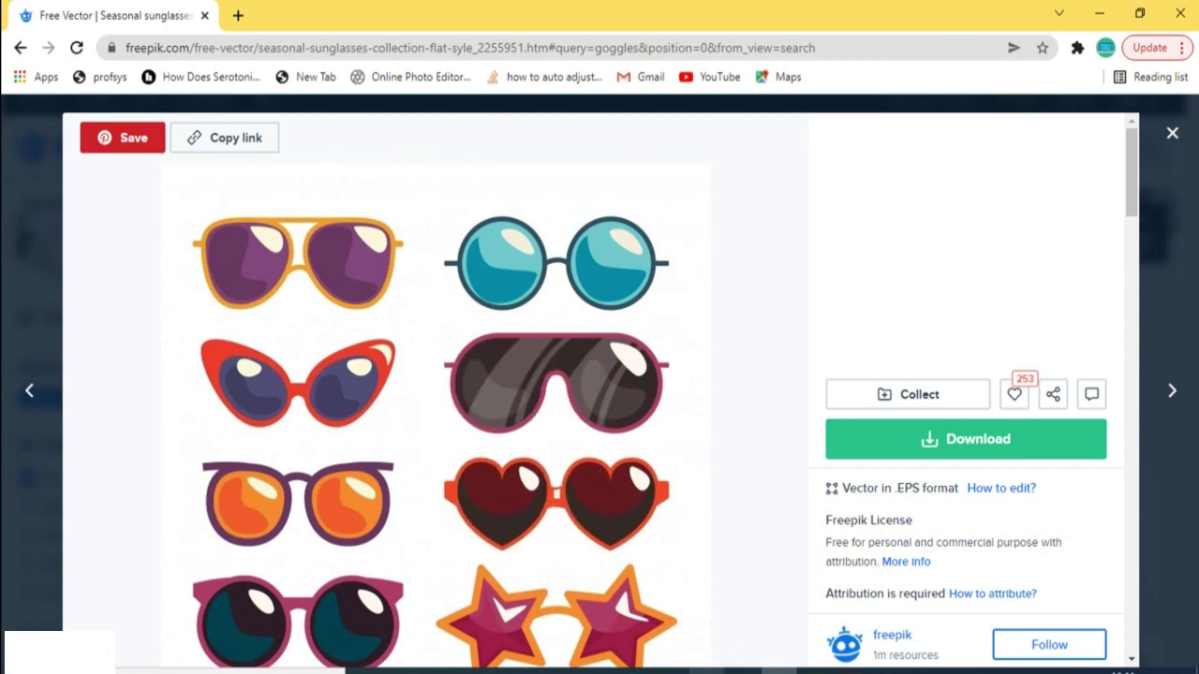
Switch to Photoshop, create a transparent 626 × 626 pixel document from the Clipboard preset, and paste the sunglasses image into it.
click(726, 669)
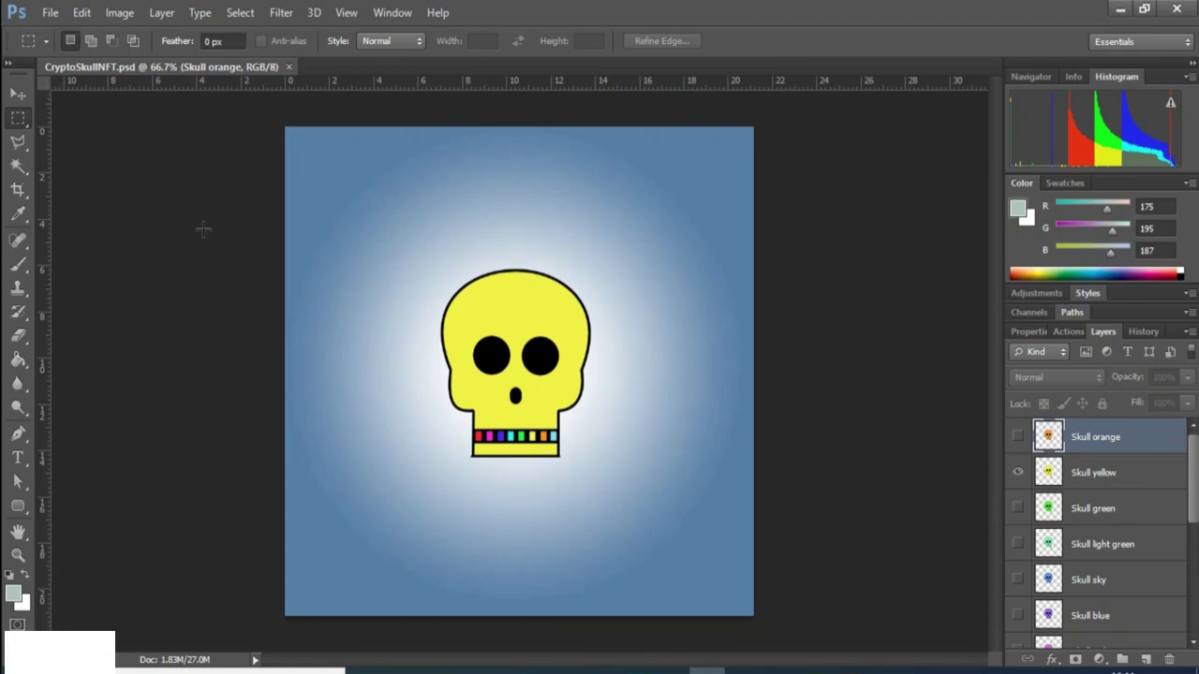
click(48, 15)
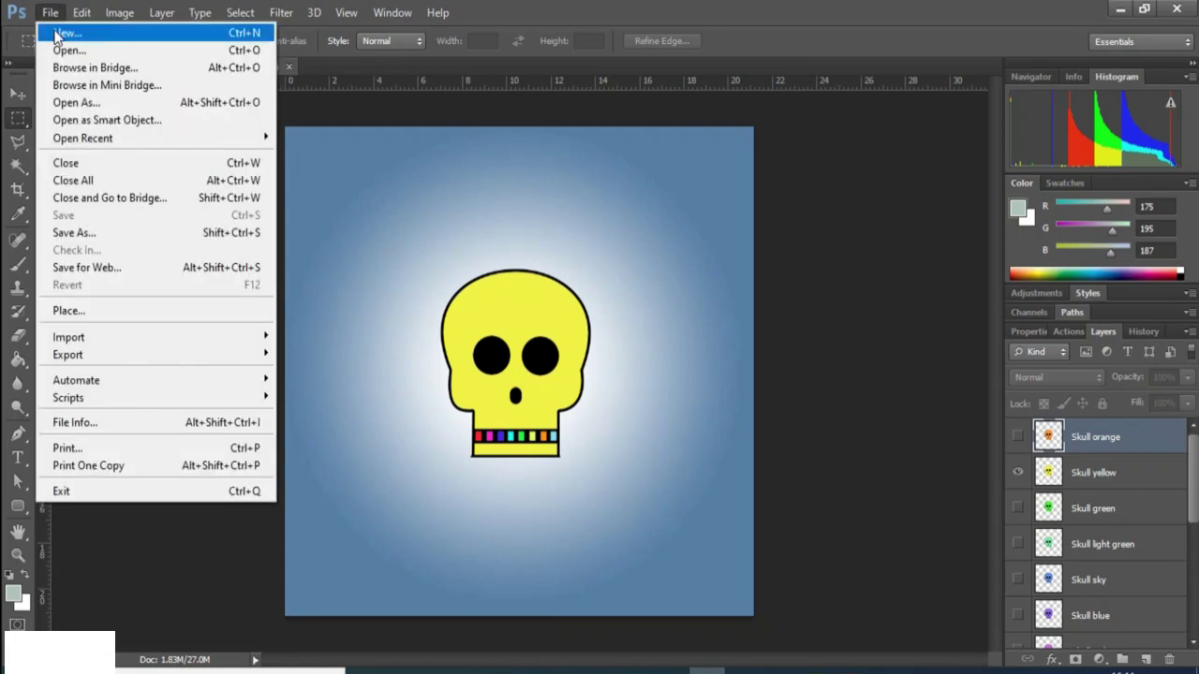
click(66, 34)
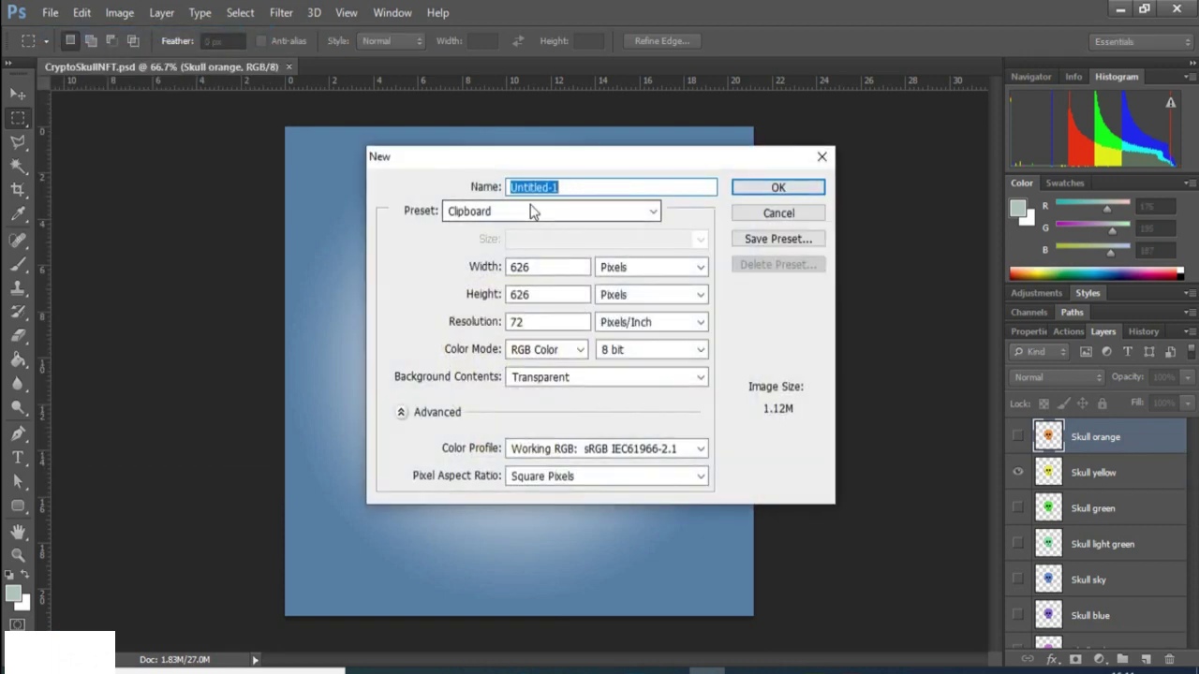
click(746, 193)
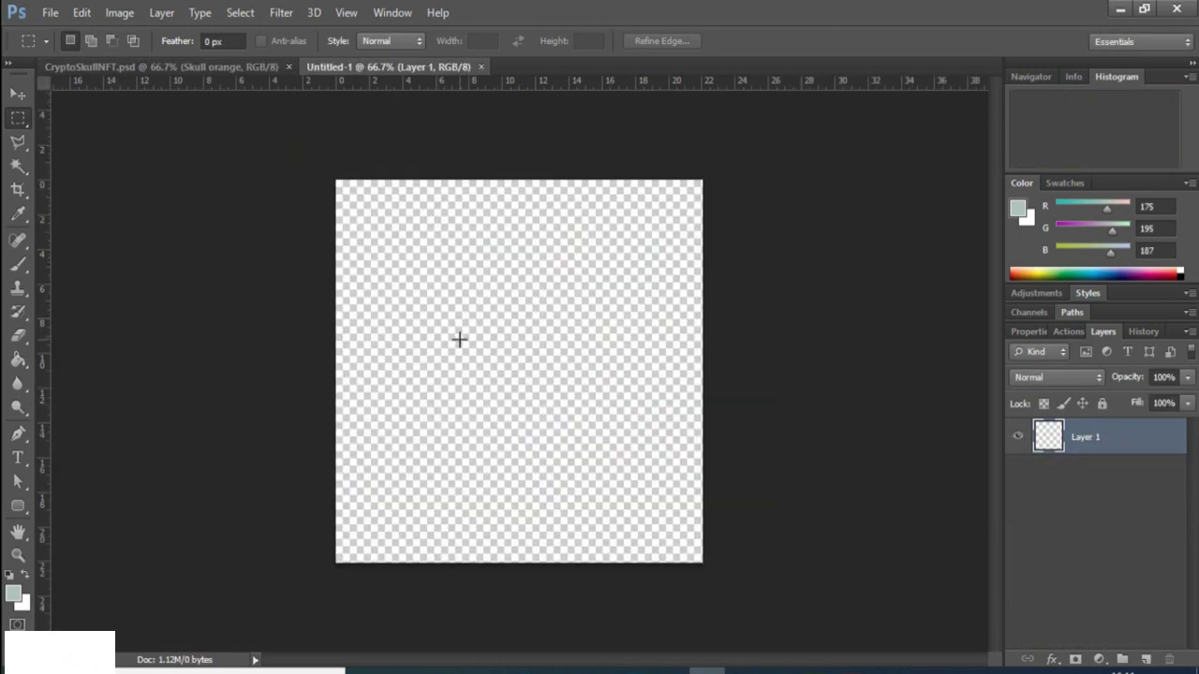
key(ctrl+v)
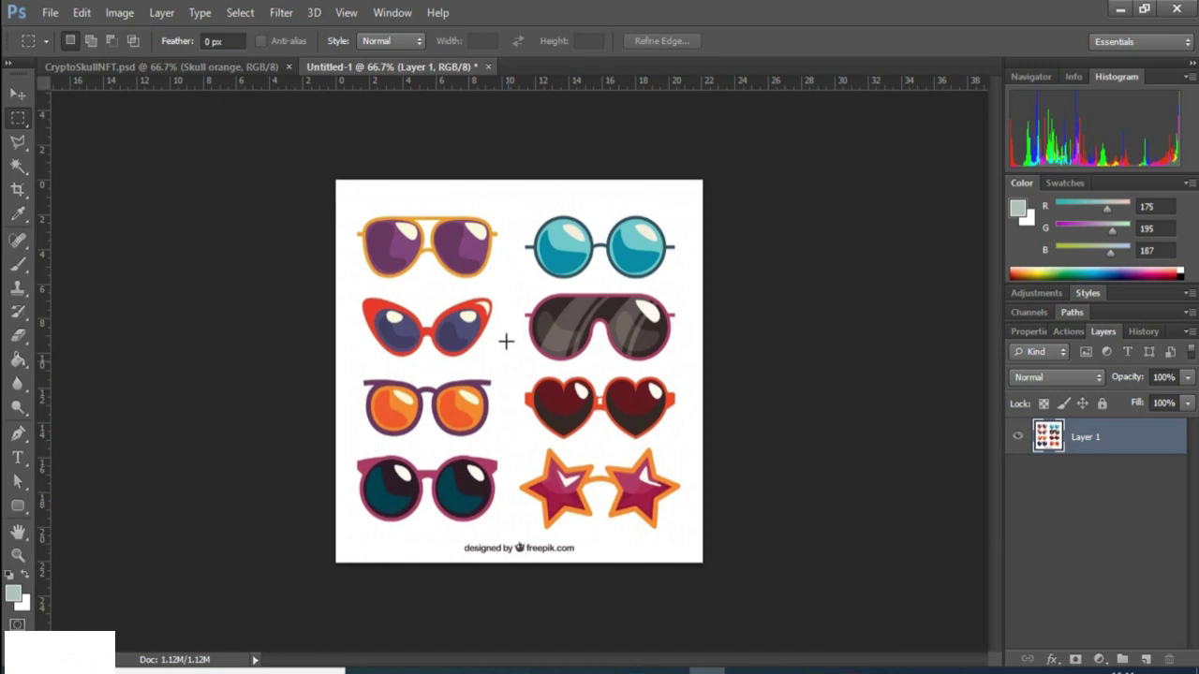
Remove the white background around the sunglasses and inside the bridge of the purple aviators using the Magic Wand.
click(16, 167)
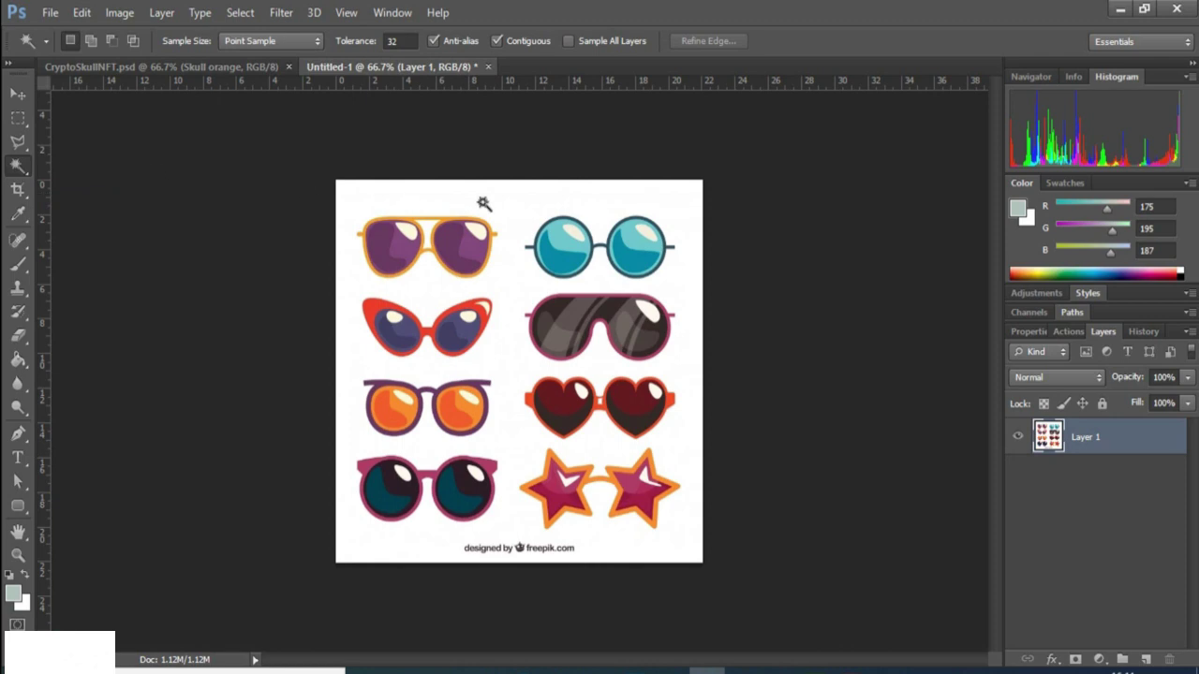
click(516, 207)
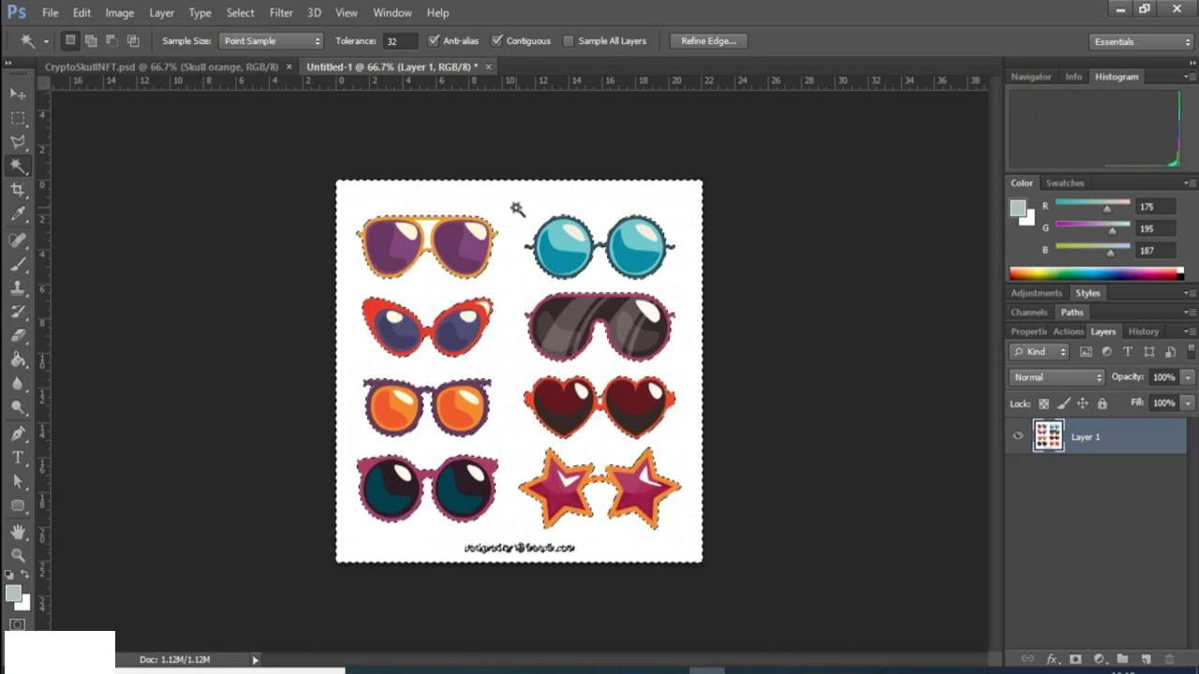
key(Delete)
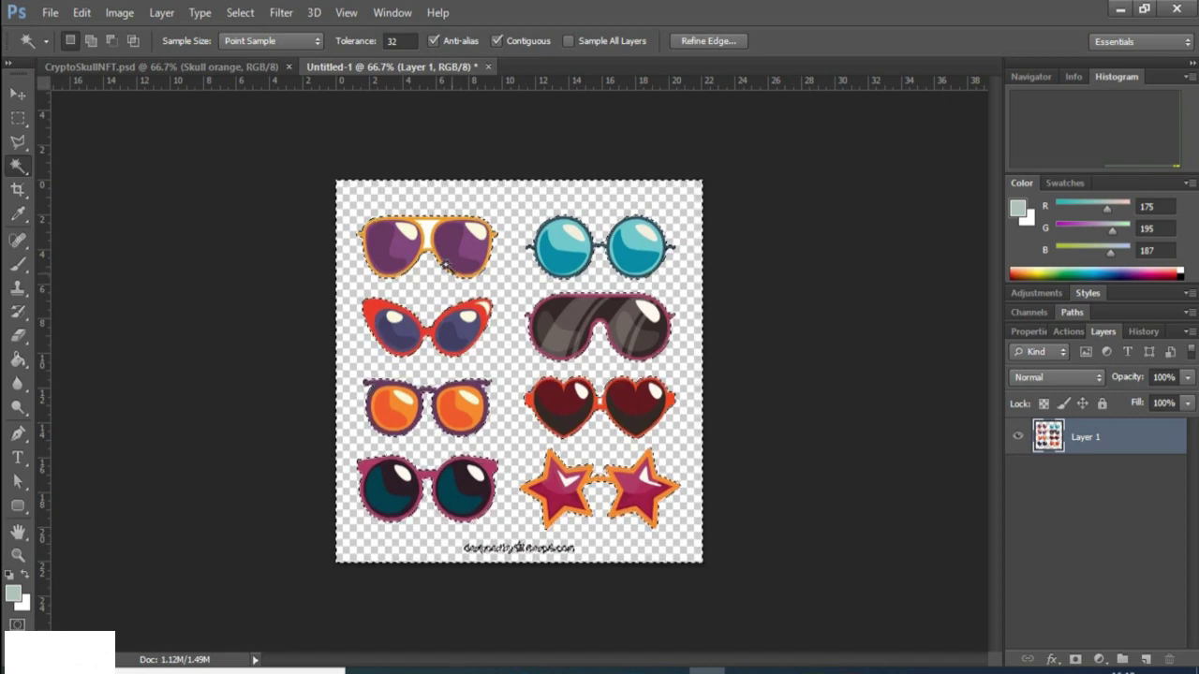
click(427, 227)
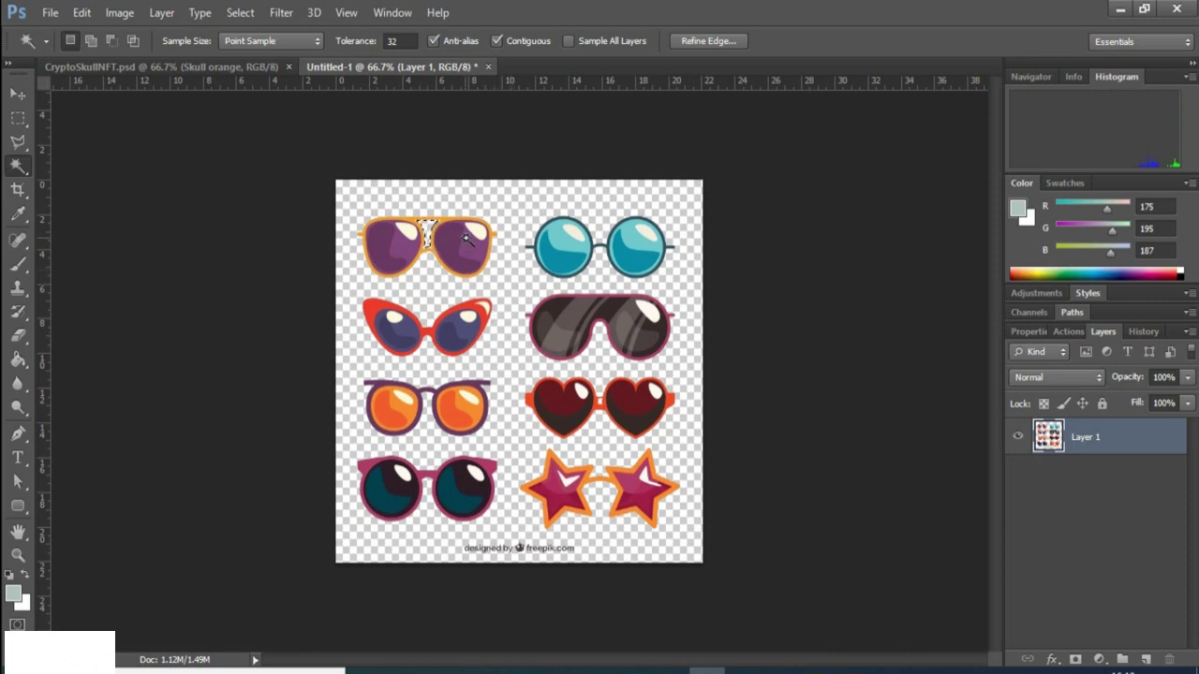
Cut the purple aviator sunglasses out of the sheet and paste them into CryptoSkullNFT.psd.
click(17, 119)
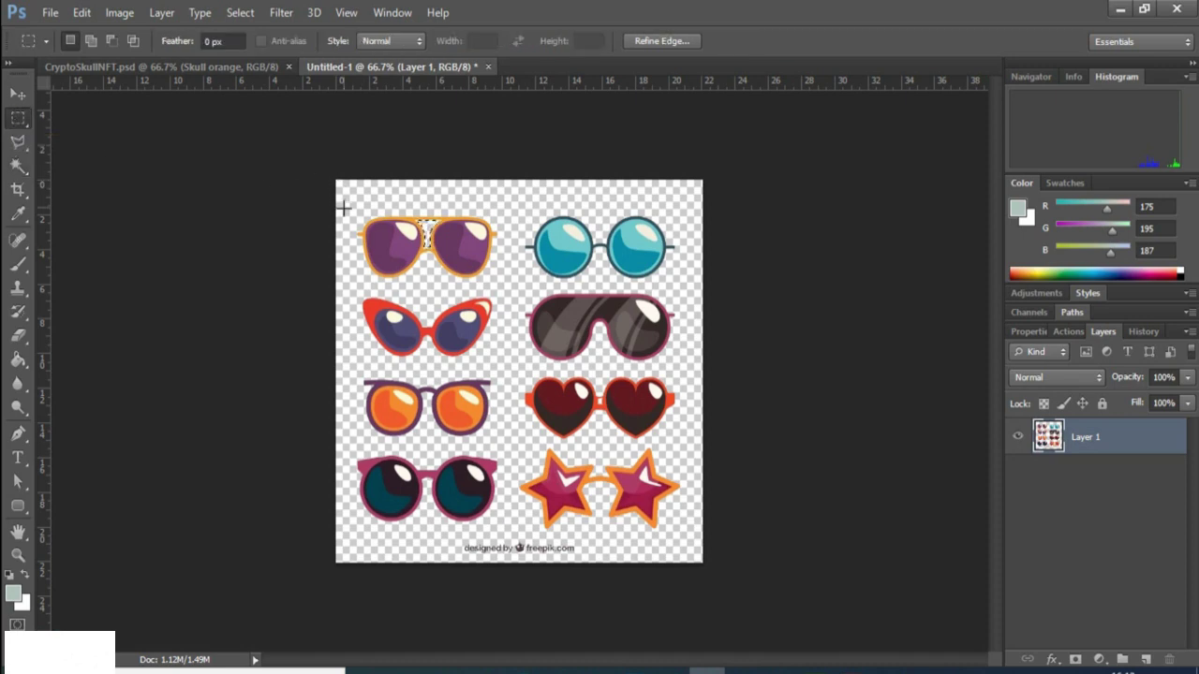
drag(342, 210, 503, 285)
click(503, 285)
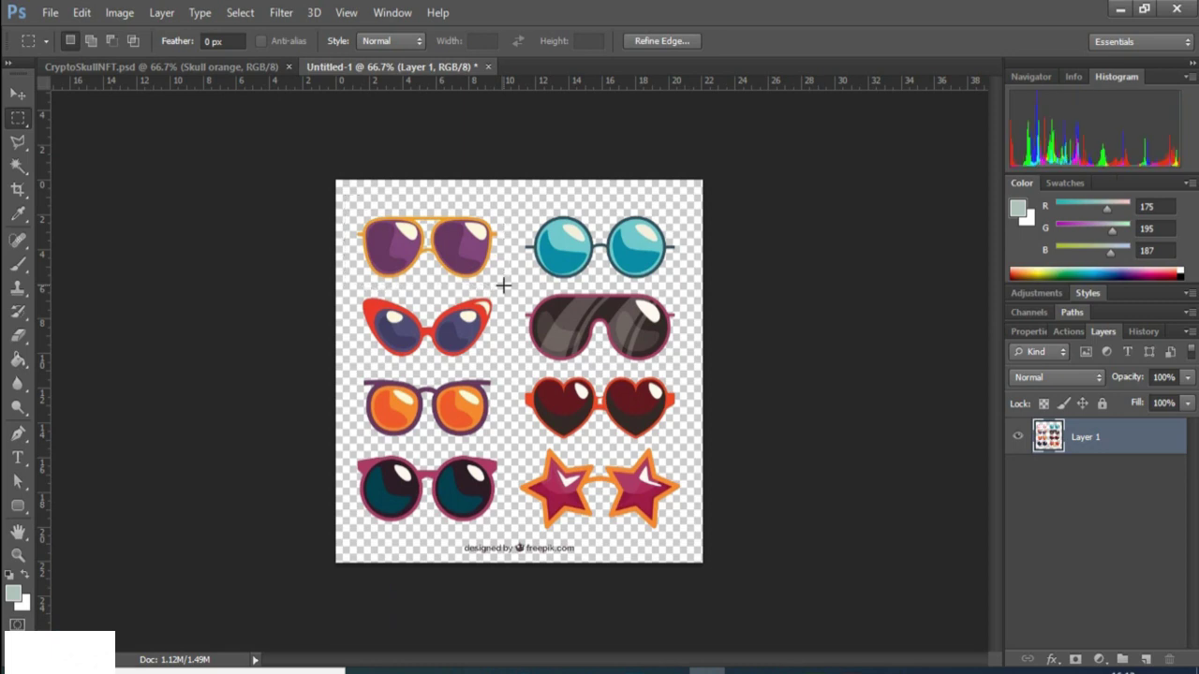
key(ctrl+x)
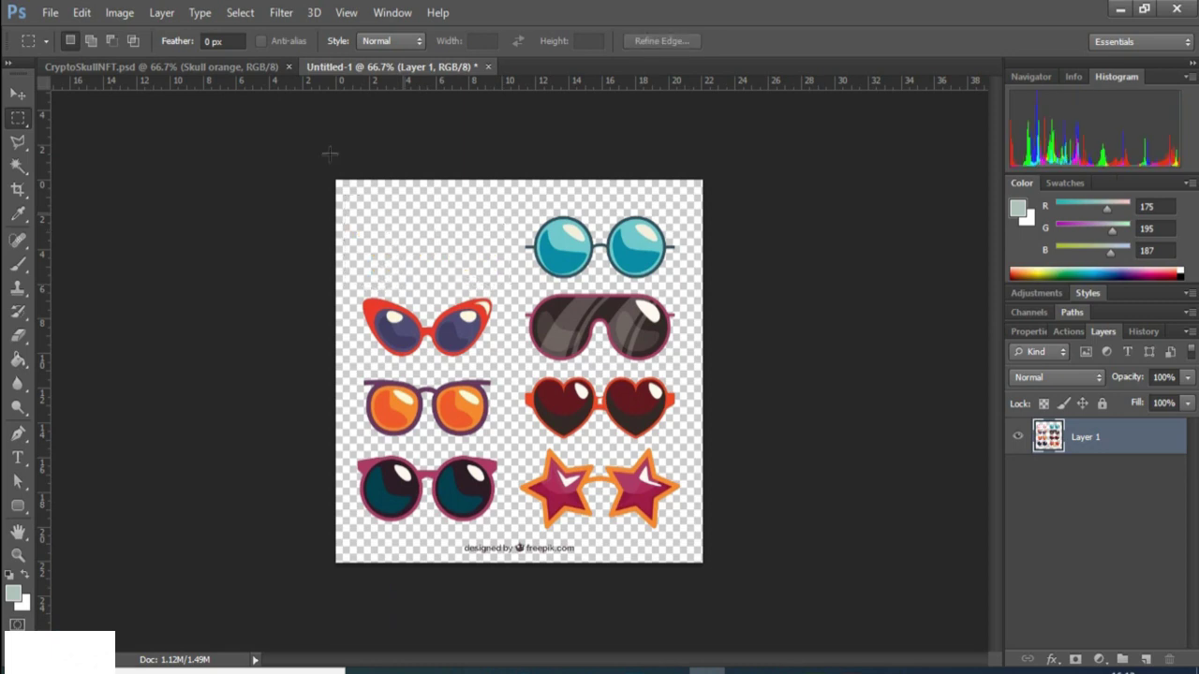
click(175, 67)
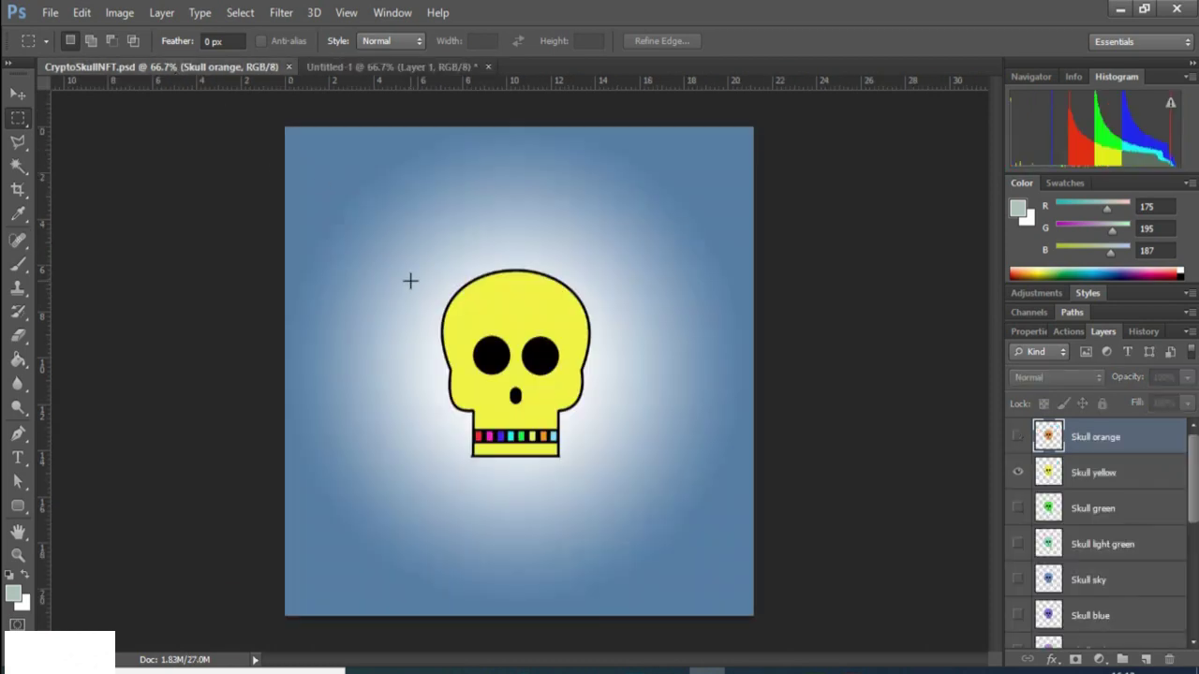
key(ctrl+v)
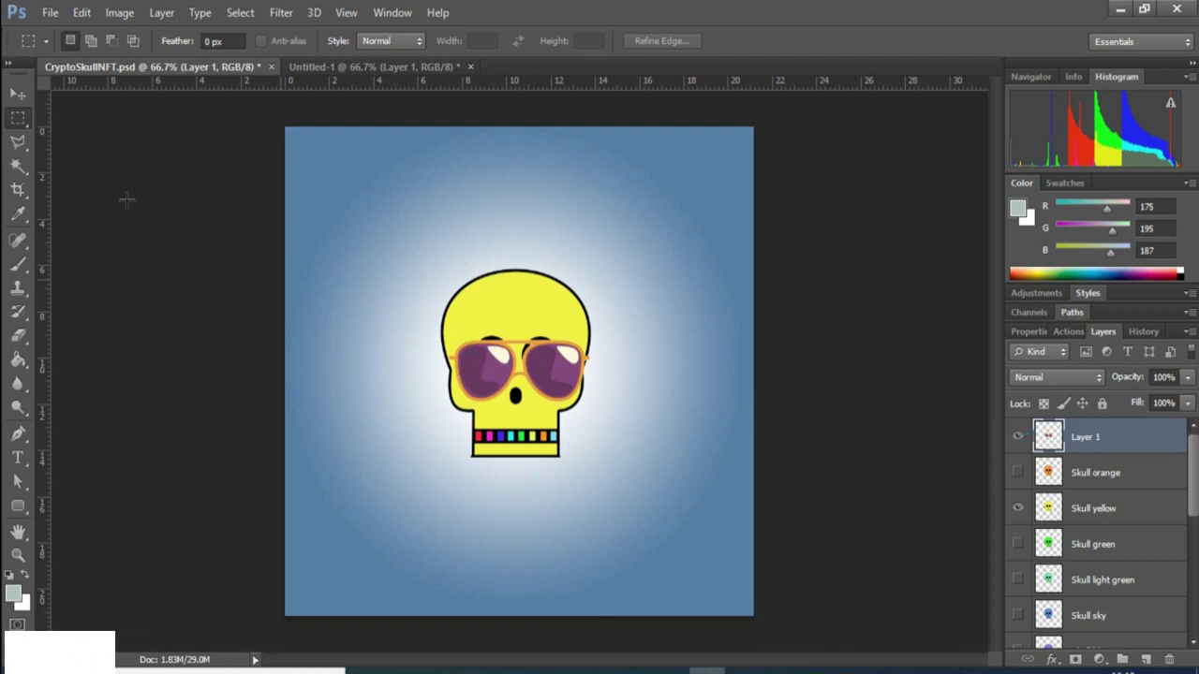
Move the purple aviators slightly up and left so they sit centred over the yellow skull's eye sockets.
click(18, 95)
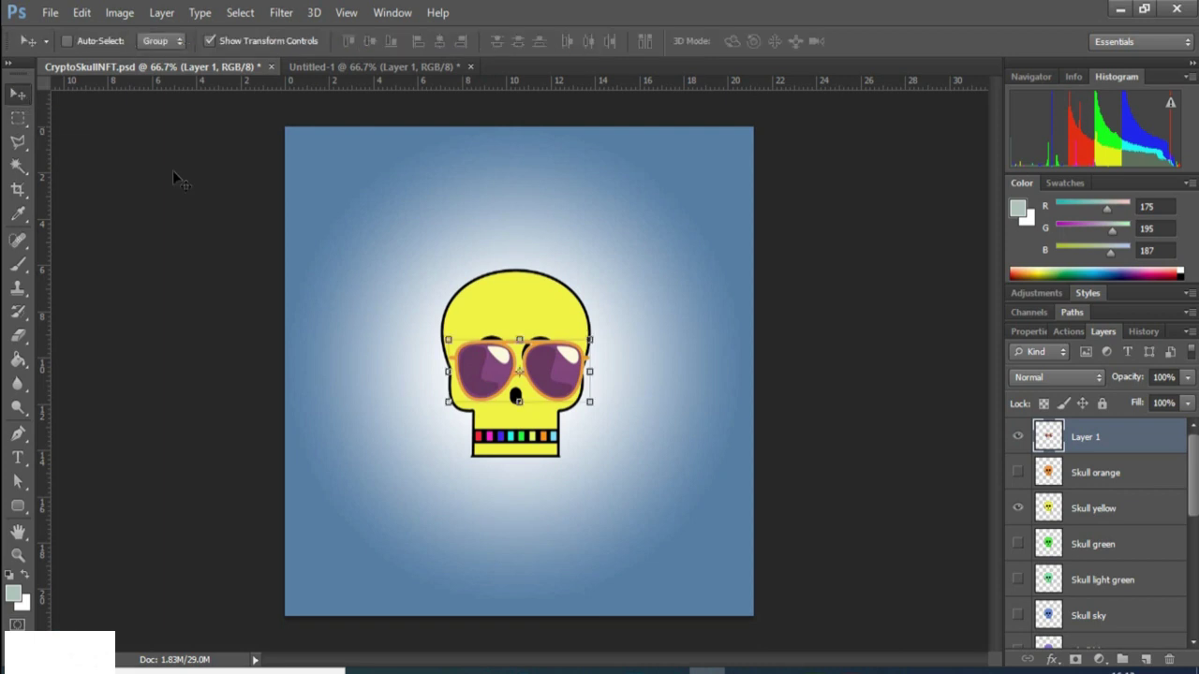
drag(510, 380, 505, 370)
key(Up)
key(Up)
key(Up)
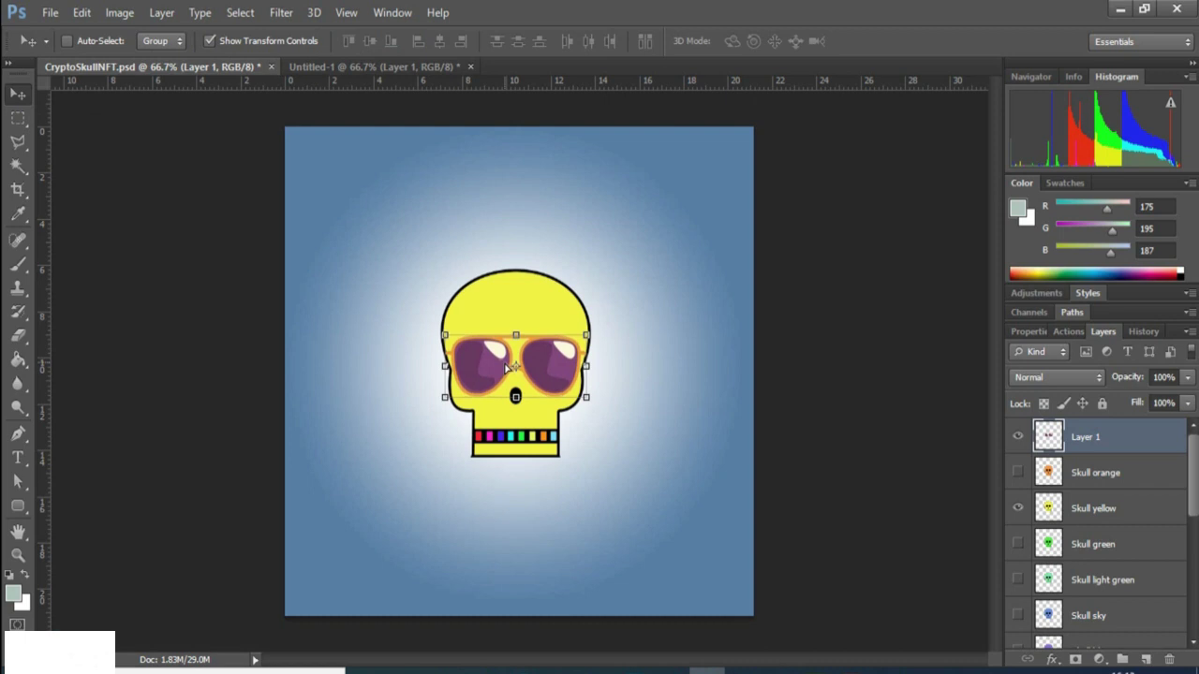
key(Left)
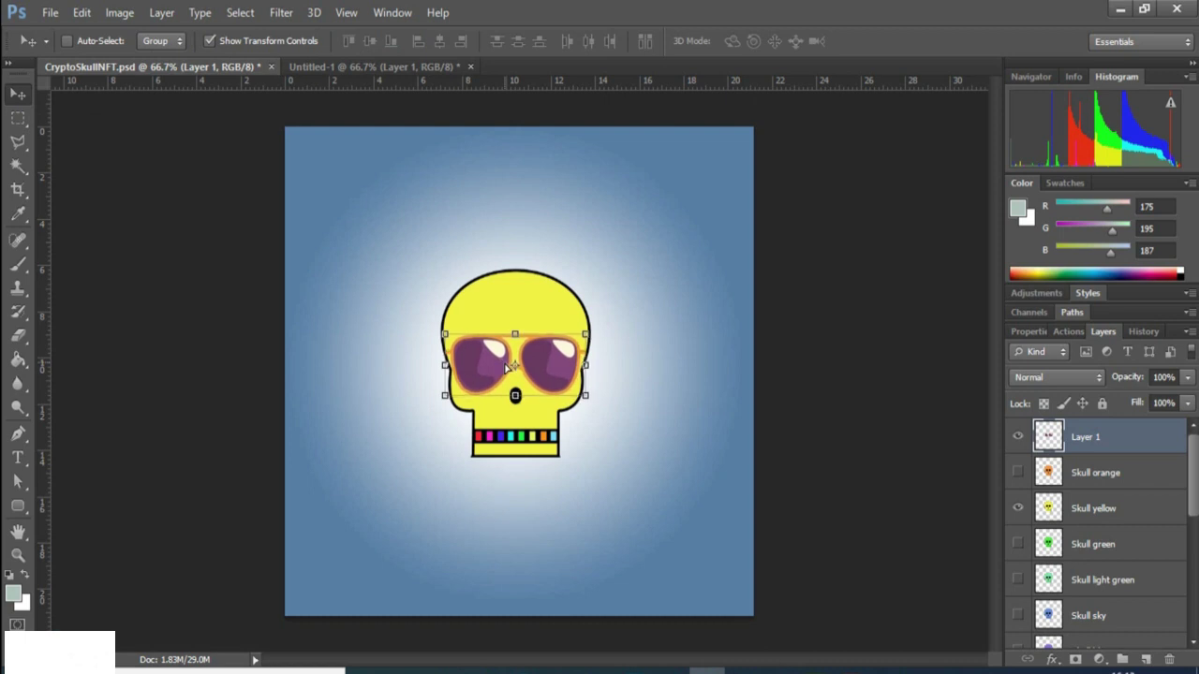
key(Down)
key(Right)
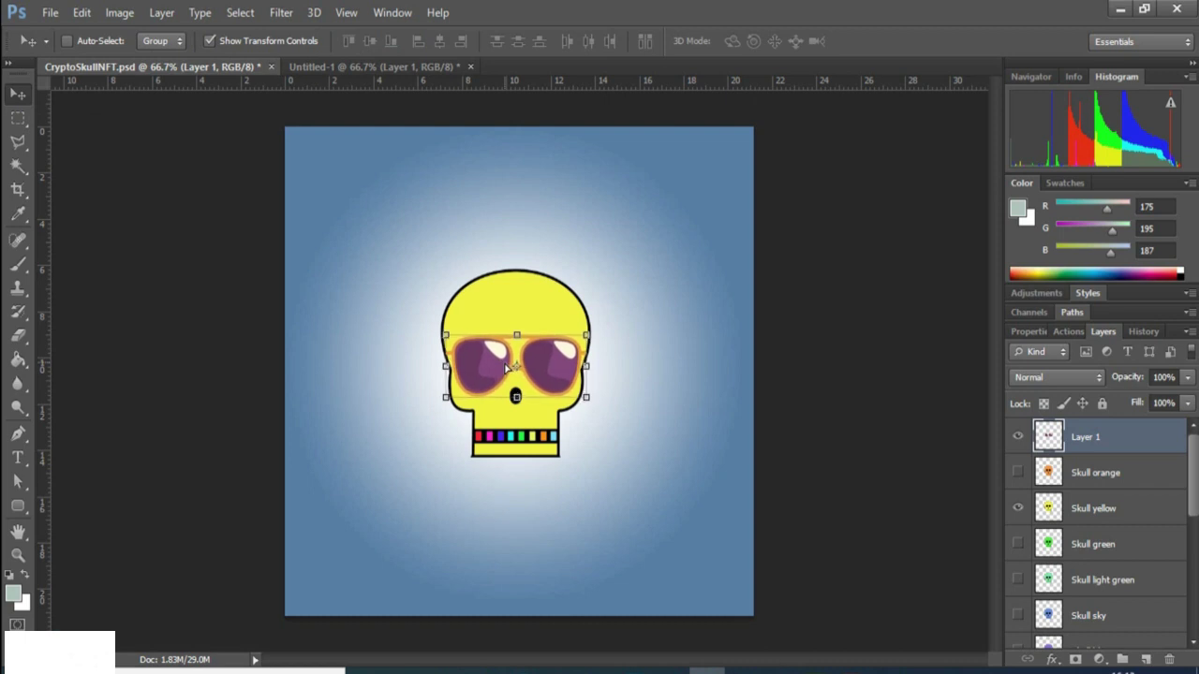
key(Down)
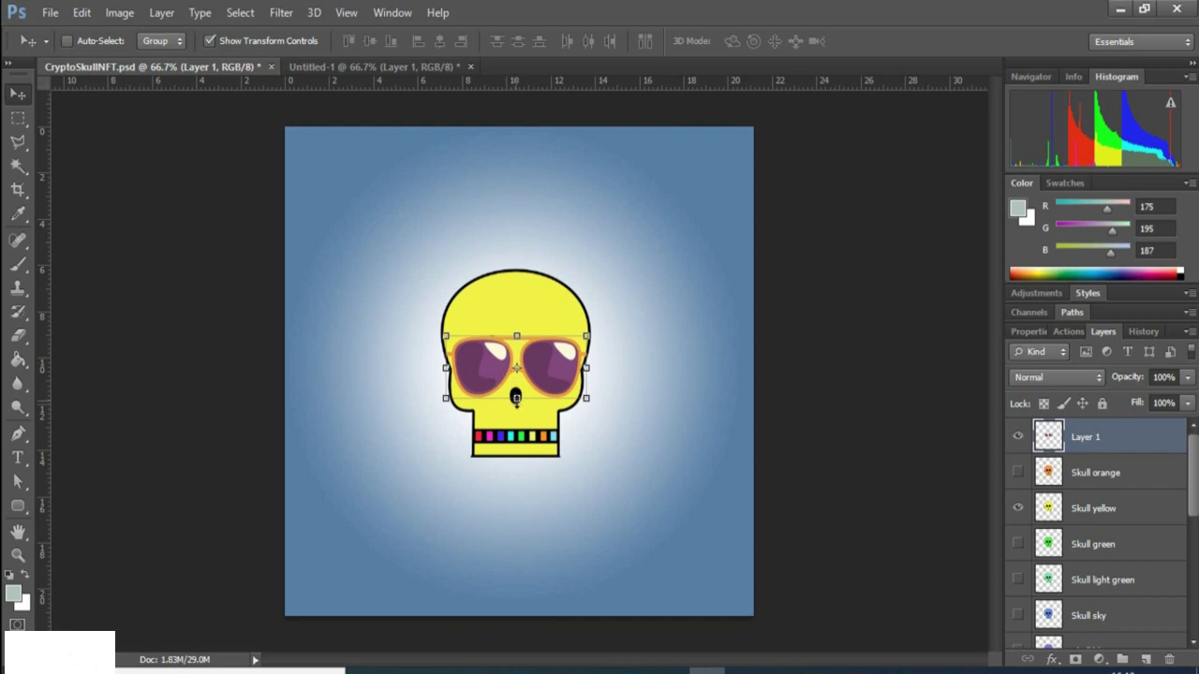
Reduce the aviators' height to 90.29% from the lower edge and apply the transformation.
drag(516, 398, 515, 393)
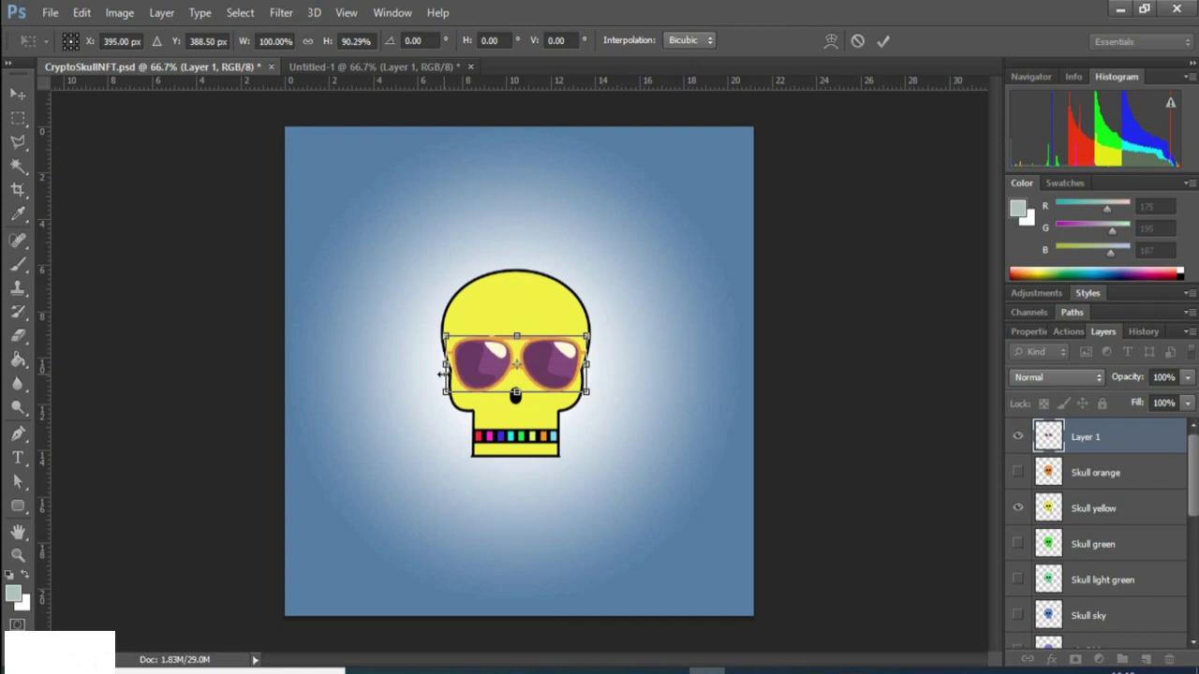
click(18, 117)
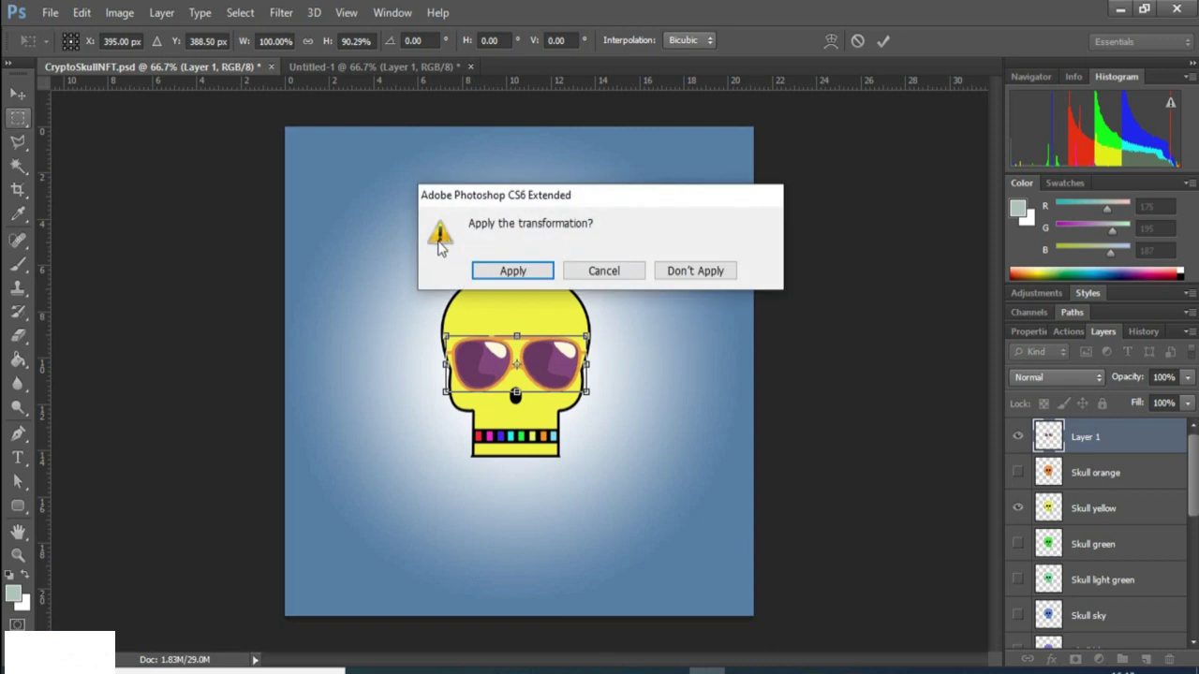
click(495, 270)
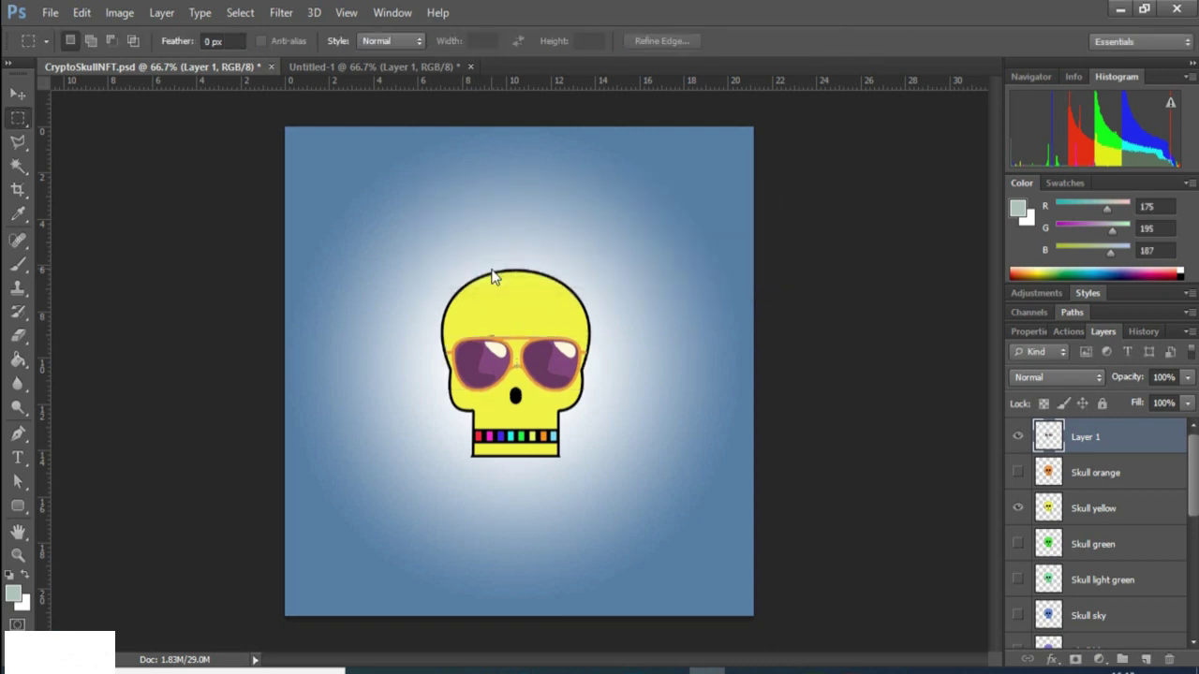
drag(460, 259, 460, 292)
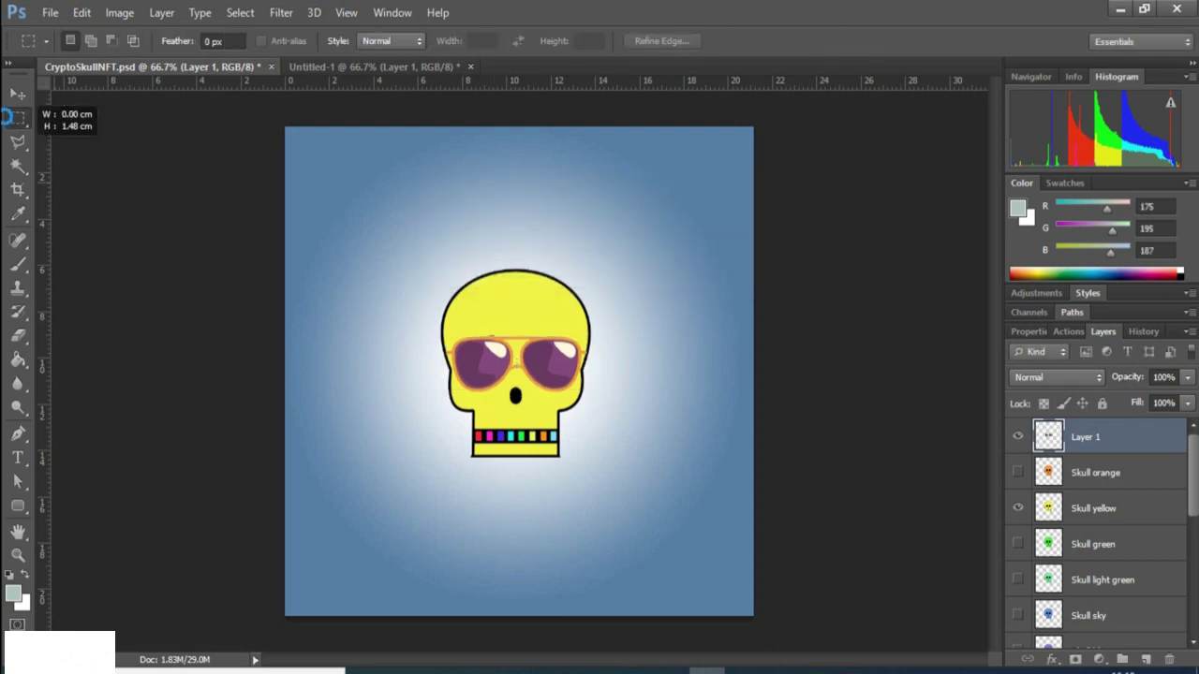
key(ctrl+t)
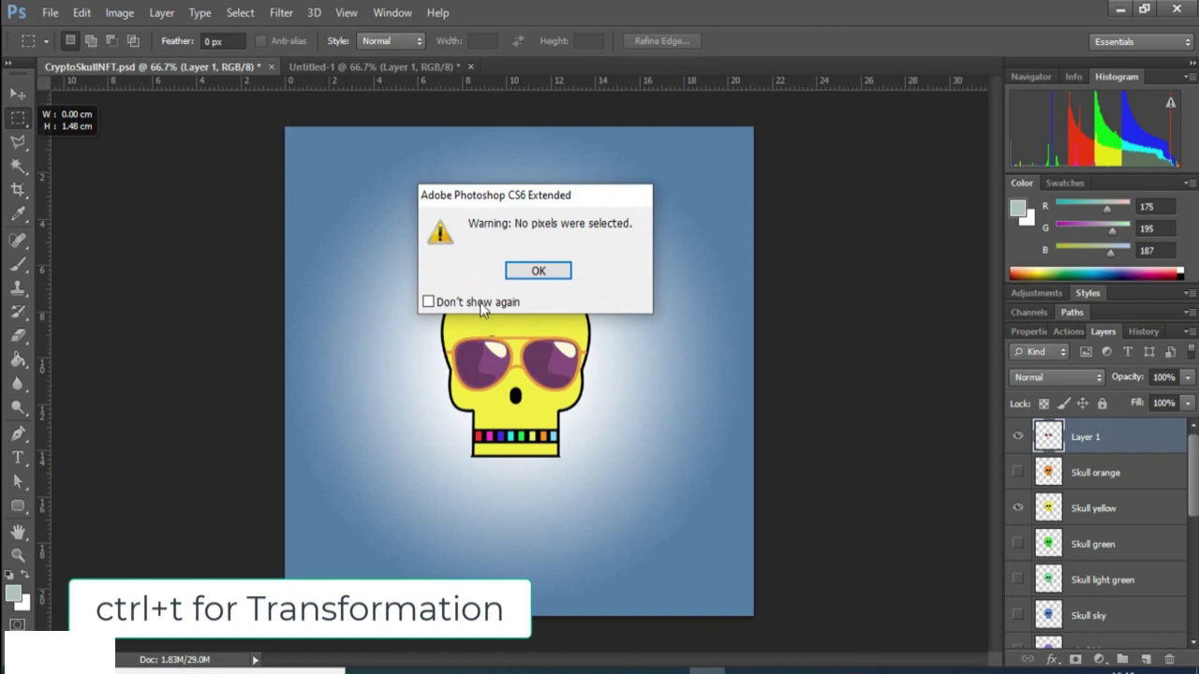
click(538, 271)
Nudge the aviators up to cover the eye sockets, stretch their height to 107.53%, and apply the transformation.
click(18, 94)
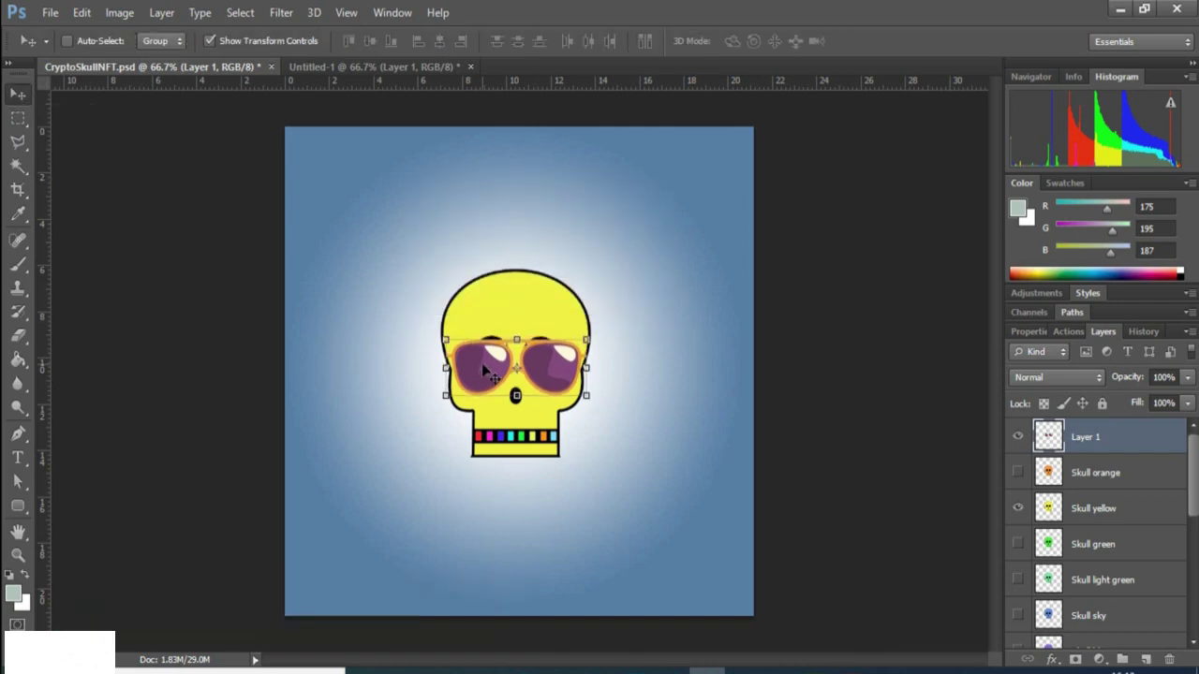
key(Up)
key(Up)
key(Up)
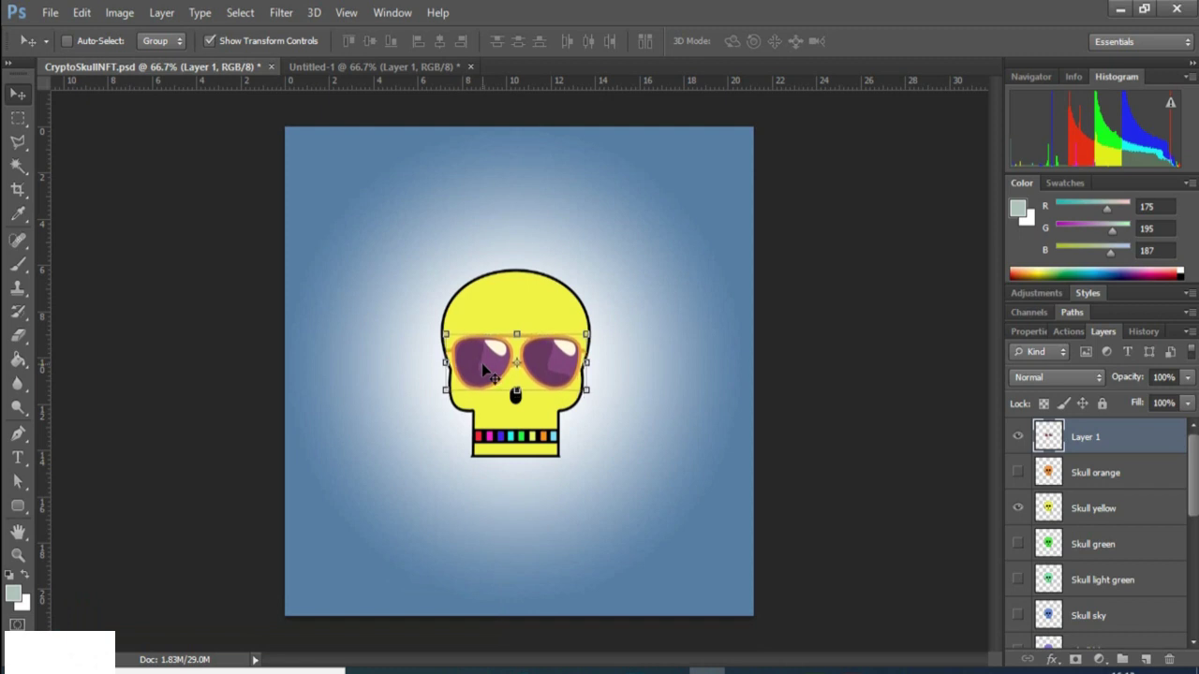
drag(516, 389, 515, 394)
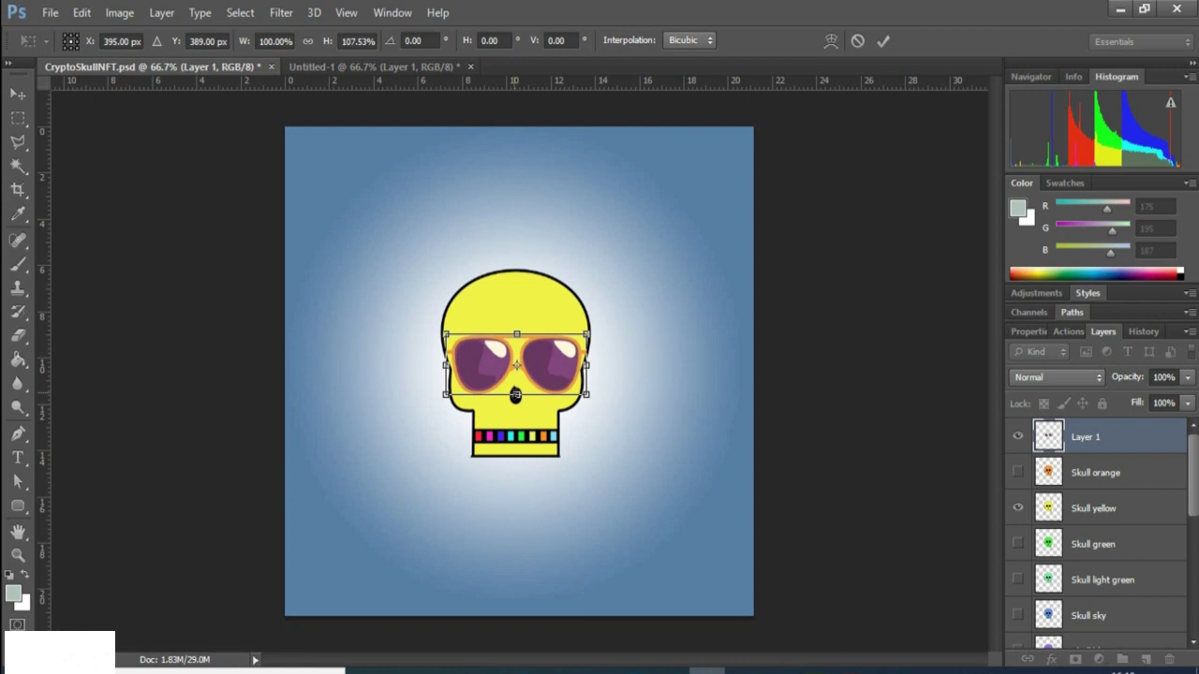
key(Up)
key(Up)
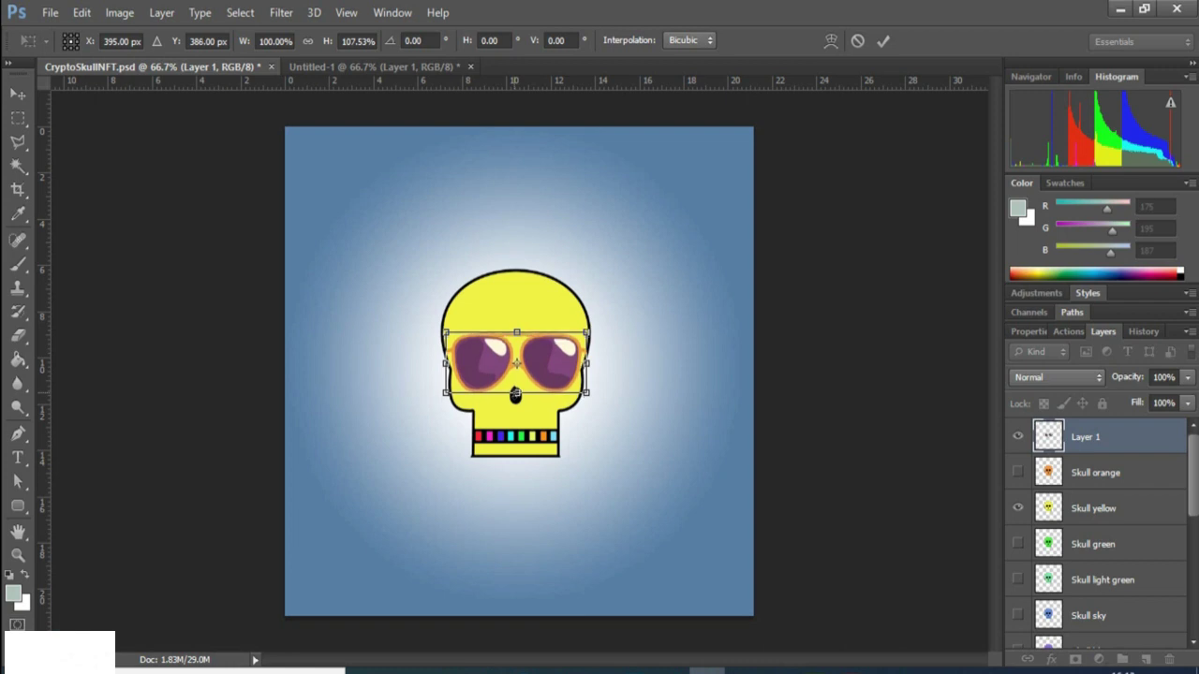
click(17, 122)
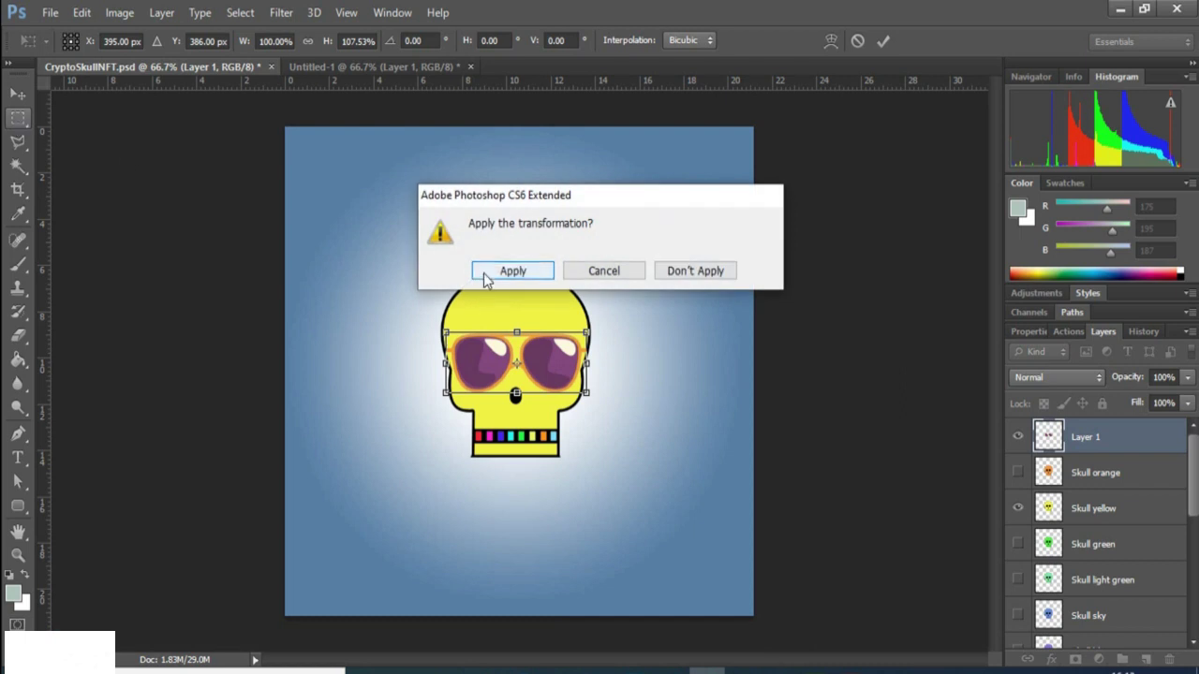
click(512, 270)
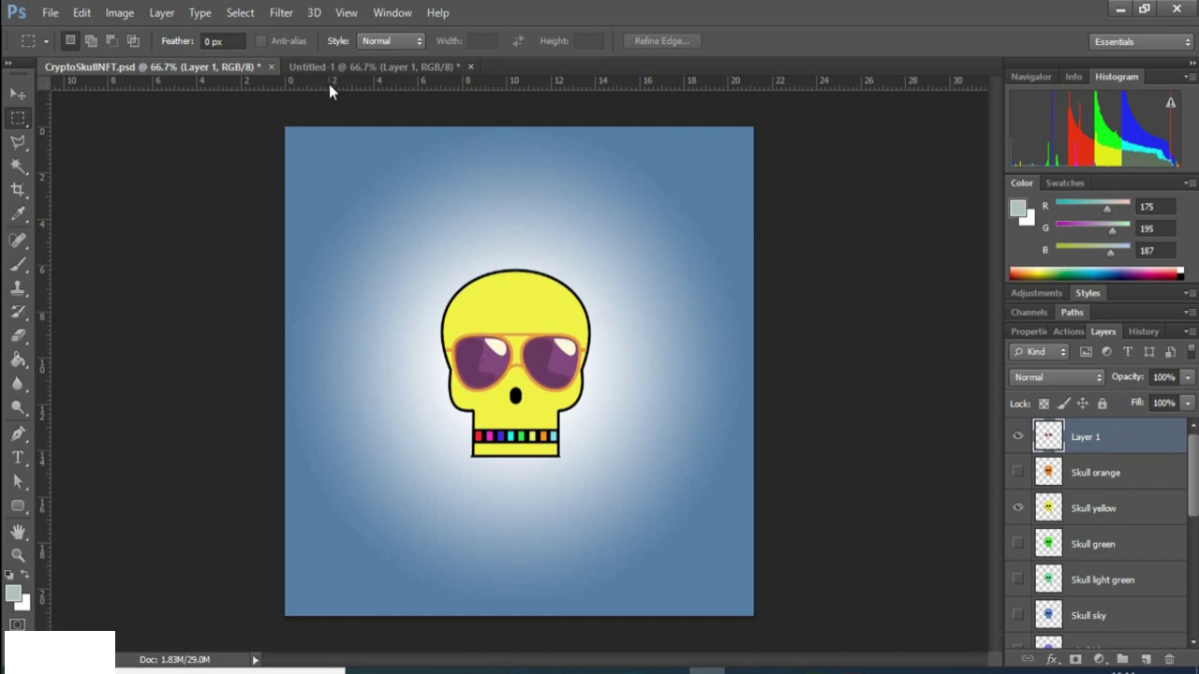
Cut the round teal sunglasses out of the sheet and paste them into CryptoSkullNFT.psd.
click(356, 65)
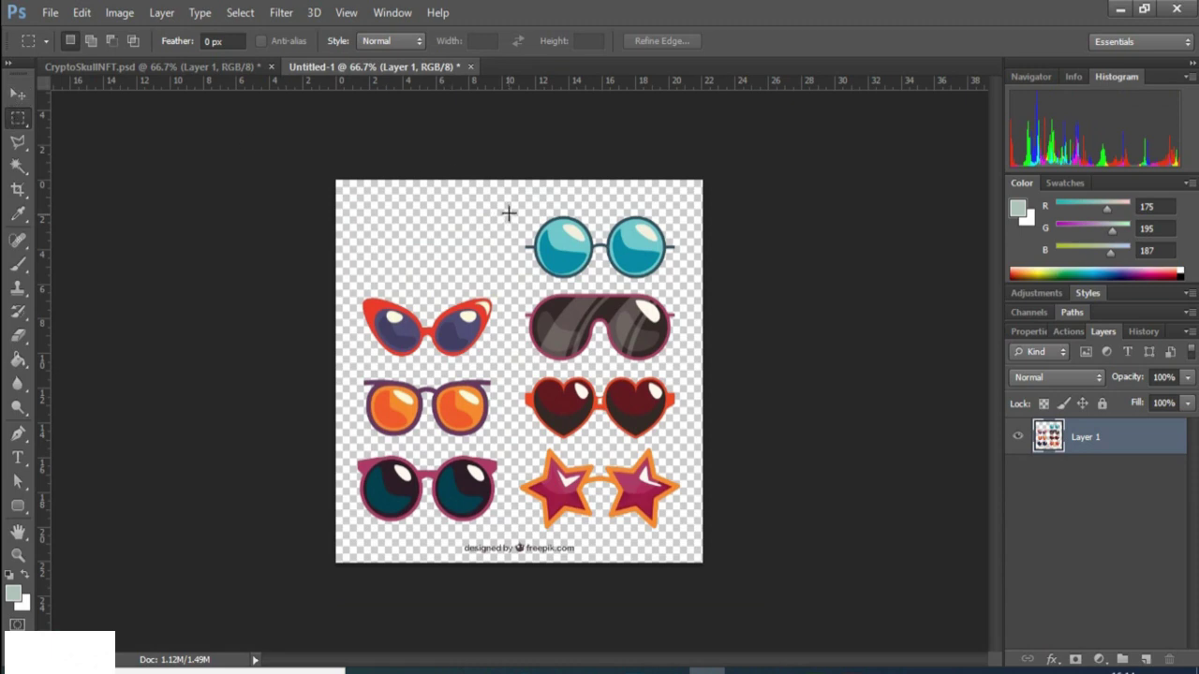
drag(509, 214, 681, 279)
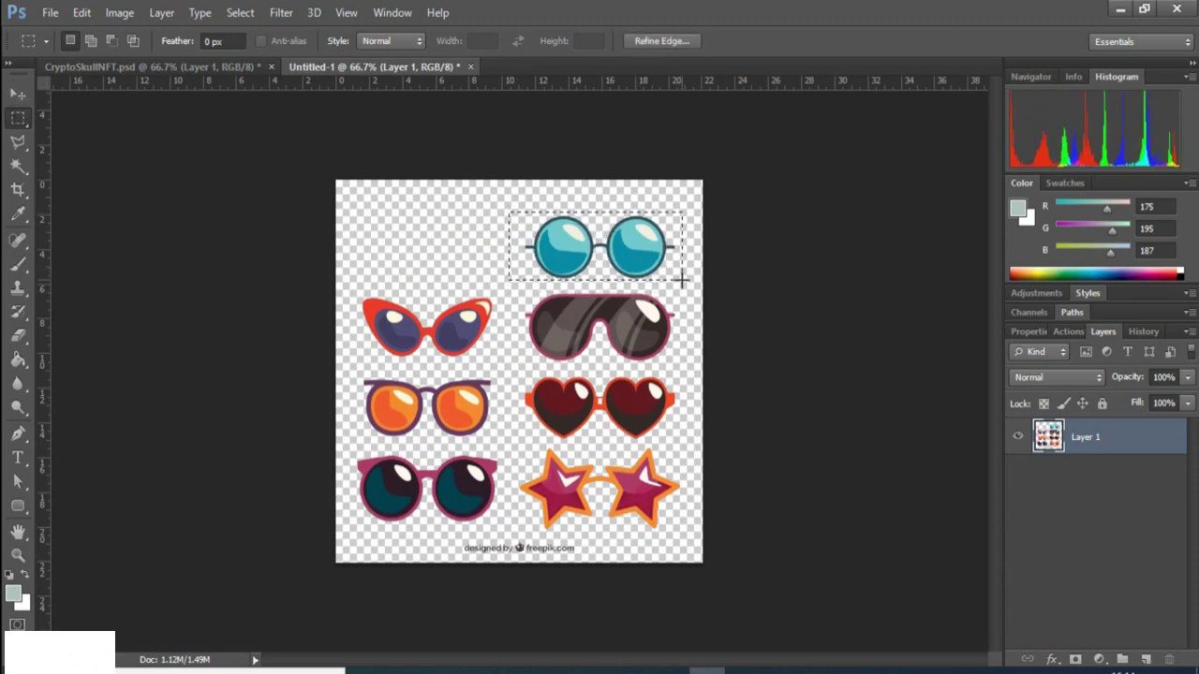
key(ctrl+x)
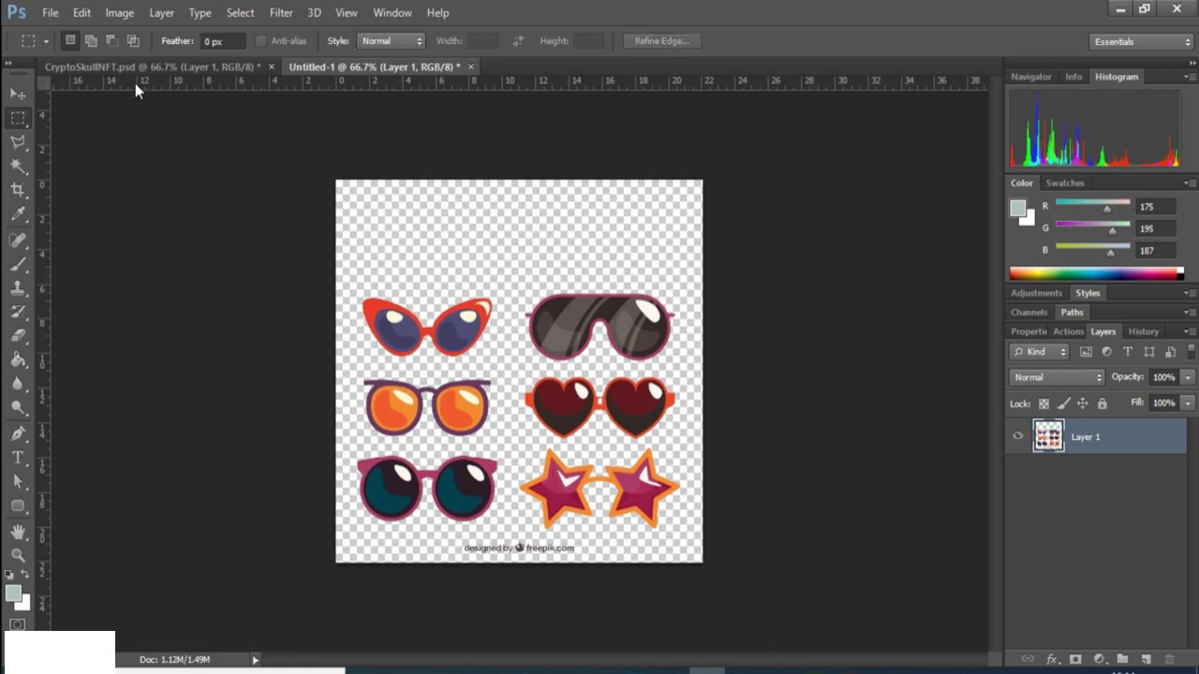
click(141, 68)
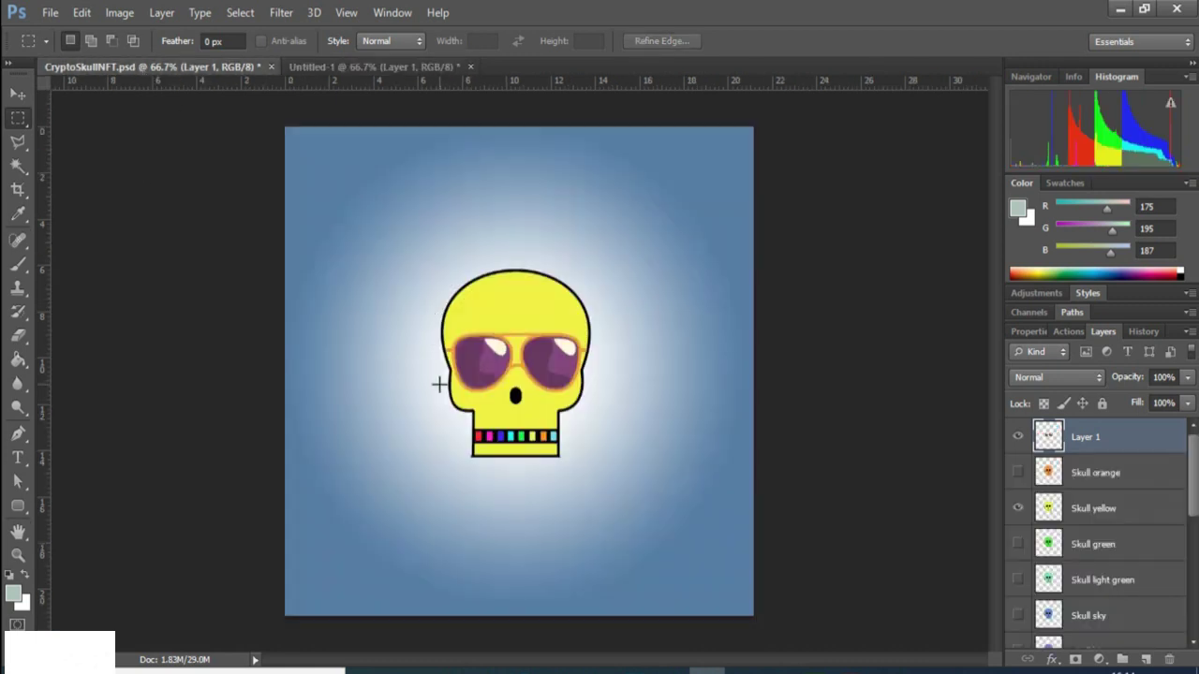
key(ctrl+v)
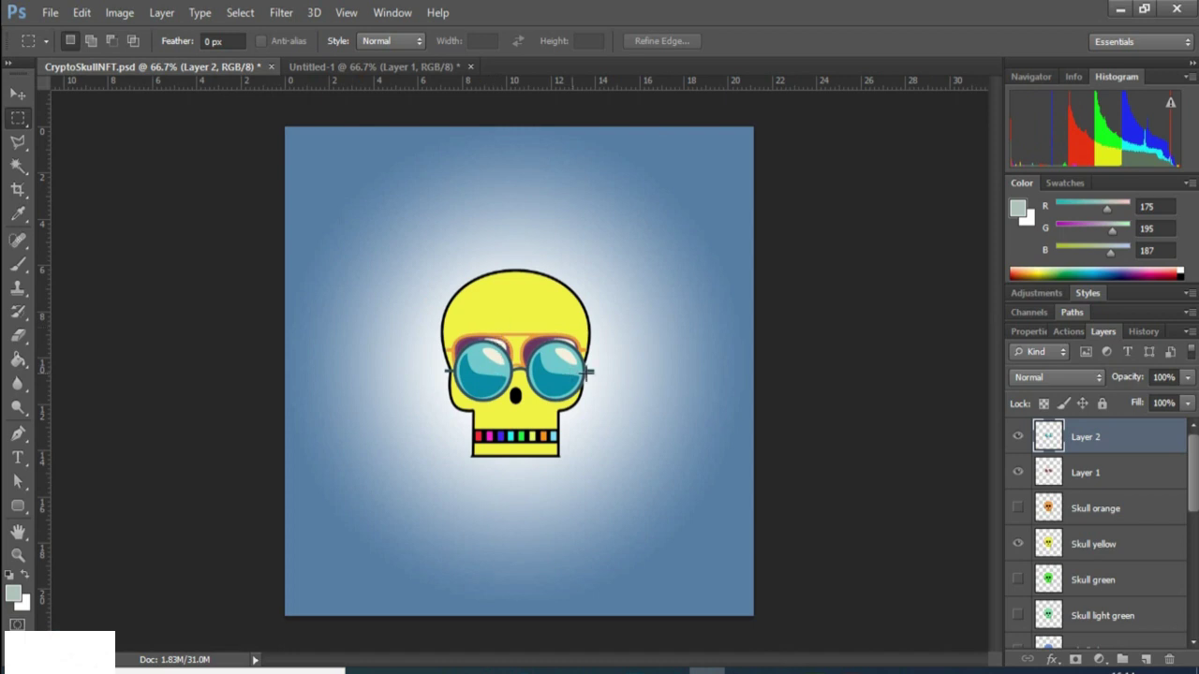
Hide the purple aviators on Layer 1 and move the round teal sunglasses on Layer 2 up over the eye sockets.
click(1085, 475)
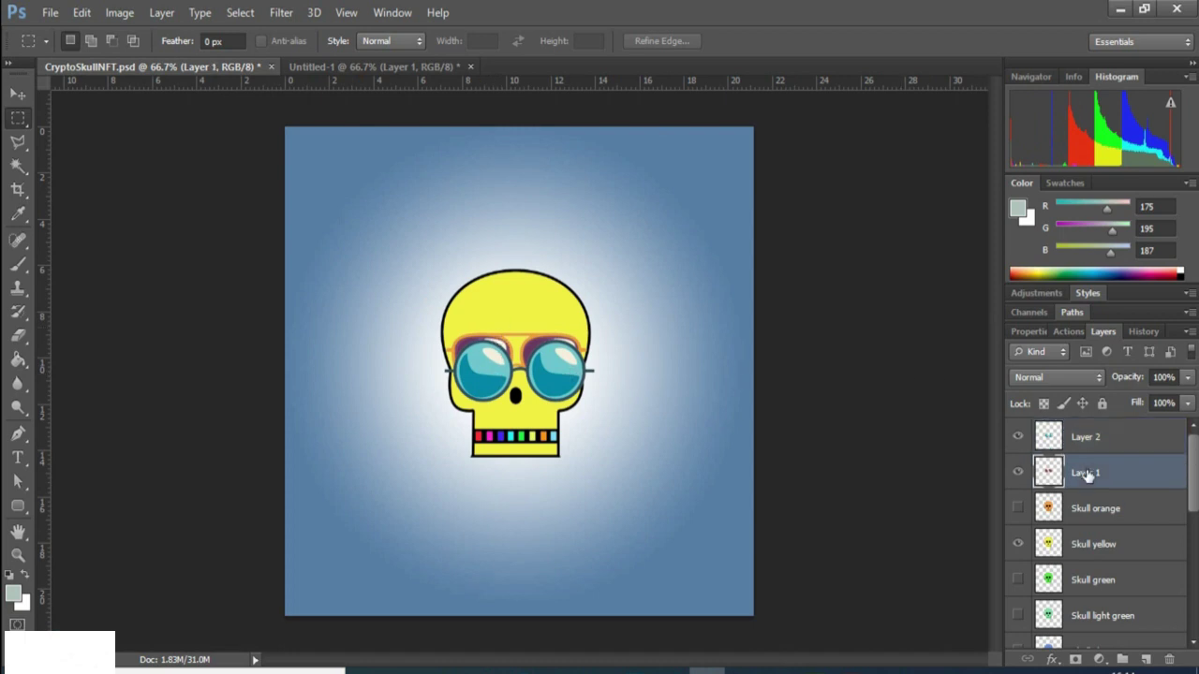
click(1017, 474)
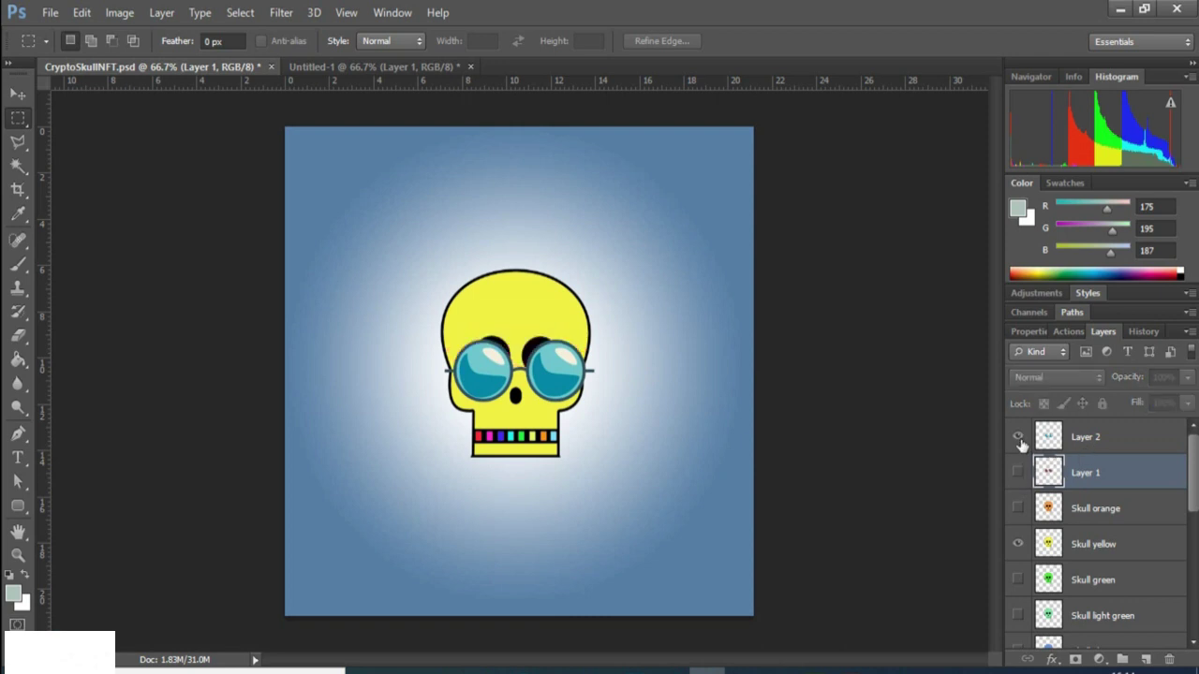
click(1122, 441)
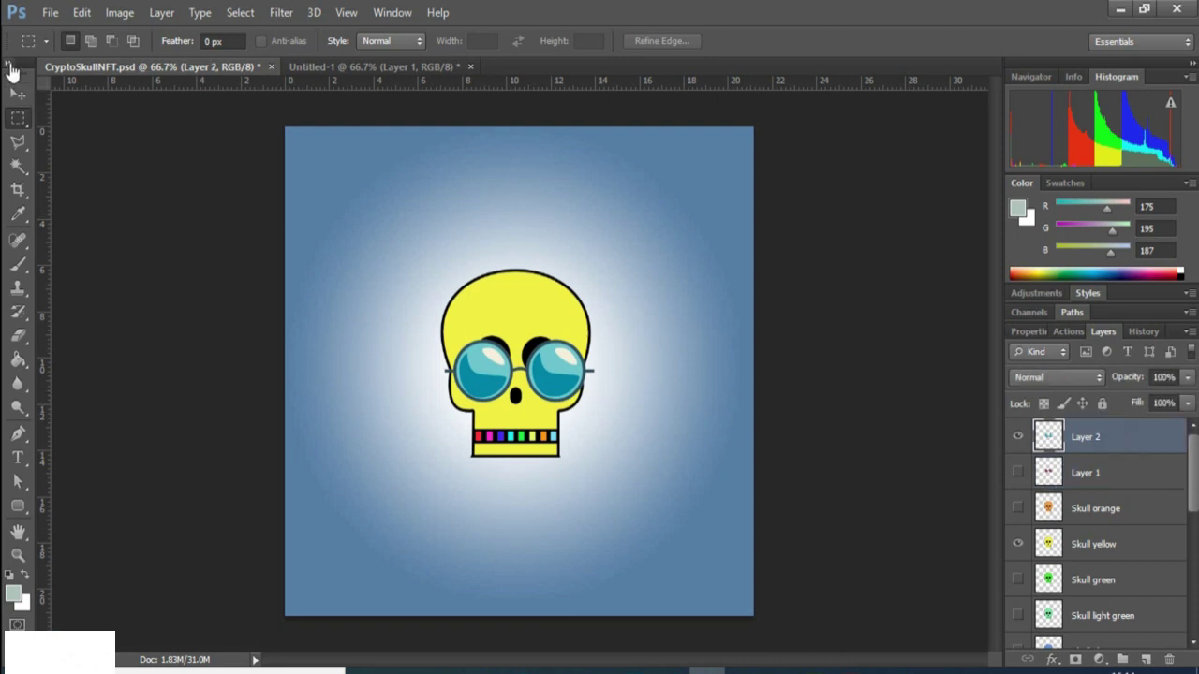
click(17, 93)
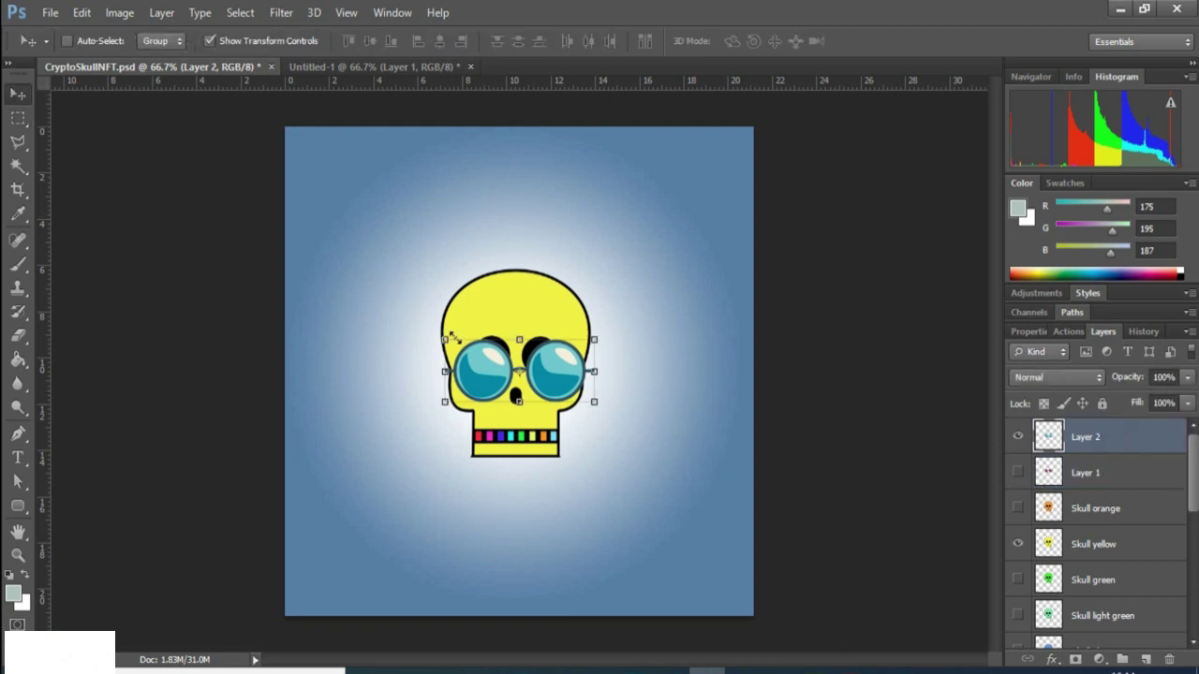
drag(473, 365, 471, 357)
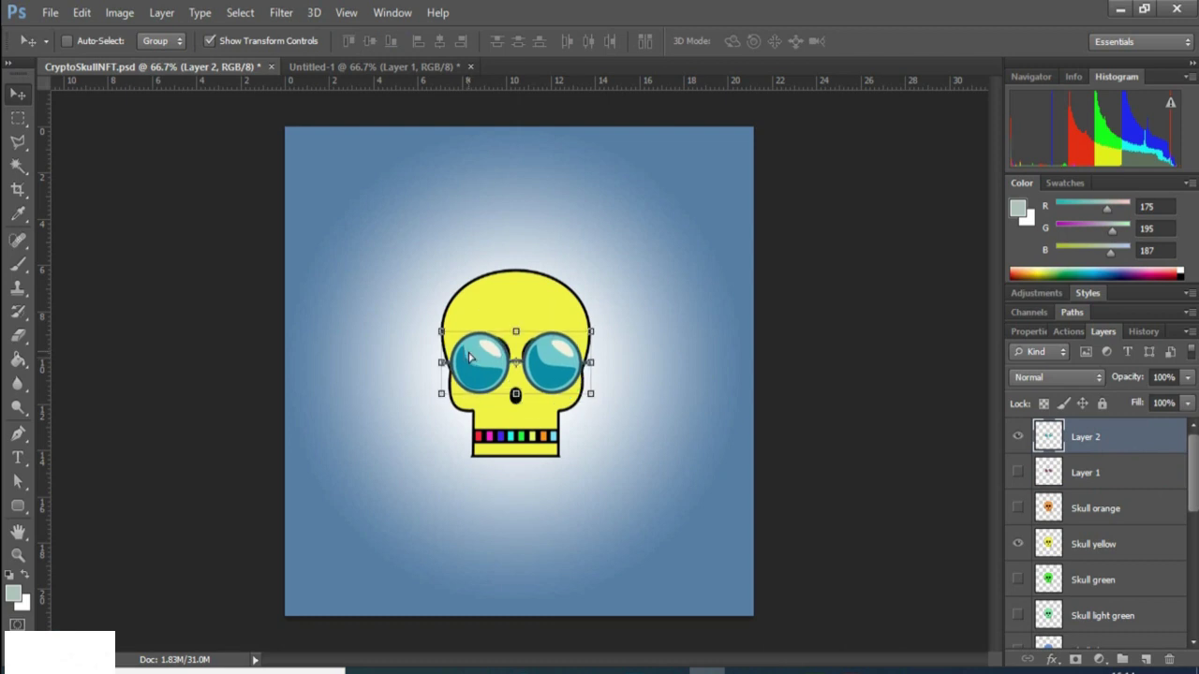
key(Up)
key(Up)
key(Up)
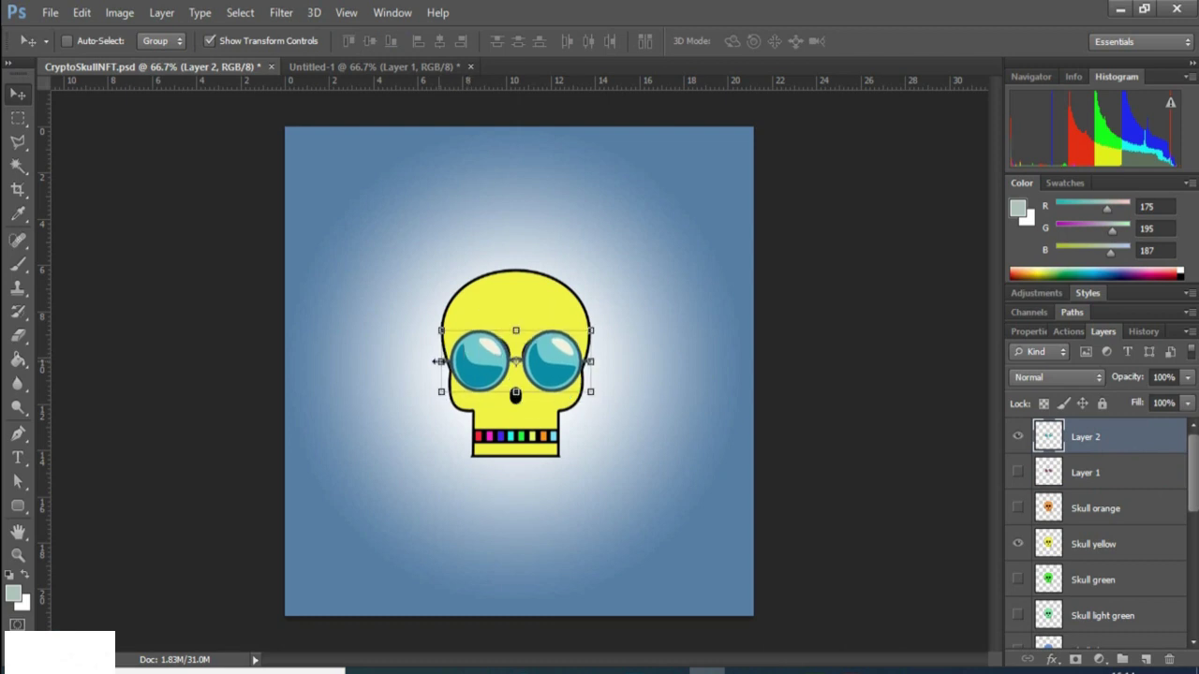
Narrow the teal sunglasses to 94.94% width and centre them on the yellow skull's eyes at X 394 px, Y 380.5 px.
drag(436, 361, 447, 361)
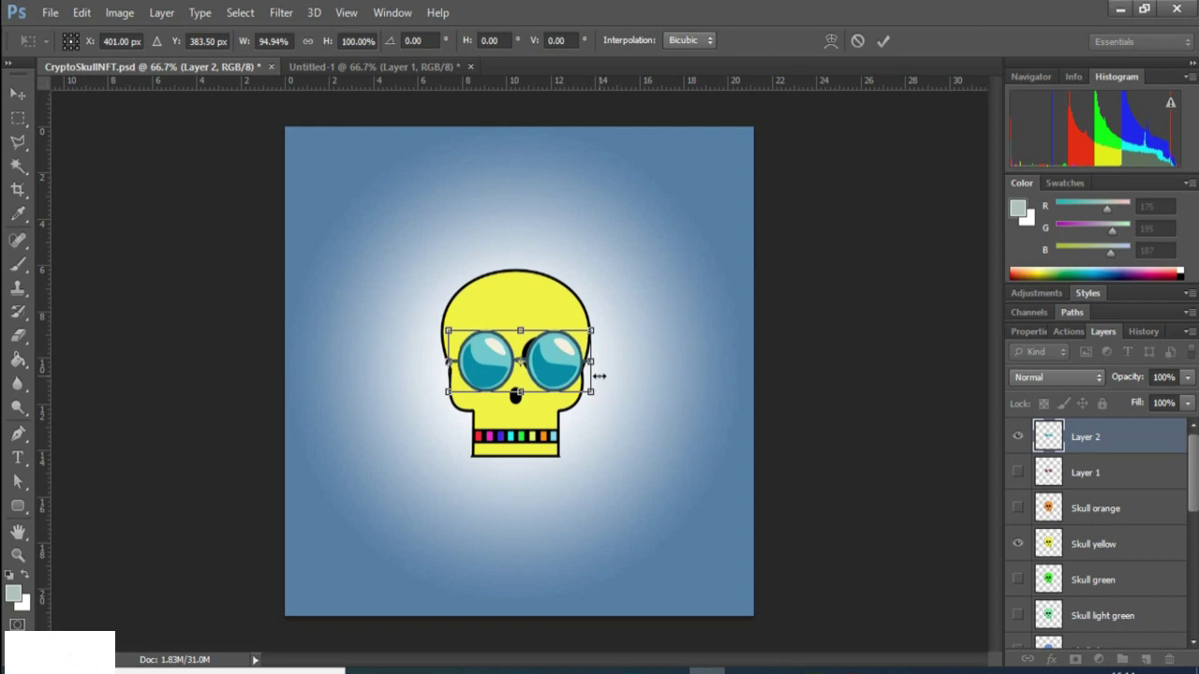
key(Left)
key(Left)
key(Left)
key(Left)
key(Left)
key(Left)
key(Left)
key(Left)
key(Left)
key(Left)
key(Left)
key(Left)
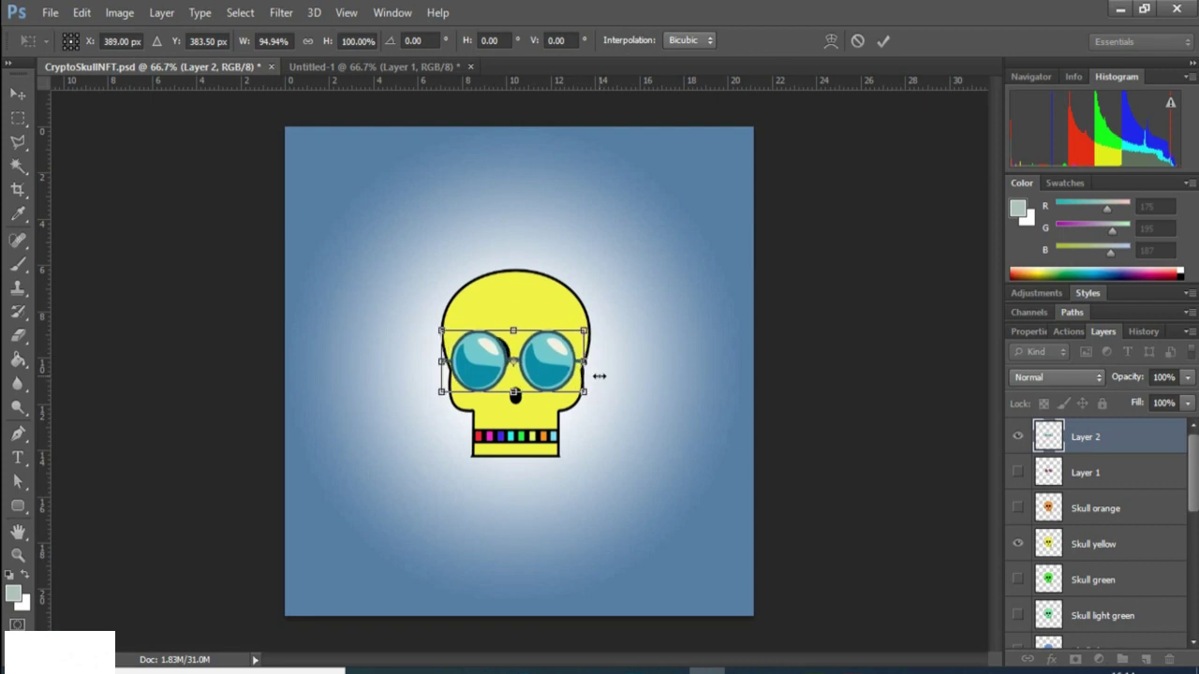
key(Right)
key(Right)
key(Right)
key(Right)
key(Right)
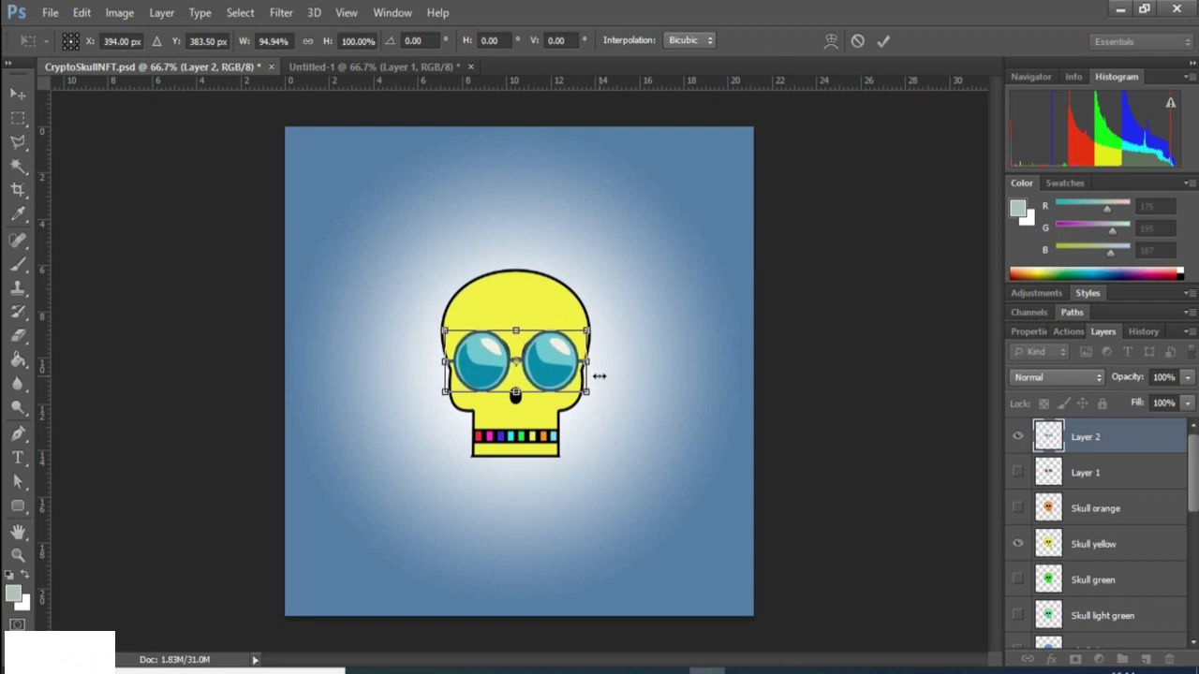
key(Up)
key(Up)
key(Up)
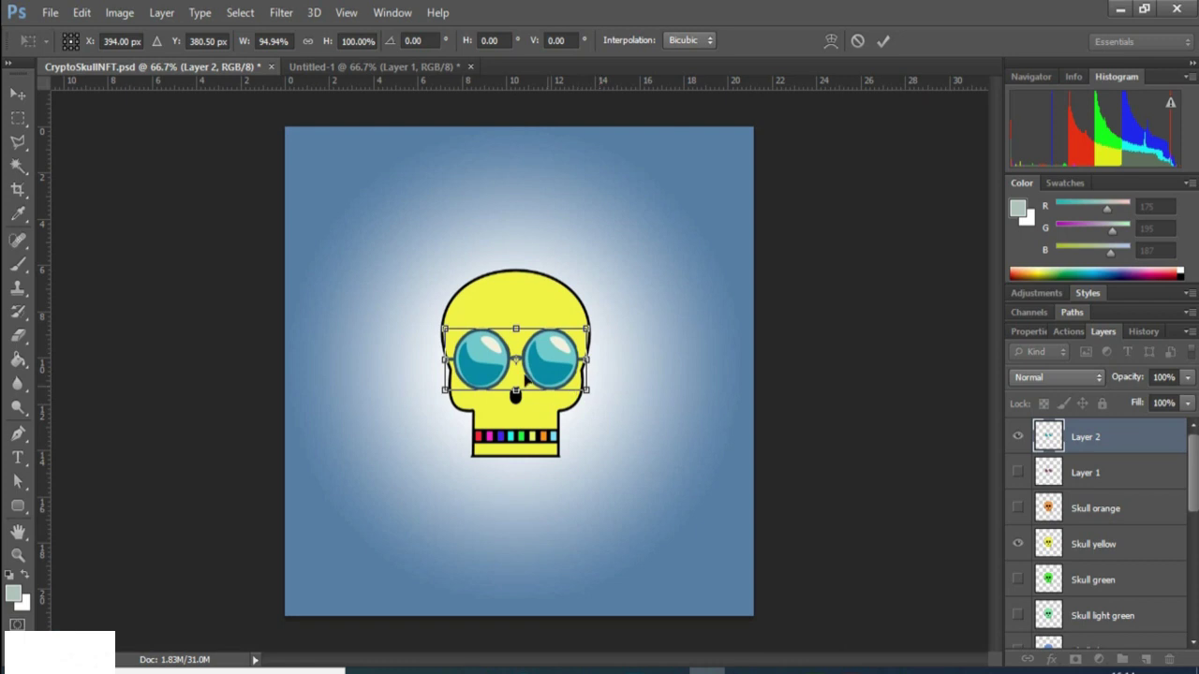
Refine the teal sunglasses' width to 96.11% at X 392.5 px, Y 379.5 px, and apply the transformation.
drag(437, 358, 441, 358)
key(Left)
key(Left)
key(Left)
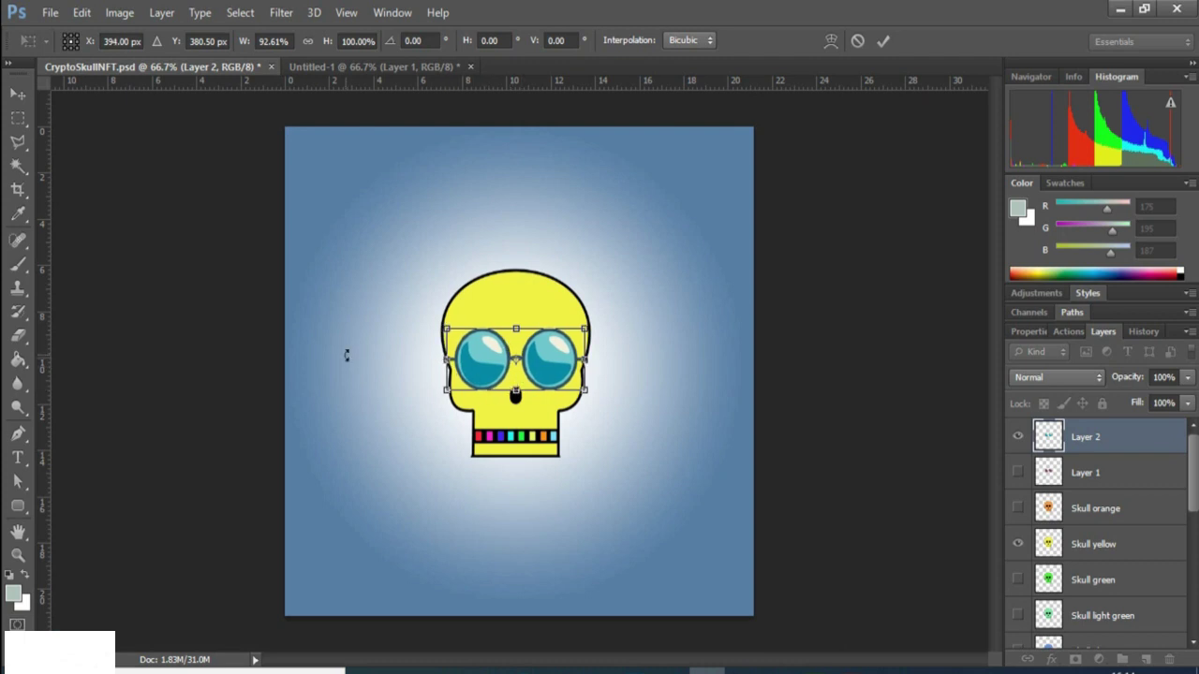
drag(440, 360, 441, 358)
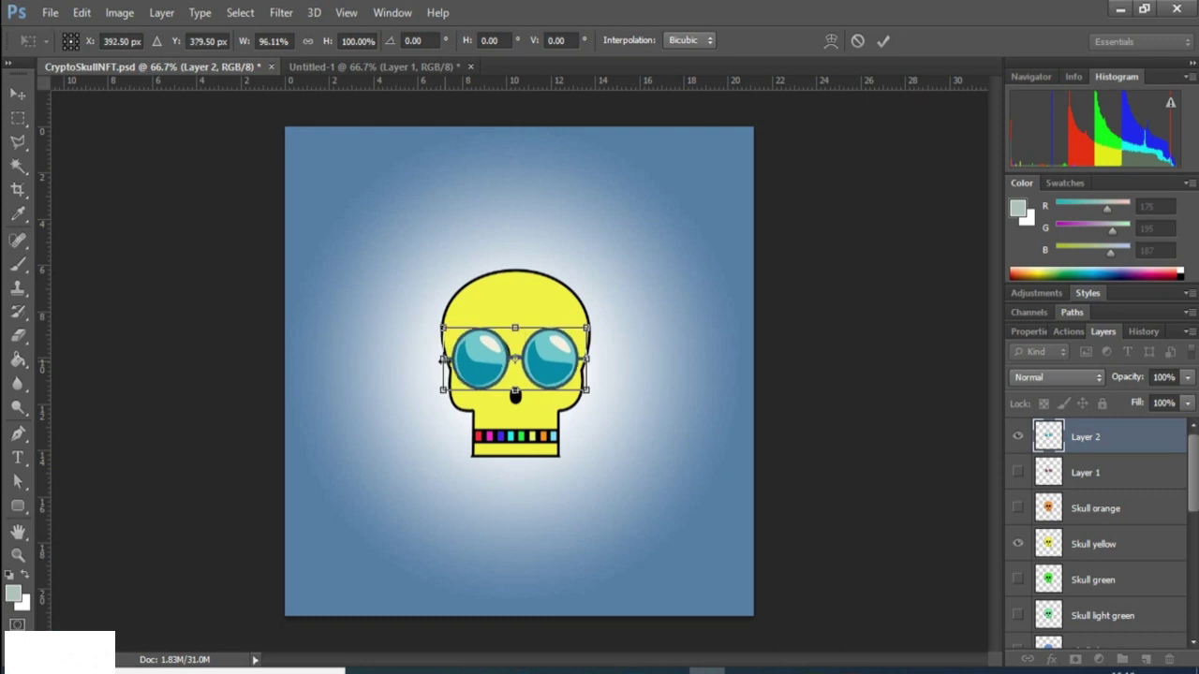
click(18, 117)
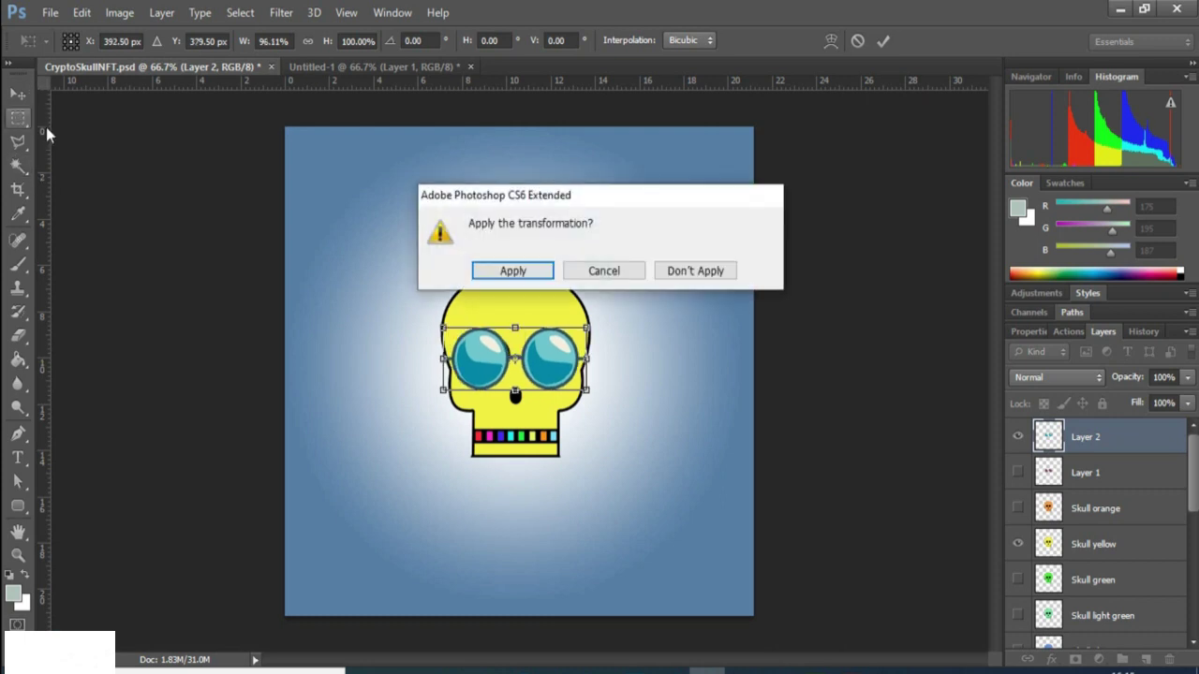
click(517, 271)
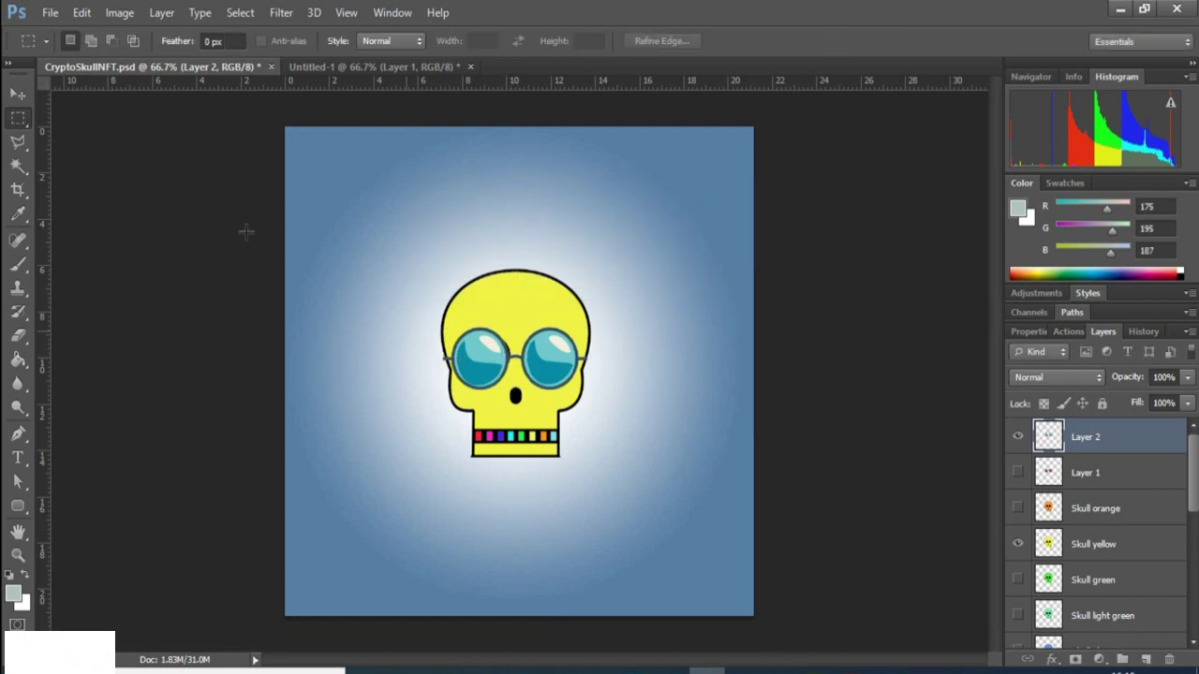
Narrow the teal sunglasses again to 96.36% width, shift them left to X 394 px, and apply the transformation.
click(18, 95)
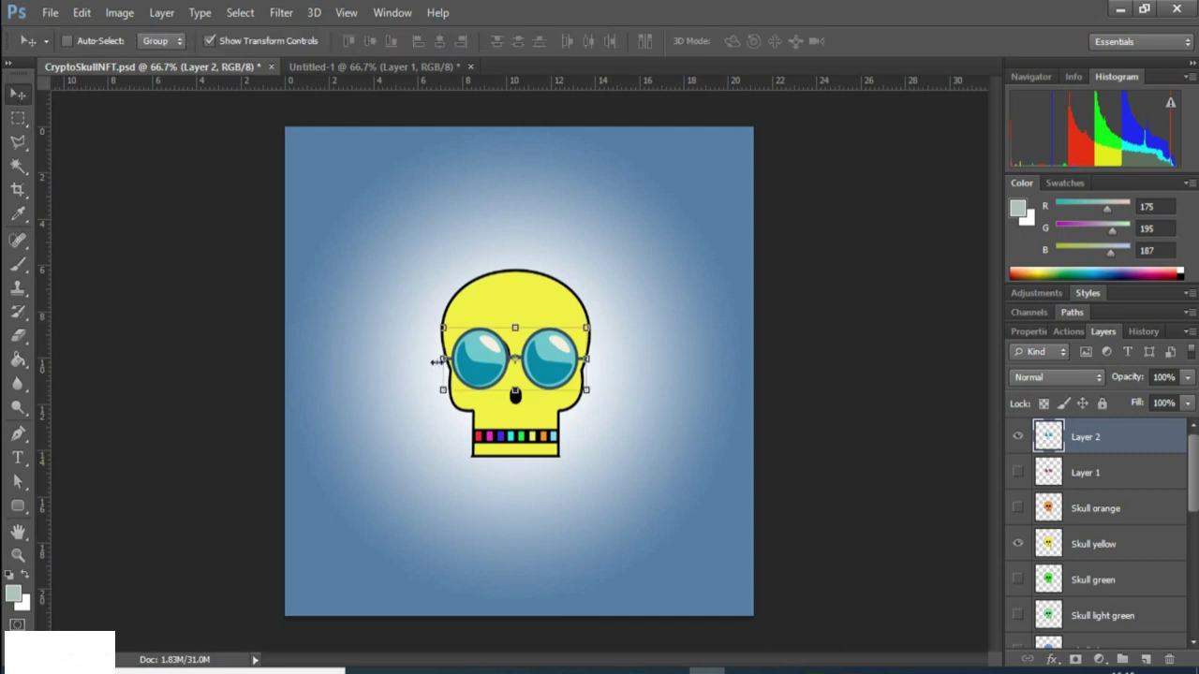
drag(440, 357, 447, 359)
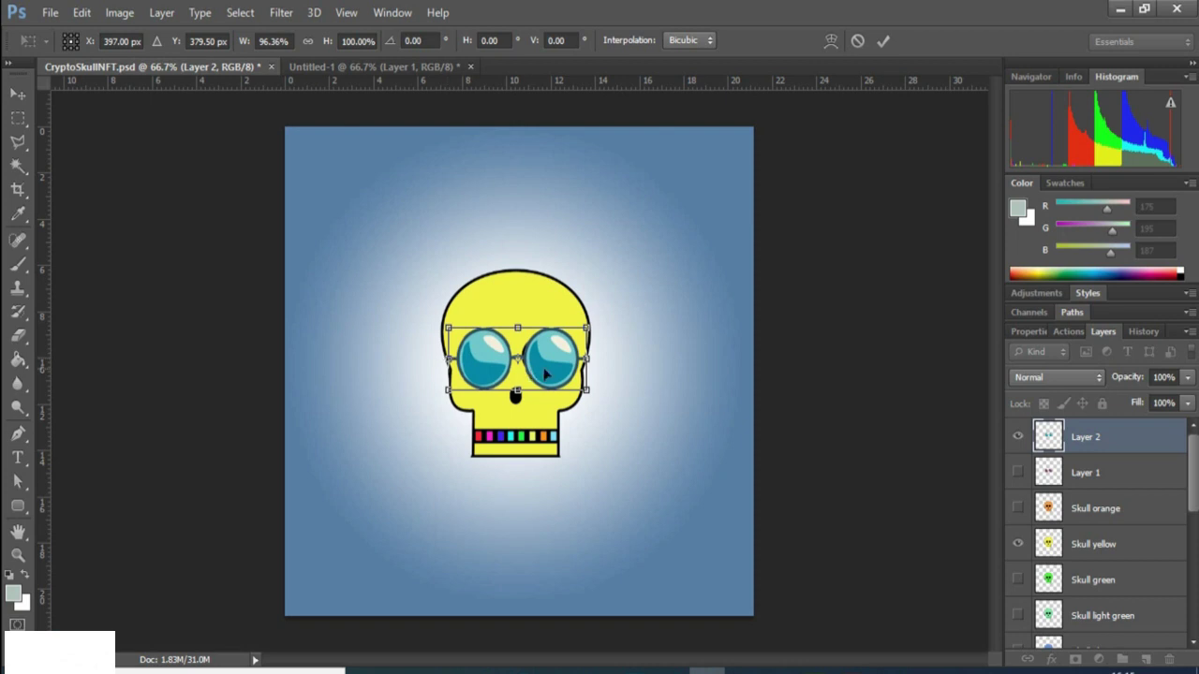
key(Left)
key(Left)
key(Left)
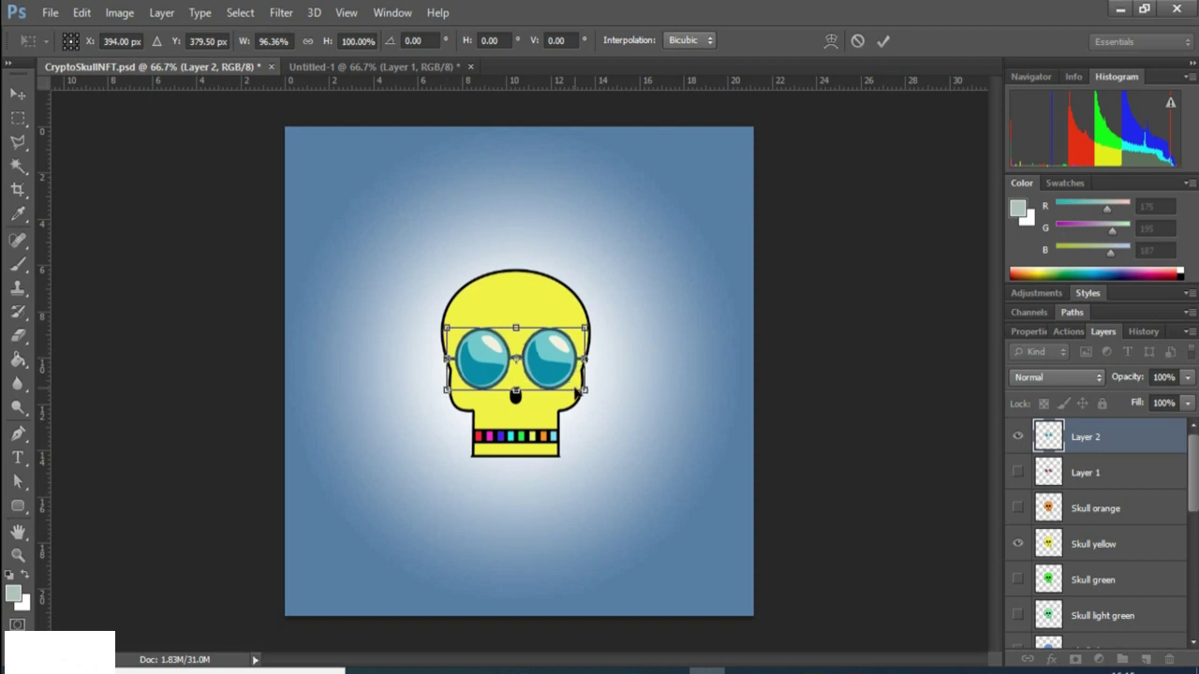
click(18, 118)
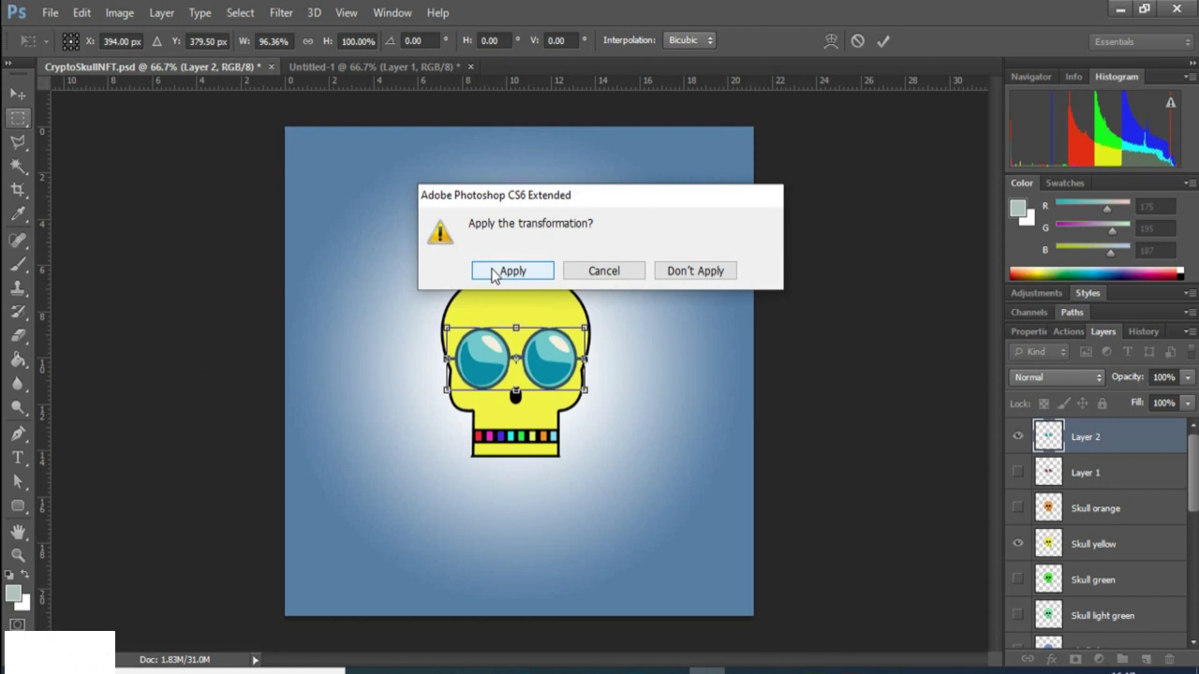
click(494, 272)
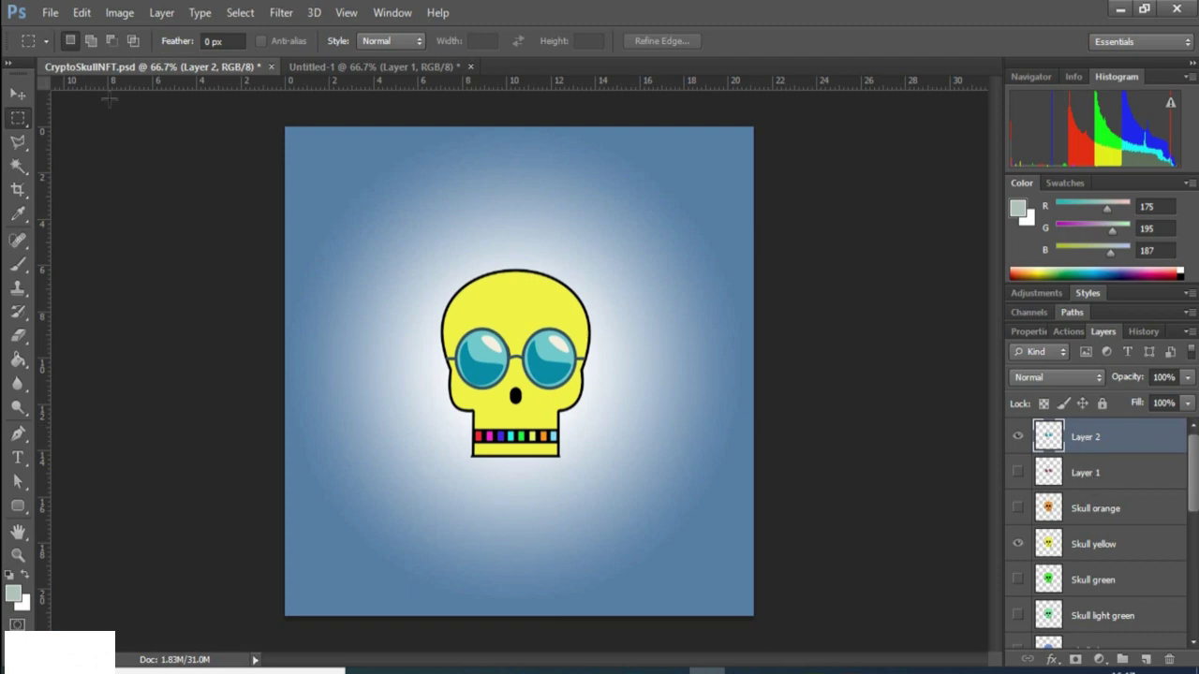
Cut the dark visor-style sunglasses from the Untitled-1 sheet, paste them into CryptoSkullNFT.psd, and hide the teal pair on Layer 2.
click(310, 67)
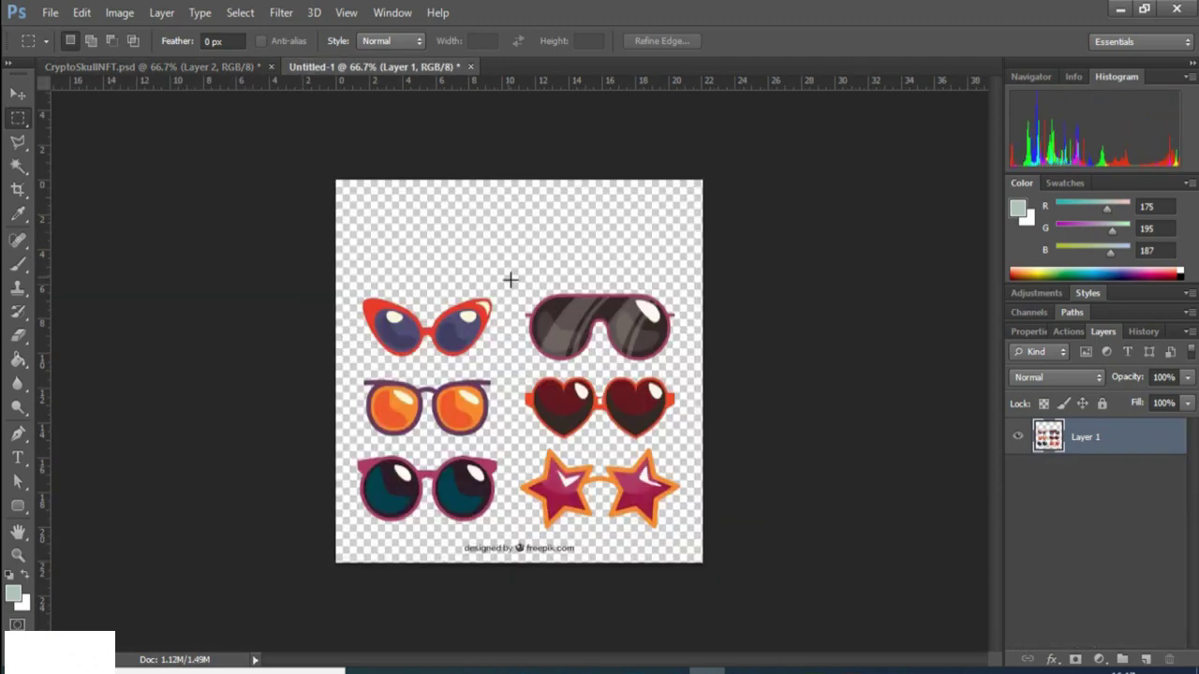
drag(515, 294, 678, 364)
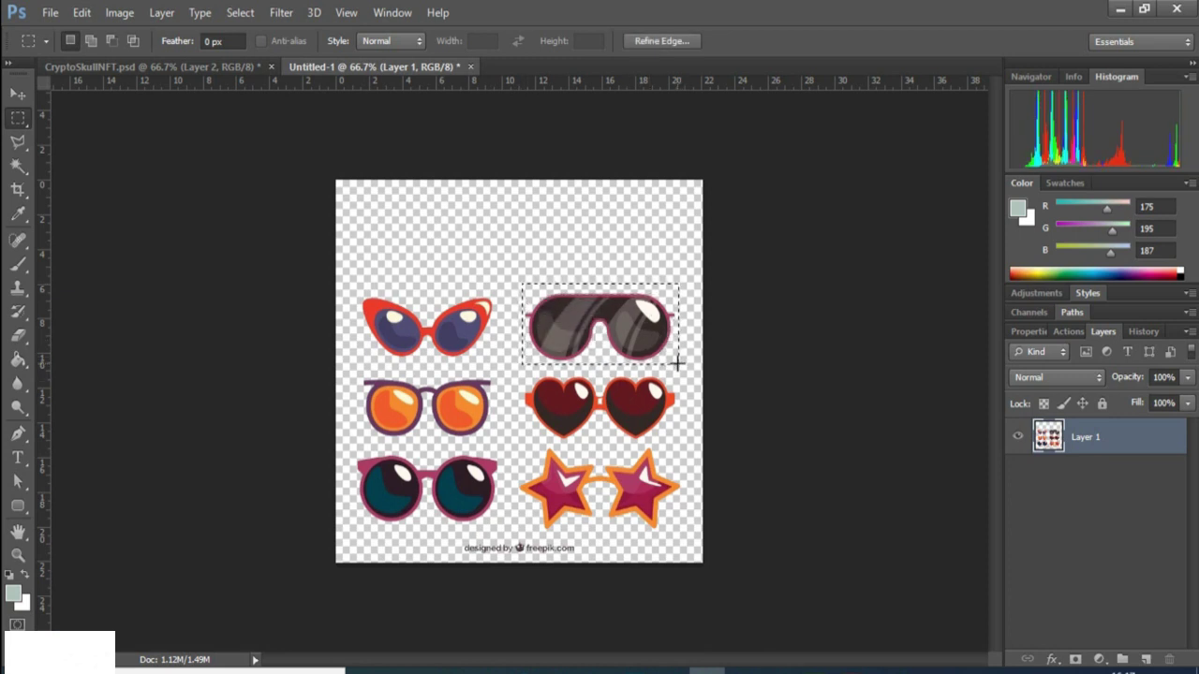
key(ctrl+x)
click(149, 67)
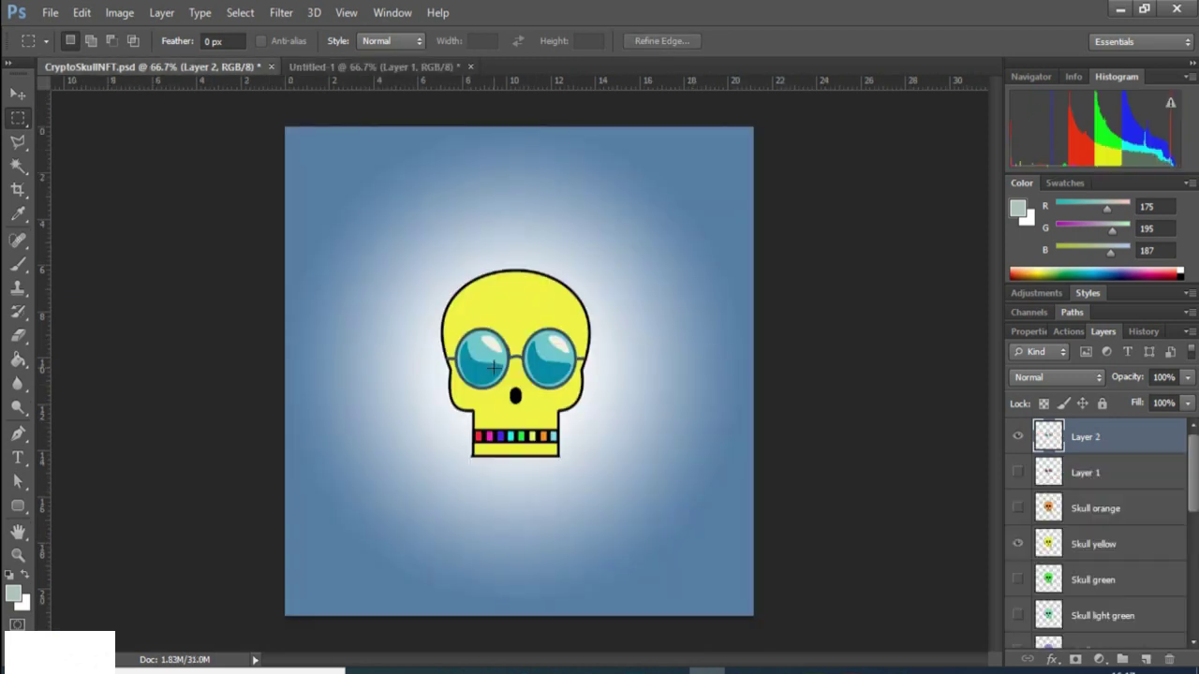
key(ctrl+v)
click(1018, 472)
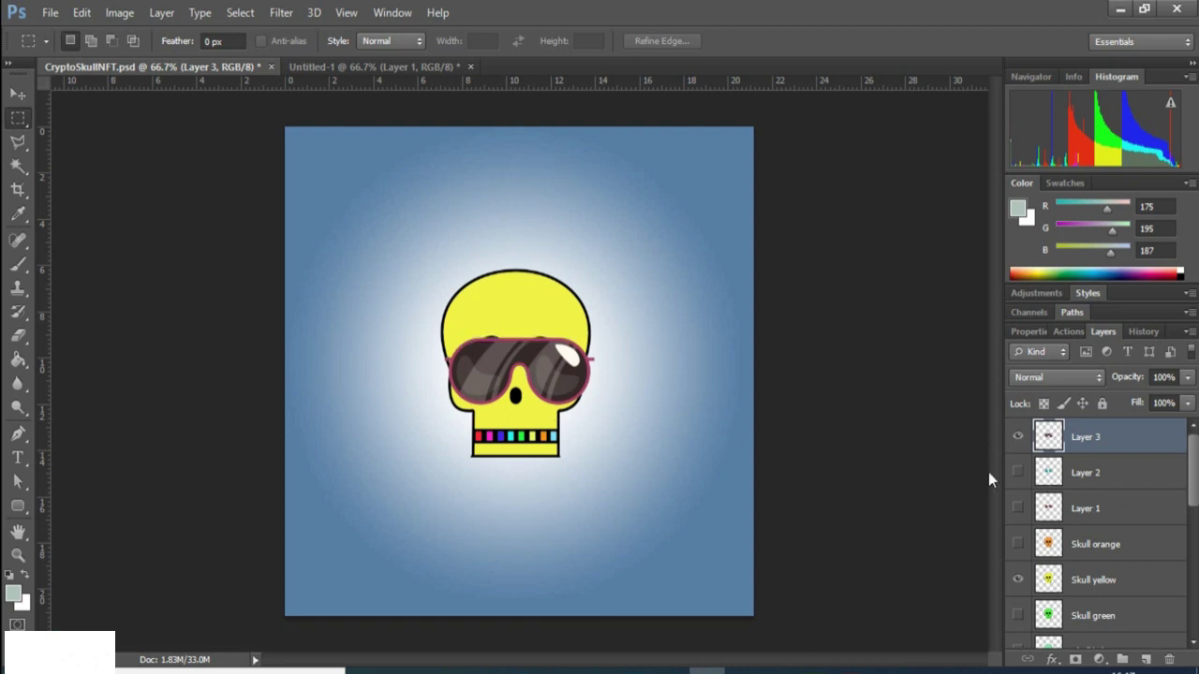
Move the dark visor sunglasses up over the eye sockets, narrow them to 94.94% width, and apply the transformation.
key(v)
drag(510, 397, 506, 379)
key(ctrl+t)
drag(599, 363, 588, 370)
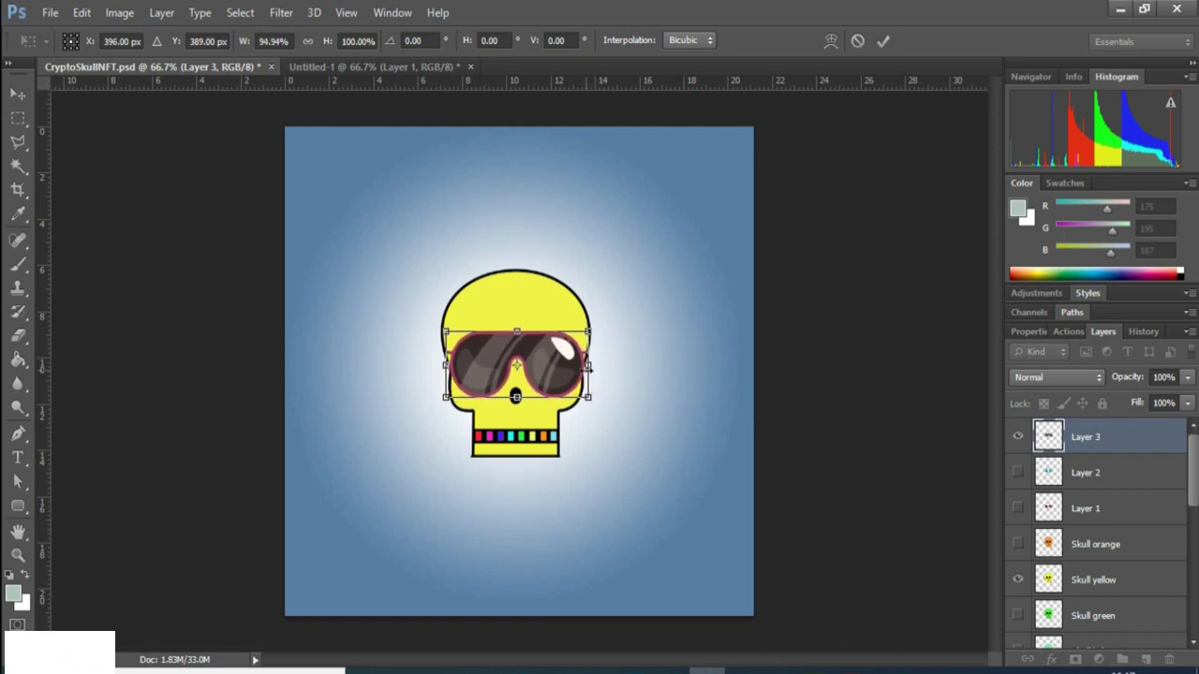
key(m)
click(486, 270)
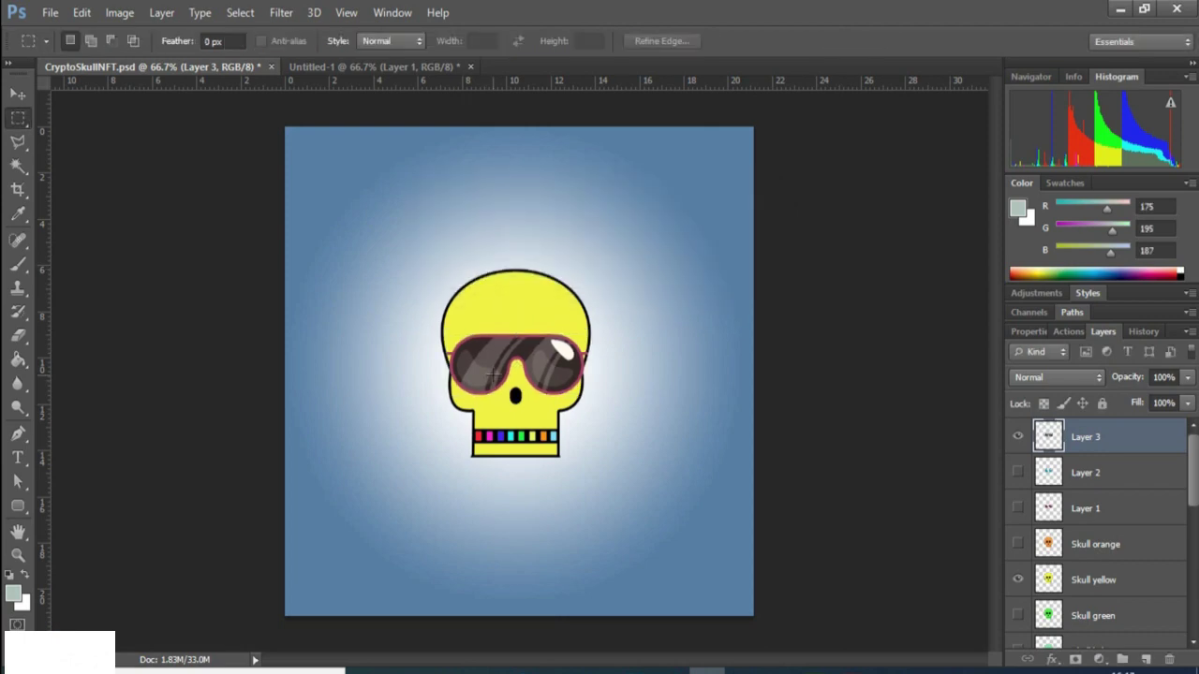
Cut the red cat-eye sunglasses from the sheet, paste them into CryptoSkullNFT.psd, and hide the visor pair on Layer 3.
click(374, 66)
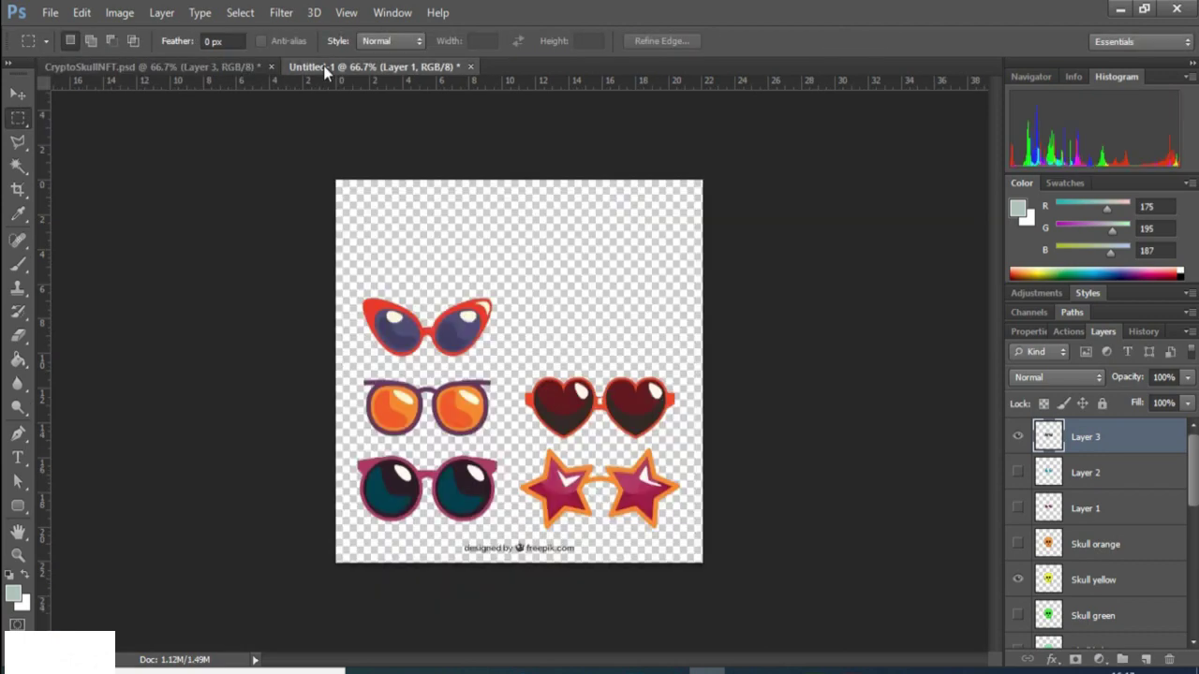
drag(351, 302, 496, 362)
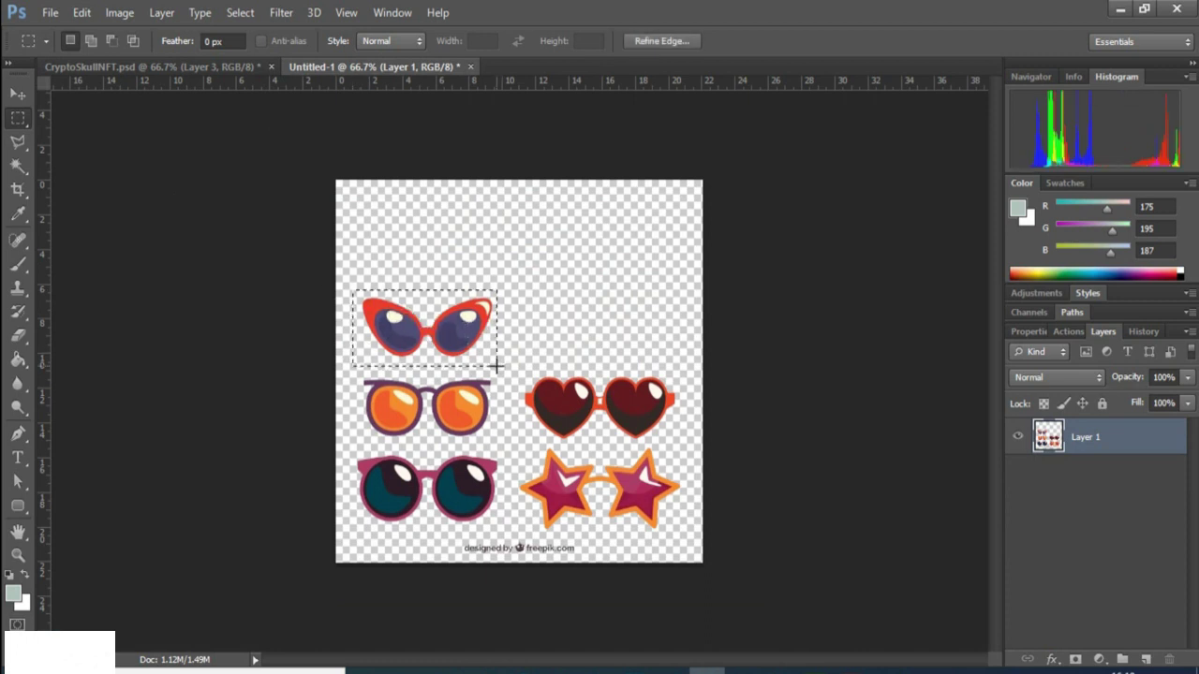
key(Delete)
click(214, 67)
key(ctrl+v)
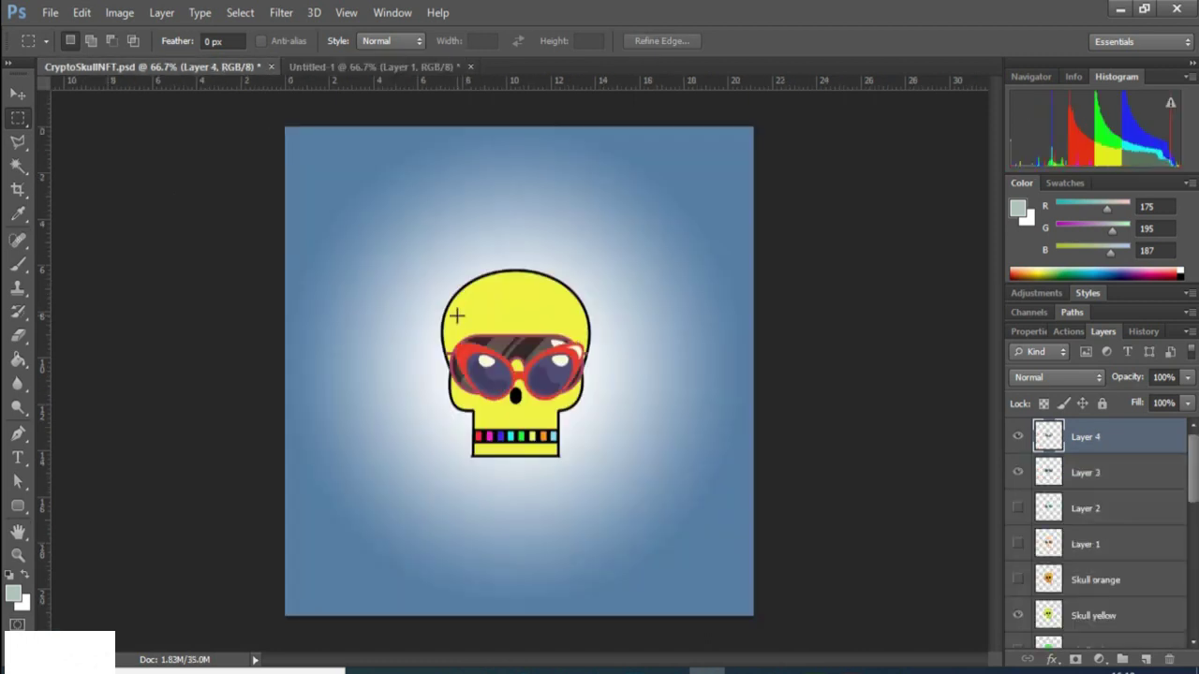
click(1018, 473)
Move the red cat-eye sunglasses up and slightly left so they cover the yellow skull's eye sockets.
click(15, 98)
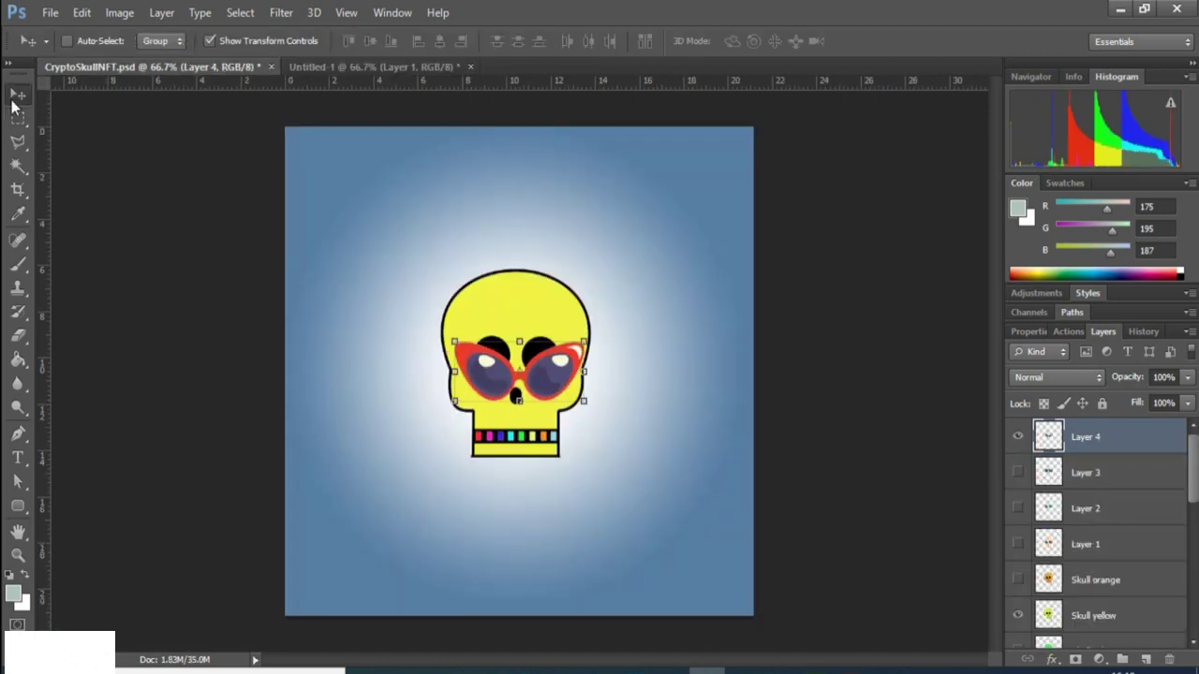
drag(476, 369, 471, 358)
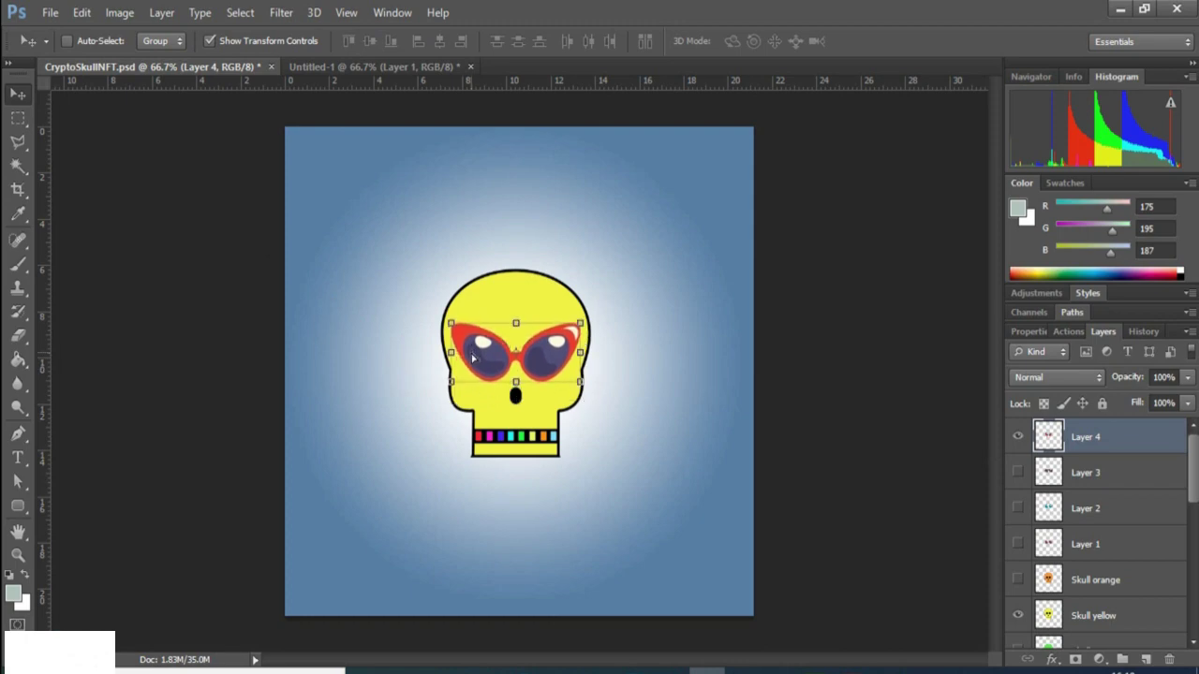
click(18, 118)
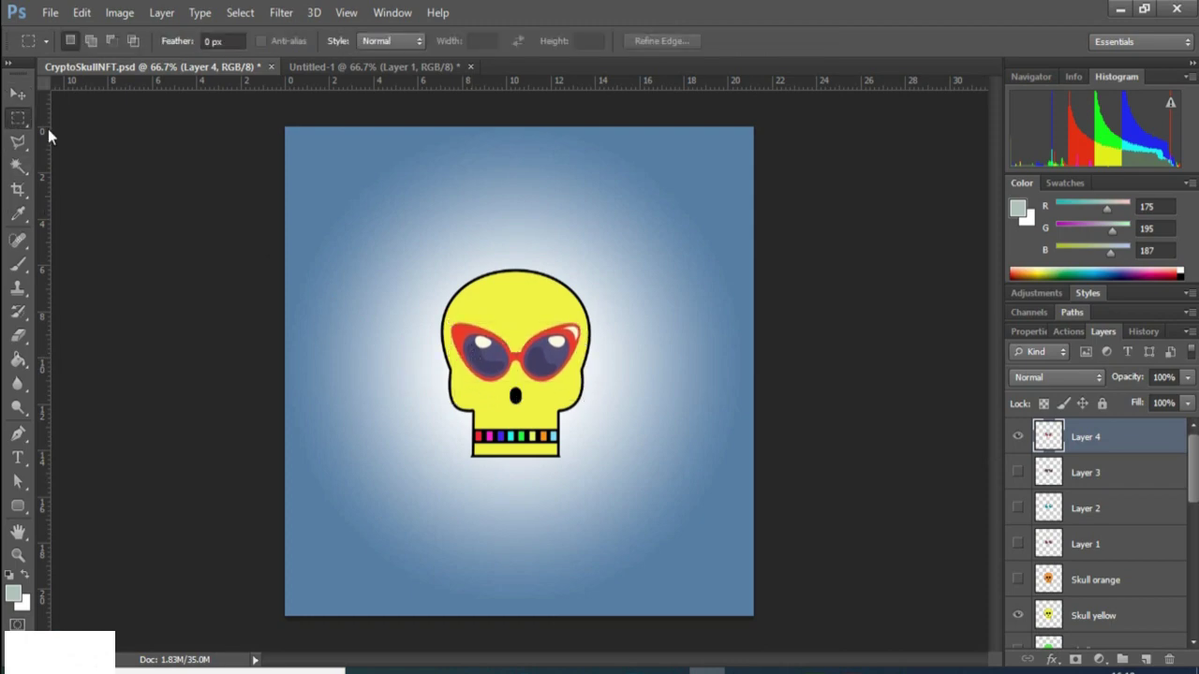
Cut the orange-lens sunglasses from the sheet, paste them into CryptoSkullNFT.psd, and hide the cat-eye pair on Layer 4.
click(328, 67)
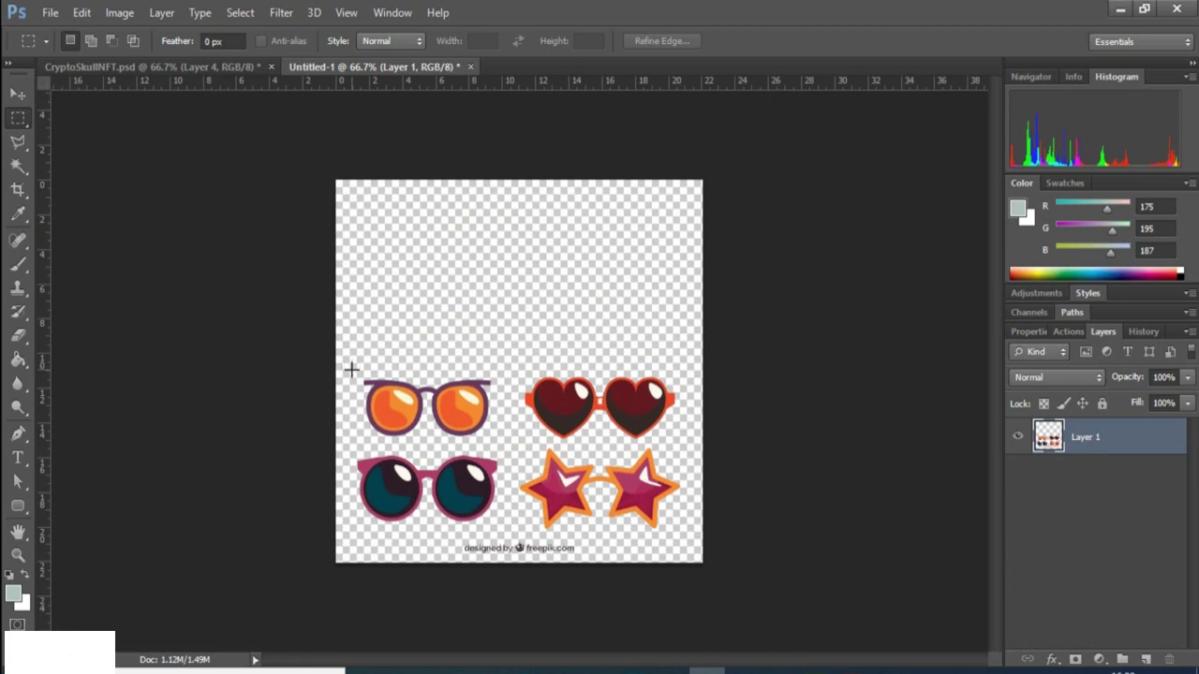
drag(348, 369, 503, 444)
key(ctrl+x)
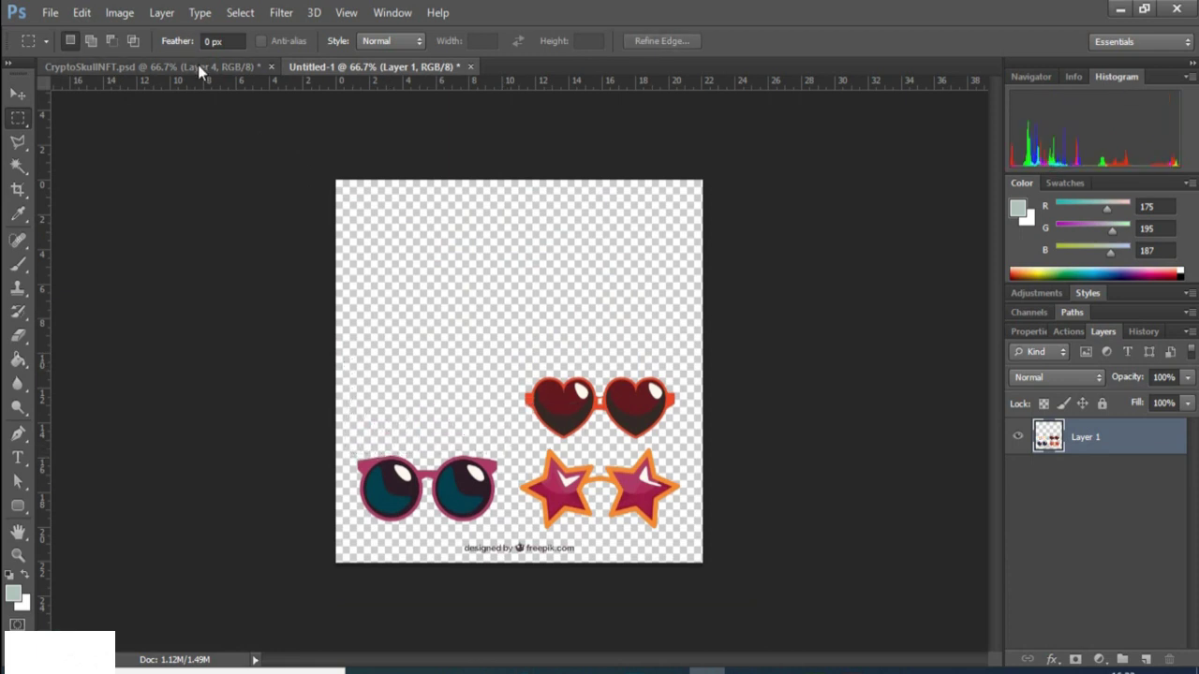
click(198, 69)
key(ctrl+v)
click(1018, 473)
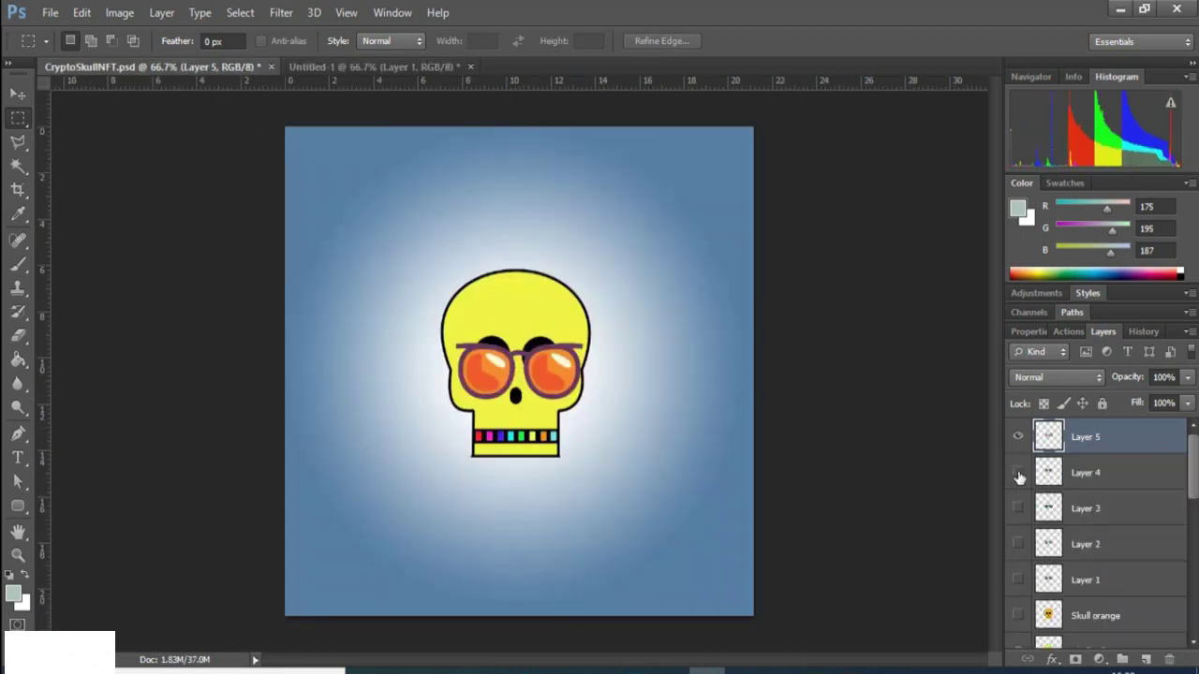
Move the orange-lens sunglasses up and slightly left so they cover the yellow skull's eye sockets.
click(18, 94)
drag(485, 375, 473, 359)
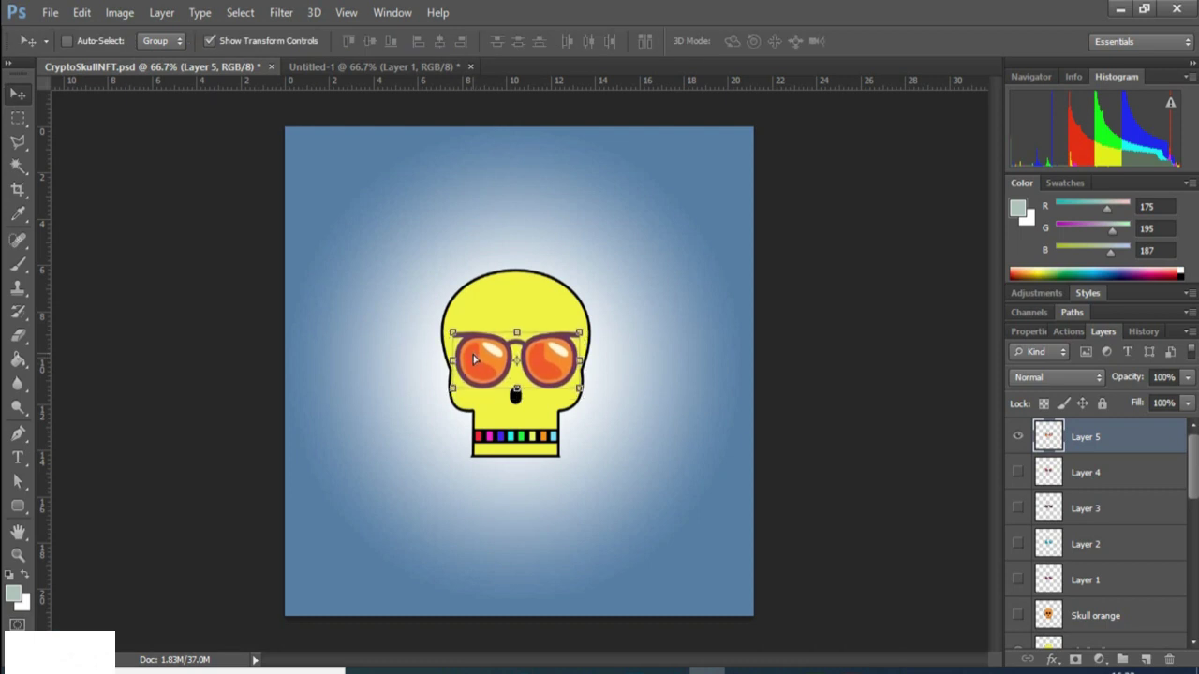
Close the seasonal sunglasses preview on Freepik and look through the goggles search results for more sunglasses artwork.
click(18, 118)
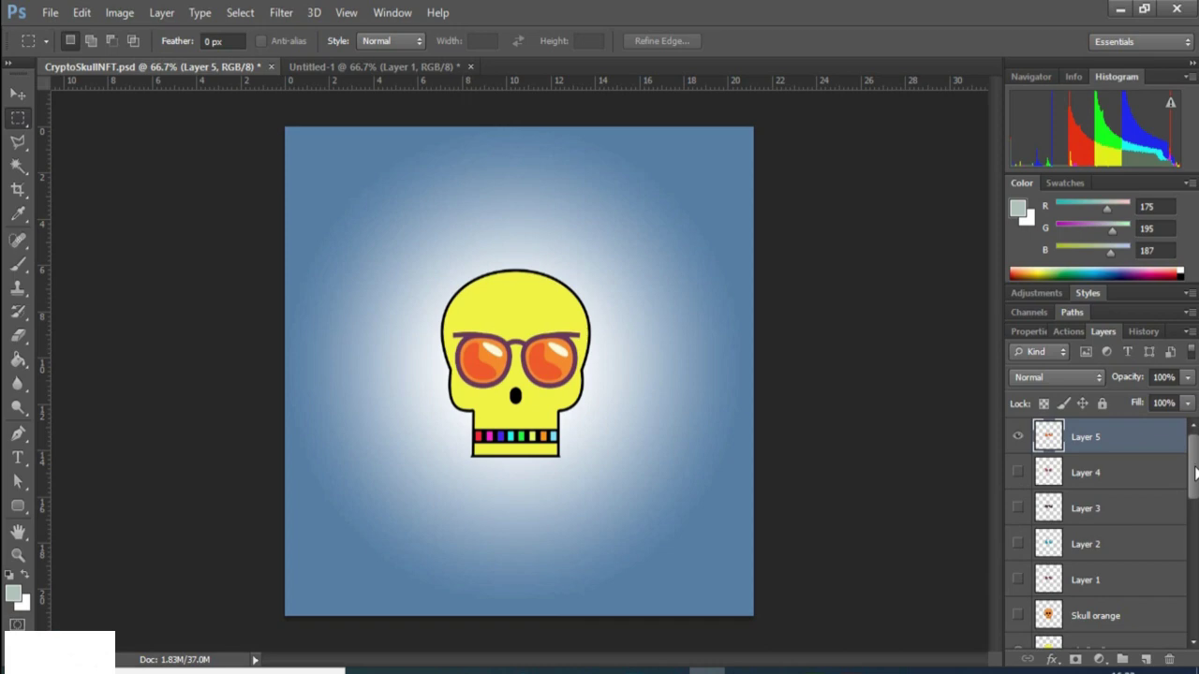
mouse_move(1196, 473)
mouse_down()
mouse_move(1196, 496)
mouse_move(1196, 463)
mouse_up()
click(370, 67)
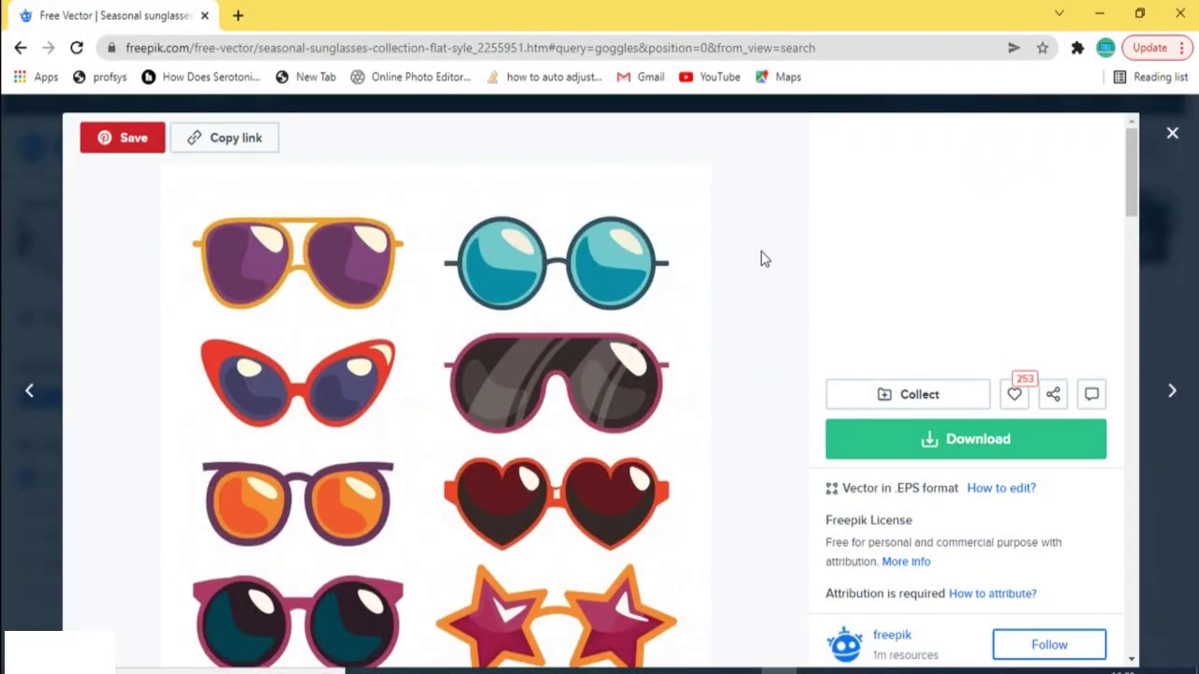
click(1171, 132)
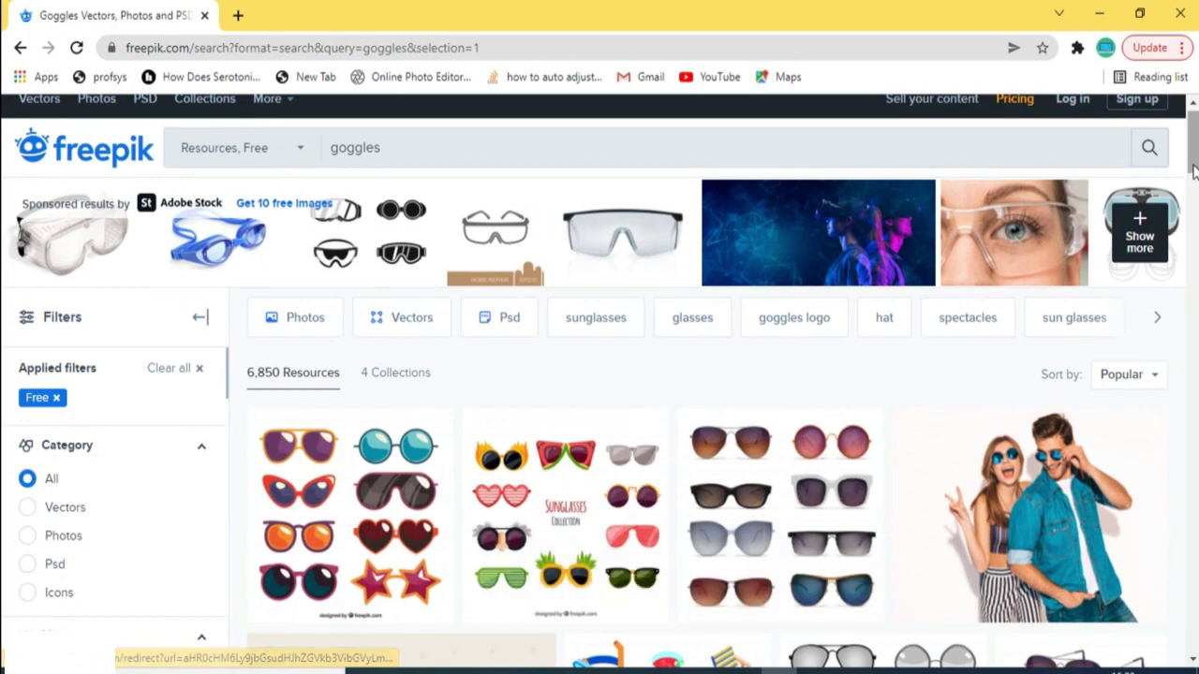
click(1096, 13)
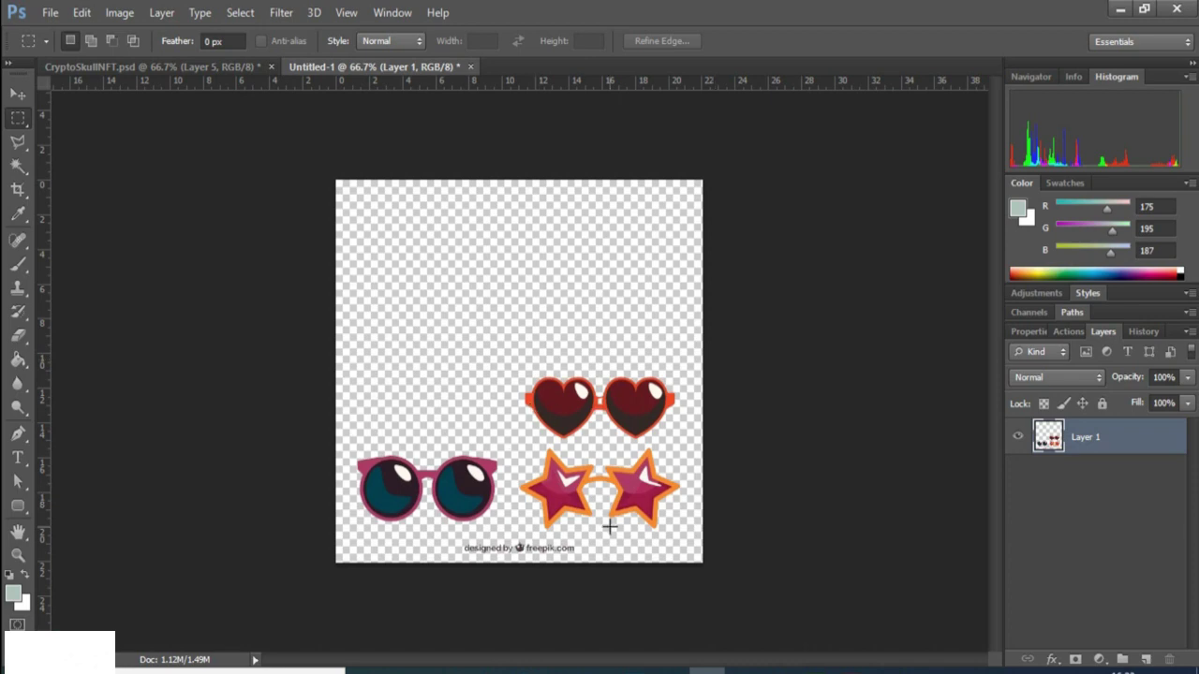
click(779, 670)
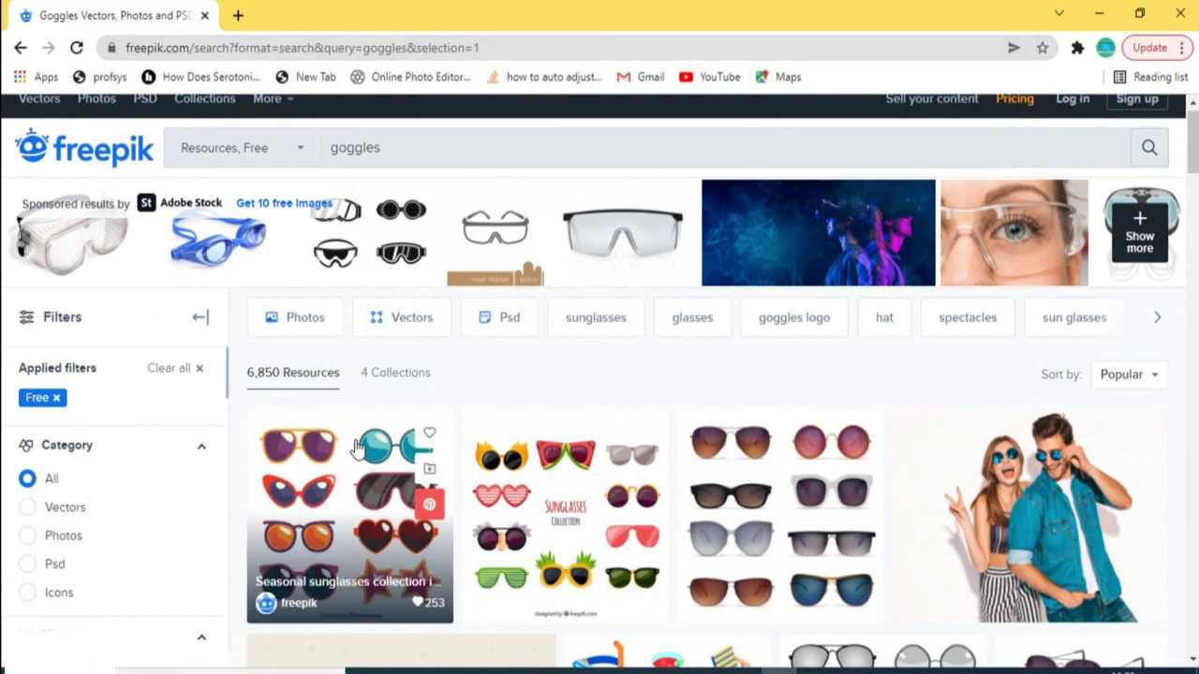
scroll(1194, 158, down, 2)
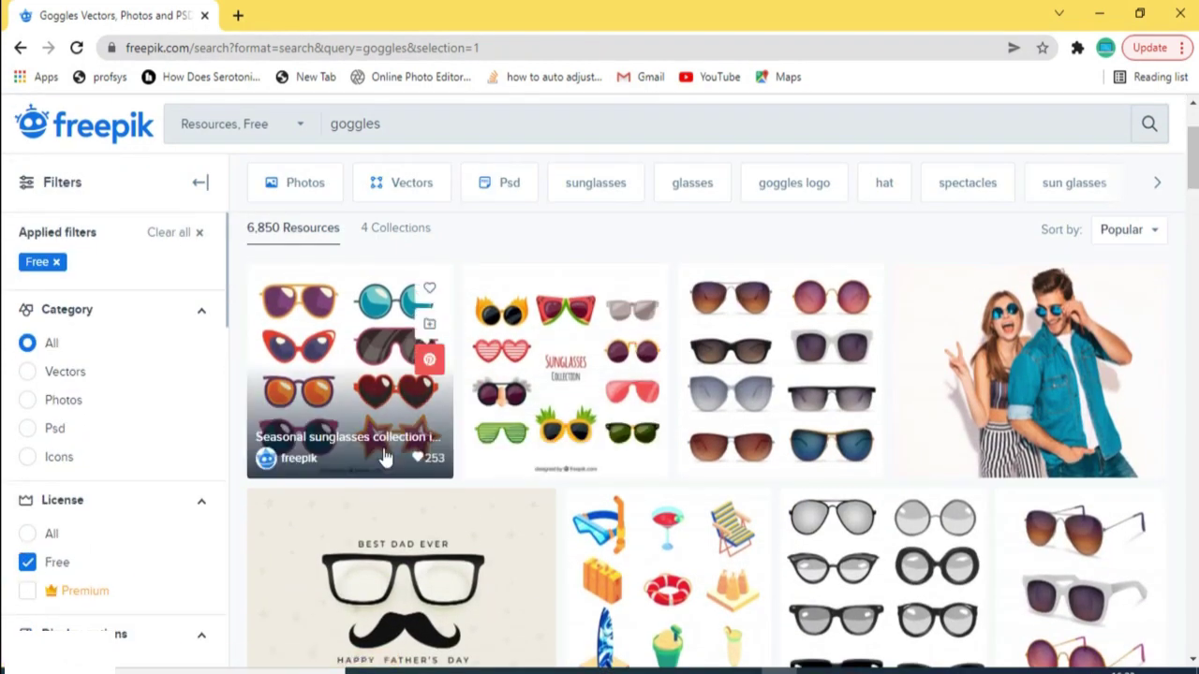
click(325, 358)
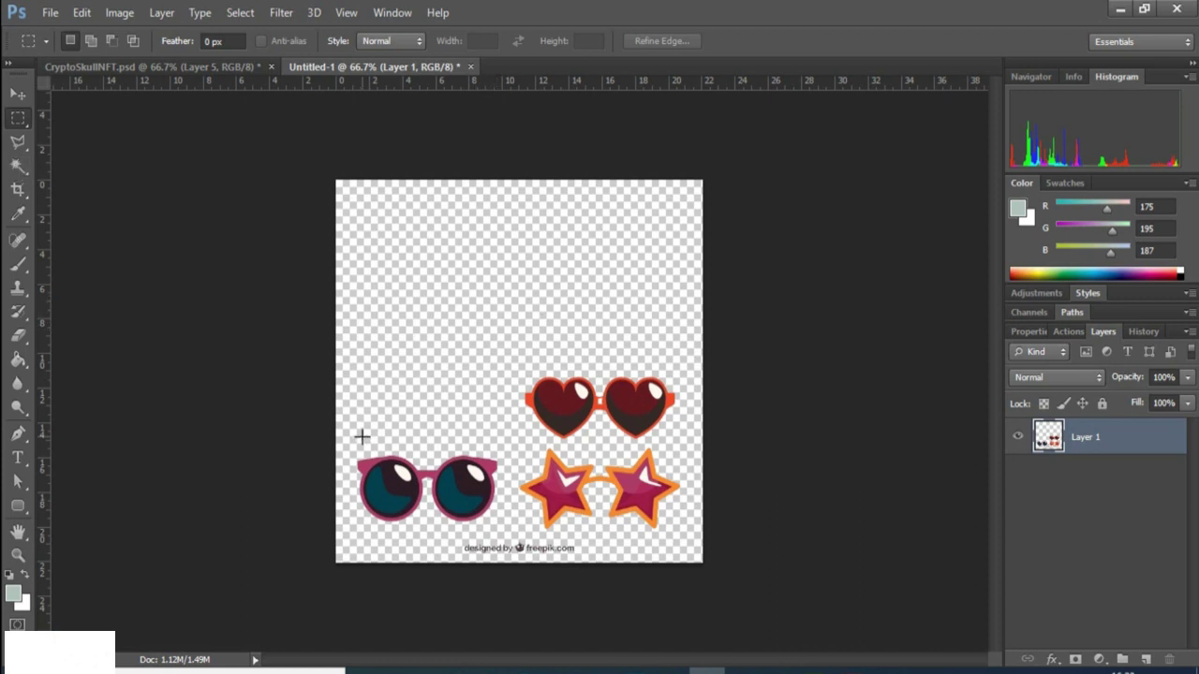
Switch to the browser and copy the Sunglasses Collection image with the flame and watermelon frames from Freepik's goggles results.
click(179, 64)
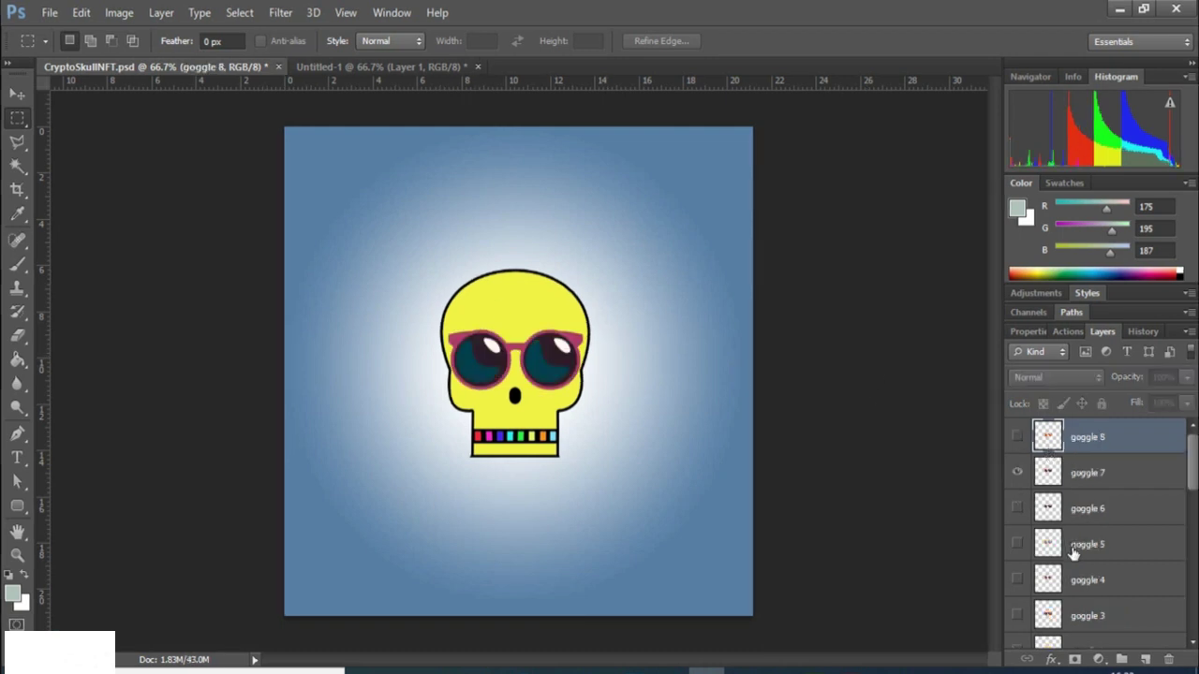
mouse_move(1192, 477)
mouse_down()
mouse_move(1190, 501)
mouse_move(1191, 461)
mouse_up()
click(780, 671)
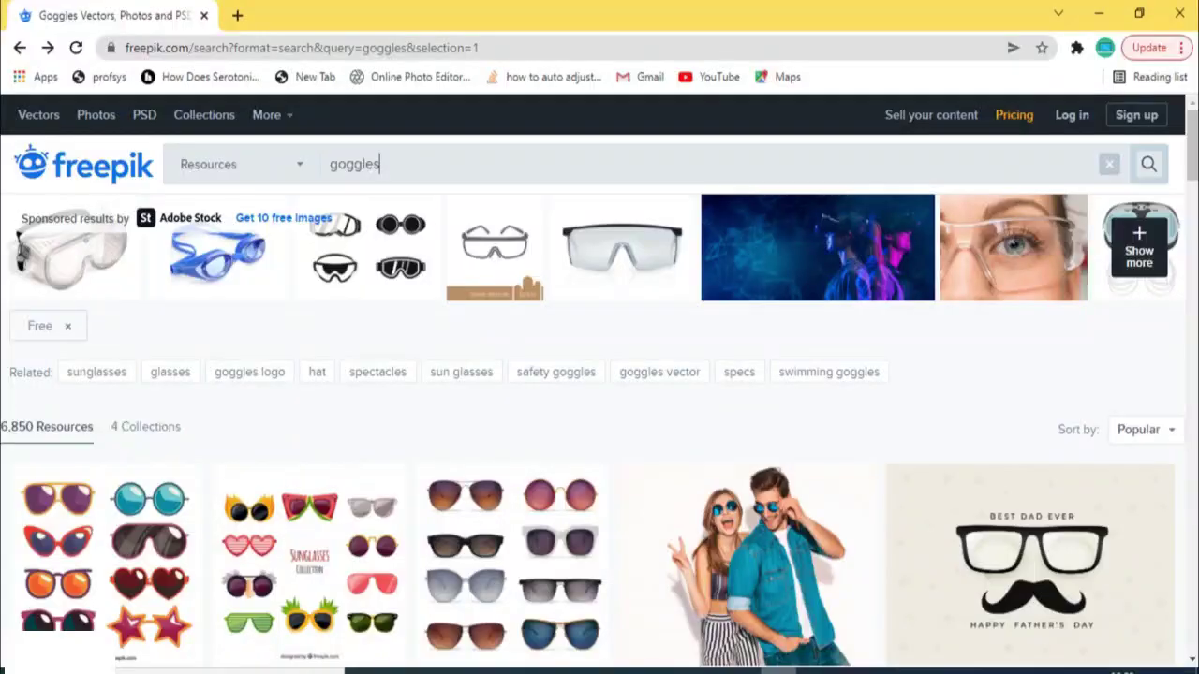
scroll(501, 348, down, 3)
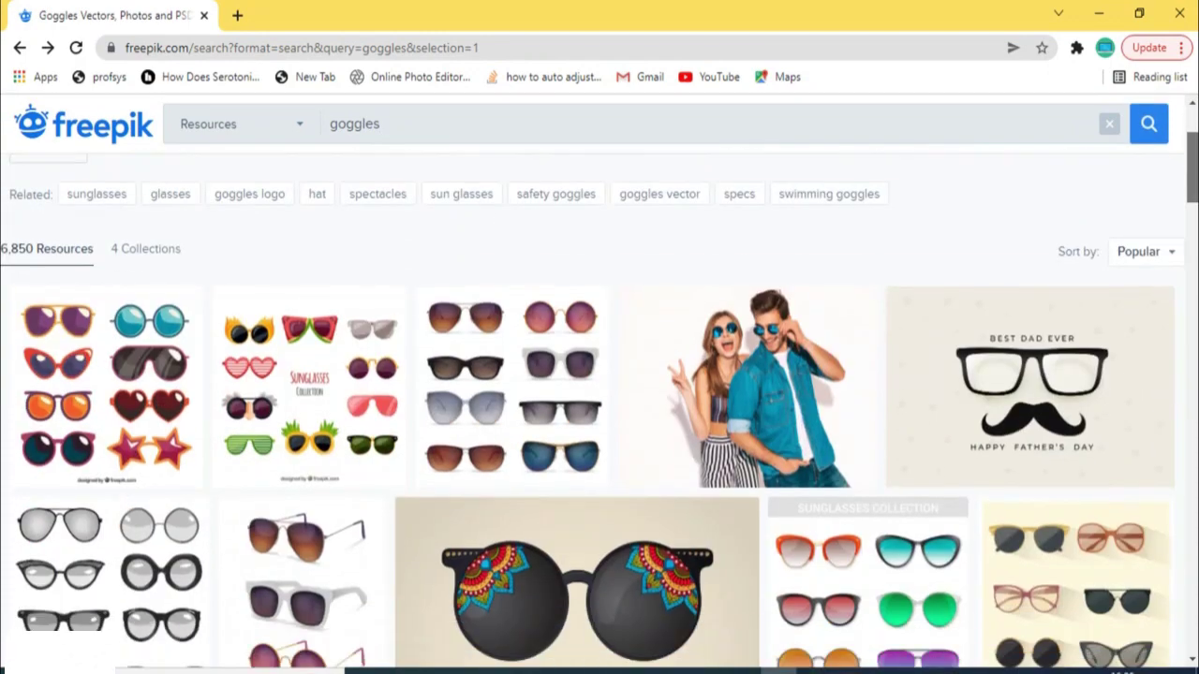
click(278, 323)
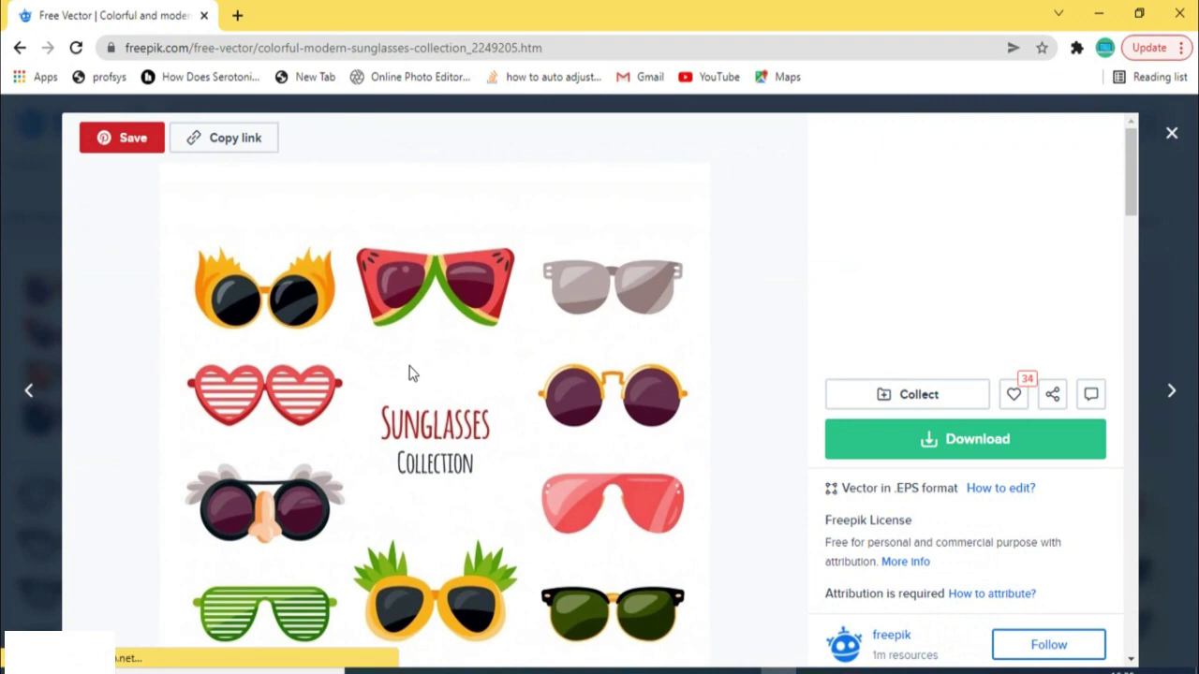
right_click(379, 357)
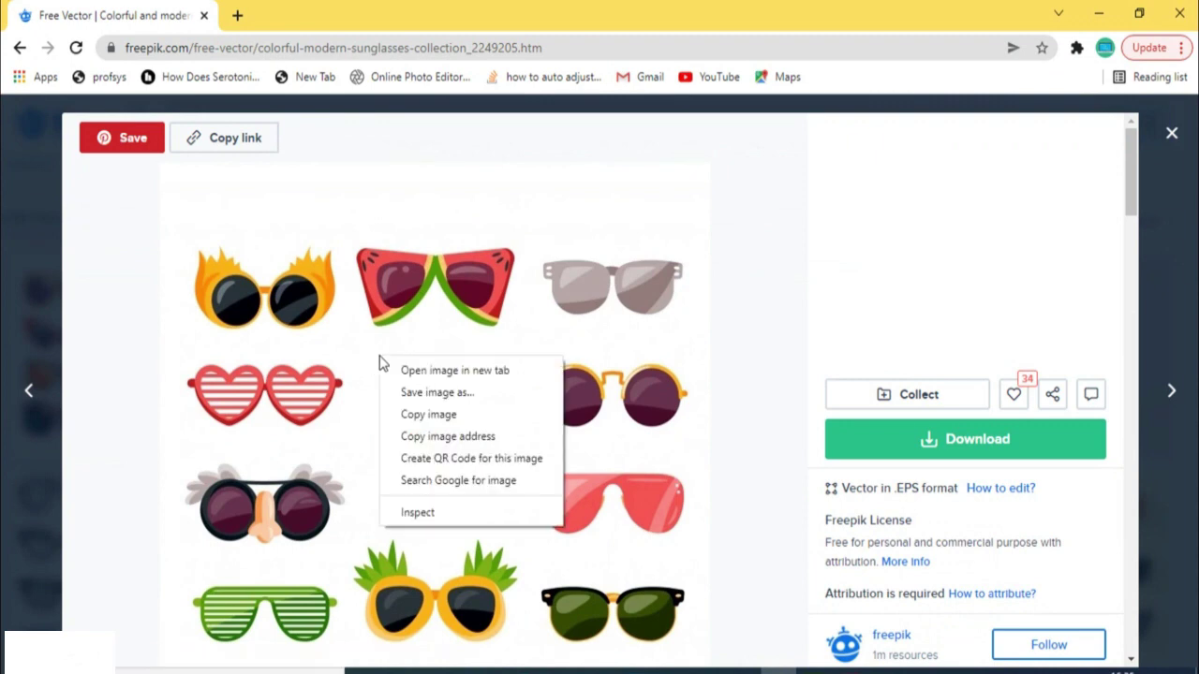
click(403, 423)
Switch back to Photoshop and close the emptied sunglasses sheet Untitled-1 without saving its changes.
key(alt+Tab)
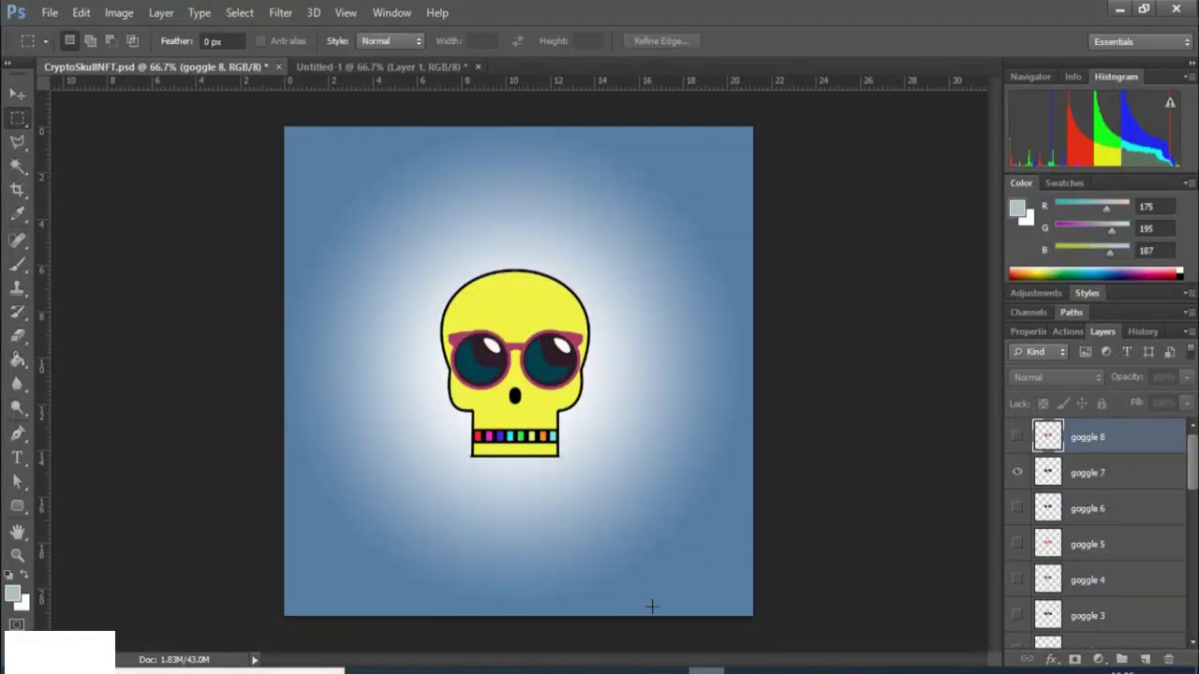
click(353, 65)
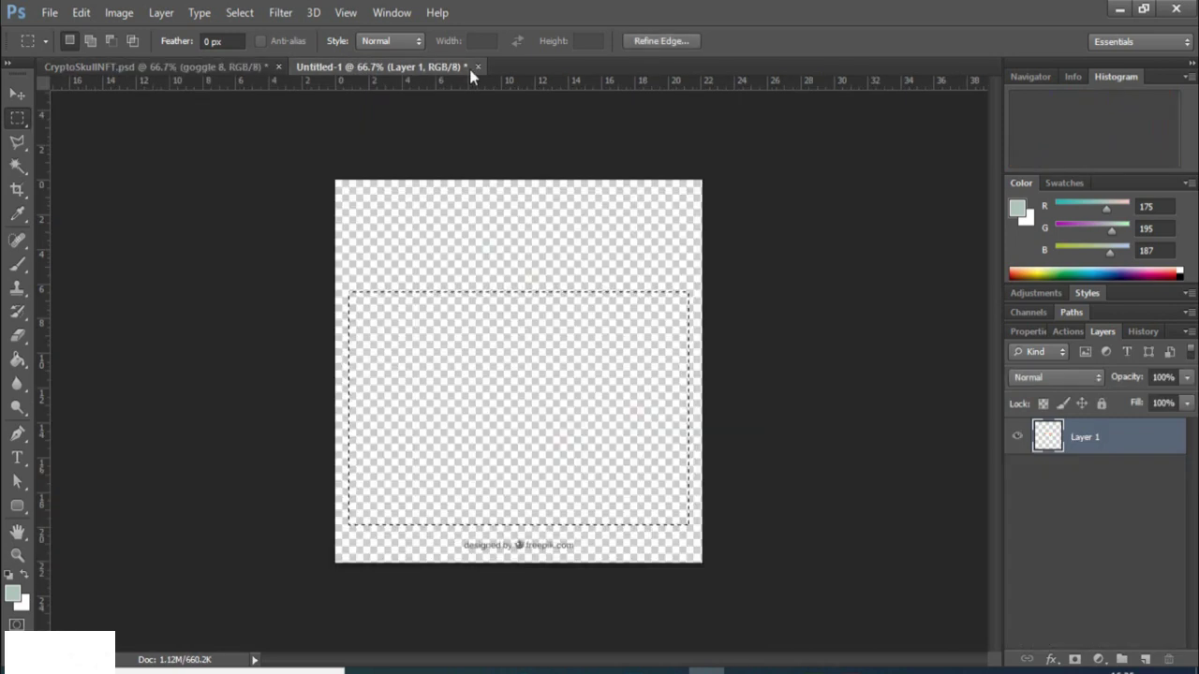
click(477, 67)
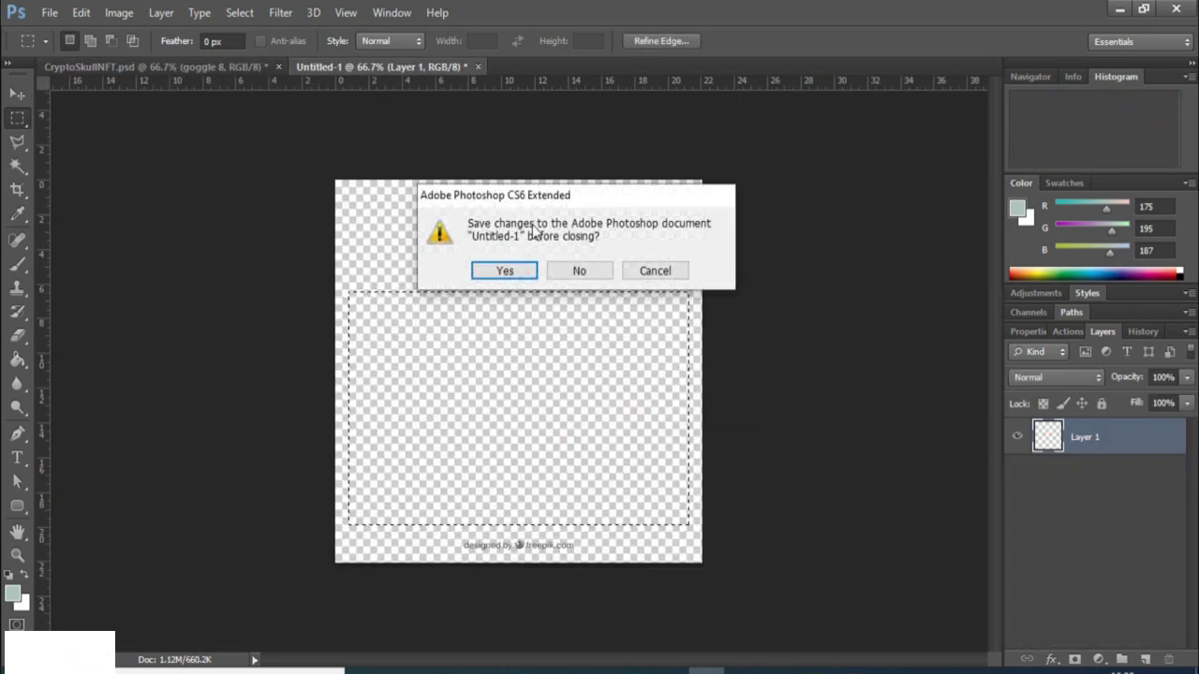
click(580, 271)
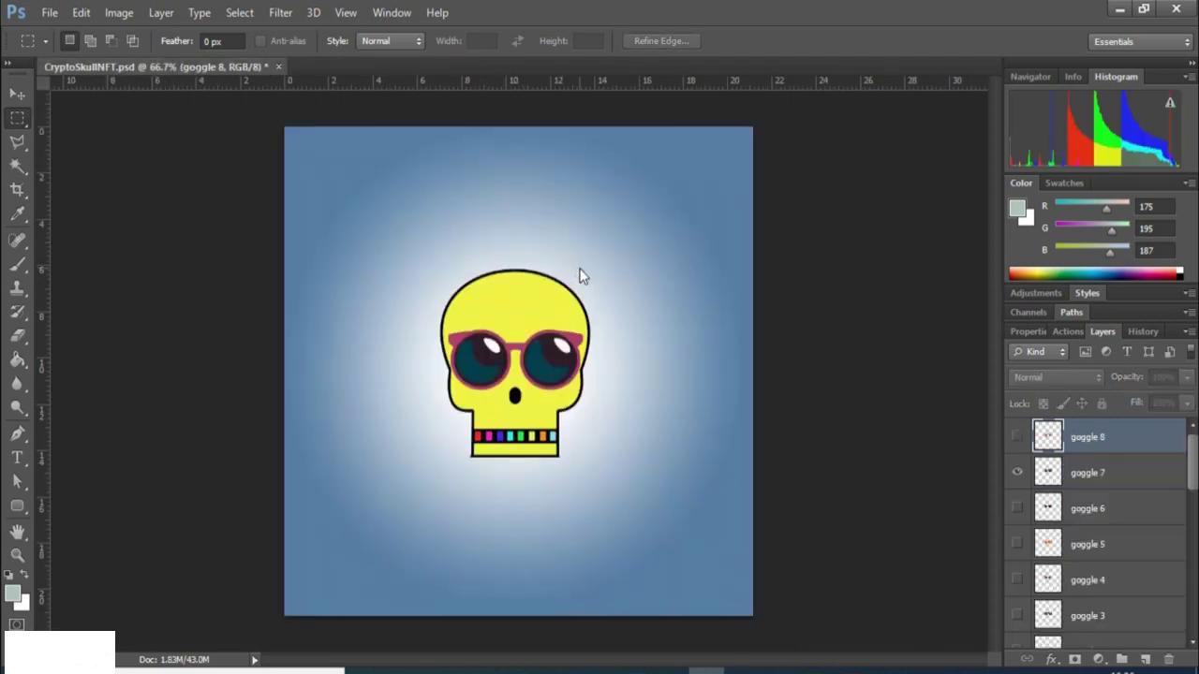
Create a new 626 × 626 pixel transparent document at 72 pixels/inch and paste the copied sunglasses collection image into it.
click(49, 12)
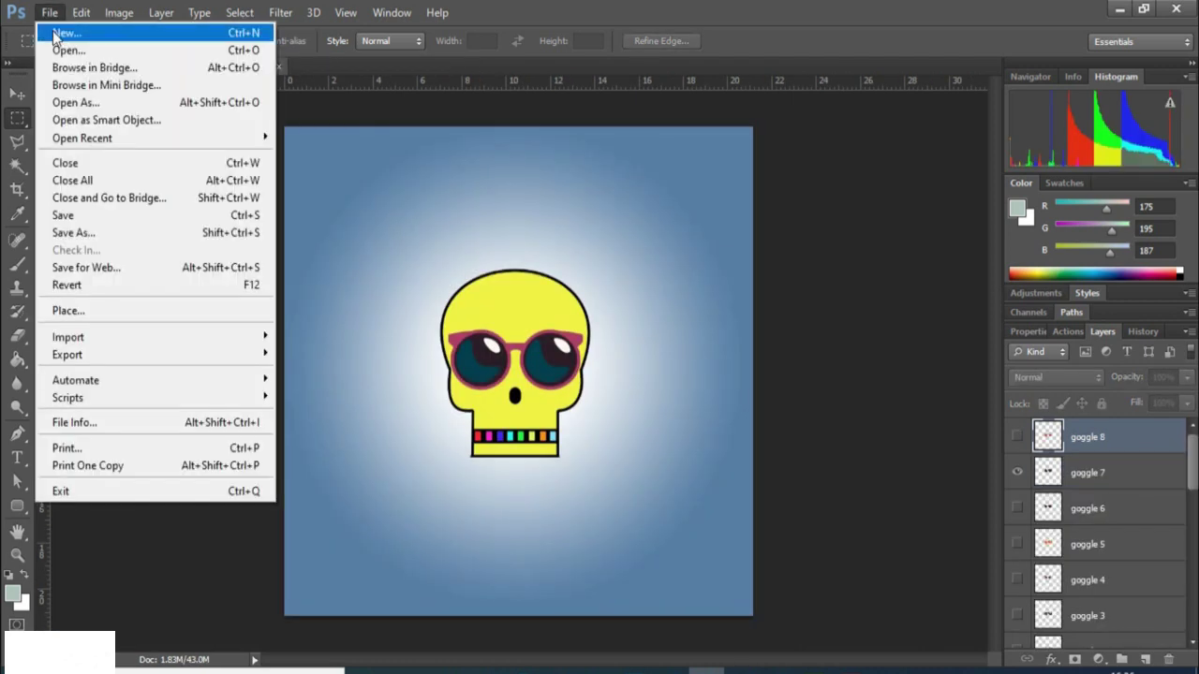
click(54, 34)
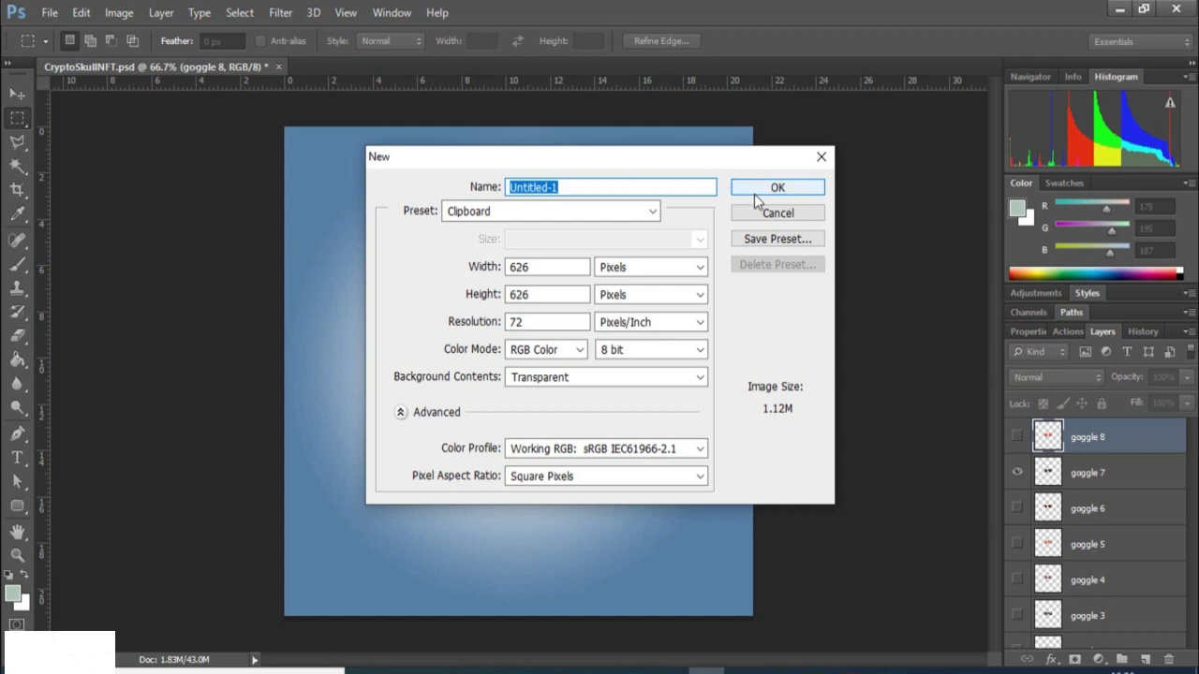
click(754, 194)
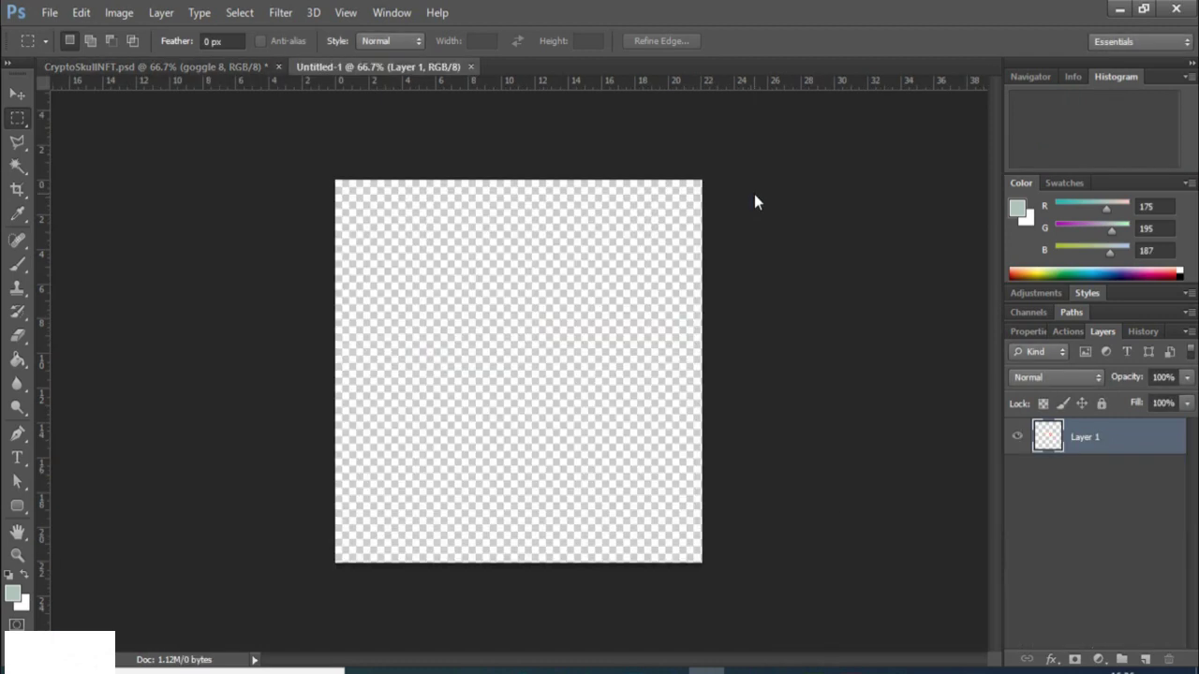
key(ctrl+v)
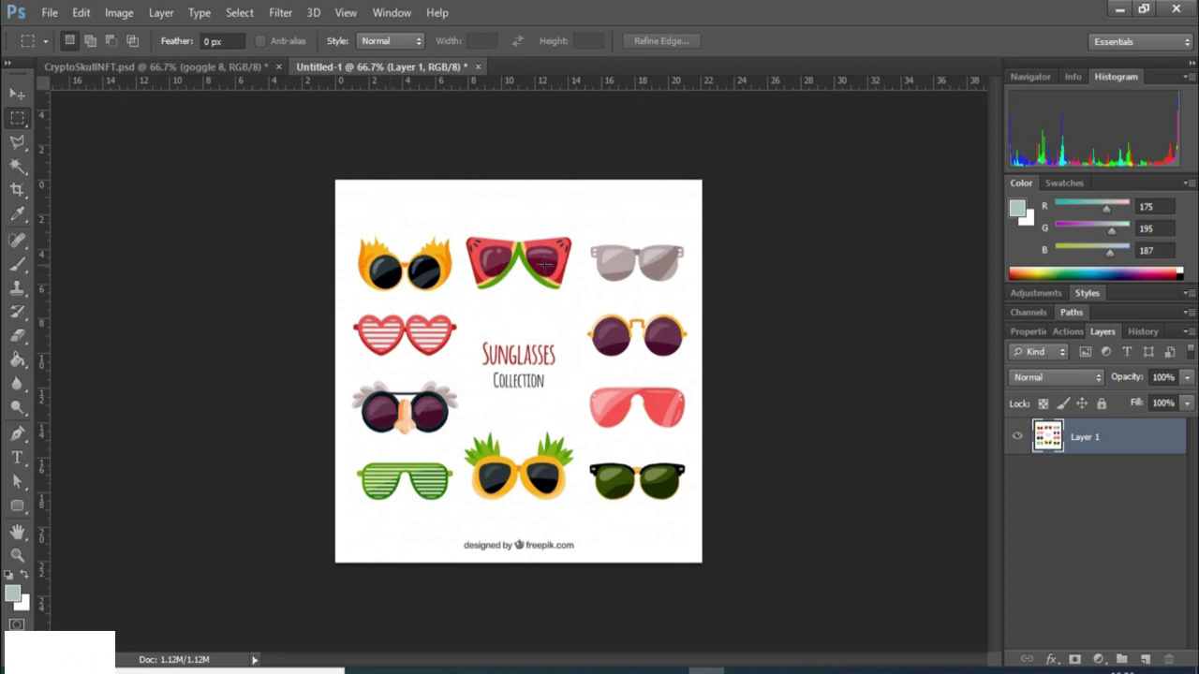
Remove the white background around the sunglasses in Untitled-1 using the Magic Wand.
click(168, 65)
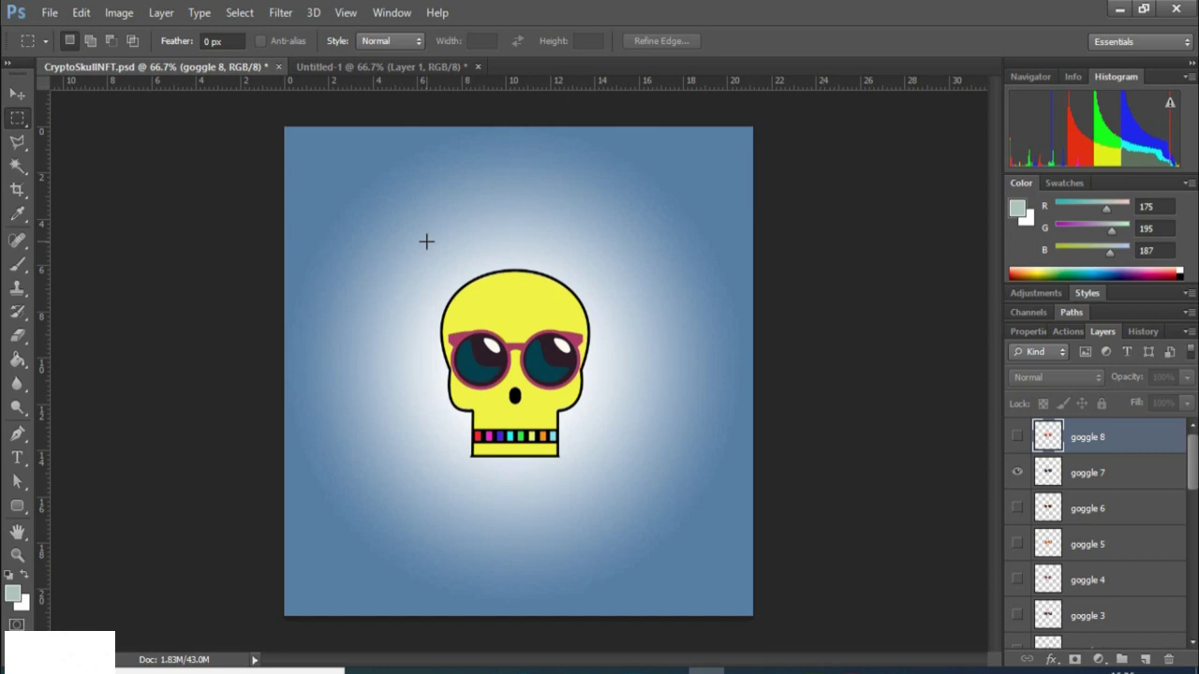
click(366, 68)
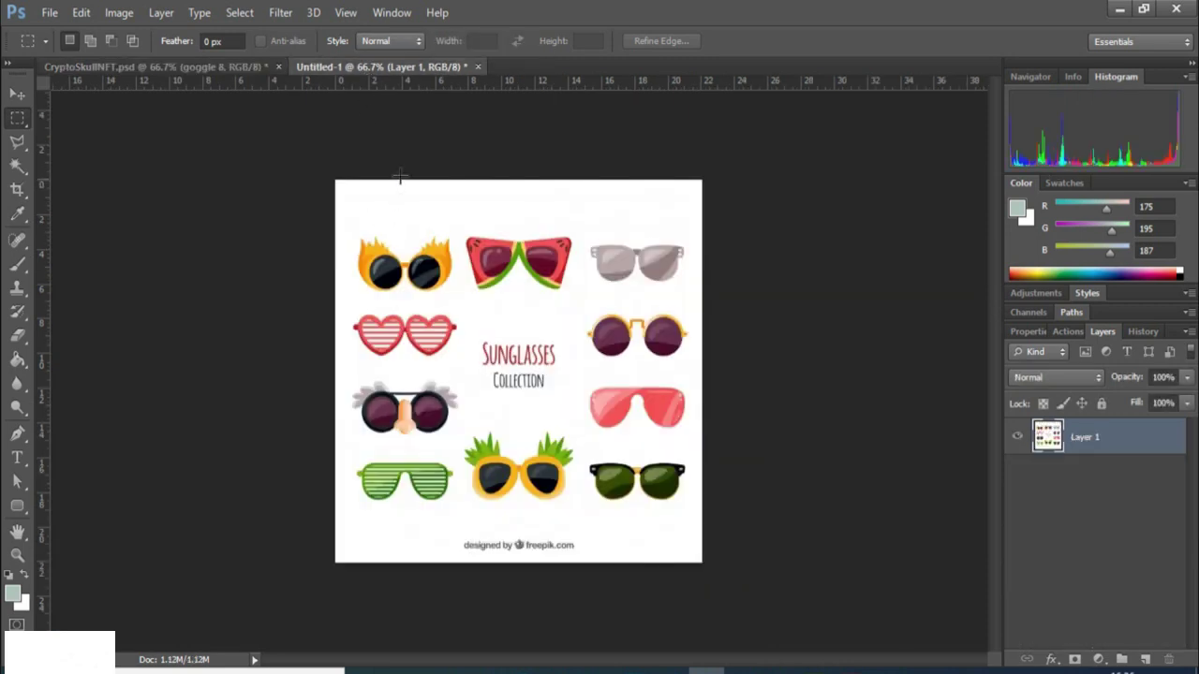
click(17, 166)
click(417, 210)
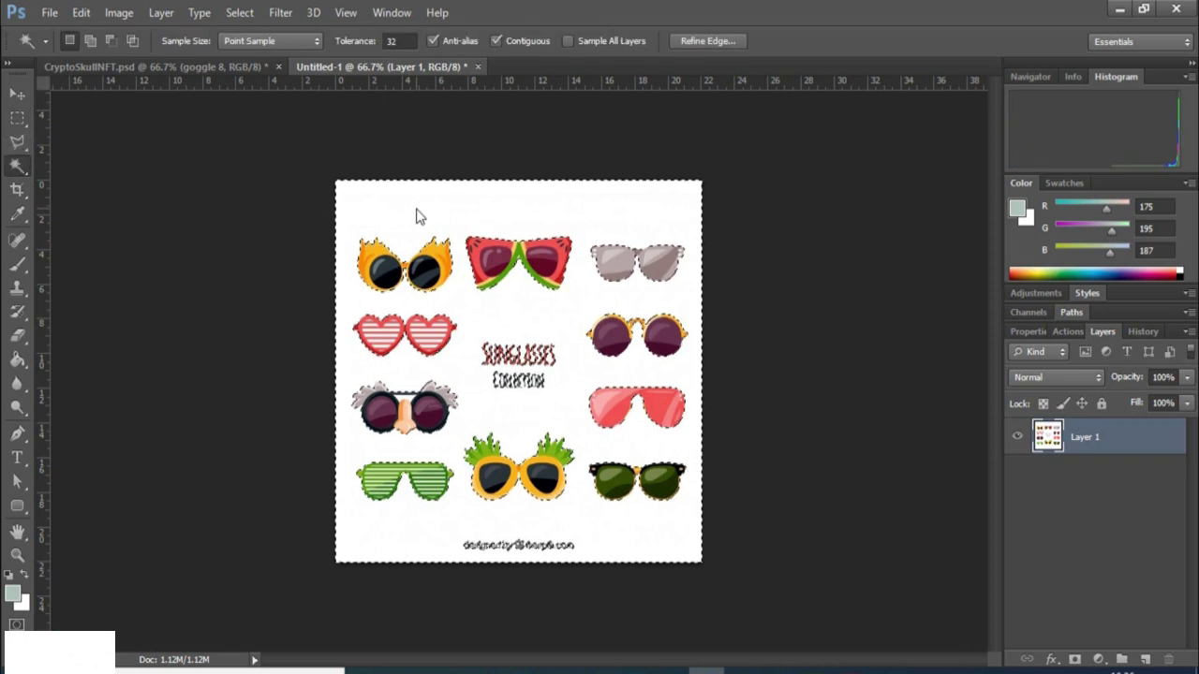
key(Delete)
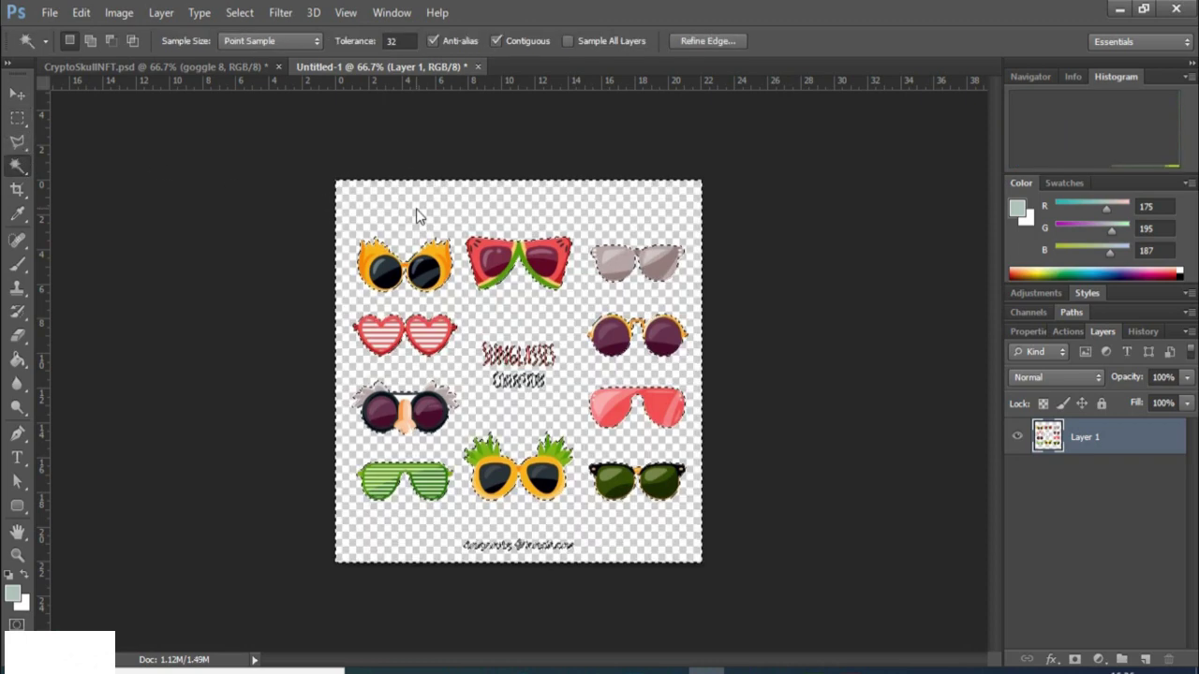
Clear the background selection and cut the yellow flame sunglasses with a rectangular selection.
click(13, 122)
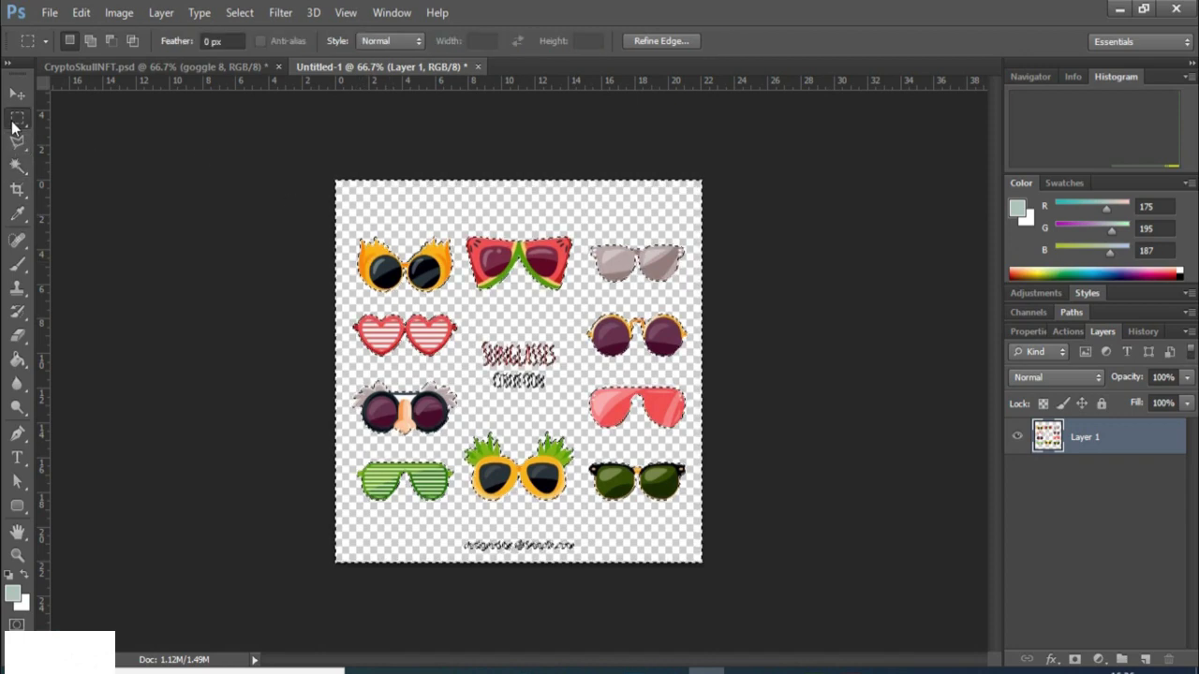
click(350, 228)
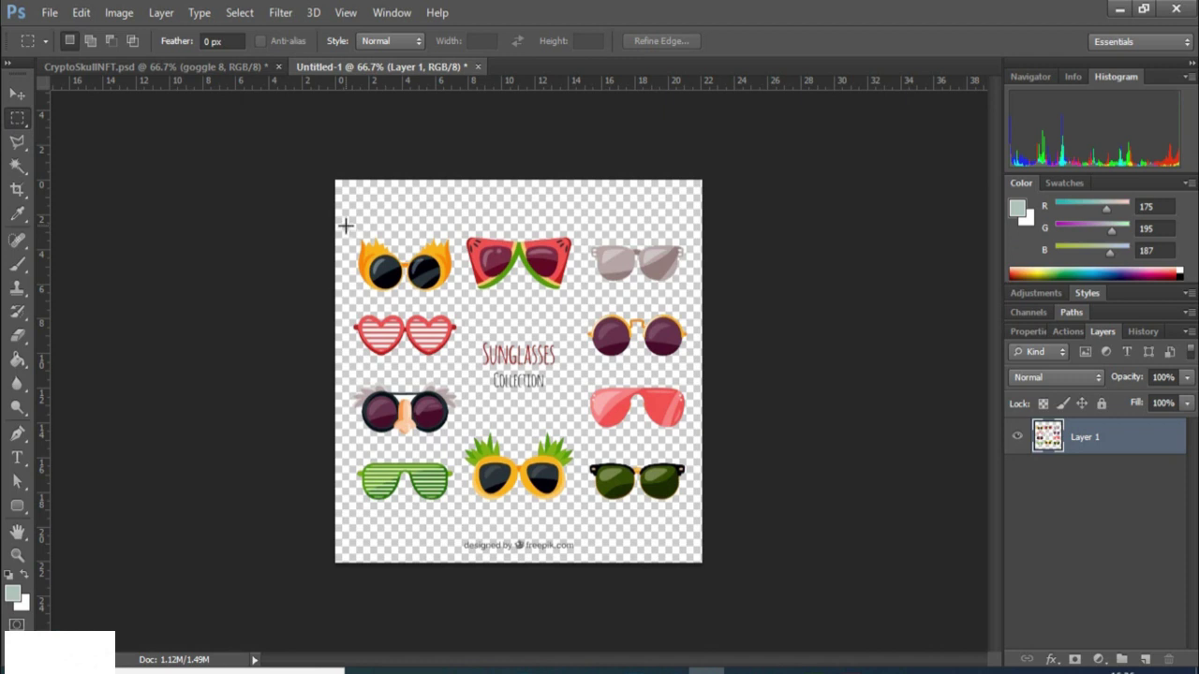
drag(345, 225, 459, 298)
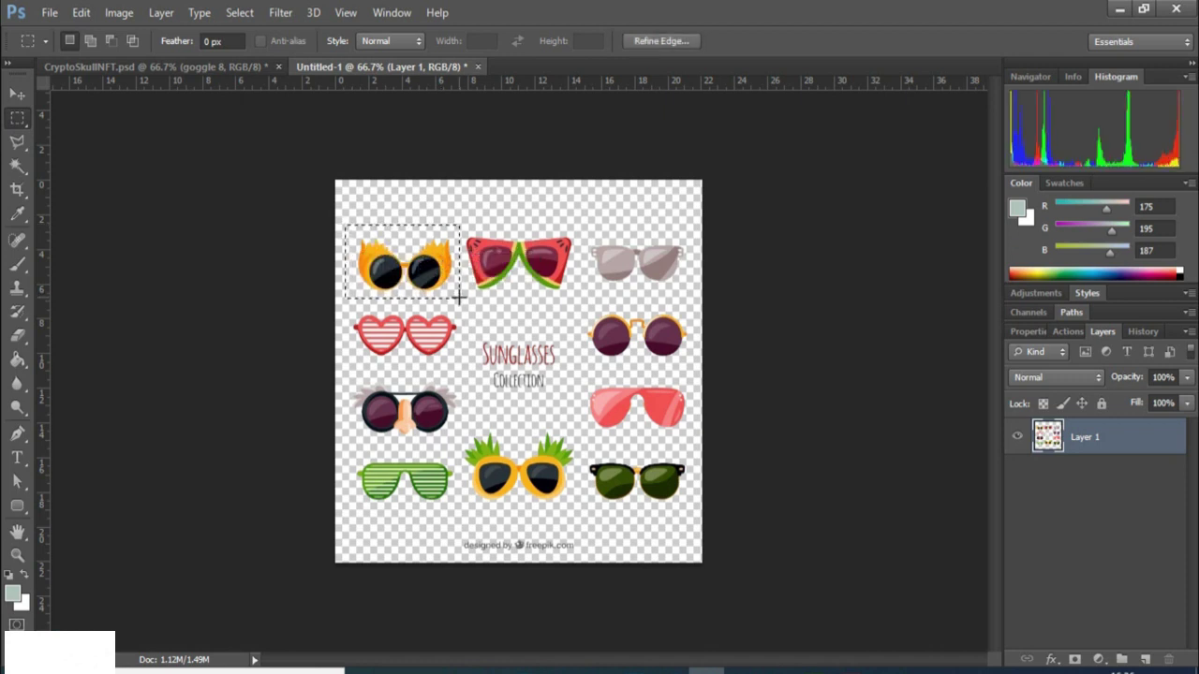
key(ctrl+c)
Paste the flame sunglasses into CryptoSkullNFT.psd, fit them over the skull's eyes at about 136% width, and name the layer goggle 9.
key(ctrl+Tab)
key(ctrl+v)
key(ctrl+t)
drag(514, 382, 524, 356)
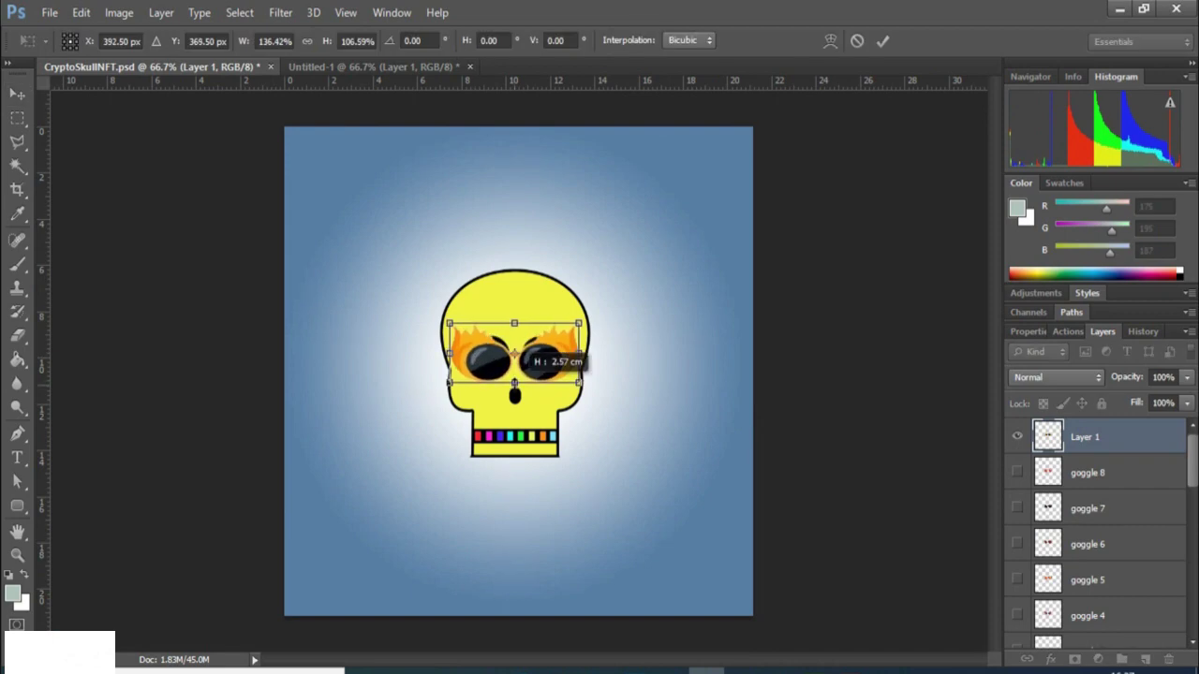
key(Return)
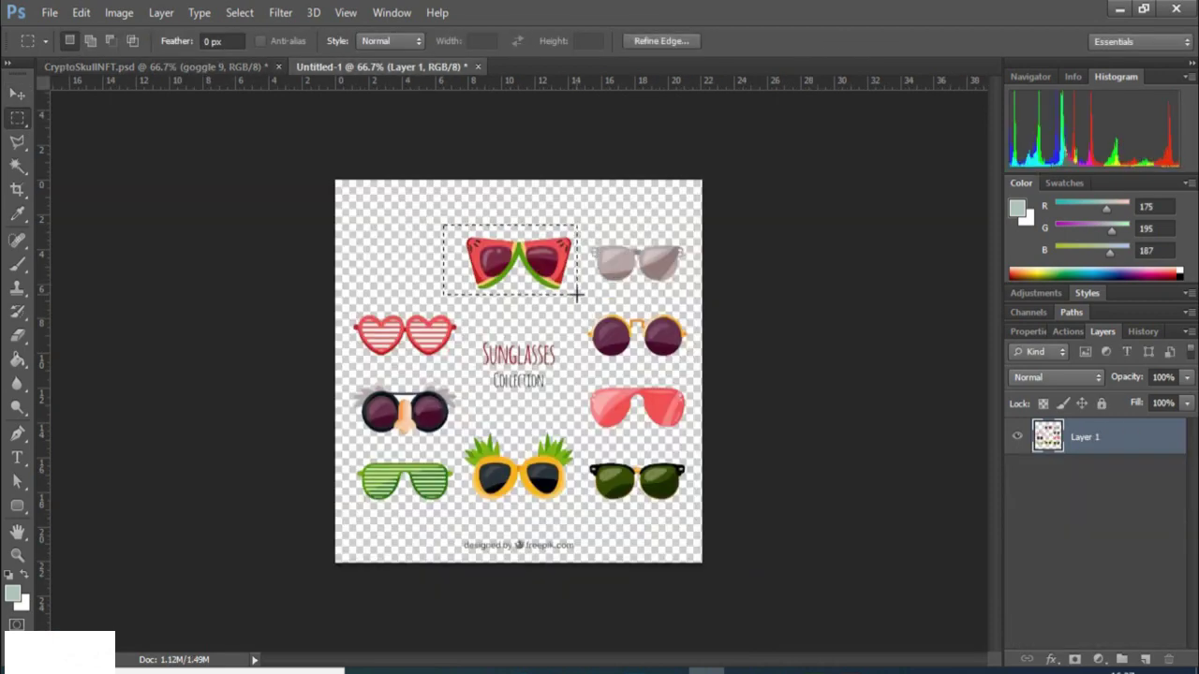
Cut the watermelon sunglasses from Untitled-1, paste them into CryptoSkullNFT.psd, and scale them over the skull's eyes.
key(ctrl+c)
key(ctrl+Tab)
key(ctrl+v)
key(ctrl+t)
drag(646, 328, 642, 334)
key(Return)
Rename the watermelon sunglasses layer as goggle 10.
double_click(1084, 436)
text(g)
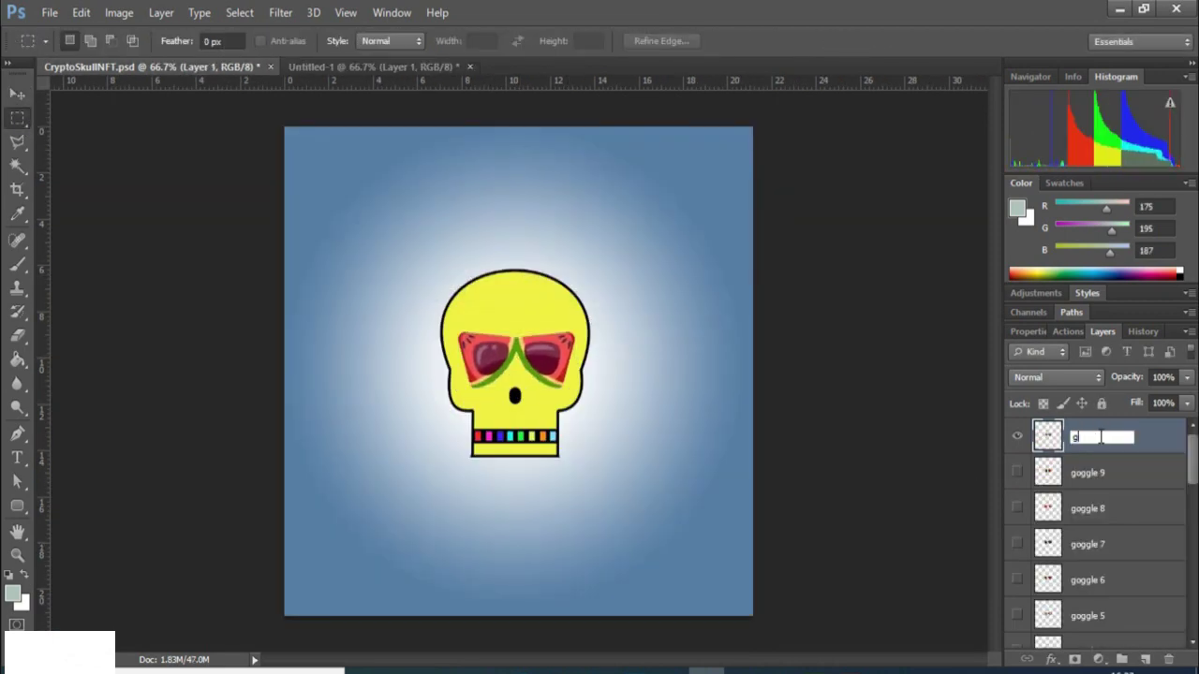
text(oggle 10)
key(Return)
Transfer the grey sunglasses from Untitled-1 to the skull's eyes in CryptoSkullNFT.psd, scaled to about 133% width and 127% height.
click(365, 67)
drag(588, 238, 690, 289)
key(ctrl+x)
click(182, 66)
key(ctrl+v)
key(ctrl+t)
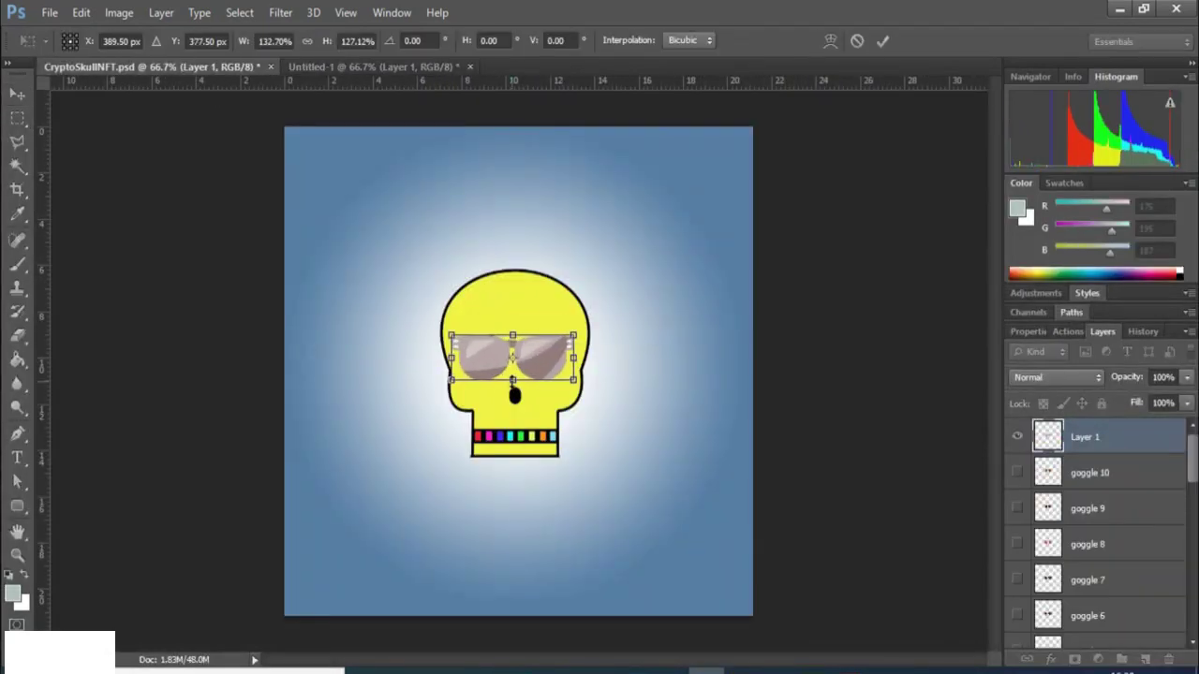
key(Return)
Rename the grey sunglasses layer as goggle 11.
double_click(1084, 436)
text(goggle 11)
key(Return)
Transfer the red heart-shaped sunglasses from Untitled-1 to the skull's eyes in CryptoSkullNFT.psd, scaled to about 120% width and 125% height.
click(365, 68)
drag(348, 306, 459, 365)
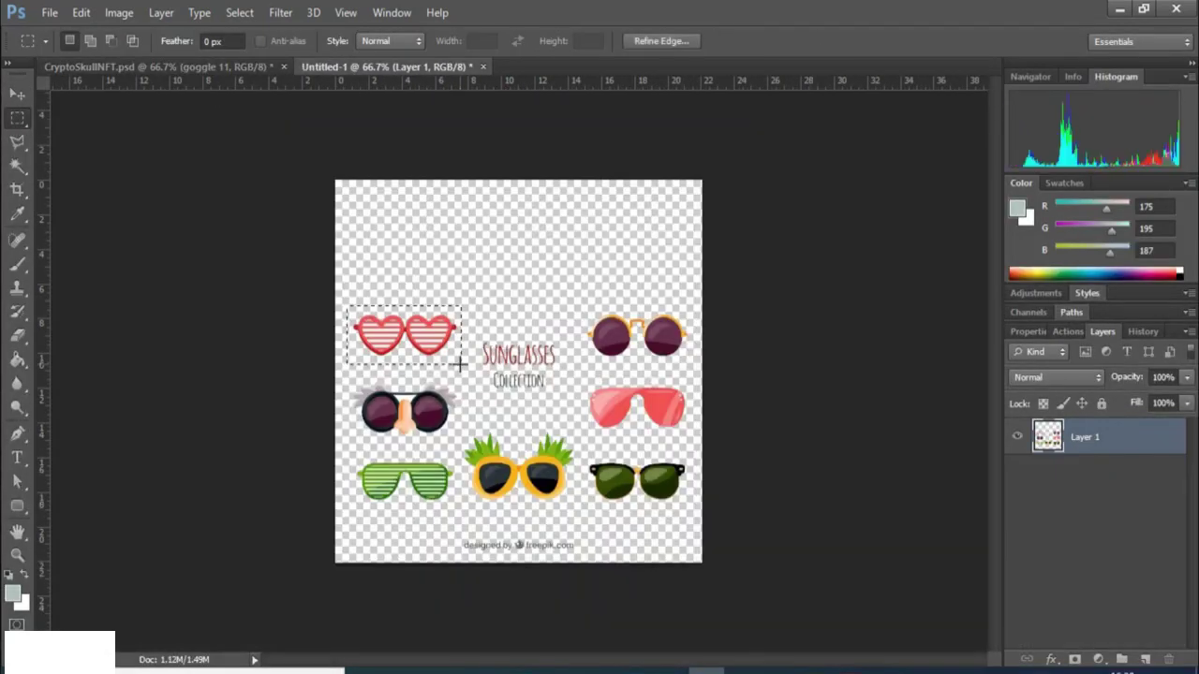
key(ctrl+x)
key(ctrl+Tab)
key(ctrl+v)
key(ctrl+t)
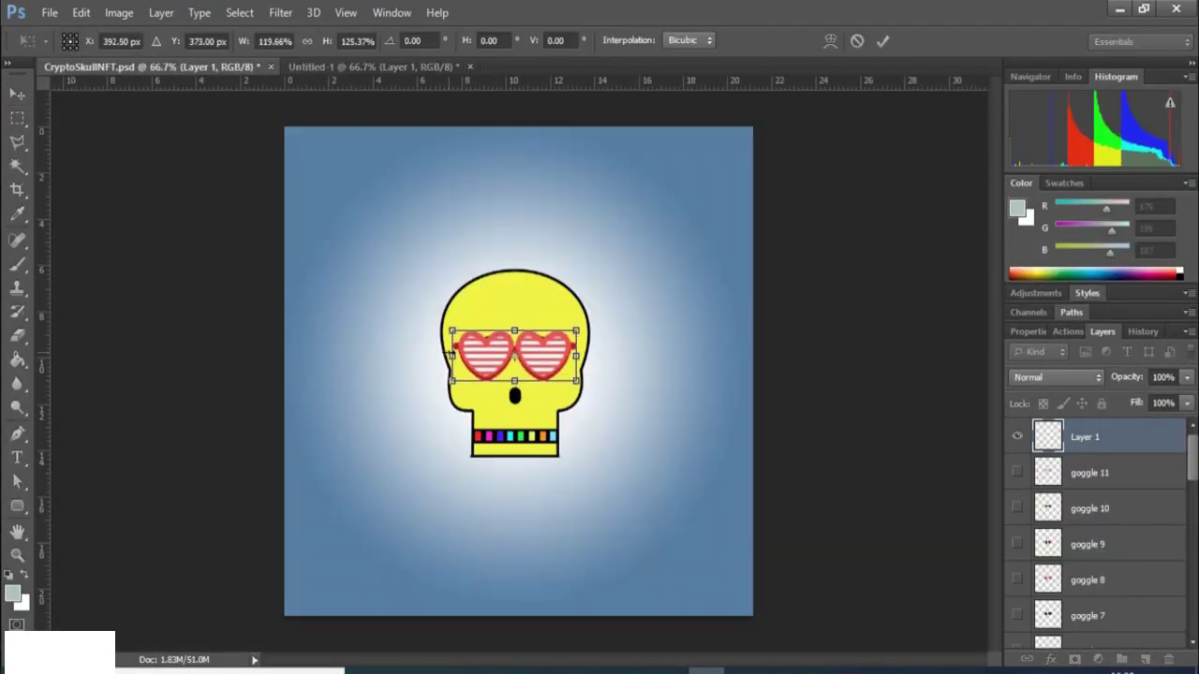
key(m)
click(516, 271)
Rename the heart-shaped sunglasses layer as goggle 12.
double_click(1085, 436)
text(goggle 12)
key(Return)
Transfer the round purple sunglasses from Untitled-1 to the skull's eyes in CryptoSkullNFT.psd, scaled to about 125% width and 119% height.
key(ctrl+Tab)
drag(576, 301, 684, 370)
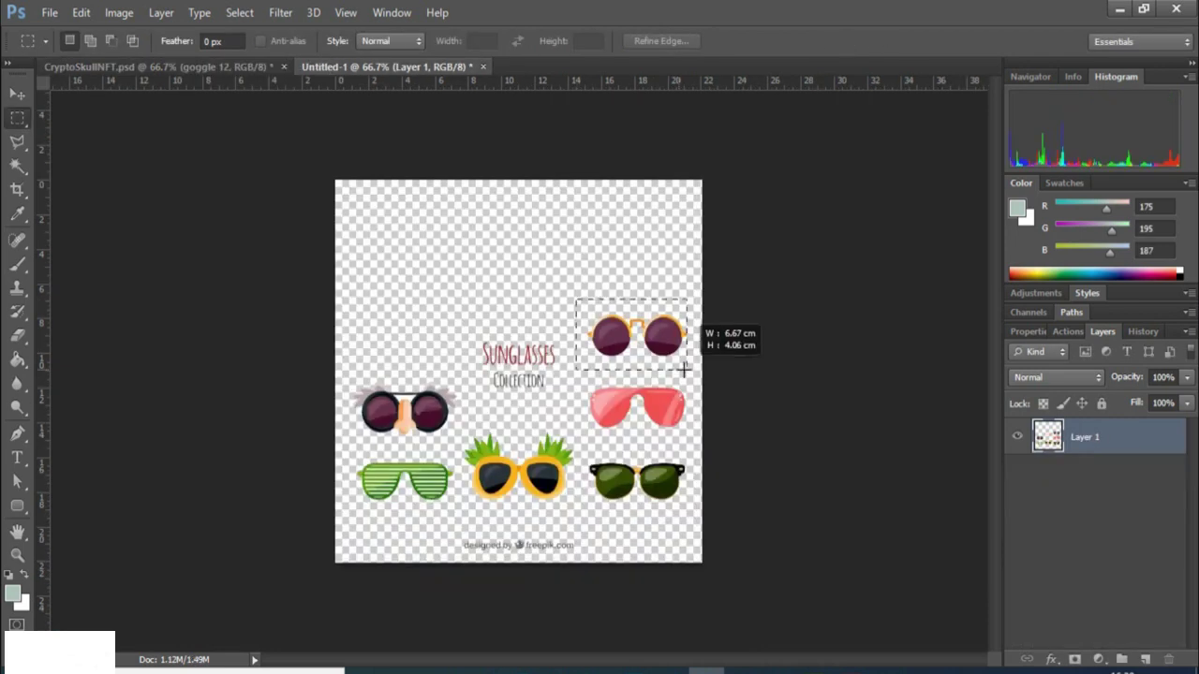
key(ctrl+x)
key(ctrl+Tab)
key(ctrl+v)
key(ctrl+t)
click(11, 118)
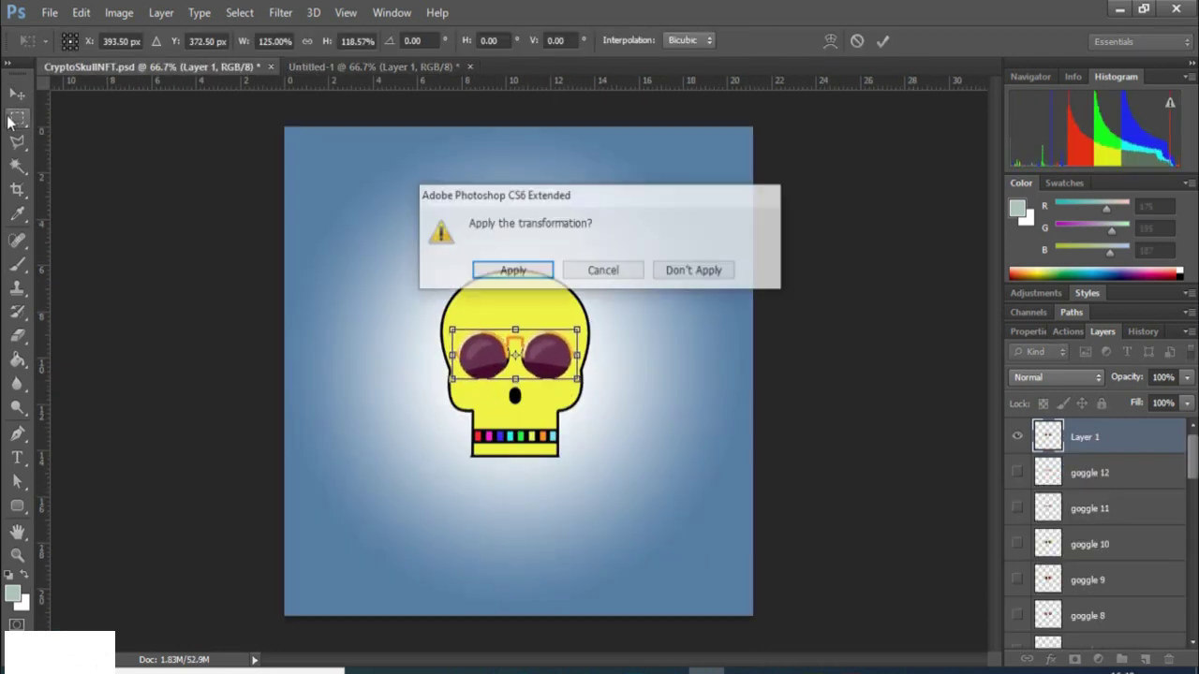
key(Return)
Narrow the round purple sunglasses on the skull to about 93% width and apply the transformation.
key(ctrl+t)
drag(578, 355, 567, 361)
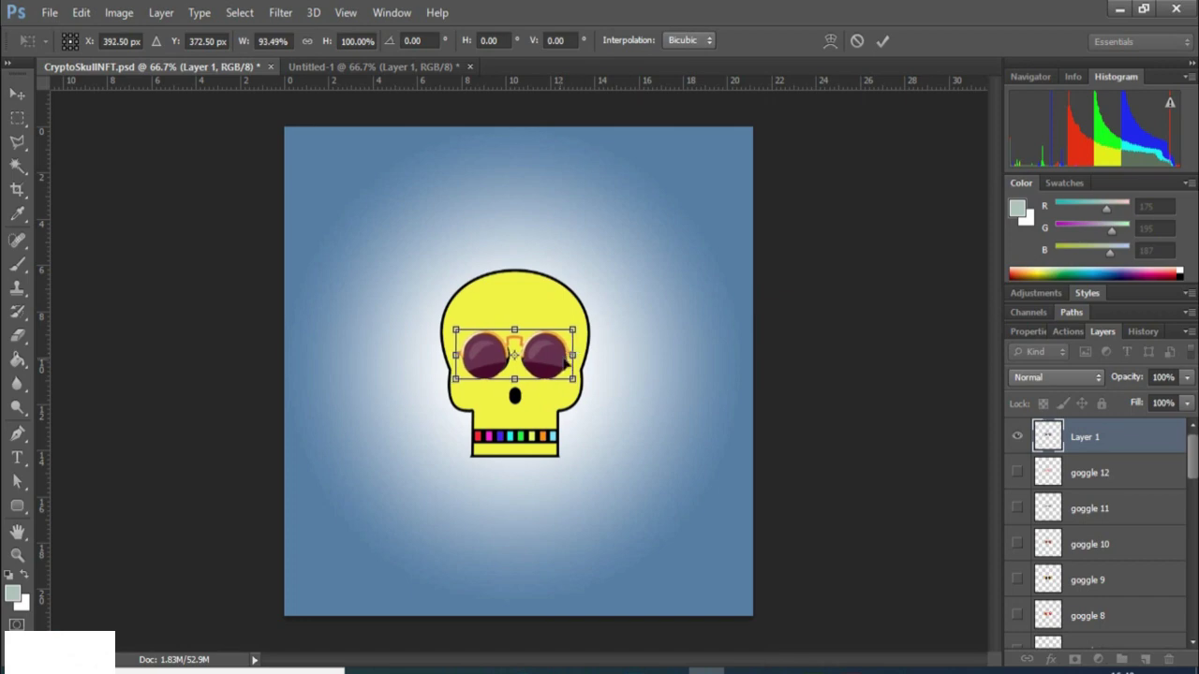
key(m)
key(Return)
Rename the round purple sunglasses layer as goggle 13.
double_click(1084, 437)
text(goggle 13)
key(Return)
Transfer the nose-and-eyebrows disguise glasses from Untitled-1 to the skull's face in CryptoSkullNFT.psd, scaled to about 155% width and 159% height.
click(399, 68)
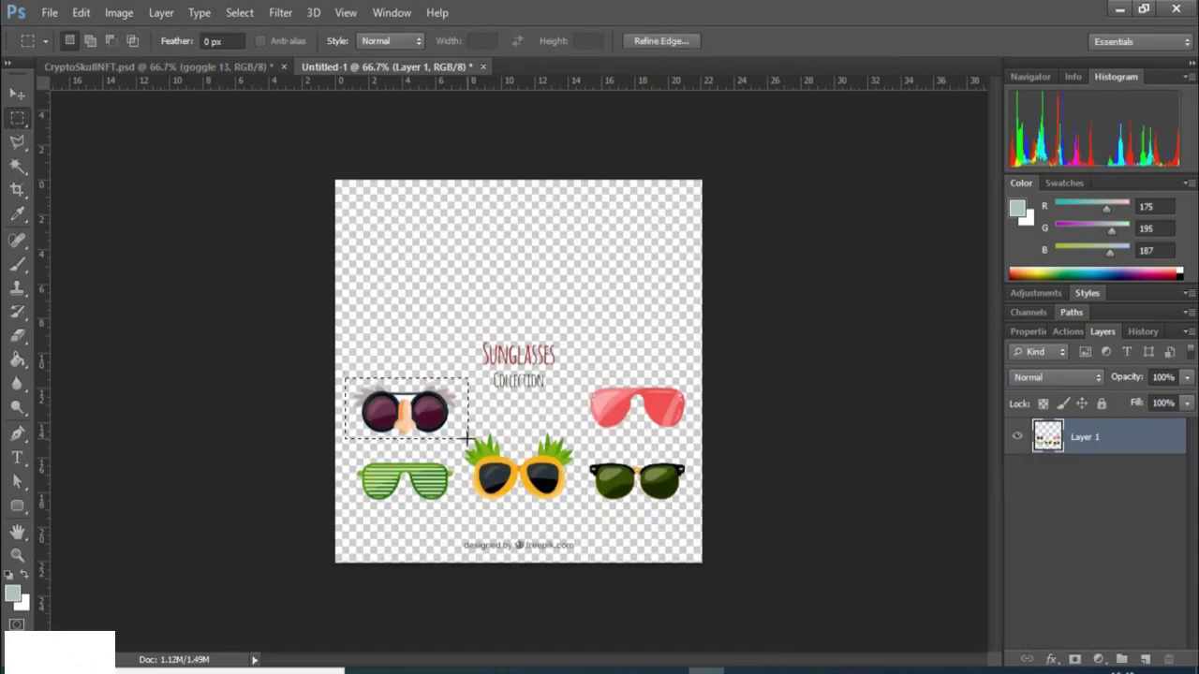
key(ctrl+x)
key(ctrl+Tab)
key(ctrl+v)
key(ctrl+t)
drag(573, 339, 597, 320)
drag(440, 329, 432, 319)
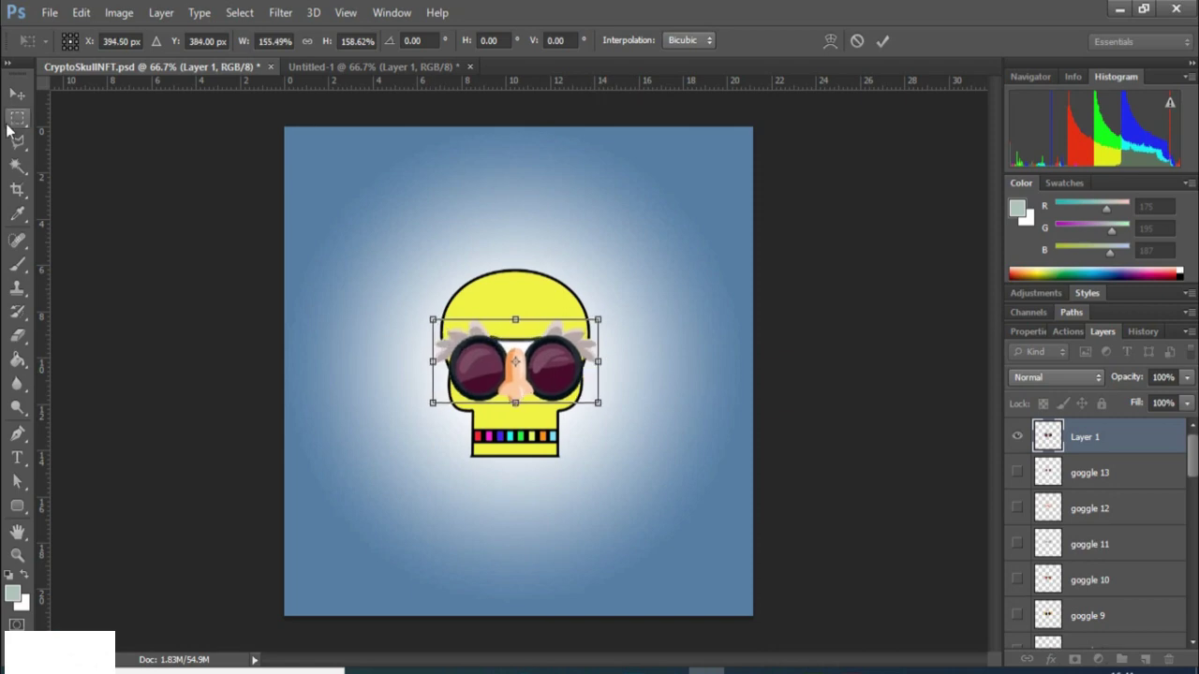
key(Return)
Rename the disguise glasses layer as goggle 14.
double_click(1088, 440)
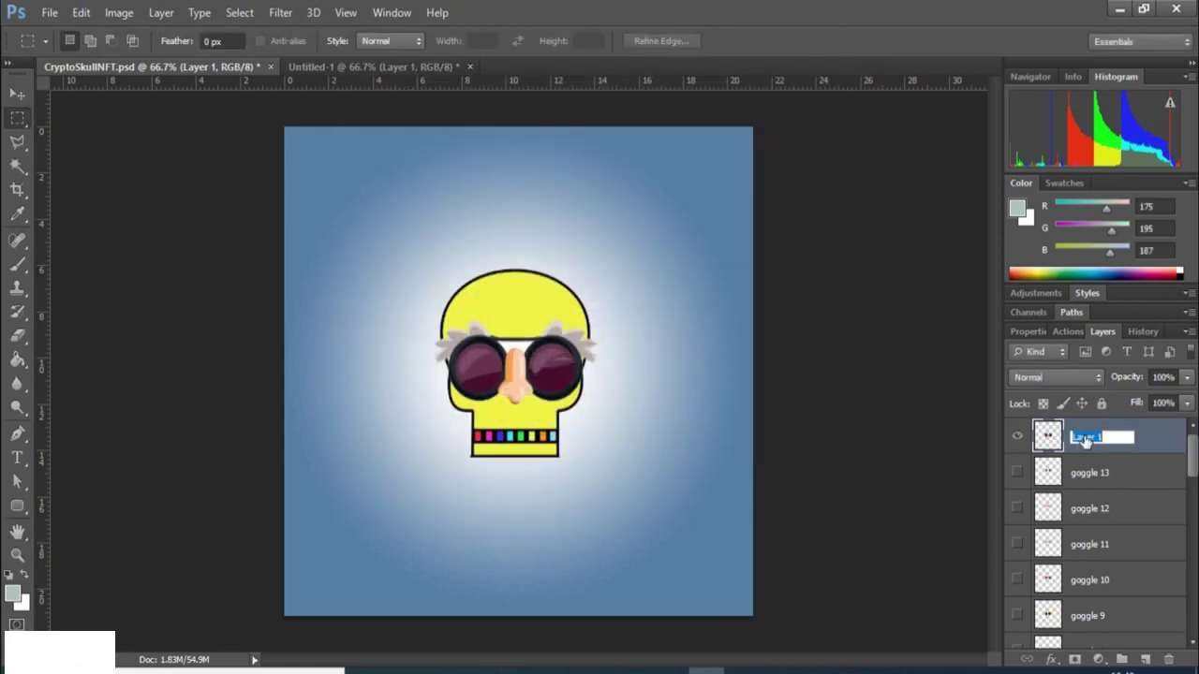
text(goggle 14)
key(Return)
Transfer the pink visor sunglasses from Untitled-1 to the skull's eyes in CryptoSkullNFT.psd, scaled to about 124% width and 132% height.
key(ctrl+Tab)
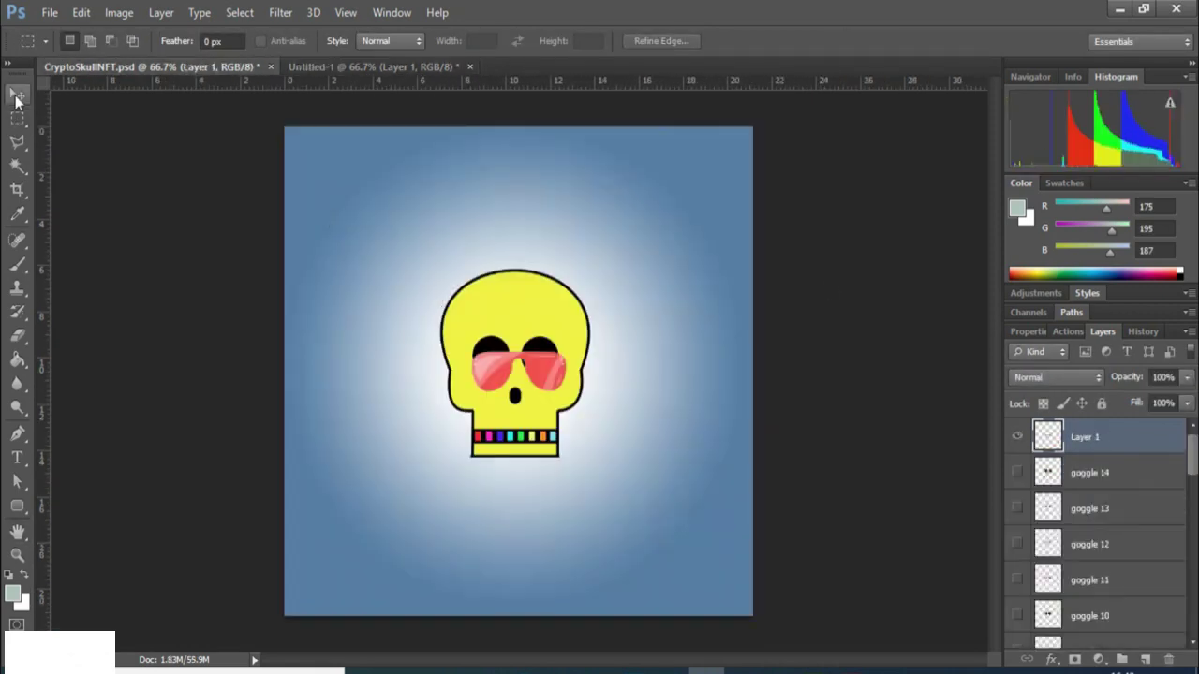
key(ctrl+t)
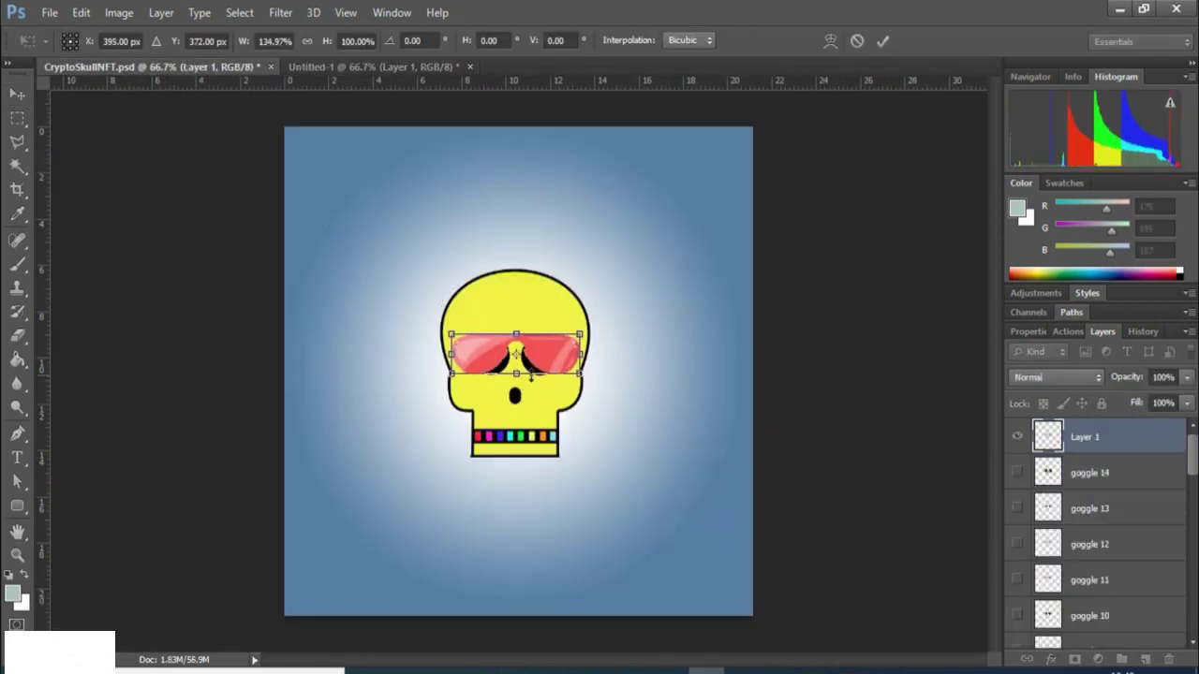
mouse_move(456, 361)
mouse_down()
mouse_move(449, 353)
mouse_move(457, 365)
mouse_up()
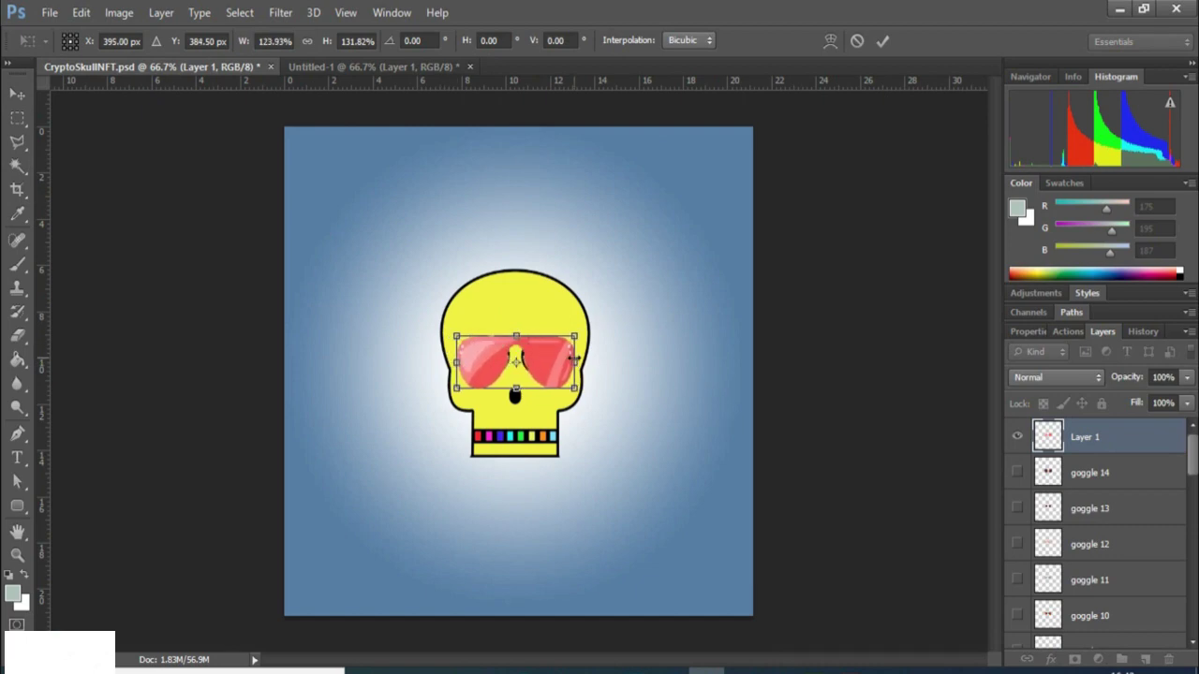
key(Return)
Rename the pink sunglasses layer as goggle 15.
double_click(1085, 436)
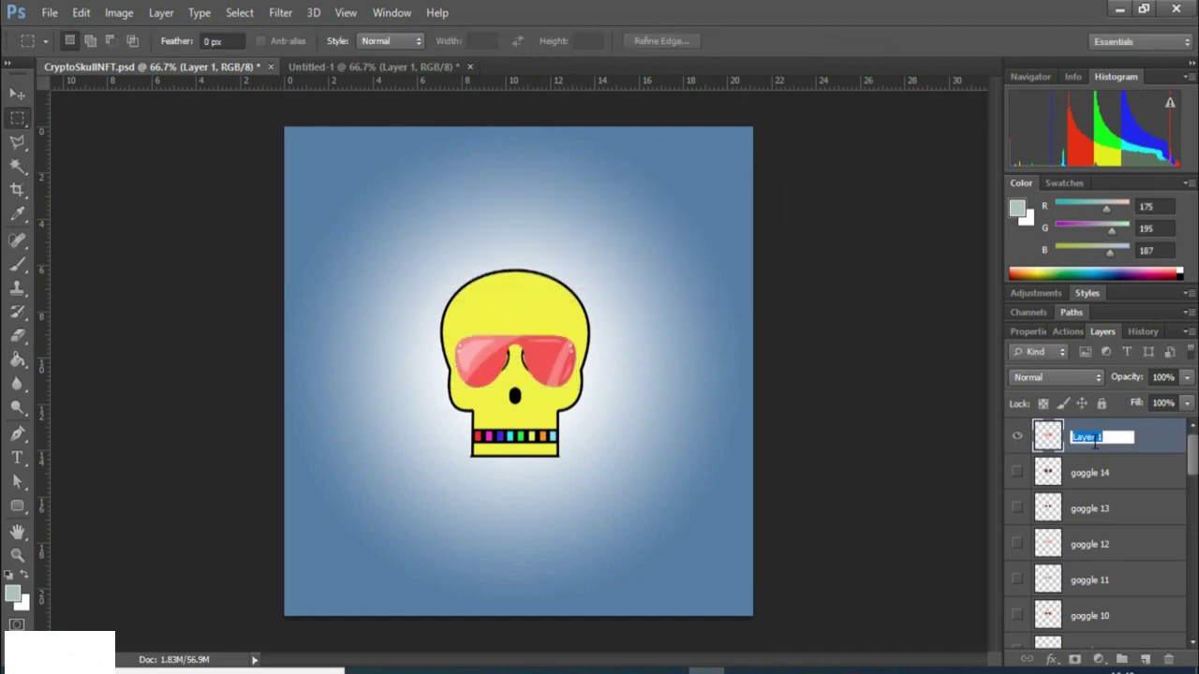
text(goggle 15)
key(Return)
Cut the green shutter sunglasses from Untitled-1 and paste them into CryptoSkullNFT.psd.
click(338, 66)
key(ctrl+x)
click(107, 67)
key(ctrl+v)
Scale the green shutter sunglasses over the skull's eyes and name their layer goggle 16.
key(ctrl+t)
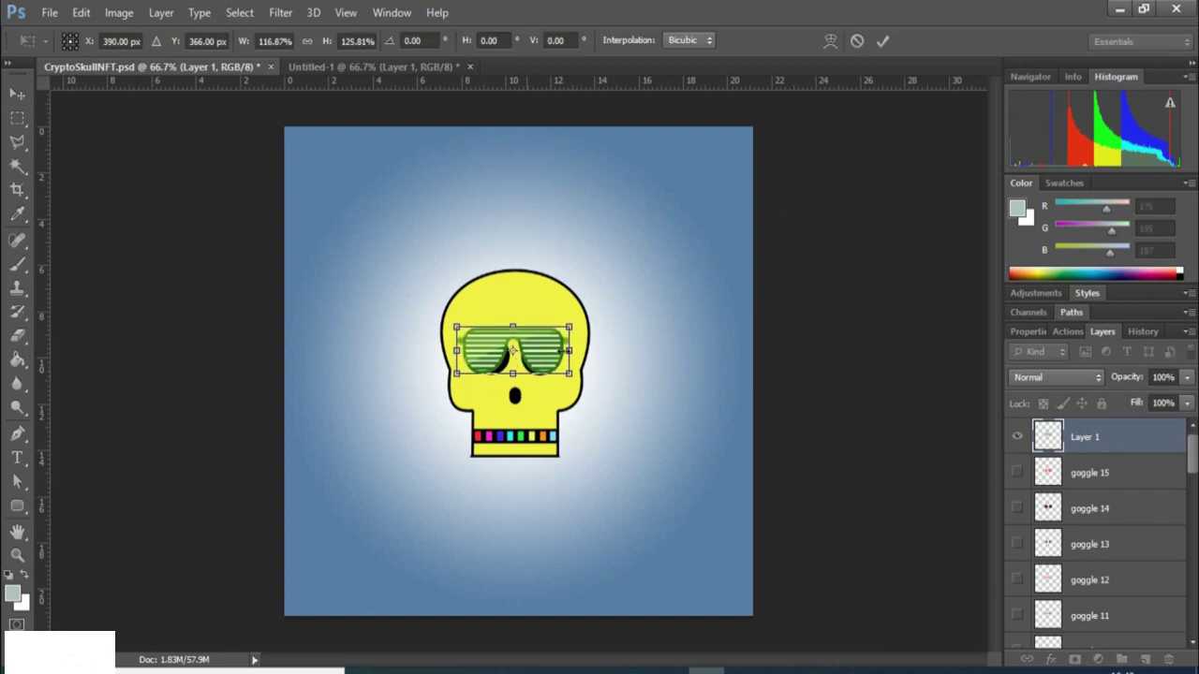
key(m)
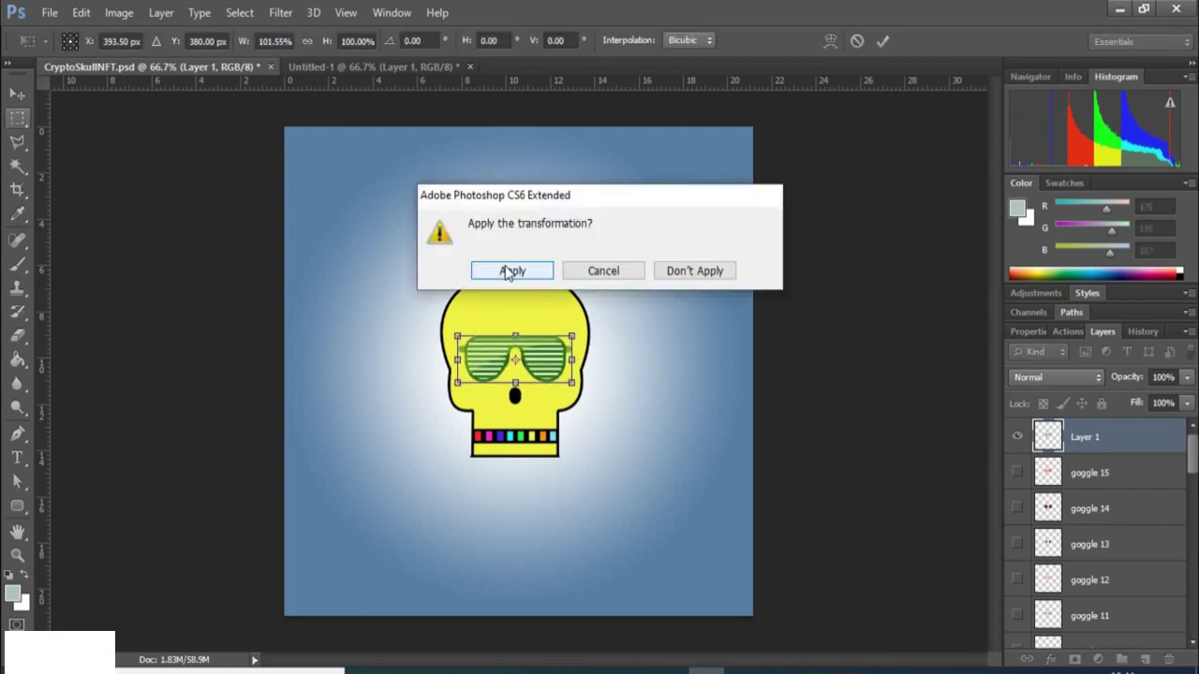
click(508, 269)
double_click(1084, 437)
text(goggle 16)
Cut the pineapple sunglasses from Untitled-1 and paste them into CryptoSkullNFT.psd.
click(375, 66)
drag(441, 420, 584, 546)
key(ctrl+x)
click(149, 66)
key(ctrl+v)
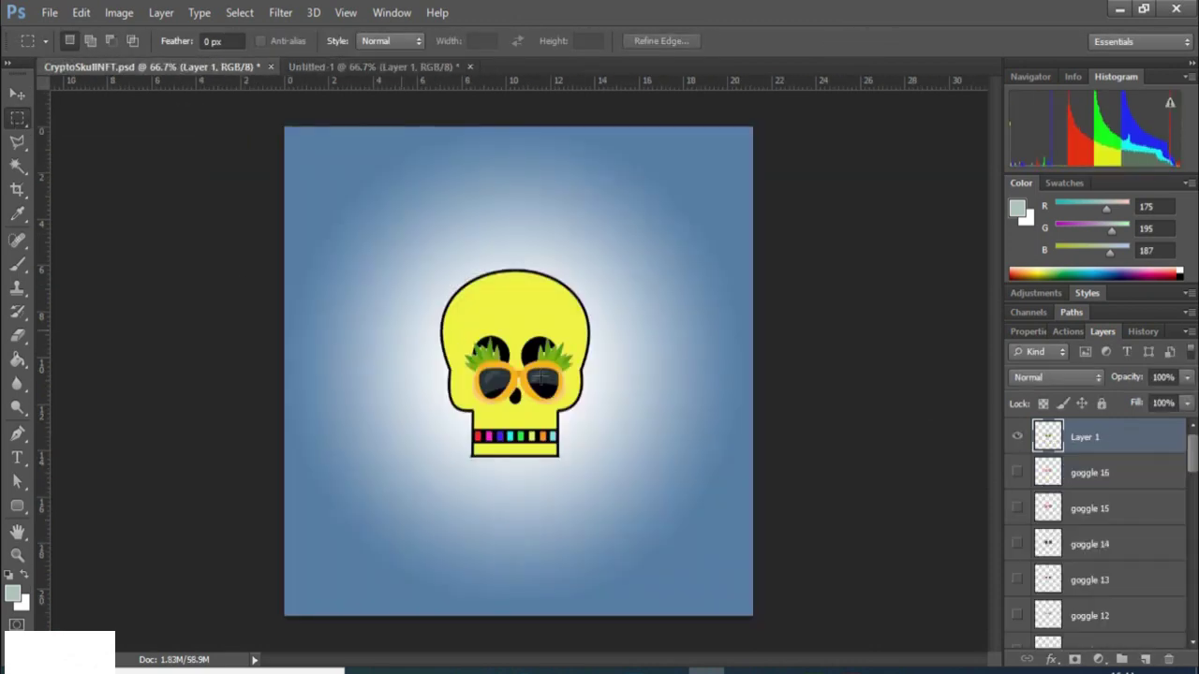
Enlarge the pineapple sunglasses over the skull's eyes and name their layer goggle 17.
key(ctrl+t)
key(Return)
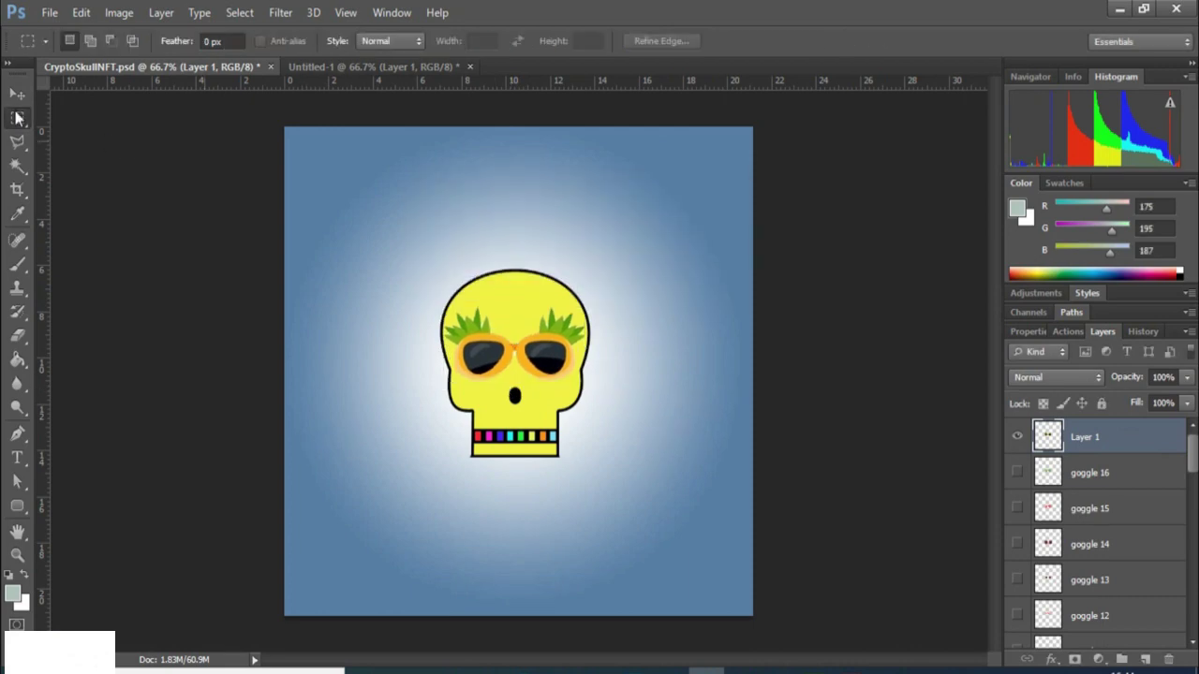
double_click(1085, 436)
text(goggle 17)
Cut the black-framed dark green sunglasses from Untitled-1 and paste them into CryptoSkullNFT.psd.
click(375, 67)
drag(567, 442, 686, 502)
key(ctrl+x)
click(150, 66)
key(ctrl+v)
Transform the dark green sunglasses to fit over the skull's eyes and apply the change.
key(v)
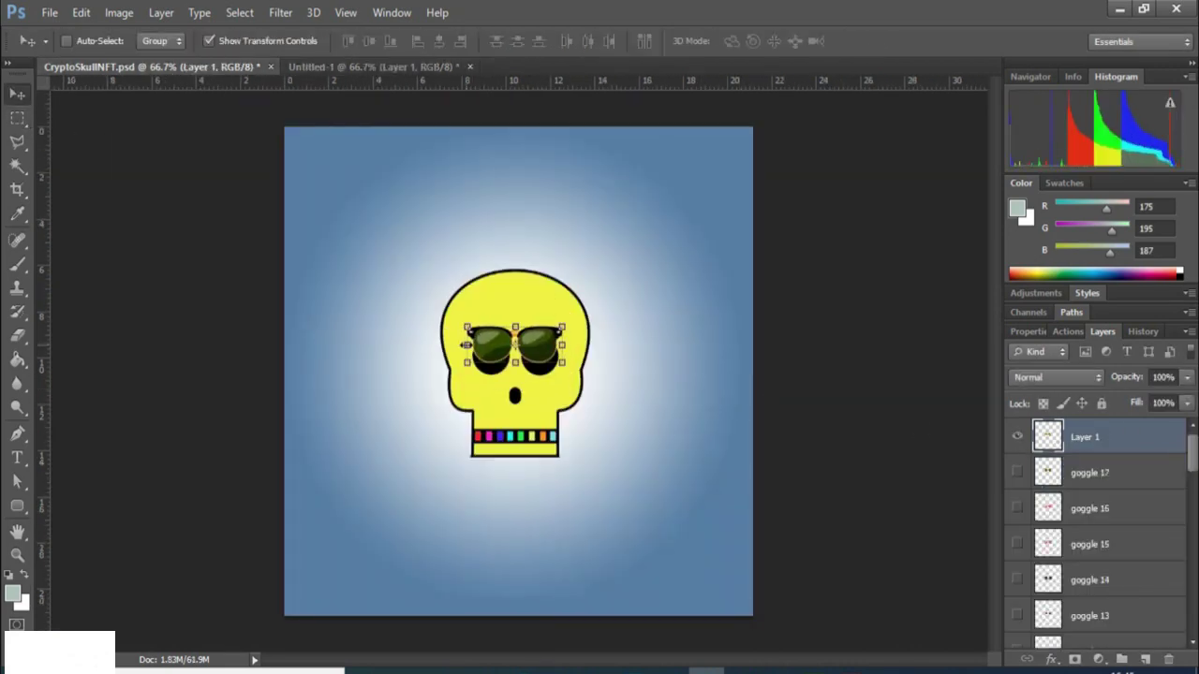
key(ctrl+t)
key(m)
key(Return)
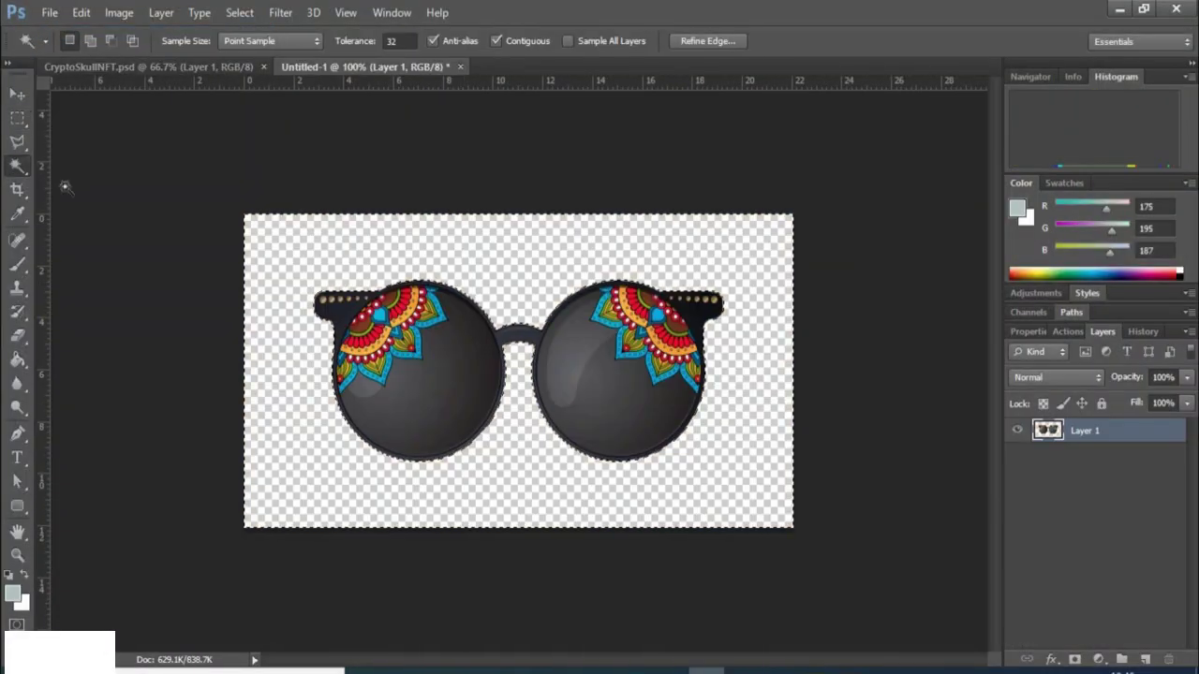
Move the floral-patterned black sunglasses from Untitled-1 into CryptoSkullNFT.psd and shrink them to about 47% width and 44% height over the skull's eyes.
key(m)
drag(282, 253, 739, 477)
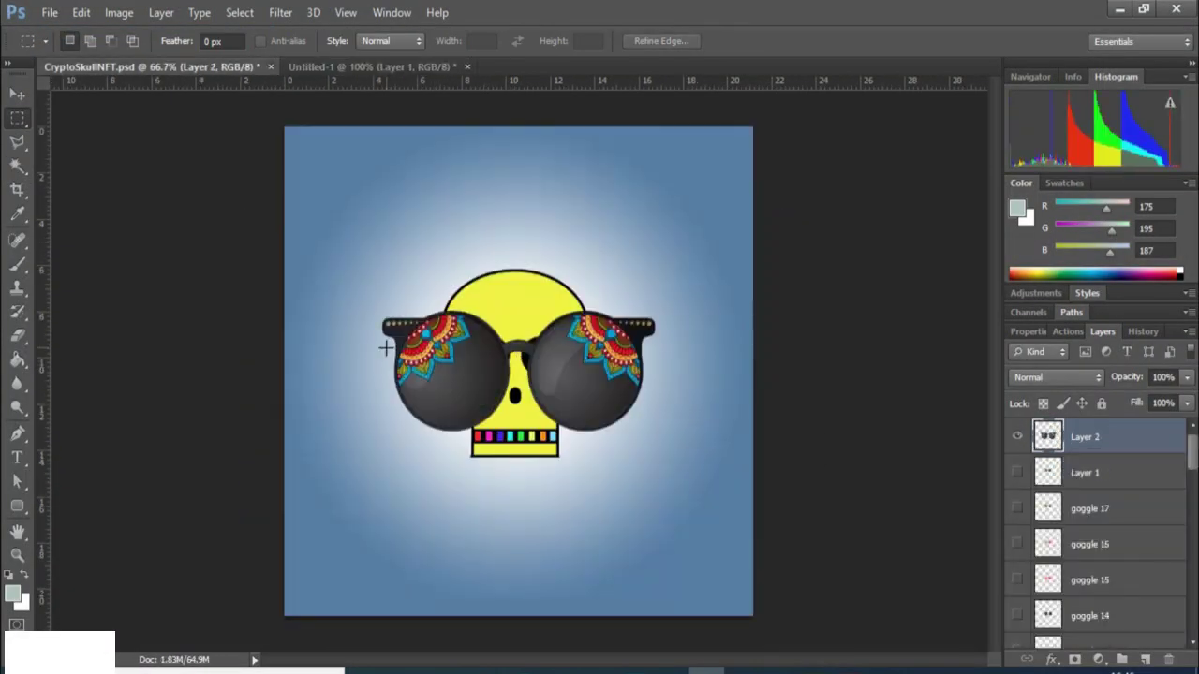
key(ctrl+t)
drag(374, 440, 477, 375)
drag(599, 339, 549, 339)
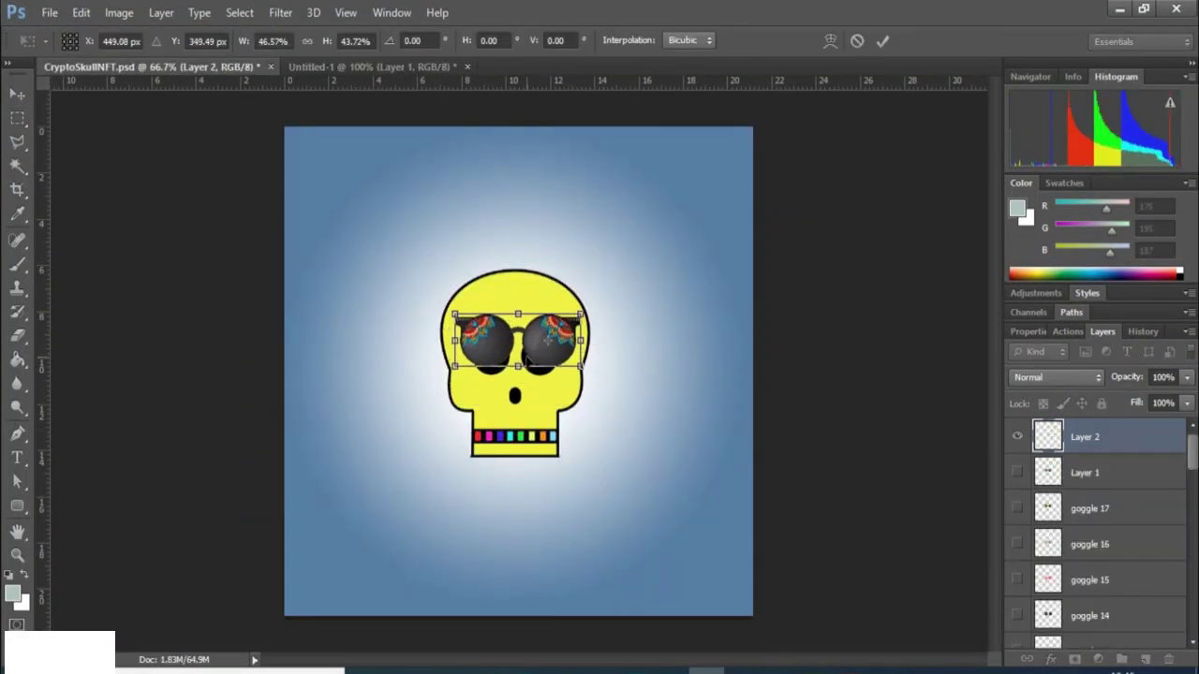
key(m)
key(Return)
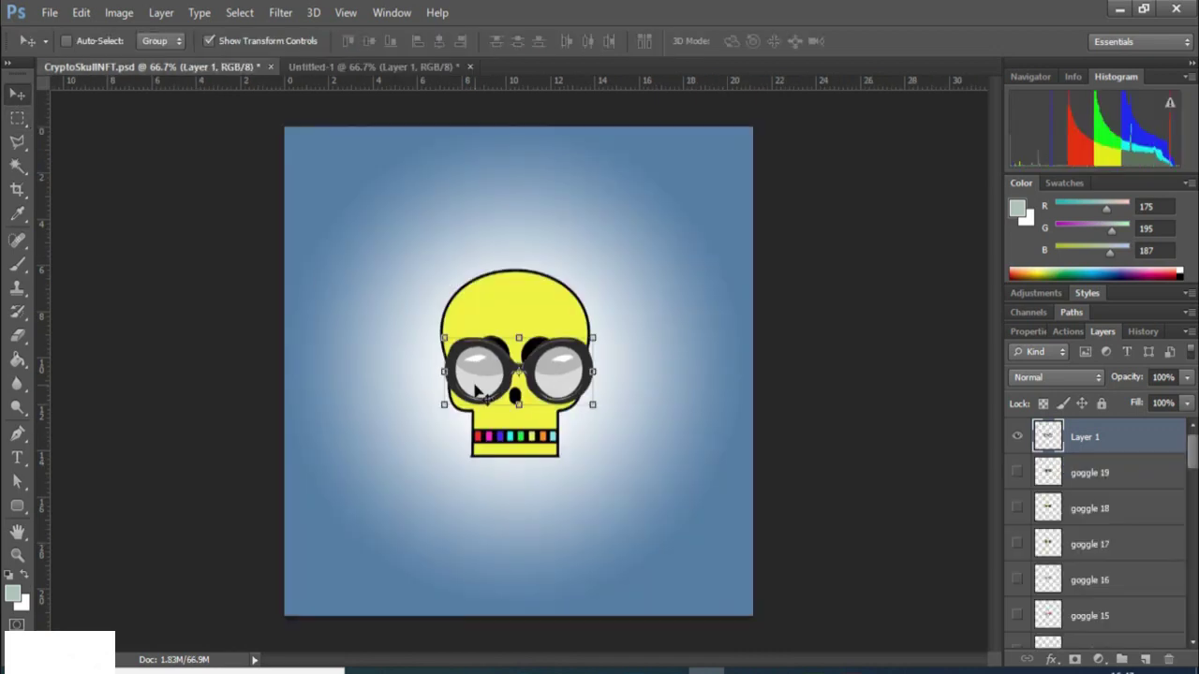
Fit the round black goggles with grey lenses over the skull's eyes at about 91% width and 94% height.
drag(554, 371, 547, 368)
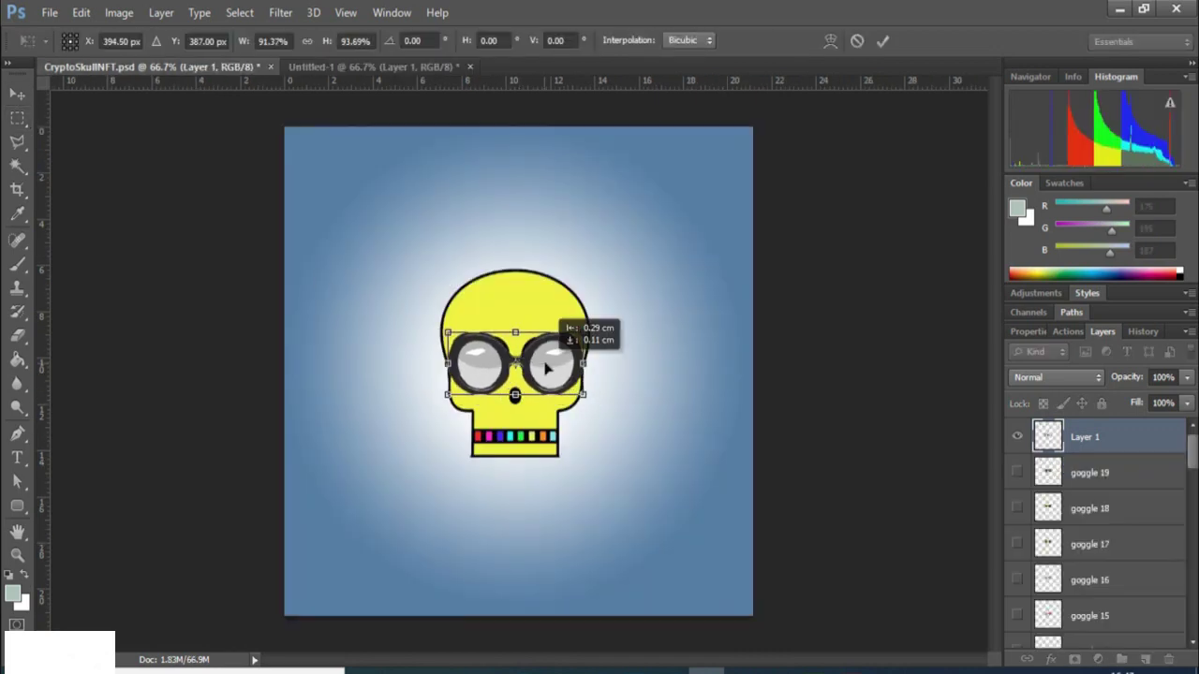
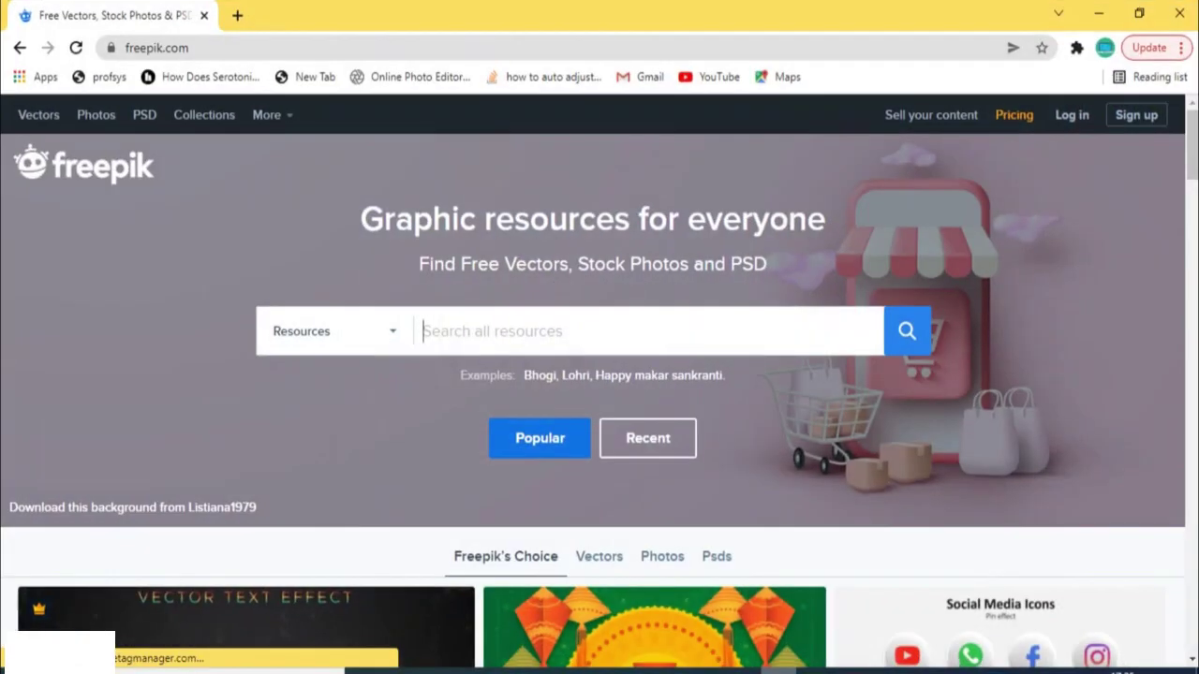
Search Freepik in the browser for "set of hats".
click(429, 322)
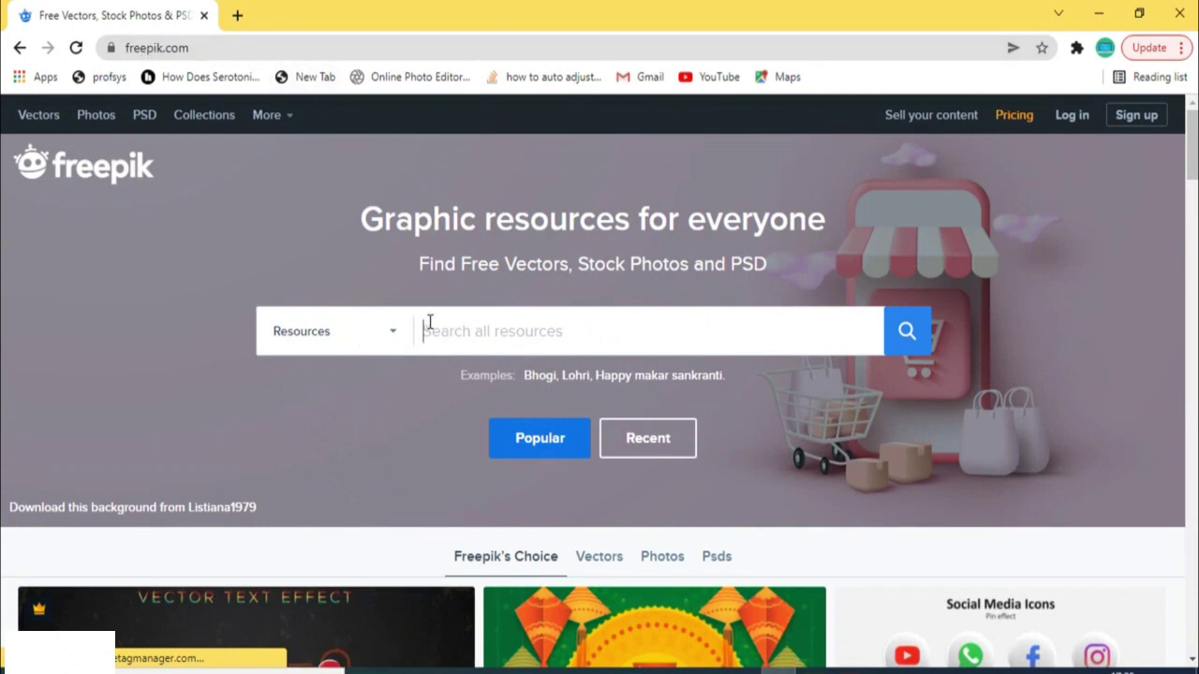
text(set of hat)
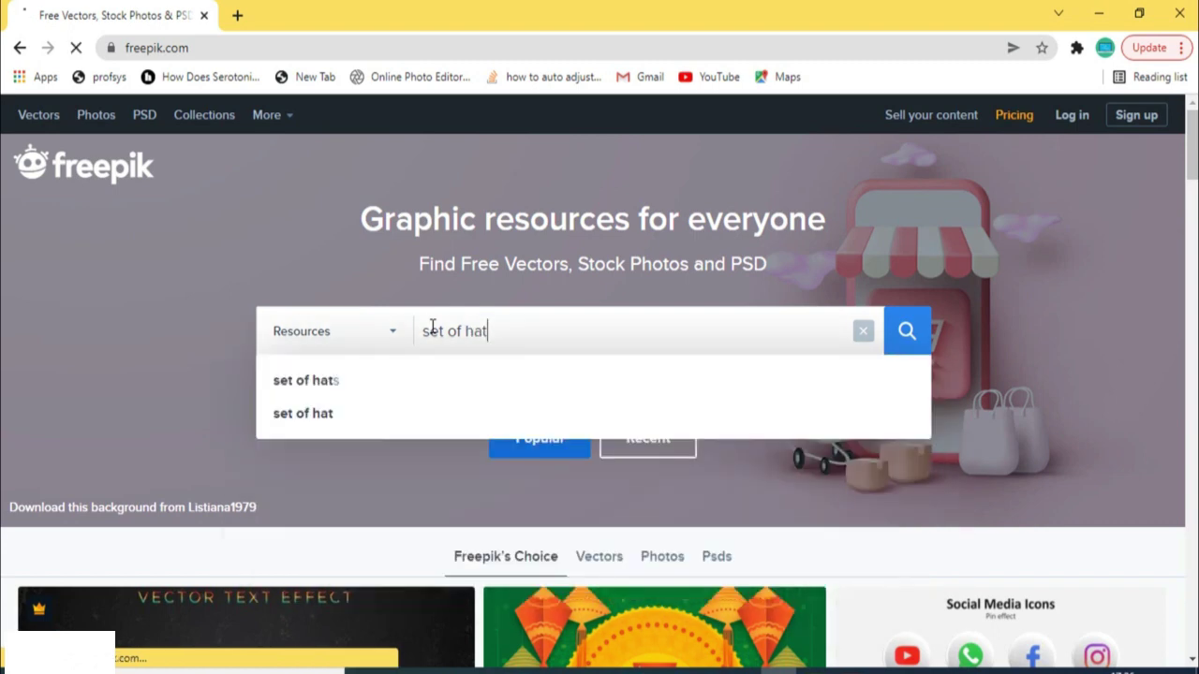
key(Return)
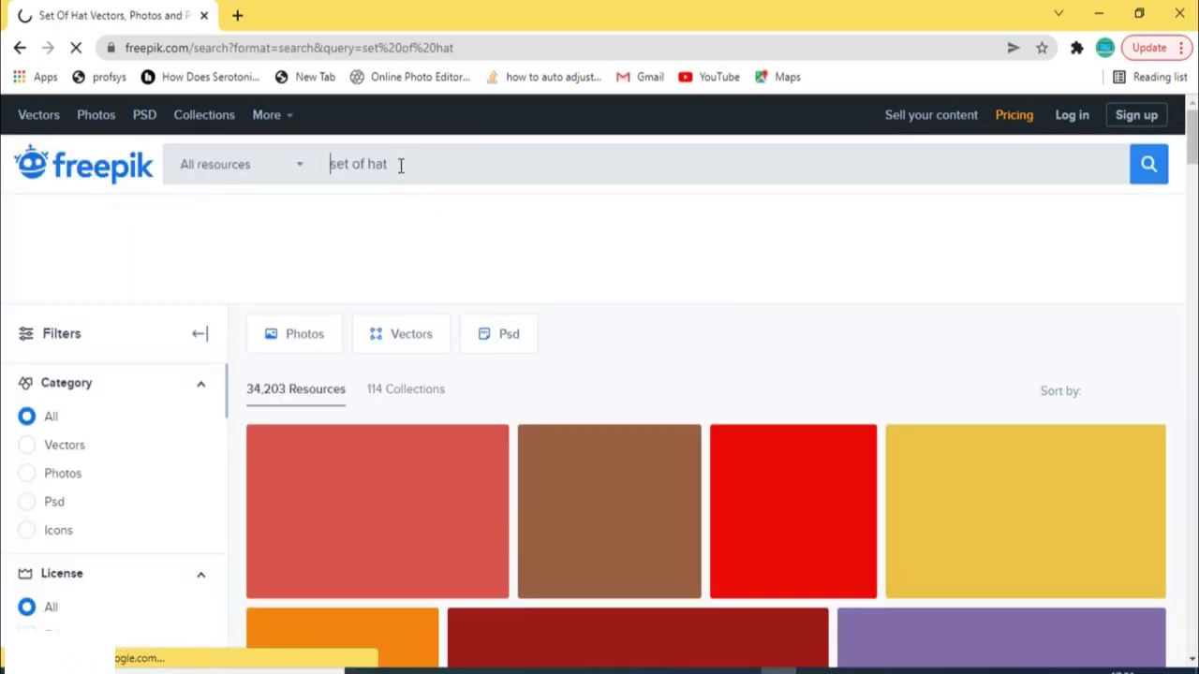
click(400, 165)
text(s)
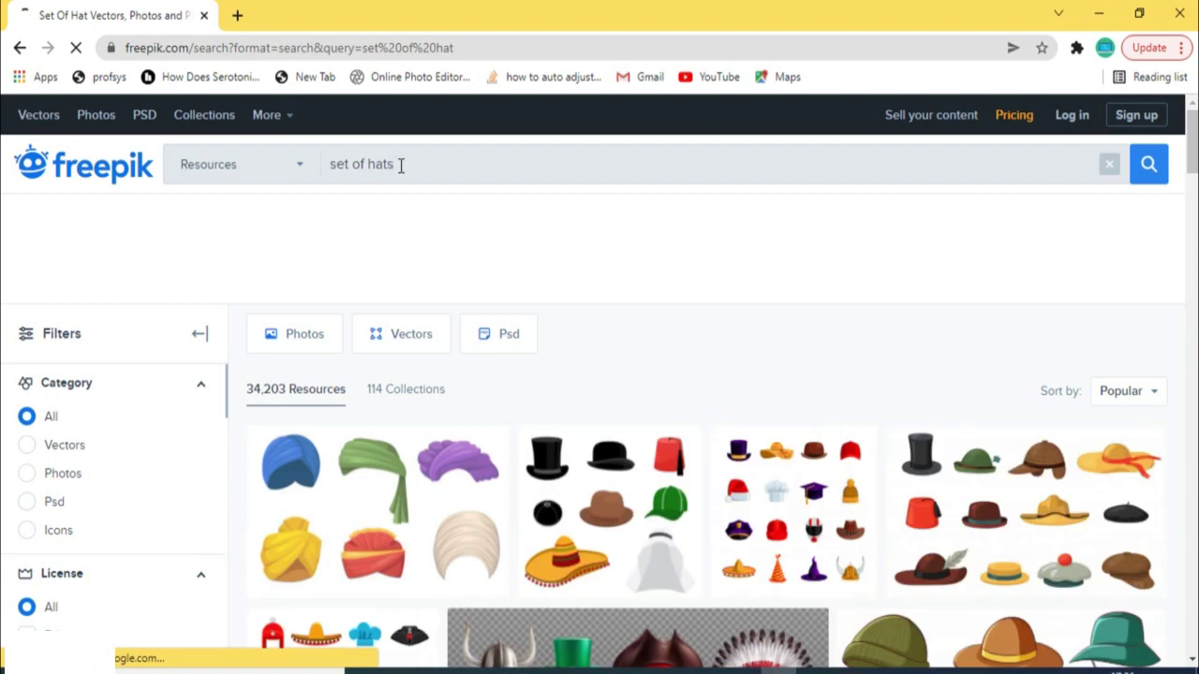
key(Return)
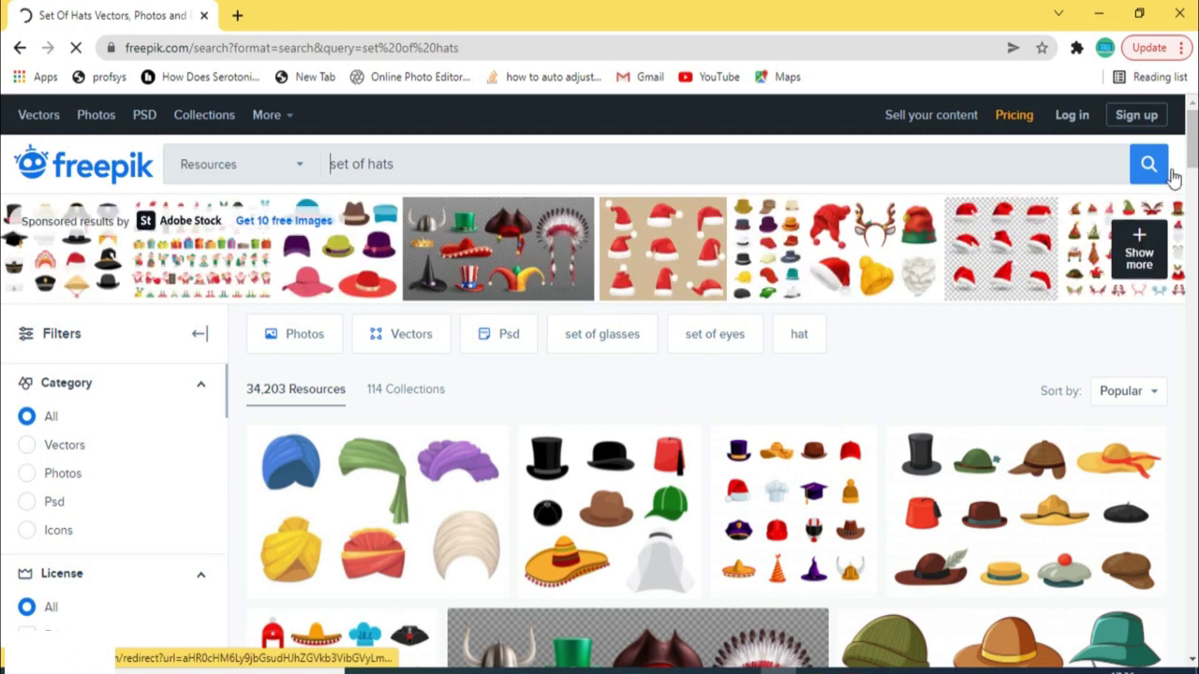
Browse the hat results and limit them to resources with the Free license.
scroll(1195, 150, down, 2)
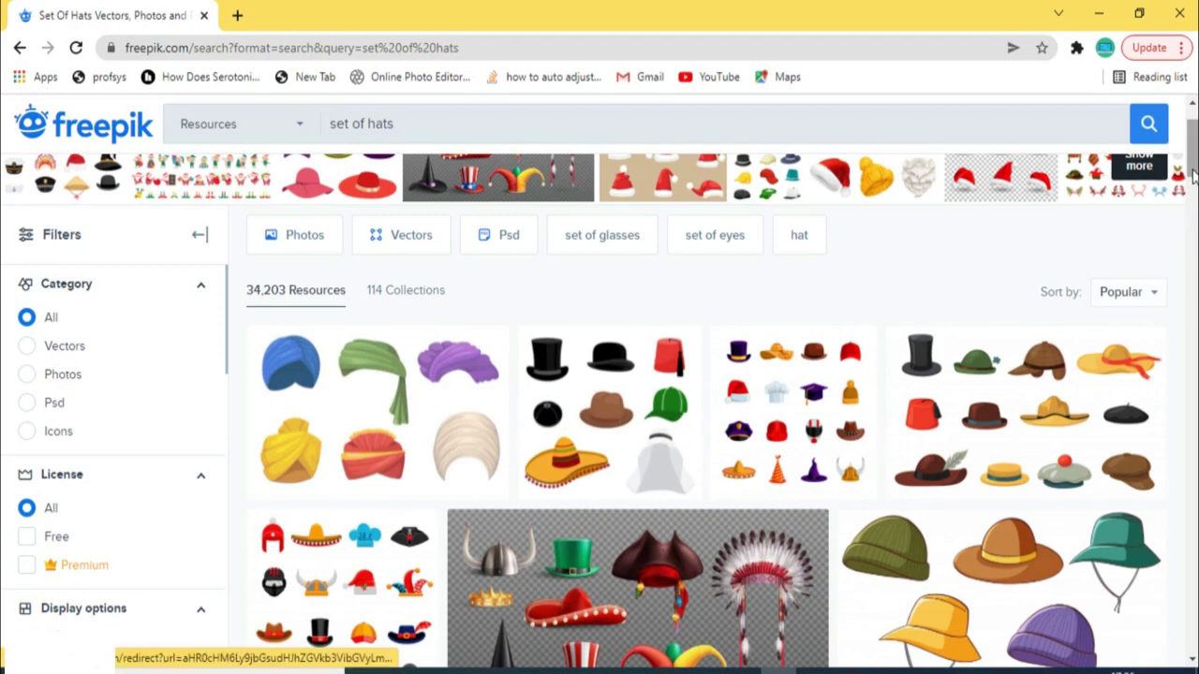
scroll(1192, 192, down, 3)
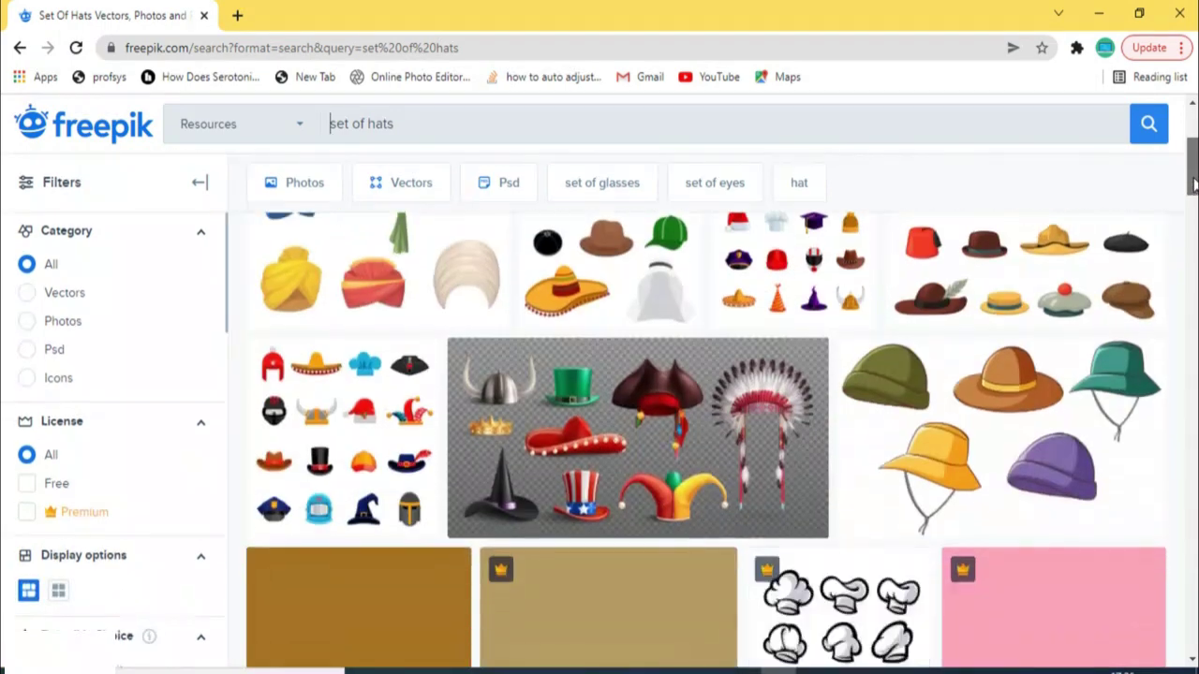
scroll(1192, 192, down, 1)
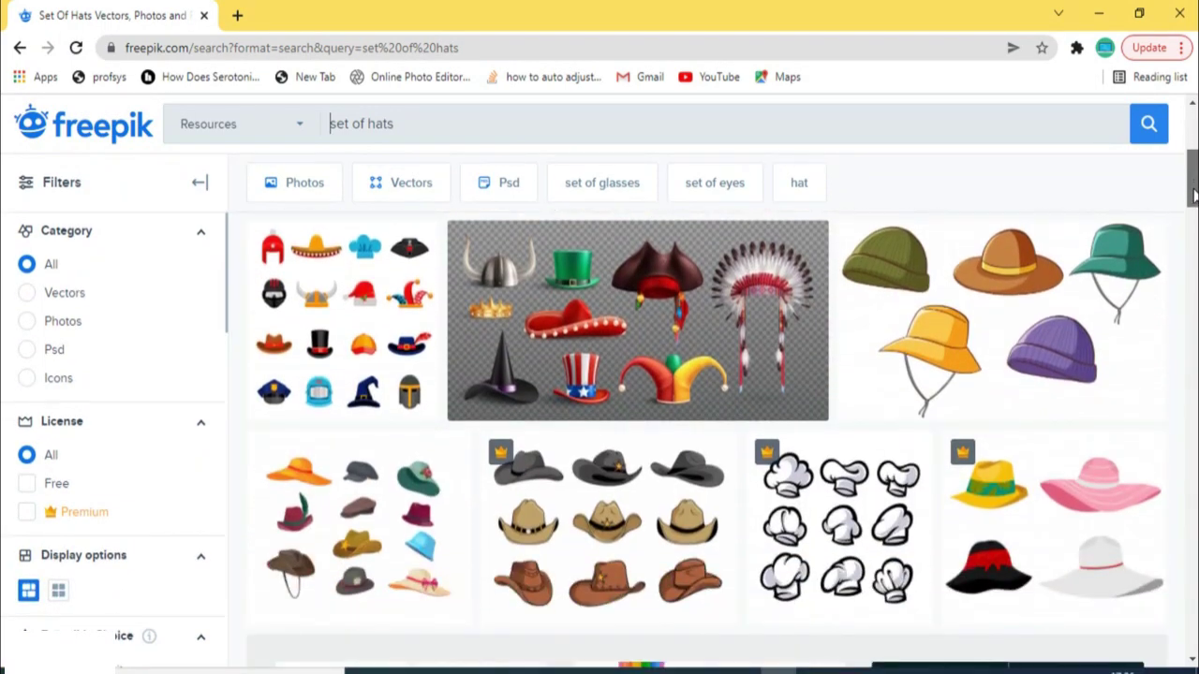
drag(1192, 192, 1192, 200)
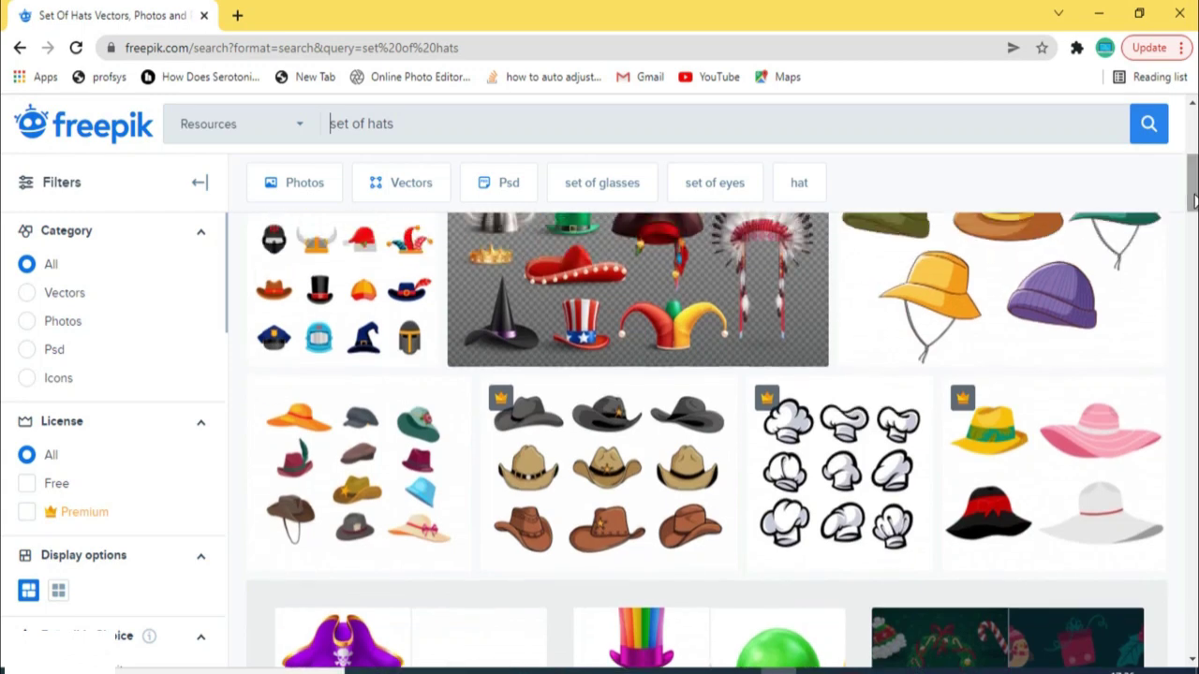
click(27, 485)
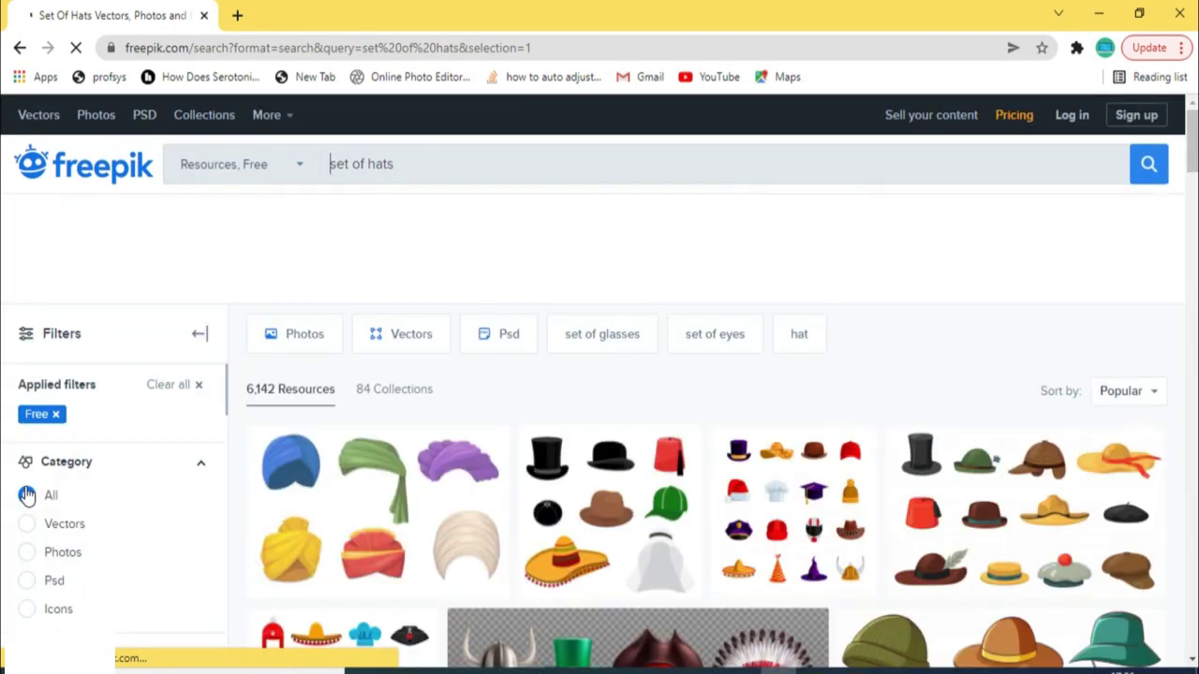
Open the free hipster elements vector with the black hat, bow tie and moustache, and copy its preview image.
drag(1192, 154, 1192, 273)
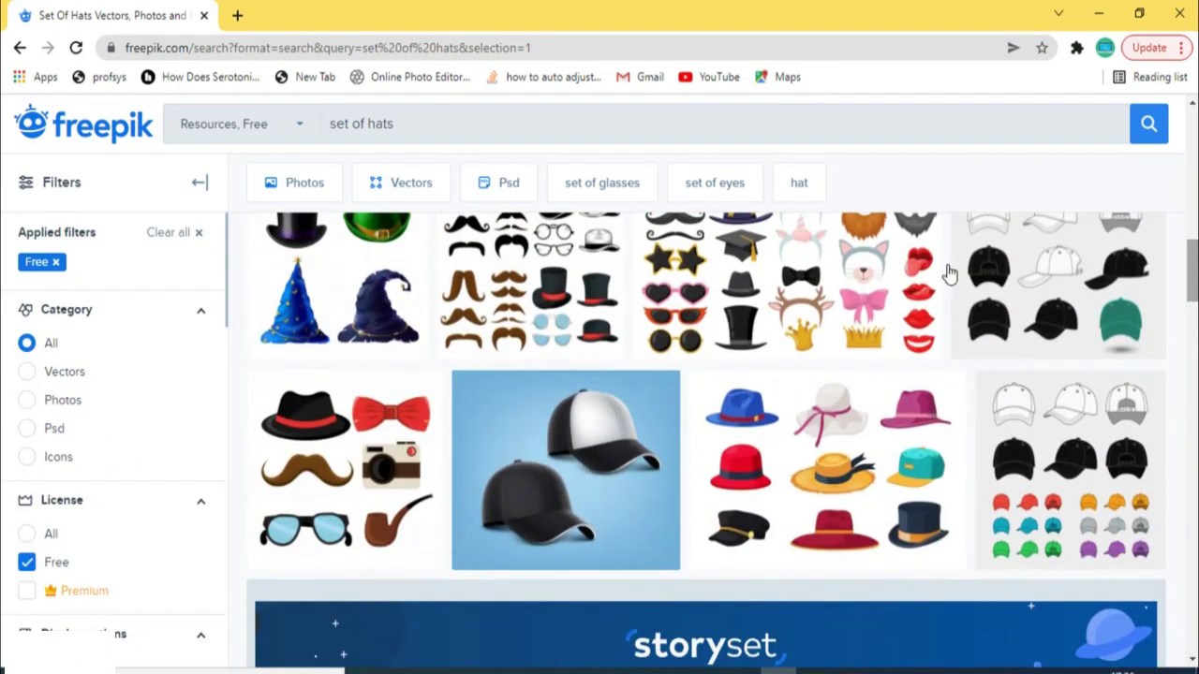
click(293, 442)
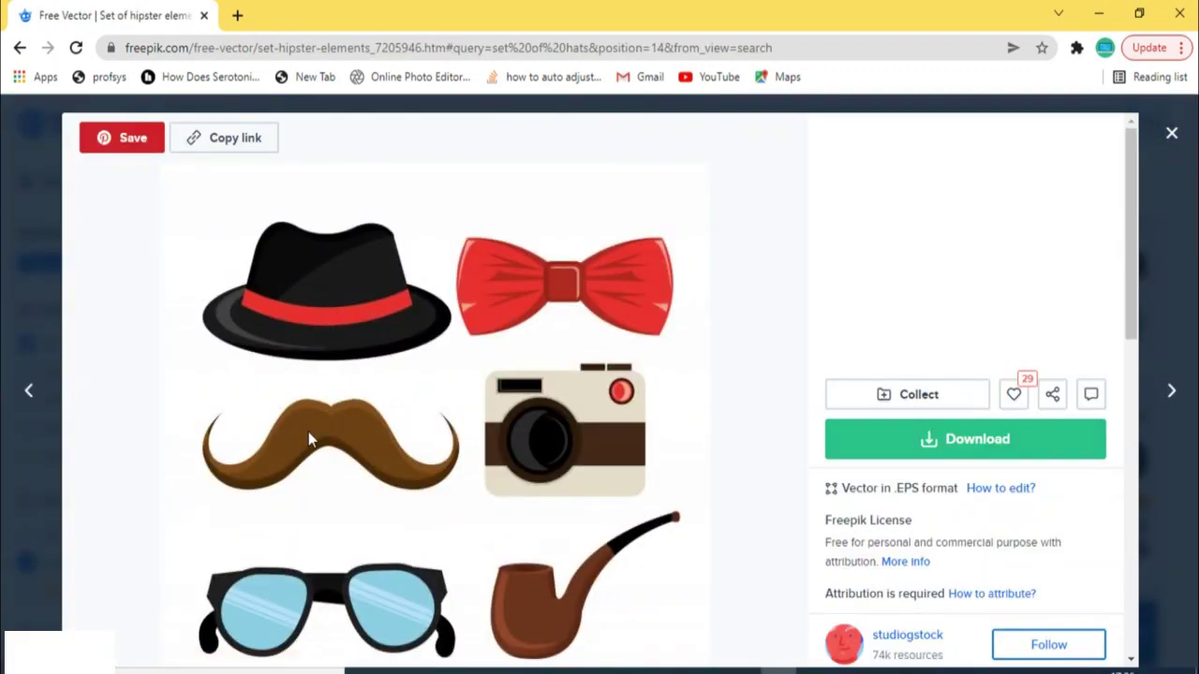
right_click(432, 393)
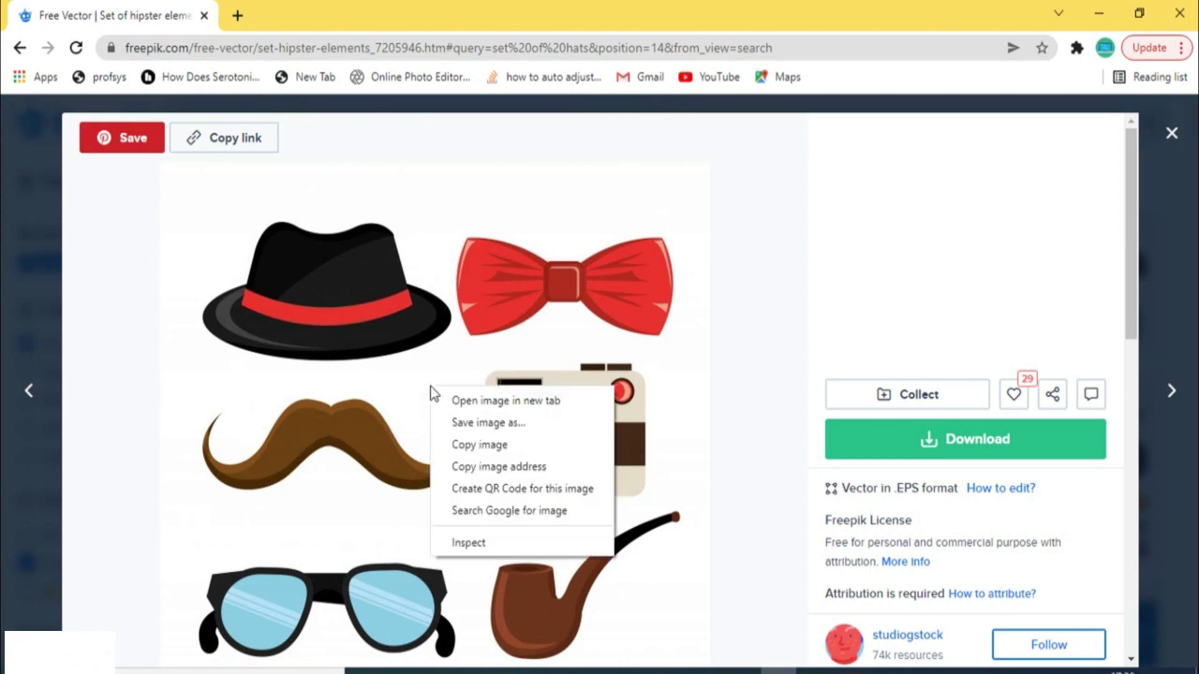
click(459, 445)
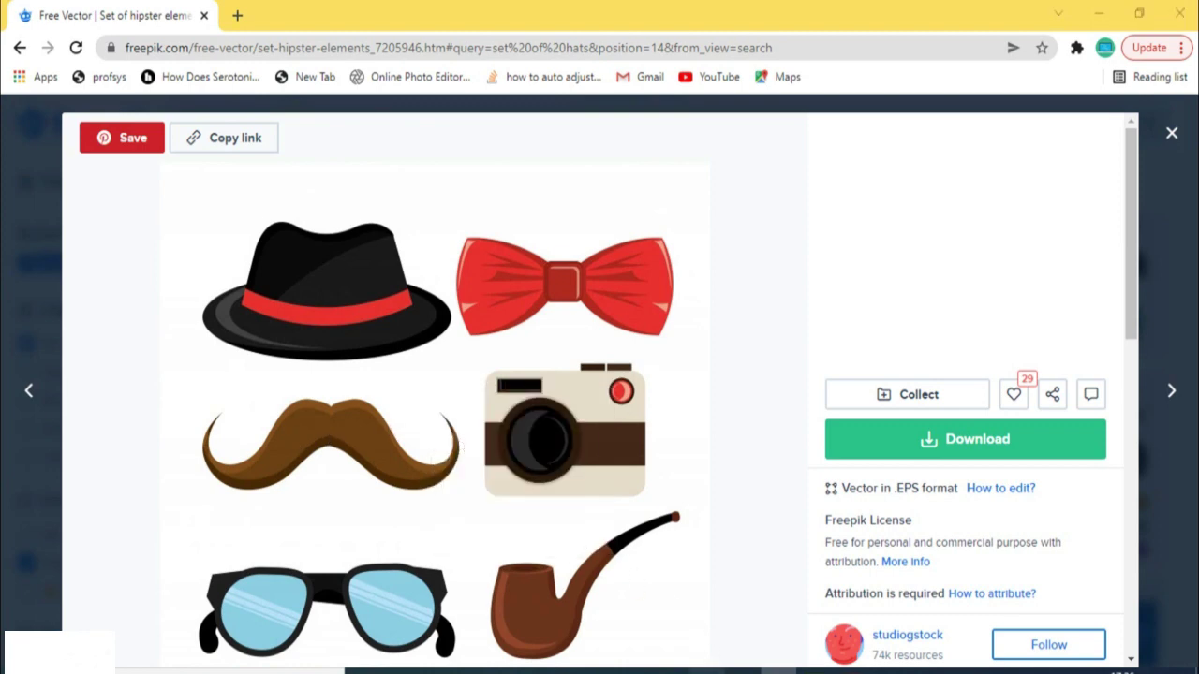
Switch to Photoshop, create a transparent 626 x 612 pixel document from the Clipboard preset, and paste the copied image into it.
key(alt+Tab)
click(46, 12)
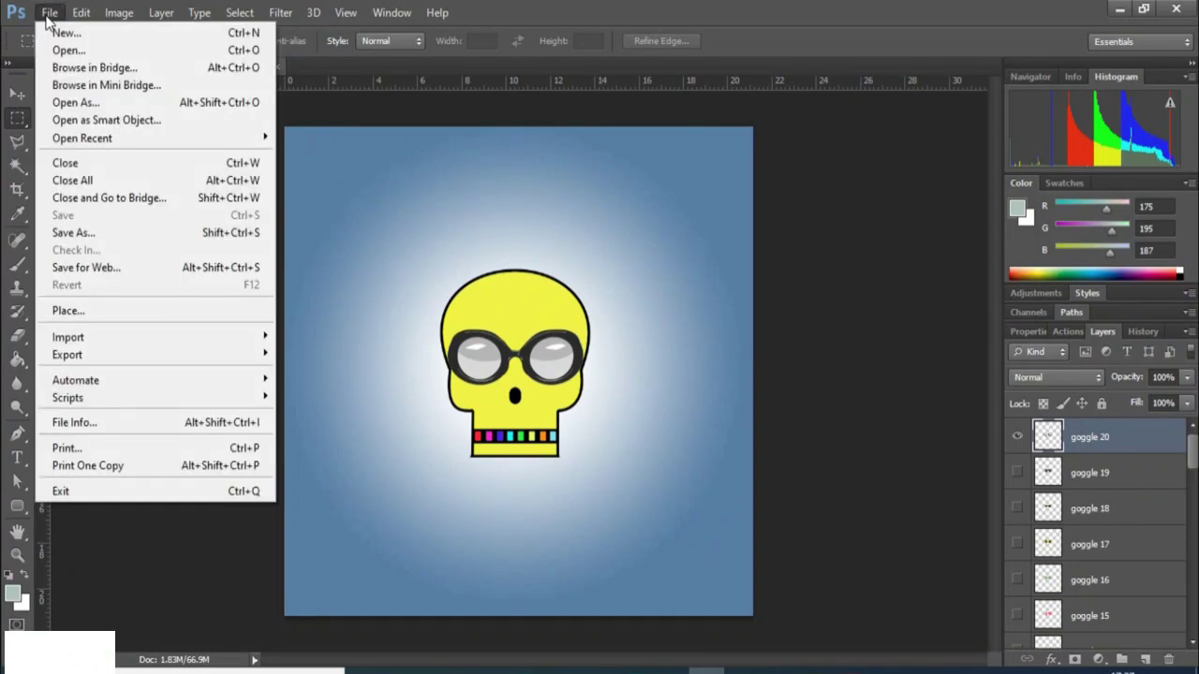
click(57, 34)
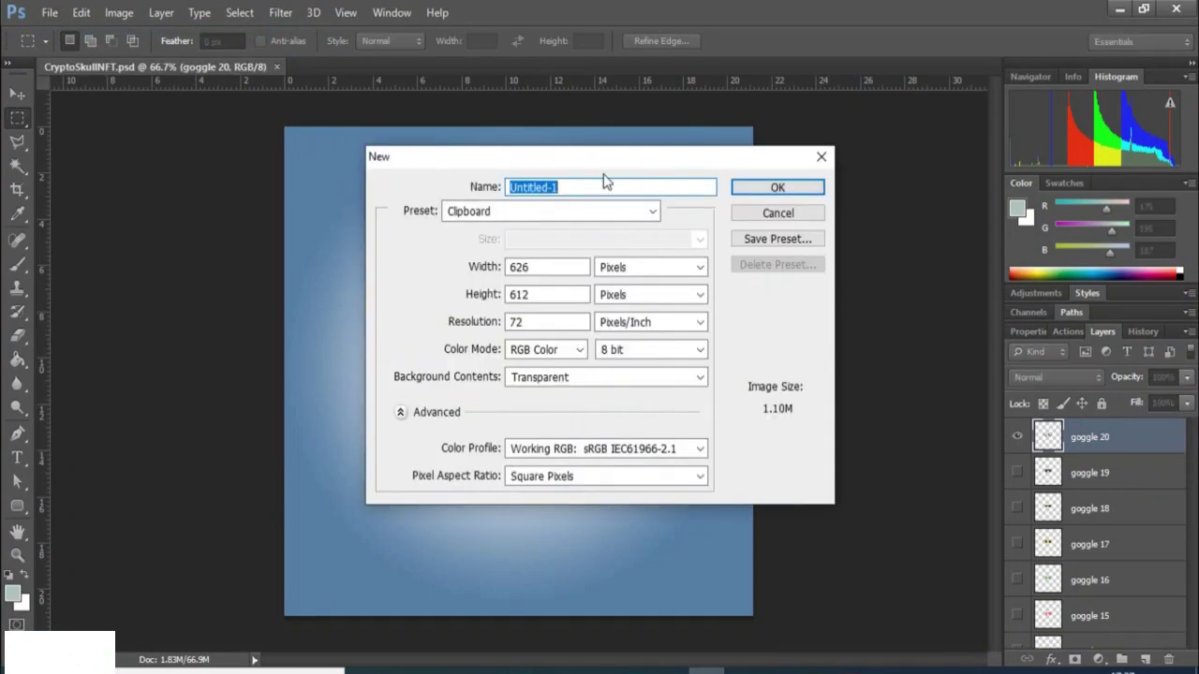
click(744, 187)
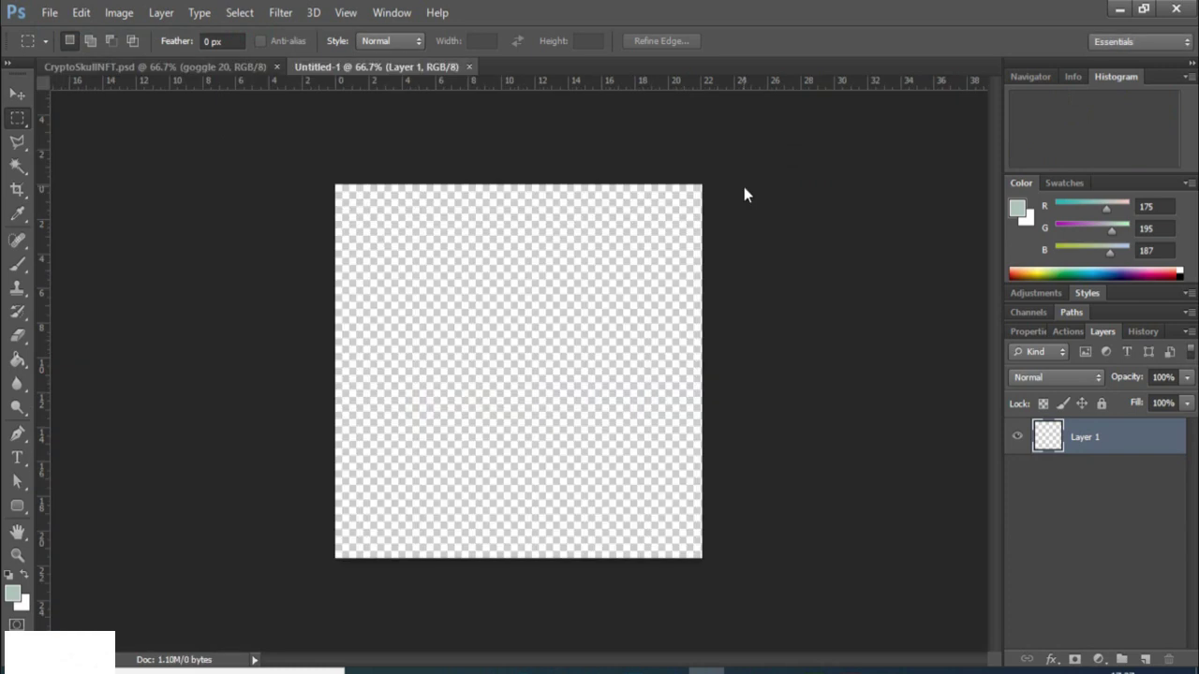
key(ctrl+v)
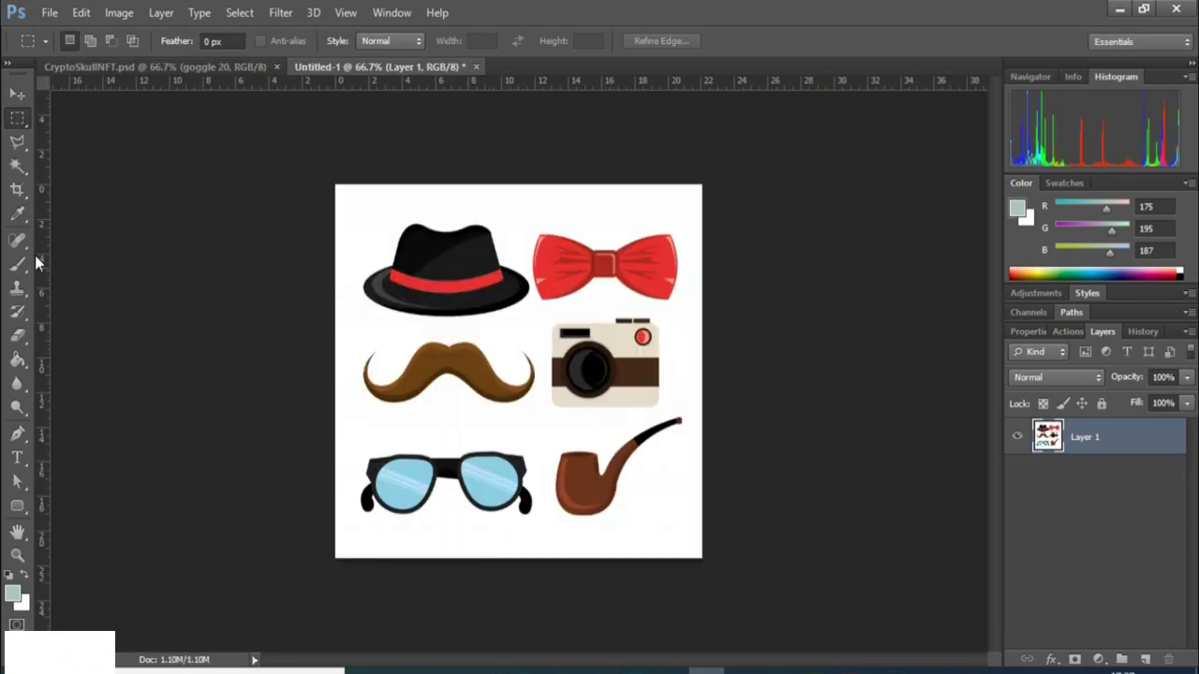
Select the white background around the hipster elements with the Magic Wand and delete it.
click(16, 167)
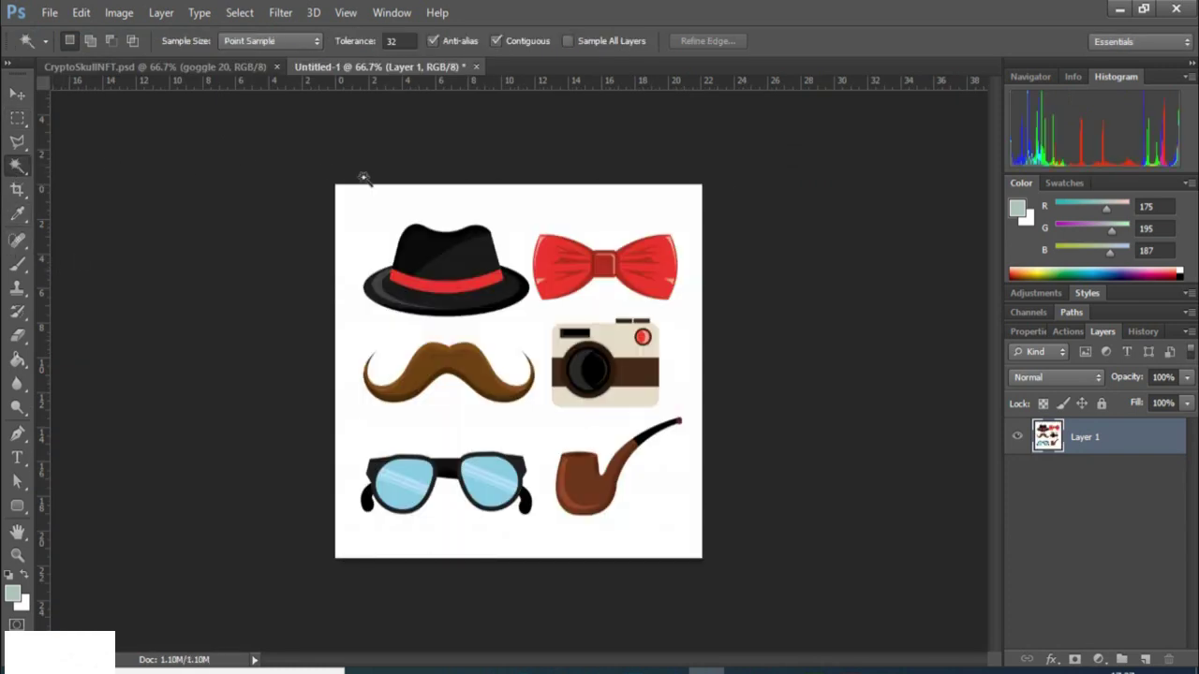
click(429, 200)
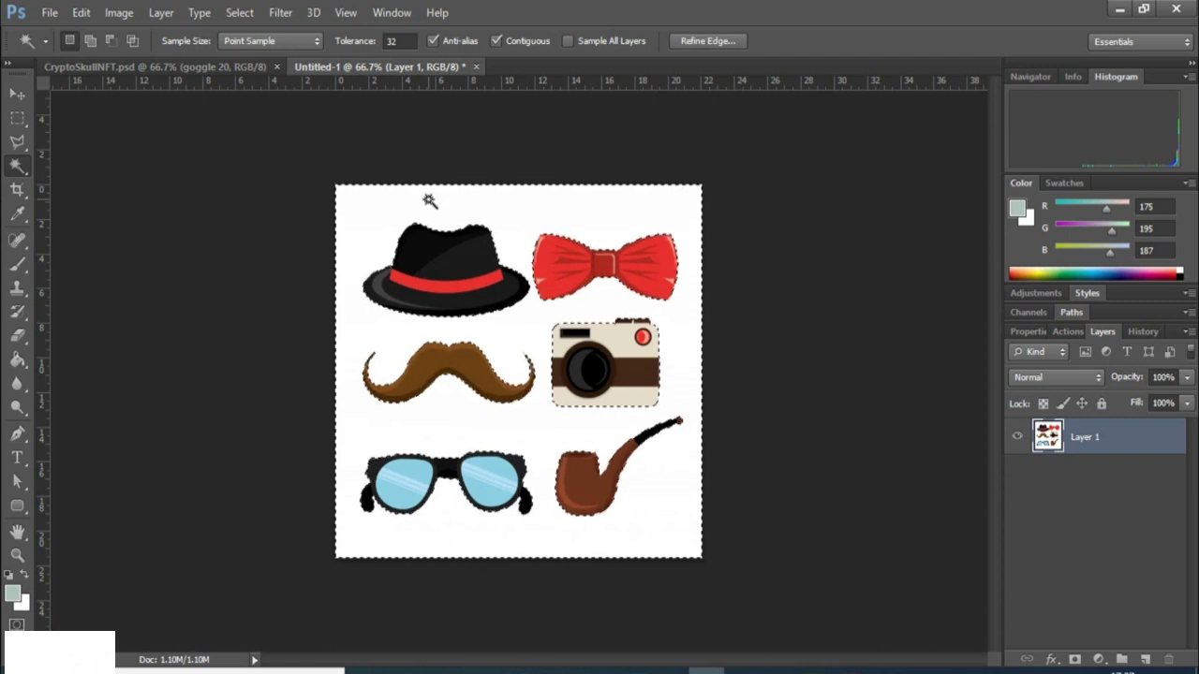
key(Delete)
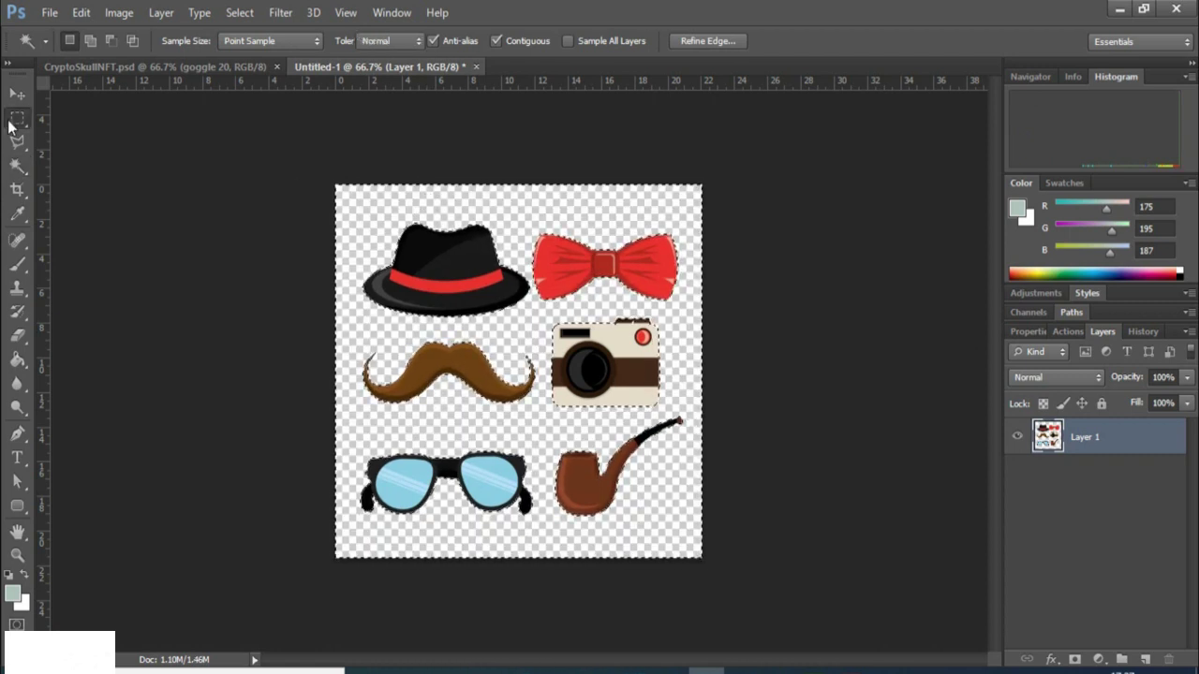
Cut the black hat with the red band from Untitled-1 and paste it into CryptoSkullNFT.psd.
click(17, 118)
drag(348, 207, 530, 327)
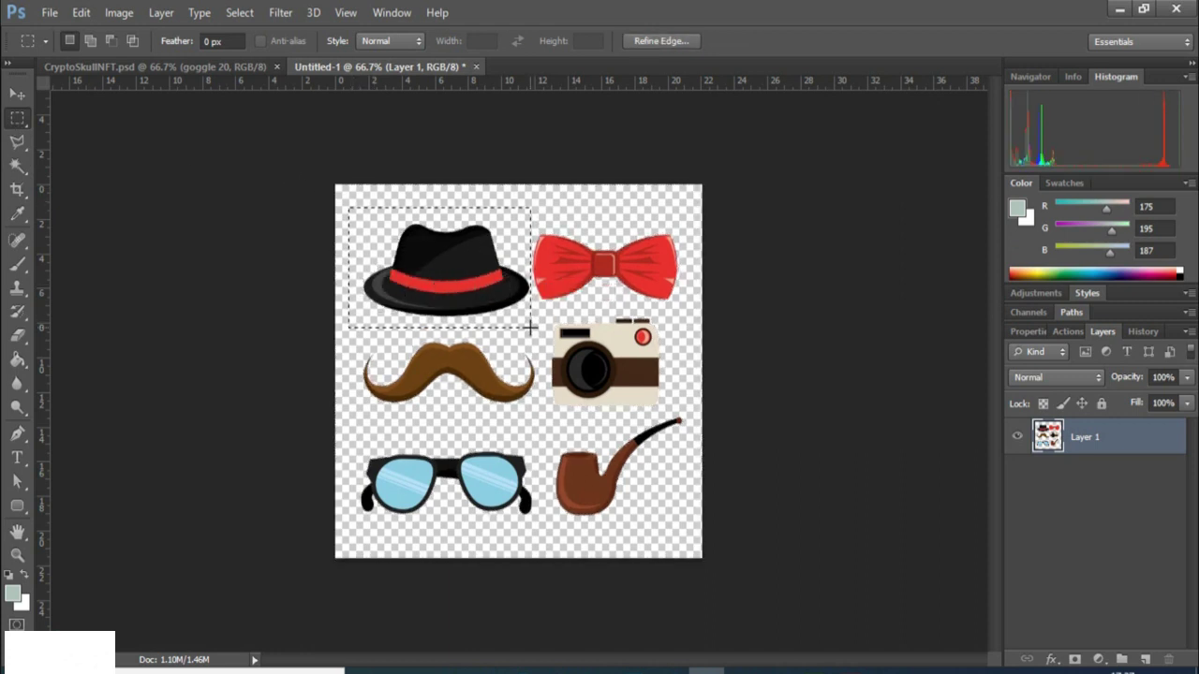
key(ctrl+x)
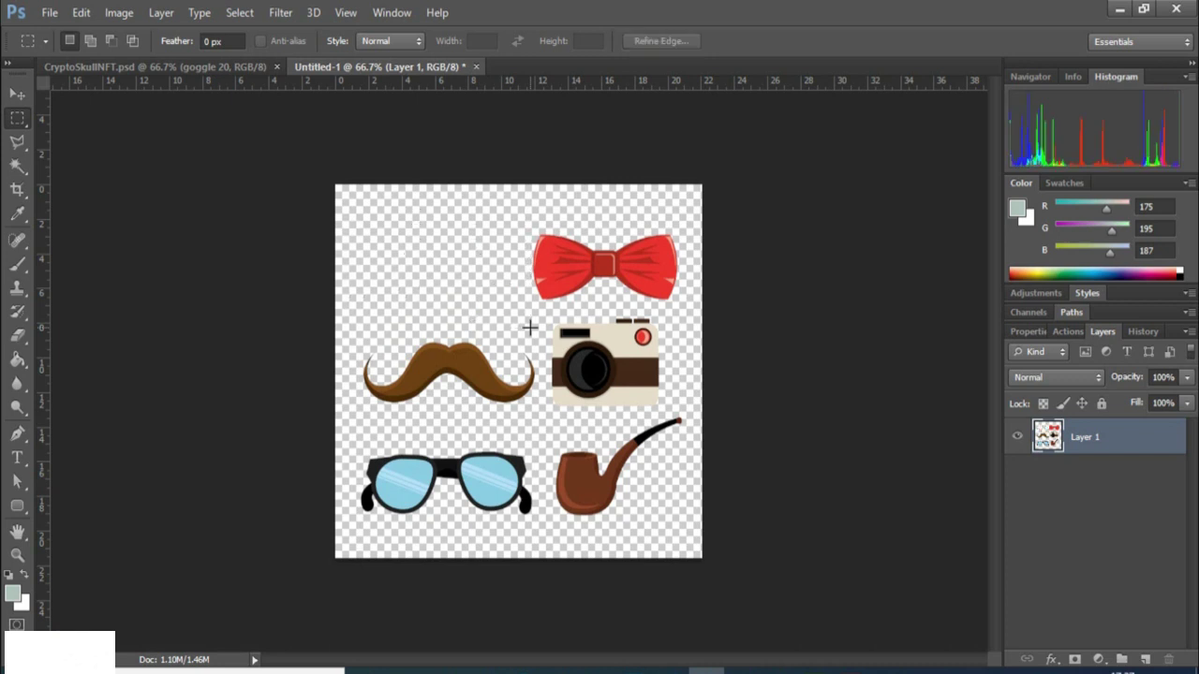
click(165, 64)
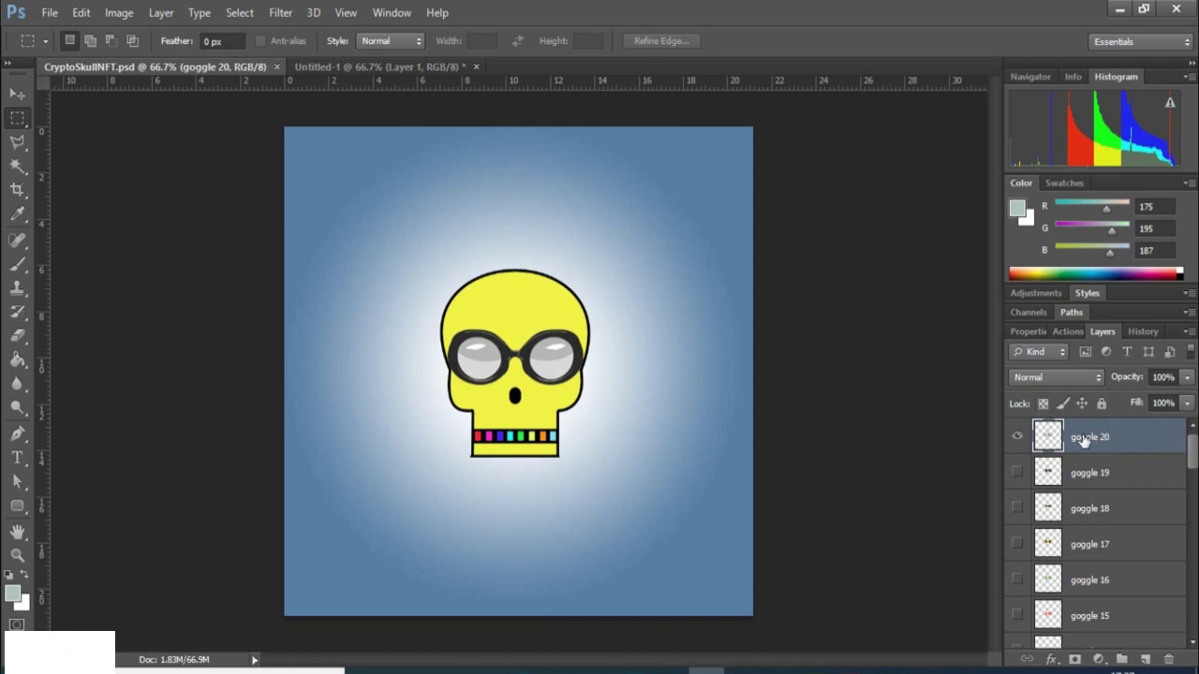
key(ctrl+v)
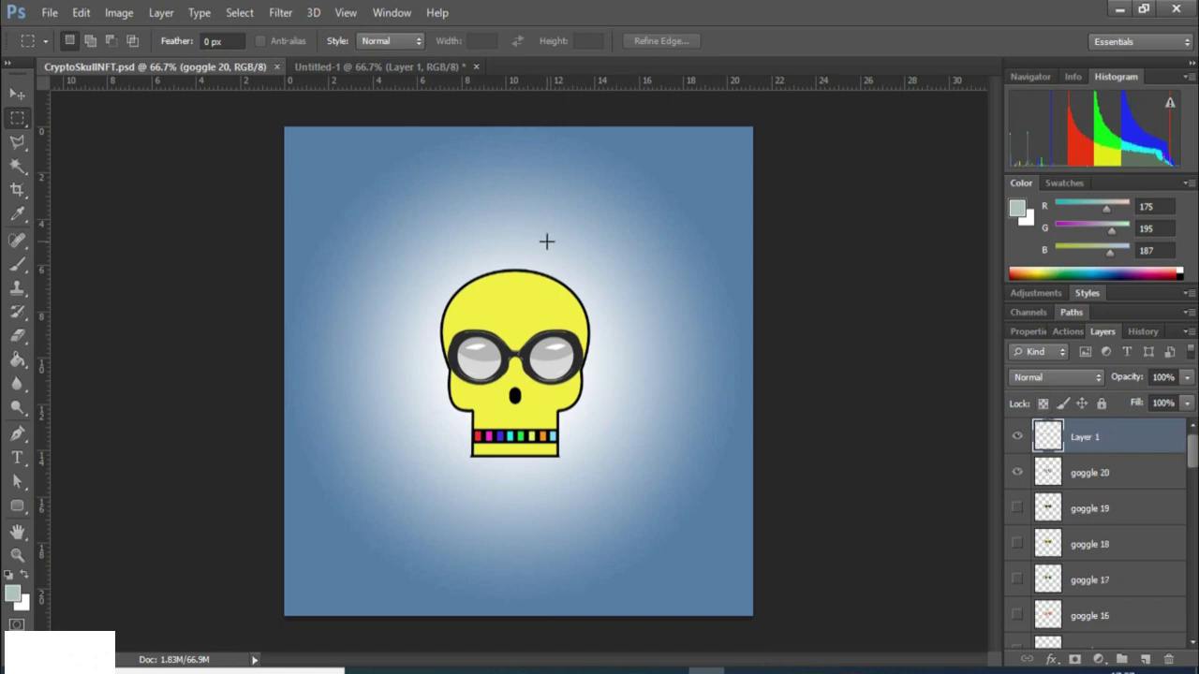
Place the black hat on top of the skull, enlarge it to about 105% width and 104% height, and apply the transform.
key(v)
drag(502, 374, 499, 273)
click(427, 270)
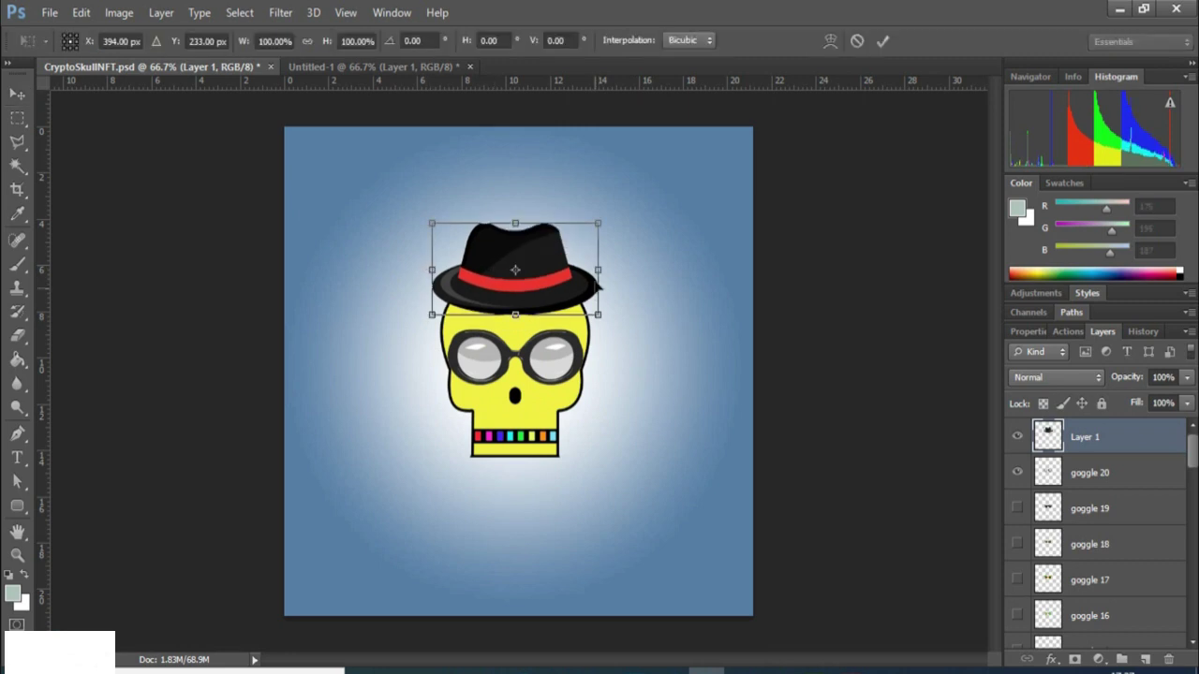
drag(597, 271, 601, 270)
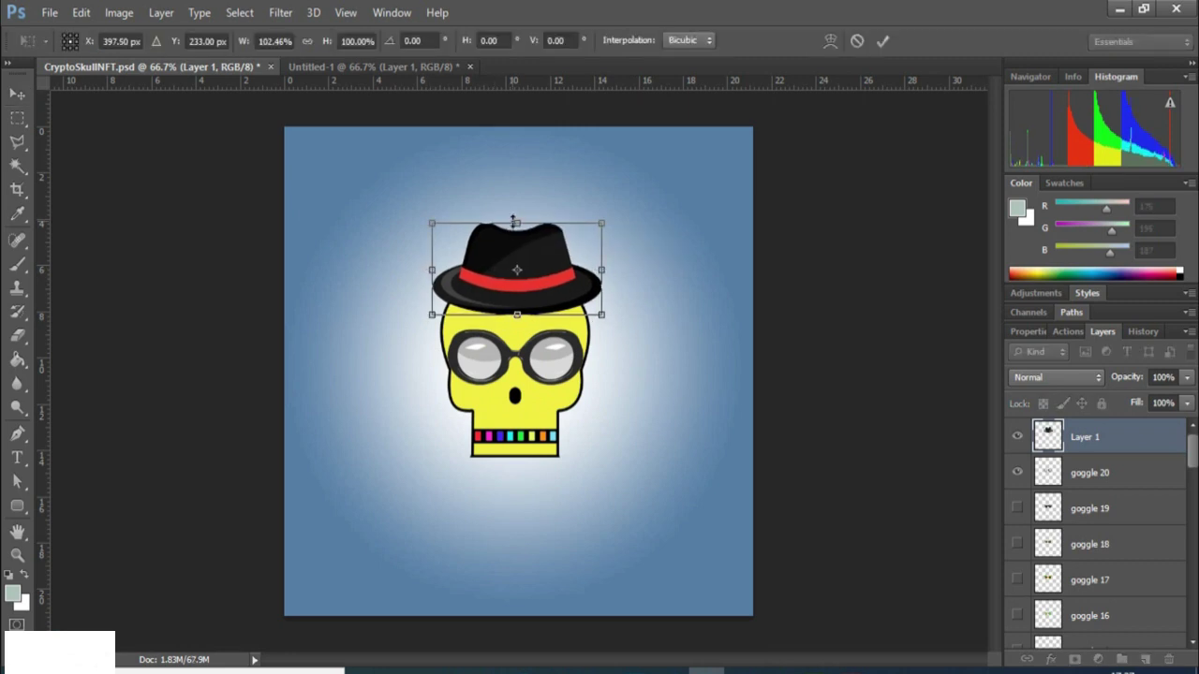
drag(513, 218, 513, 213)
drag(431, 269, 427, 269)
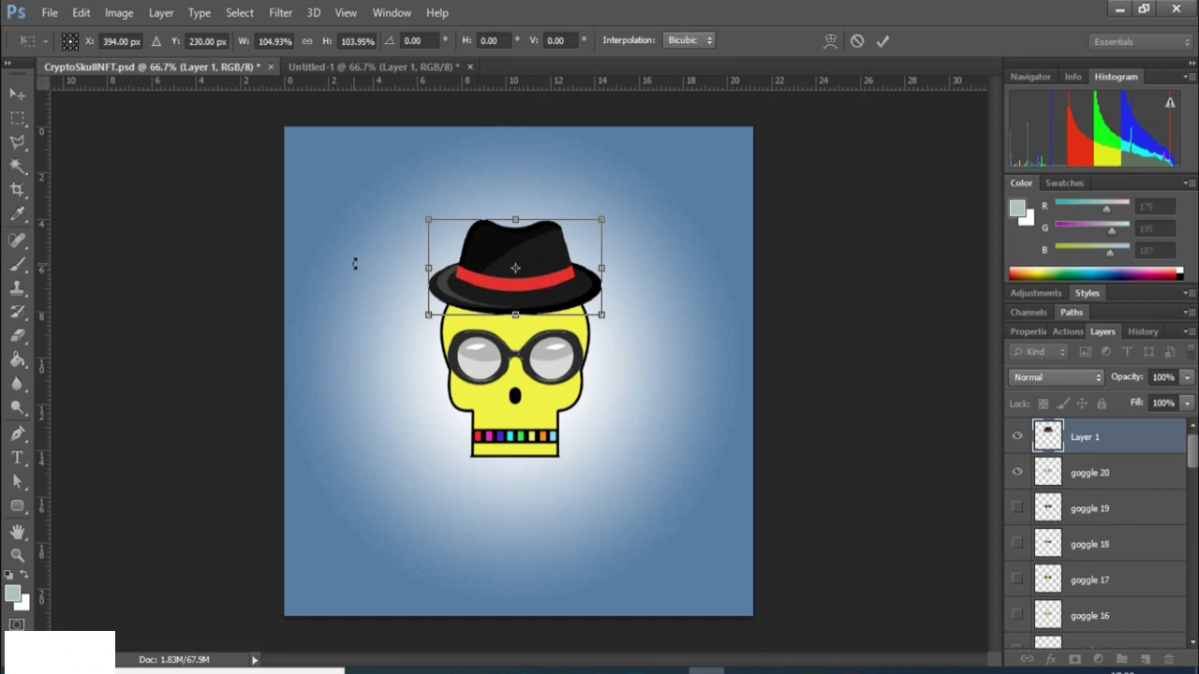
click(16, 118)
click(492, 269)
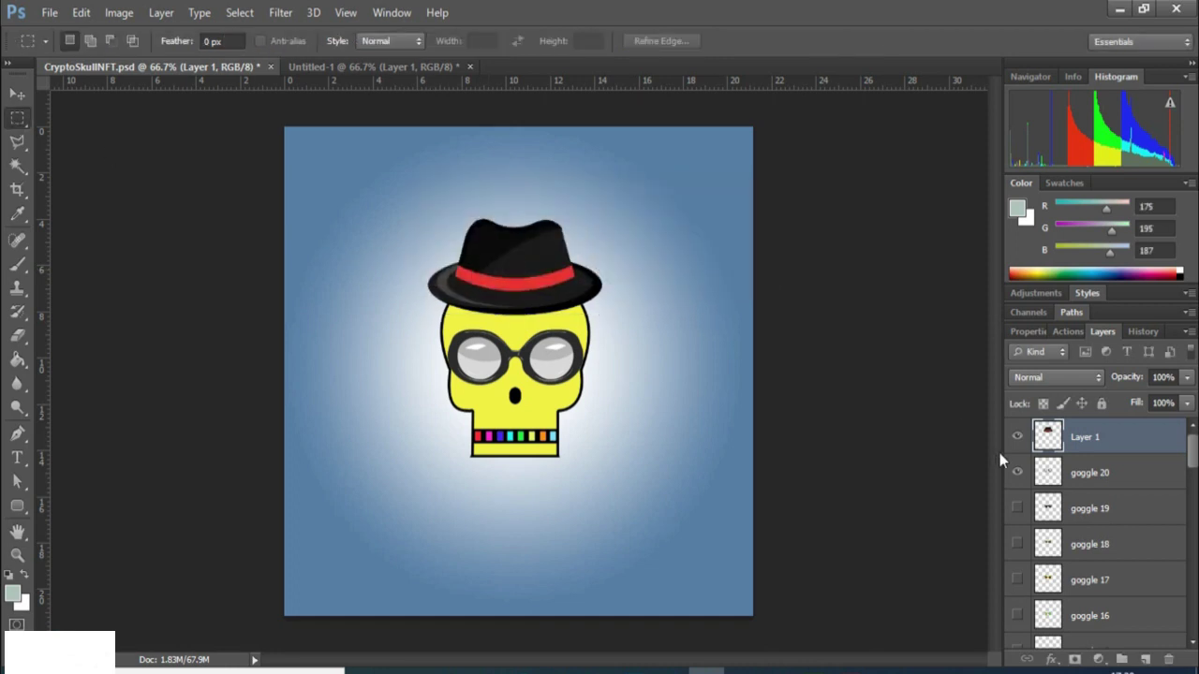
Rename the pasted hat layer in CryptoSkullNFT.psd as "hat black".
click(402, 71)
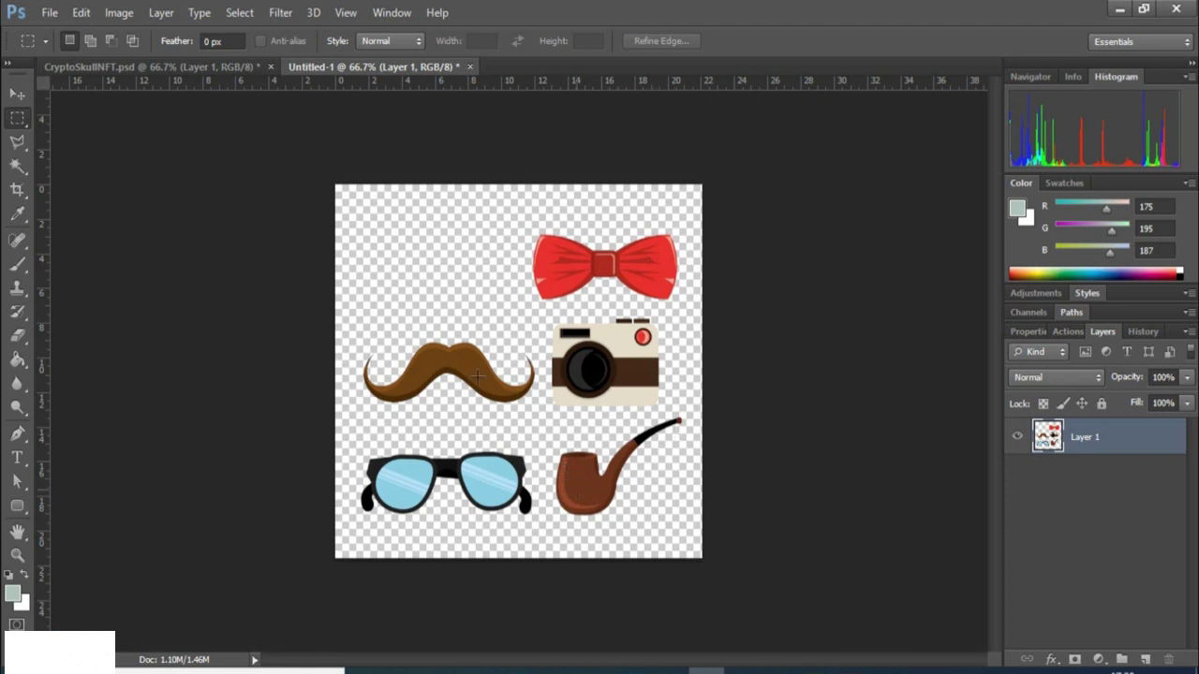
click(151, 67)
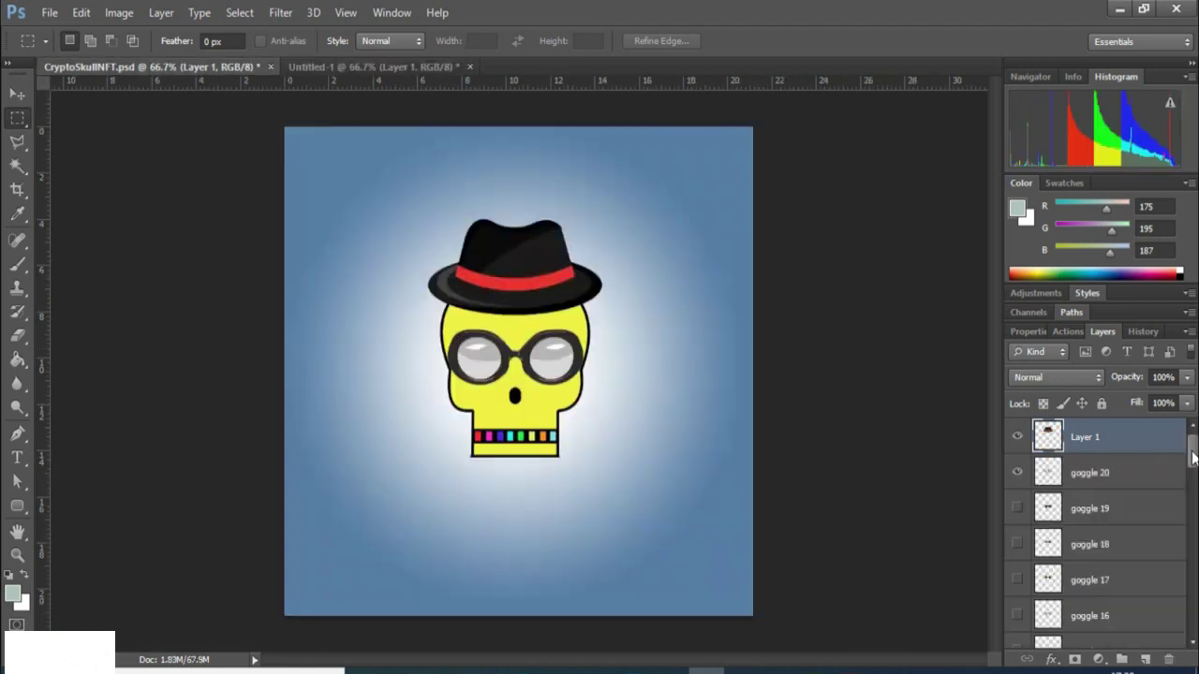
drag(1192, 456, 1189, 559)
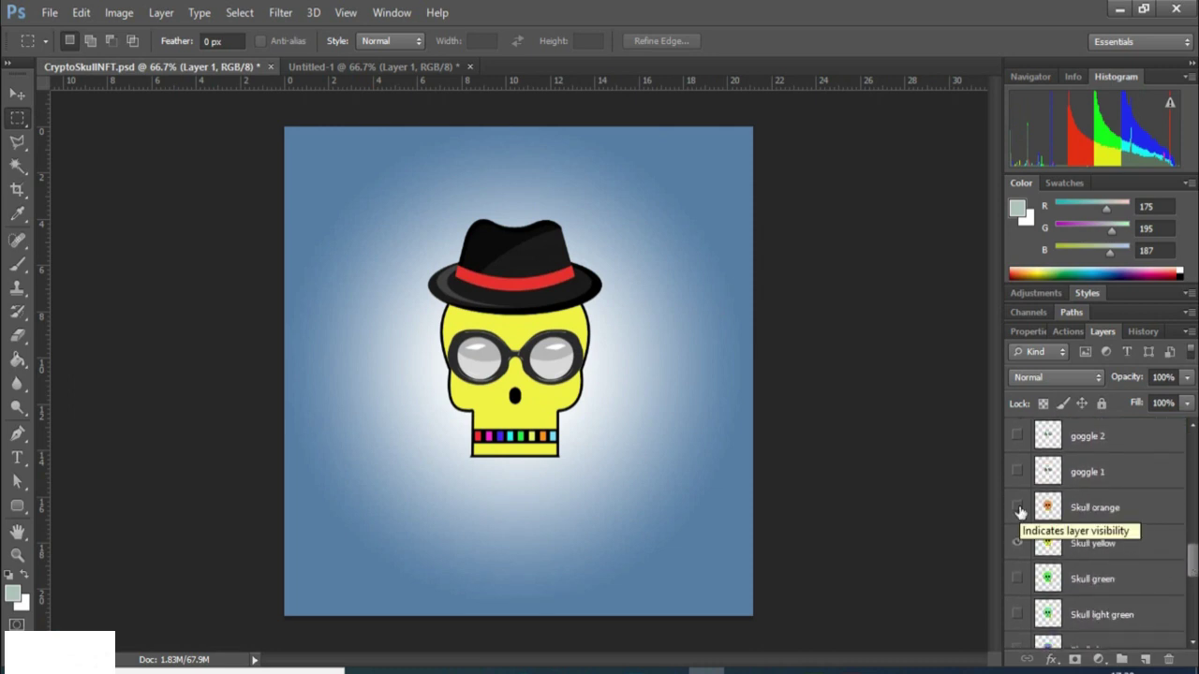
drag(1191, 573, 1195, 452)
double_click(1086, 438)
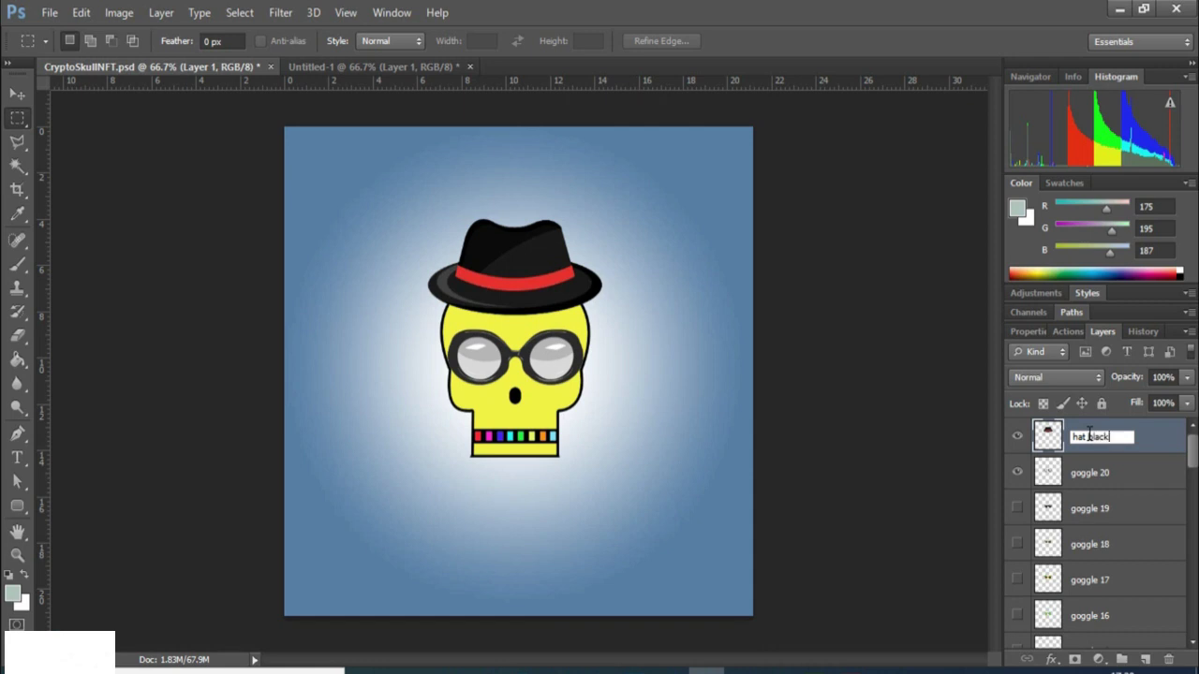
key(Return)
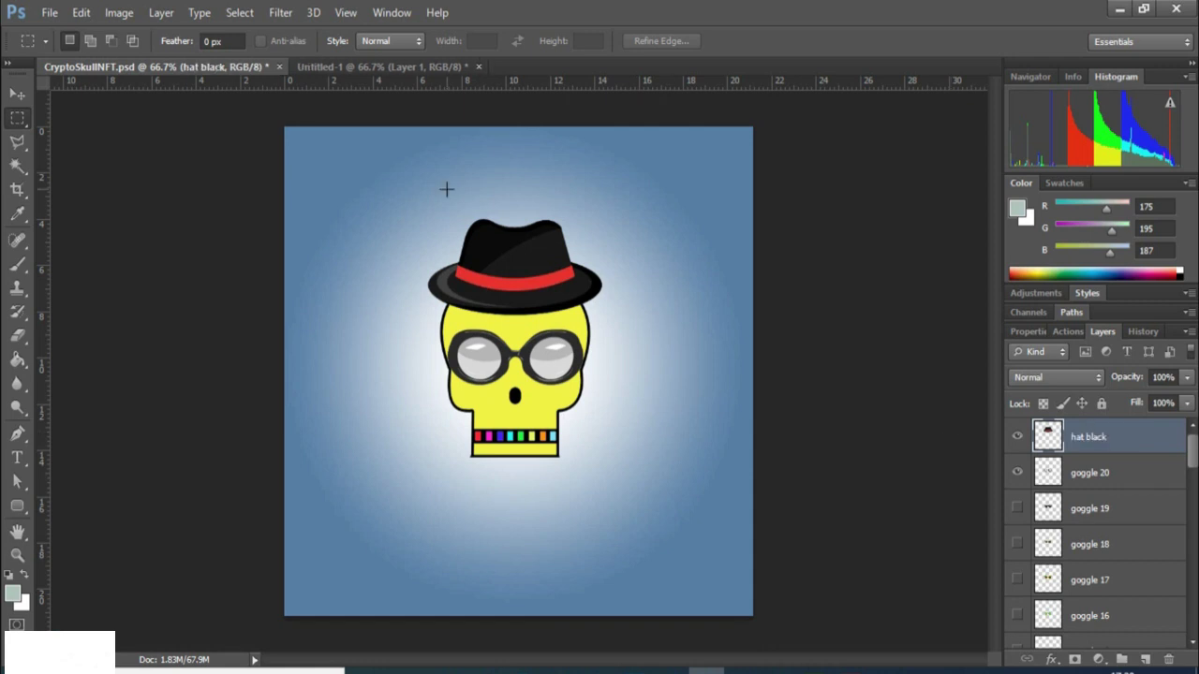
Cut the brown moustache from Untitled-1 and paste it into CryptoSkullNFT.psd.
click(356, 67)
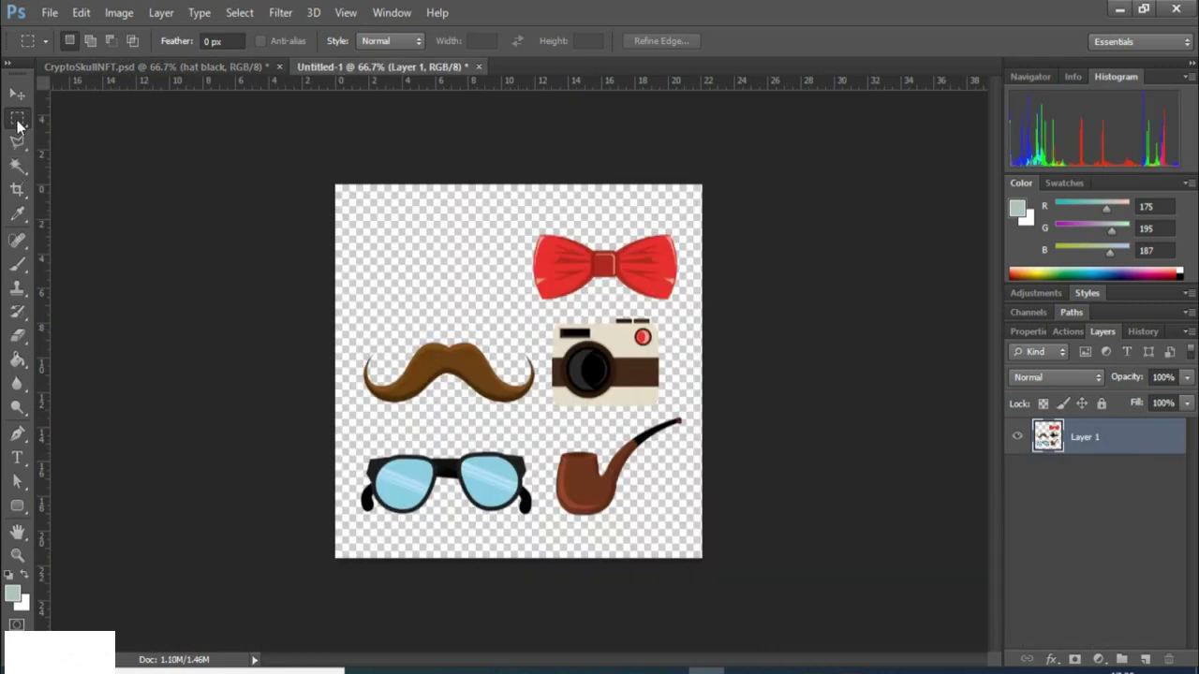
drag(345, 322, 542, 429)
key(ctrl+x)
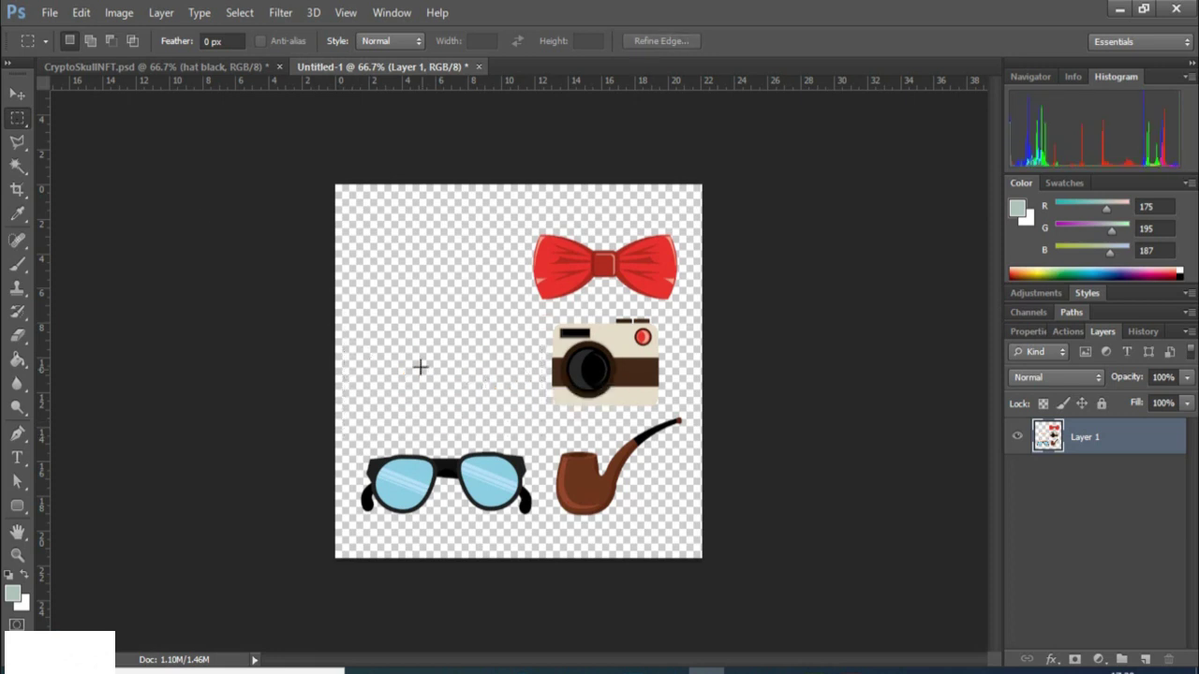
click(219, 70)
key(ctrl+v)
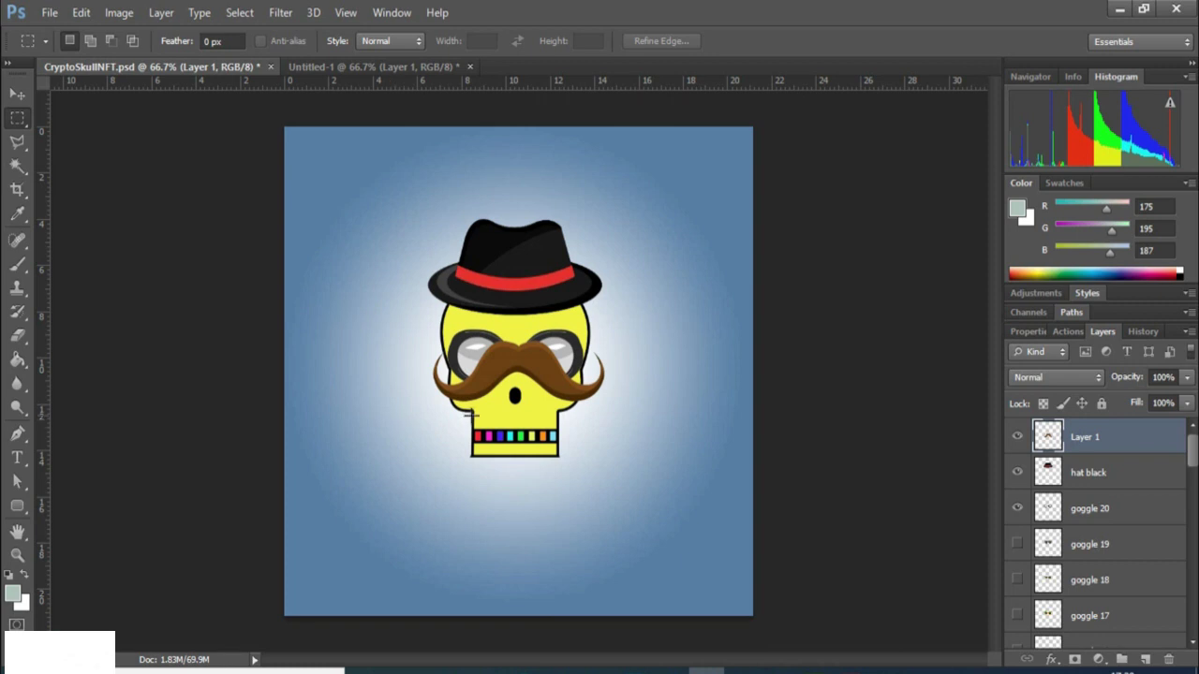
Fit the moustache below the skull's nose at about 87% width and 39% height, and name its layer "maustach 1".
key(v)
drag(506, 365, 506, 422)
drag(433, 428, 477, 425)
drag(562, 422, 593, 419)
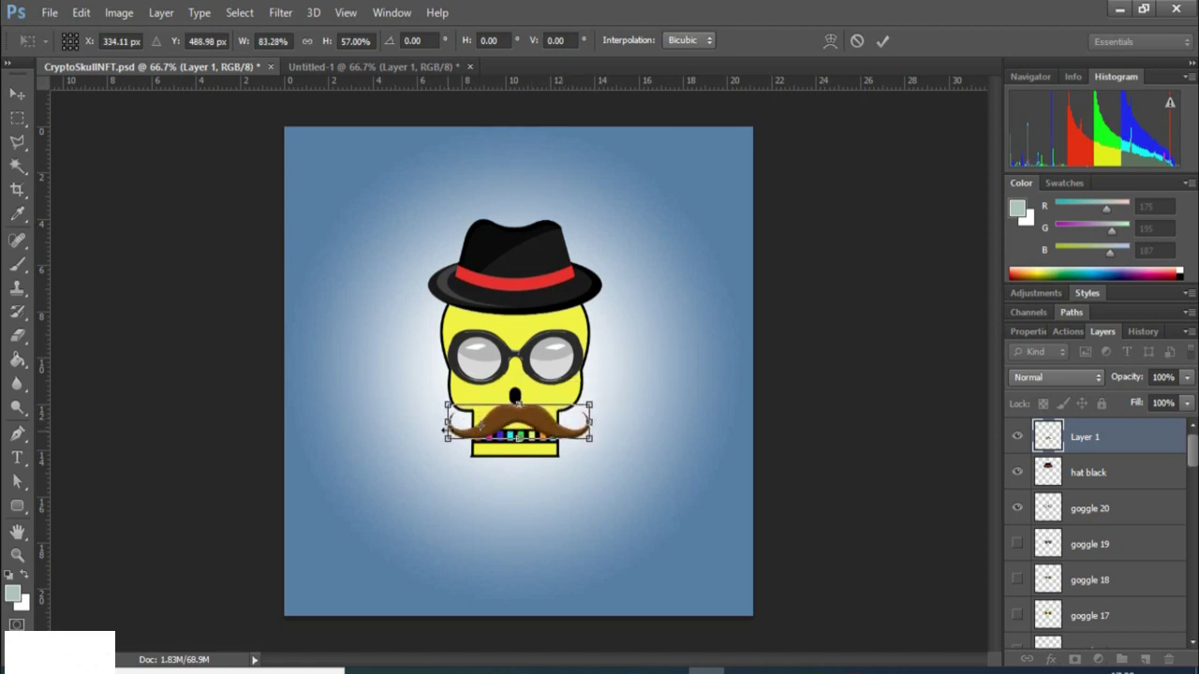
drag(446, 427, 439, 427)
drag(515, 438, 523, 427)
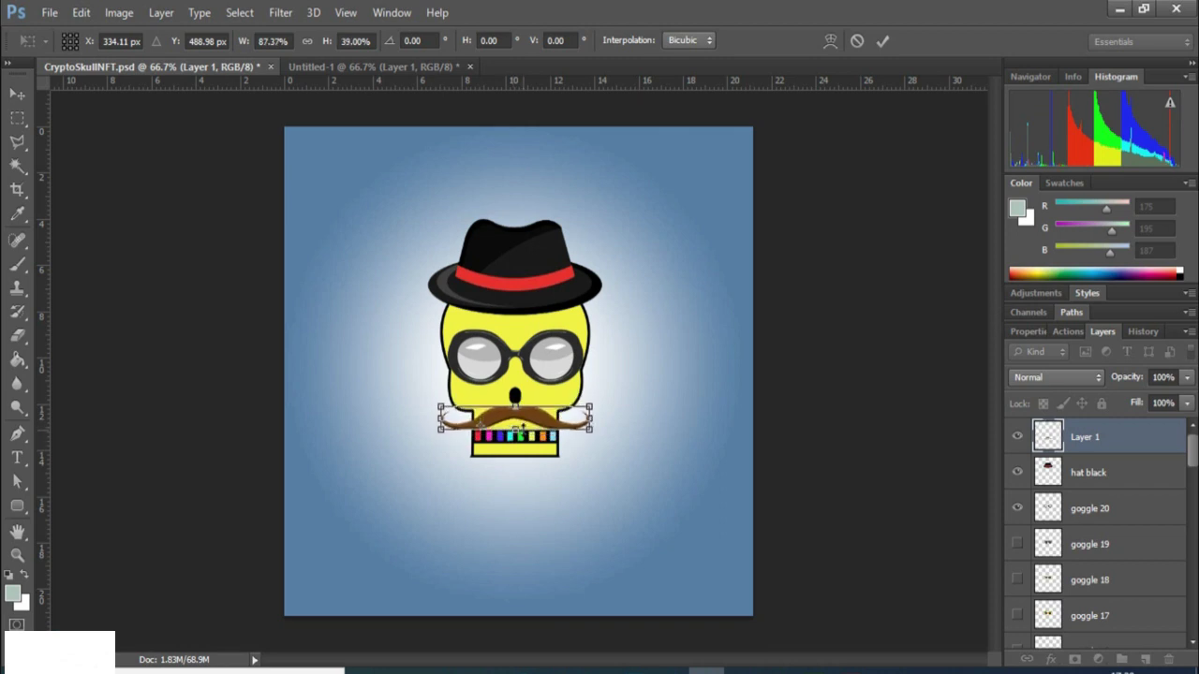
click(18, 118)
click(497, 270)
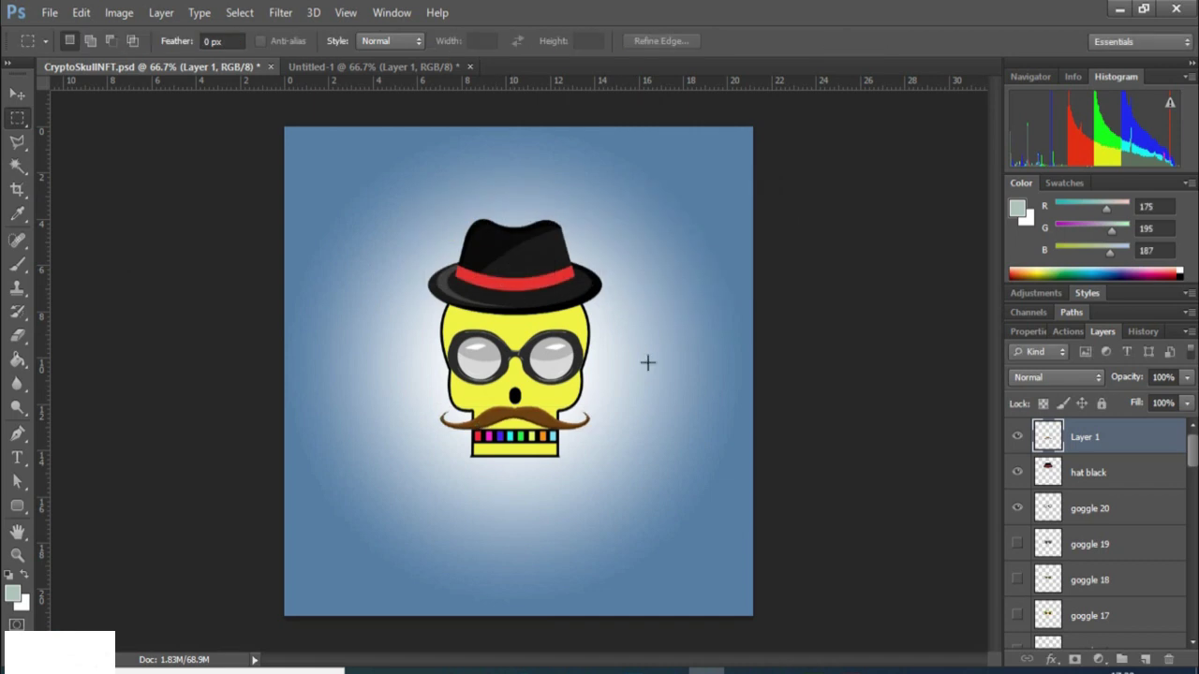
double_click(1082, 438)
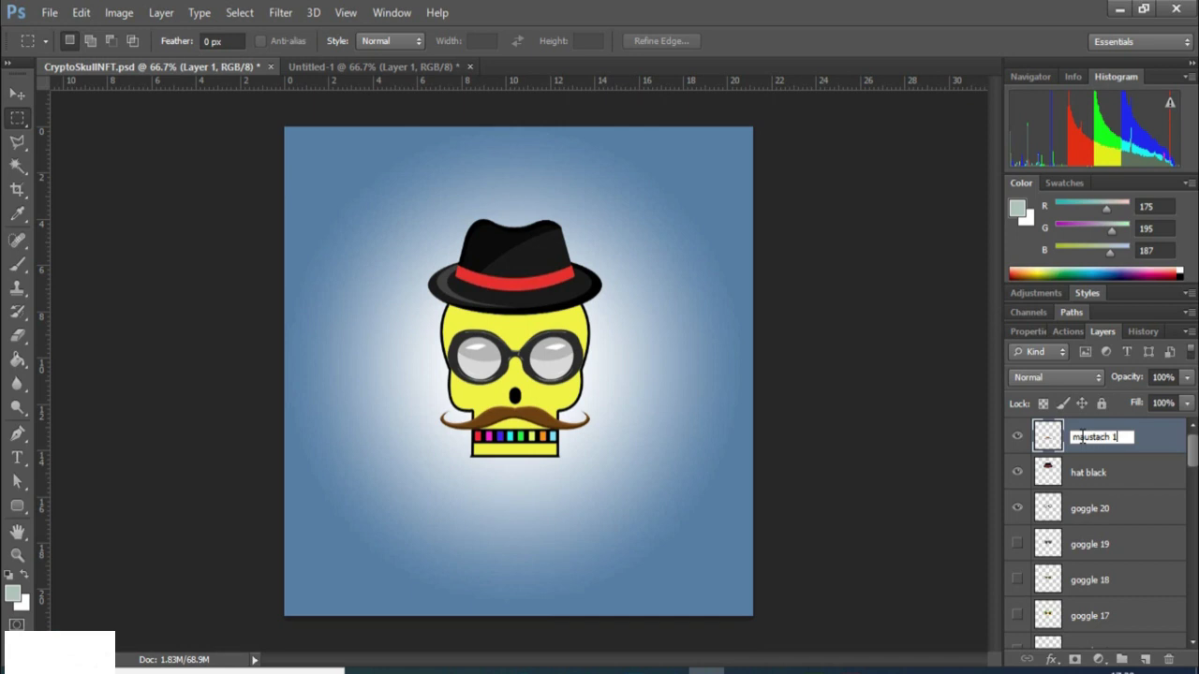
key(Return)
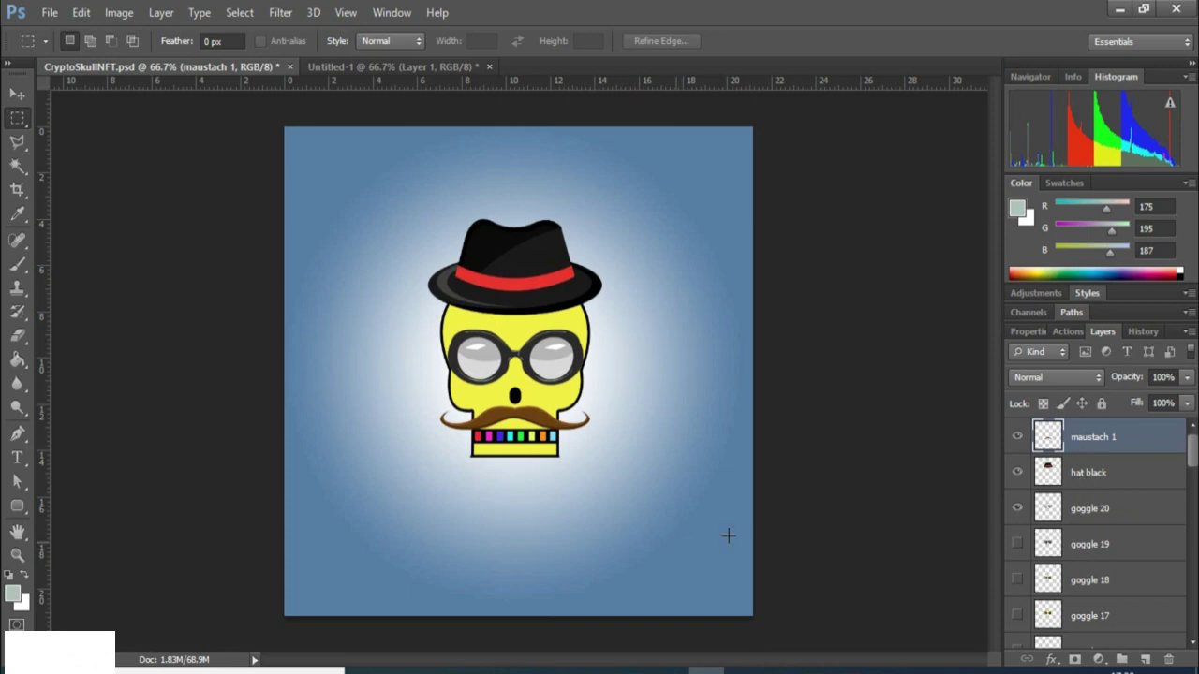
Cut the smoking pipe from Untitled-1, paste it into CryptoSkullNFT.psd, and name its layer "cigar pipe".
click(400, 67)
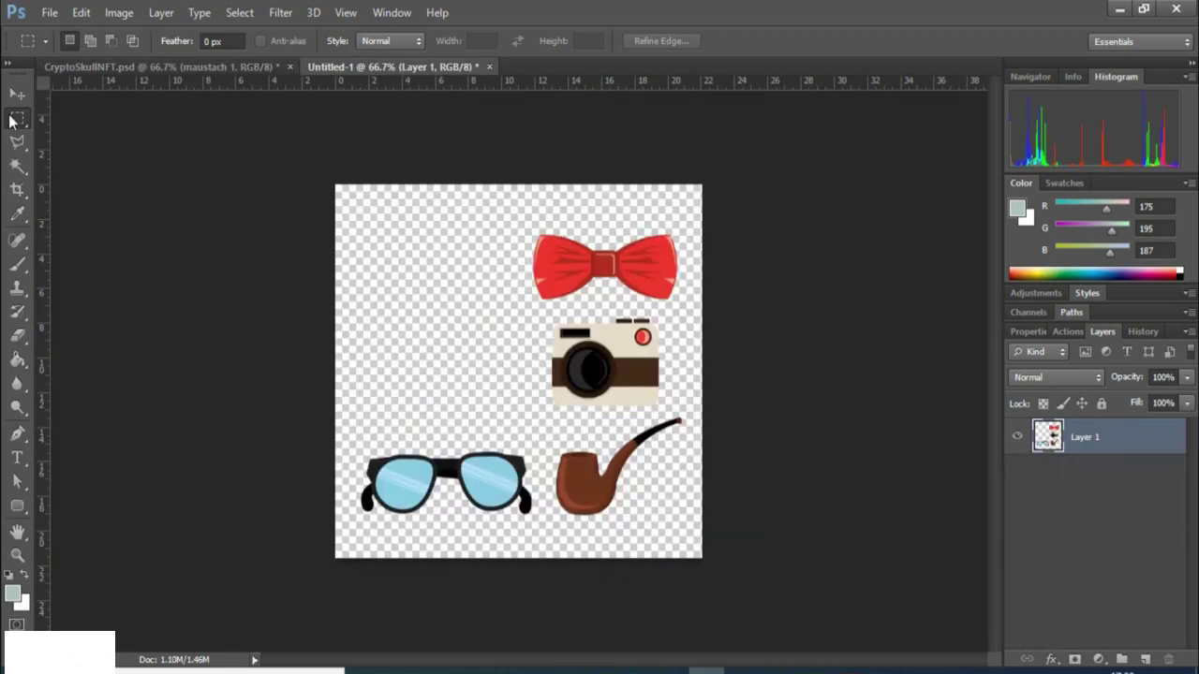
drag(541, 414, 688, 522)
key(ctrl+x)
click(159, 67)
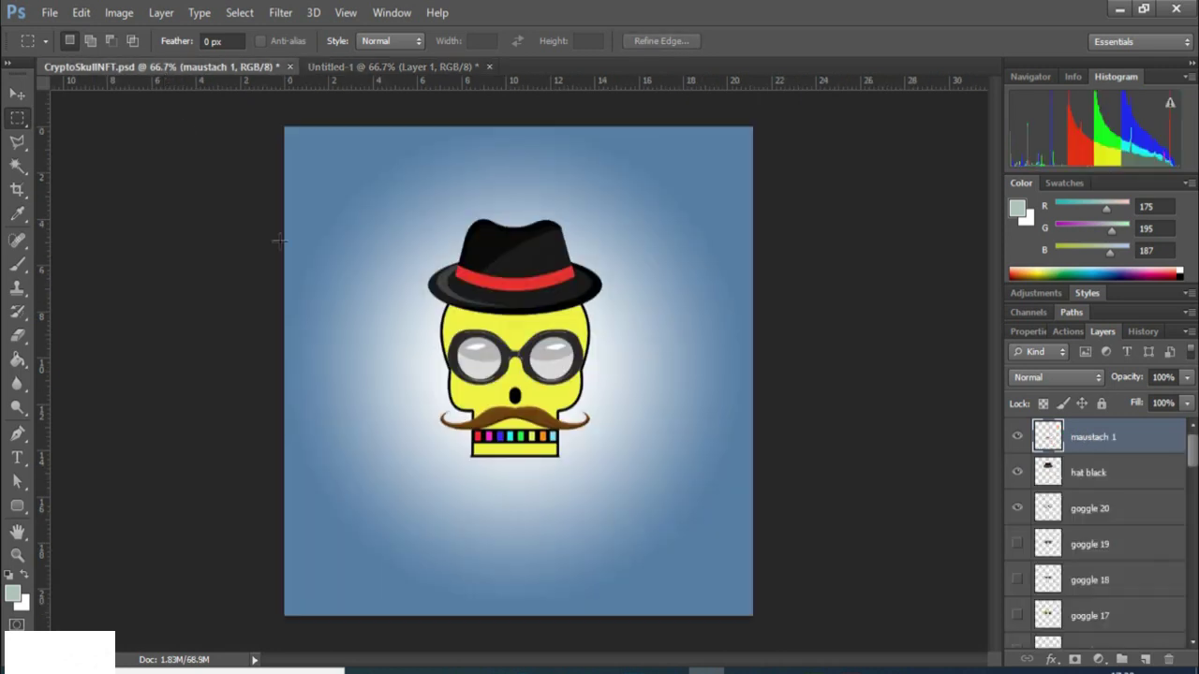
key(ctrl+v)
double_click(1078, 438)
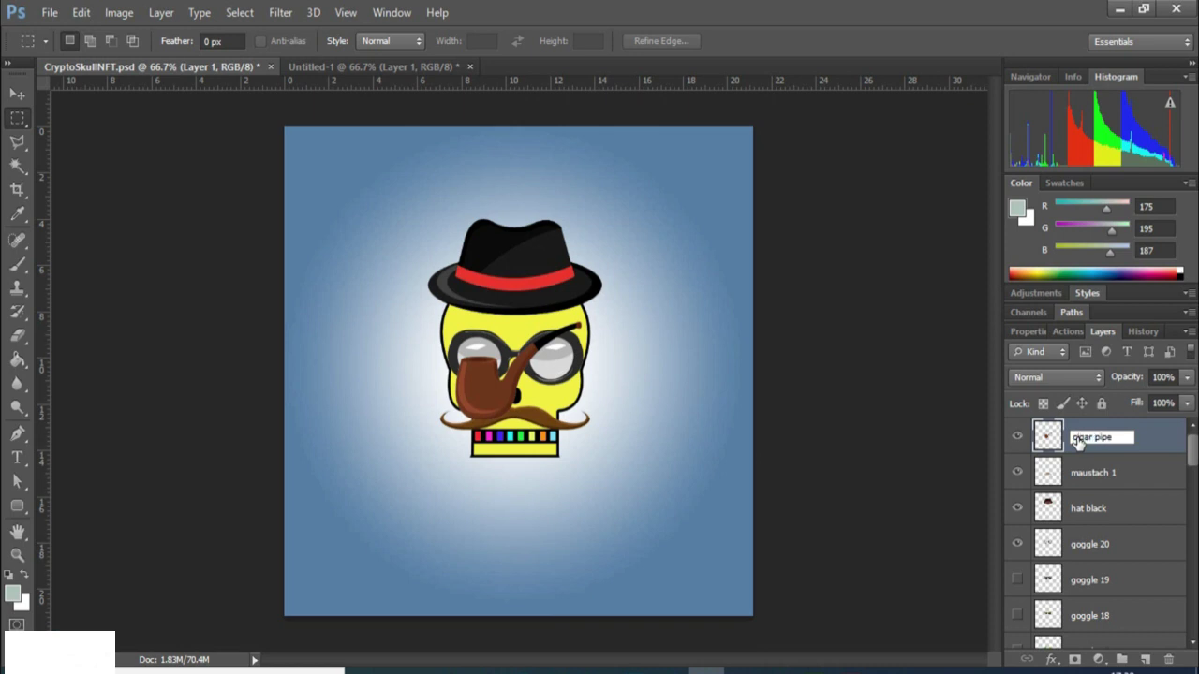
key(Return)
Place the pipe with its stem at the skull's teeth, scale it to about 80% width and 53% height, and apply the transform.
key(v)
drag(450, 428, 381, 499)
drag(420, 464, 422, 463)
drag(364, 534, 387, 489)
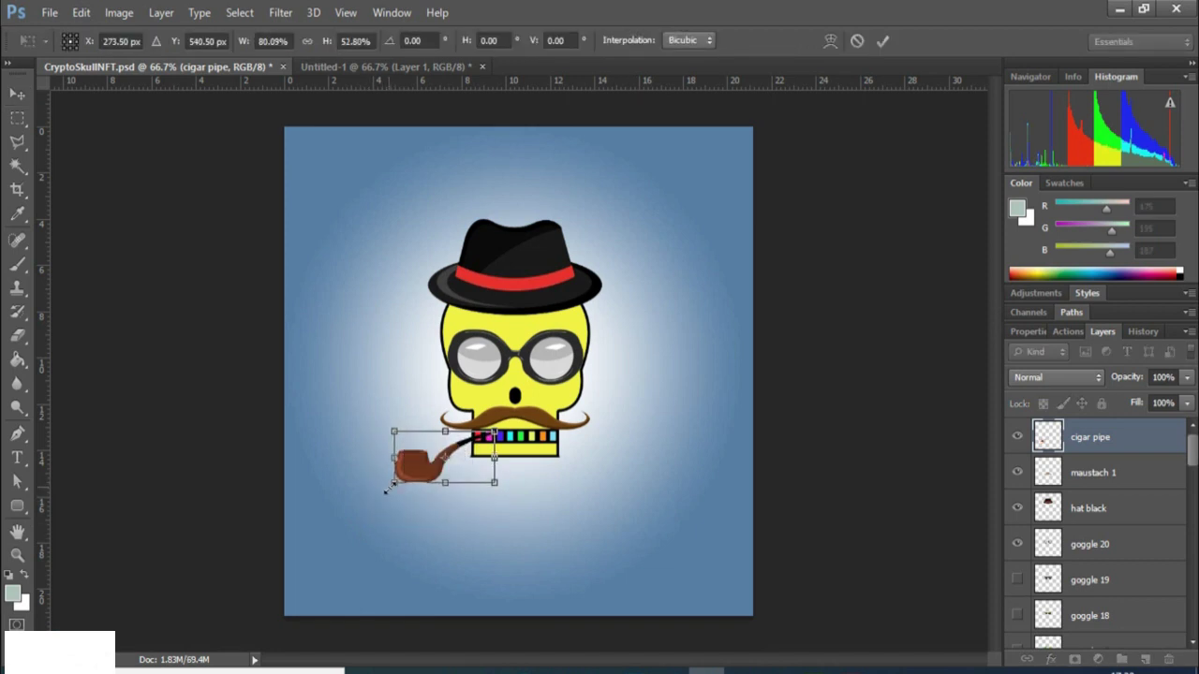
key(m)
click(509, 271)
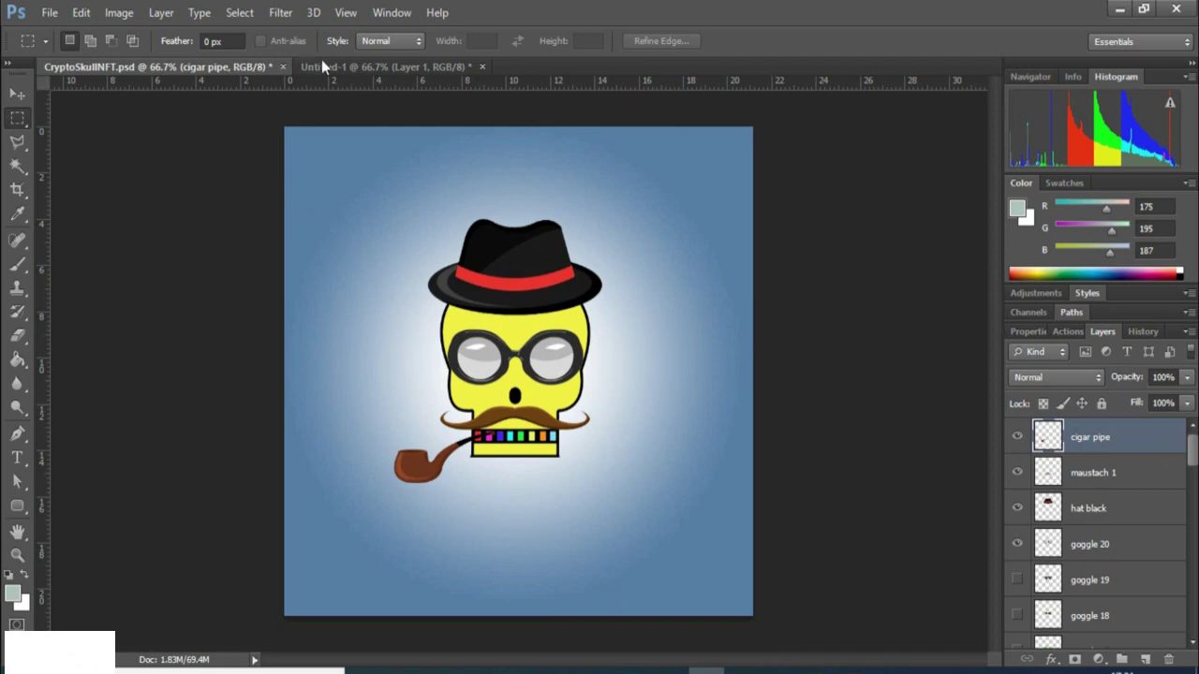
Close the Untitled-1 document without saving its changes.
click(345, 68)
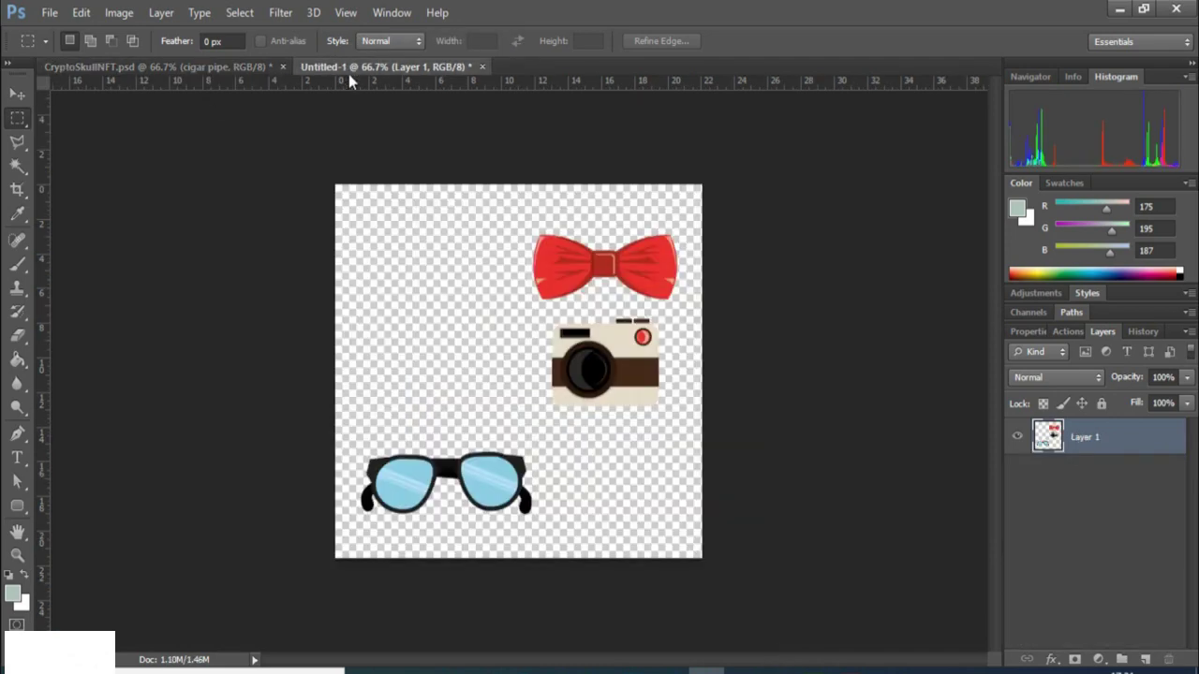
click(164, 67)
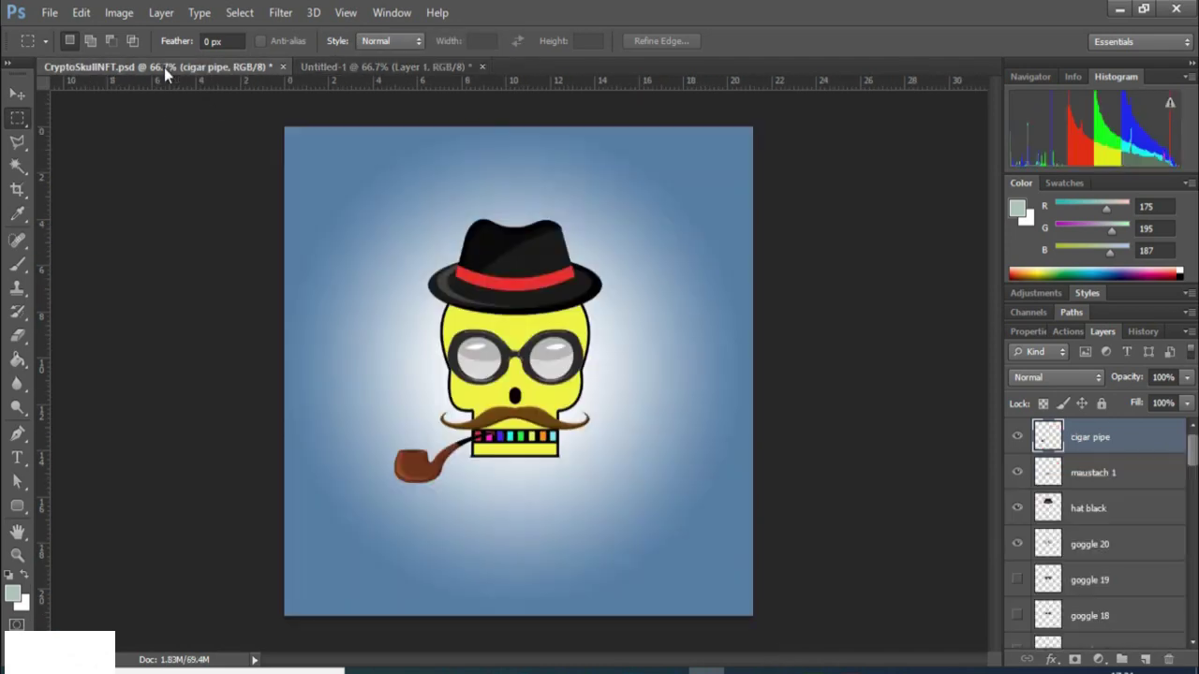
click(392, 62)
click(481, 66)
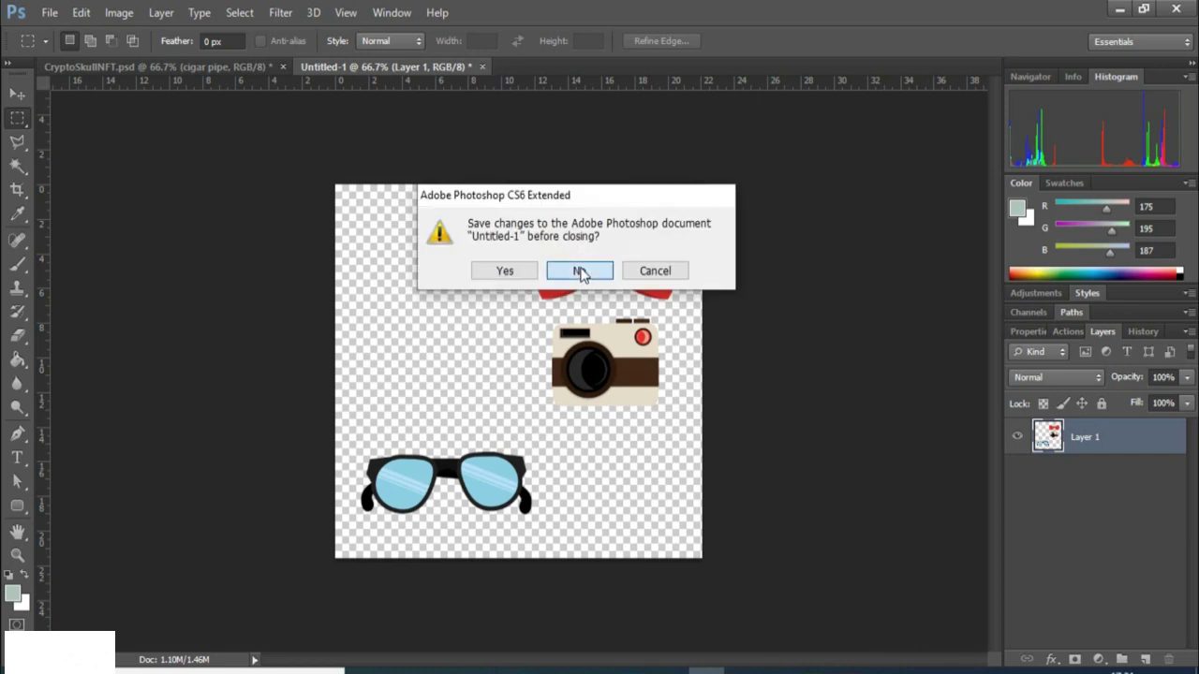
click(581, 270)
Switch to Freepik in the browser, open the black turbans set from the "set of hats" results, and copy its image.
click(1119, 9)
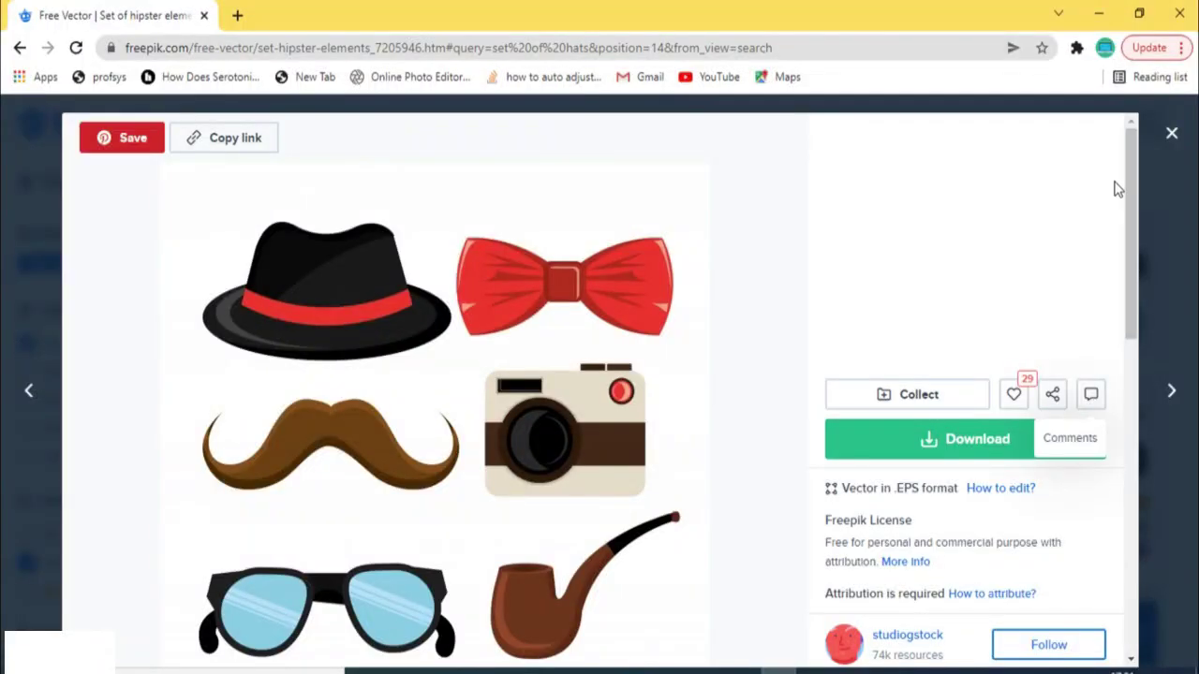
click(1170, 134)
scroll(1171, 375, down, 5)
scroll(1171, 374, up, 3)
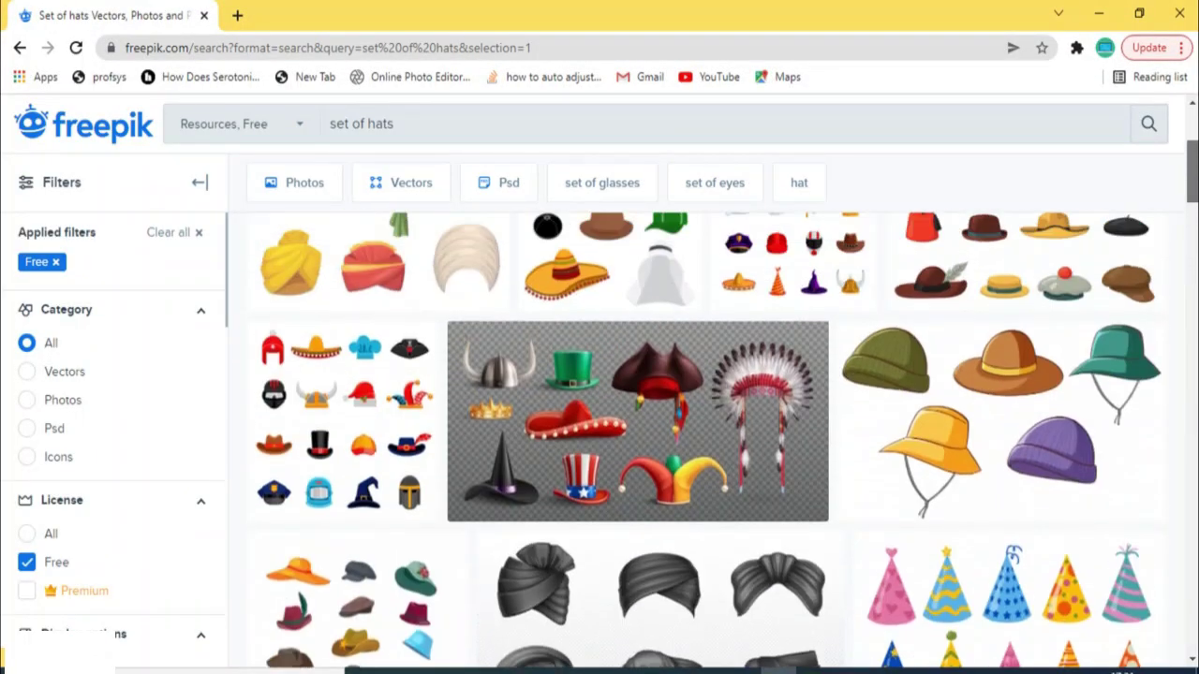
scroll(650, 406, up, 3)
scroll(650, 406, down, 5)
click(650, 408)
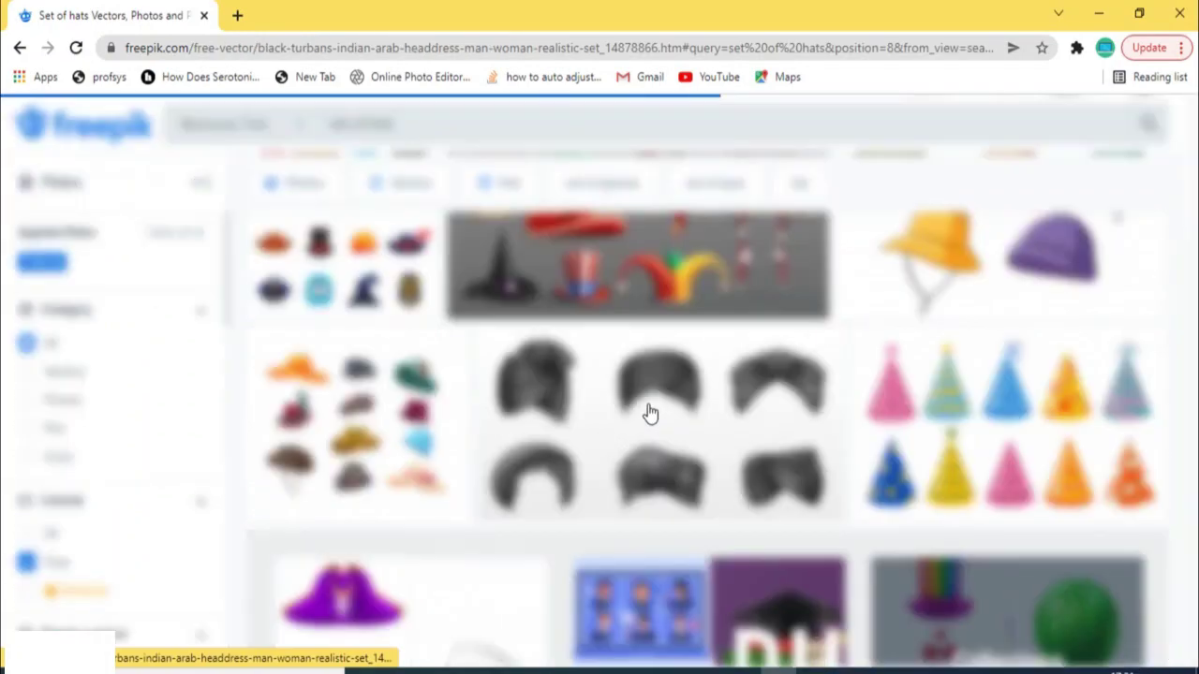
right_click(434, 410)
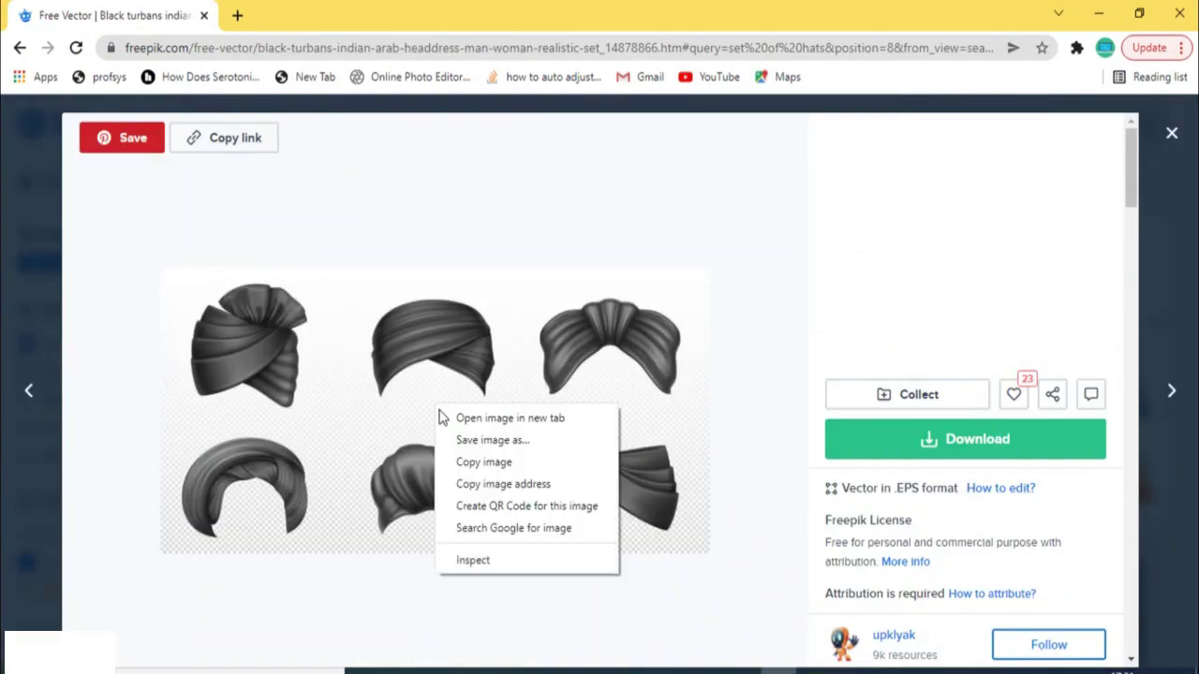
click(461, 457)
Switch to Photoshop, create a new transparent document at the clipboard size, and paste the turbans image into it.
key(alt+Tab)
click(49, 12)
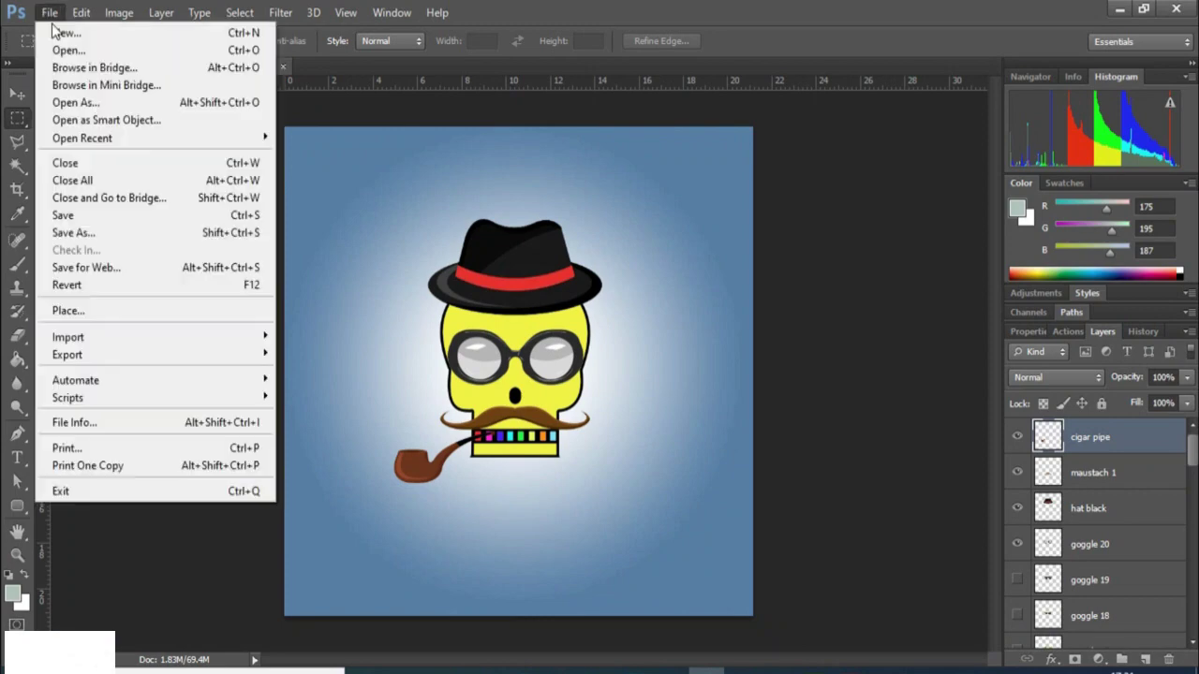
click(43, 29)
click(778, 184)
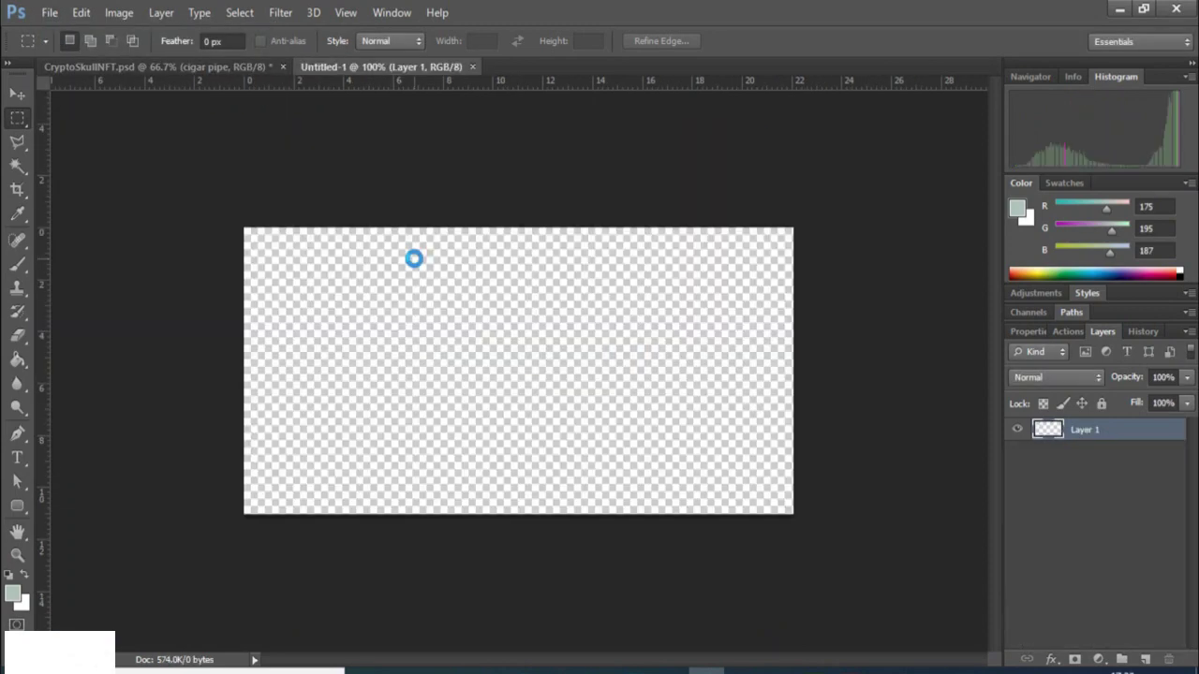
key(ctrl+v)
Select the light background around the turbans with the Magic Wand and delete it.
key(w)
click(423, 281)
key(Delete)
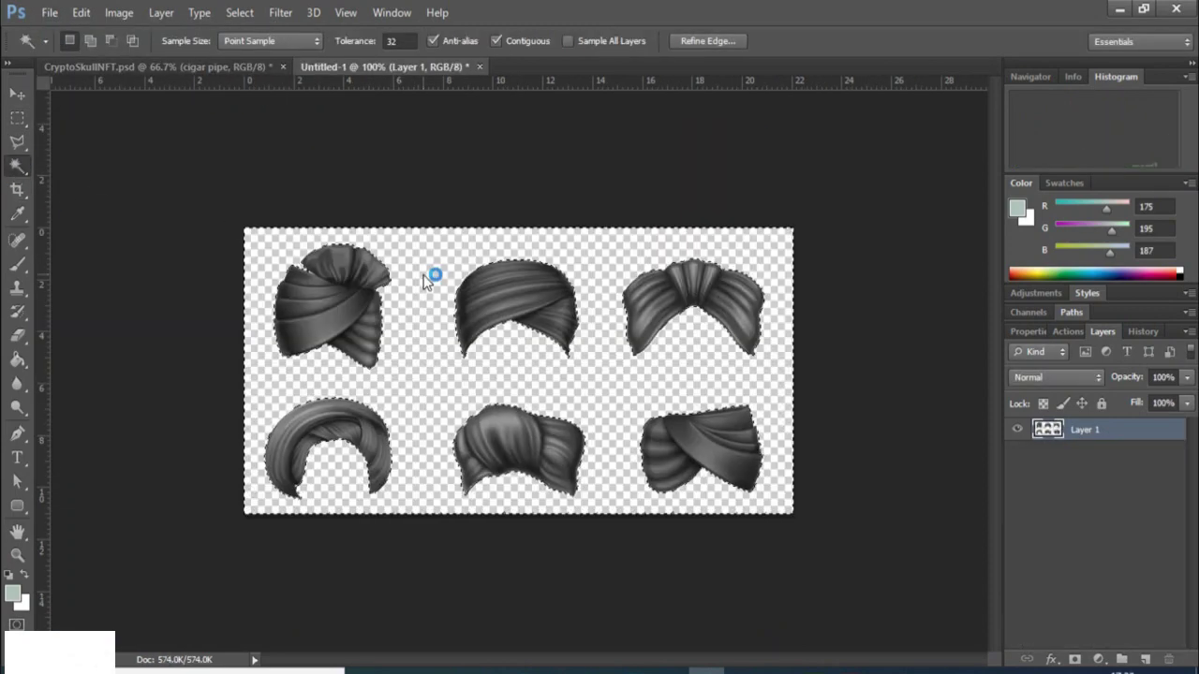
Cut the middle turban of the upper row from Untitled-1 and paste it into CryptoSkullNFT.psd with the "hat black" layer hidden.
click(17, 117)
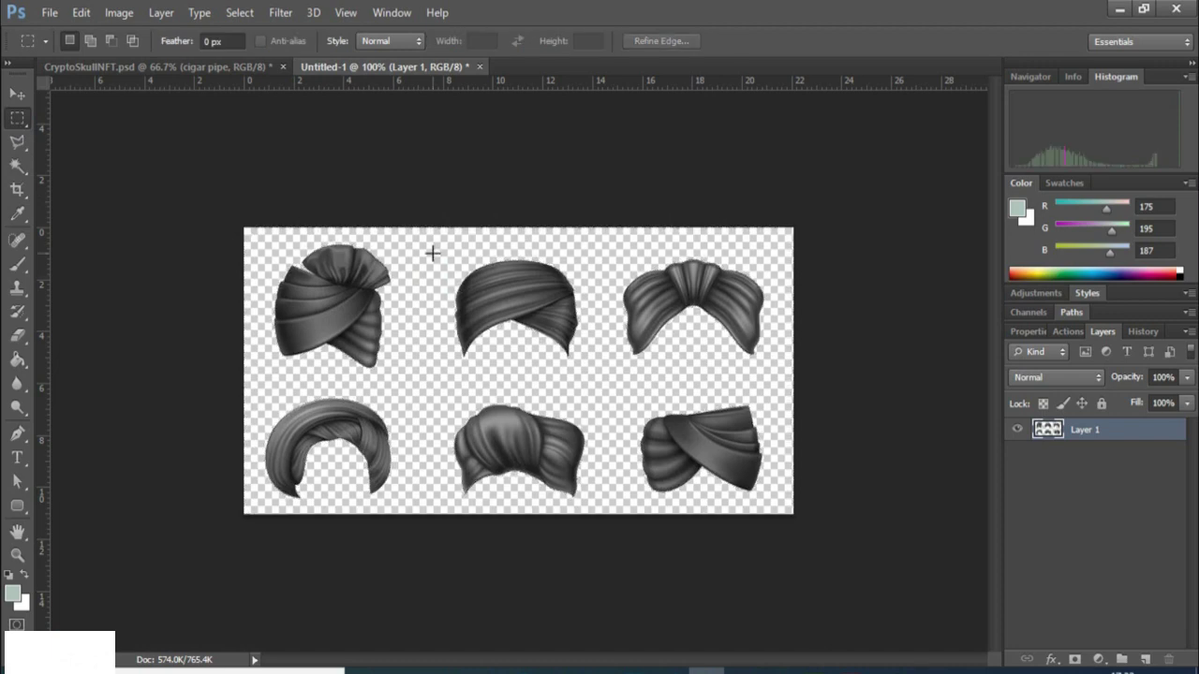
drag(433, 253, 590, 373)
key(ctrl+x)
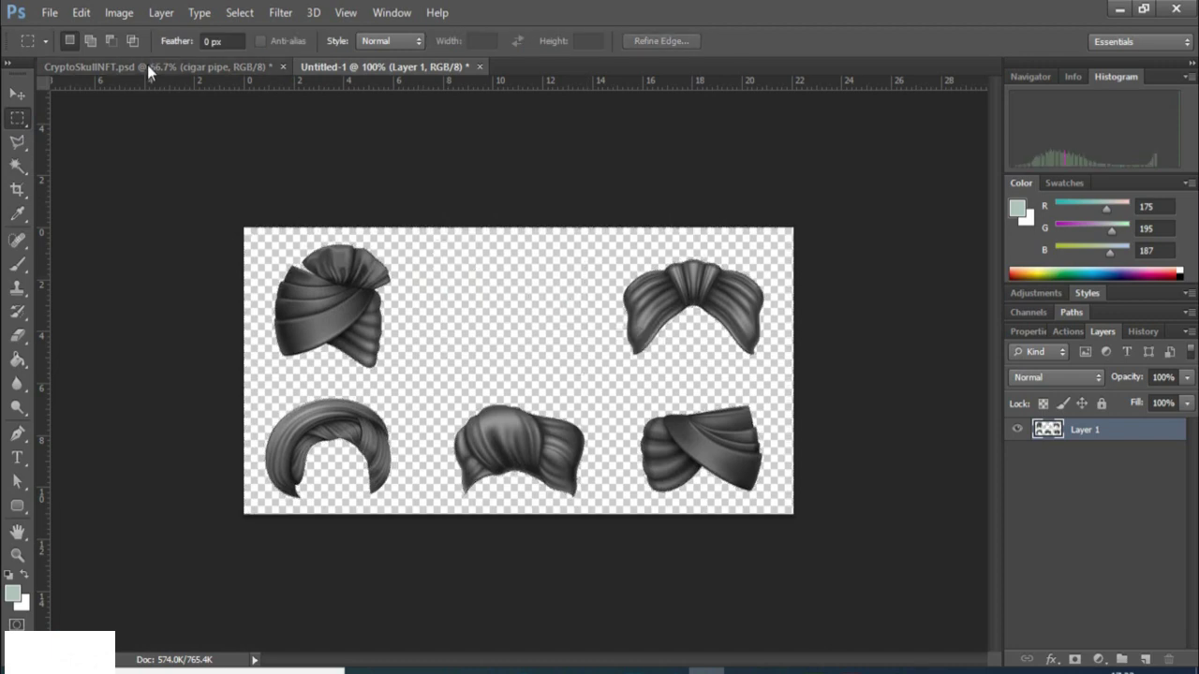
click(147, 66)
click(1017, 508)
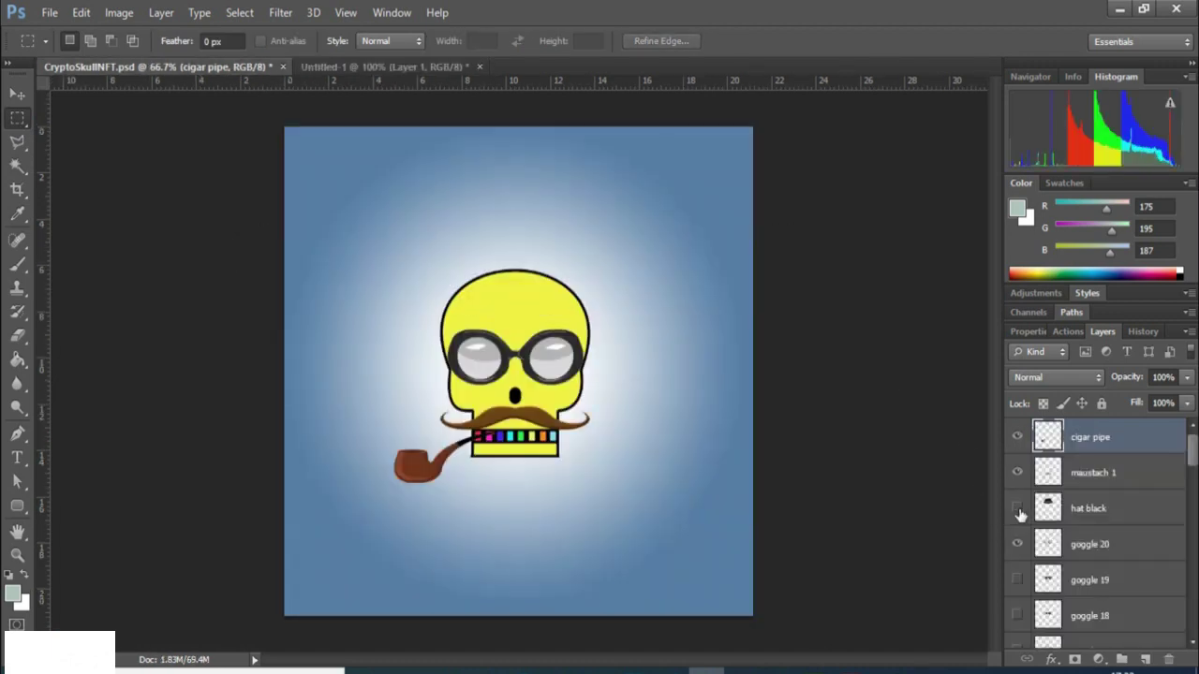
key(ctrl+v)
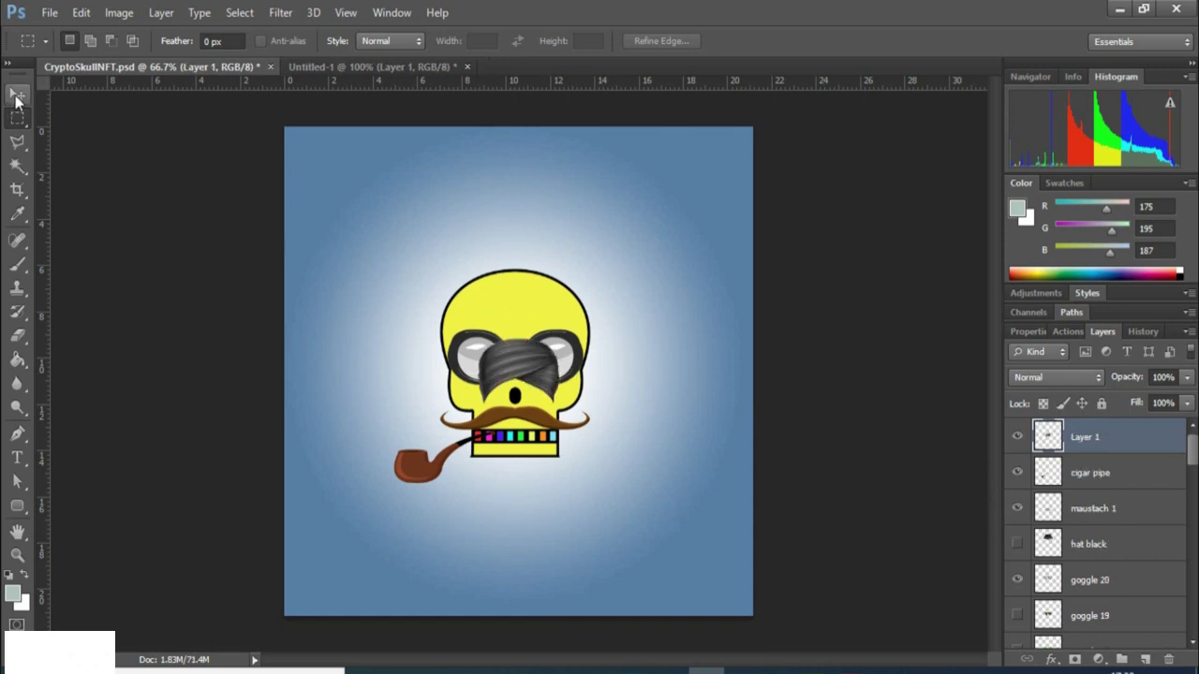
Scale the pasted black turban to 197.87% width and 147.66% height and position it on top of the skull's head.
key(v)
key(ctrl+t)
drag(513, 370, 441, 262)
drag(555, 262, 600, 262)
drag(520, 226, 517, 196)
key(Down)
key(Down)
key(Down)
key(Down)
key(Down)
key(Down)
key(Down)
key(Down)
key(Down)
key(Down)
key(Down)
key(Down)
key(Down)
key(Down)
key(Down)
key(Down)
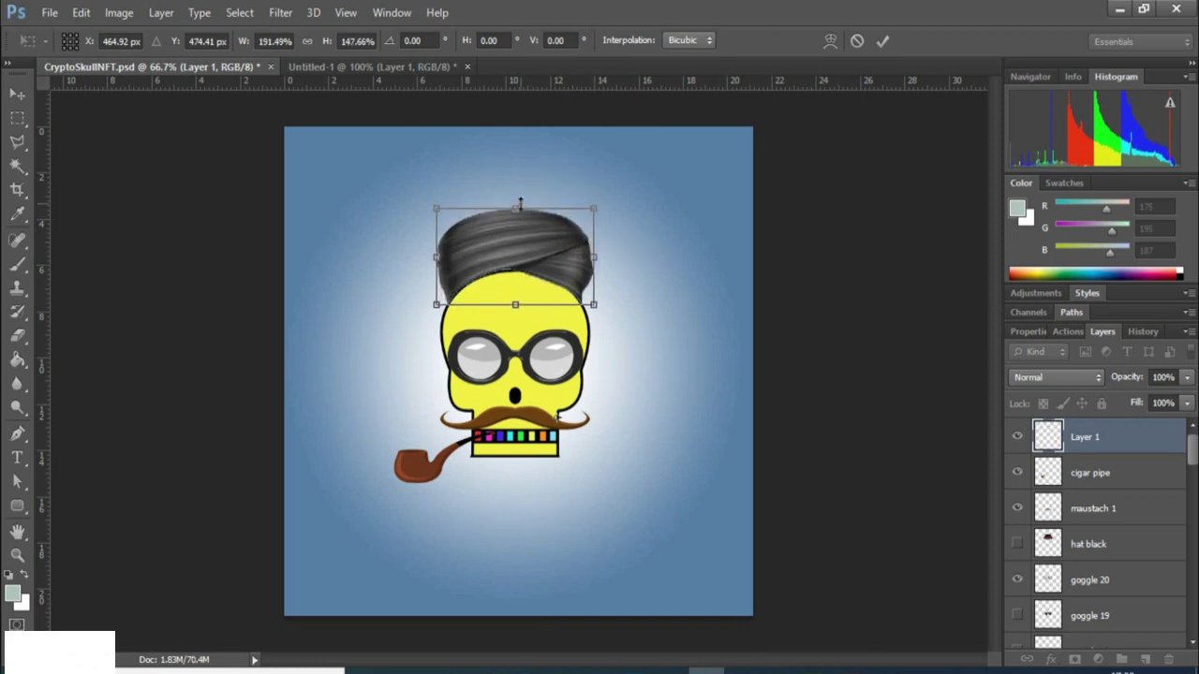
key(Right)
key(Down)
key(Down)
key(Down)
key(Down)
key(Down)
key(Down)
key(Down)
key(Down)
key(Down)
key(Down)
key(Down)
key(Down)
key(Down)
key(Down)
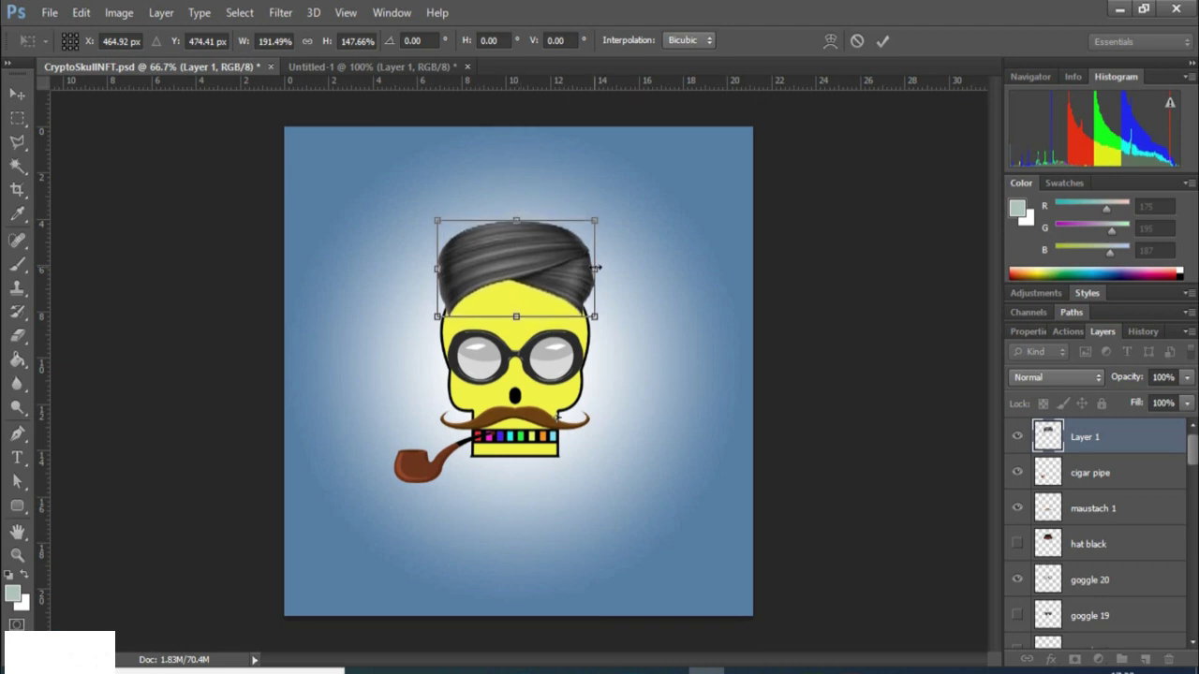
drag(598, 268, 601, 267)
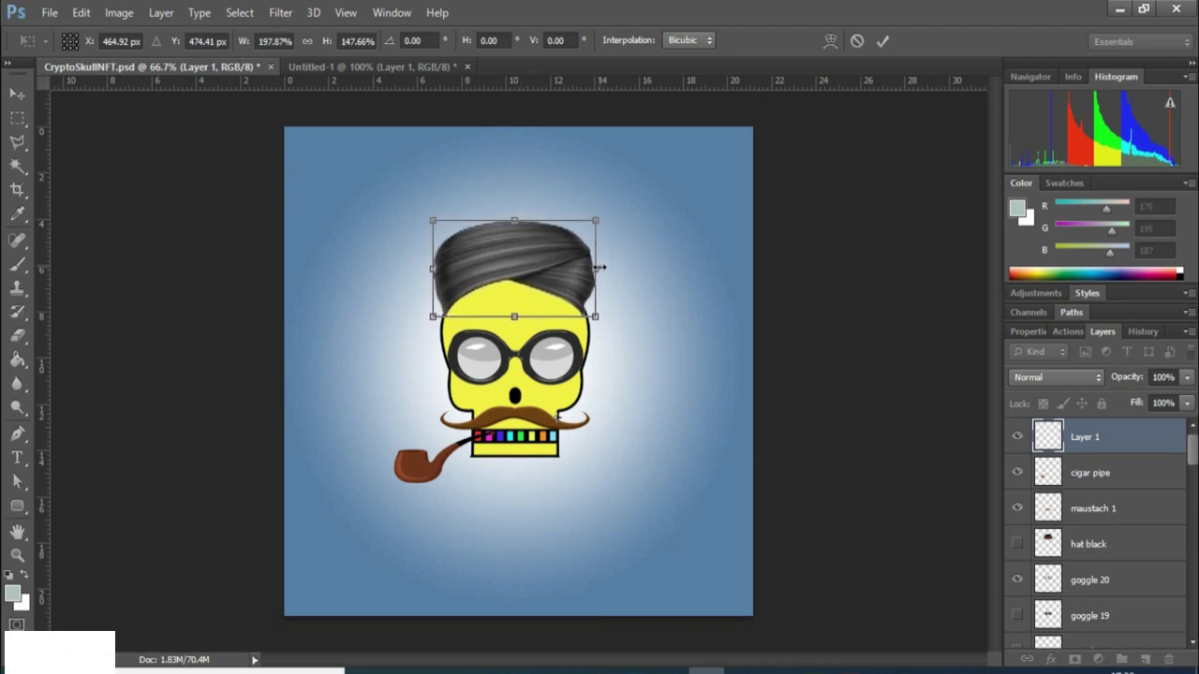
key(Up)
key(Up)
key(Up)
key(Up)
key(Up)
key(Up)
key(Up)
key(Right)
key(Right)
key(Right)
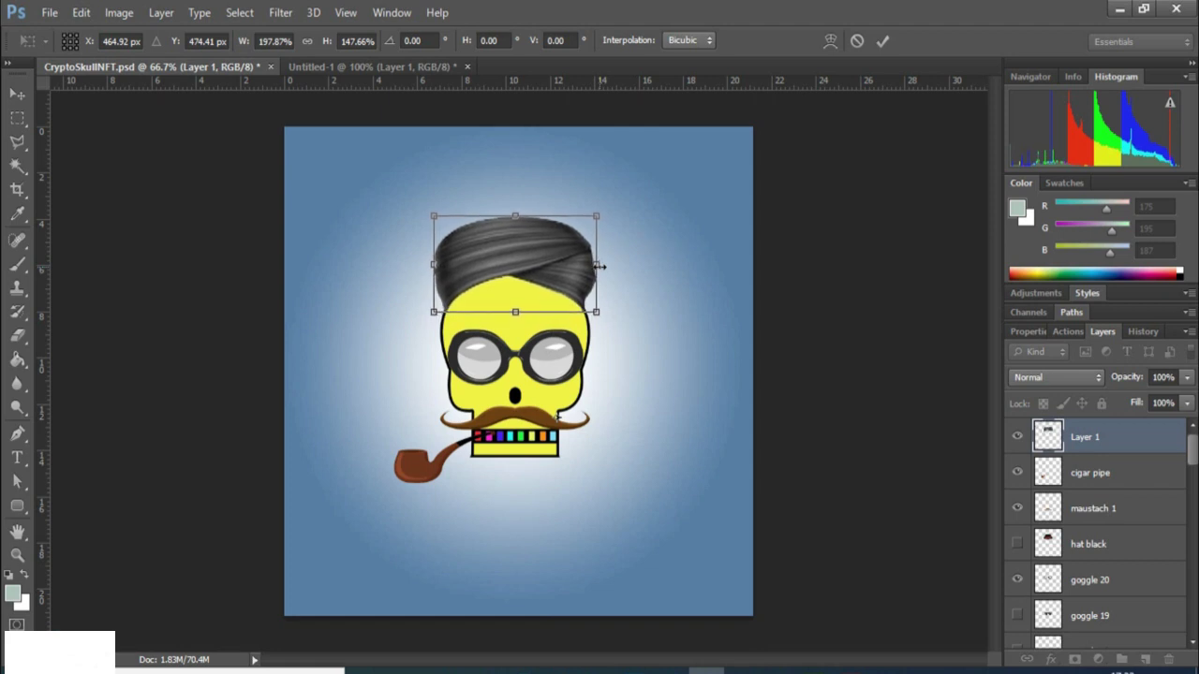
click(17, 118)
click(478, 270)
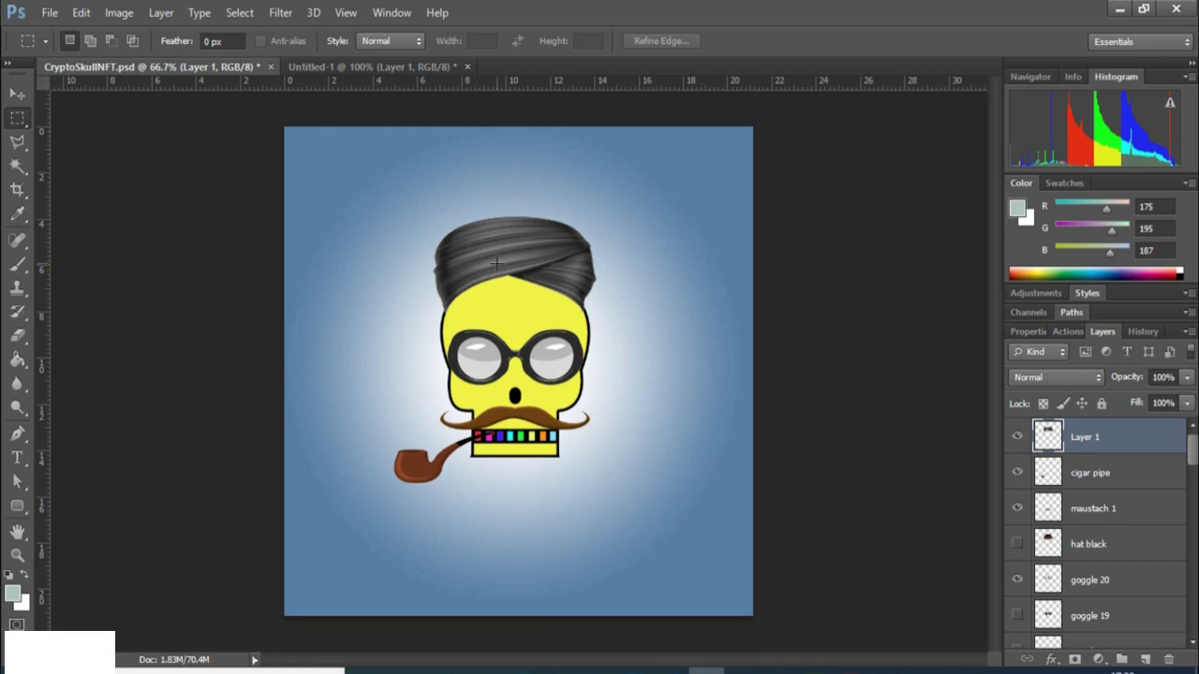
Enlarge the turban again to 107.53% width and 108.23% height and centre it over the skull's forehead.
key(ctrl+t)
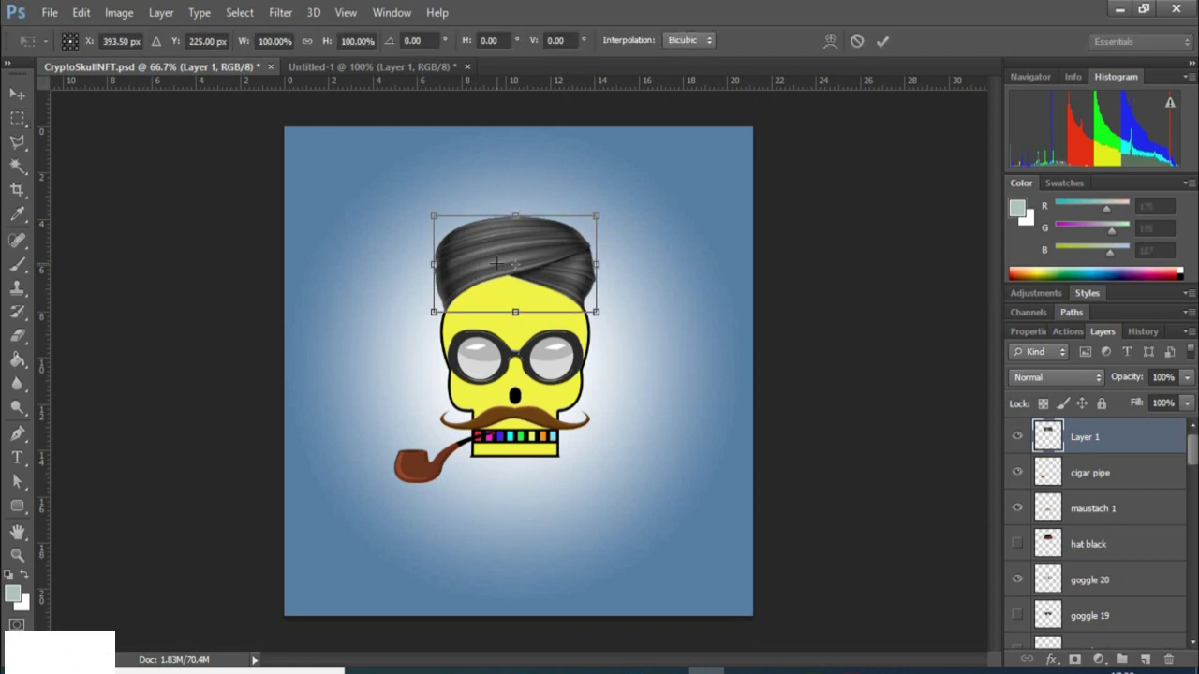
drag(599, 269, 605, 269)
drag(427, 266, 422, 266)
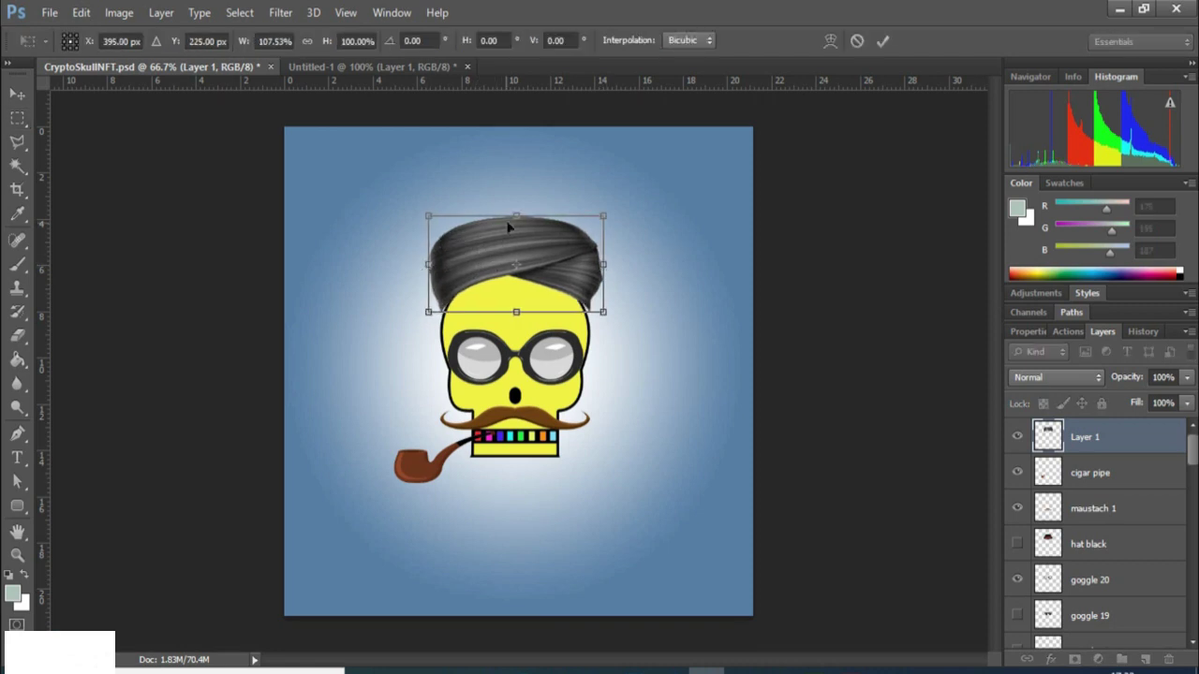
drag(512, 219, 510, 209)
key(Left)
key(Left)
key(Left)
key(Down)
key(Down)
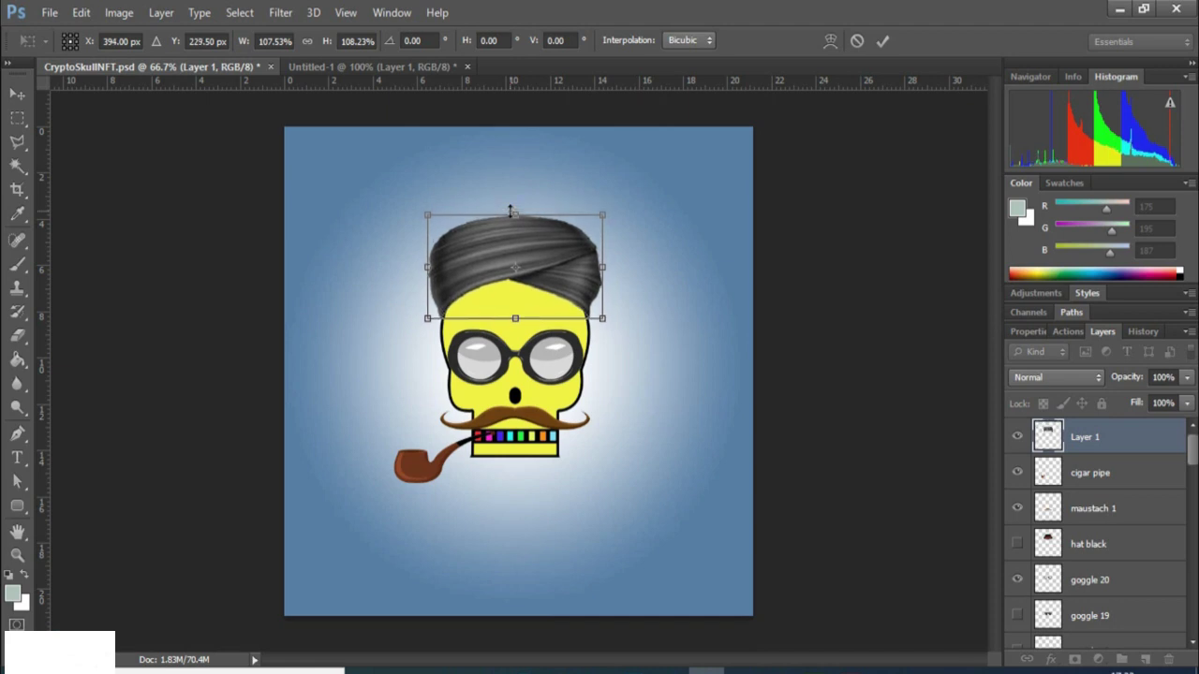
key(Right)
key(Right)
key(Down)
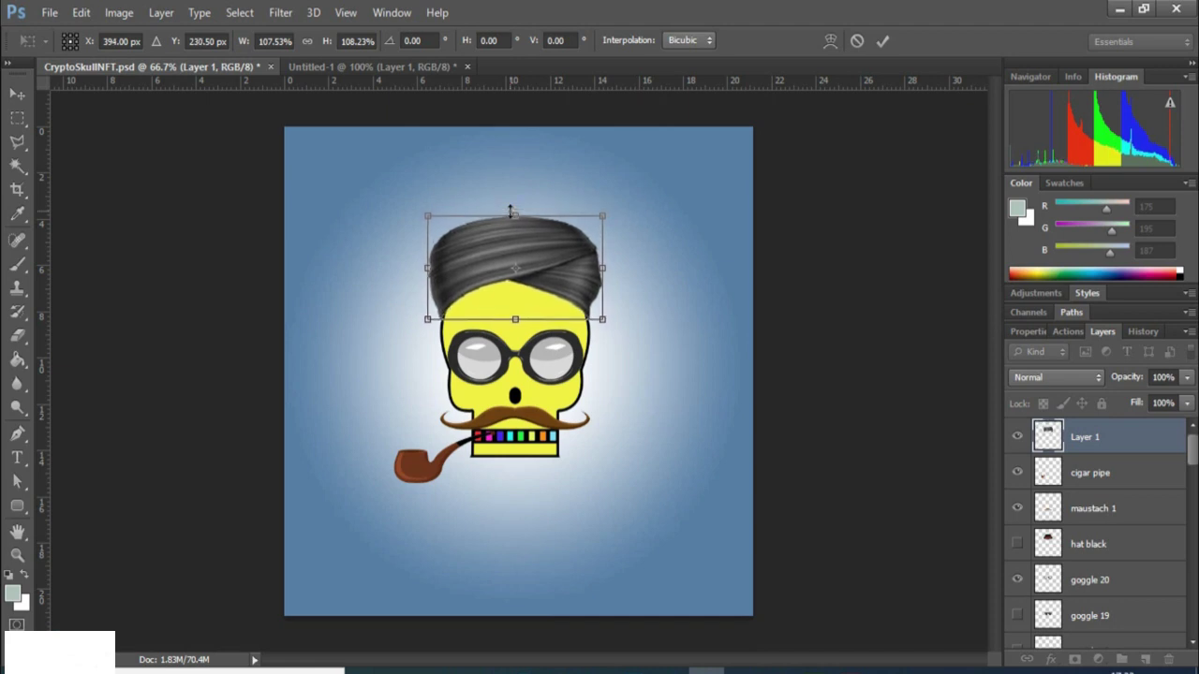
click(16, 116)
click(513, 273)
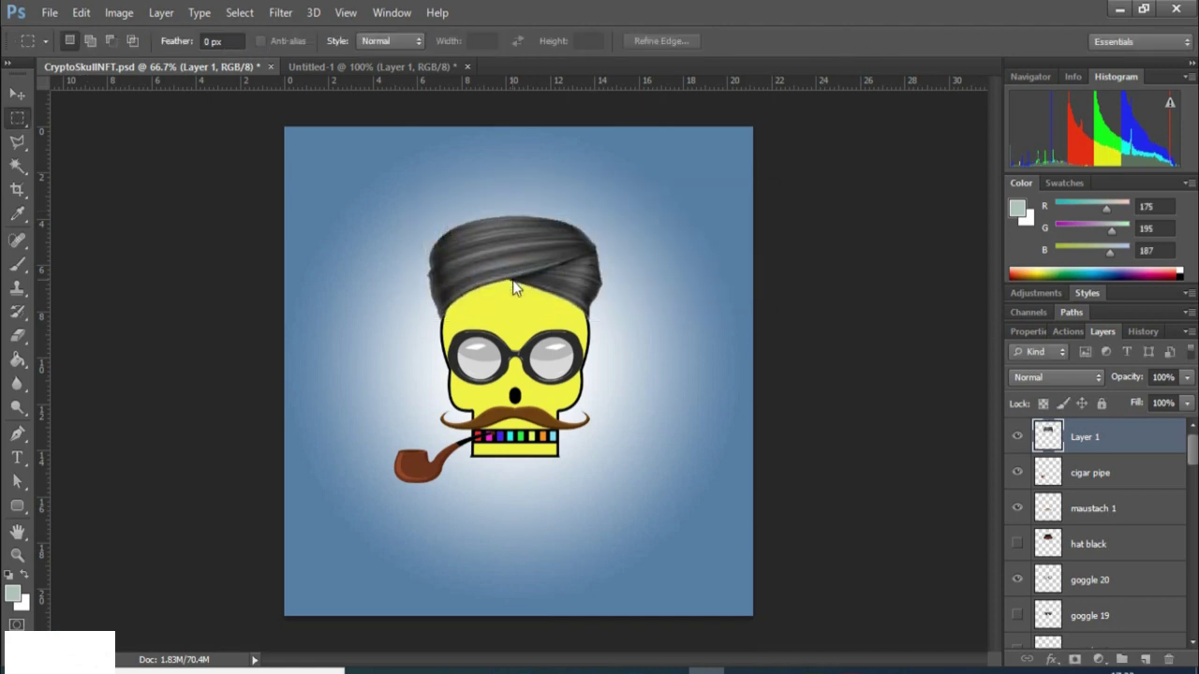
Rename the turban's layer as "turban 1".
double_click(1095, 440)
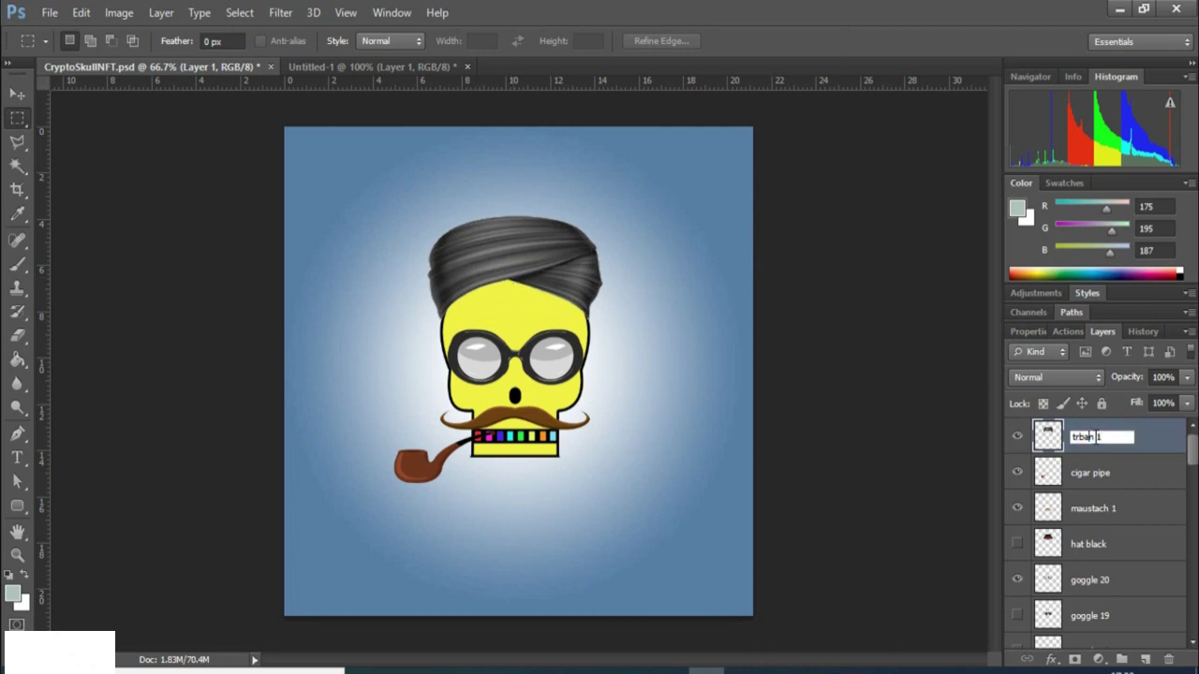
text(turban 1)
key(Return)
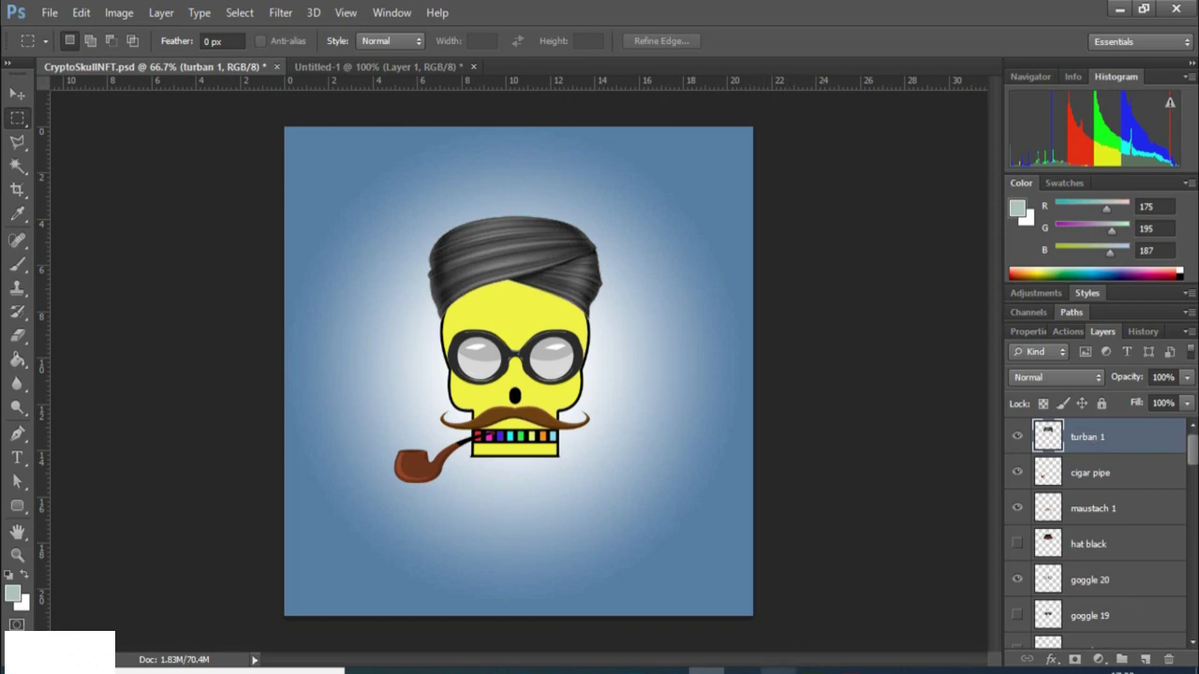
Switch to Freepik in the browser and search the free resources for "set of crown".
click(778, 671)
click(1171, 133)
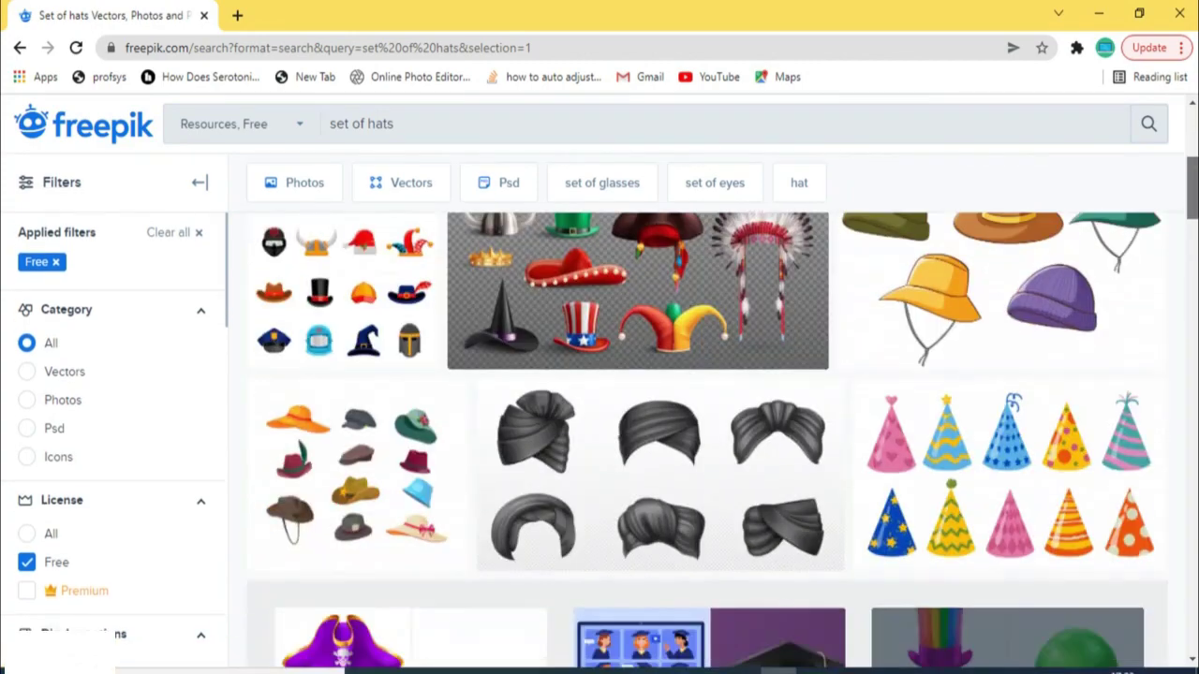
scroll(706, 441, down, 10)
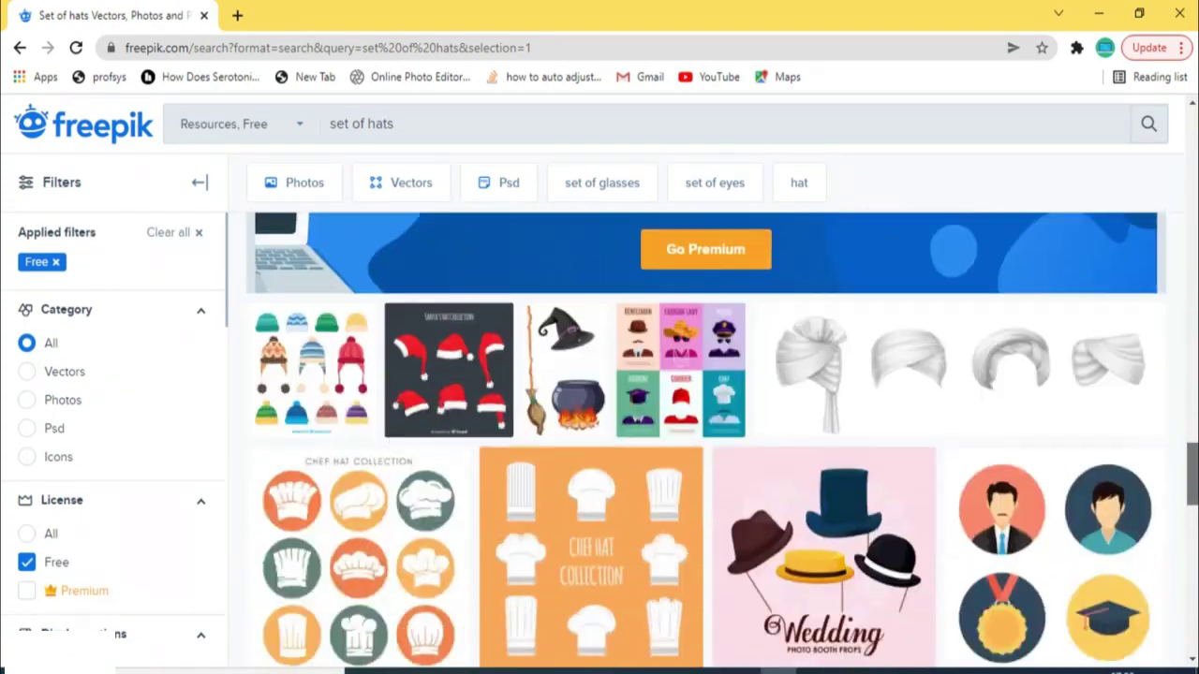
drag(1191, 468, 1174, 135)
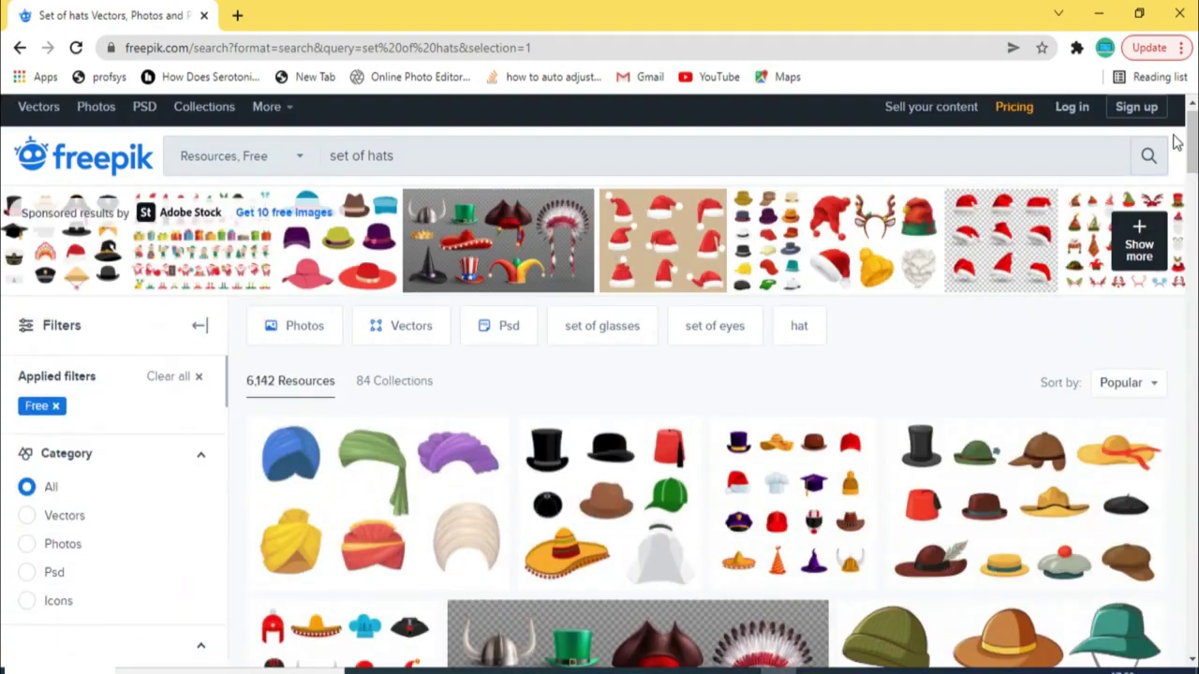
double_click(382, 156)
text(crown)
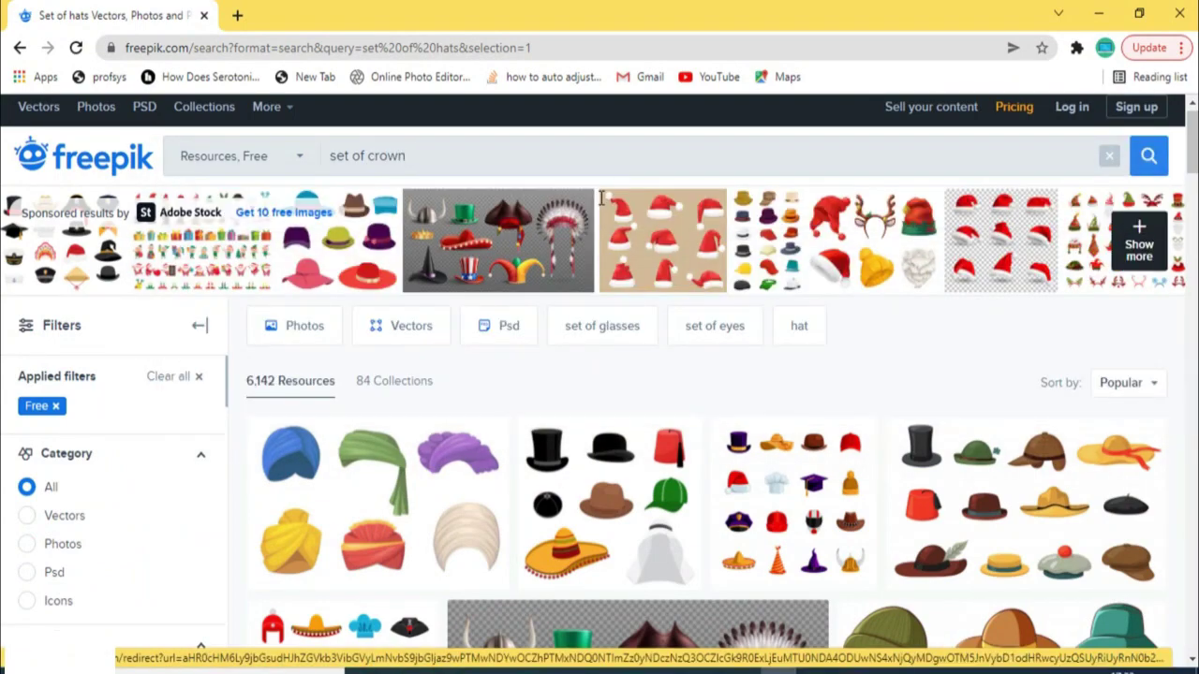
key(Return)
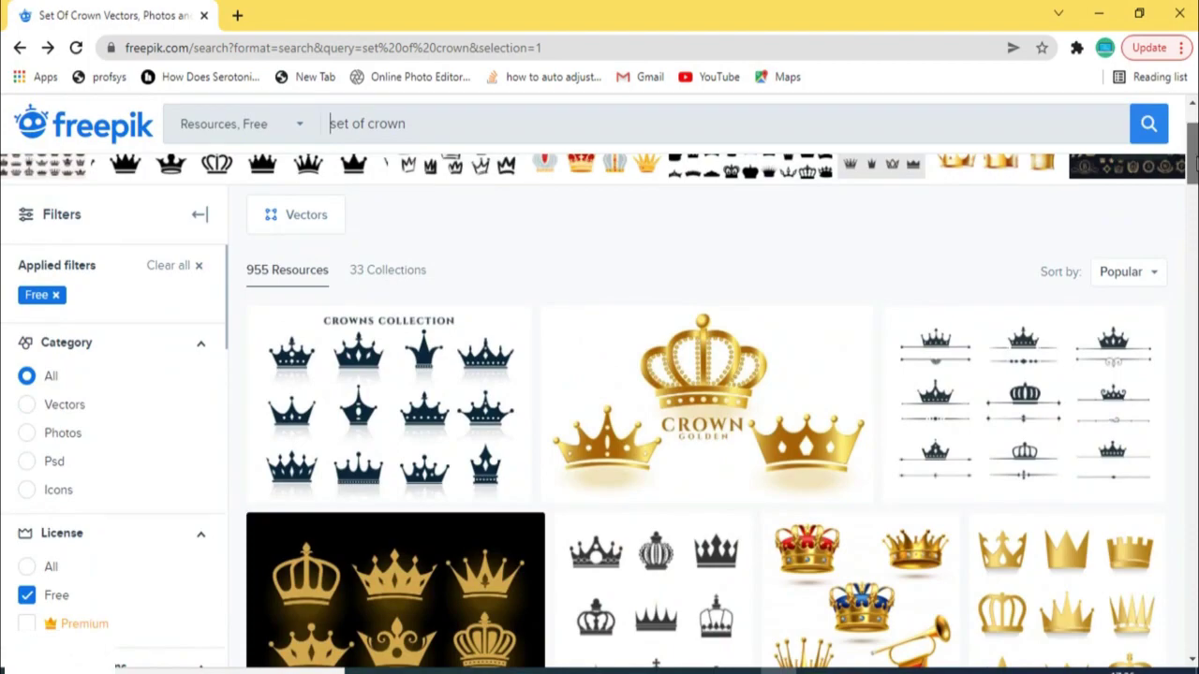
Open the blue-background crowns and feathered turban set from page 2 of the crown results and copy its image.
scroll(1191, 141, down, 5)
scroll(706, 440, down, 15)
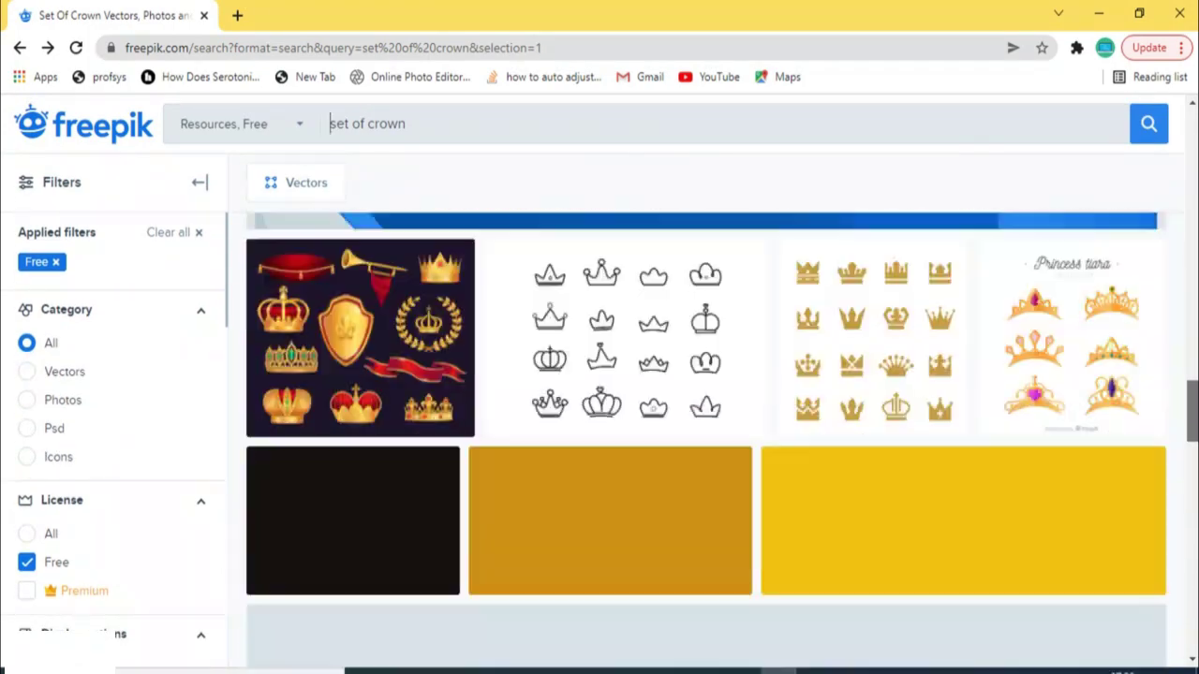
scroll(1150, 534, down, 4)
scroll(1150, 534, up, 1)
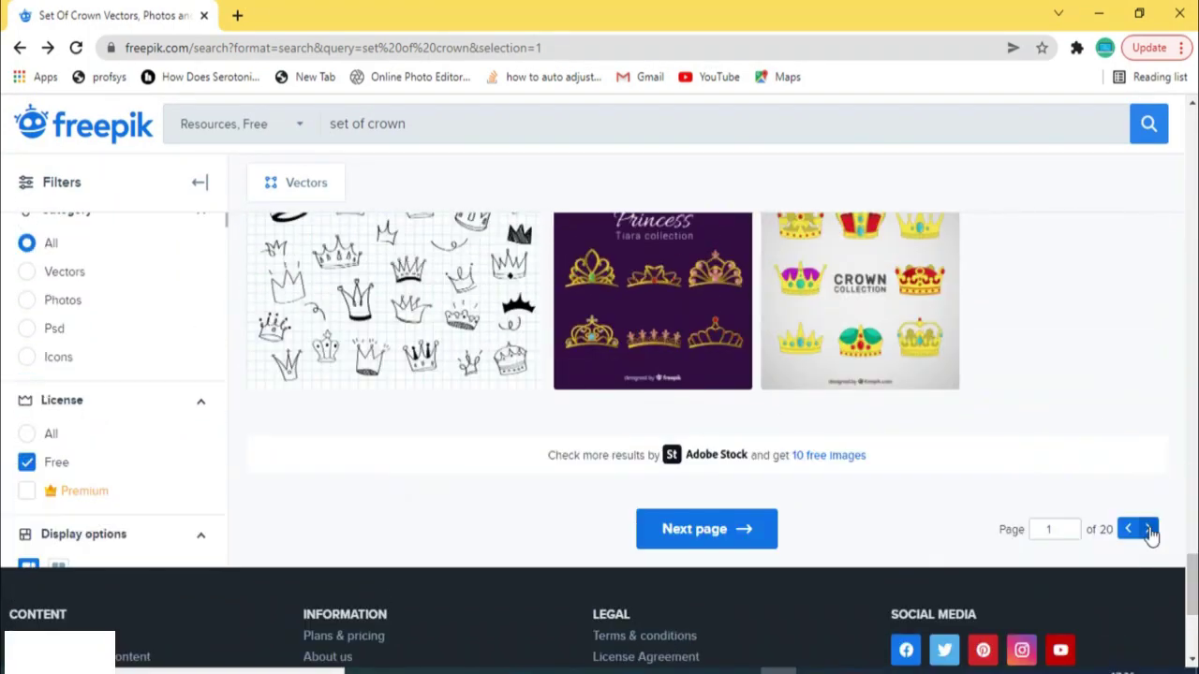
click(1149, 530)
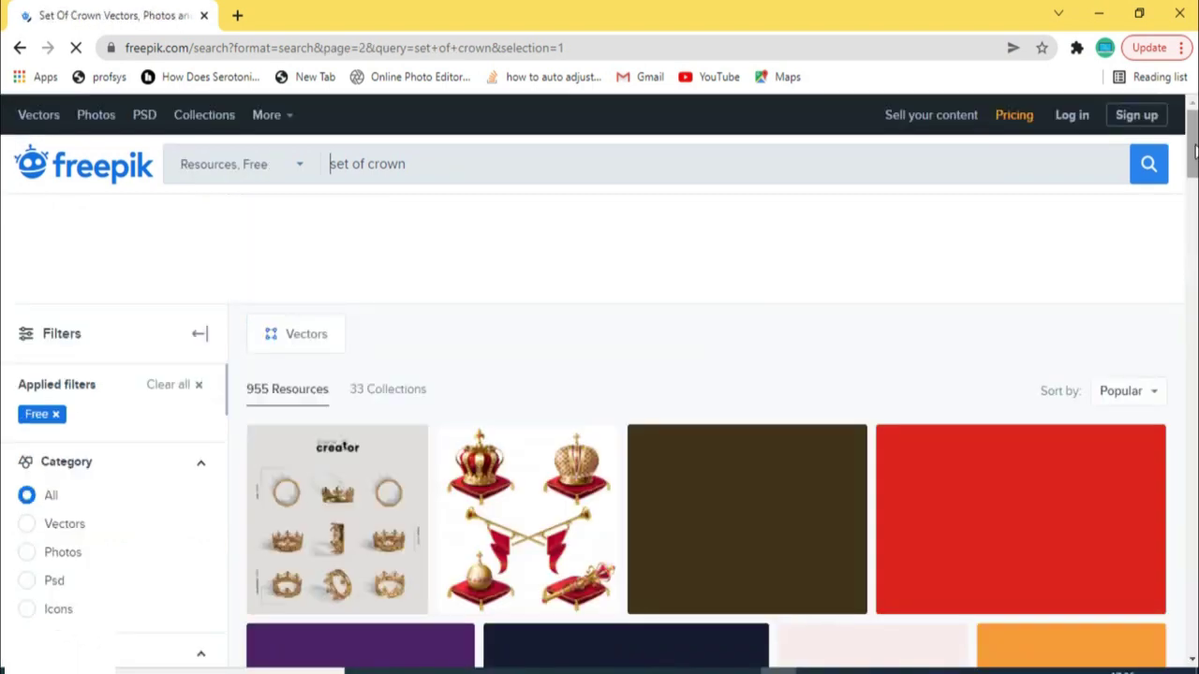
scroll(1192, 178, down, 5)
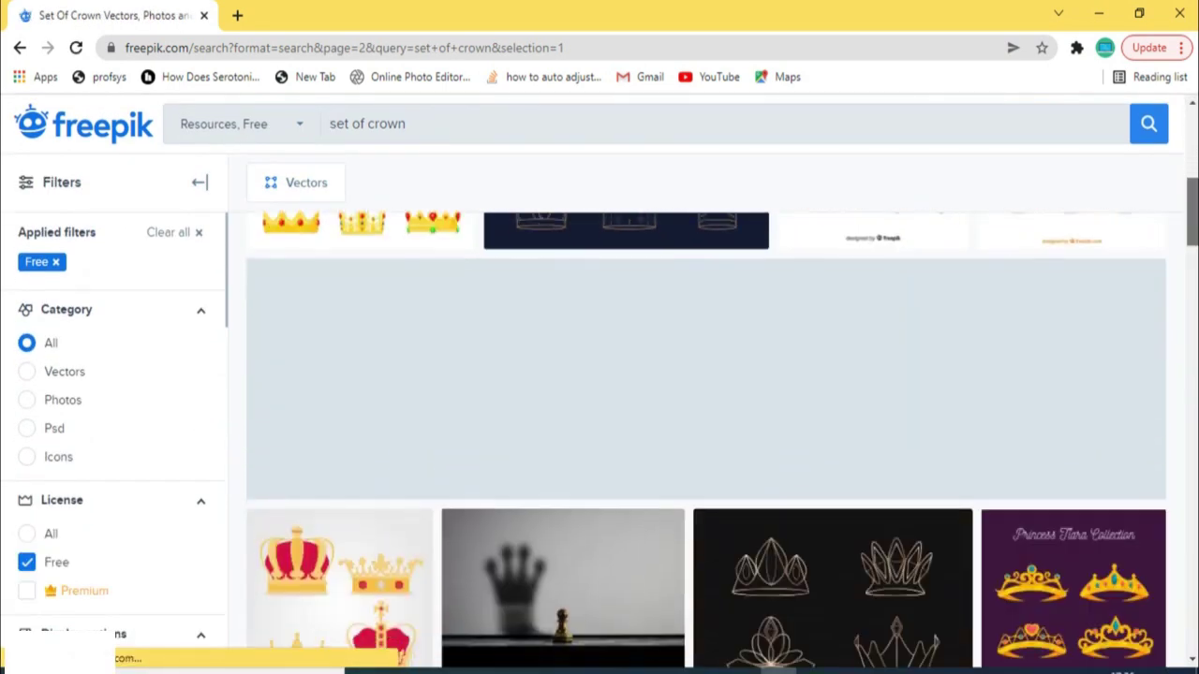
scroll(363, 281, down, 3)
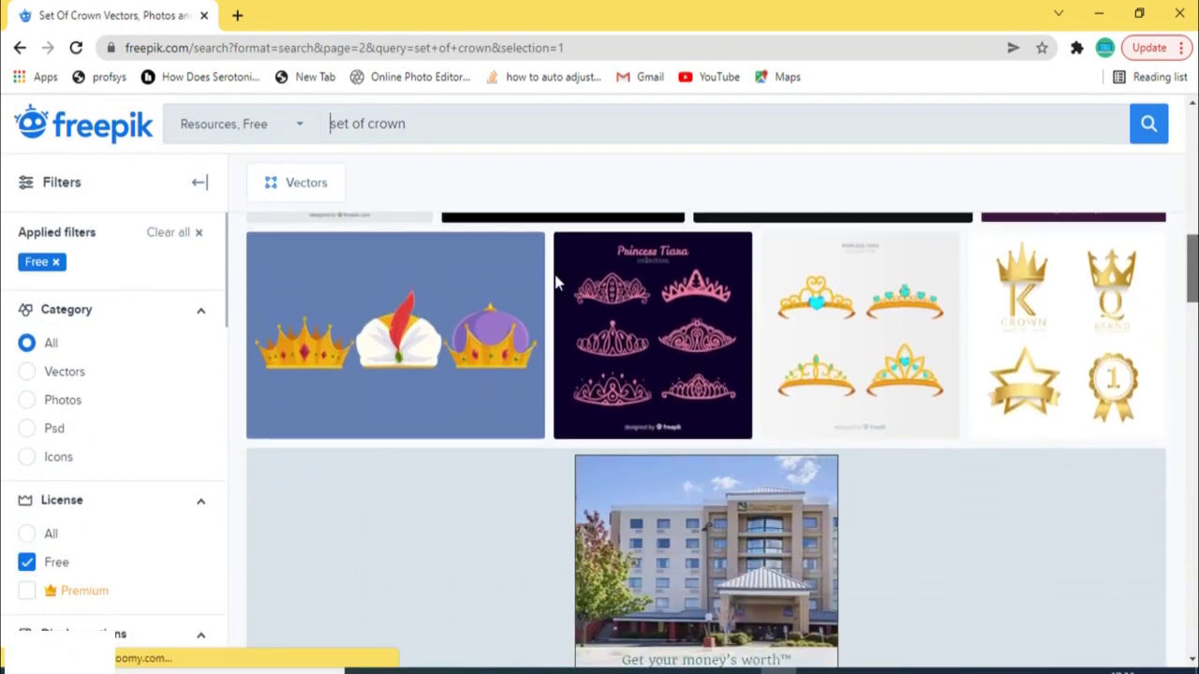
click(362, 281)
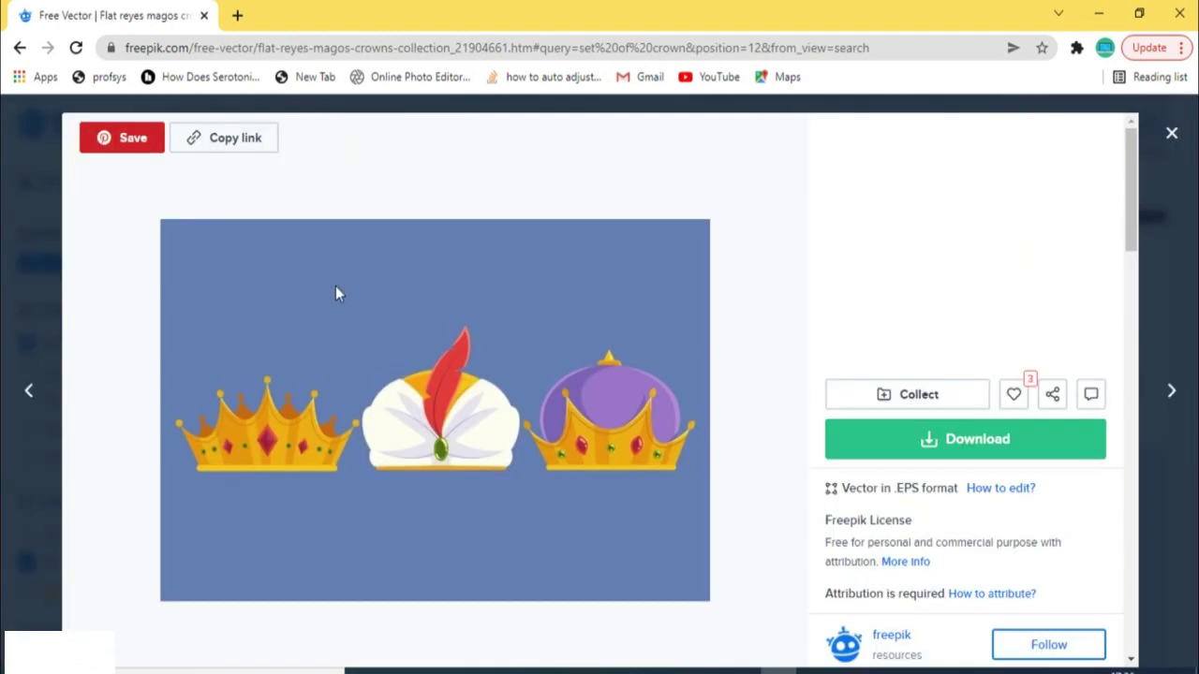
right_click(303, 314)
click(329, 369)
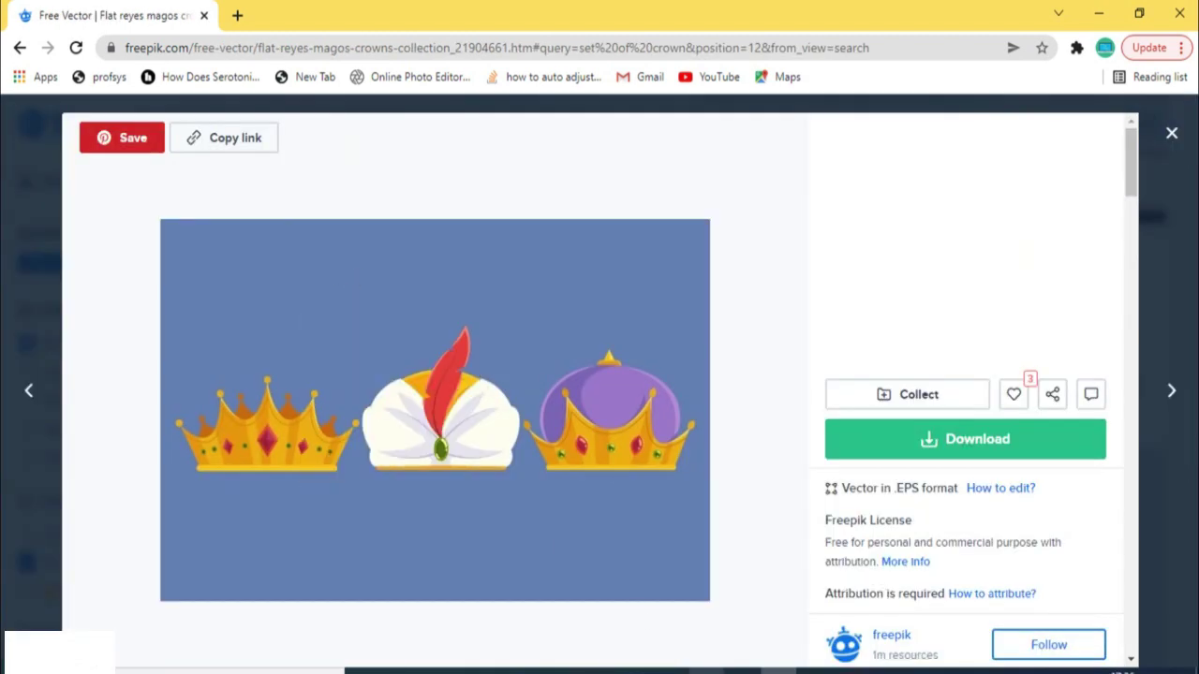
Switch to Photoshop, create a new transparent document at the 626 × 417 pixel clipboard size, and paste the crowns image into it.
click(707, 671)
click(49, 13)
click(37, 22)
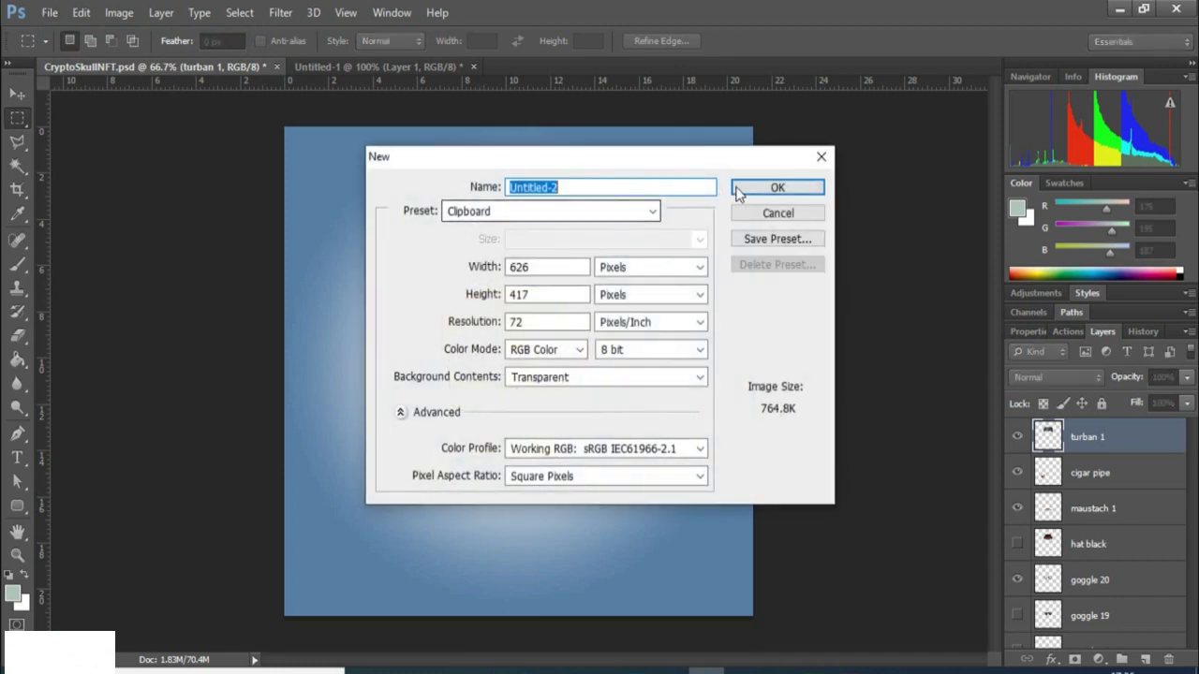
click(745, 189)
key(ctrl+v)
Select the blue background around the crowns with the Magic Wand, delete it, and clear the selection.
click(17, 166)
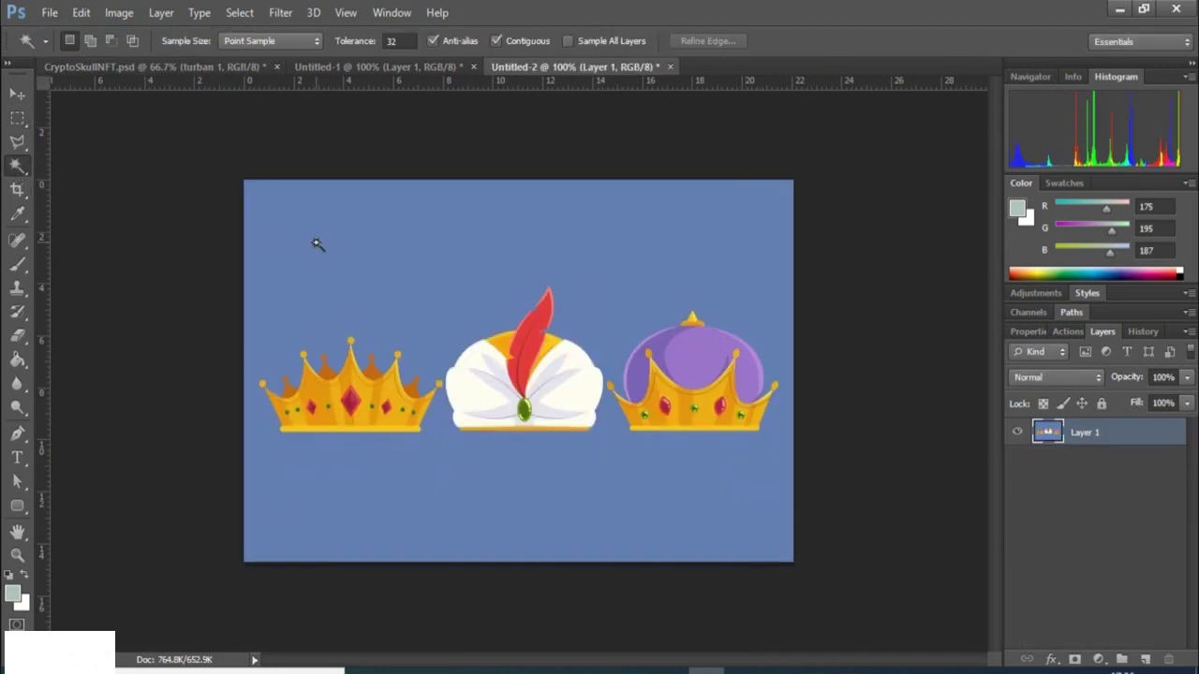
click(316, 245)
key(Delete)
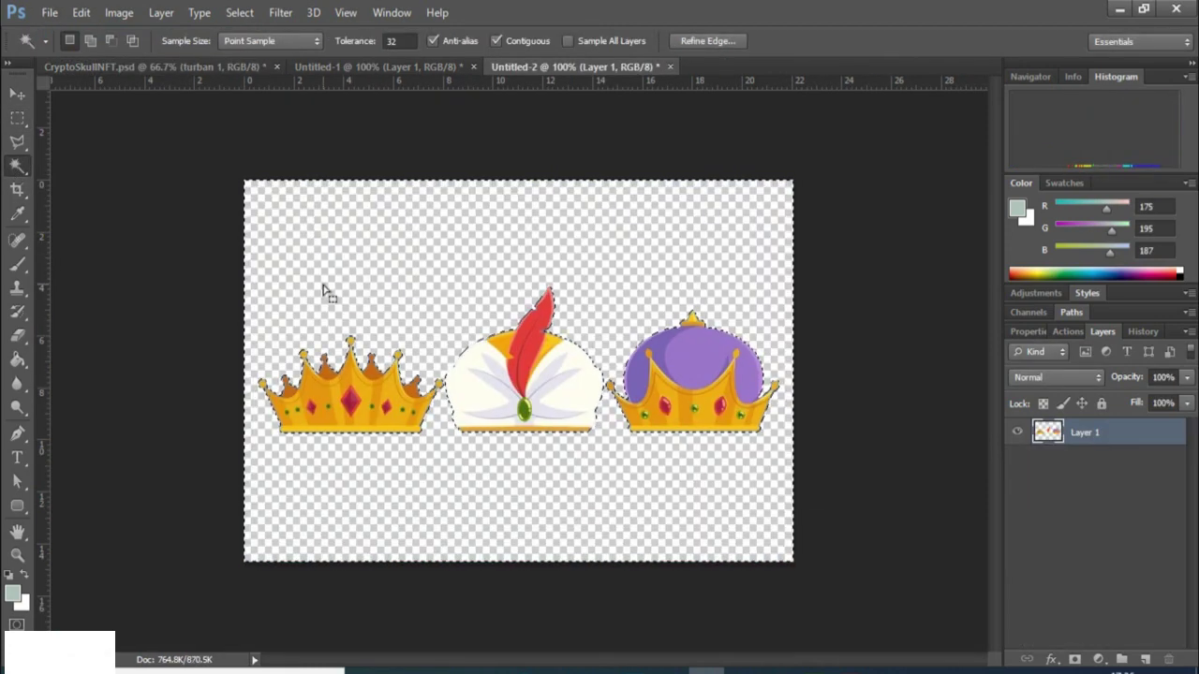
key(ctrl+d)
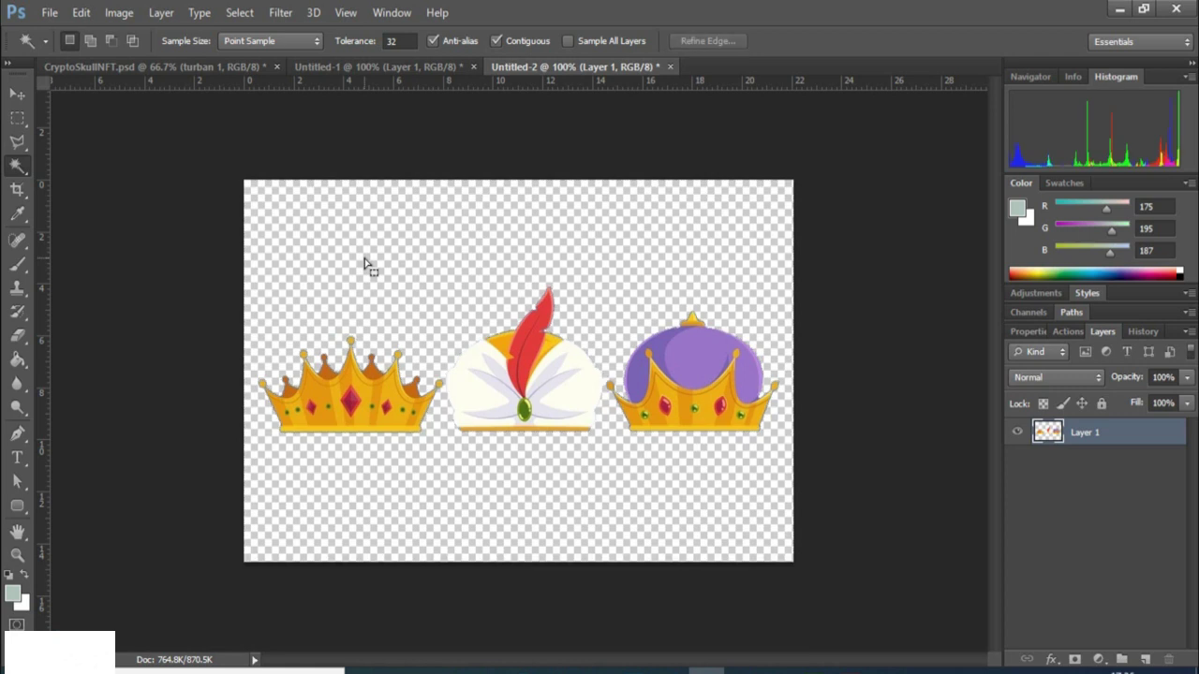
click(16, 142)
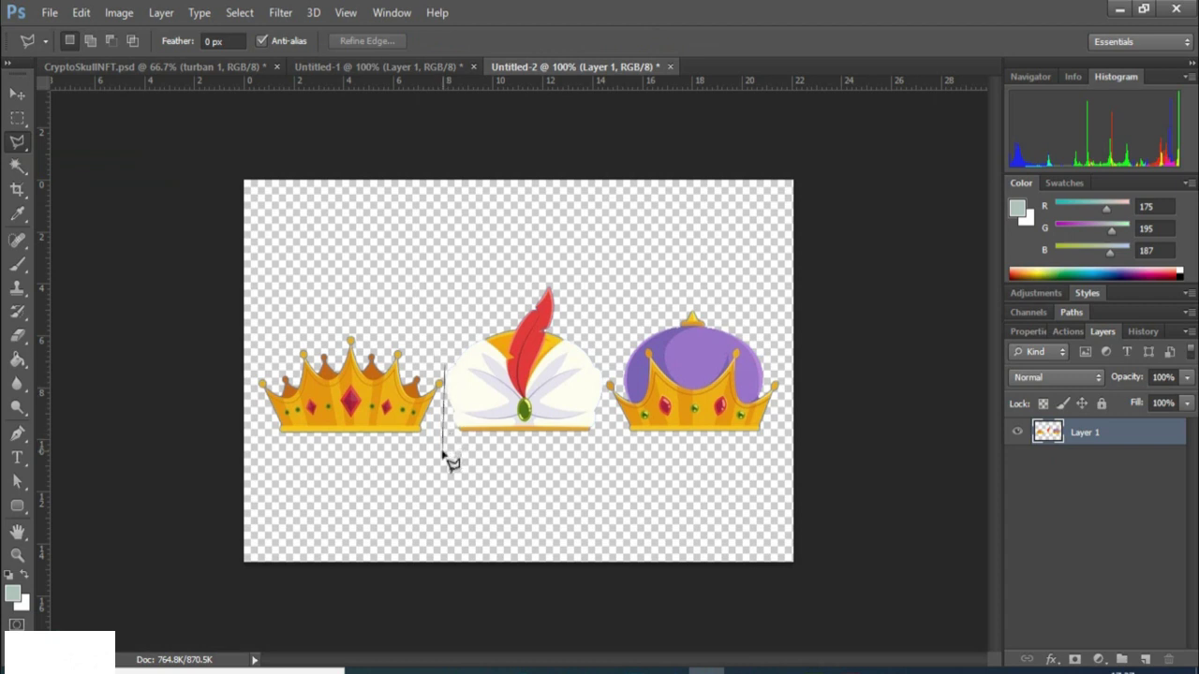
click(442, 451)
click(601, 448)
click(607, 315)
click(520, 239)
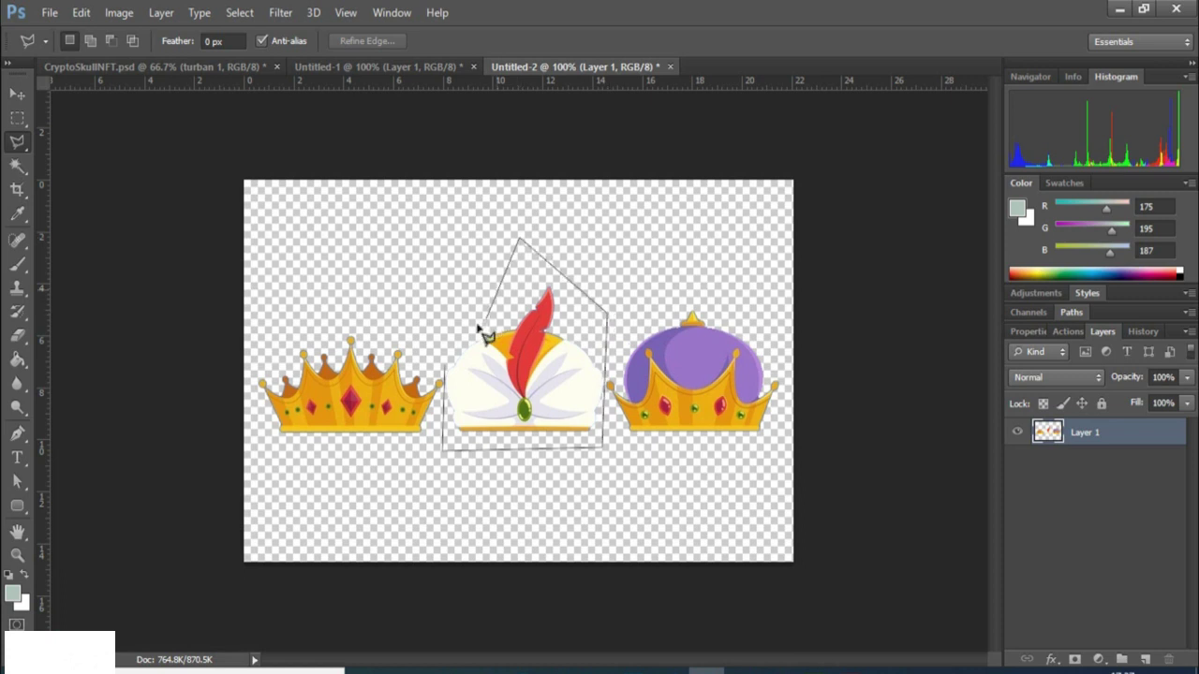
click(454, 338)
click(447, 372)
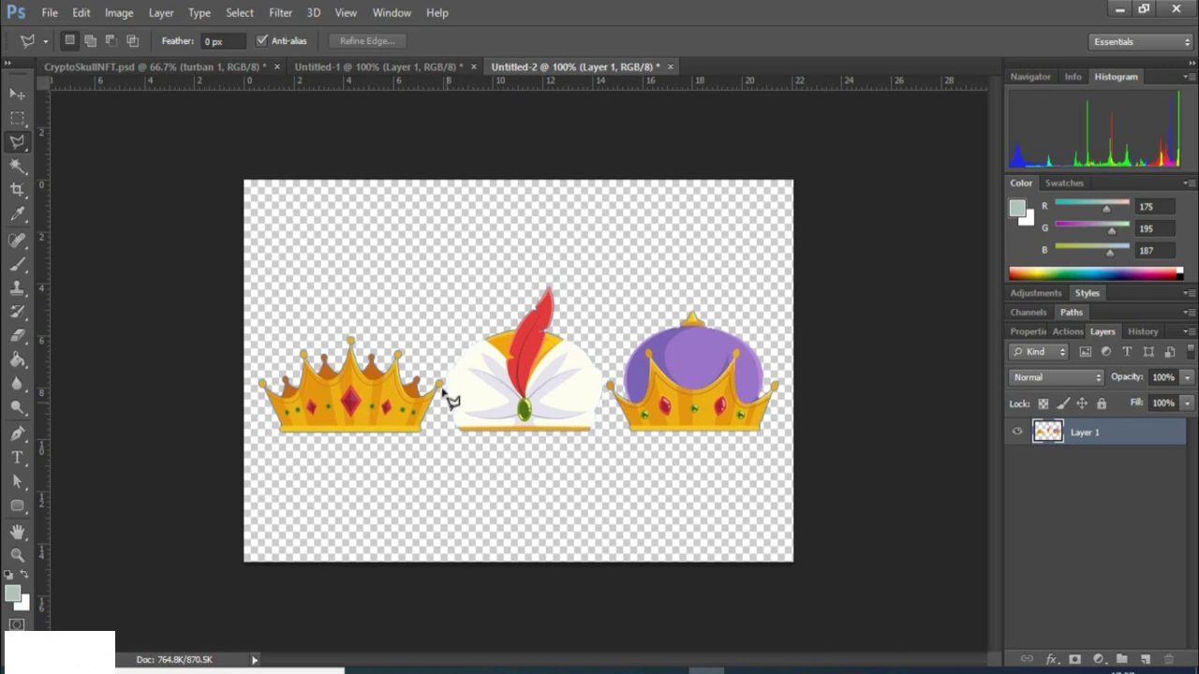
Outline the feathered white turban with the Polygonal Lasso and cut it out of the crowns image.
click(444, 369)
click(449, 457)
click(607, 457)
click(604, 286)
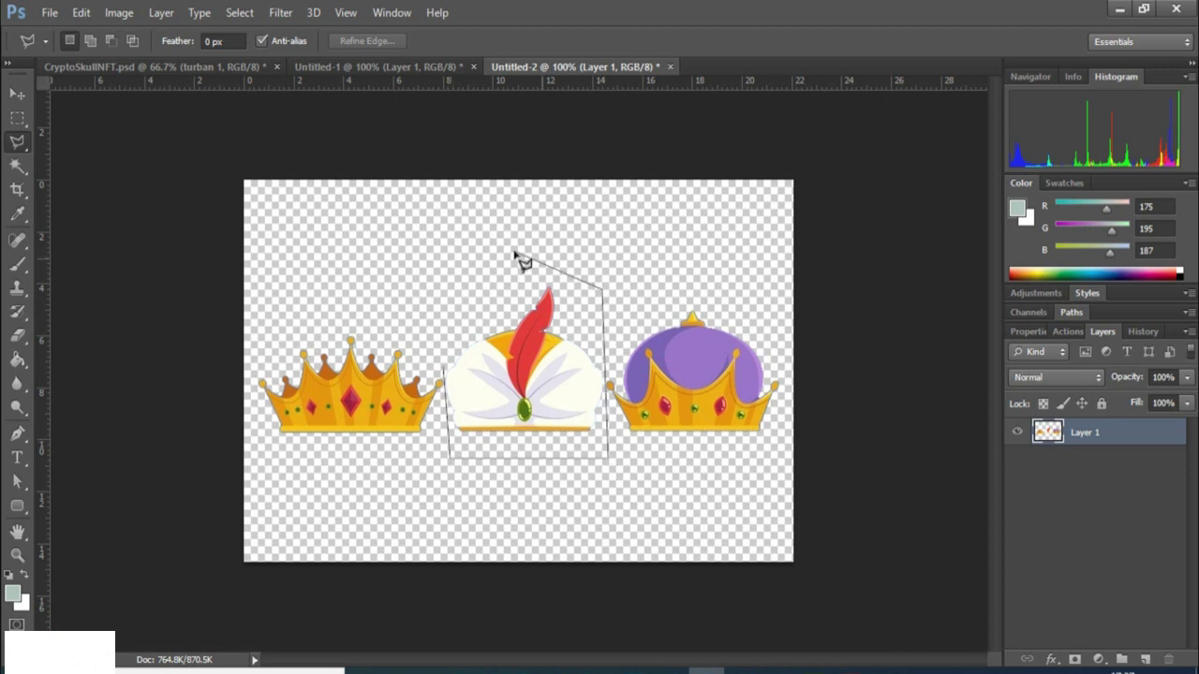
click(515, 251)
click(445, 370)
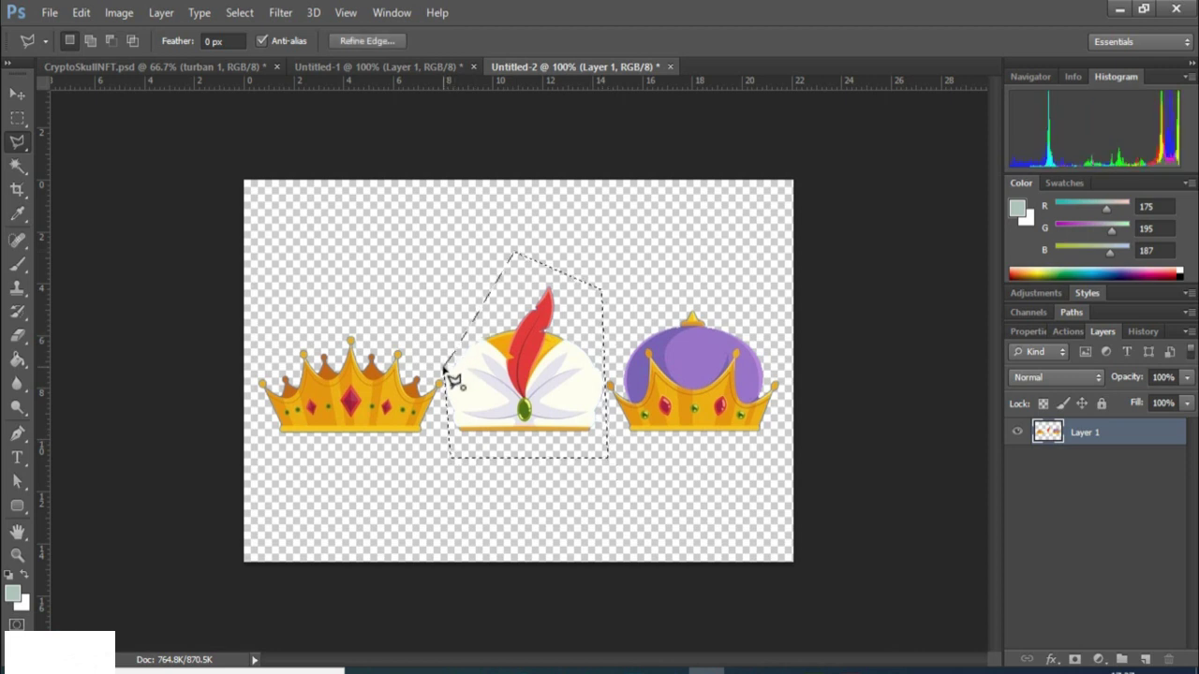
key(ctrl+x)
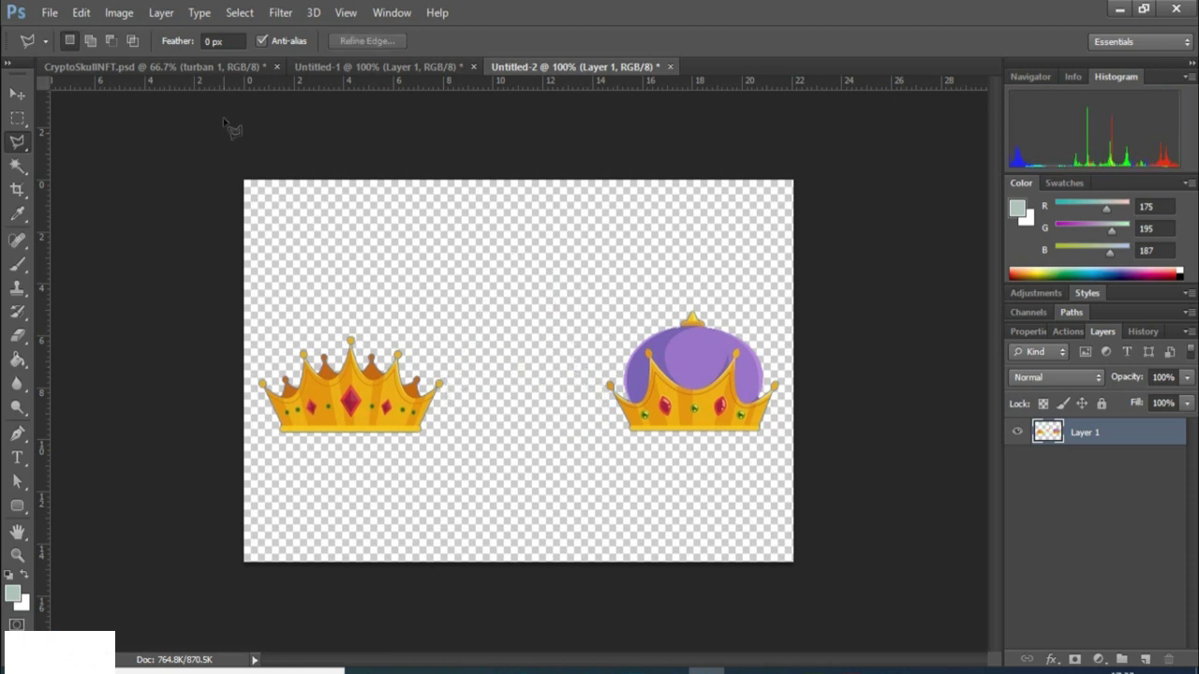
Hide the turban 1 layer in CryptoSkullNFT.psd and paste the cut feathered turban as a new layer.
click(202, 70)
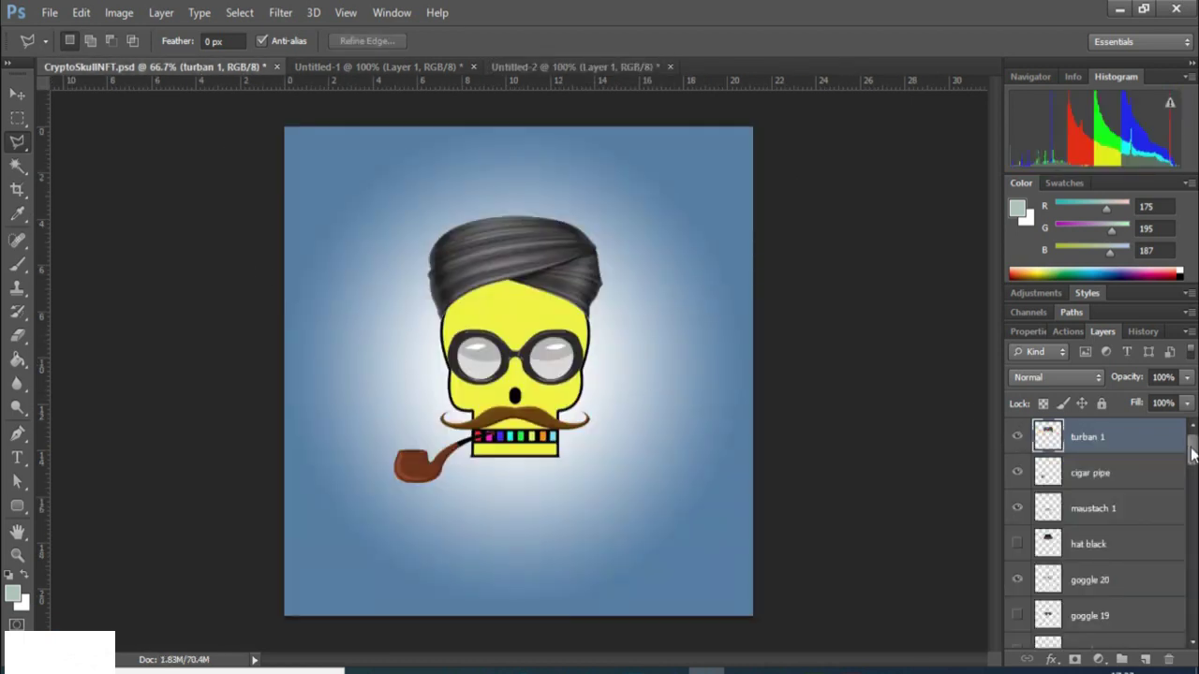
click(1018, 437)
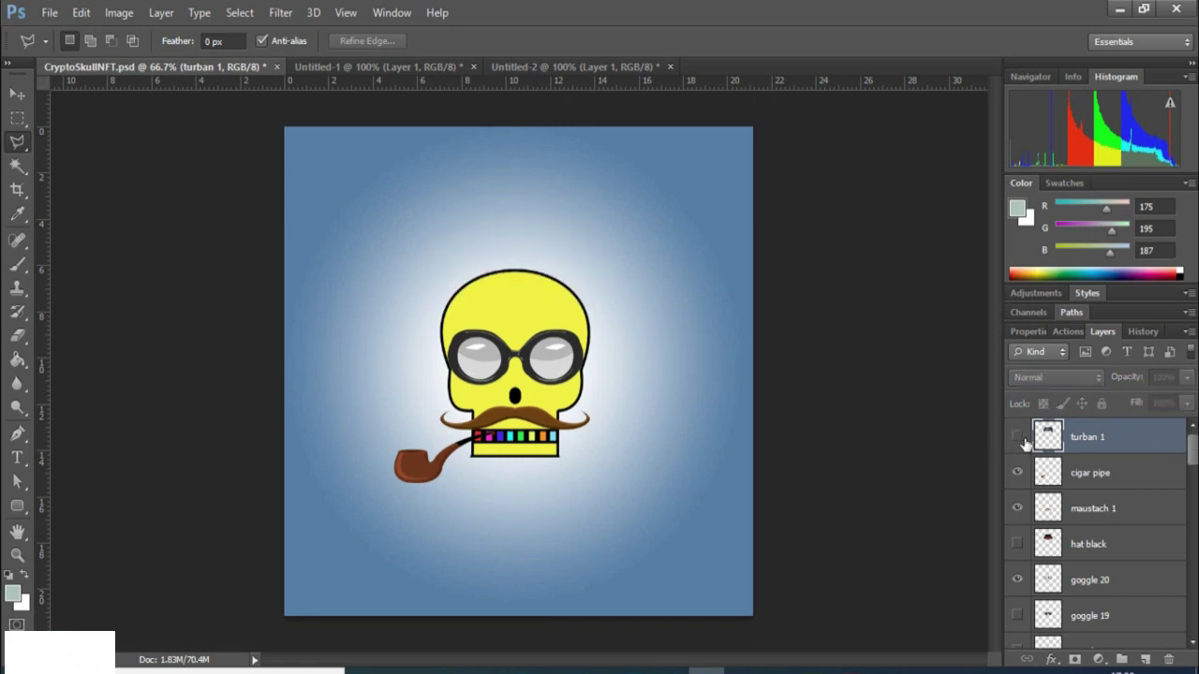
key(ctrl+v)
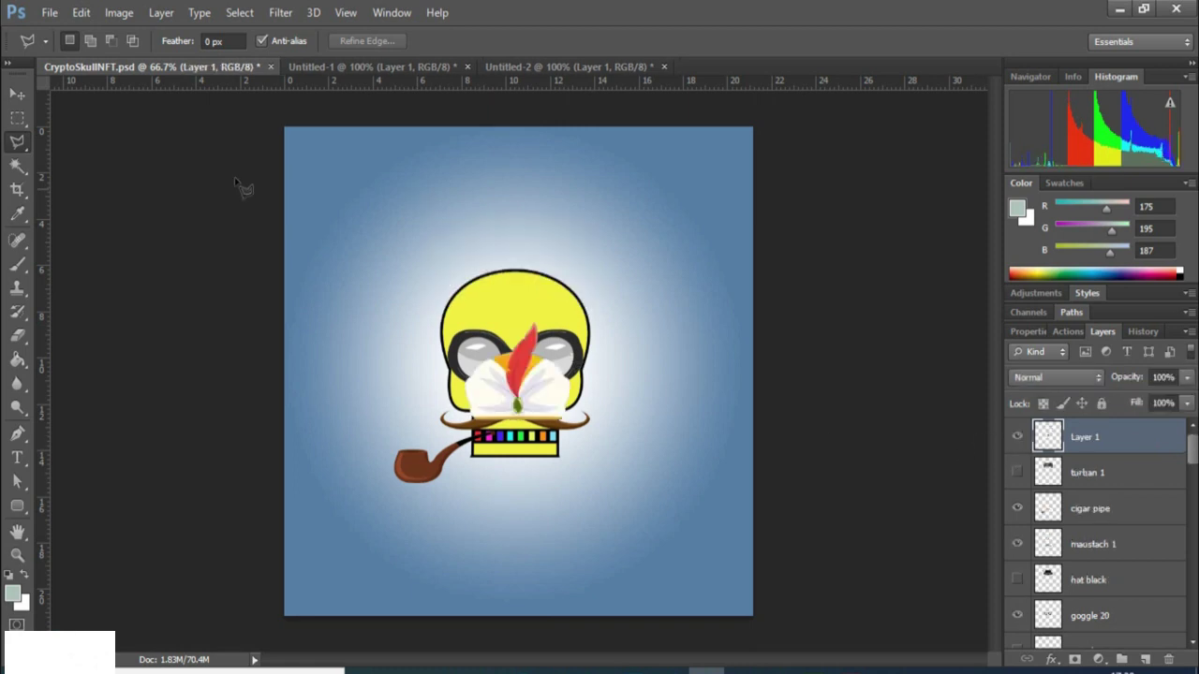
Move the feathered turban onto the top of the skull and stretch it to about 160% width and 125% height.
click(17, 93)
drag(517, 392, 440, 252)
drag(569, 253, 589, 253)
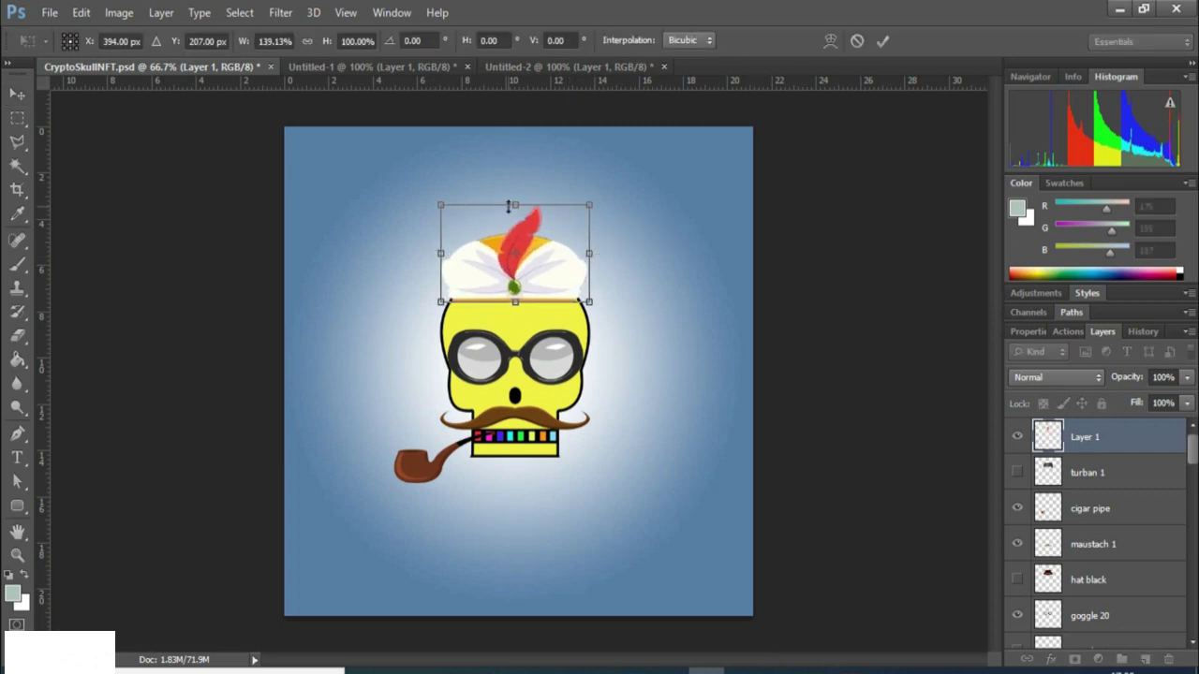
drag(509, 205, 509, 189)
drag(440, 251, 428, 245)
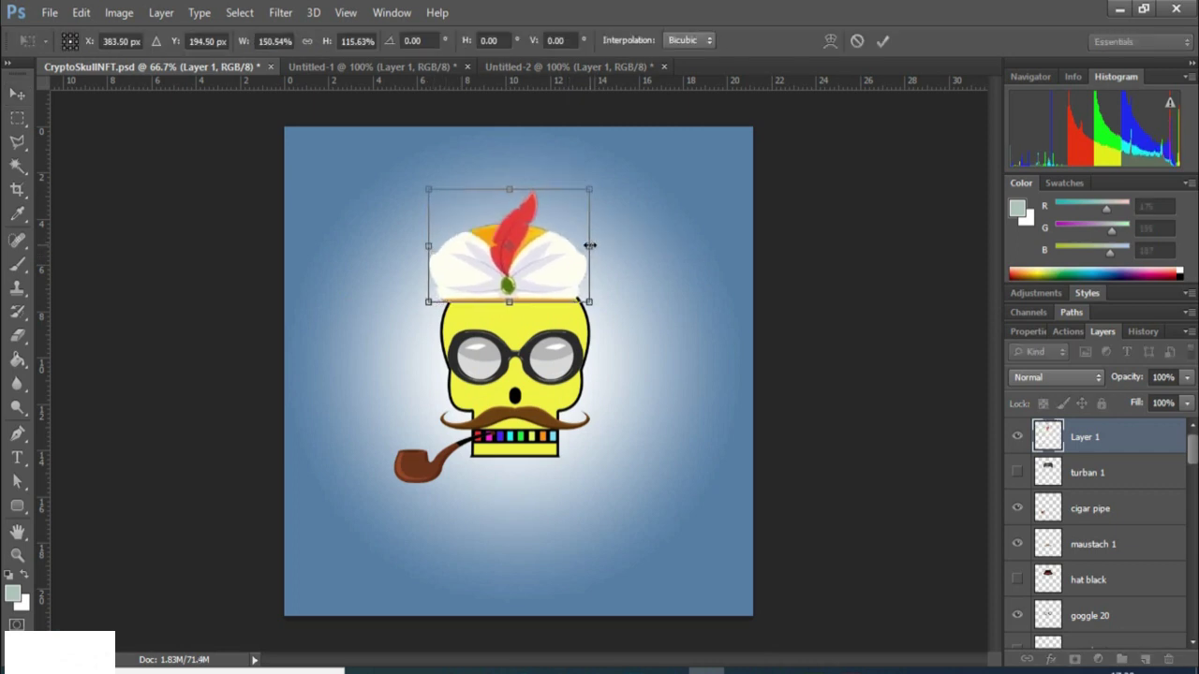
drag(589, 245, 600, 243)
drag(514, 188, 513, 174)
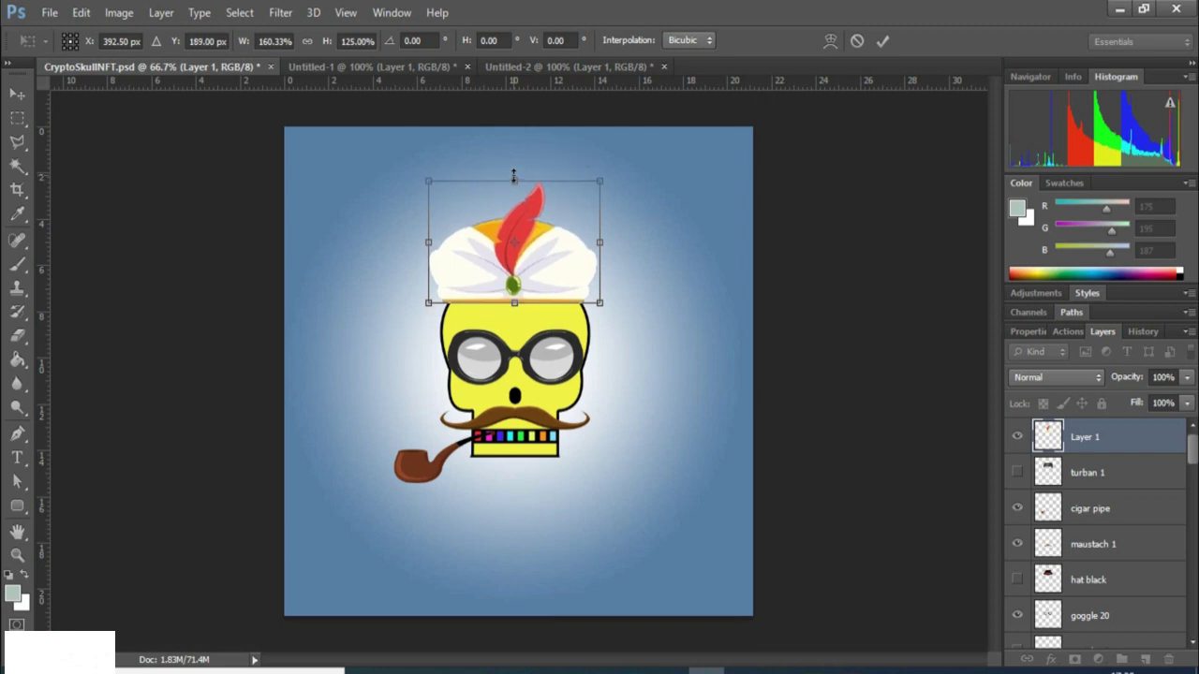
Nudge the feathered turban down and slightly right until it sits centred on the skull, and apply the transform.
key(Down)
key(Down)
key(Down)
key(Down)
key(Down)
key(Down)
key(Down)
key(Down)
key(Down)
key(Down)
key(Down)
key(Down)
key(Down)
key(Down)
key(Down)
key(Down)
key(Down)
key(Down)
key(Down)
key(Right)
key(Right)
key(Right)
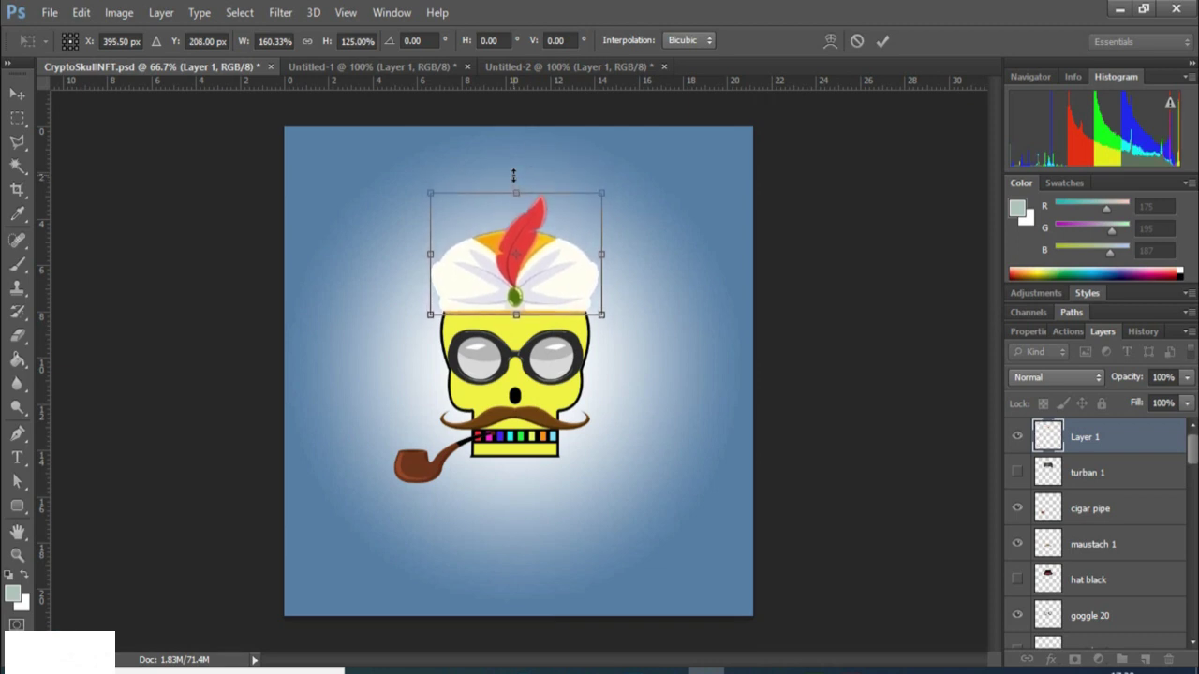
key(Down)
key(Down)
key(Down)
key(Right)
key(Right)
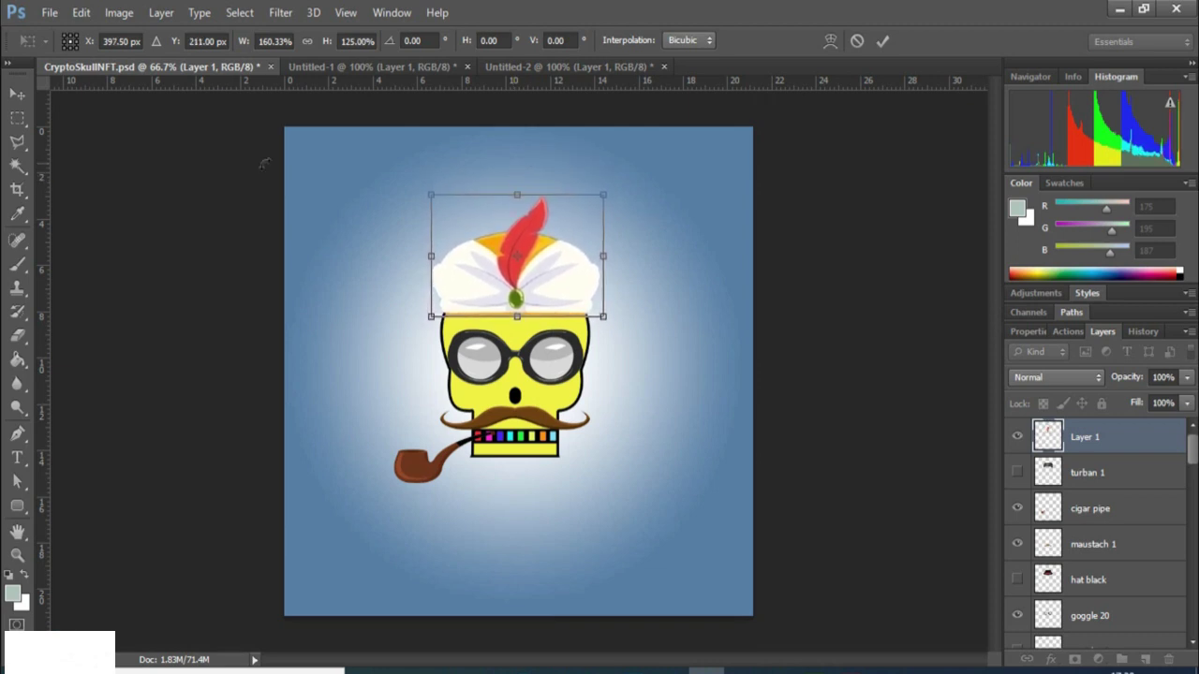
click(17, 118)
click(504, 277)
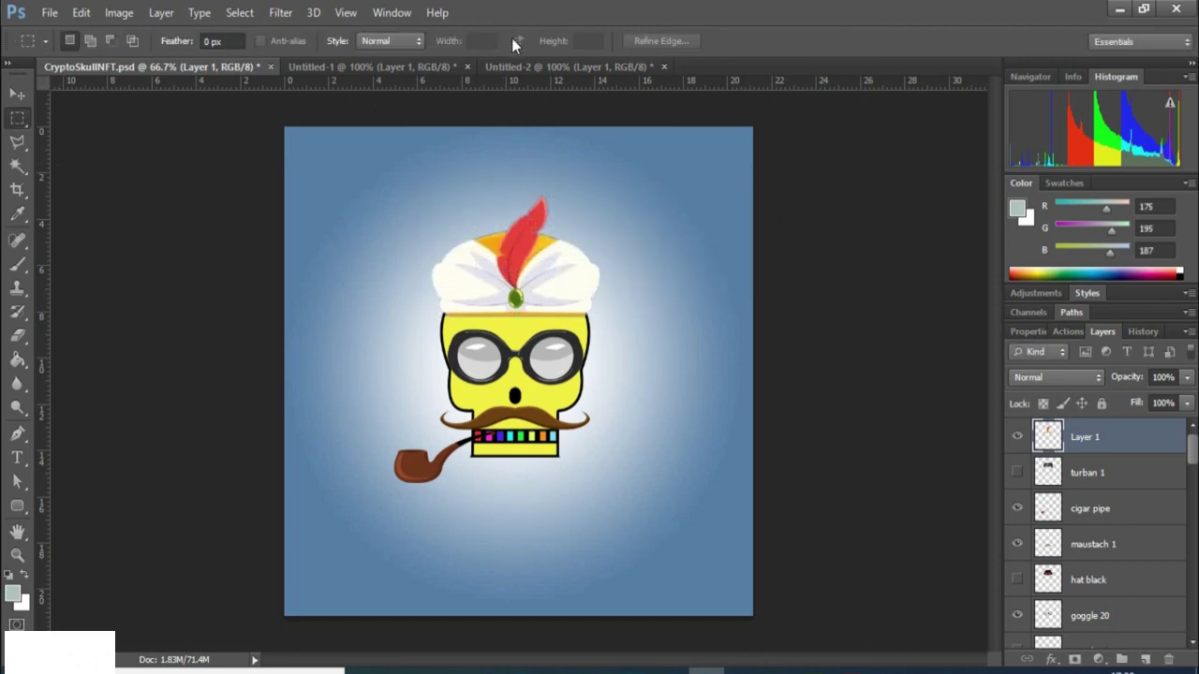
Select the open gold crown in Untitled-2 with a rectangular marquee and cut it.
click(547, 67)
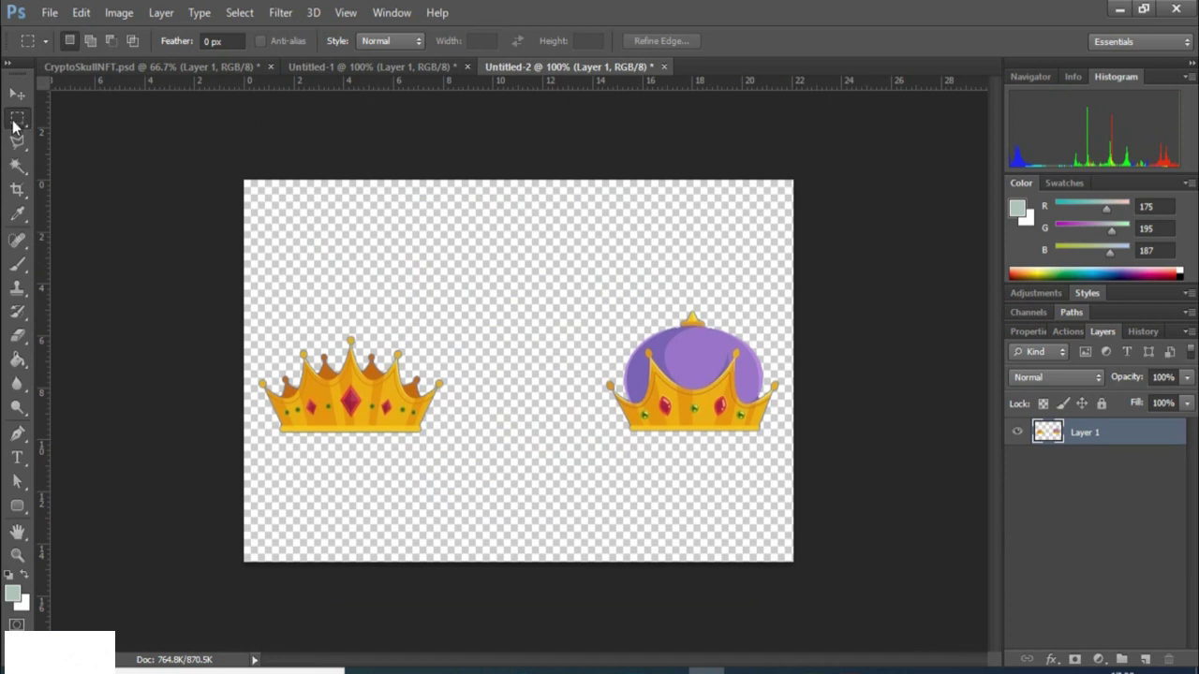
drag(250, 328, 447, 460)
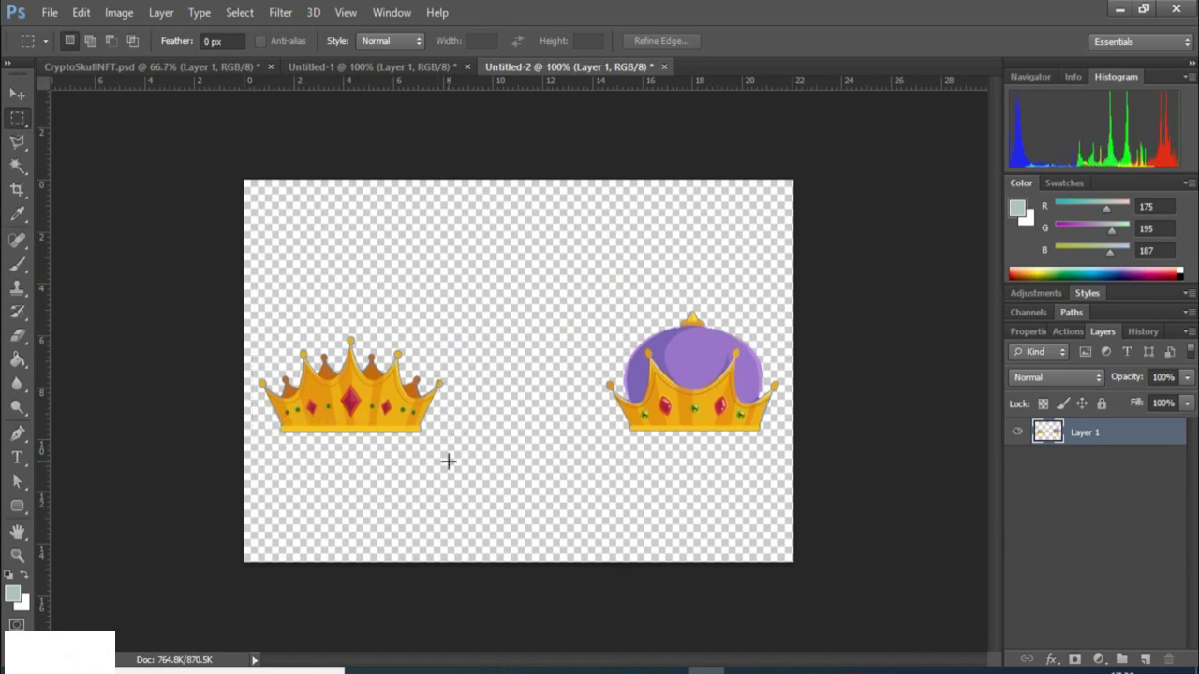
key(ctrl+x)
Rename the feathered turban's layer in CryptoSkullNFT.psd as crown 1 and hide it.
click(78, 67)
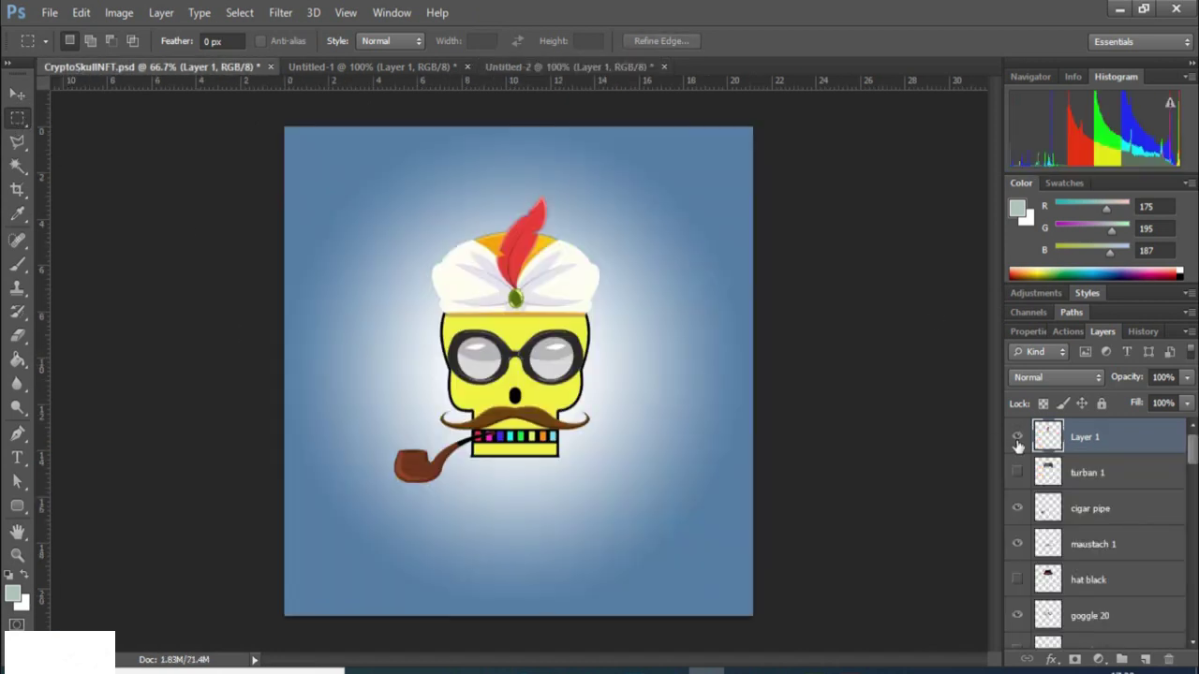
double_click(1086, 438)
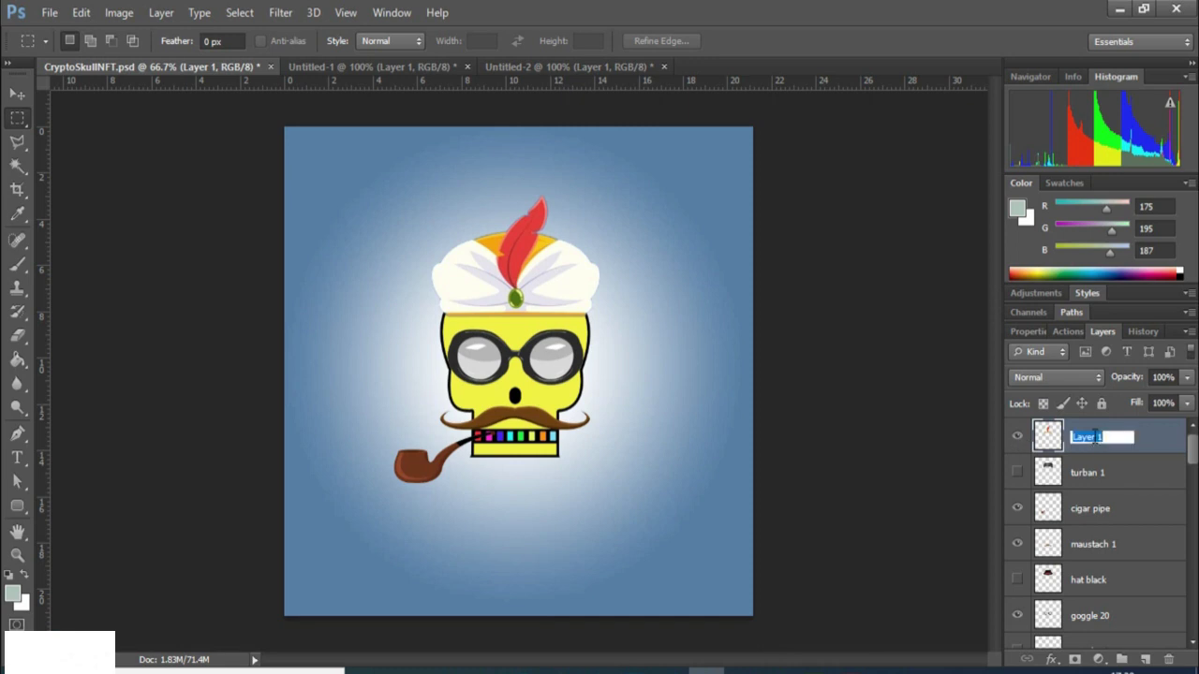
key(Return)
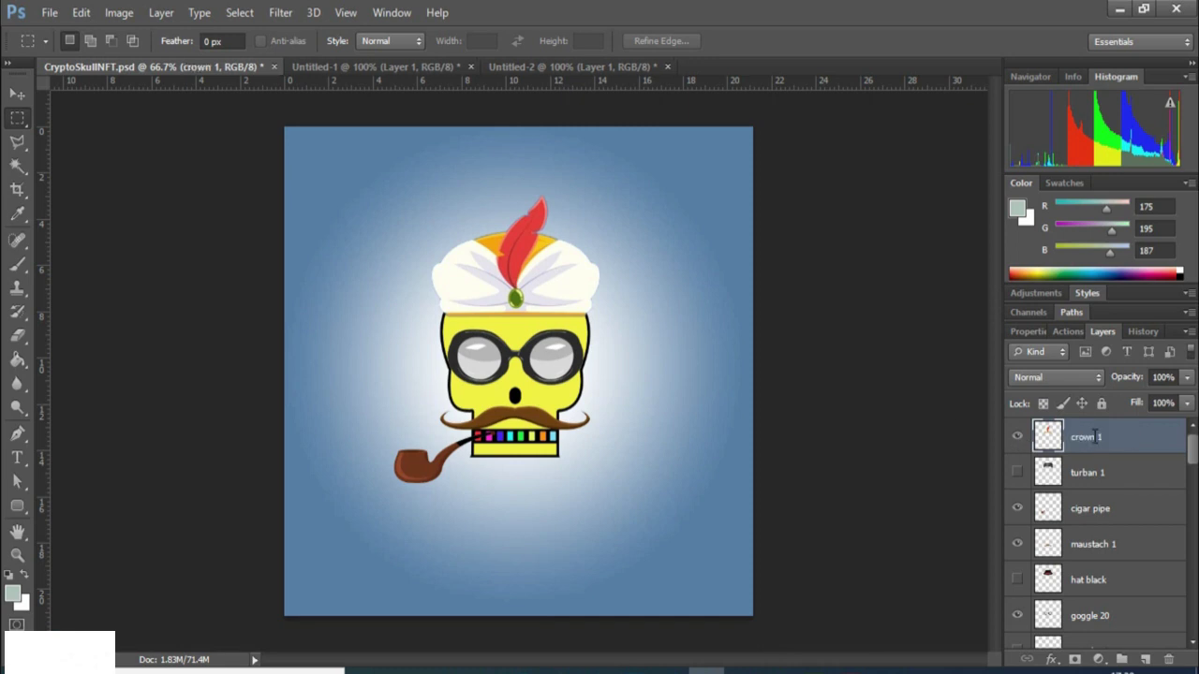
click(1016, 440)
Paste the gold crown, move it onto the skull's top and stretch it to about 141% width and 148% height.
key(ctrl+v)
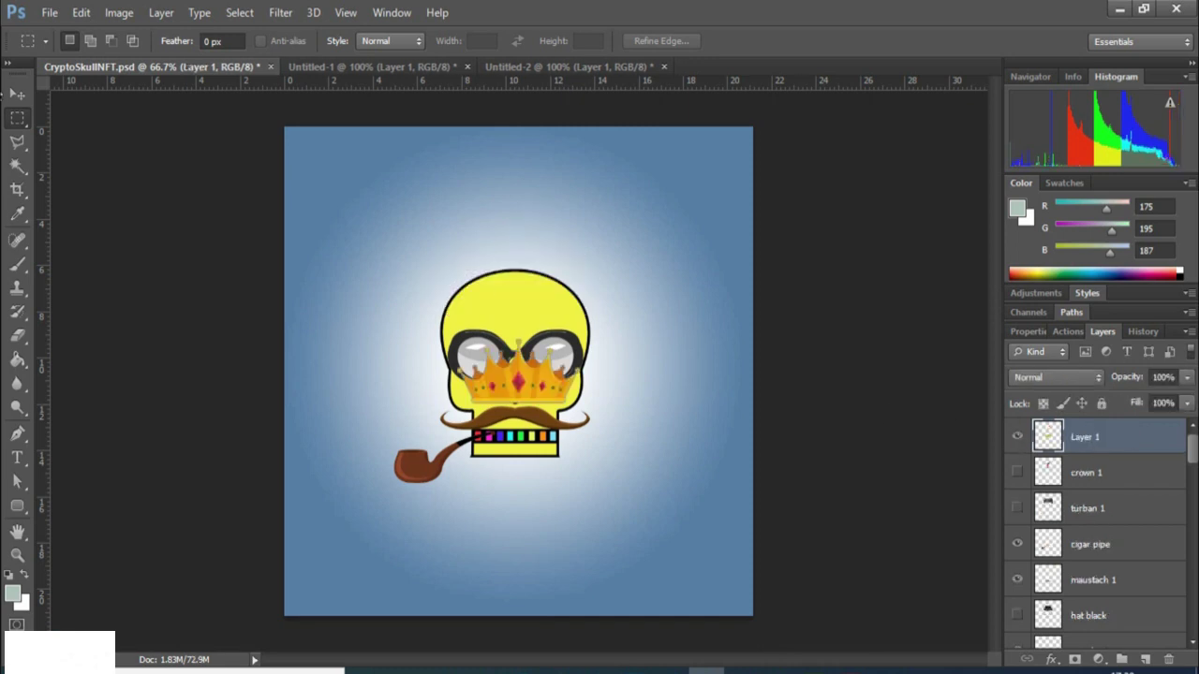
key(v)
drag(529, 356, 601, 258)
drag(453, 258, 427, 259)
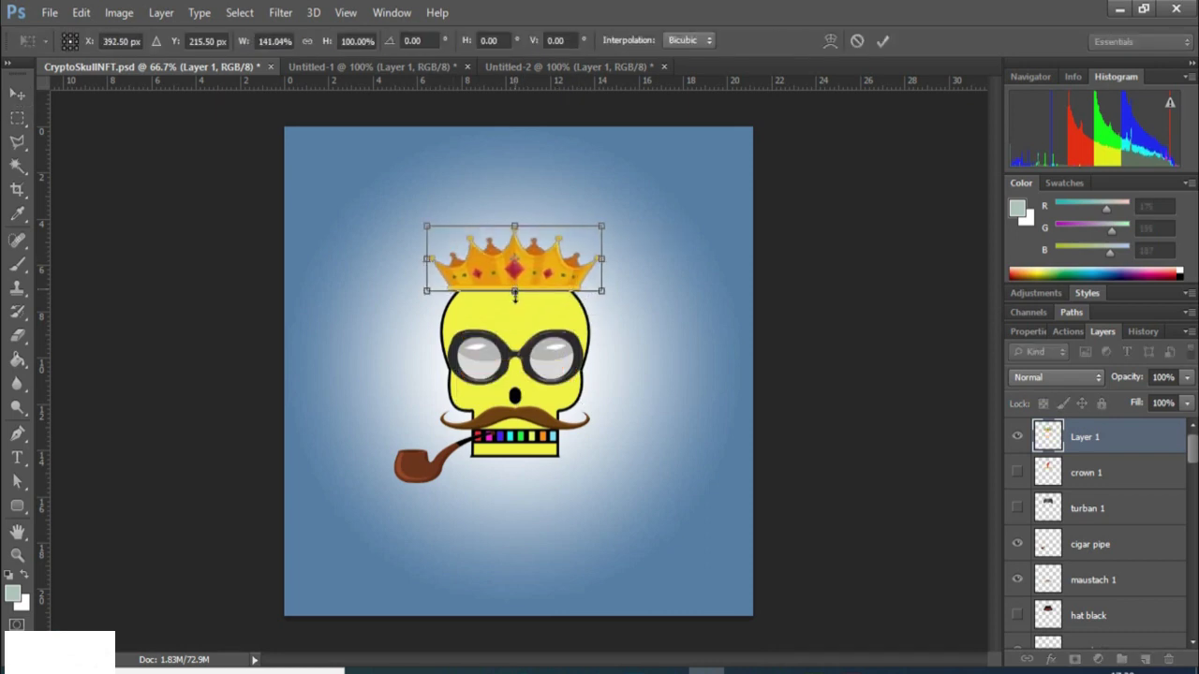
drag(514, 296, 514, 307)
drag(514, 228, 513, 199)
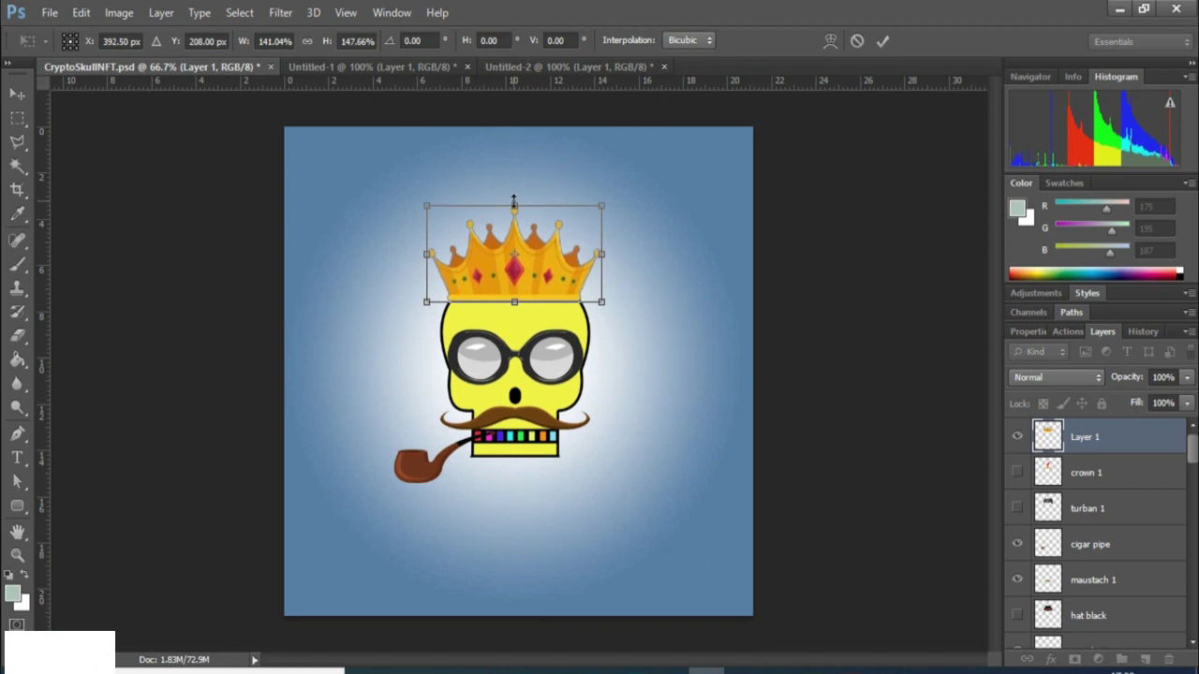
Nudge the gold crown down 6 px onto the skull and apply the transform.
key(Down)
key(Down)
key(Down)
key(Down)
key(Down)
key(Down)
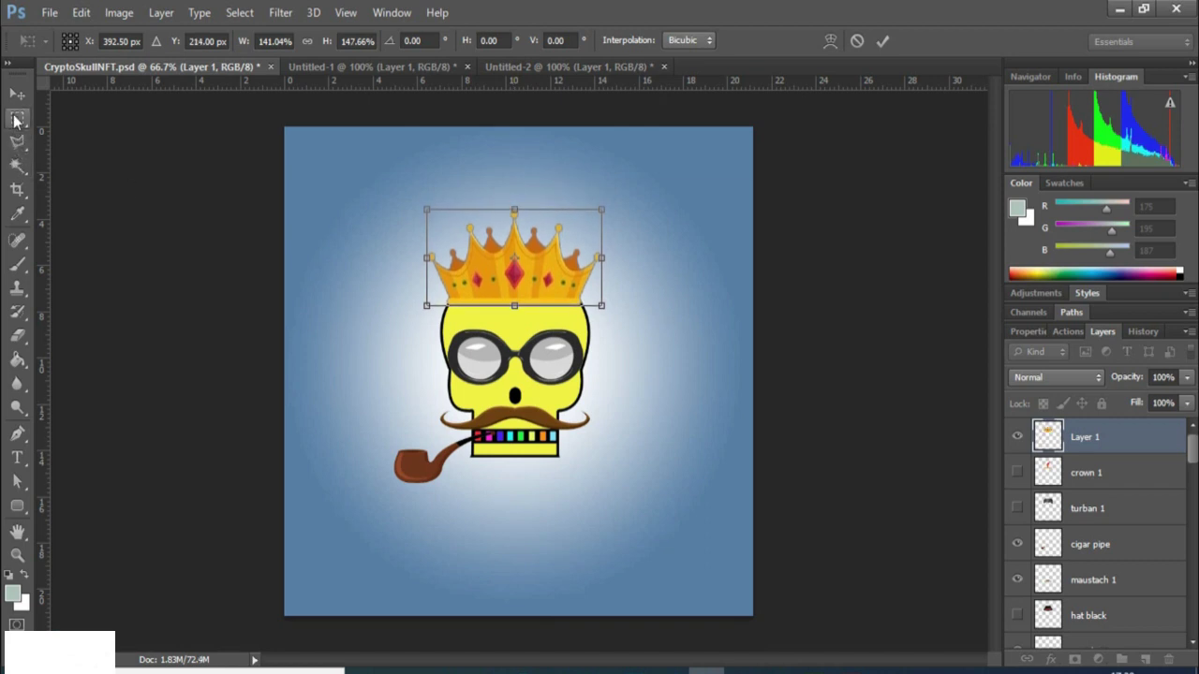
click(17, 118)
click(495, 271)
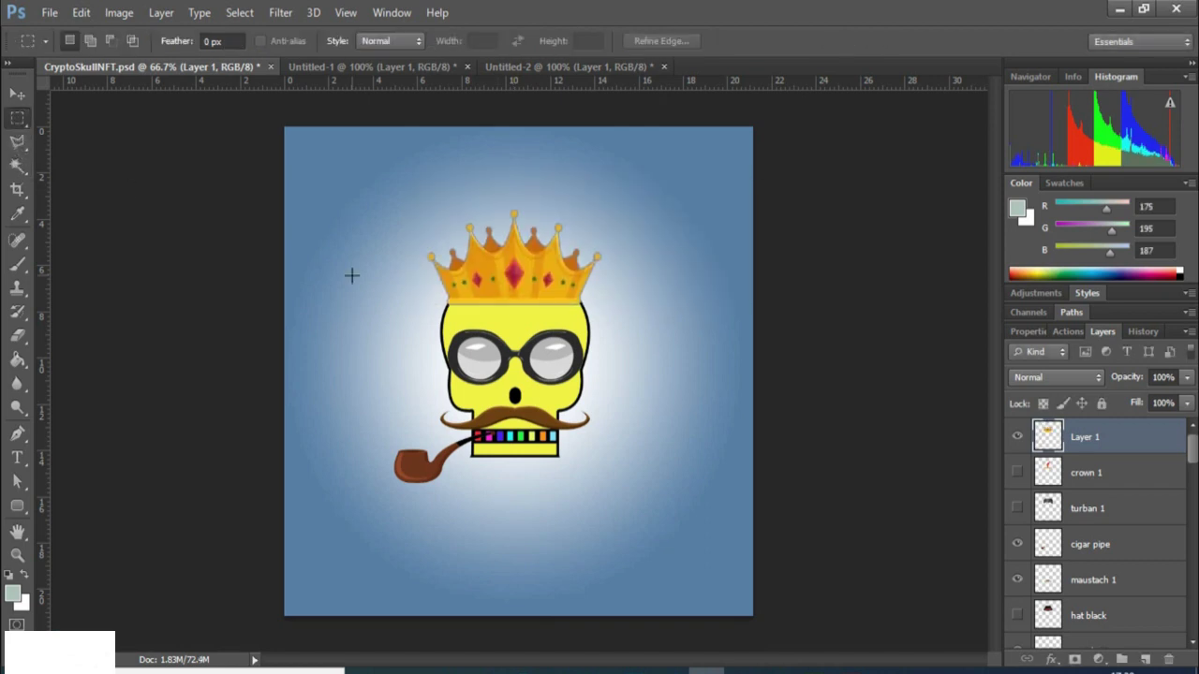
Select the purple-topped crown in Untitled-2 with a rectangular marquee and cut it.
click(617, 70)
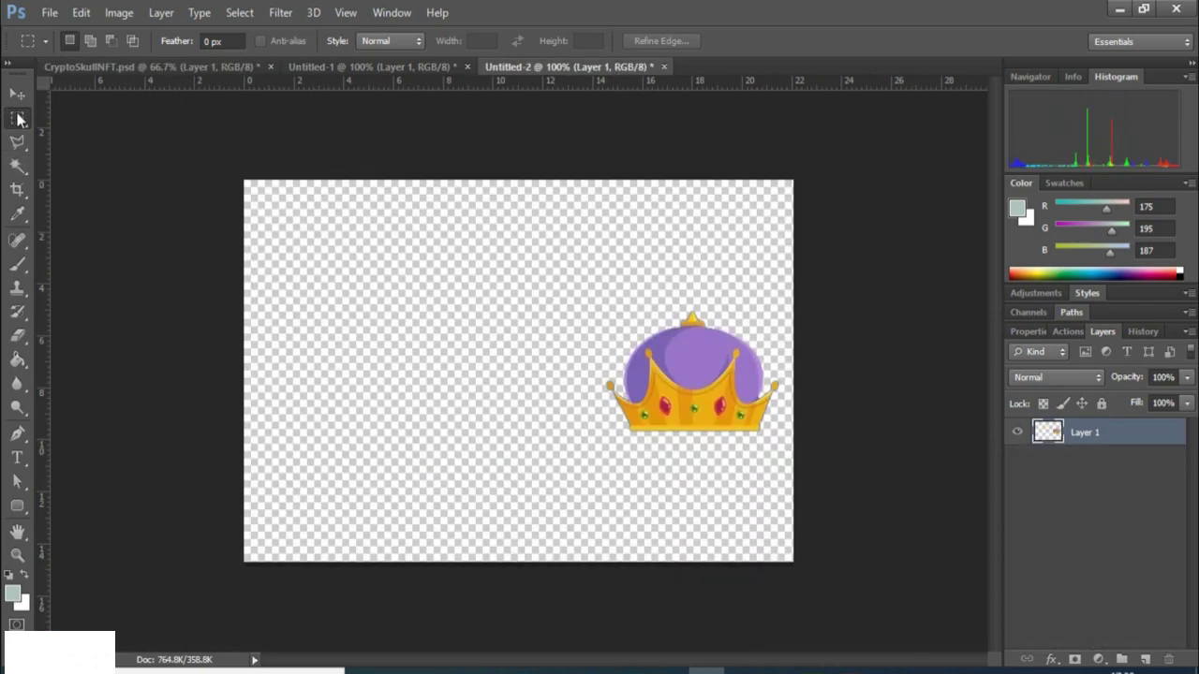
drag(571, 293, 783, 476)
key(ctrl+x)
Paste the purple crown into CryptoSkullNFT.psd as a new layer and hide the gold crown's layer.
click(79, 70)
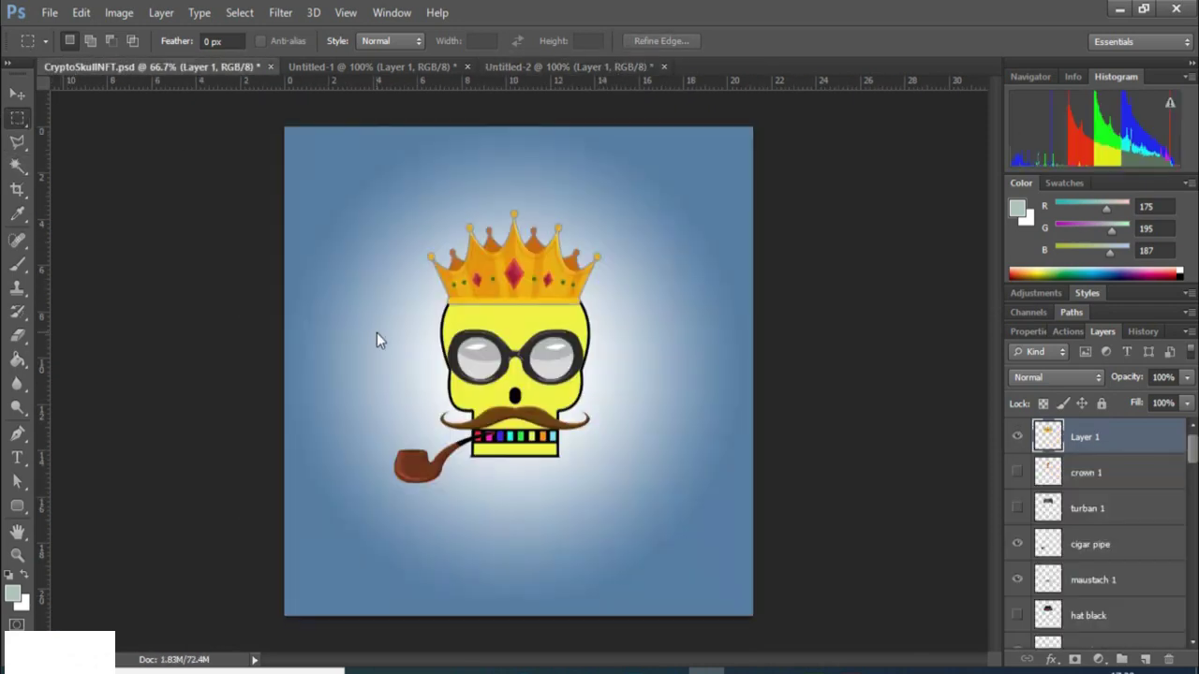
key(ctrl+v)
click(1017, 473)
Move the purple crown onto the skull's top, stretch it to about 145% width and 121% height, and lower it 15 px.
click(18, 95)
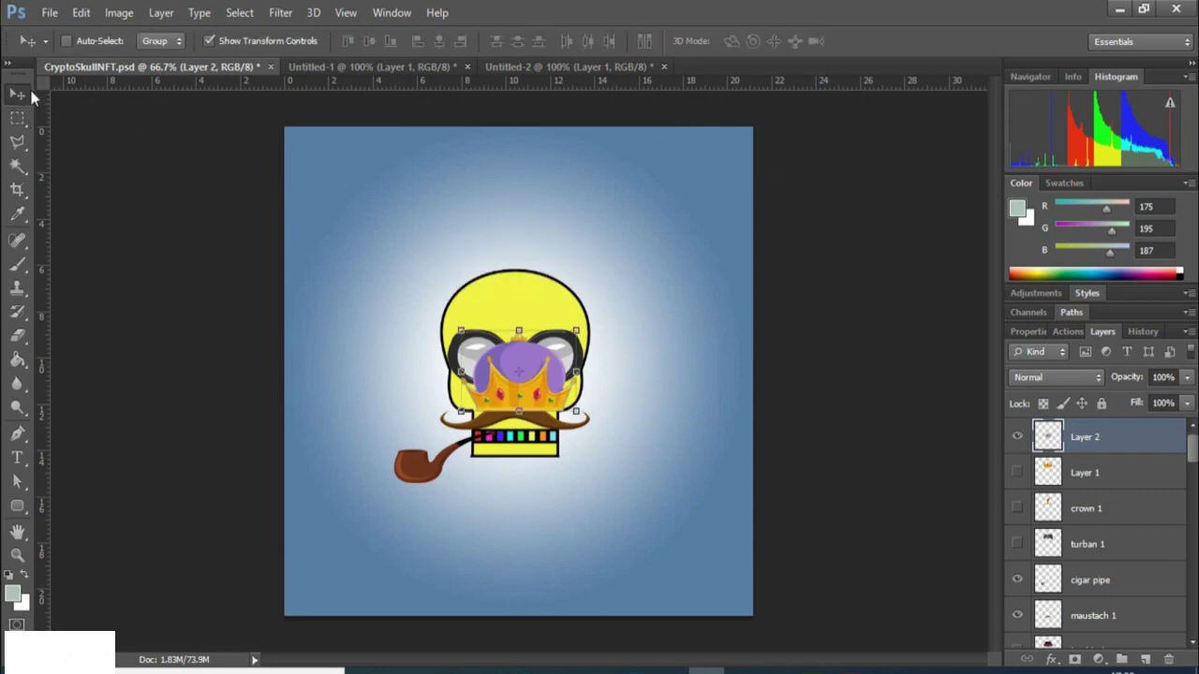
drag(501, 367, 428, 251)
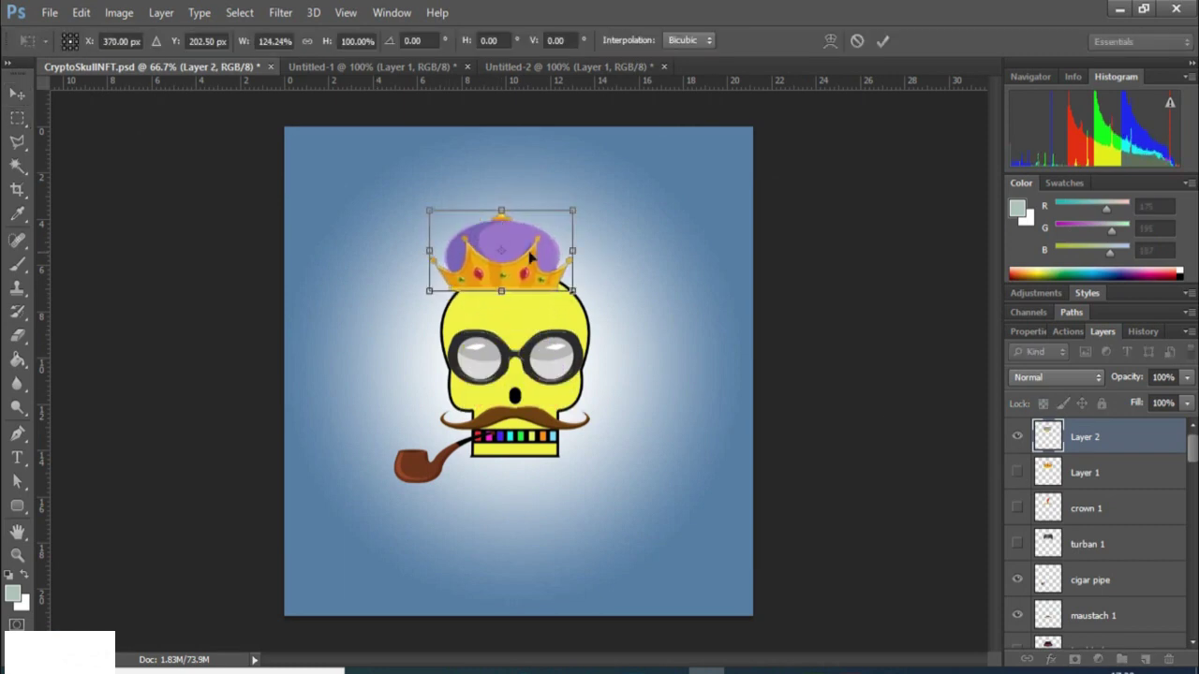
drag(574, 251, 589, 251)
drag(510, 210, 509, 193)
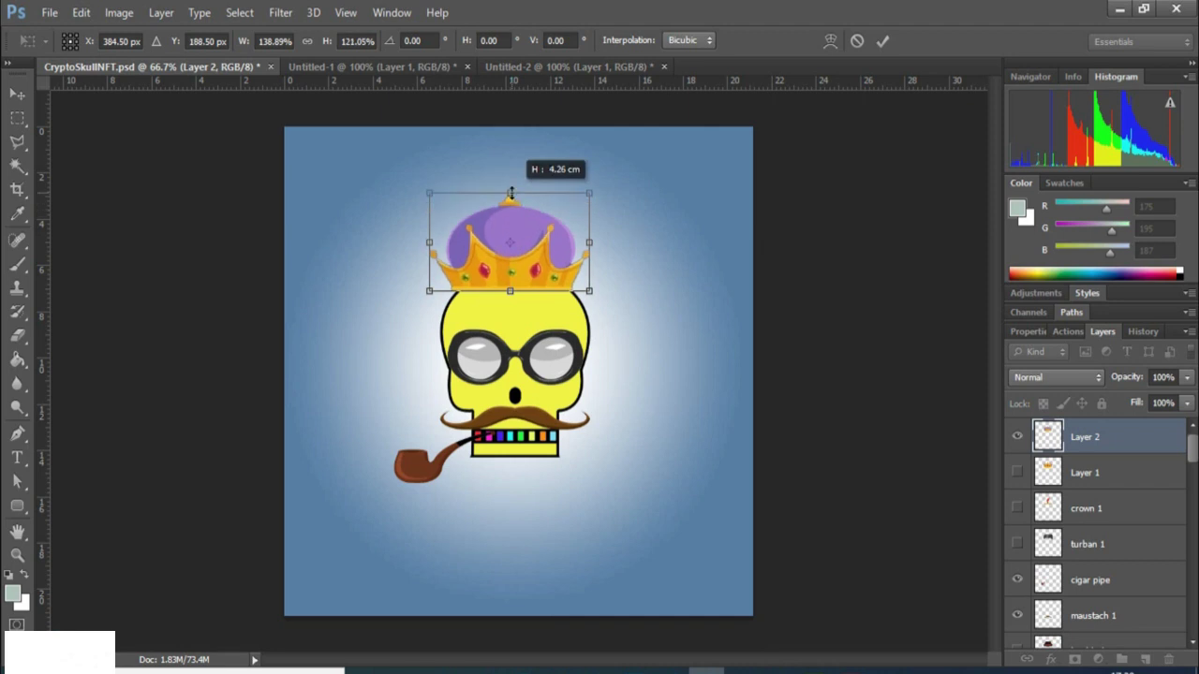
drag(588, 243, 595, 245)
key(Down)
key(Down)
key(Down)
key(Down)
key(Down)
key(Down)
key(Down)
key(Down)
key(Down)
key(Down)
key(Down)
key(Down)
key(Down)
key(Down)
key(Down)
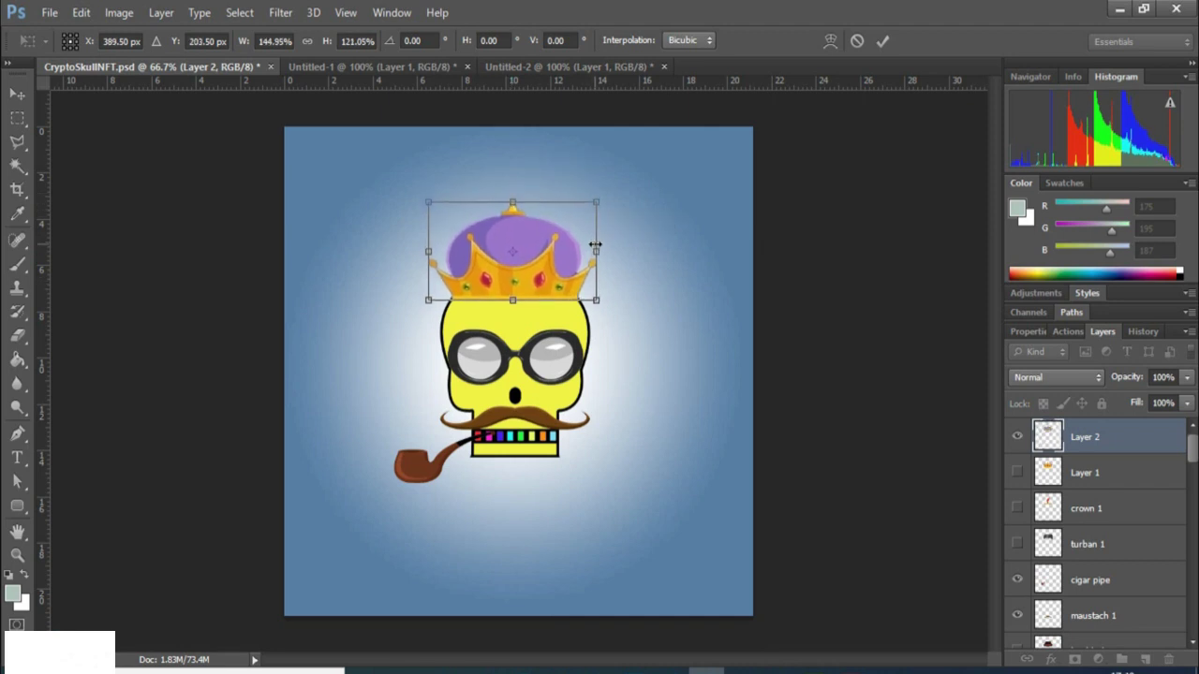
Enlarge the purple crown to about 155% width and 131% height, nudge it down onto the skull, and apply the transform.
drag(421, 252, 415, 251)
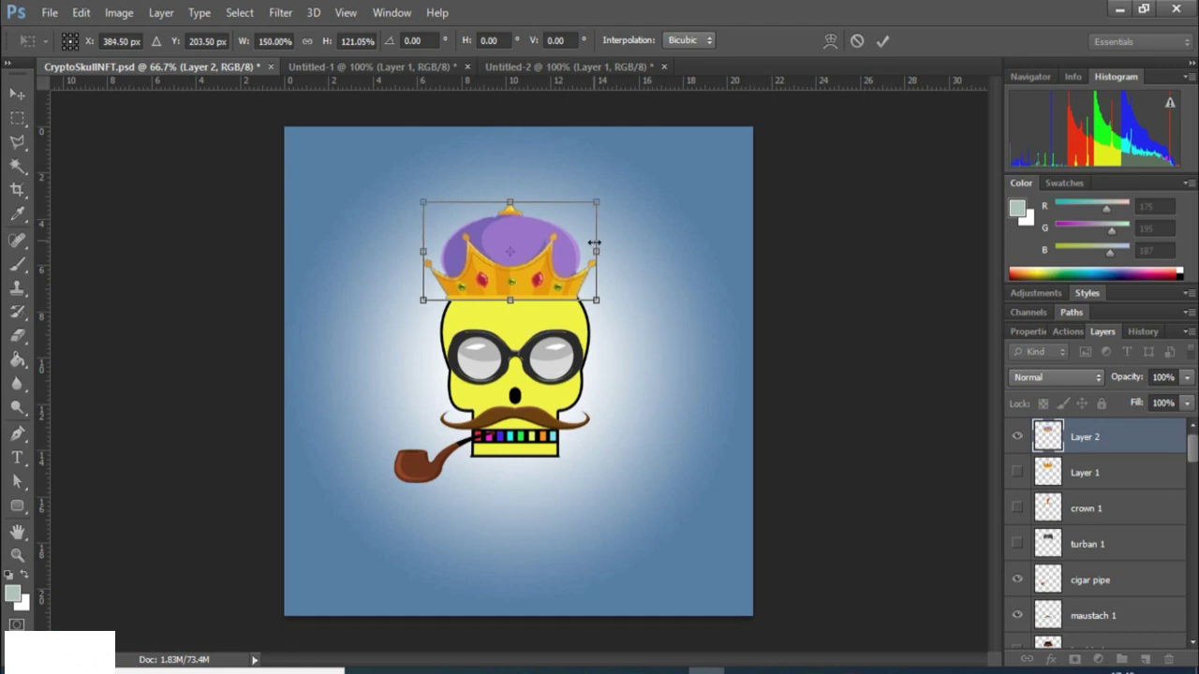
drag(596, 250, 601, 247)
drag(513, 201, 514, 193)
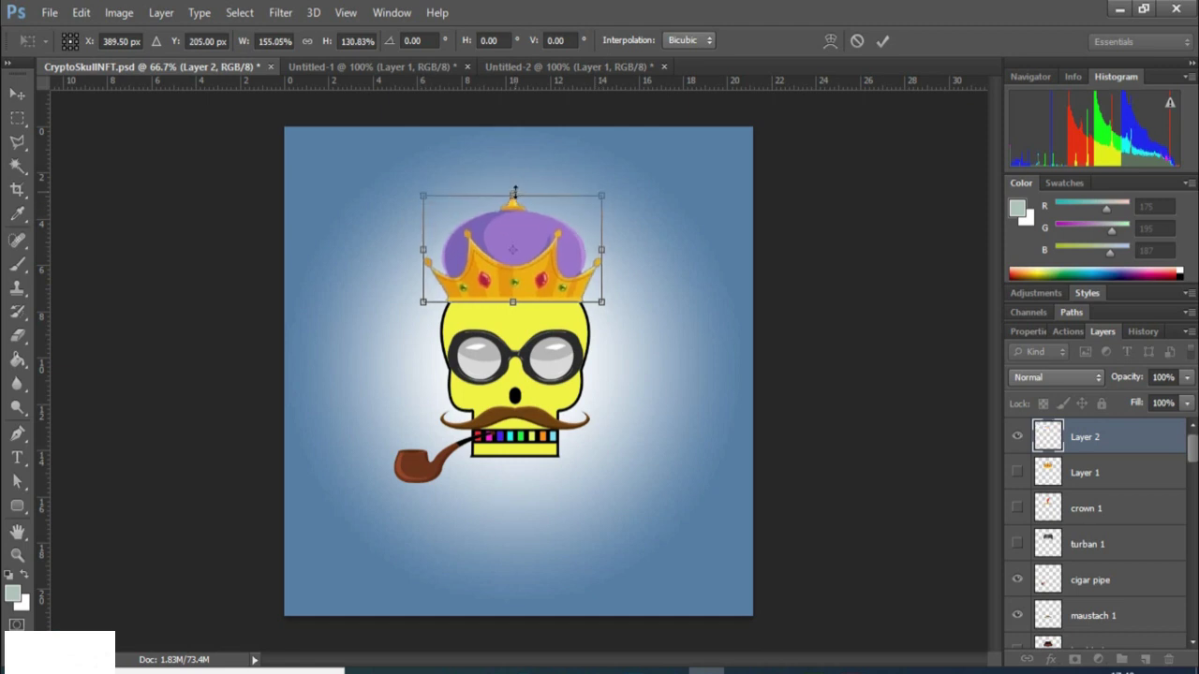
key(Down)
key(Down)
key(Down)
key(Down)
key(Down)
key(Down)
key(Down)
key(Down)
key(Down)
key(Down)
key(Down)
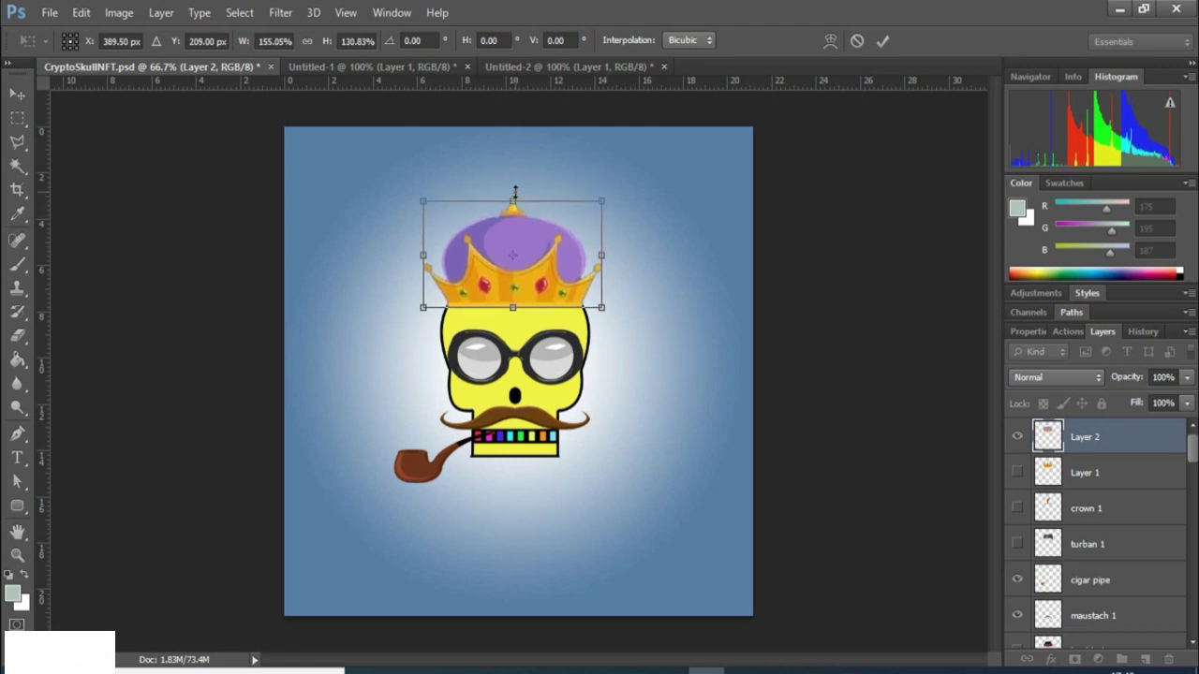
click(18, 117)
click(512, 270)
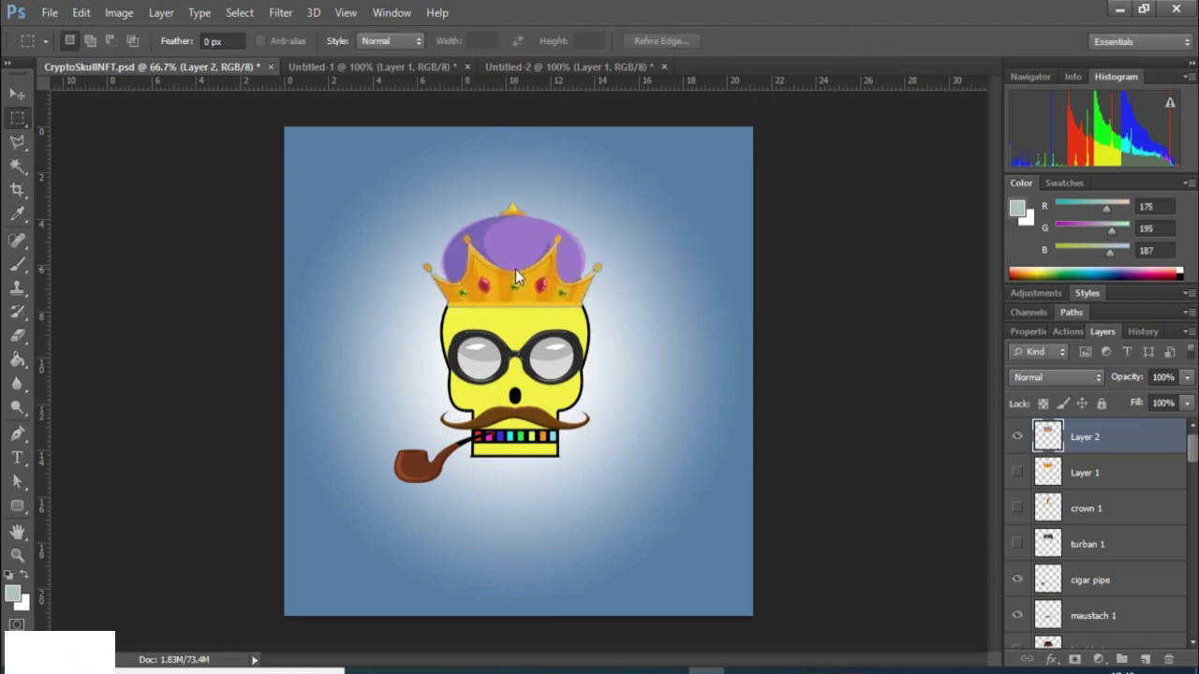
Toggle the purple crown's visibility to check it, and rename its layer crown 3 and the gold crown's layer crown 2.
click(1016, 438)
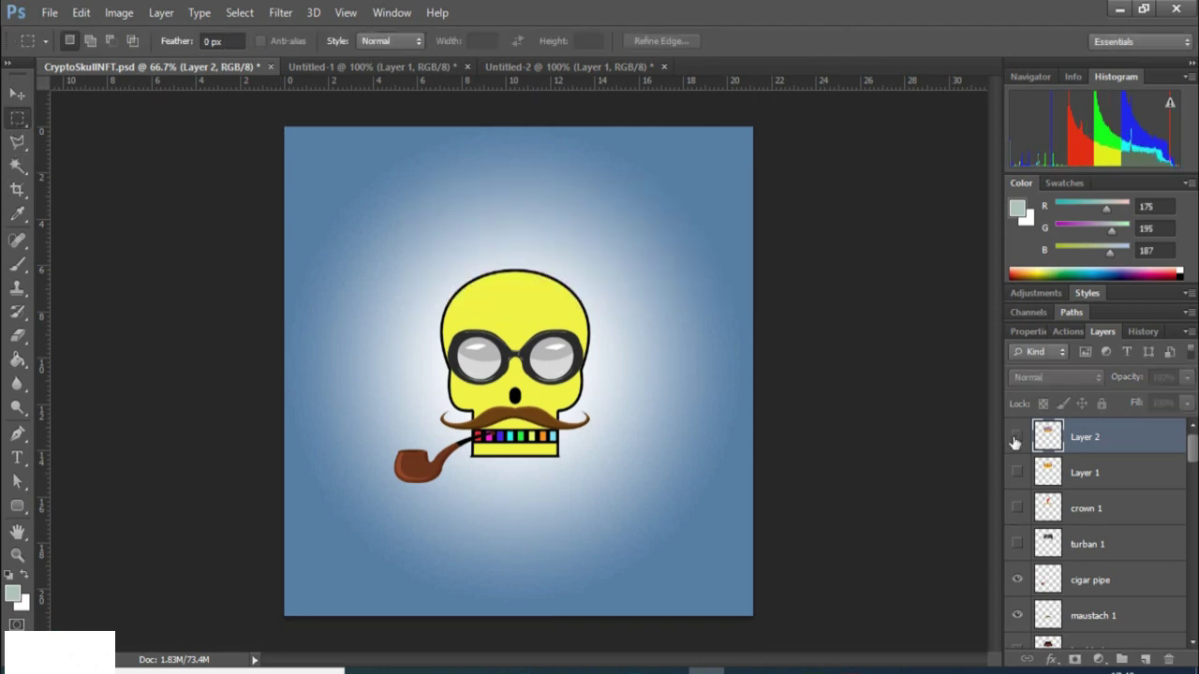
click(1016, 437)
double_click(1084, 436)
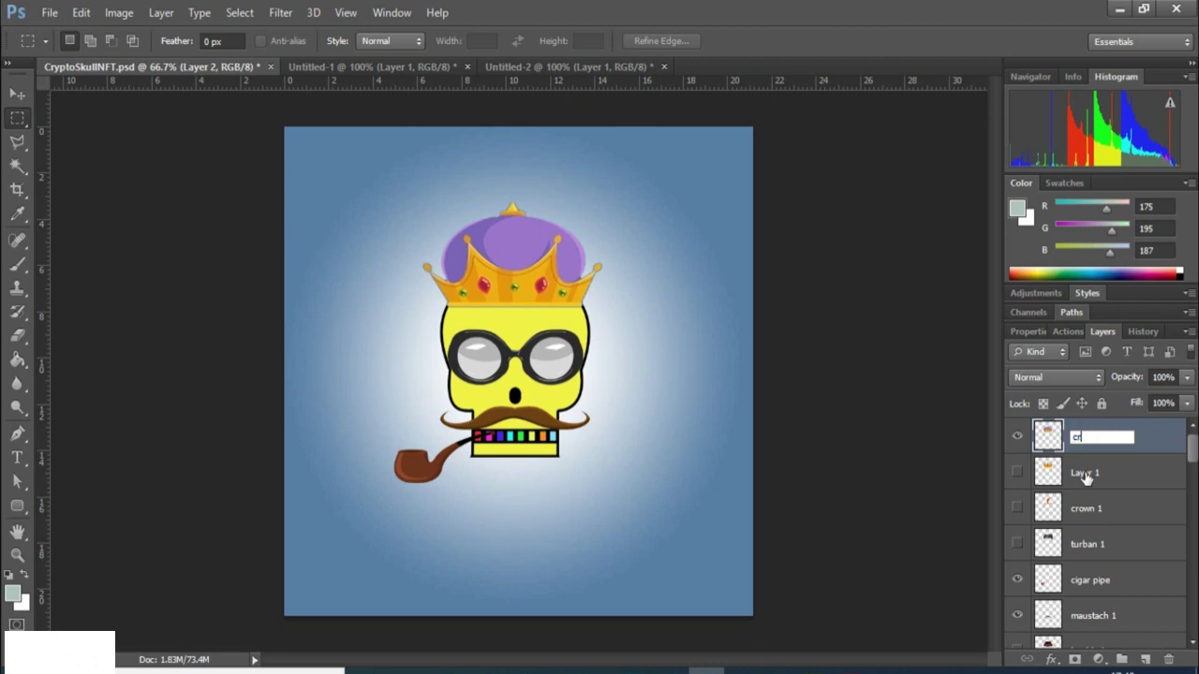
double_click(1084, 474)
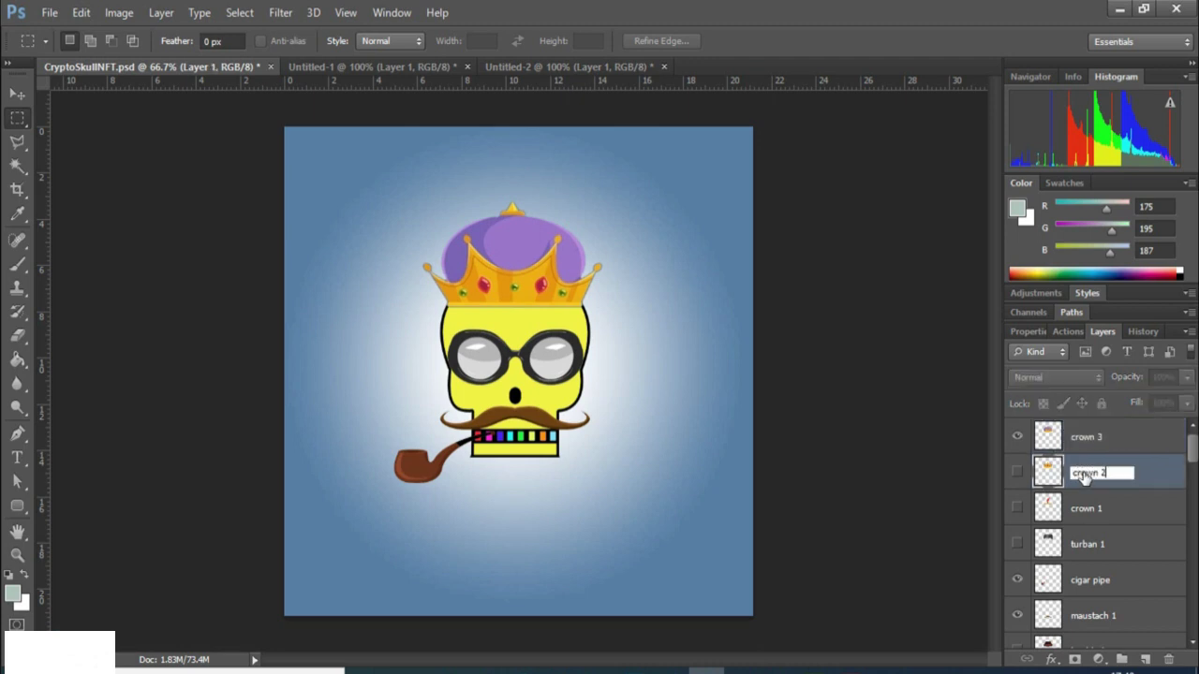
Name the gold crown's layer crown 2, hide crown 3, and show turban 1.
text(crown 2)
key(Return)
click(1016, 437)
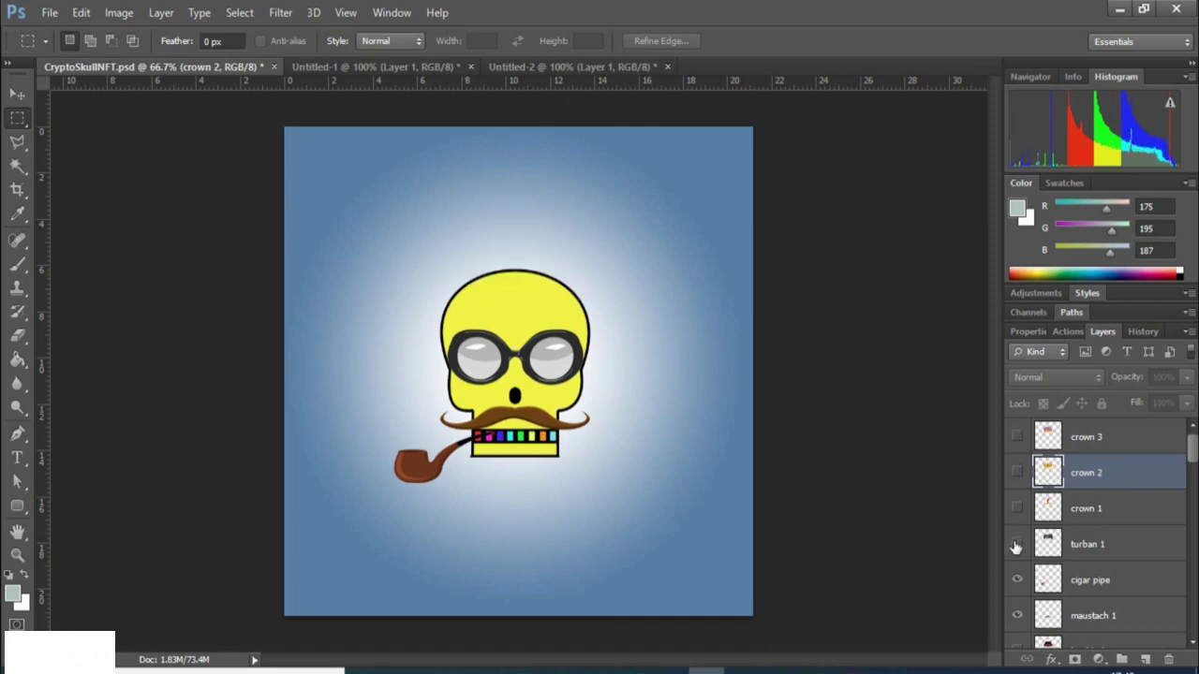
click(1016, 544)
Switch to Freepik in the browser, close the crown preview, and search for set of hats.
click(778, 670)
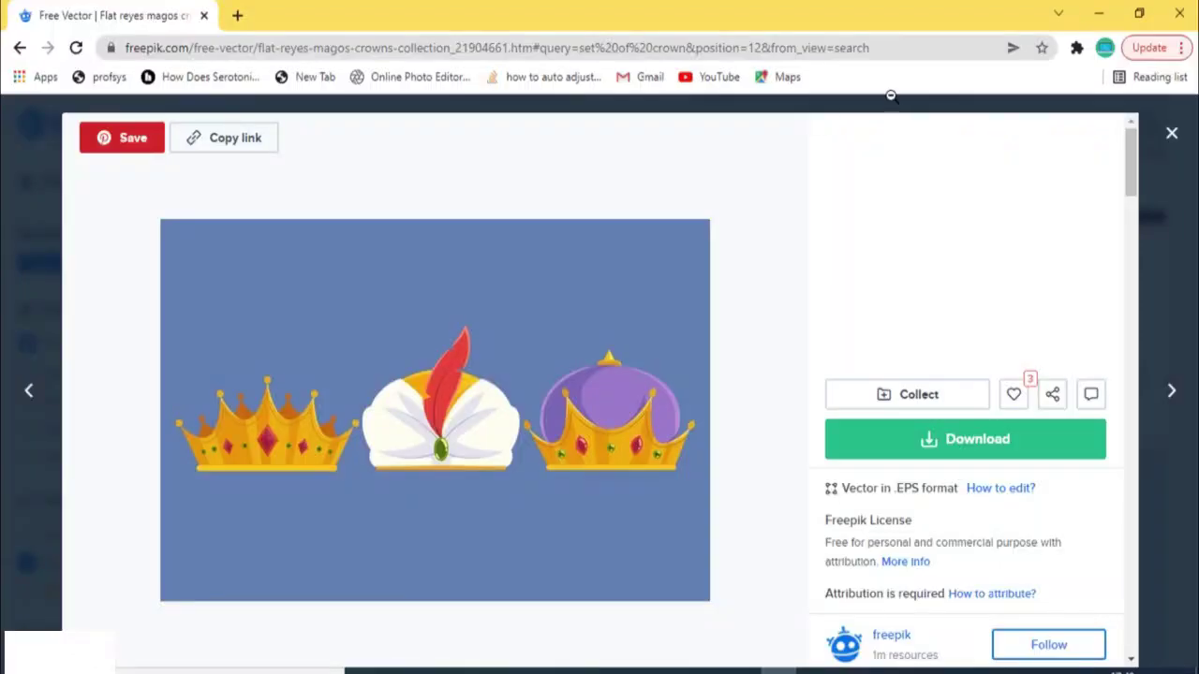
click(1169, 135)
drag(1192, 267, 1192, 141)
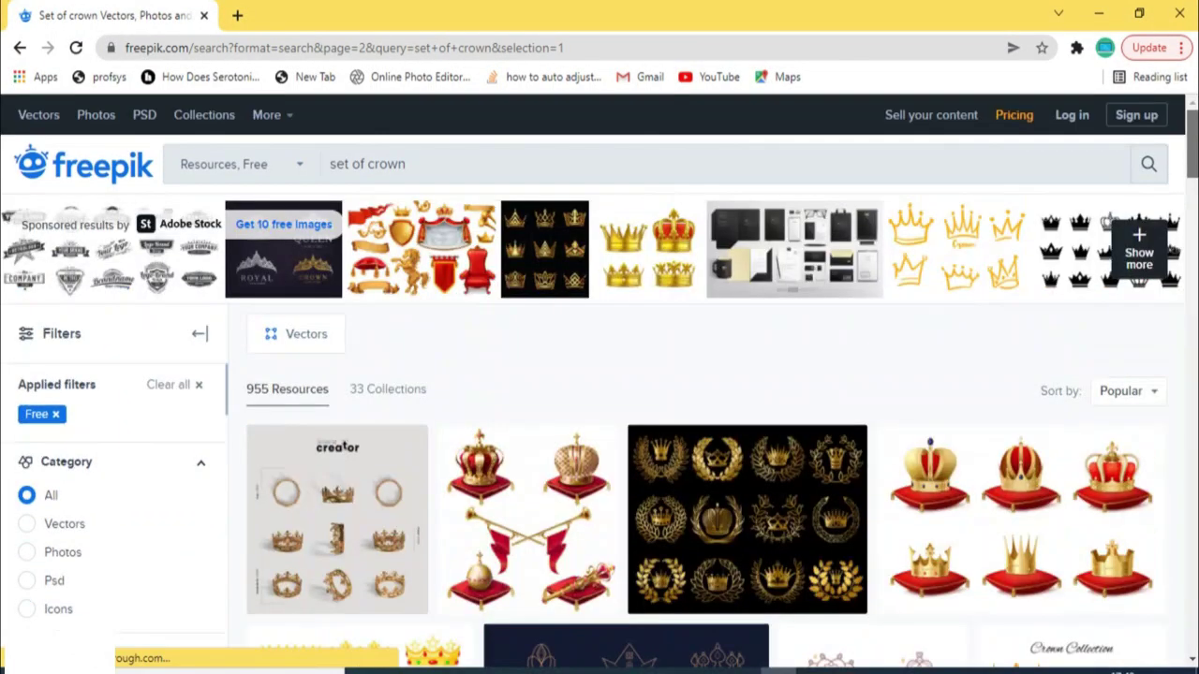
double_click(383, 165)
key(BackSpace)
text(hats)
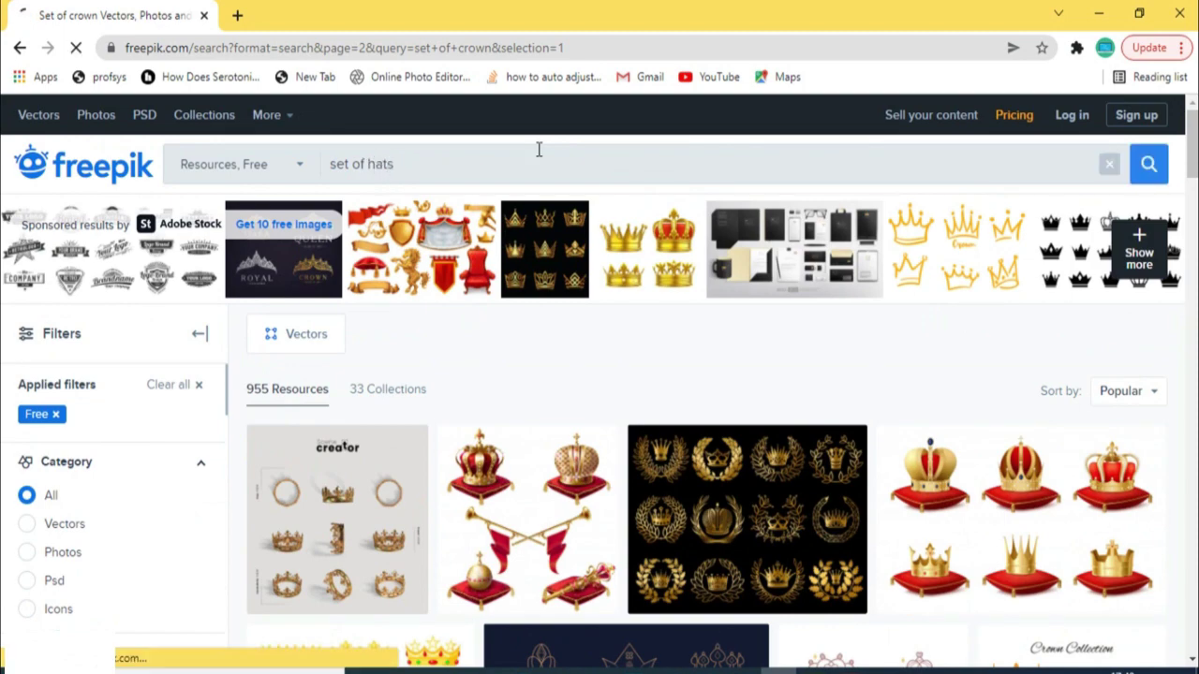
key(Return)
Open the hats and caps set with the top hat and red fez, and copy its image.
drag(1194, 145, 1194, 169)
click(1040, 265)
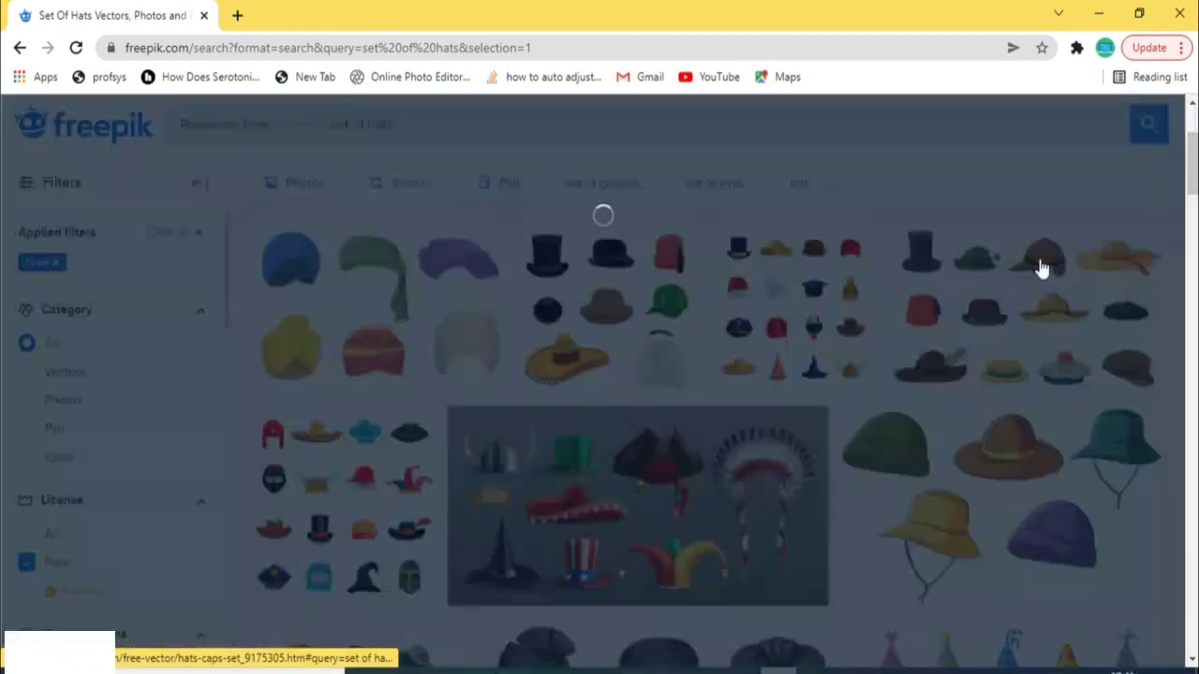
right_click(412, 386)
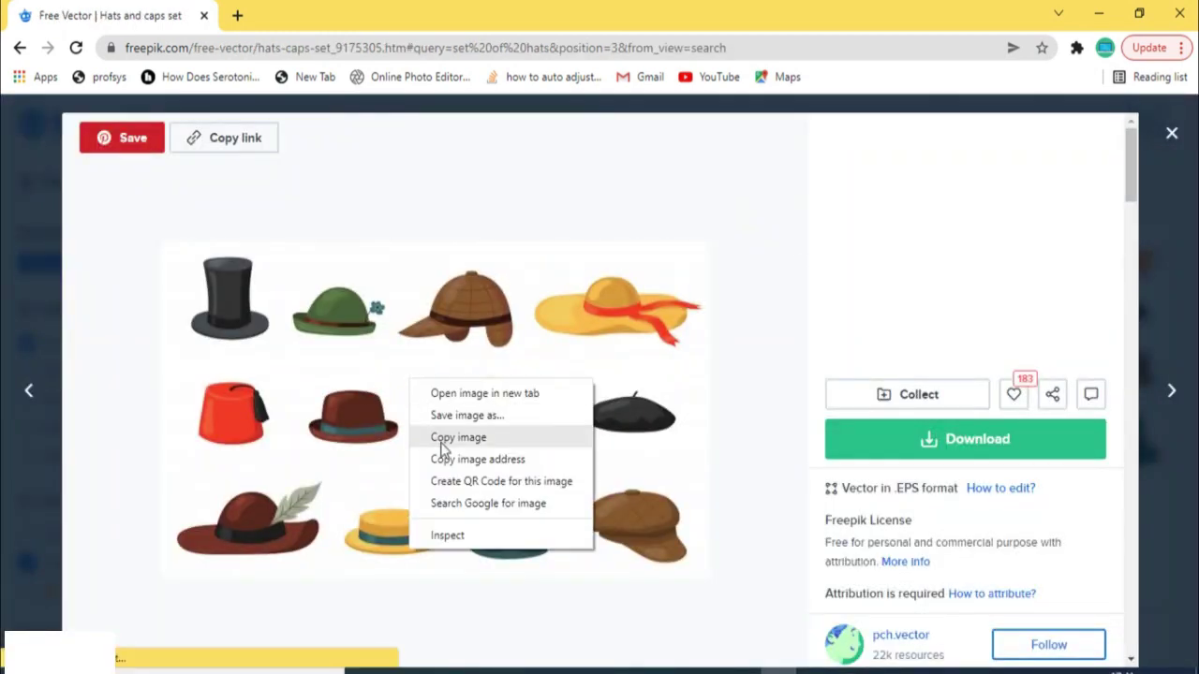
click(449, 436)
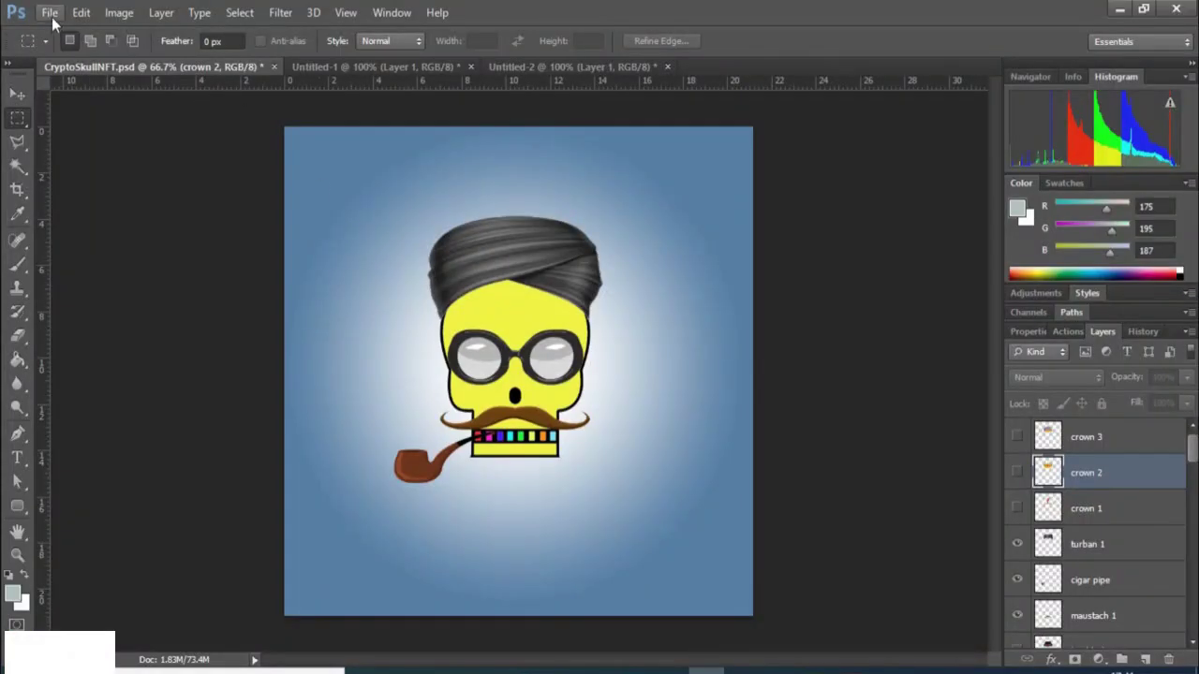
Create a new document in Photoshop and paste the copied hats and caps image into it.
click(49, 14)
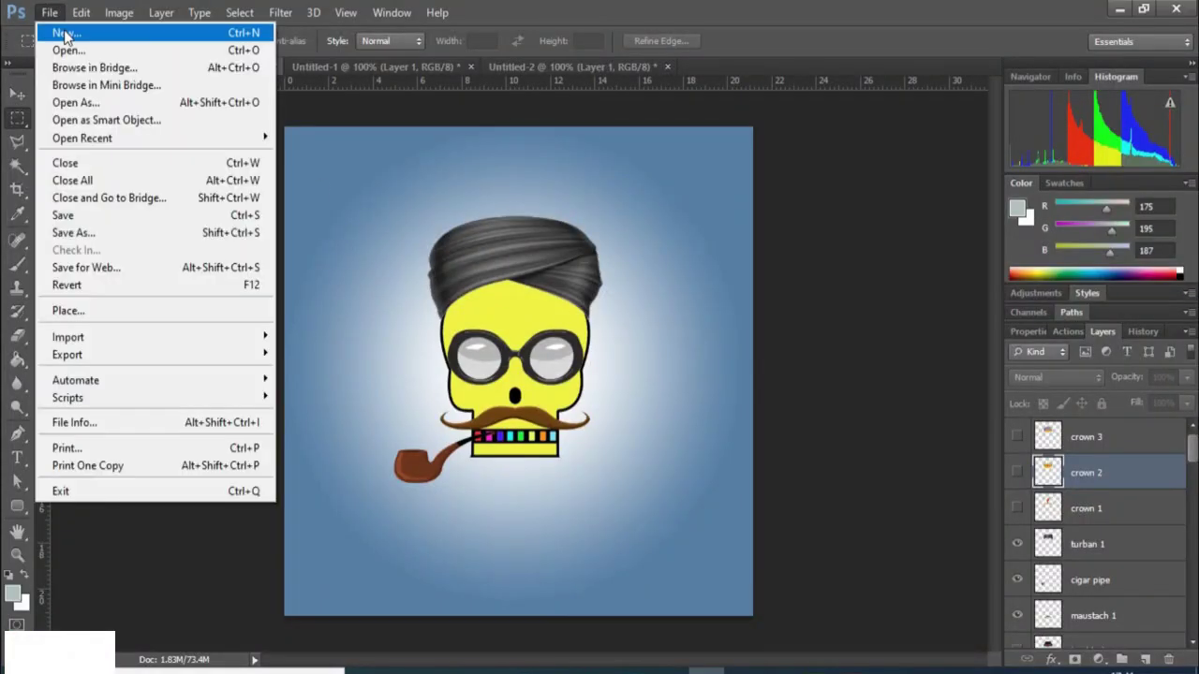
click(40, 29)
click(747, 197)
key(ctrl+v)
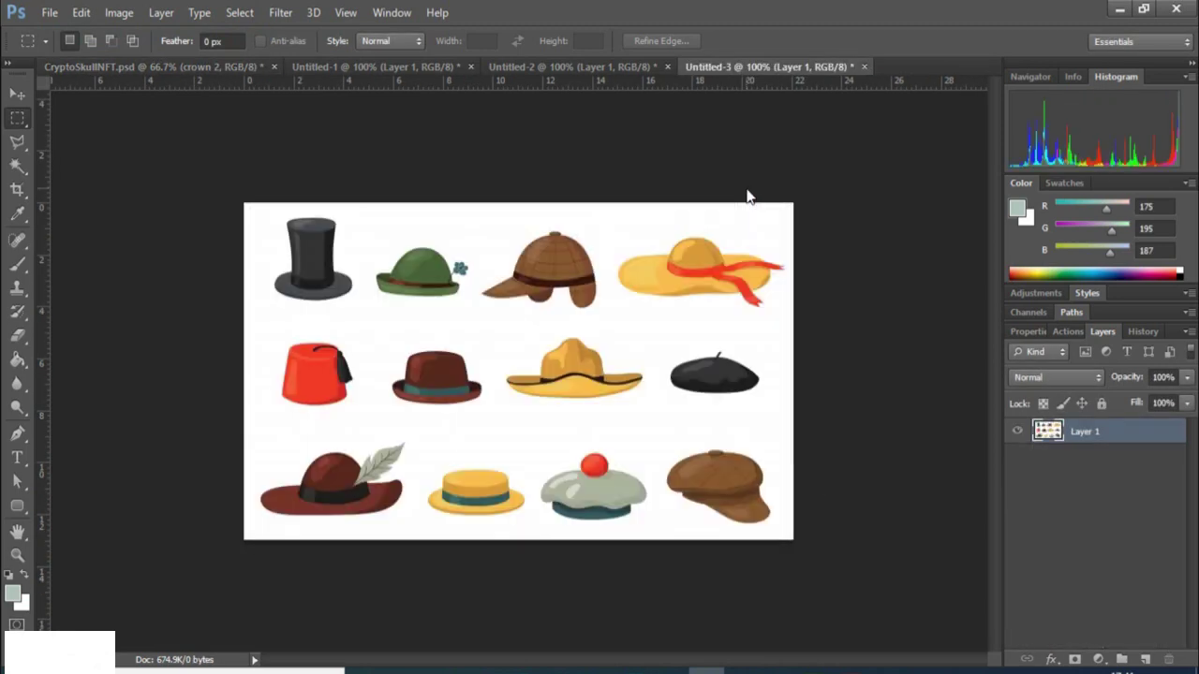
Delete the white background around the hats with the Magic Wand and clear the selection.
click(17, 165)
click(363, 217)
key(Delete)
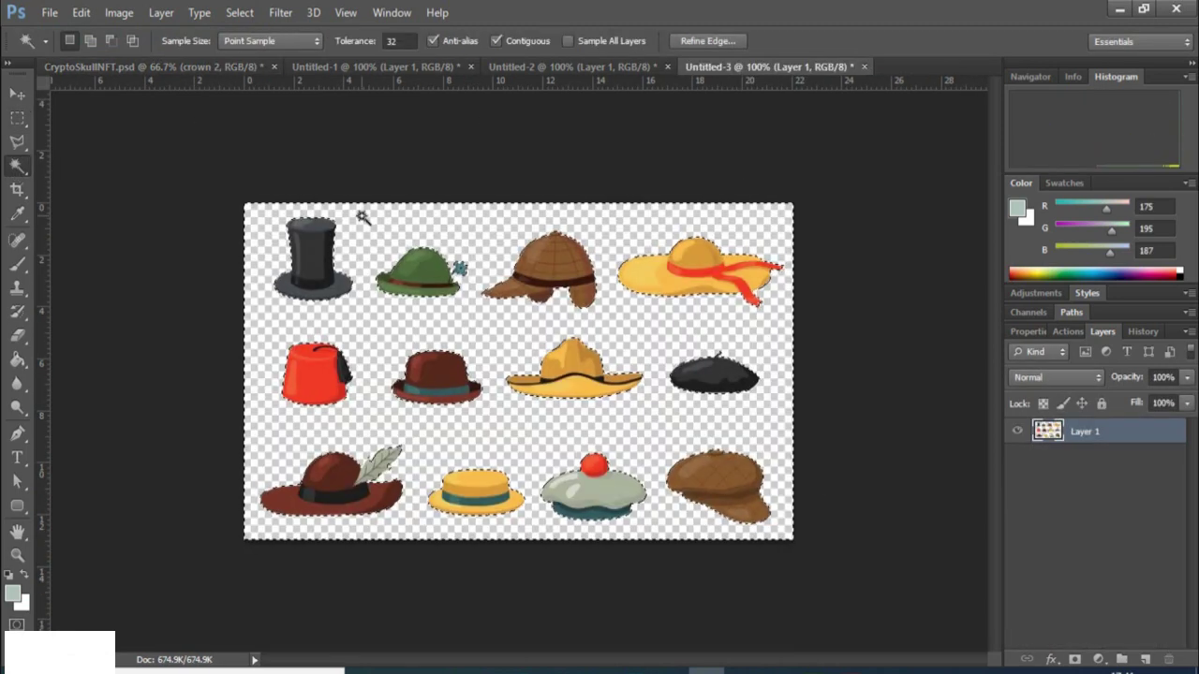
key(m)
click(481, 320)
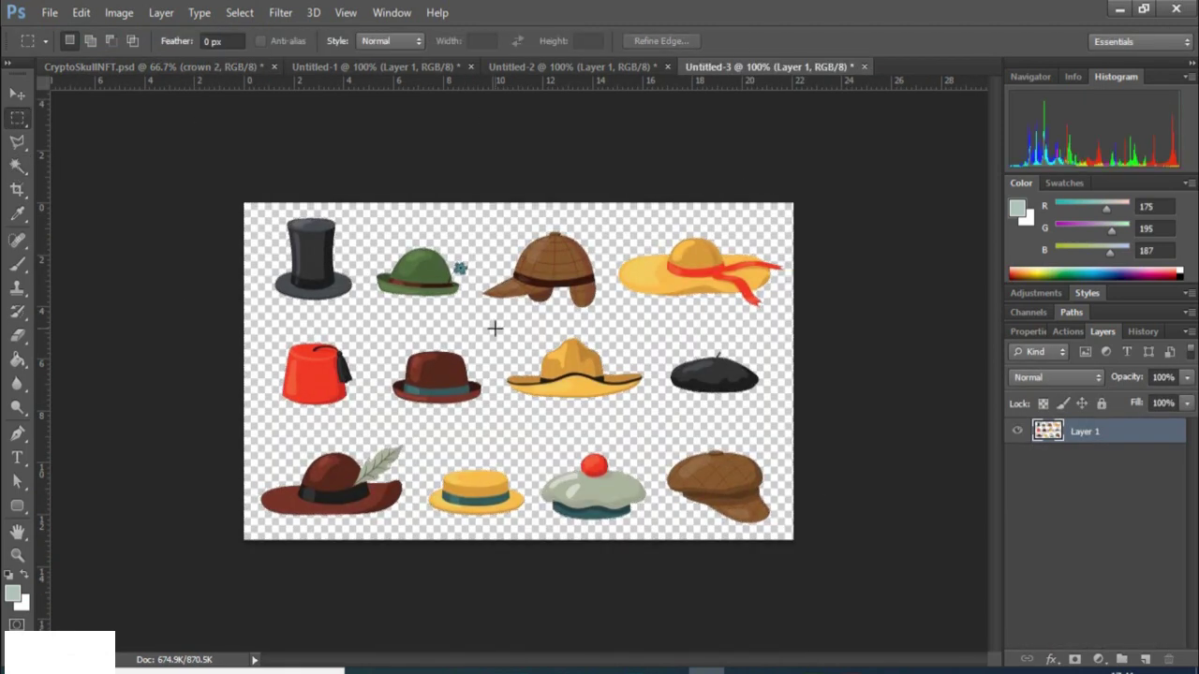
Cut out the yellow cowboy hat, paste it above turban 1 in CryptoSkullNFT.psd, and hide turban 1.
drag(500, 335, 650, 409)
key(ctrl+x)
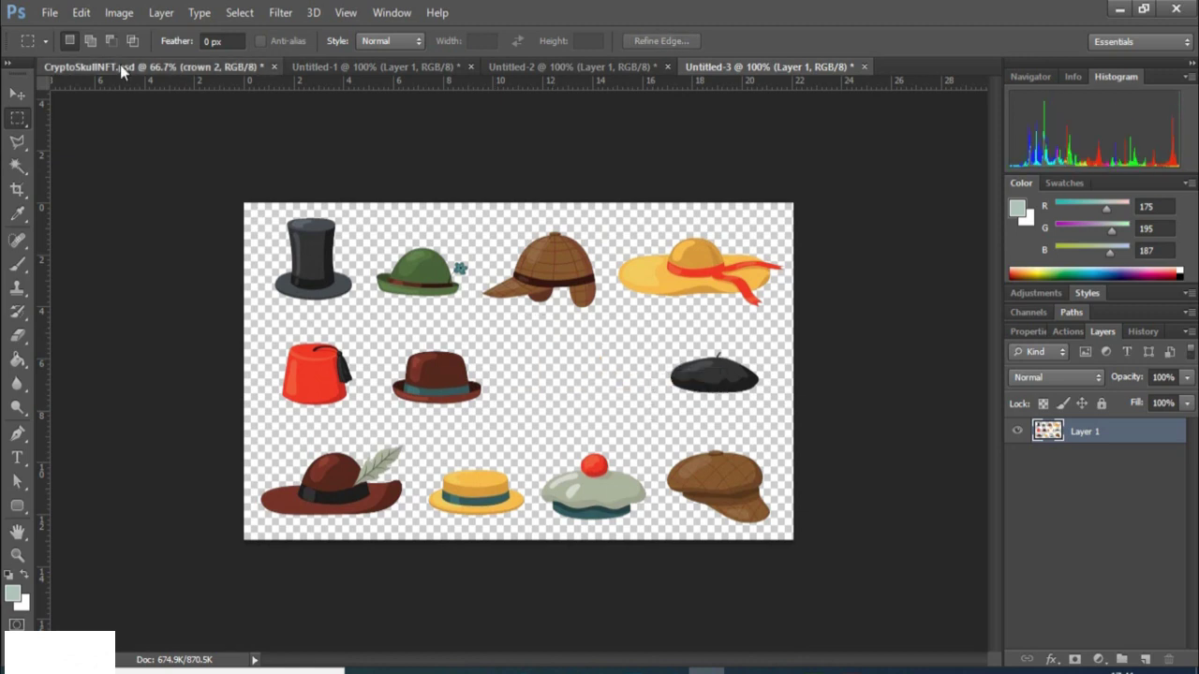
click(150, 67)
click(1100, 549)
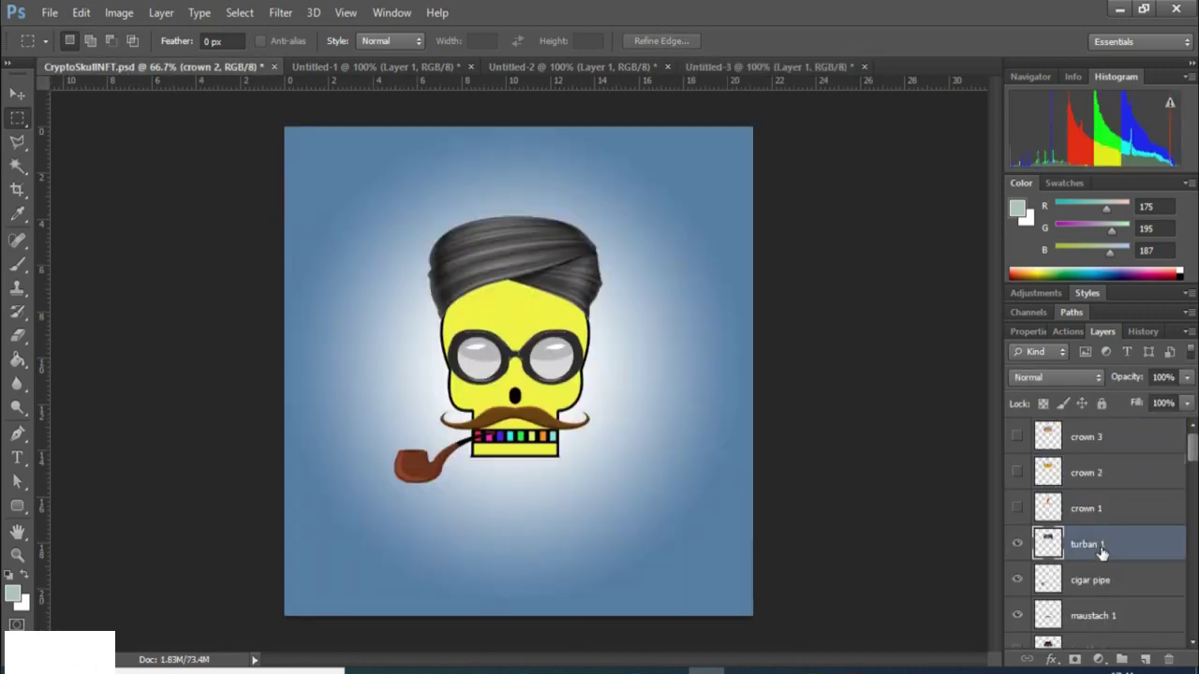
key(ctrl+v)
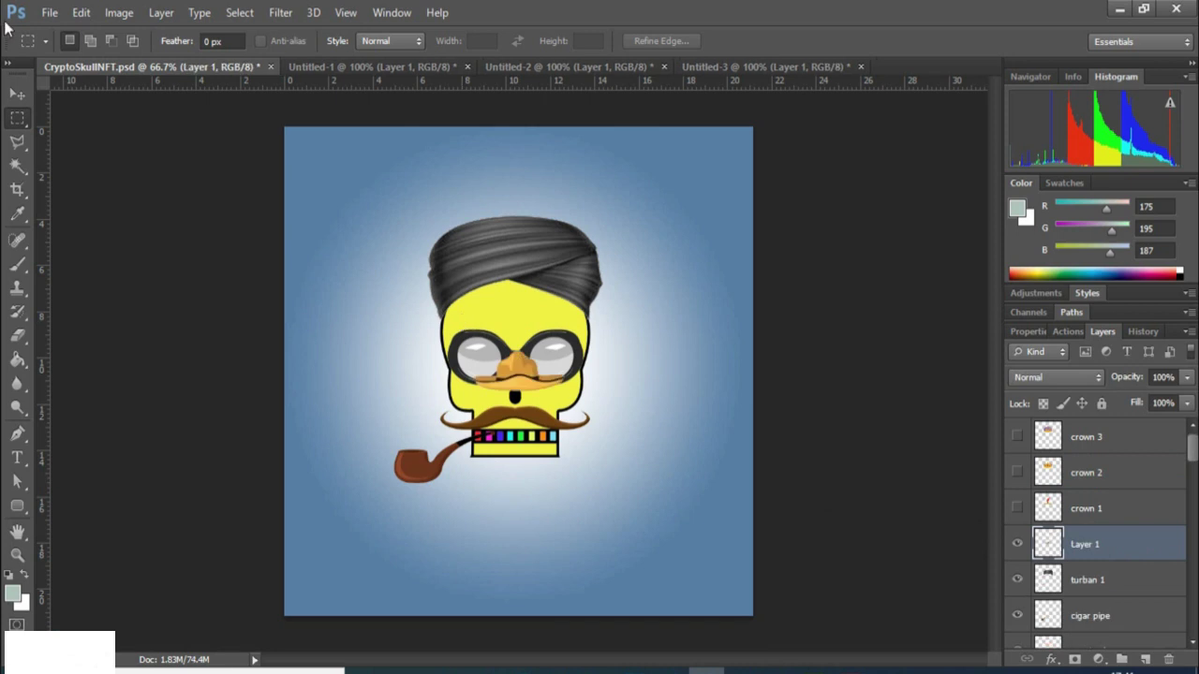
key(v)
click(1017, 581)
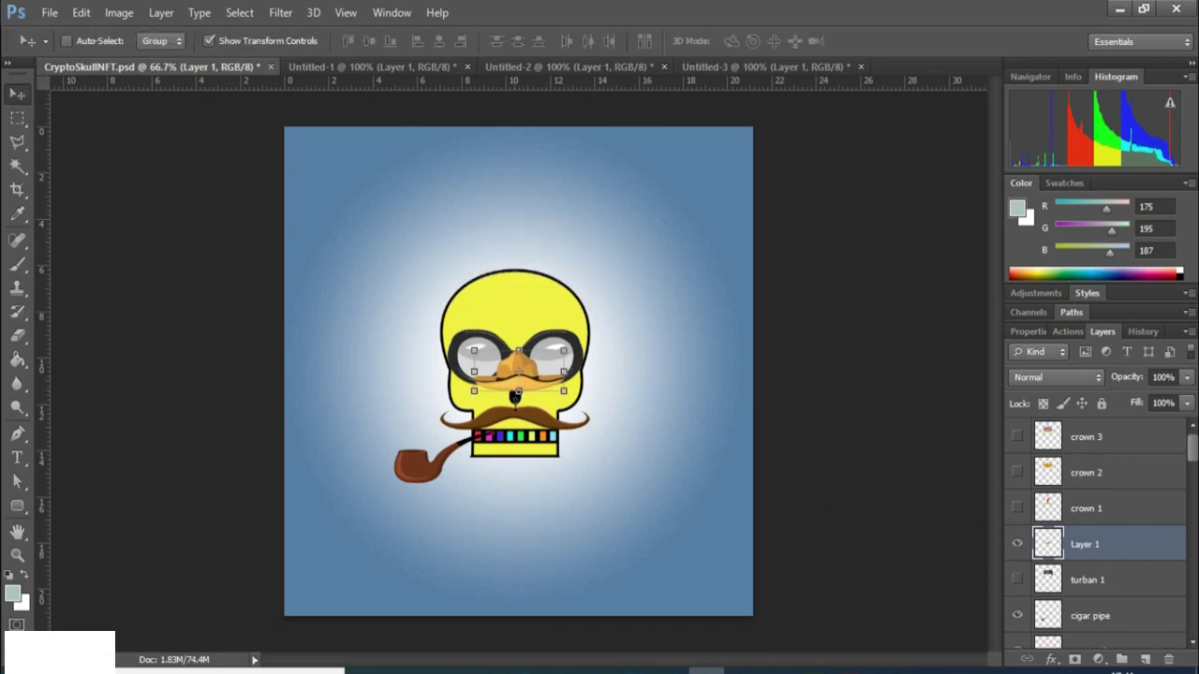
Move the cowboy hat onto the skull's top, enlarge it to about 214% width and 221% height, and apply the transform.
drag(518, 369, 604, 269)
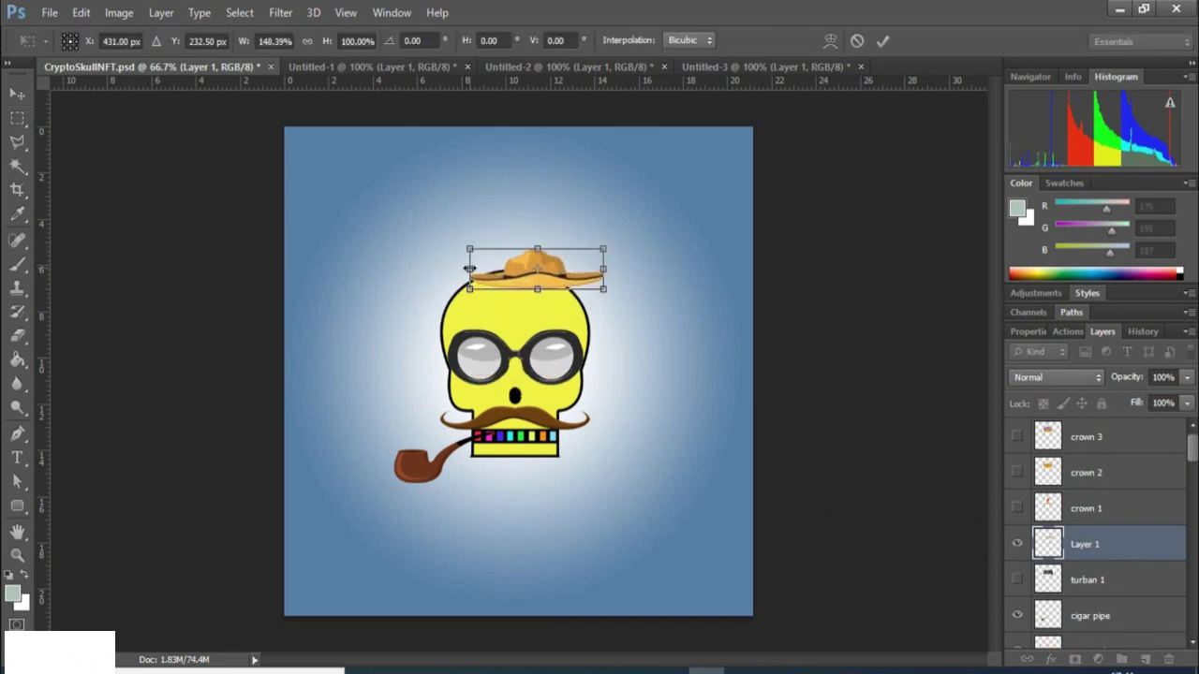
drag(469, 269, 431, 269)
drag(516, 249, 514, 214)
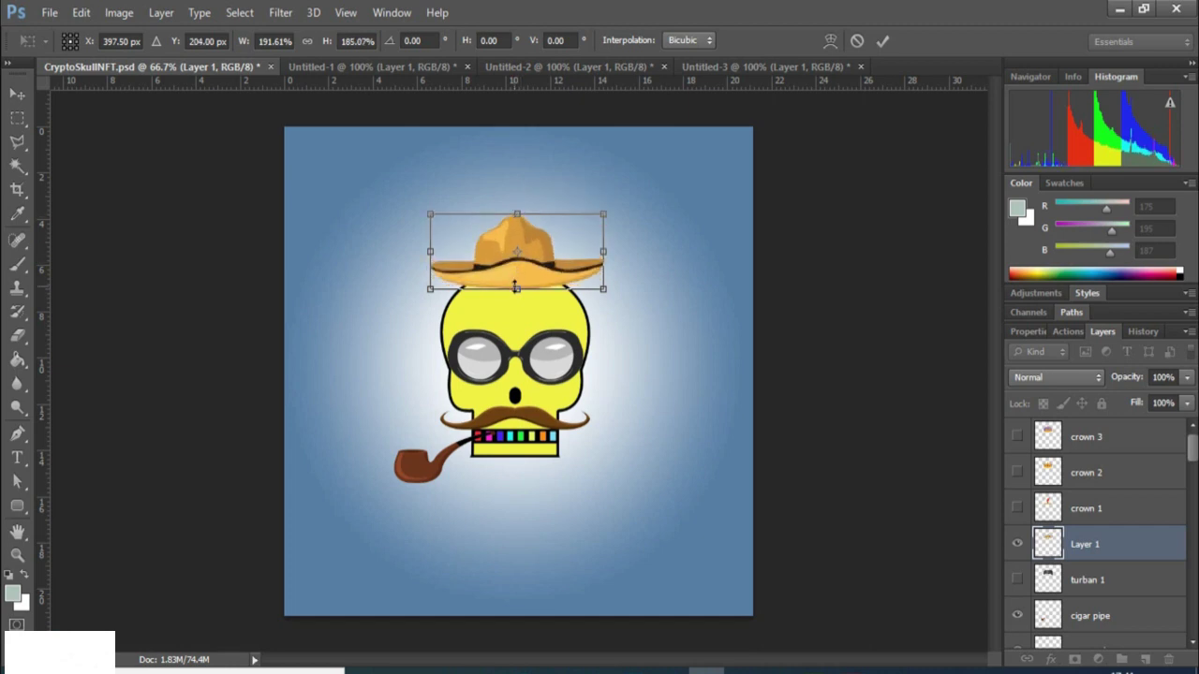
drag(516, 289, 513, 306)
drag(425, 269, 417, 269)
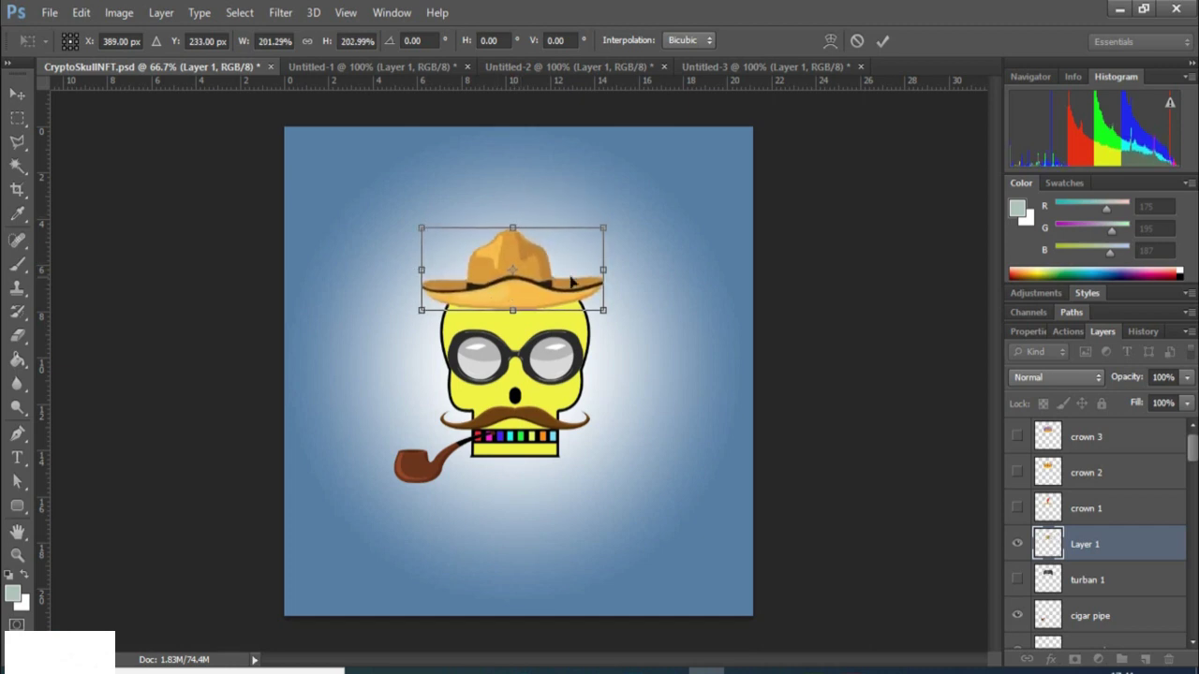
drag(604, 269, 615, 270)
drag(516, 229, 513, 218)
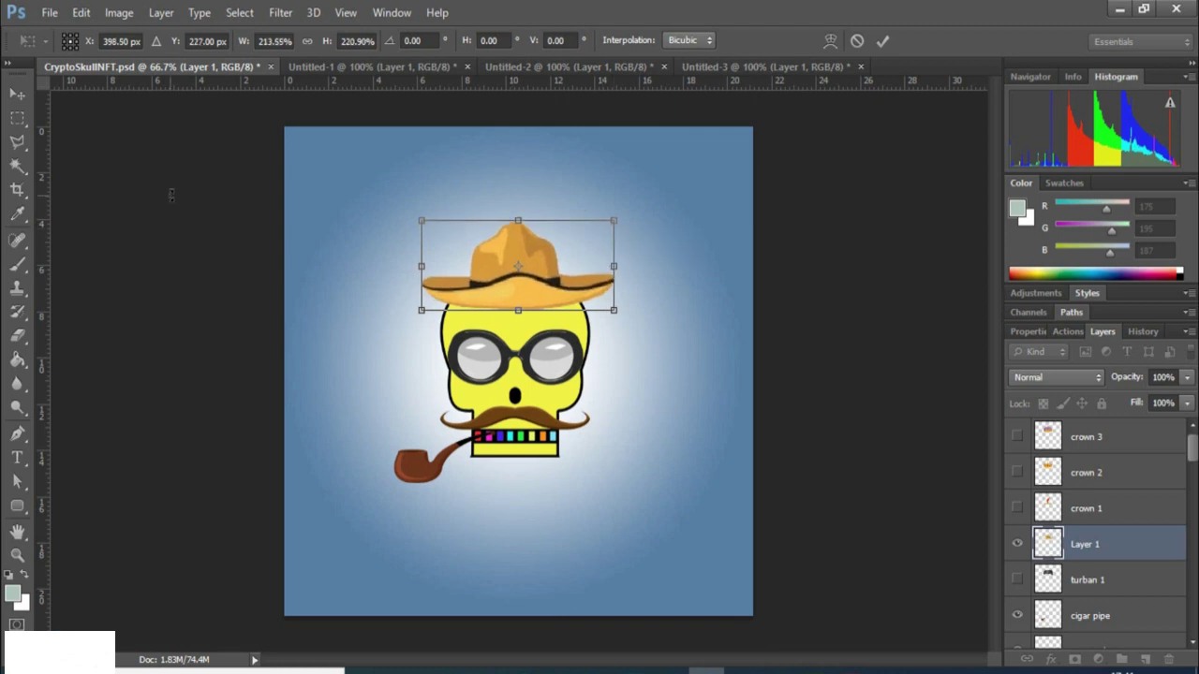
click(16, 120)
click(485, 267)
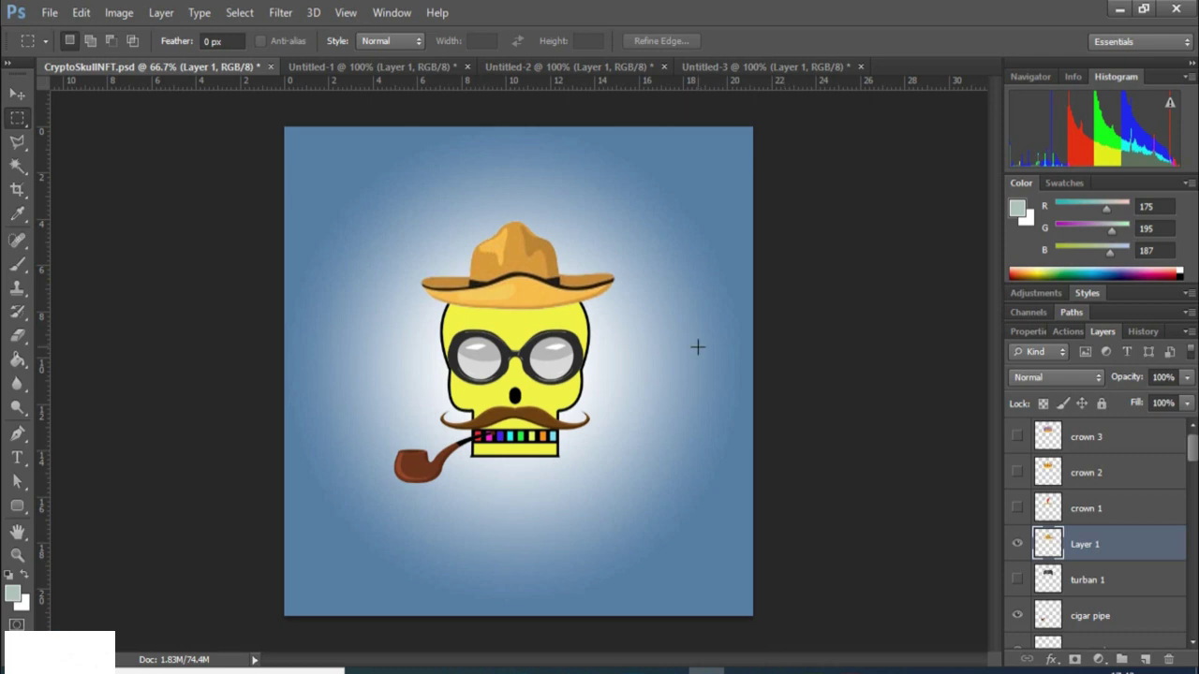
Delete the cowboy hat's layer from CryptoSkullNFT.psd.
right_click(1077, 548)
click(754, 165)
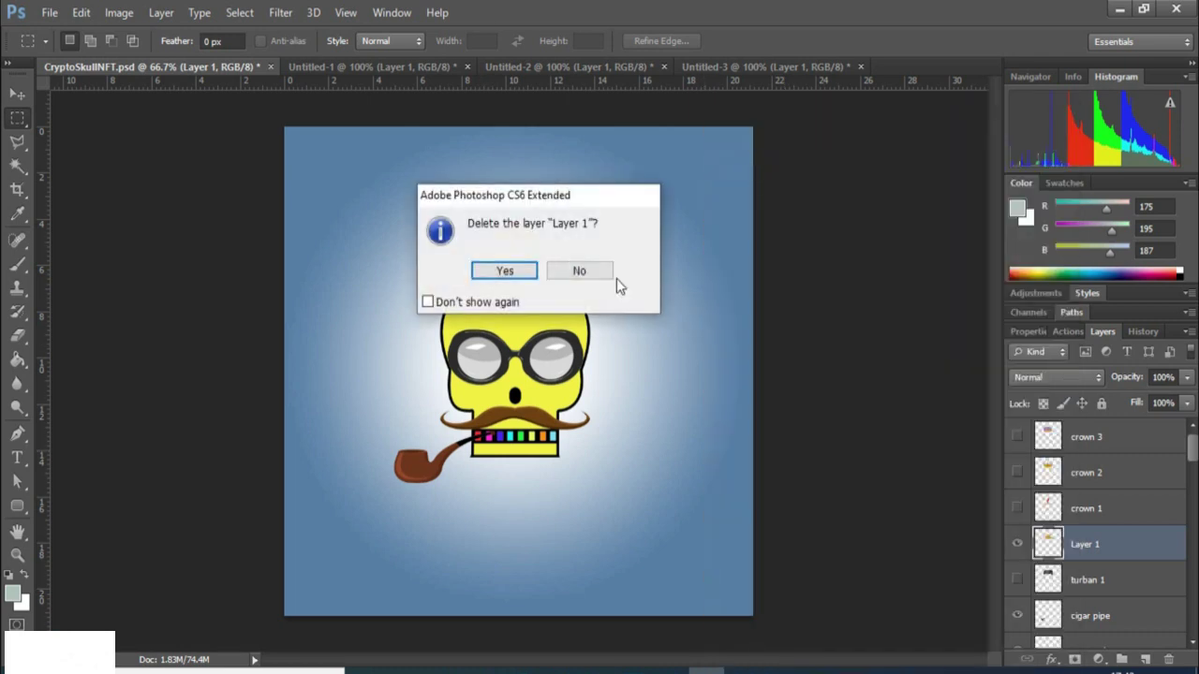
click(506, 270)
Return to Freepik's hat results, open the Halloween clothing set with the green hat, and copy its image.
click(725, 665)
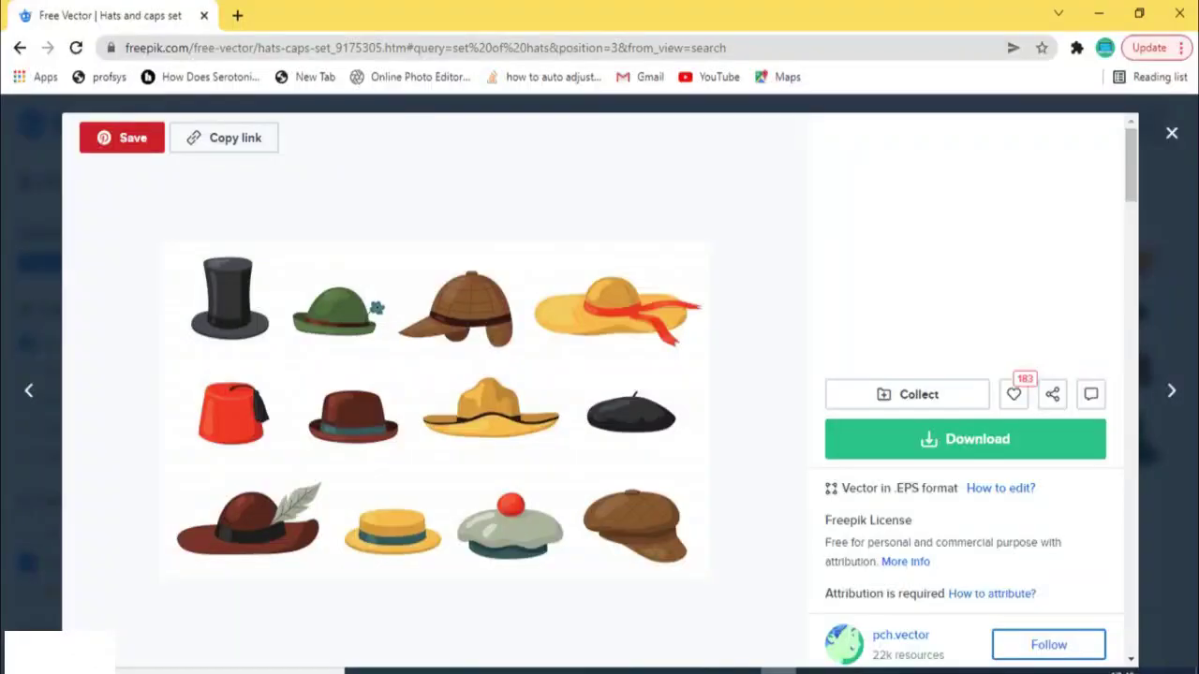
click(1172, 137)
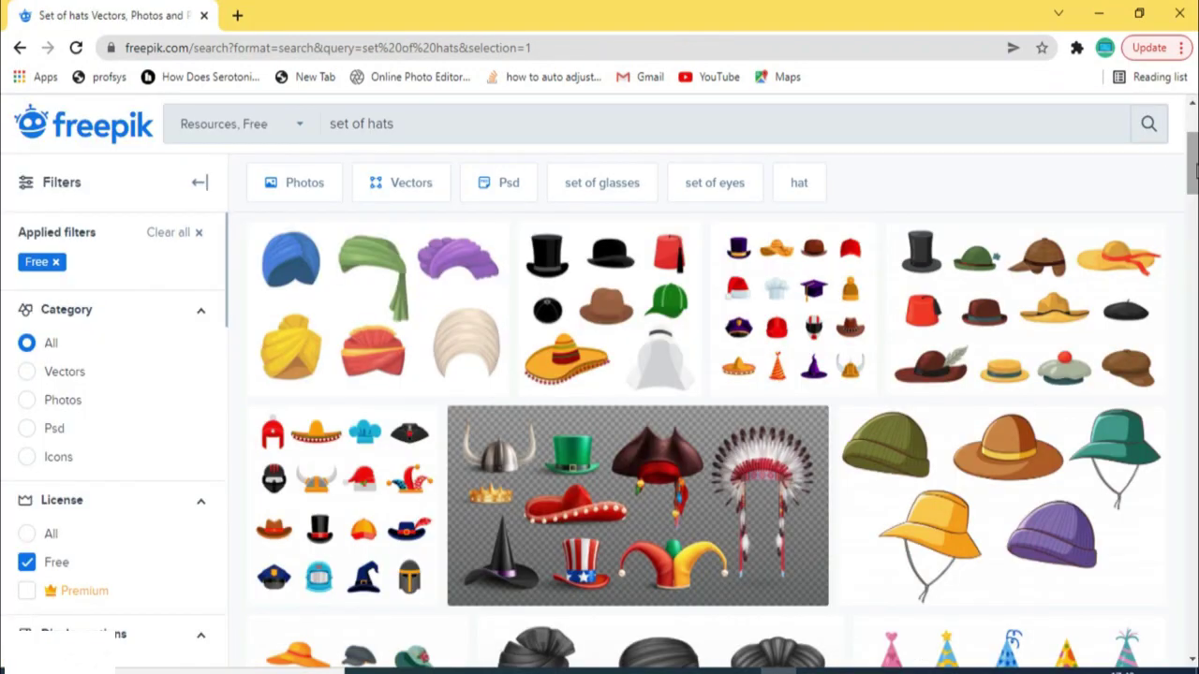
scroll(1194, 183, down, 1)
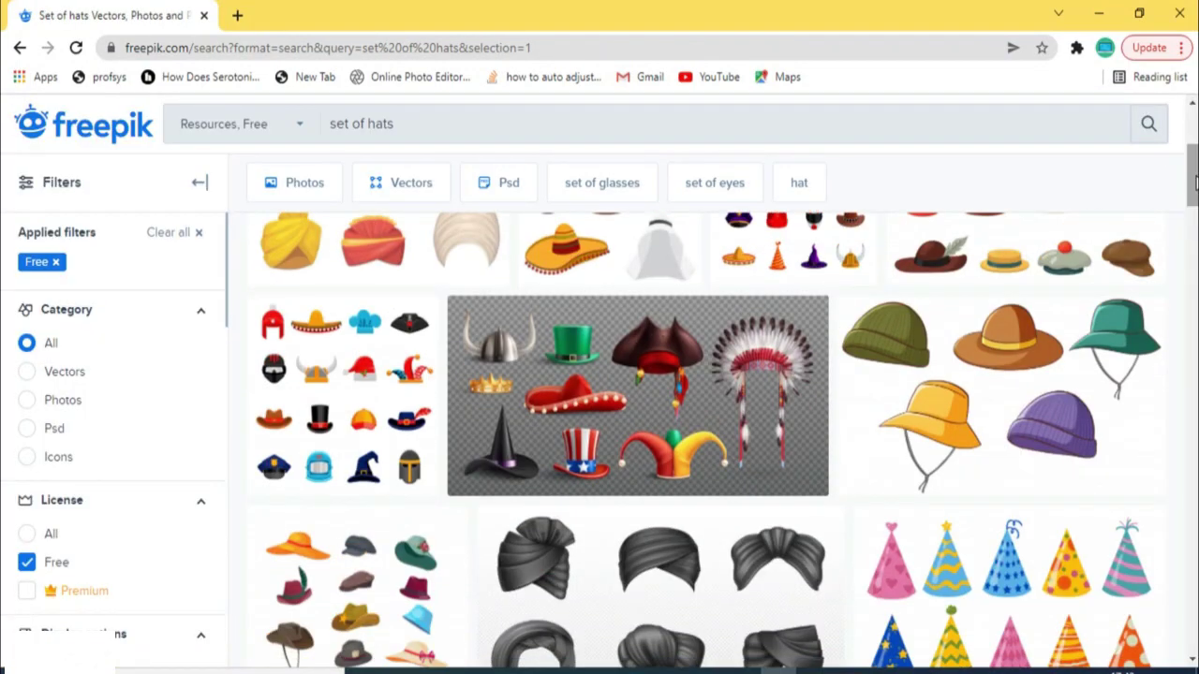
drag(1194, 183, 1192, 262)
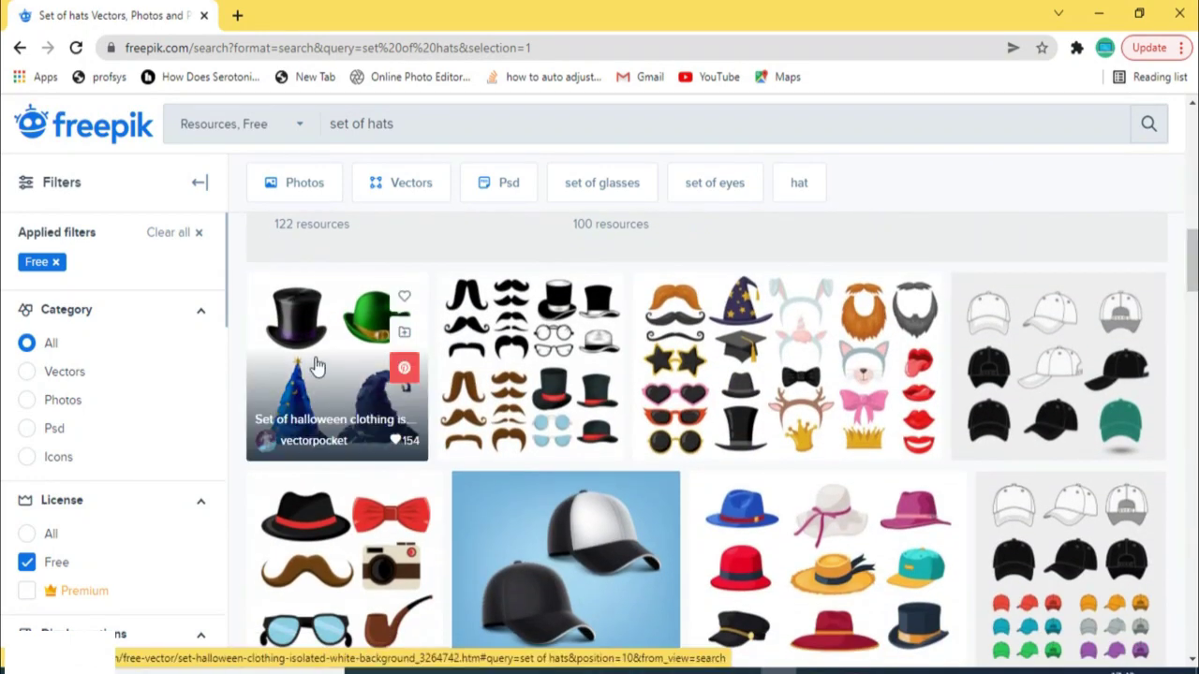
click(317, 365)
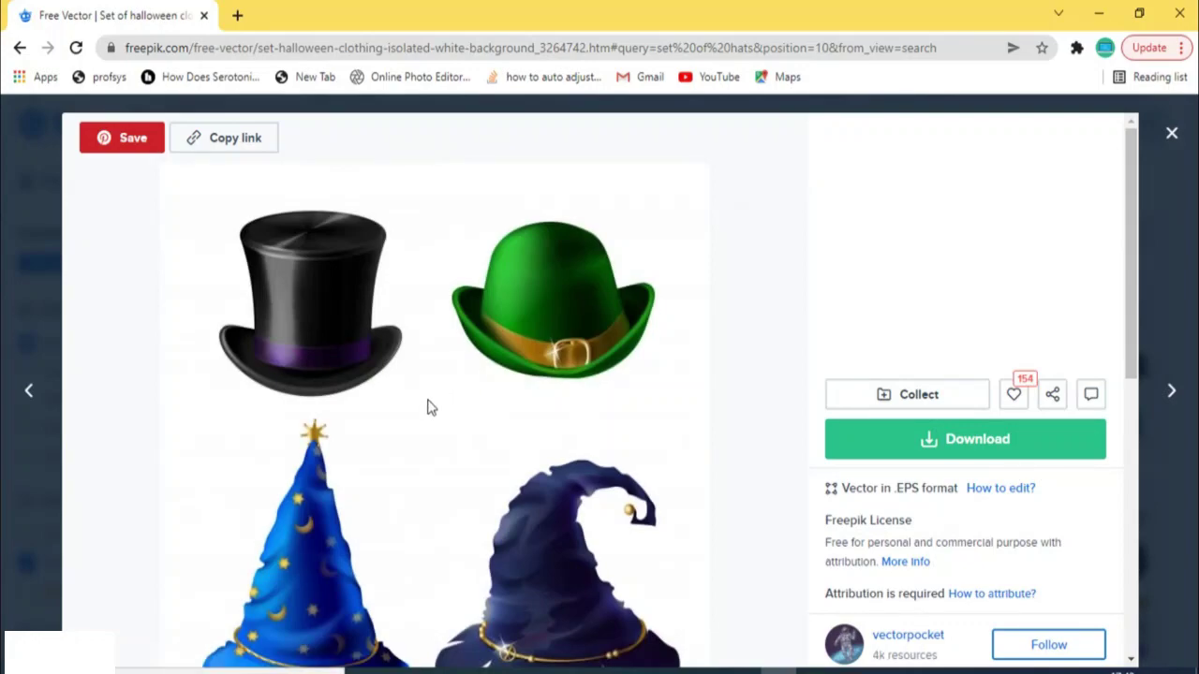
right_click(429, 404)
click(1107, 235)
drag(1131, 238, 1134, 278)
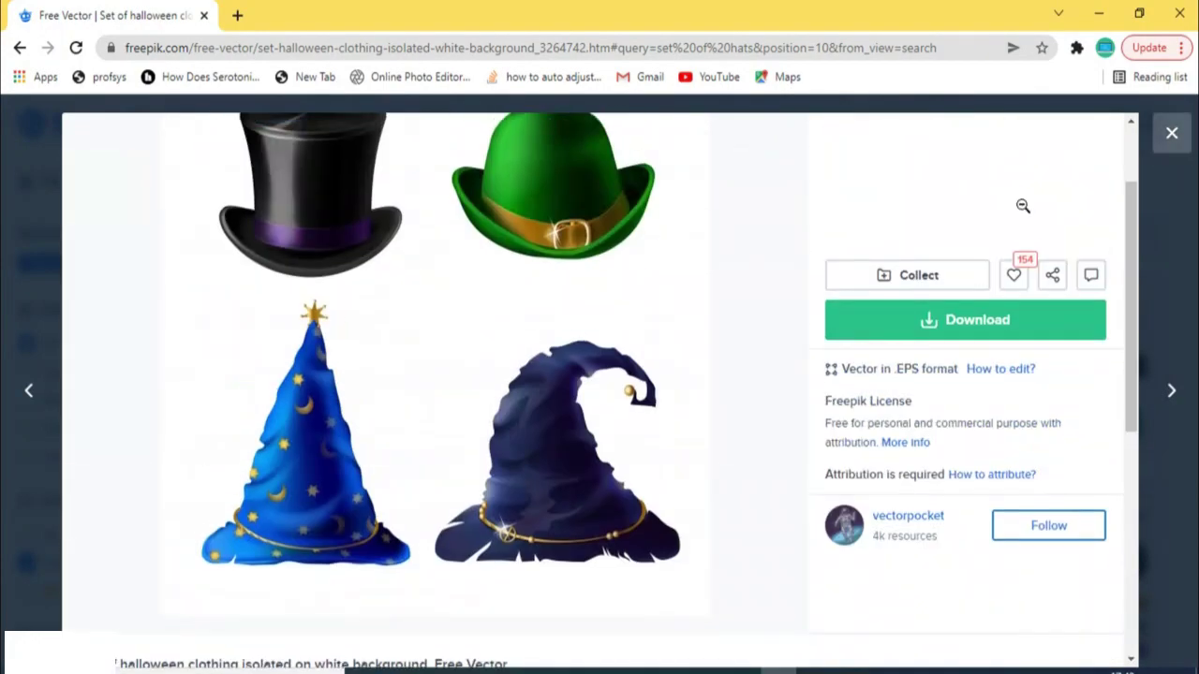
Switch to Photoshop, create another new document, and paste the Halloween hats image into it.
key(alt+Tab)
click(48, 12)
click(59, 31)
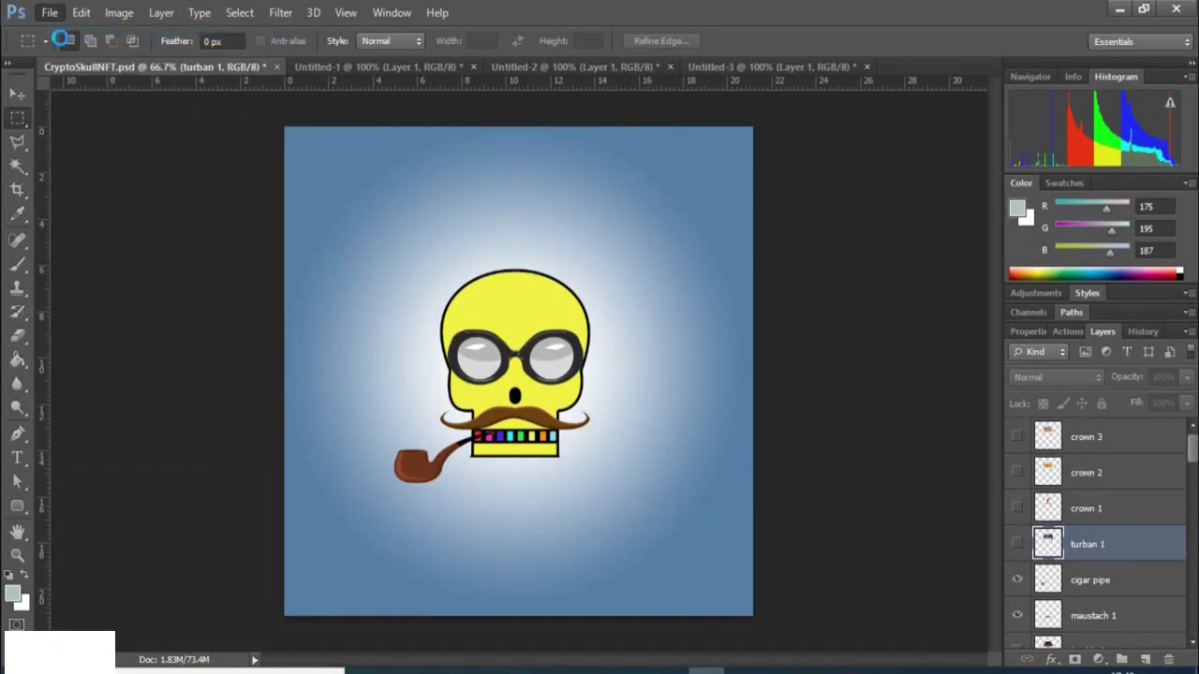
click(769, 188)
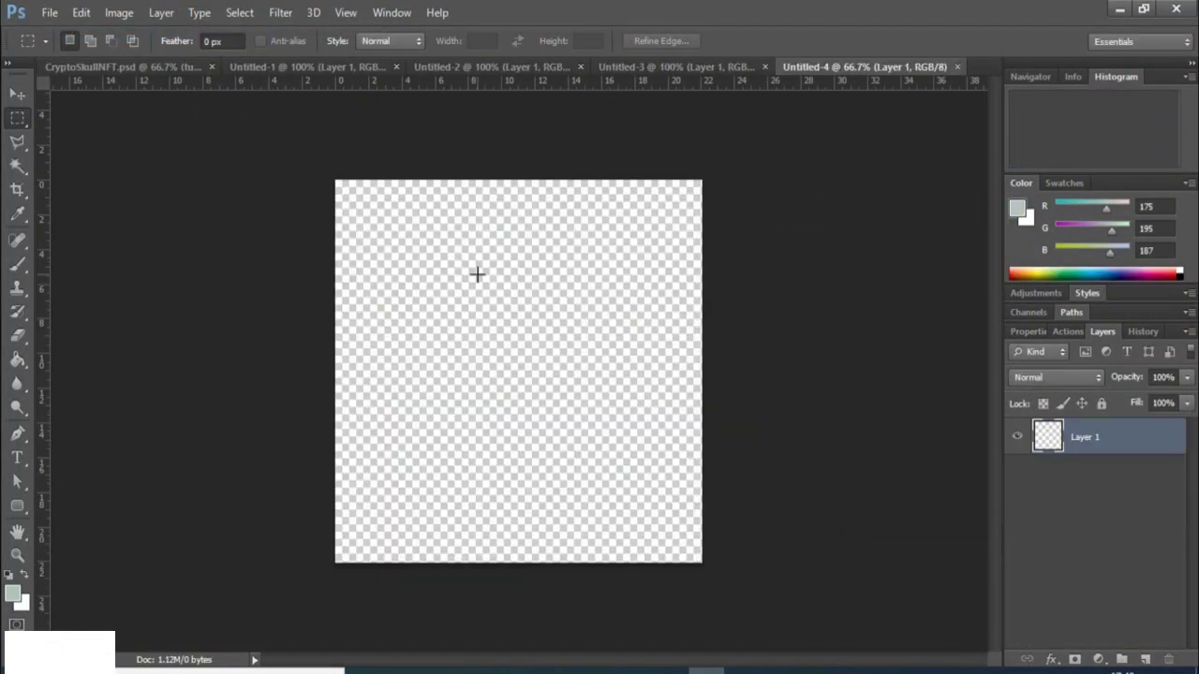
key(ctrl+v)
Remove the white background around the four Halloween hats with the Magic Wand and deselect.
click(17, 165)
click(508, 381)
key(Delete)
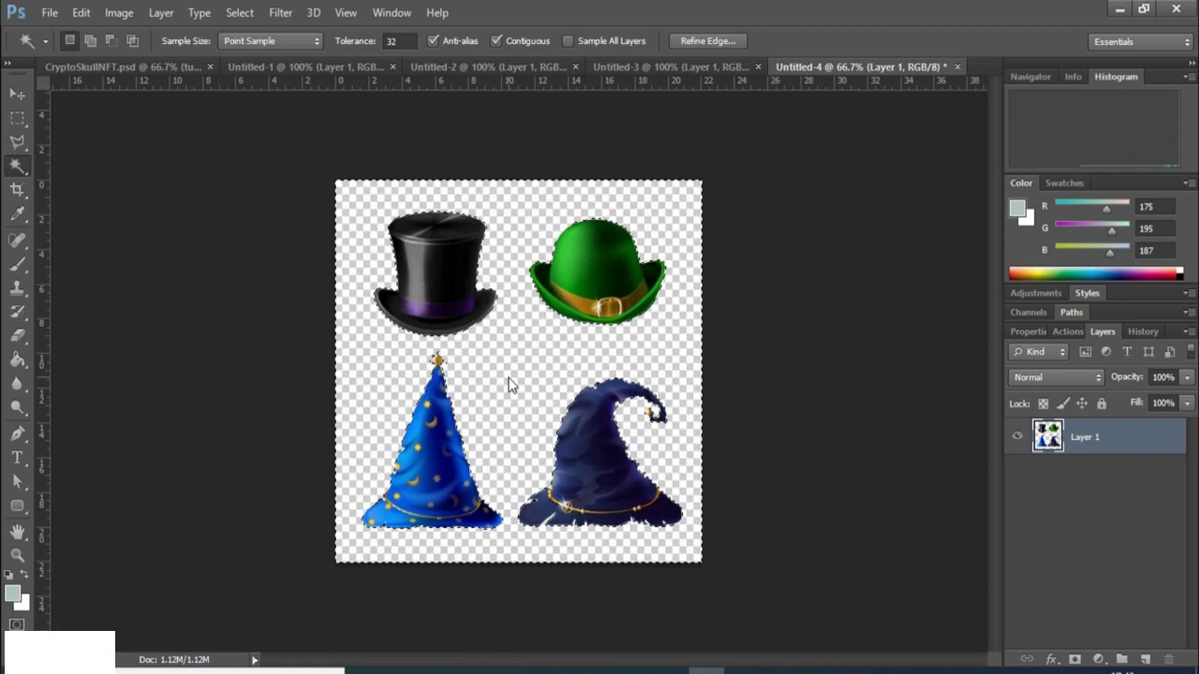
click(18, 118)
key(ctrl+d)
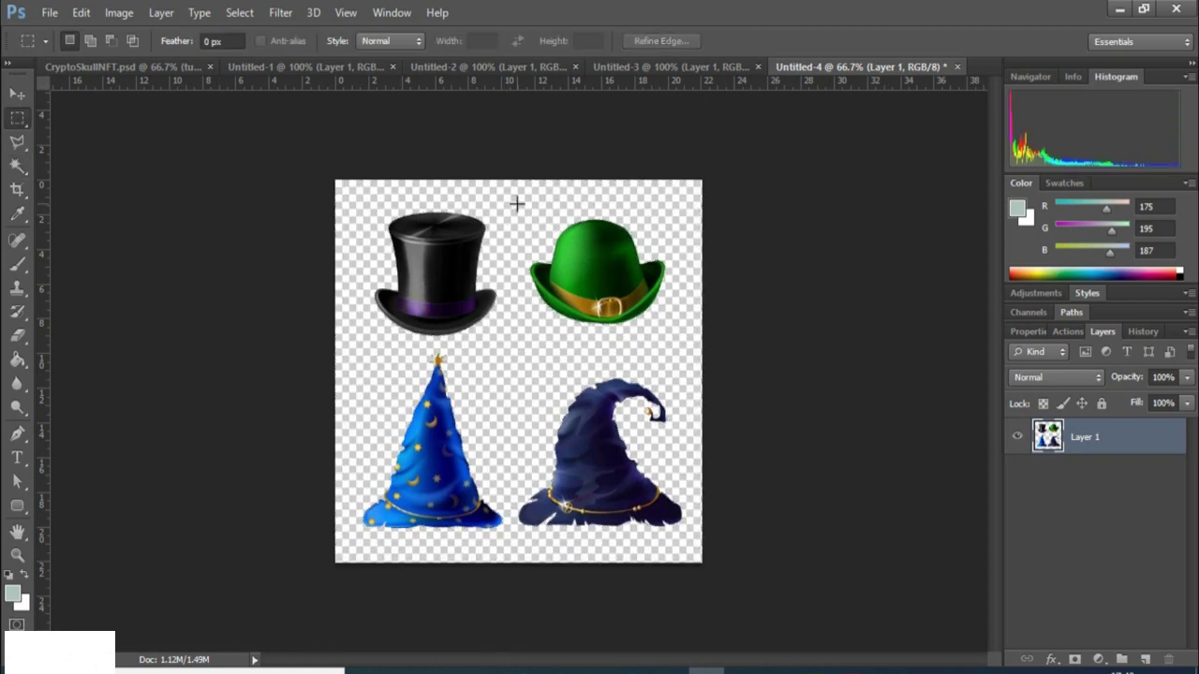
Cut out the green buckled hat and paste it into CryptoSkullNFT.psd as a new layer above turban 1.
drag(517, 202, 664, 354)
key(ctrl+x)
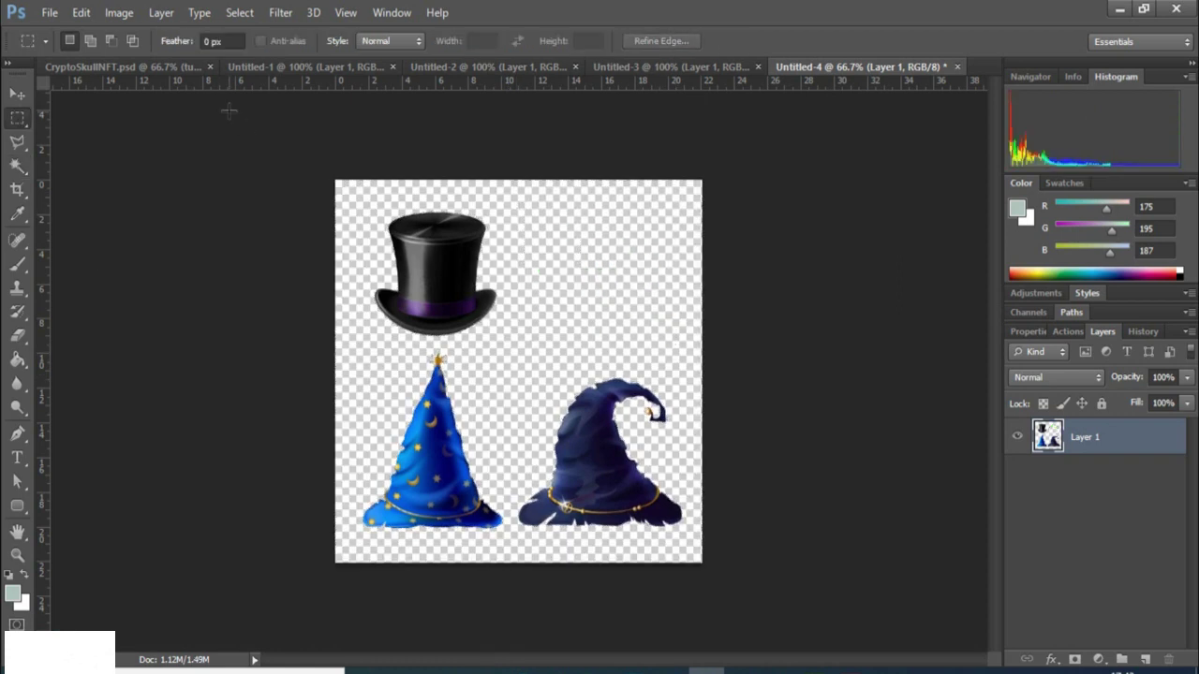
click(126, 66)
key(ctrl+v)
Move the green hat onto the top of the skull and stretch it to about 143% width and 106% height.
key(v)
key(ctrl+t)
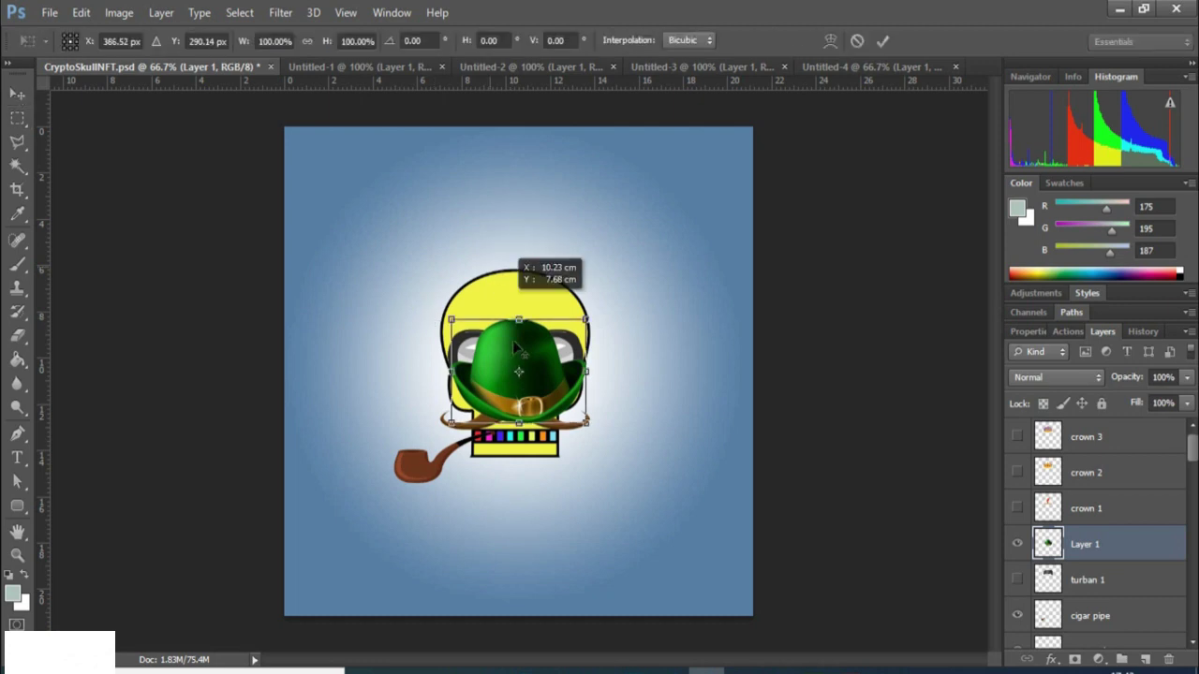
drag(508, 331, 512, 219)
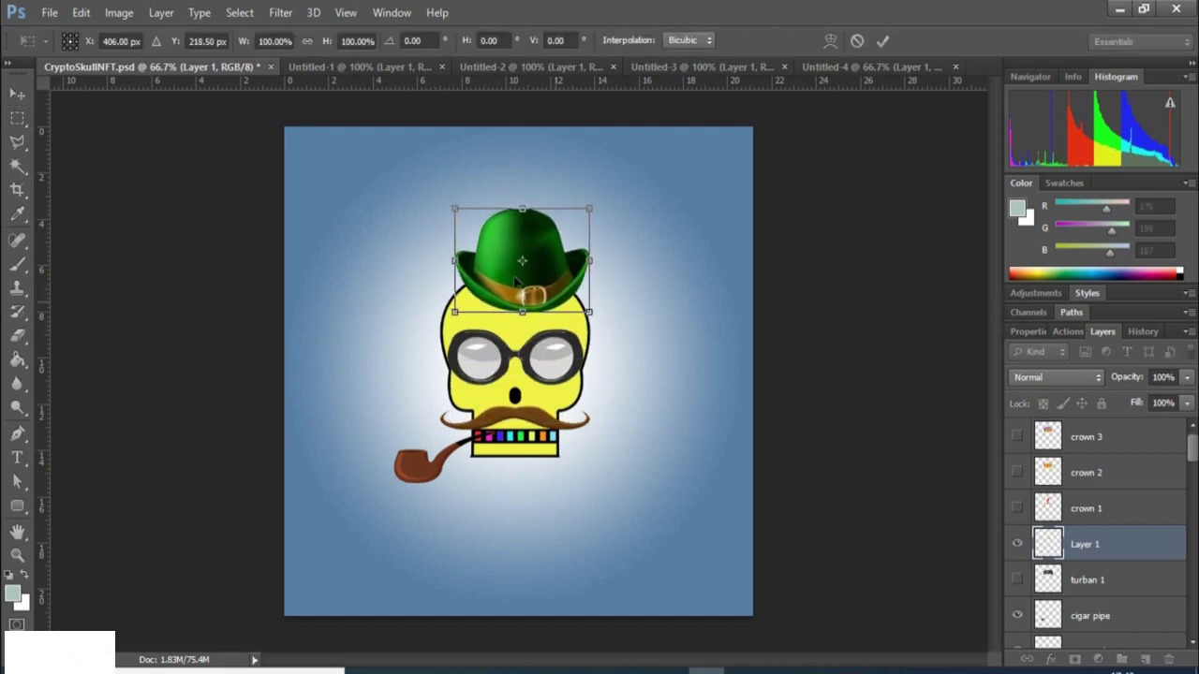
drag(446, 260, 419, 260)
drag(592, 262, 610, 262)
drag(422, 261, 416, 261)
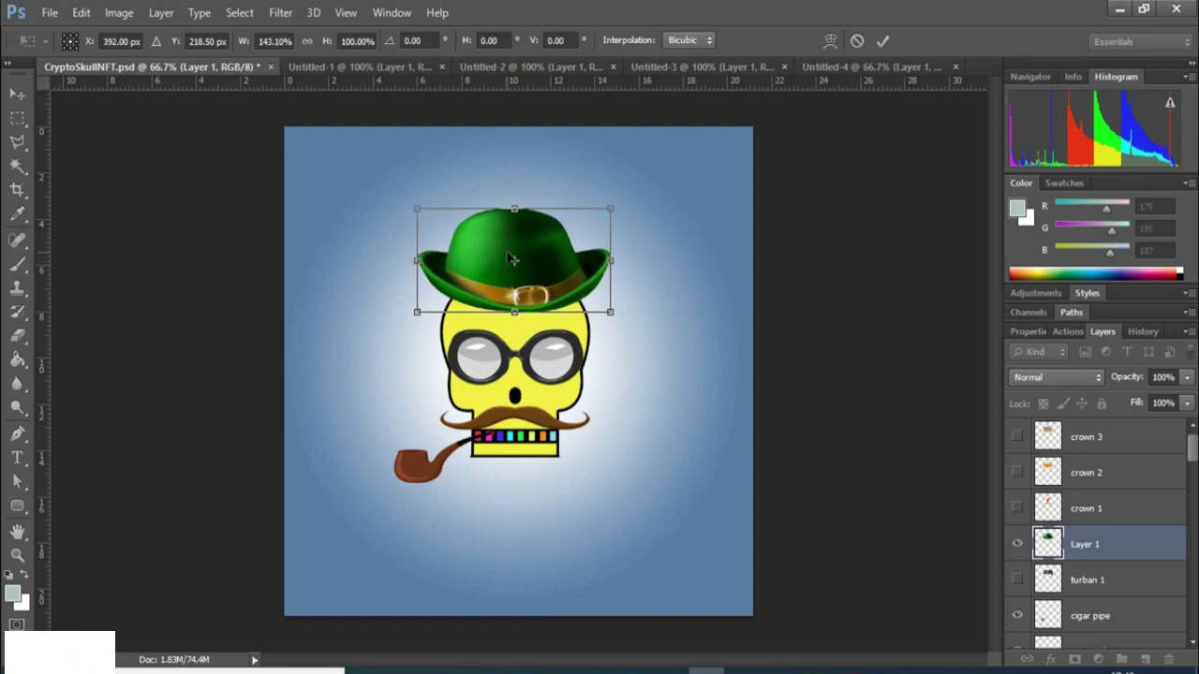
drag(518, 208, 518, 201)
Nudge the green hat down and slightly left so it sits centred on the skull, and apply the transform.
key(Down)
key(Down)
key(Down)
key(Down)
key(Down)
key(Down)
key(Down)
key(Down)
key(Down)
key(Down)
key(Down)
key(Down)
key(Down)
key(Down)
key(Down)
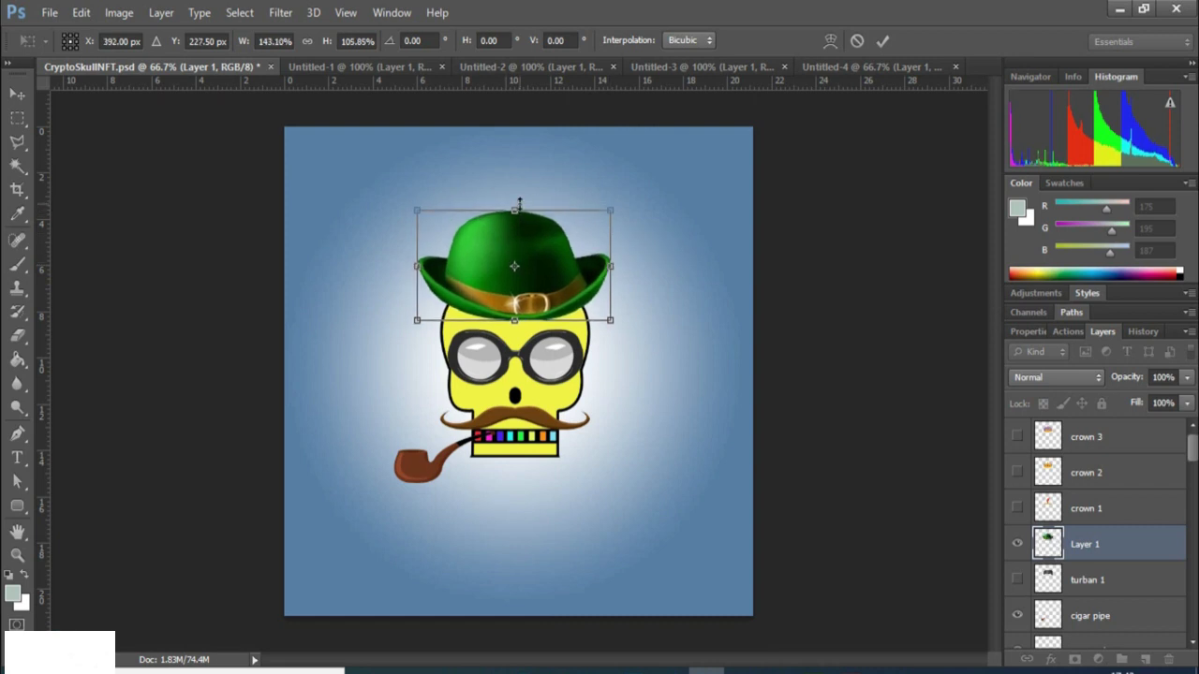
key(Left)
key(Left)
key(Left)
key(Left)
key(Left)
key(Left)
key(Left)
key(Left)
key(Left)
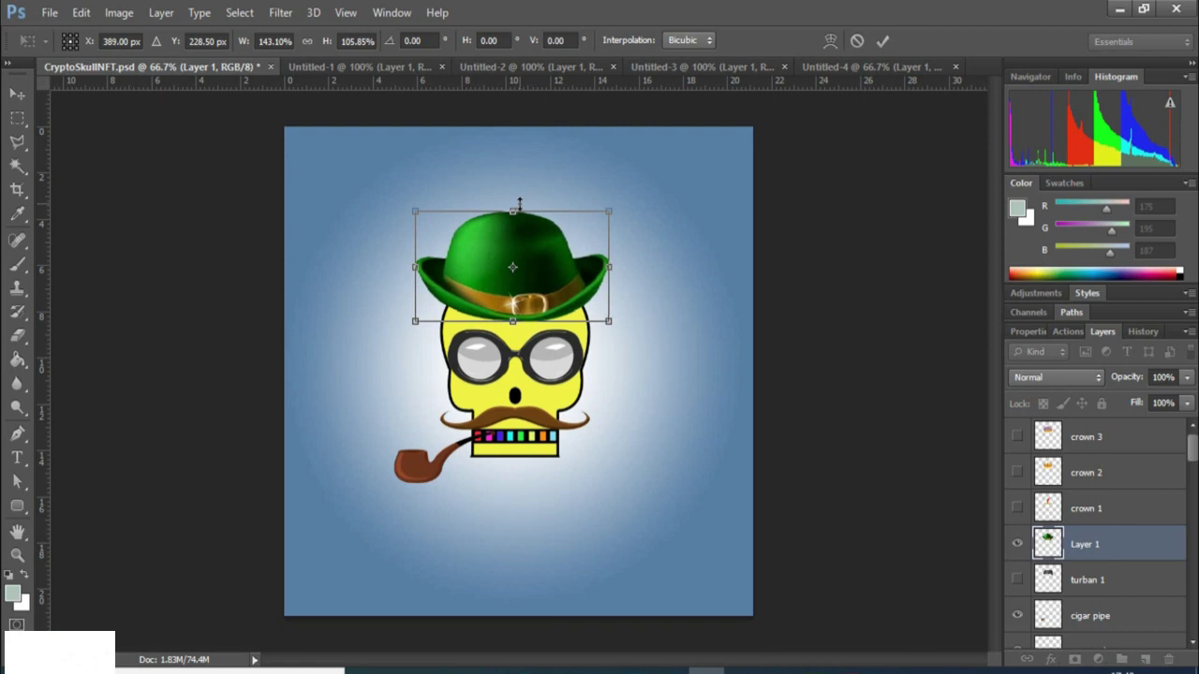
key(Right)
key(Right)
key(Right)
key(Right)
key(Right)
key(Right)
key(Right)
key(Right)
key(Right)
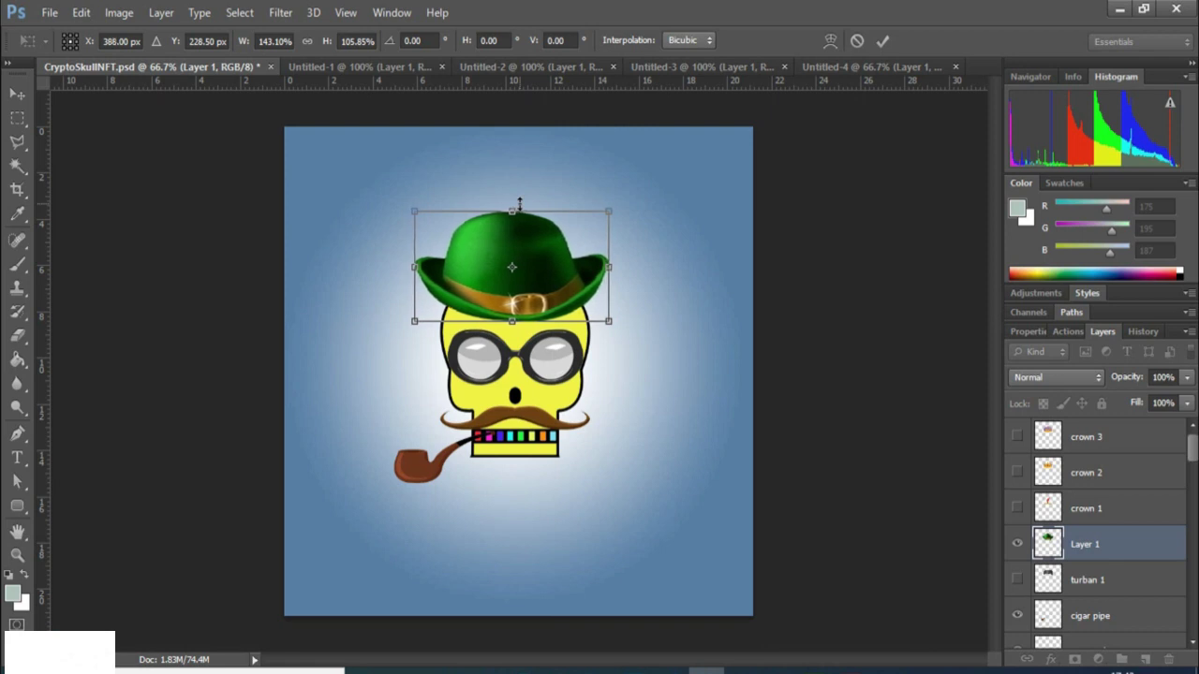
click(17, 120)
click(493, 271)
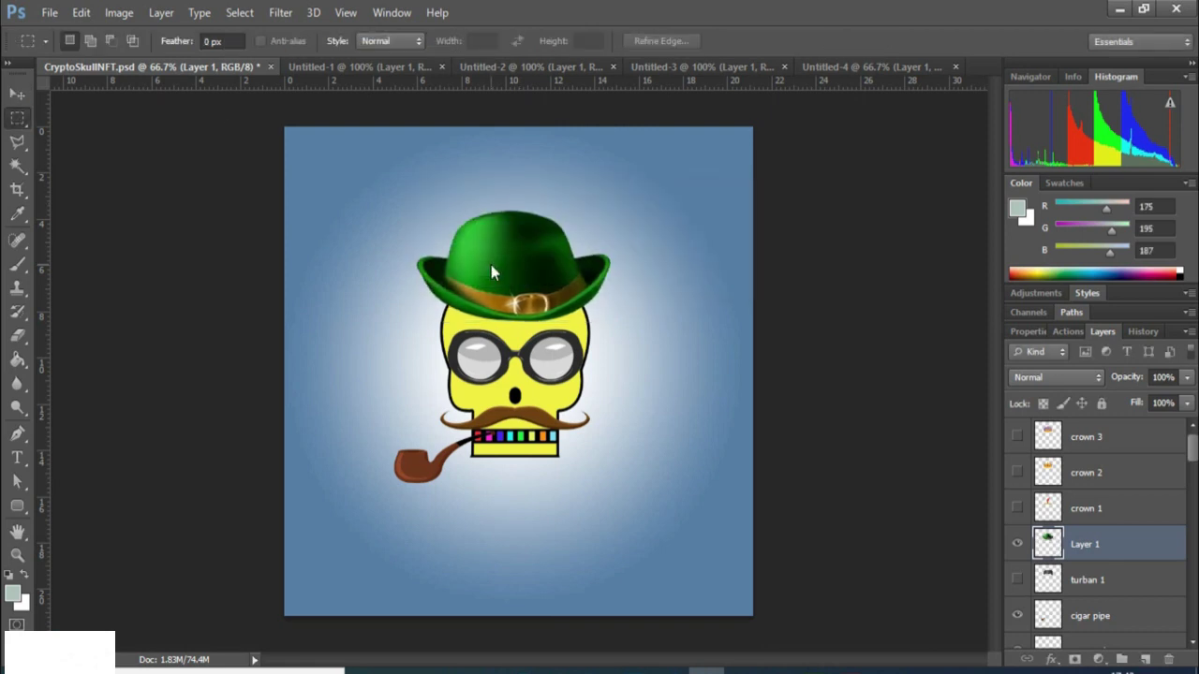
Cut the blue starry wizard hat from Untitled-4, hide the green hat layer in CryptoSkullNFT.psd, and paste the wizard hat as a new layer.
click(848, 68)
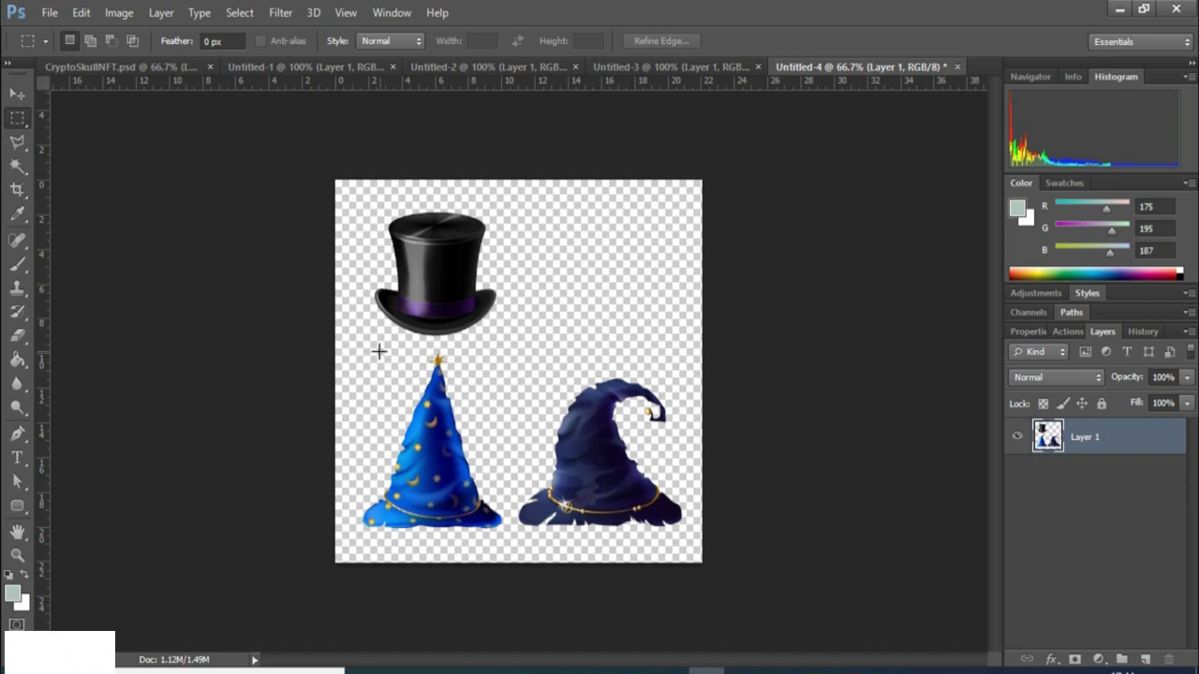
drag(374, 346, 376, 458)
drag(352, 345, 509, 551)
key(Delete)
click(108, 69)
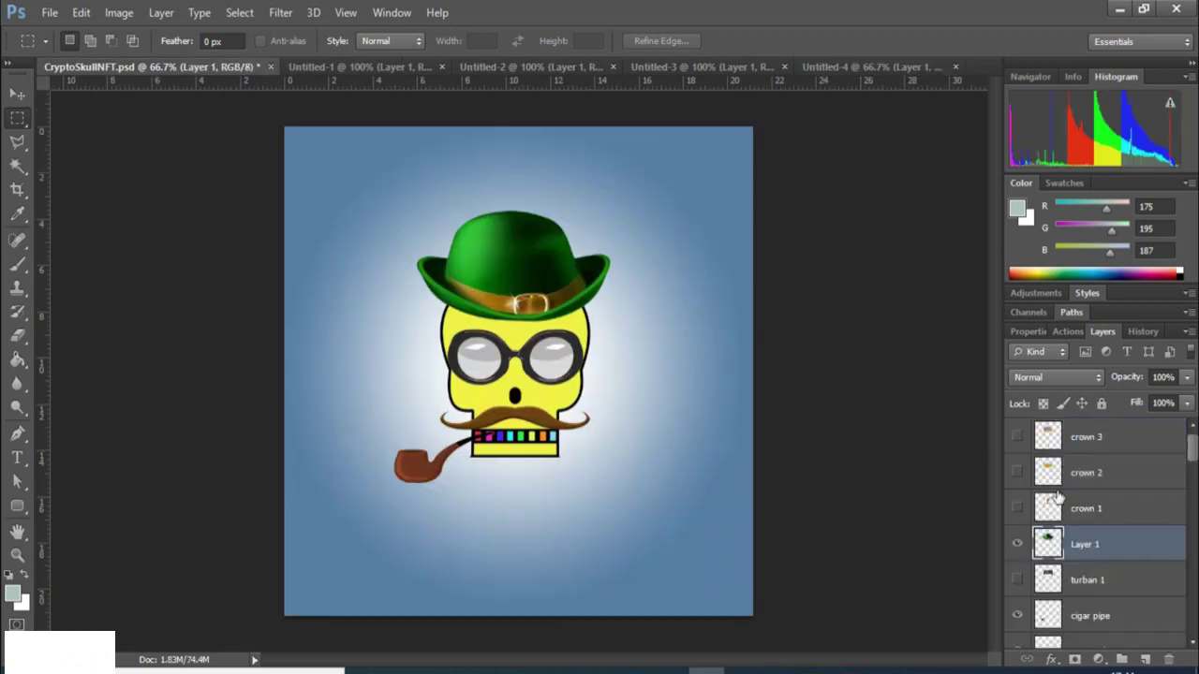
click(1016, 543)
key(ctrl+v)
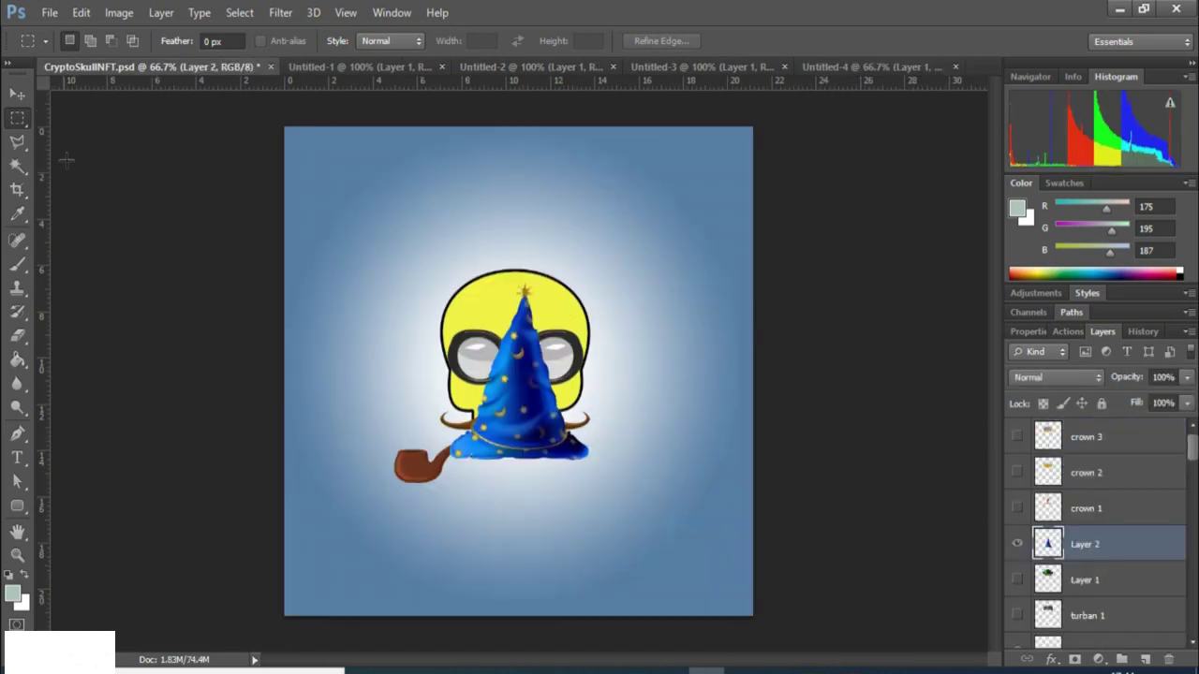
Place the blue wizard hat on top of the skull, reduce its height to about 92%, and apply the transform.
click(17, 92)
drag(516, 367, 513, 210)
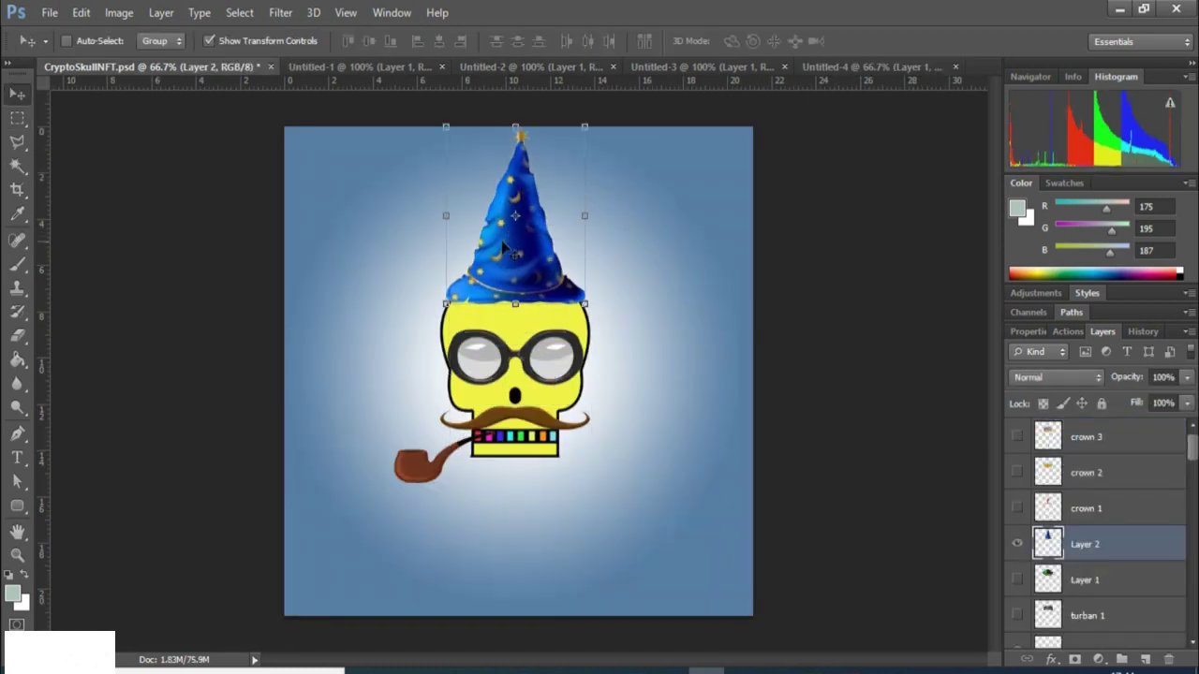
drag(515, 125, 515, 142)
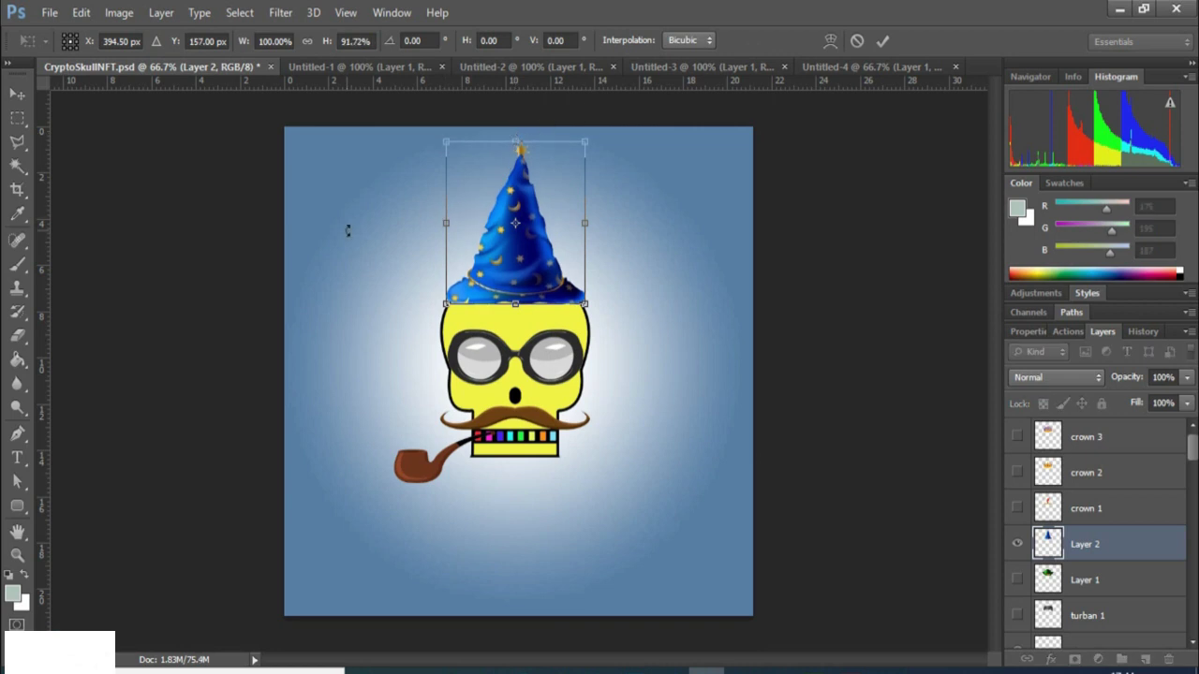
click(17, 117)
click(530, 268)
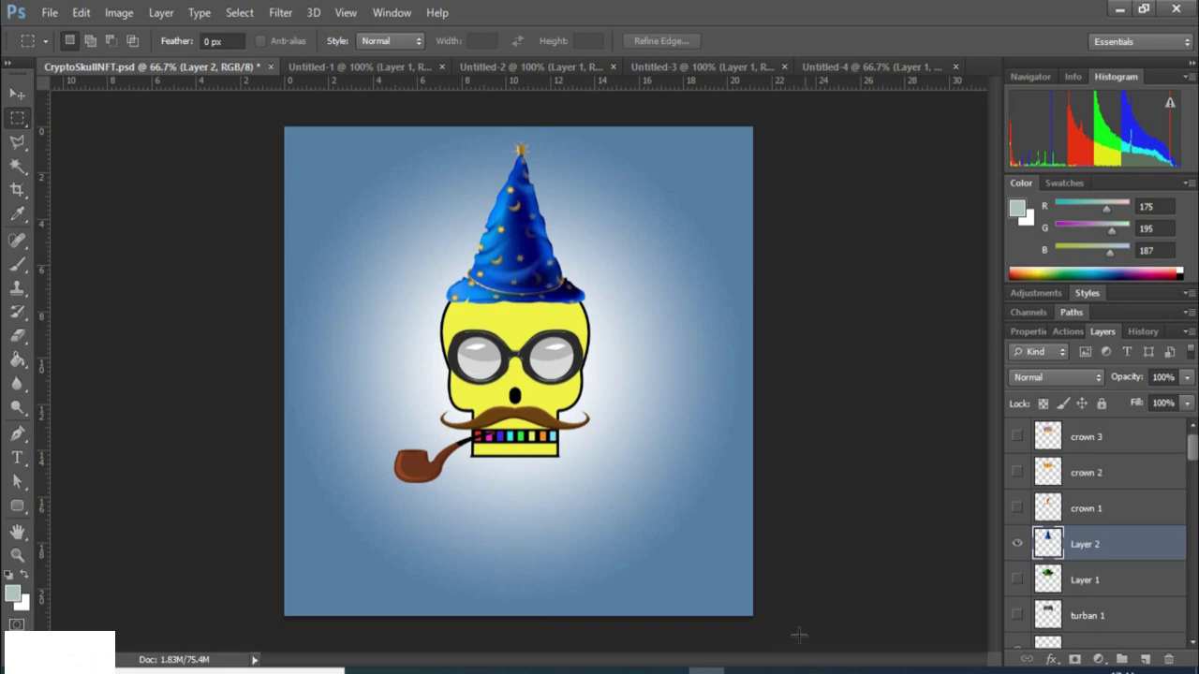
Switch to Freepik in the browser, close the Halloween clothing set, and look through the other hat results.
click(777, 670)
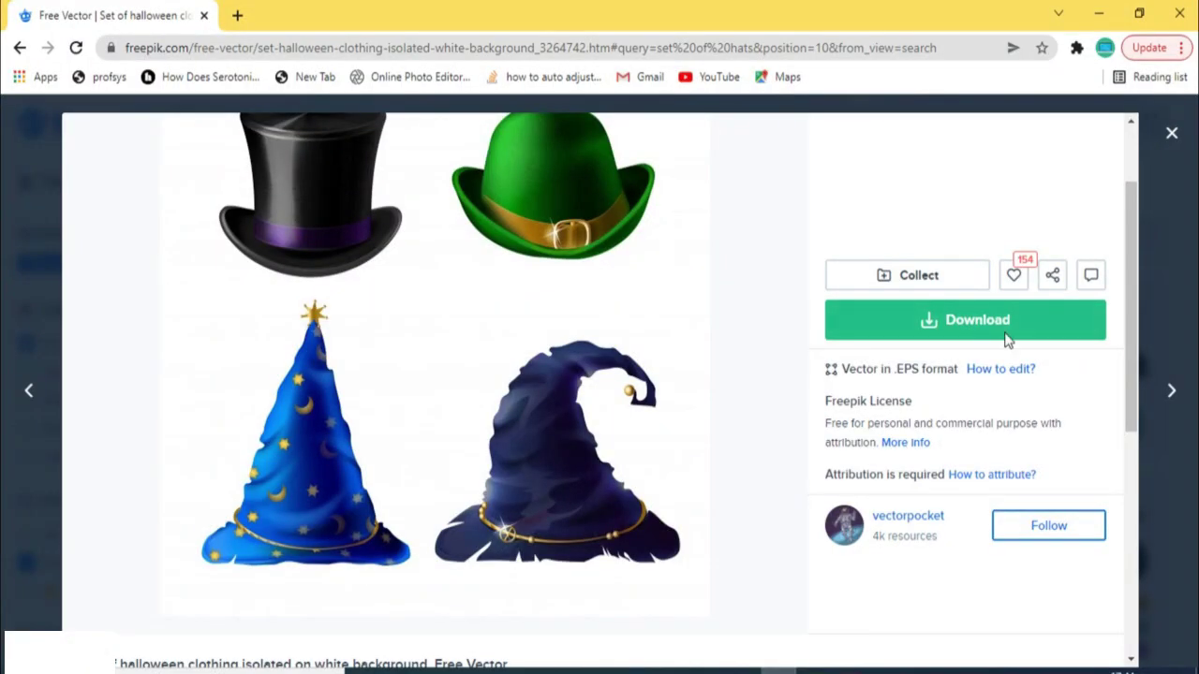
click(1172, 135)
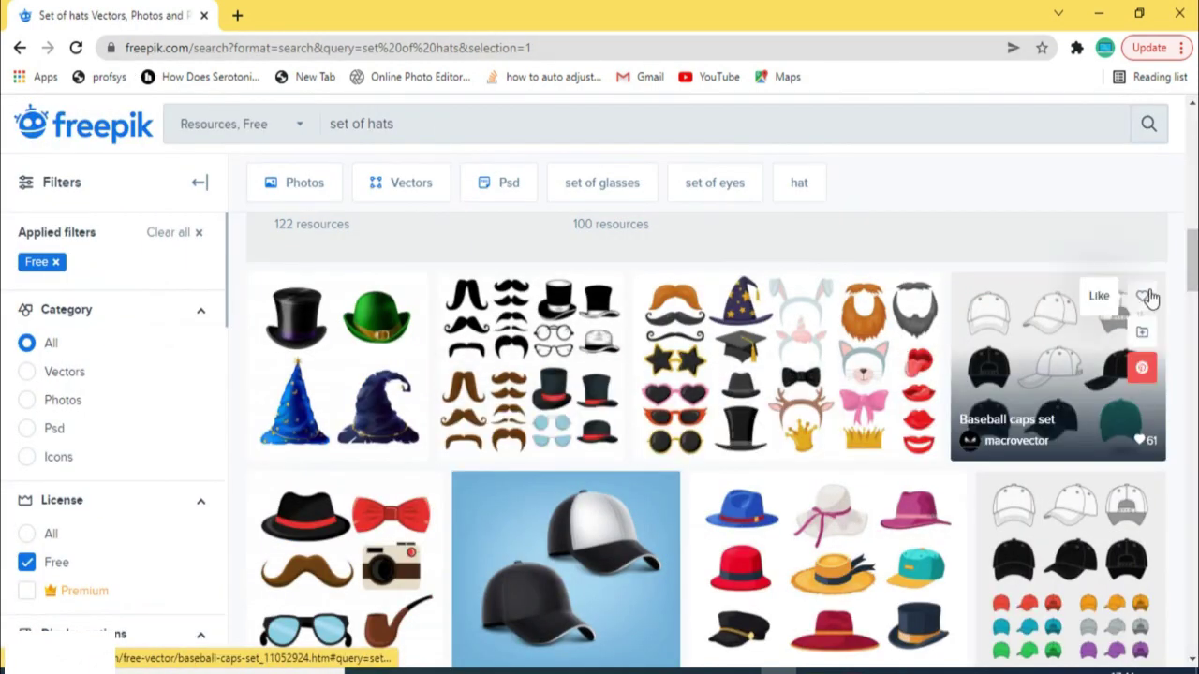
drag(1192, 276, 1193, 298)
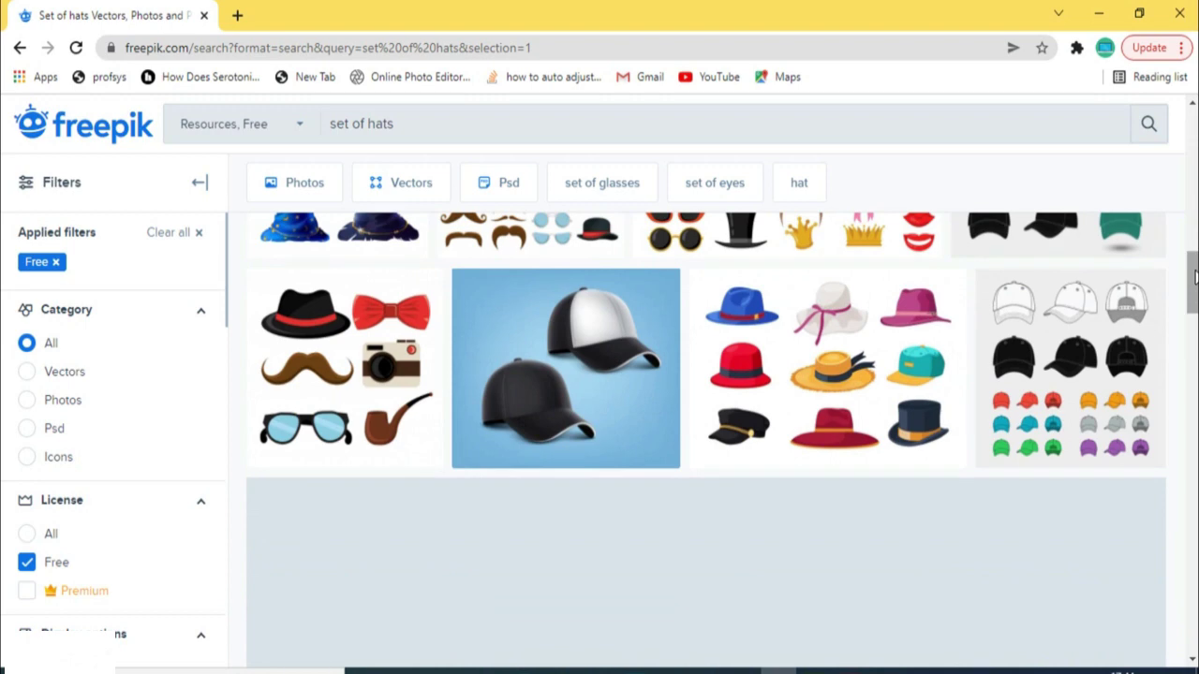
drag(1194, 274, 1194, 287)
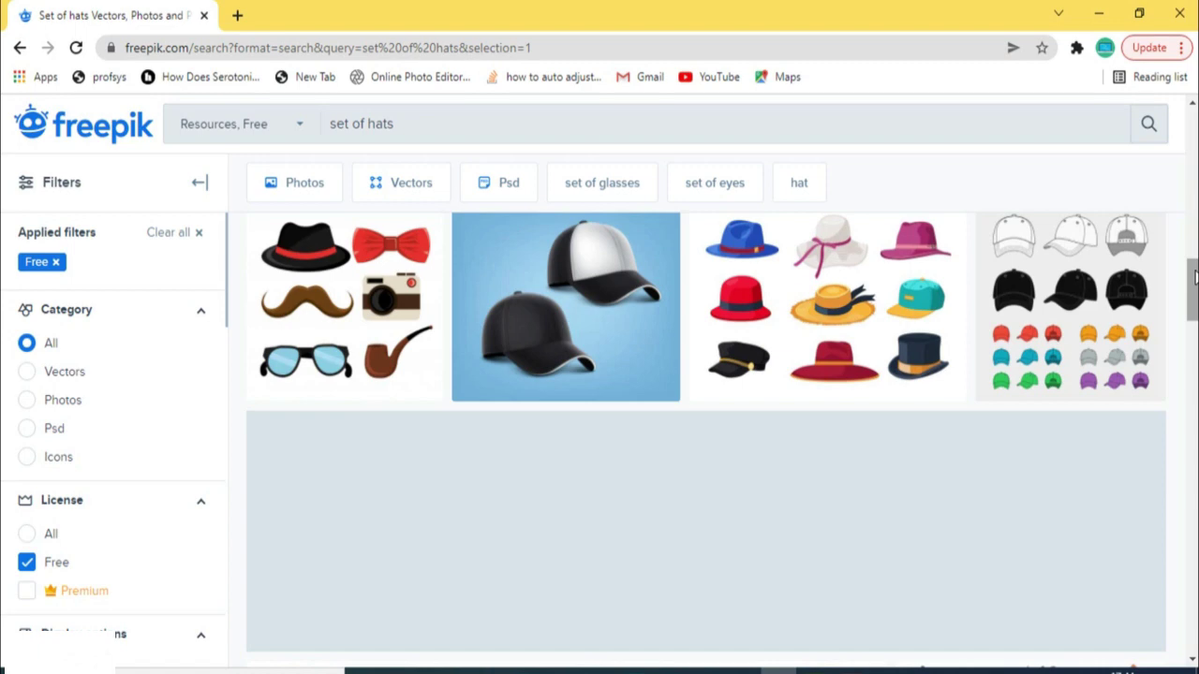
drag(1193, 288, 1194, 236)
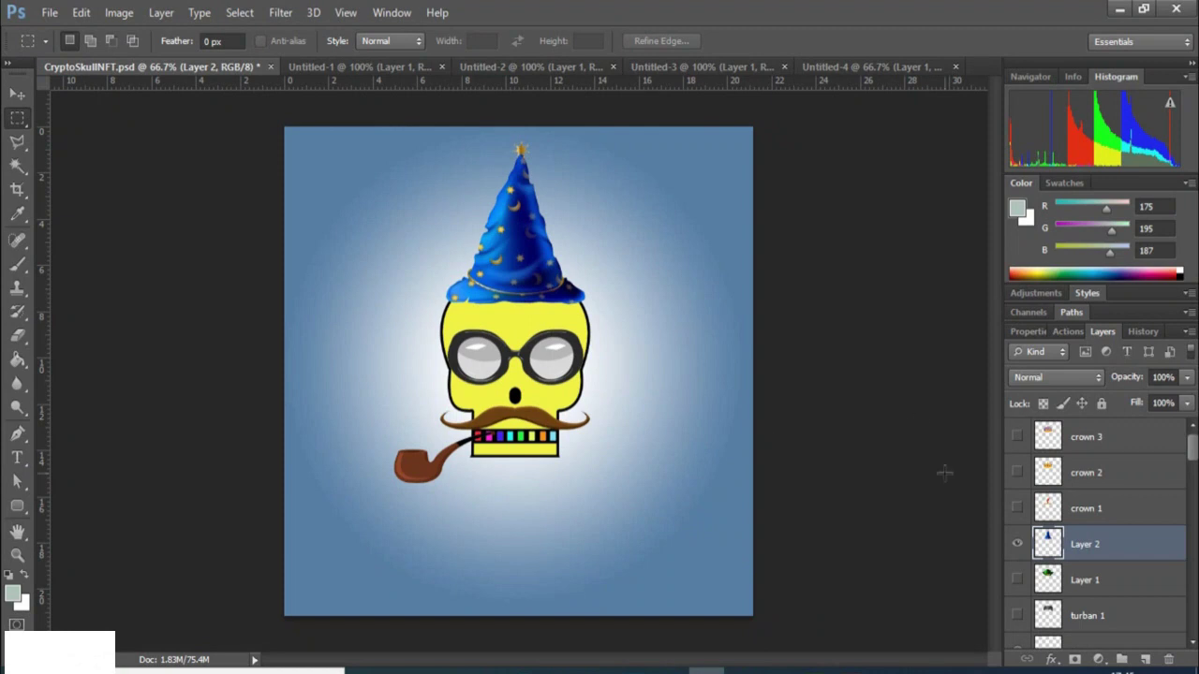
Return to CryptoSkullNFT.psd in Photoshop and look through its trait layers from the crowns down to the goggles.
scroll(1194, 456, down, 3)
scroll(1194, 456, up, 2)
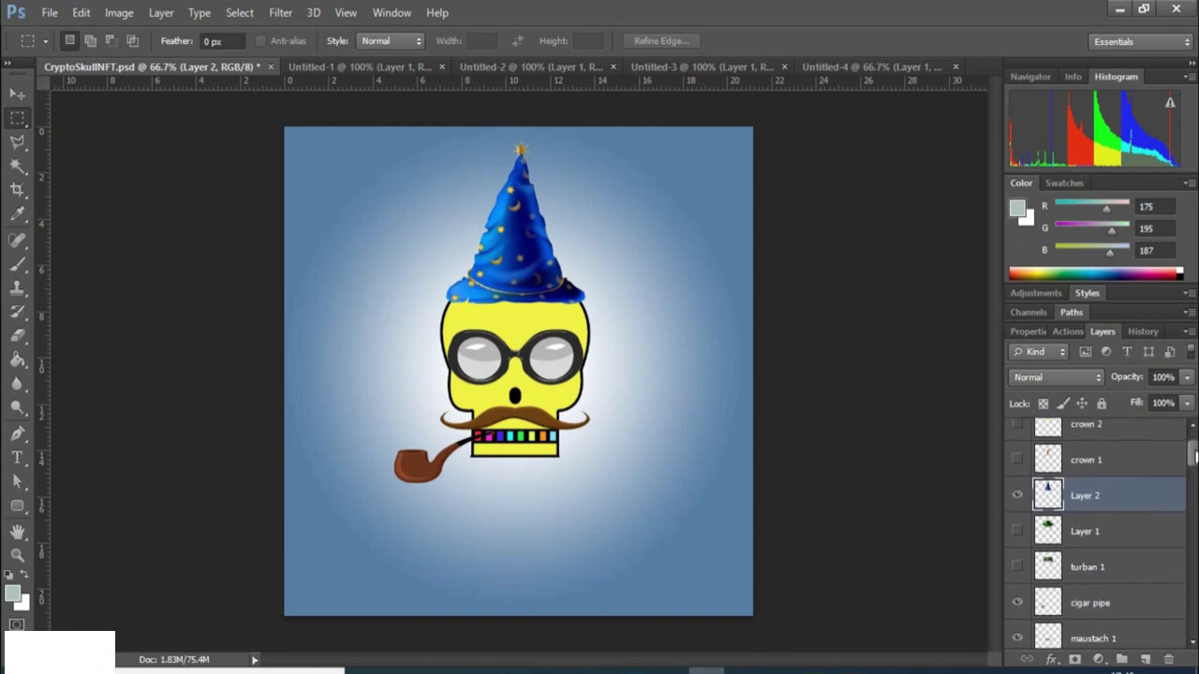
drag(1194, 456, 1195, 474)
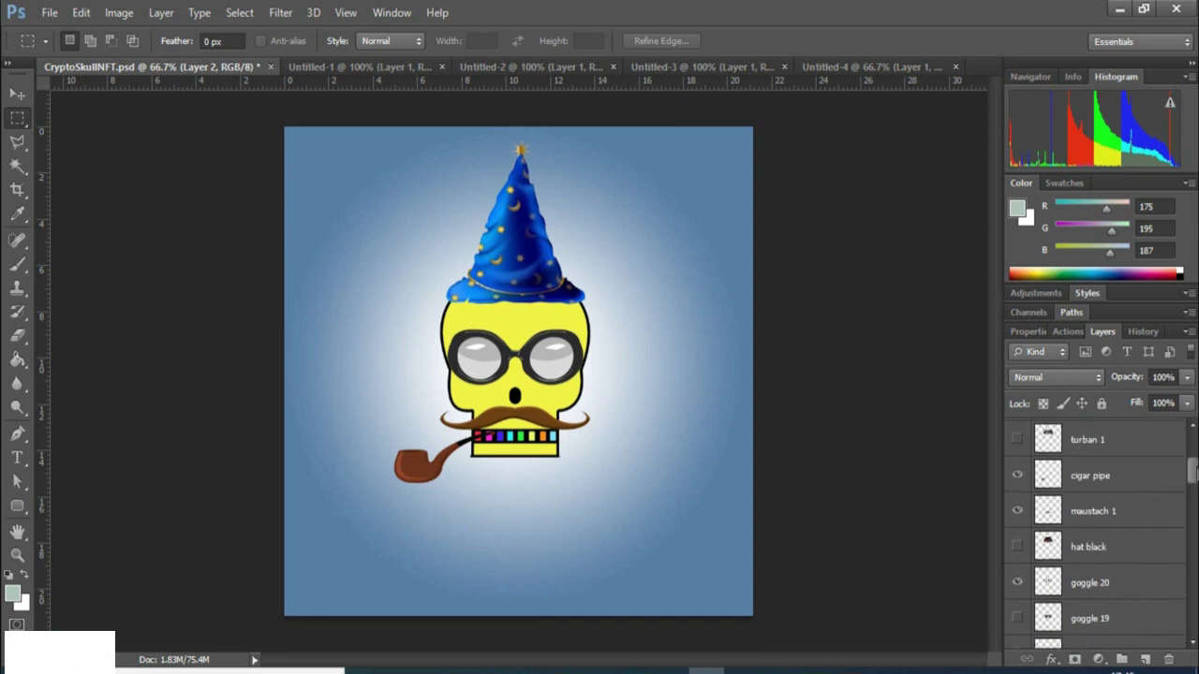
drag(1194, 473, 1194, 476)
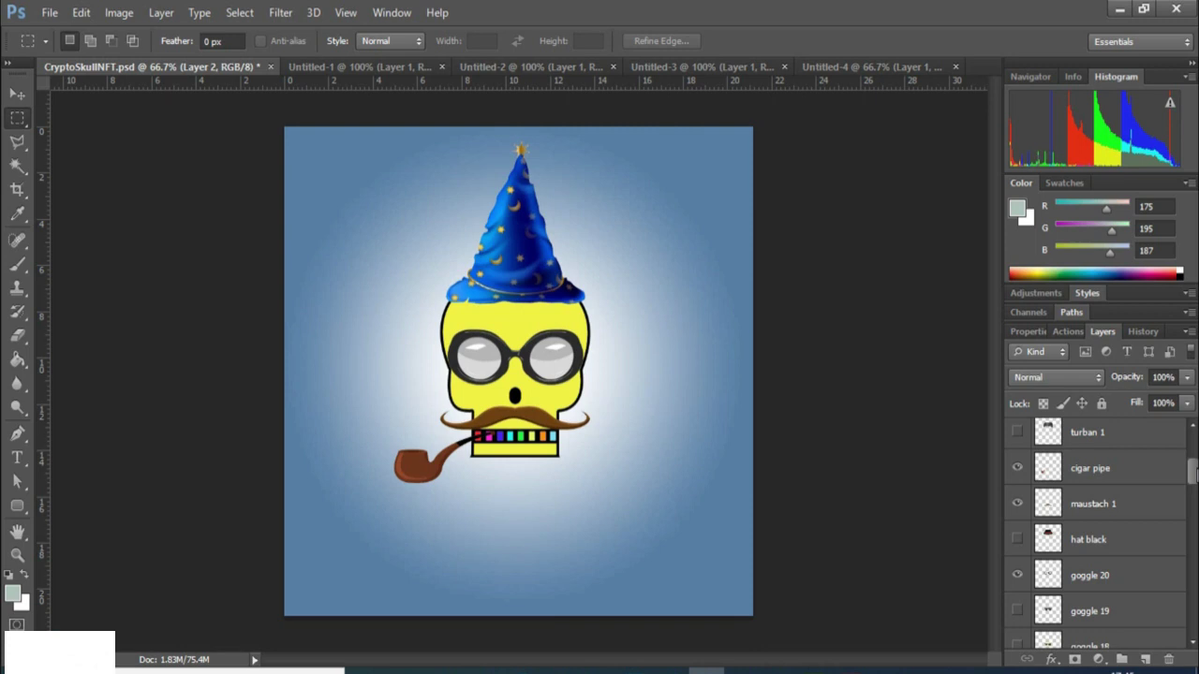
drag(1194, 476, 1195, 448)
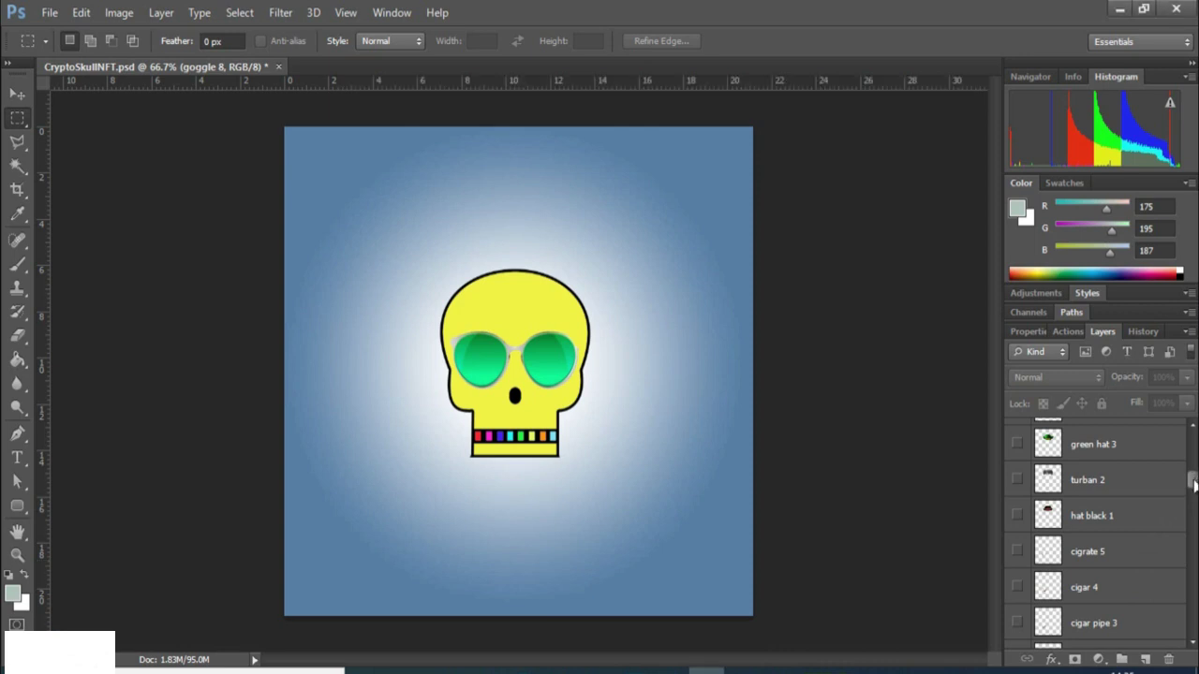
Preview the bg light blue, bg voilet and bg orang background layers one at a time, hiding each again.
drag(1193, 481, 1193, 628)
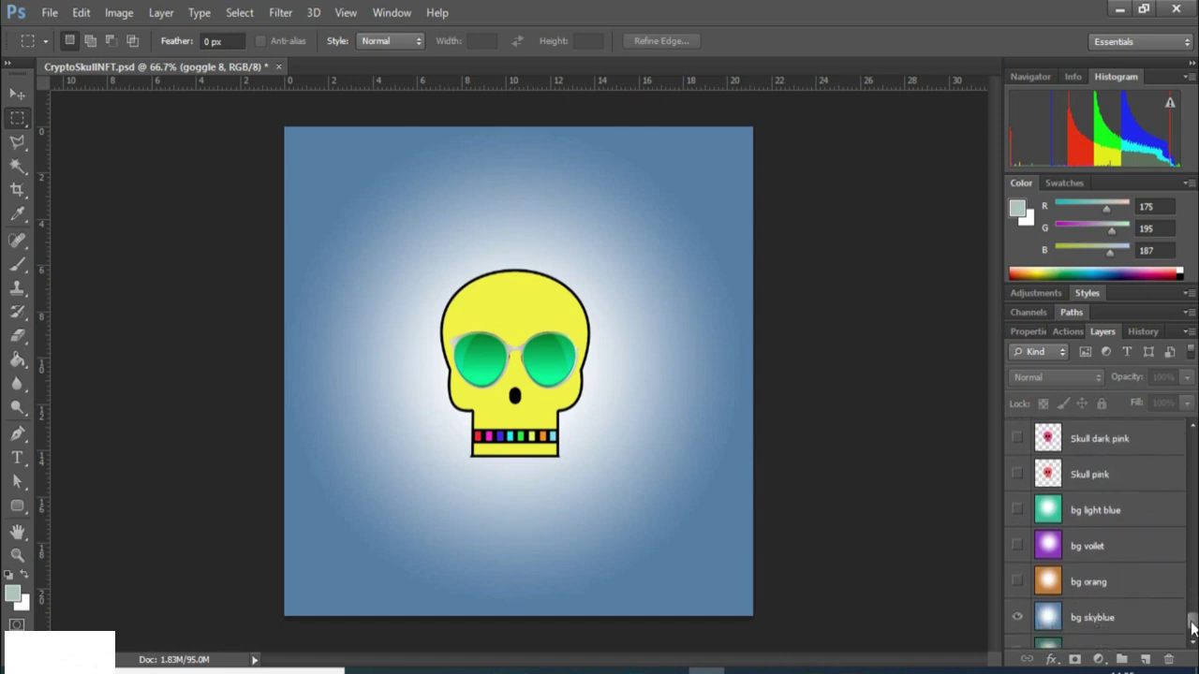
click(1017, 510)
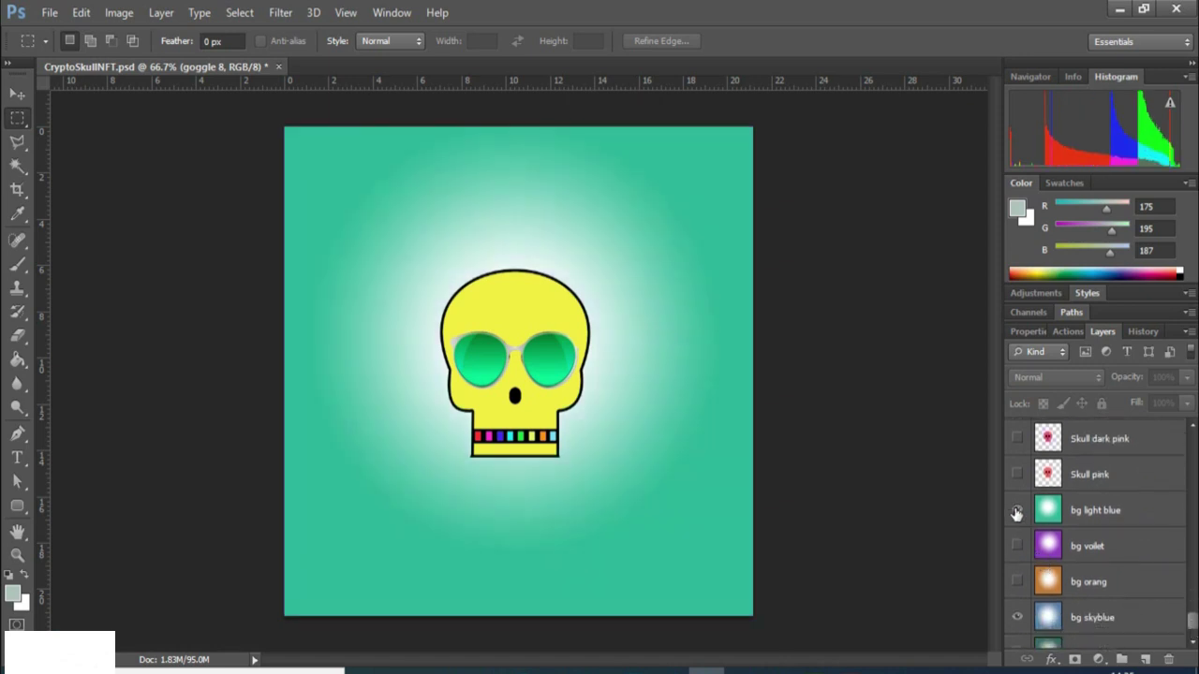
click(1017, 510)
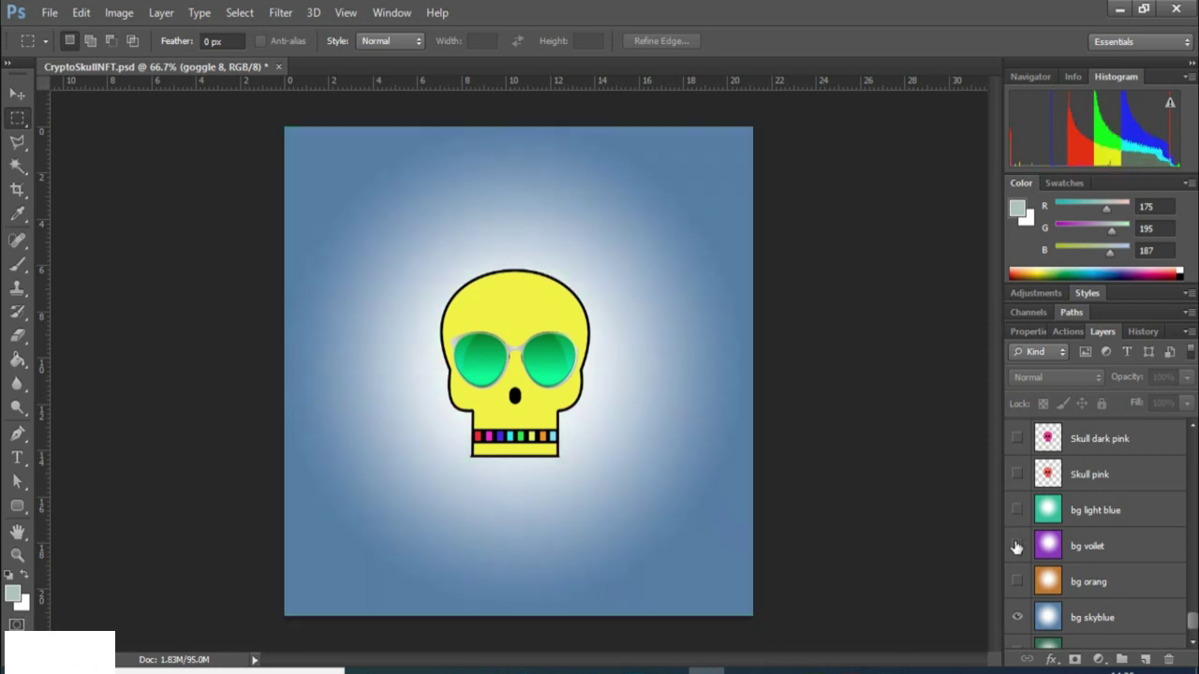
click(1017, 546)
click(1017, 546)
click(1017, 582)
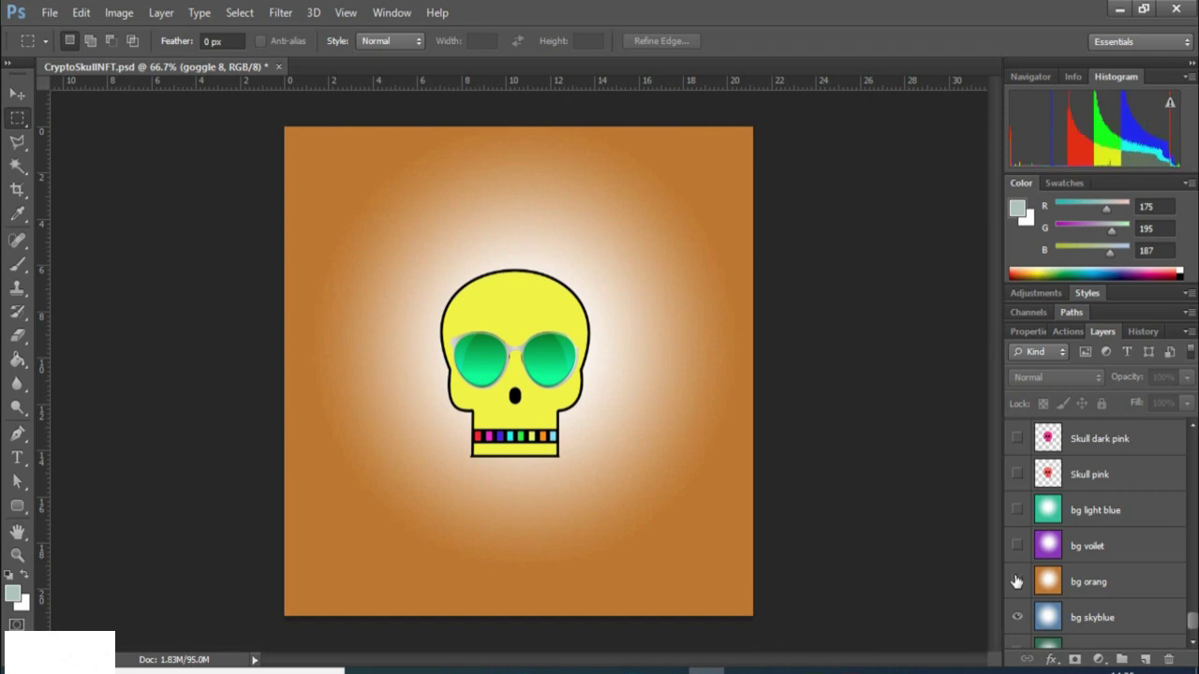
click(1017, 582)
Preview the tuban 8 layer on the skull and hide it again.
scroll(1192, 565, up, 3)
scroll(1192, 565, up, 15)
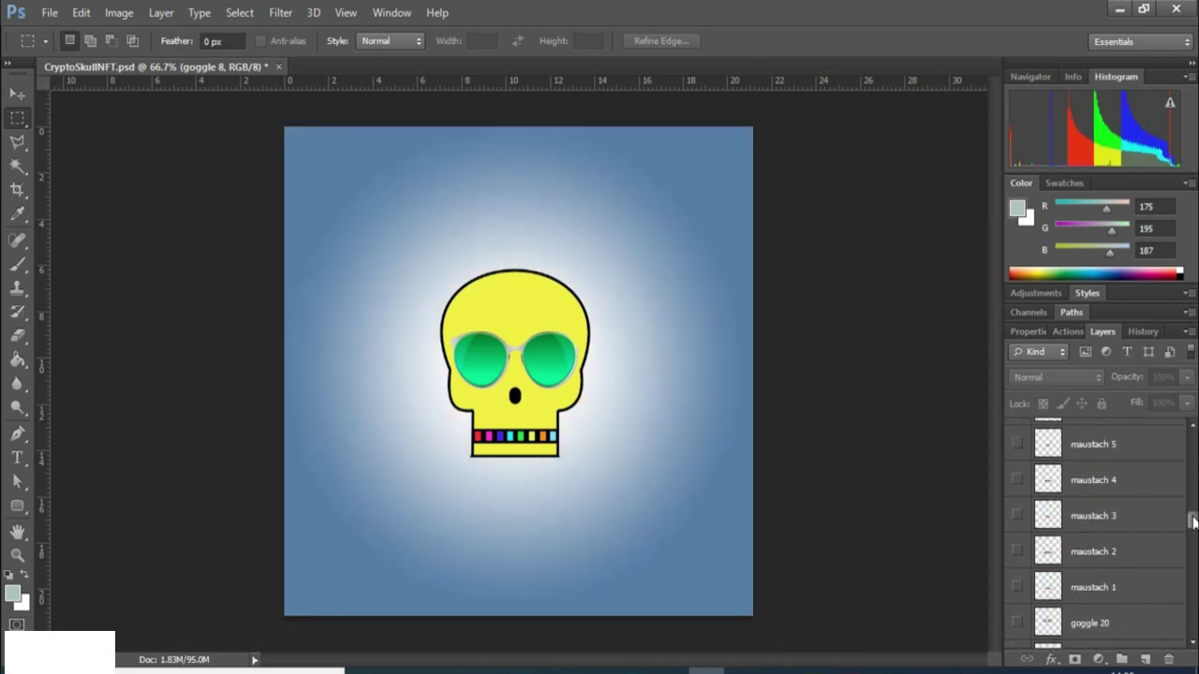
scroll(1105, 534, up, 3)
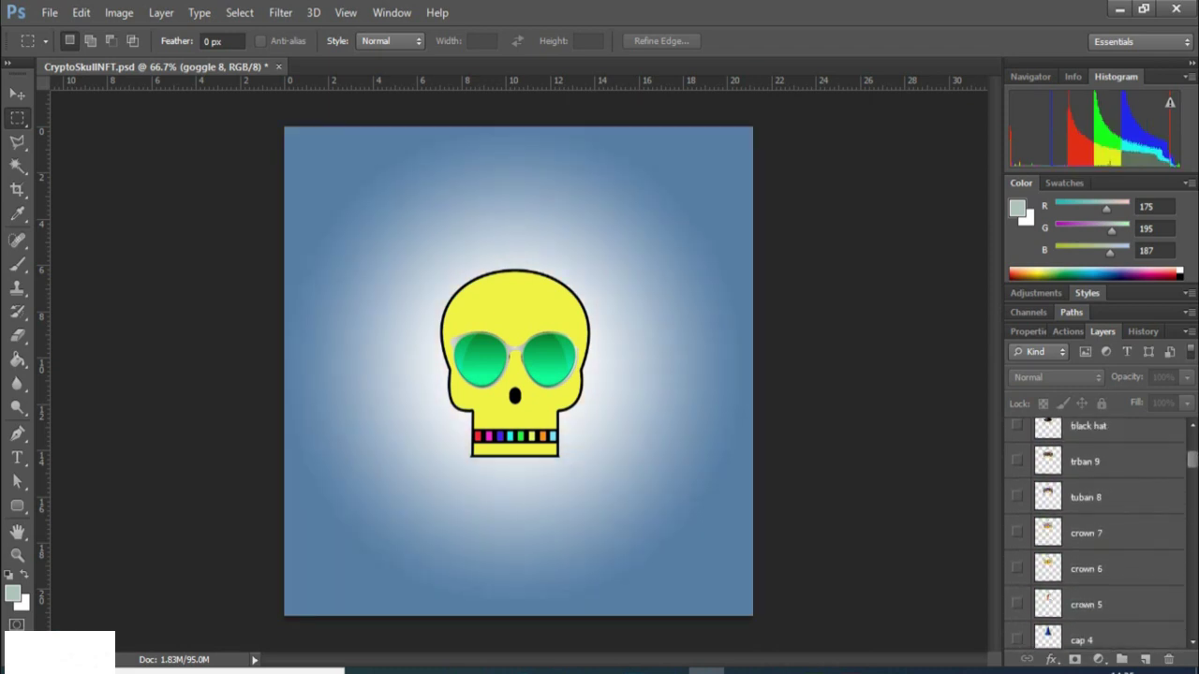
click(1017, 497)
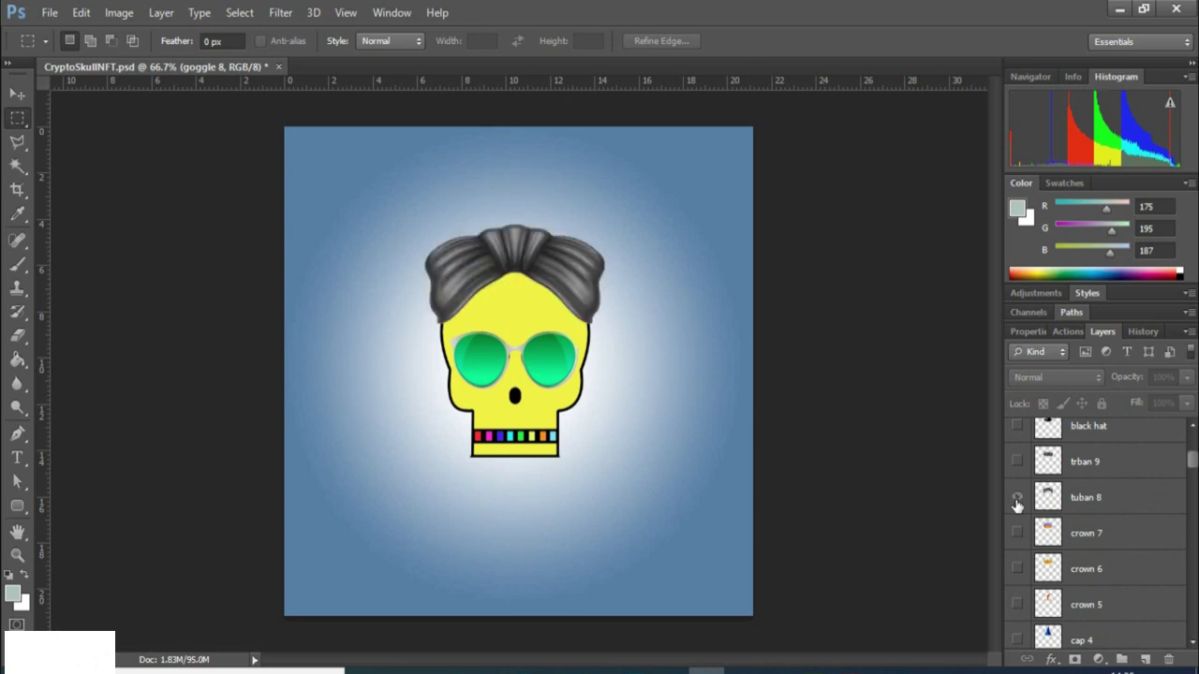
click(1017, 497)
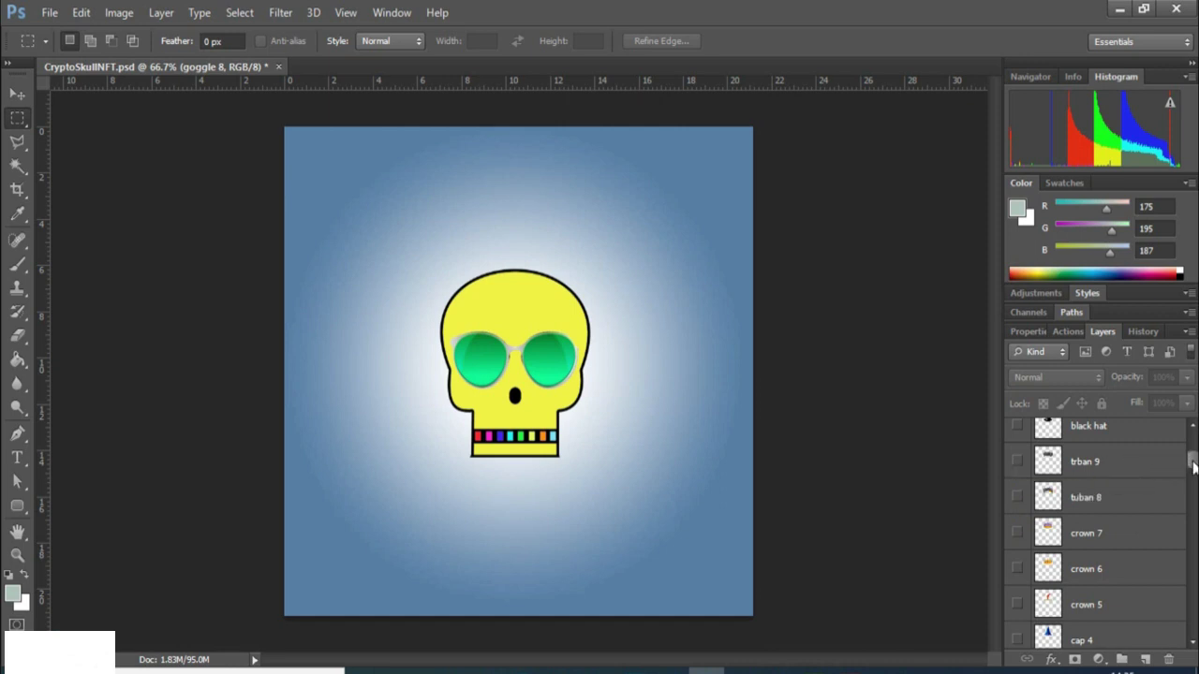
Preview the santa cap 15, black hat 14 and joker cap 13 layers in turn, hiding each again.
drag(1193, 466, 1193, 442)
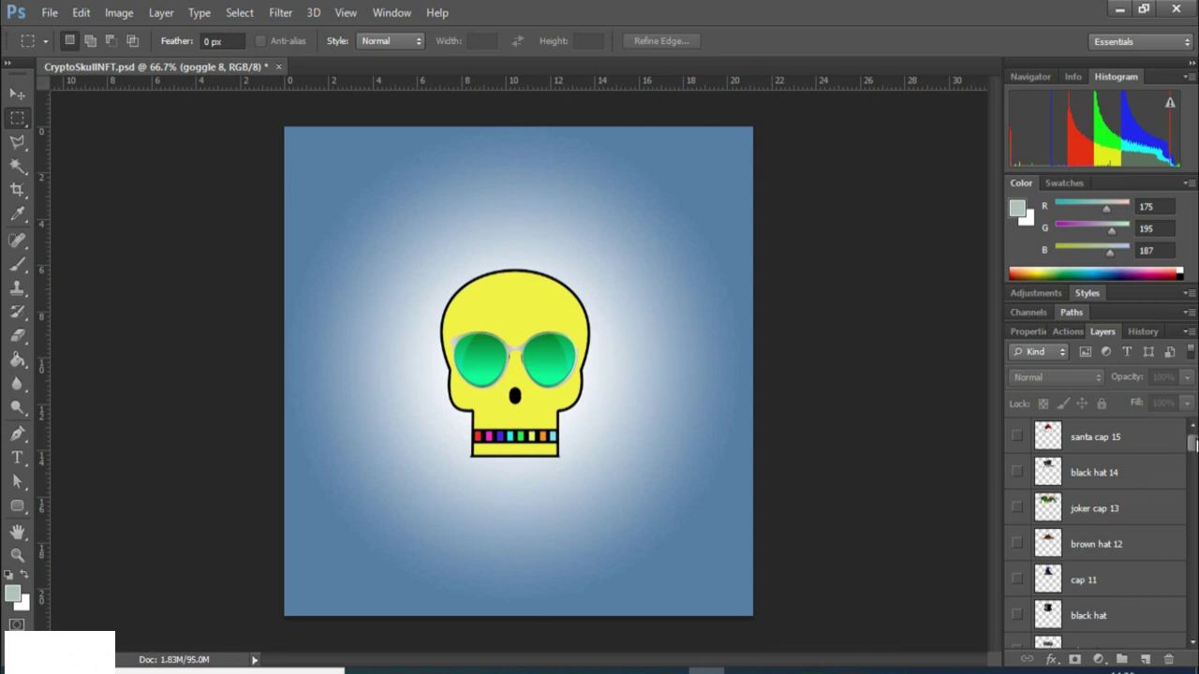
scroll(1194, 447, down, 3)
scroll(1194, 447, up, 3)
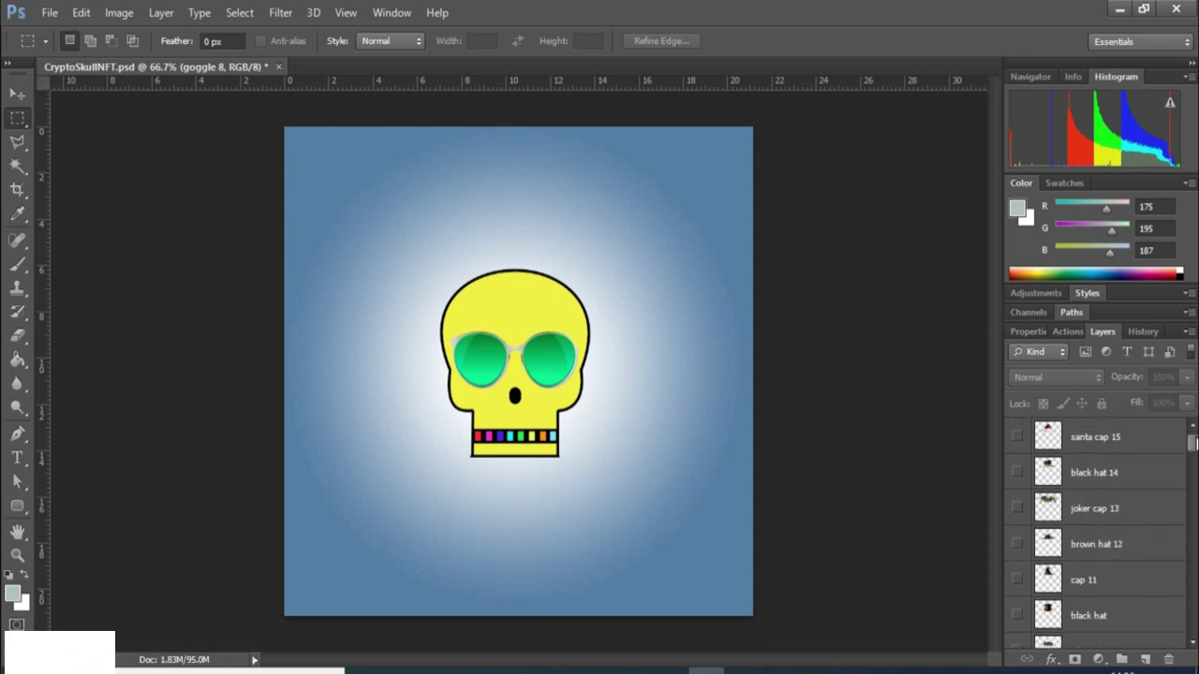
click(1017, 438)
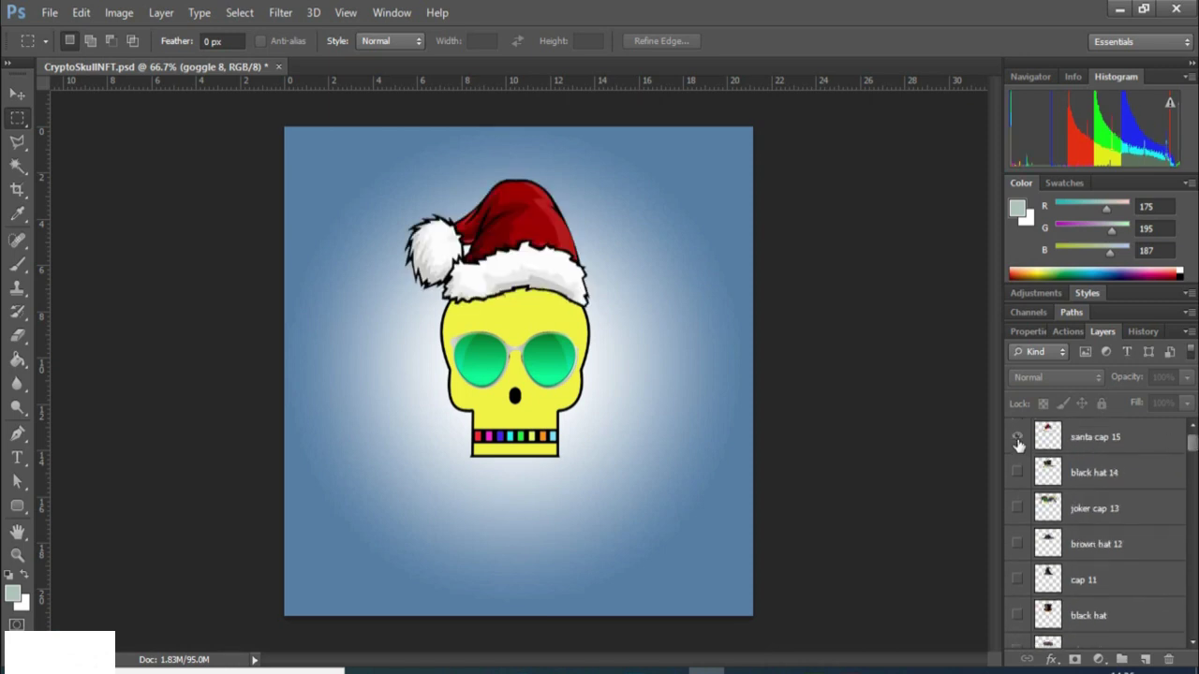
click(1017, 440)
click(1017, 475)
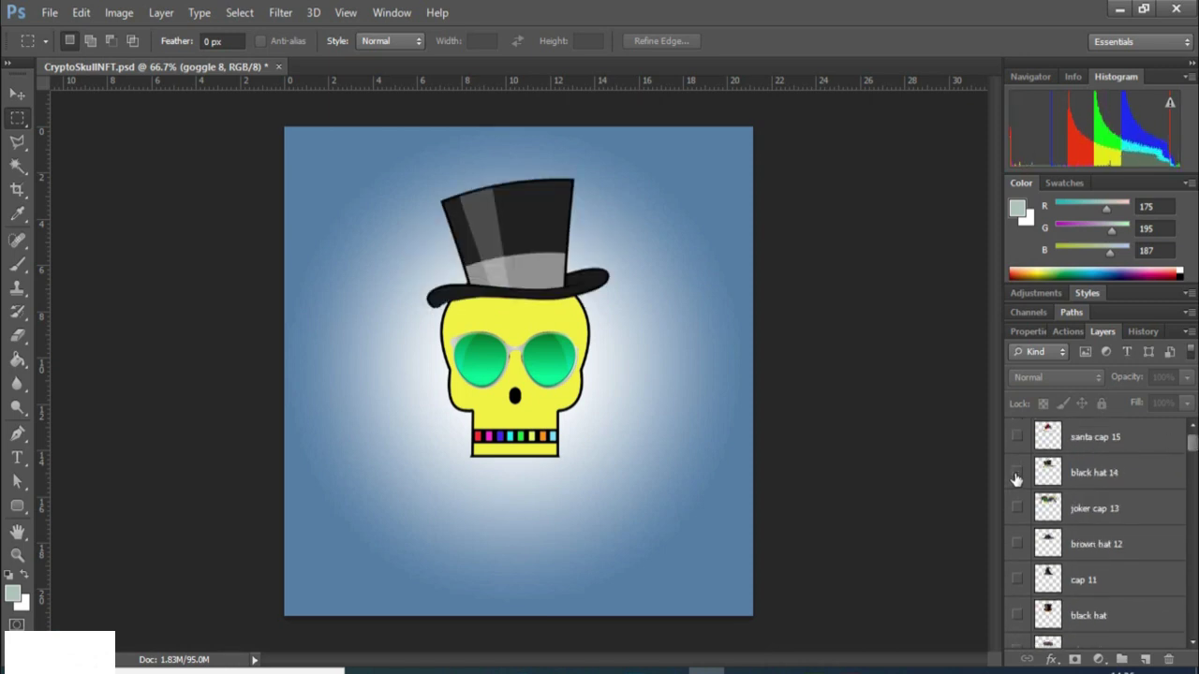
click(1017, 474)
click(1017, 508)
click(1017, 509)
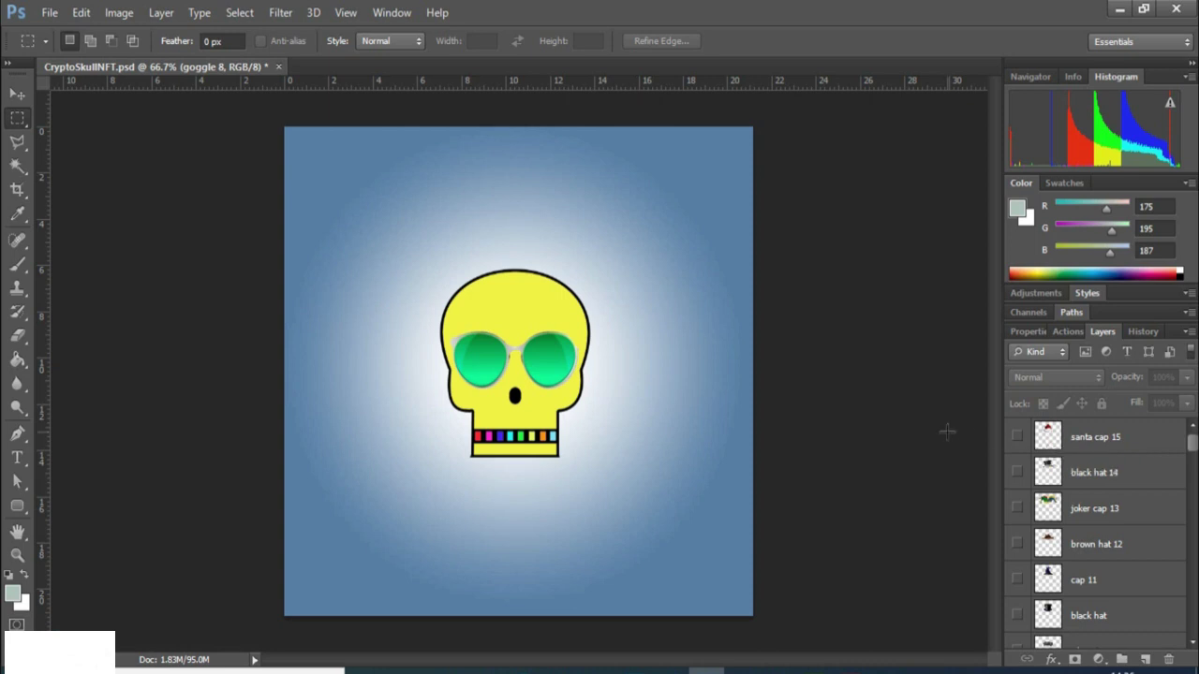
Start Export Layers To Files and choose the CryptoSkullNFT folder on the Desktop as the destination.
click(49, 13)
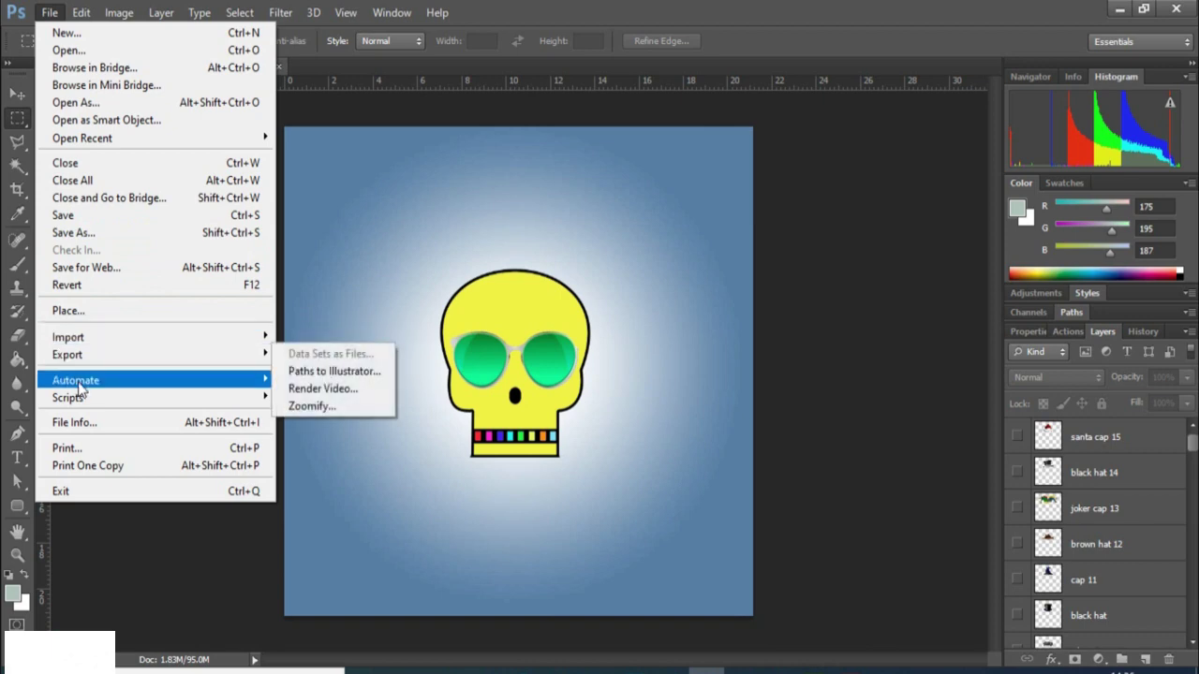
mouse_move(78, 400)
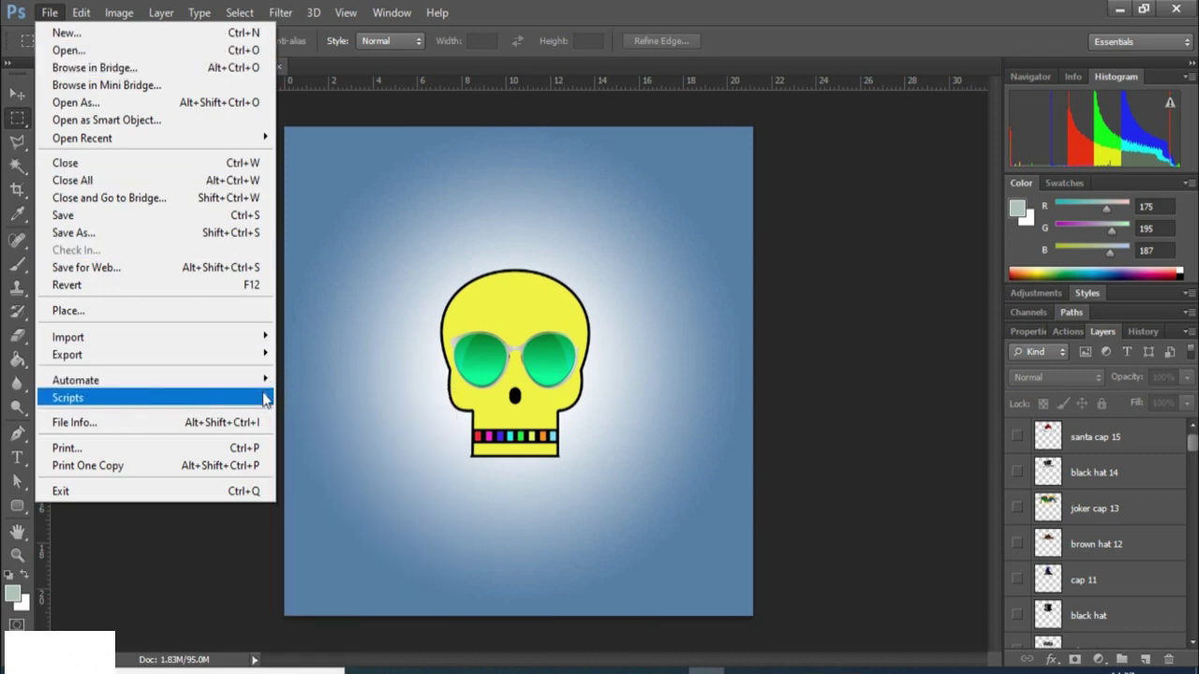
mouse_move(263, 400)
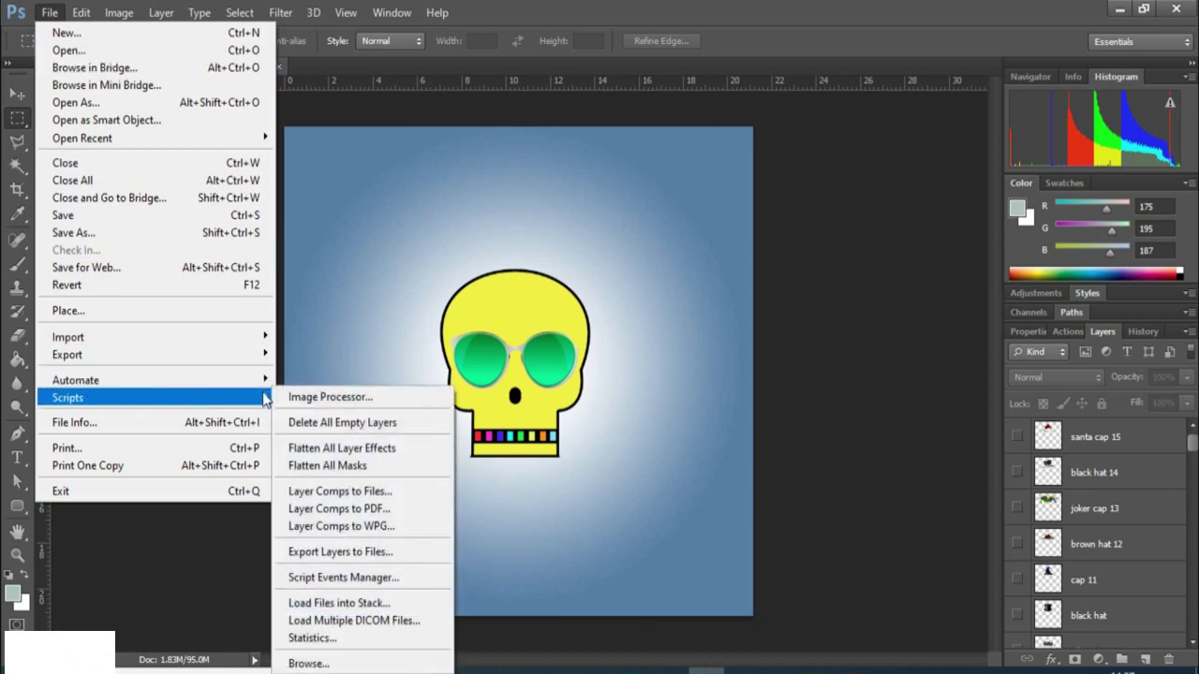
click(365, 552)
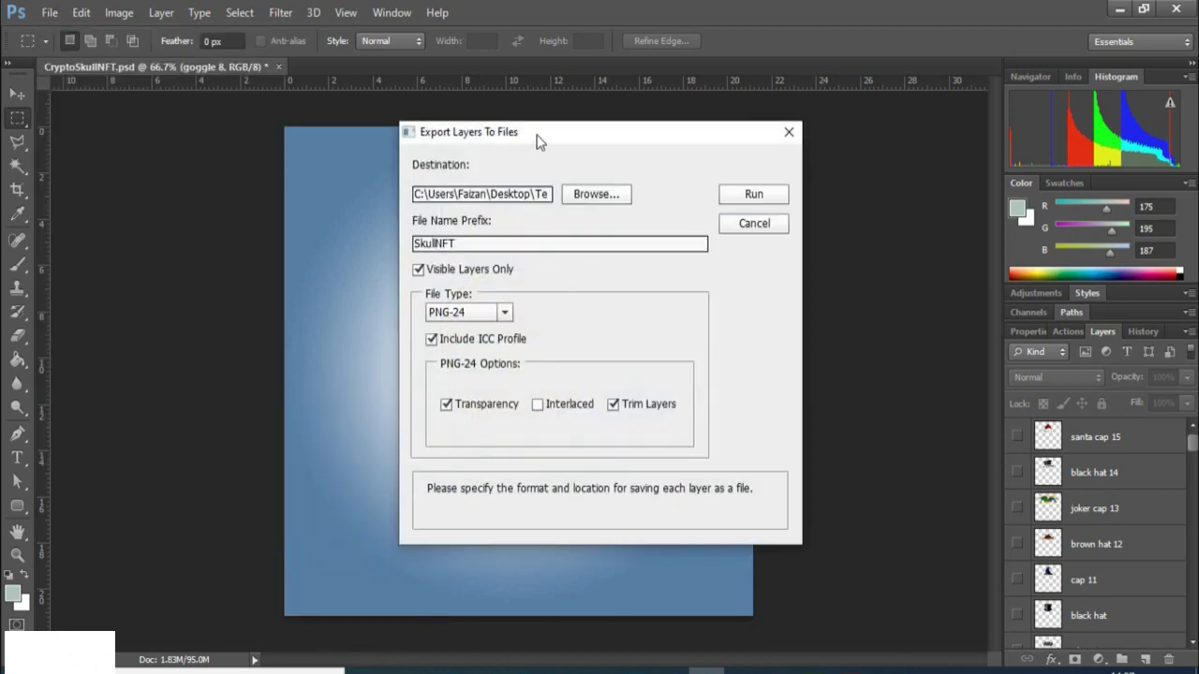
drag(555, 141, 527, 147)
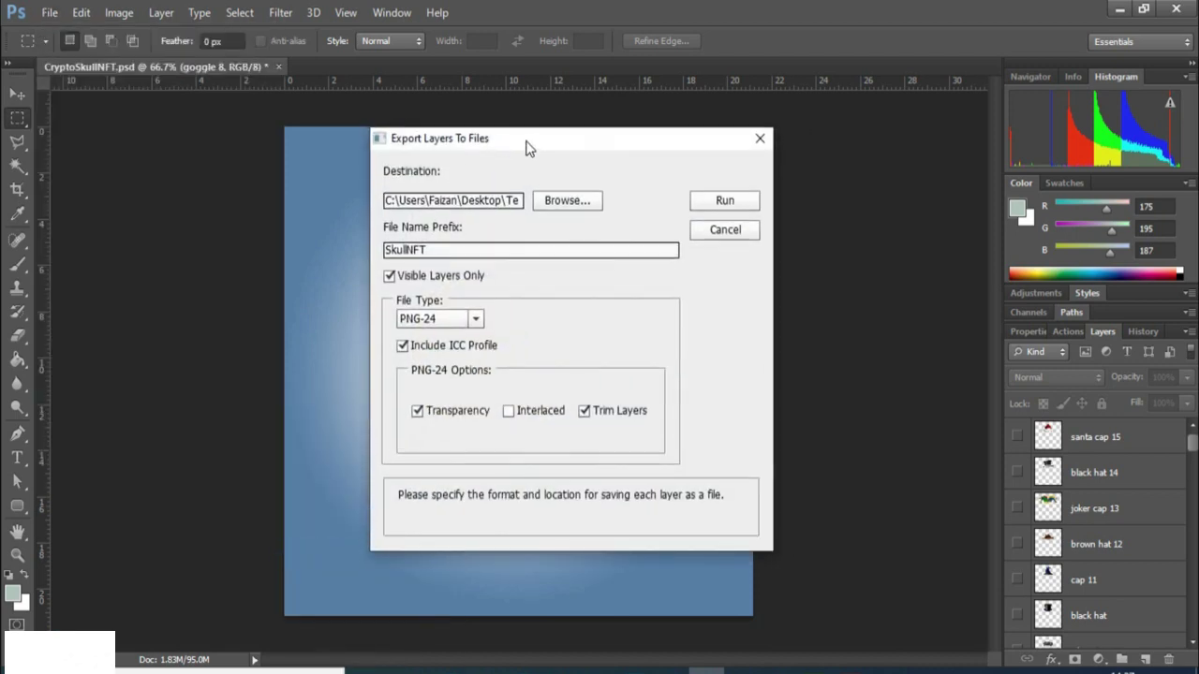
click(560, 200)
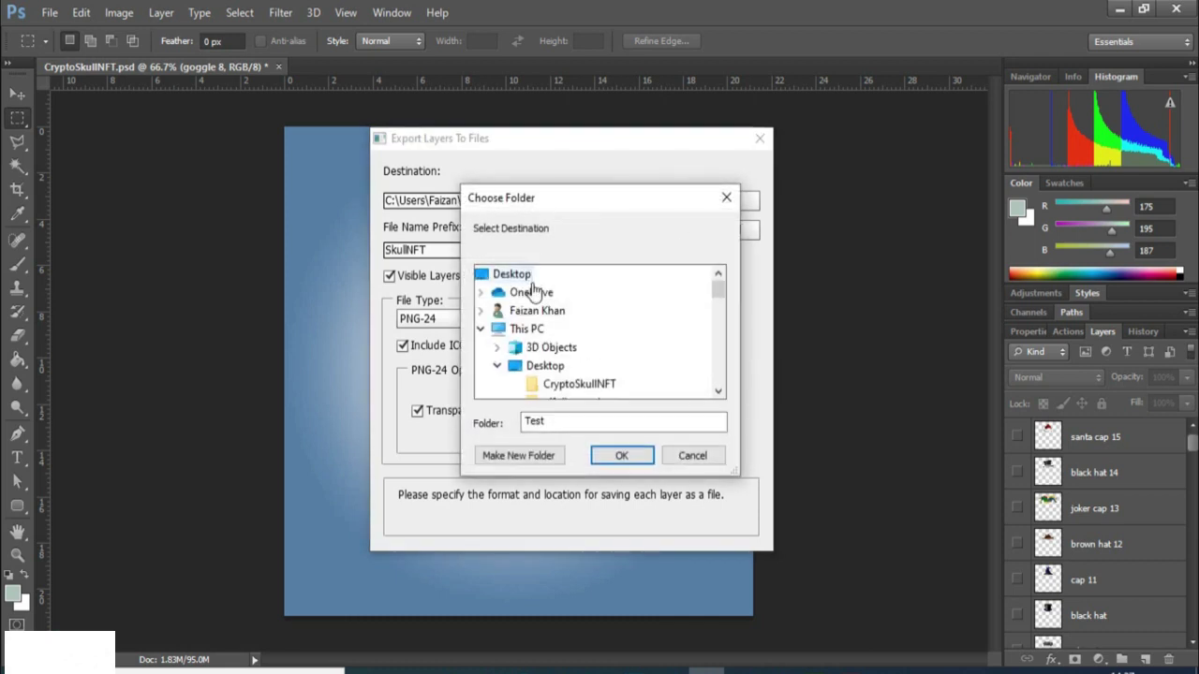
click(537, 367)
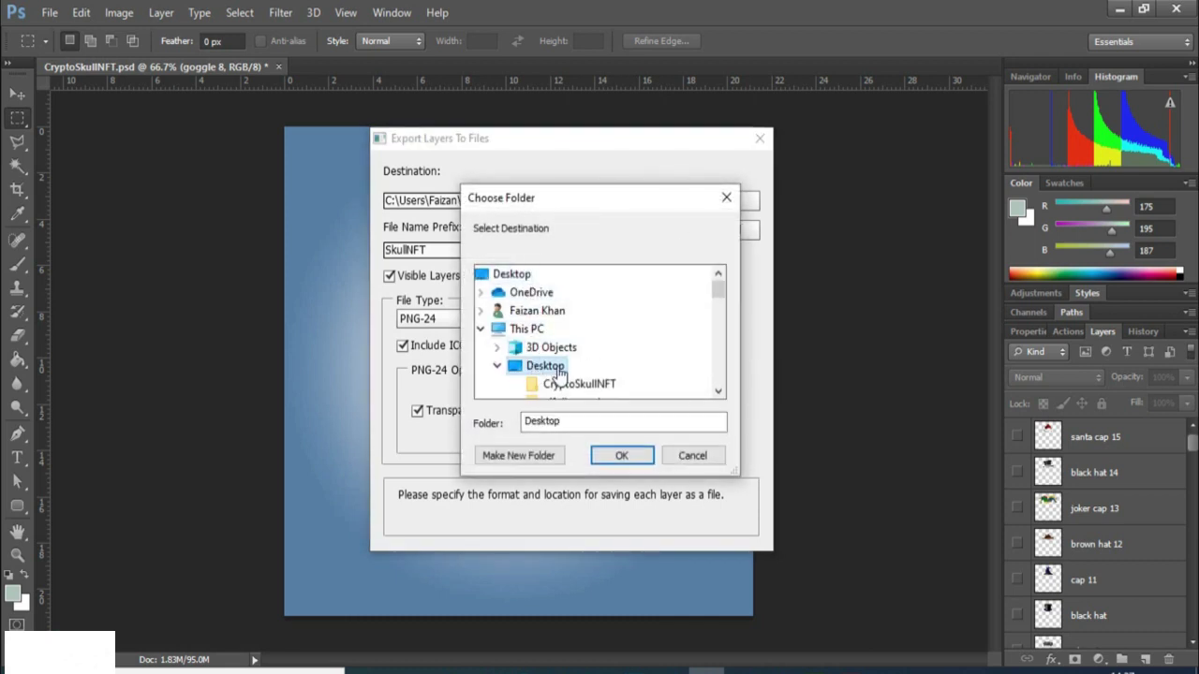
click(717, 392)
click(716, 392)
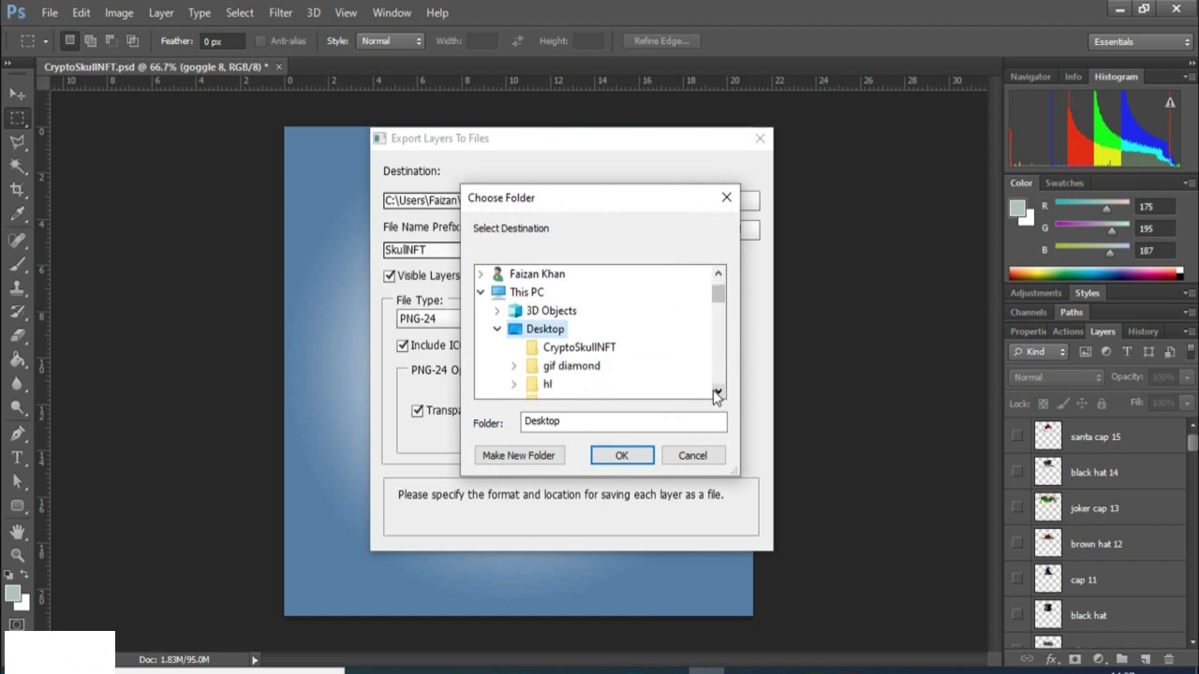
click(581, 351)
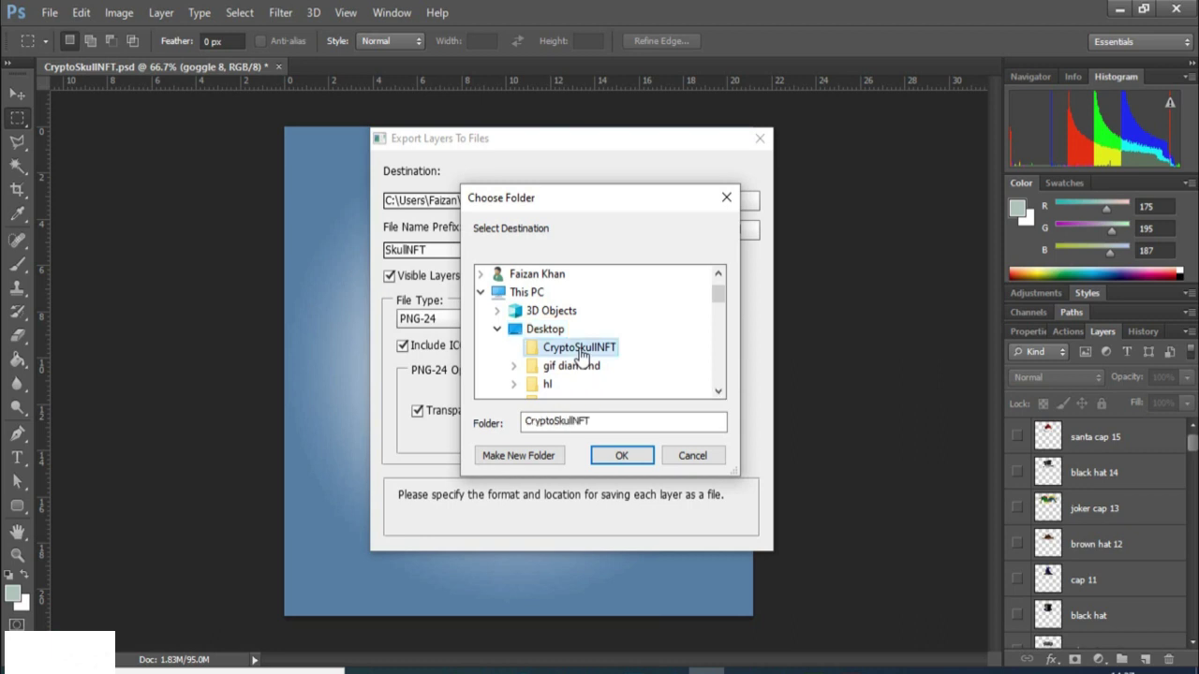
click(621, 456)
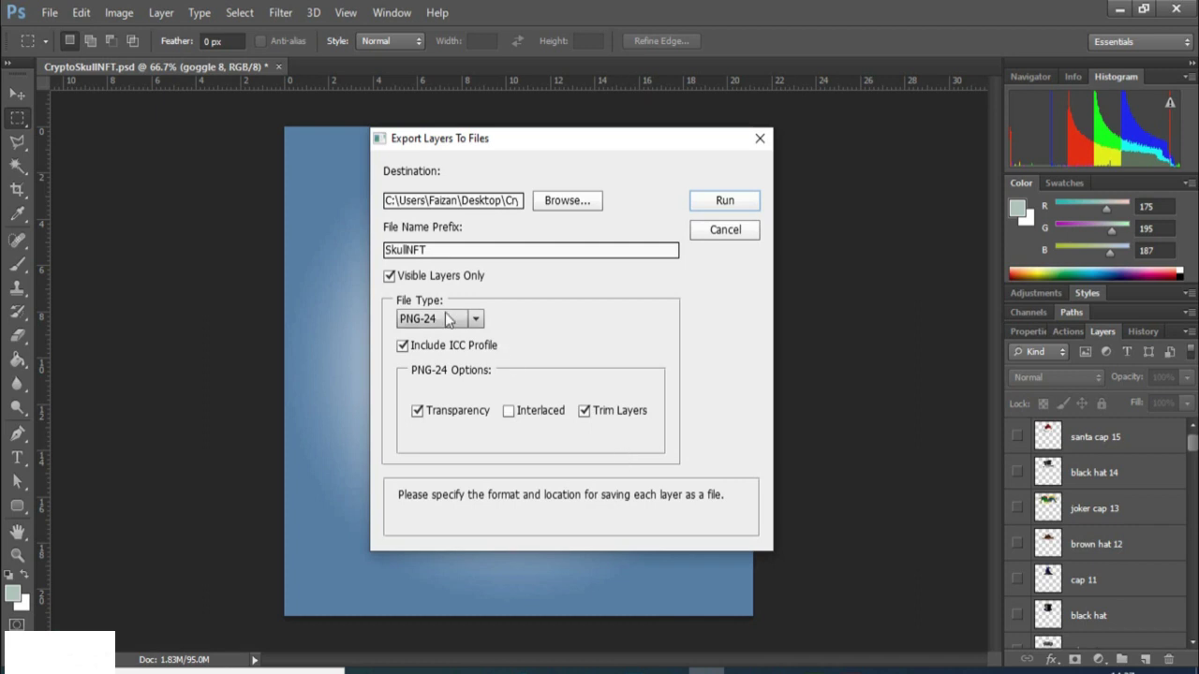
Set the export's file name prefix to CryptoSkullNFT and turn off Visible Layers Only.
click(386, 250)
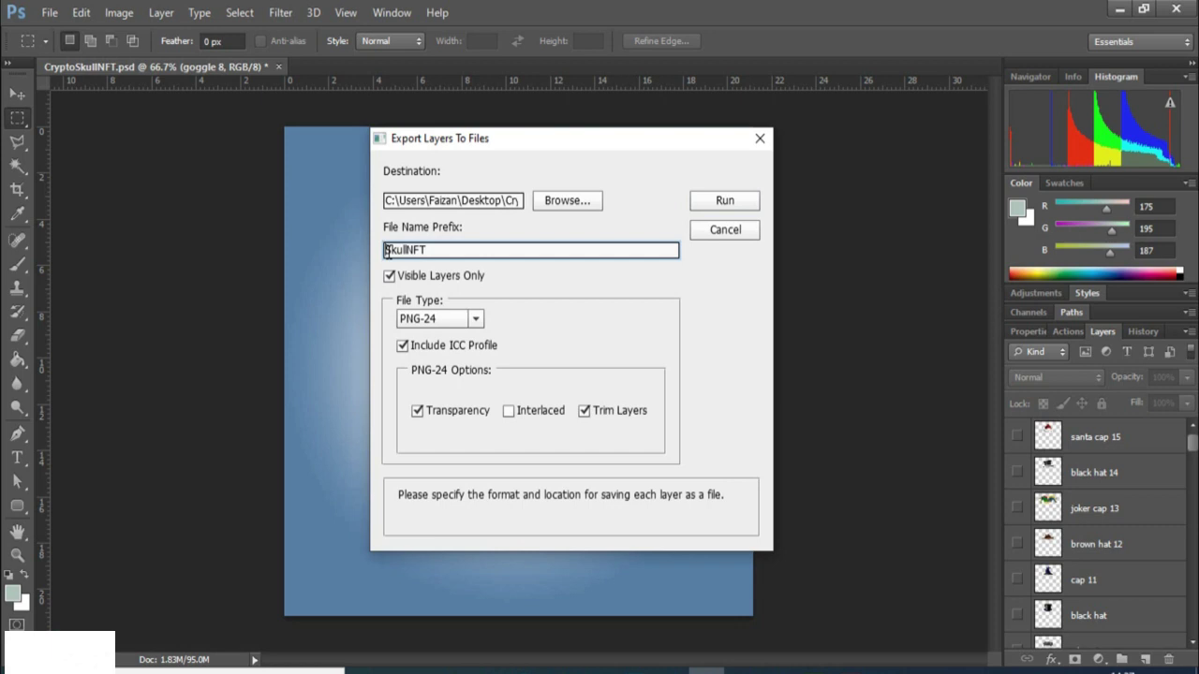
text(Crypto)
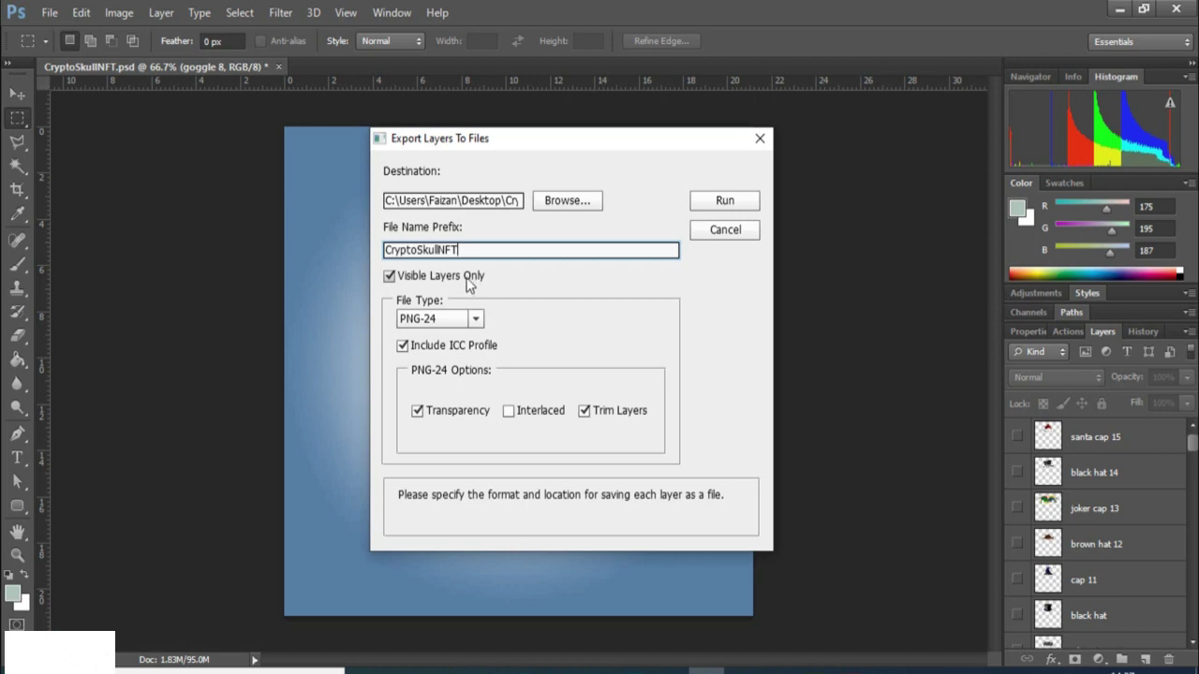
click(391, 279)
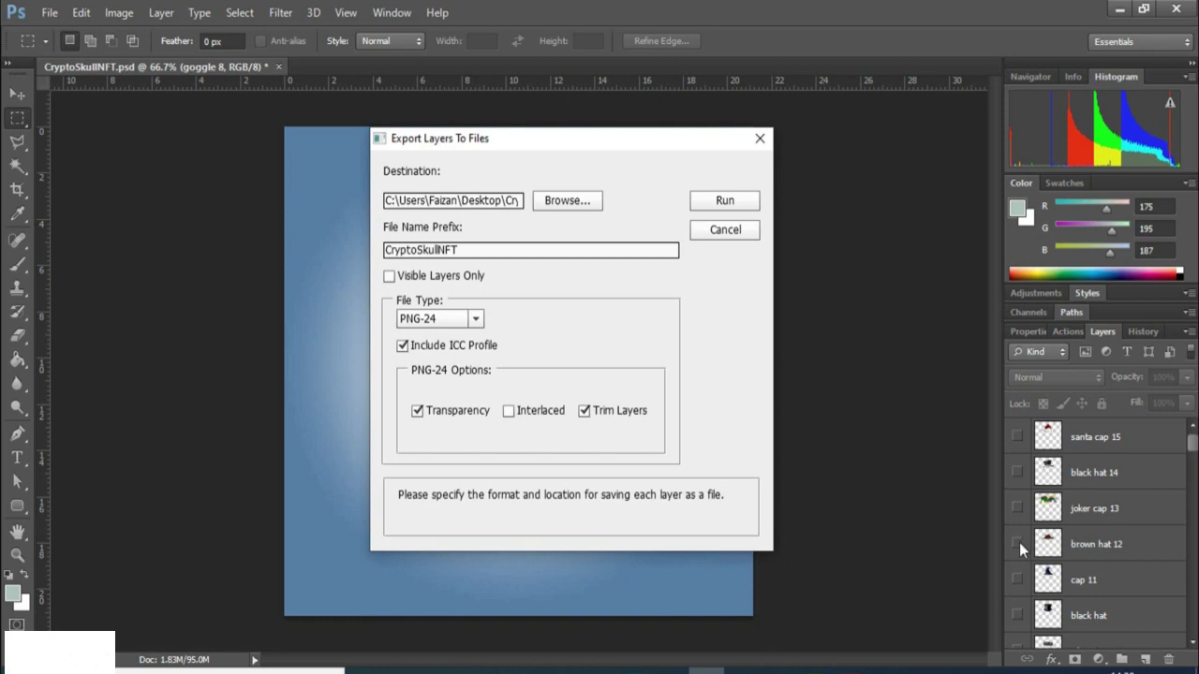
click(389, 277)
click(389, 277)
Keep PNG-24 as the file type, turn off Trim Layers and run the layer export.
click(475, 320)
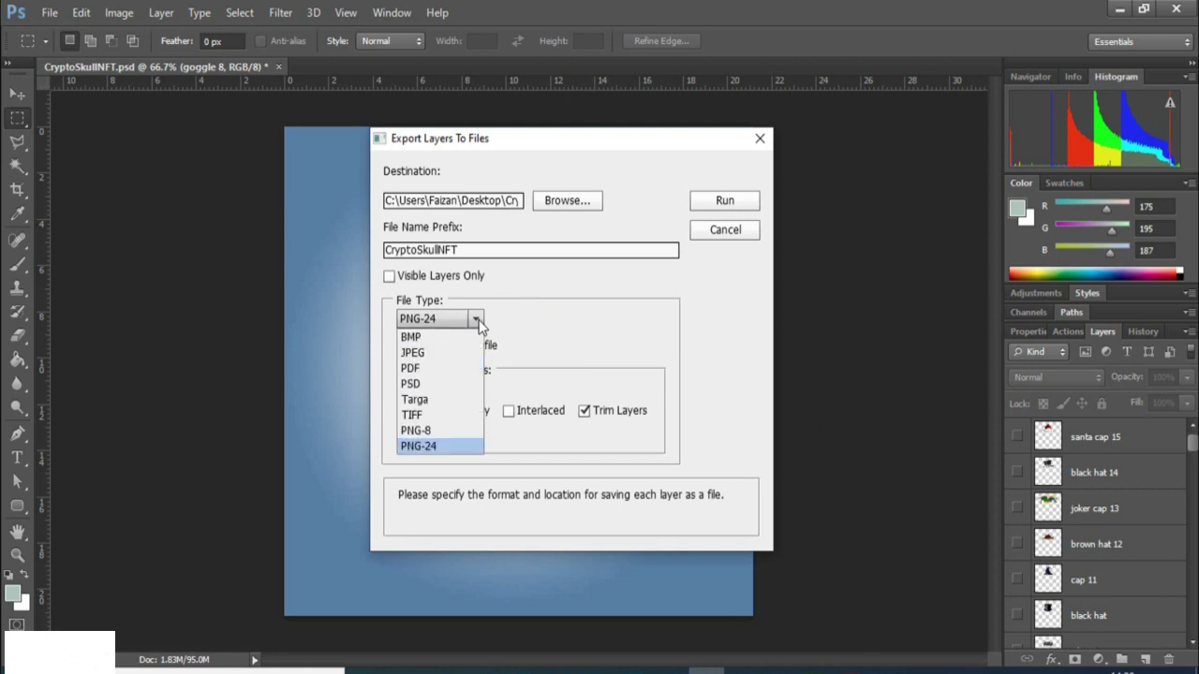
click(476, 319)
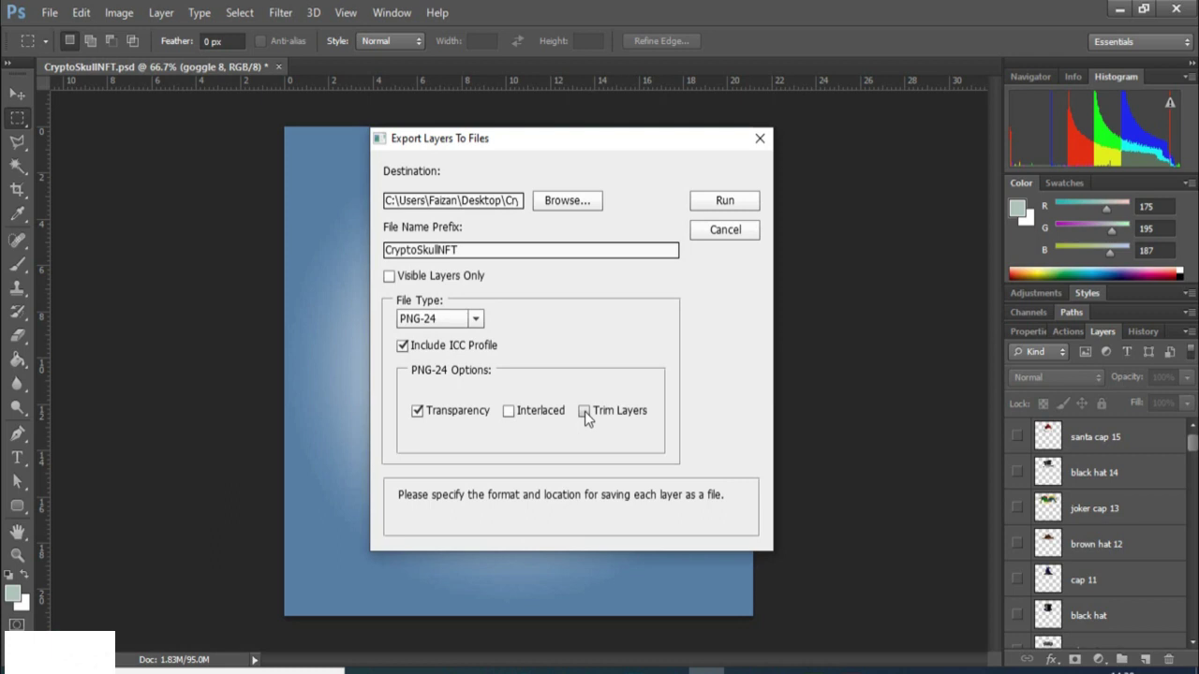
click(584, 412)
click(721, 202)
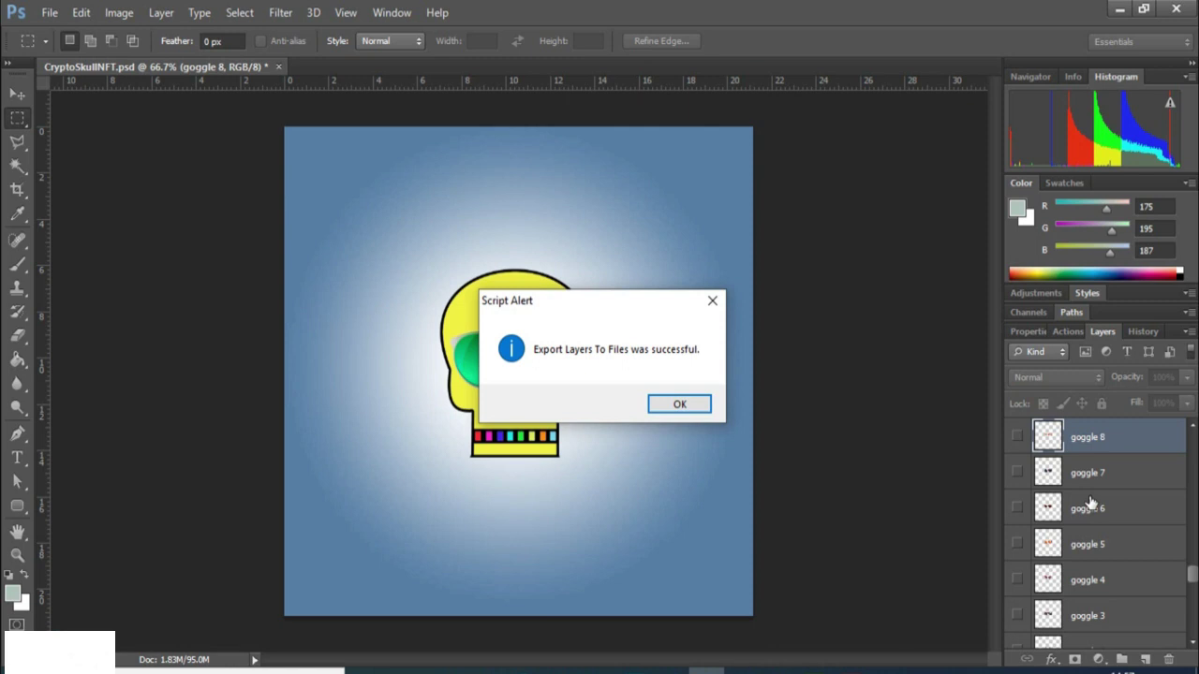
click(677, 409)
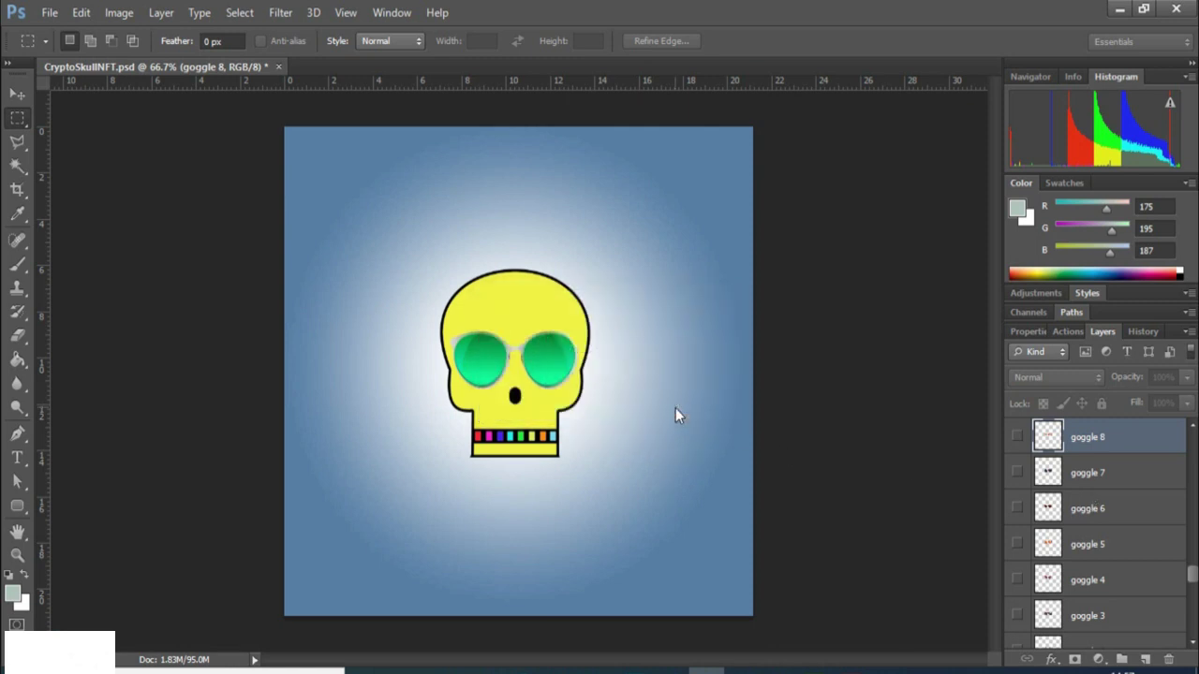
Open the CryptoSkullNFT folder from the desktop, maximize its window and look through the exported trait images.
click(1117, 11)
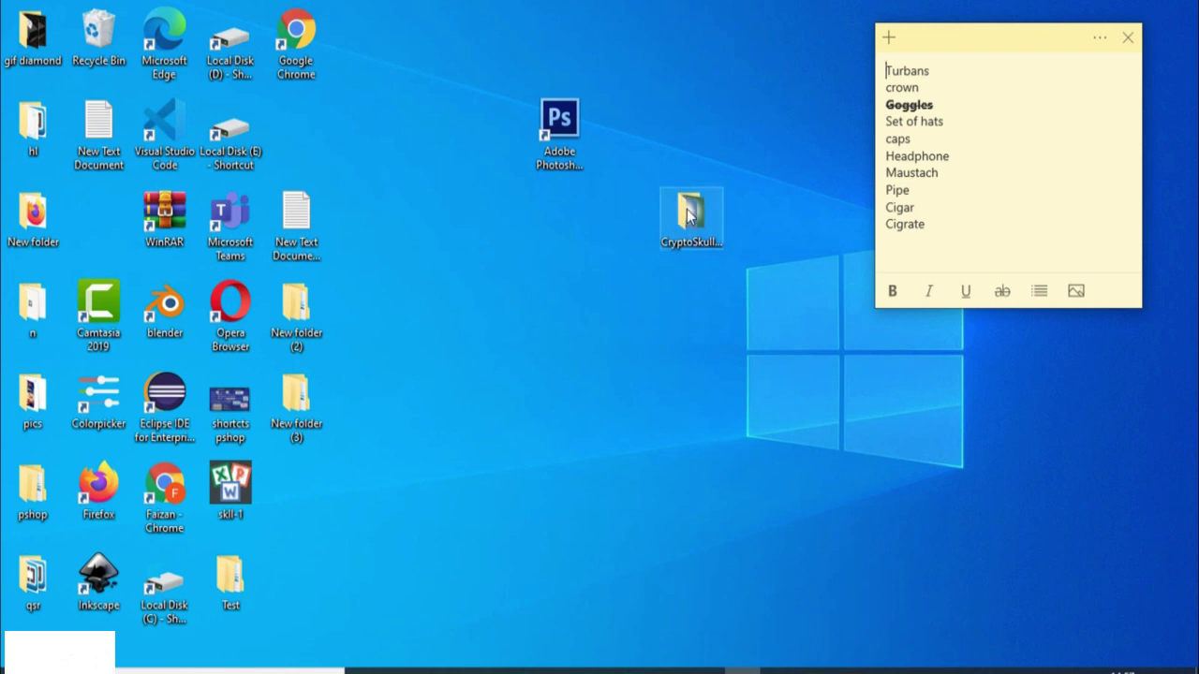
click(642, 249)
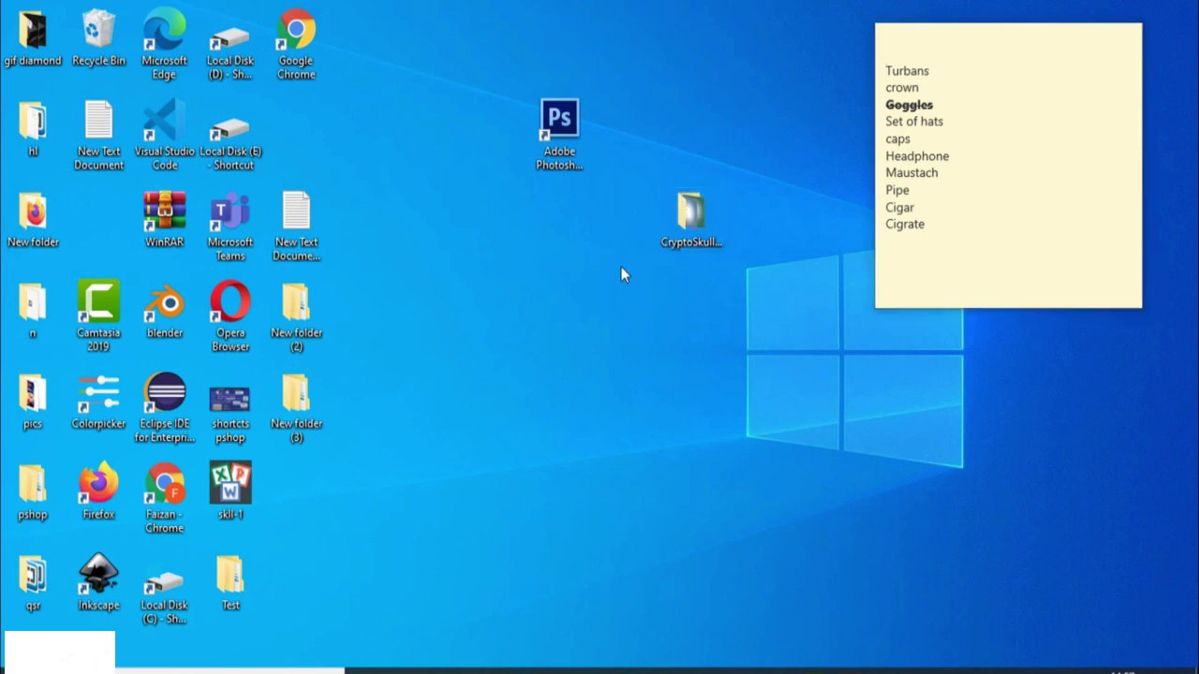
drag(690, 215, 626, 306)
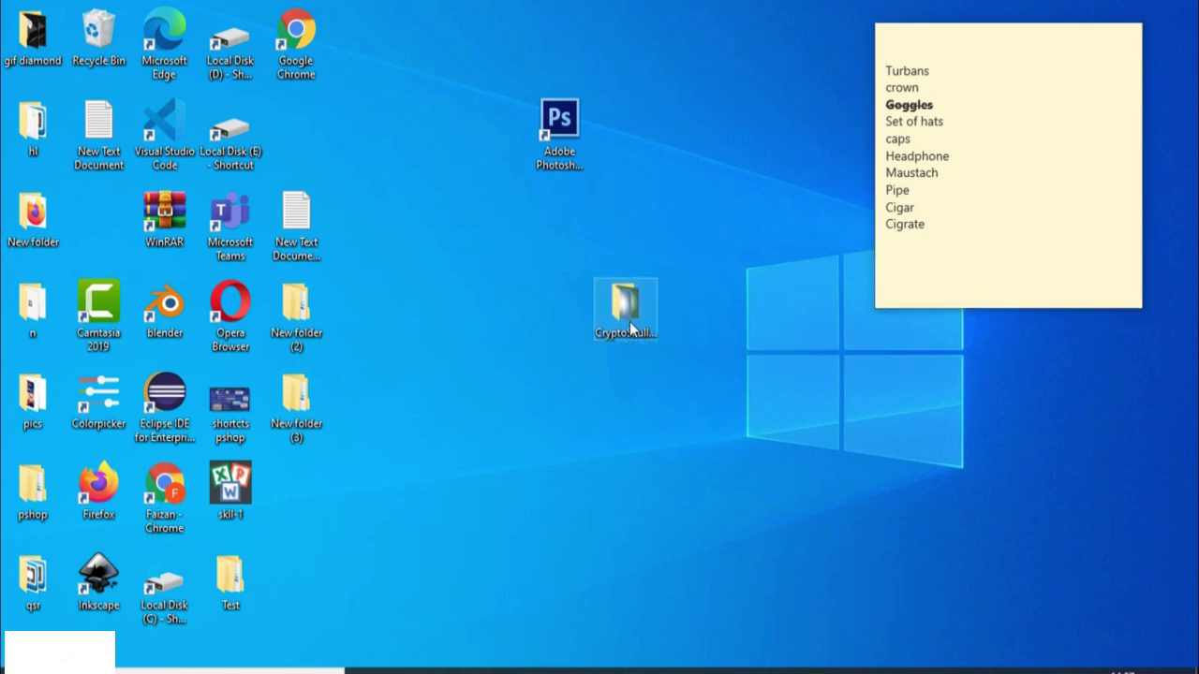
double_click(628, 323)
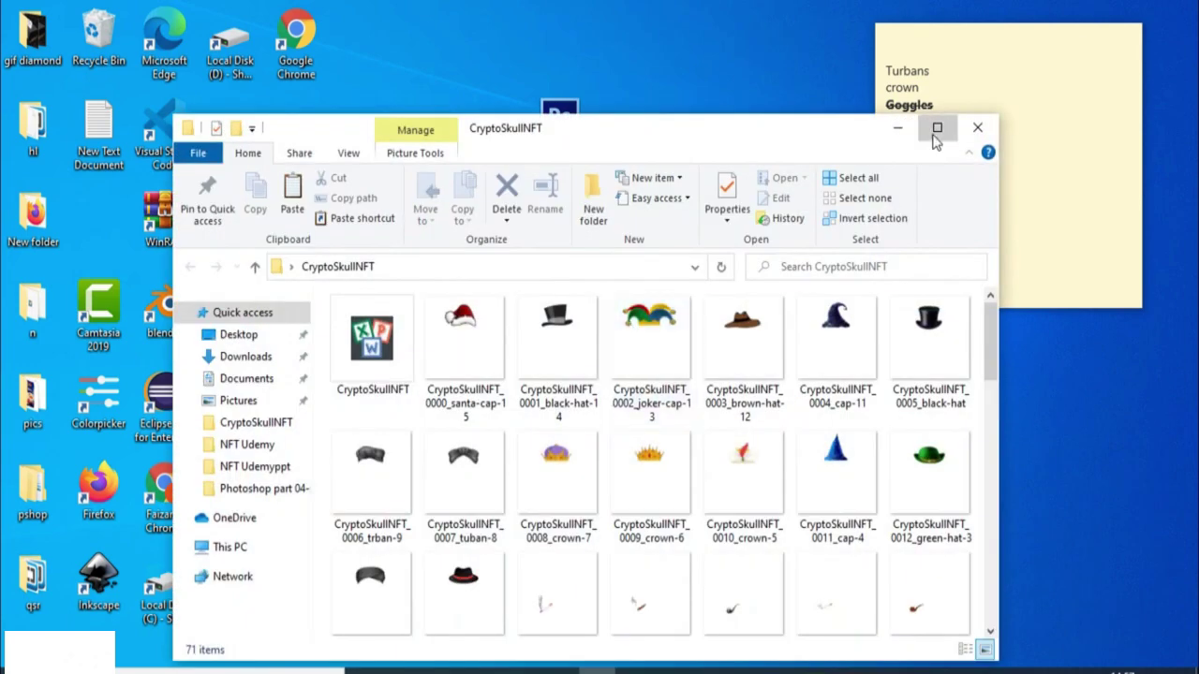
click(937, 128)
scroll(655, 402, down, 1)
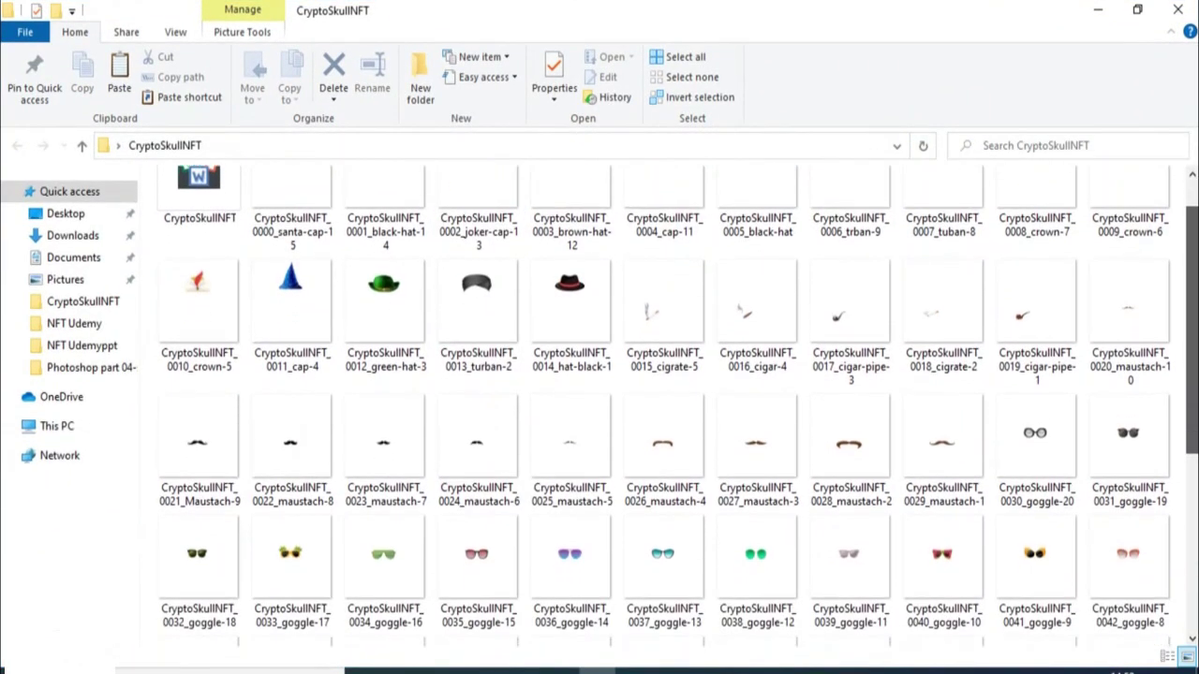
scroll(656, 403, up, 1)
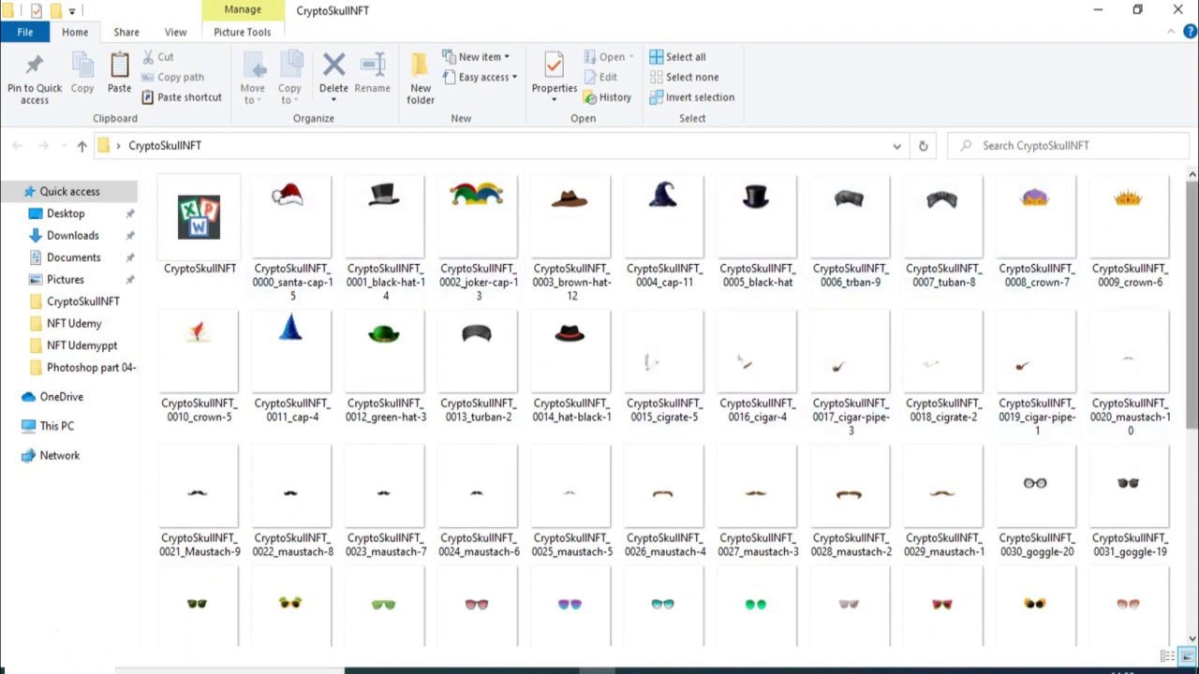
scroll(851, 428, down, 1)
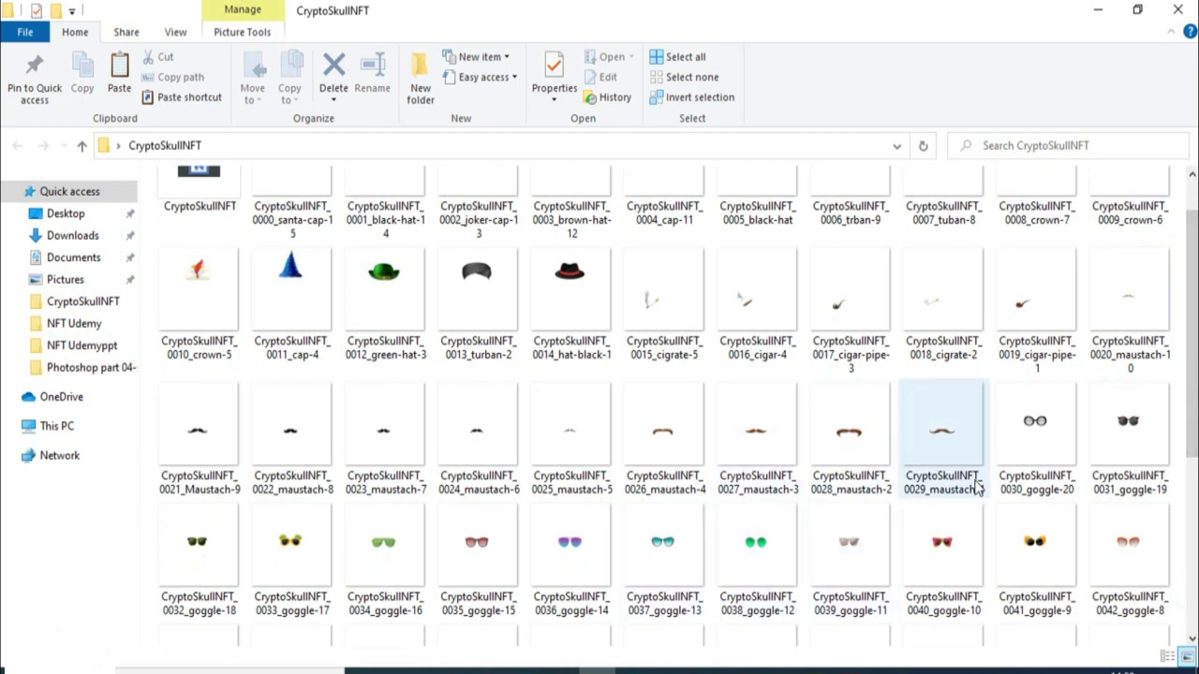
scroll(1195, 413, down, 2)
drag(1195, 413, 1195, 447)
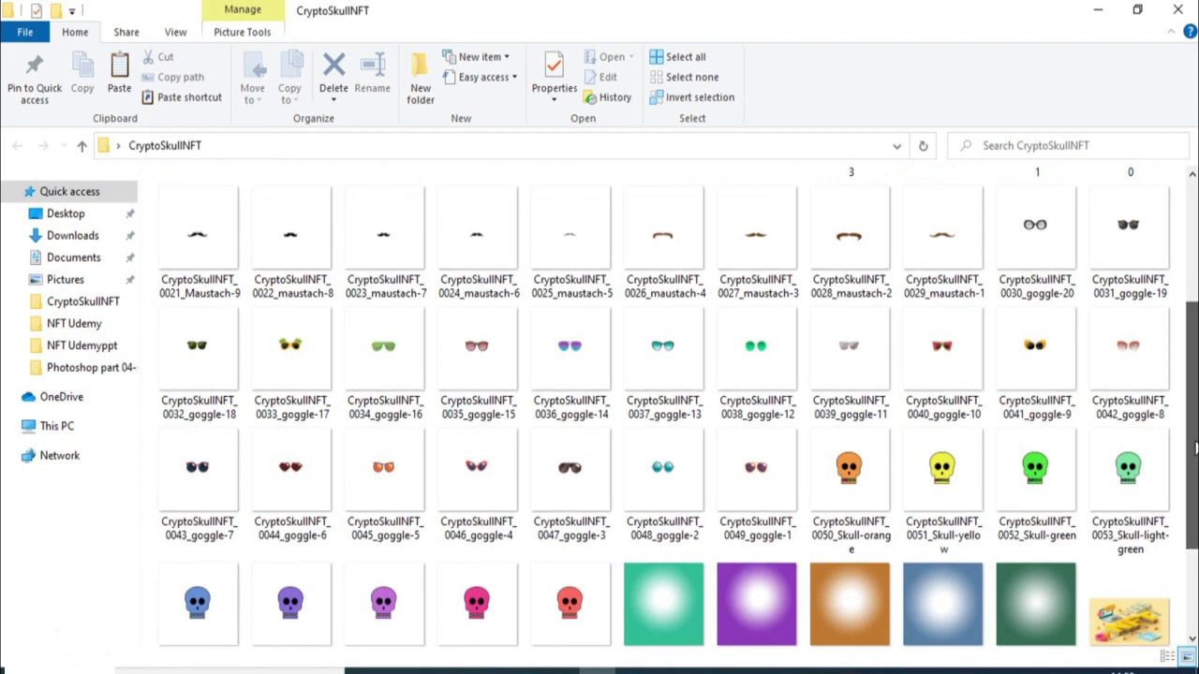
scroll(1135, 607, up, 3)
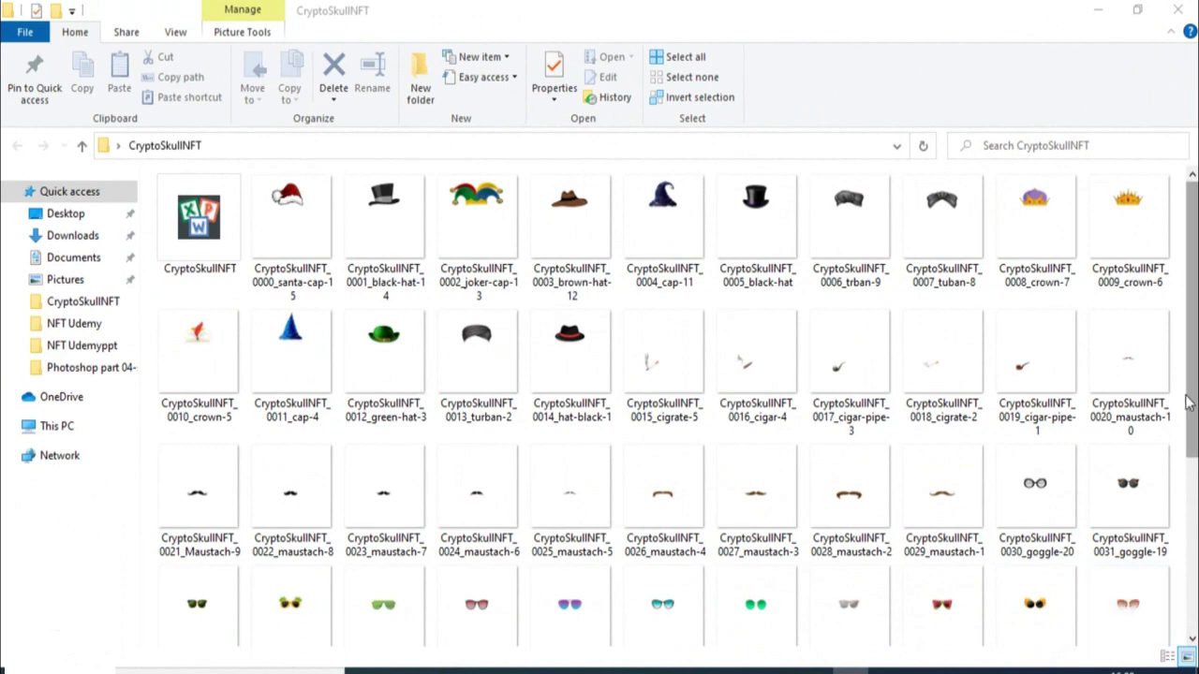
Cut all headwear images from CryptoSkullNFT_0000_santa-cap-15 through CryptoSkullNFT_0014_hat-black-1.
click(559, 339)
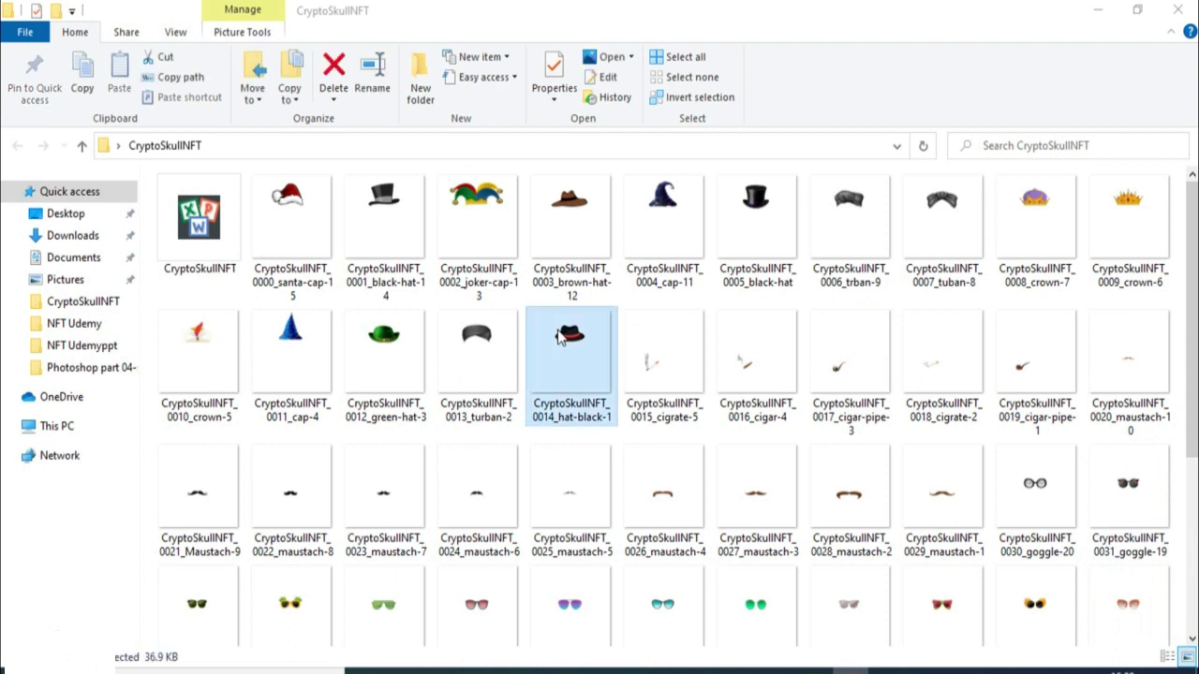
key(shift+Left)
key(shift+Left)
key(shift+Left)
key(shift+Left)
key(shift+Left)
key(shift+Left)
key(shift+Left)
key(shift+Left)
key(shift+Left)
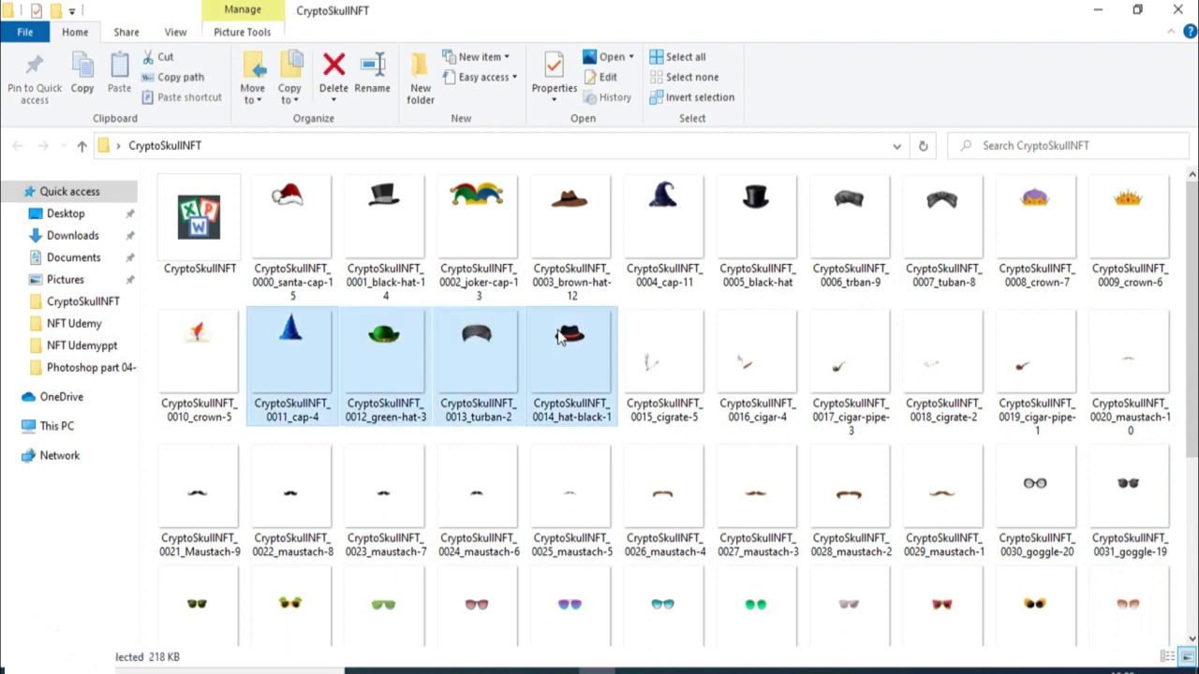
key(shift+Left)
key(shift+Left)
key(shift+Left)
key(shift+Left)
key(shift+Left)
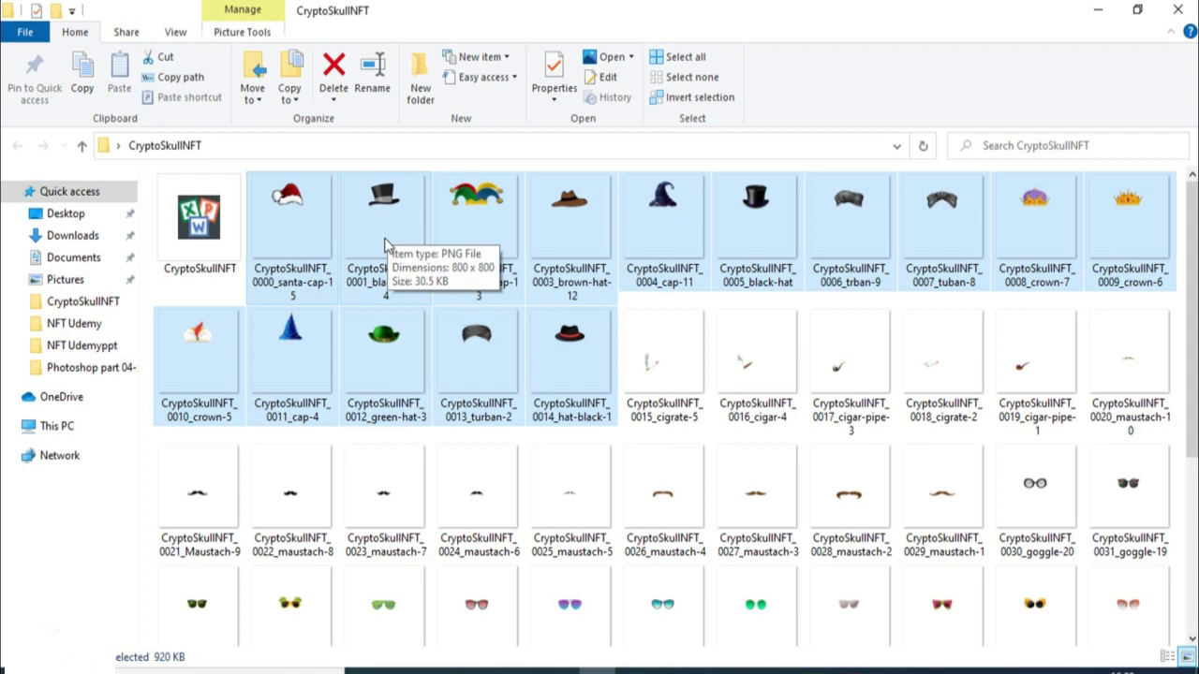
right_click(383, 244)
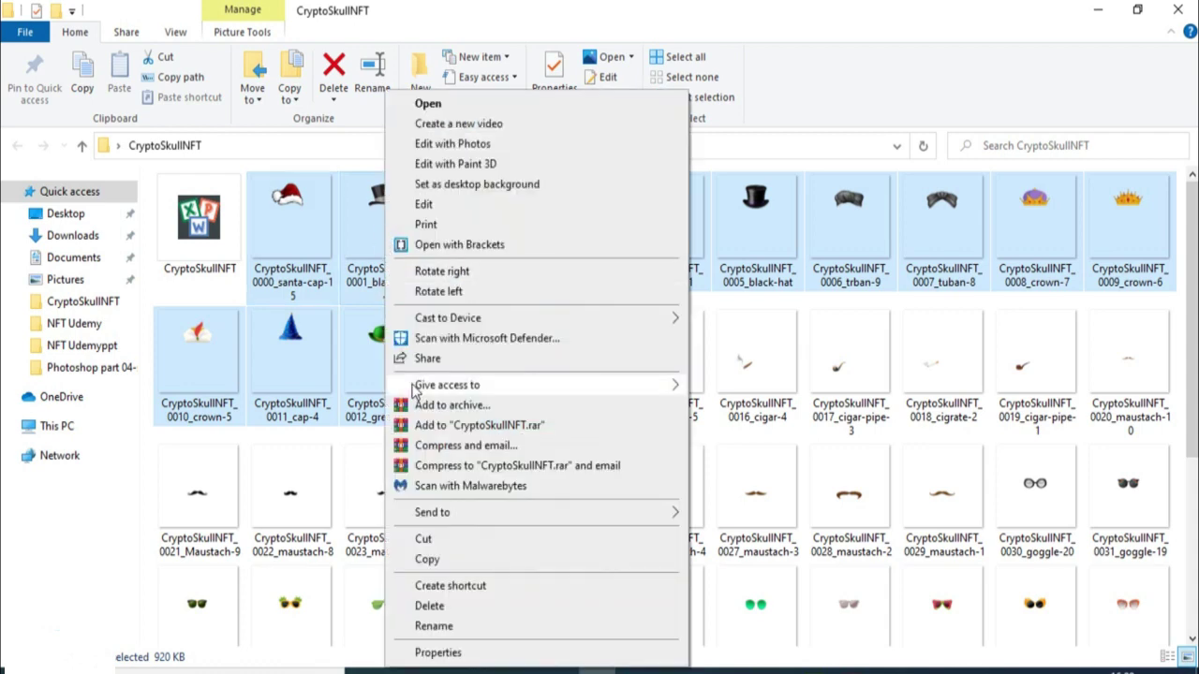
click(423, 539)
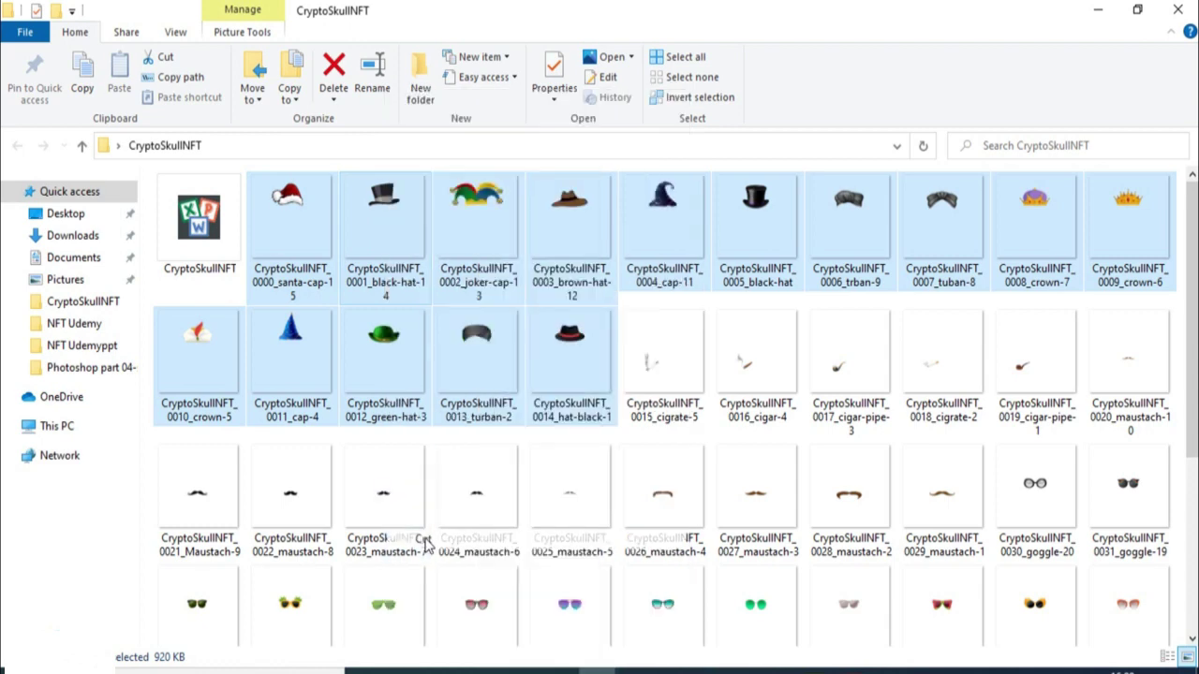
right_click(557, 371)
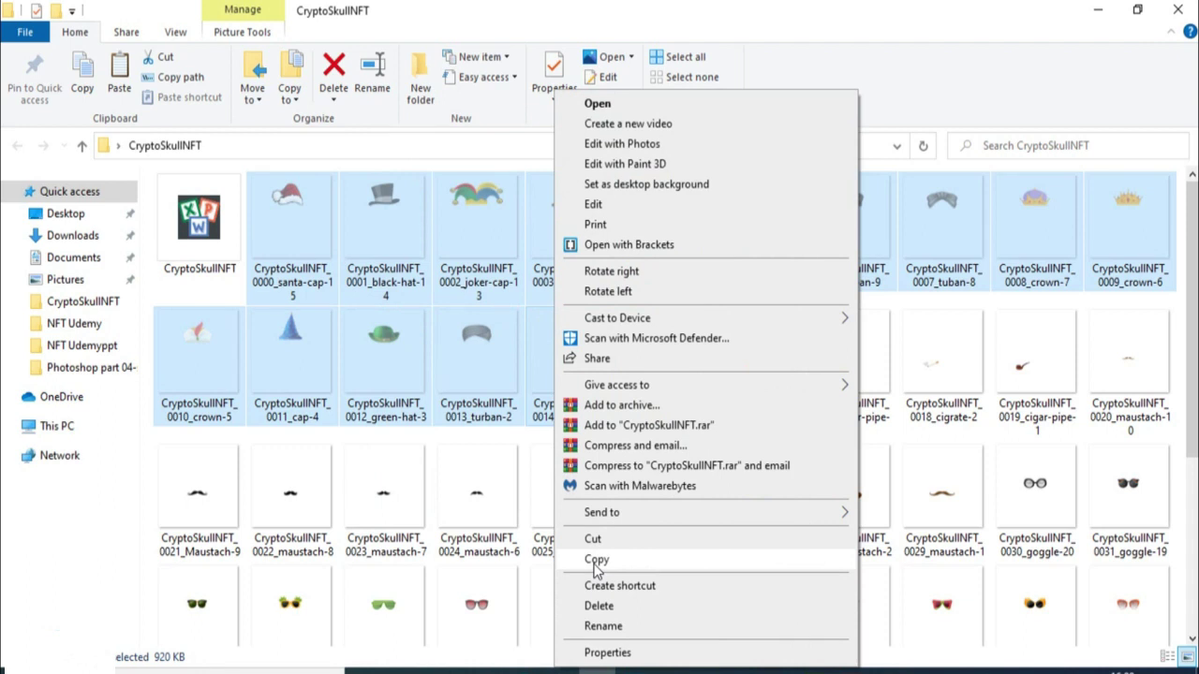
click(441, 442)
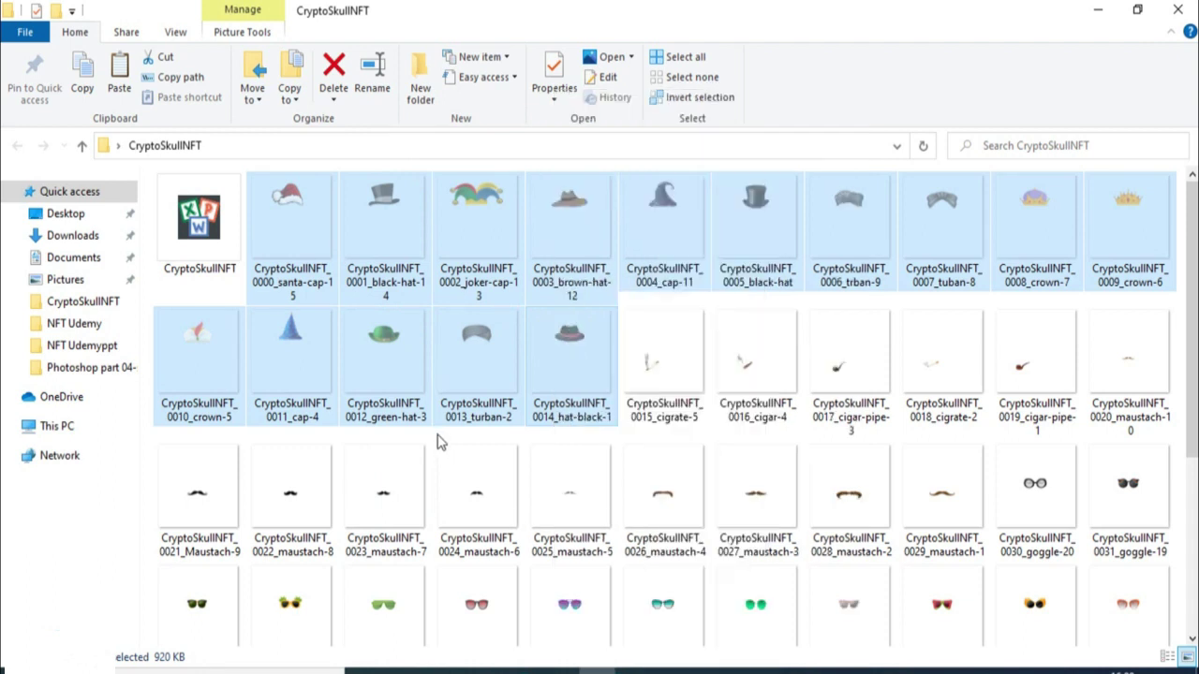
click(441, 442)
Create a new folder named caps inside the CryptoSkullNFT folder.
right_click(438, 436)
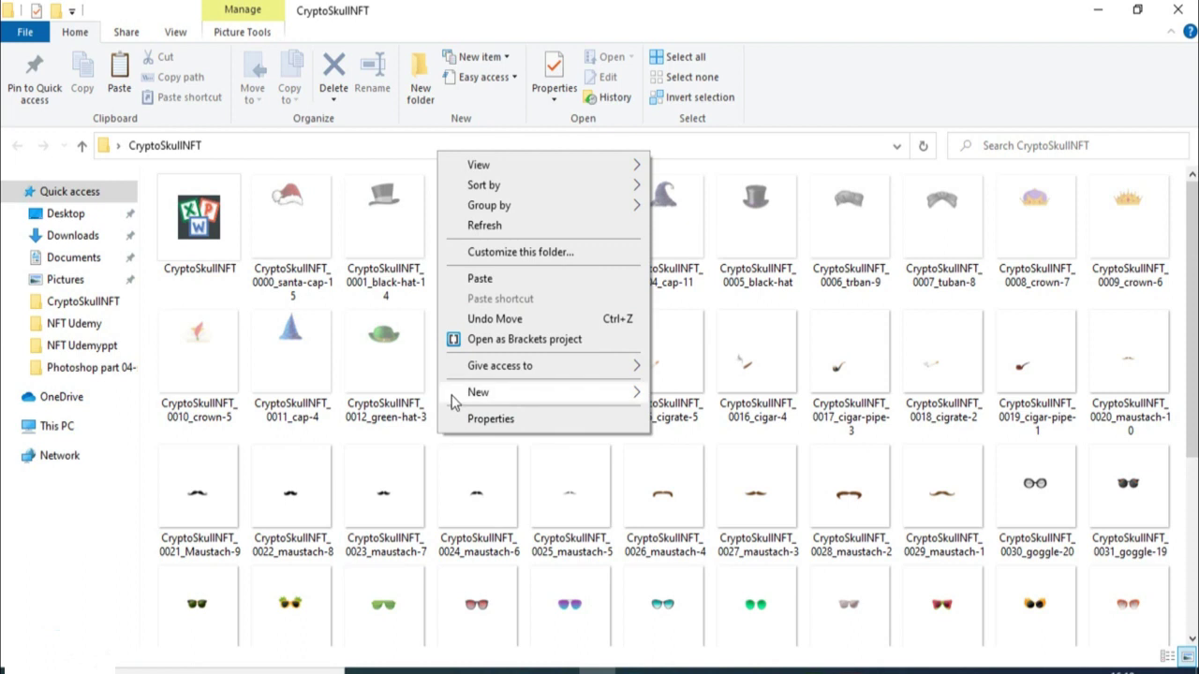
mouse_move(451, 394)
click(660, 392)
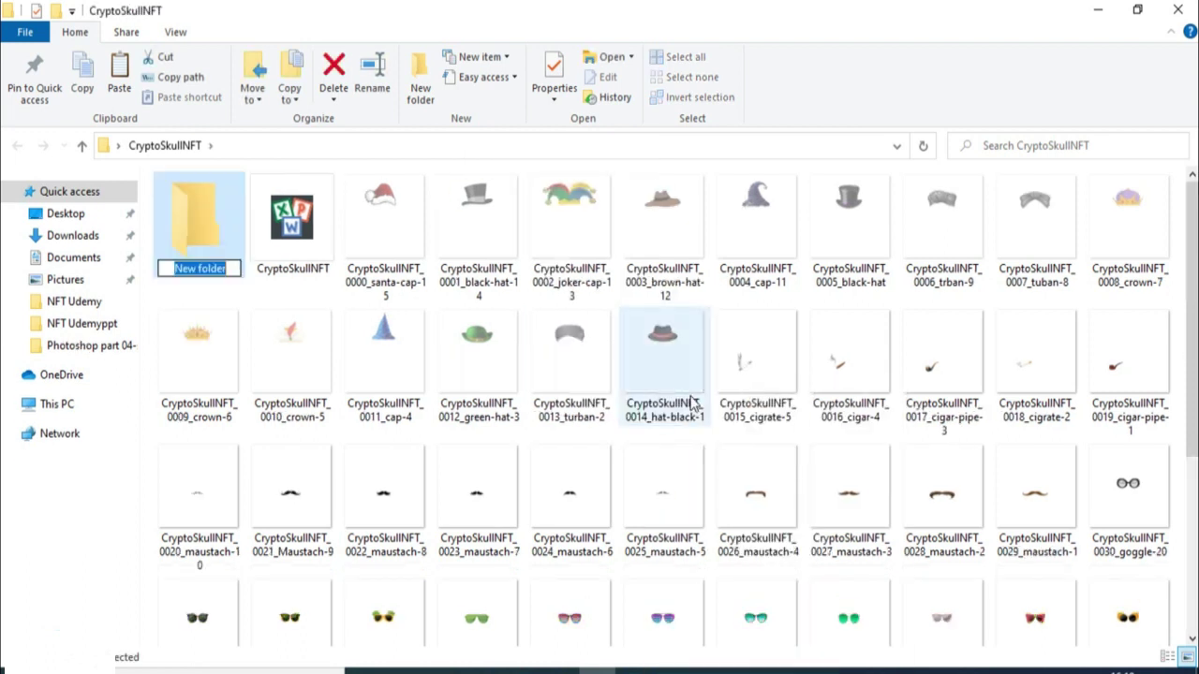
text(cap)
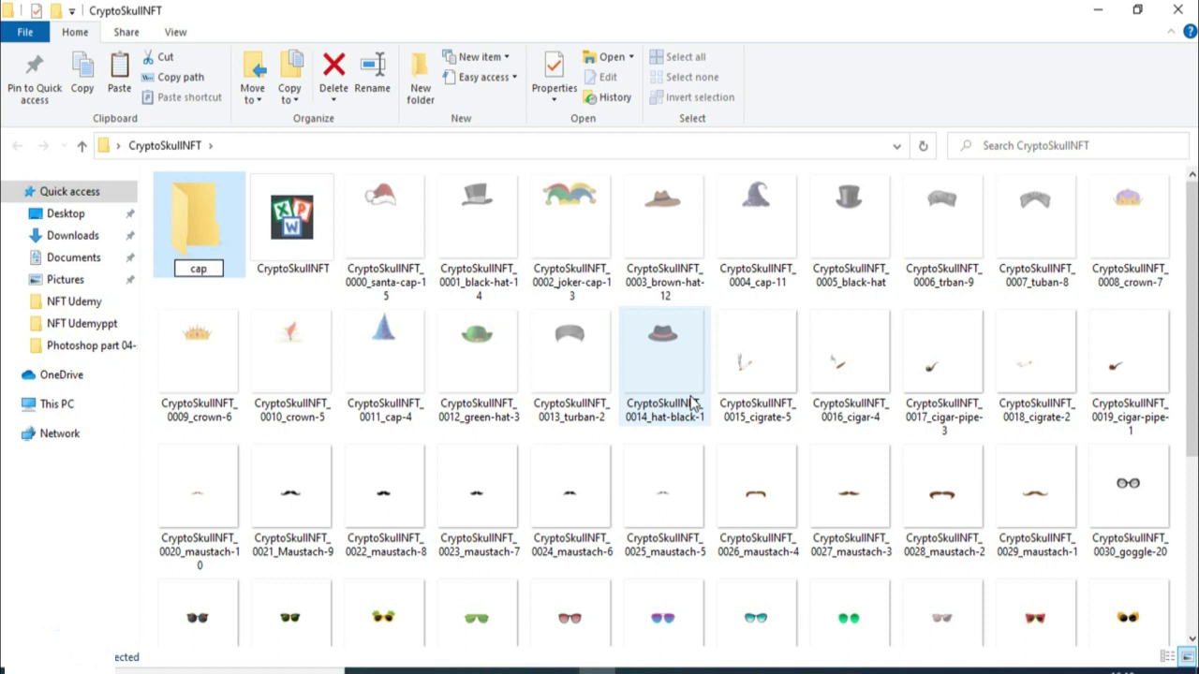
text(s)
key(Return)
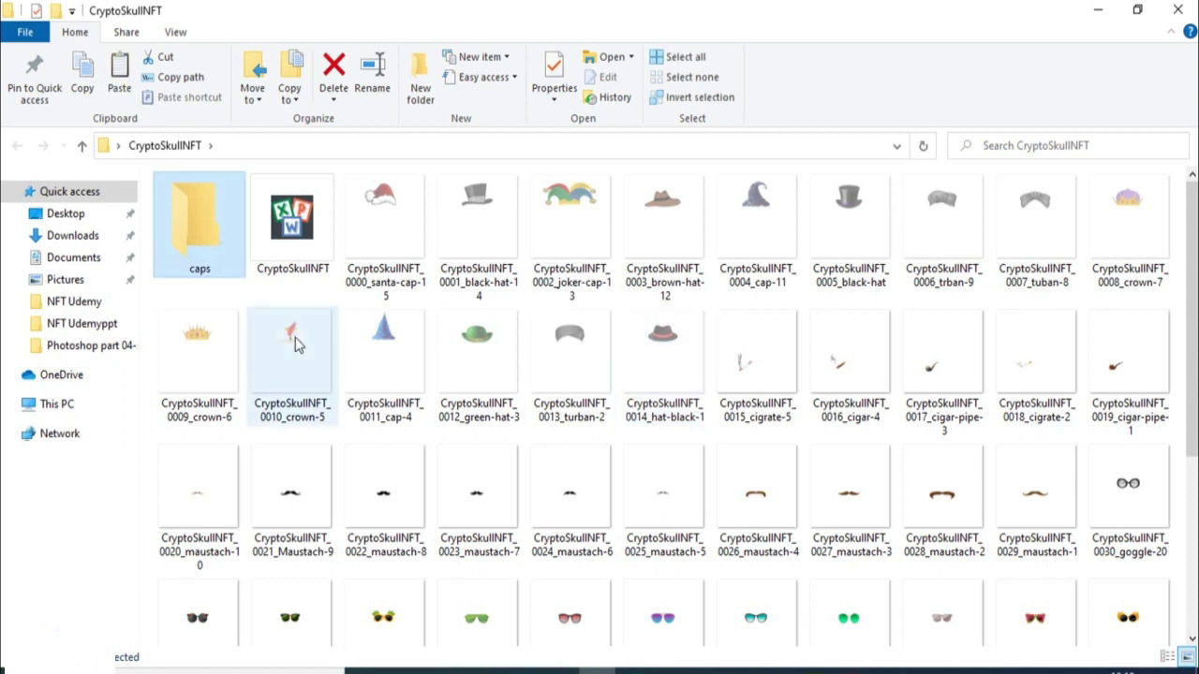
Paste the cut headwear images into the caps folder and return to the CryptoSkullNFT folder.
double_click(181, 238)
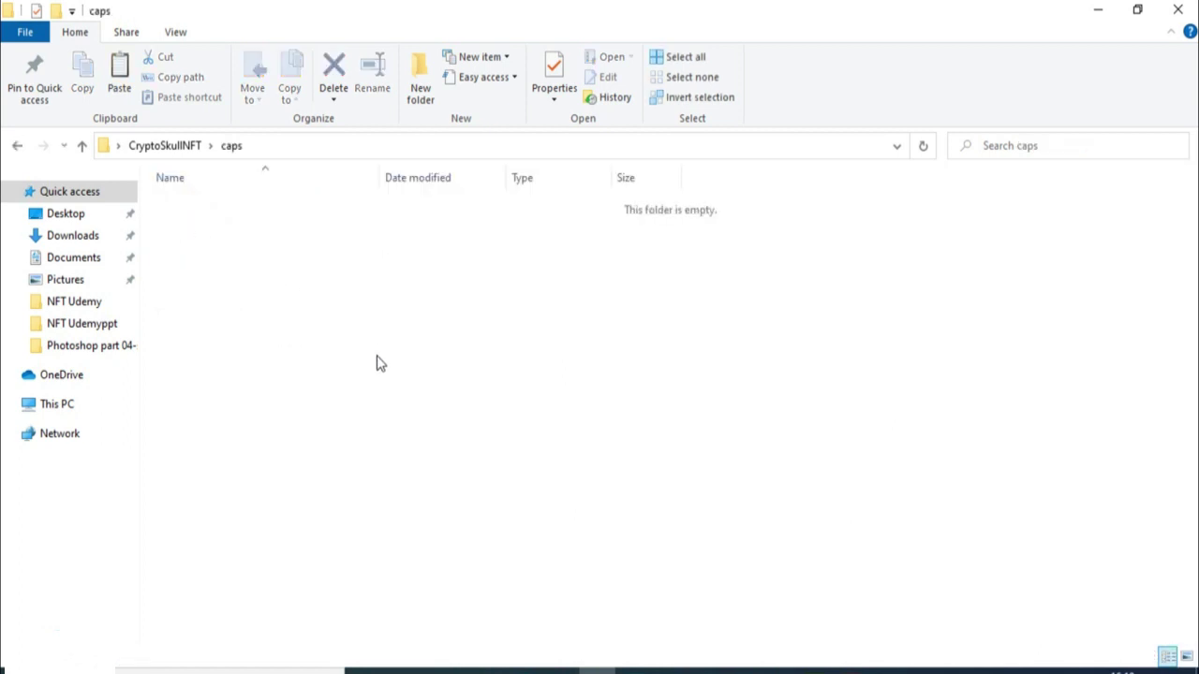
right_click(354, 295)
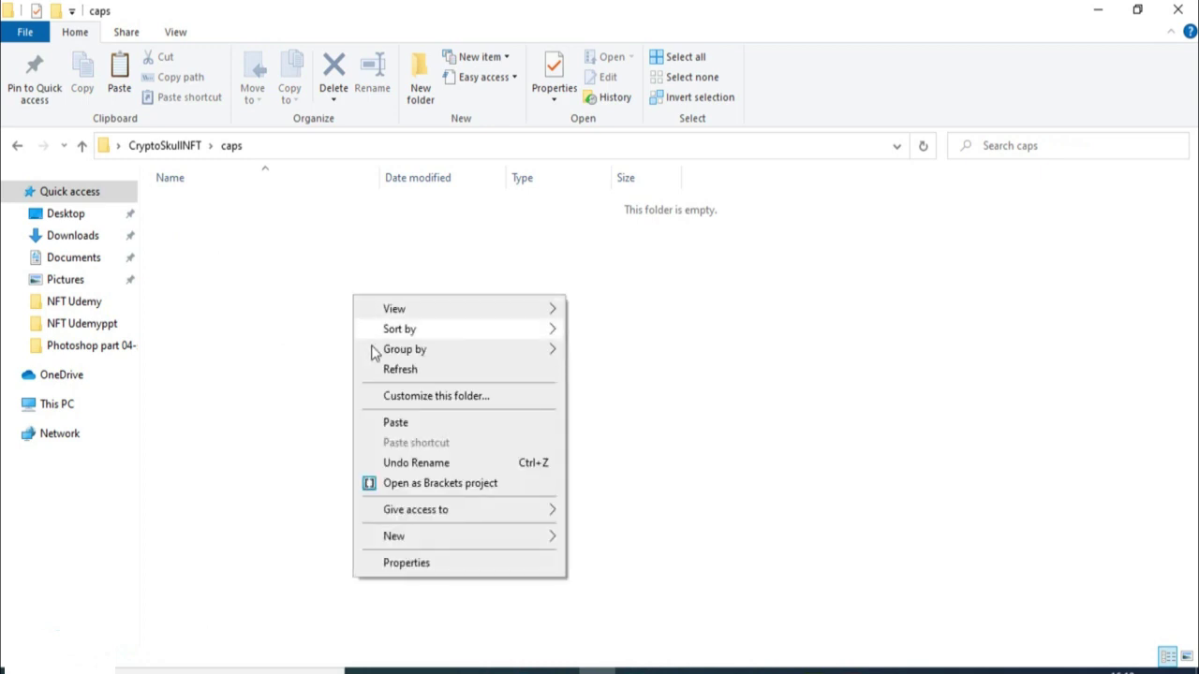
click(393, 422)
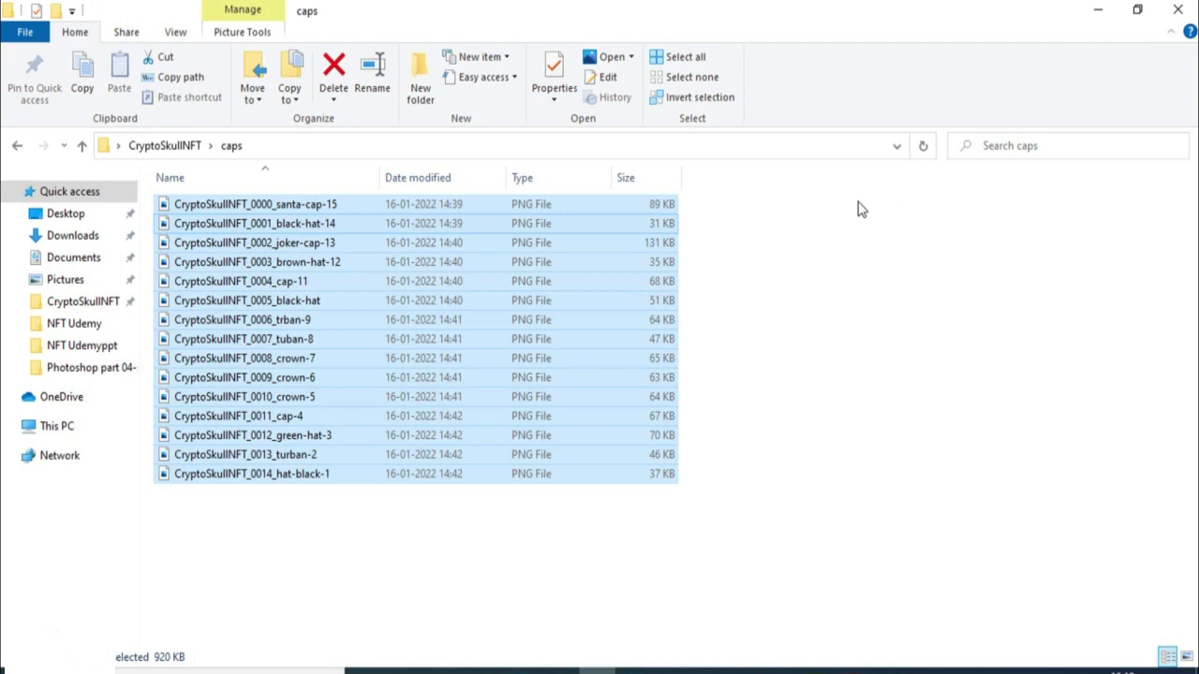
click(15, 150)
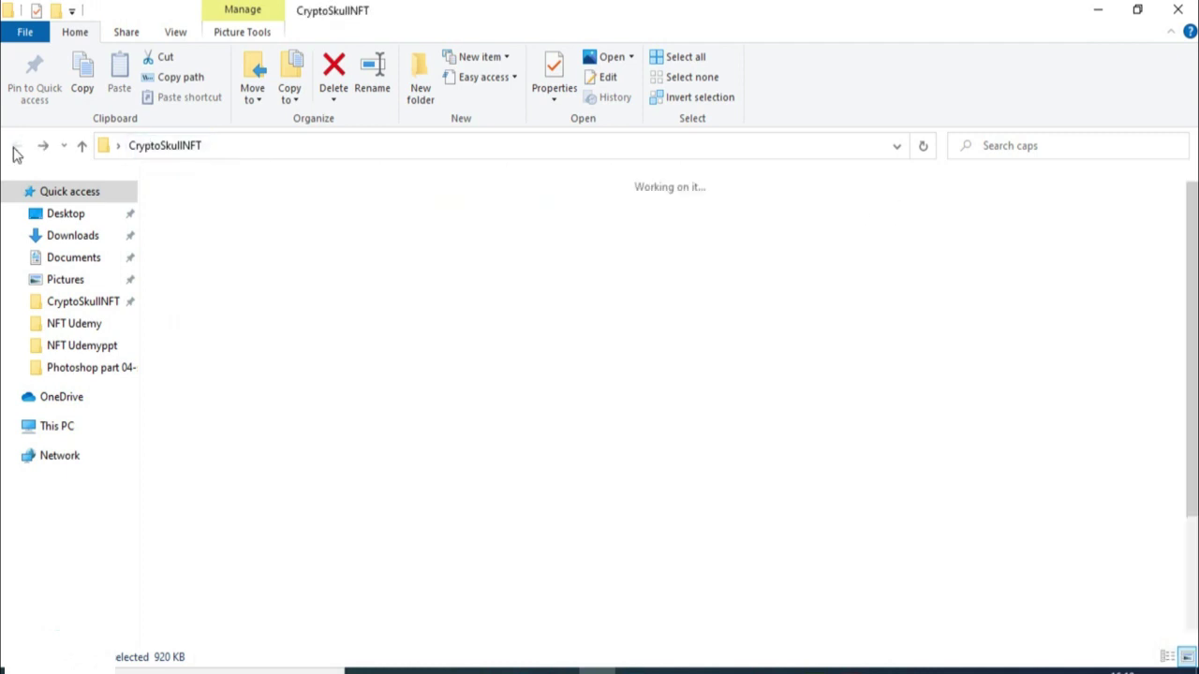
Cut the cigar, cigarette and pipe images from CryptoSkullNFT_0015_cigrate-5 through CryptoSkullNFT_0019_cigar-pipe-1.
click(375, 255)
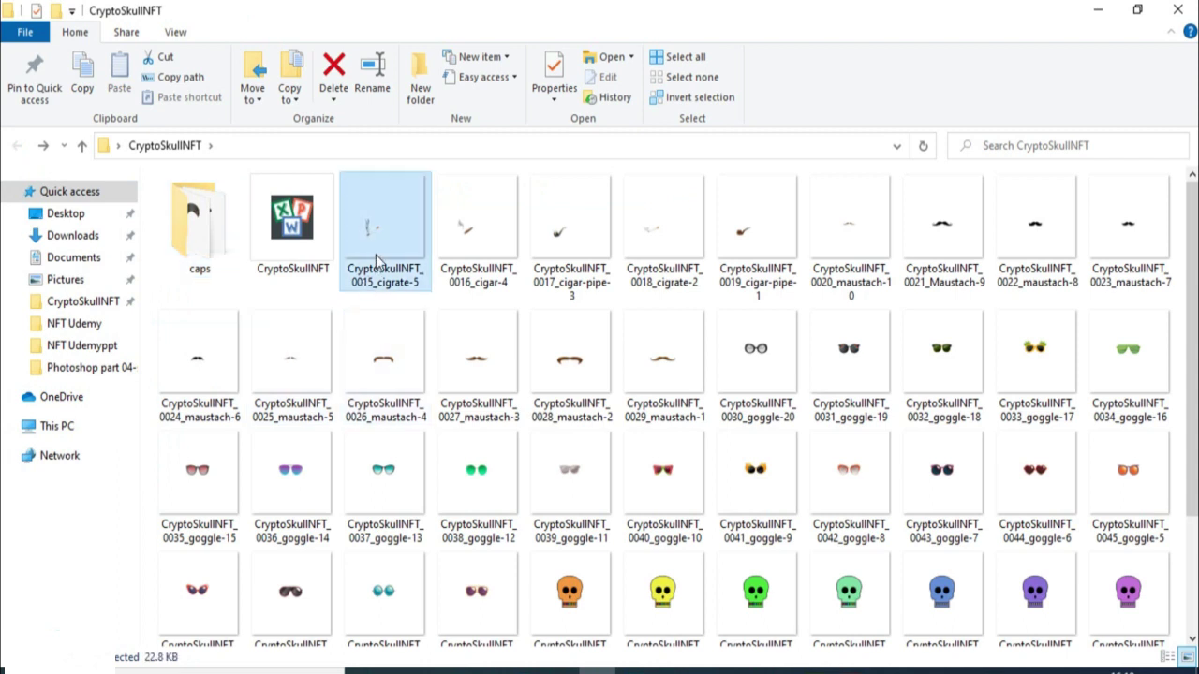
key(shift+Right)
key(shift+Right)
key(shift+Right)
key(shift+Right)
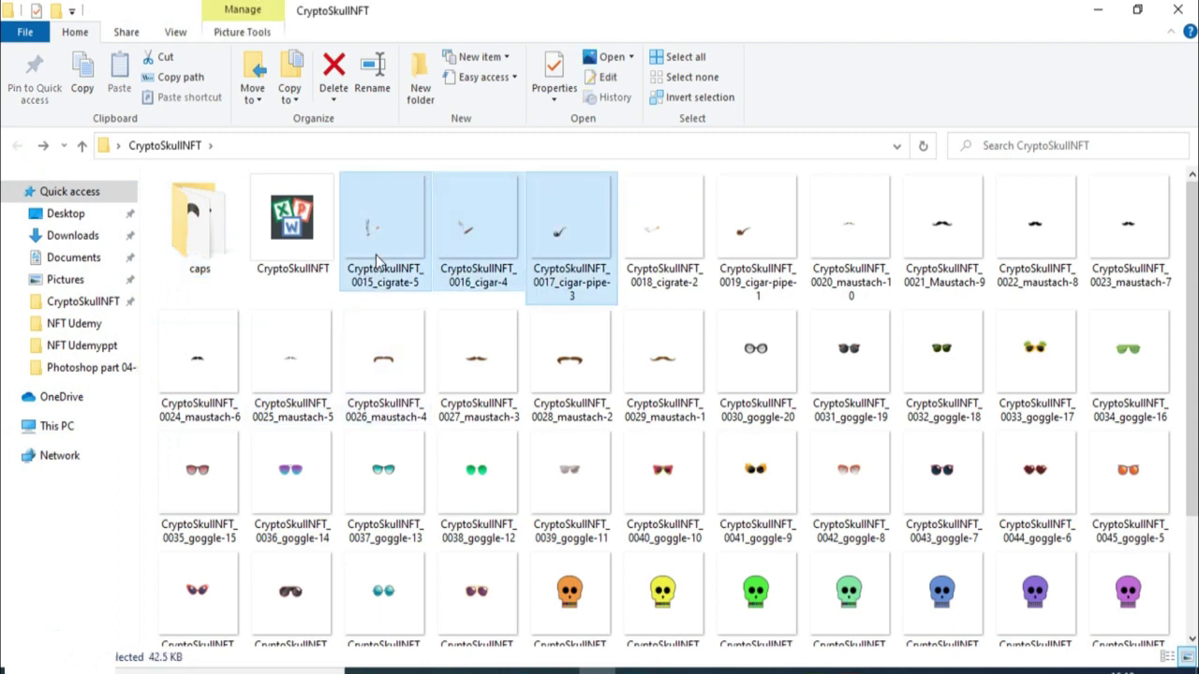
right_click(550, 222)
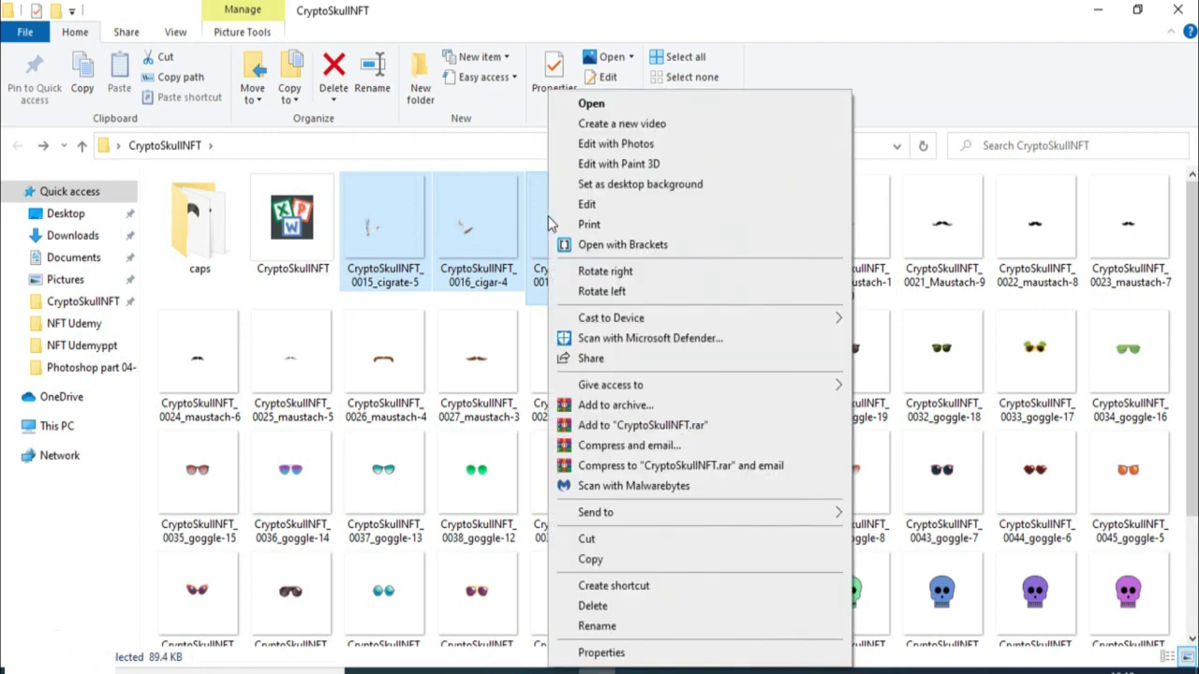
click(588, 559)
Create a new folder named cigar inside the CryptoSkullNFT folder.
click(517, 296)
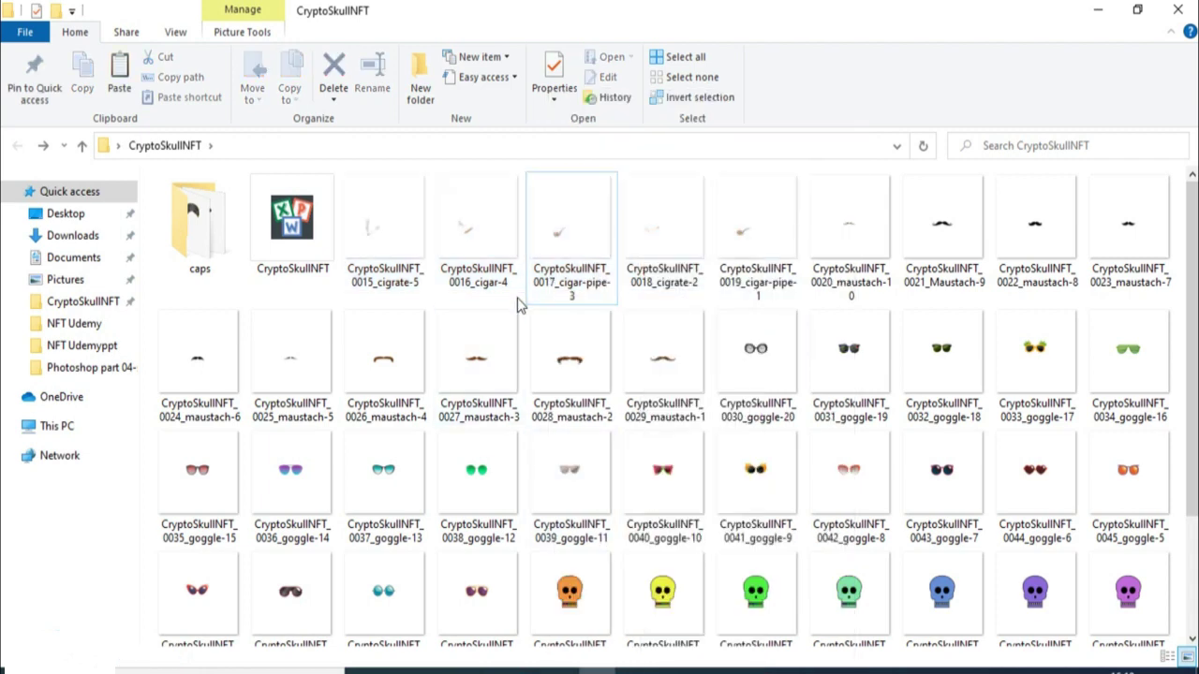
right_click(518, 298)
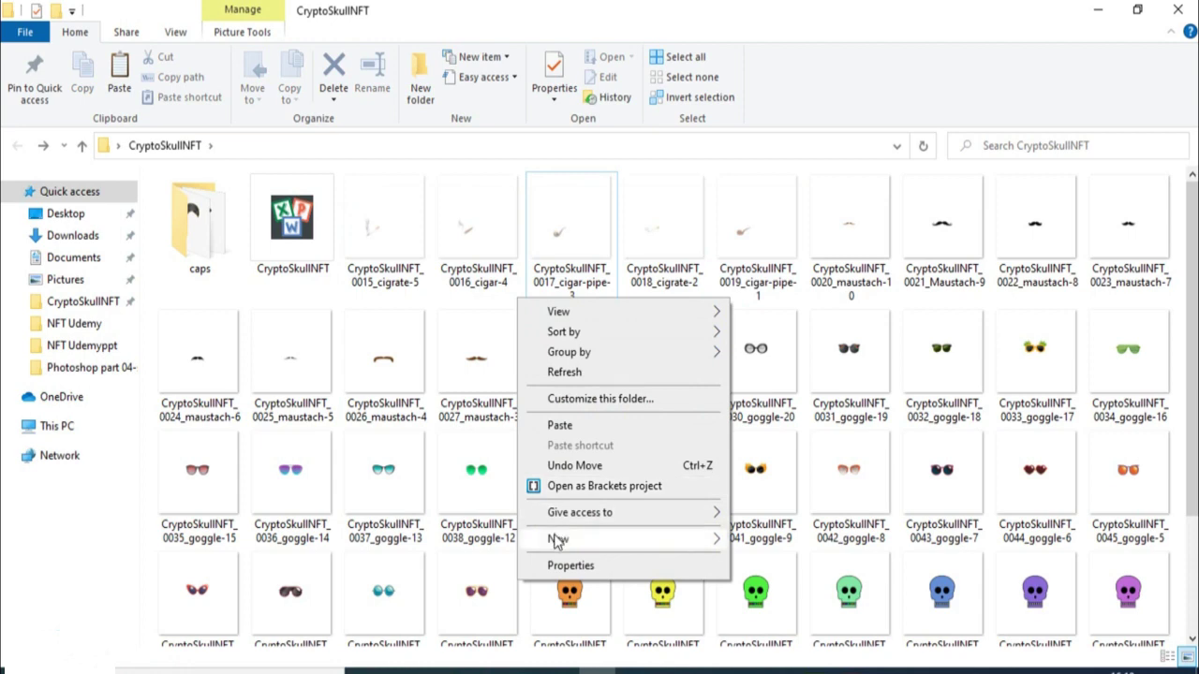
mouse_move(624, 540)
click(769, 269)
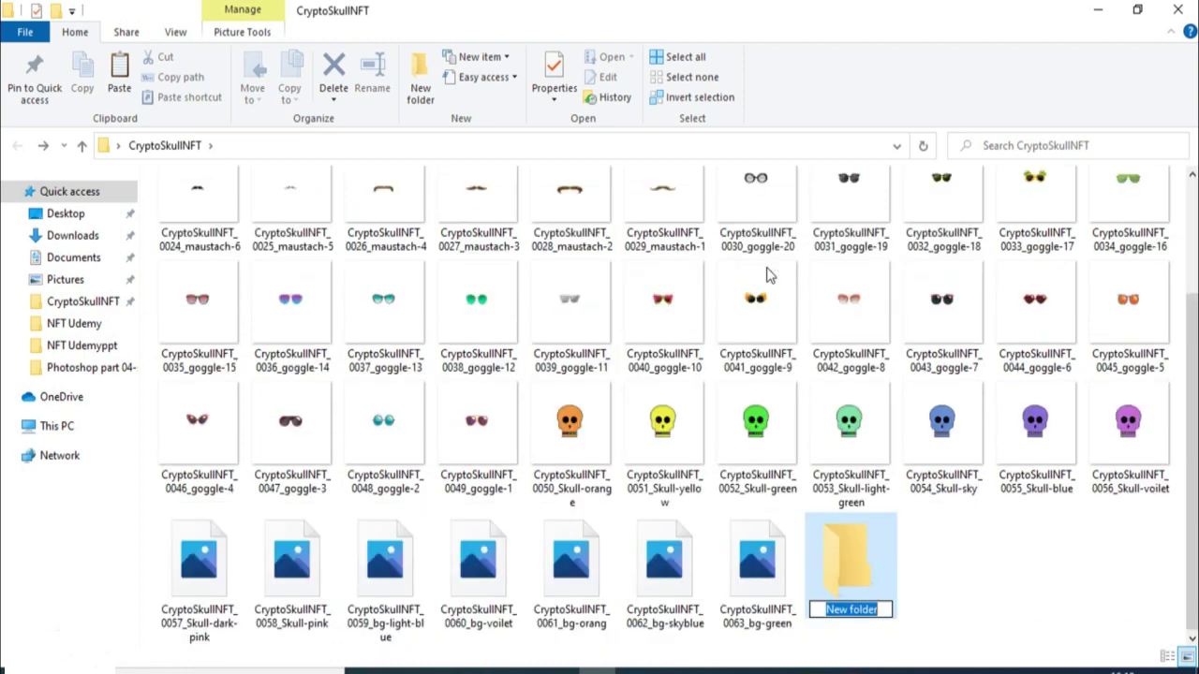
text(ci)
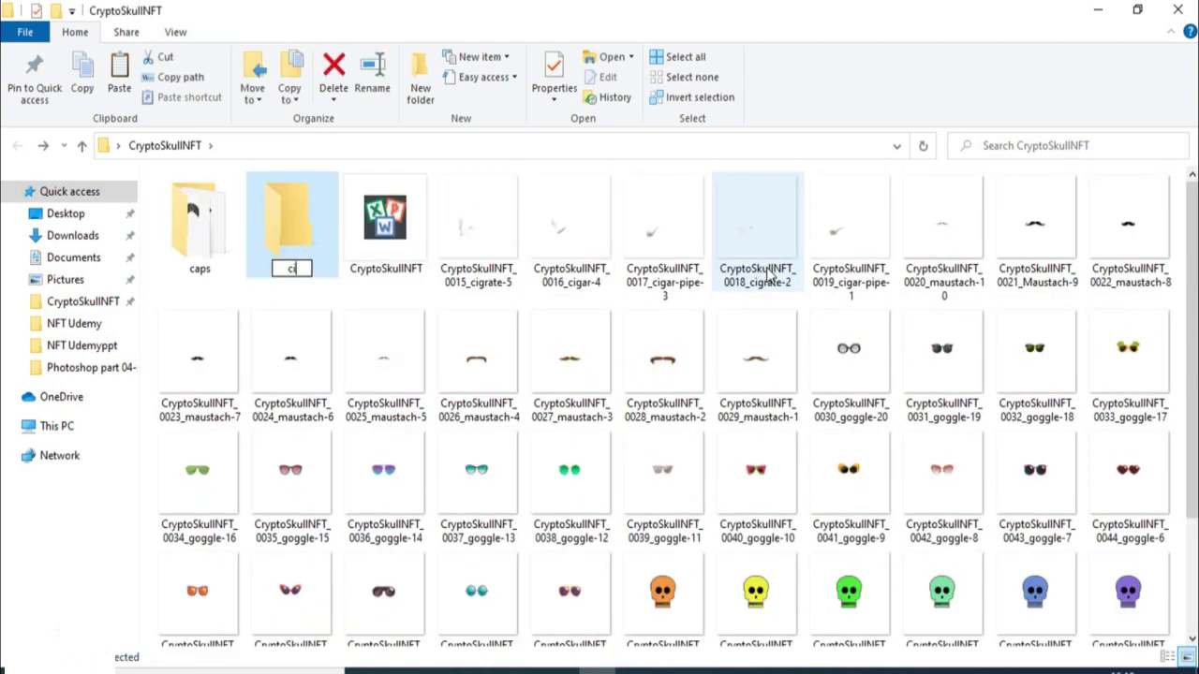
text(gar)
key(Return)
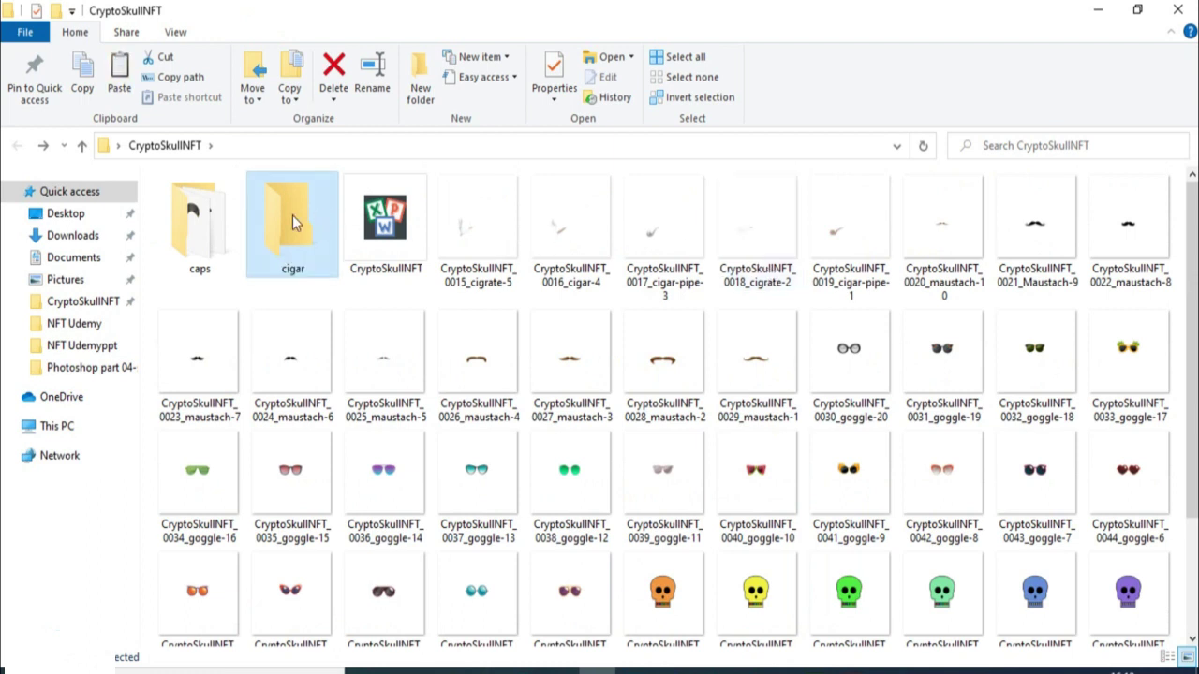
Paste the cut cigar, cigarette and pipe images into the cigar folder and return to the CryptoSkullNFT folder.
double_click(292, 214)
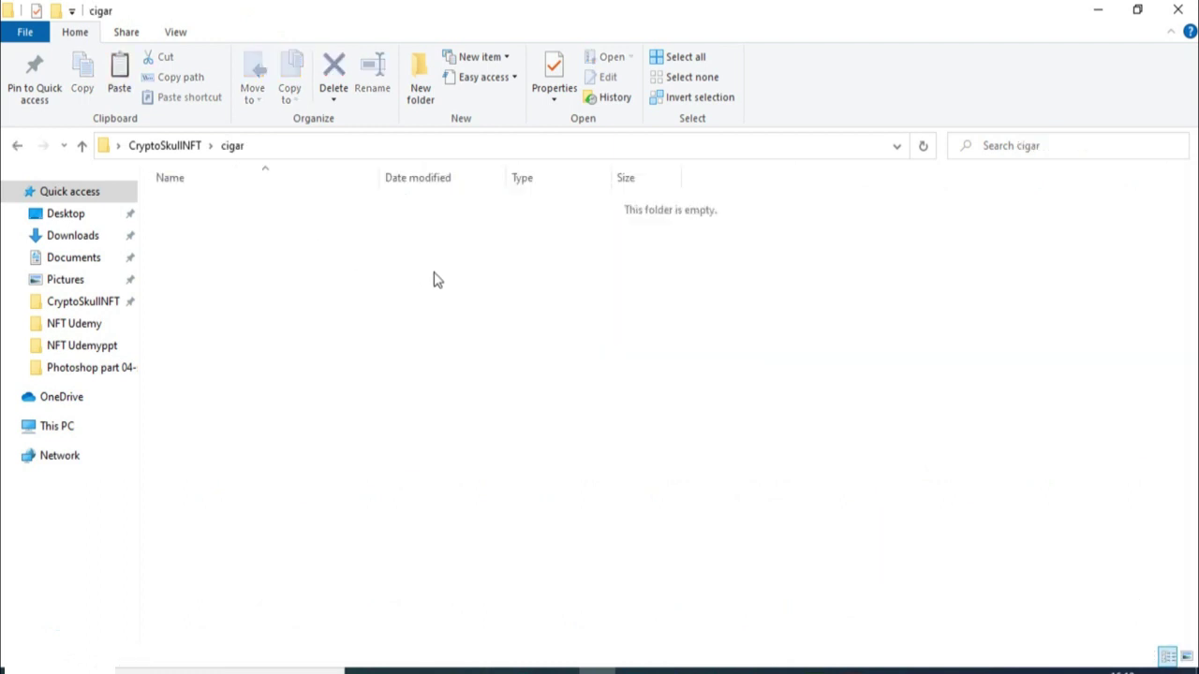
key(ctrl+v)
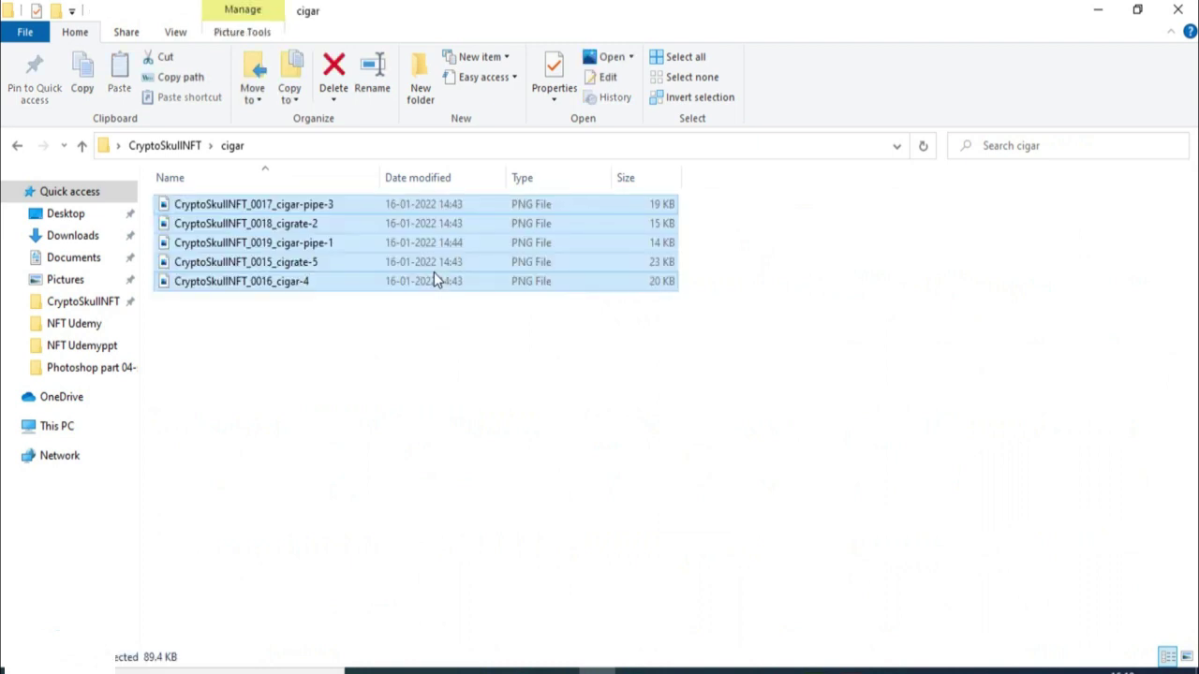
click(17, 147)
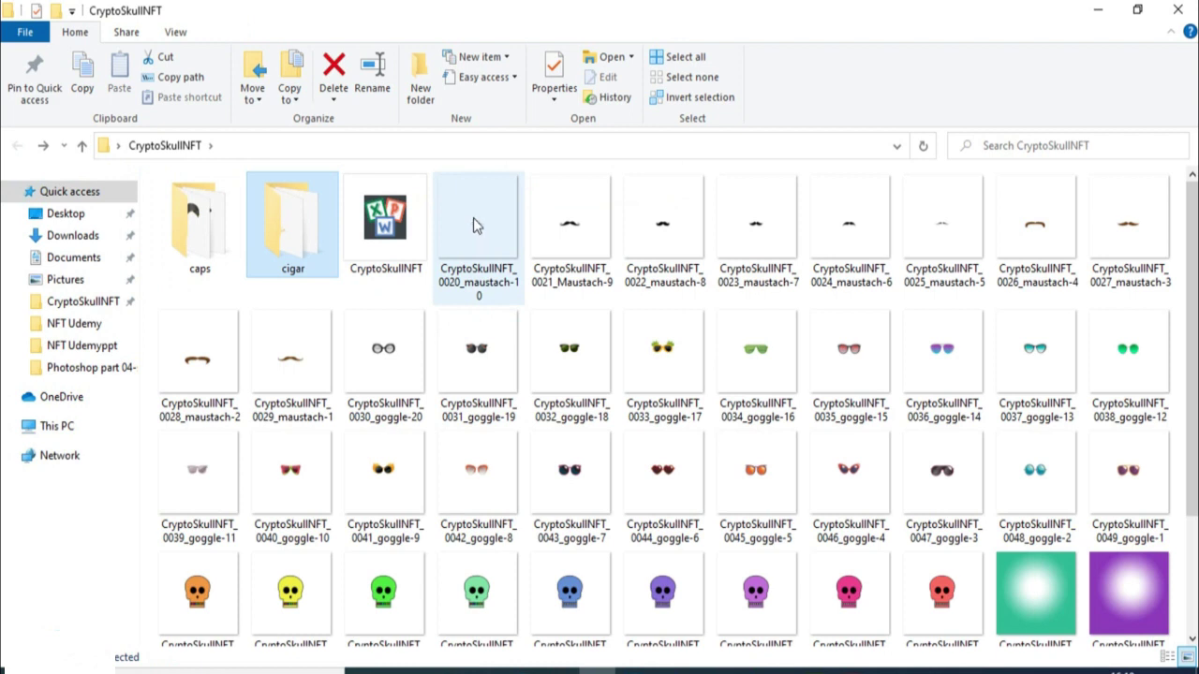
Cut all moustache images from CryptoSkullNFT_0020_maustach-10 through CryptoSkullNFT_0029_maustach-1.
click(473, 218)
key(shift+Right)
key(shift+Right)
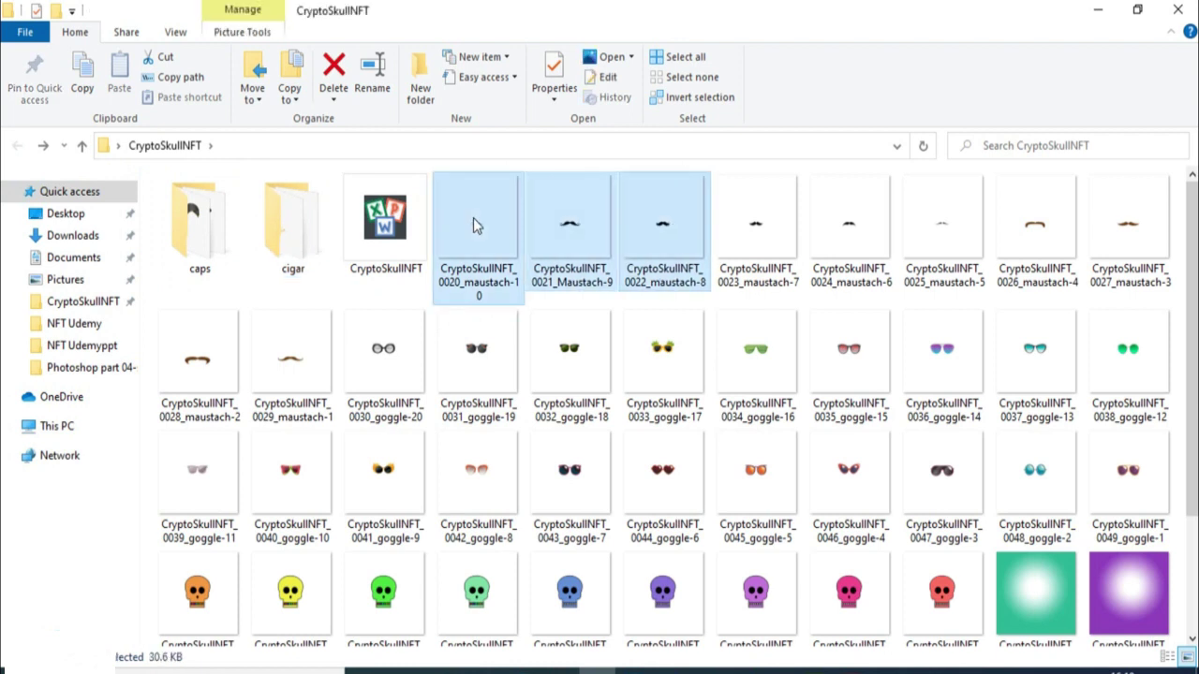
key(shift+Right)
key(shift+Right)
key(shift+Right)
key(shift+Right)
key(shift+Right)
key(shift+Right)
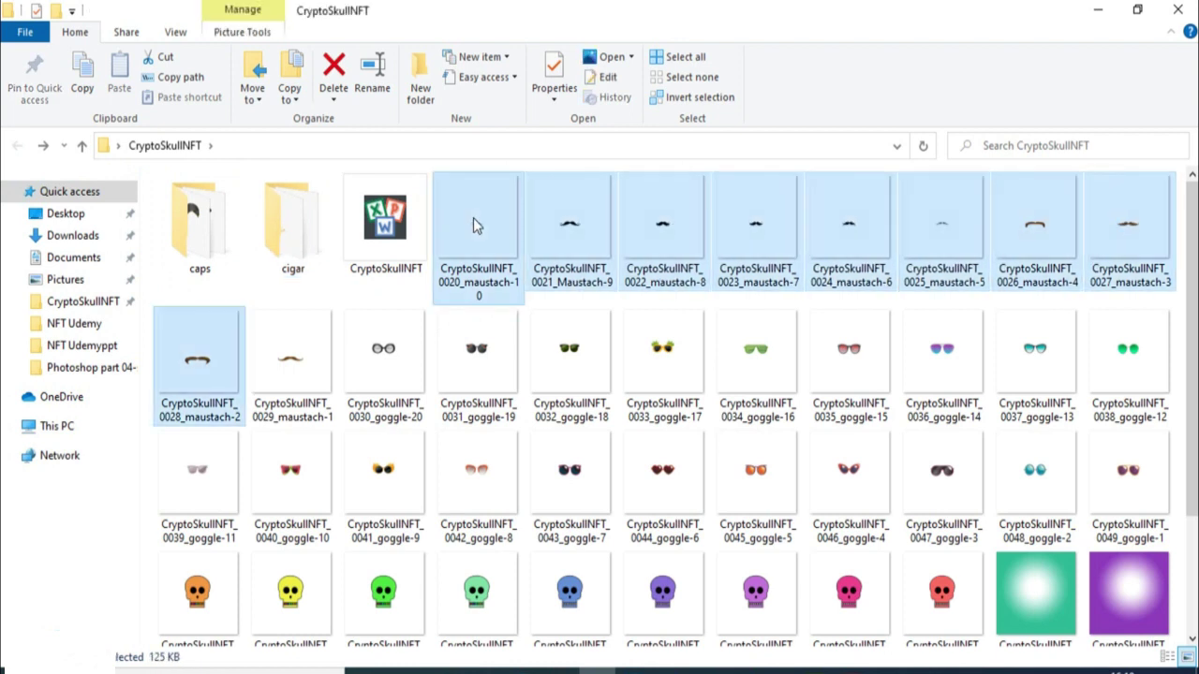
key(shift+Right)
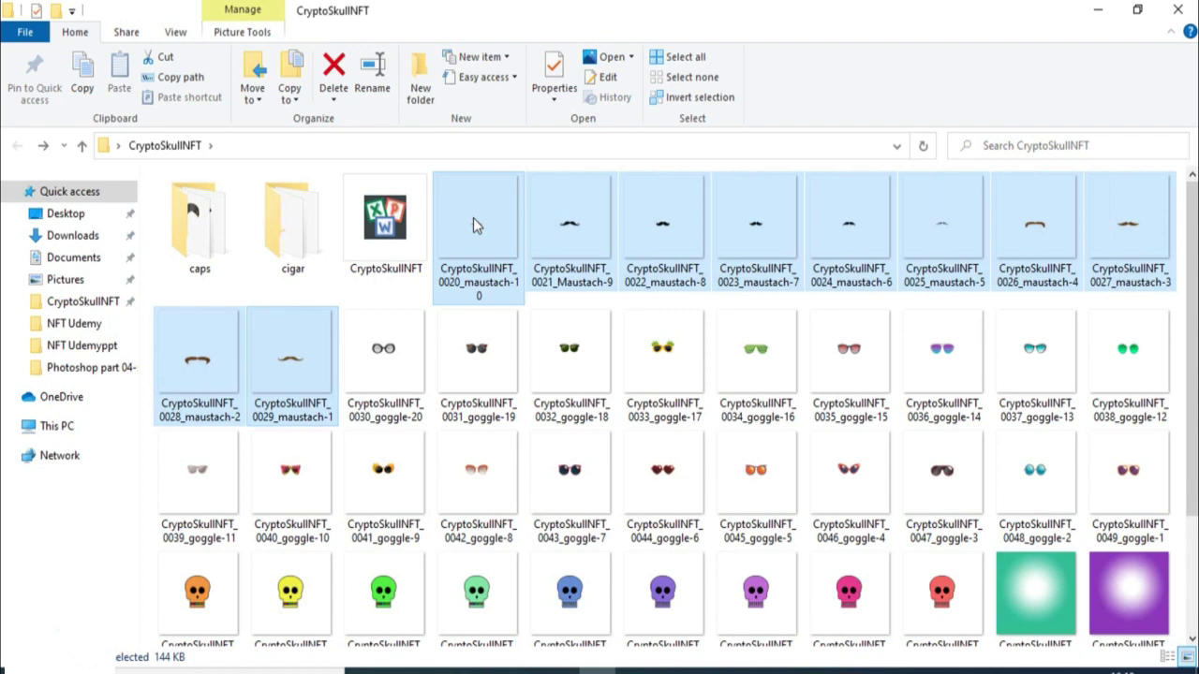
right_click(472, 217)
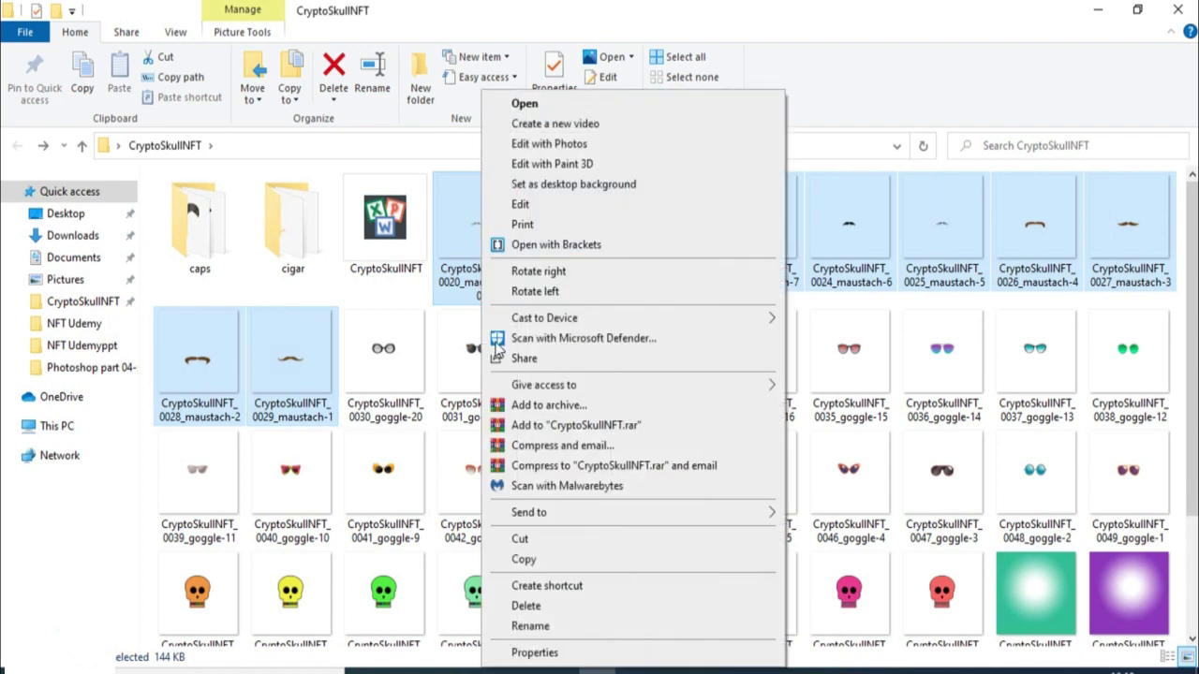
click(518, 541)
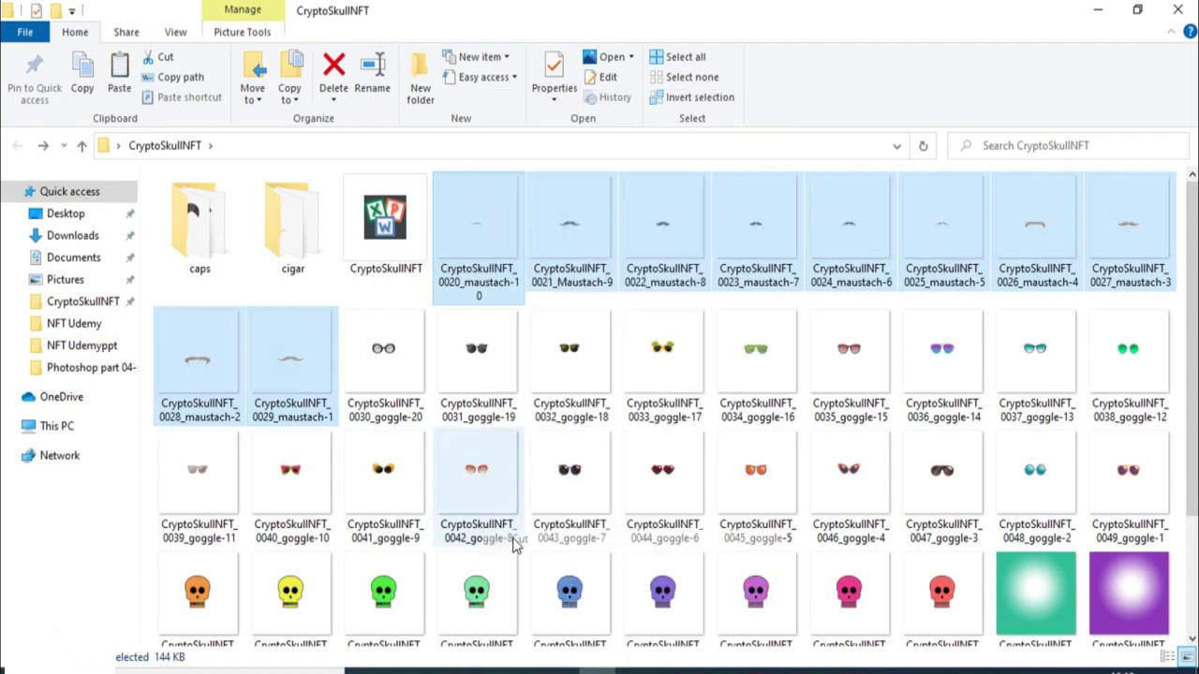
Create a new folder named maustach inside the CryptoSkullNFT folder.
right_click(340, 296)
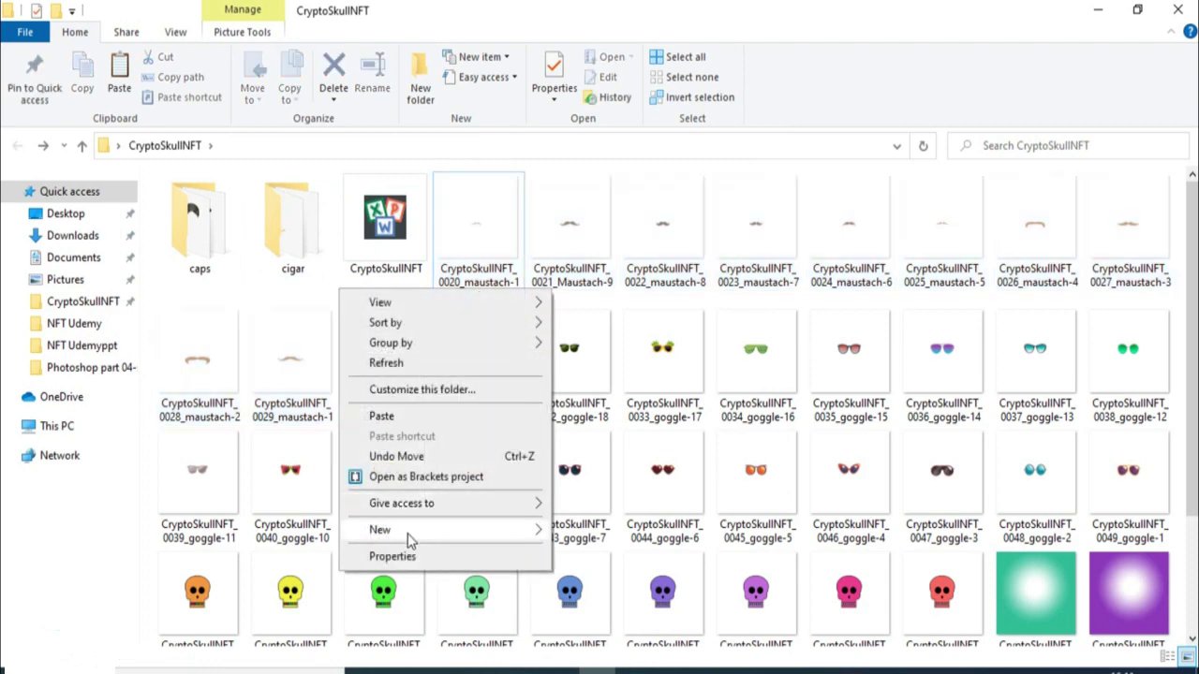
mouse_move(406, 530)
click(580, 260)
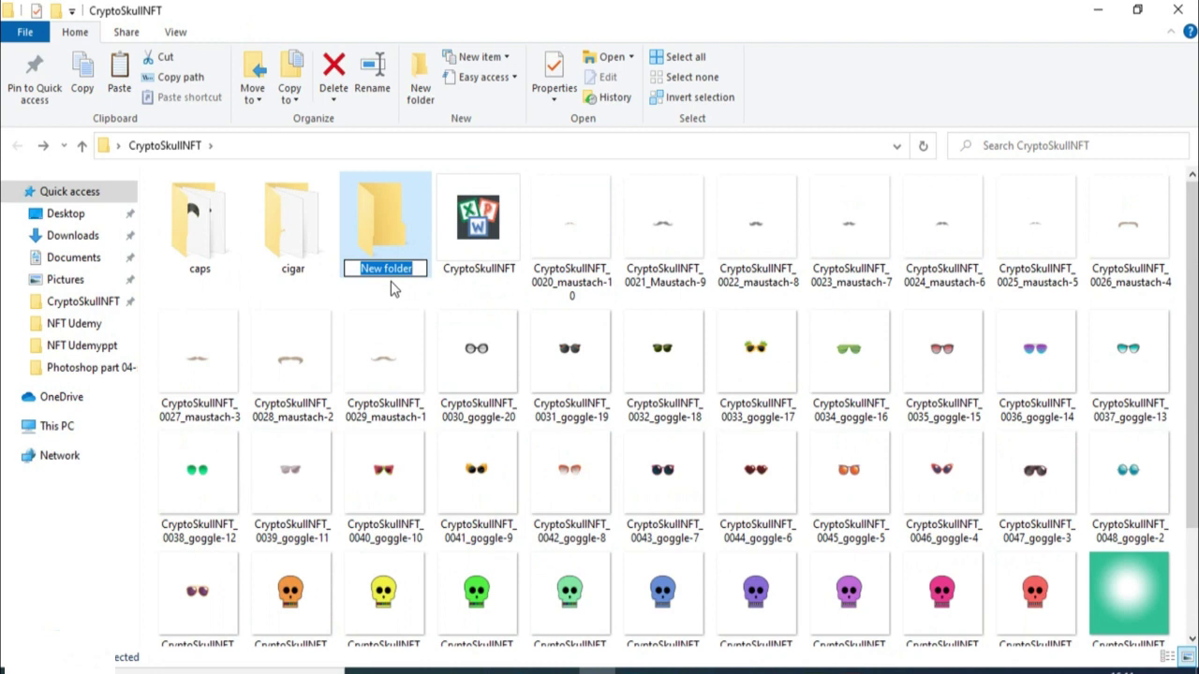
text(mastach)
text(u)
key(Return)
Paste the cut moustache images into the maustach folder and return to the CryptoSkullNFT folder.
double_click(391, 223)
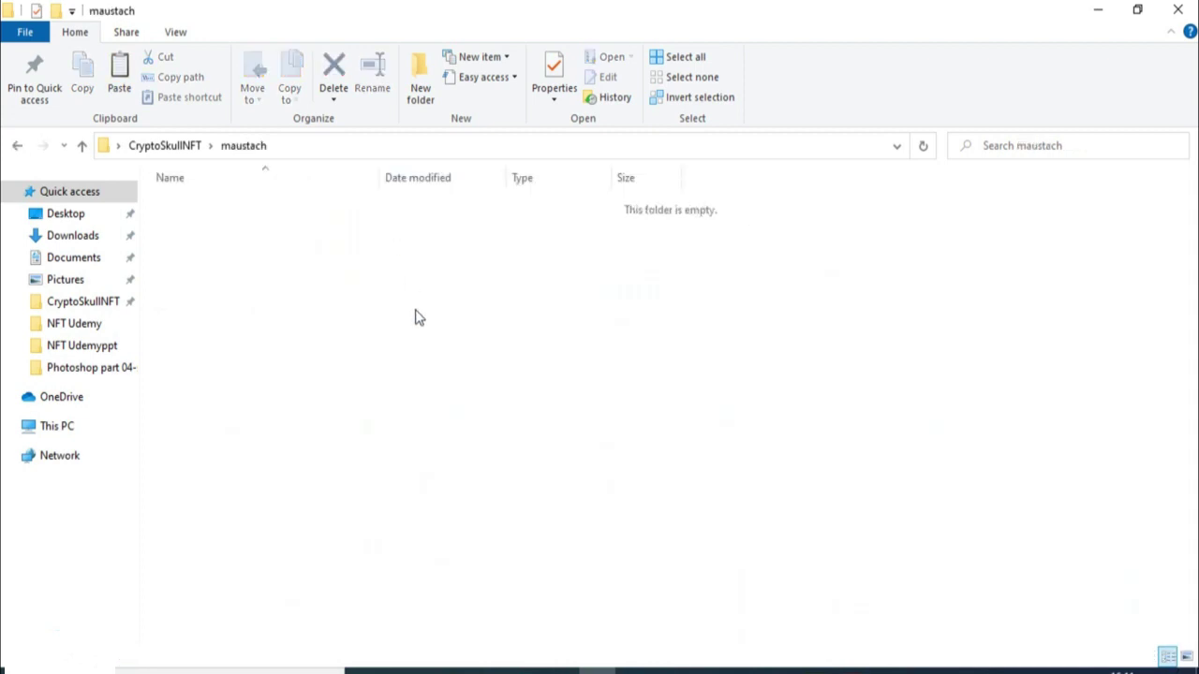
key(ctrl+v)
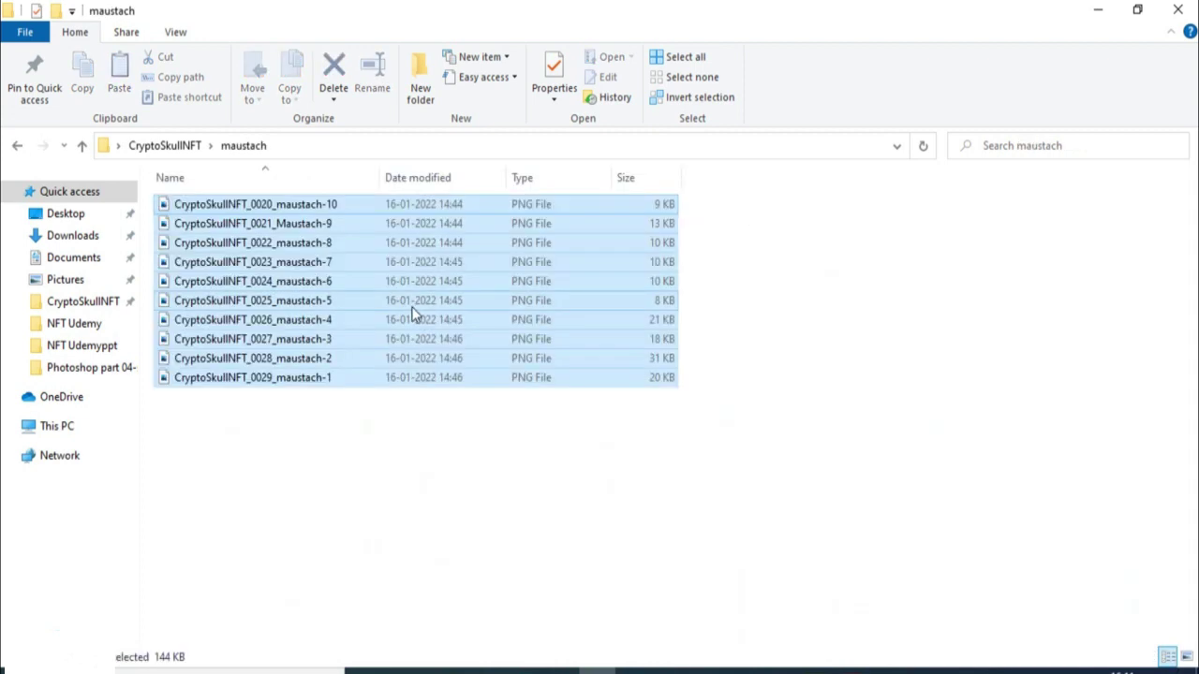
click(16, 147)
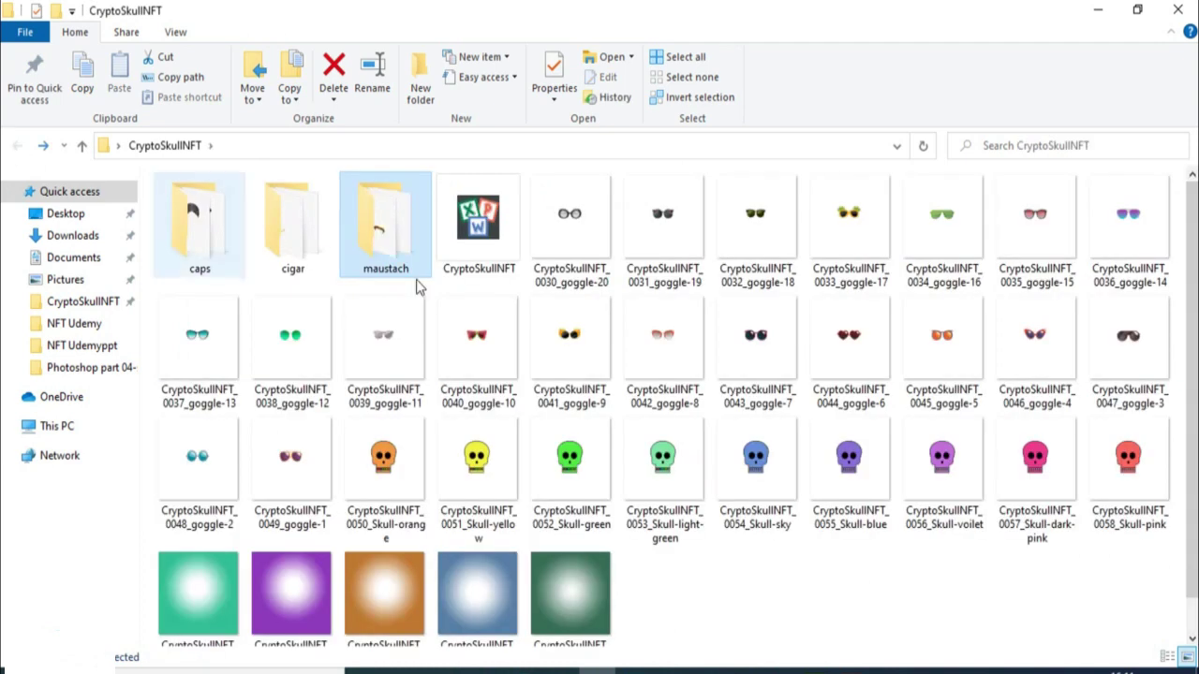
Cut all goggle images from CryptoSkullNFT_0030_goggle-20 through CryptoSkullNFT_0049_goggle-1.
click(558, 232)
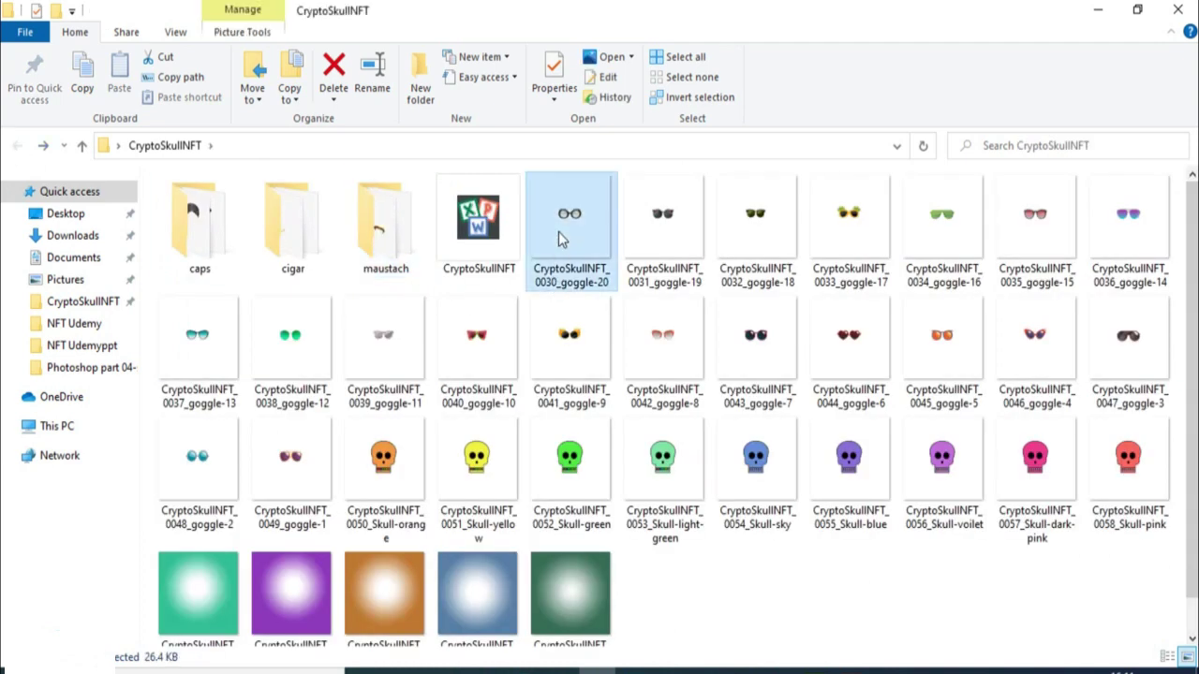
key(shift+Right)
key(shift+Right)
key(shift+Right)
key(shift+Right)
key(shift+Right)
key(shift+Right)
key(shift+Right)
key(shift+Right)
key(shift+Right)
key(shift+Right)
key(shift+Right)
key(shift+Right)
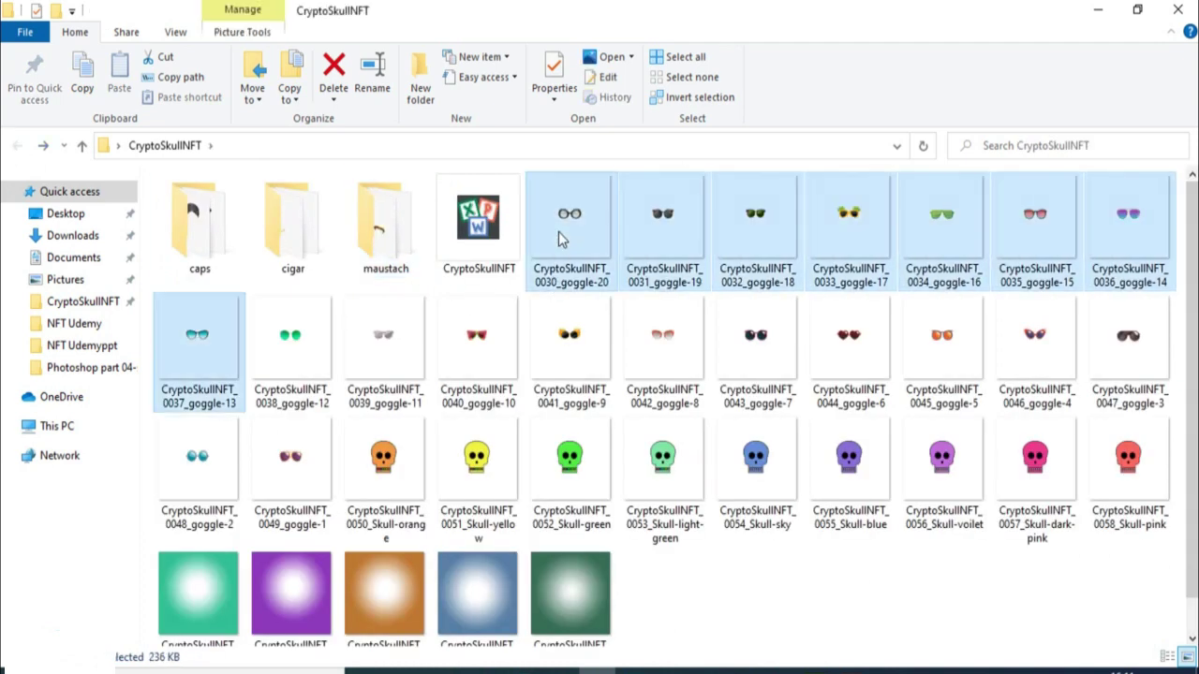
key(shift+Right)
key(shift+Right)
key(shift+Right)
key(shift+Right)
key(shift+Right)
key(shift+Right)
key(shift+Right)
key(shift+Right)
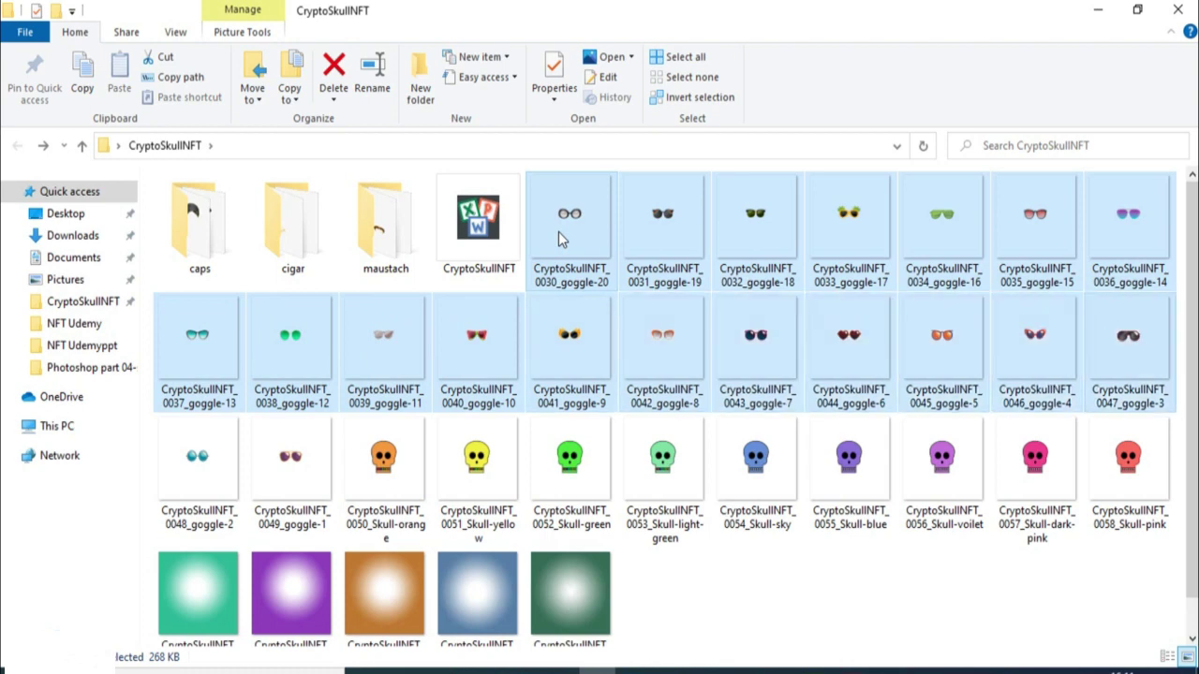
key(shift+Right)
key(shift+Left)
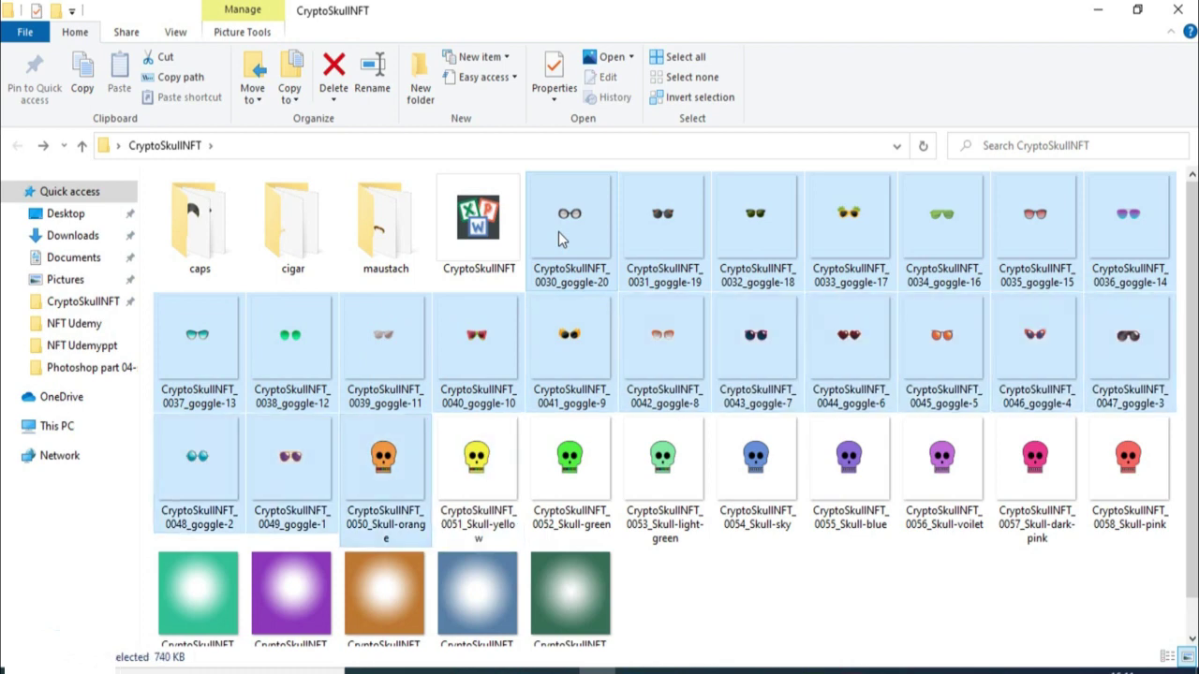
key(shift+Left)
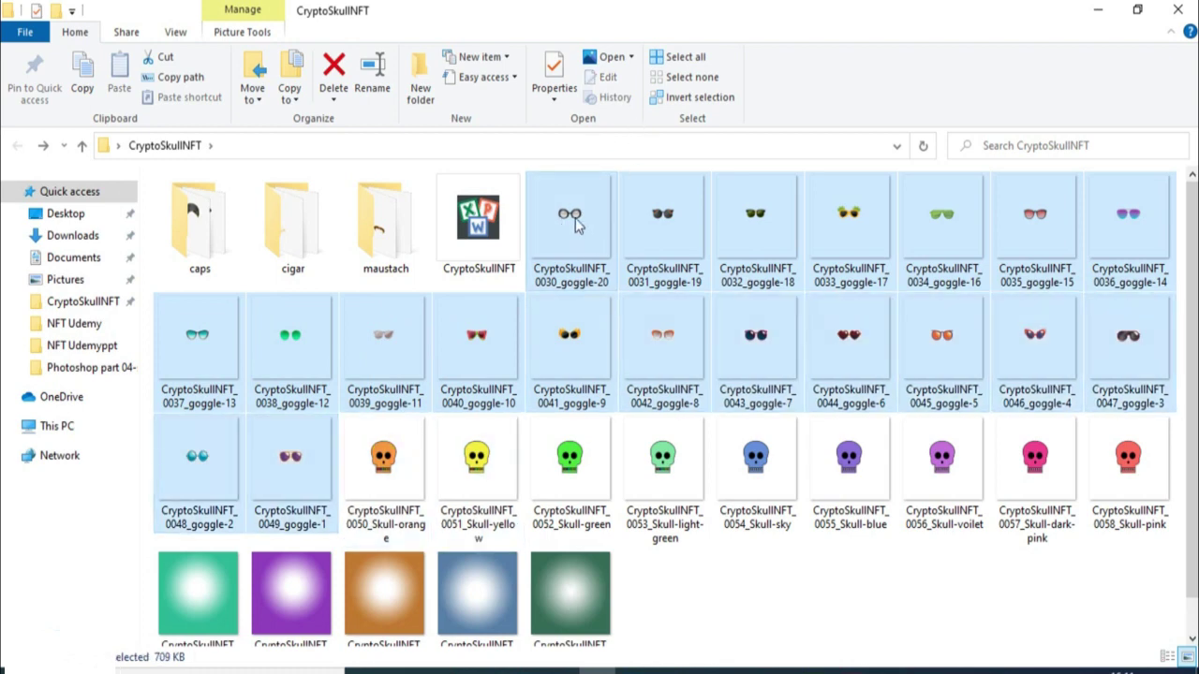
right_click(577, 225)
click(615, 539)
Create a new folder named goggles inside the CryptoSkullNFT folder.
right_click(670, 602)
mouse_move(684, 558)
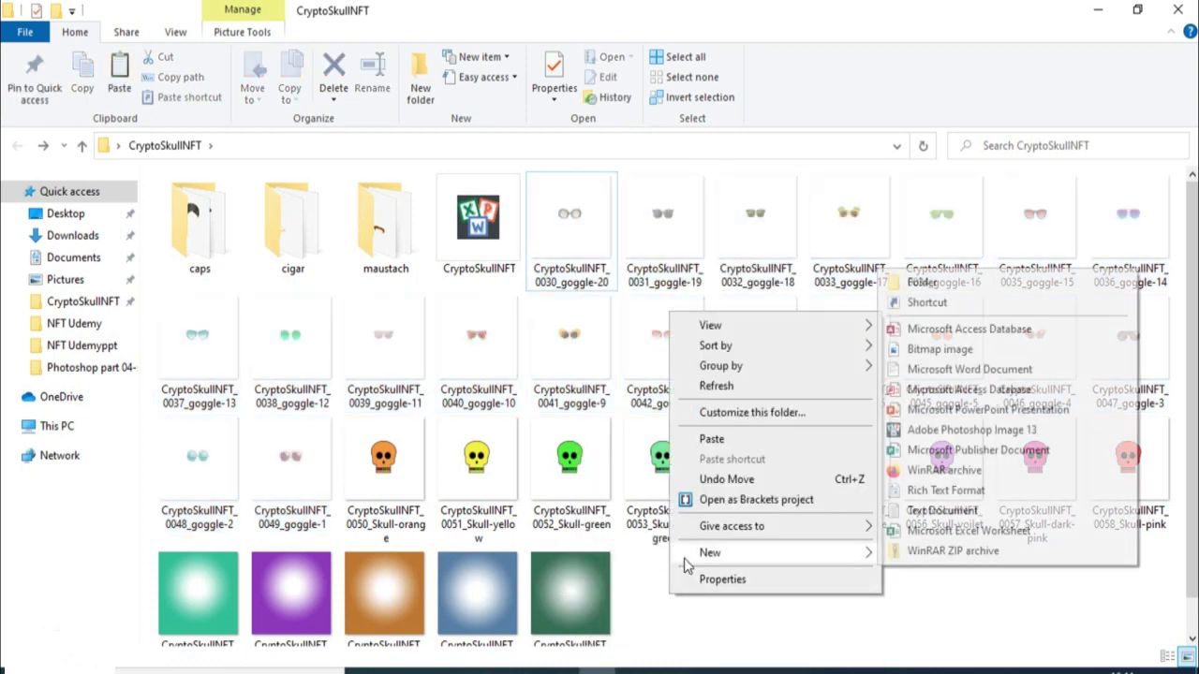
click(890, 286)
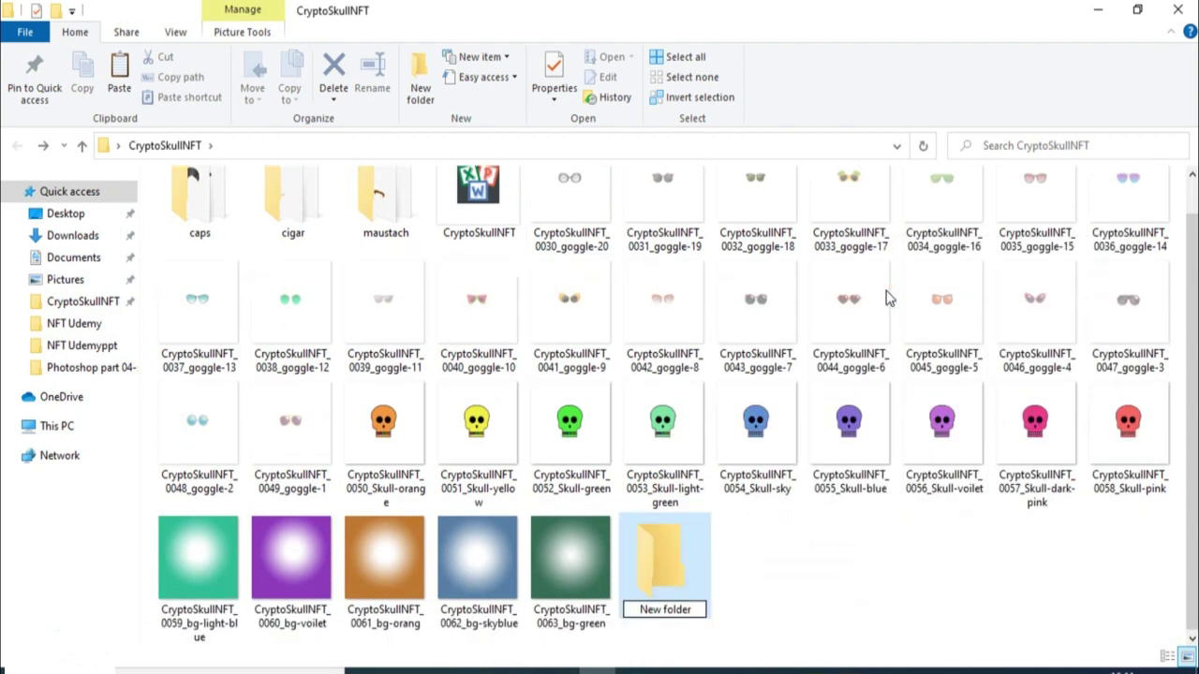
text(goggles)
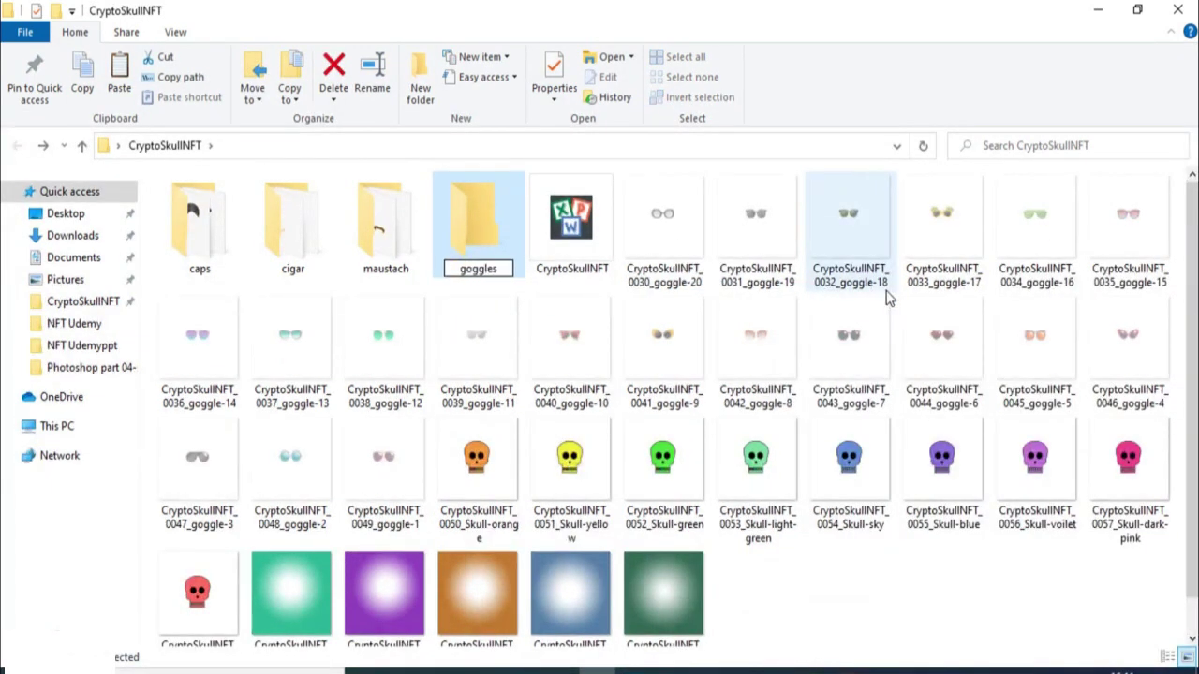
key(Return)
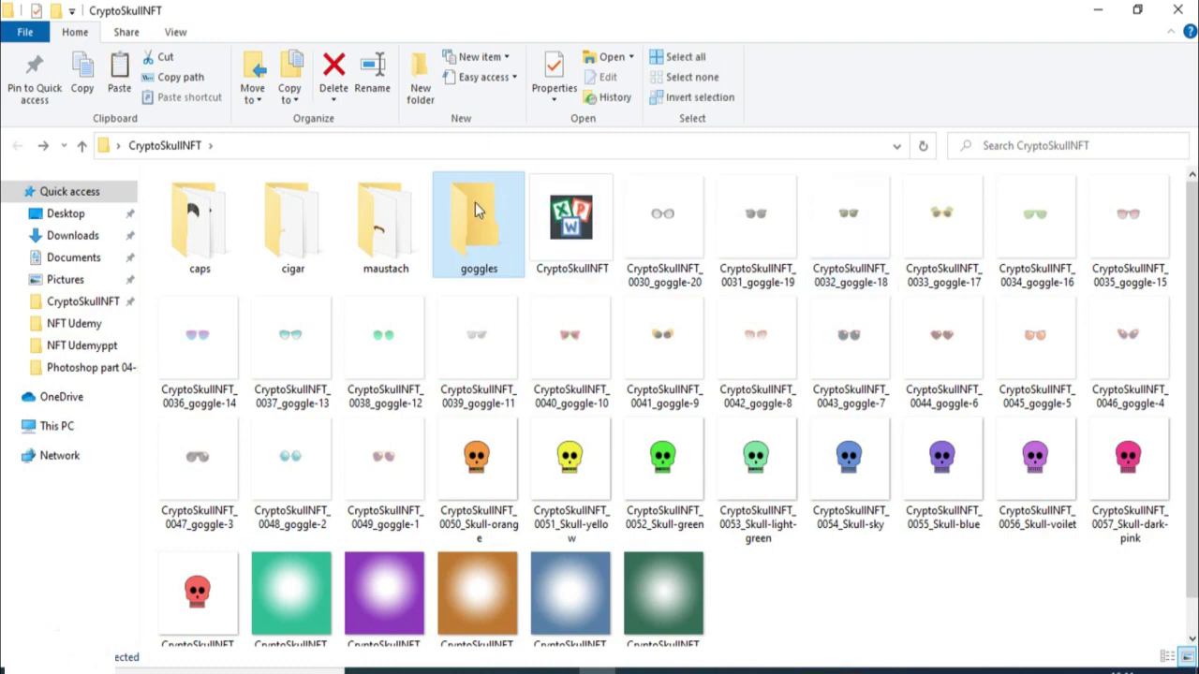
Paste the cut goggle images into the goggles folder and return to the CryptoSkullNFT folder.
double_click(475, 202)
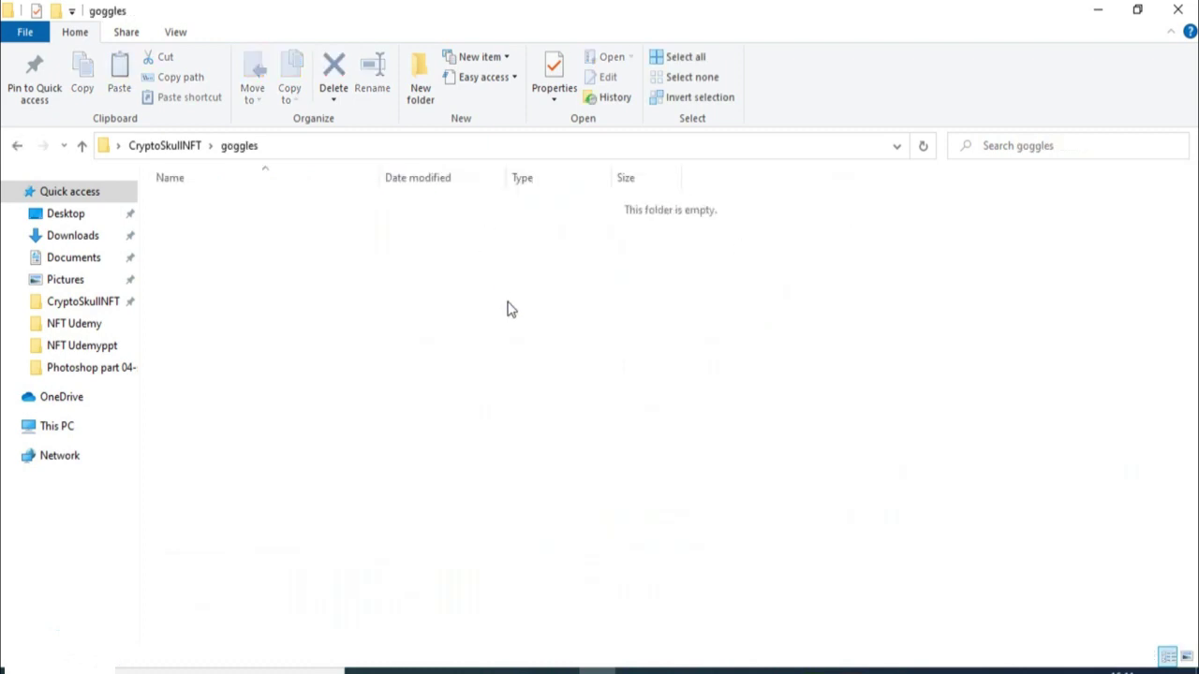
key(ctrl+v)
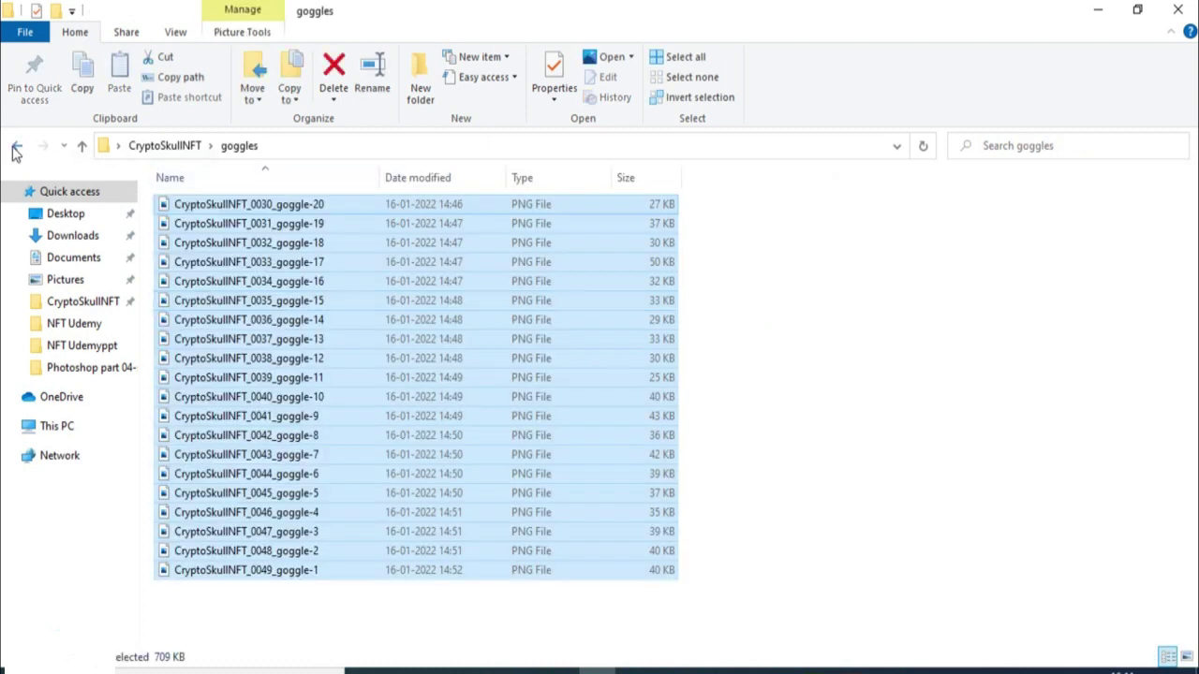
click(16, 147)
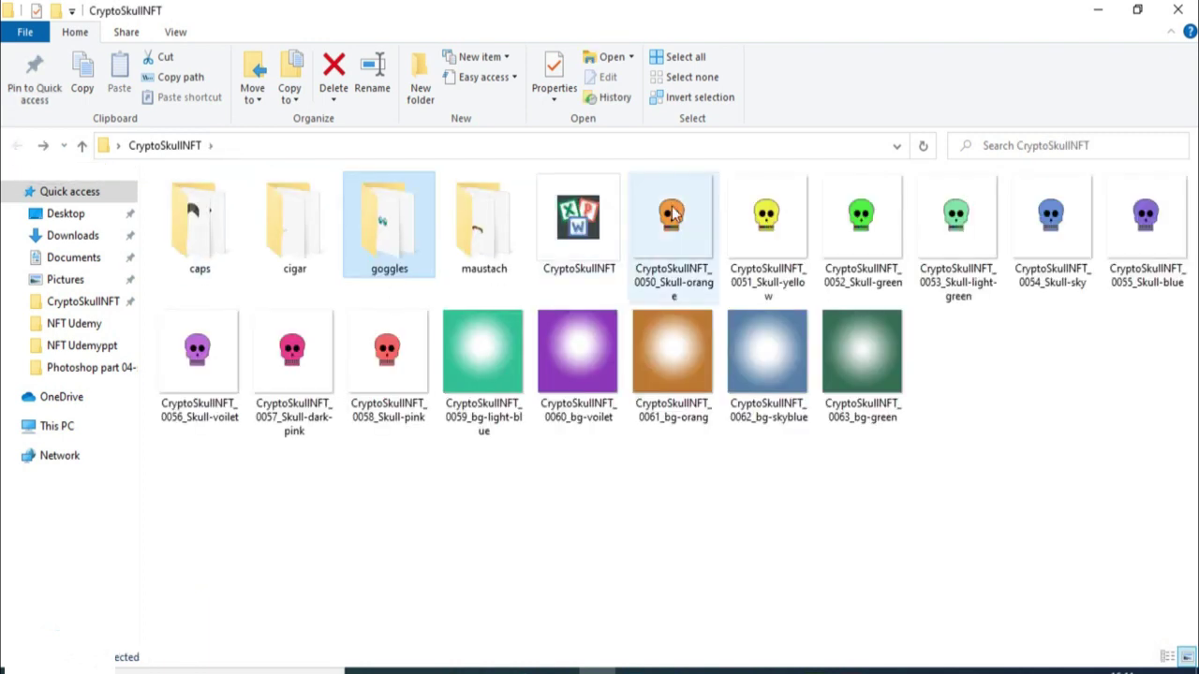
Cut all skull images from CryptoSkullNFT_0050_Skull-orange through CryptoSkullNFT_0058_Skull-pink.
click(676, 214)
key(shift+Right)
key(shift+Right)
key(shift+Right)
key(shift+Right)
key(shift+Right)
key(shift+Right)
key(shift+Right)
key(shift+Right)
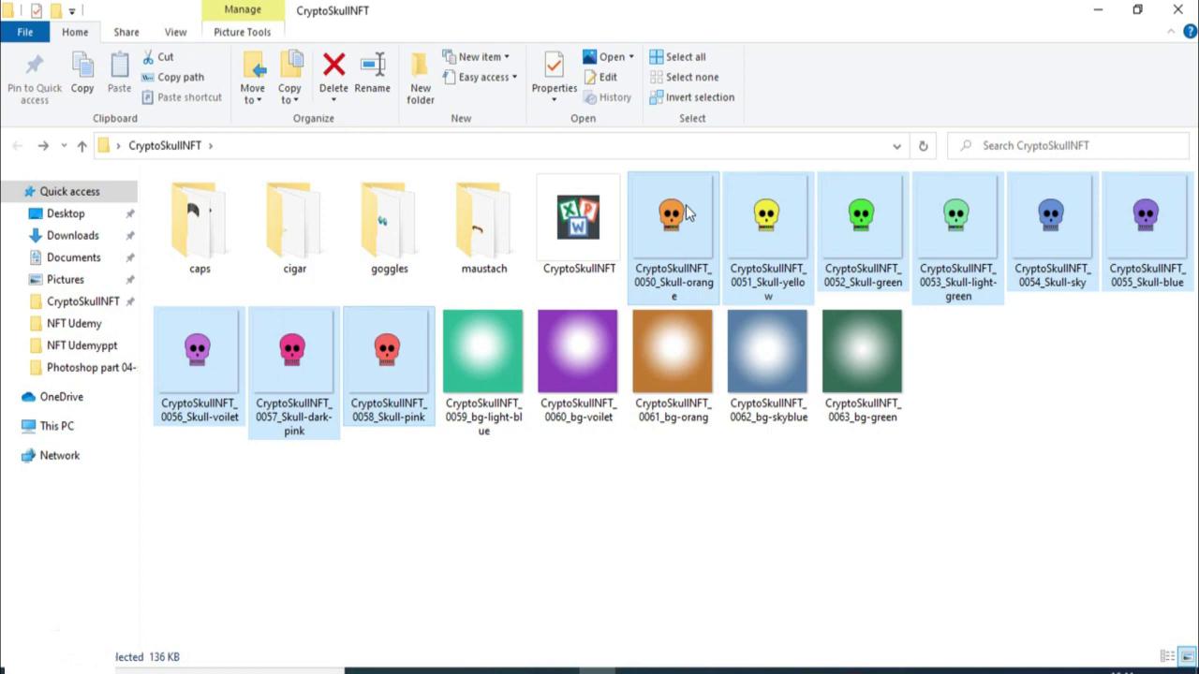
right_click(671, 231)
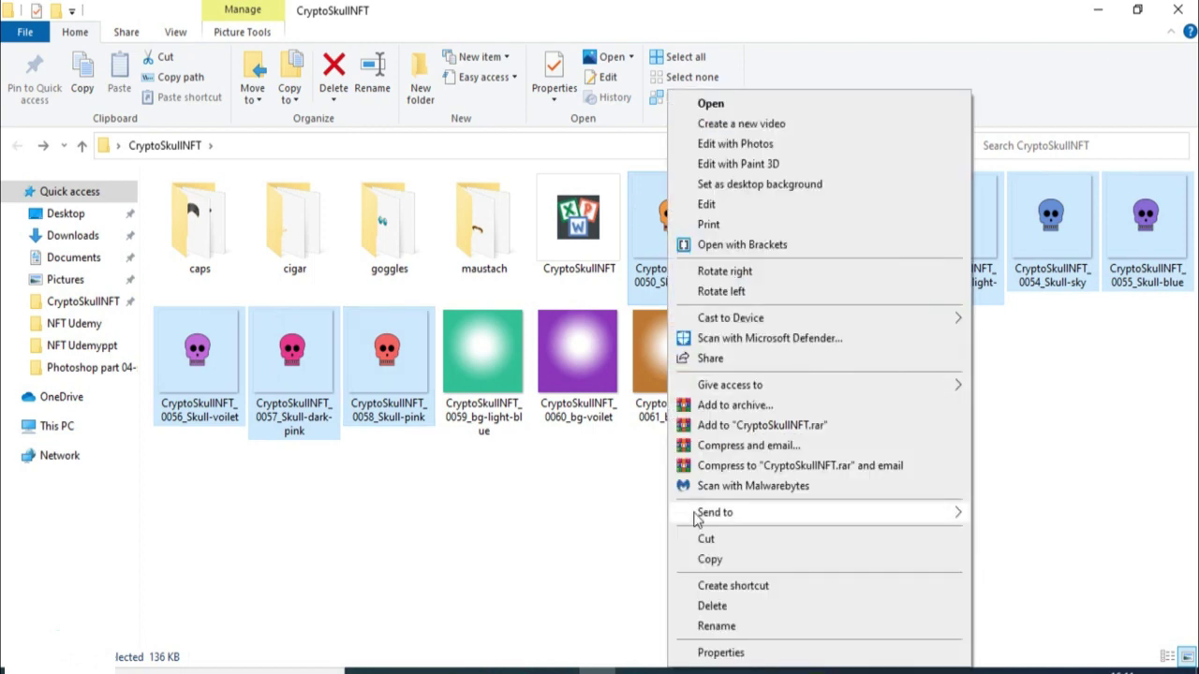
click(704, 540)
Create a new folder named skull inside the CryptoSkullNFT folder.
right_click(593, 523)
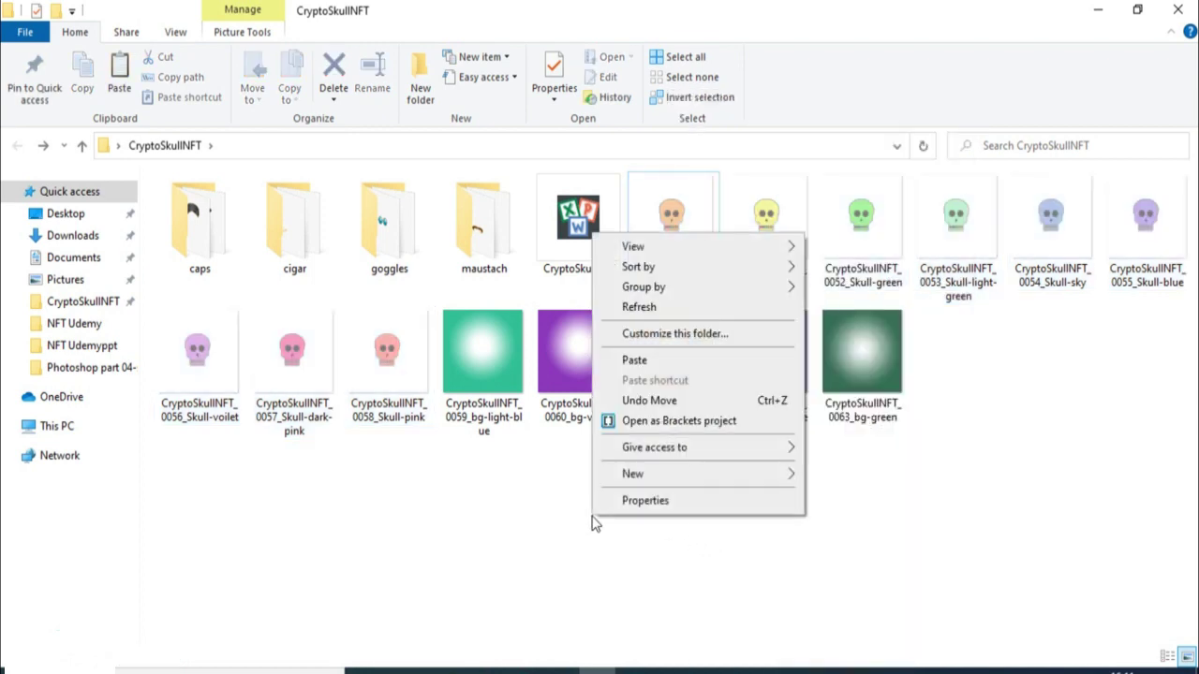
mouse_move(616, 481)
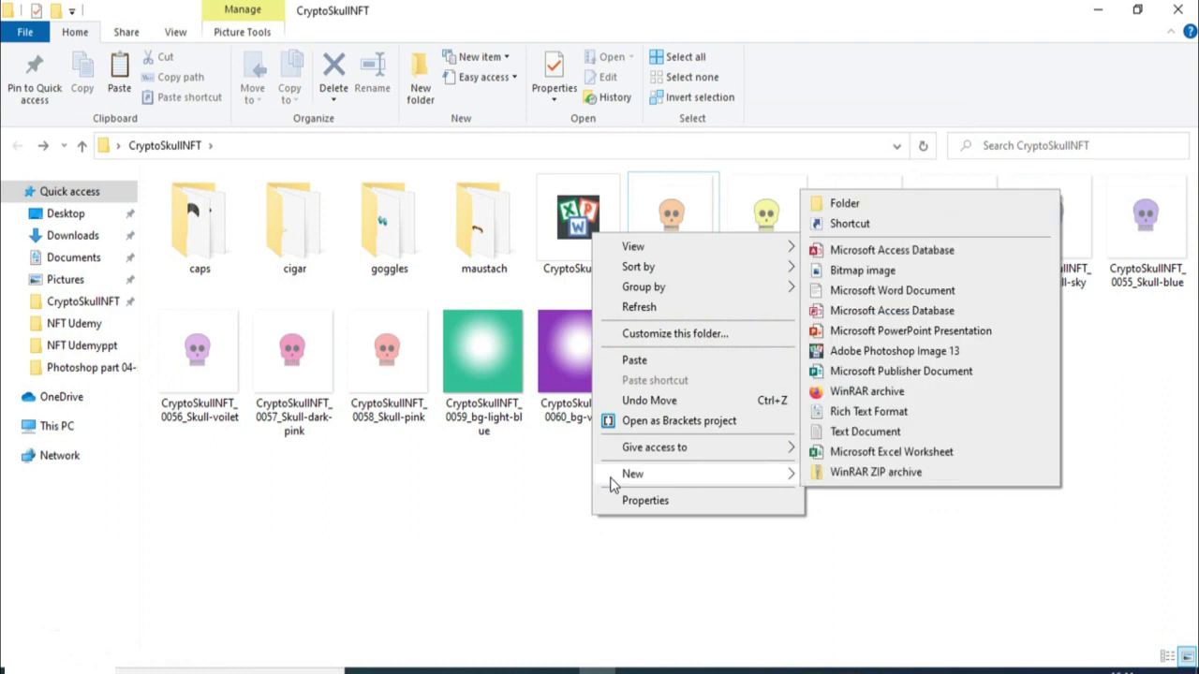
click(848, 204)
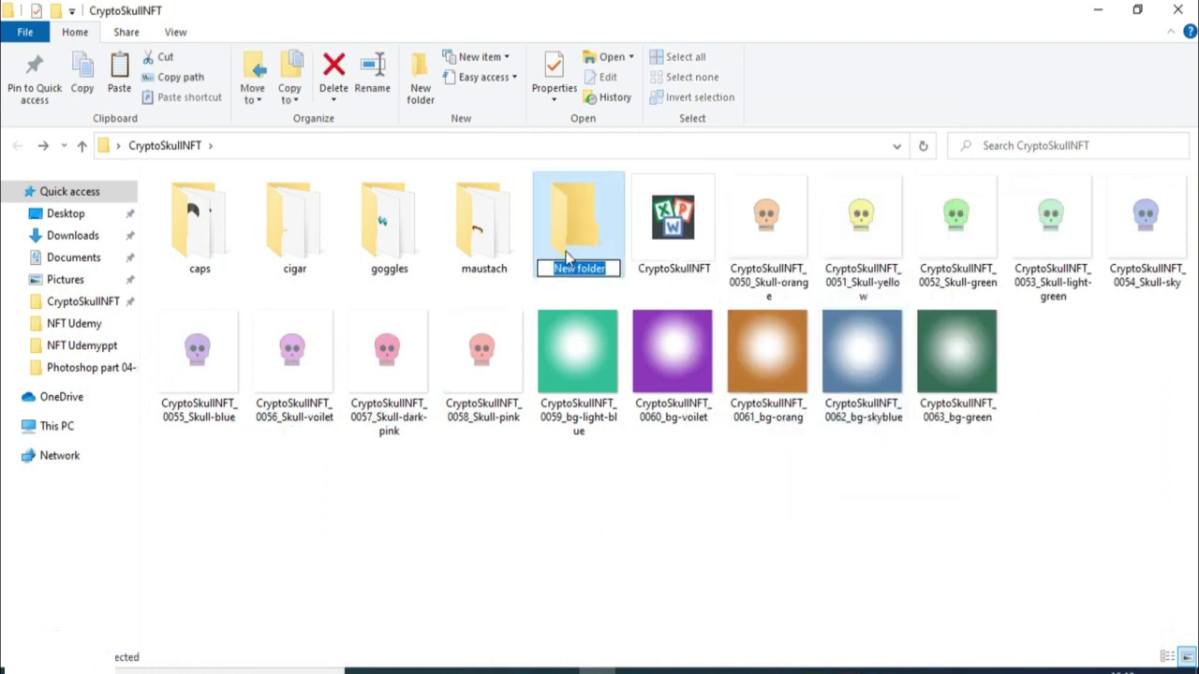
text(skull)
key(Return)
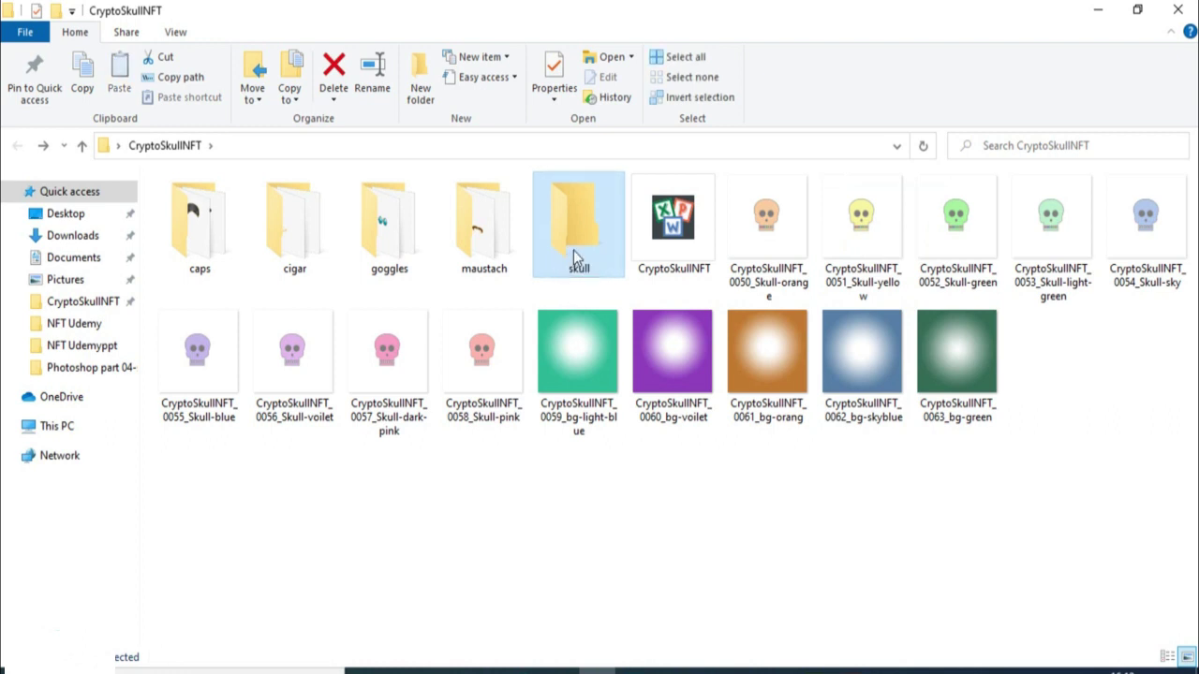
Paste the cut skull images into the skull folder and return to the CryptoSkullNFT folder.
double_click(573, 250)
key(ctrl+v)
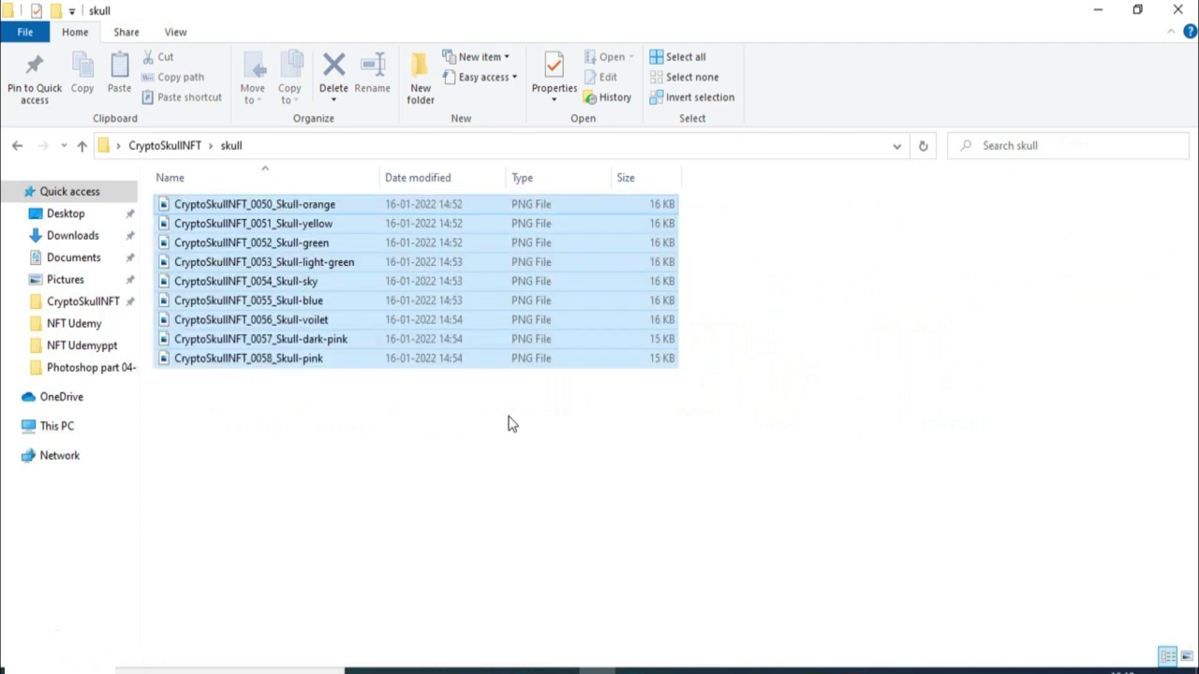
click(17, 149)
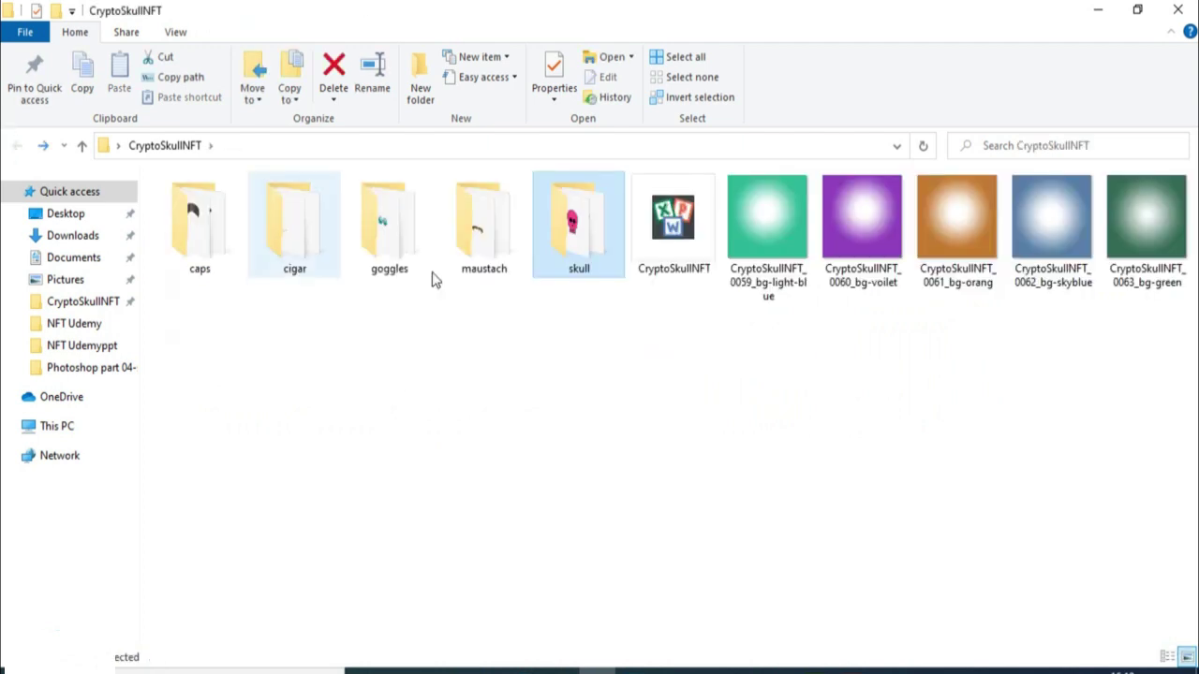
Cut all background images from CryptoSkullNFT_0059_bg-light-blue through CryptoSkullNFT_0063_bg-green.
click(769, 243)
key(shift+Right)
key(shift+Right)
key(shift+Right)
key(shift+Right)
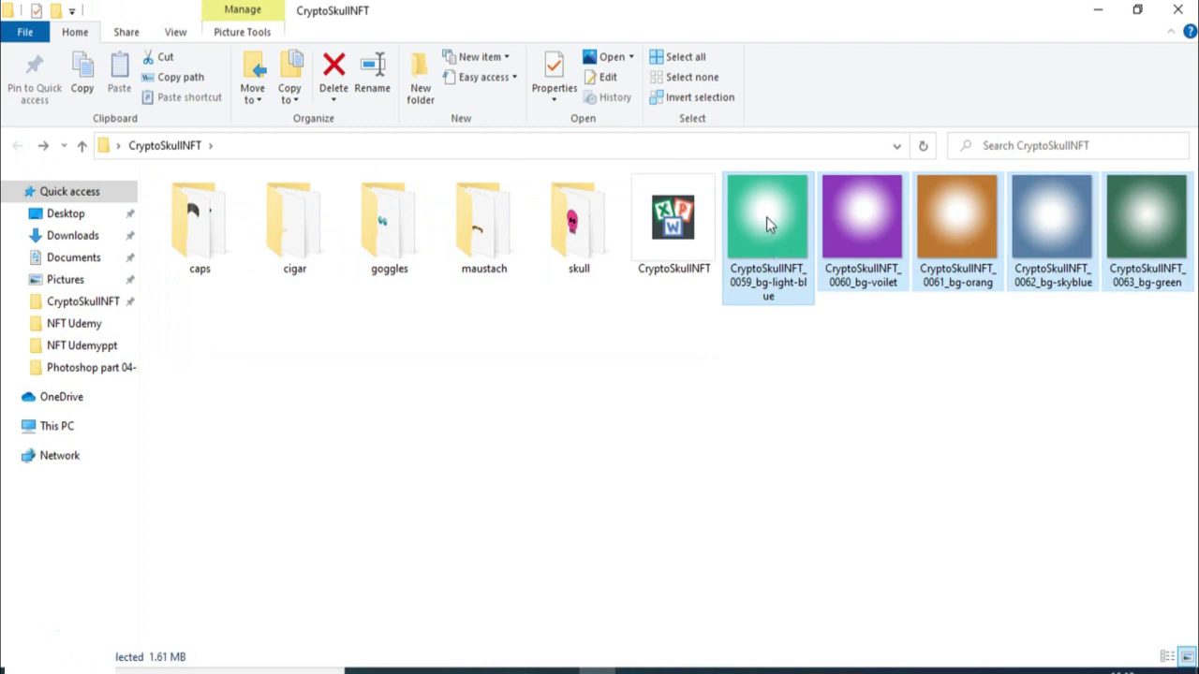
right_click(766, 217)
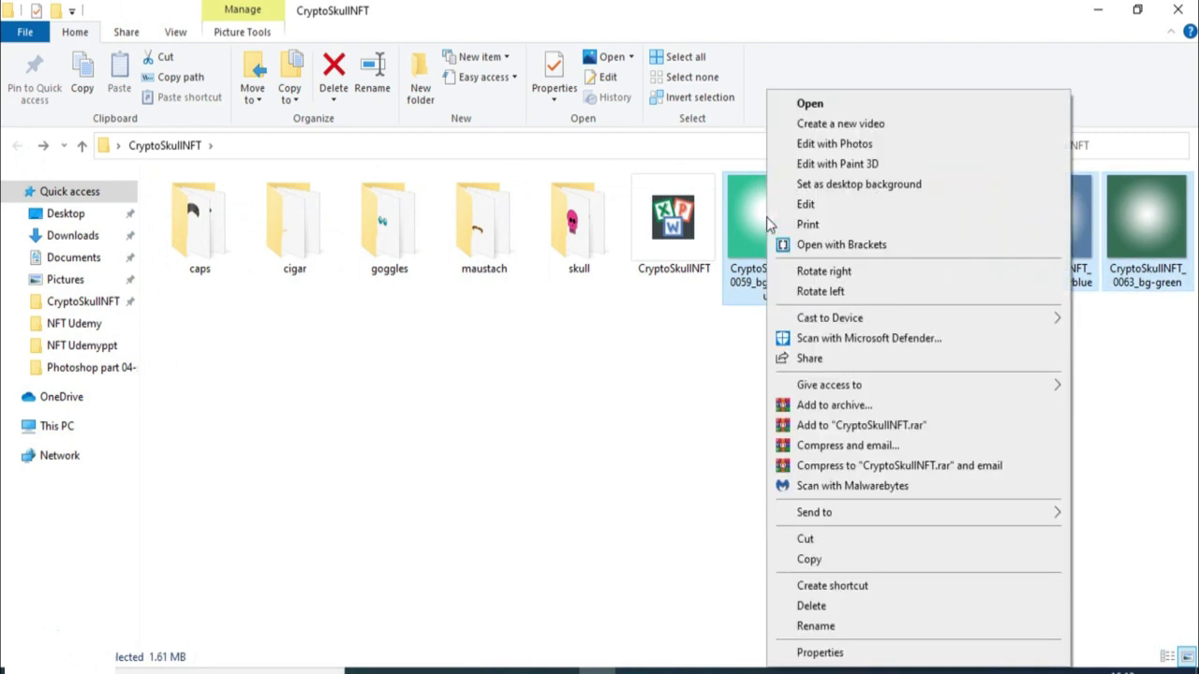
click(803, 541)
Create a new folder named bg inside the CryptoSkullNFT folder.
right_click(342, 441)
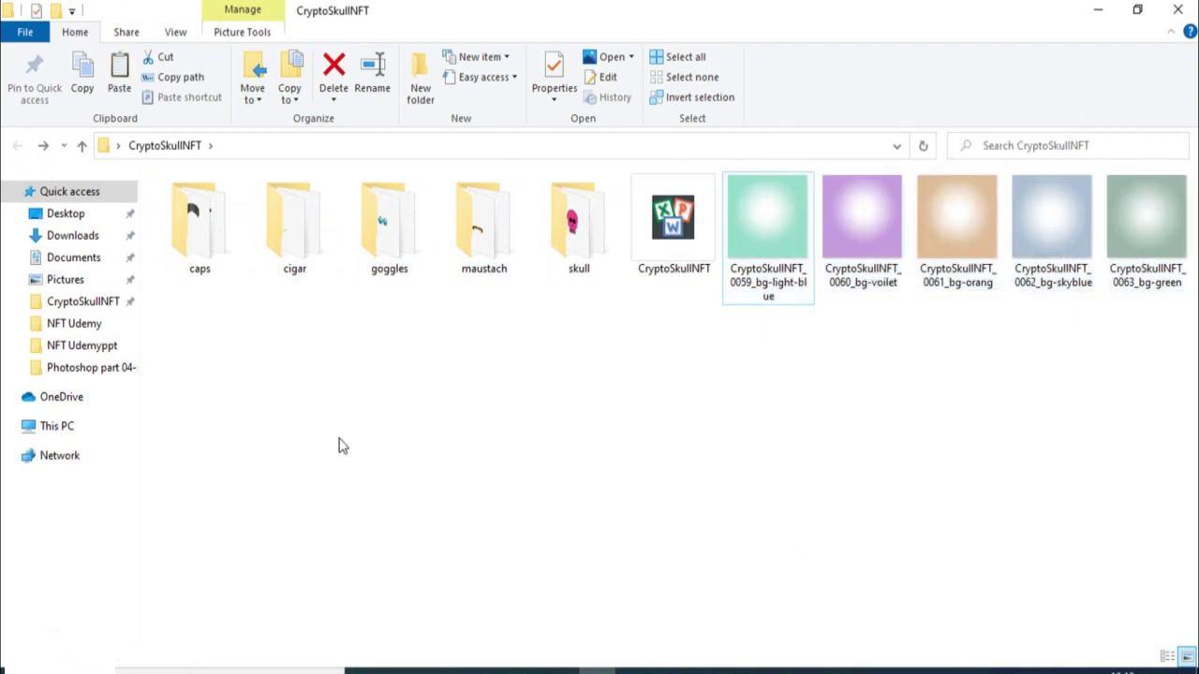
mouse_move(358, 406)
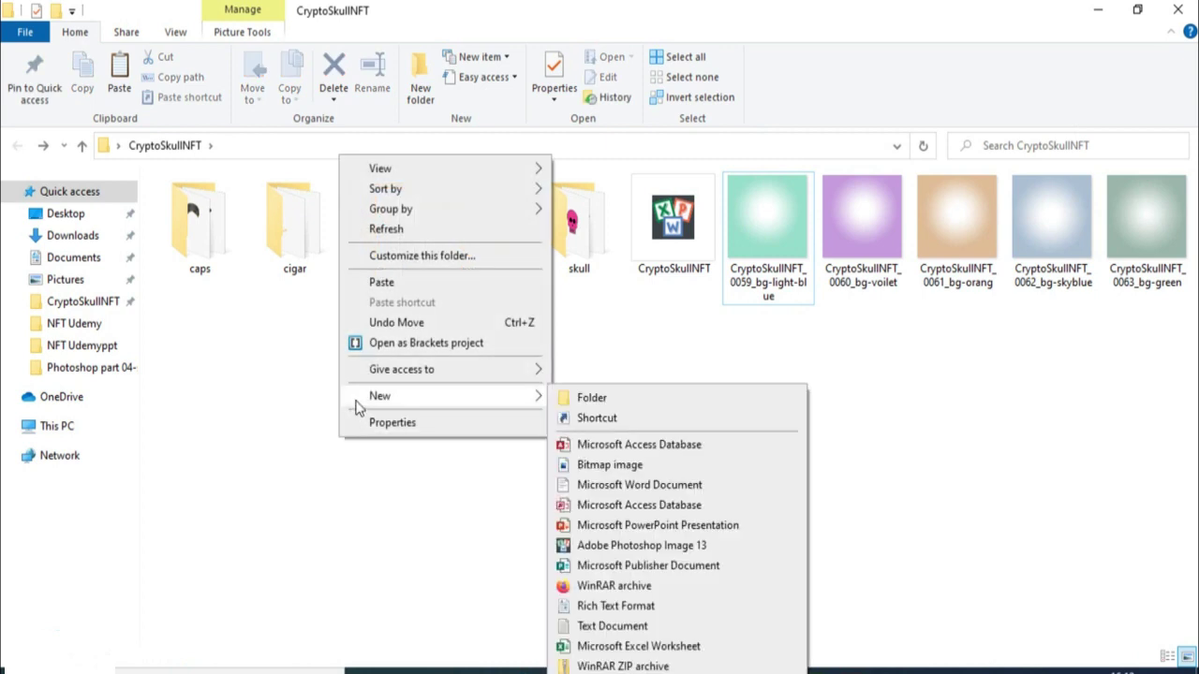
click(629, 400)
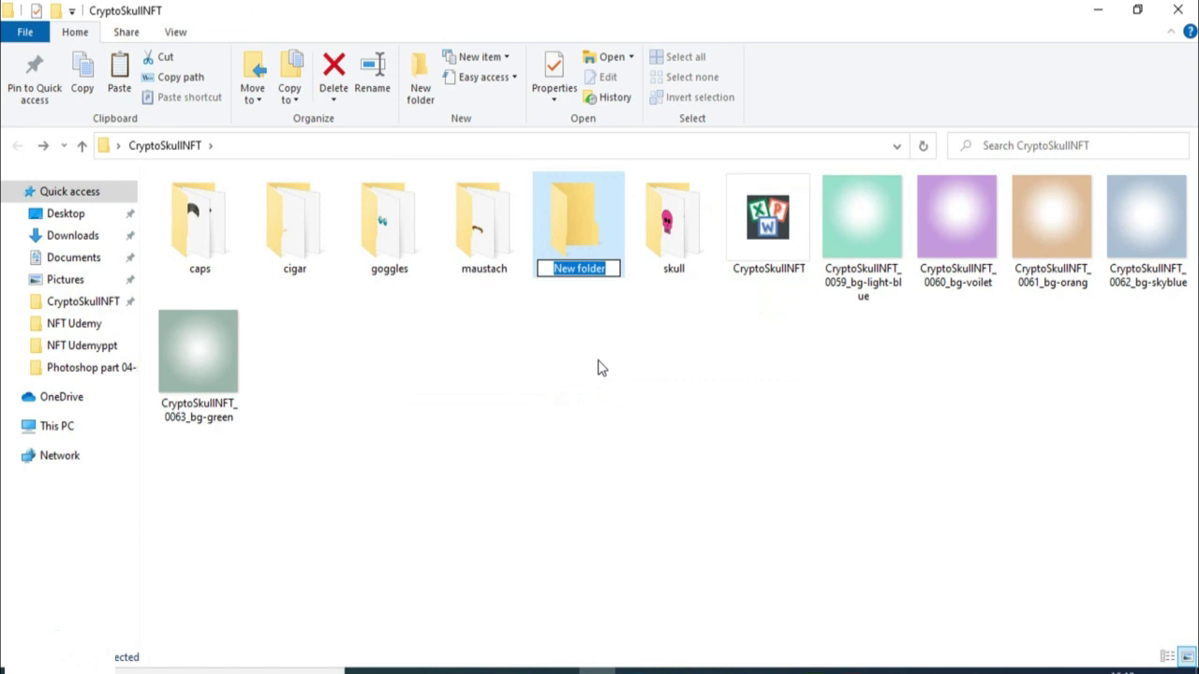
text(gb)
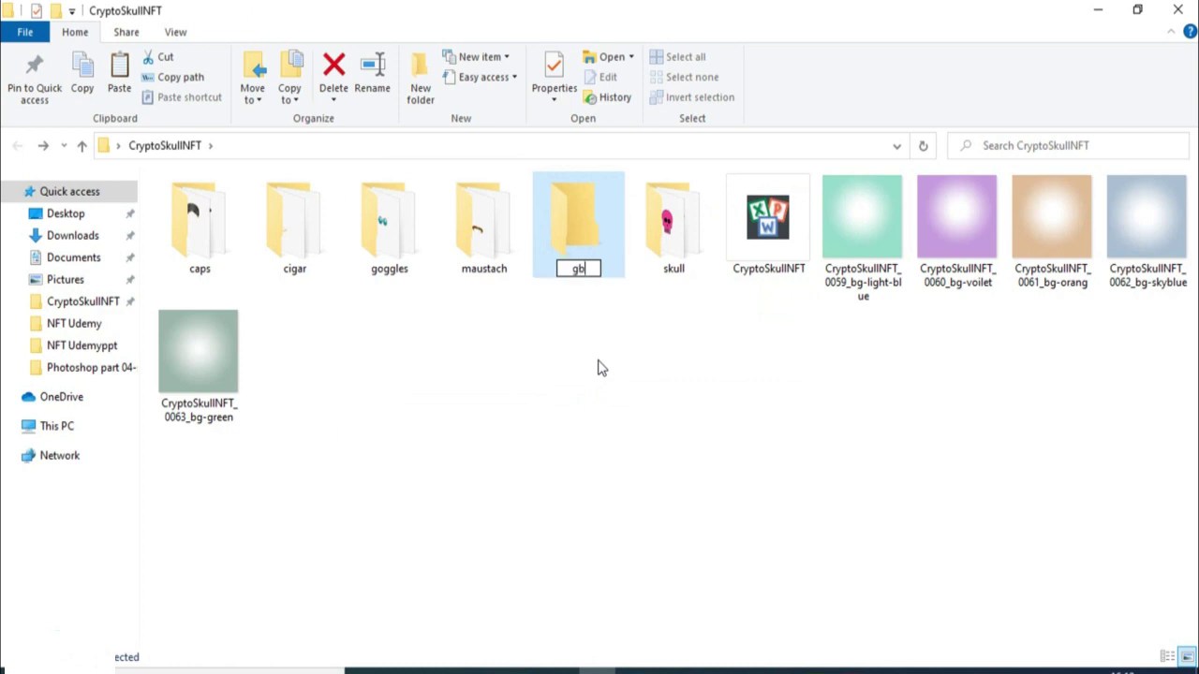
key(BackSpace)
key(BackSpace)
text(bg)
key(Return)
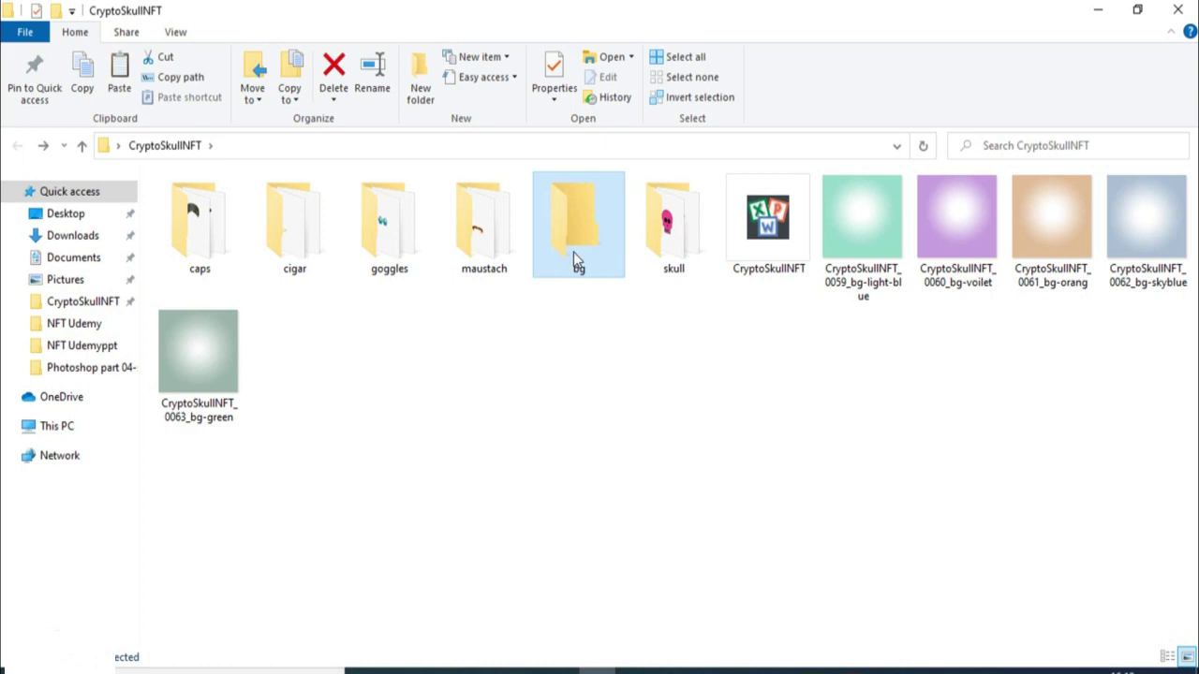
Paste the cut background images into the bg folder and return to the CryptoSkullNFT folder.
double_click(573, 255)
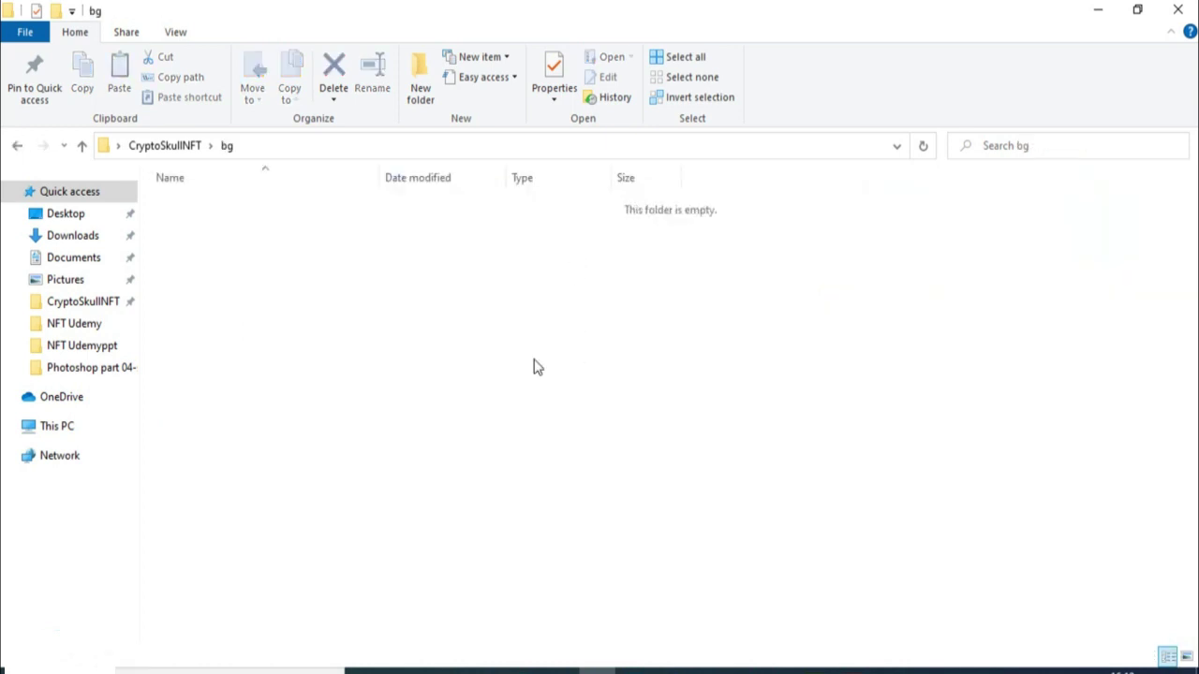
key(ctrl+v)
click(16, 148)
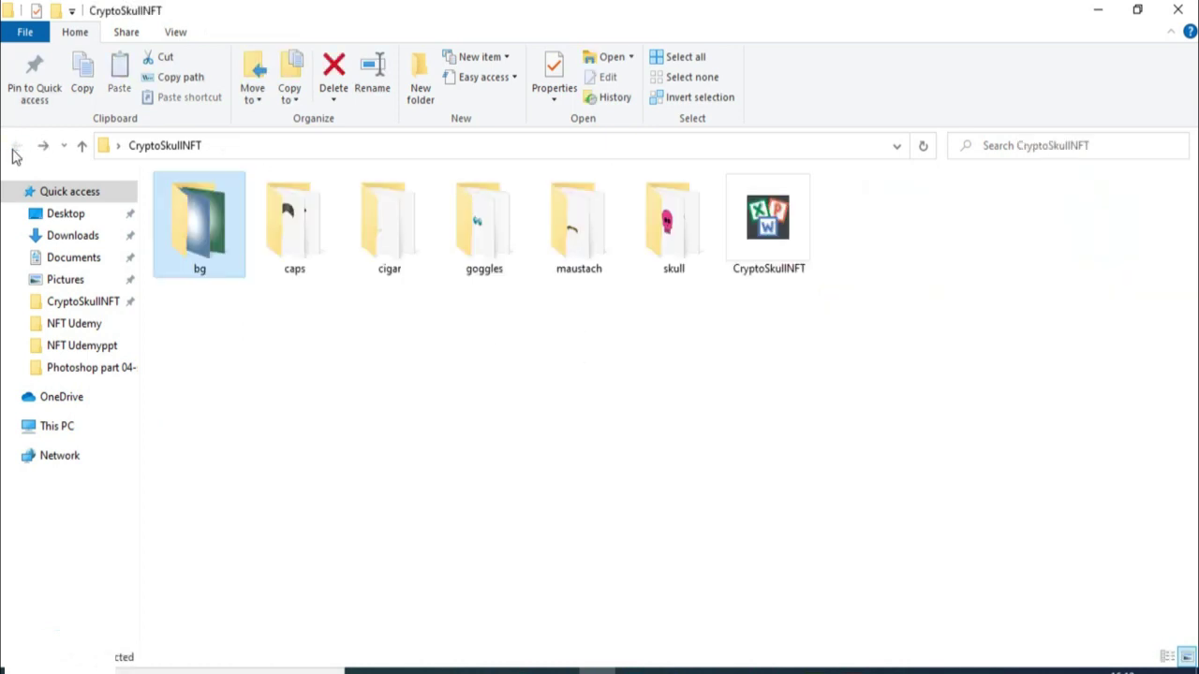